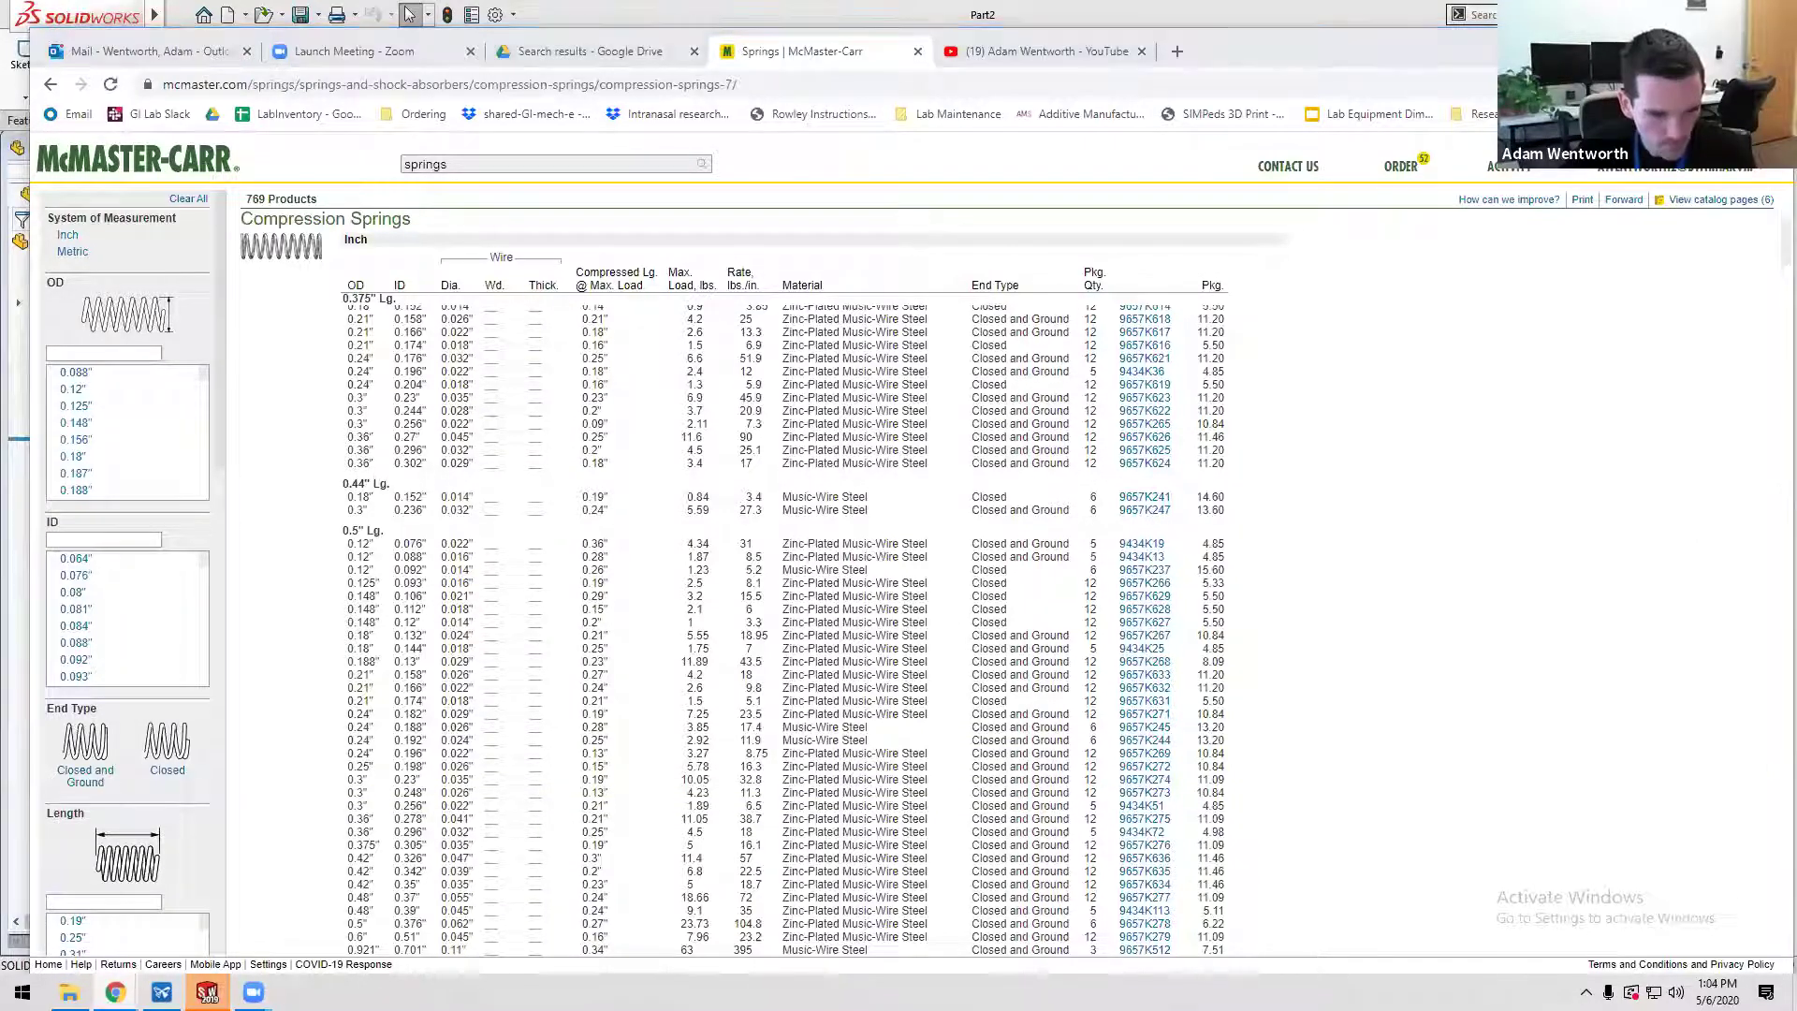
- Switch to the empty Part2 document in SOLIDWORKS and start a sketch on the Top Plane
{"action": "mouse_move", "coordinate": [207, 992]}
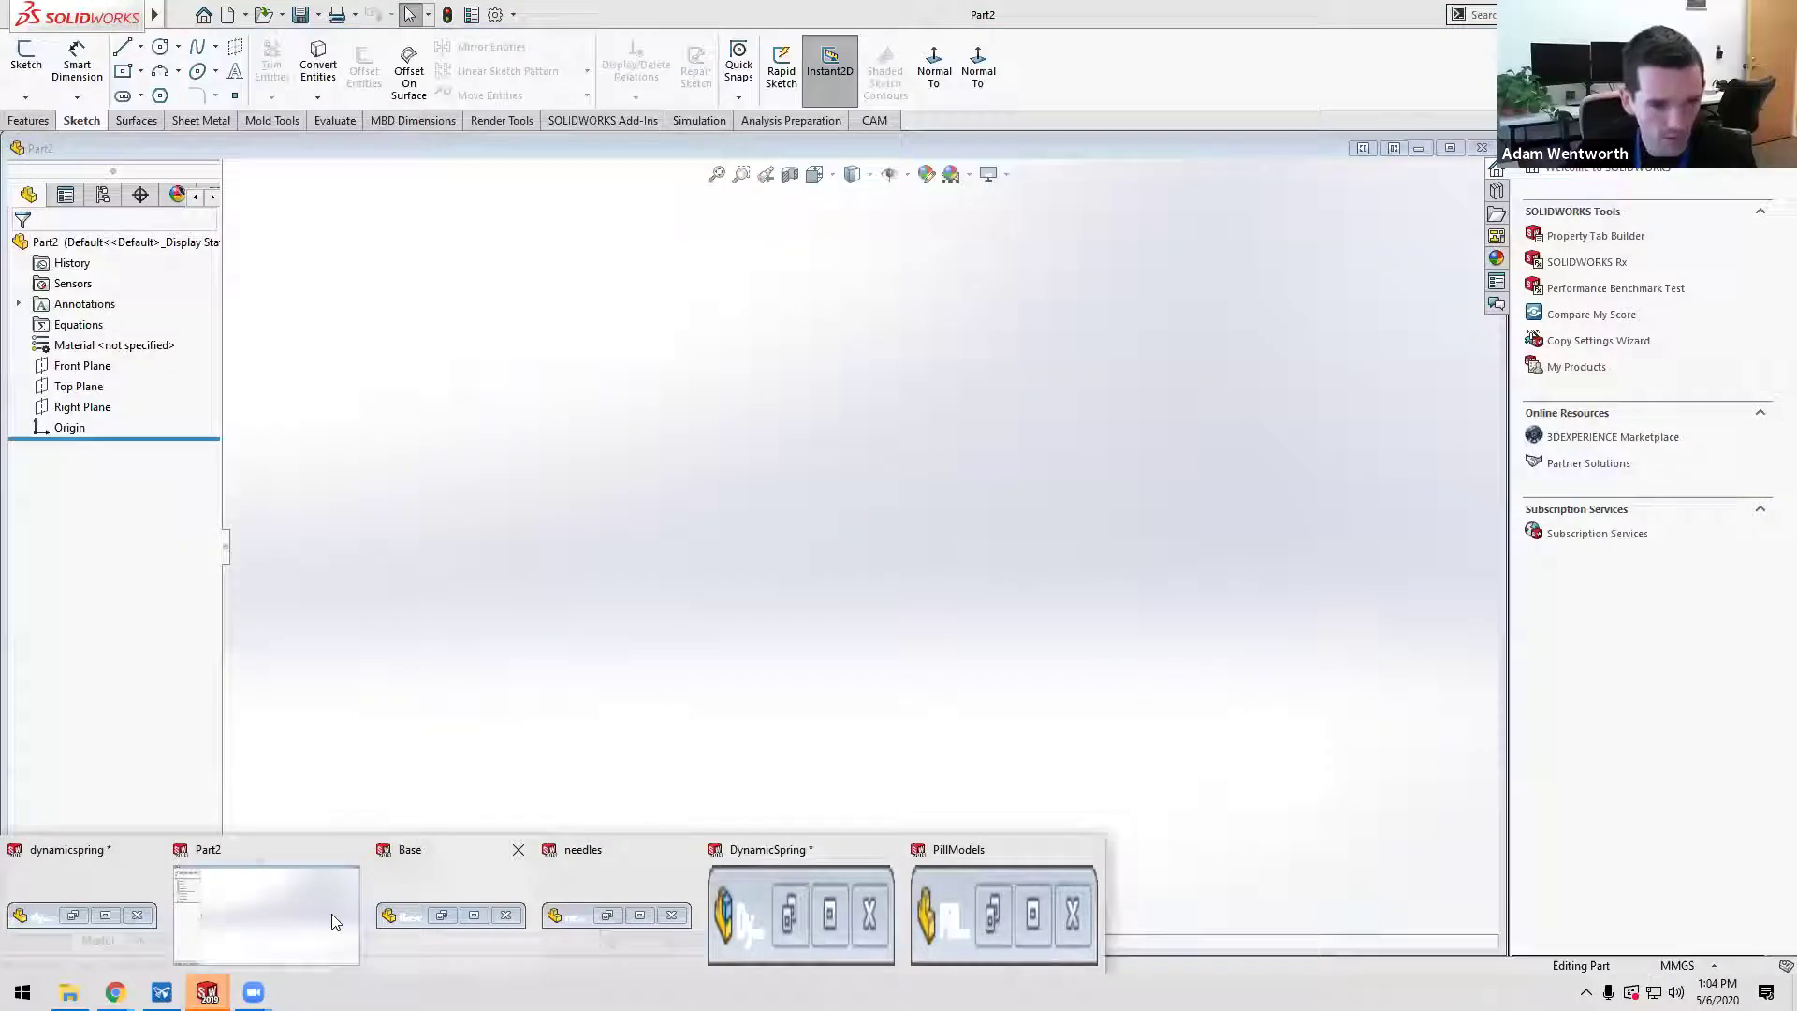
{"action": "left_click", "coordinate": [331, 913]}
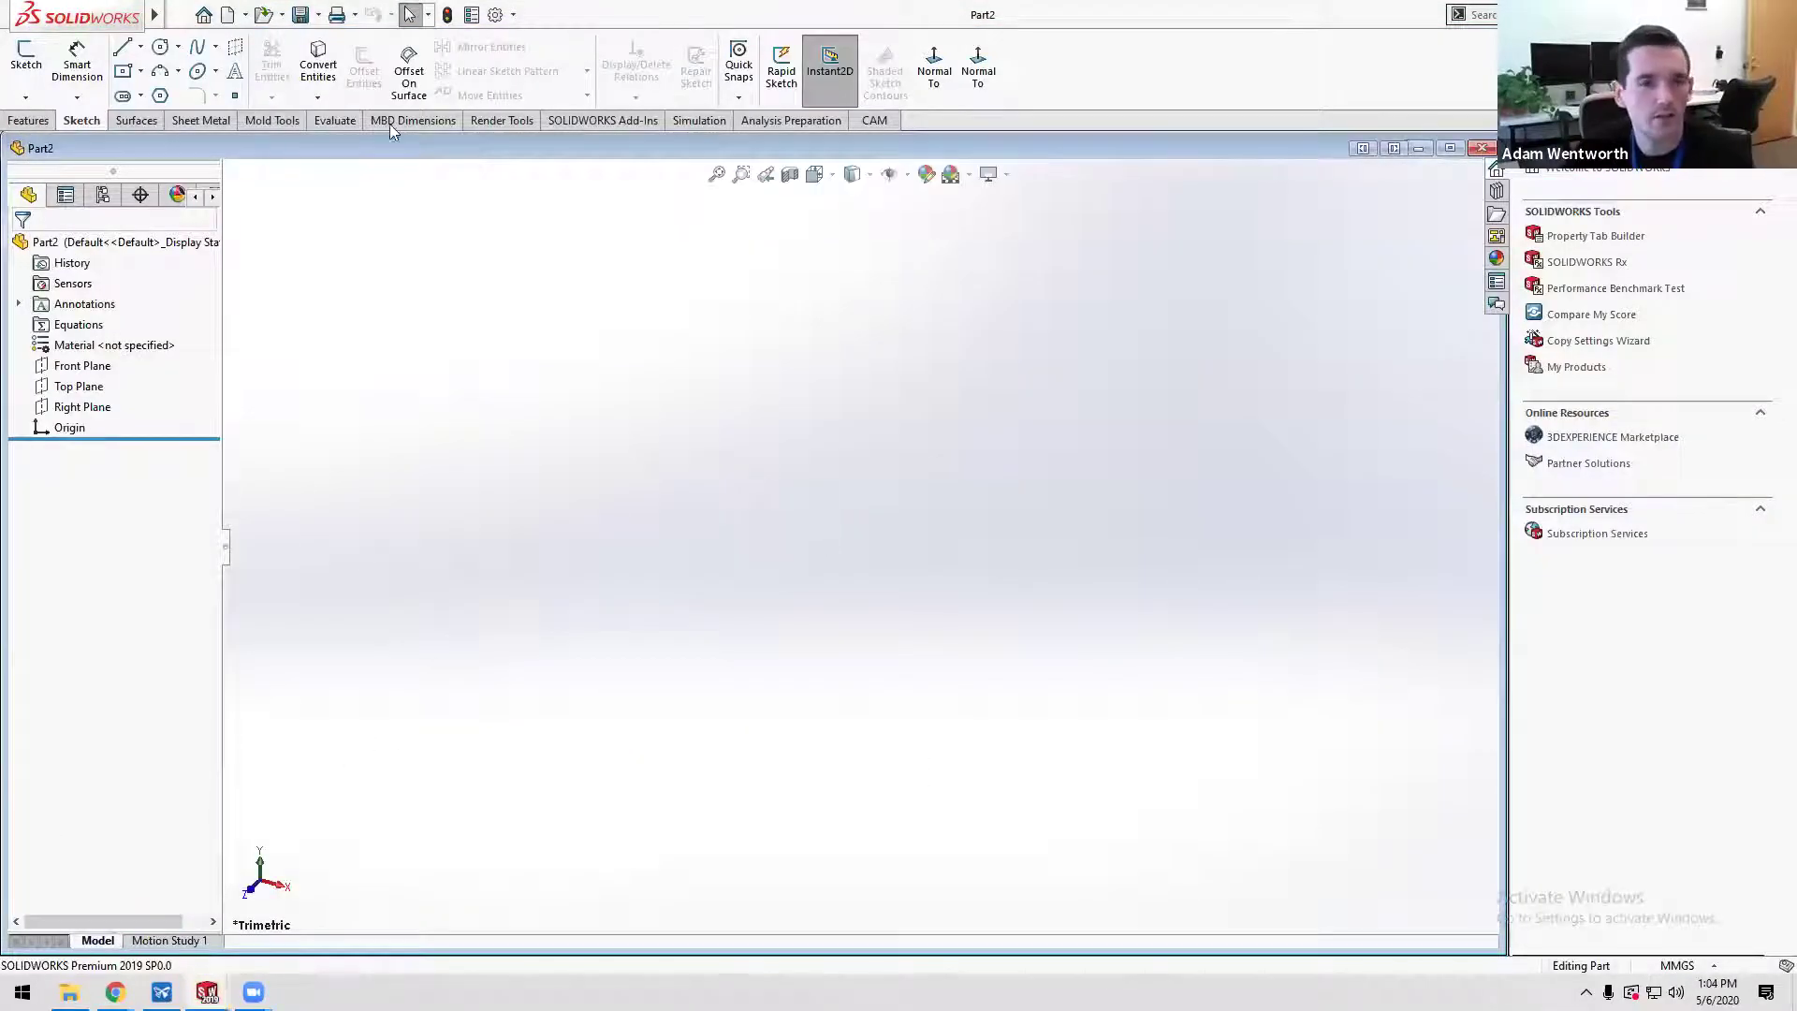
{"action": "left_click", "coordinate": [28, 61]}
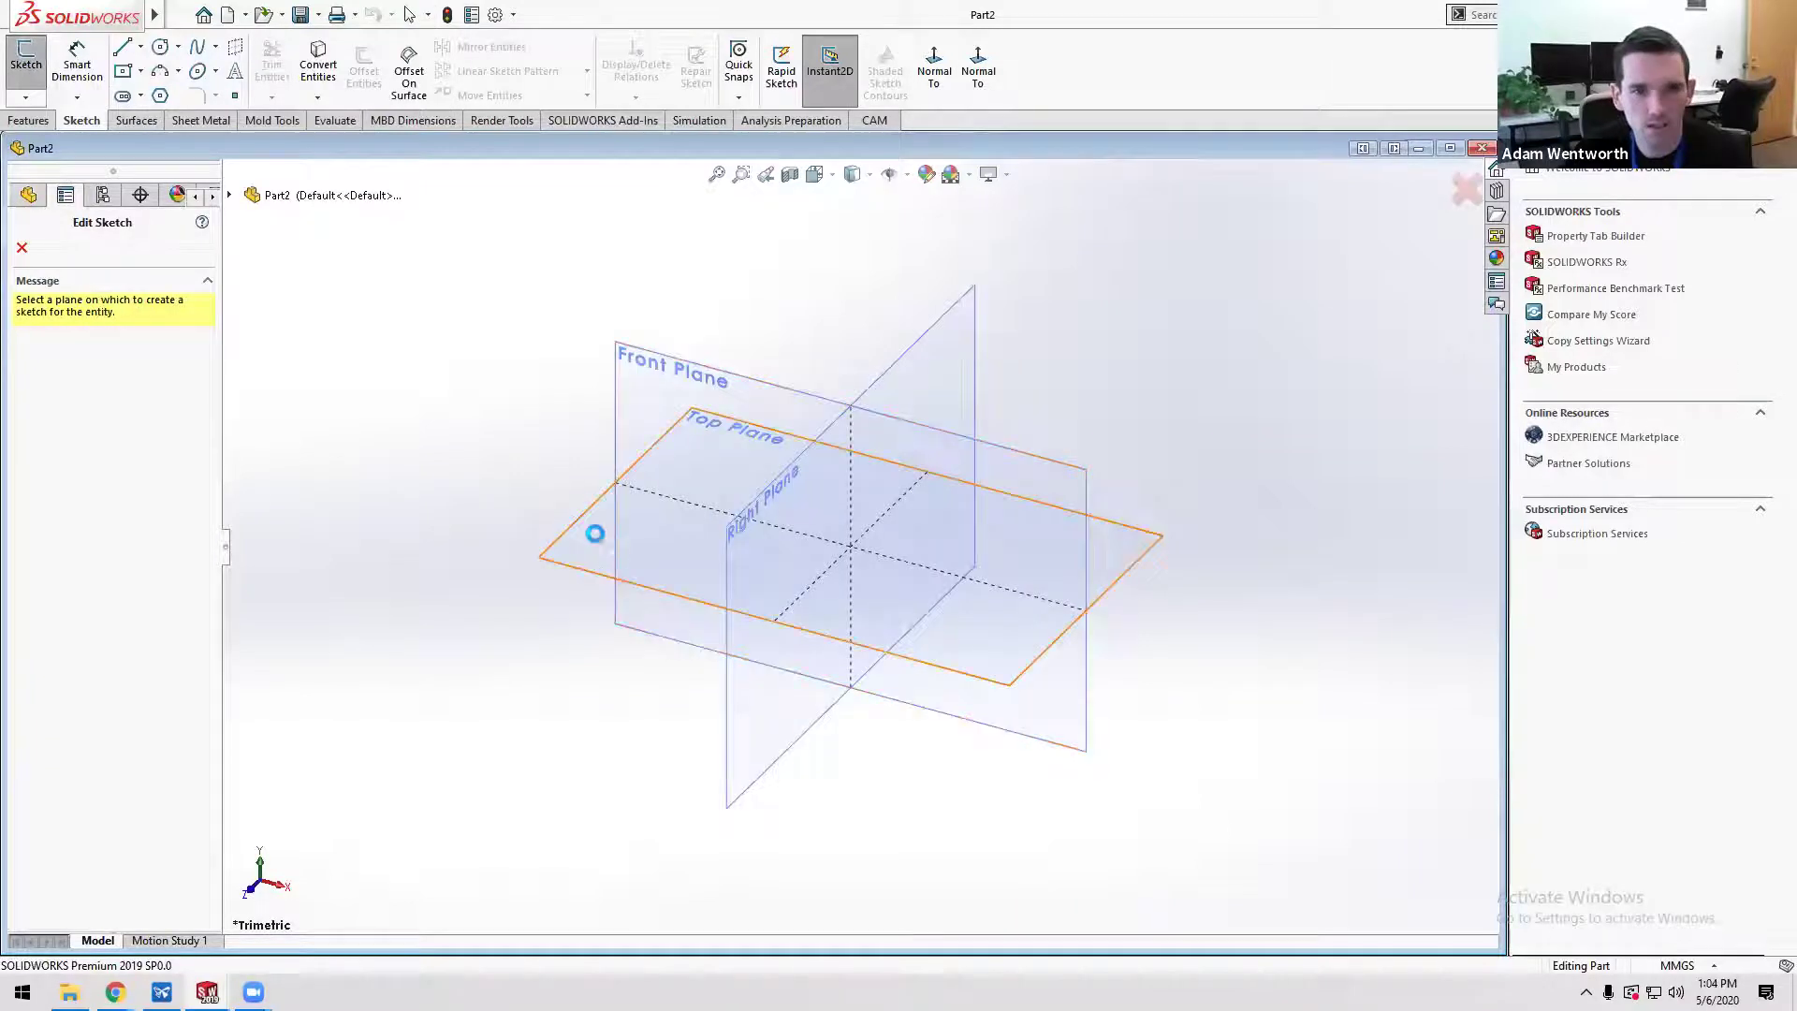
{"action": "left_click", "coordinate": [594, 530]}
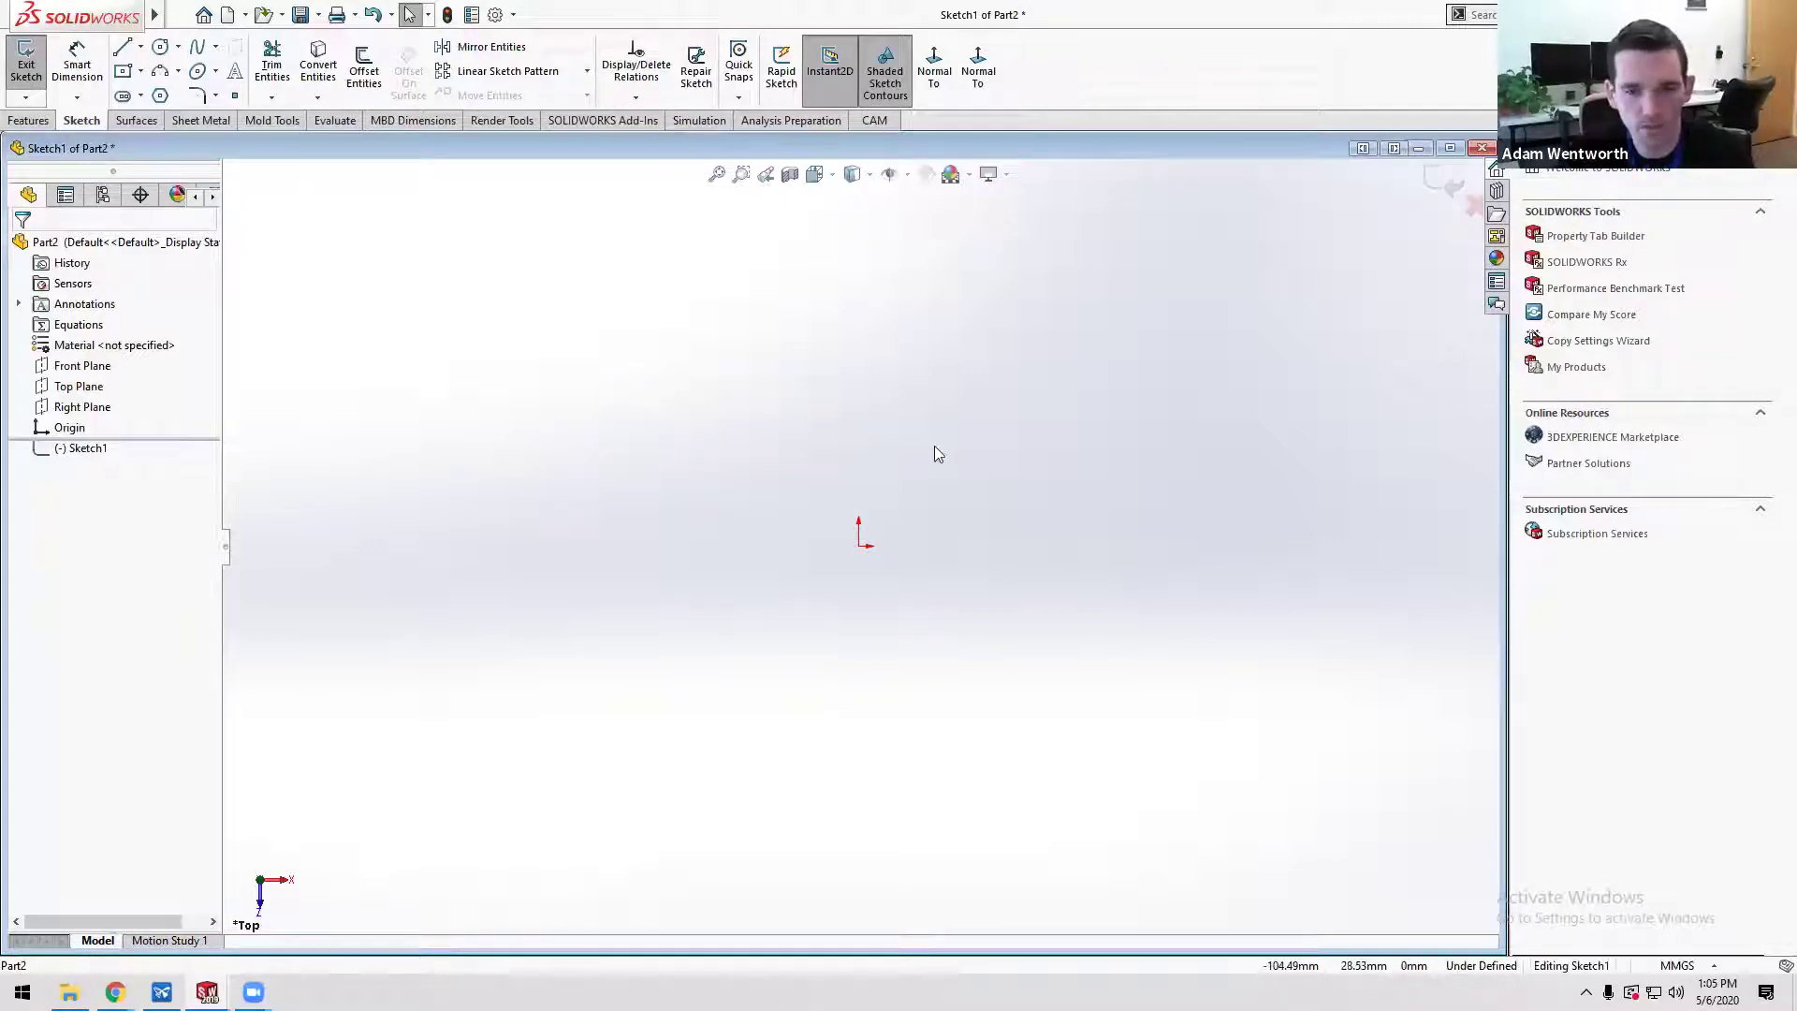
- Sketch two concentric circles centred on the origin, with radii of about 38 mm and 18 mm
{"action": "key", "text": "c"}
{"action": "left_click", "coordinate": [858, 546]}
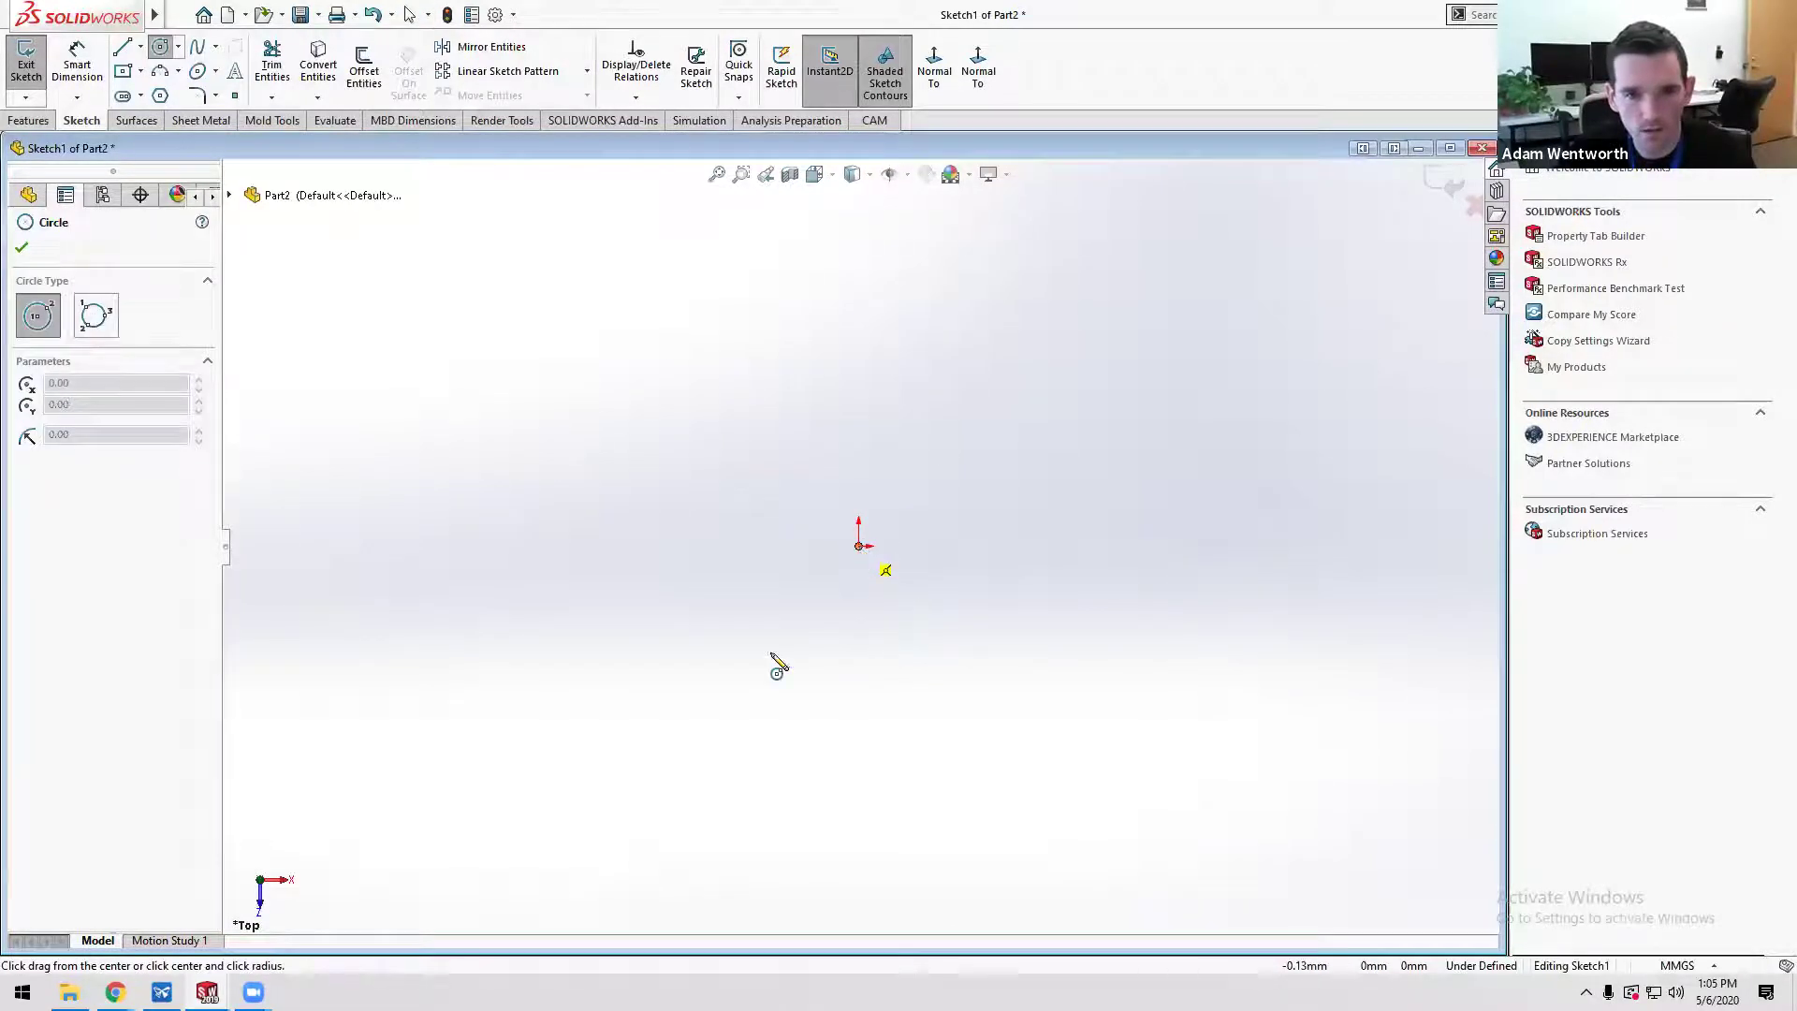
{"action": "left_click", "coordinate": [779, 668]}
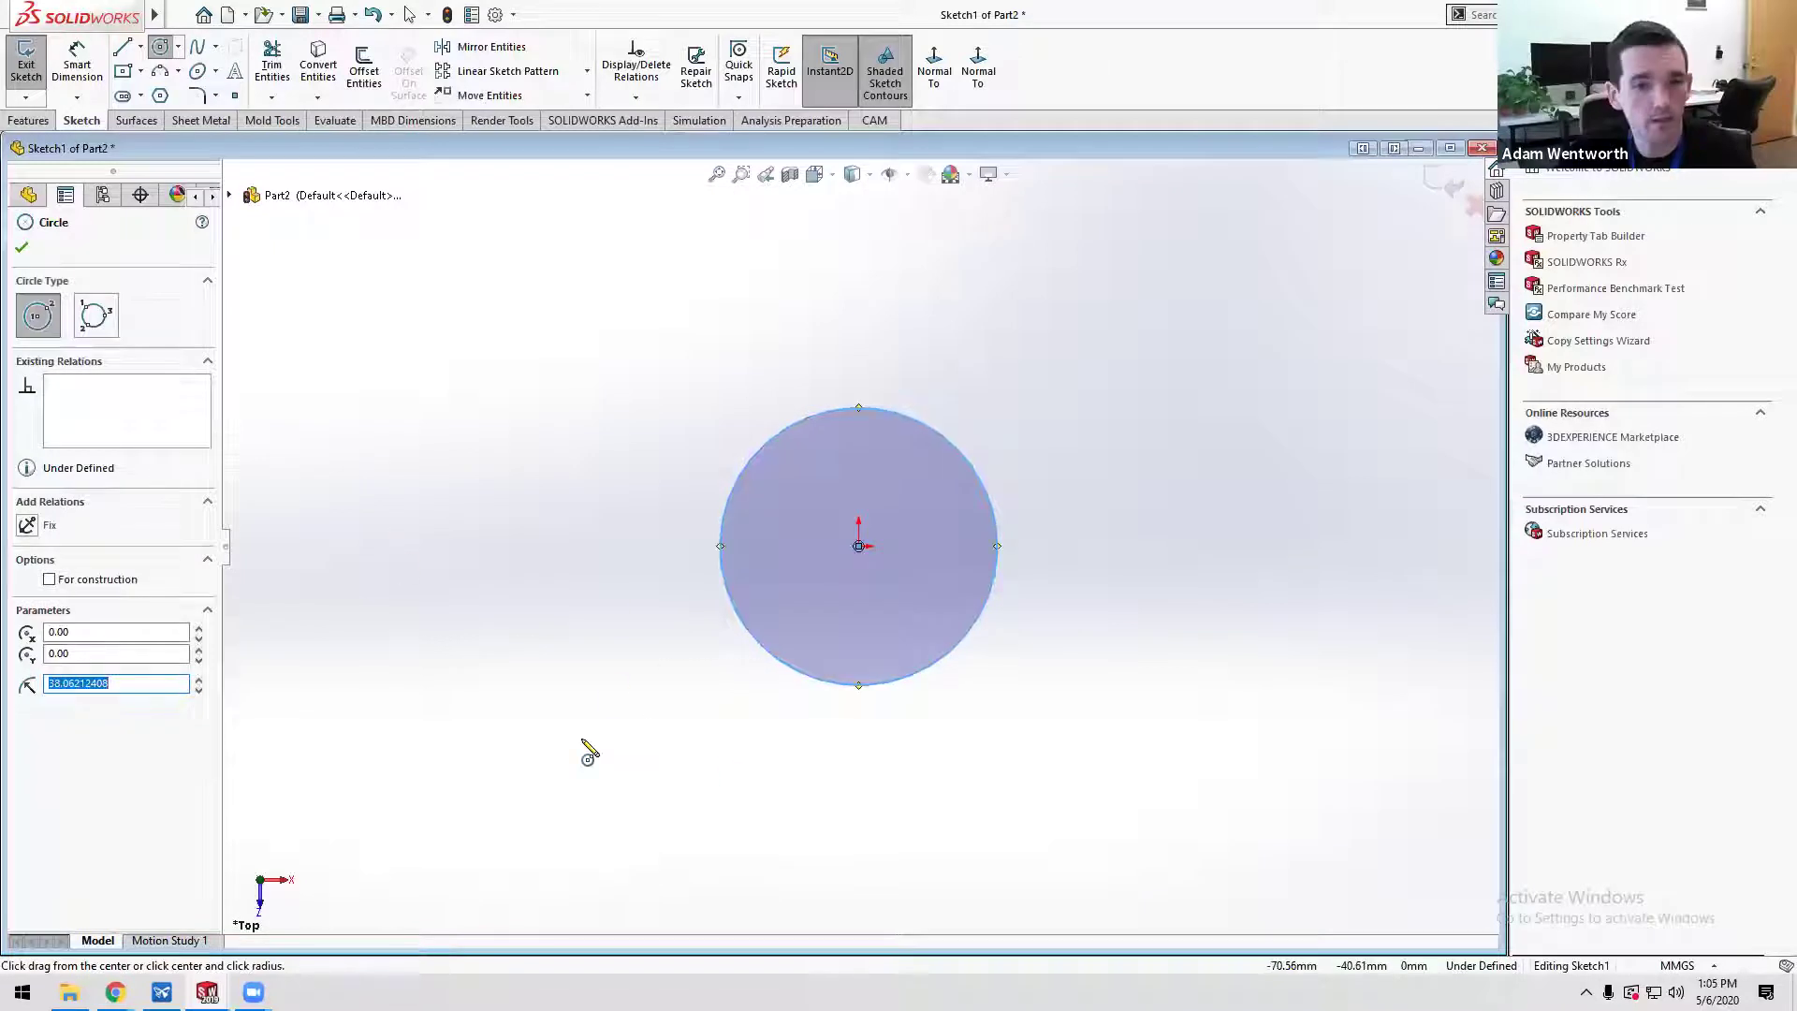
{"action": "left_click", "coordinate": [858, 546]}
{"action": "left_click", "coordinate": [854, 610]}
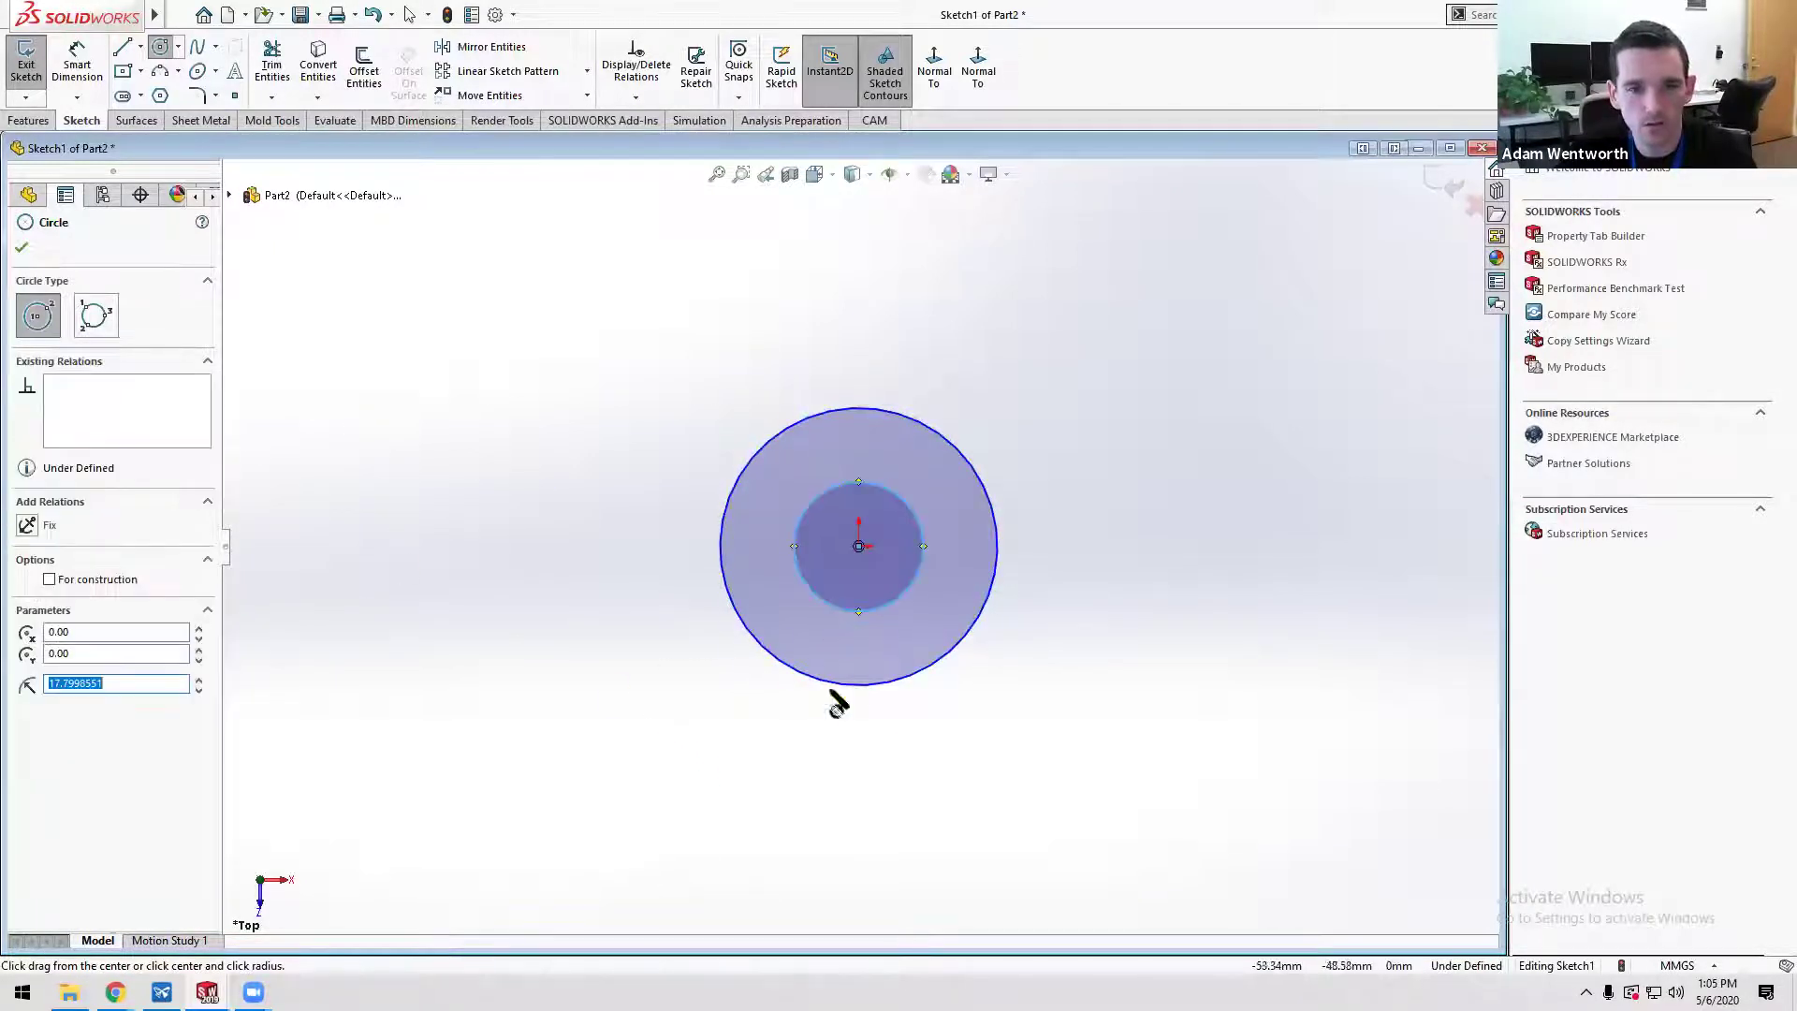
{"action": "key", "text": "Escape"}
- Dimension the outer circle's diameter, naming the dimension OD_Cylinder and setting it to 1 in
{"action": "key", "text": "d"}
{"action": "left_click", "coordinate": [718, 529]}
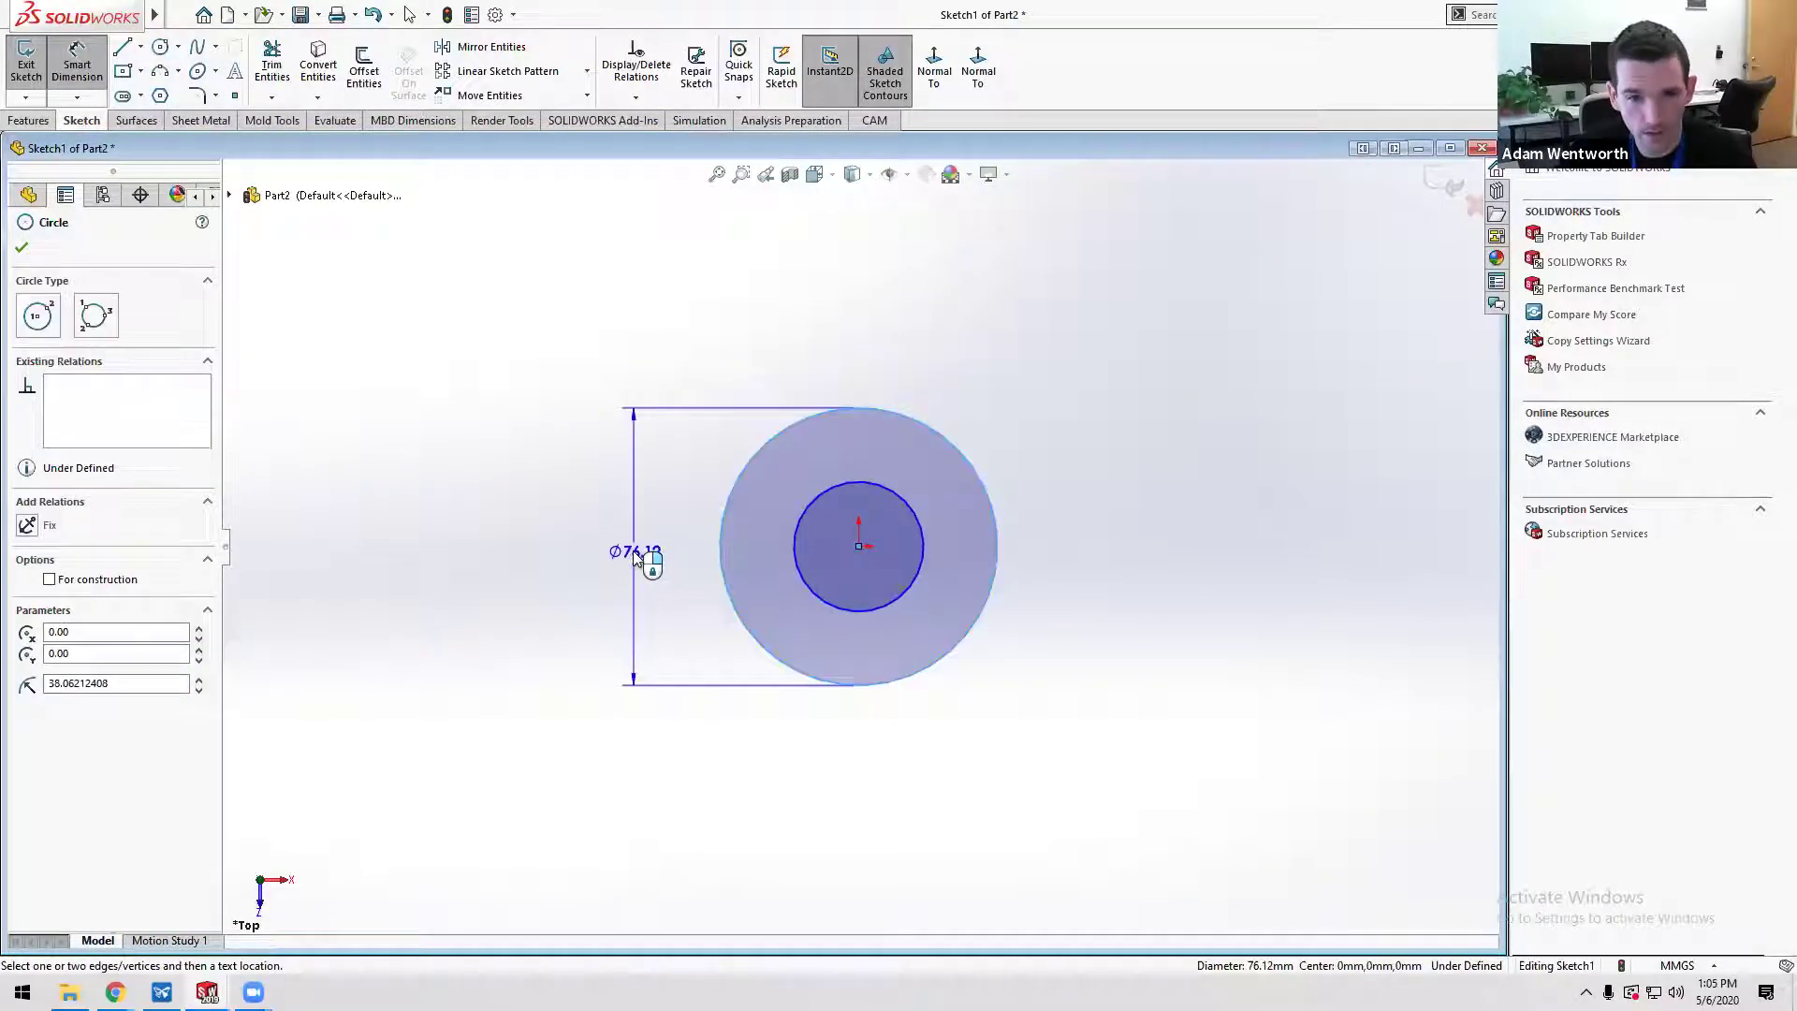
{"action": "left_click", "coordinate": [633, 551]}
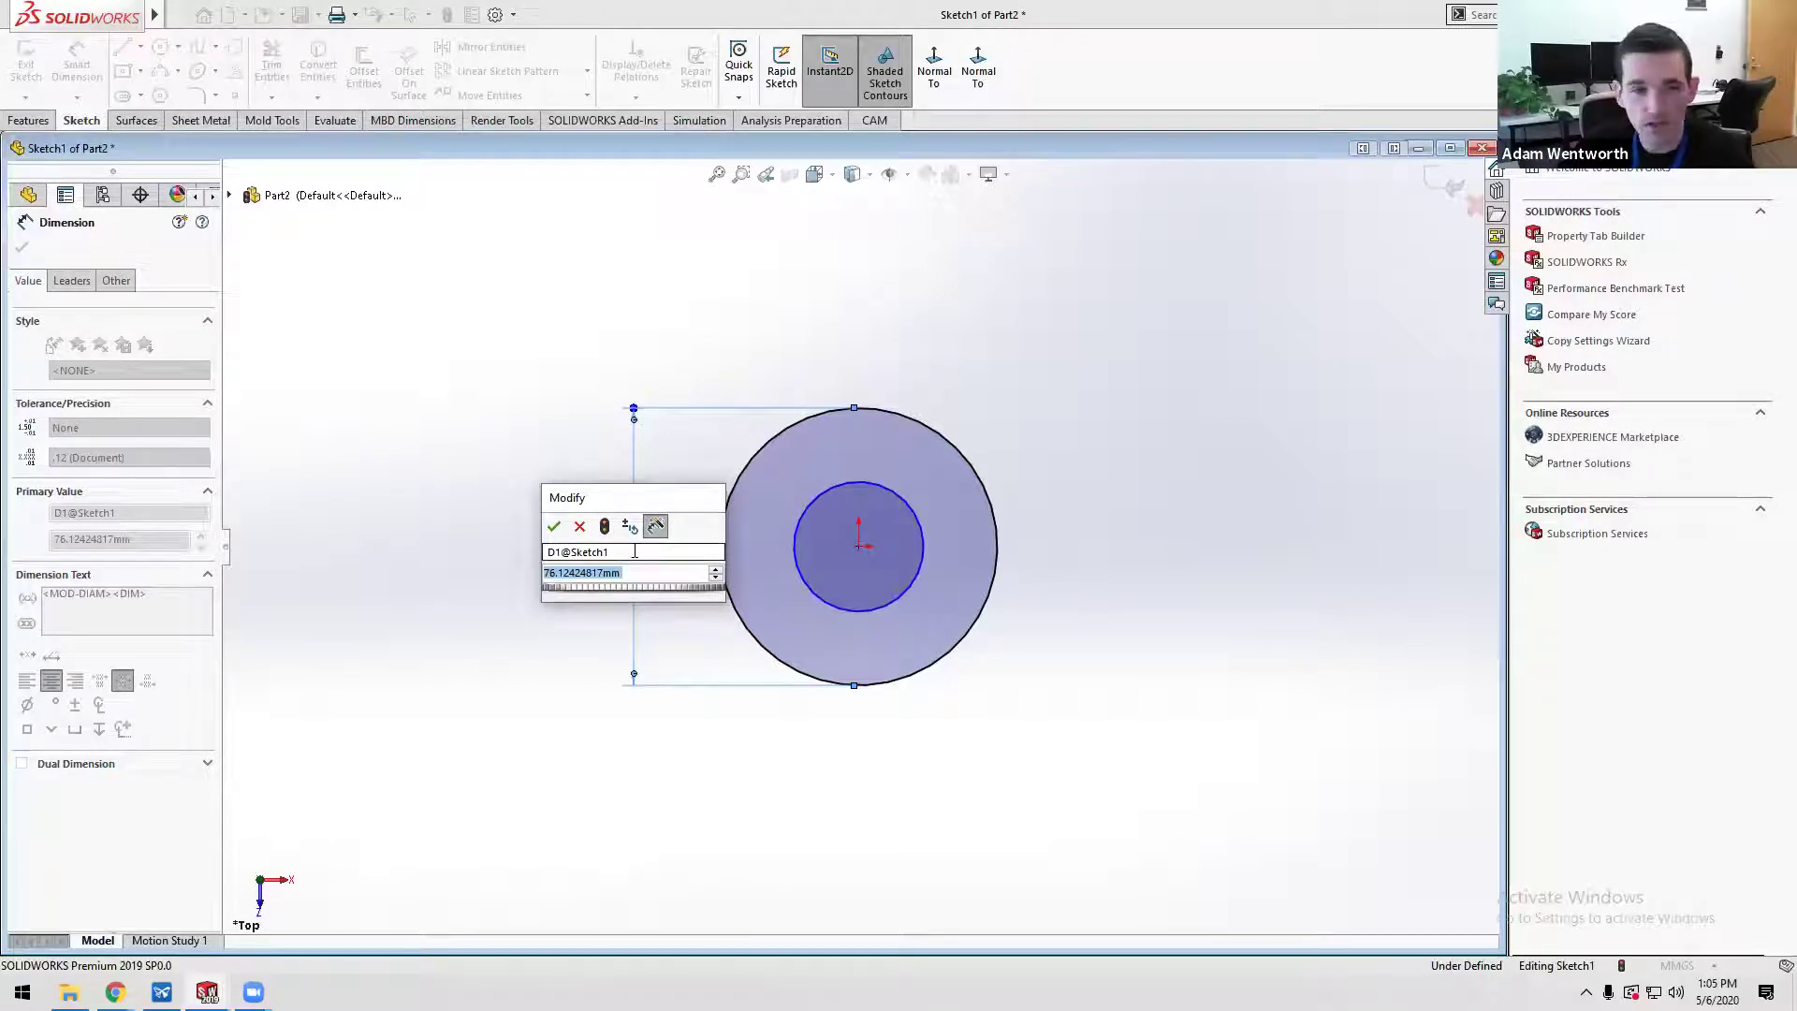
{"action": "left_click", "coordinate": [559, 552]}
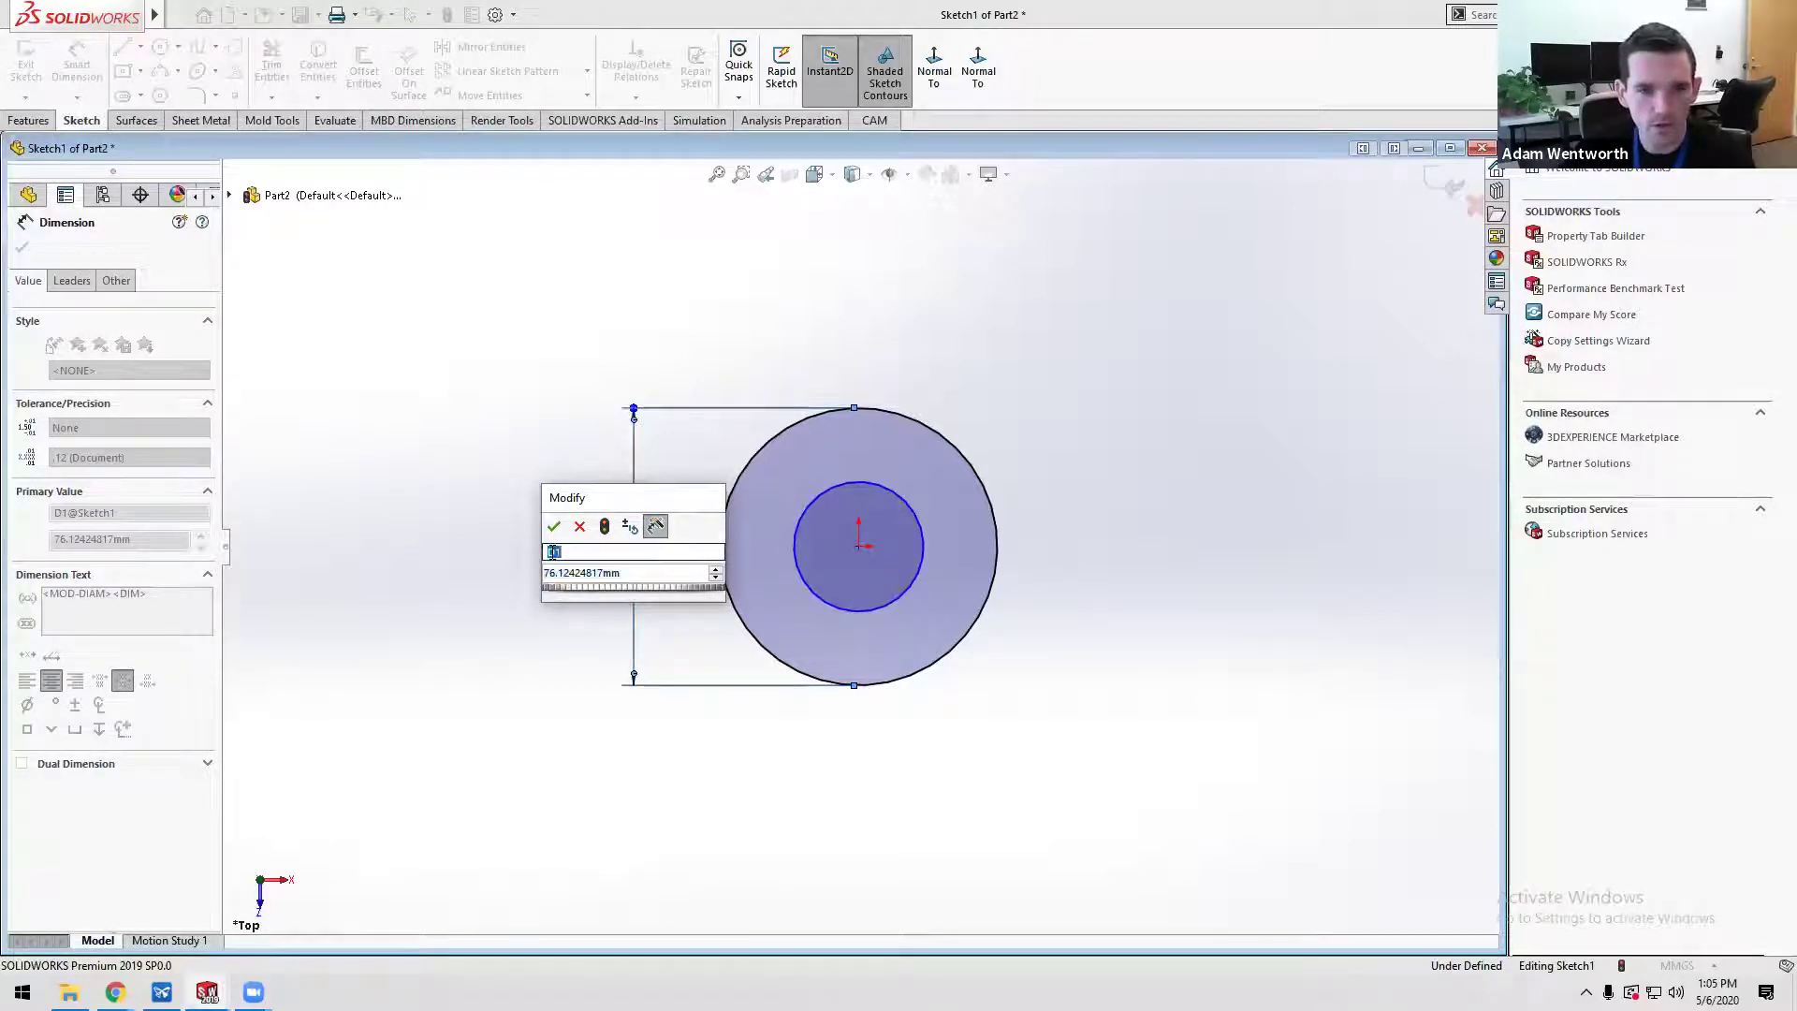
{"action": "left_click_drag", "start_coordinate": [564, 552], "coordinate": [539, 552]}
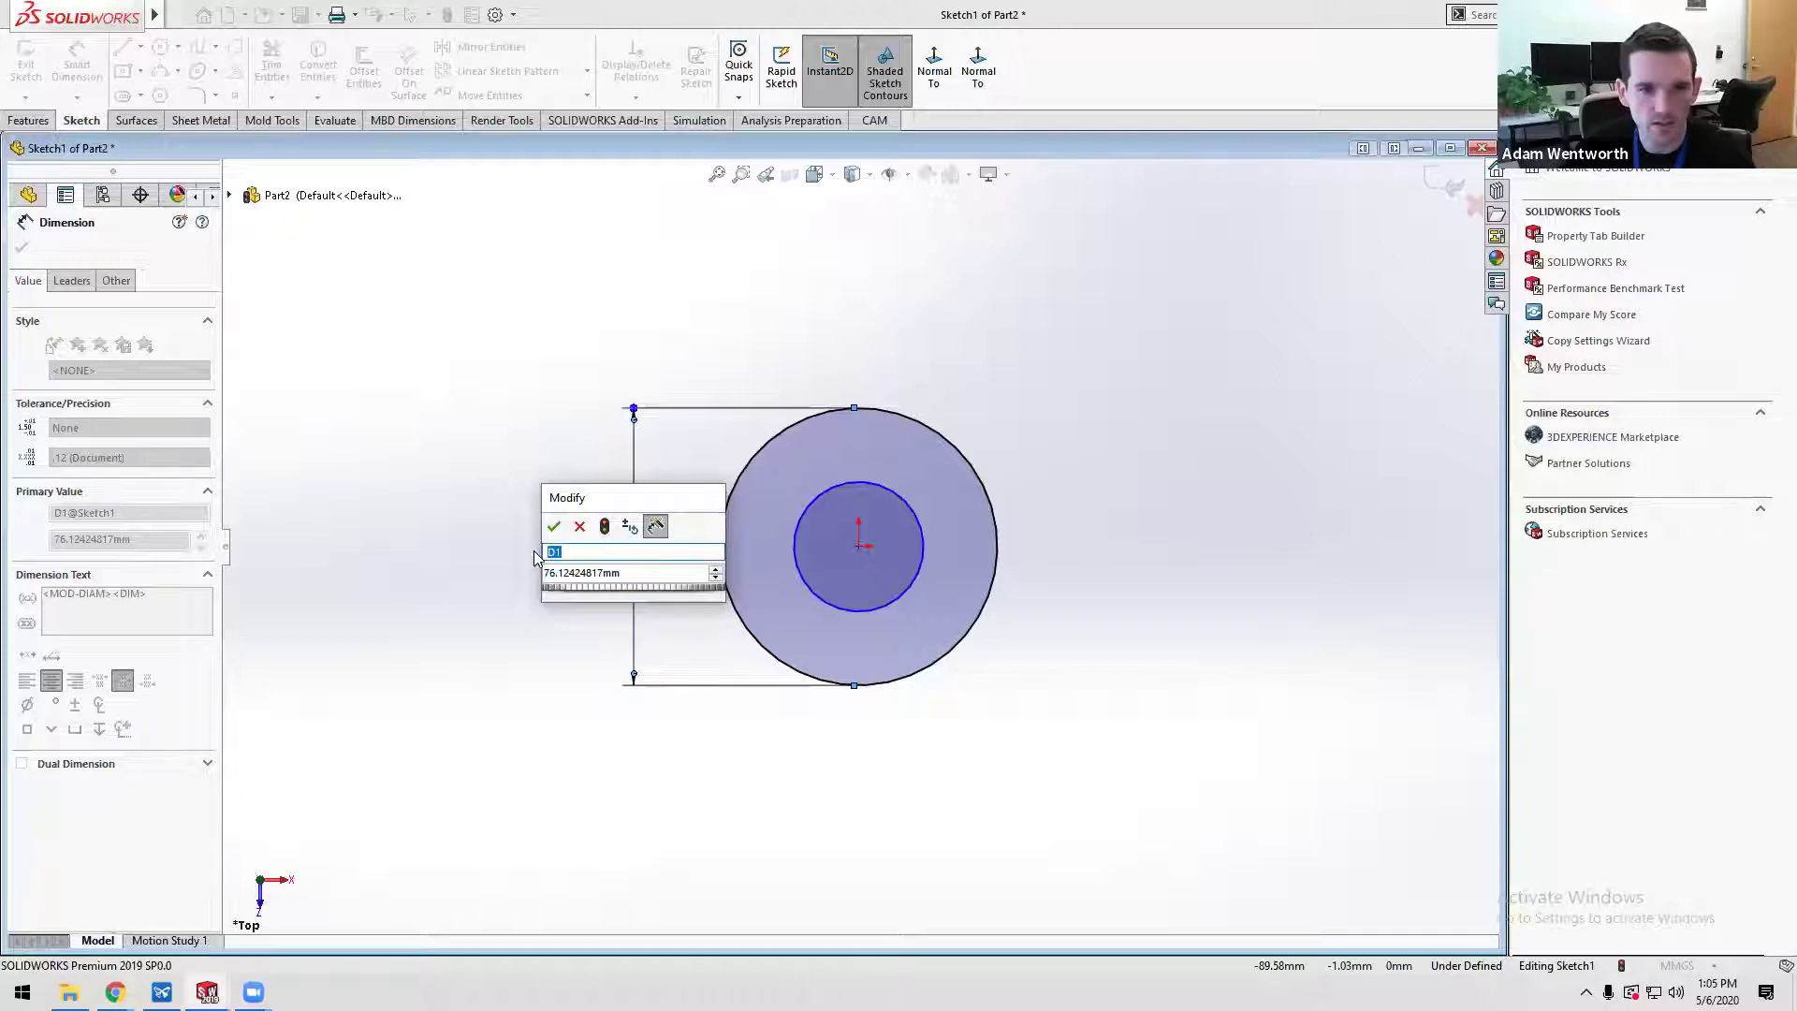
{"action": "type", "text": "O"}
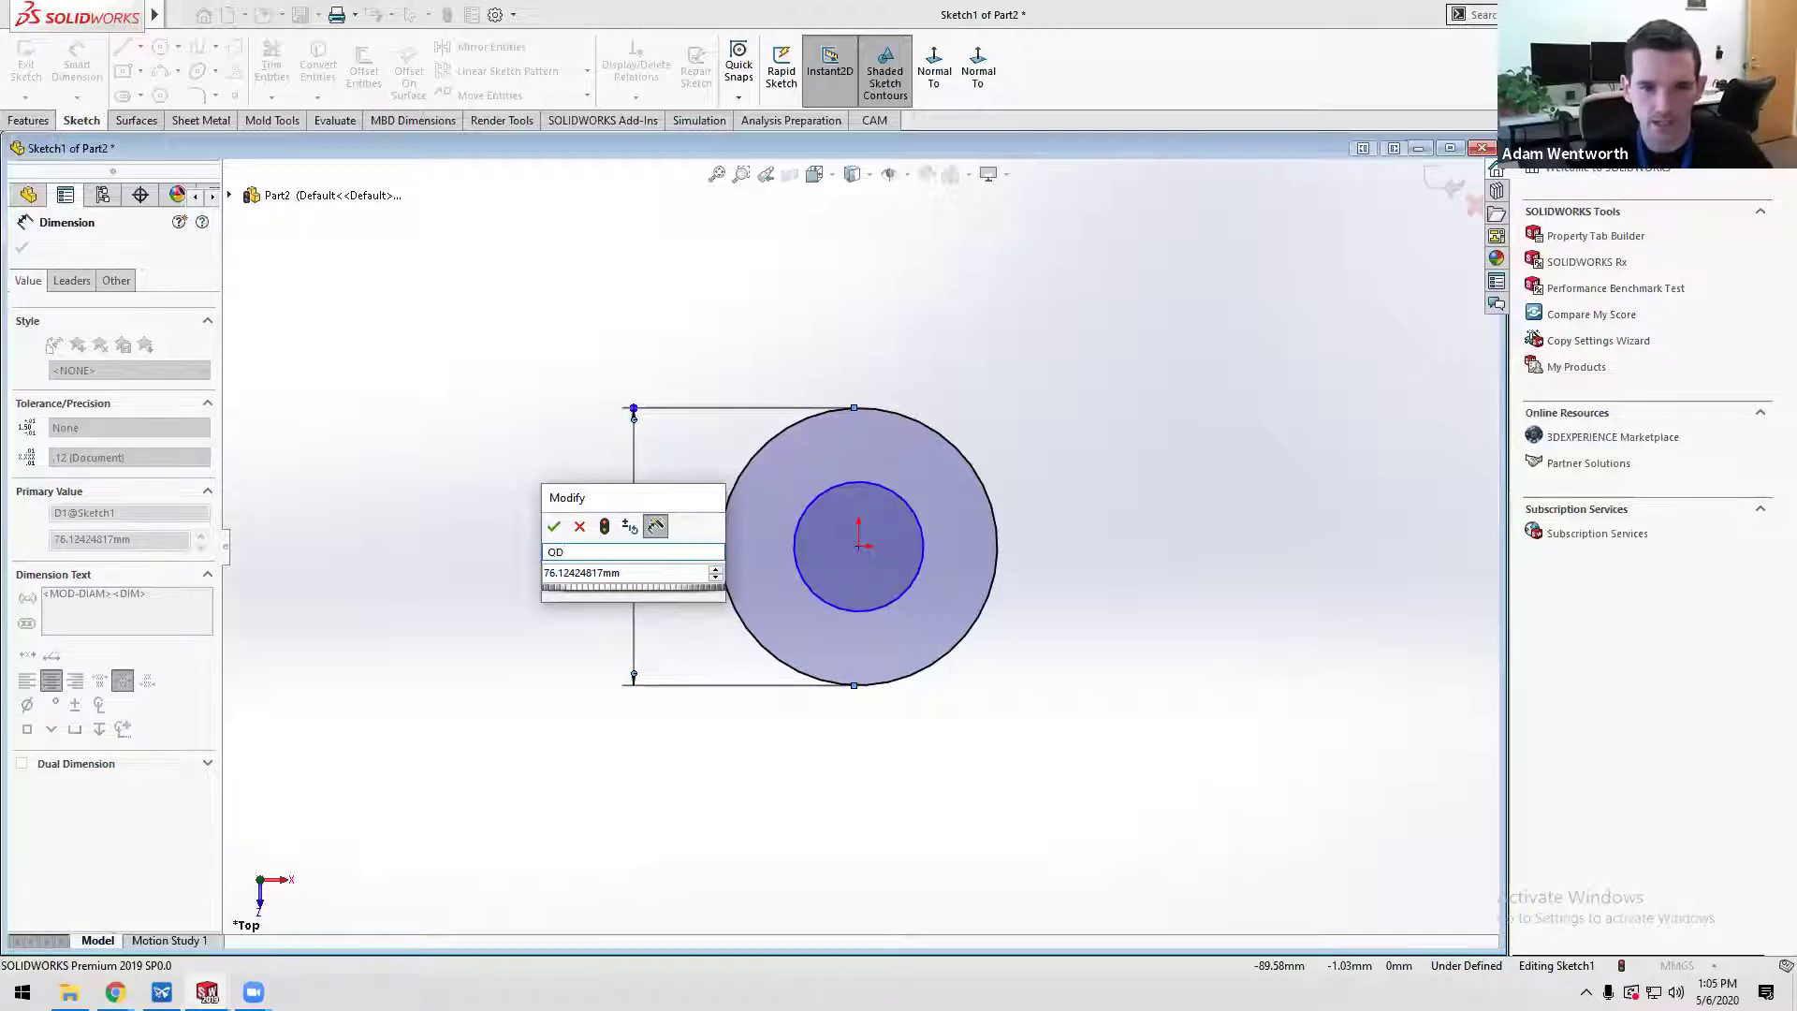
{"action": "type", "text": "D_Cylind"}
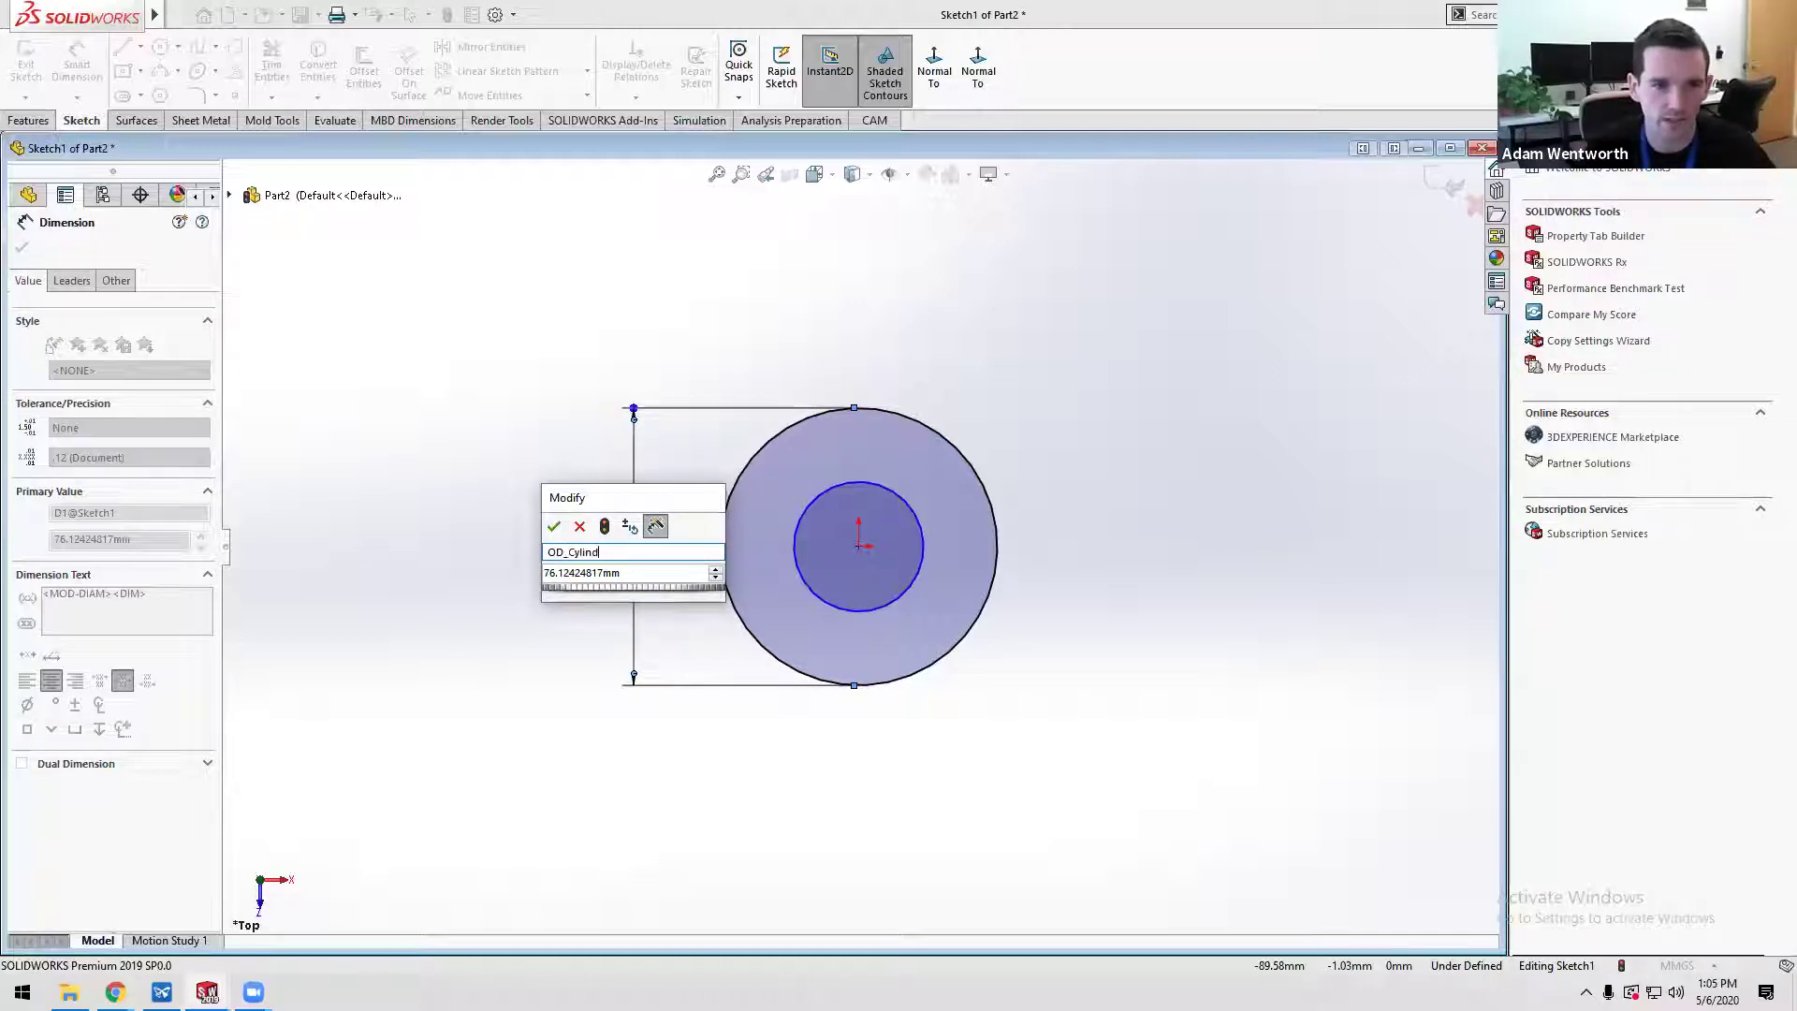
{"action": "type", "text": "er"}
{"action": "key", "text": "Tab"}
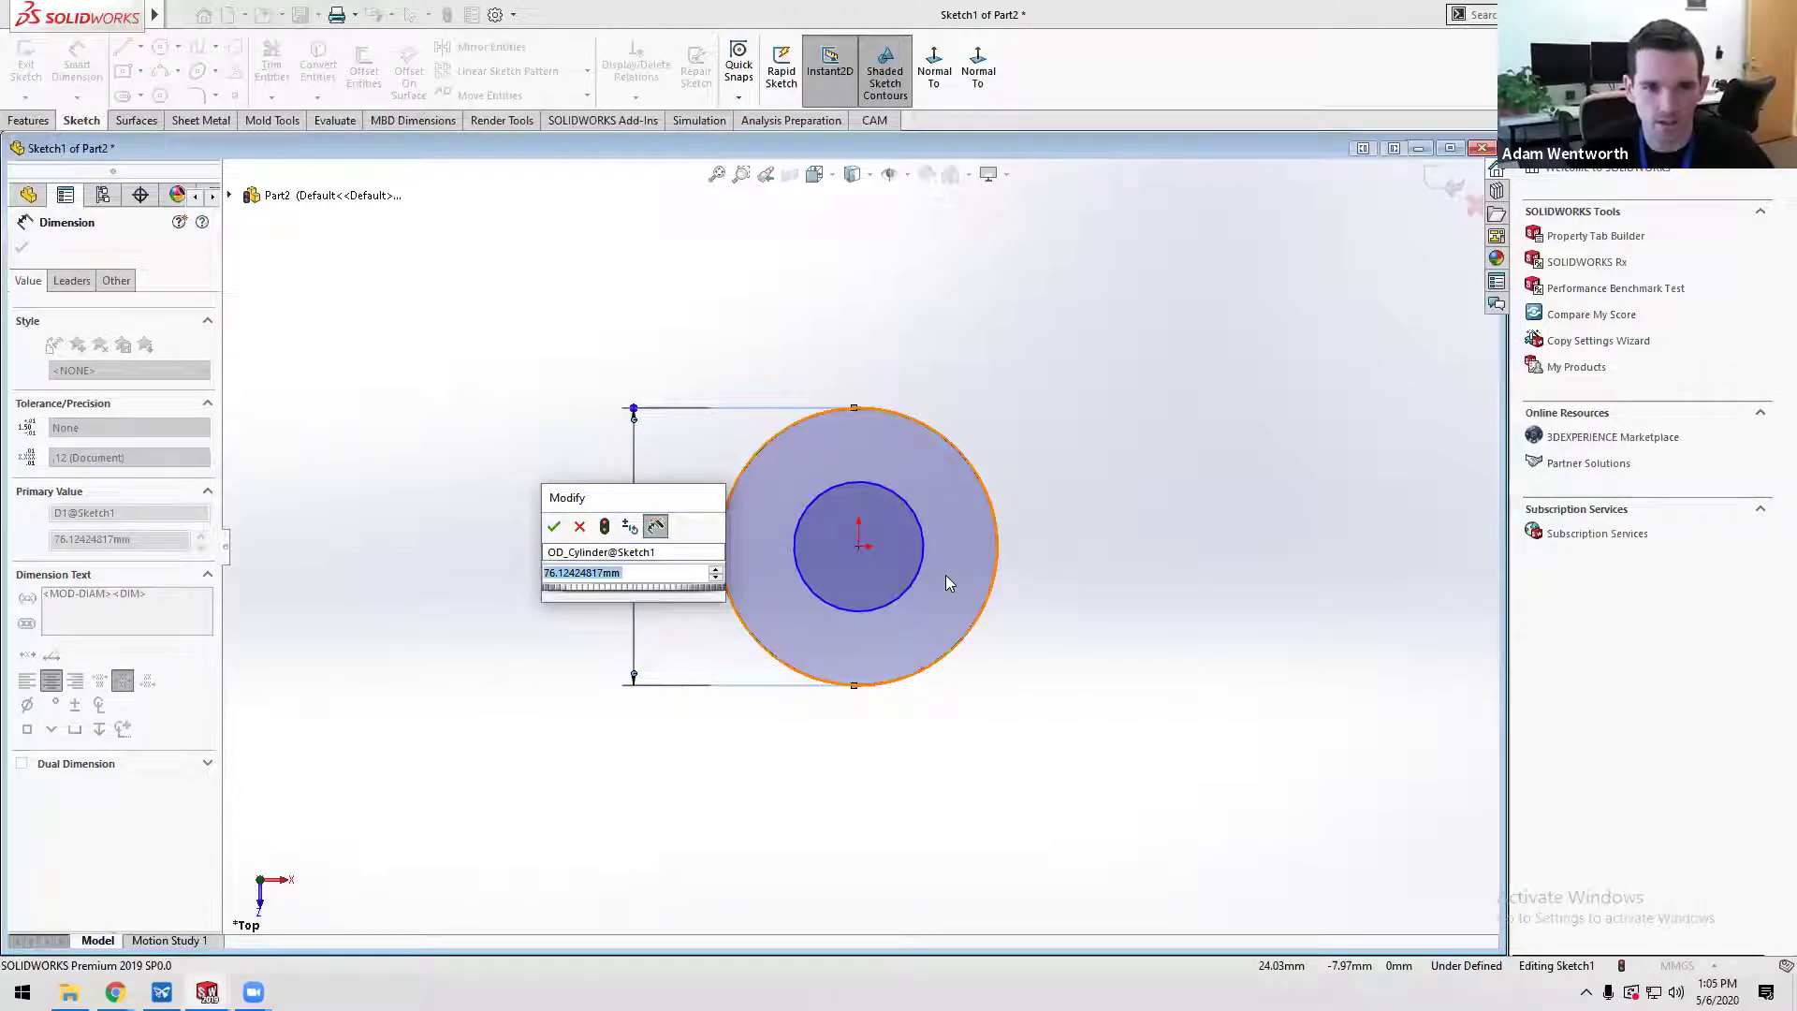
{"action": "type", "text": "1in"}
{"action": "key", "text": "Return"}
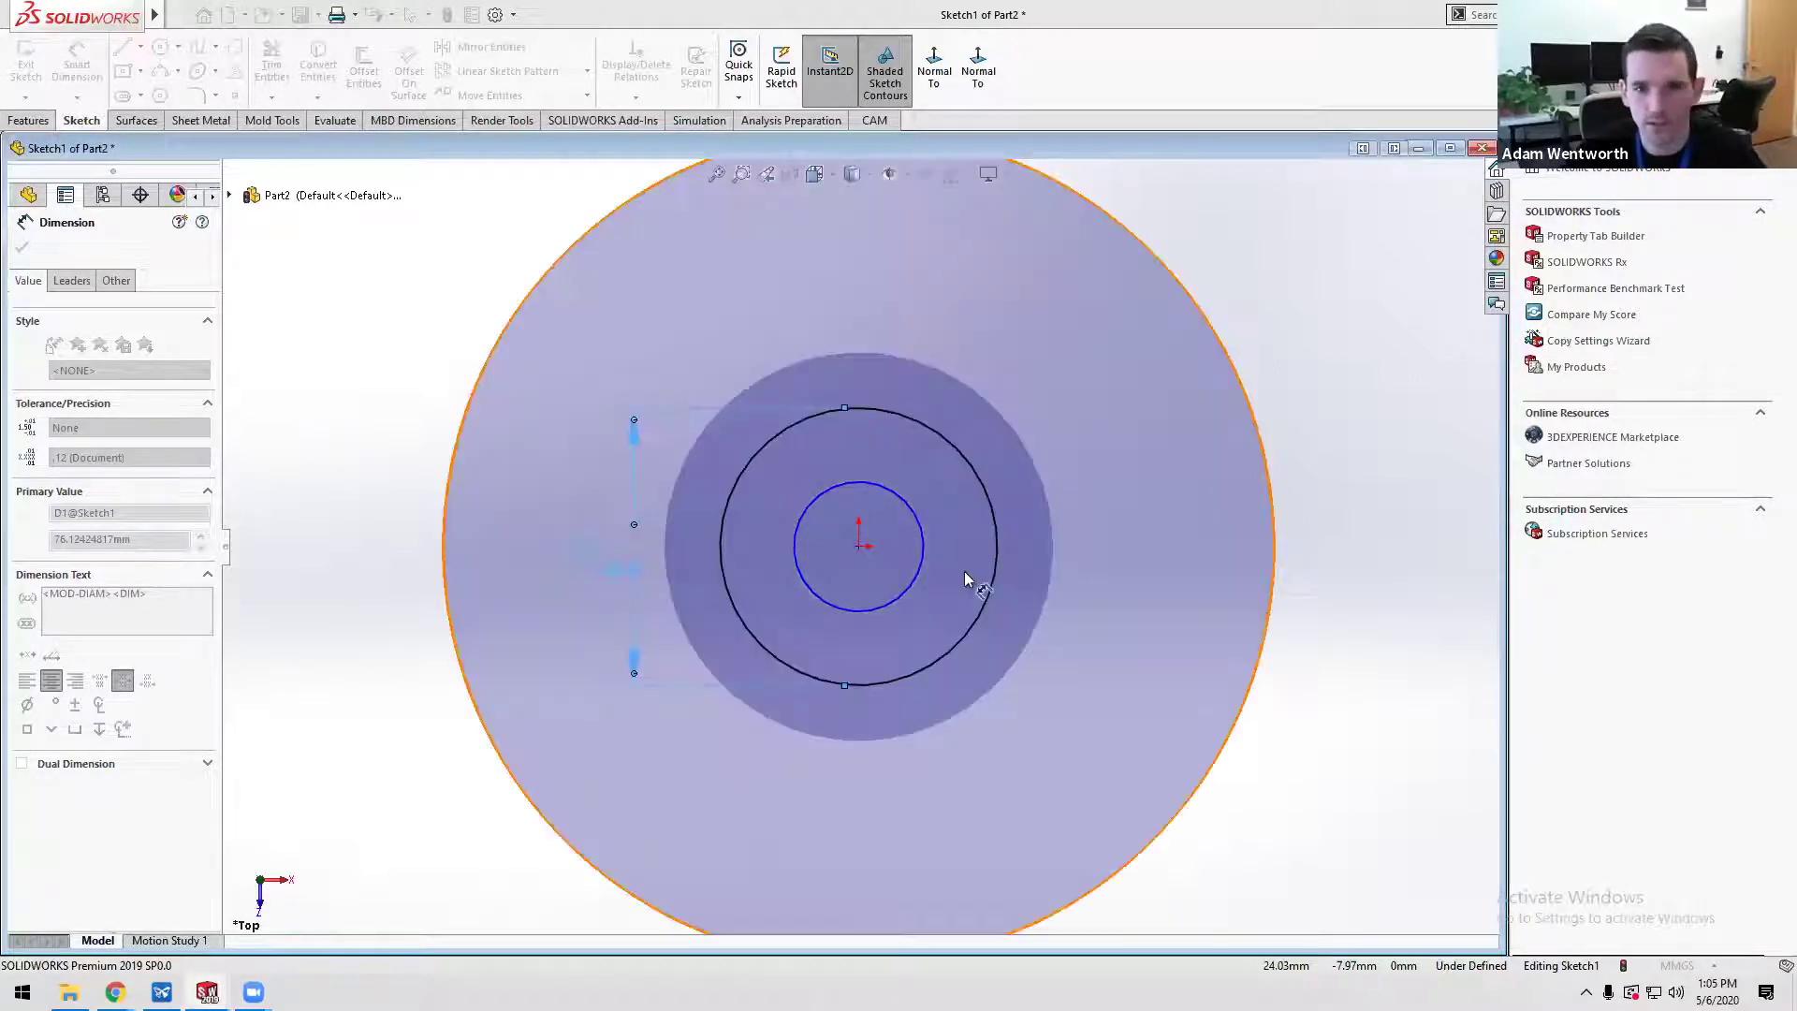
- Dimension the inner circle's diameter, naming the dimension ID_Cylinder and setting it to 15 mm
{"action": "left_click", "coordinate": [925, 532]}
{"action": "left_click", "coordinate": [1081, 551]}
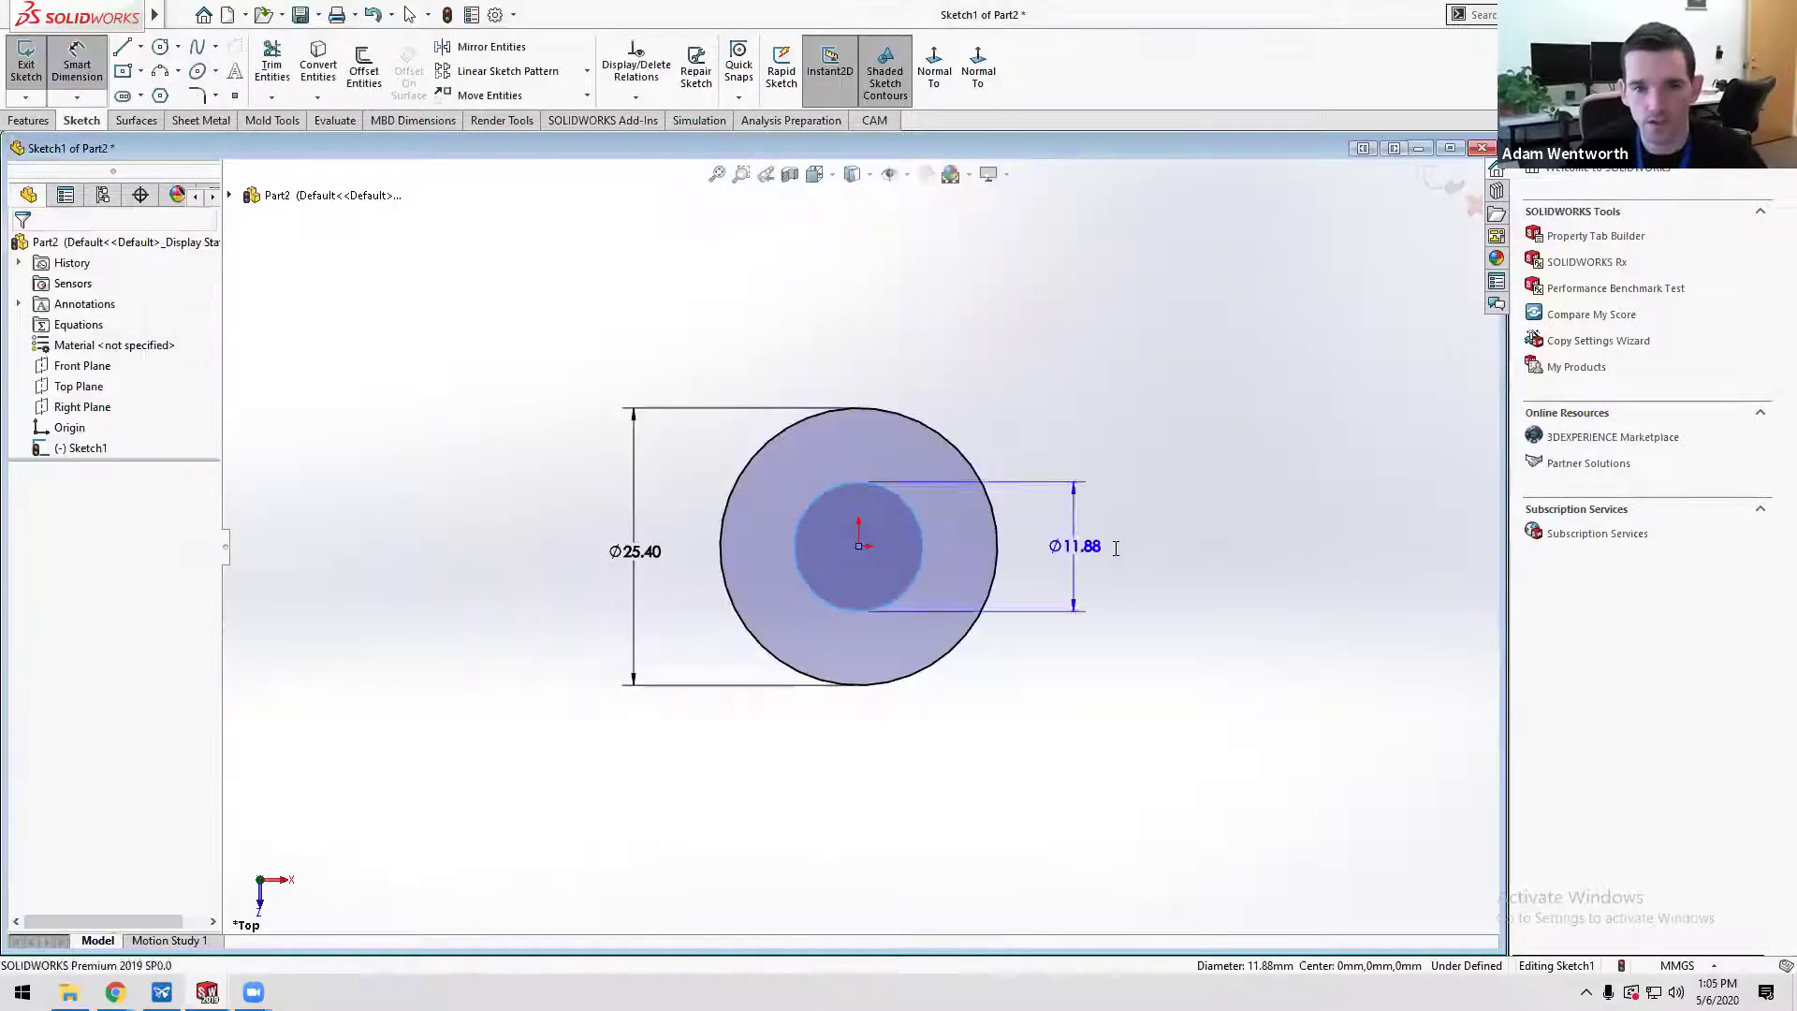
{"action": "left_click", "coordinate": [1116, 547]}
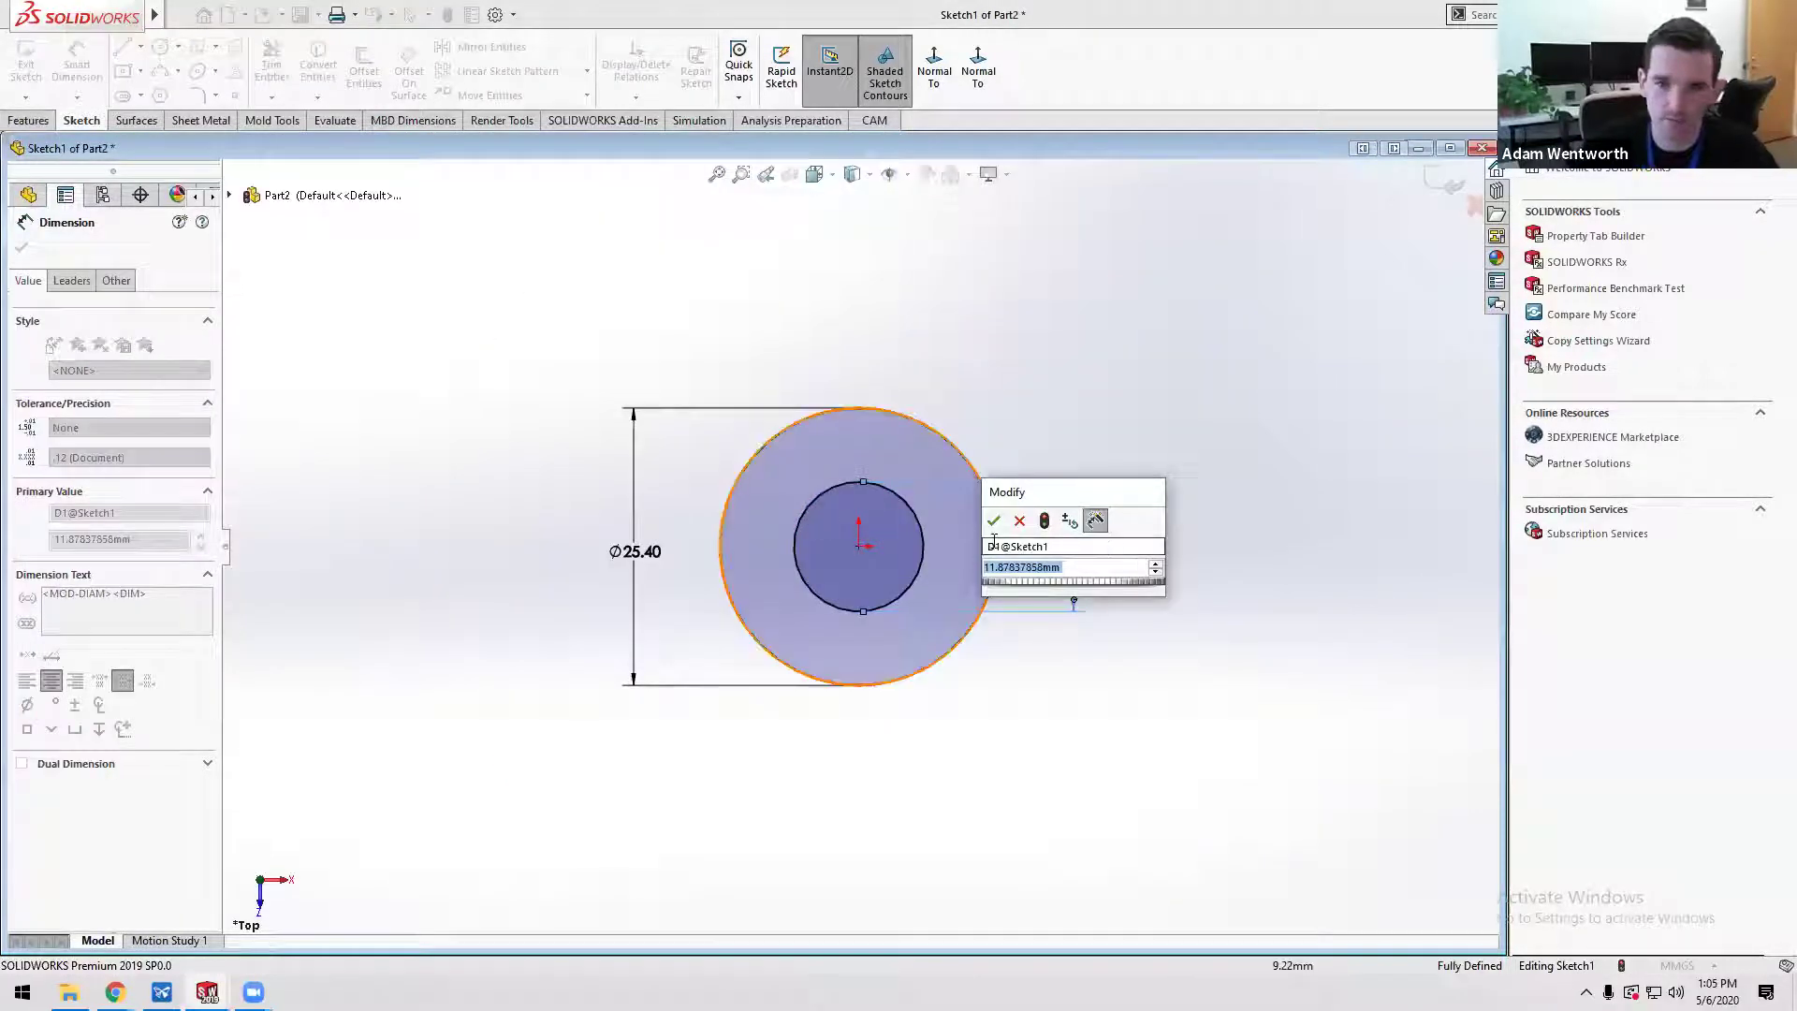
{"action": "left_click", "coordinate": [993, 542]}
{"action": "key", "text": "BackSpace"}
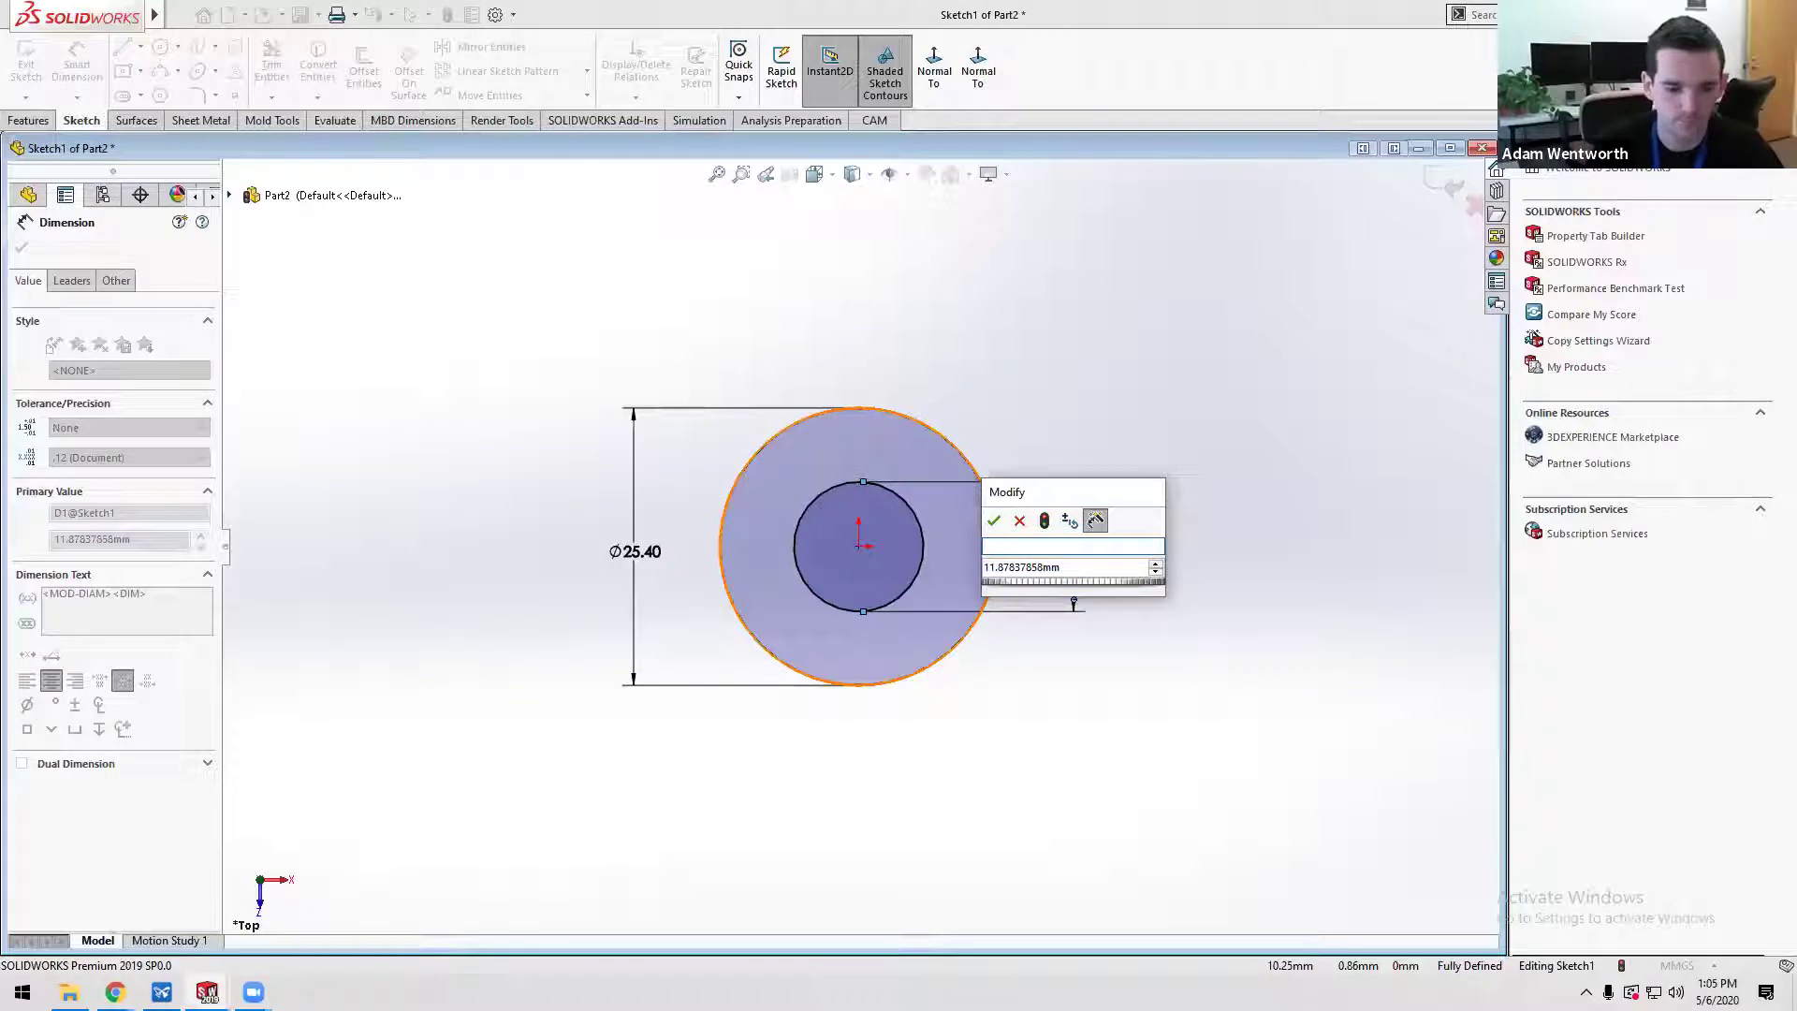
{"action": "type", "text": "ID_Cylinder"}
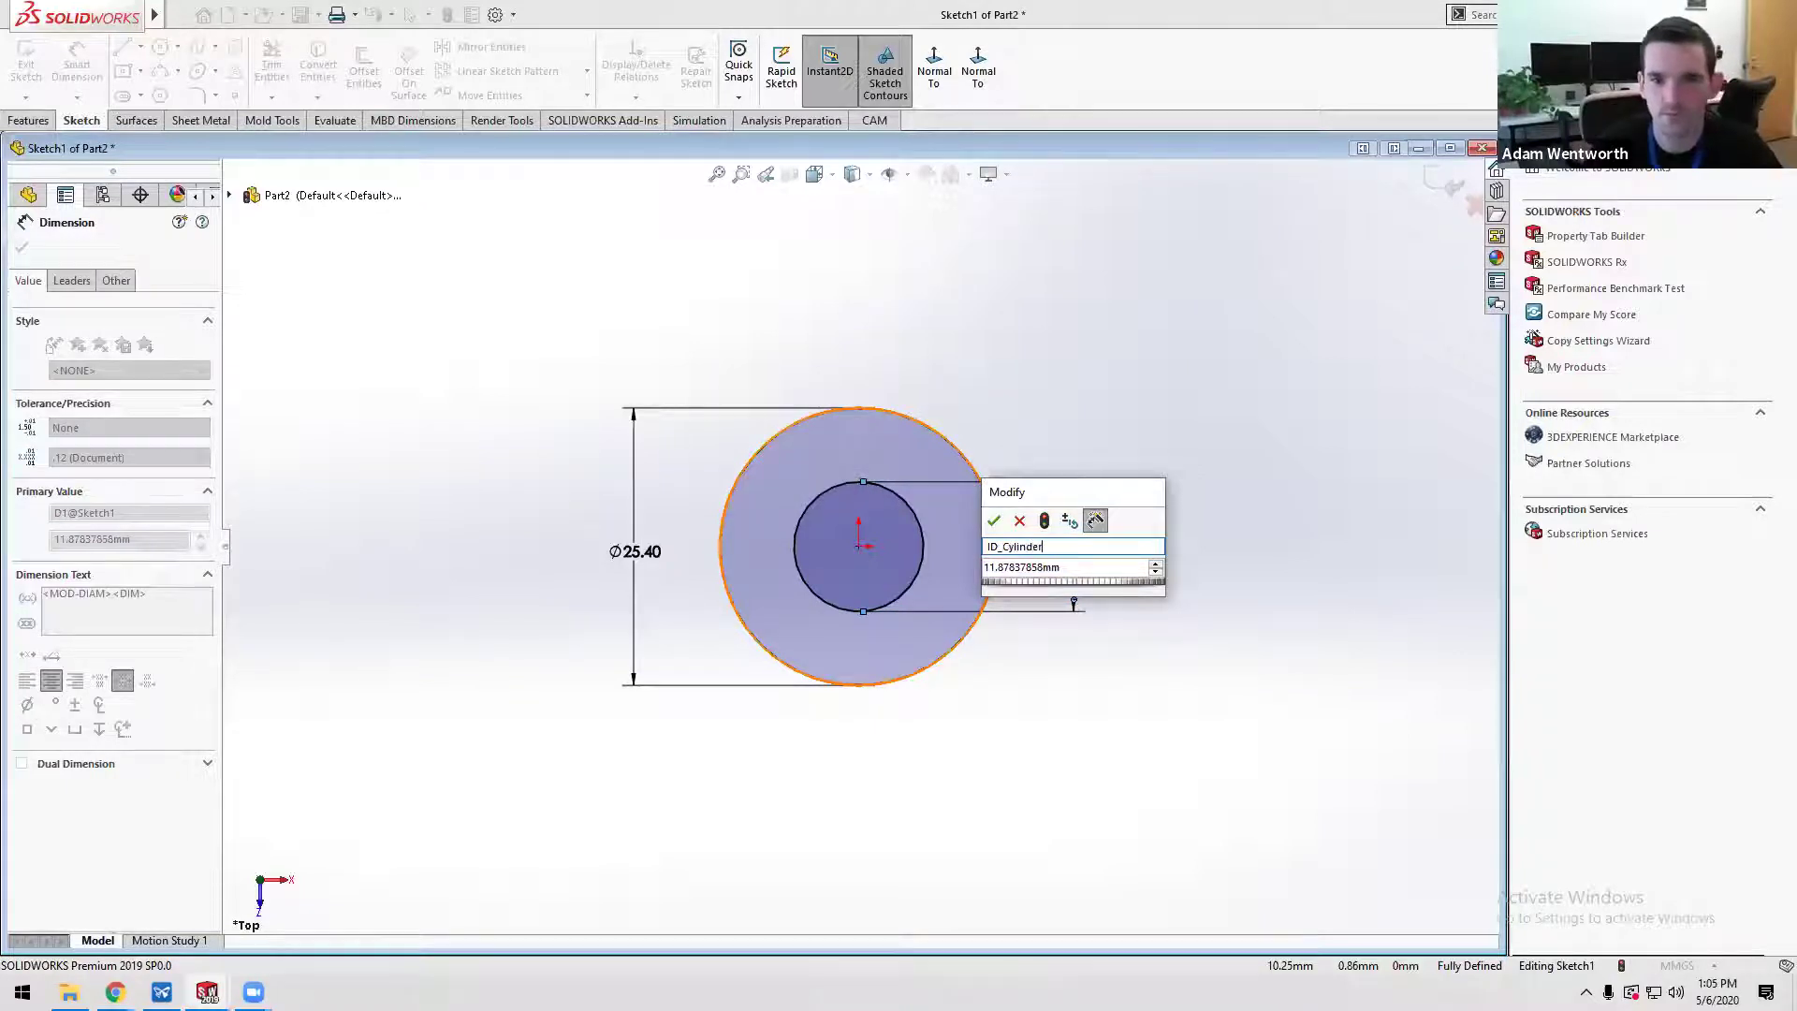
{"action": "key", "text": "Tab"}
{"action": "type", "text": "15"}
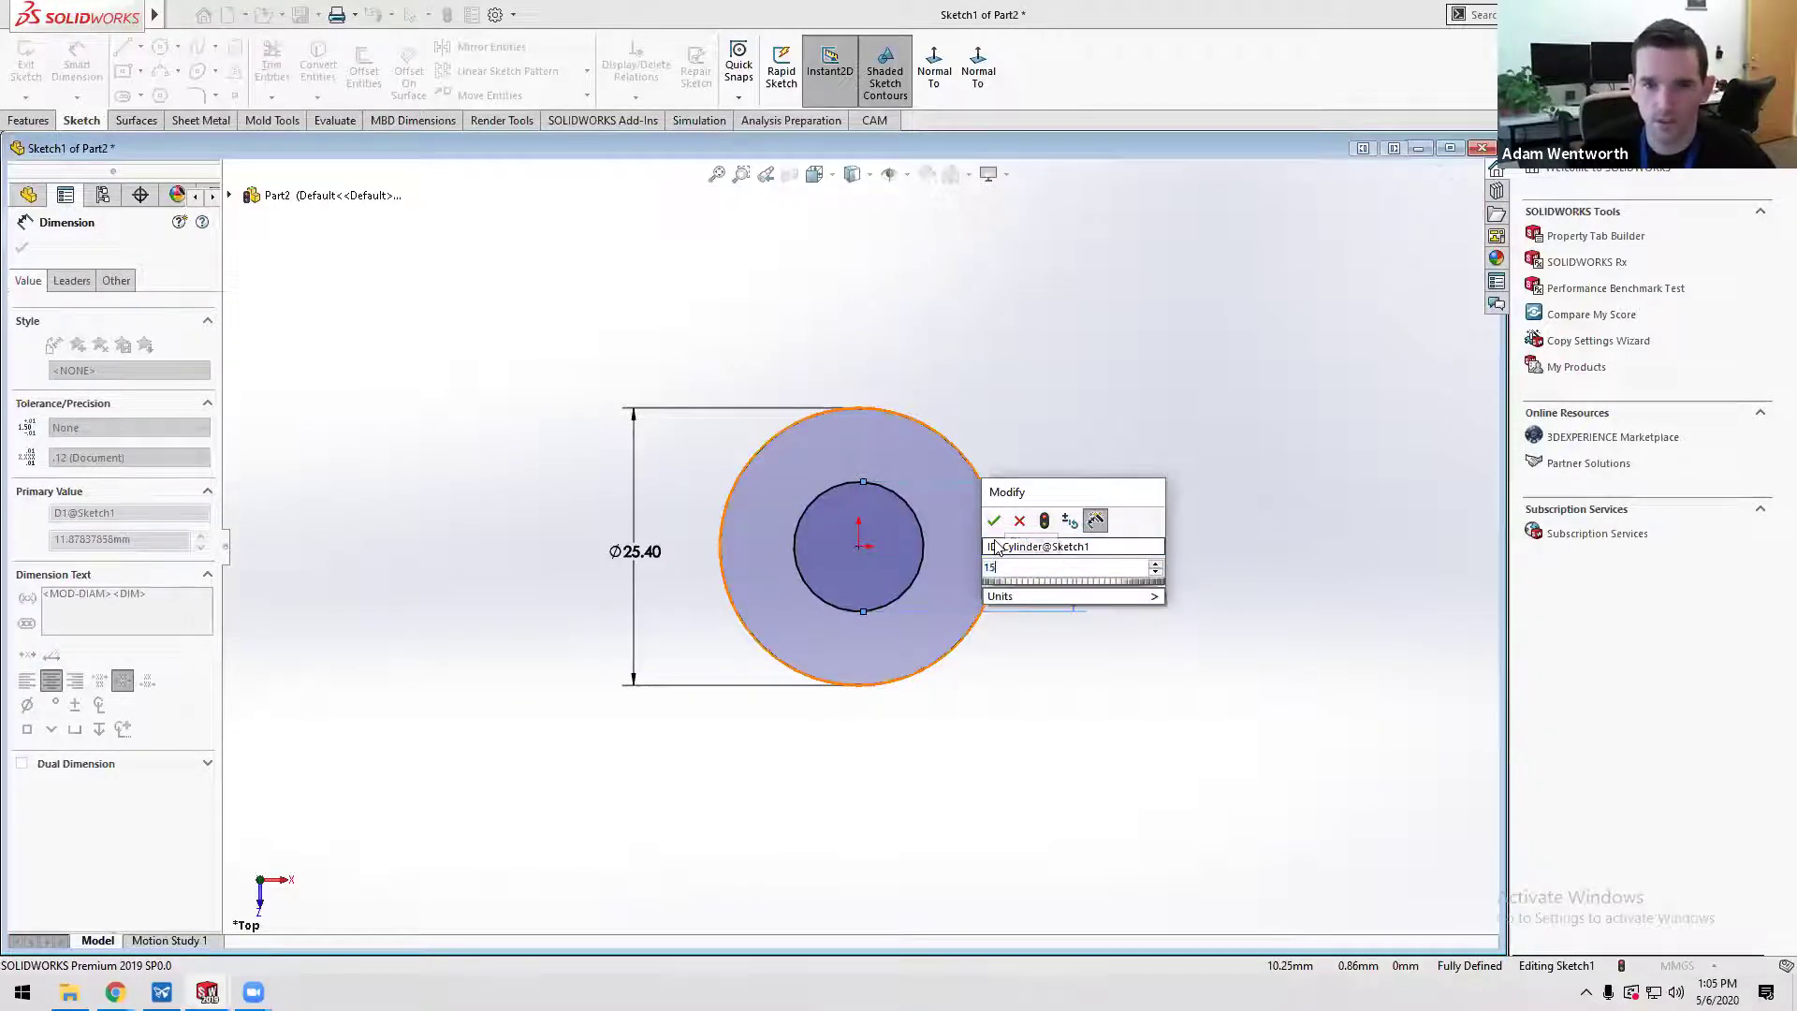
{"action": "key", "text": "Return"}
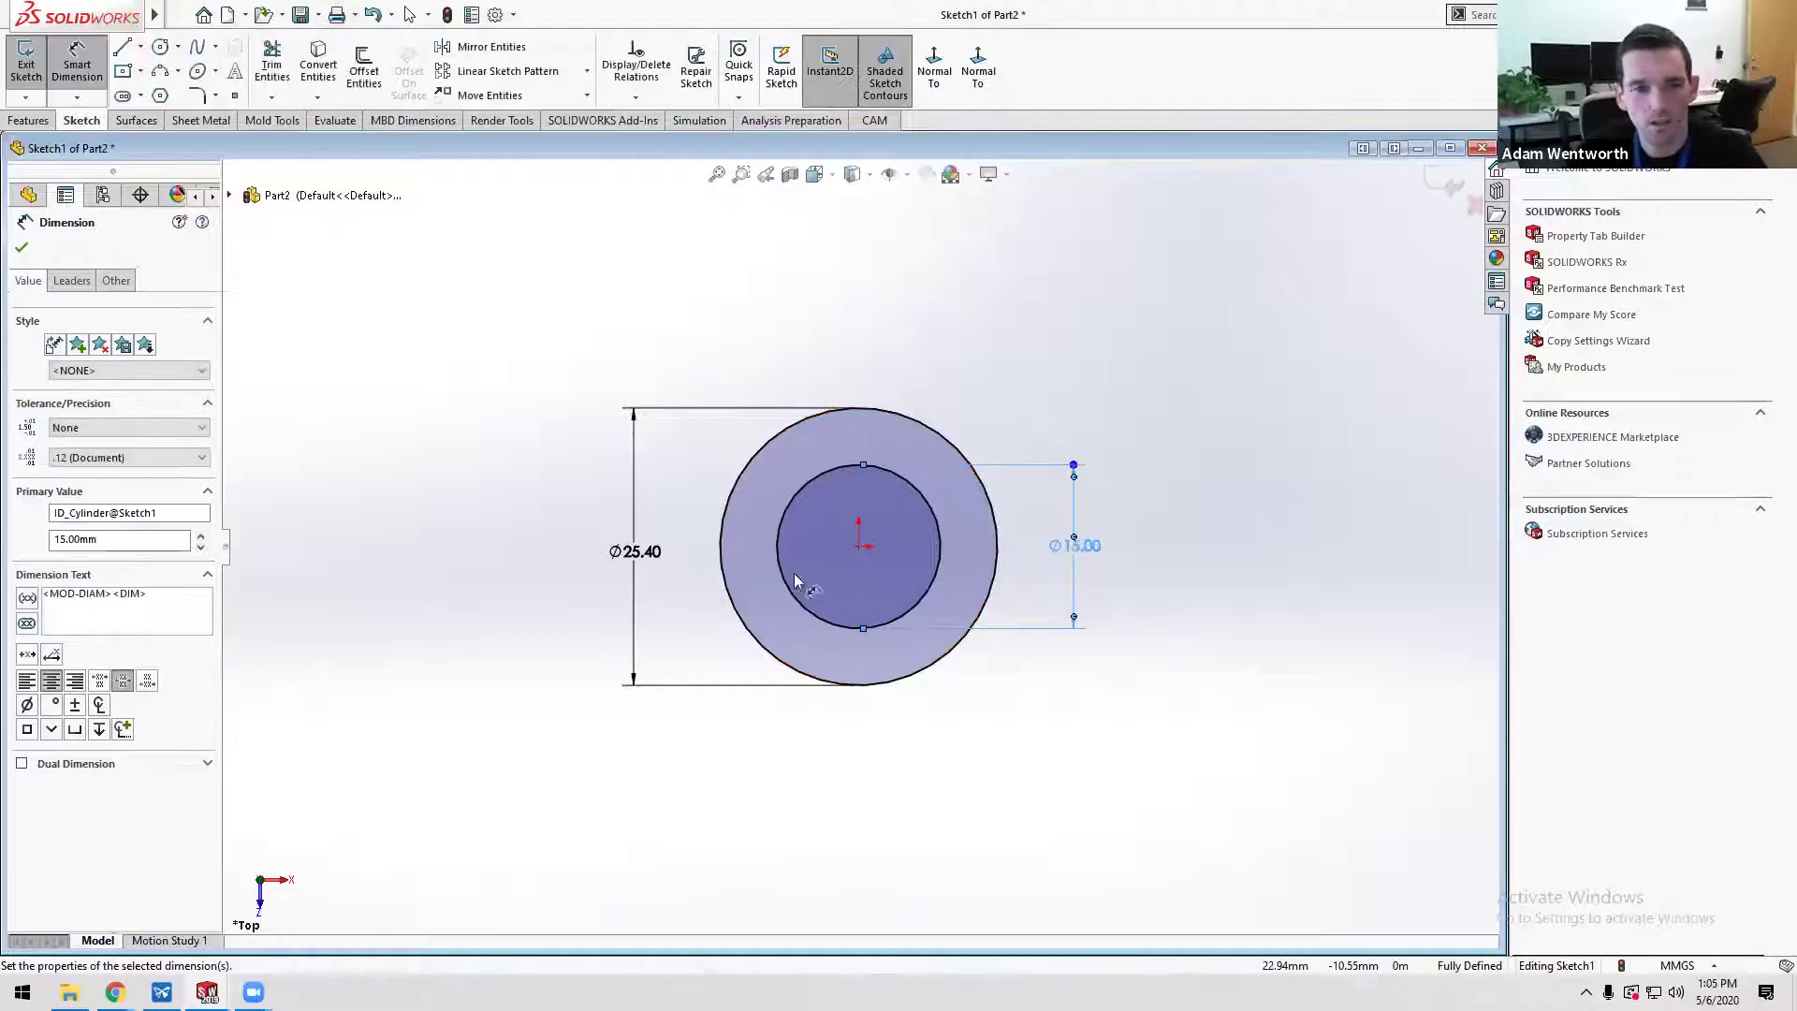
- Begin an Extruded Boss/Base from the two-circle sketch and open its contour selection
{"action": "left_click", "coordinate": [44, 122]}
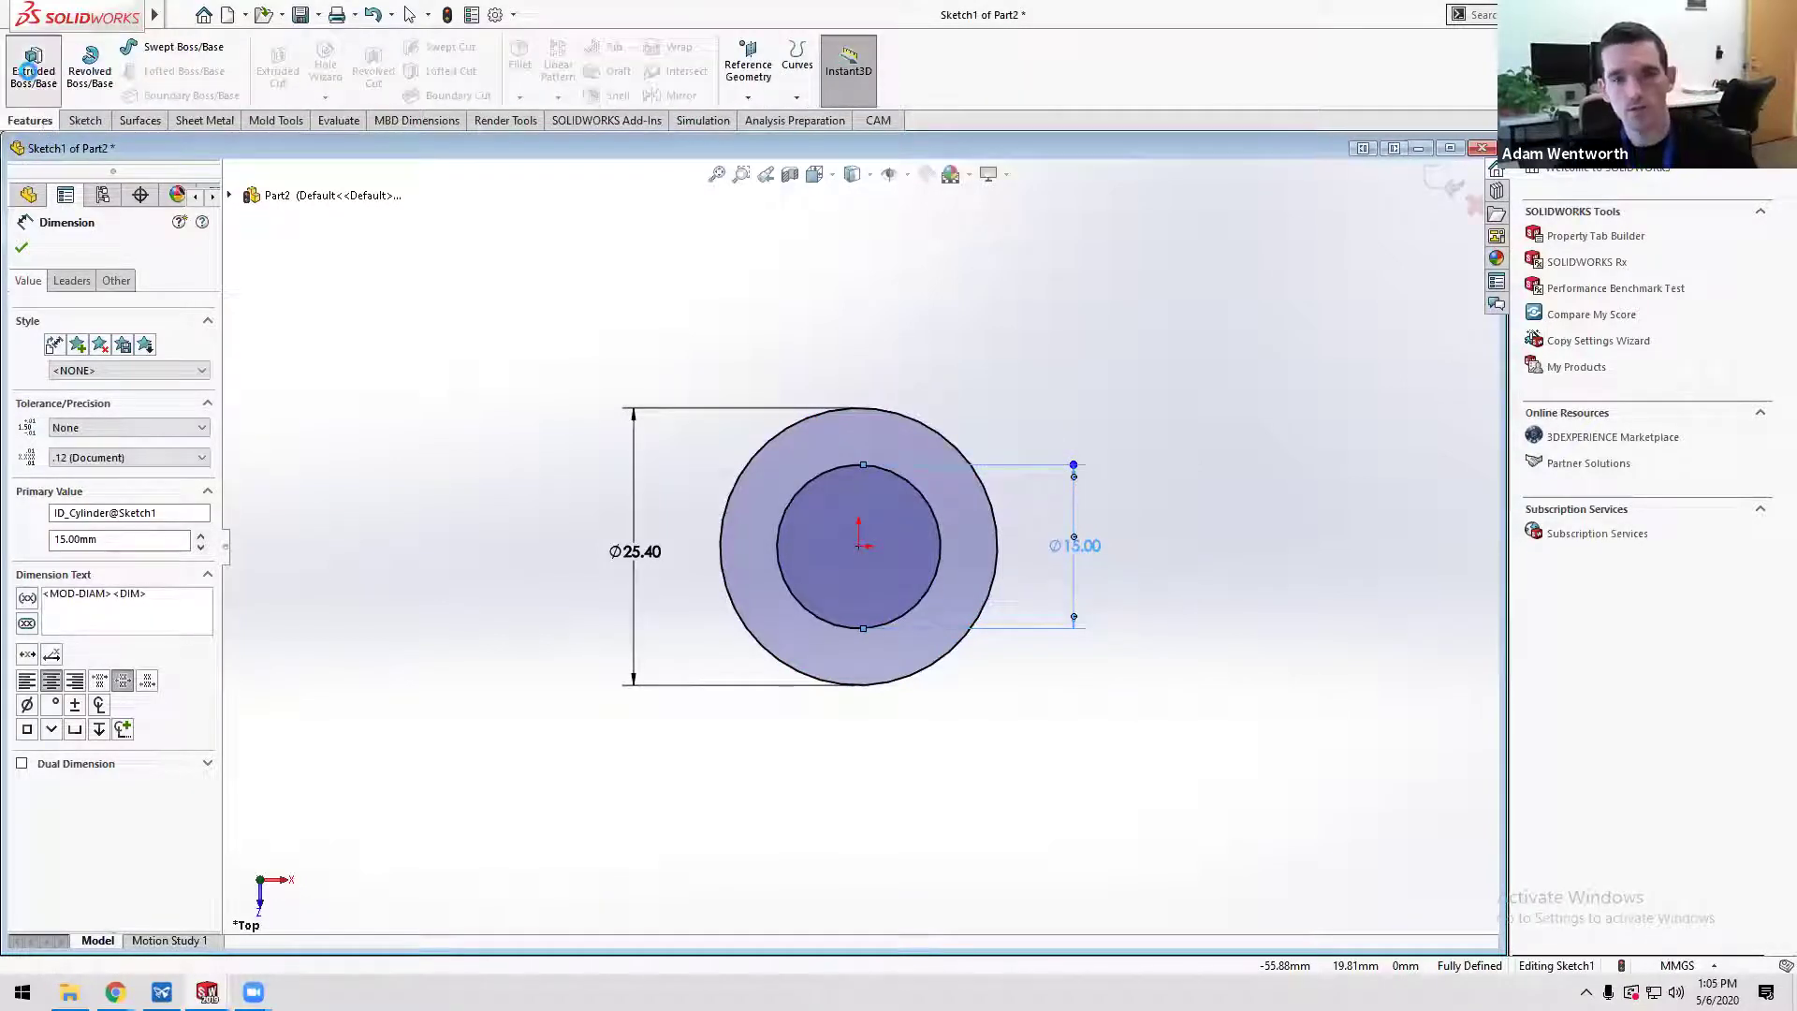
{"action": "left_click", "coordinate": [33, 67]}
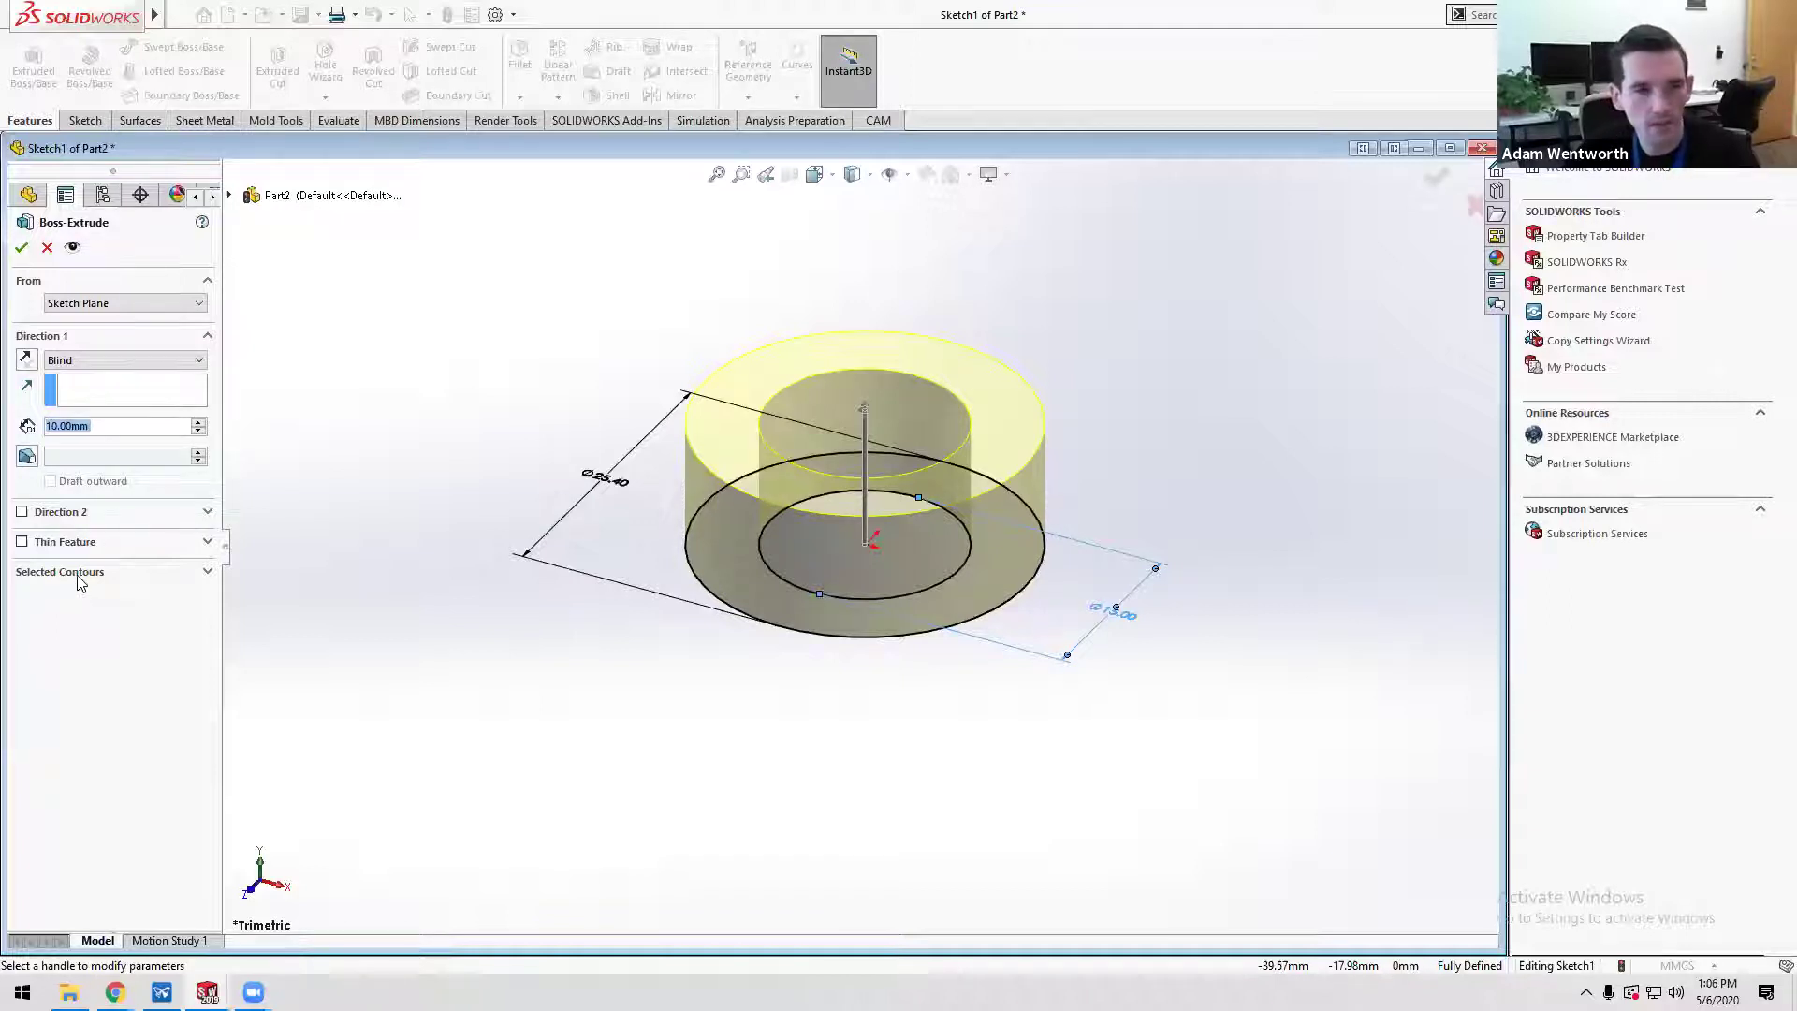
{"action": "left_click", "coordinate": [80, 582]}
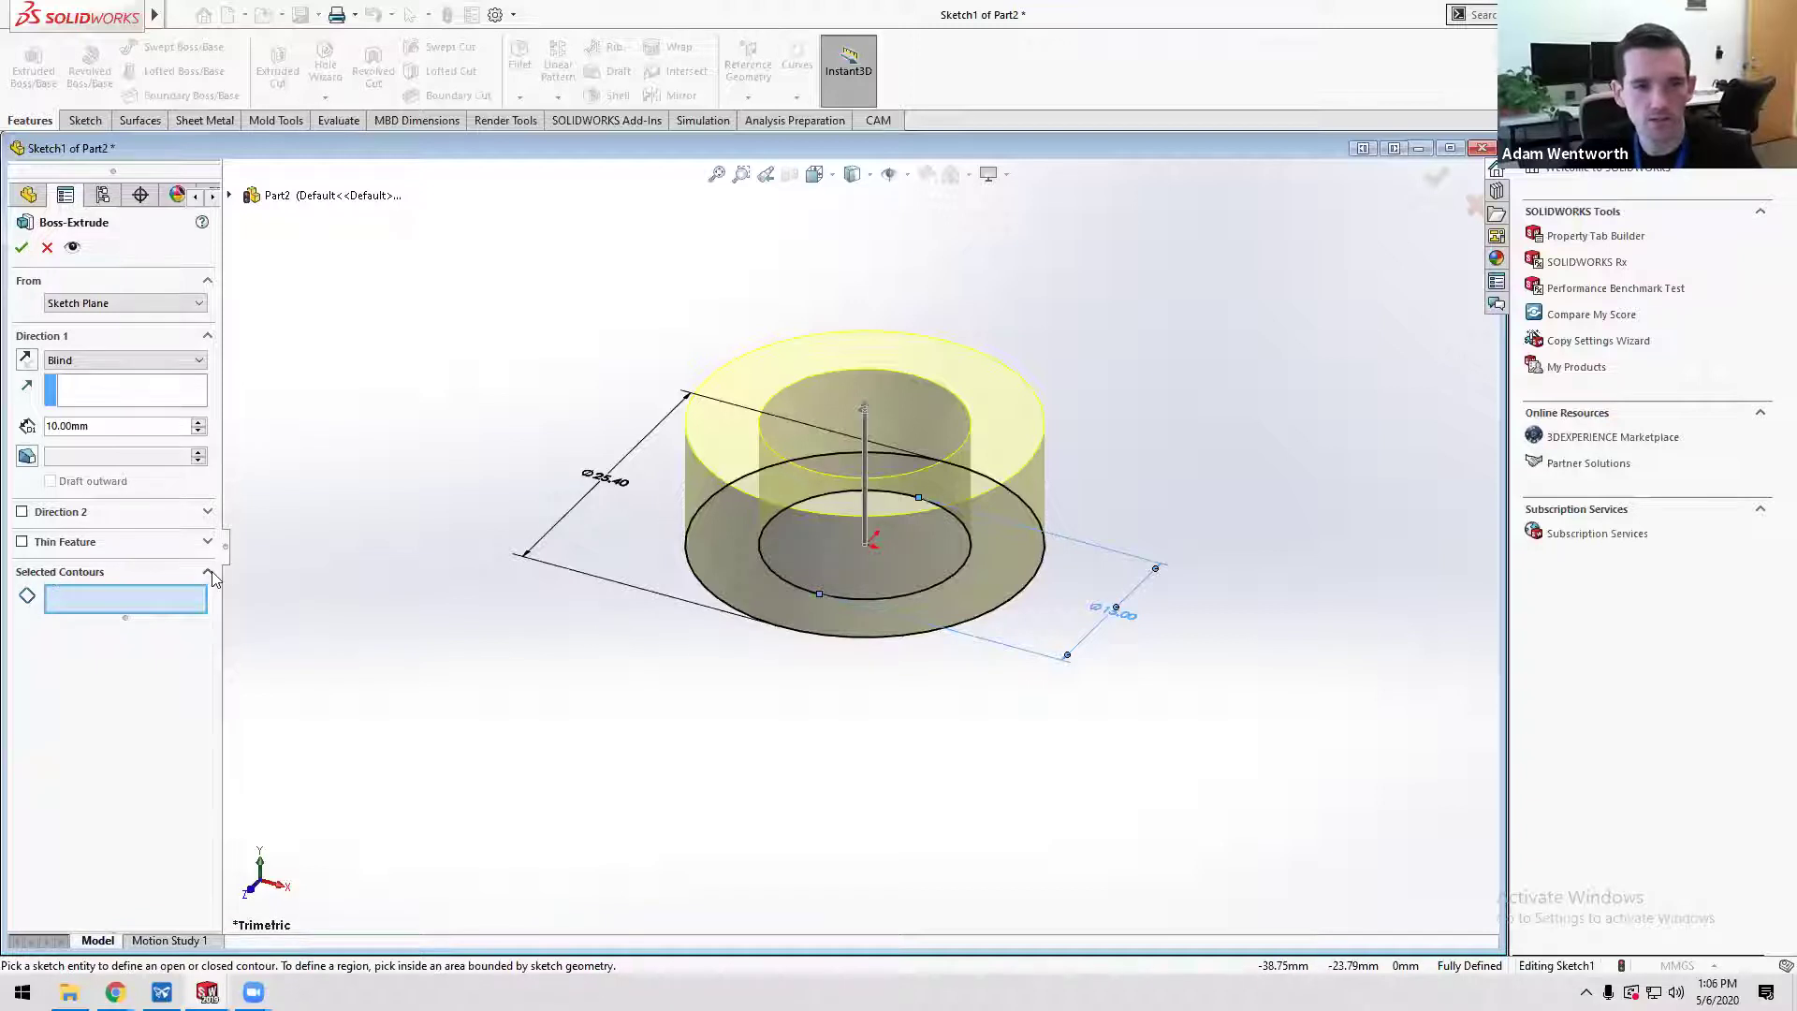
{"action": "left_click", "coordinate": [700, 587]}
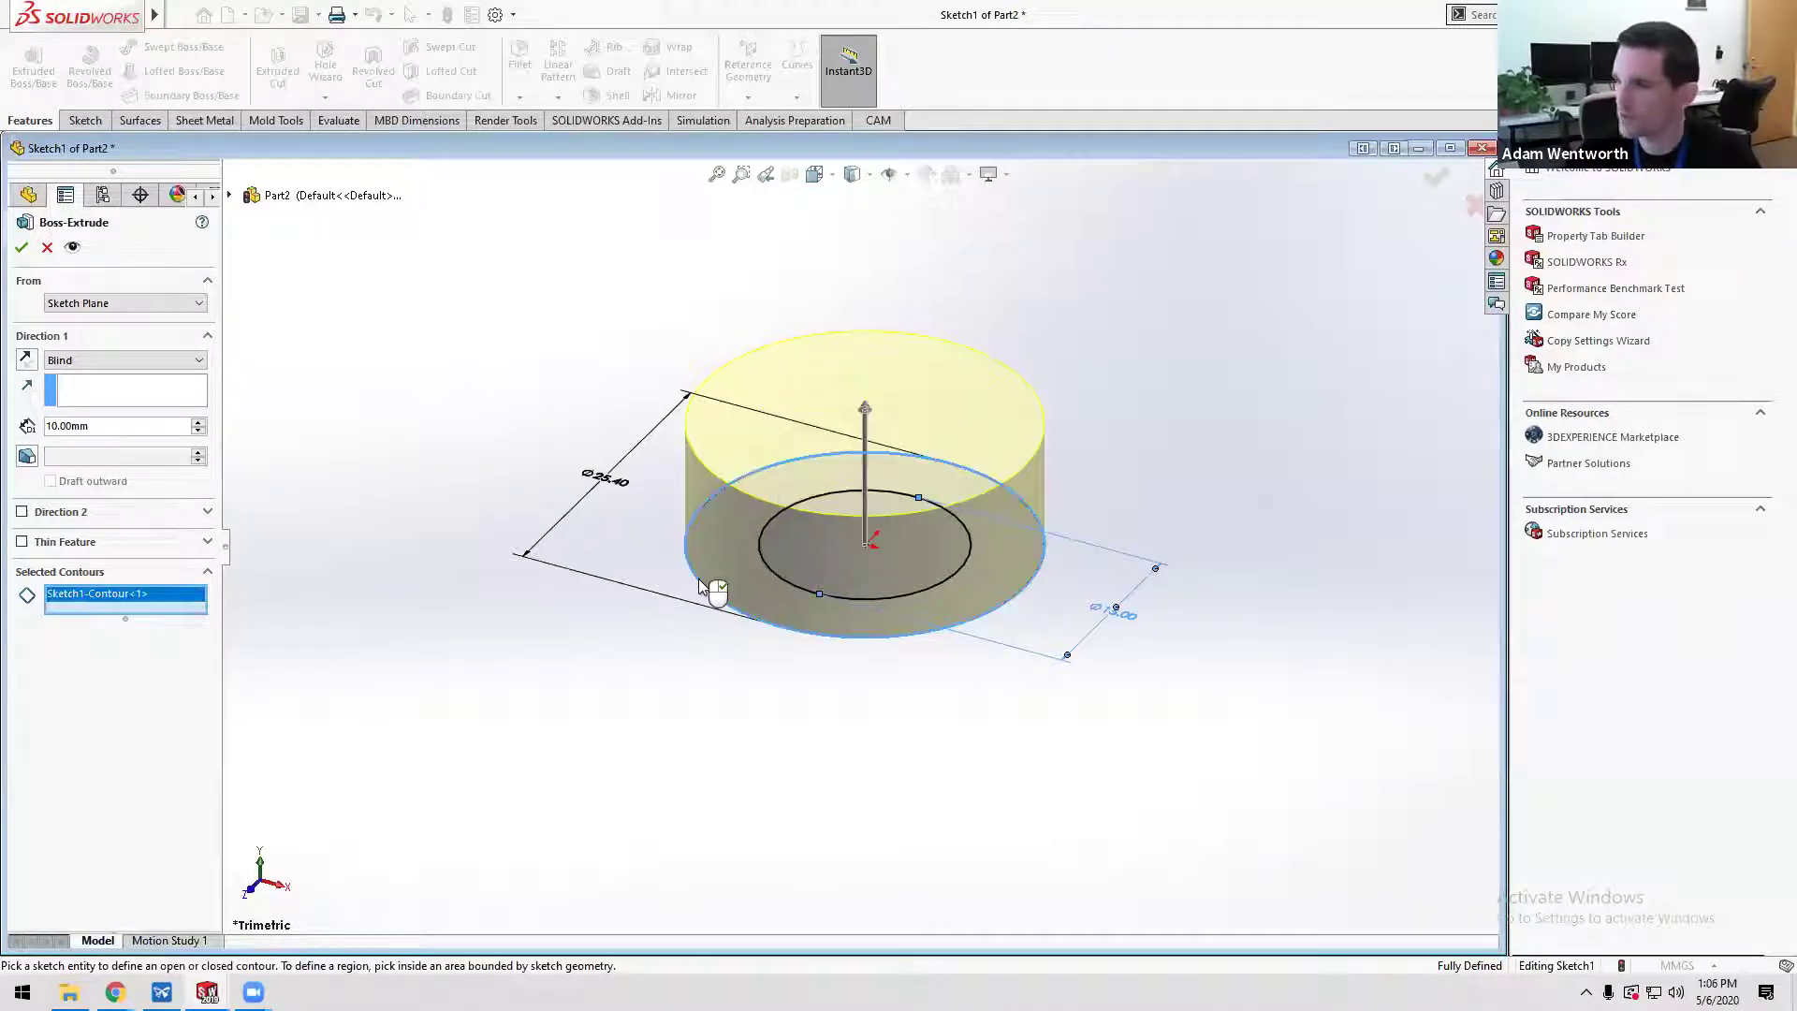
{"action": "left_click", "coordinate": [775, 581]}
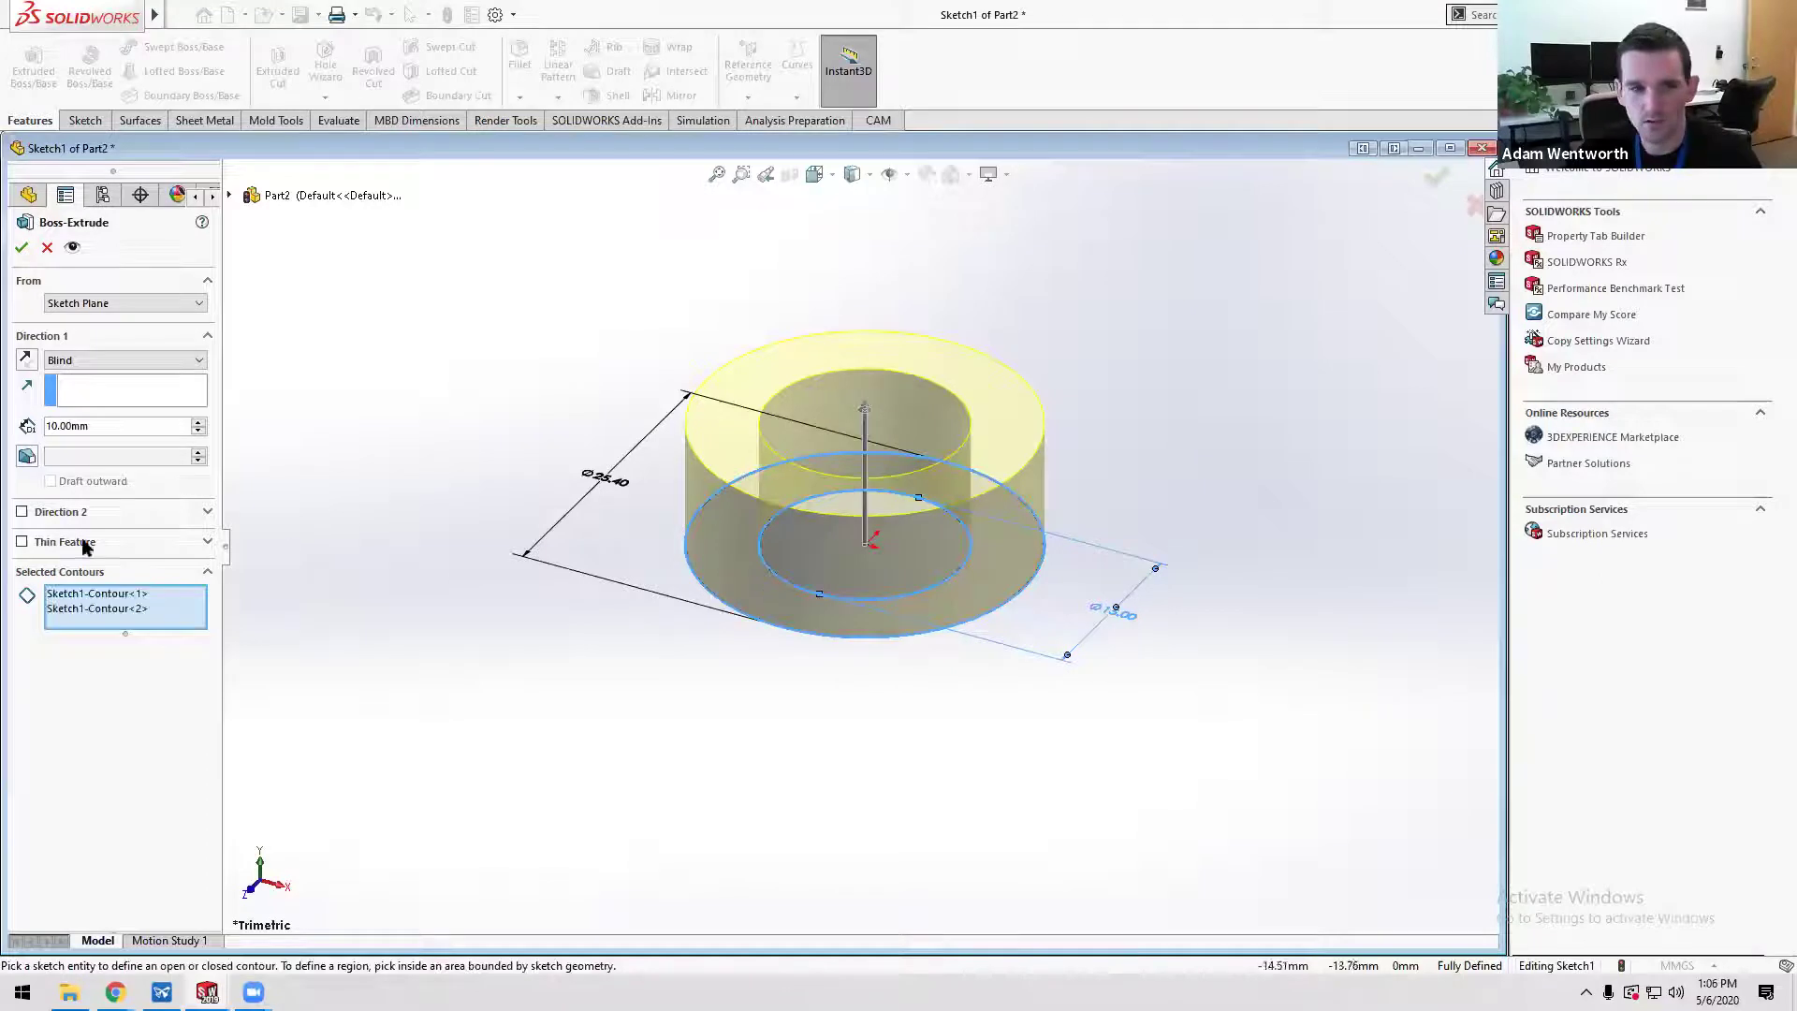
{"action": "key", "text": "Delete"}
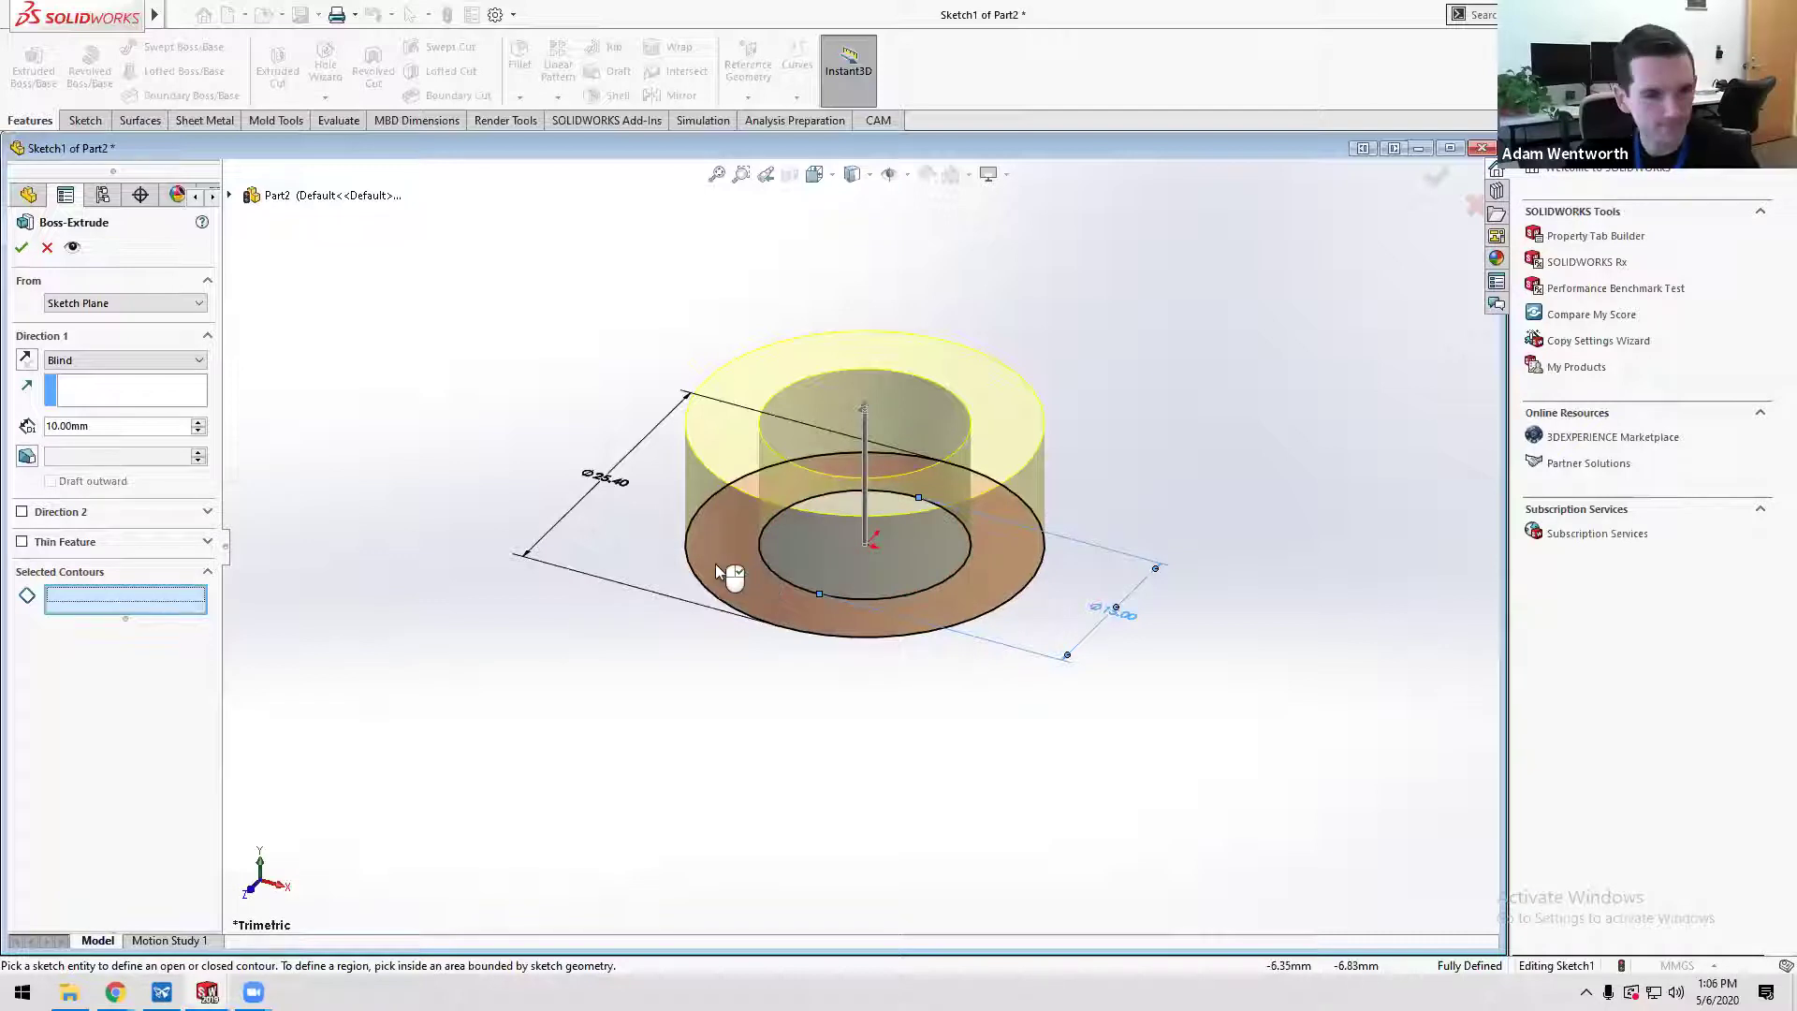
- Extrude only the outer circle's contour as a solid cylinder with a blind depth of 1 in
{"action": "left_click", "coordinate": [782, 634]}
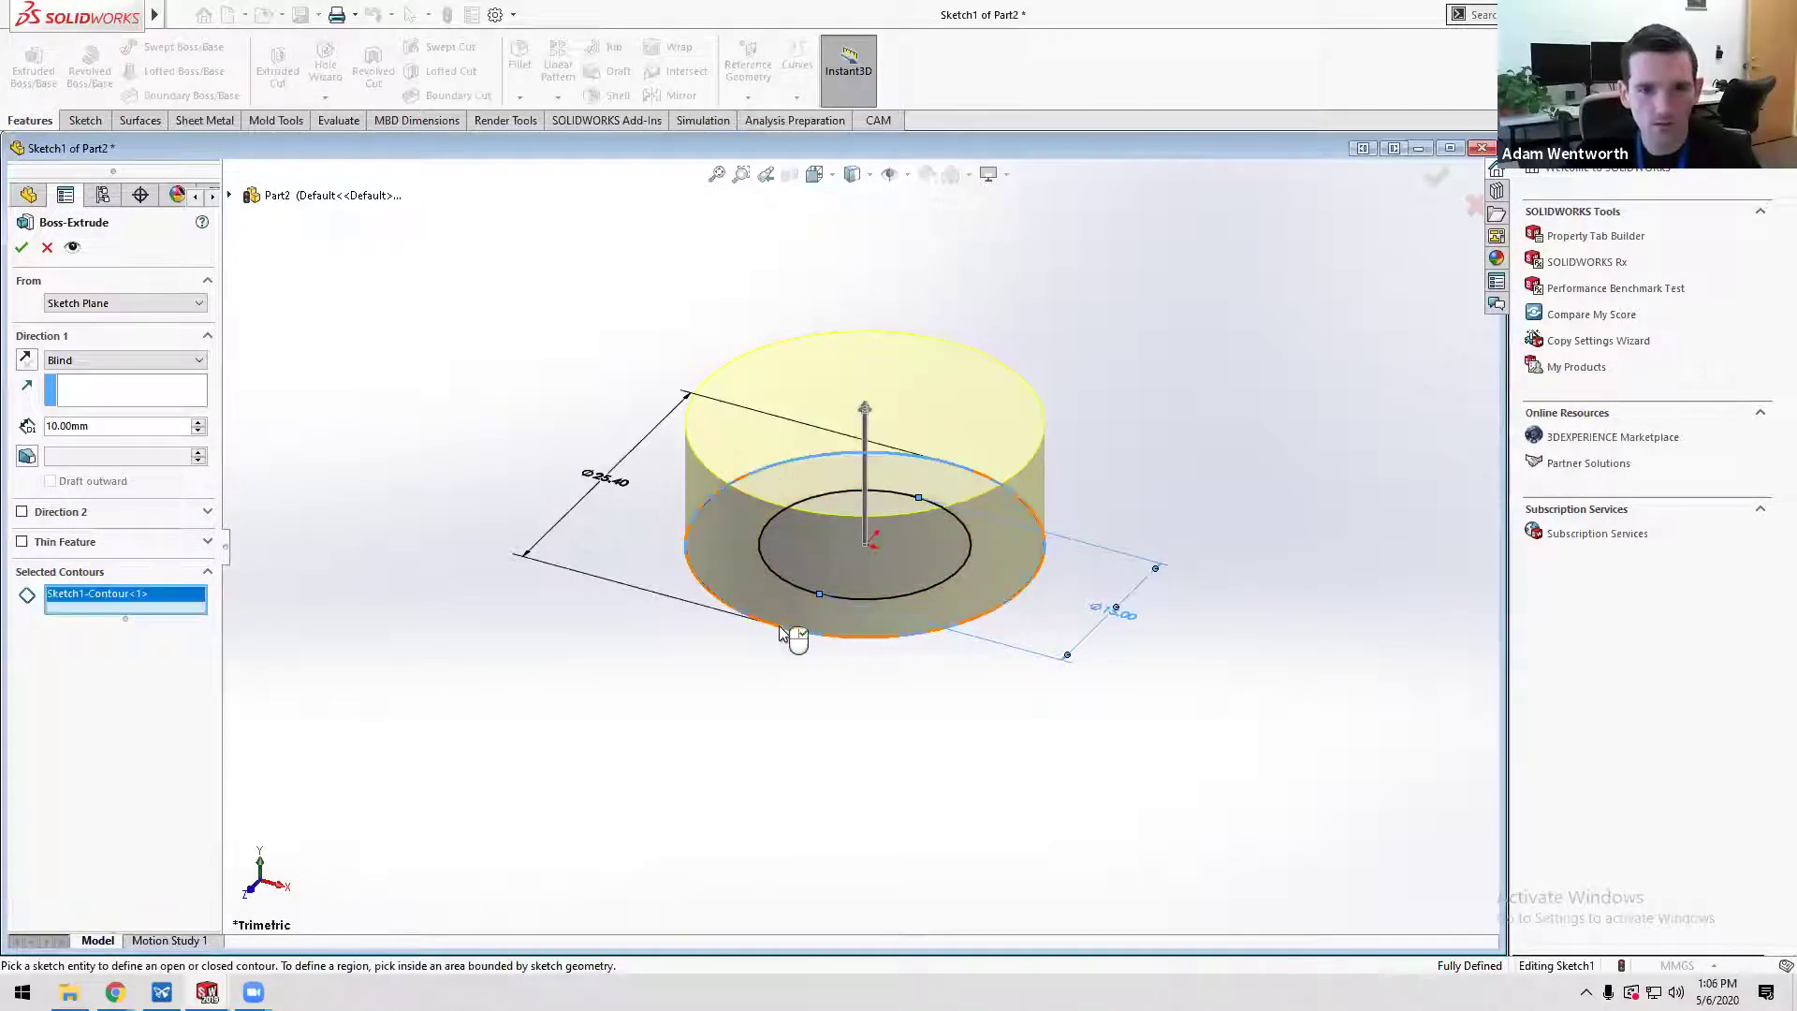
{"action": "double_click", "coordinate": [103, 429]}
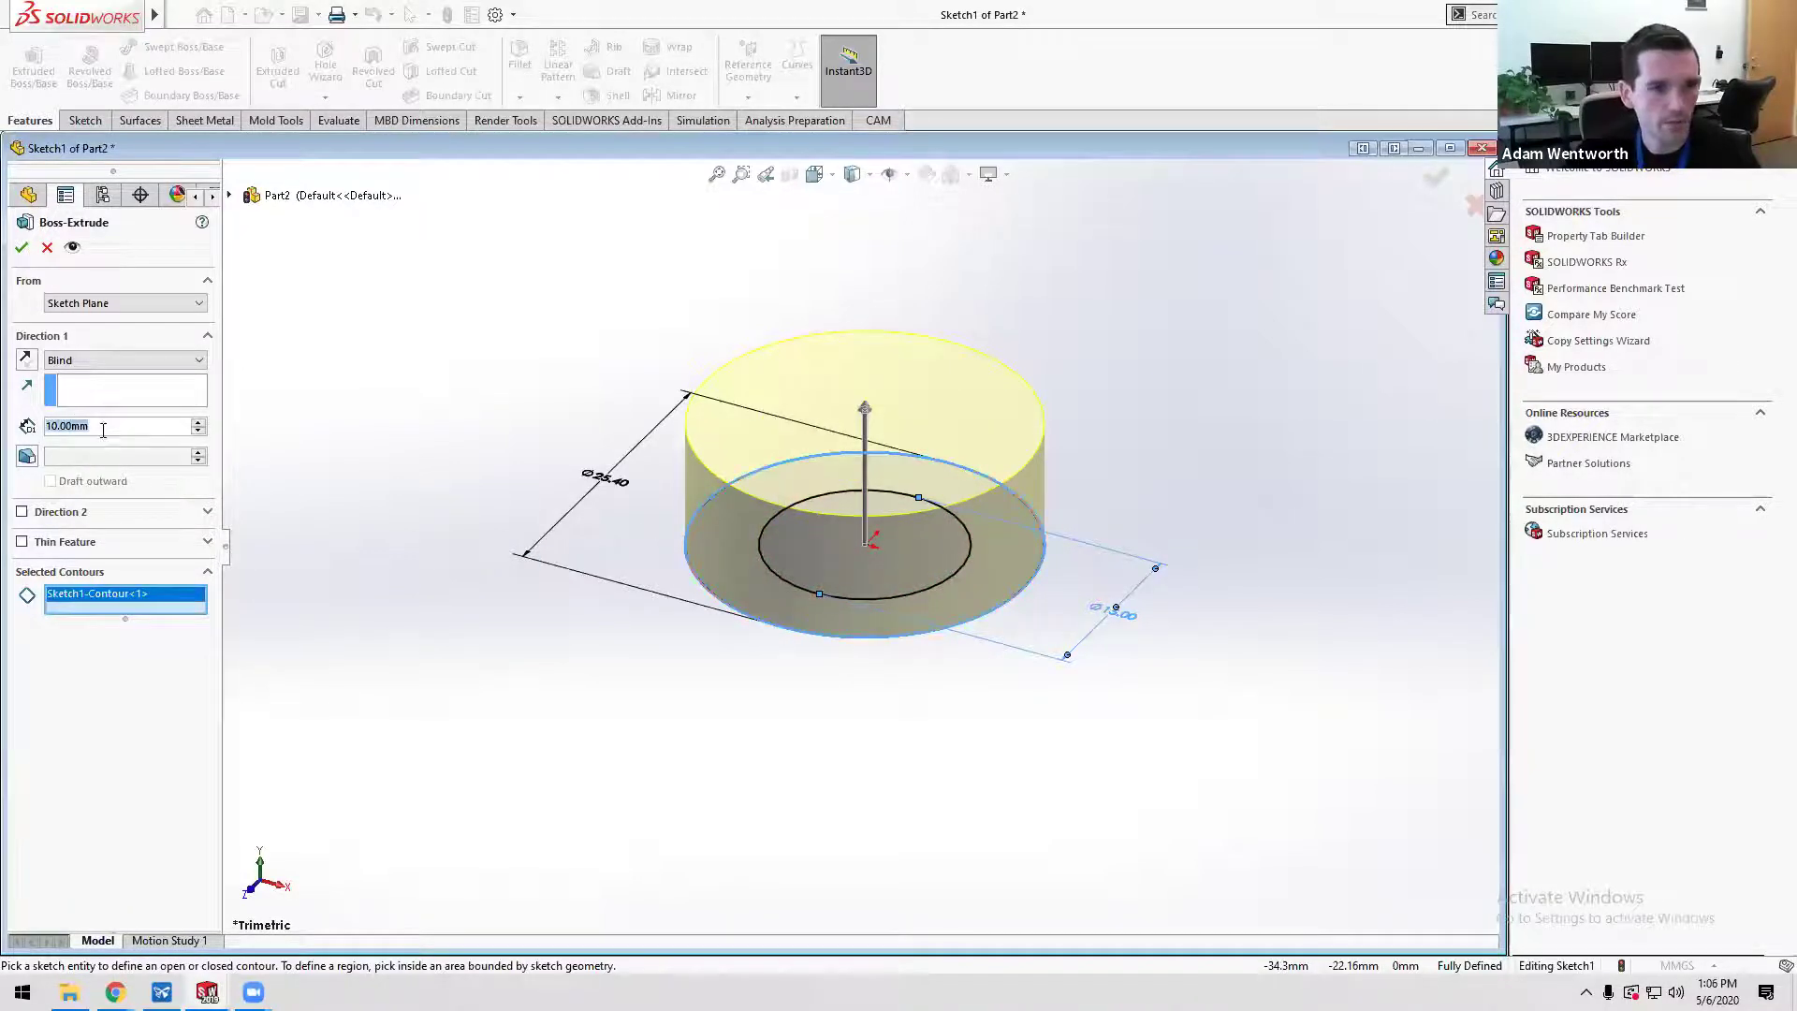
{"action": "type", "text": "1in"}
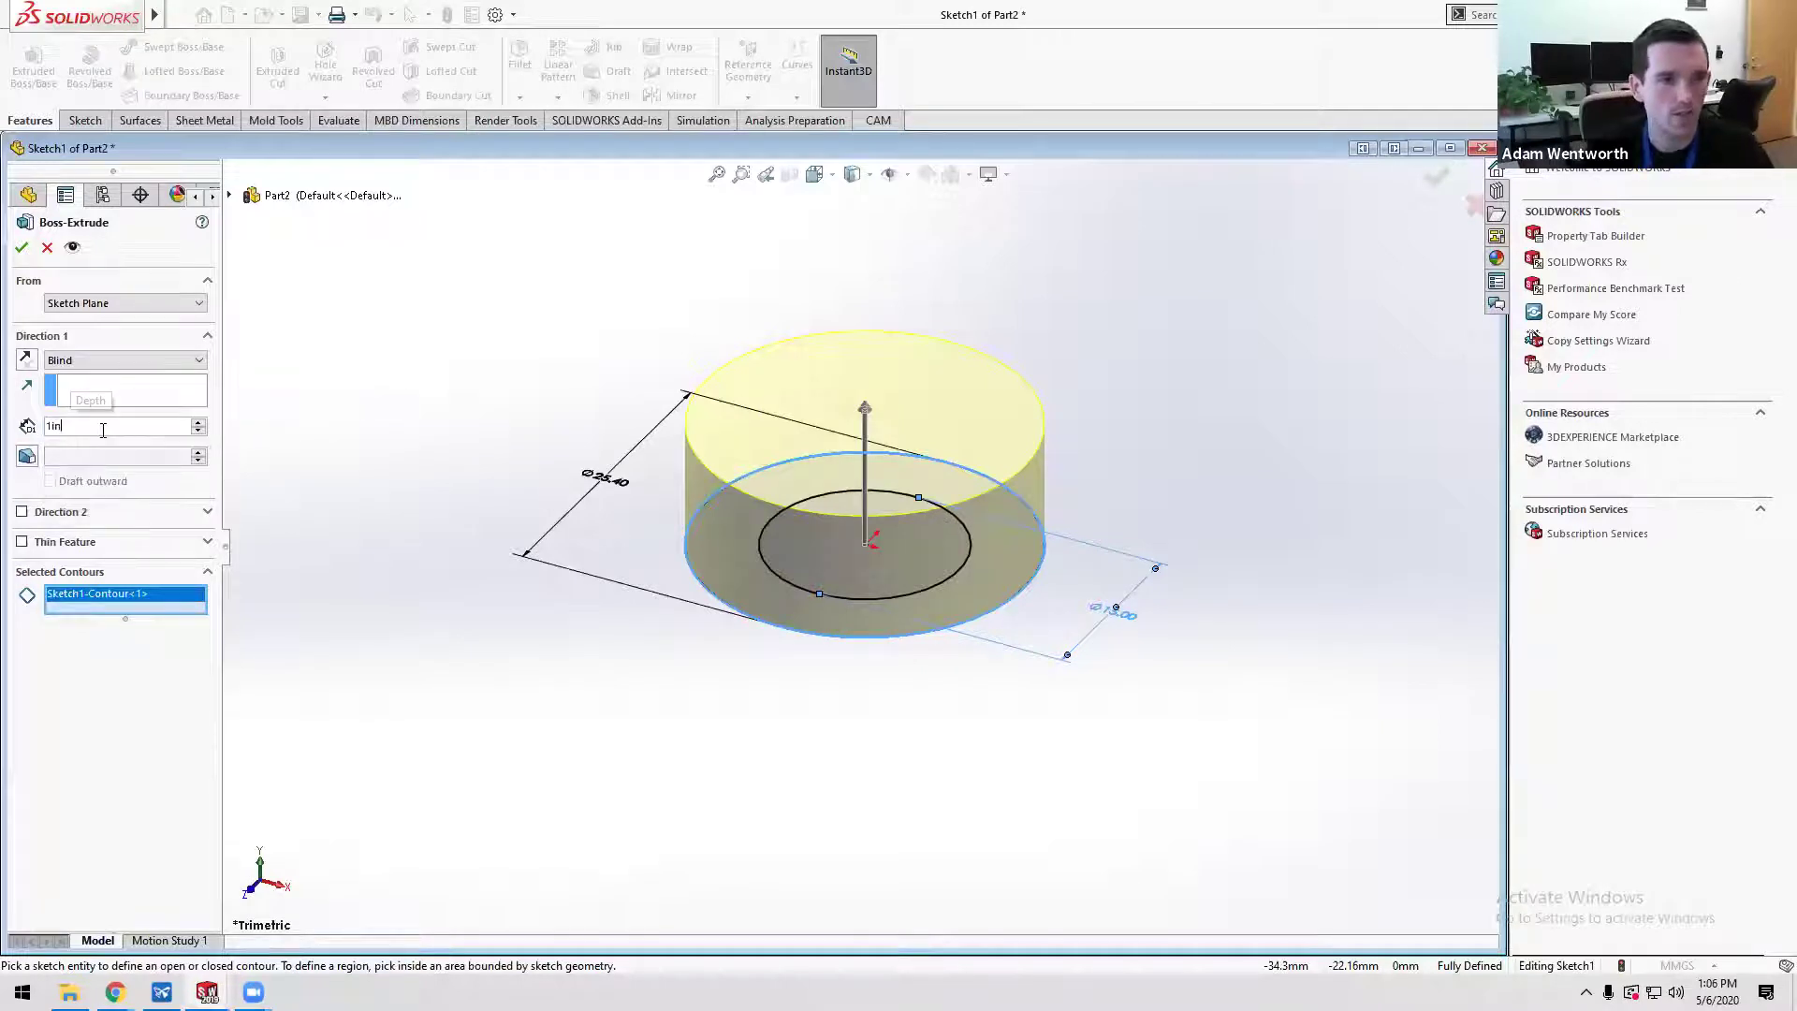
{"action": "key", "text": "Return"}
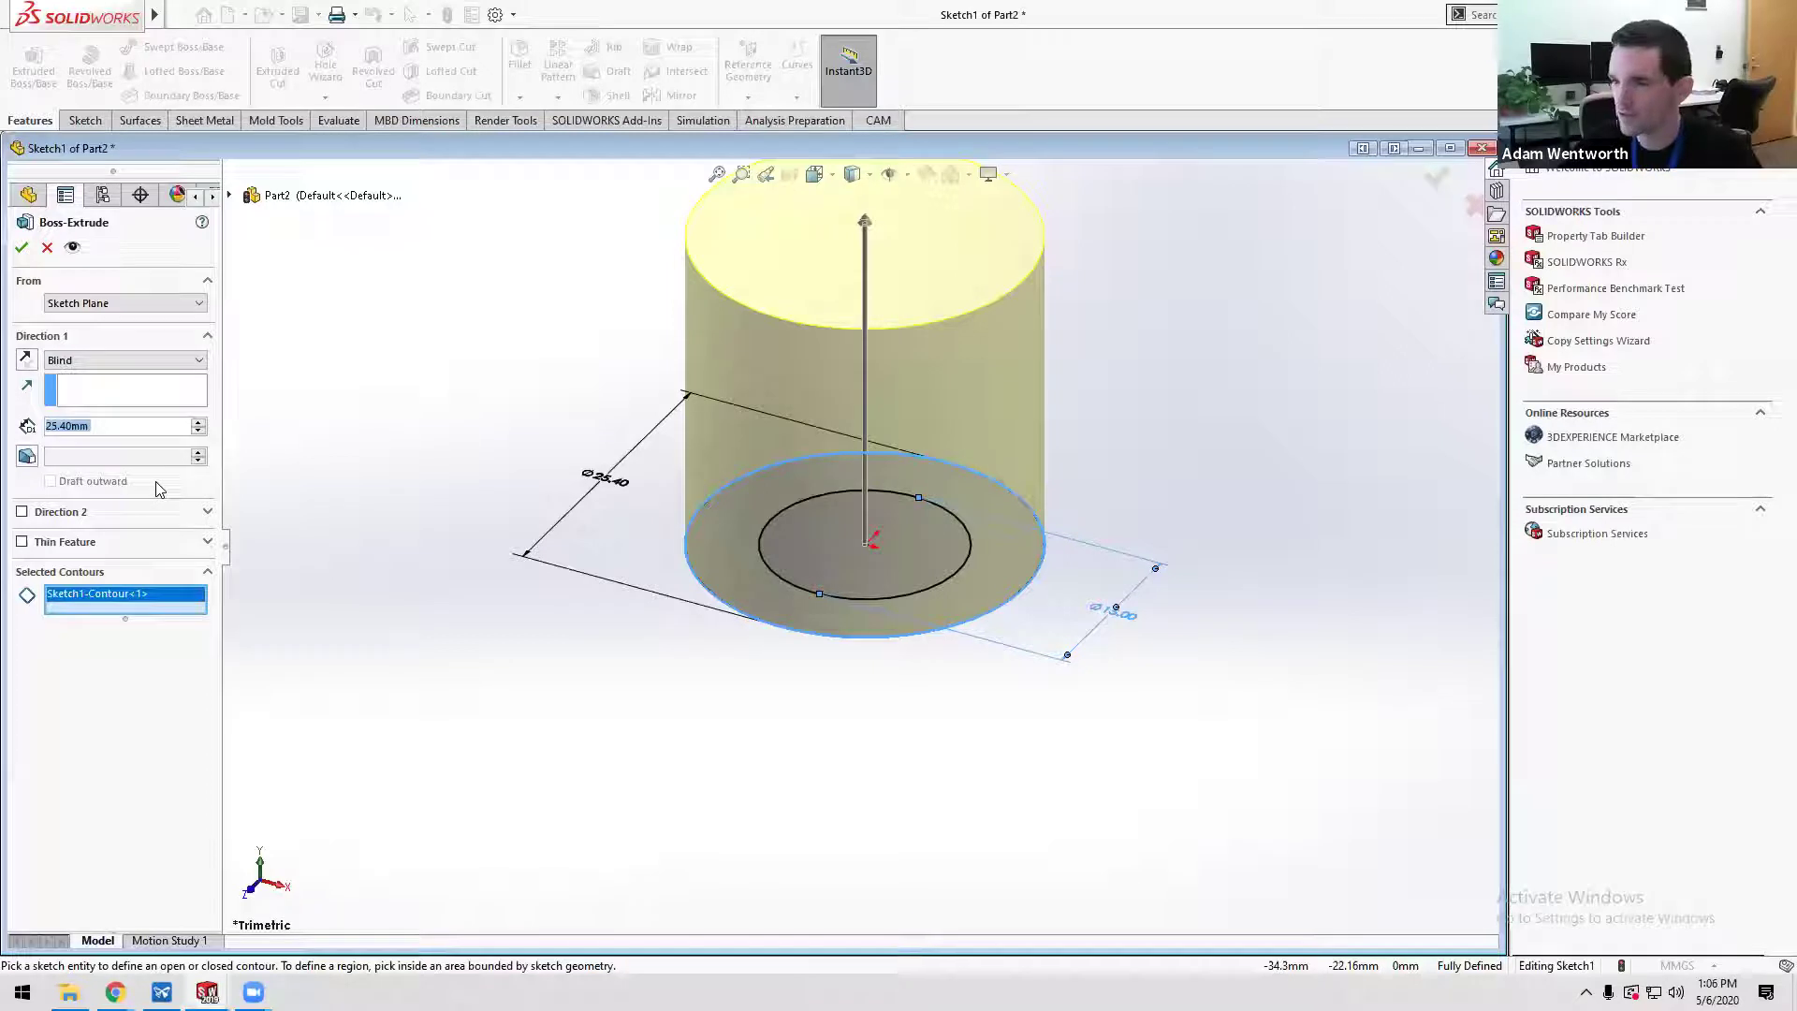
{"action": "scroll", "coordinate": [670, 379], "scroll_direction": "up", "scroll_amount": 1}
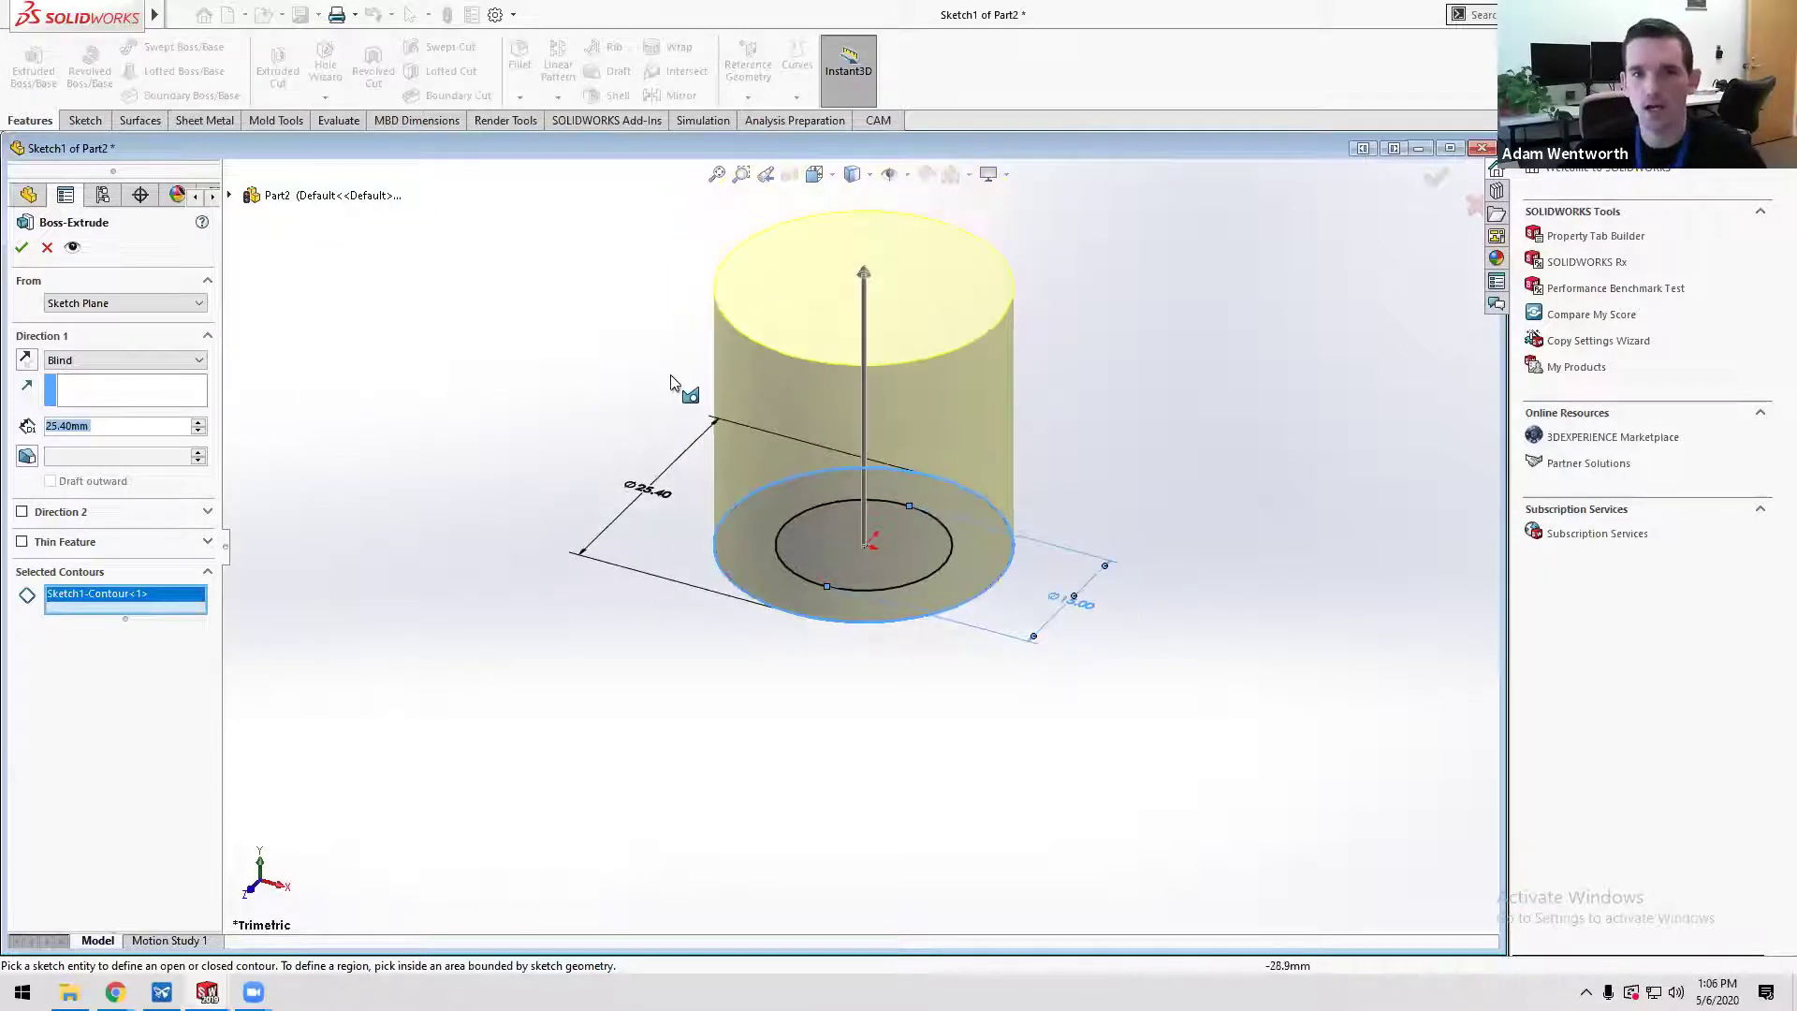
{"action": "middle_click_drag", "start_coordinate": [743, 369], "coordinate": [772, 415], "text": "ctrl"}
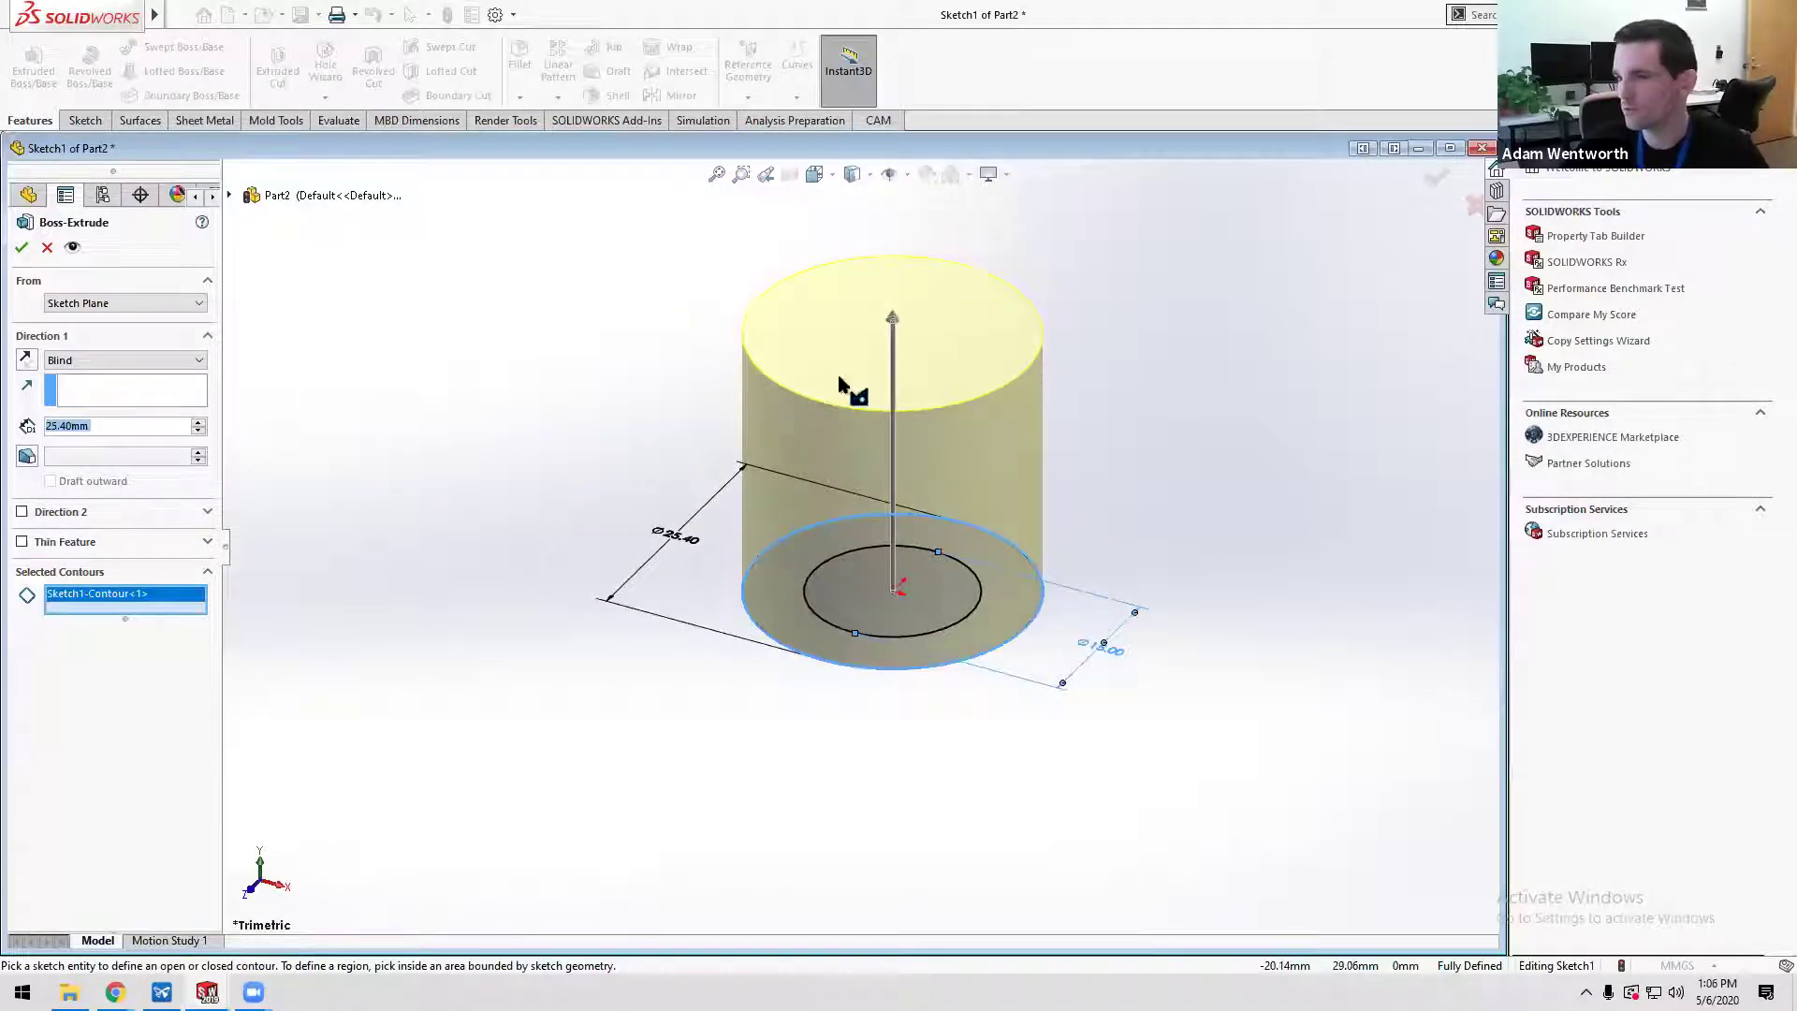
{"action": "left_click", "coordinate": [22, 250]}
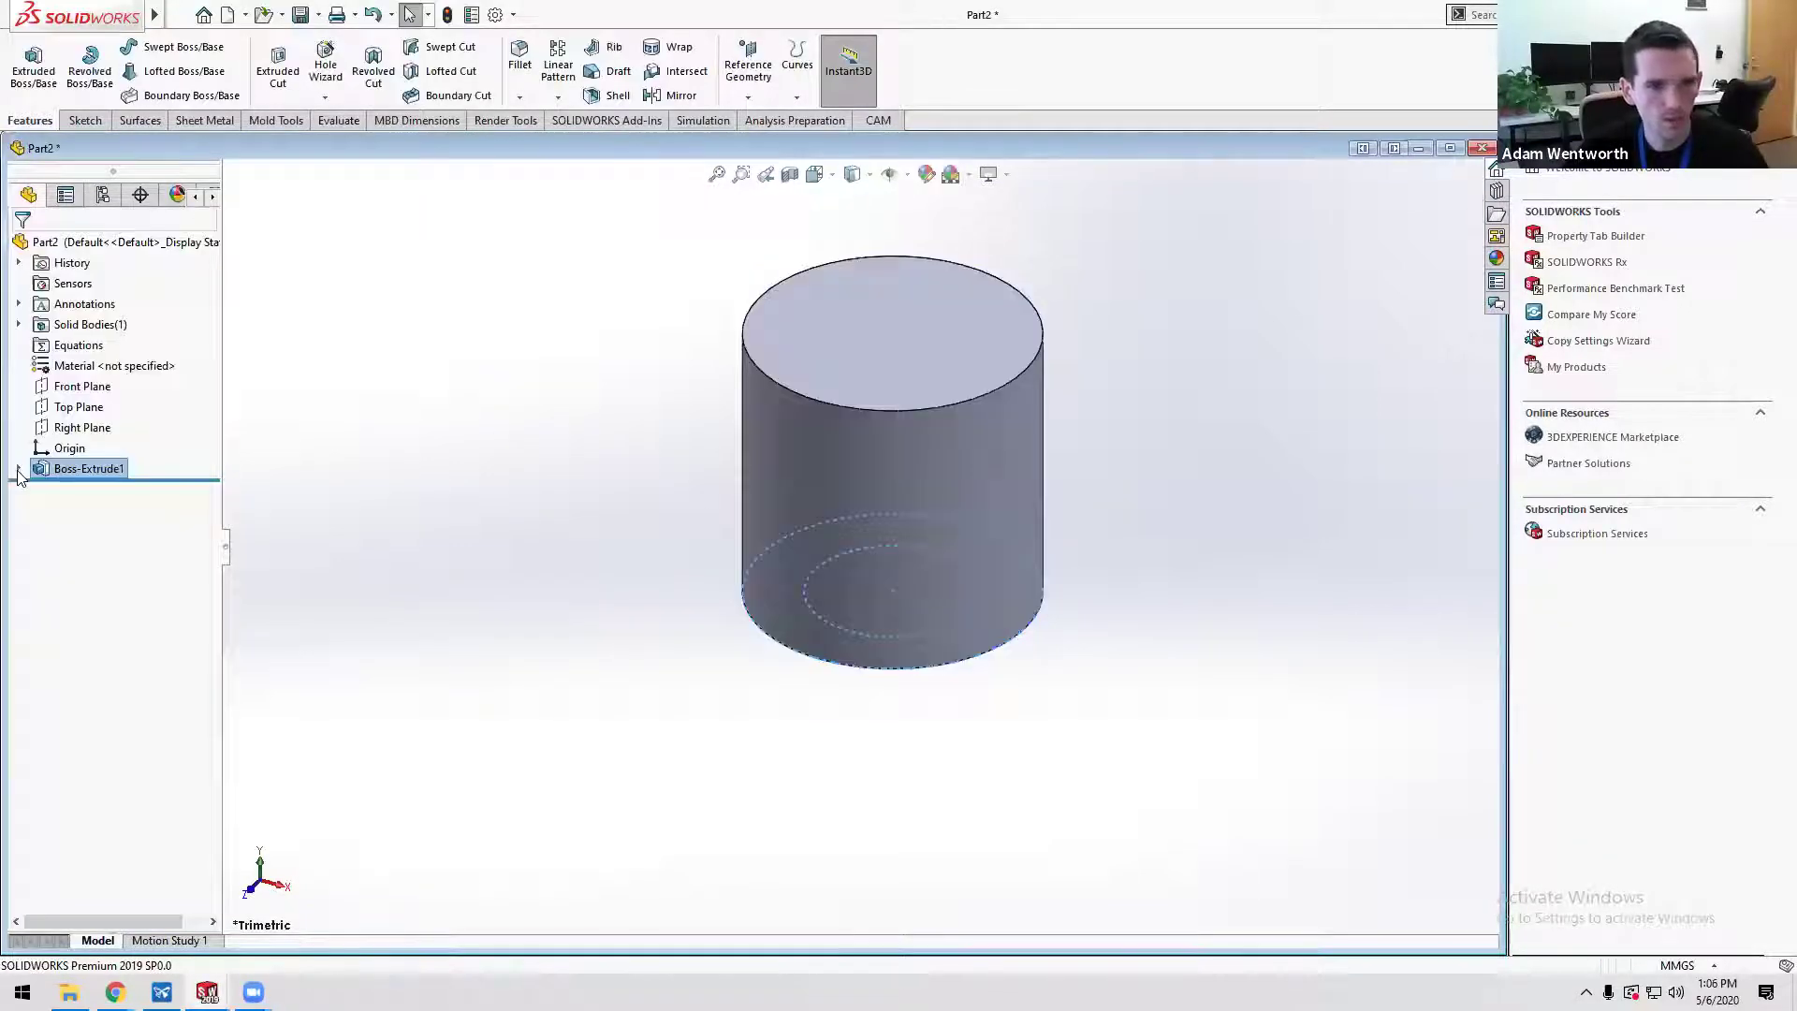
- Start an Extruded Cut from the existing two-circle sketch, selecting only the inner circle's region as the contour
{"action": "left_click", "coordinate": [18, 468]}
{"action": "left_click", "coordinate": [98, 489]}
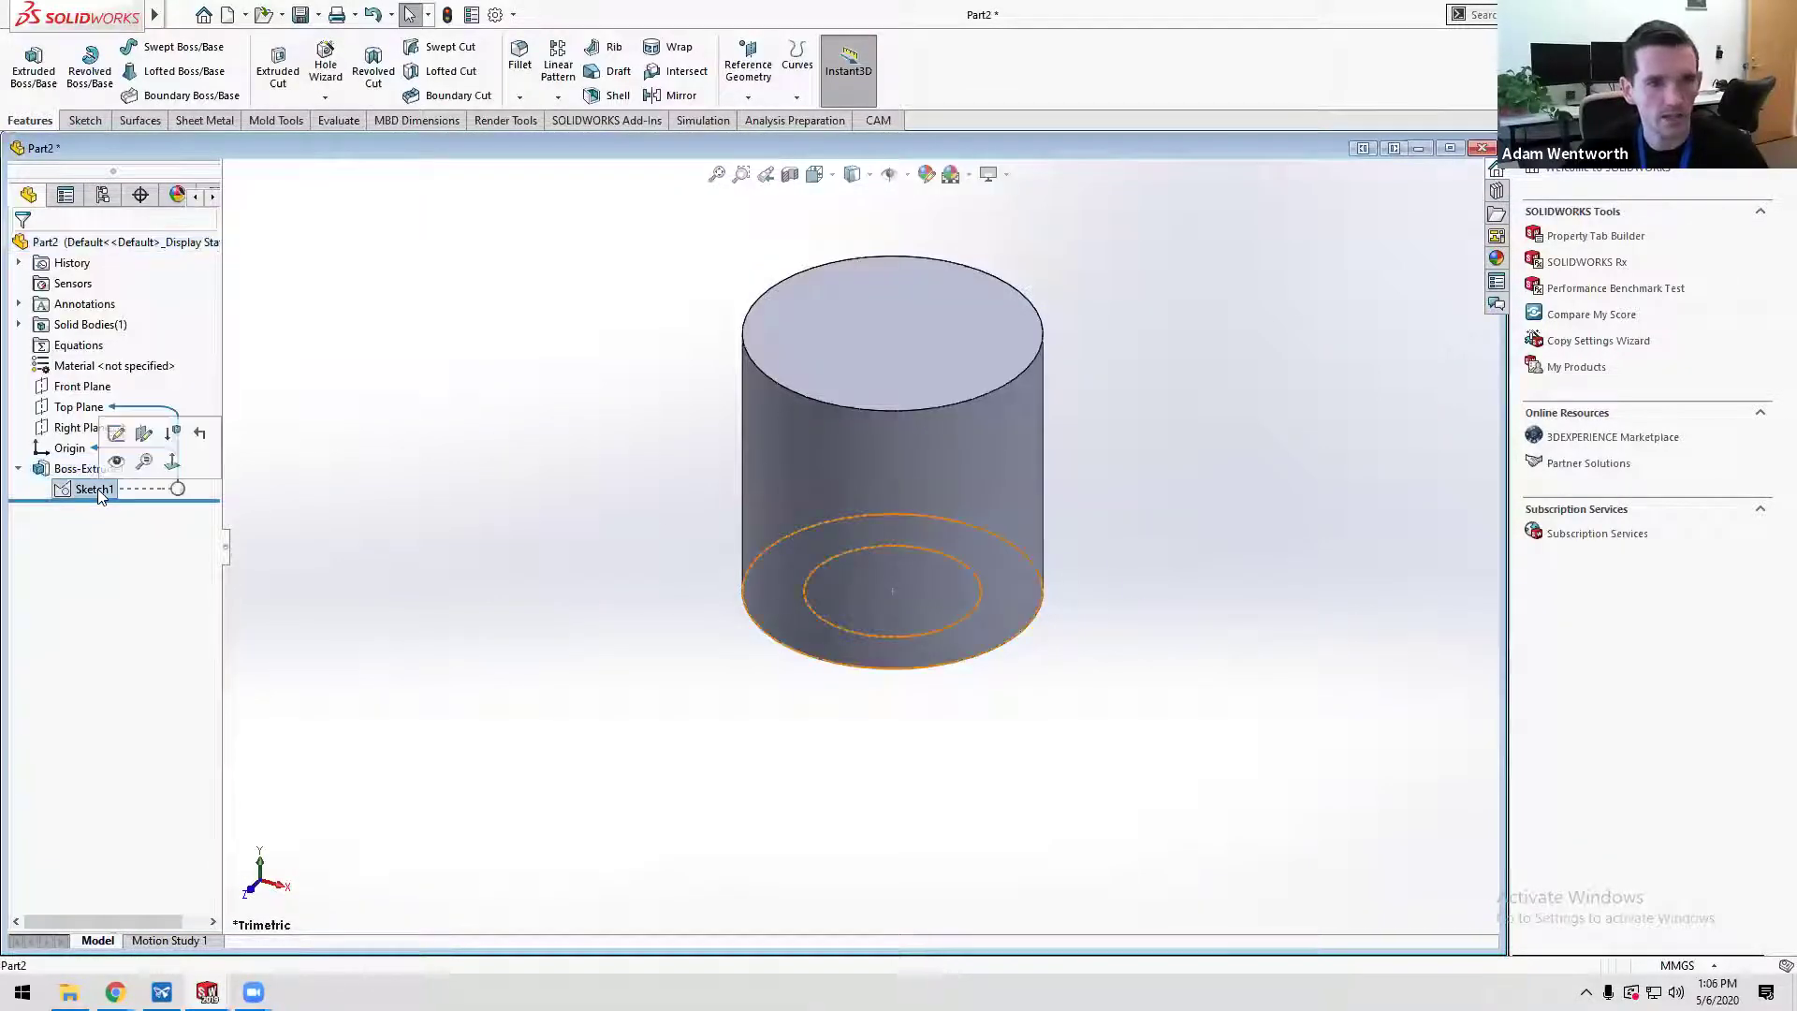
{"action": "double_click", "coordinate": [97, 489]}
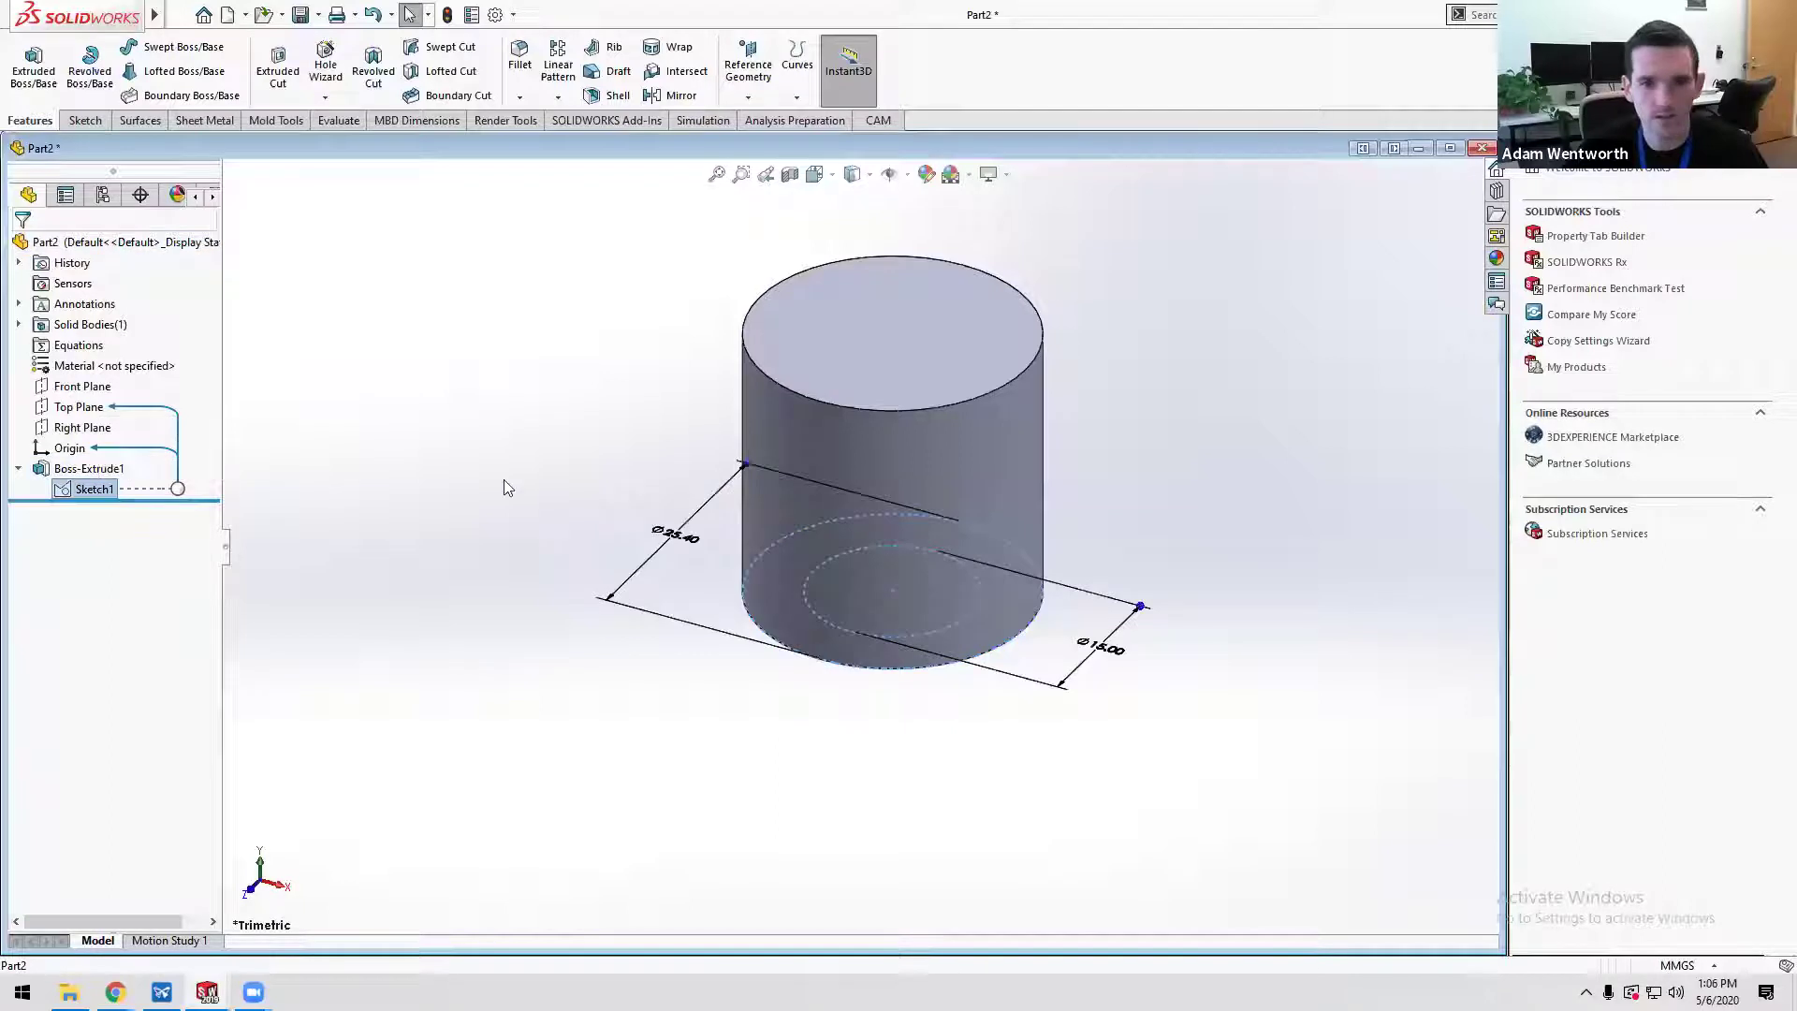
{"action": "left_click", "coordinate": [285, 72]}
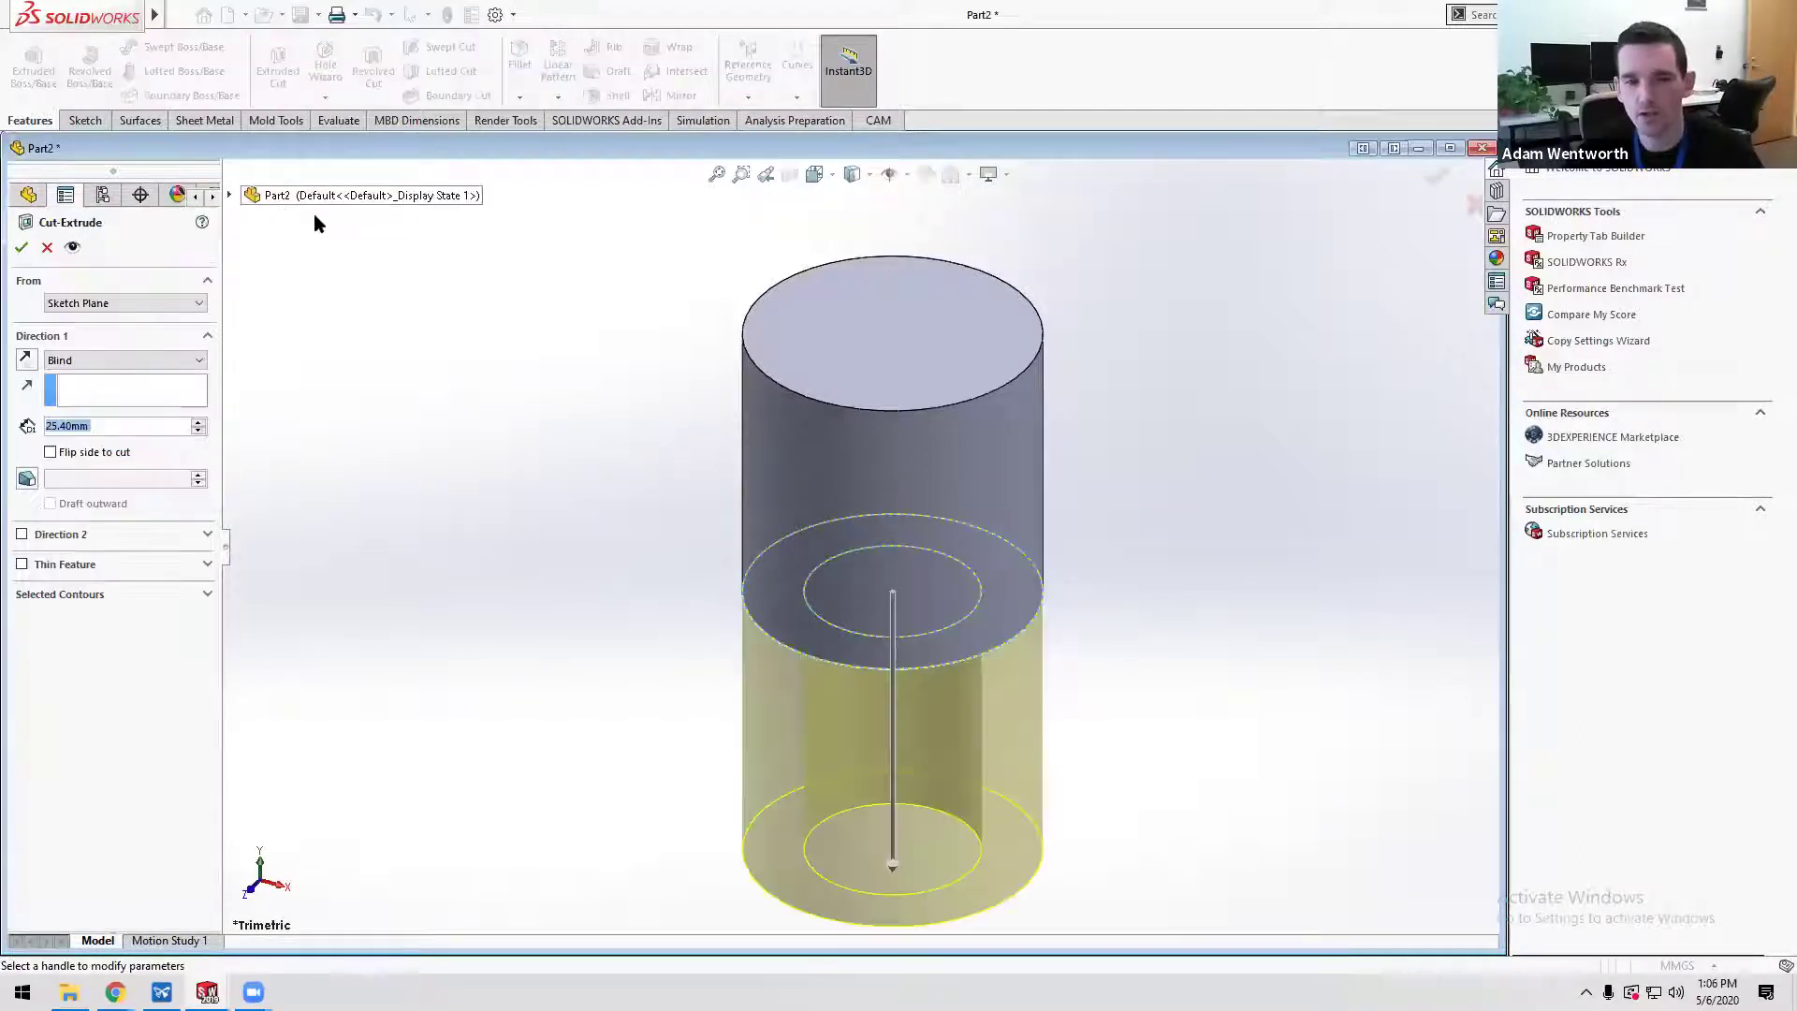
{"action": "middle_click_drag", "start_coordinate": [657, 558], "coordinate": [961, 367]}
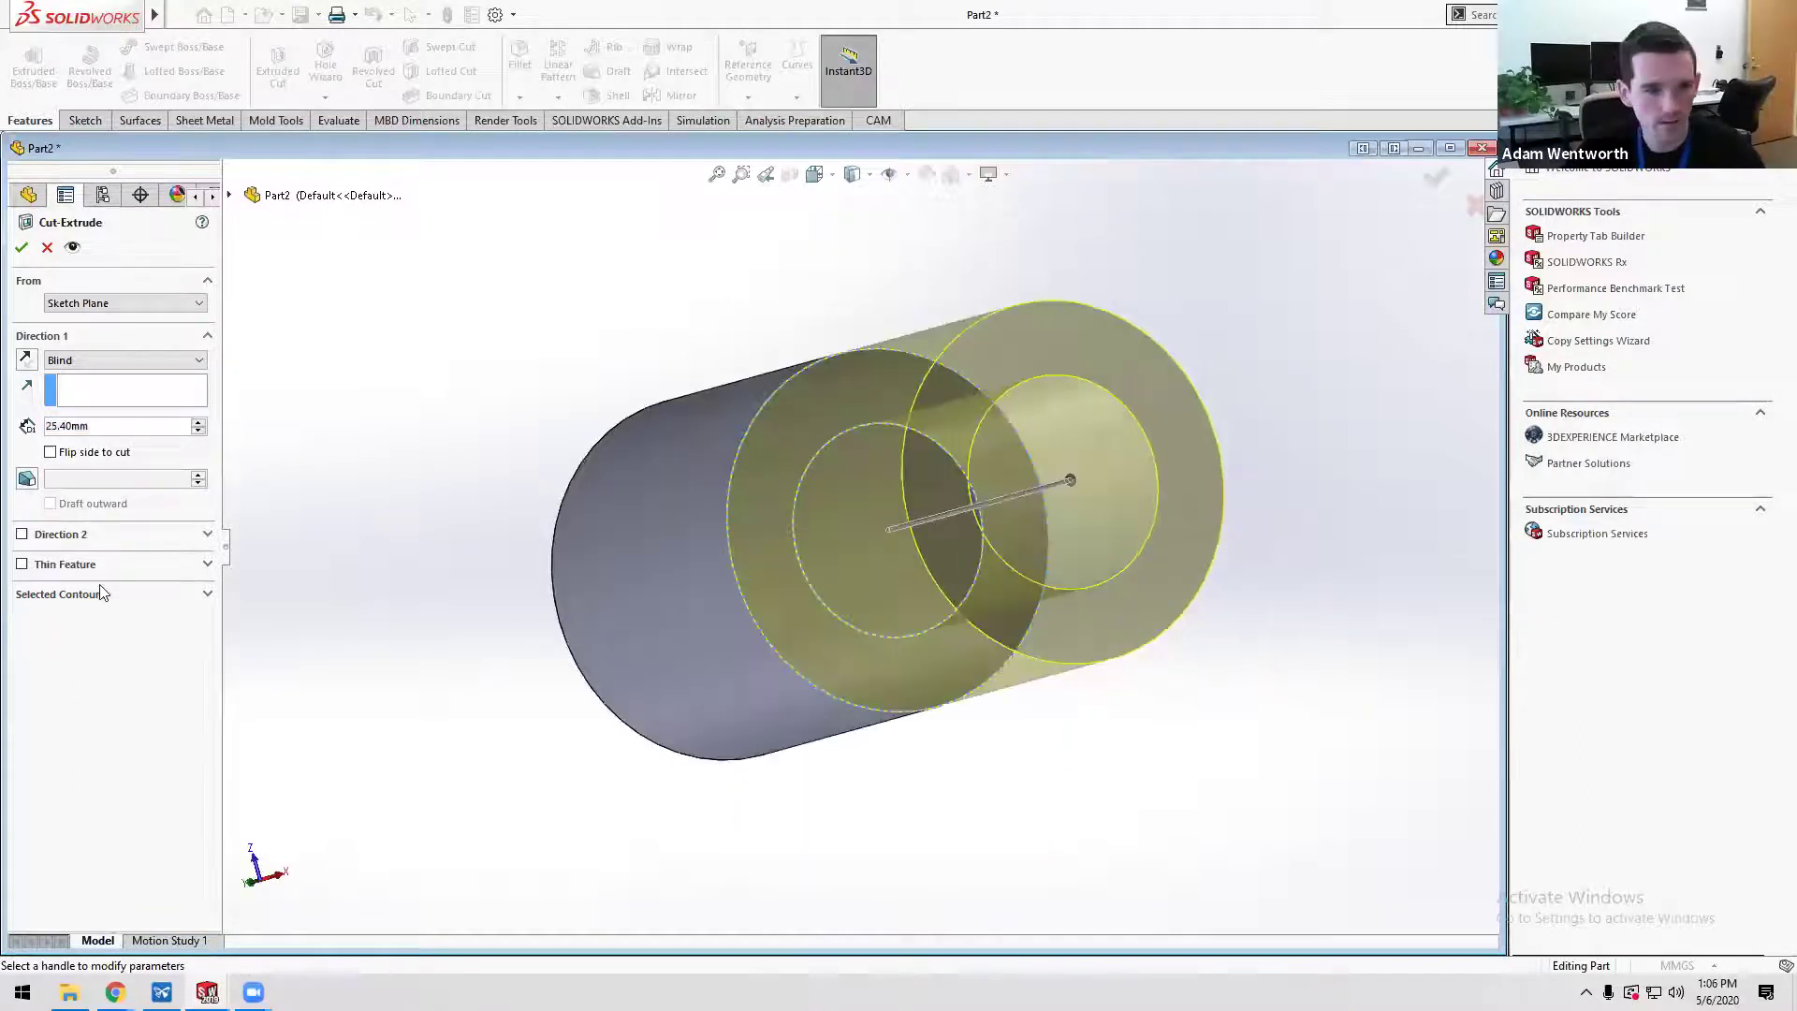
{"action": "left_click", "coordinate": [103, 592]}
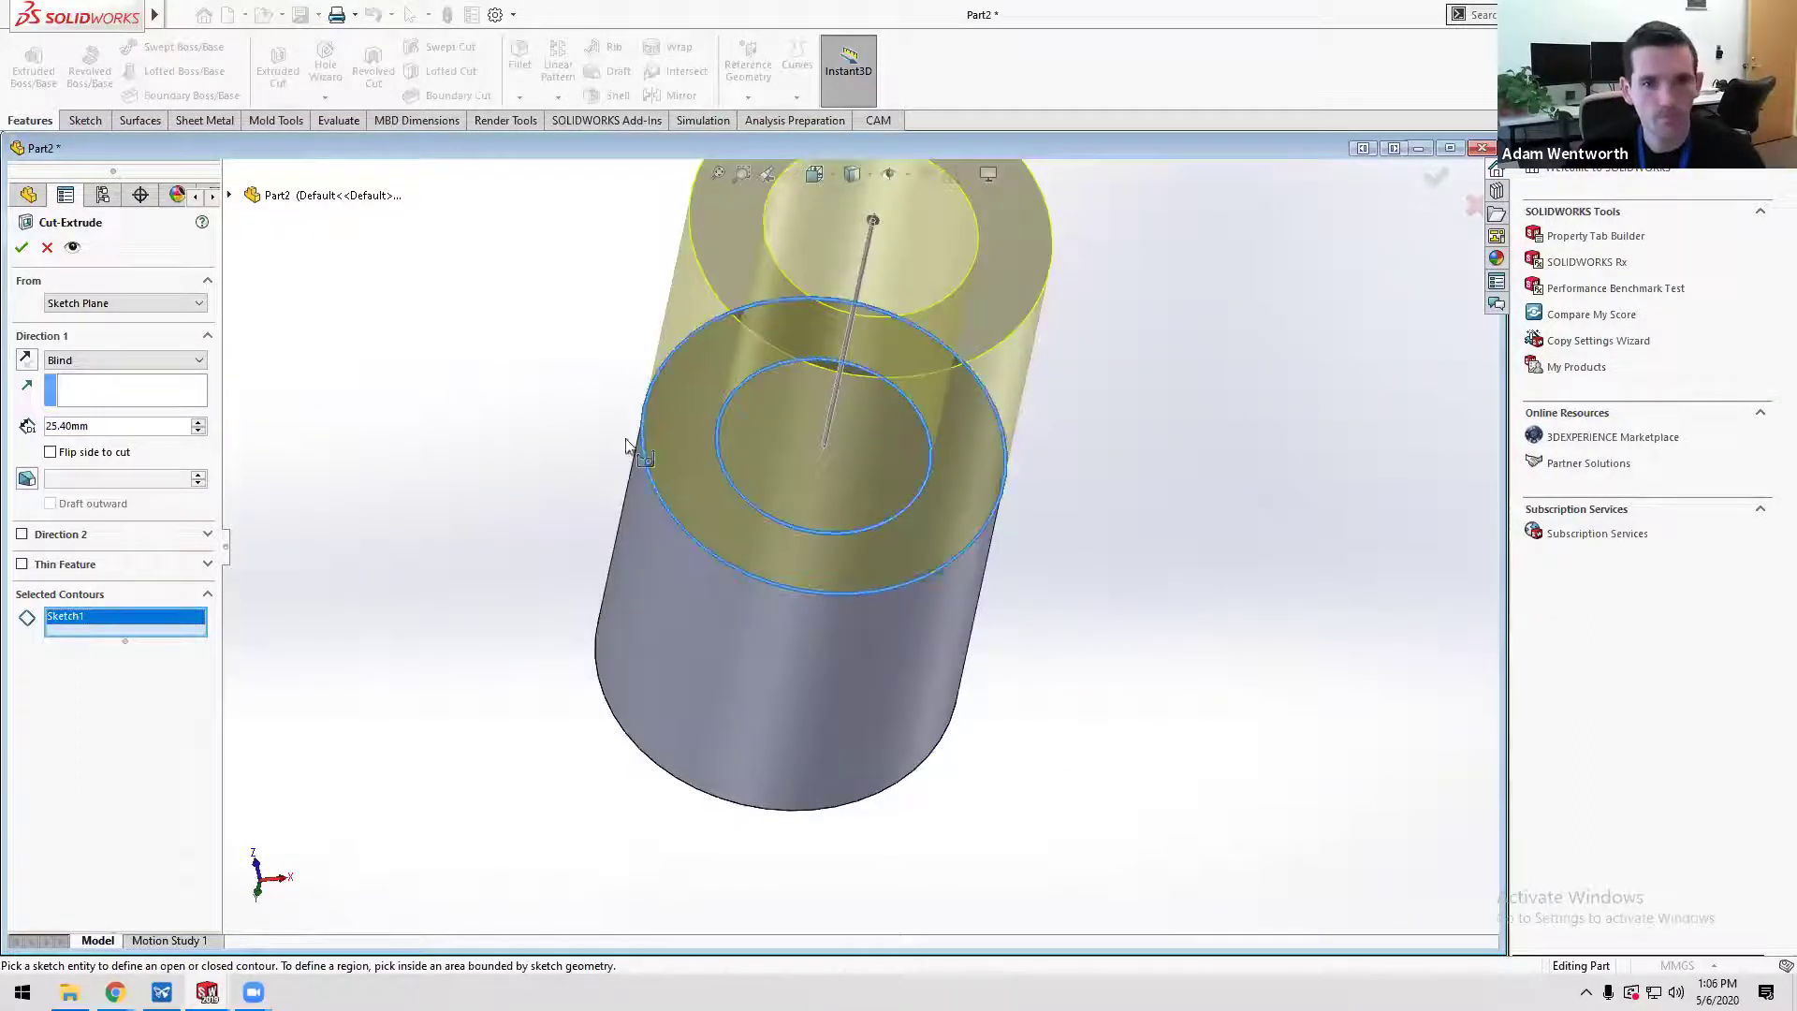
{"action": "left_click", "coordinate": [788, 473]}
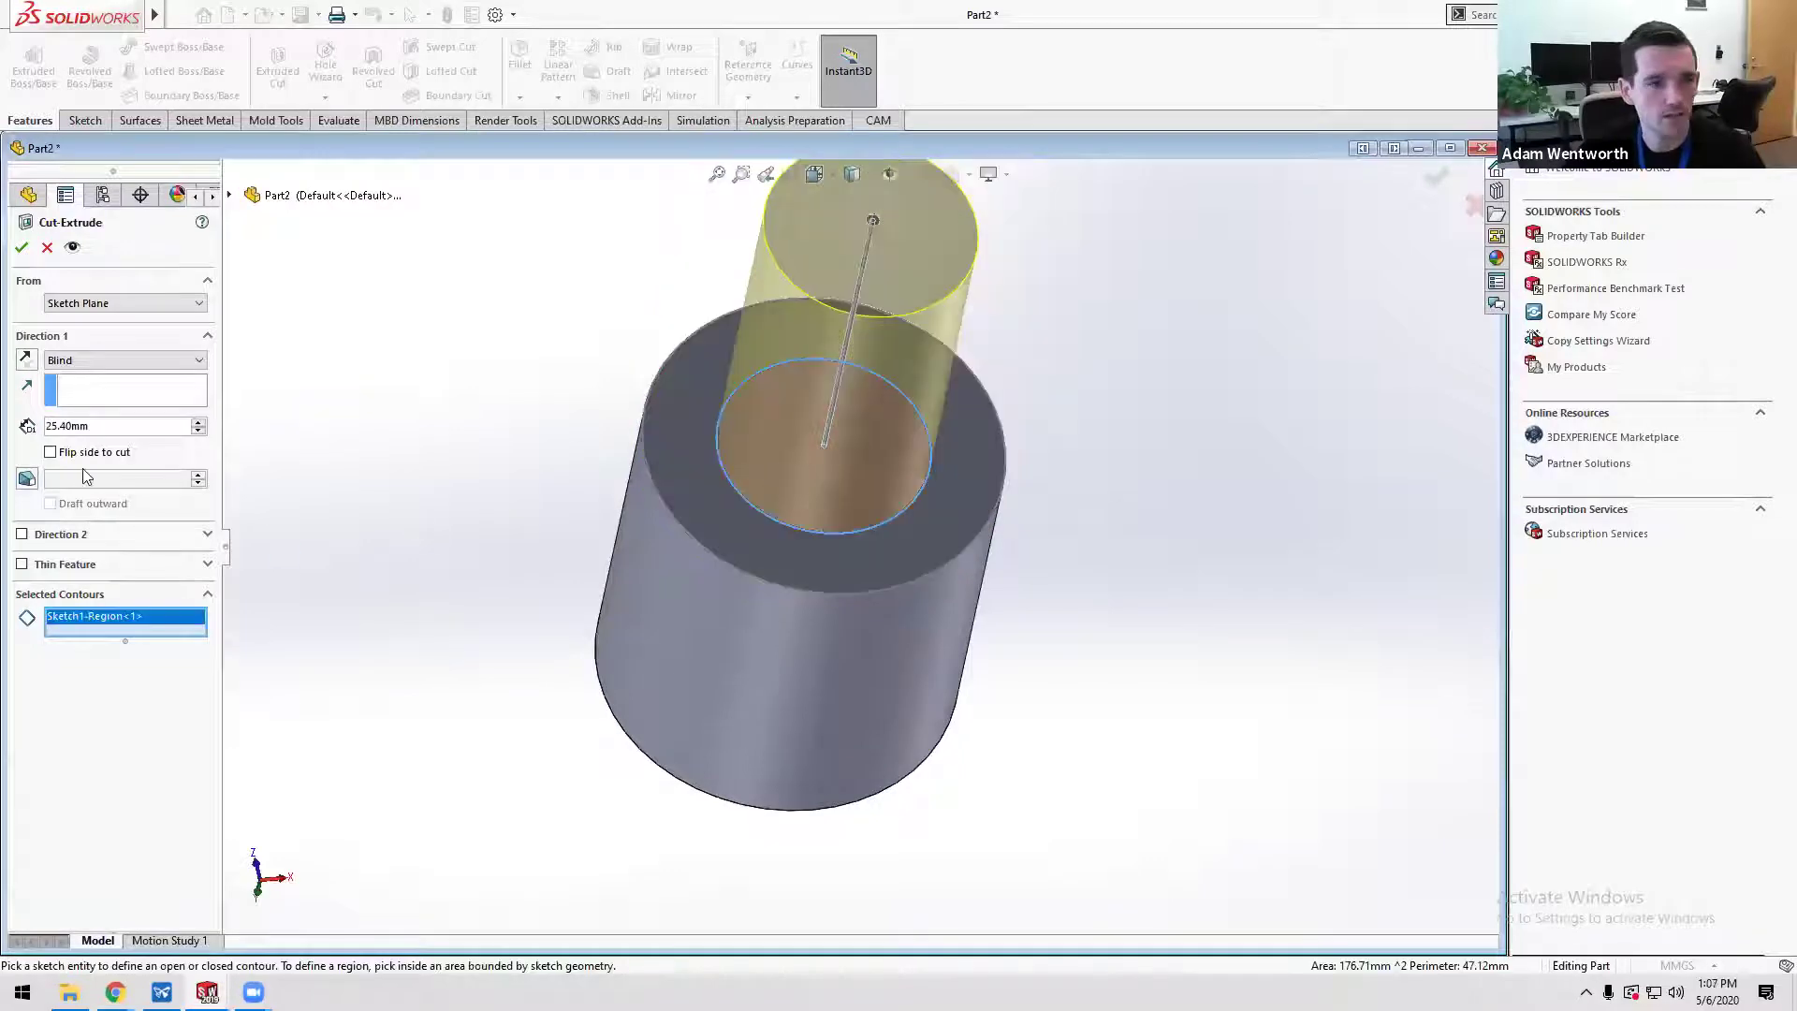
- Reverse the cut direction into the cylinder and complete the cut with a blind depth of 5 mm
{"action": "left_click", "coordinate": [26, 360]}
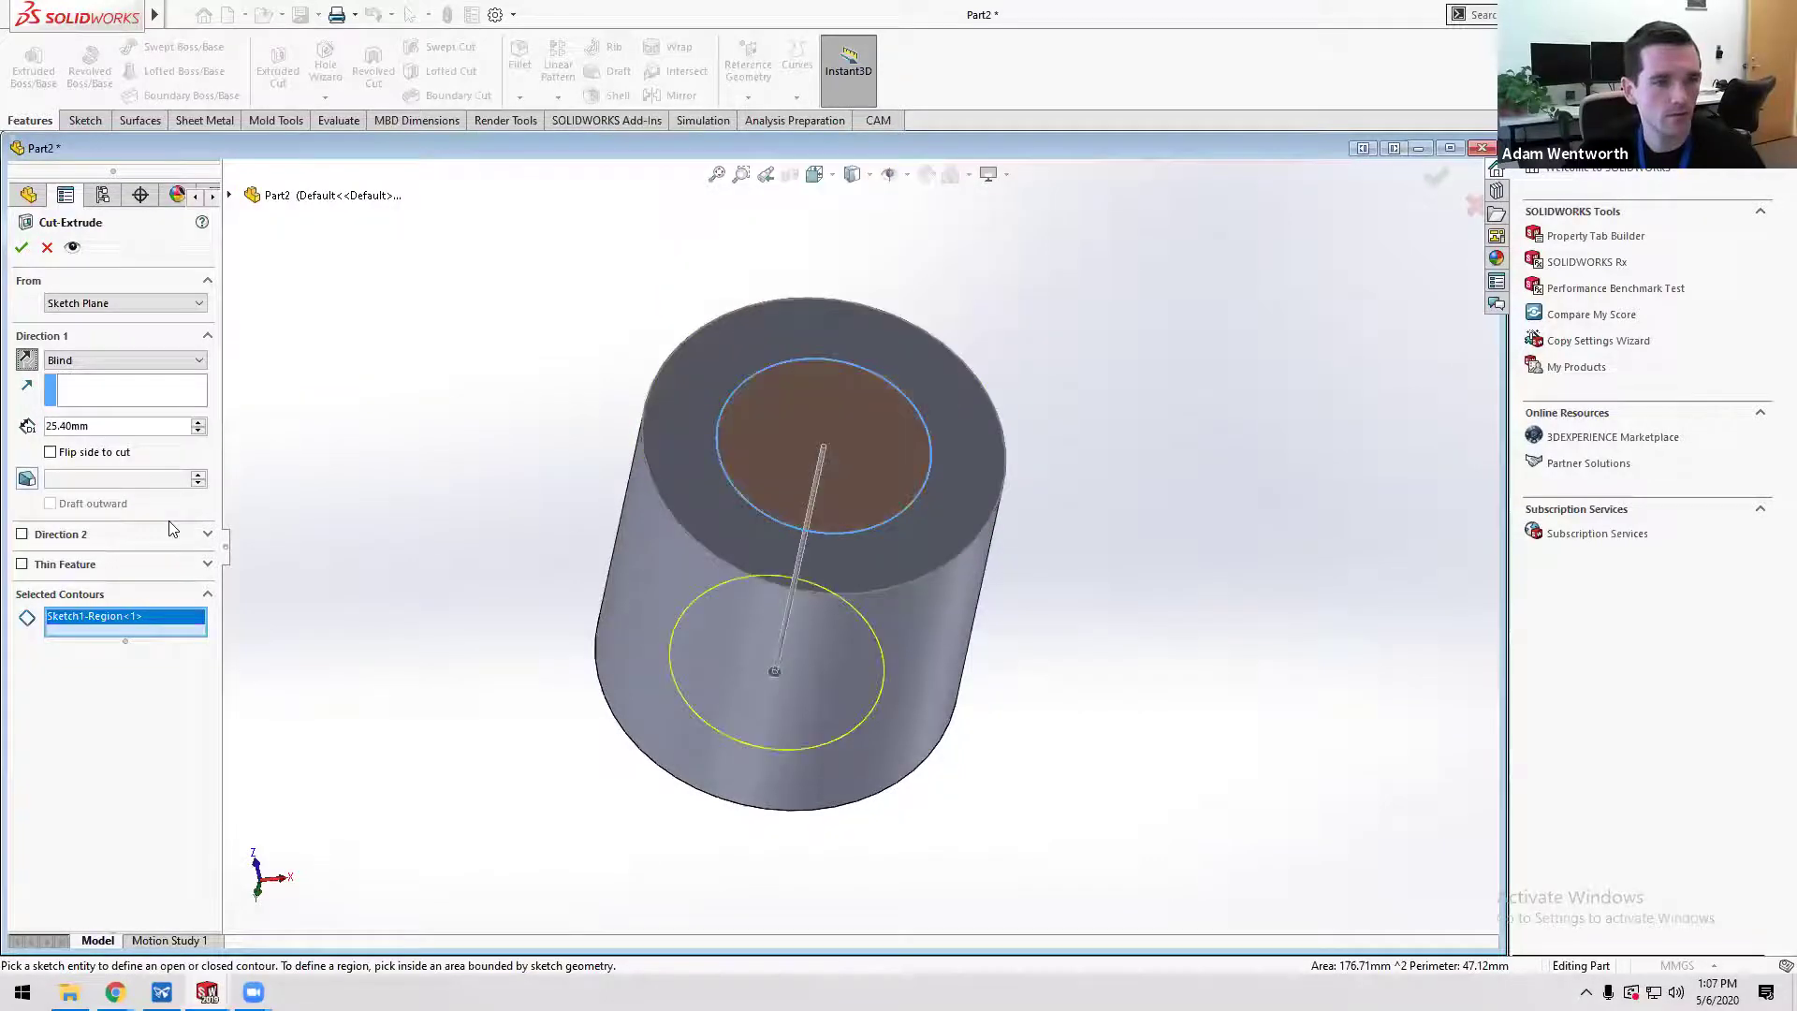
{"action": "double_click", "coordinate": [75, 426]}
{"action": "type", "text": "5"}
{"action": "key", "text": "Return"}
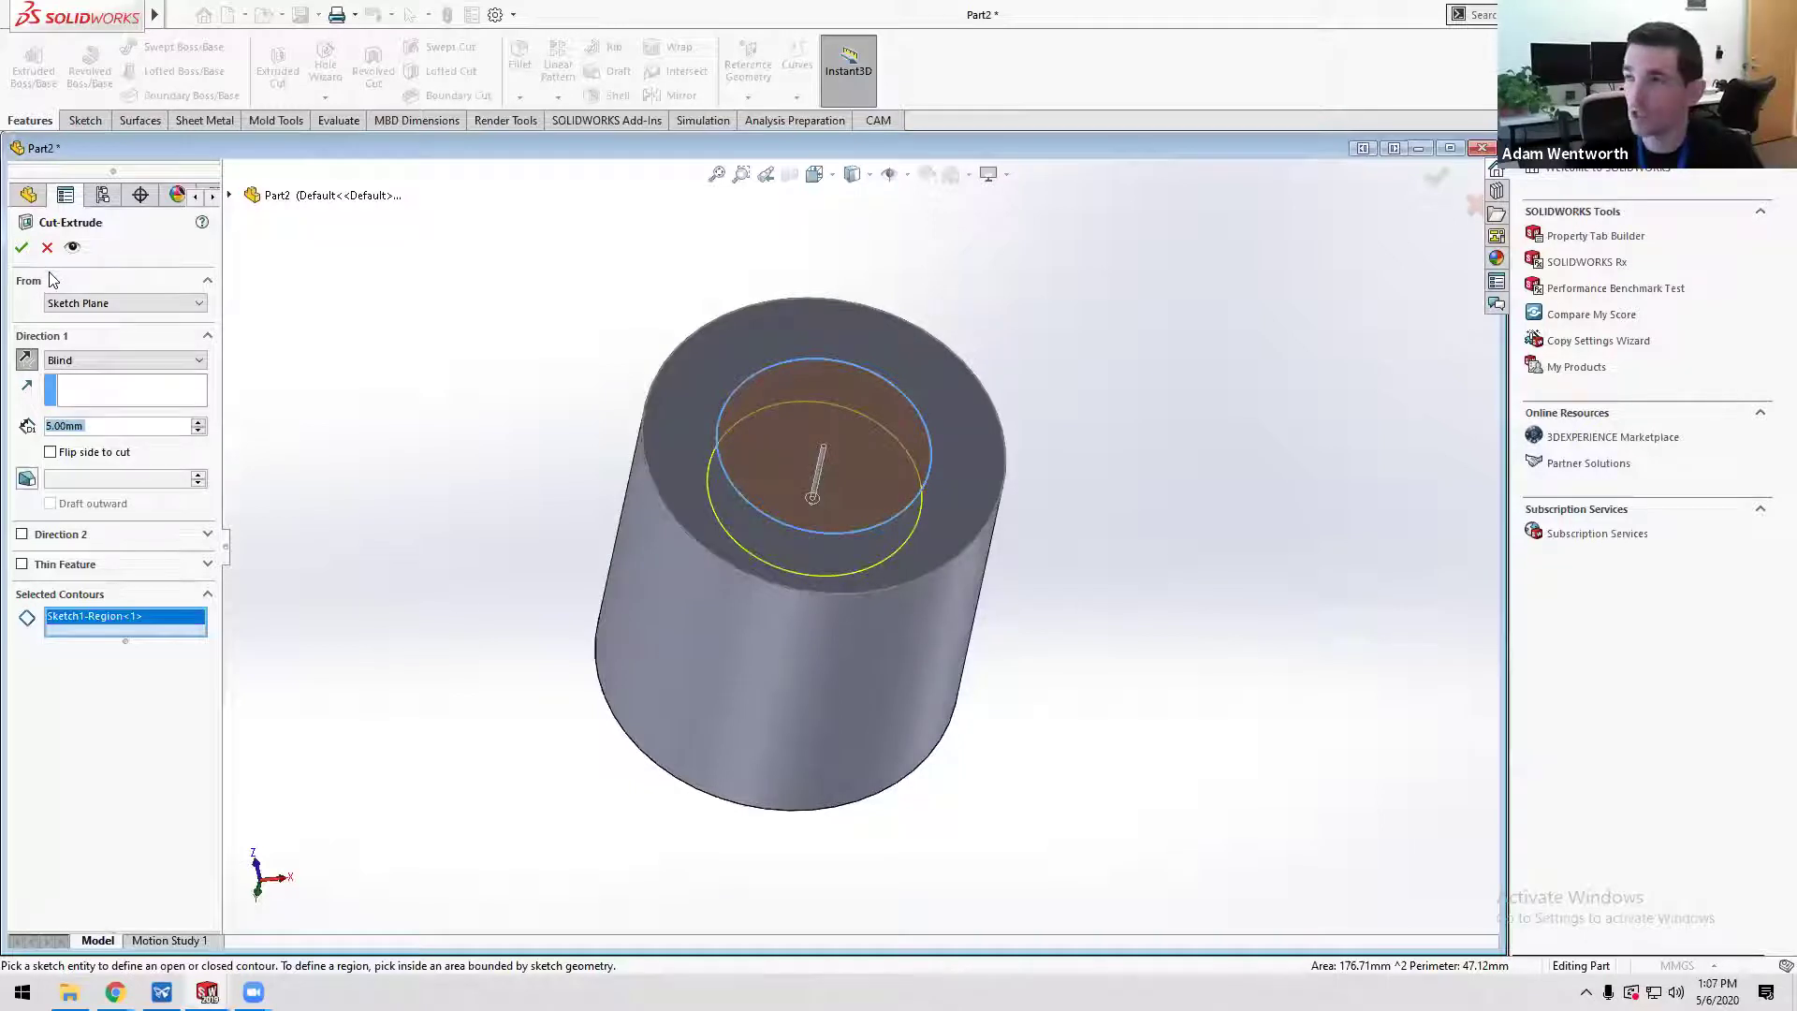
{"action": "left_click", "coordinate": [21, 248]}
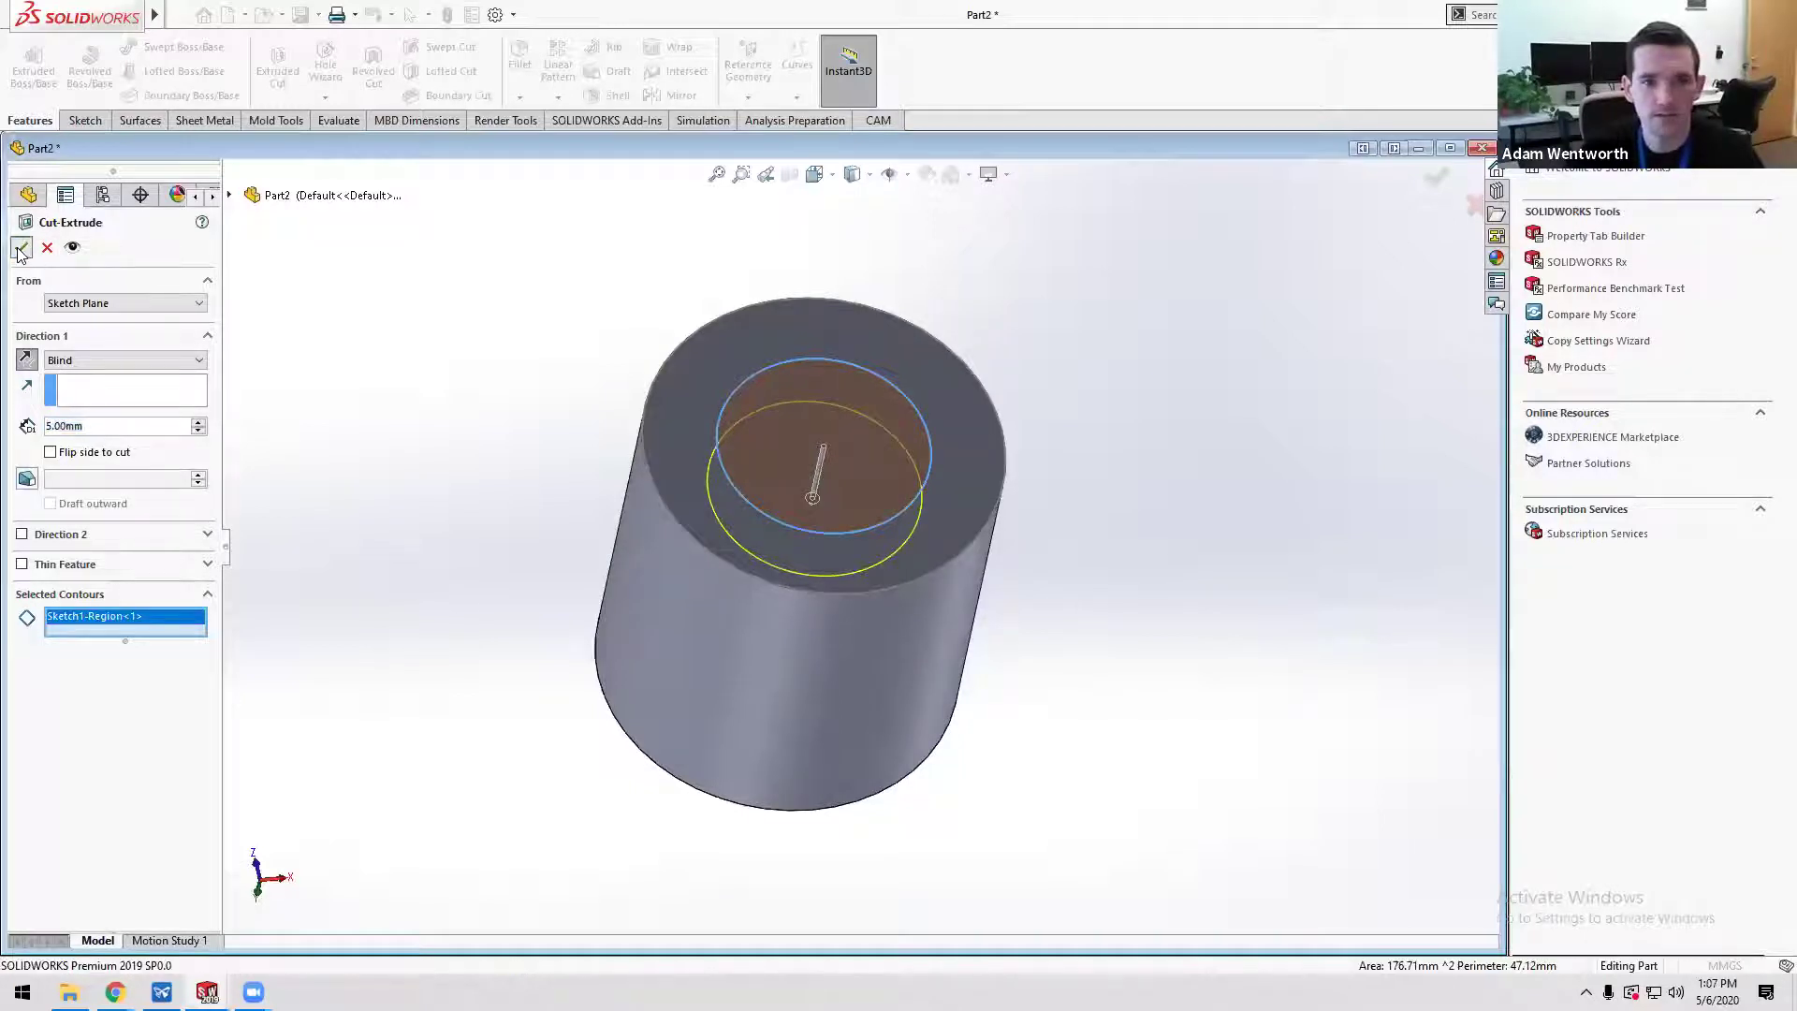
{"action": "left_click", "coordinate": [541, 406]}
{"action": "middle_click_drag", "start_coordinate": [541, 406], "coordinate": [529, 375]}
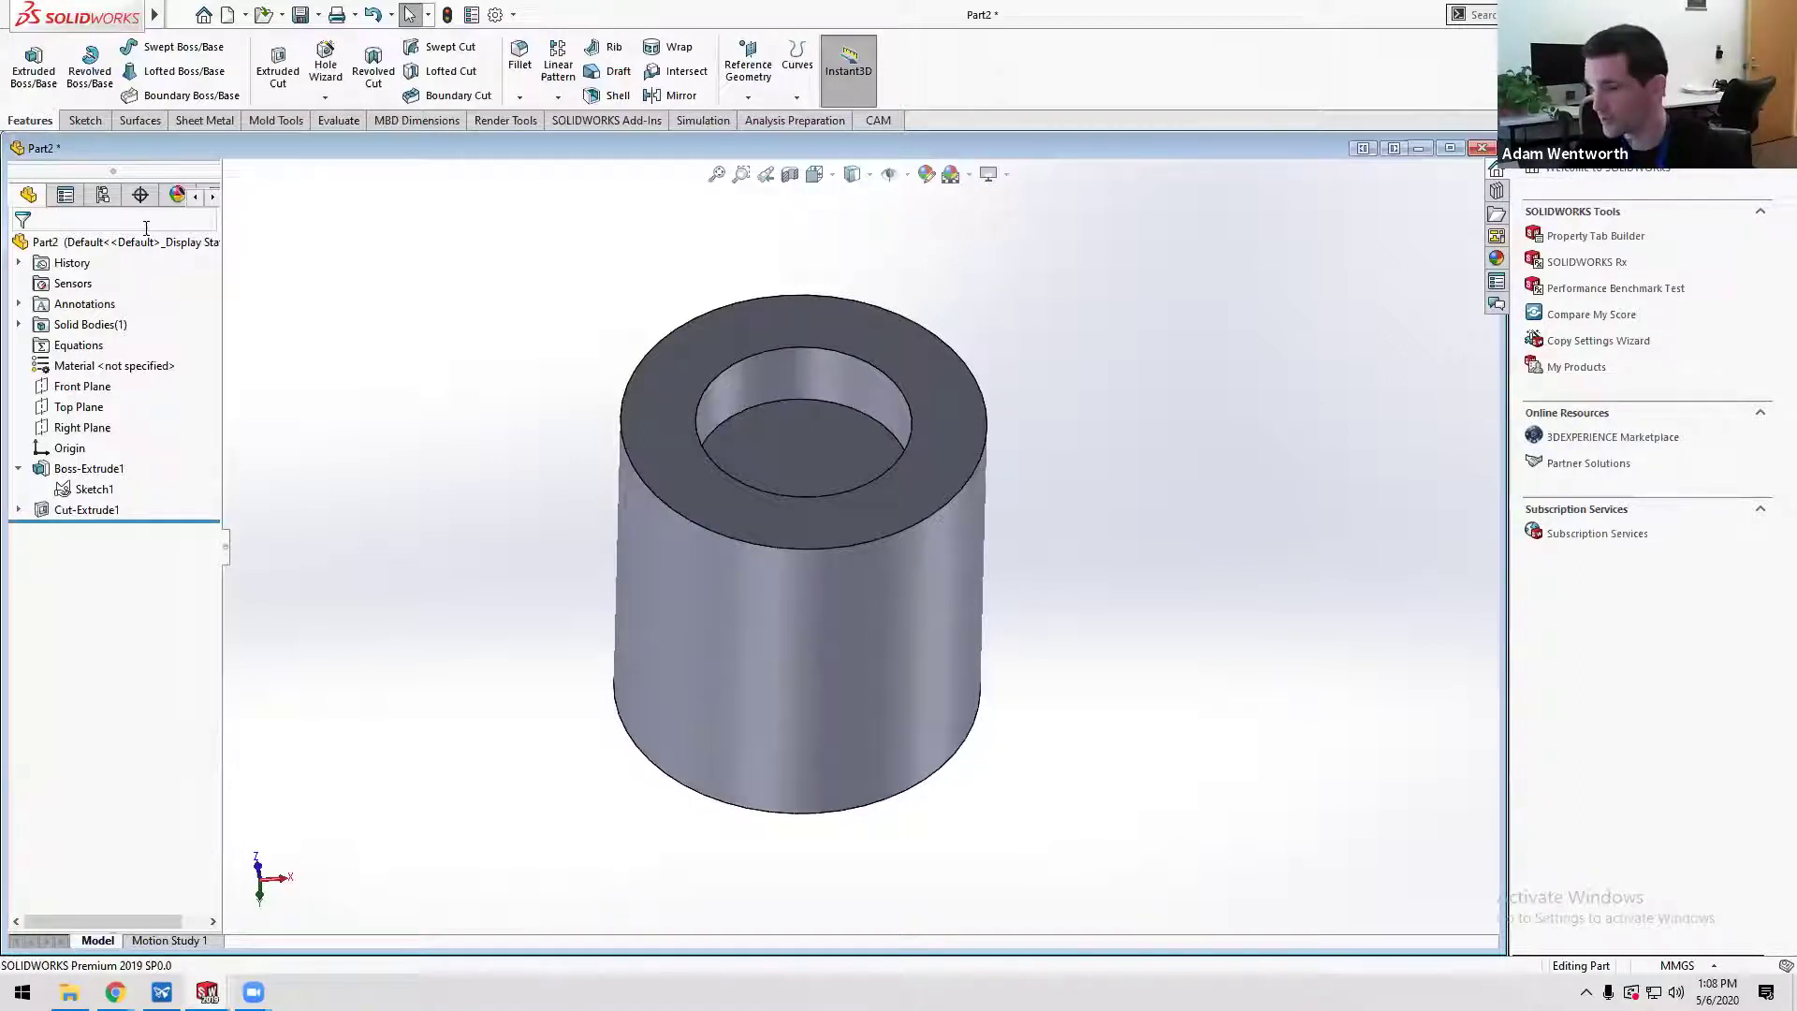
{"action": "left_click", "coordinate": [102, 194]}
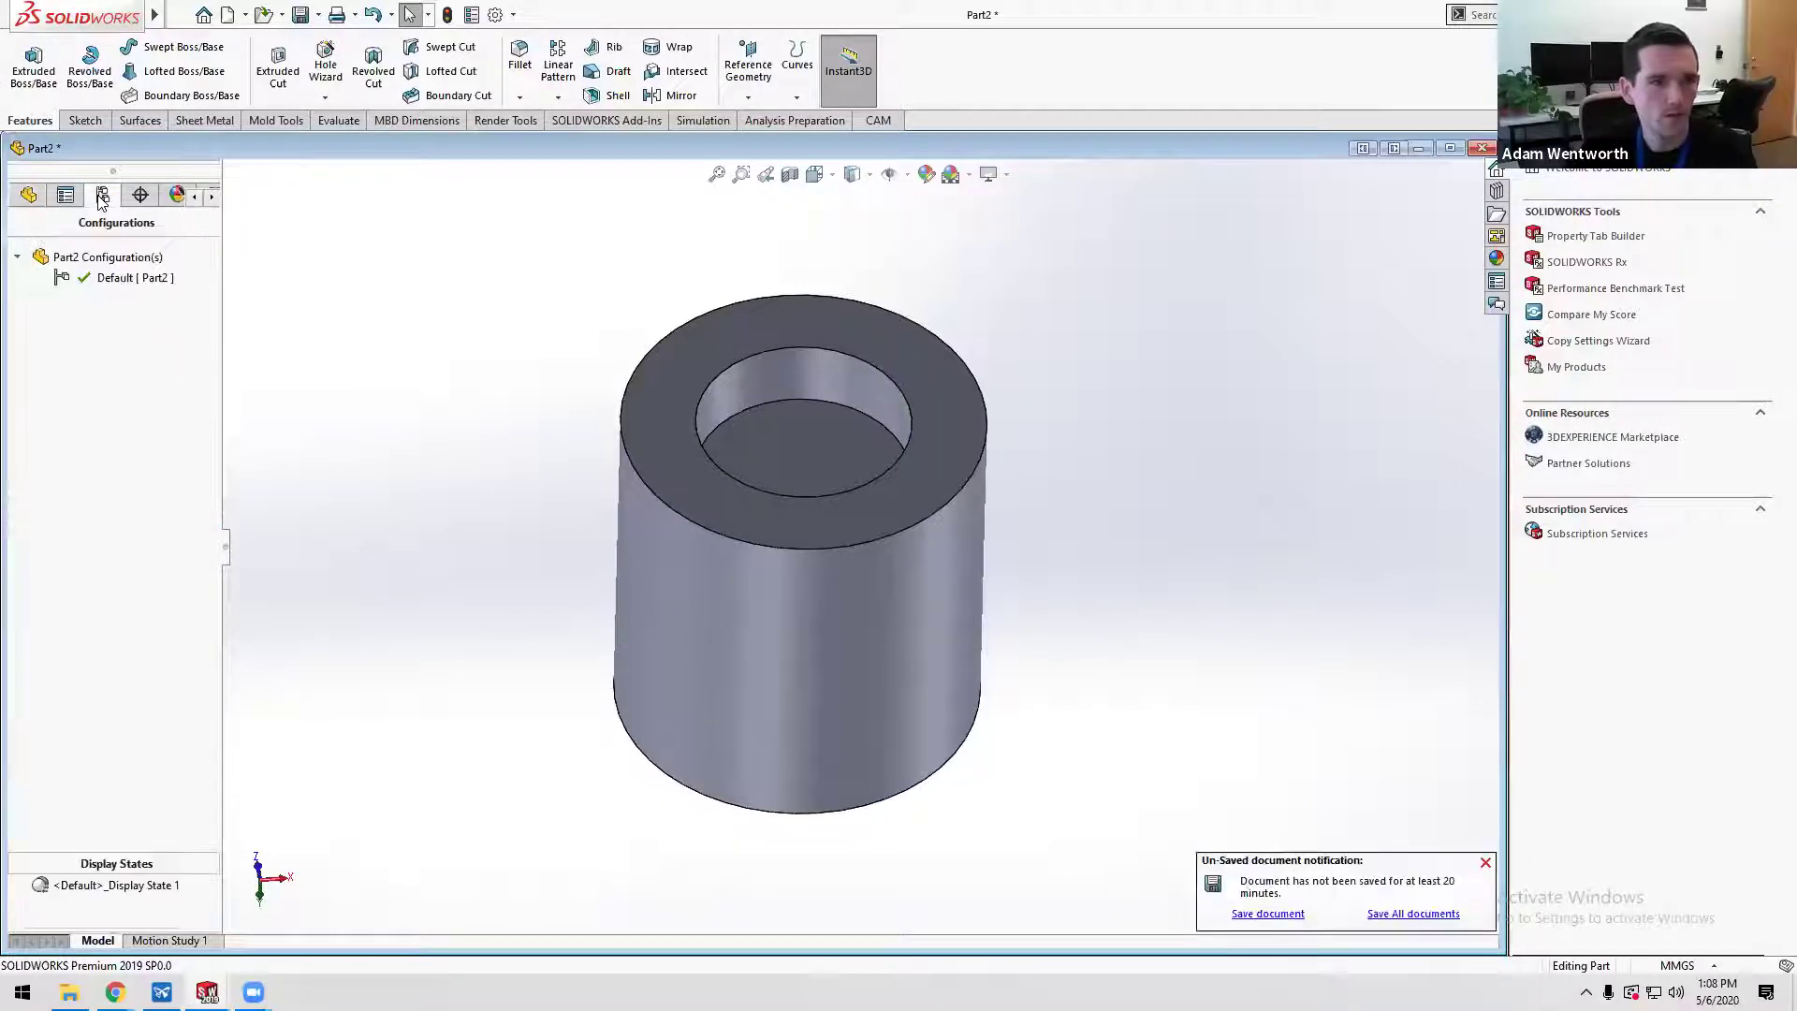
{"action": "left_click", "coordinate": [28, 198]}
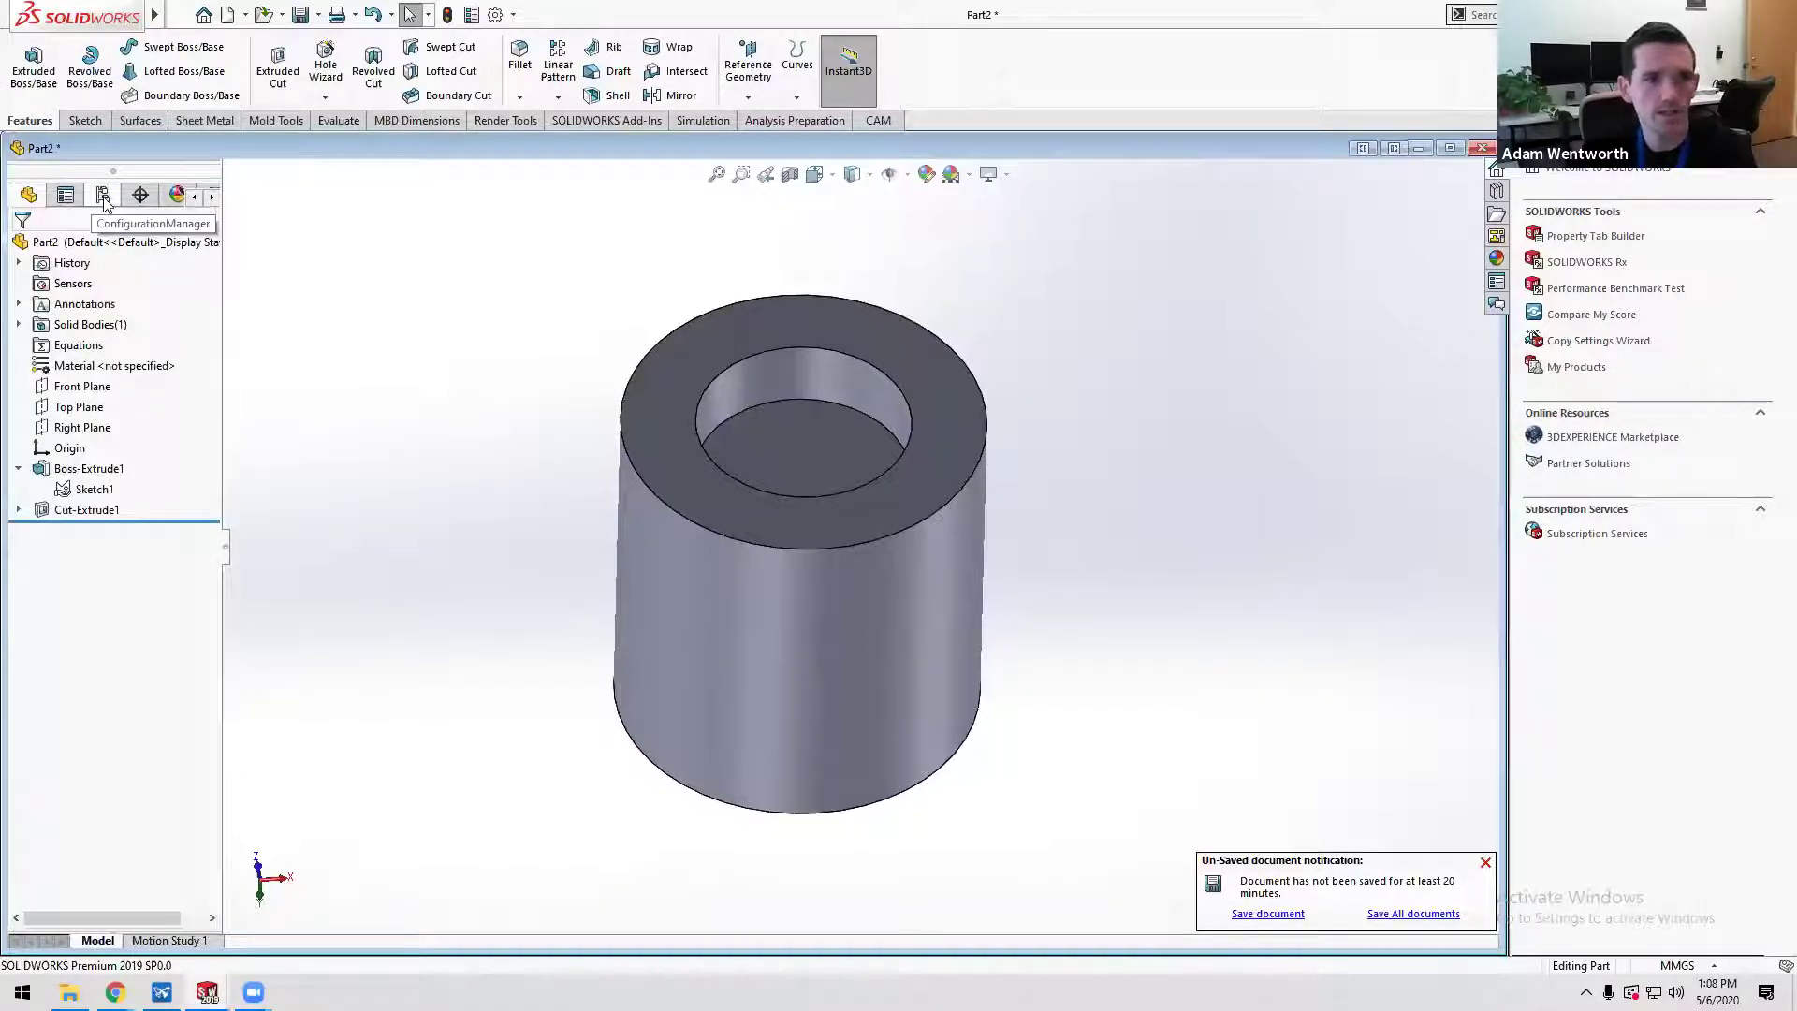
{"action": "left_click", "coordinate": [104, 200]}
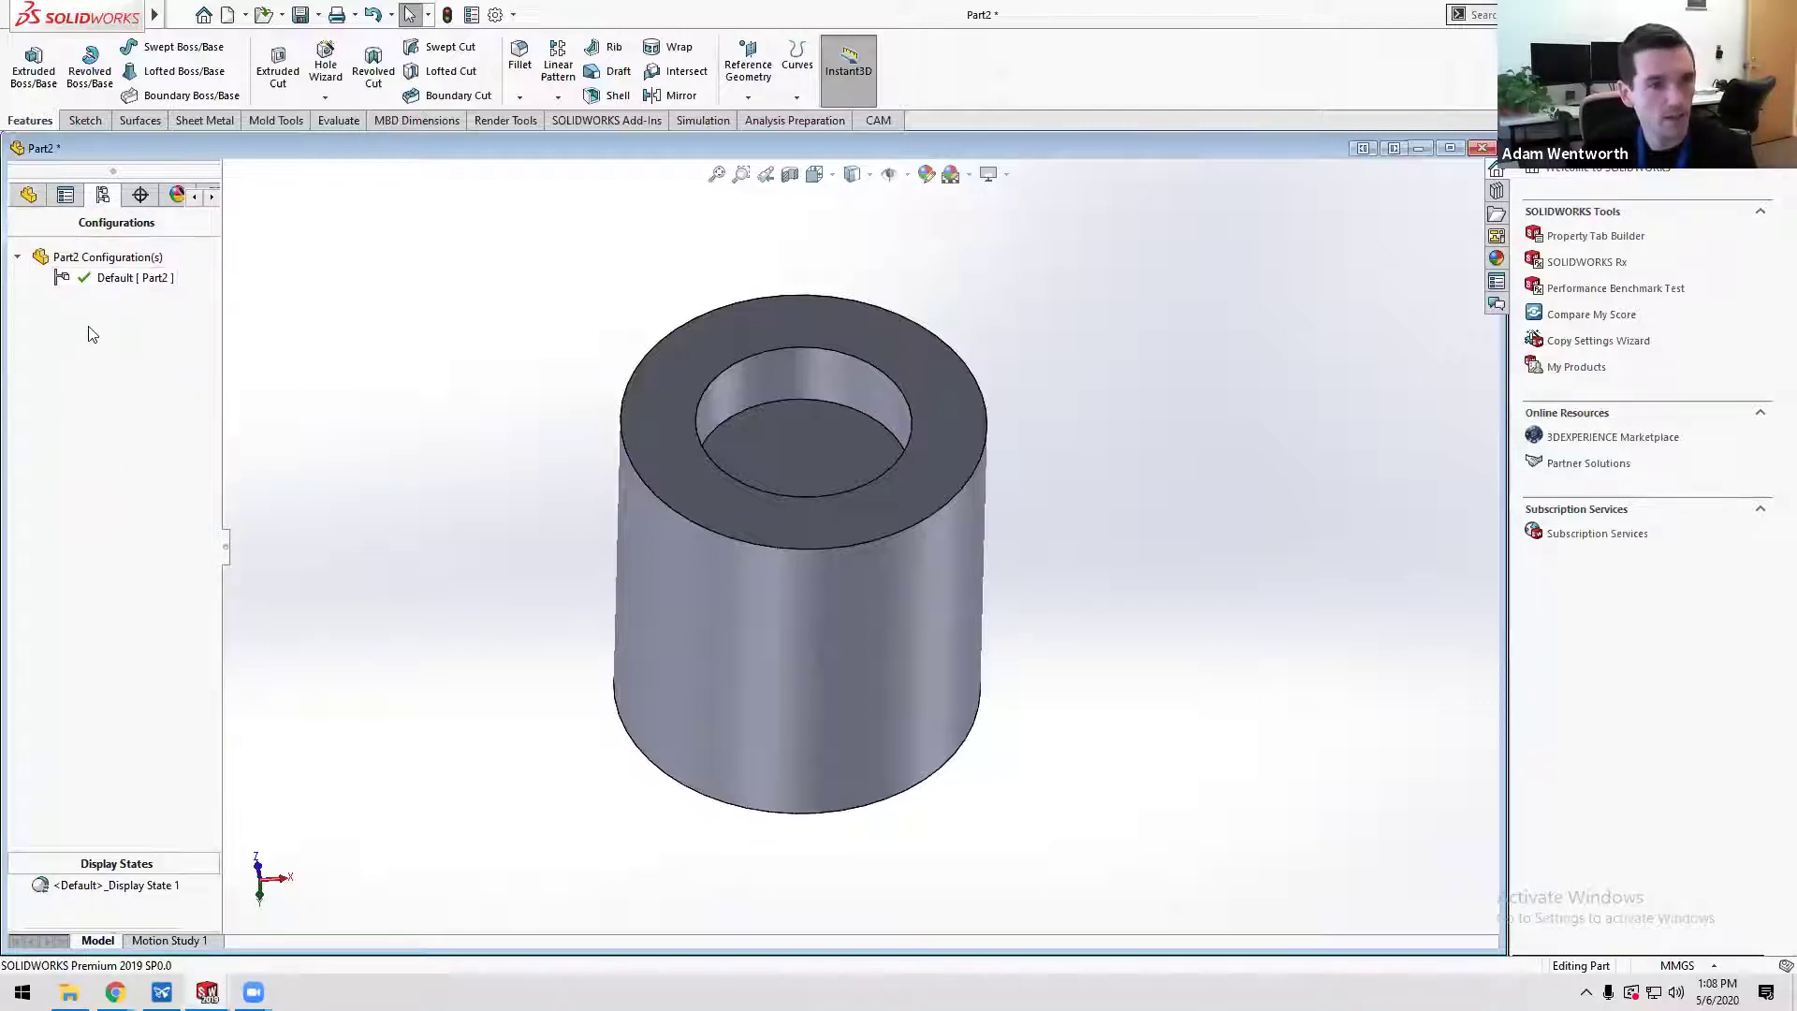
{"action": "left_click", "coordinate": [91, 260]}
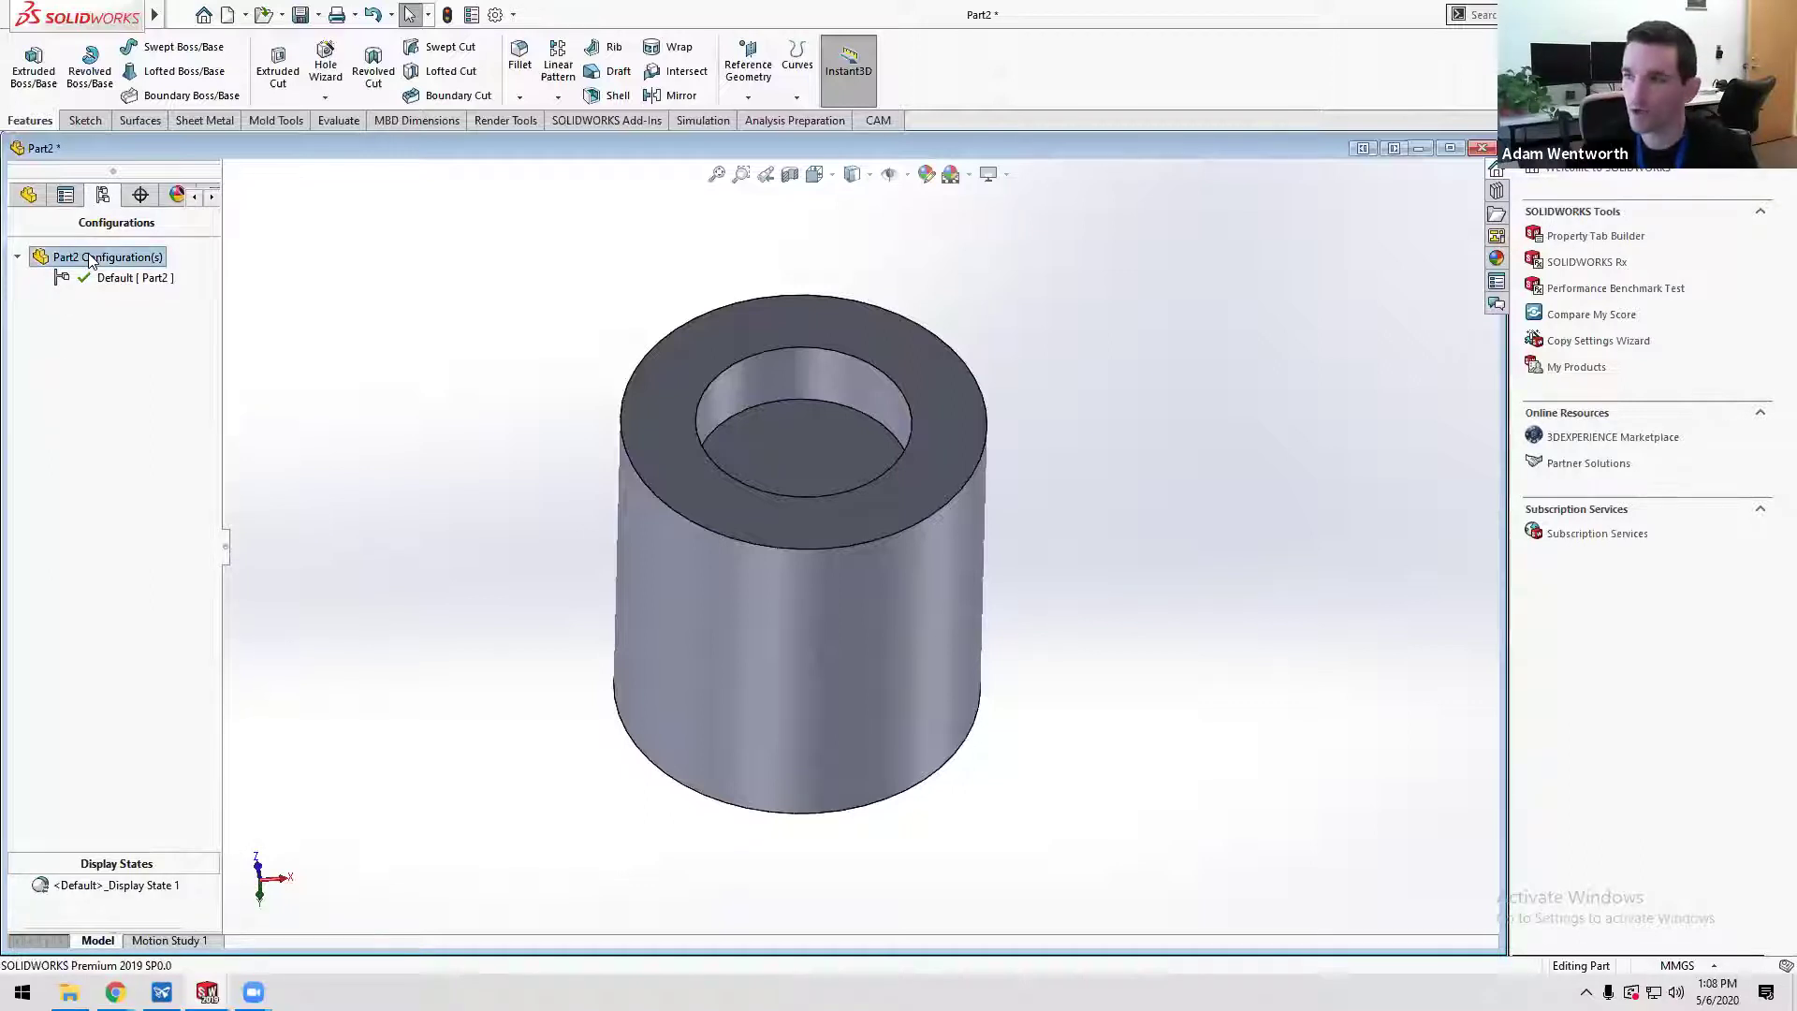
{"action": "right_click", "coordinate": [89, 254]}
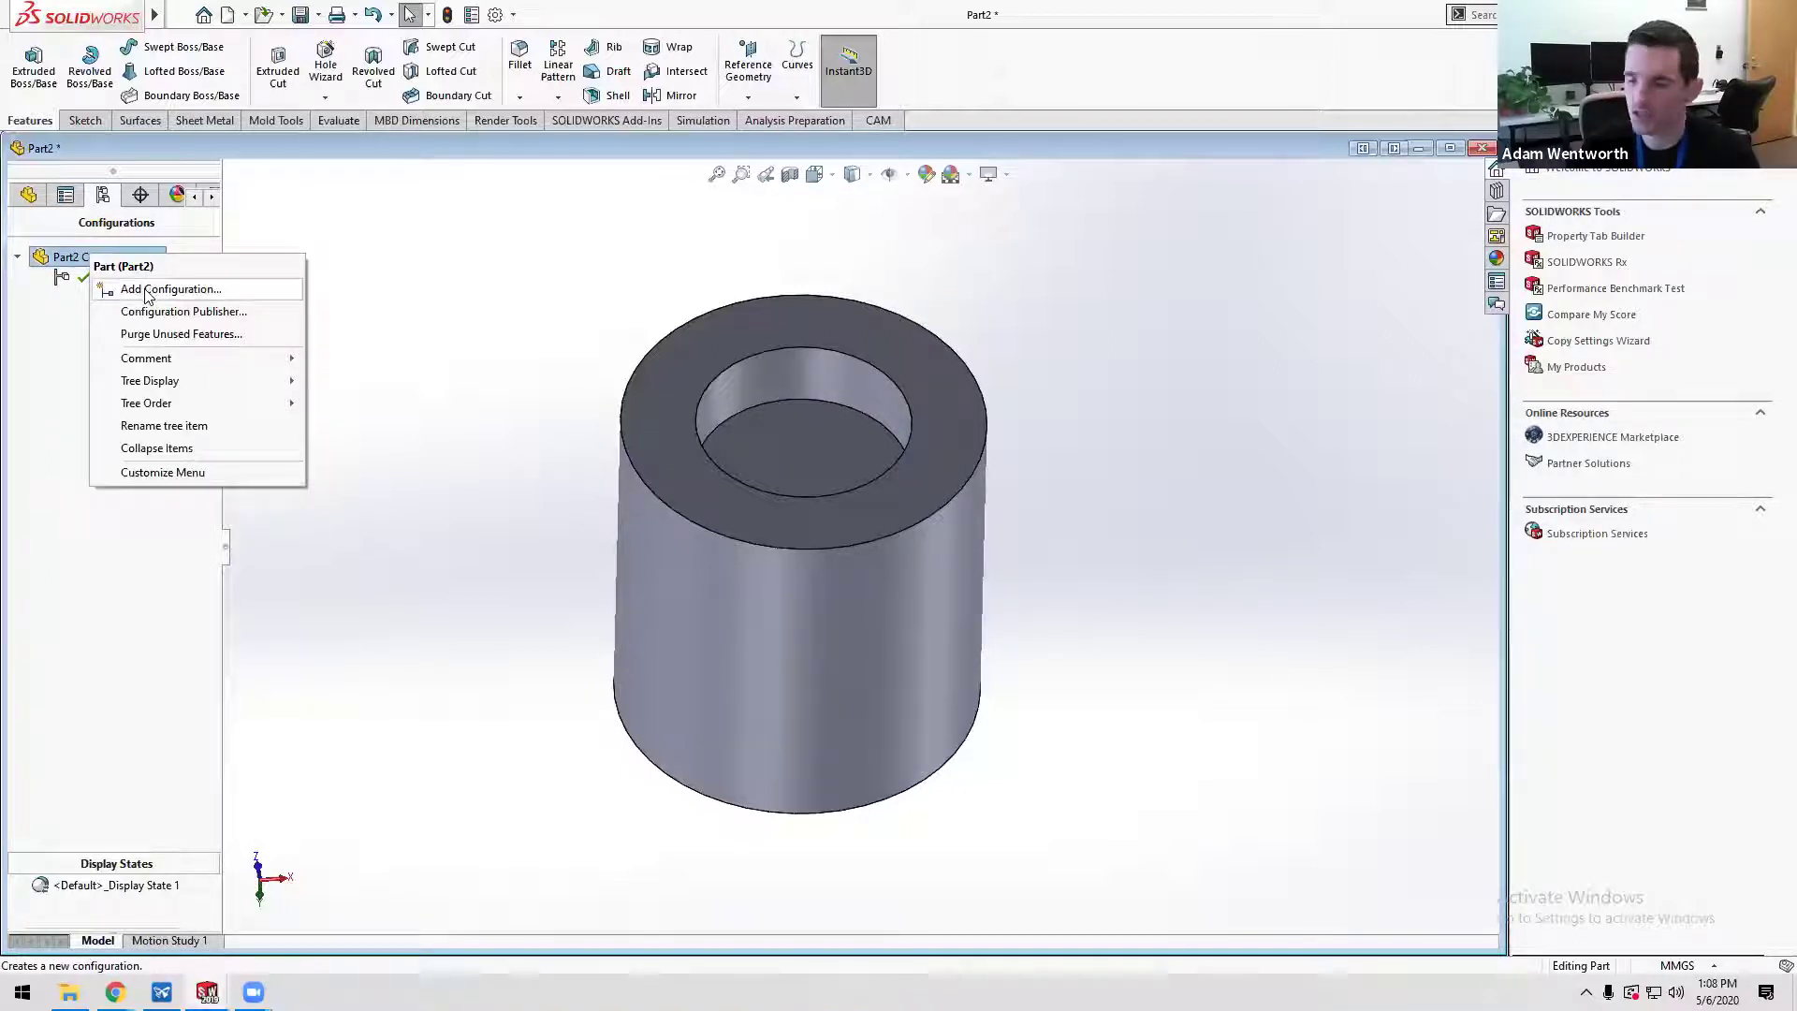
{"action": "left_click", "coordinate": [55, 346]}
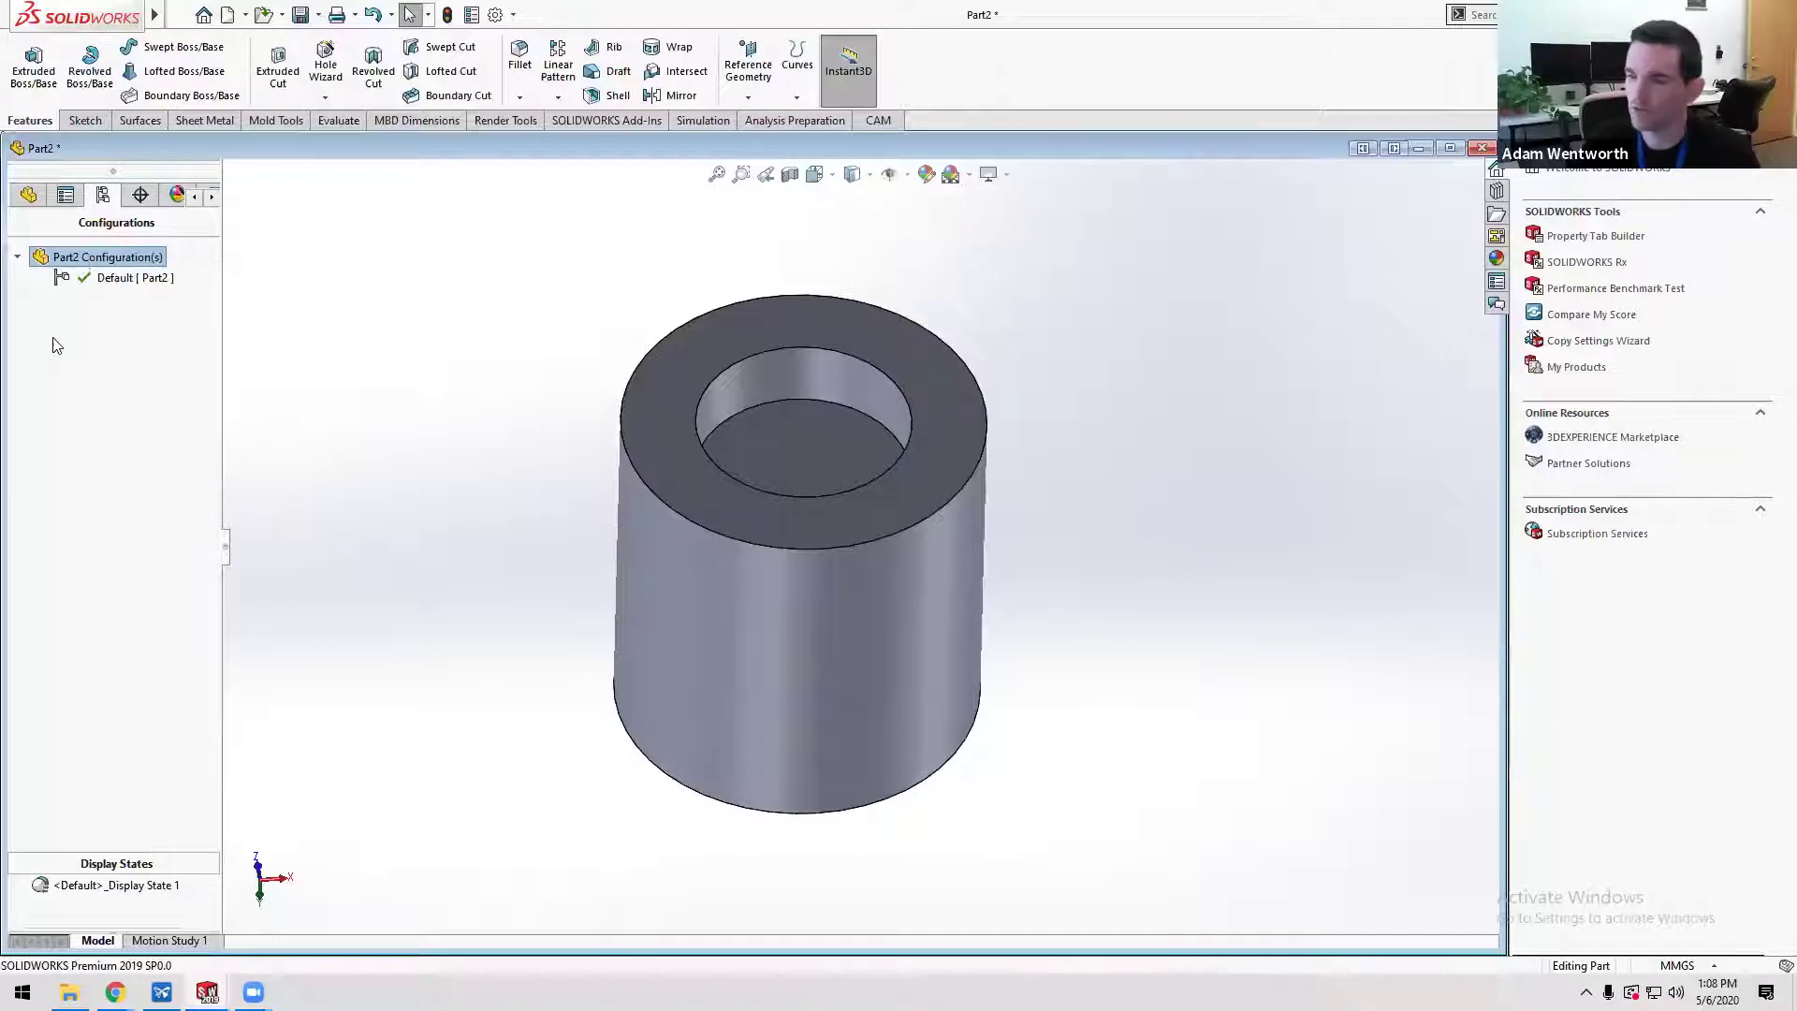
- Insert a design table into the part using the Auto-create source
{"action": "mouse_move", "coordinate": [158, 15]}
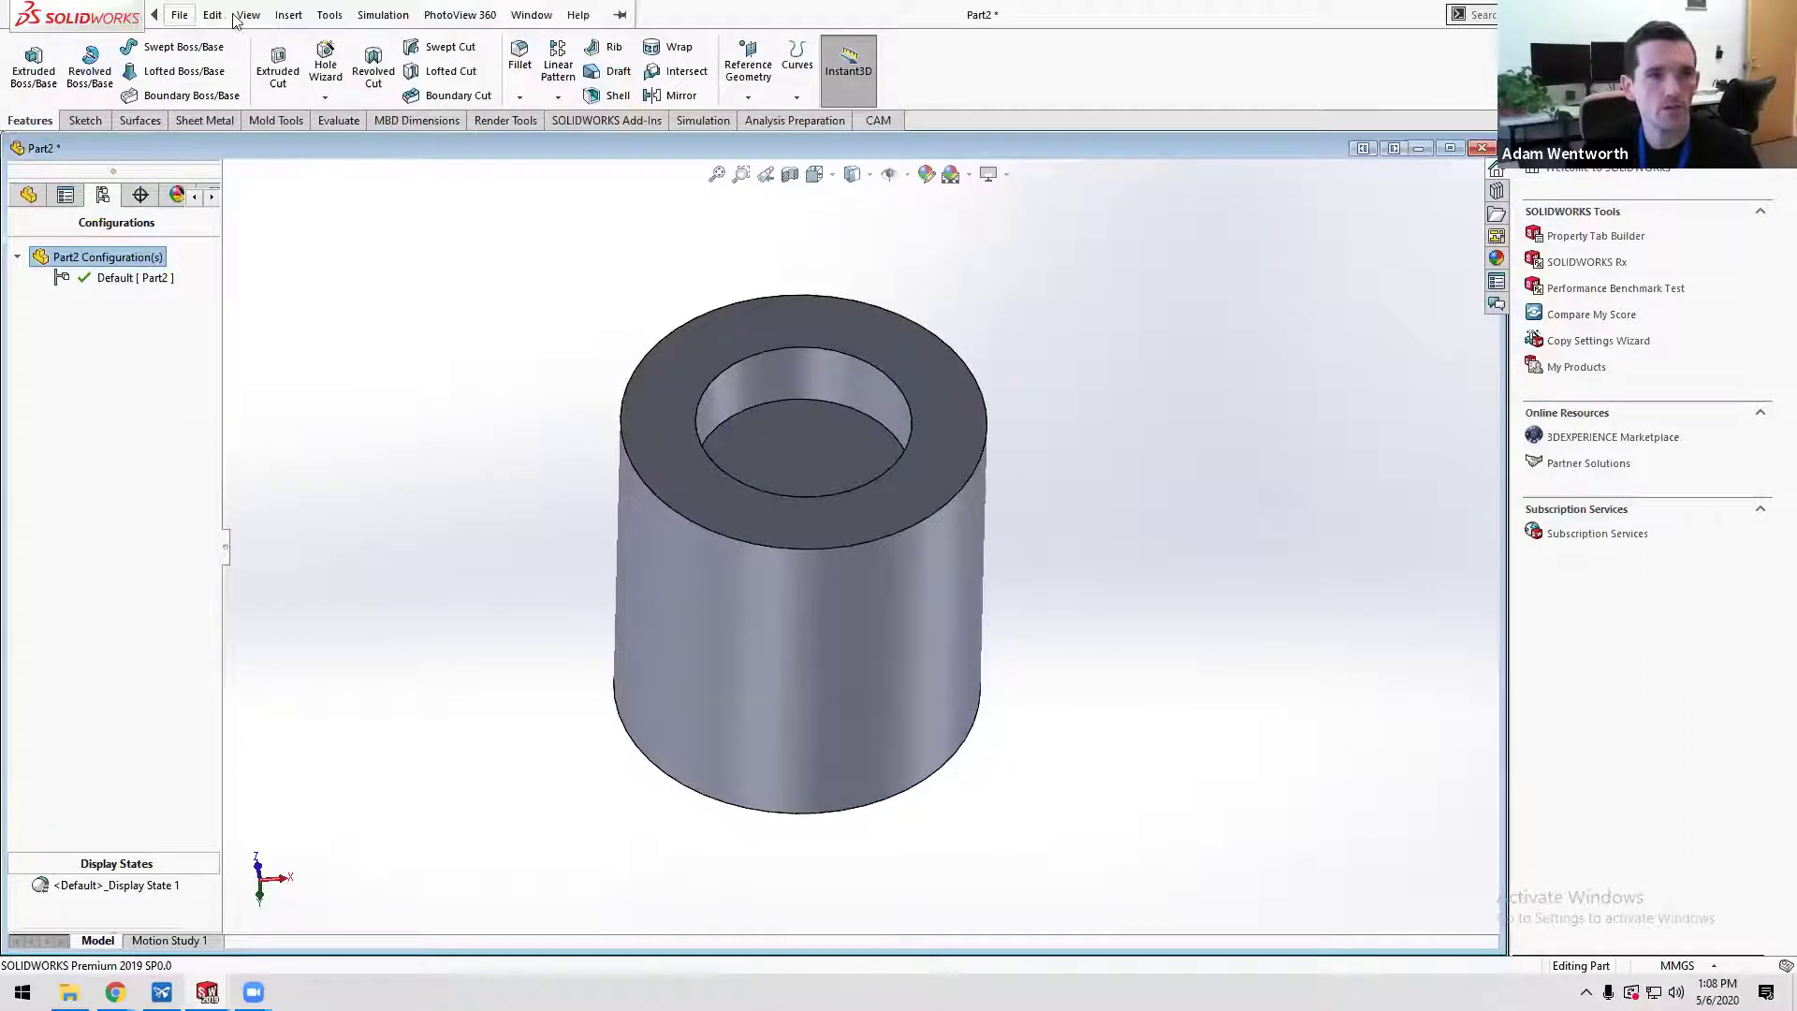
{"action": "left_click", "coordinate": [247, 15]}
{"action": "mouse_move", "coordinate": [289, 15]}
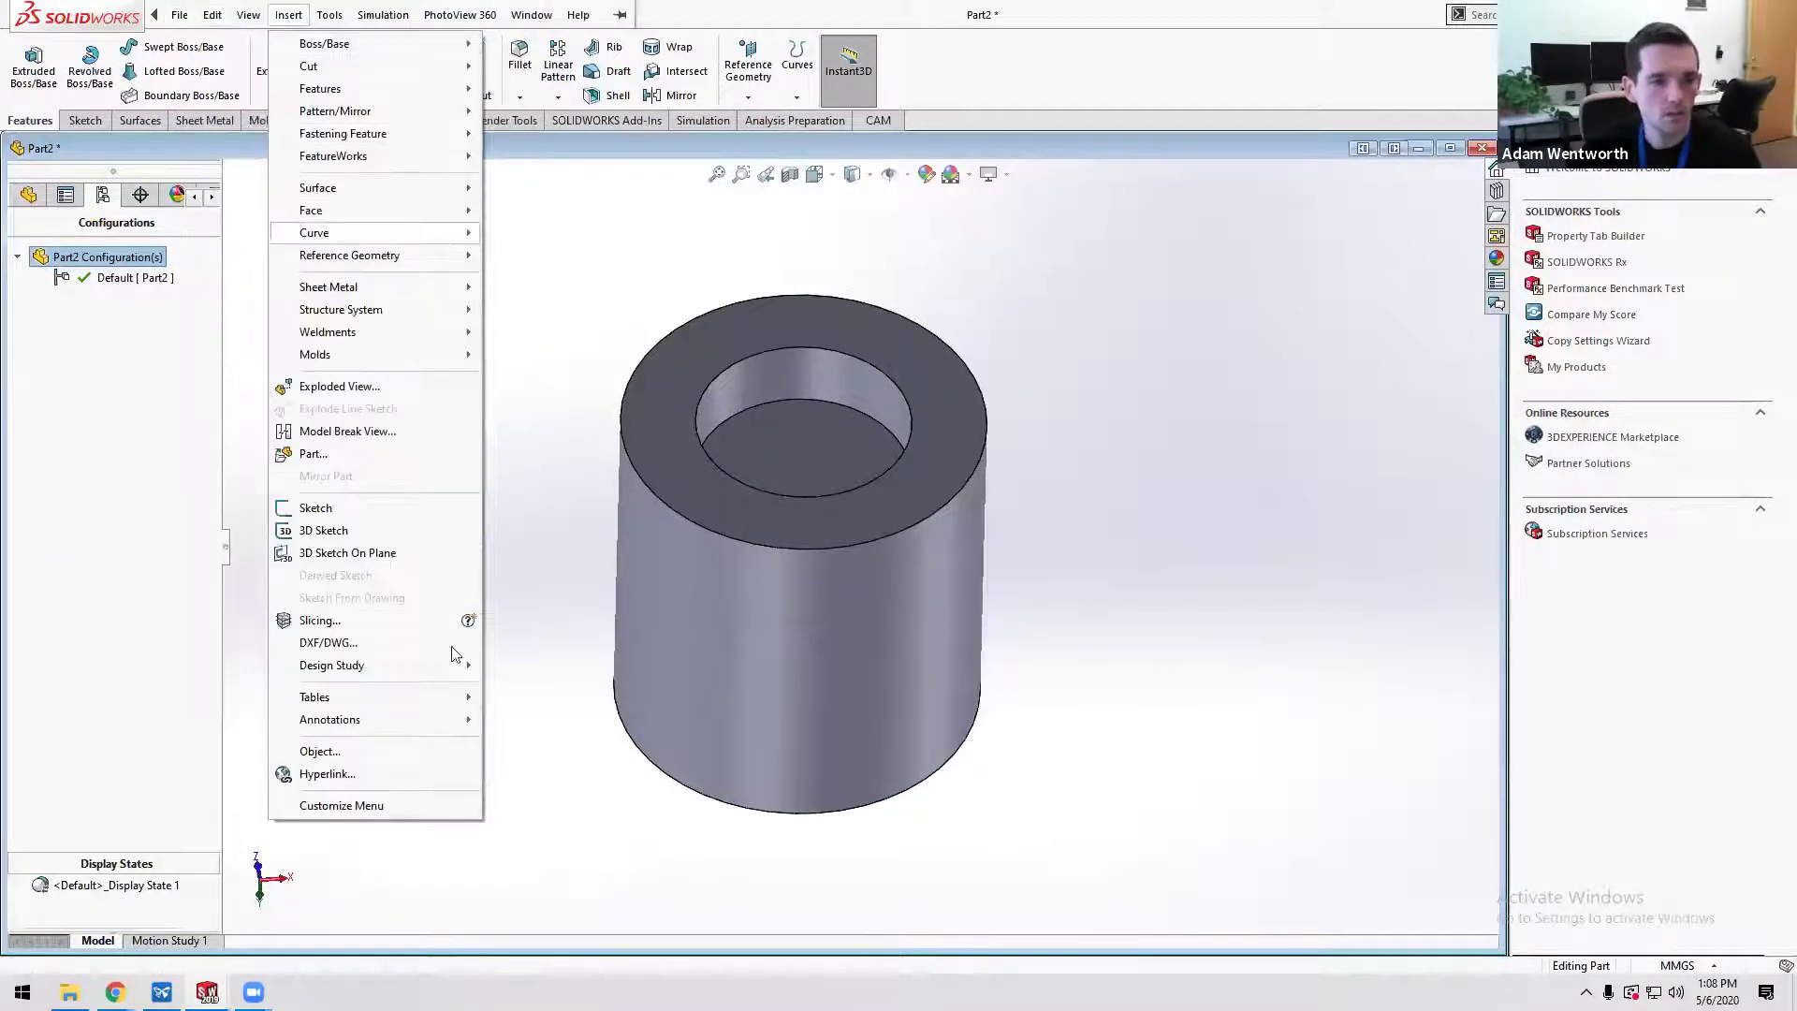
{"action": "mouse_move", "coordinate": [421, 697]}
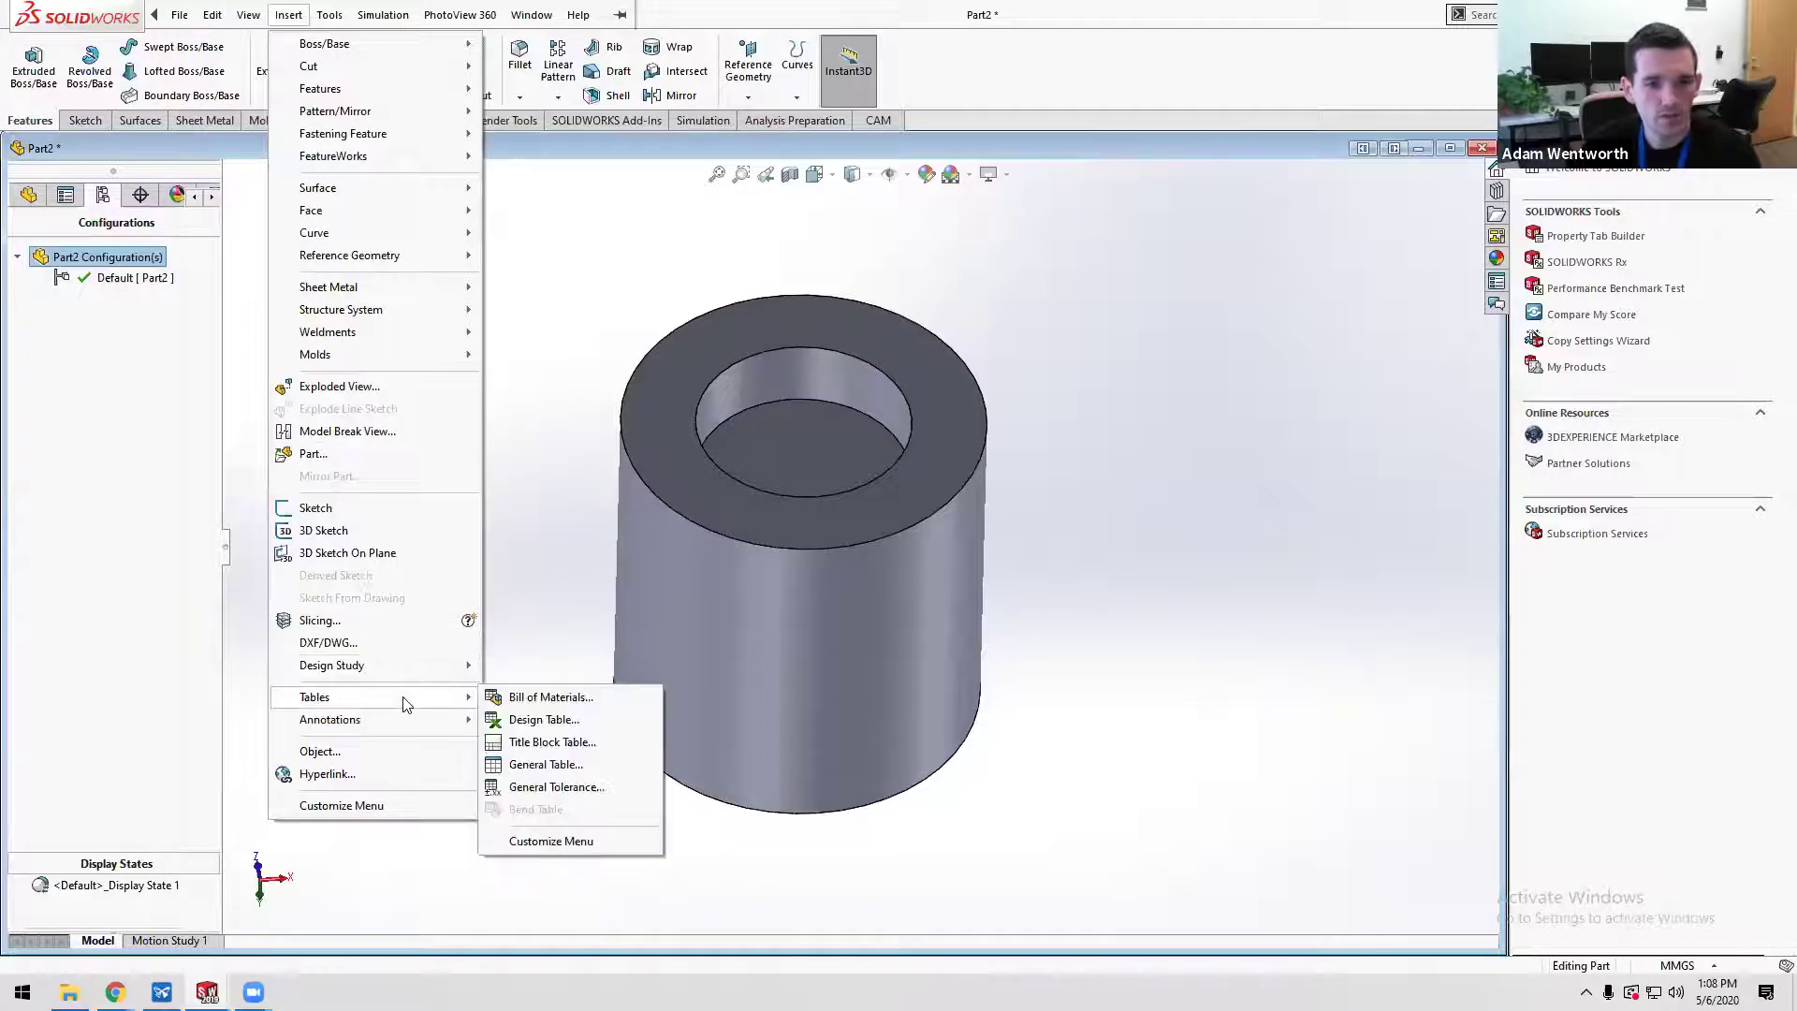
{"action": "left_click", "coordinate": [562, 721]}
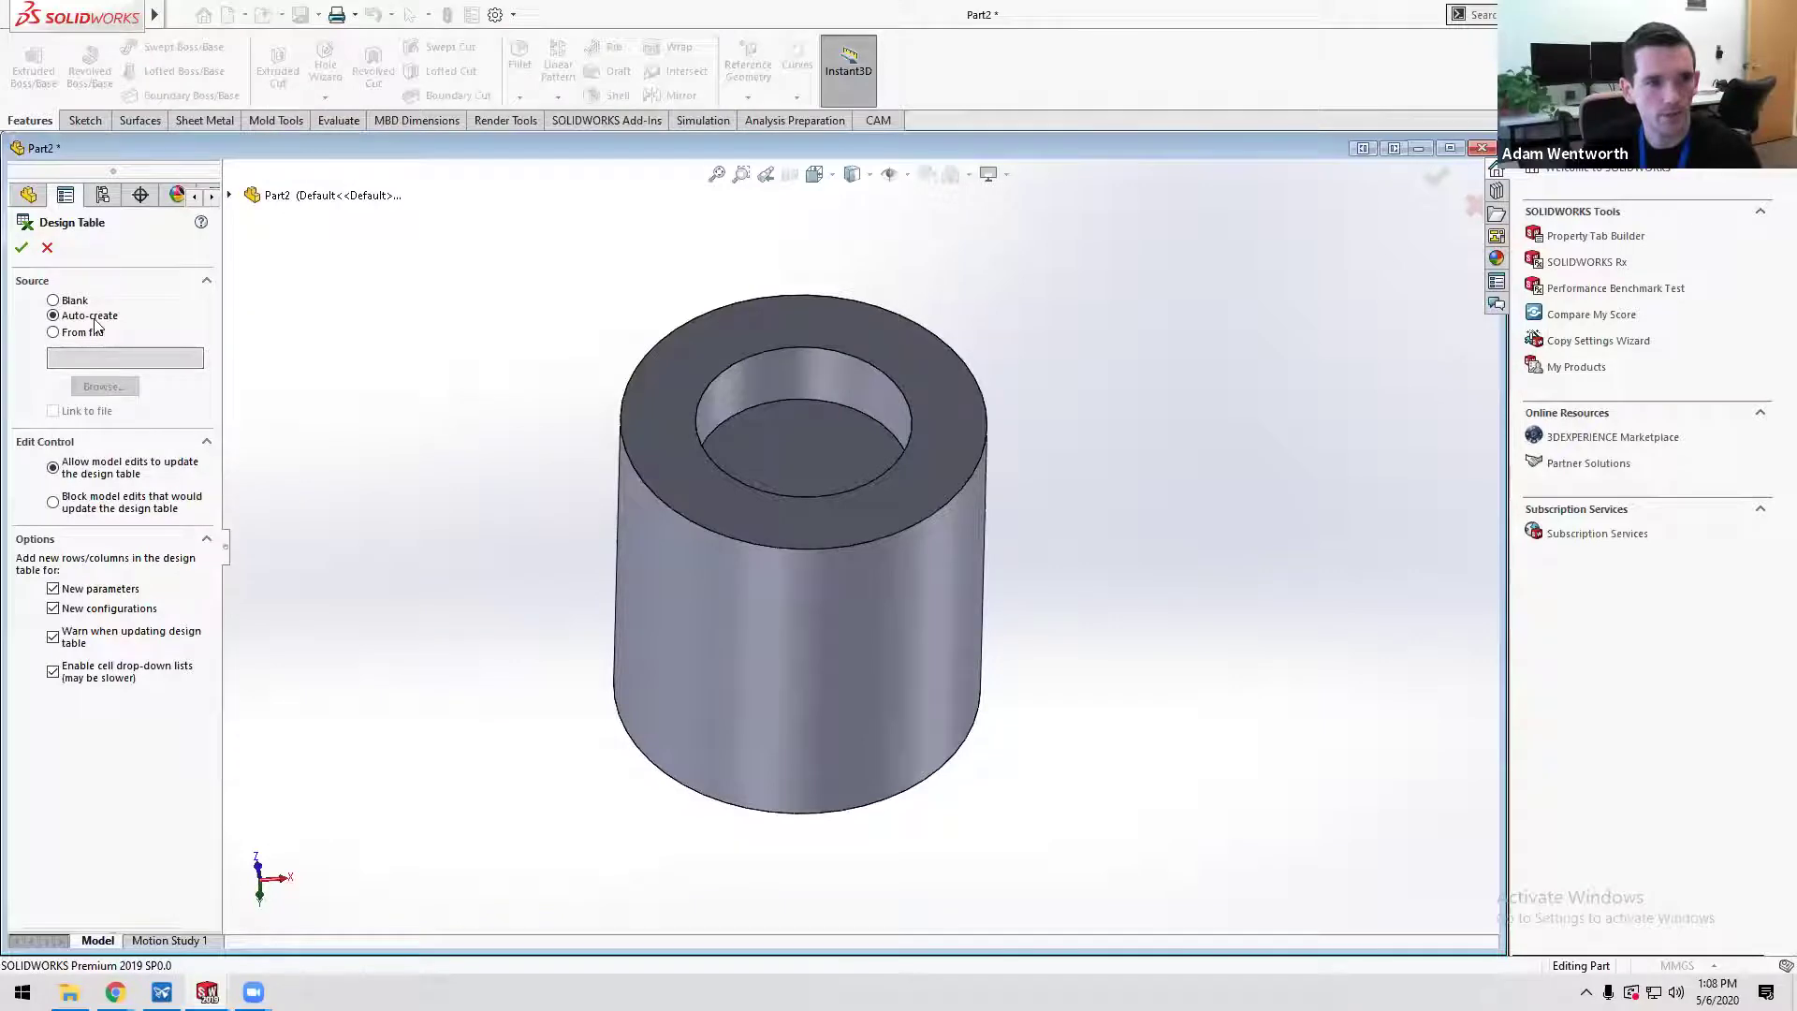
{"action": "left_click", "coordinate": [18, 247]}
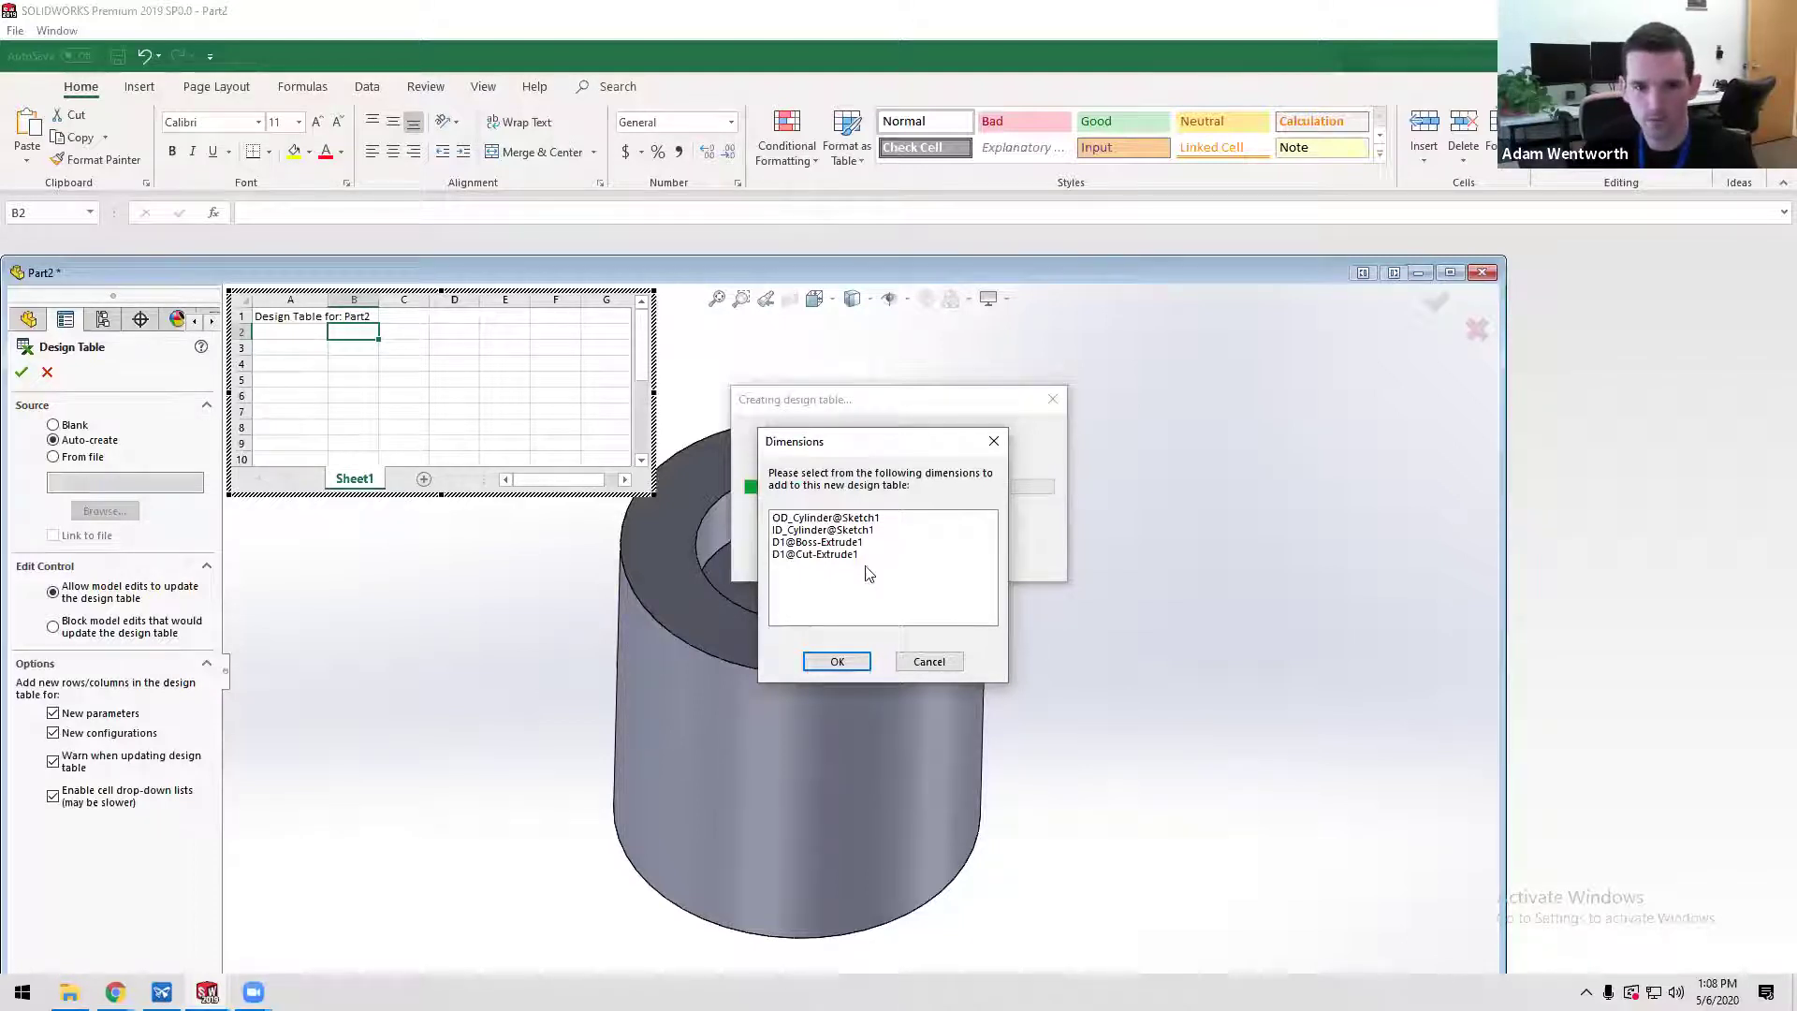
- Add the OD_Cylinder, ID_Cylinder, Boss-Extrude1 and Cut-Extrude1 dimensions to the new design table
{"action": "left_click", "coordinate": [808, 518]}
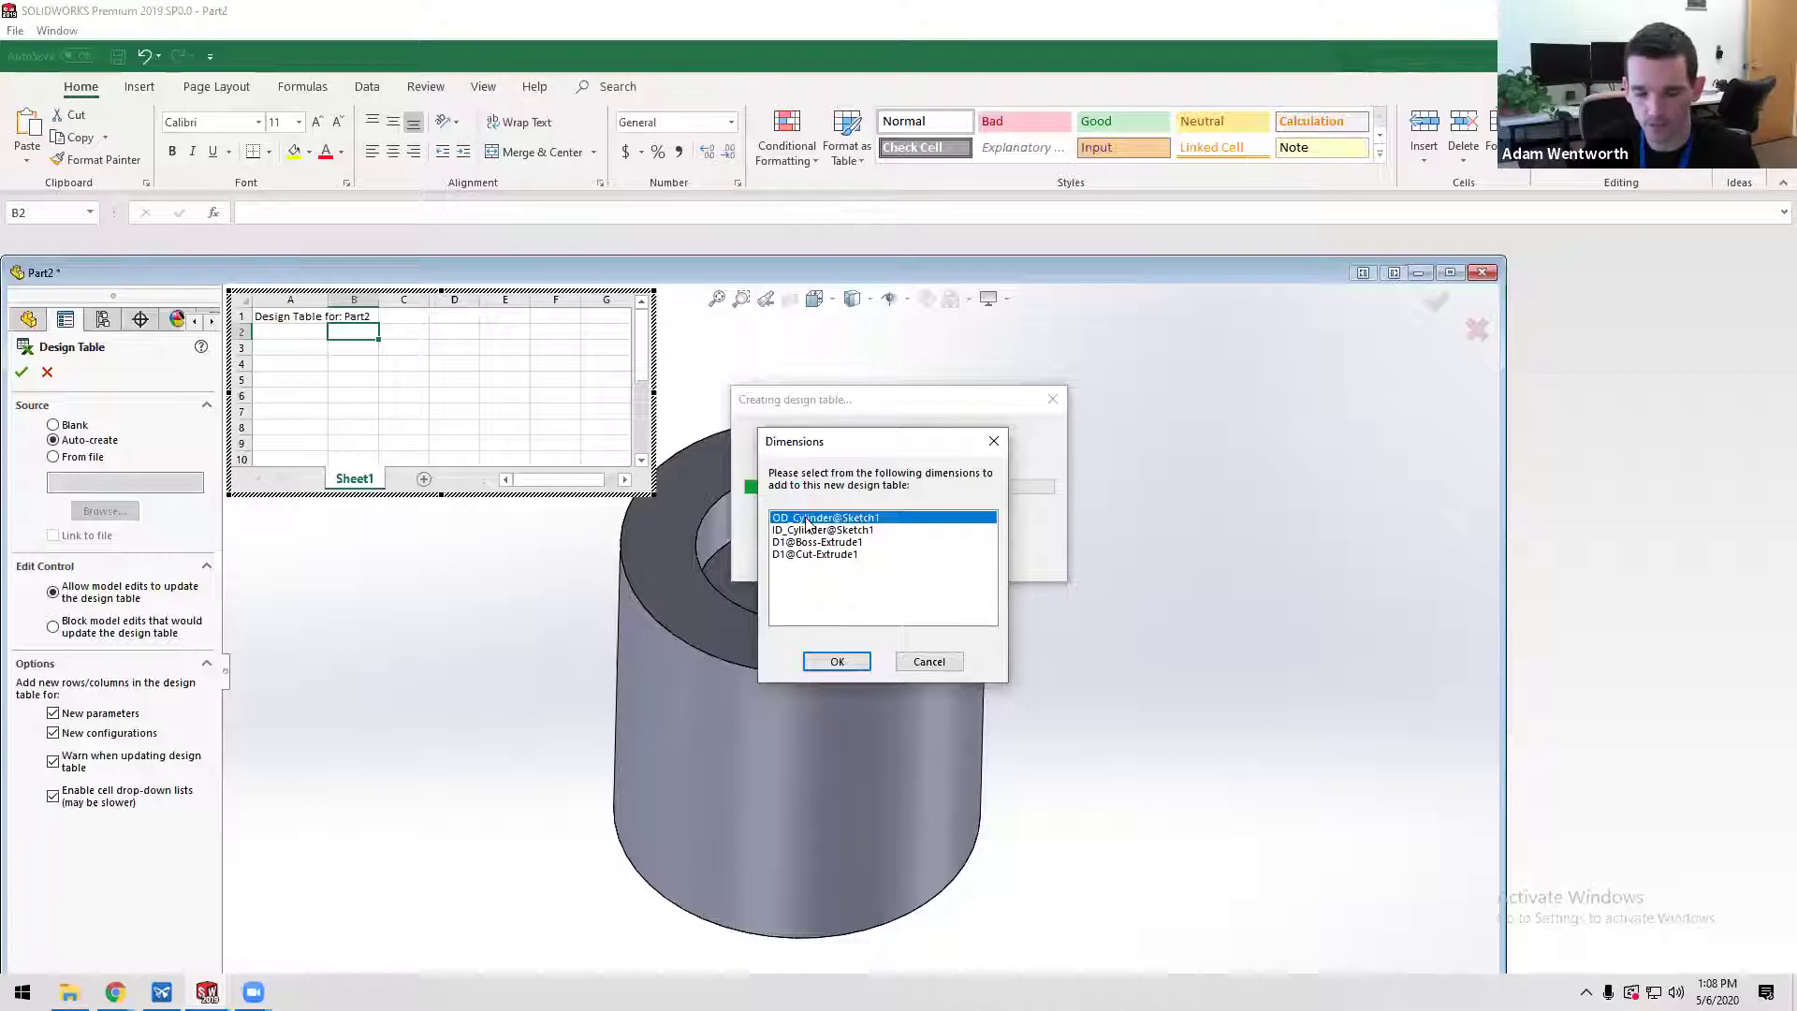
{"action": "left_click", "coordinate": [807, 530], "text": "ctrl"}
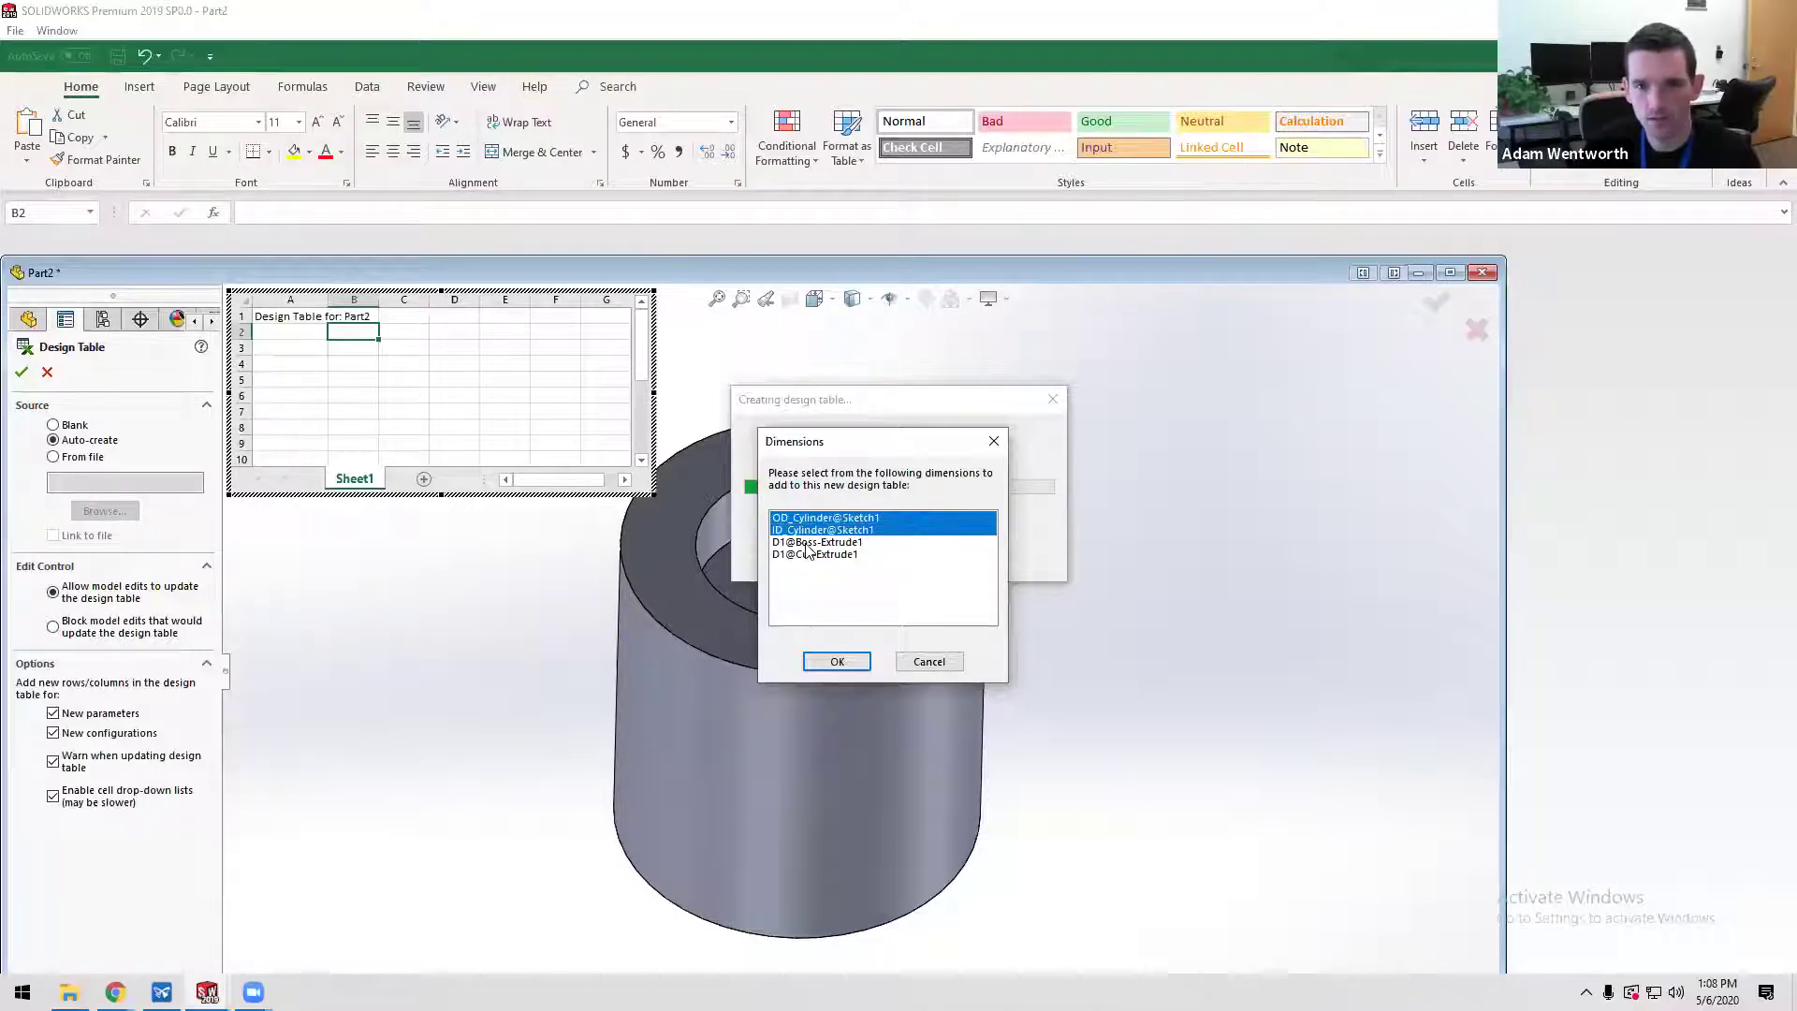
{"action": "left_click", "coordinate": [807, 542], "text": "ctrl"}
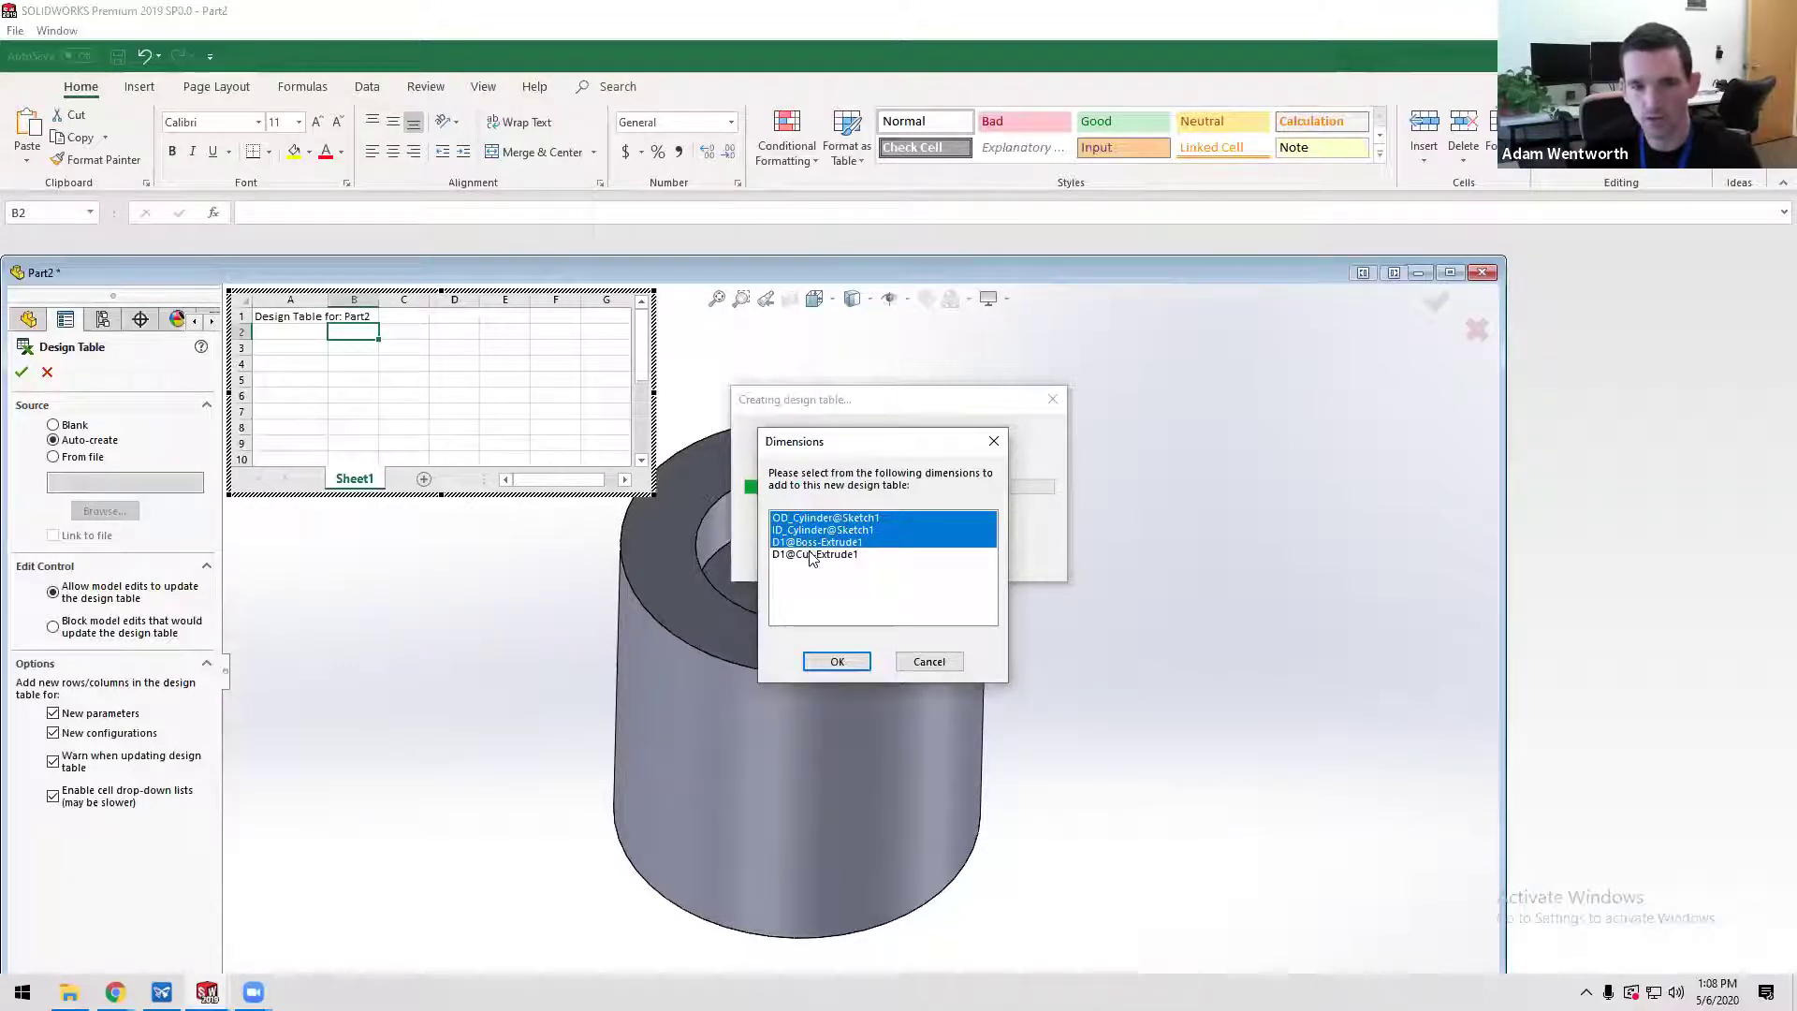
{"action": "left_click", "coordinate": [812, 556], "text": "ctrl"}
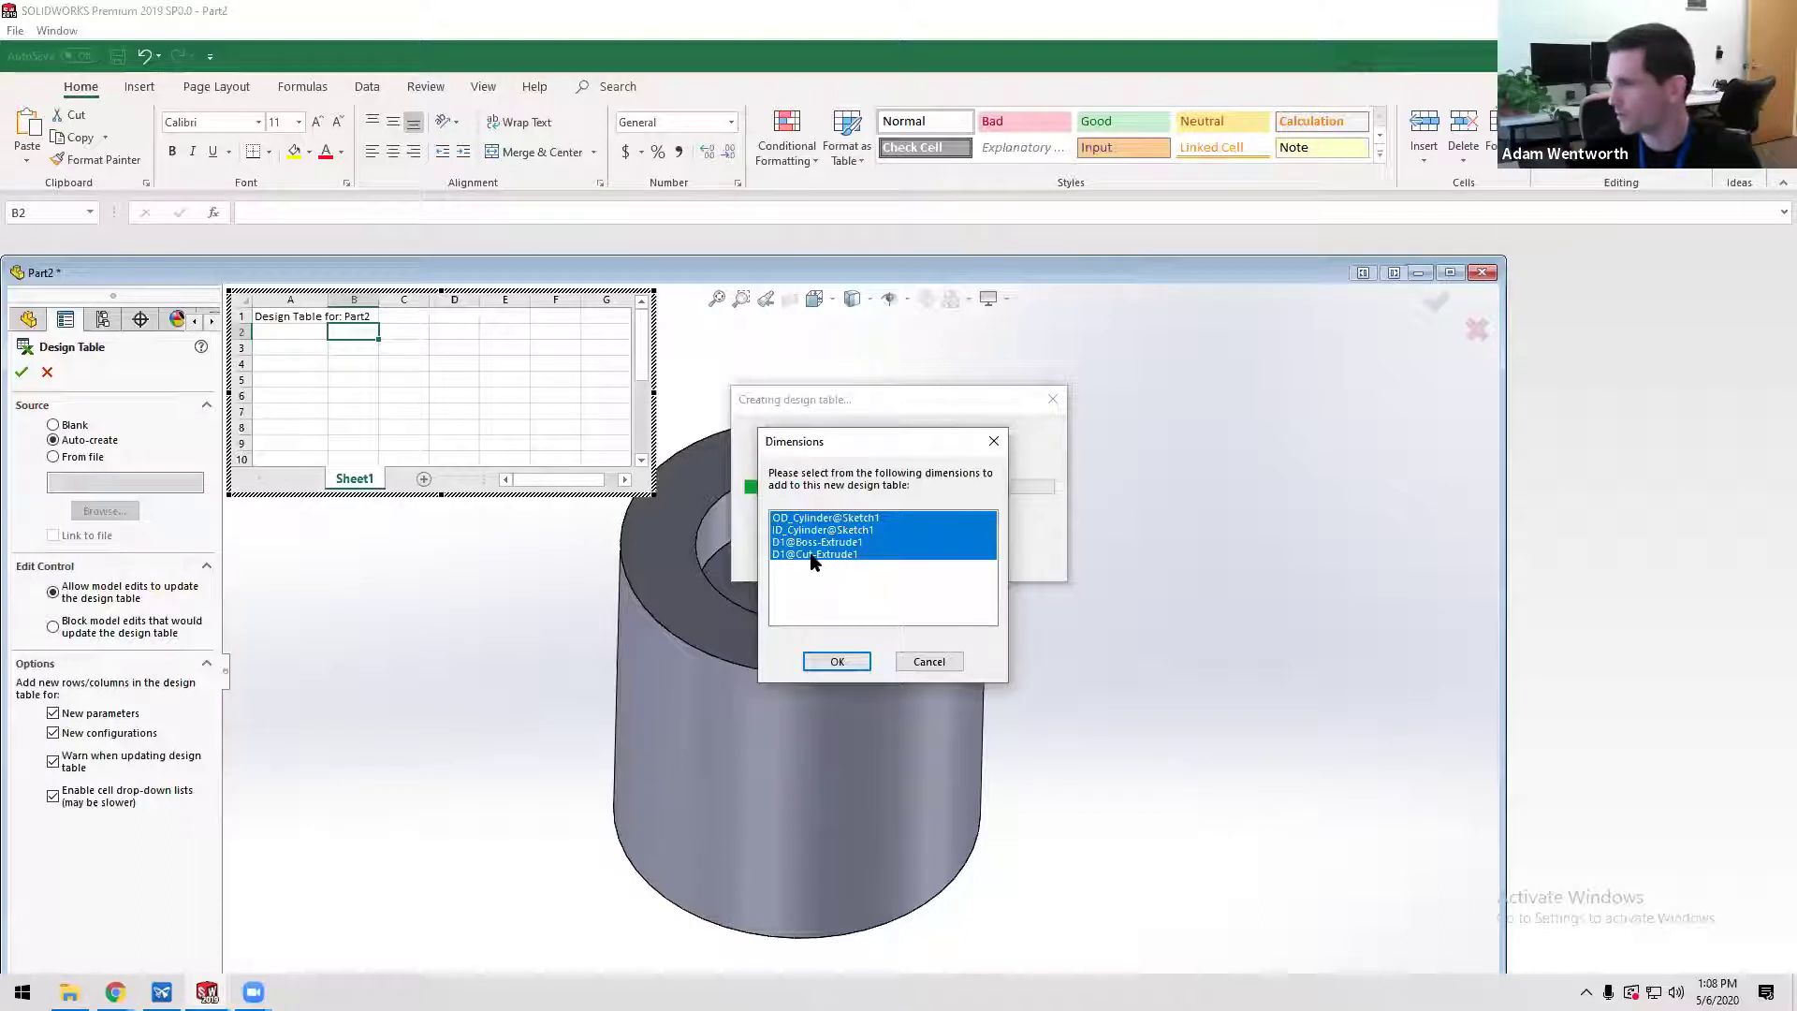
{"action": "left_click", "coordinate": [837, 660]}
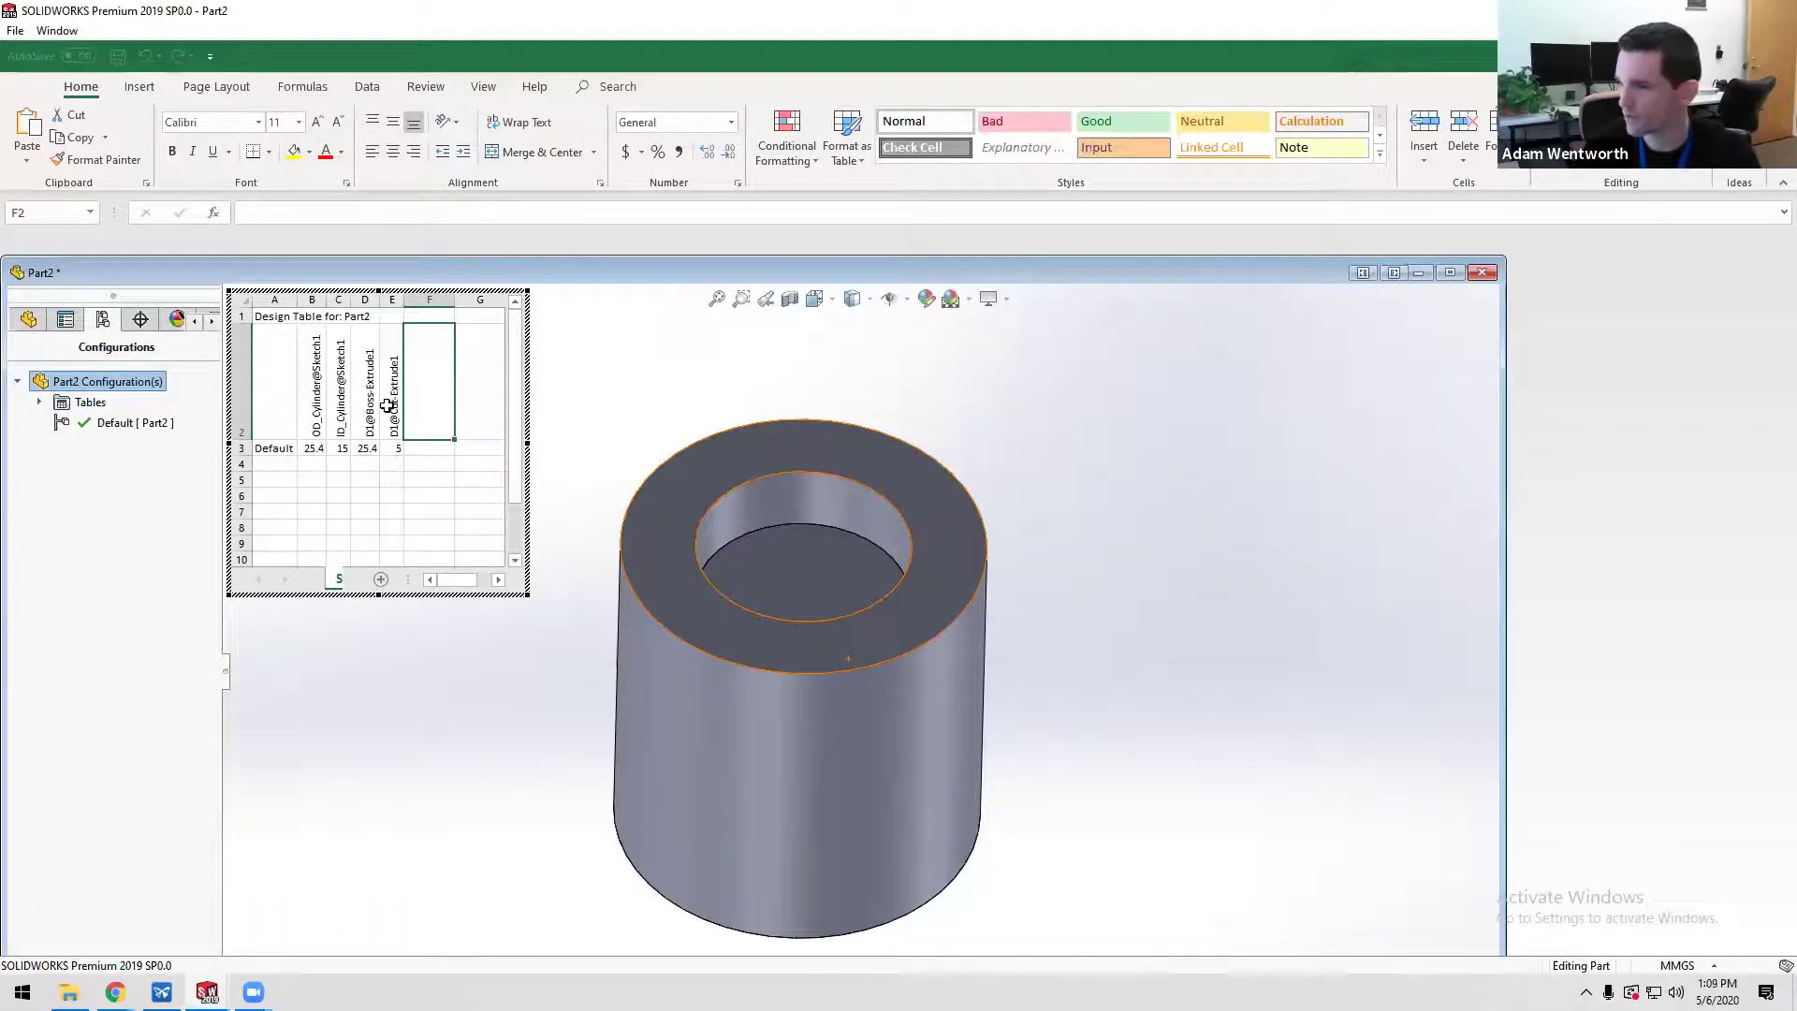
- Enter five configuration names, v1 through v5, in cells A4 to A8 below the Default row of the design table
{"action": "left_click", "coordinate": [283, 465]}
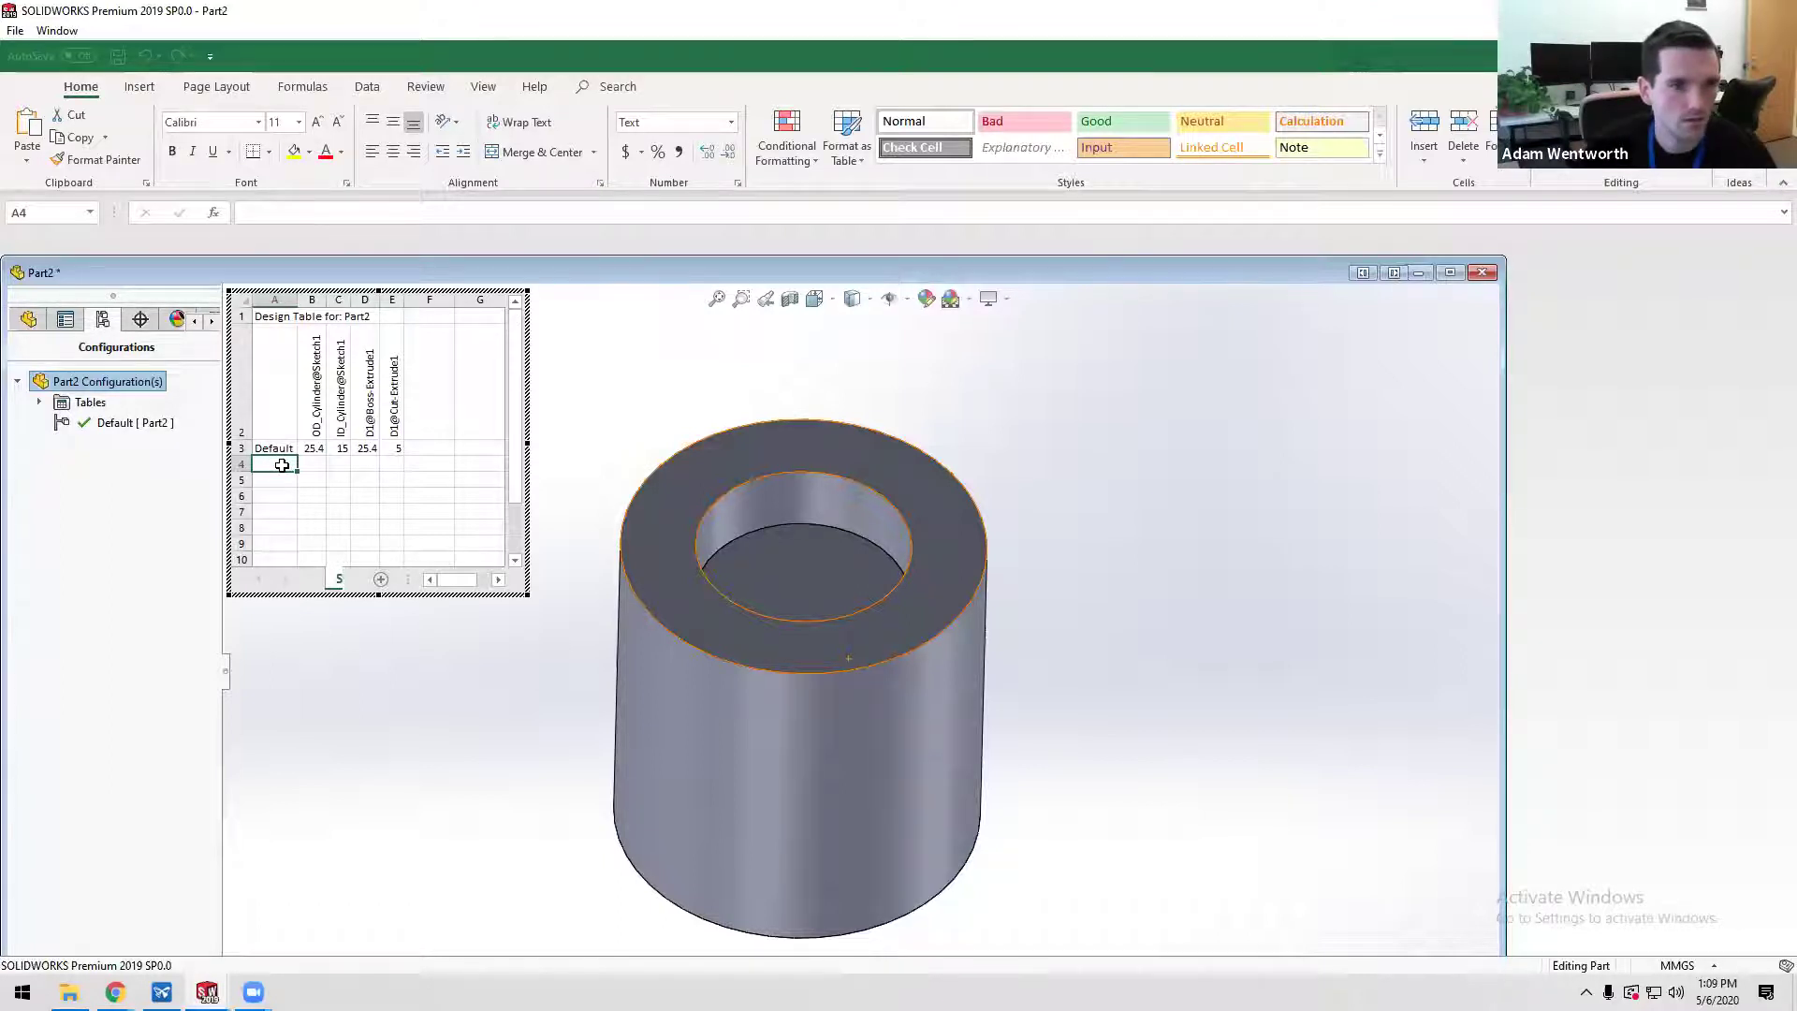
{"action": "type", "text": "v1"}
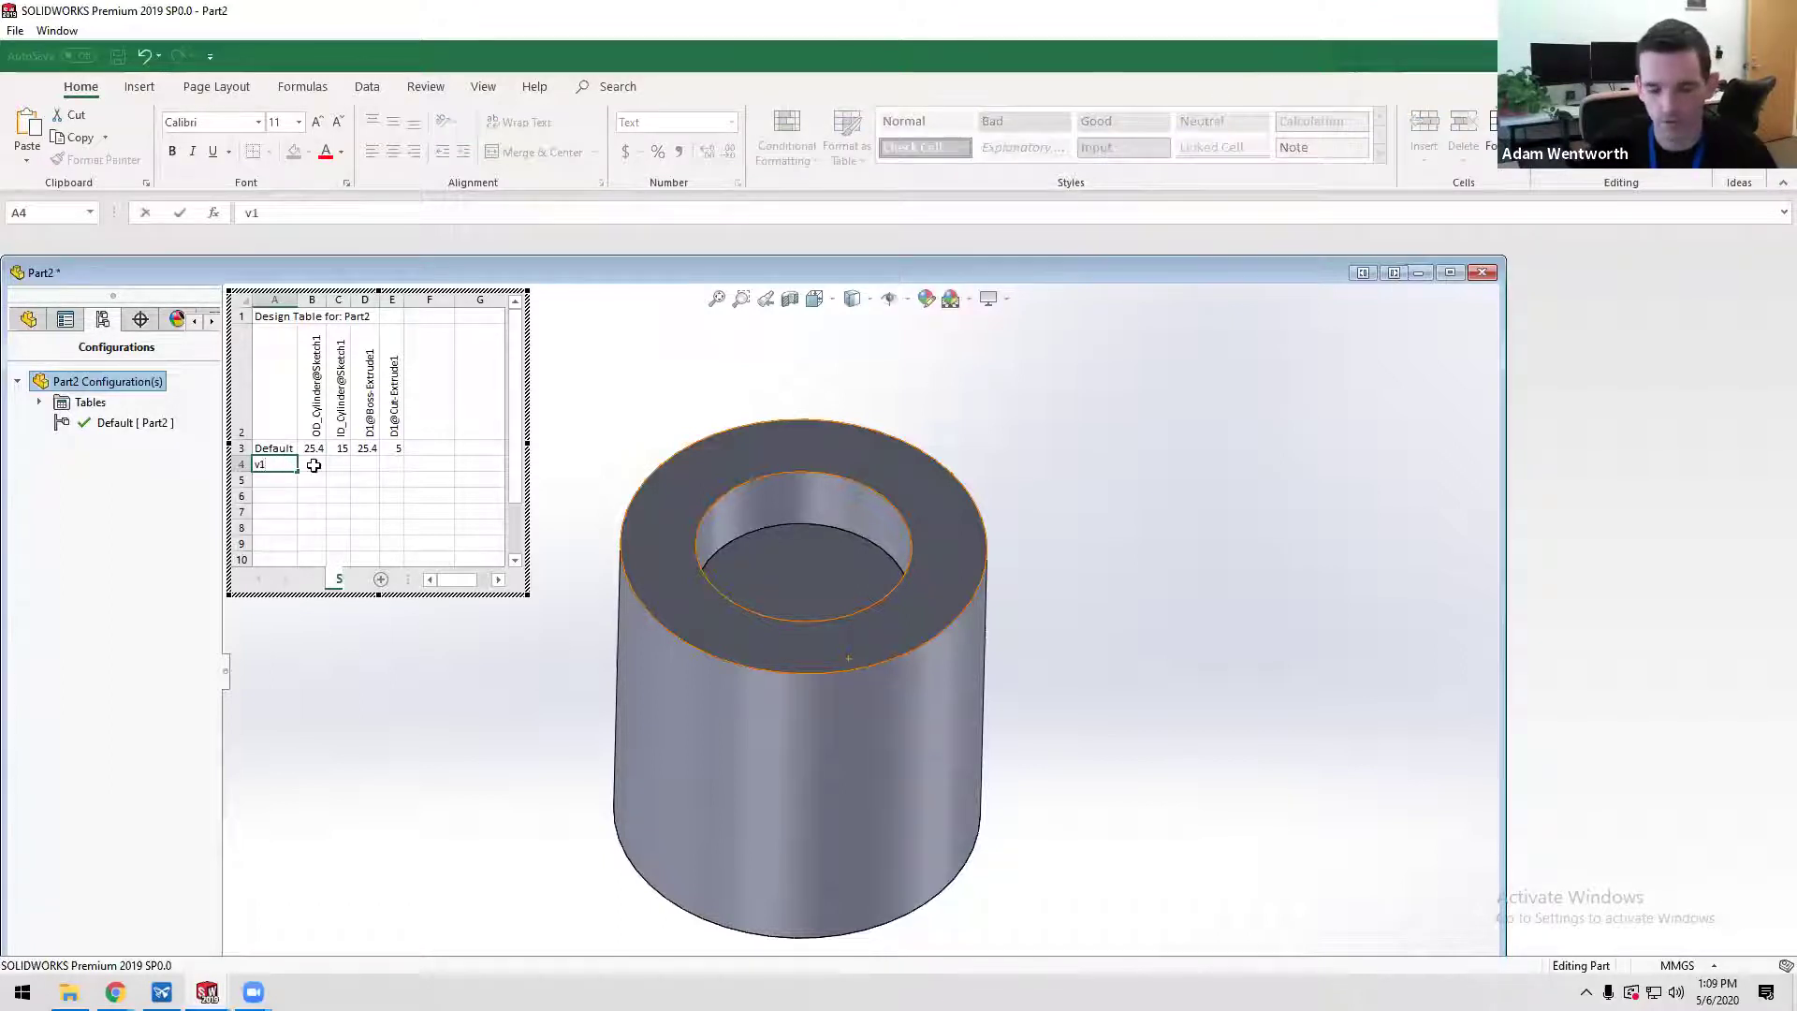
{"action": "key", "text": "Return"}
{"action": "type", "text": "v1"}
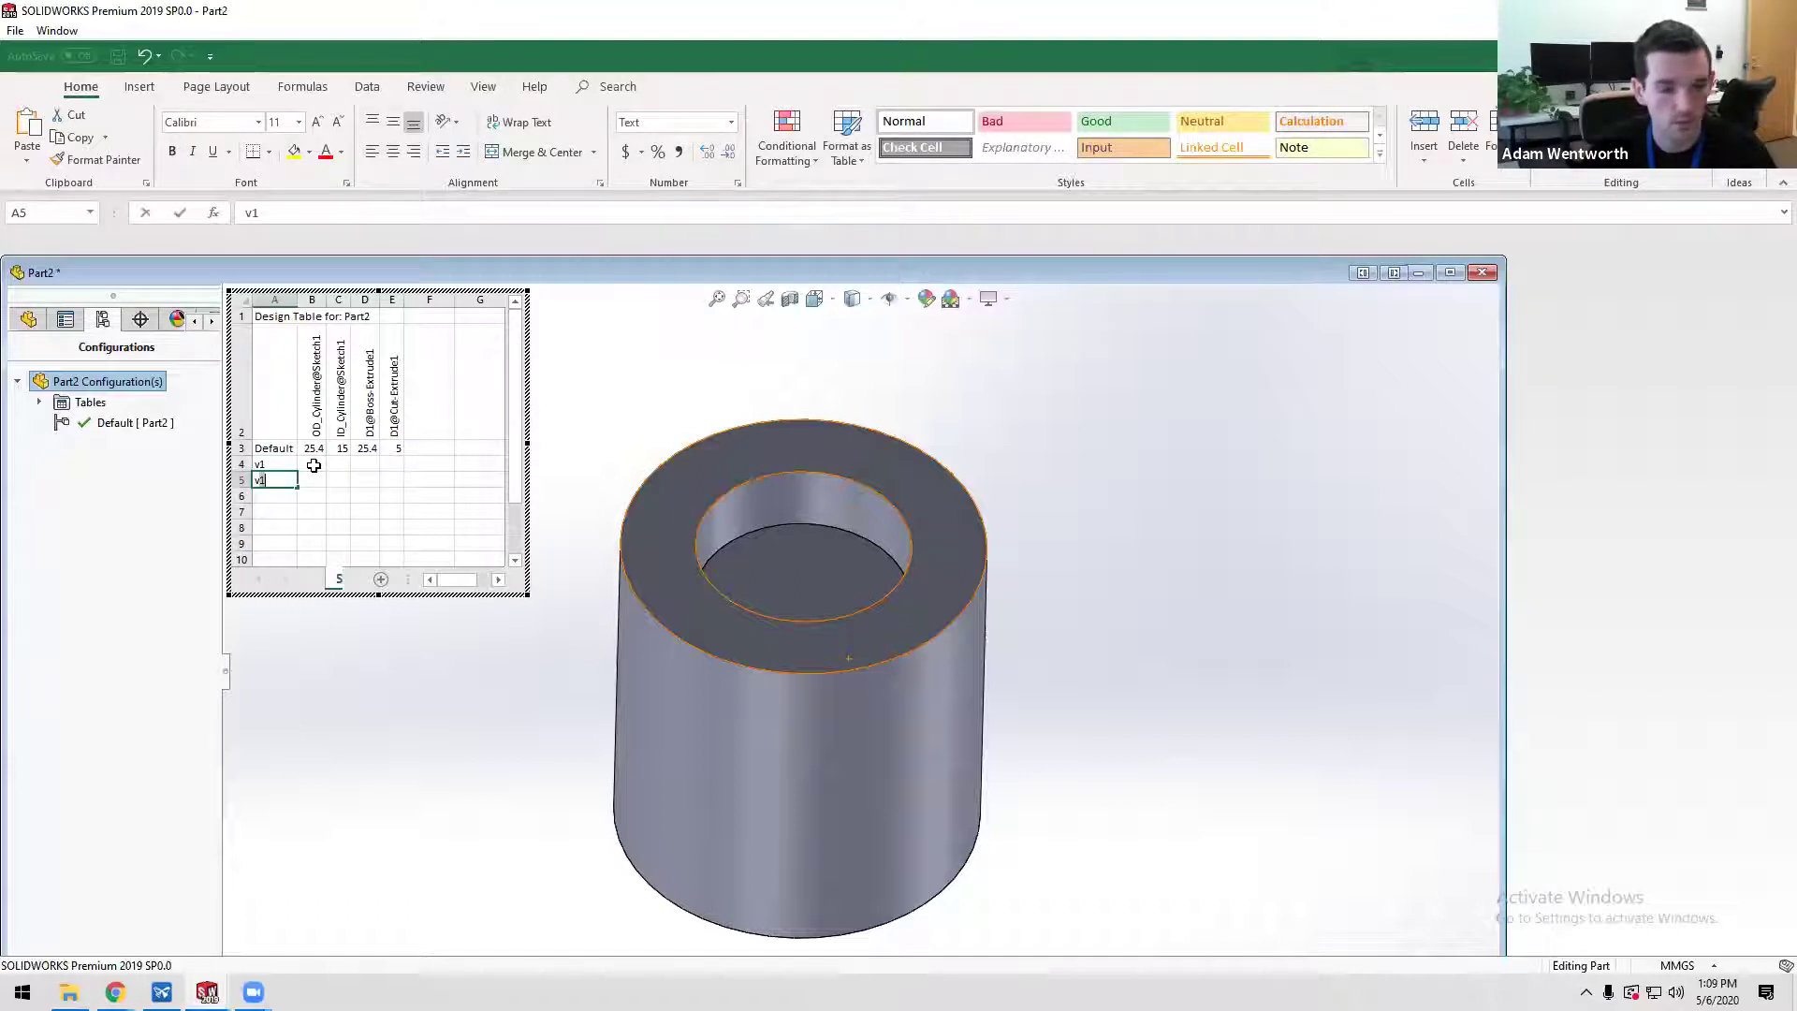
{"action": "type", "text": "2"}
{"action": "key", "text": "Return"}
{"action": "type", "text": "v3"}
{"action": "key", "text": "Return"}
{"action": "type", "text": "v4"}
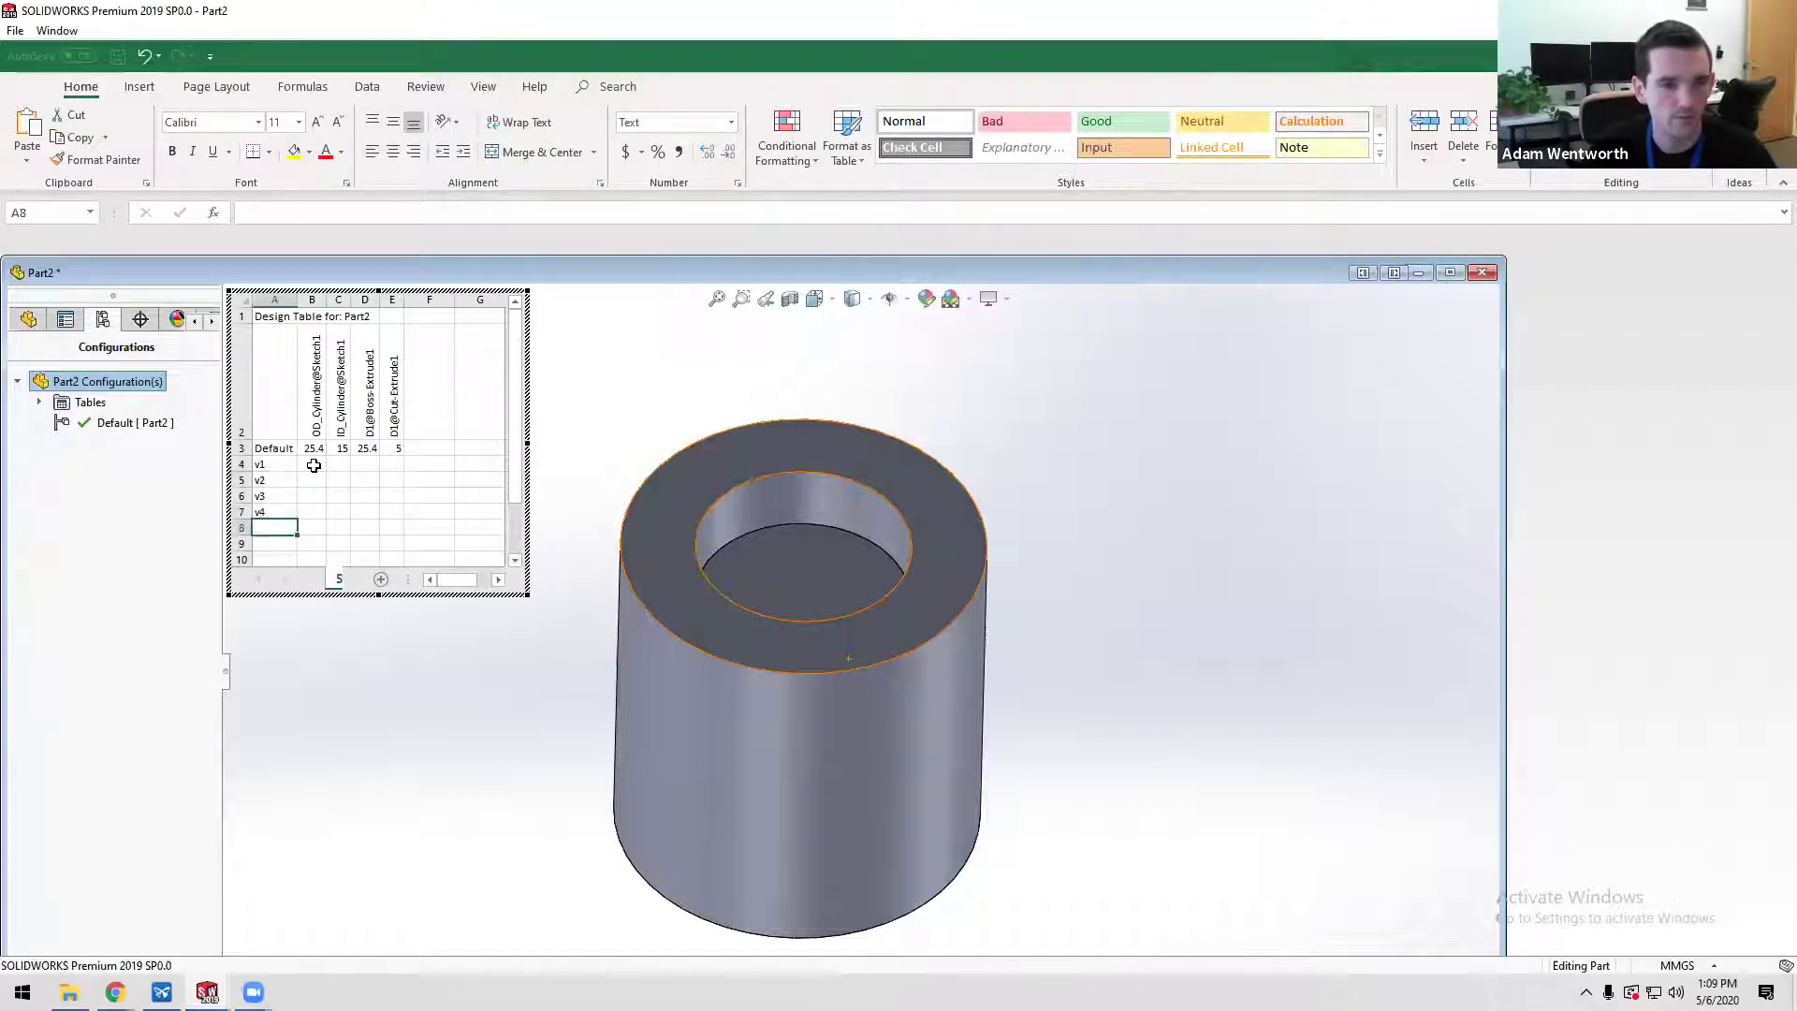
{"action": "key", "text": "Return"}
{"action": "type", "text": "v5"}
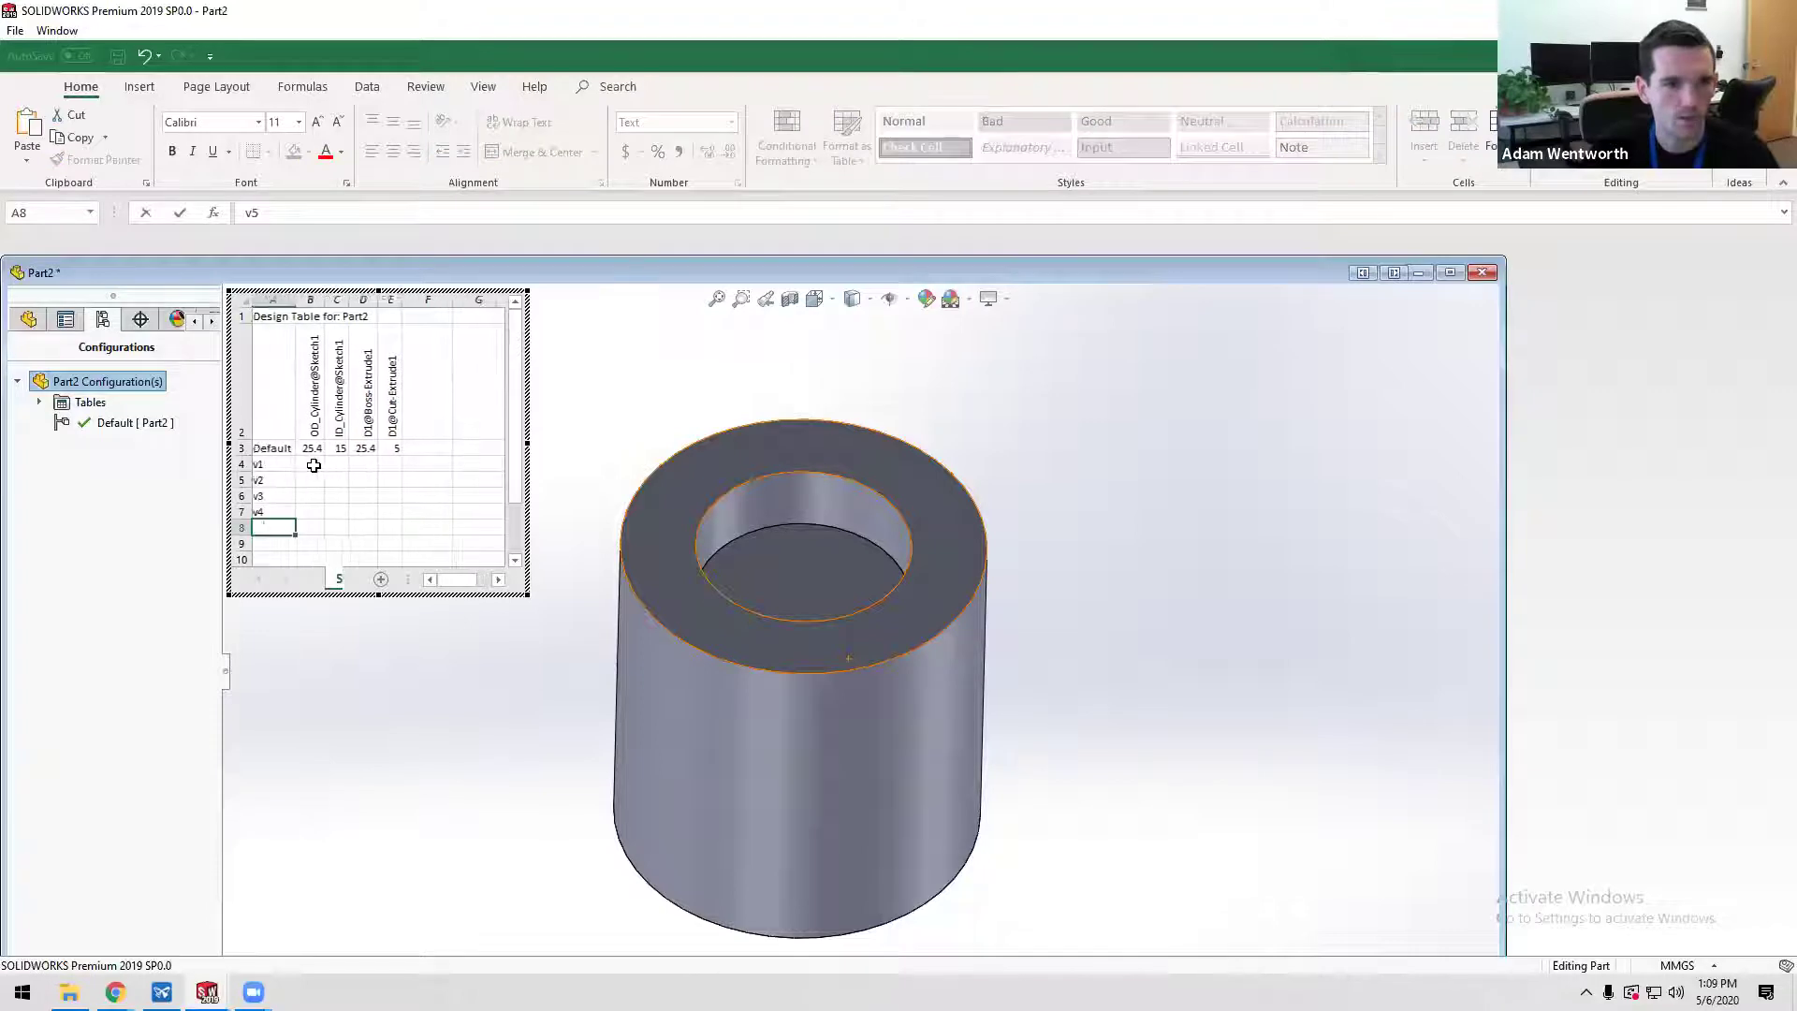
- Set the v1 configuration's OD_Cylinder value in cell B4 with the formula =B3+5
{"action": "left_click", "coordinate": [314, 465]}
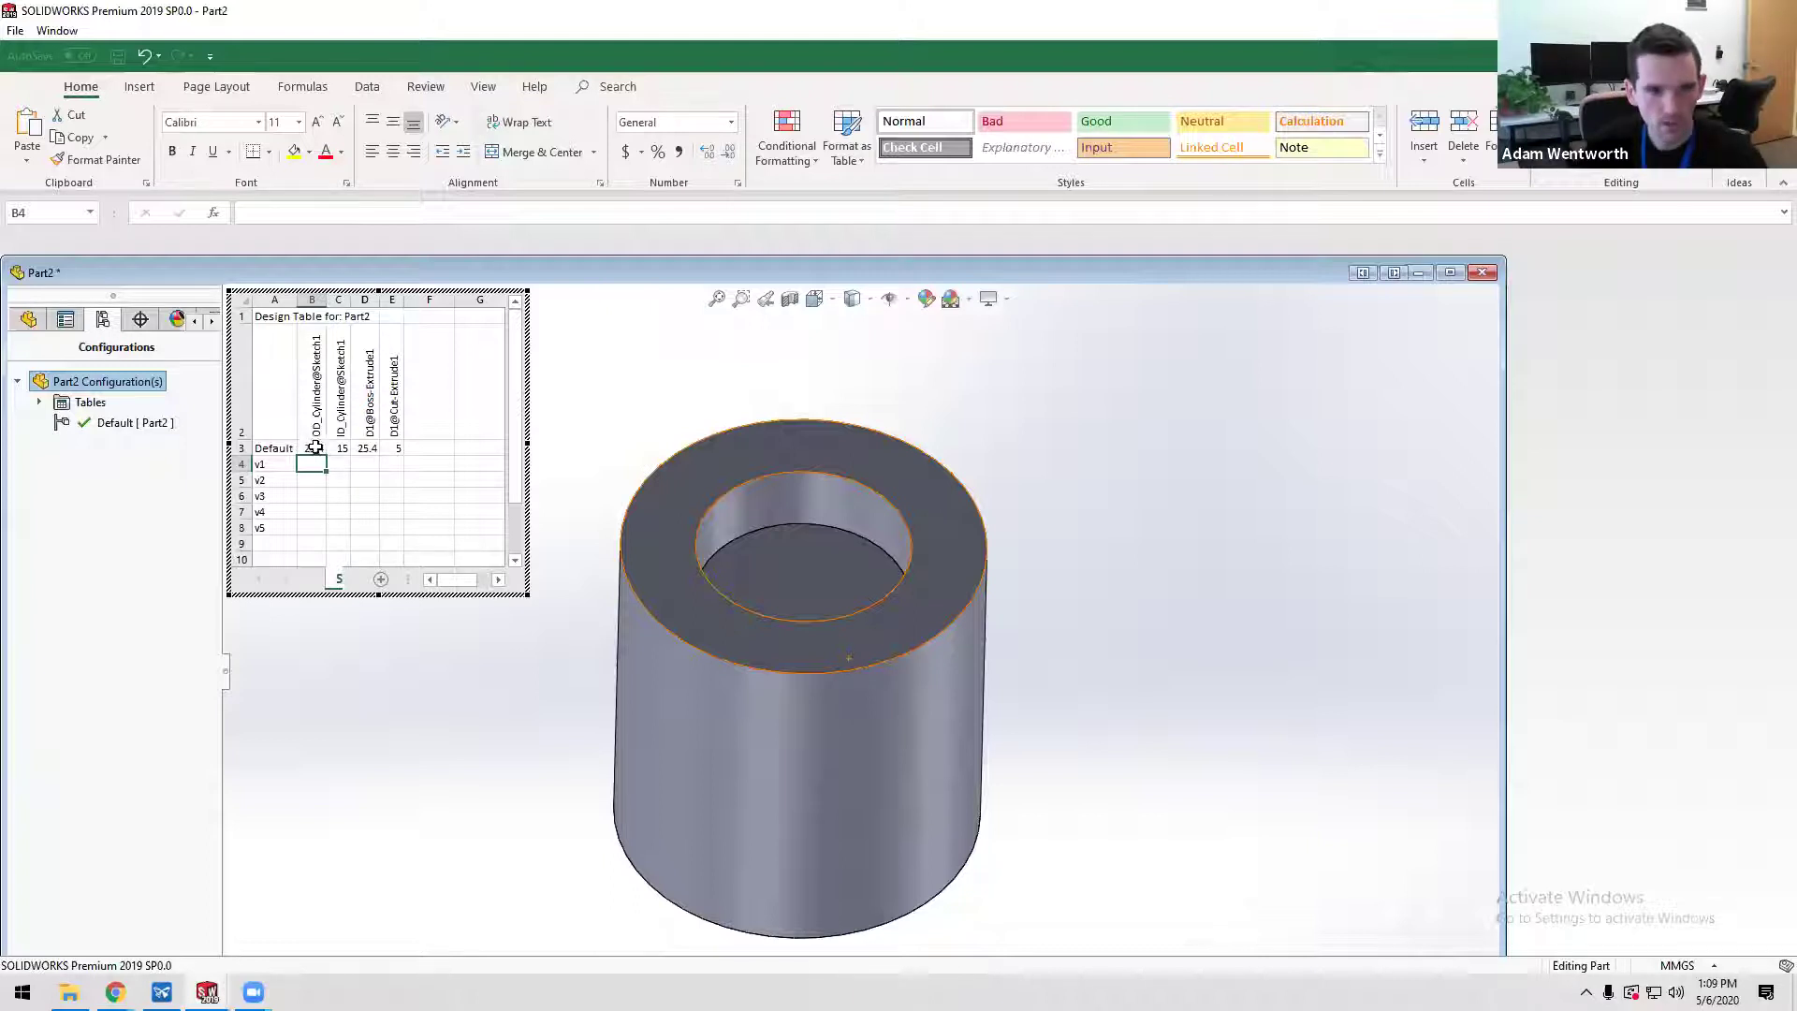
{"action": "type", "text": "="}
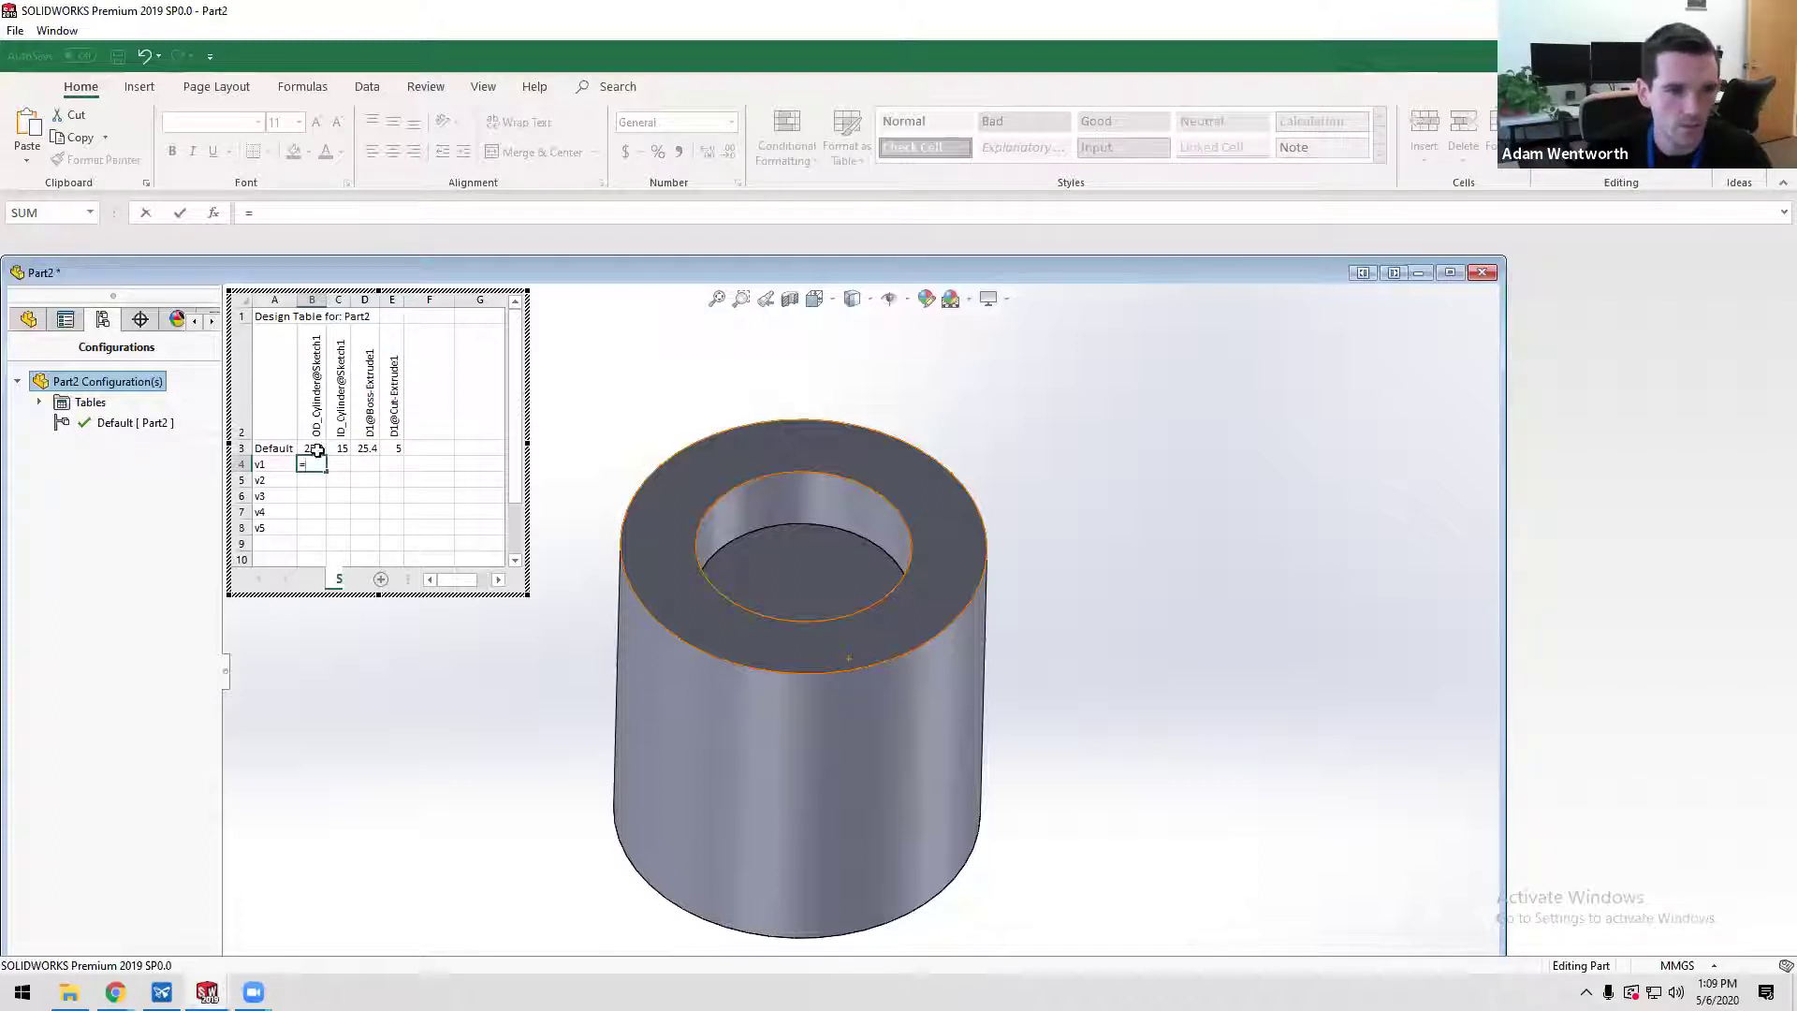
{"action": "left_click", "coordinate": [319, 449]}
{"action": "type", "text": "+5"}
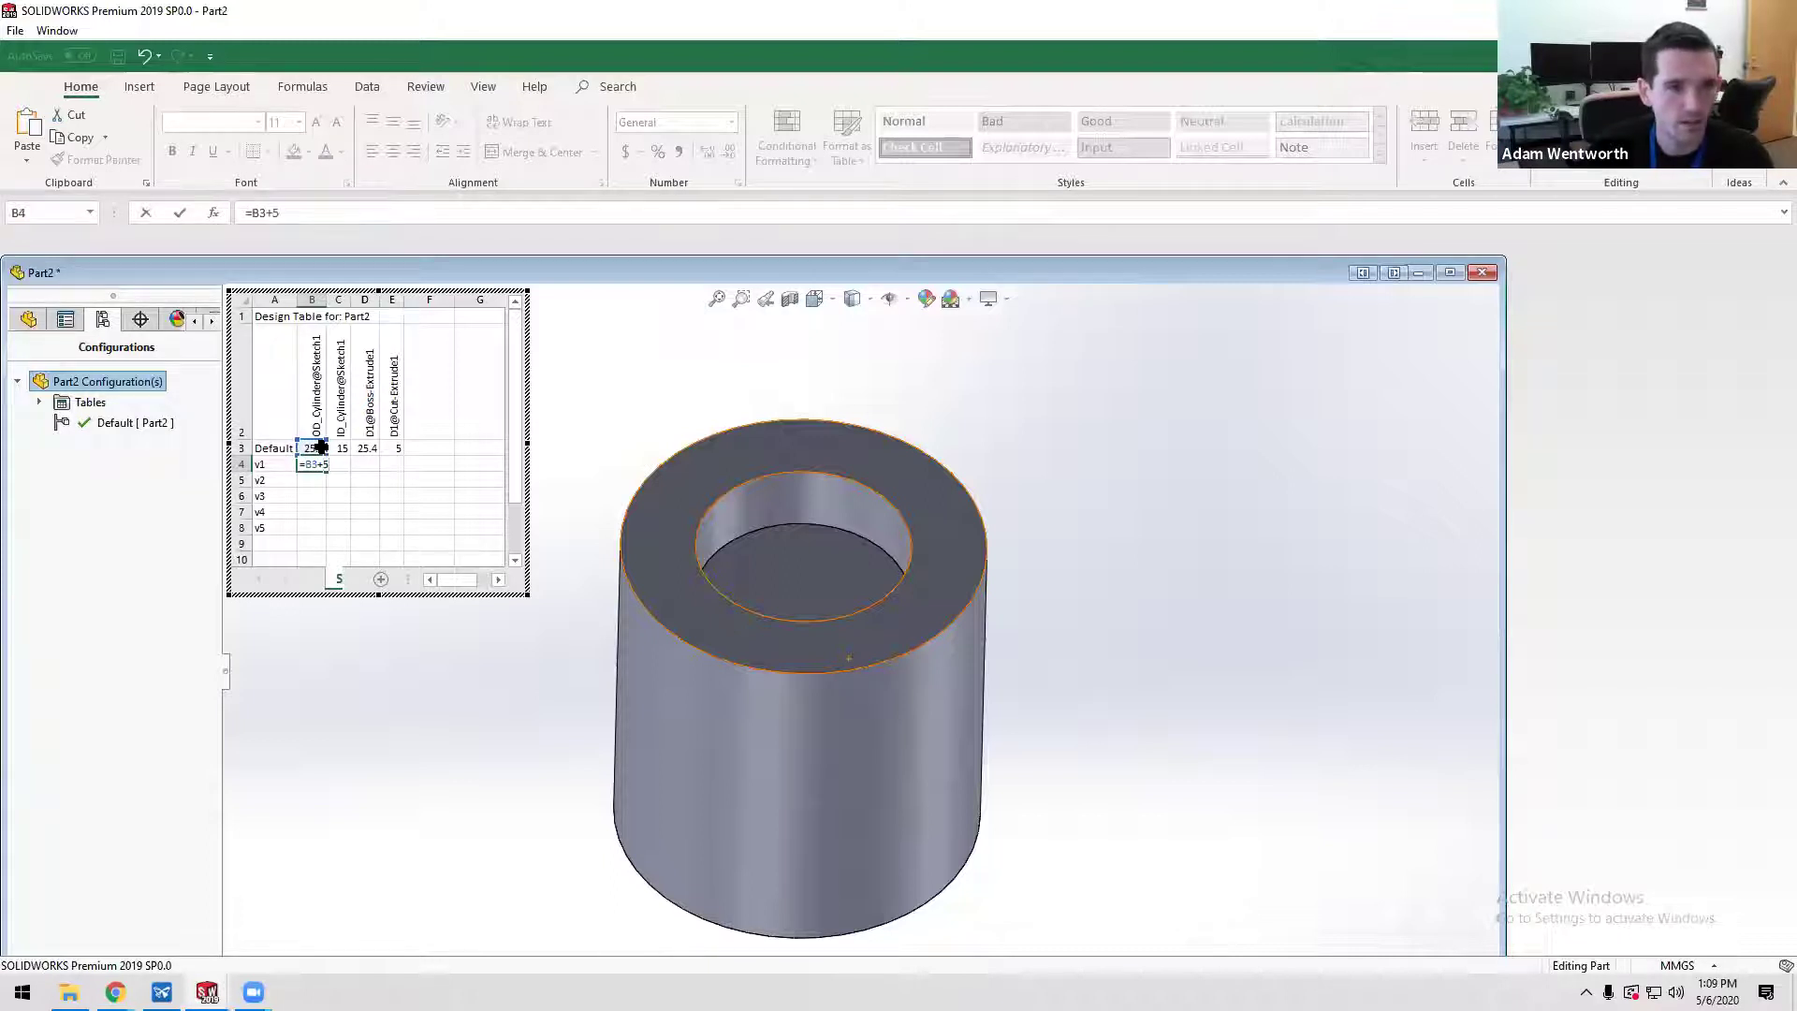
{"action": "key", "text": "Return"}
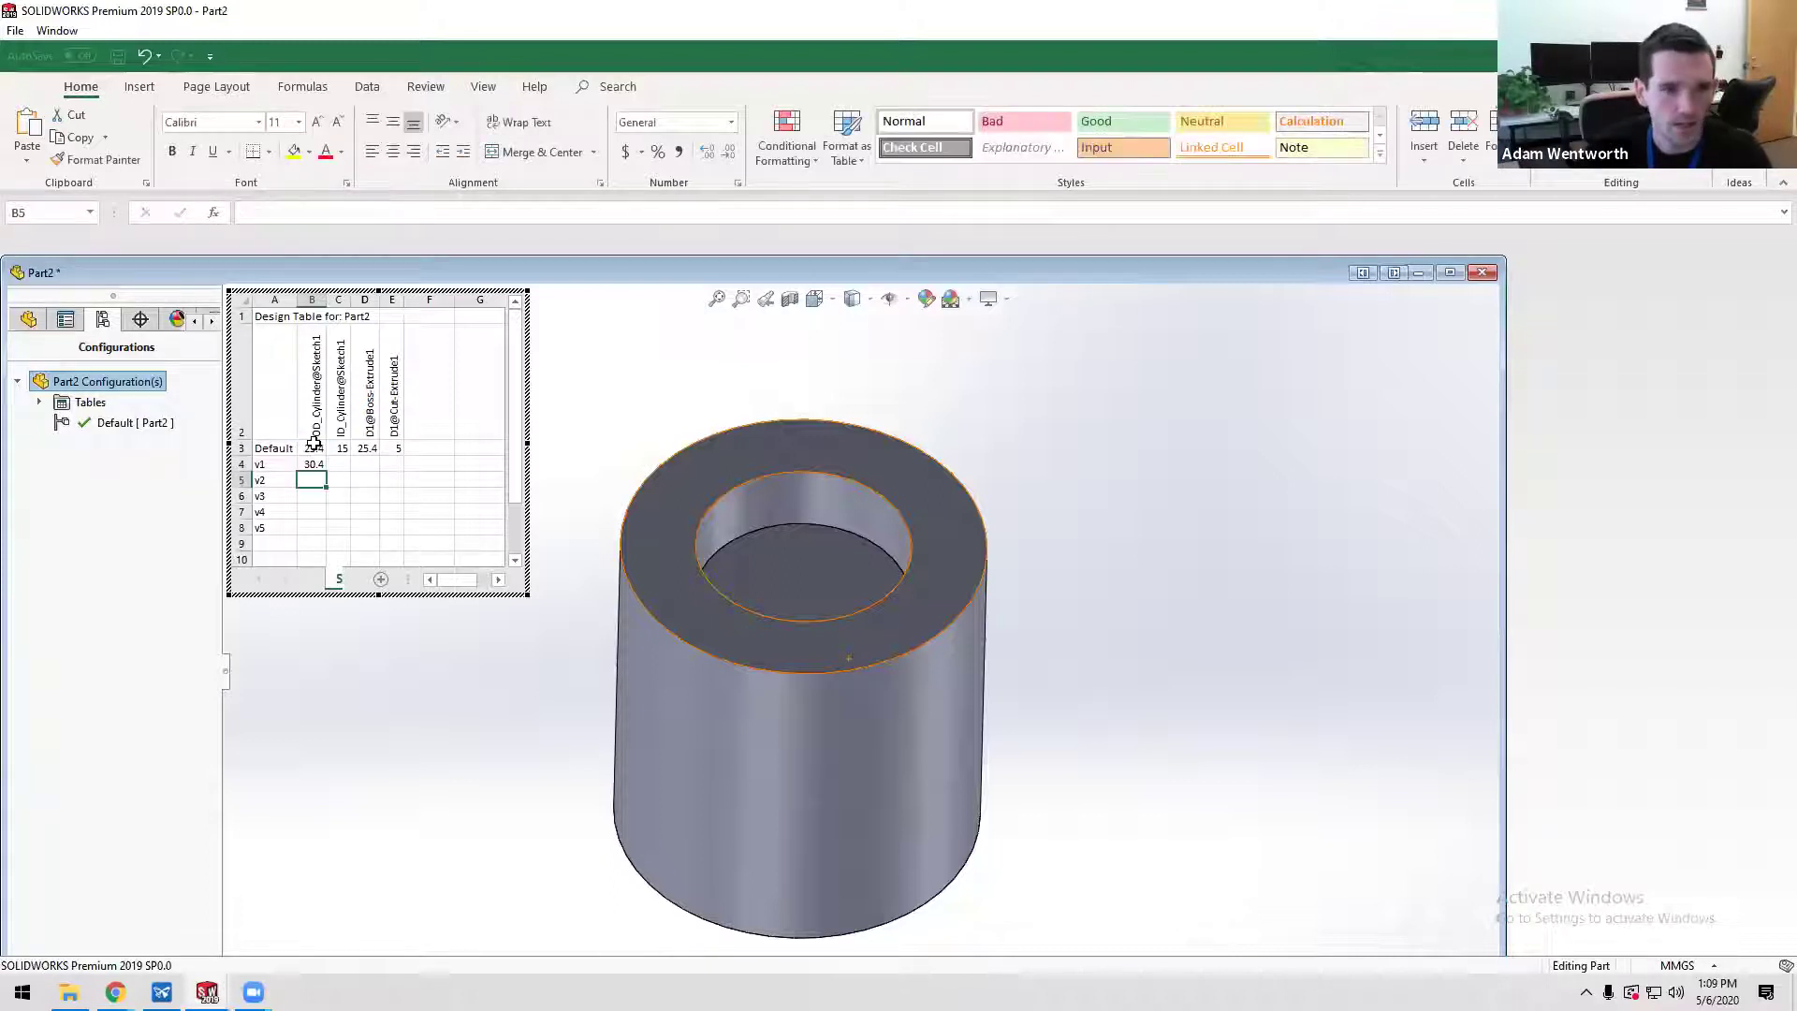
- Copy the v1 OD_Cylinder formula from cell B4 down through the v5 row in cell B8
{"action": "left_click", "coordinate": [318, 464]}
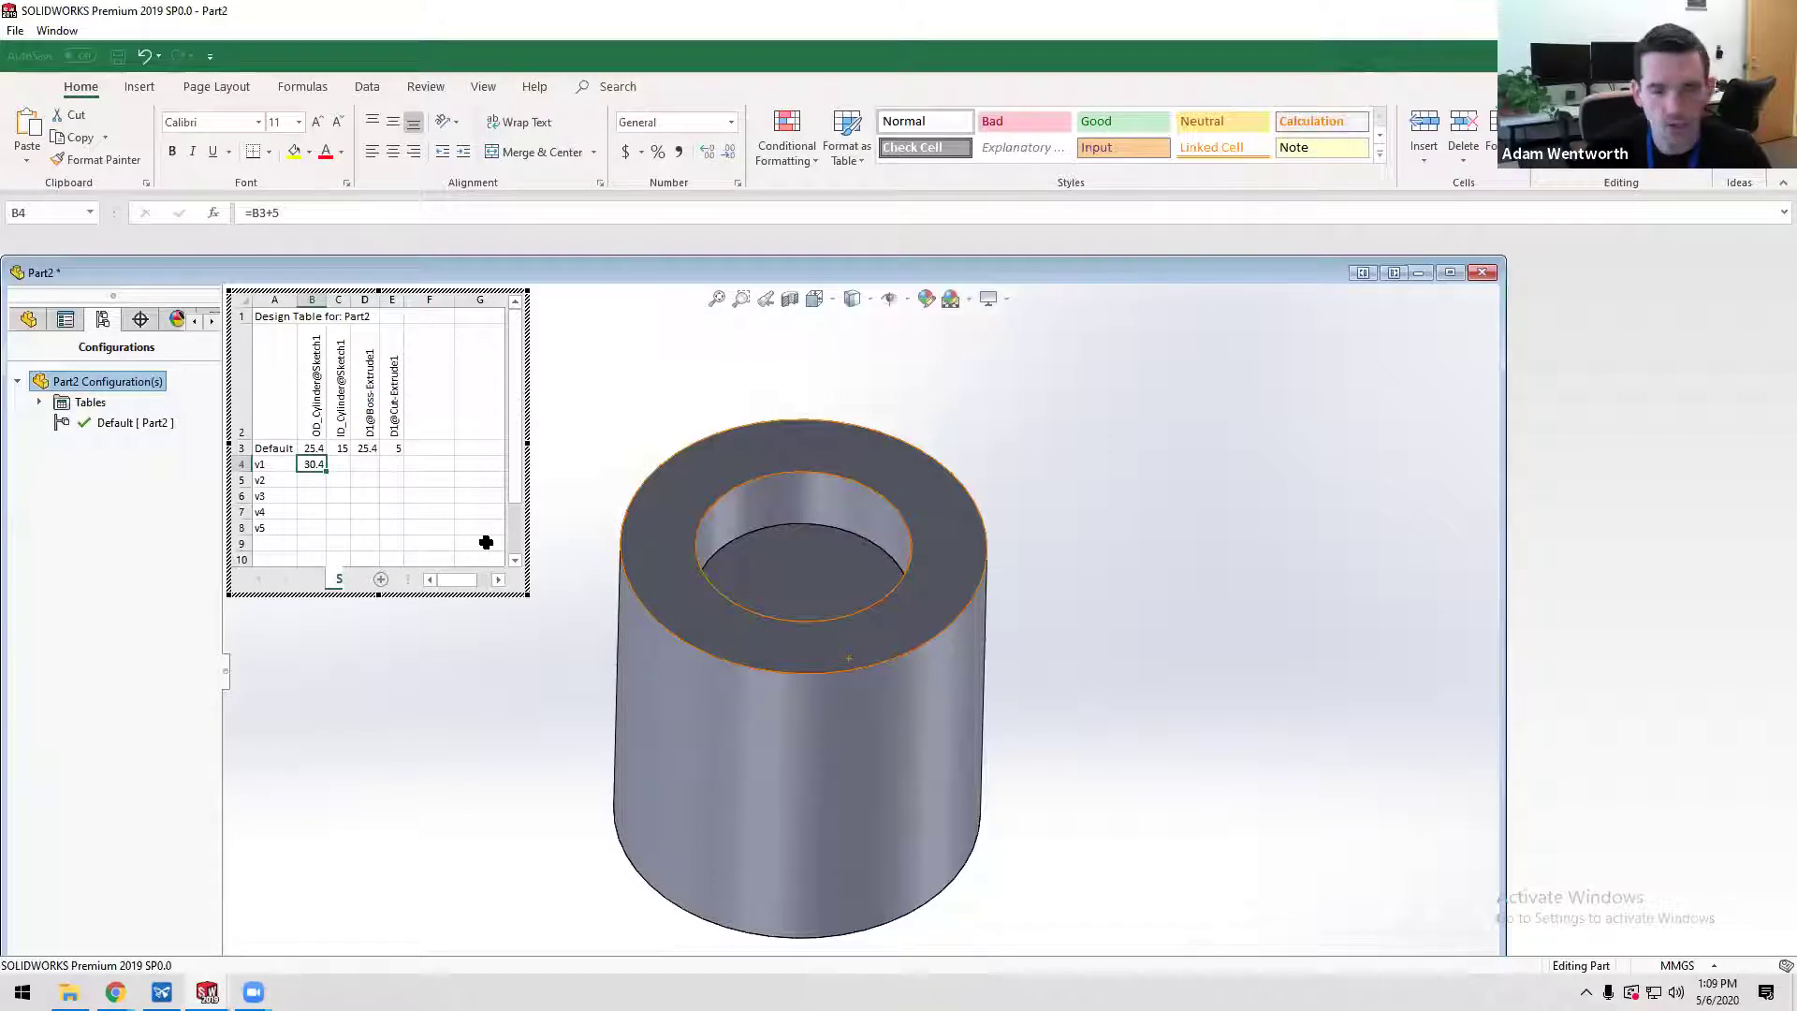
{"action": "left_click_drag", "start_coordinate": [485, 542], "coordinate": [473, 533]}
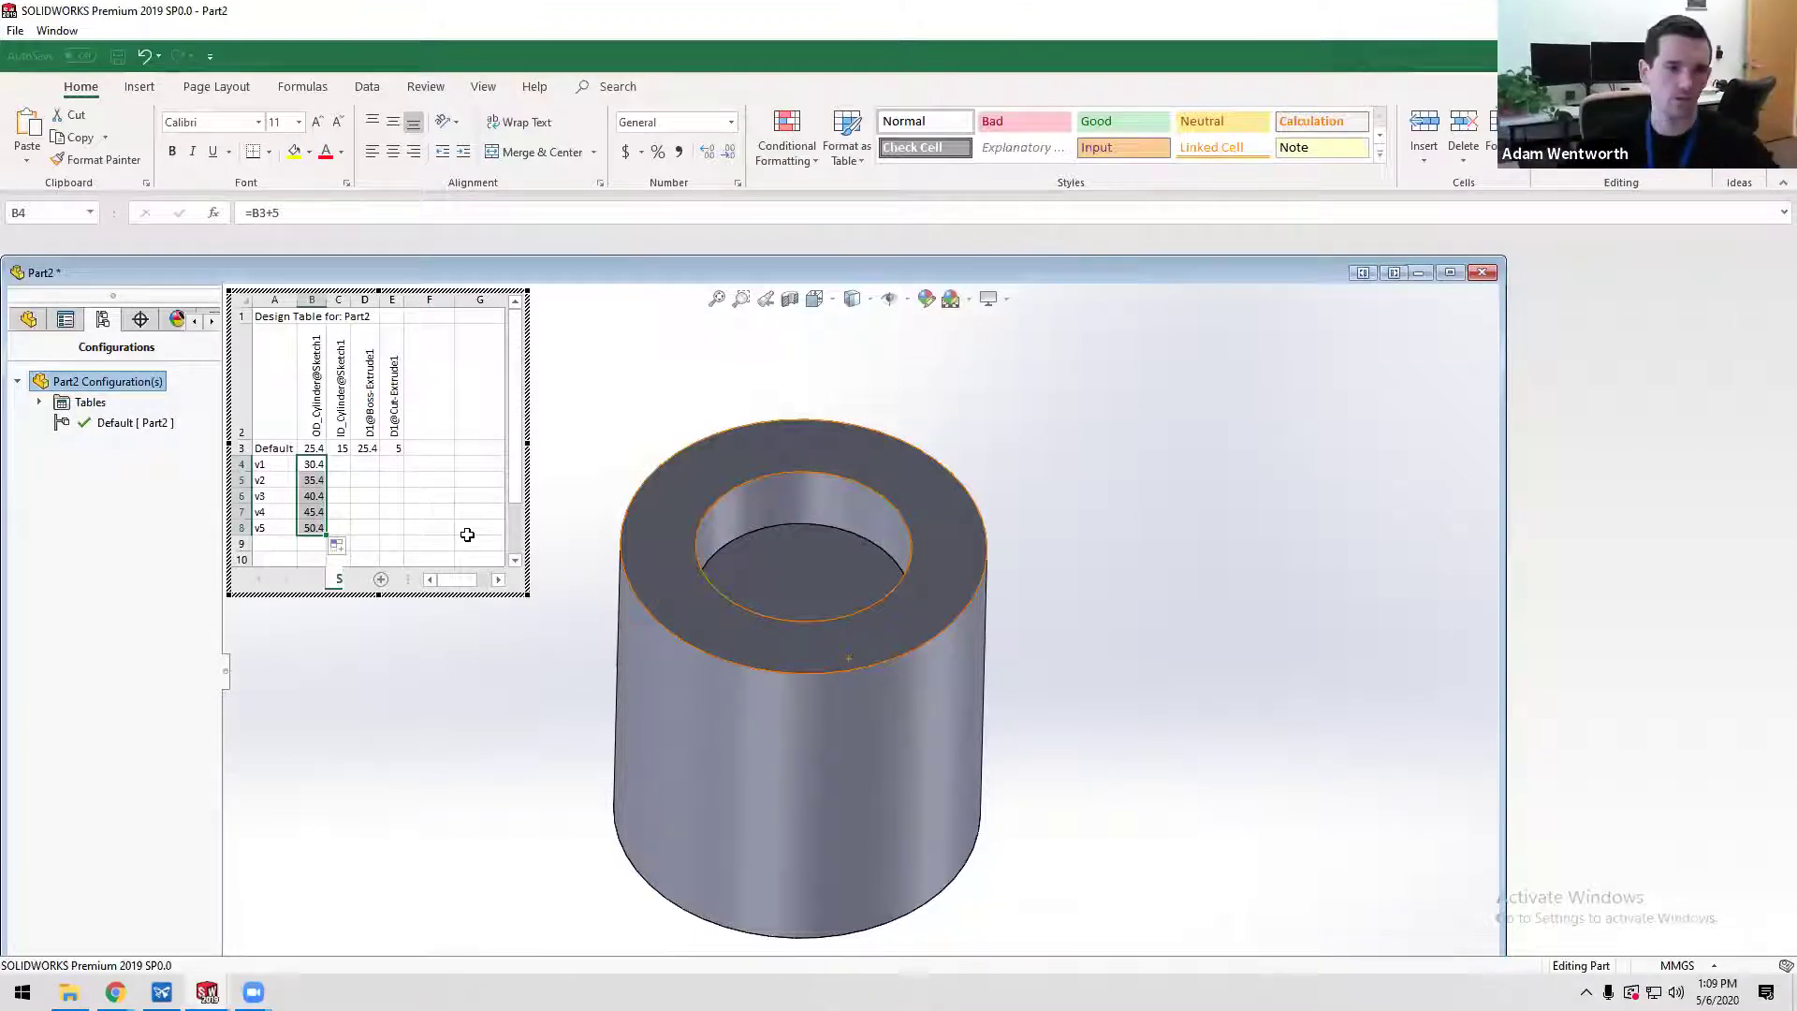
- Set the v1 configuration's ID_Cylinder value in cell C4 with the formula =B4/2
{"action": "left_click", "coordinate": [338, 448]}
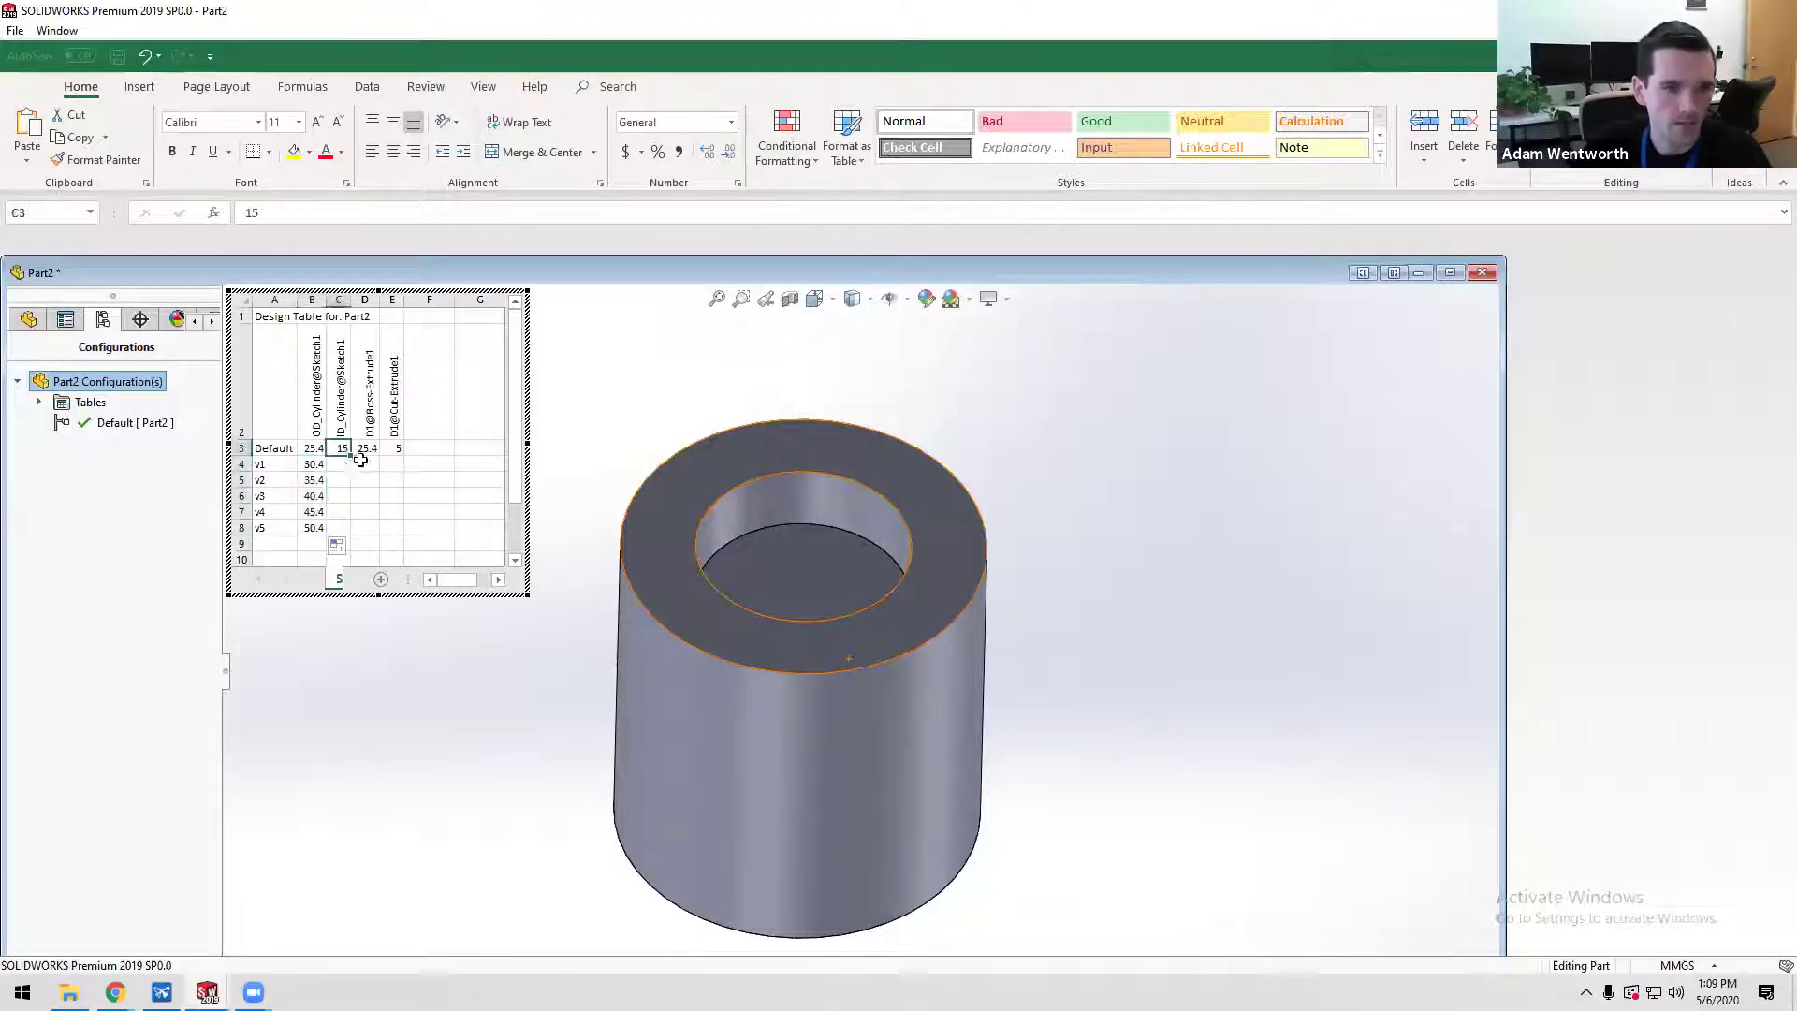
{"action": "type", "text": "15"}
{"action": "key", "text": "Return"}
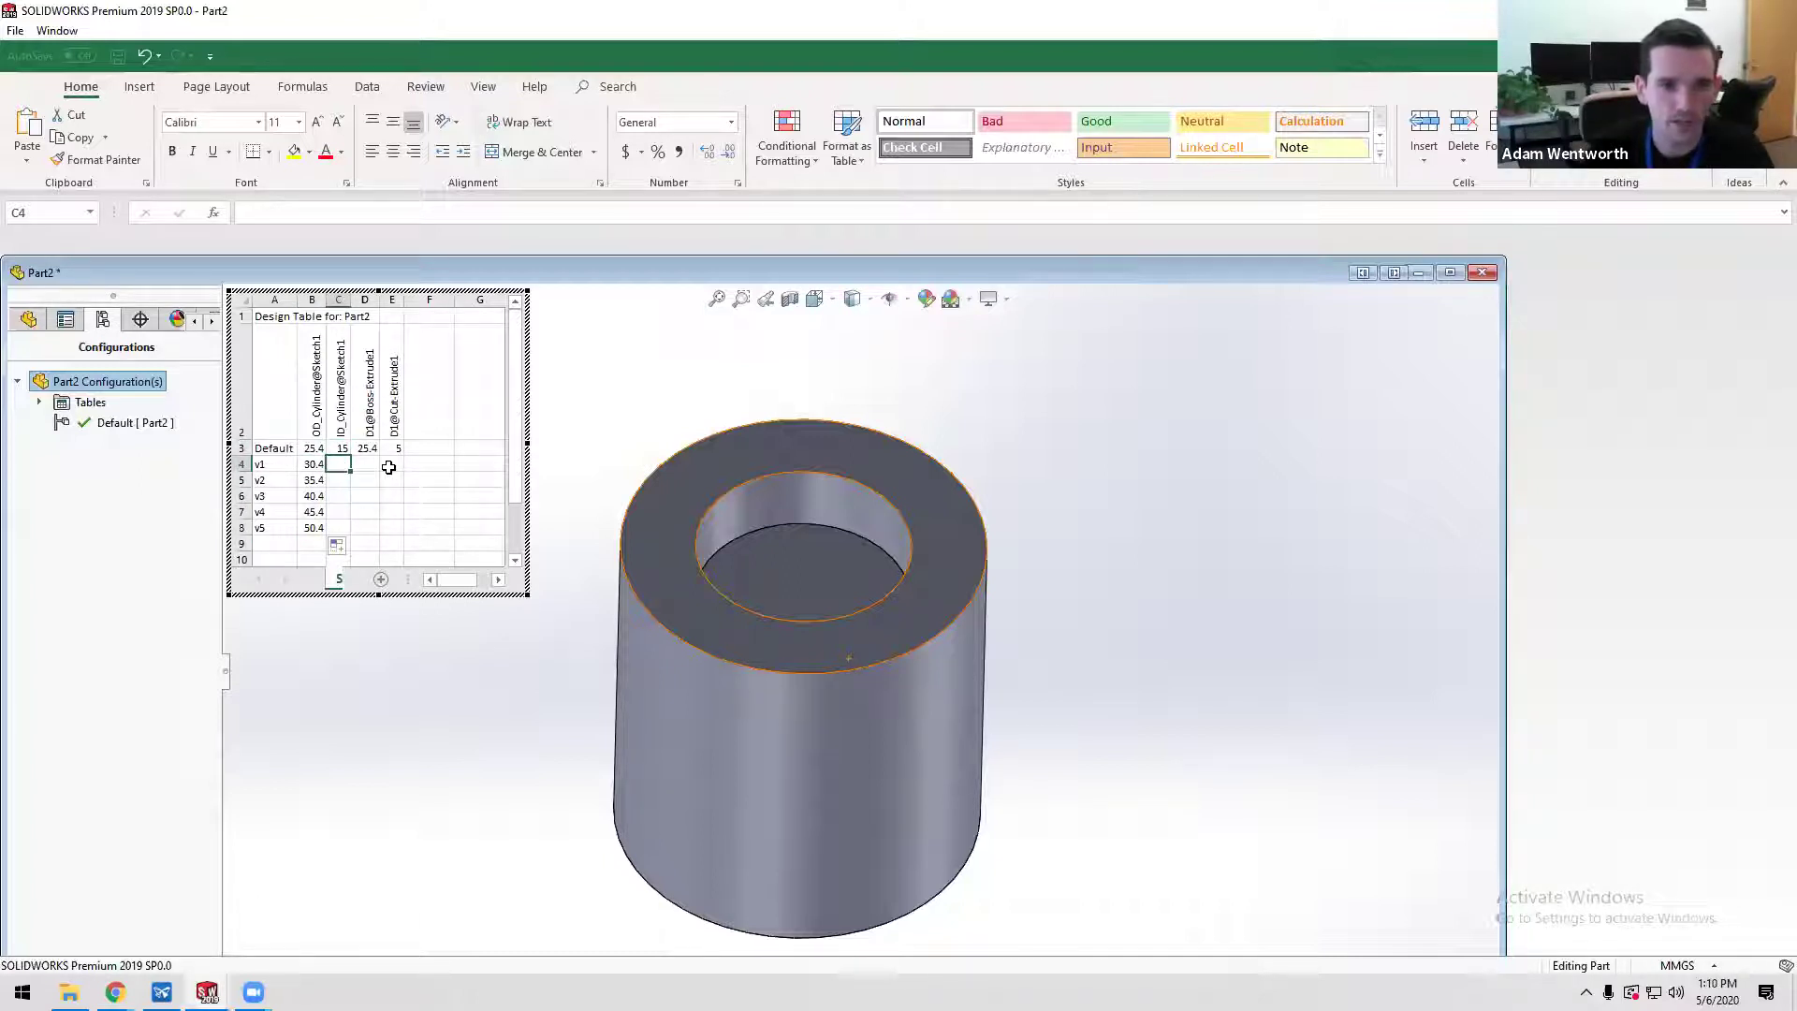
{"action": "type", "text": "="}
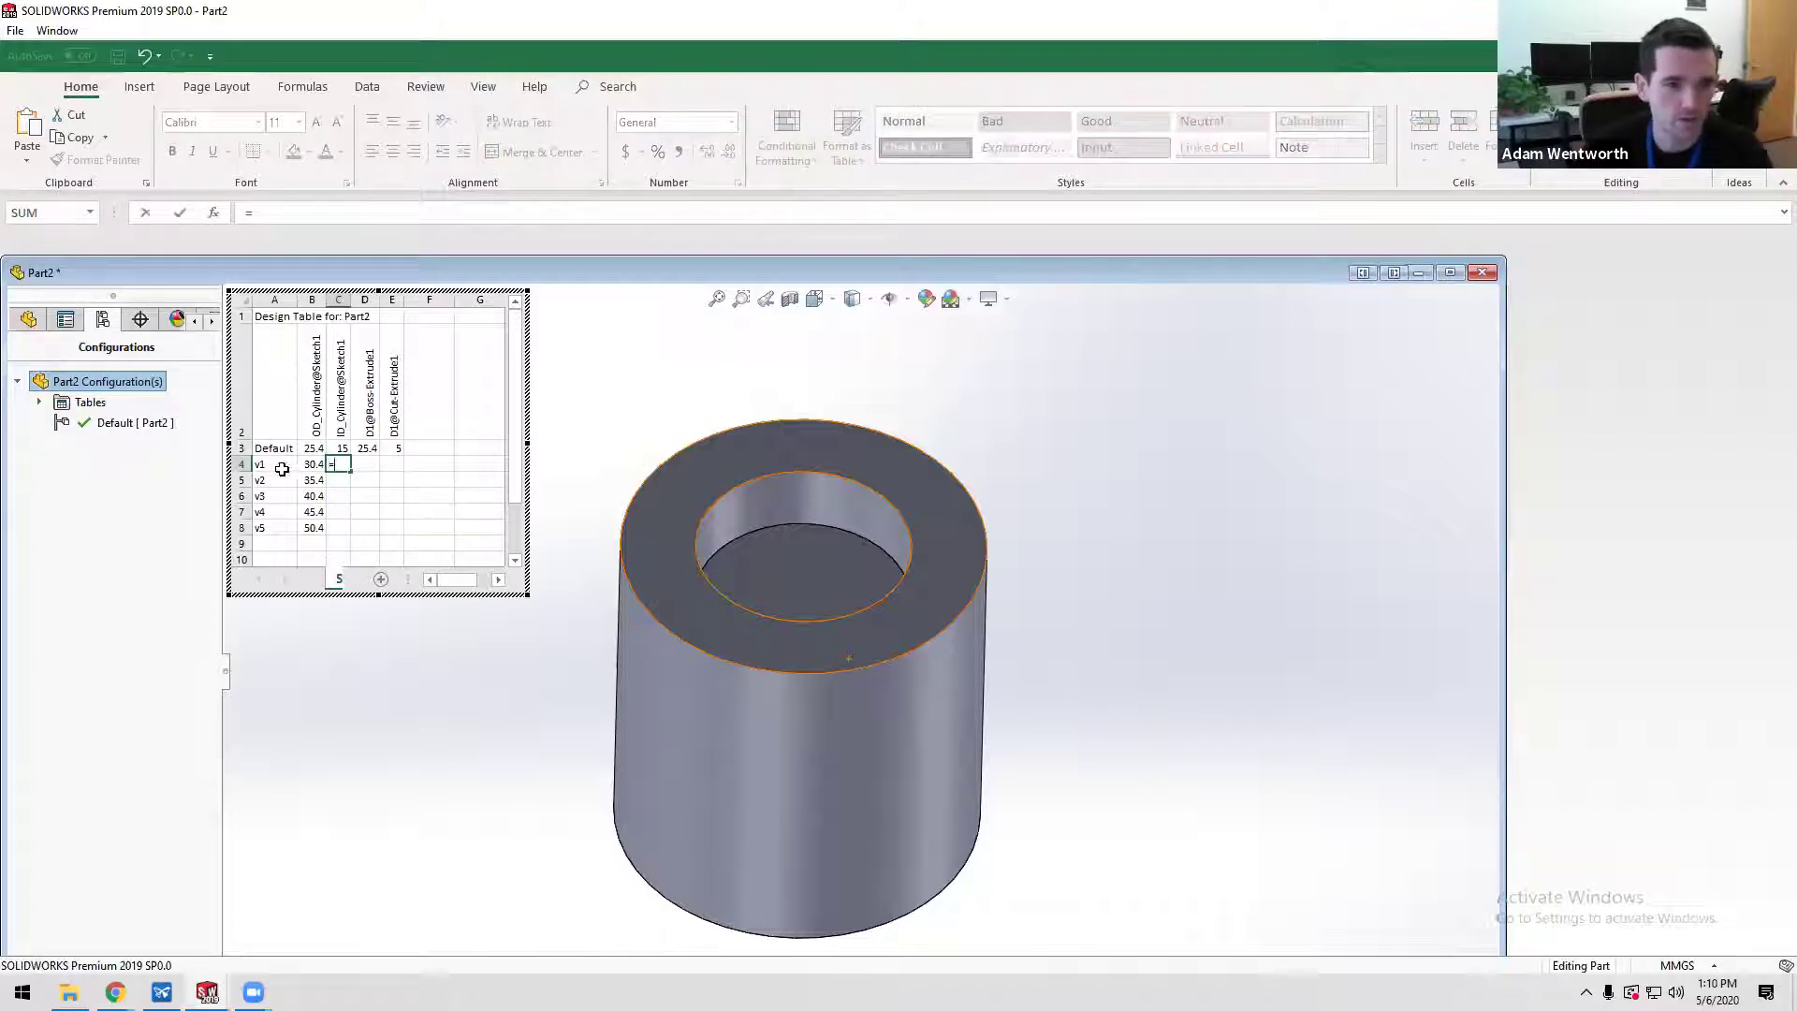
{"action": "left_click", "coordinate": [308, 464]}
{"action": "type", "text": "/2"}
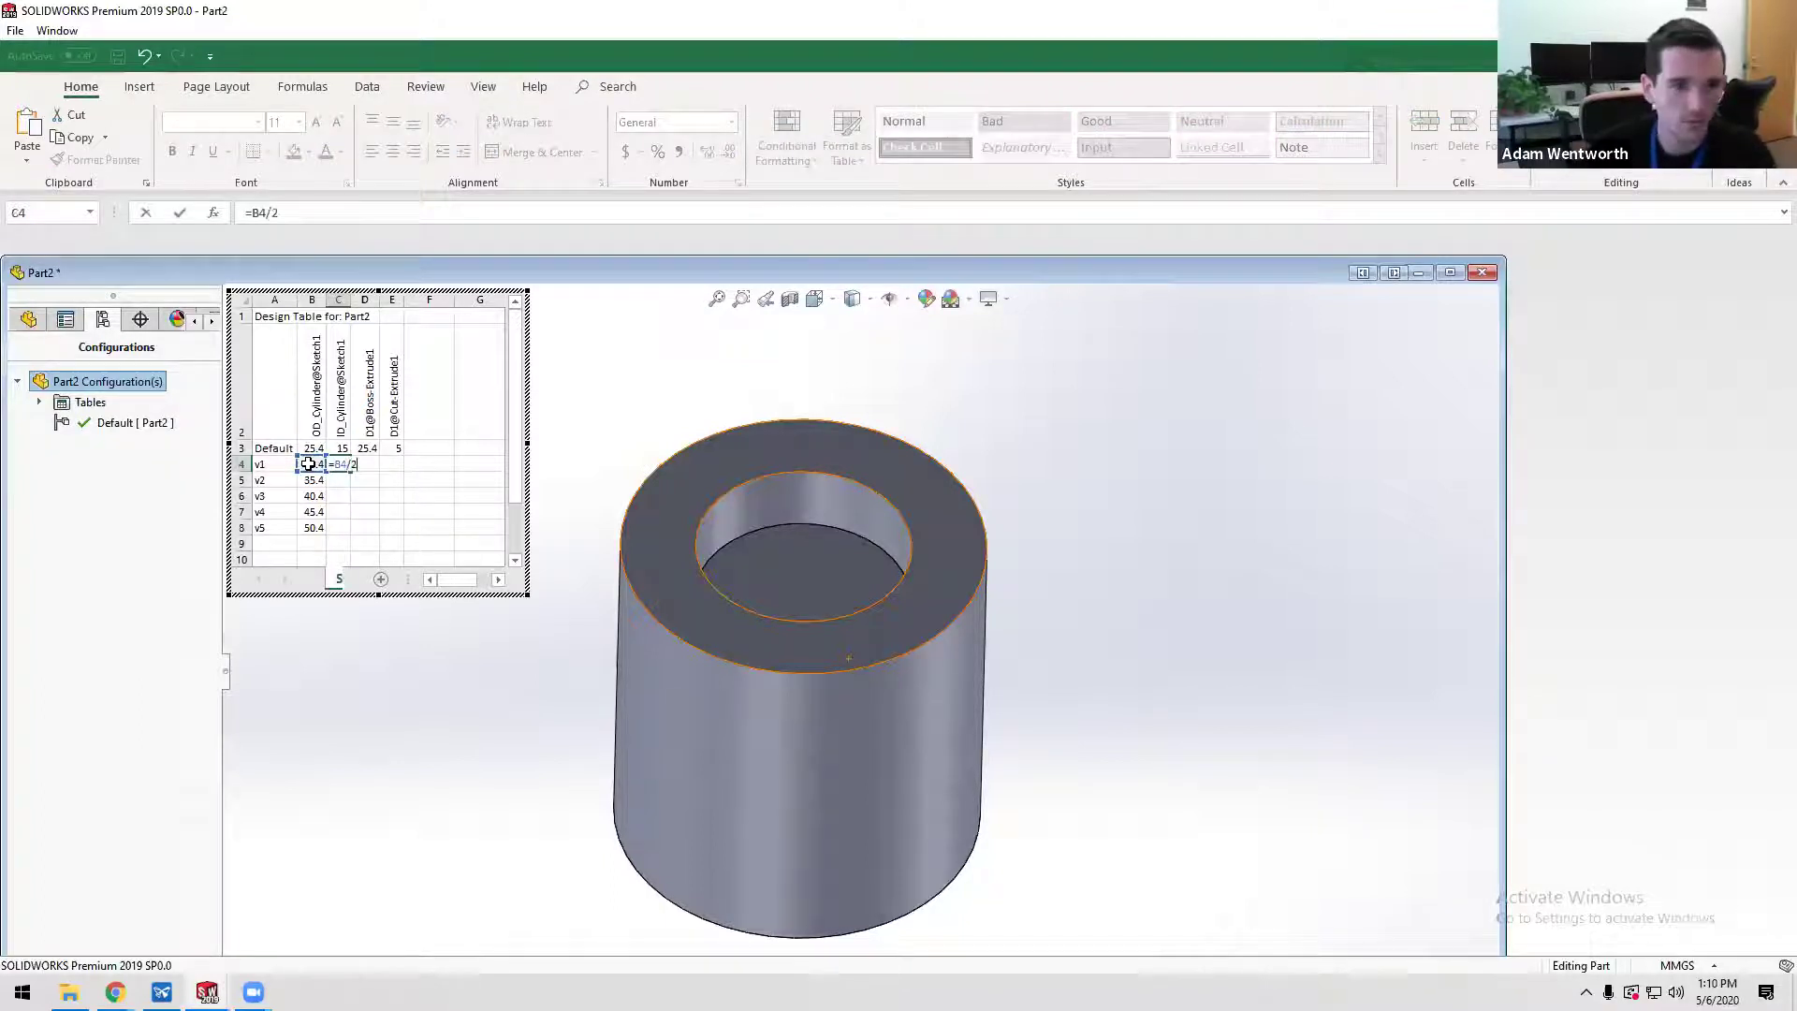
{"action": "key", "text": "Return"}
- Copy the ID_Cylinder formula from cell C4 down through the v5 row and up into the Default row's cell C3
{"action": "left_click", "coordinate": [341, 465]}
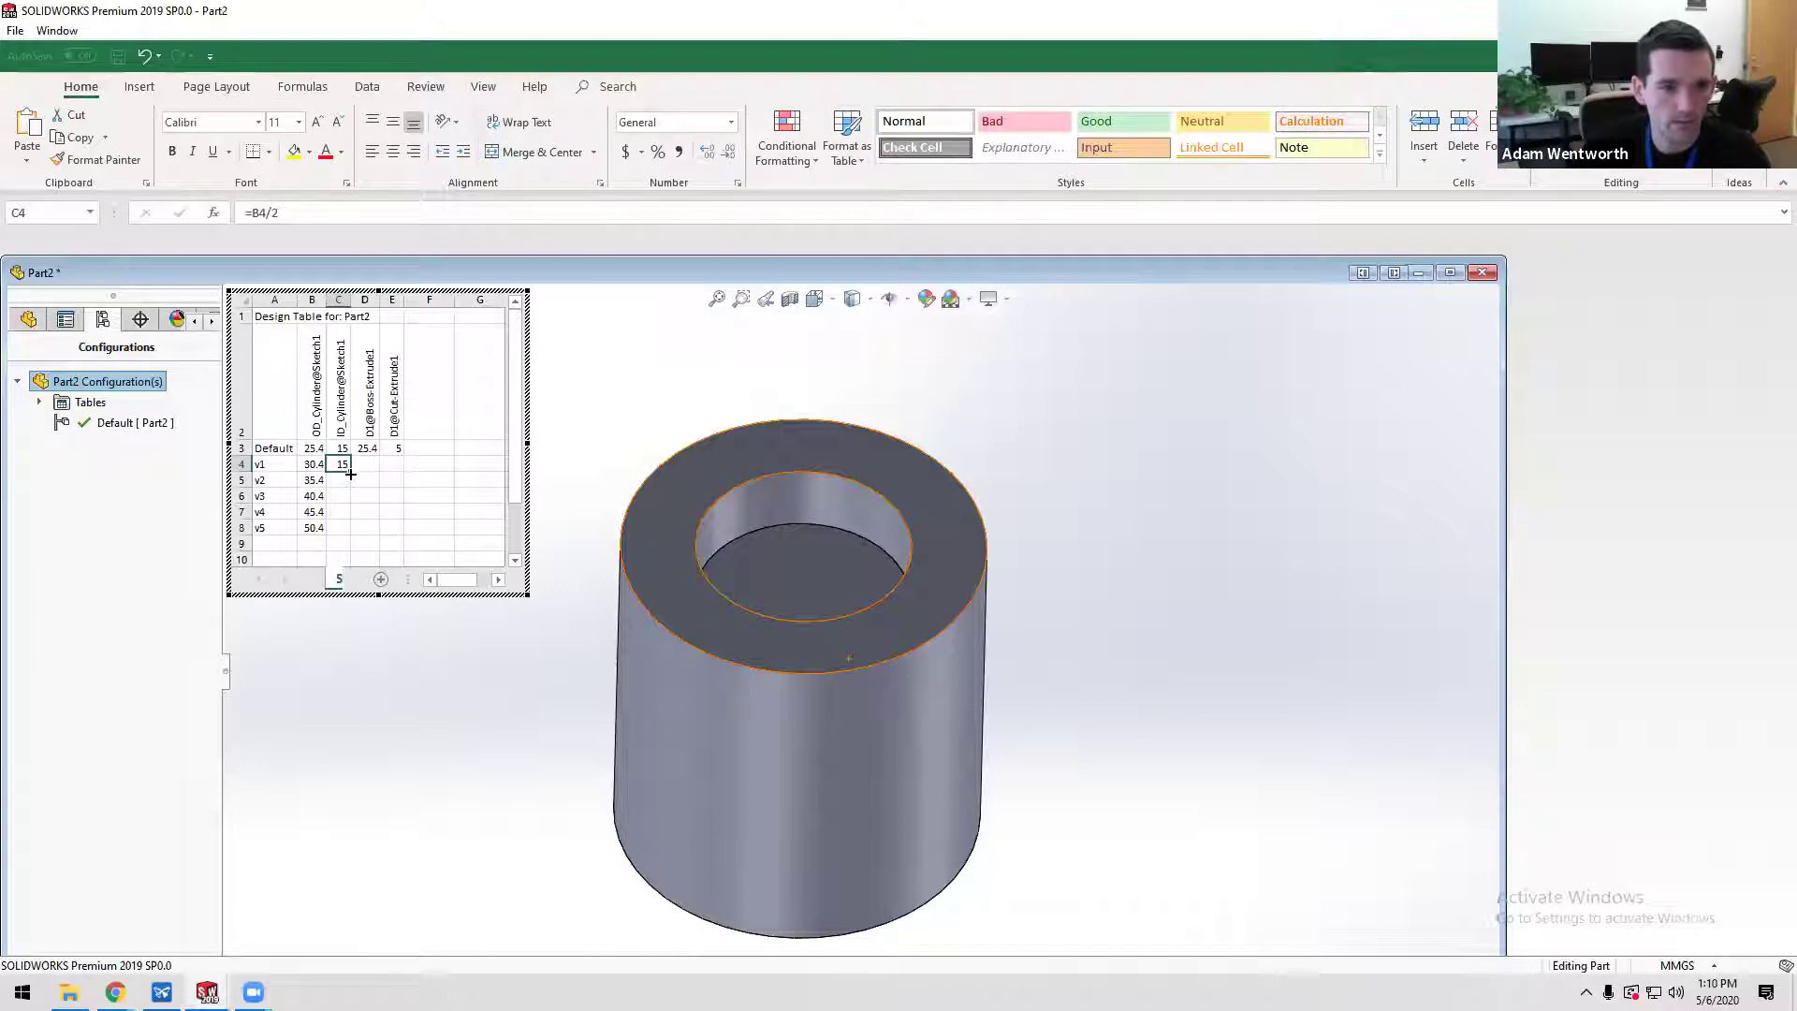
{"action": "left_click_drag", "start_coordinate": [350, 474], "coordinate": [352, 531]}
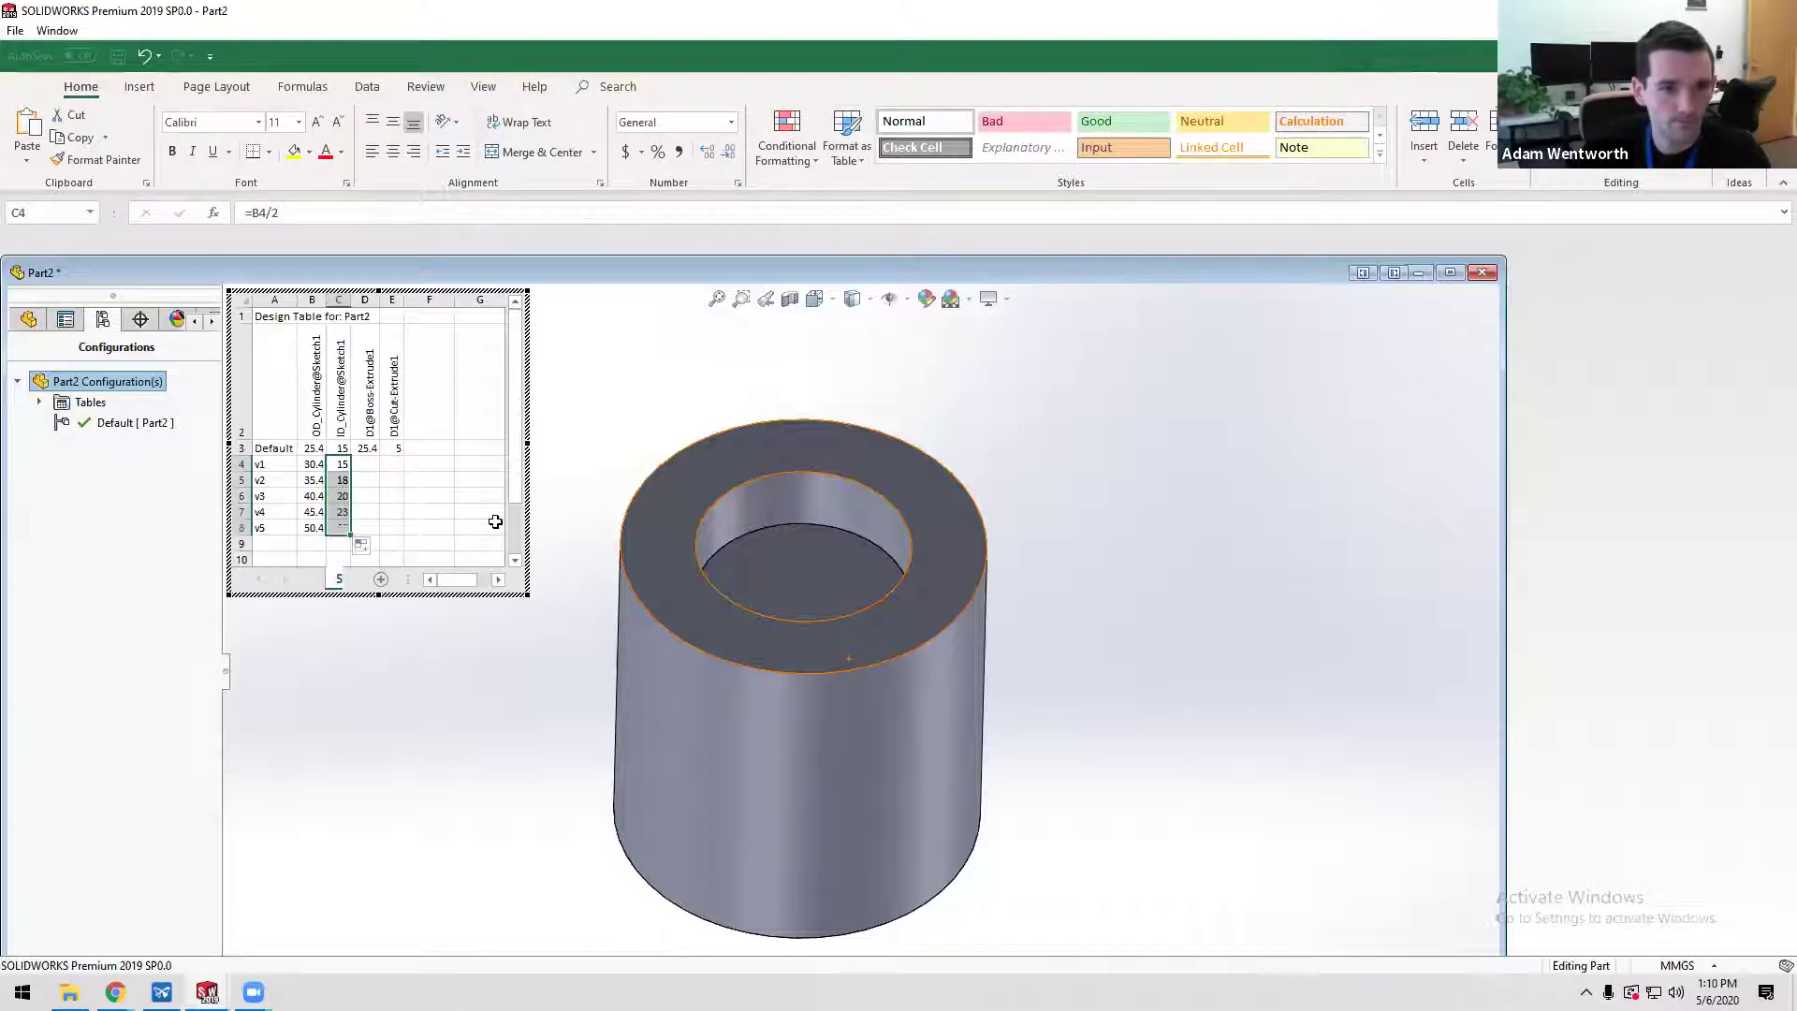
{"action": "left_click", "coordinate": [344, 461]}
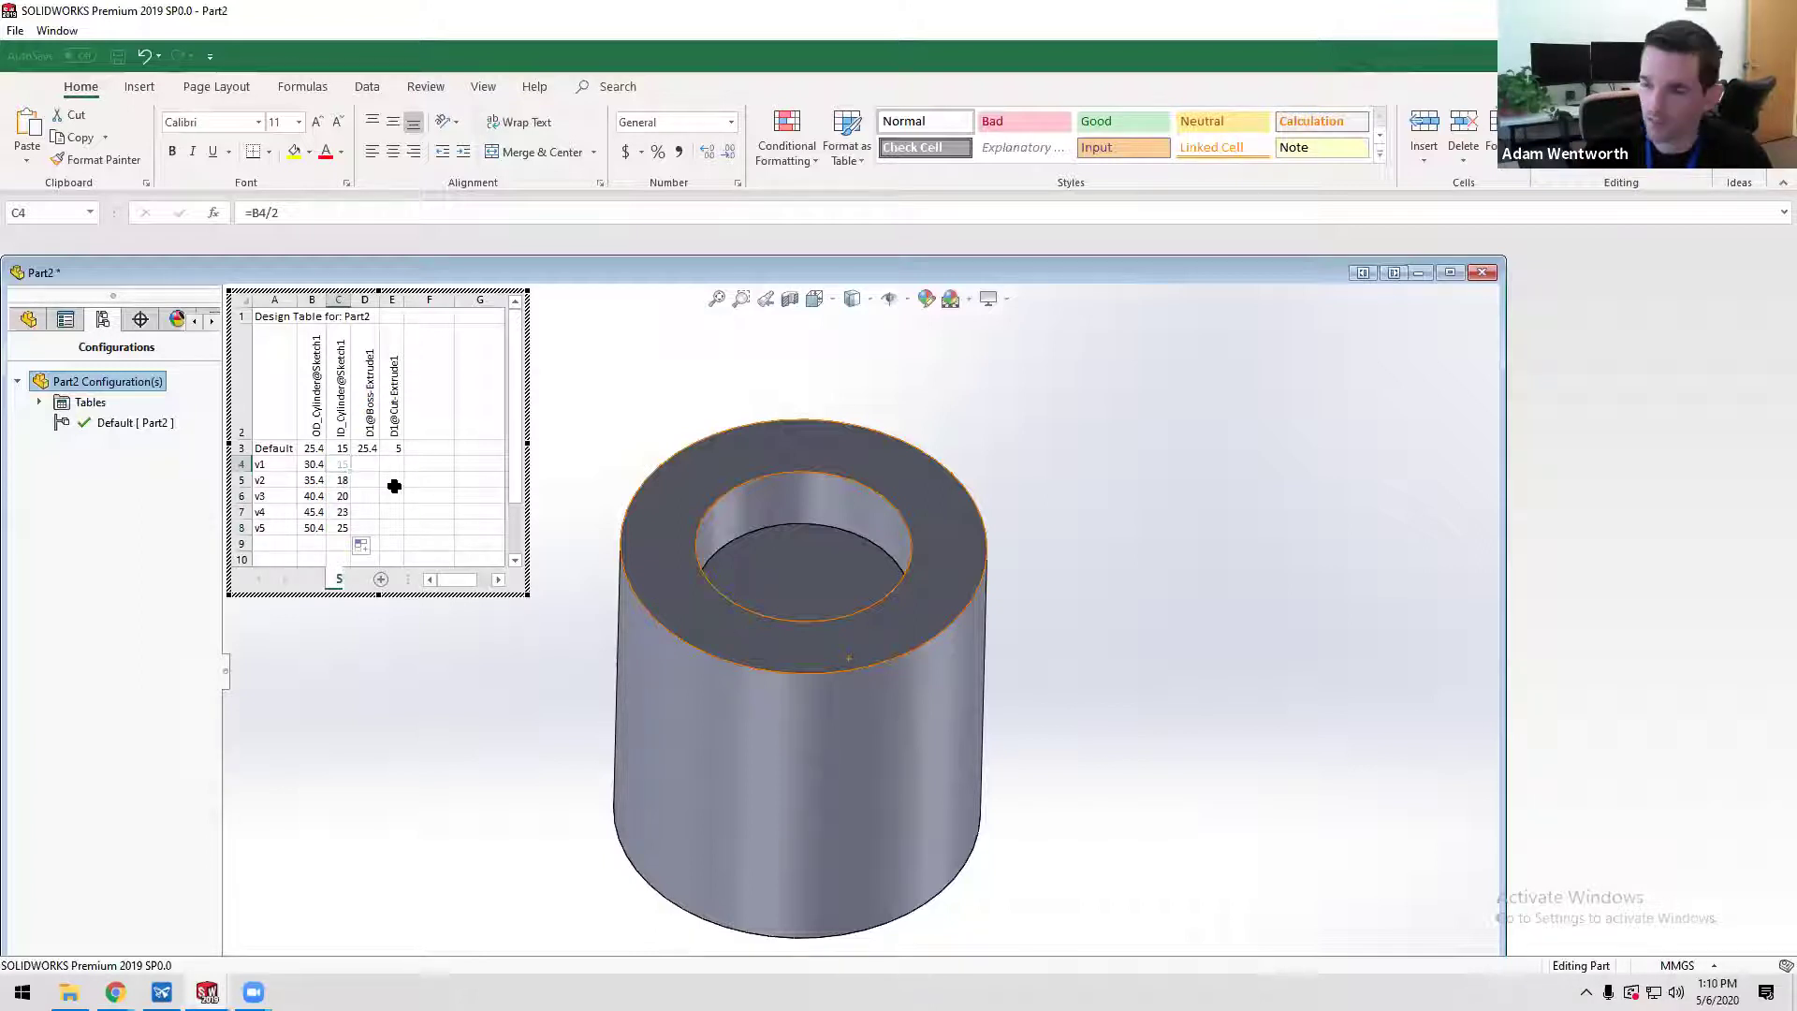
{"action": "key", "text": "shift+Up"}
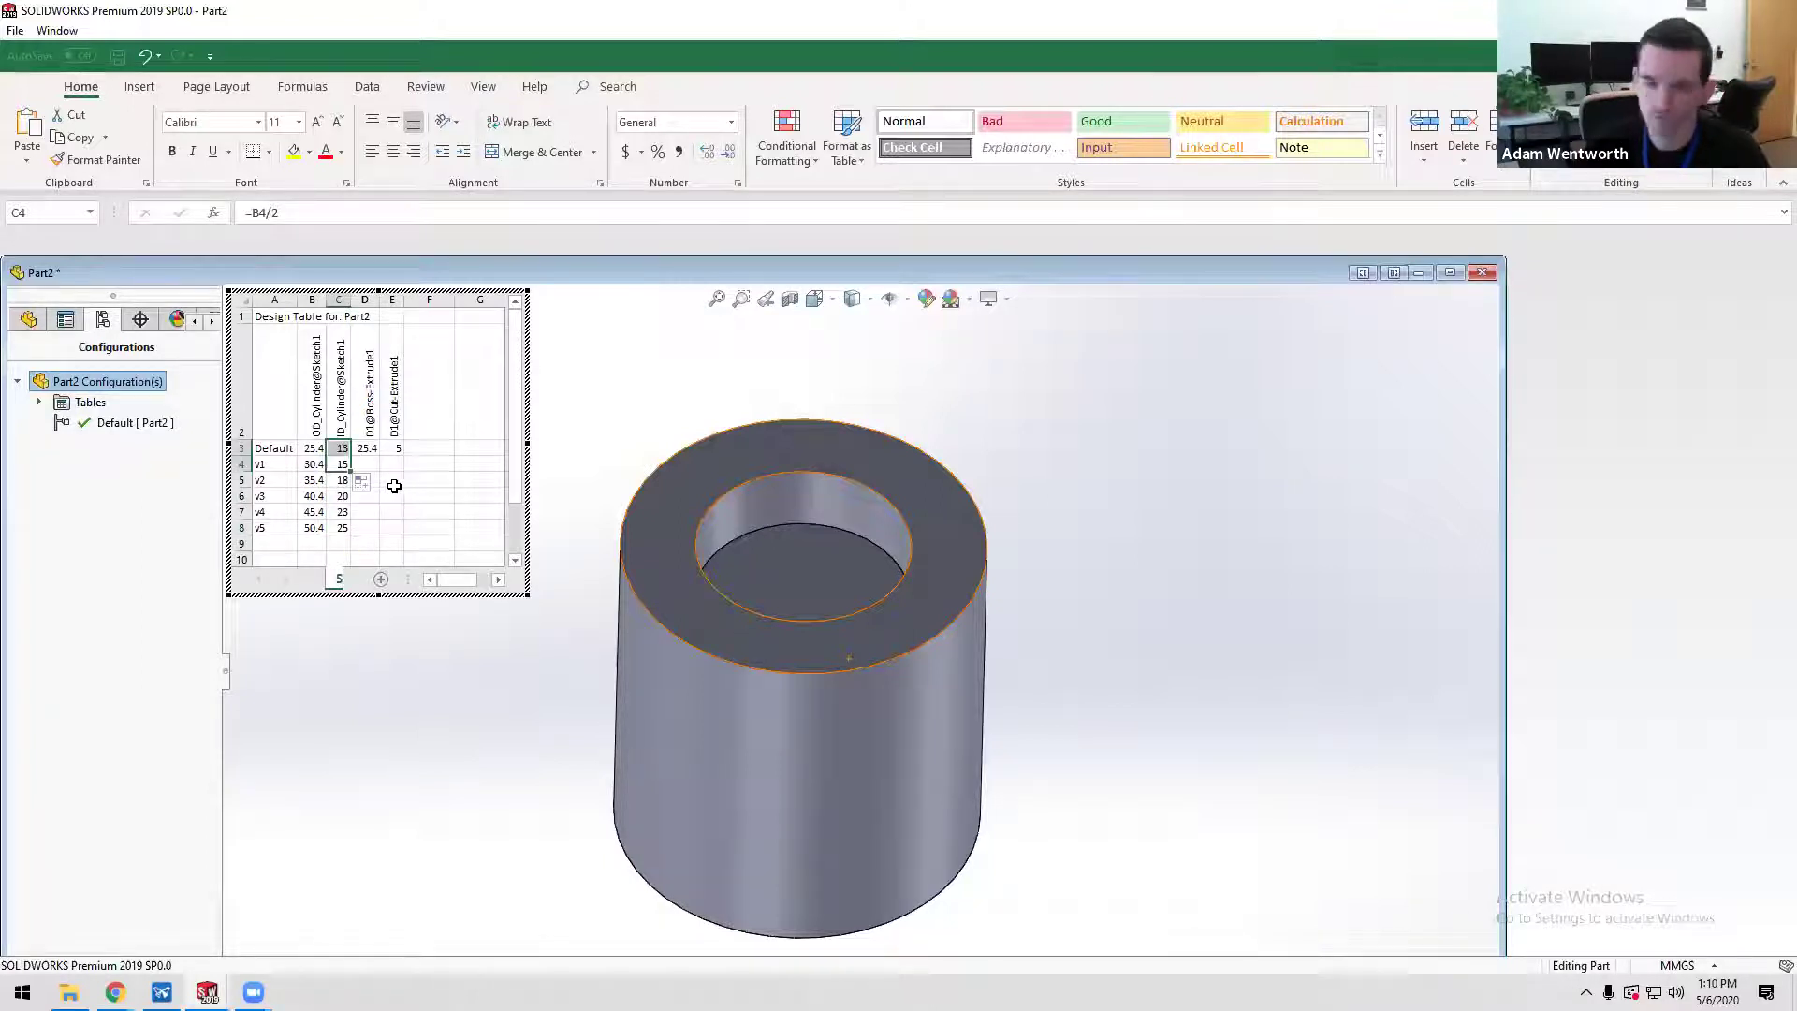
- Enter the D1@Boss-Extrude1 values 35, 30, 10, 50 and 100 for configurations v1 through v5 in cells D4 to D8
{"action": "left_click", "coordinate": [368, 461]}
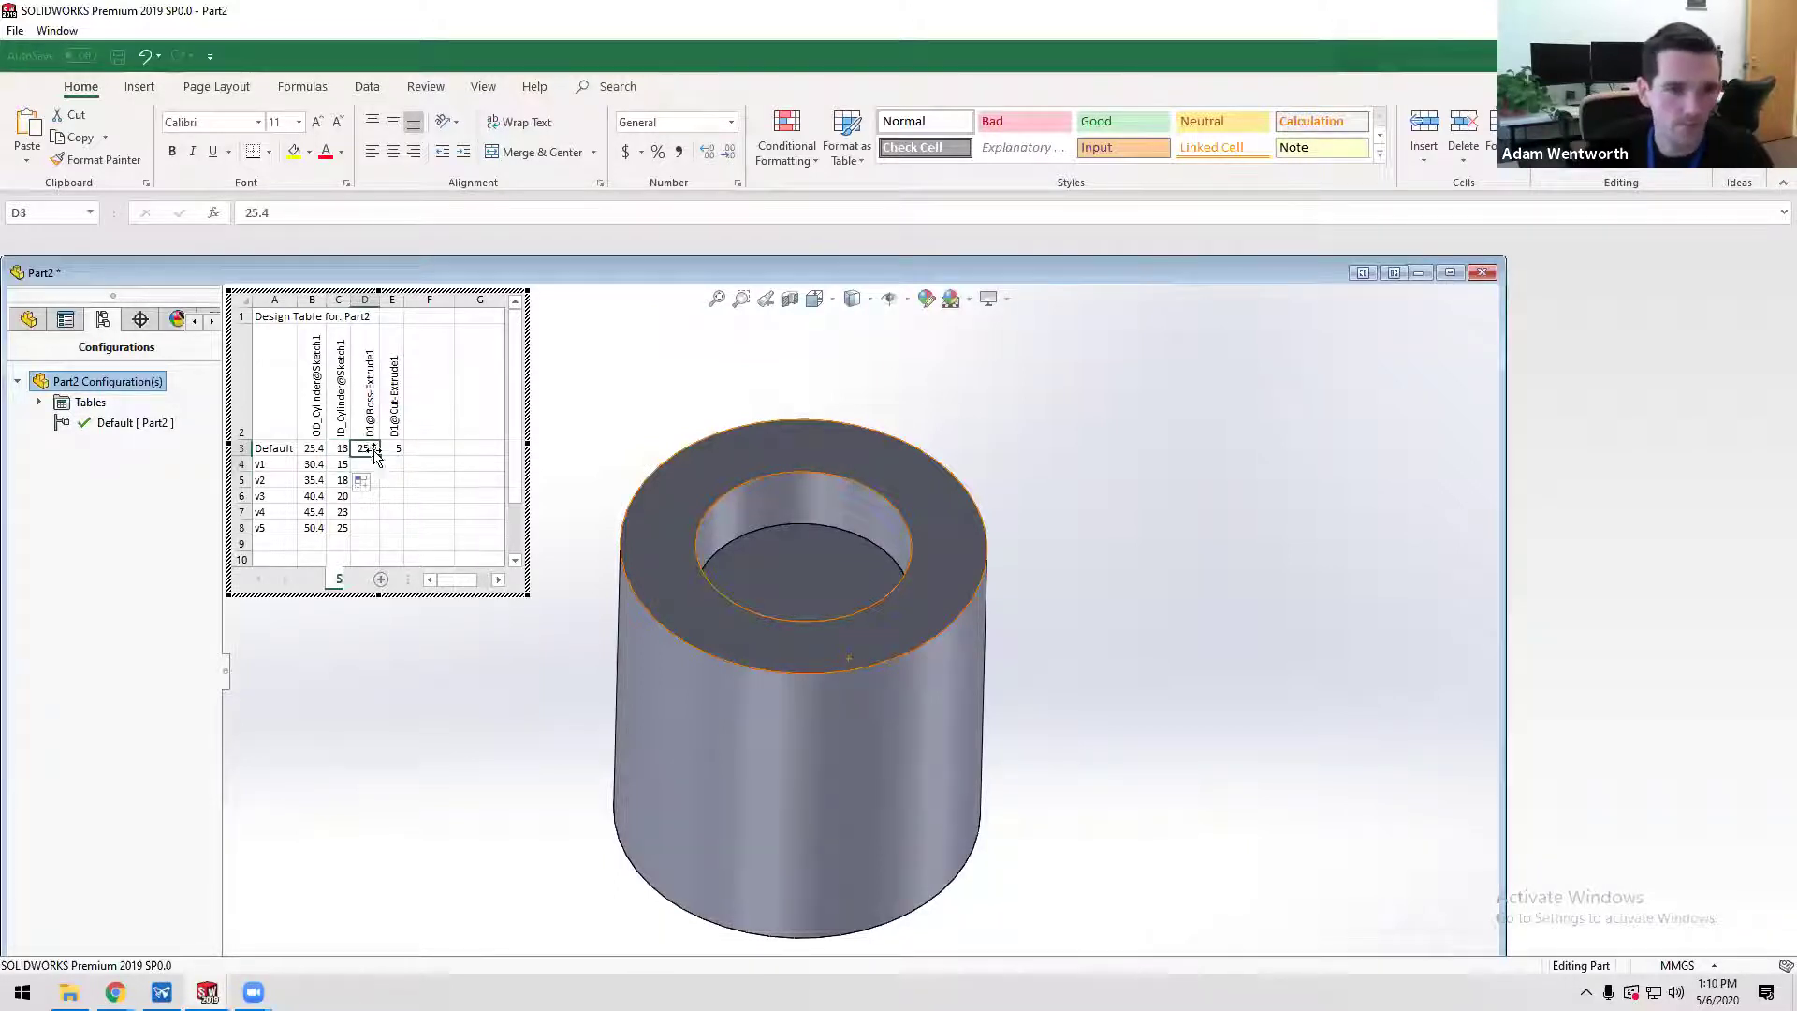
{"action": "type", "text": "="}
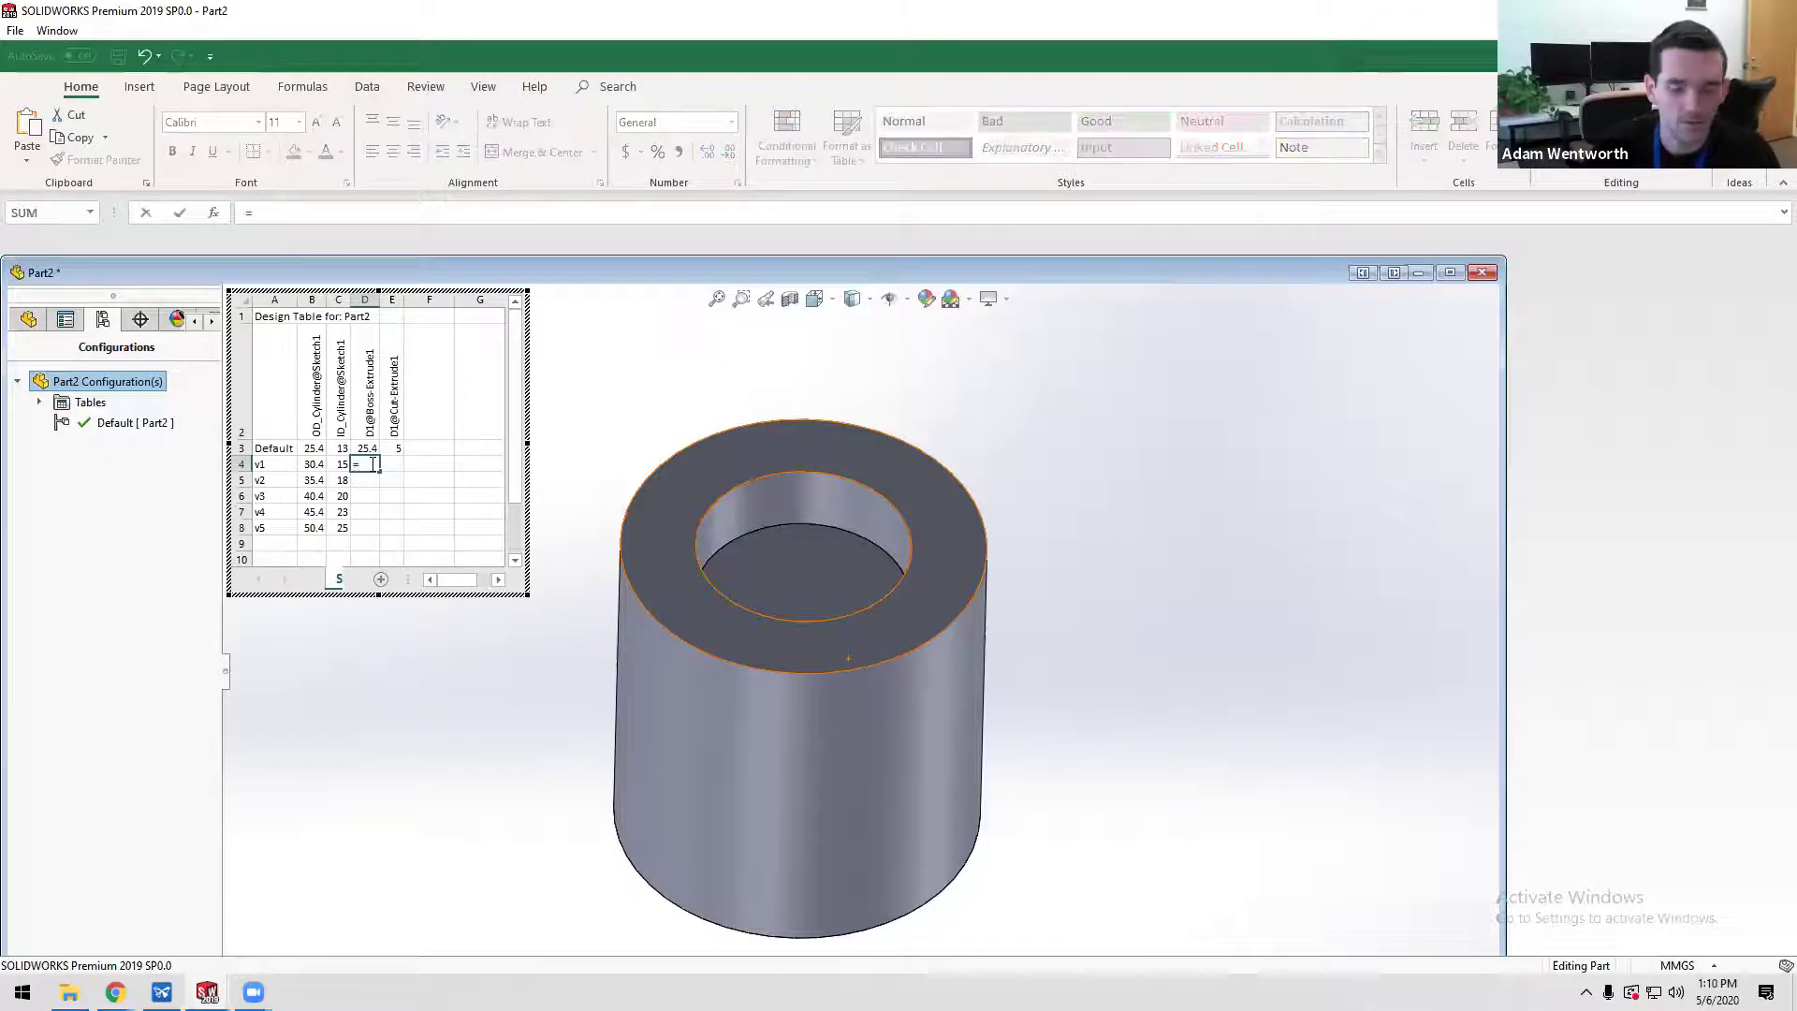
{"action": "type", "text": "35"}
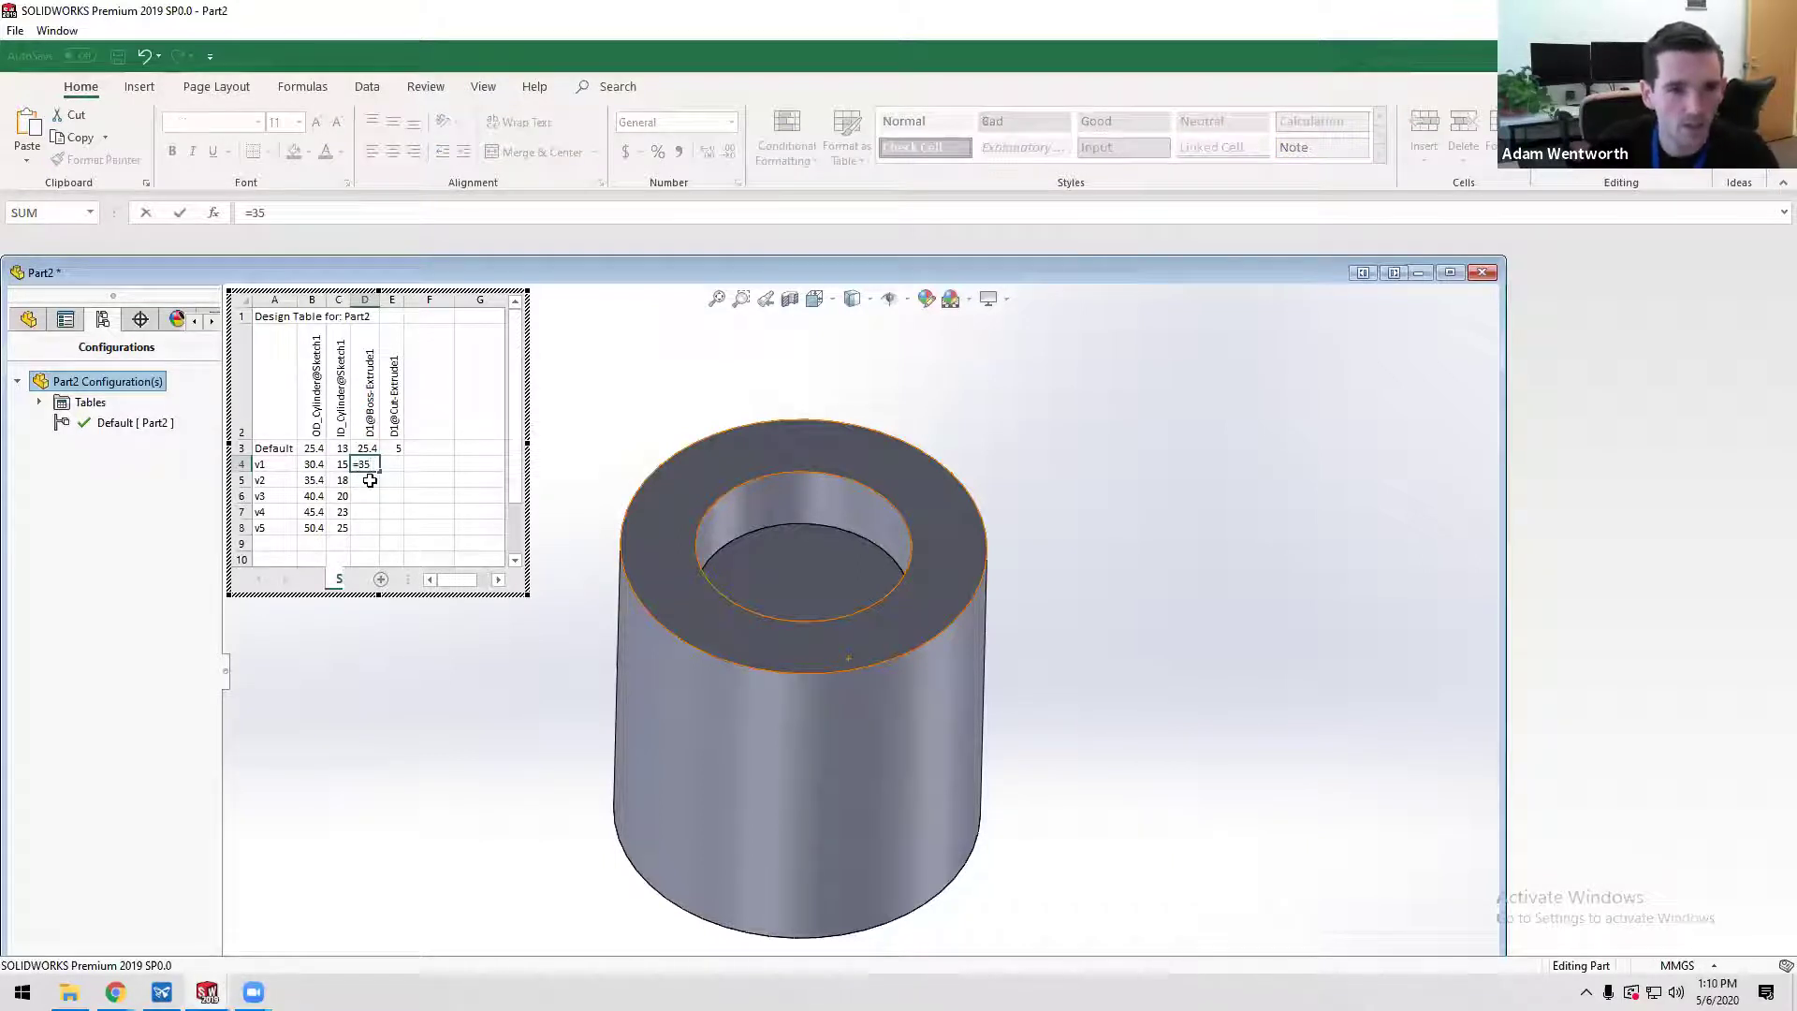
{"action": "key", "text": "Return"}
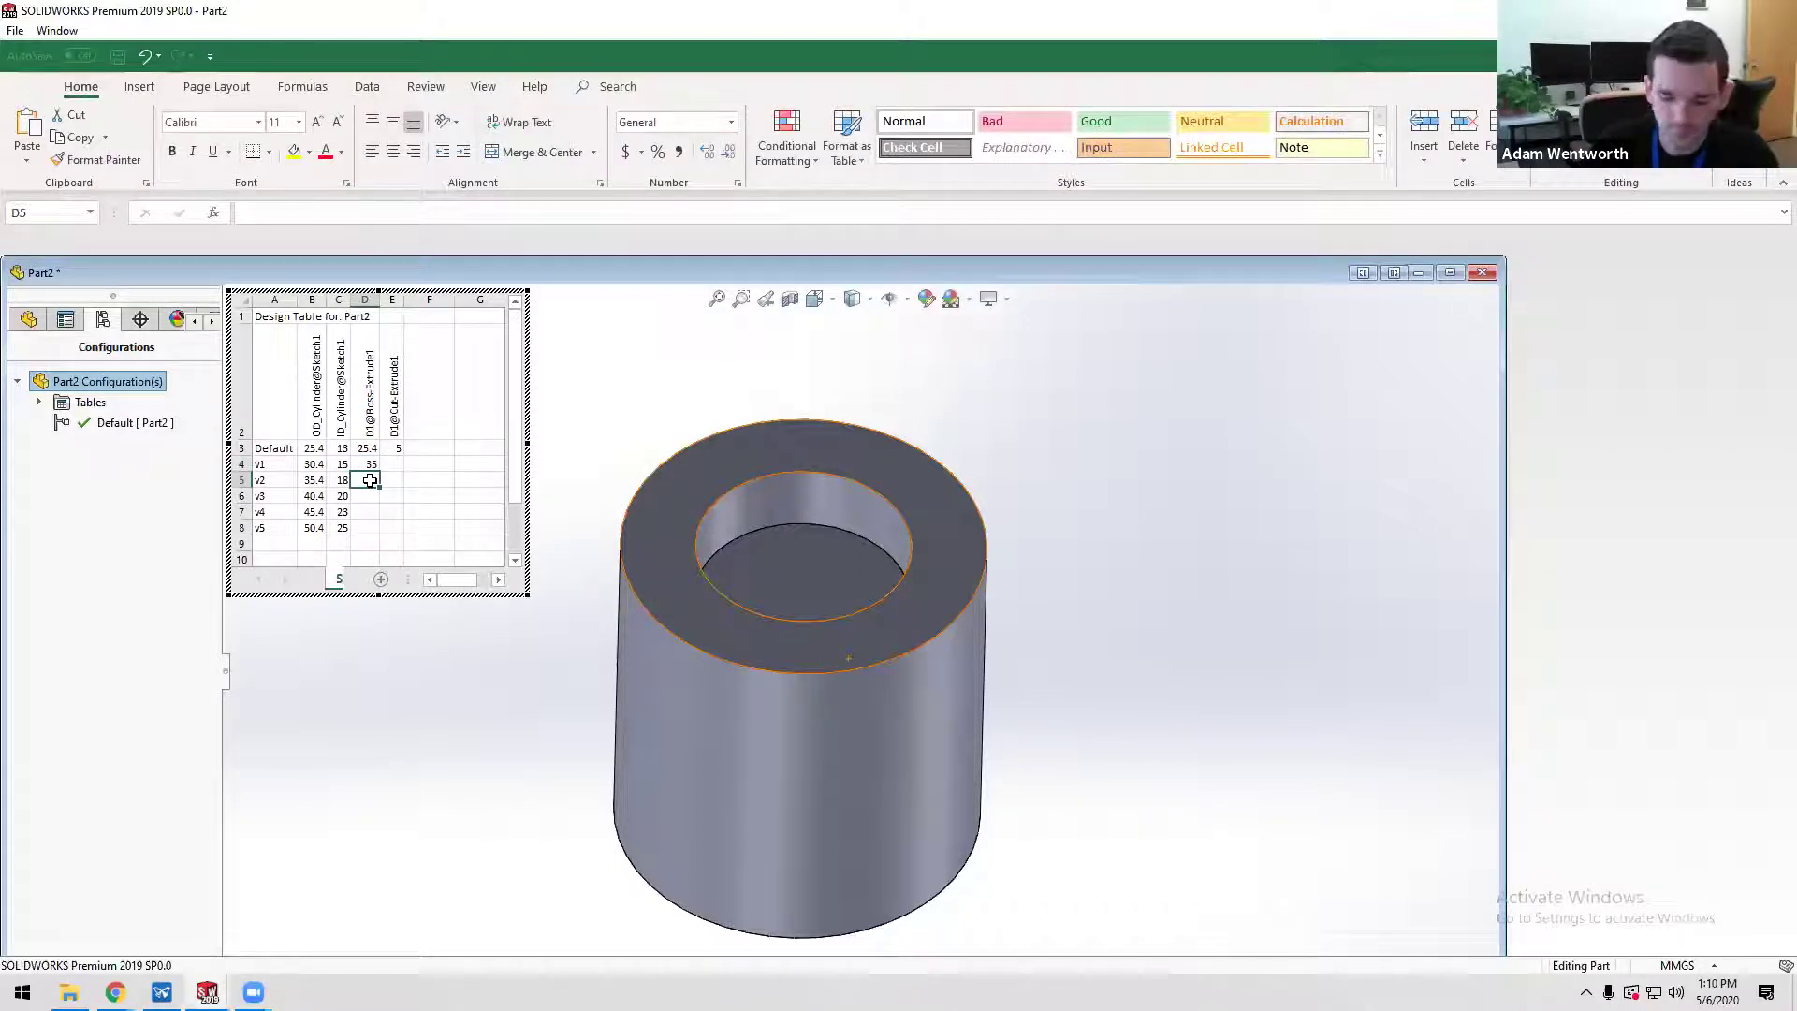
{"action": "type", "text": "30"}
{"action": "key", "text": "Return"}
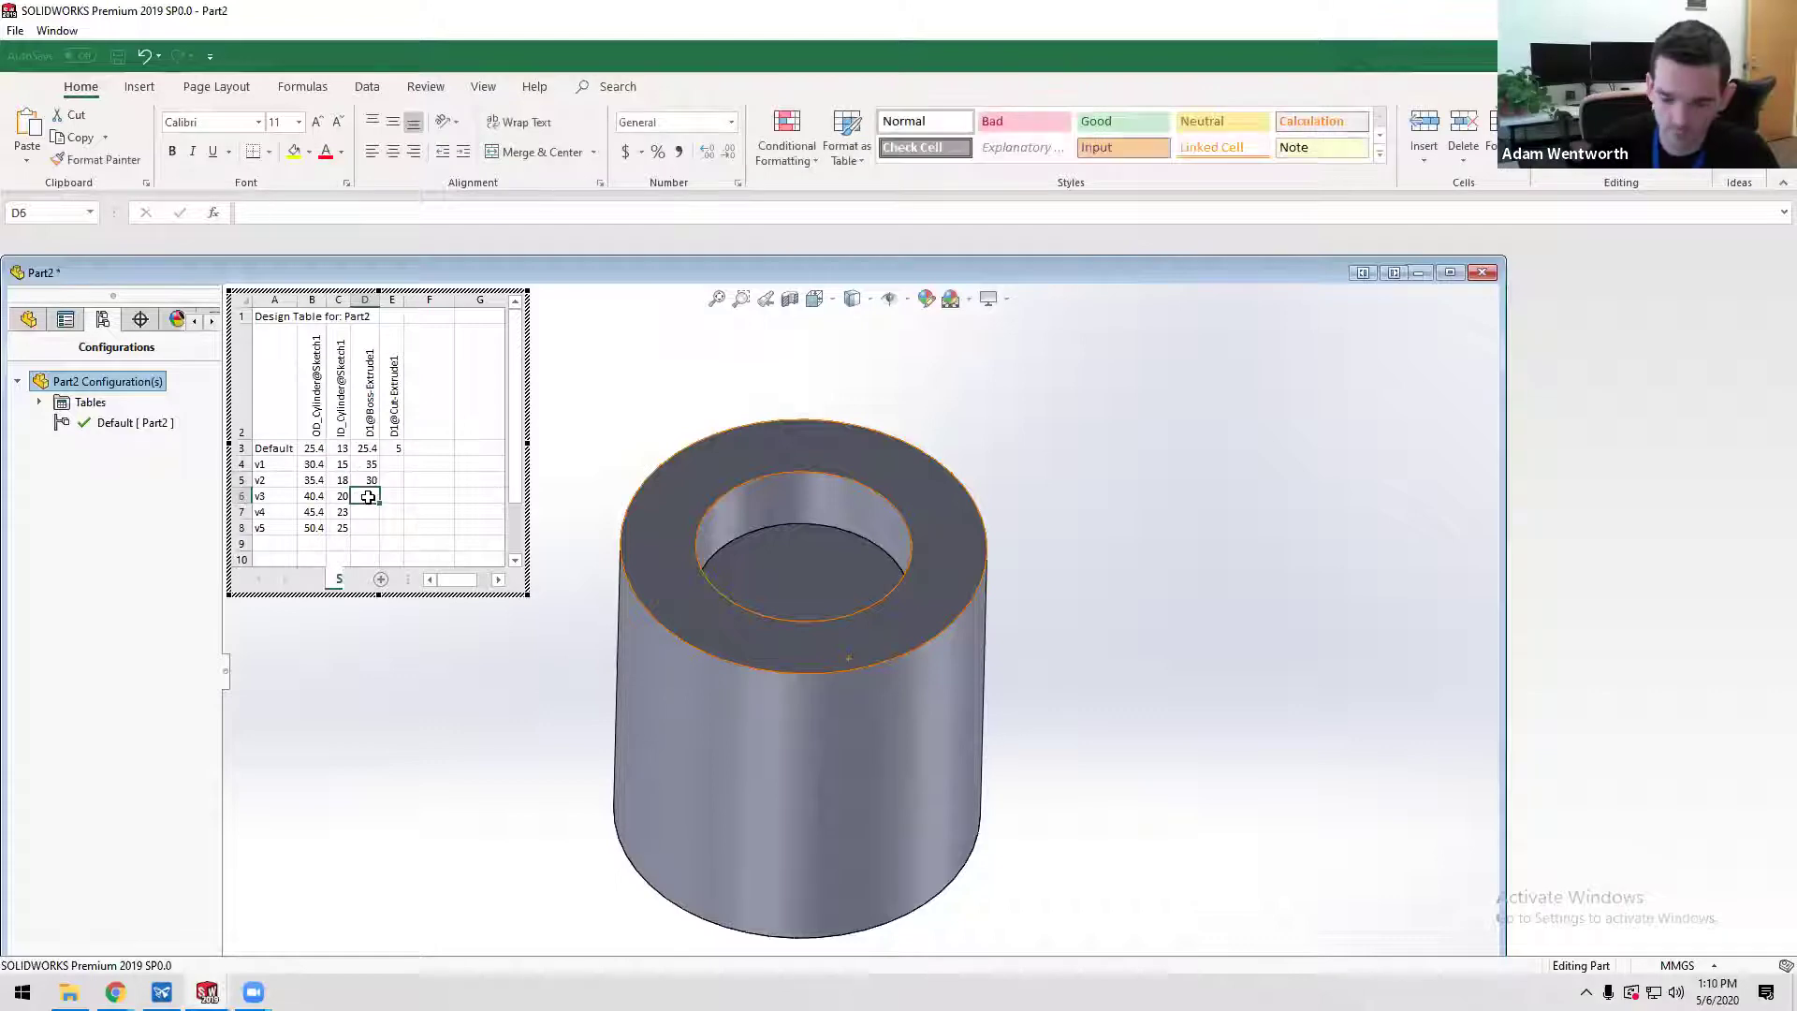
{"action": "type", "text": "10"}
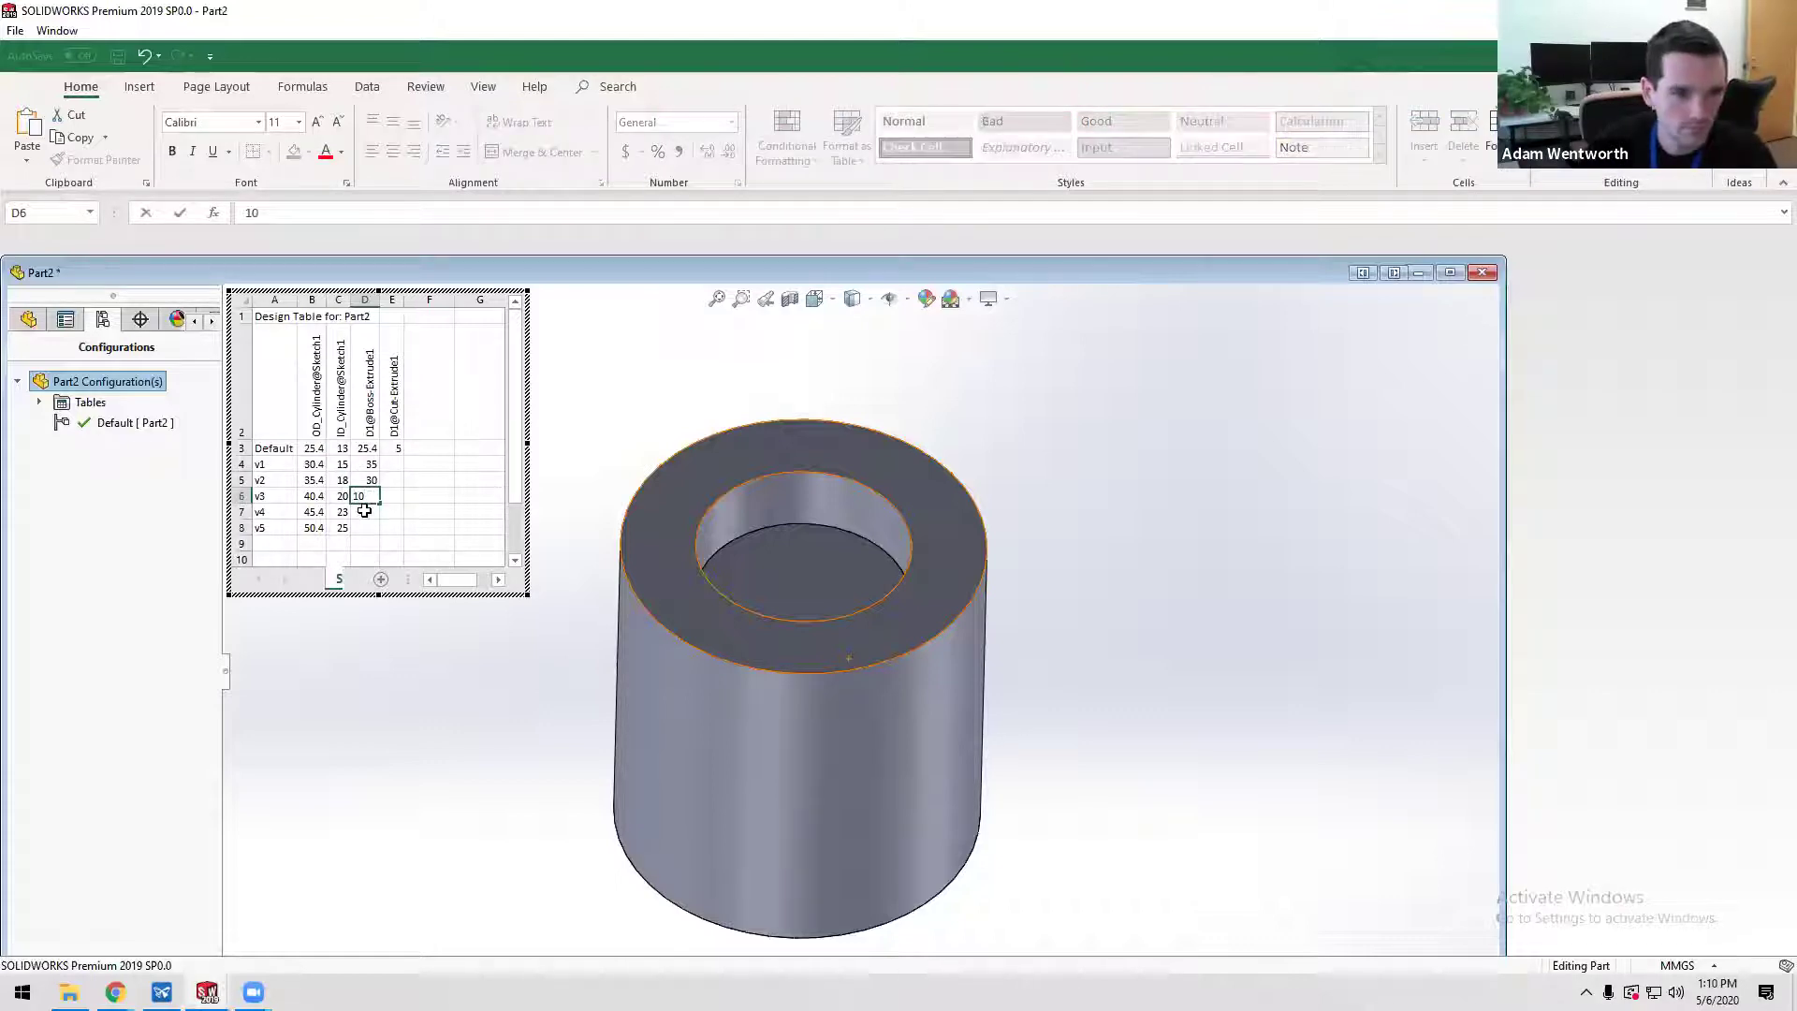
{"action": "key", "text": "Return"}
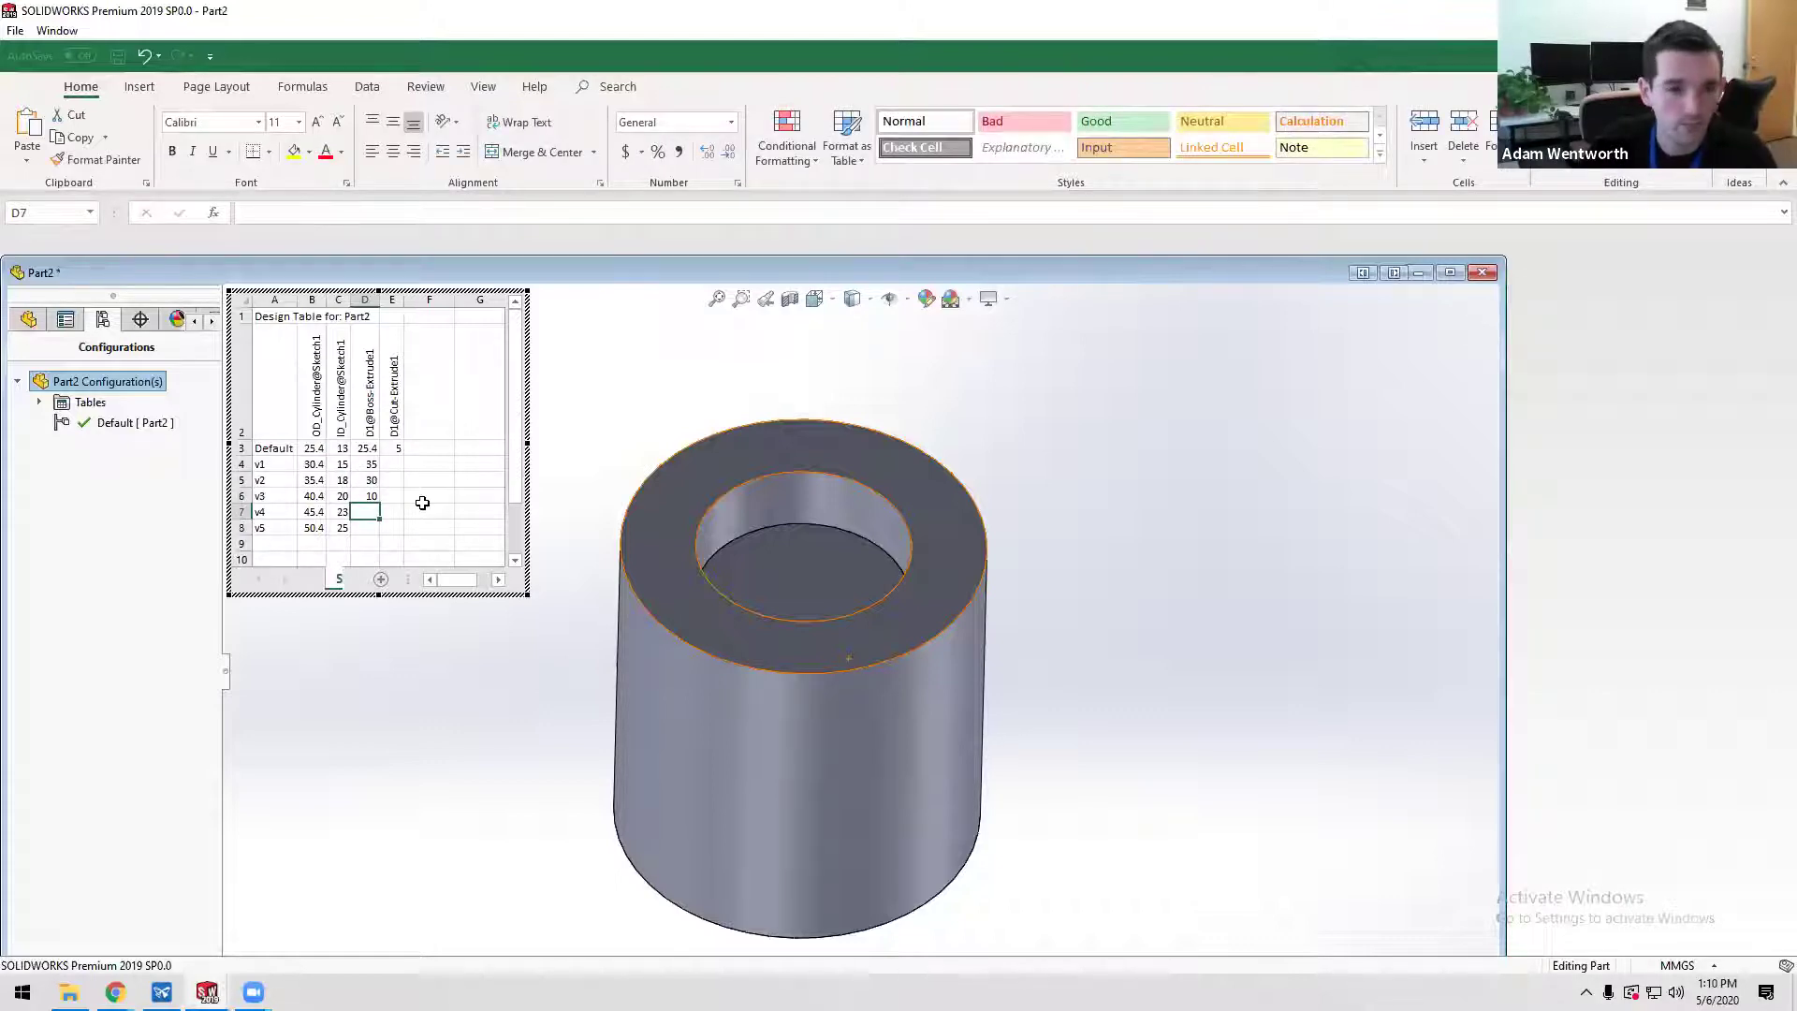
{"action": "type", "text": "50"}
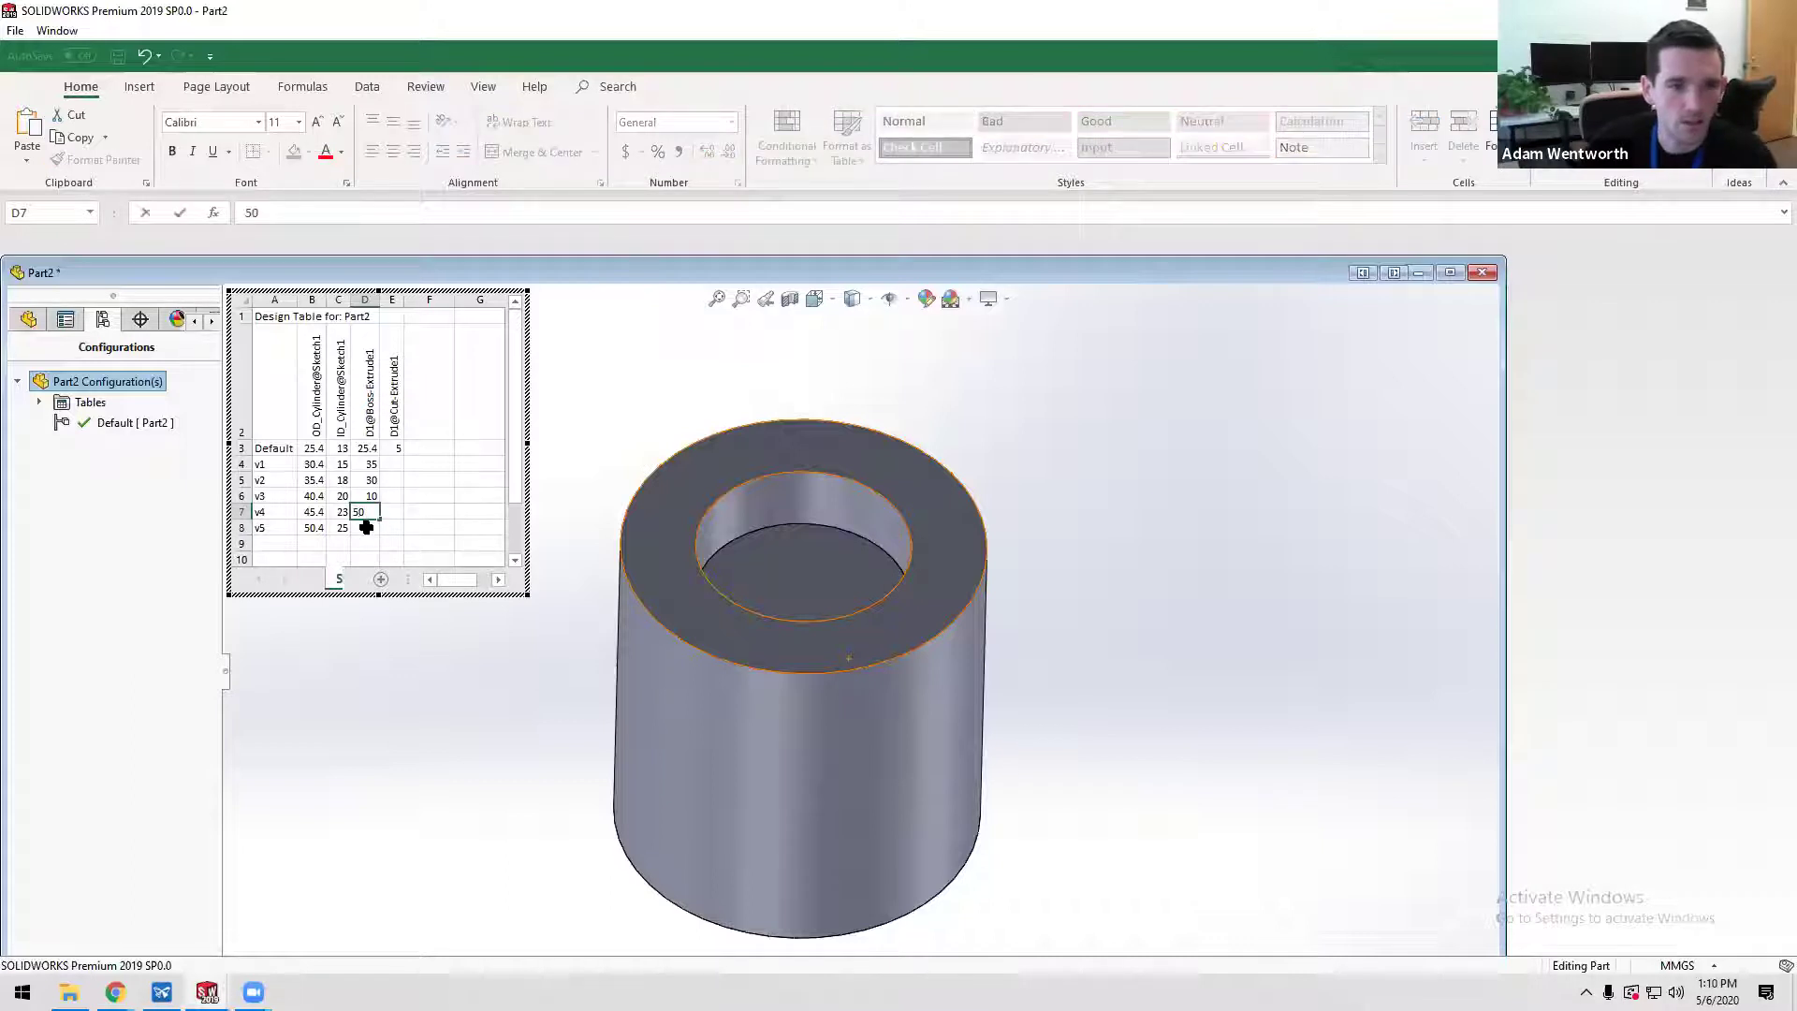
{"action": "key", "text": "Return"}
{"action": "type", "text": "100"}
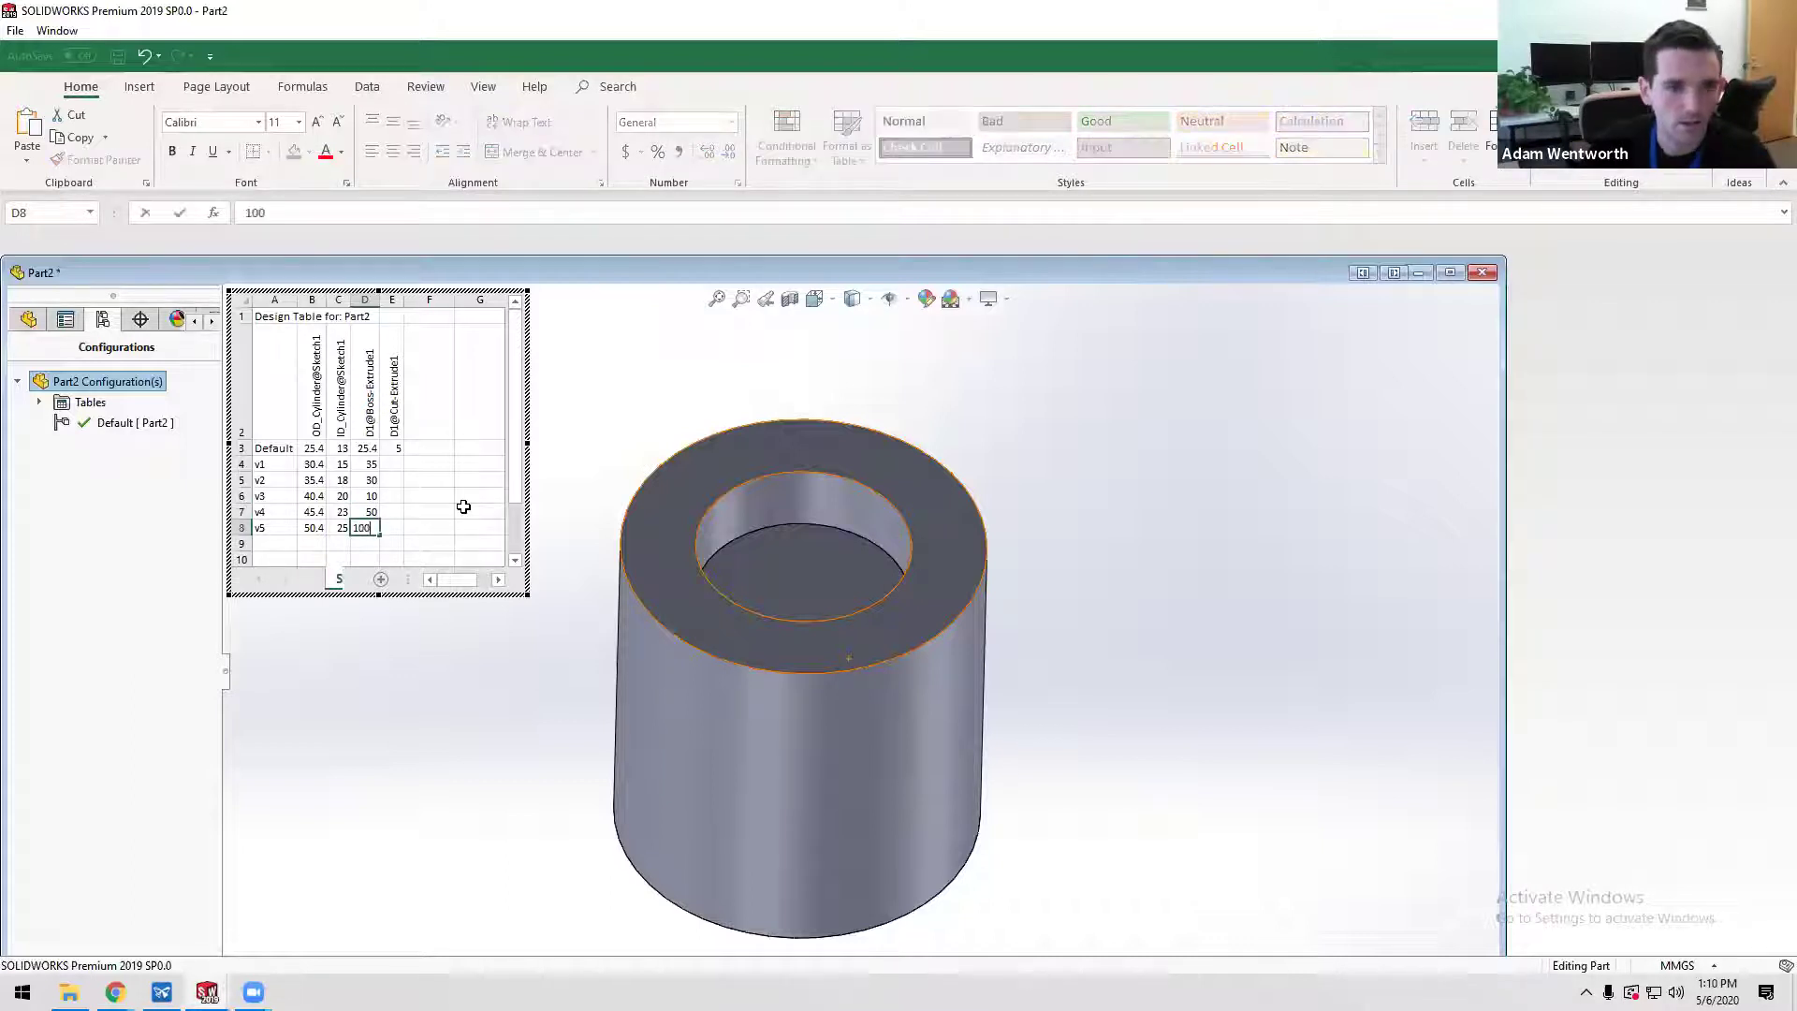
- Enter the D1@Cut-Extrude1 values 35, 20, 5, 45 and 65 for configurations v1 through v5 in cells E4 to E8
{"action": "left_click", "coordinate": [391, 465]}
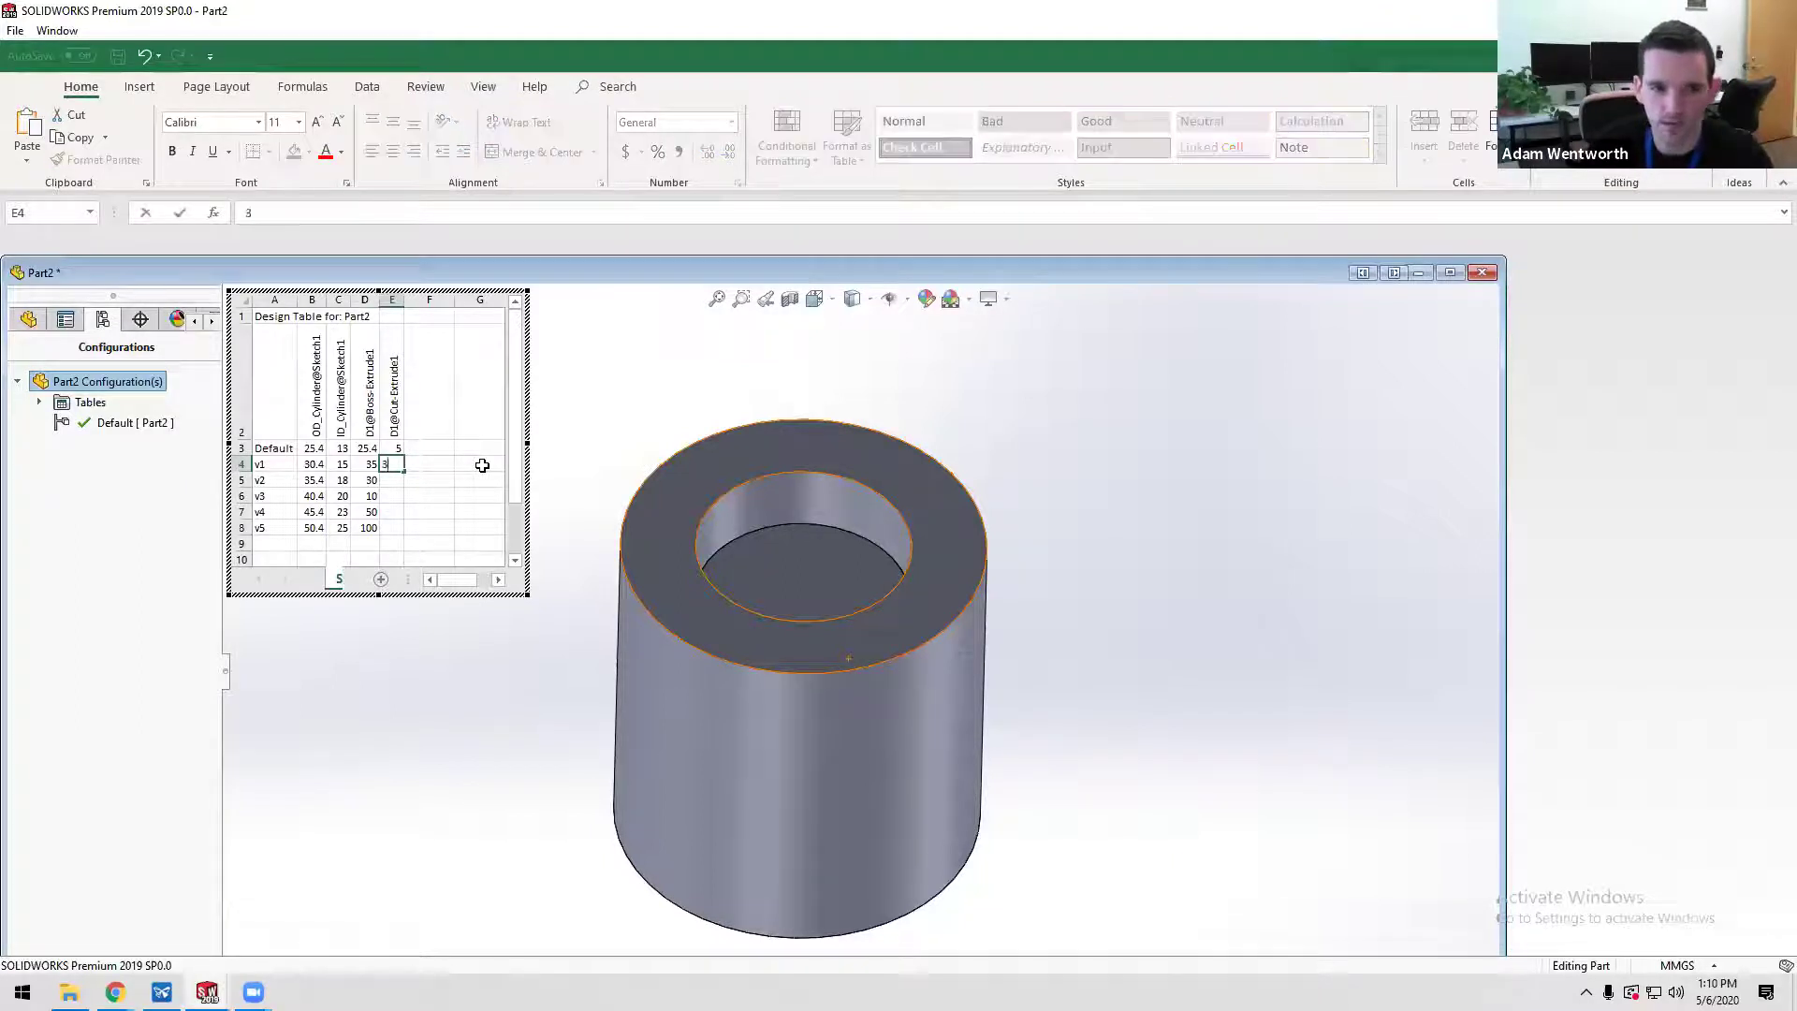
{"action": "type", "text": "35"}
{"action": "key", "text": "Return"}
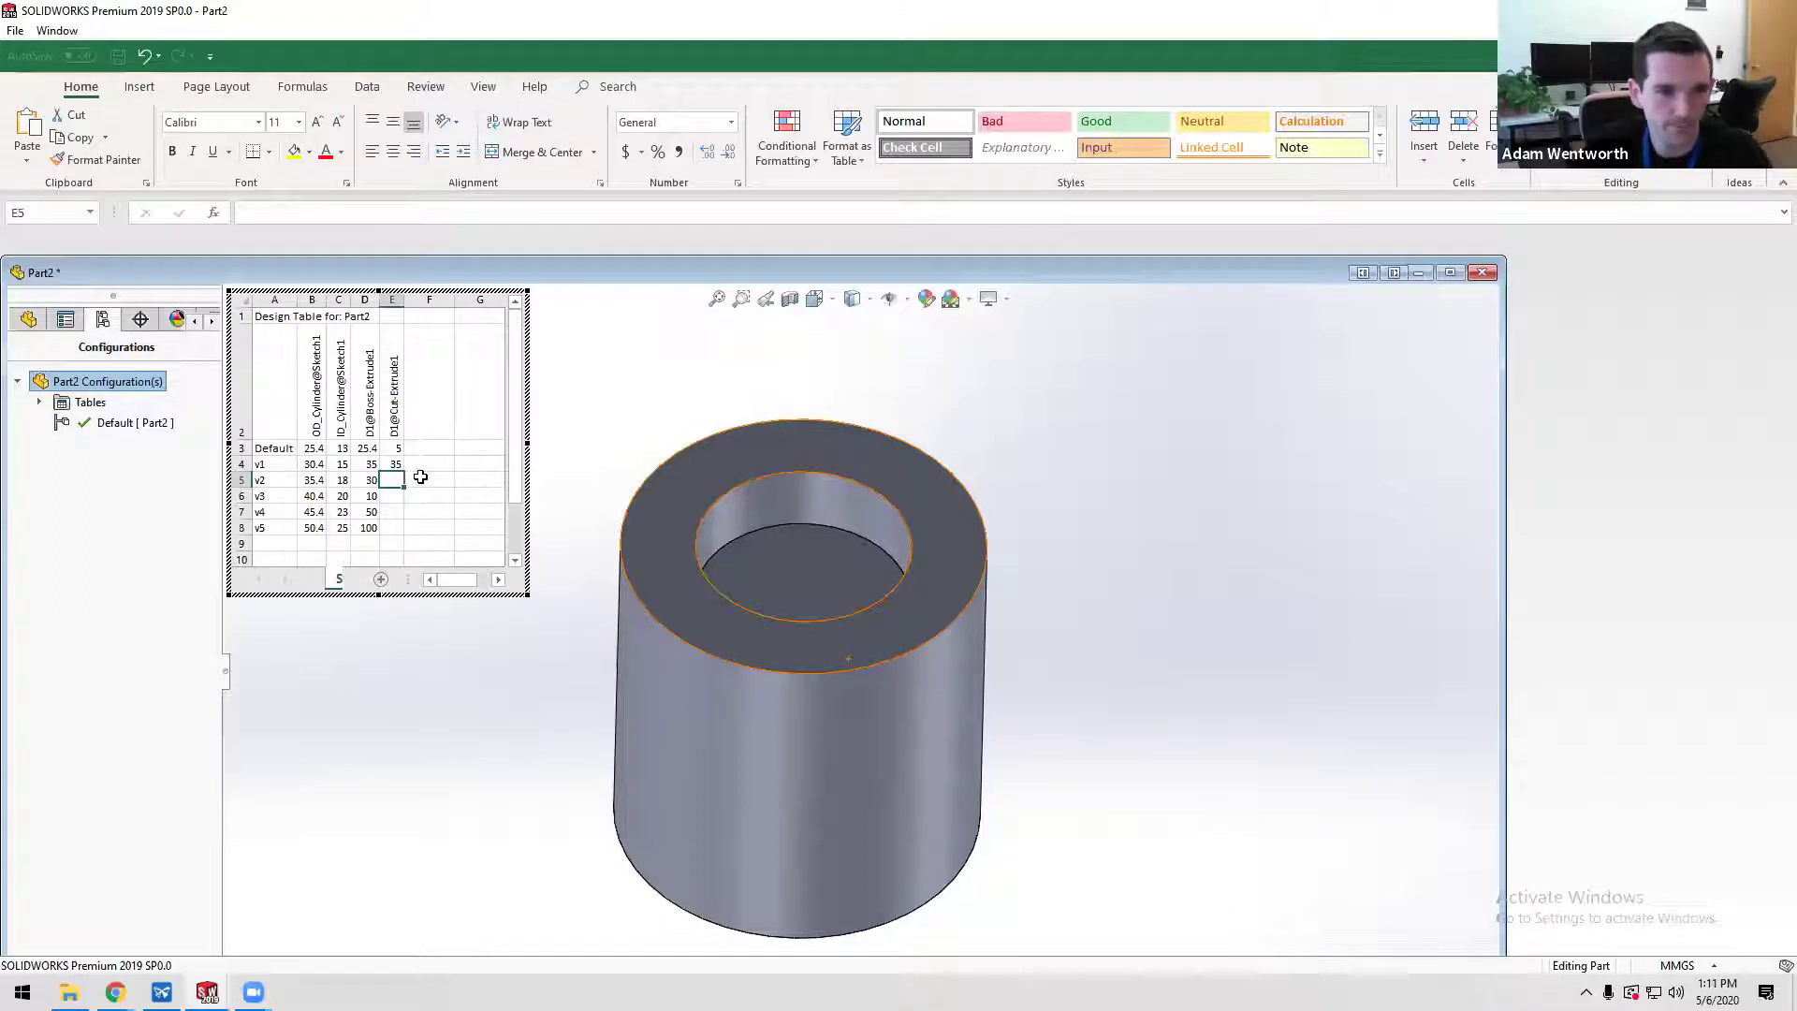
{"action": "type", "text": "20"}
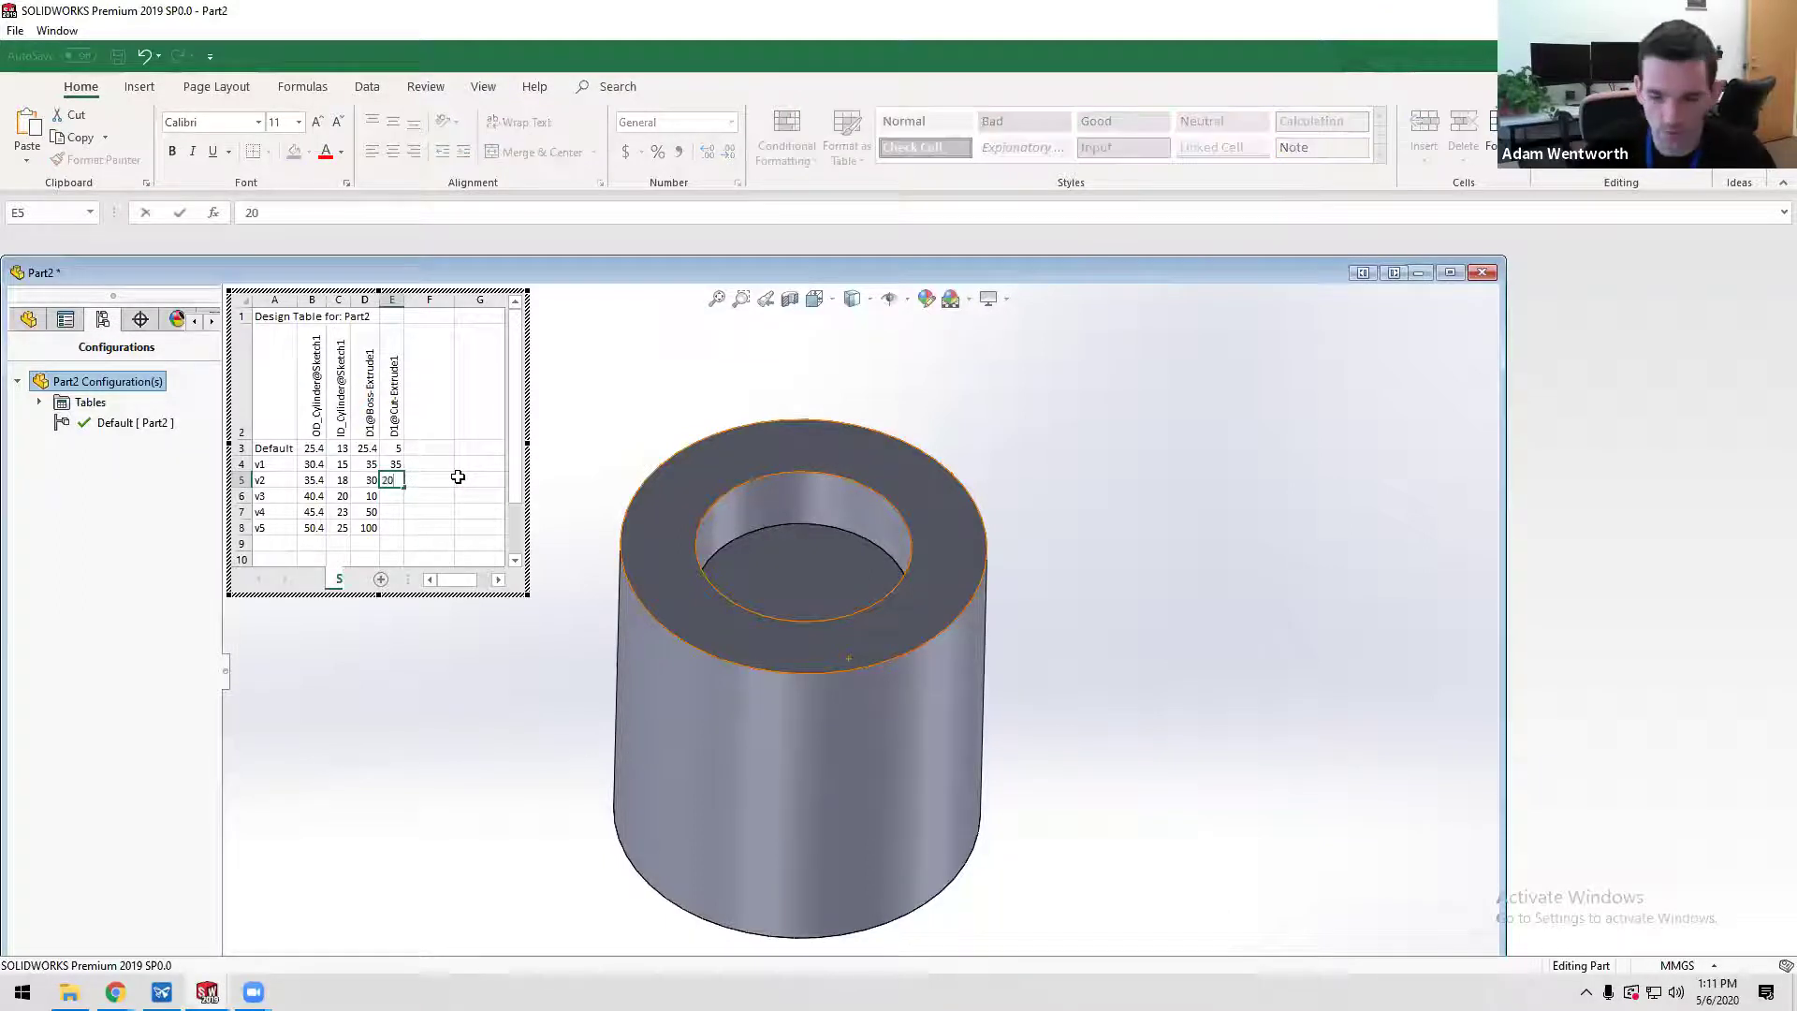
{"action": "key", "text": "Return"}
{"action": "type", "text": "5"}
{"action": "key", "text": "Return"}
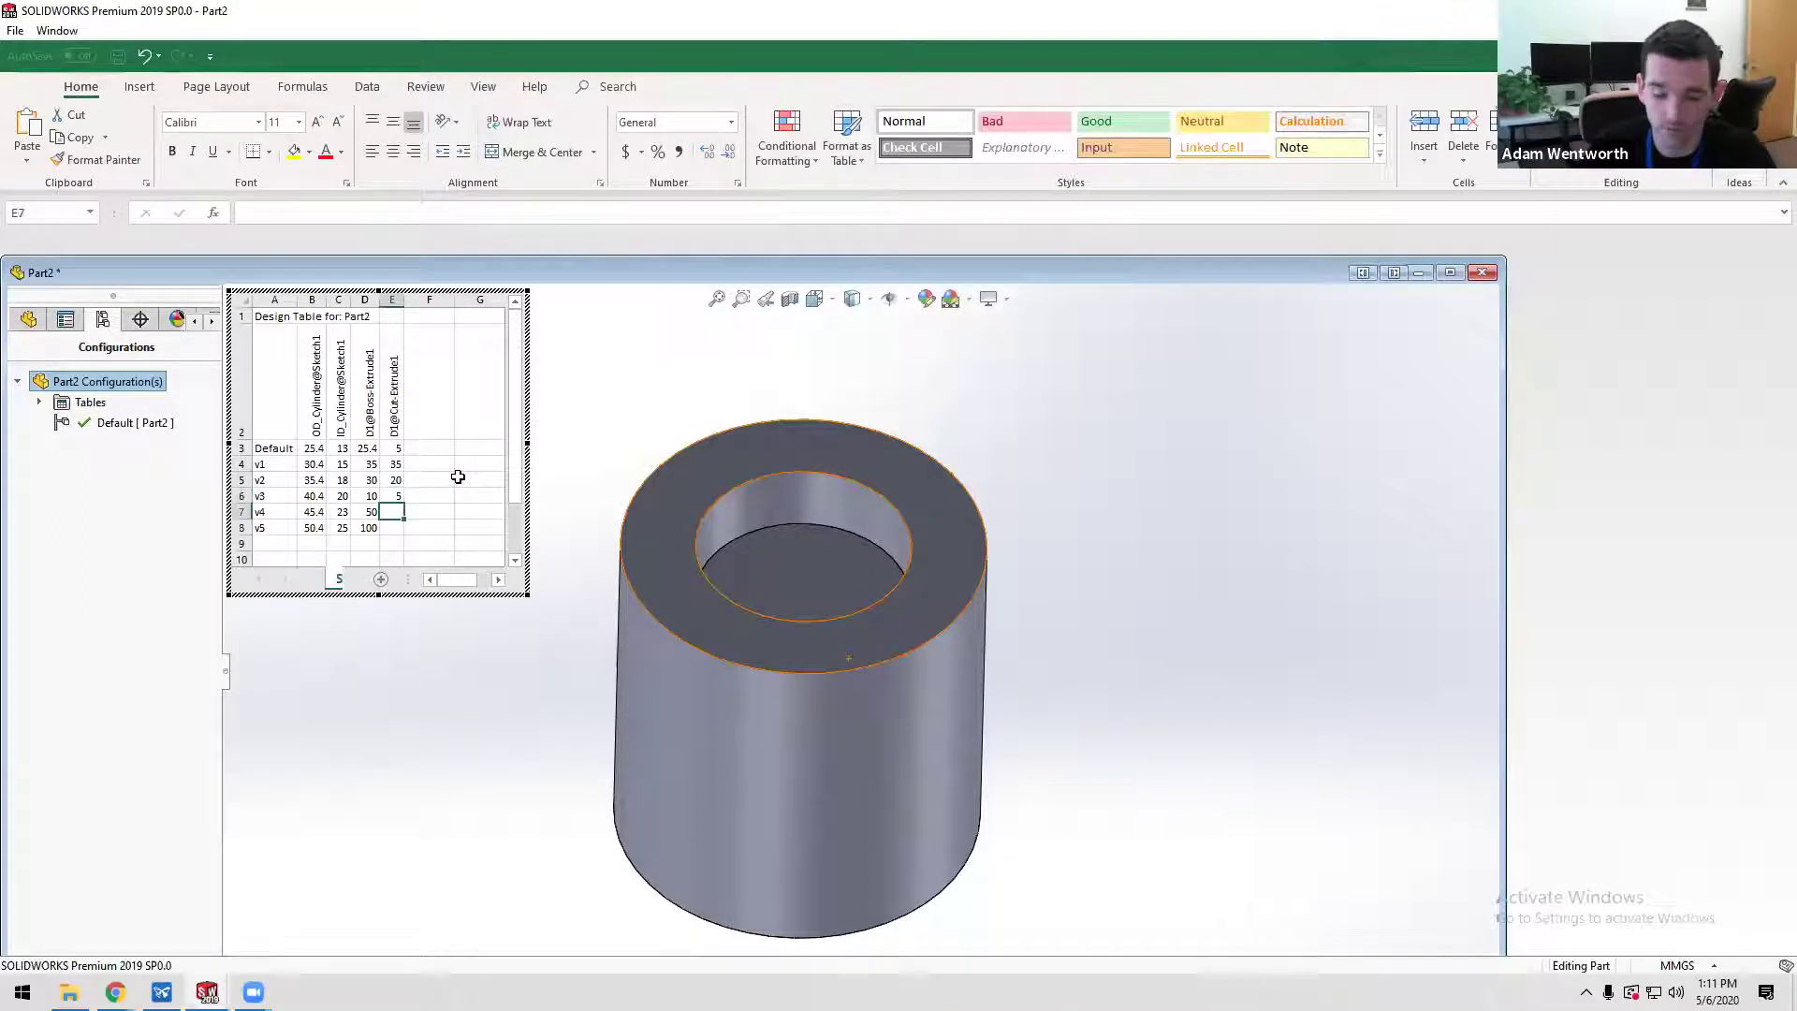
{"action": "type", "text": "45"}
{"action": "key", "text": "Return"}
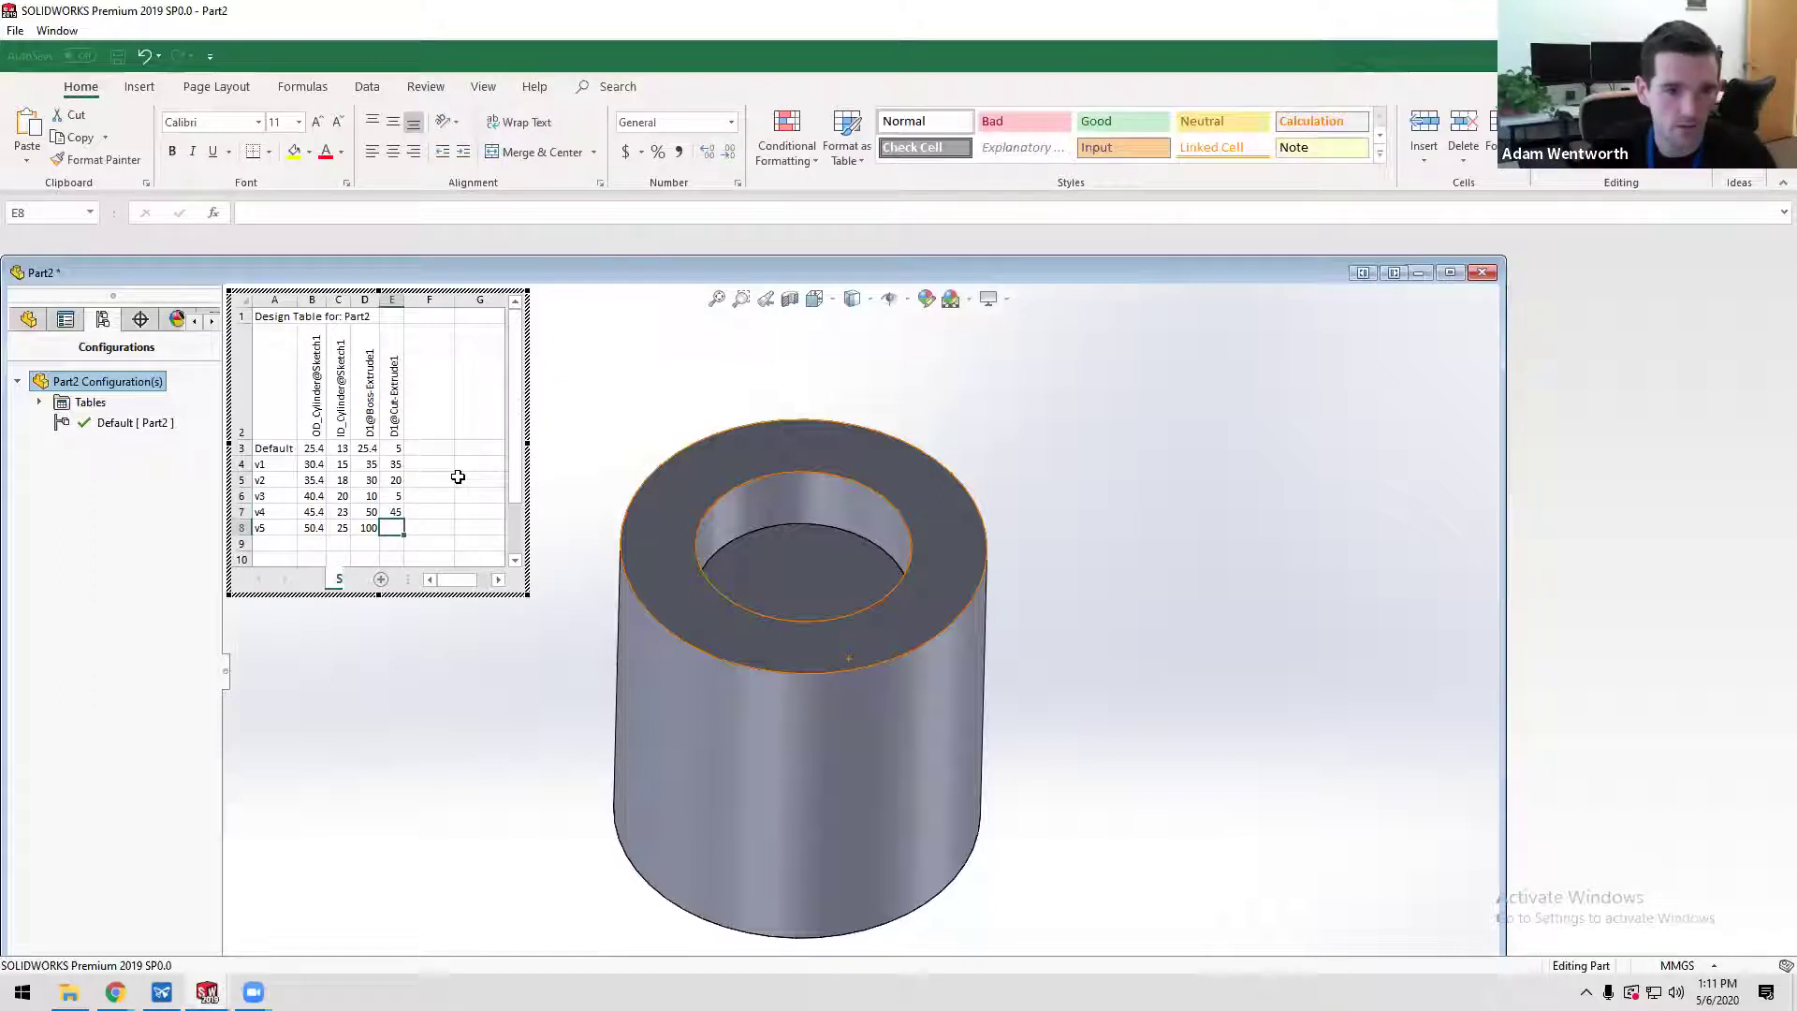
{"action": "type", "text": "65"}
{"action": "key", "text": "Return"}
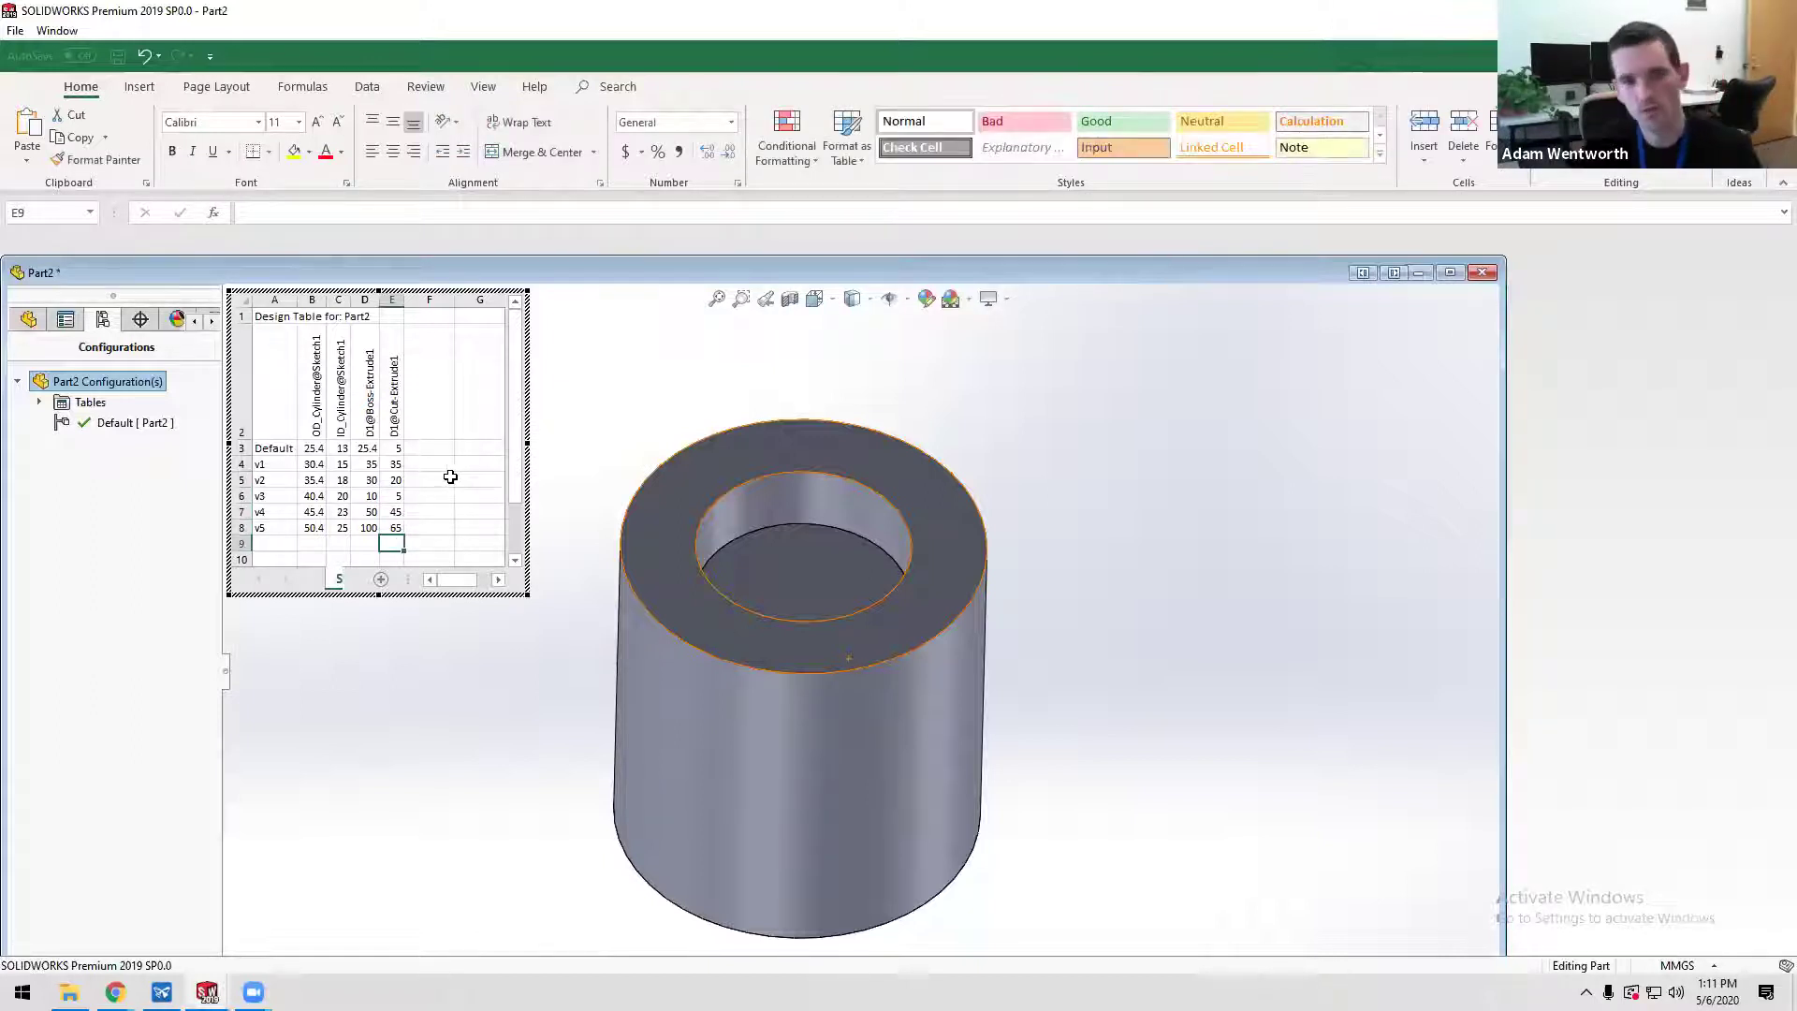
- Close the design table to generate its configurations and acknowledge the generation notice
{"action": "left_click", "coordinate": [557, 494]}
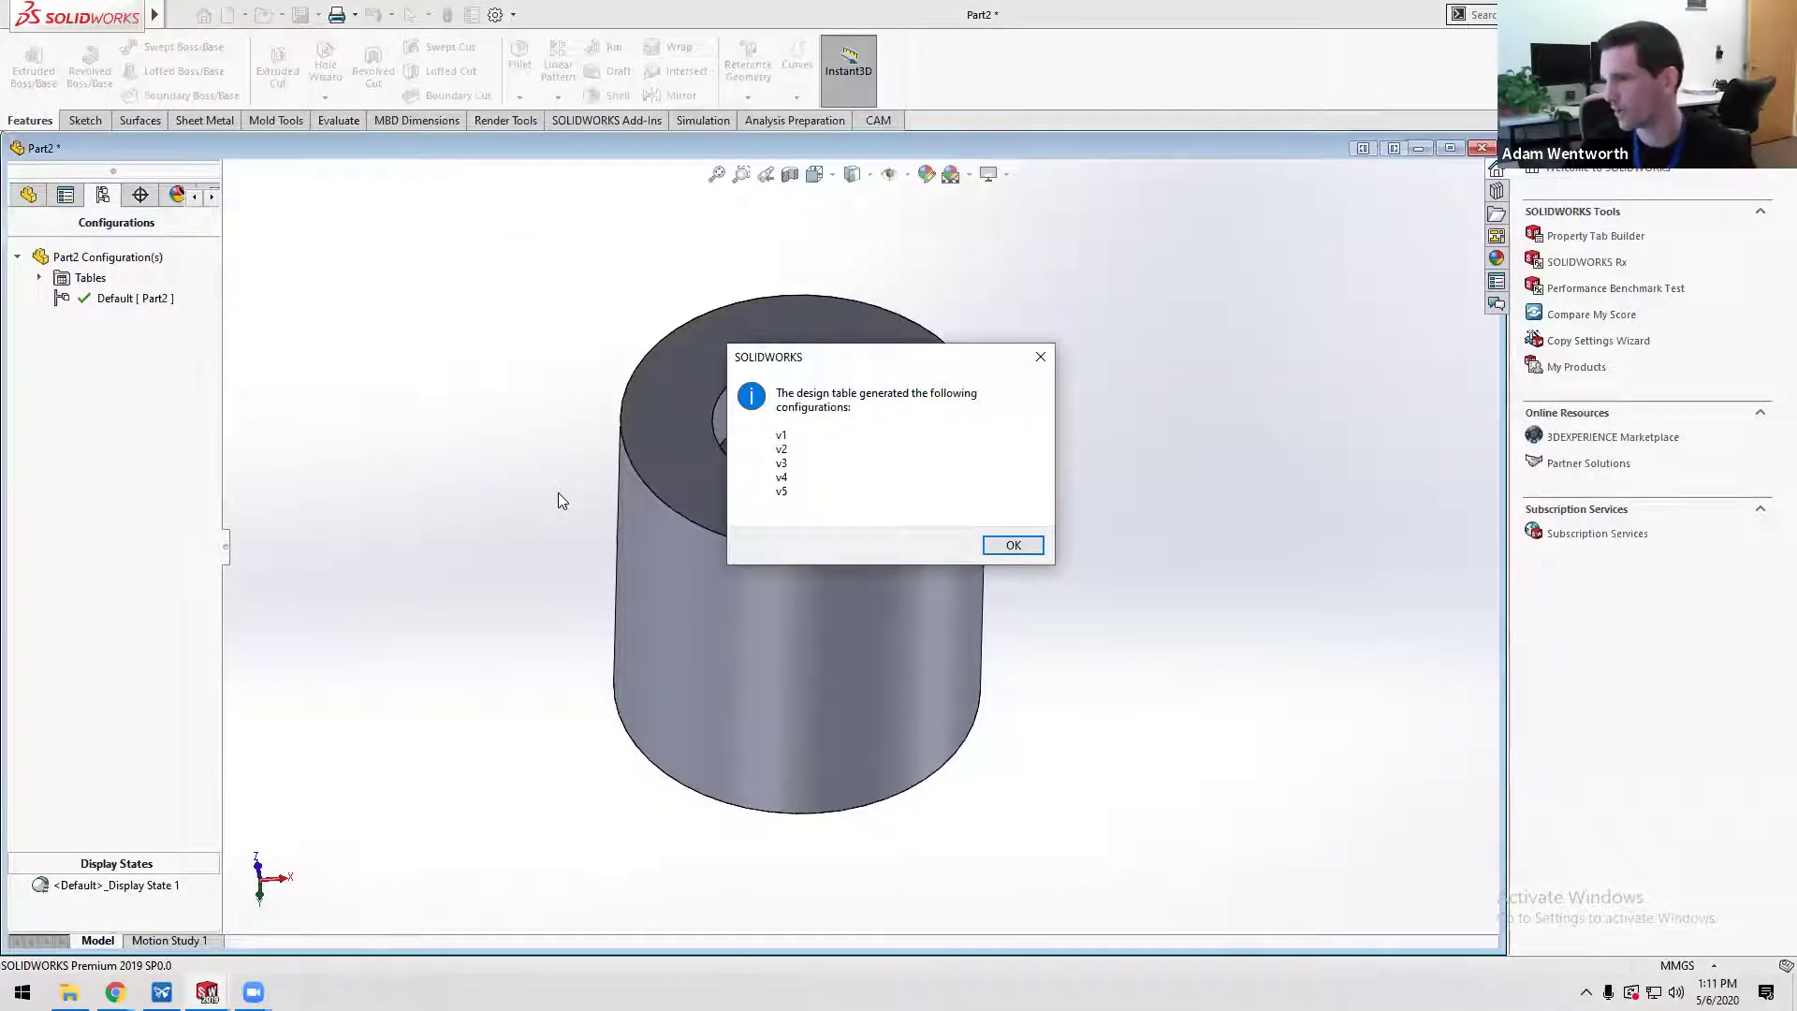
{"action": "key", "text": "Return"}
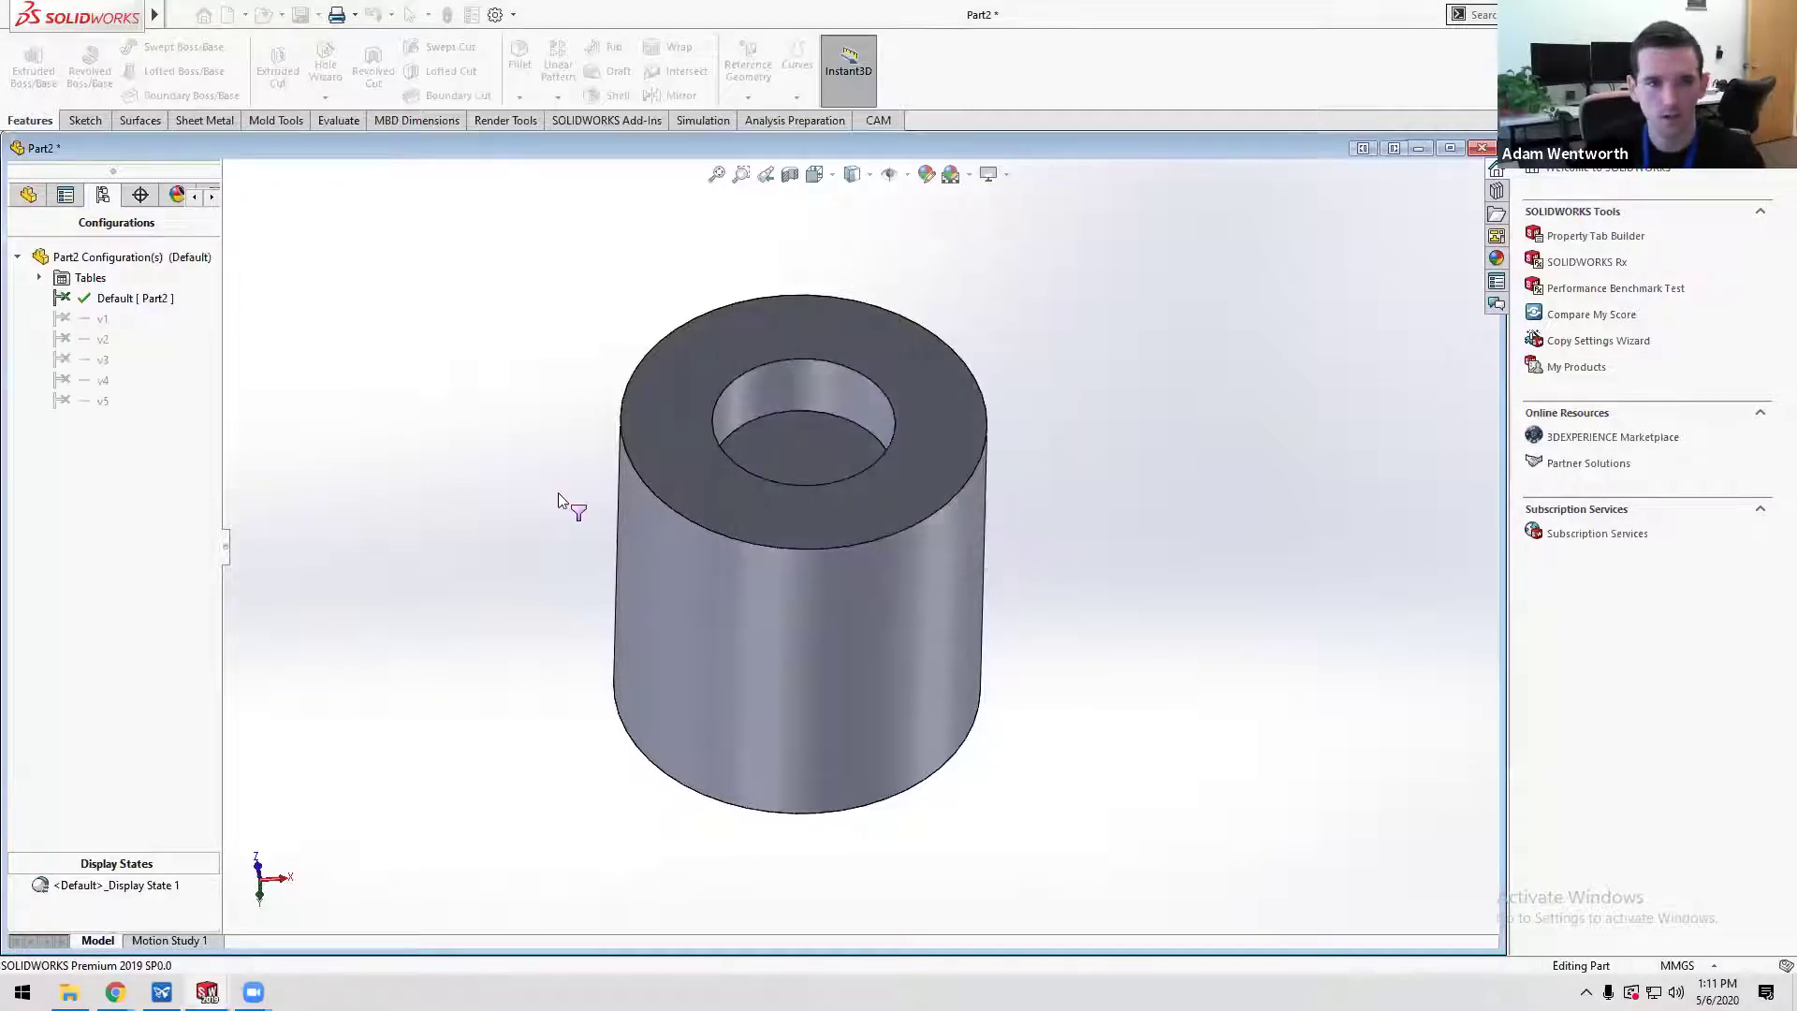
- Activate the v1 configuration and examine its bore from above, returning to the isometric view
{"action": "left_click", "coordinate": [81, 404]}
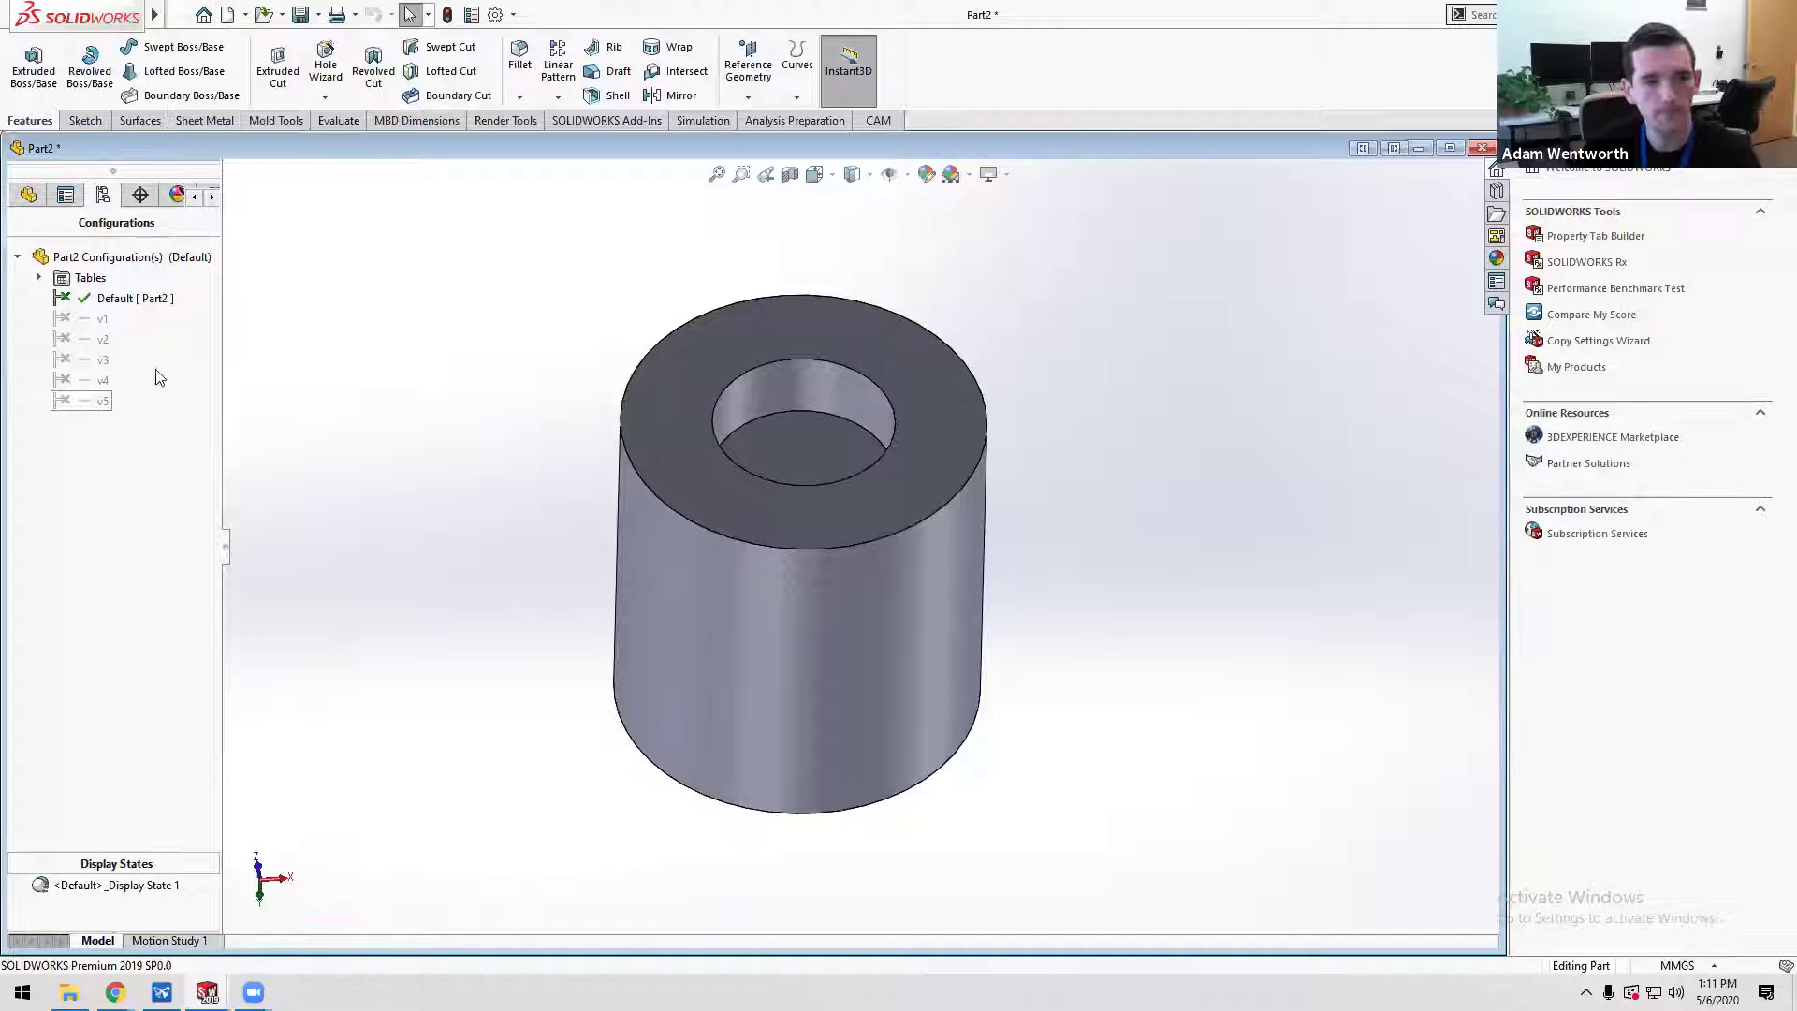
{"action": "double_click", "coordinate": [67, 319]}
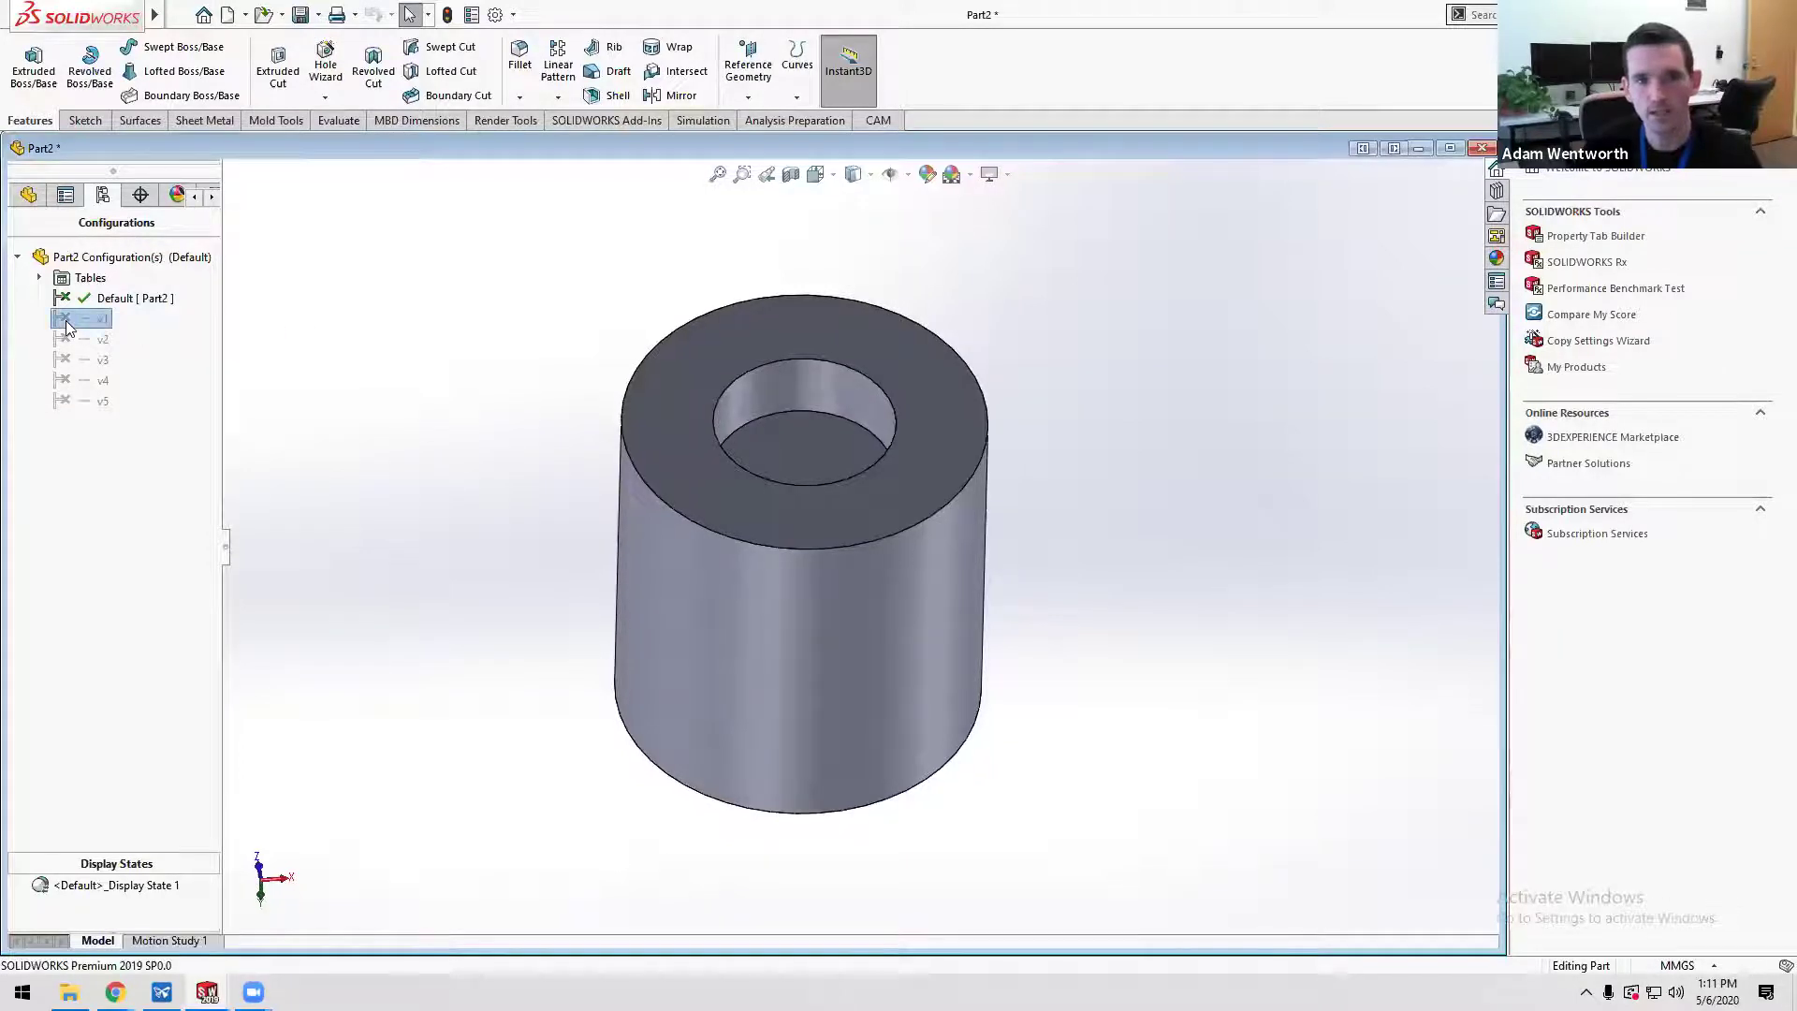
{"action": "scroll", "coordinate": [782, 461], "scroll_direction": "up", "scroll_amount": 5}
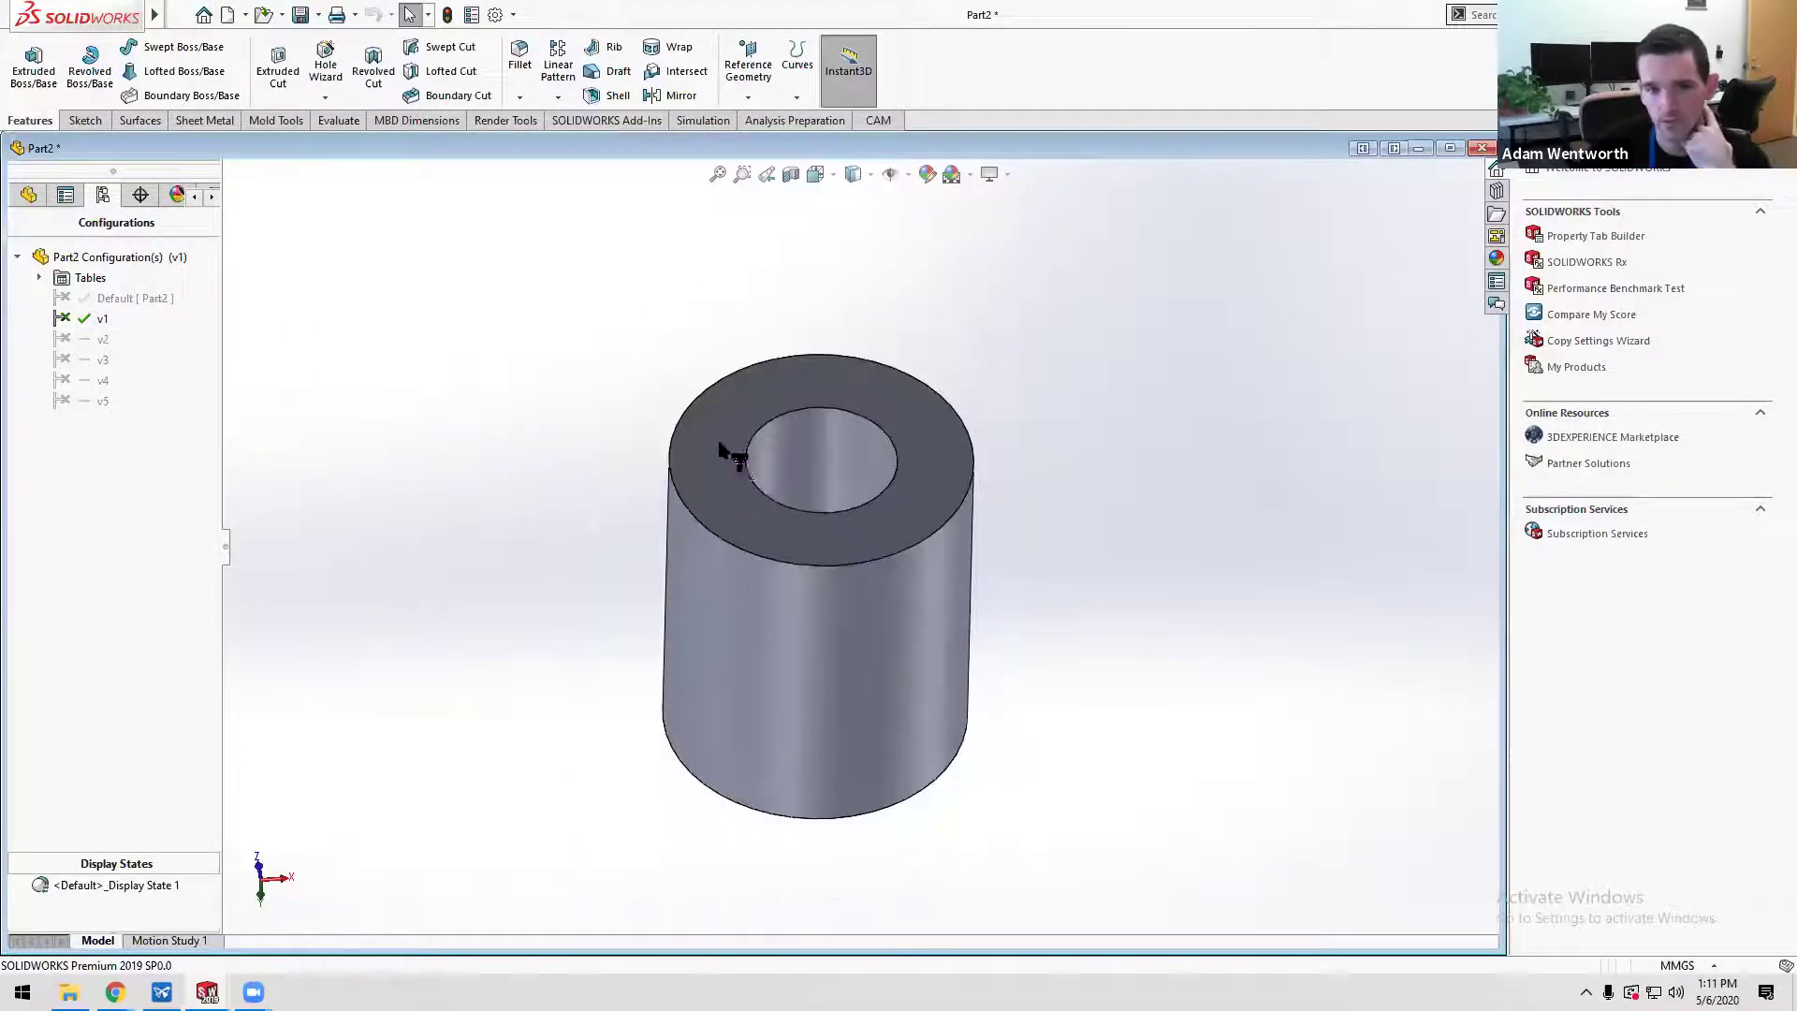
{"action": "middle_click_drag", "start_coordinate": [726, 459], "coordinate": [708, 604]}
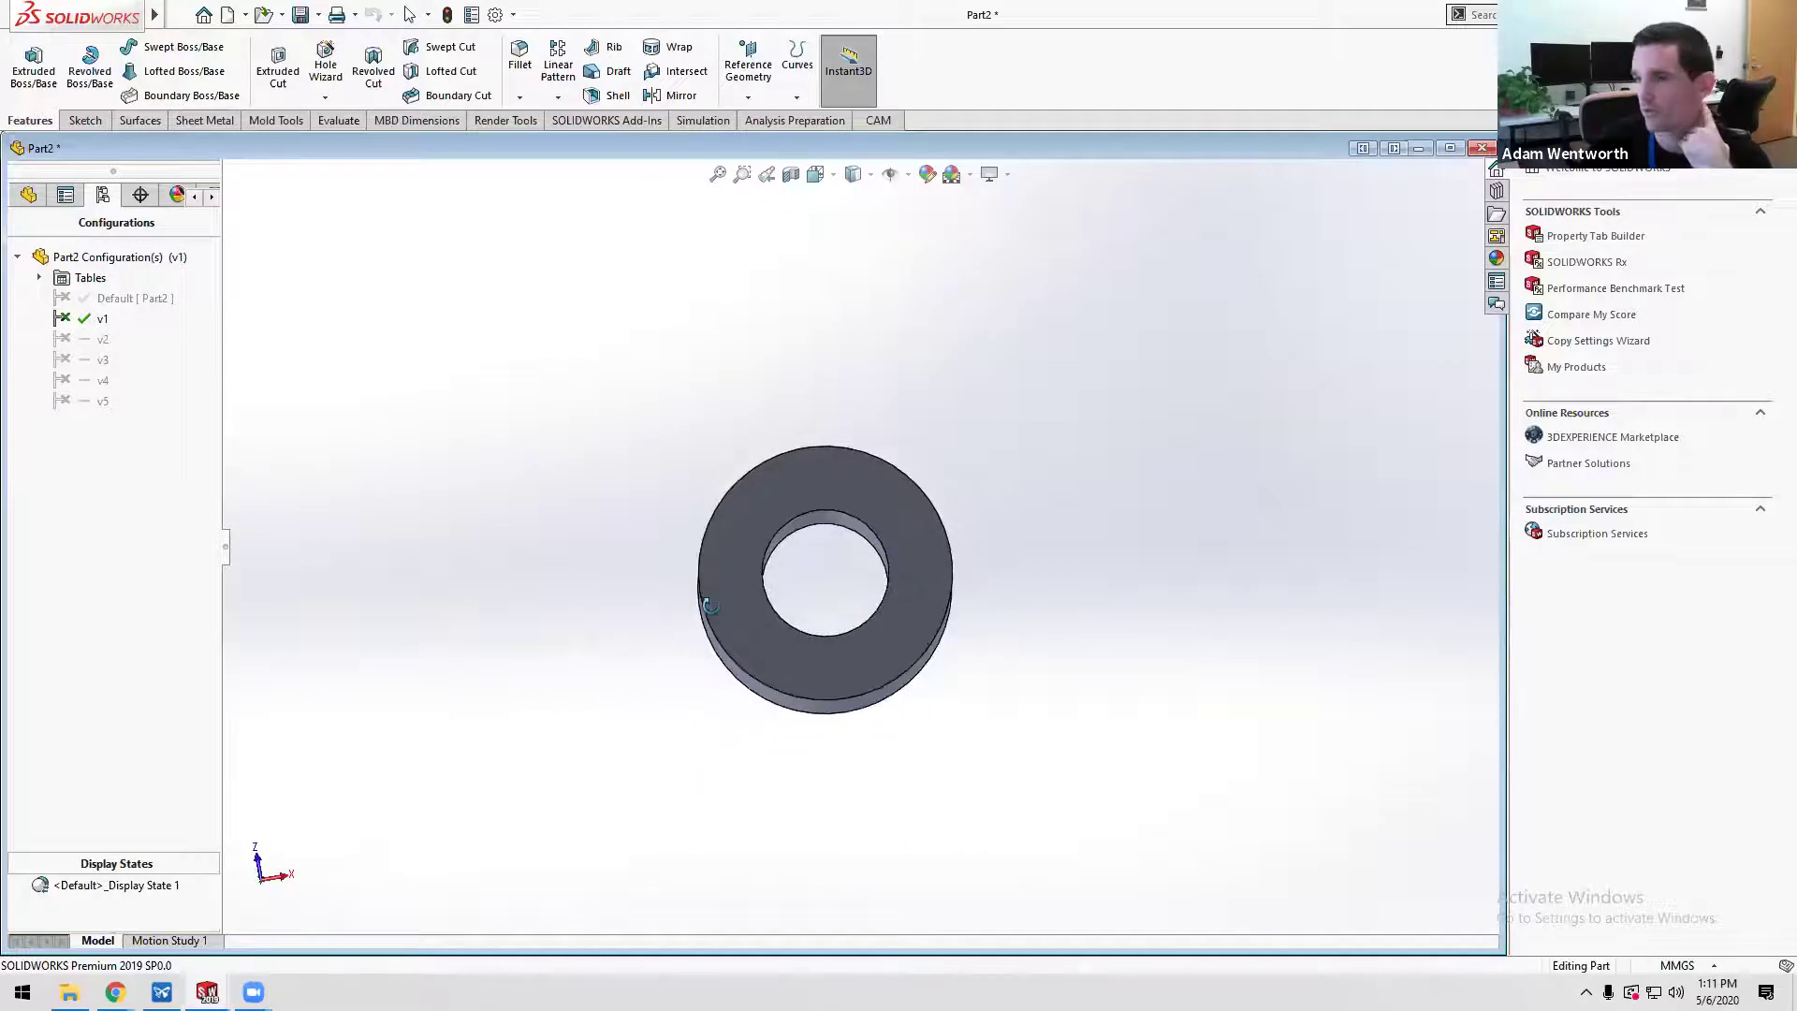
{"action": "key", "text": "ctrl+7"}
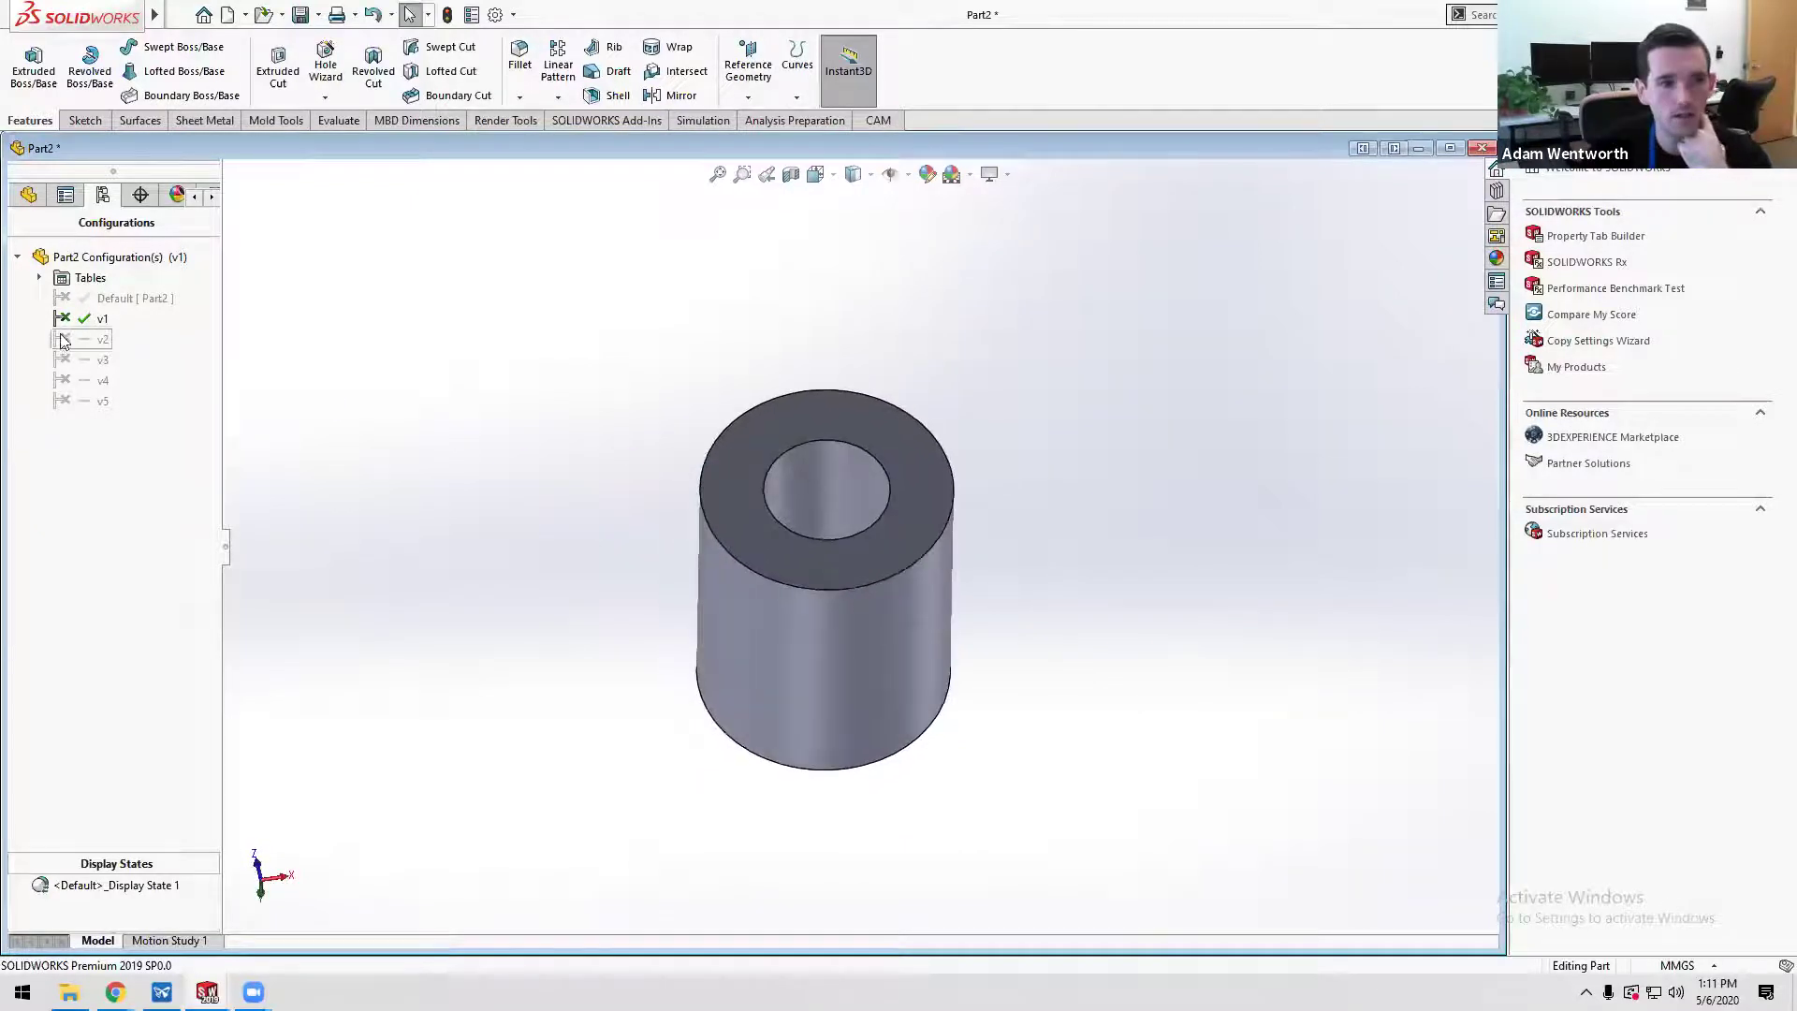
- Activate configurations v2, v3, v4 and v5 in turn to examine each cylinder size
{"action": "double_click", "coordinate": [63, 341]}
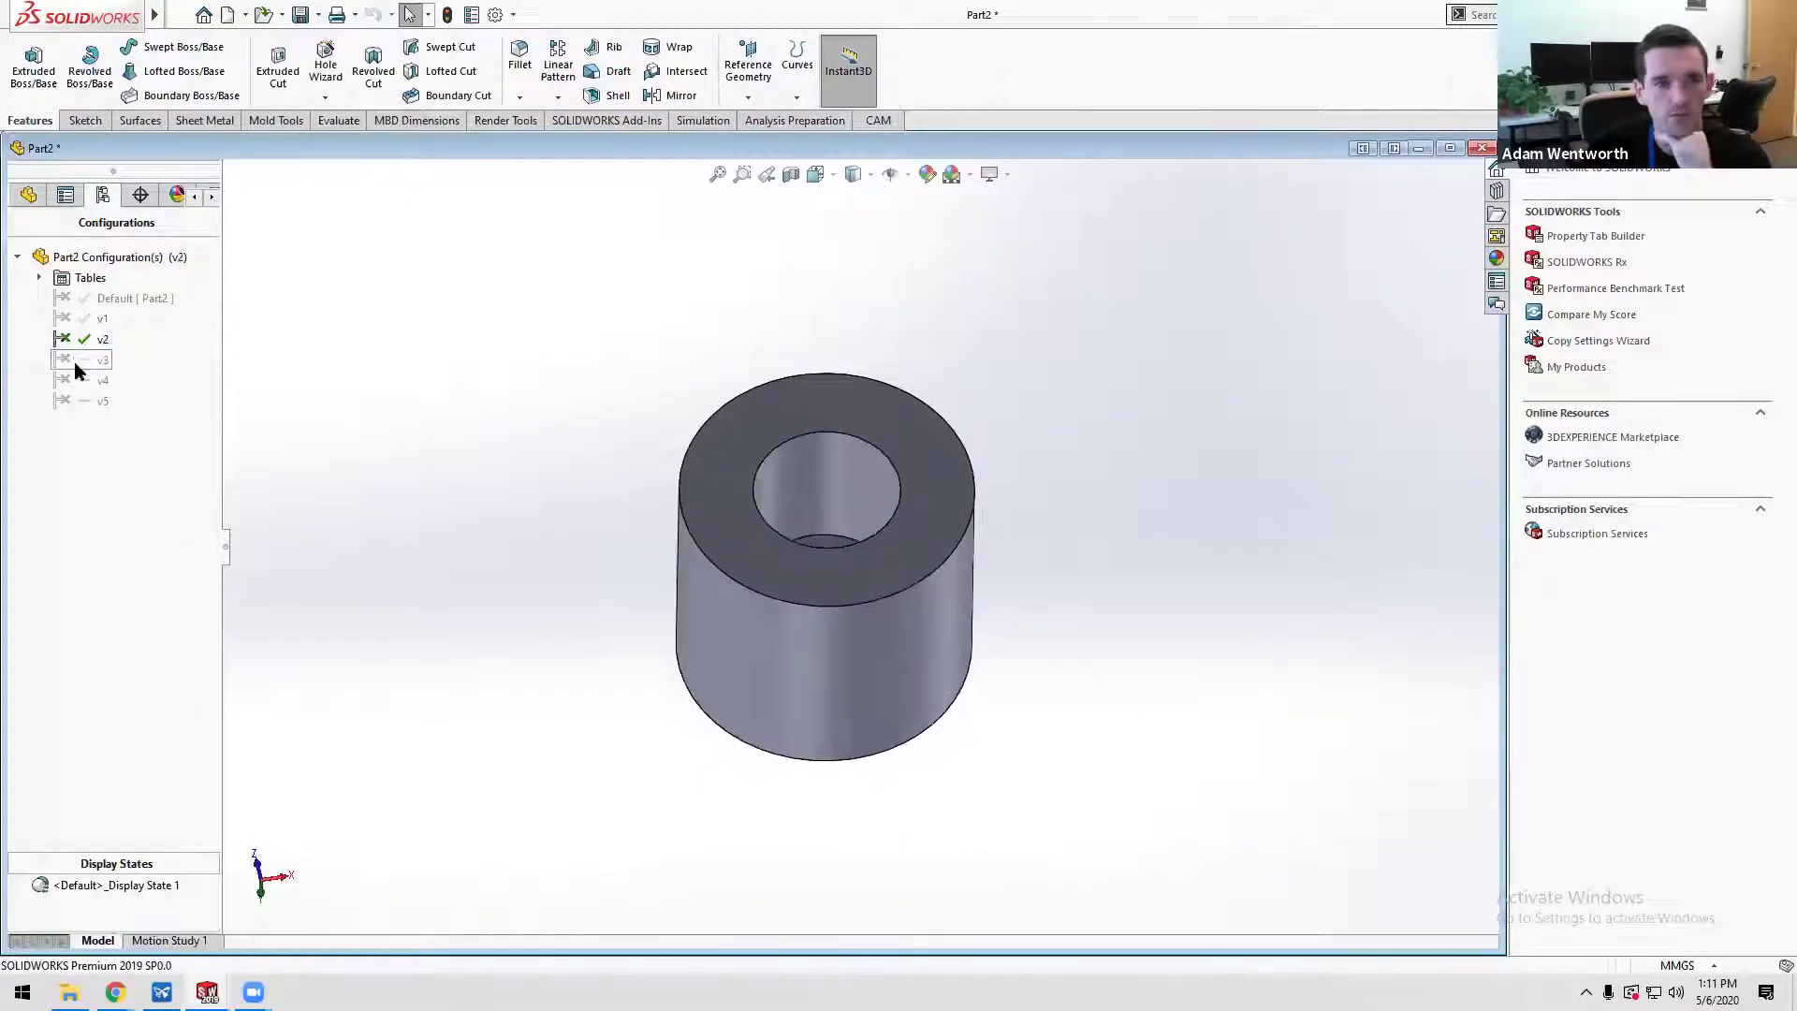
{"action": "double_click", "coordinate": [75, 361]}
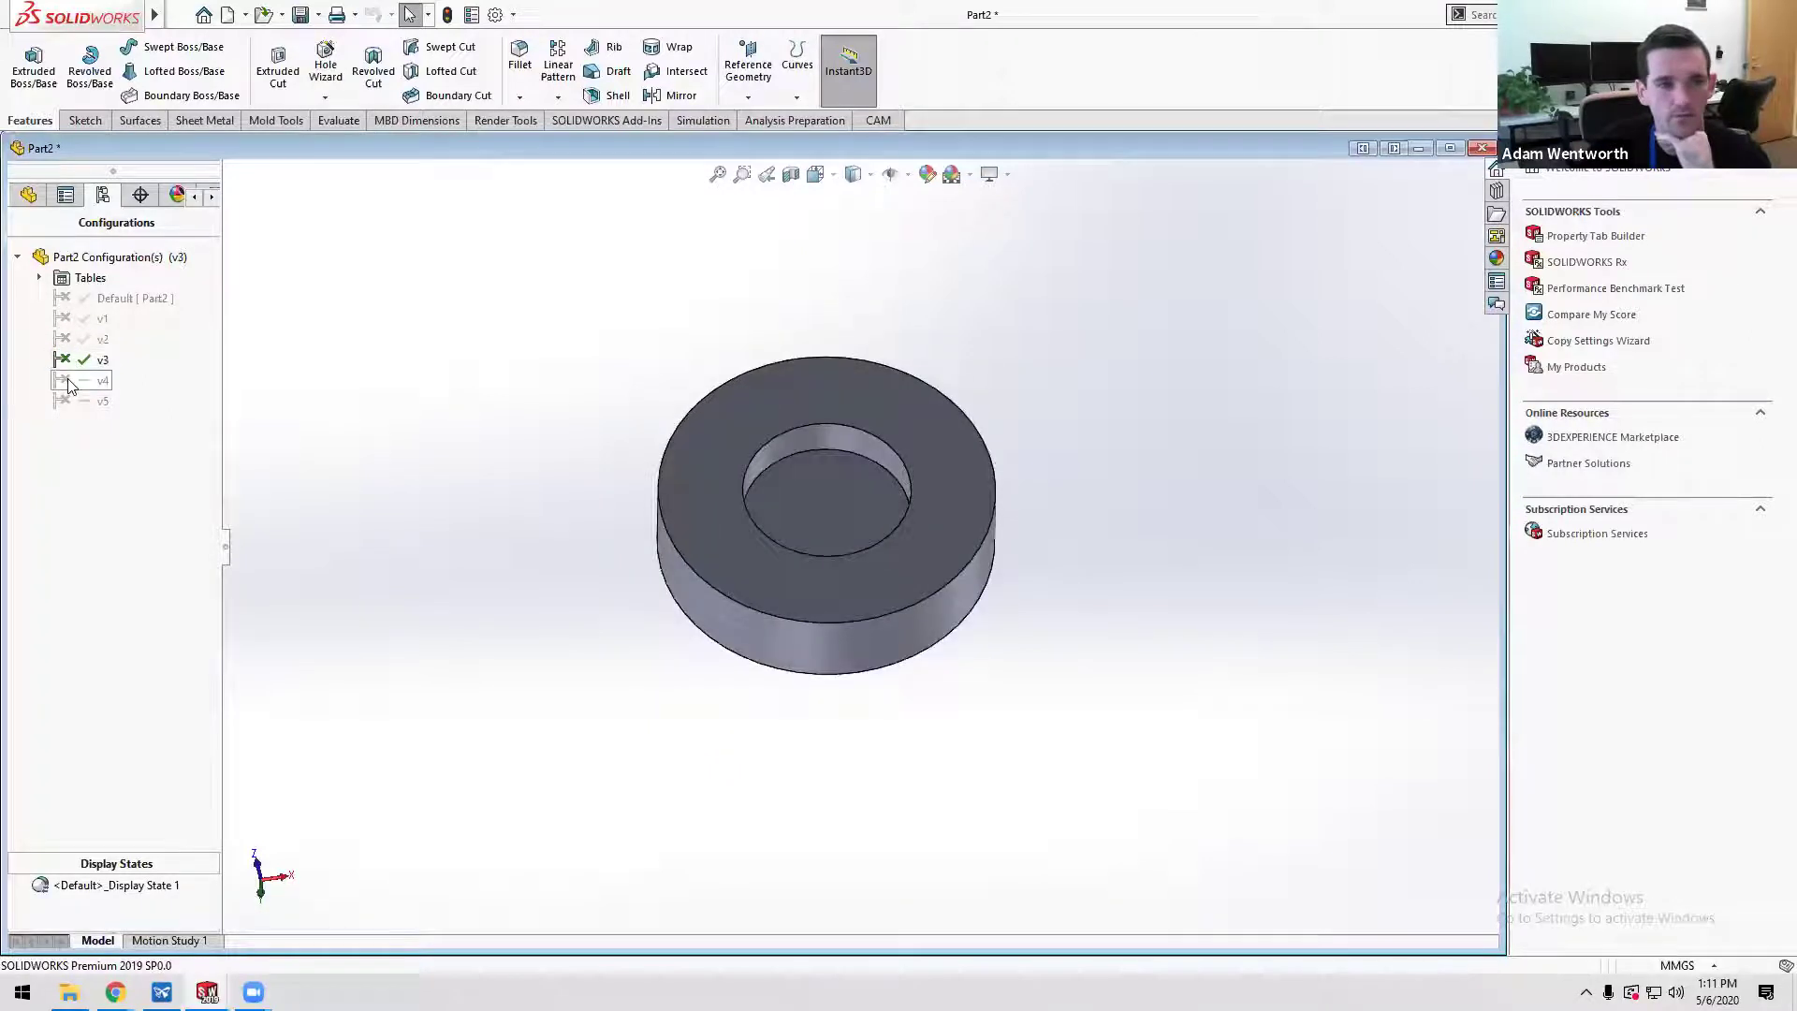
{"action": "left_click", "coordinate": [70, 384]}
{"action": "double_click", "coordinate": [69, 381]}
{"action": "left_click", "coordinate": [66, 401]}
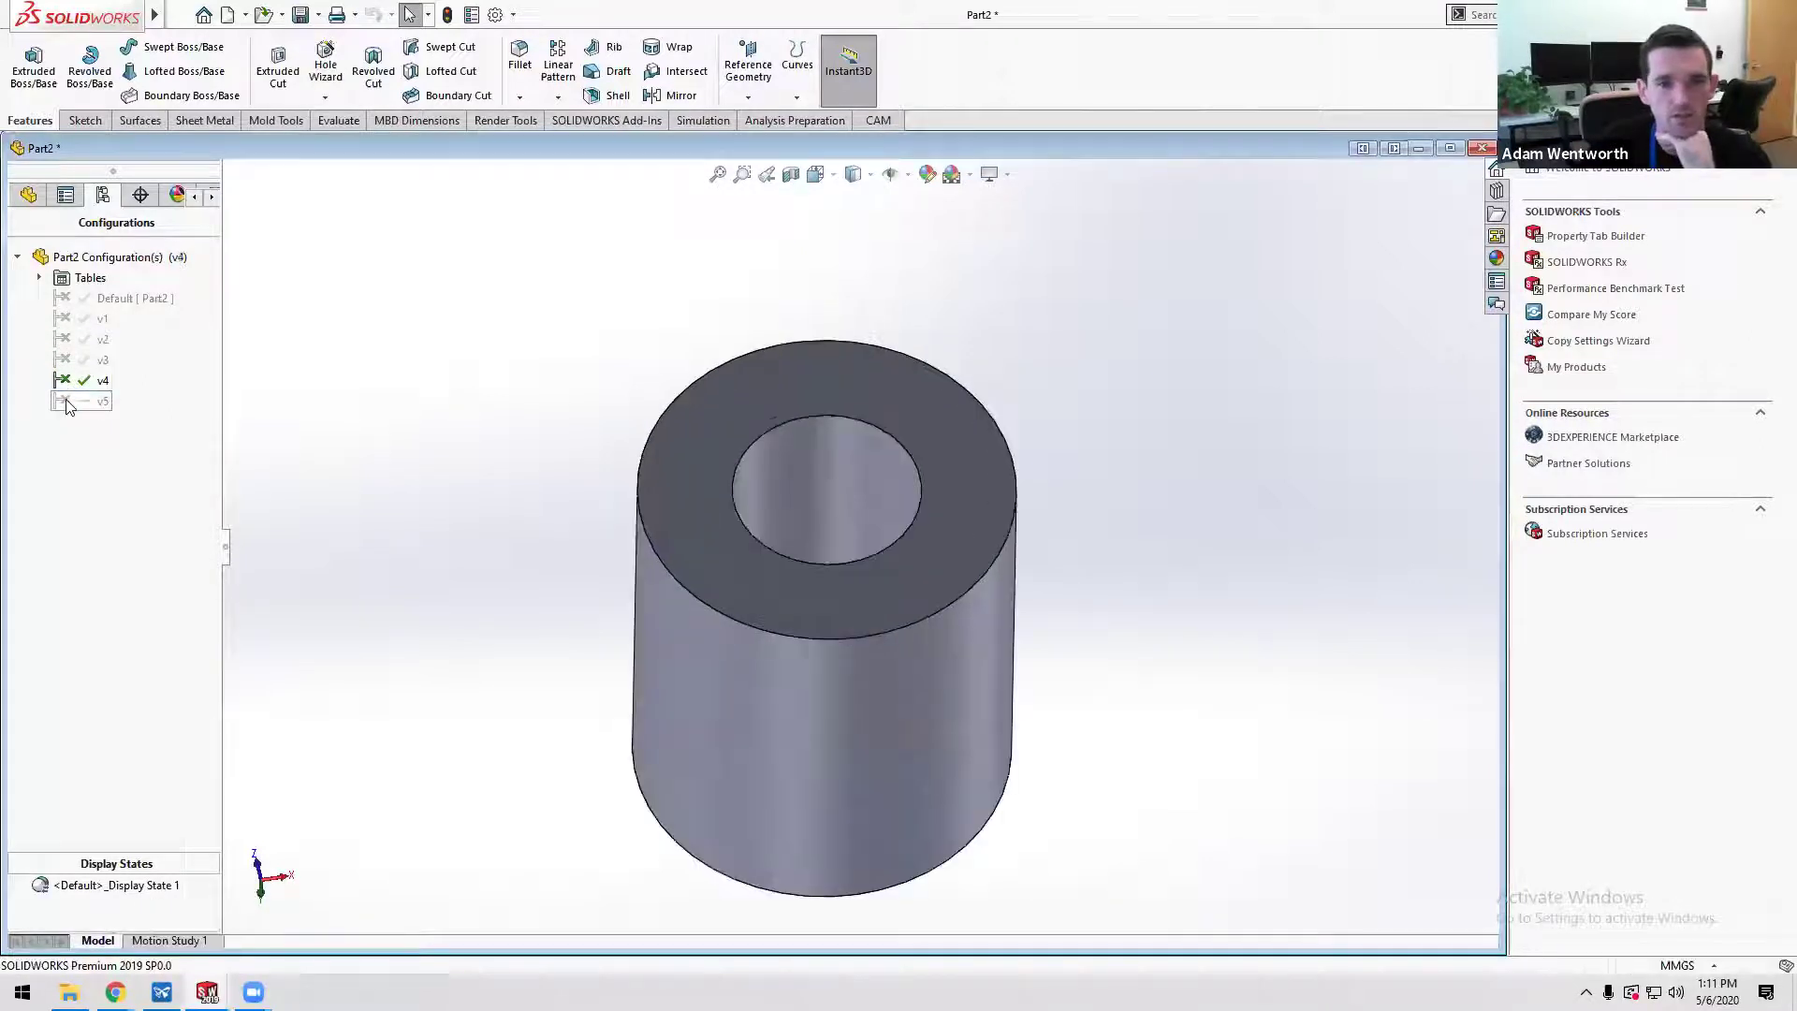
{"action": "double_click", "coordinate": [65, 400]}
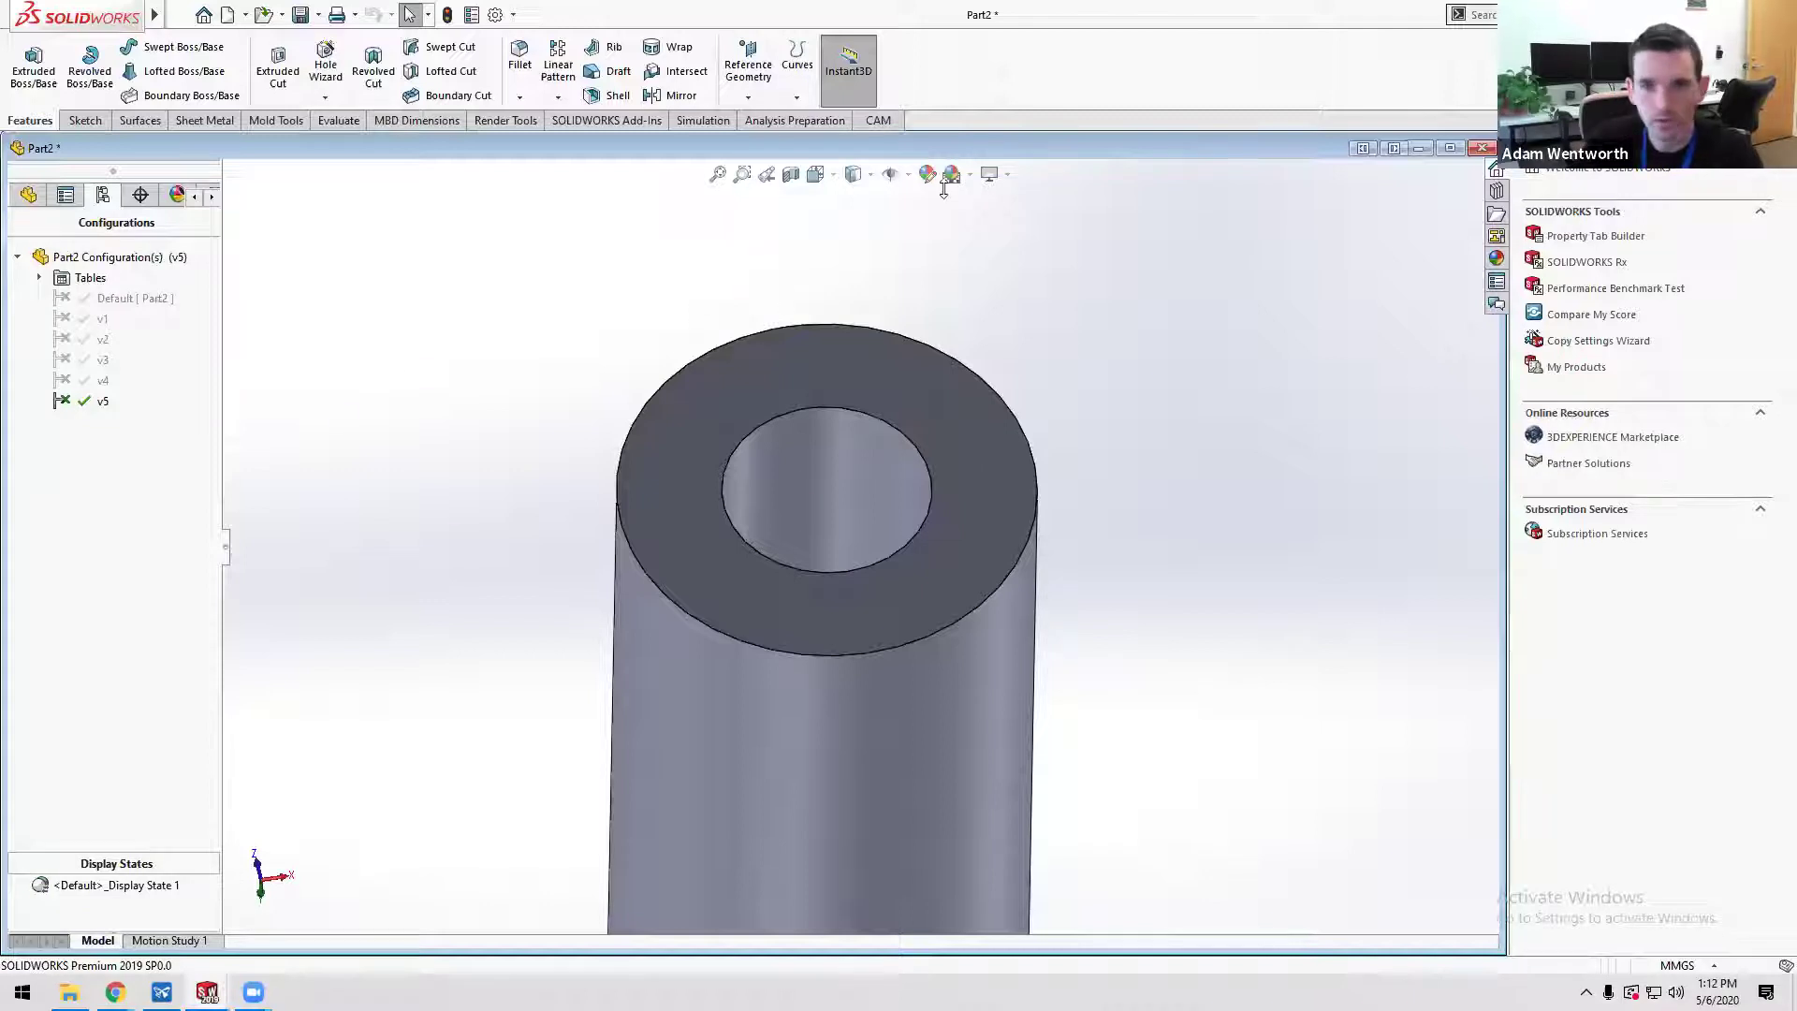
- Switch to the PillModels part and examine the capsule from an angled view
{"action": "left_click", "coordinate": [1418, 147]}
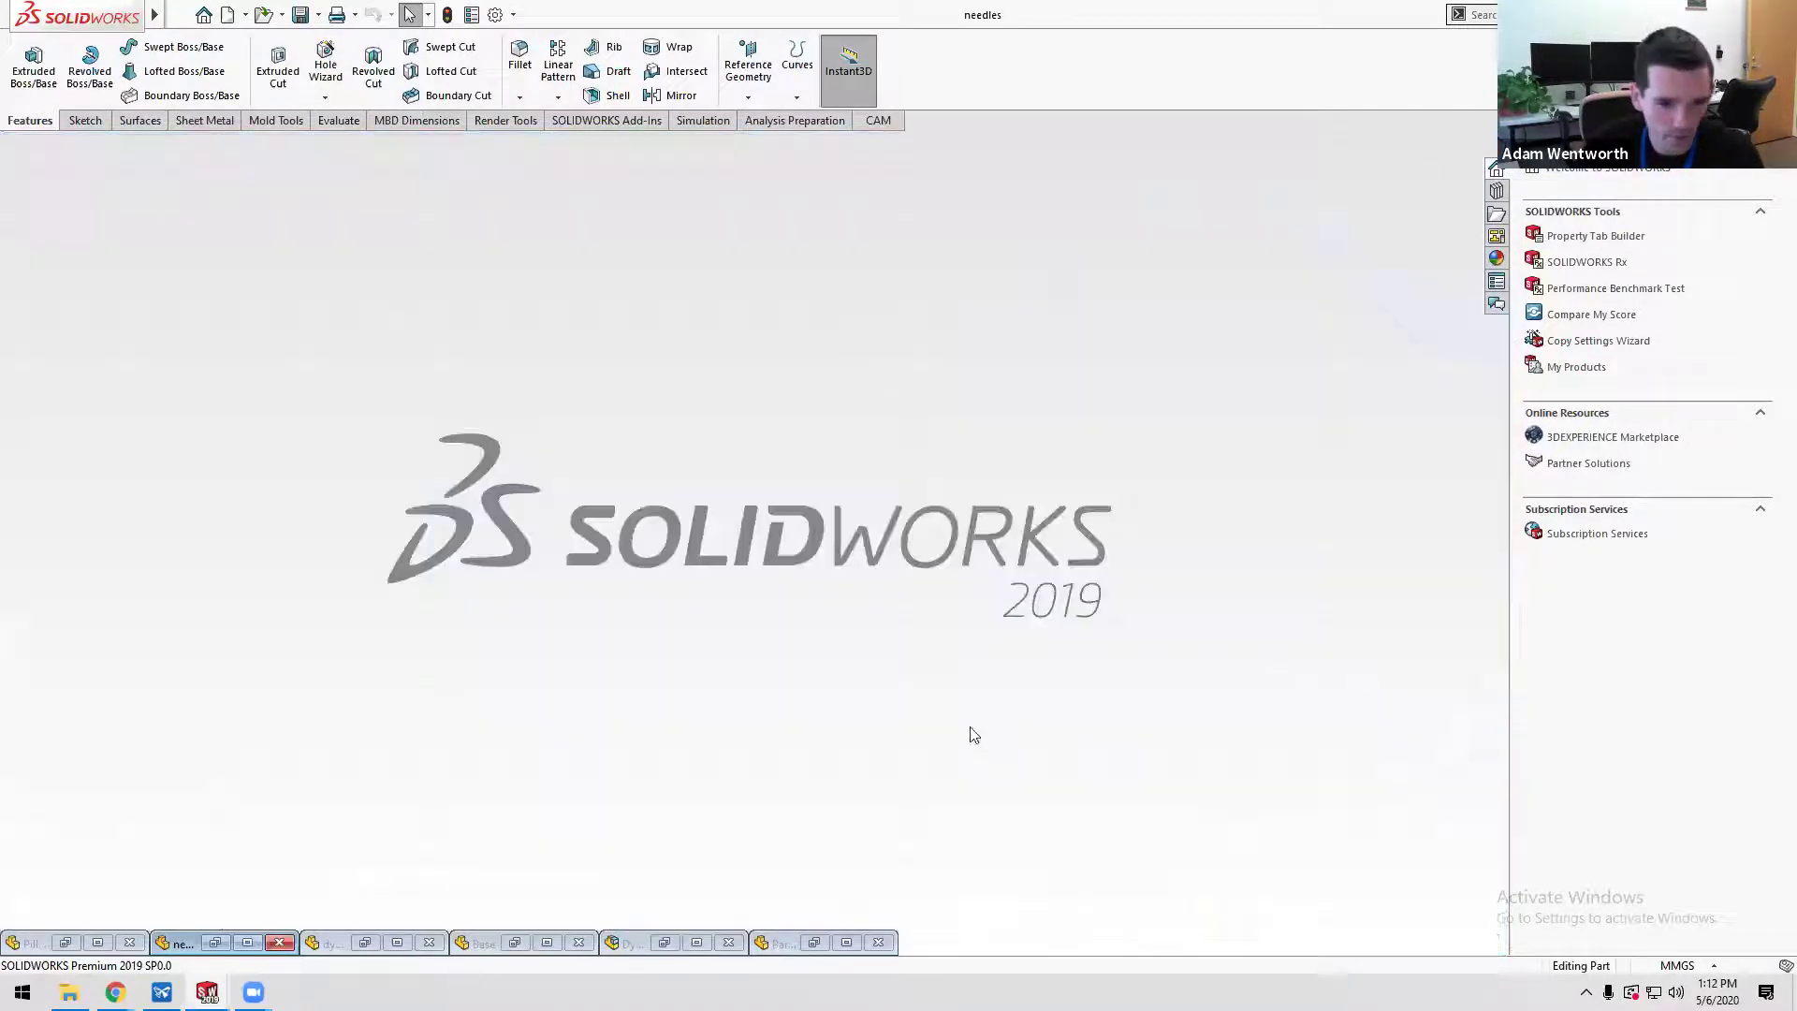
{"action": "left_click", "coordinate": [60, 942]}
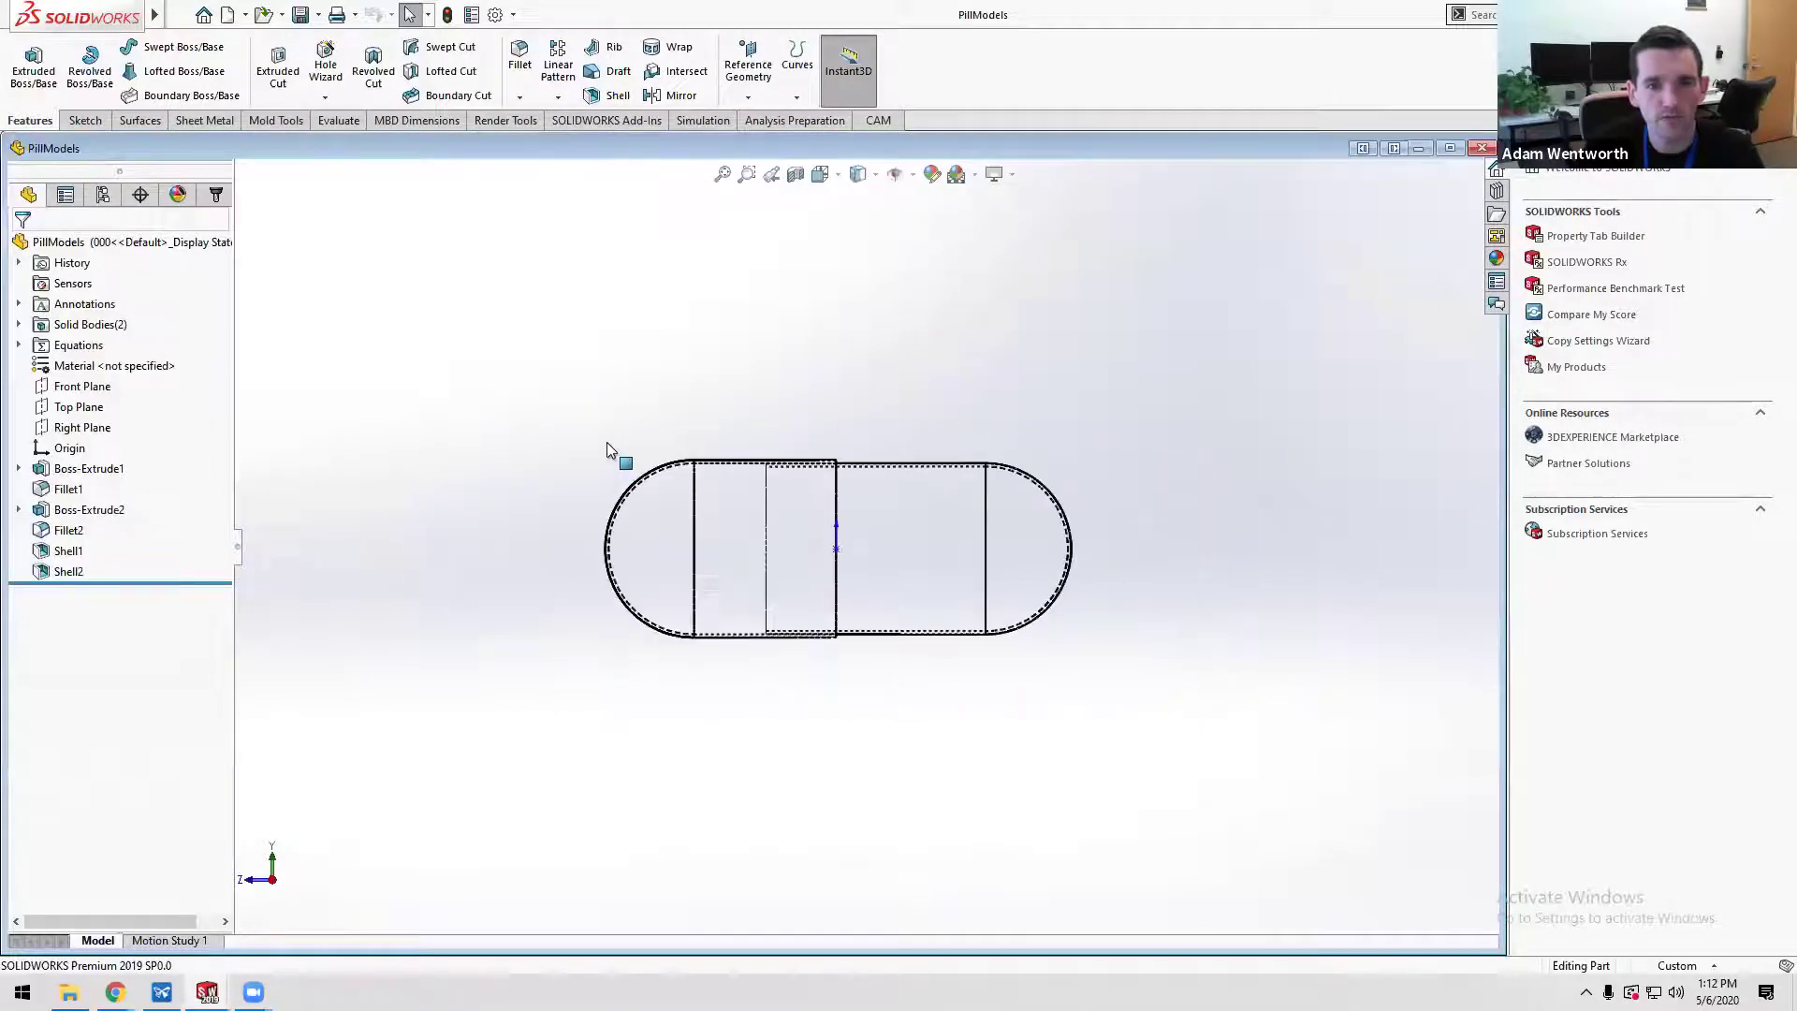
{"action": "middle_click_drag", "start_coordinate": [606, 442], "coordinate": [656, 609]}
{"action": "scroll", "coordinate": [847, 689], "scroll_direction": "down", "scroll_amount": 3}
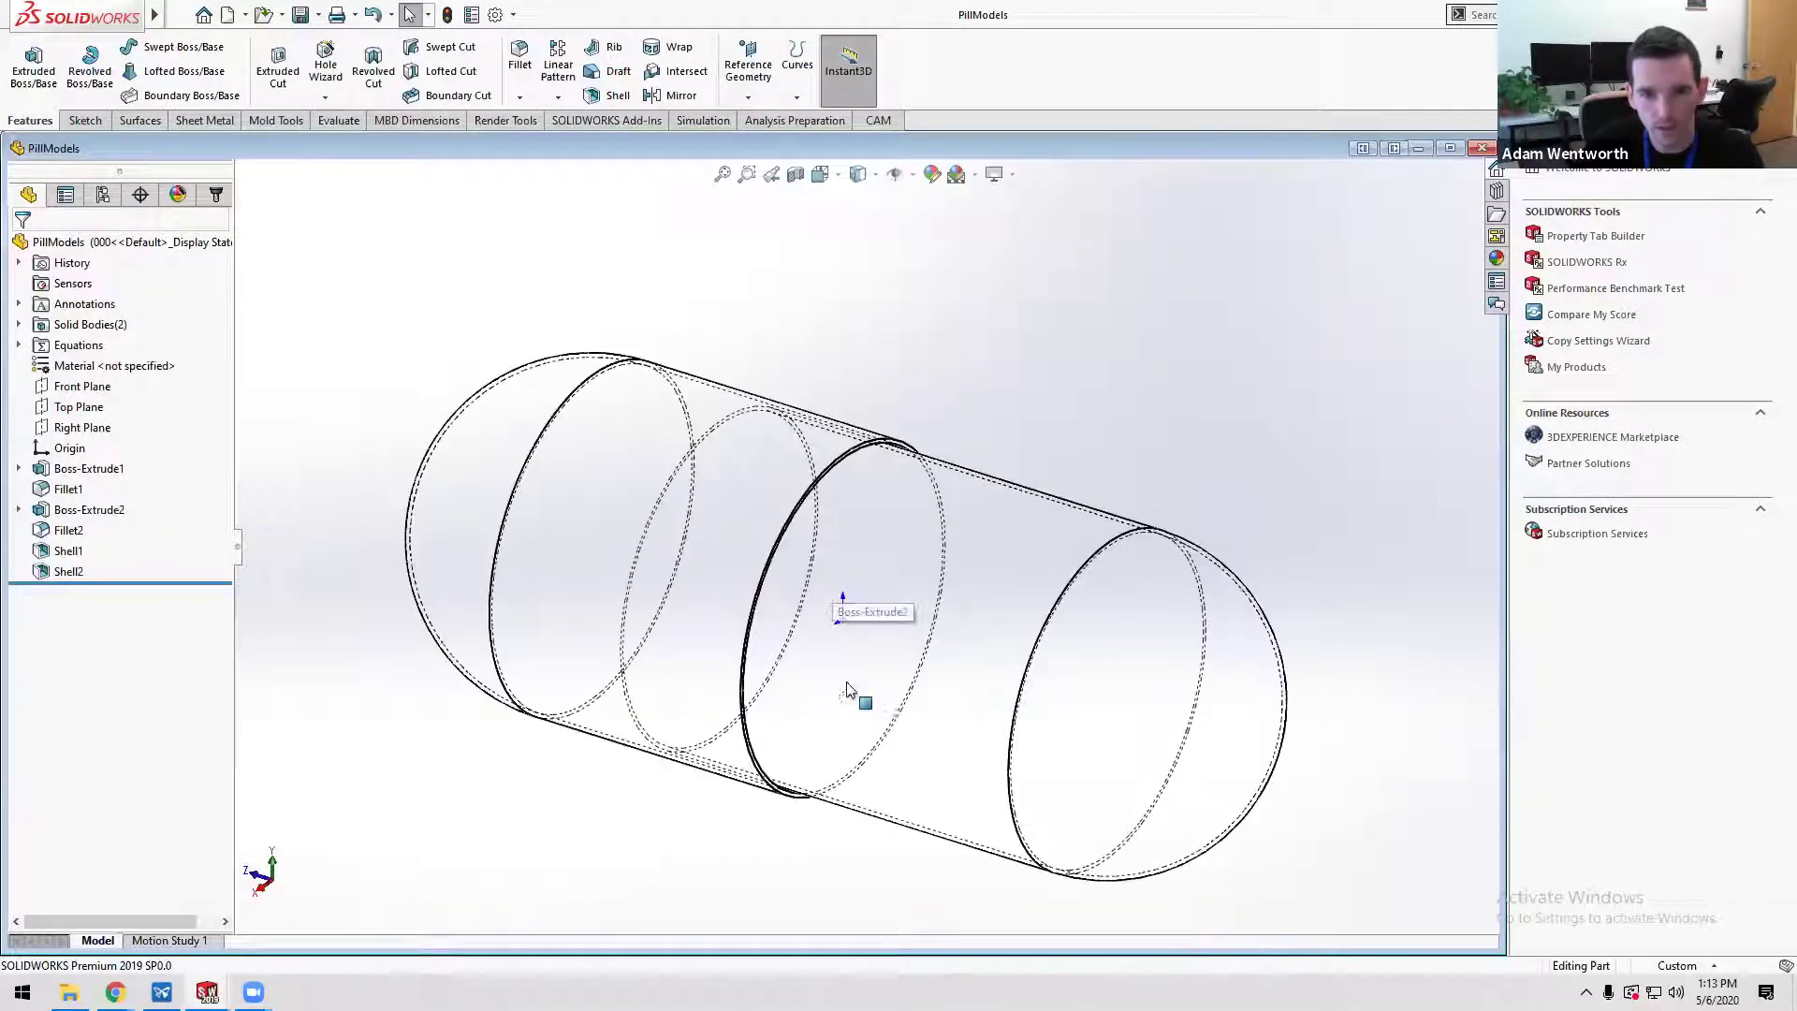
{"action": "scroll", "coordinate": [847, 690], "scroll_direction": "up", "scroll_amount": 2}
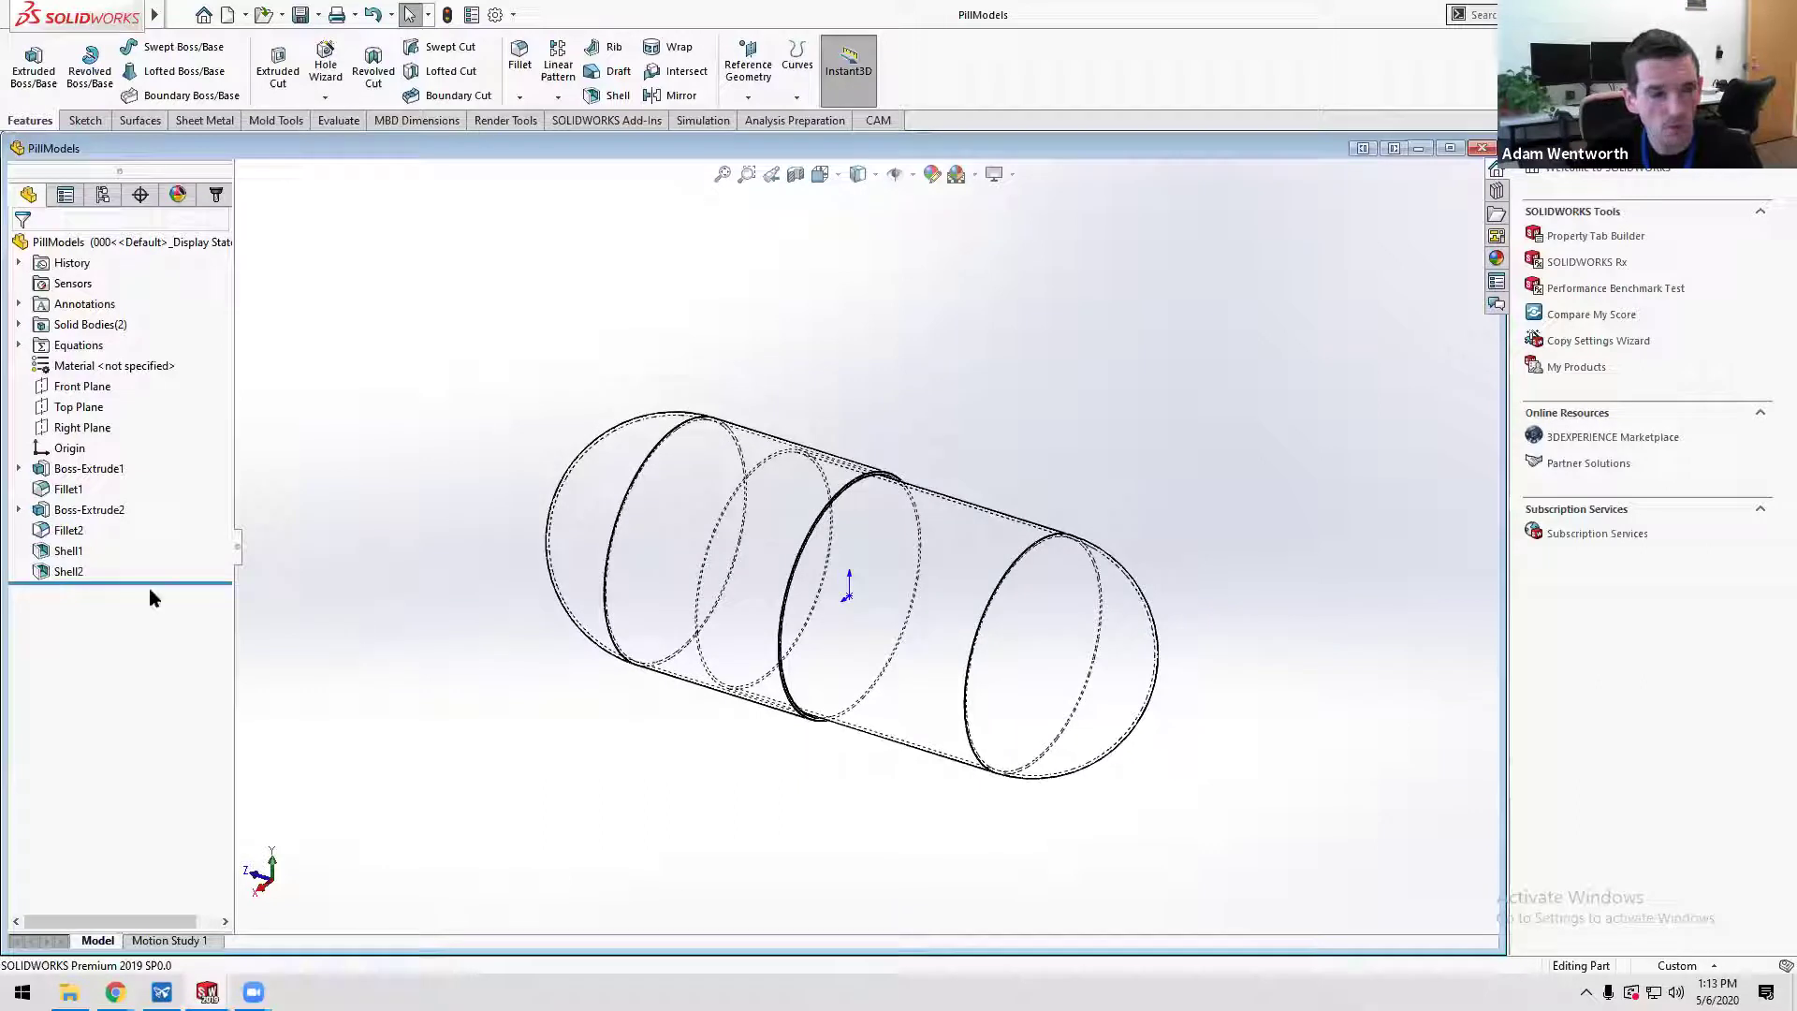
- Roll PillModels back to Boss-Extrude1, replay its features through Shell2, and postpone the Windows update reminder until tomorrow
{"action": "left_click_drag", "start_coordinate": [149, 583], "coordinate": [149, 479]}
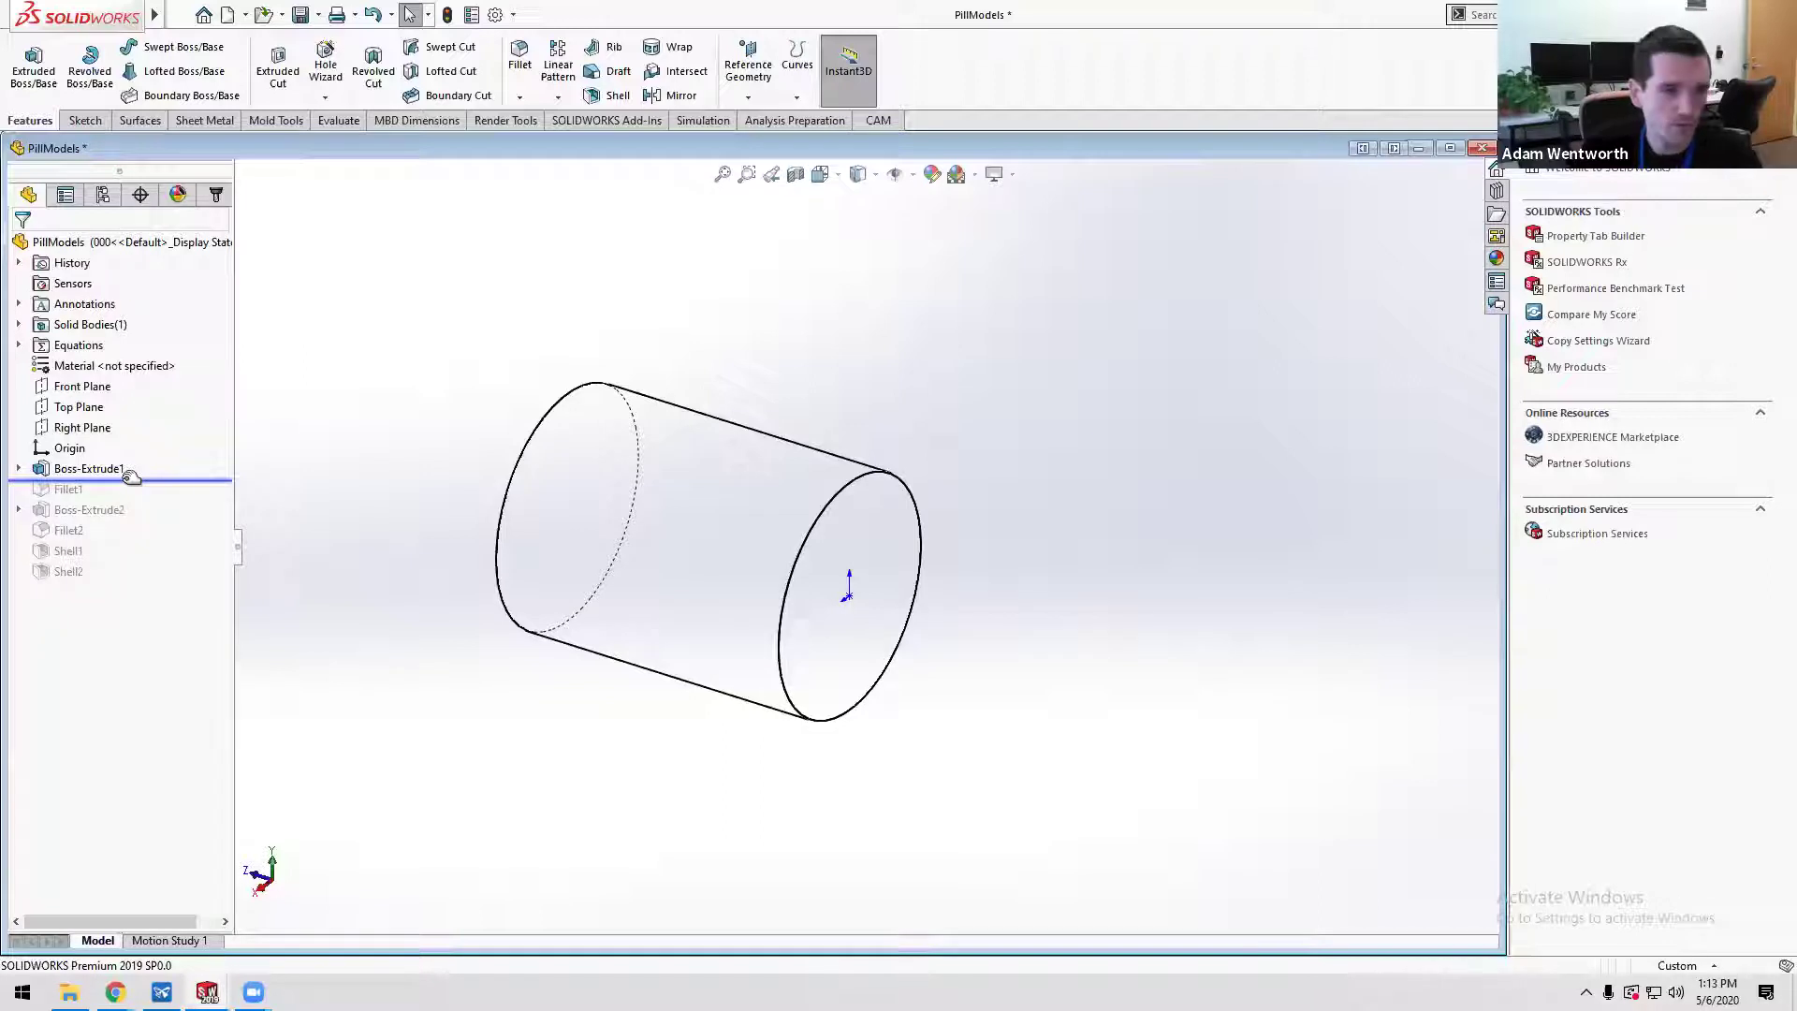
{"action": "left_click_drag", "start_coordinate": [131, 477], "coordinate": [124, 500]}
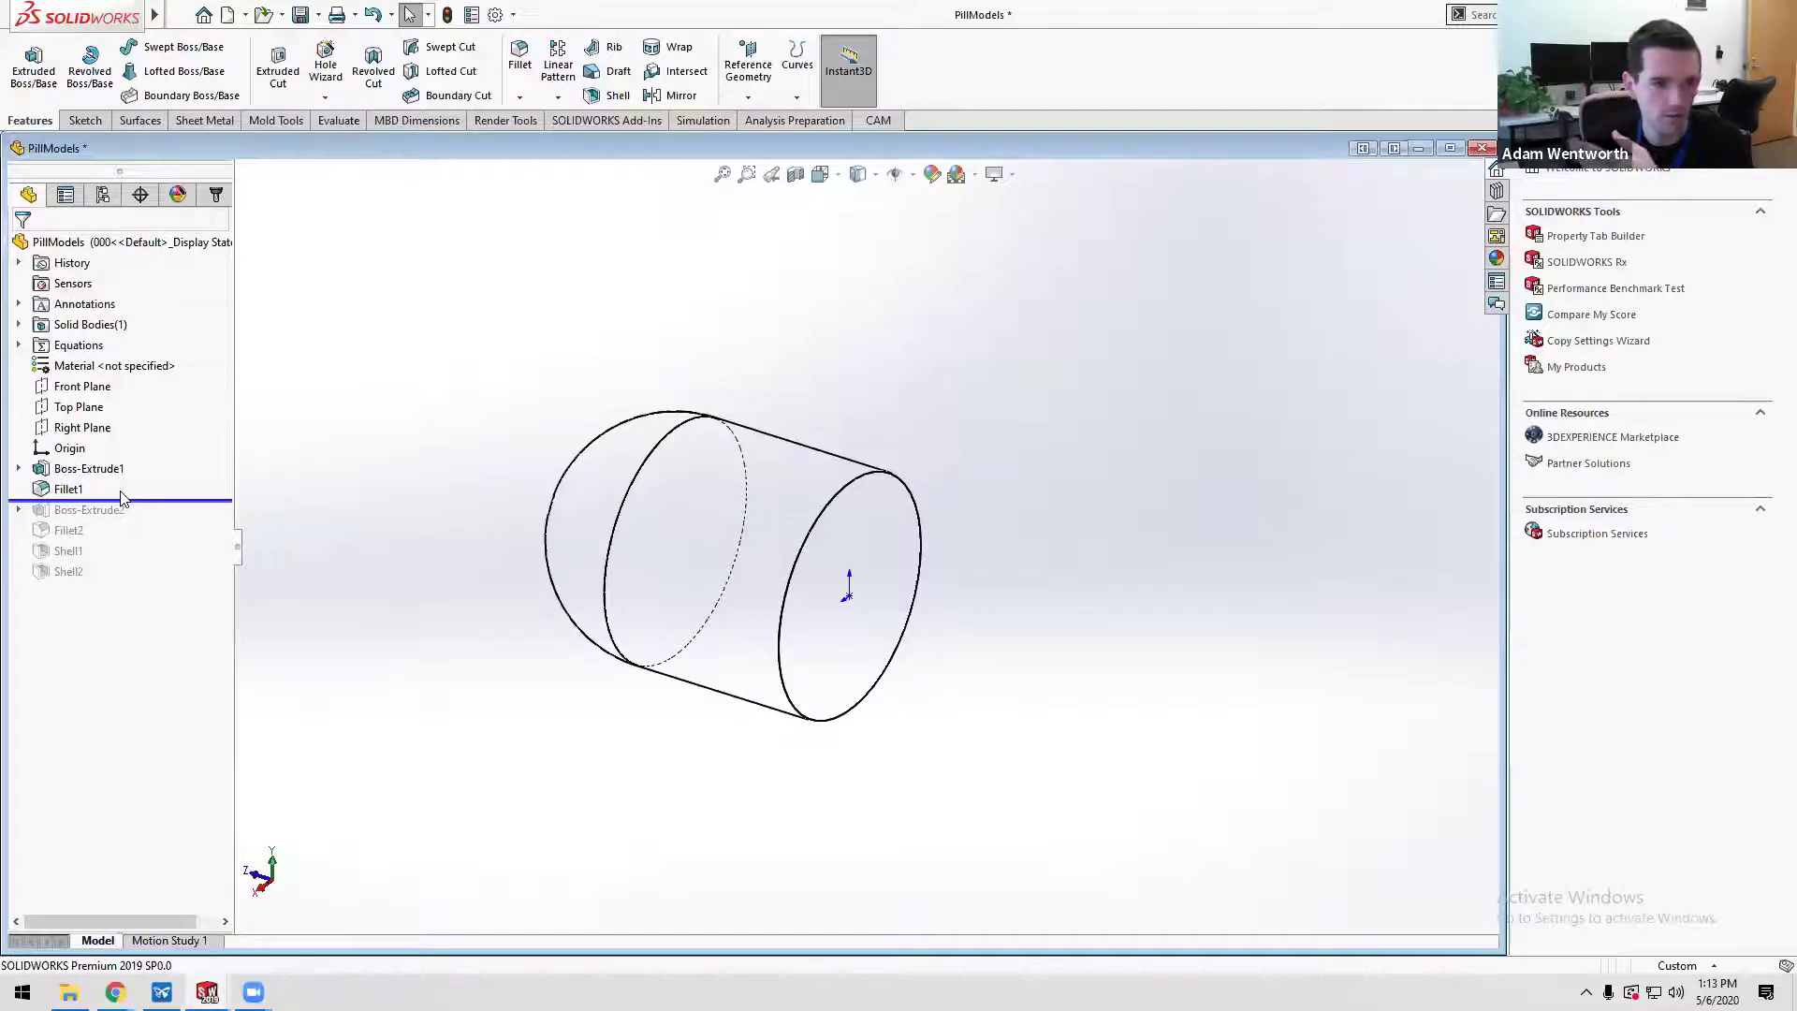
{"action": "left_click_drag", "start_coordinate": [122, 501], "coordinate": [134, 520]}
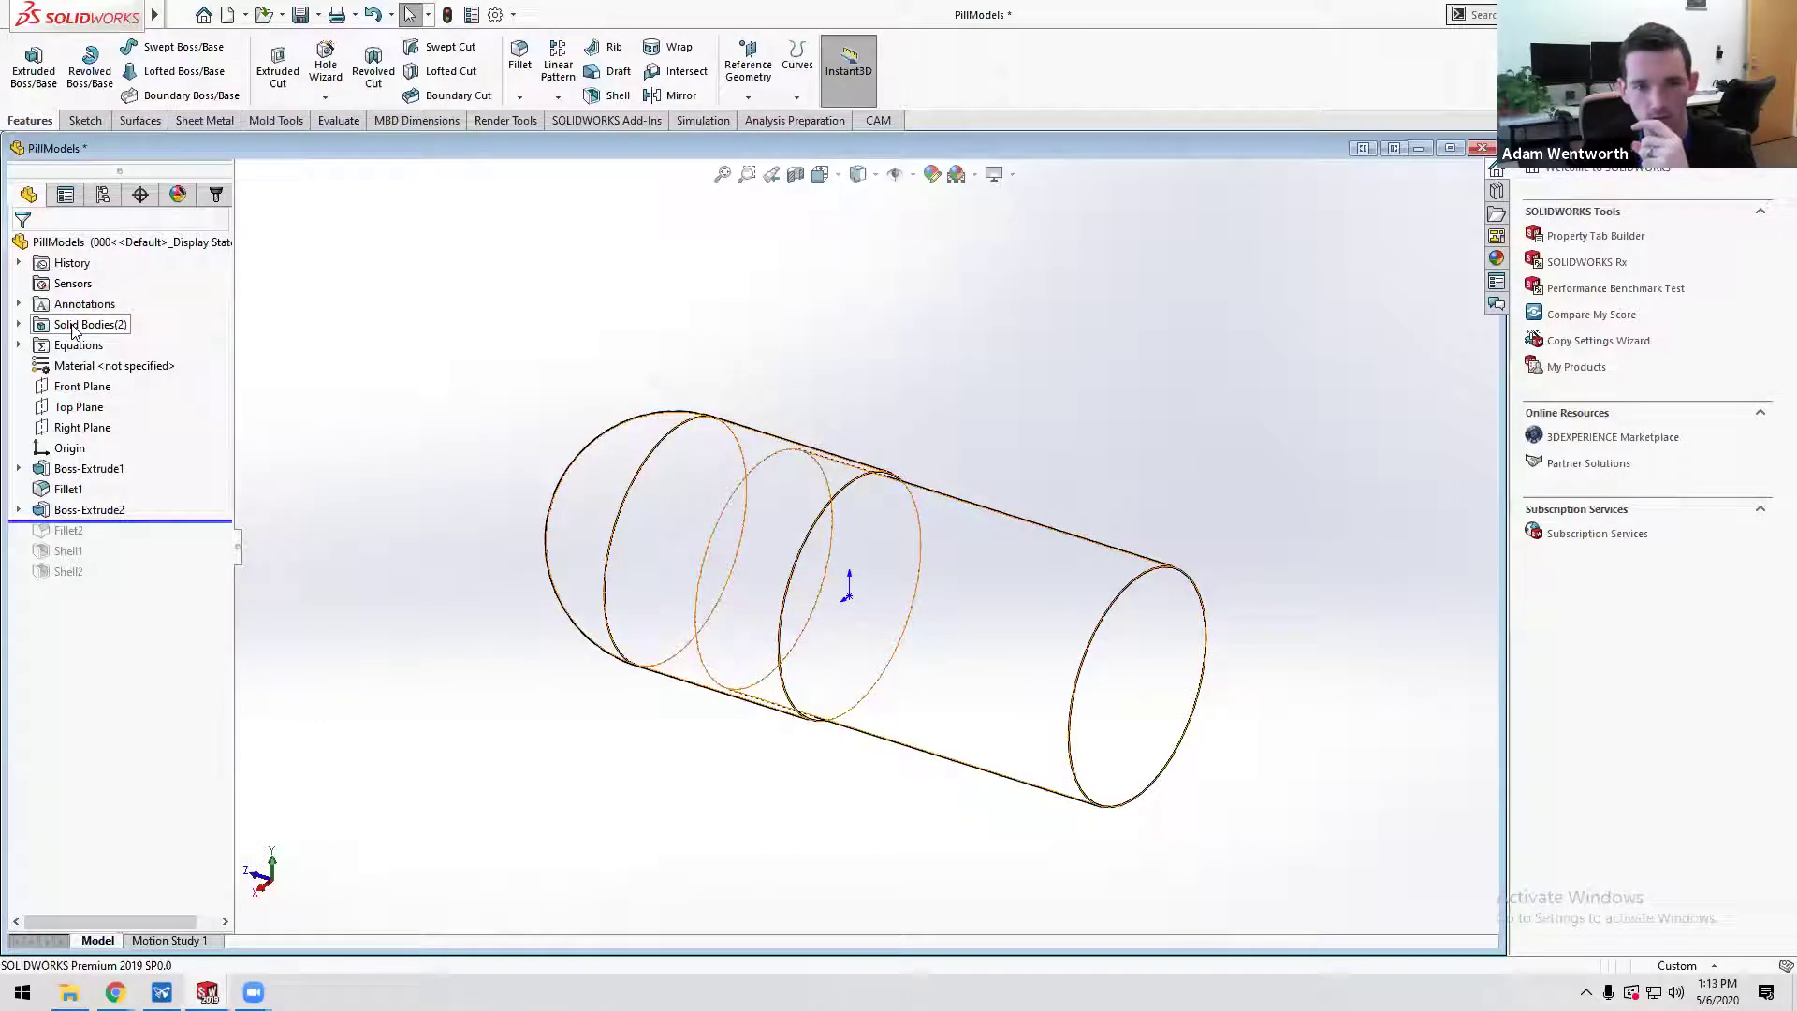
{"action": "left_click_drag", "start_coordinate": [157, 520], "coordinate": [145, 554]}
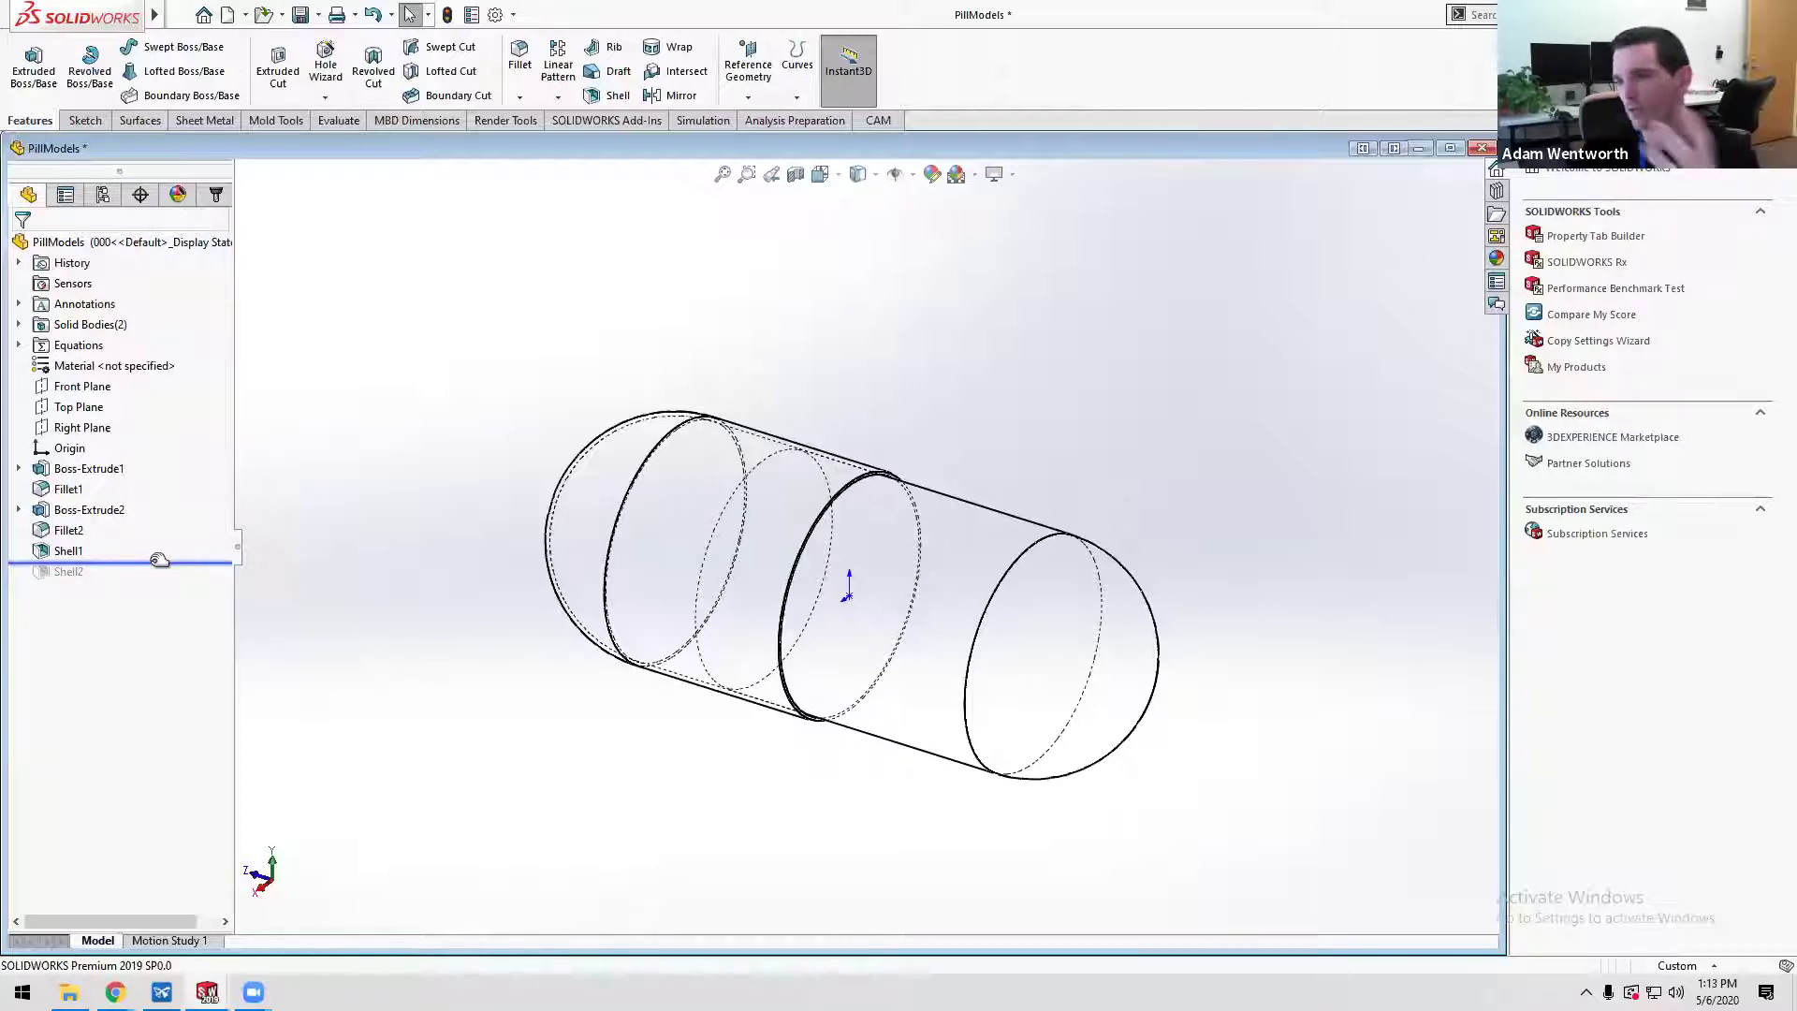
{"action": "left_click_drag", "start_coordinate": [168, 560], "coordinate": [162, 580]}
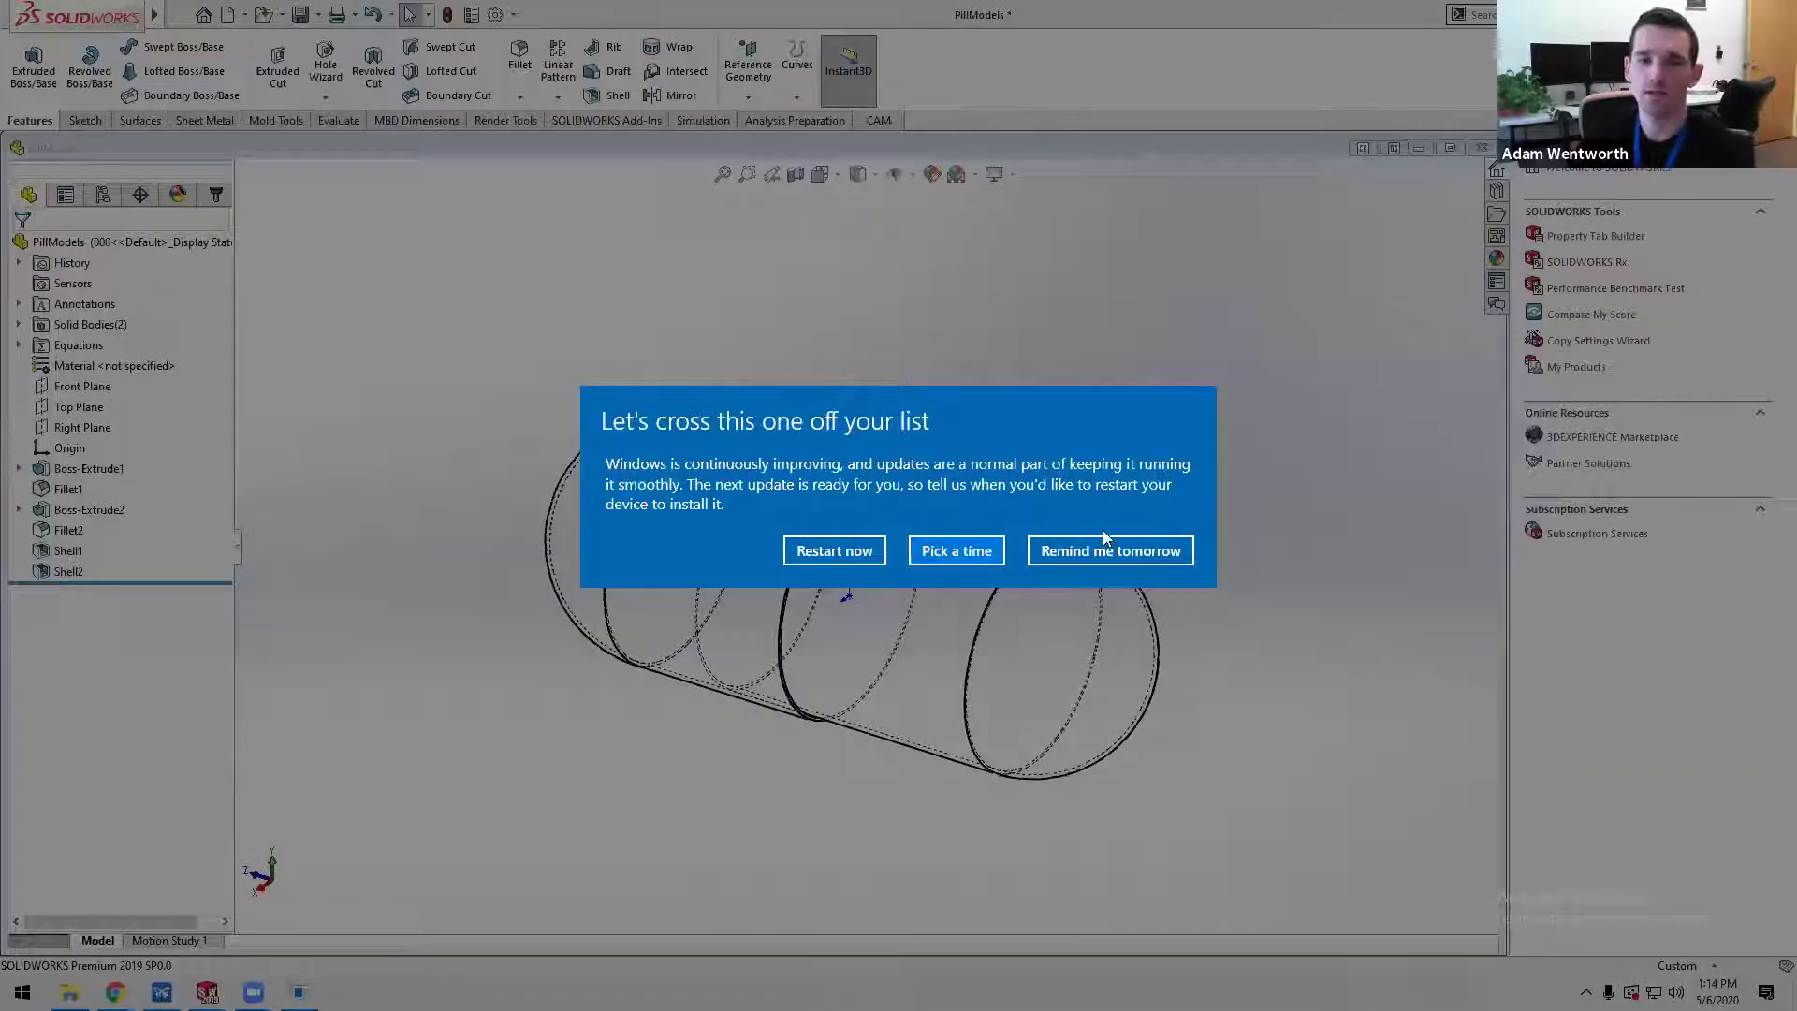
{"action": "left_click", "coordinate": [1088, 544]}
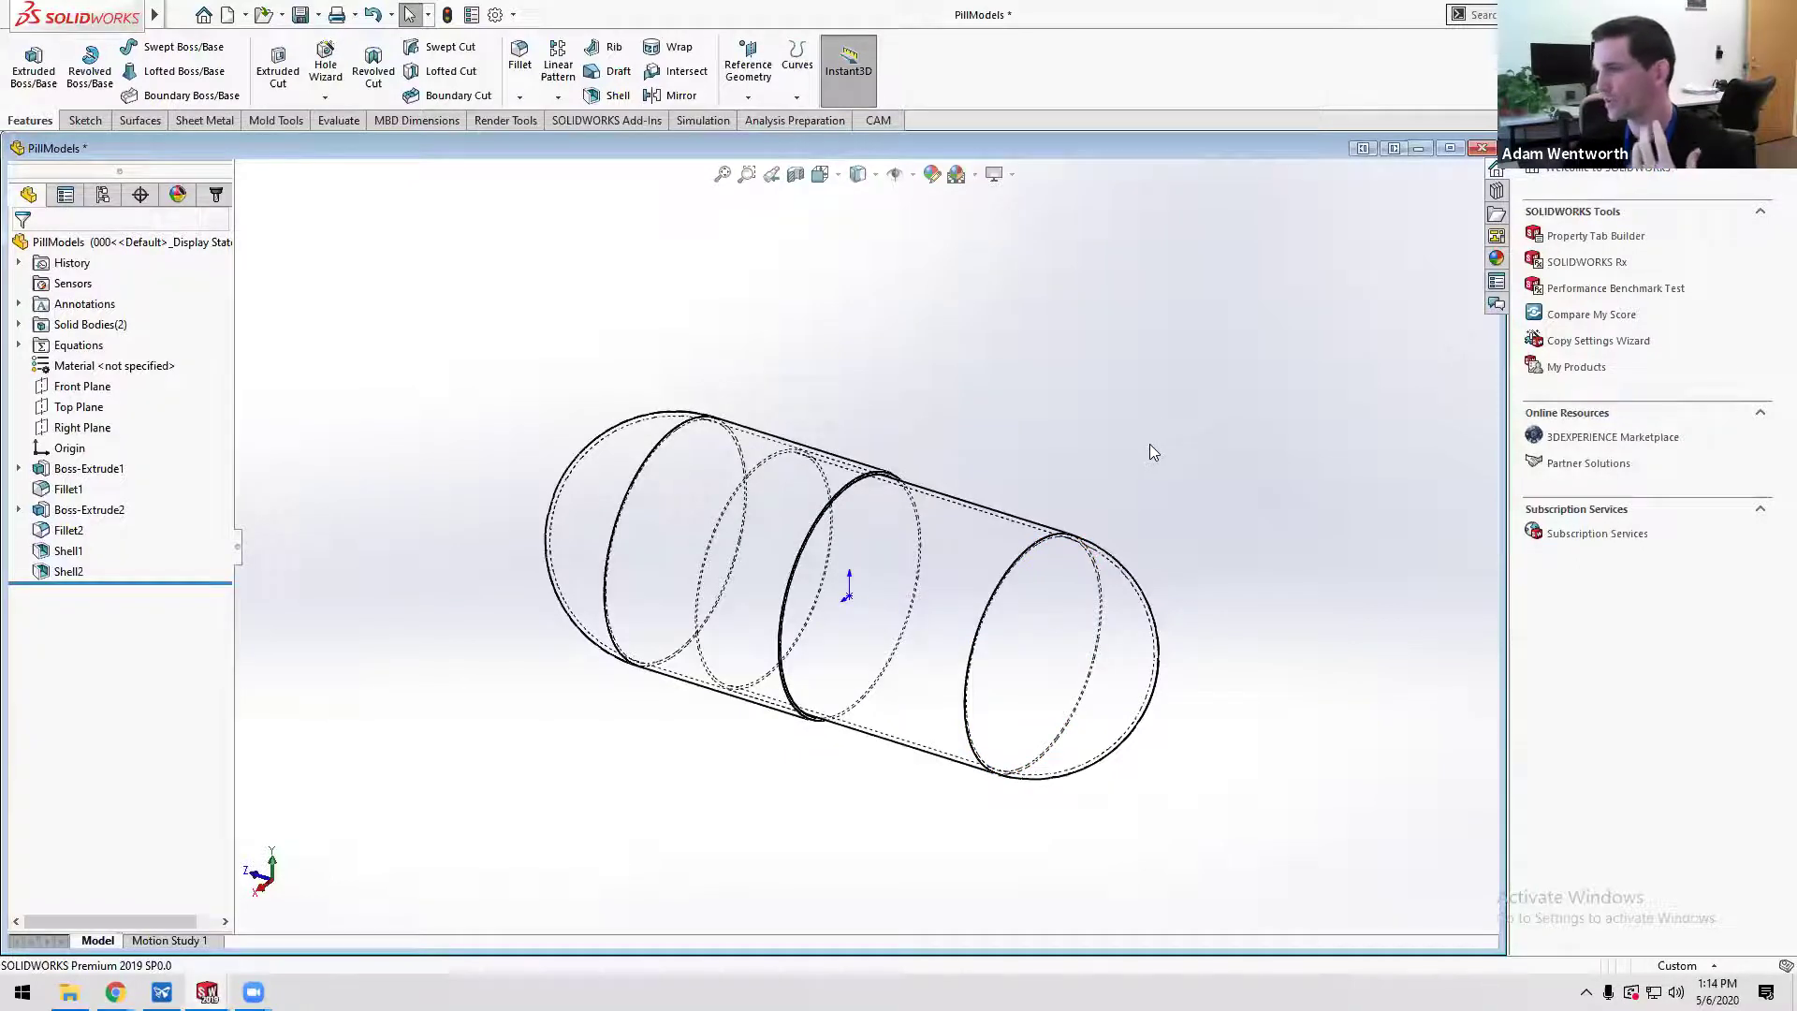
- Open the existing design table of the PillModels configurations for editing
{"action": "left_click", "coordinate": [104, 198]}
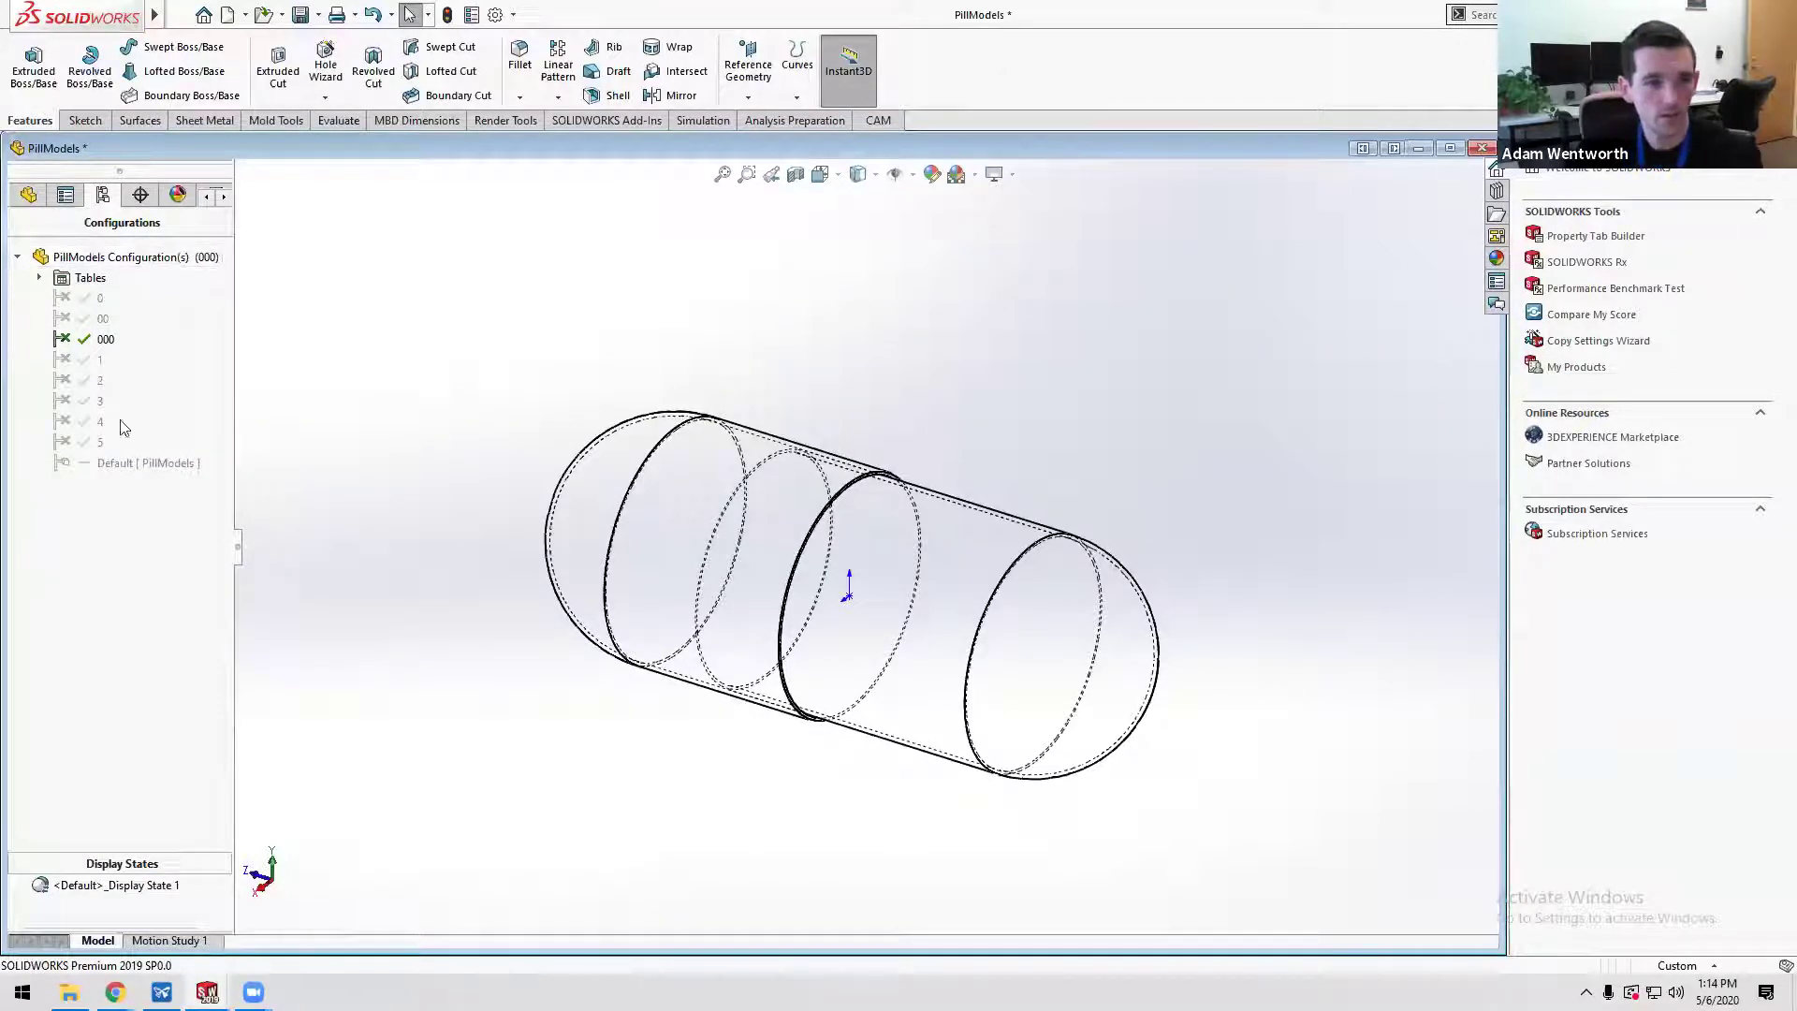
{"action": "left_click", "coordinate": [38, 278]}
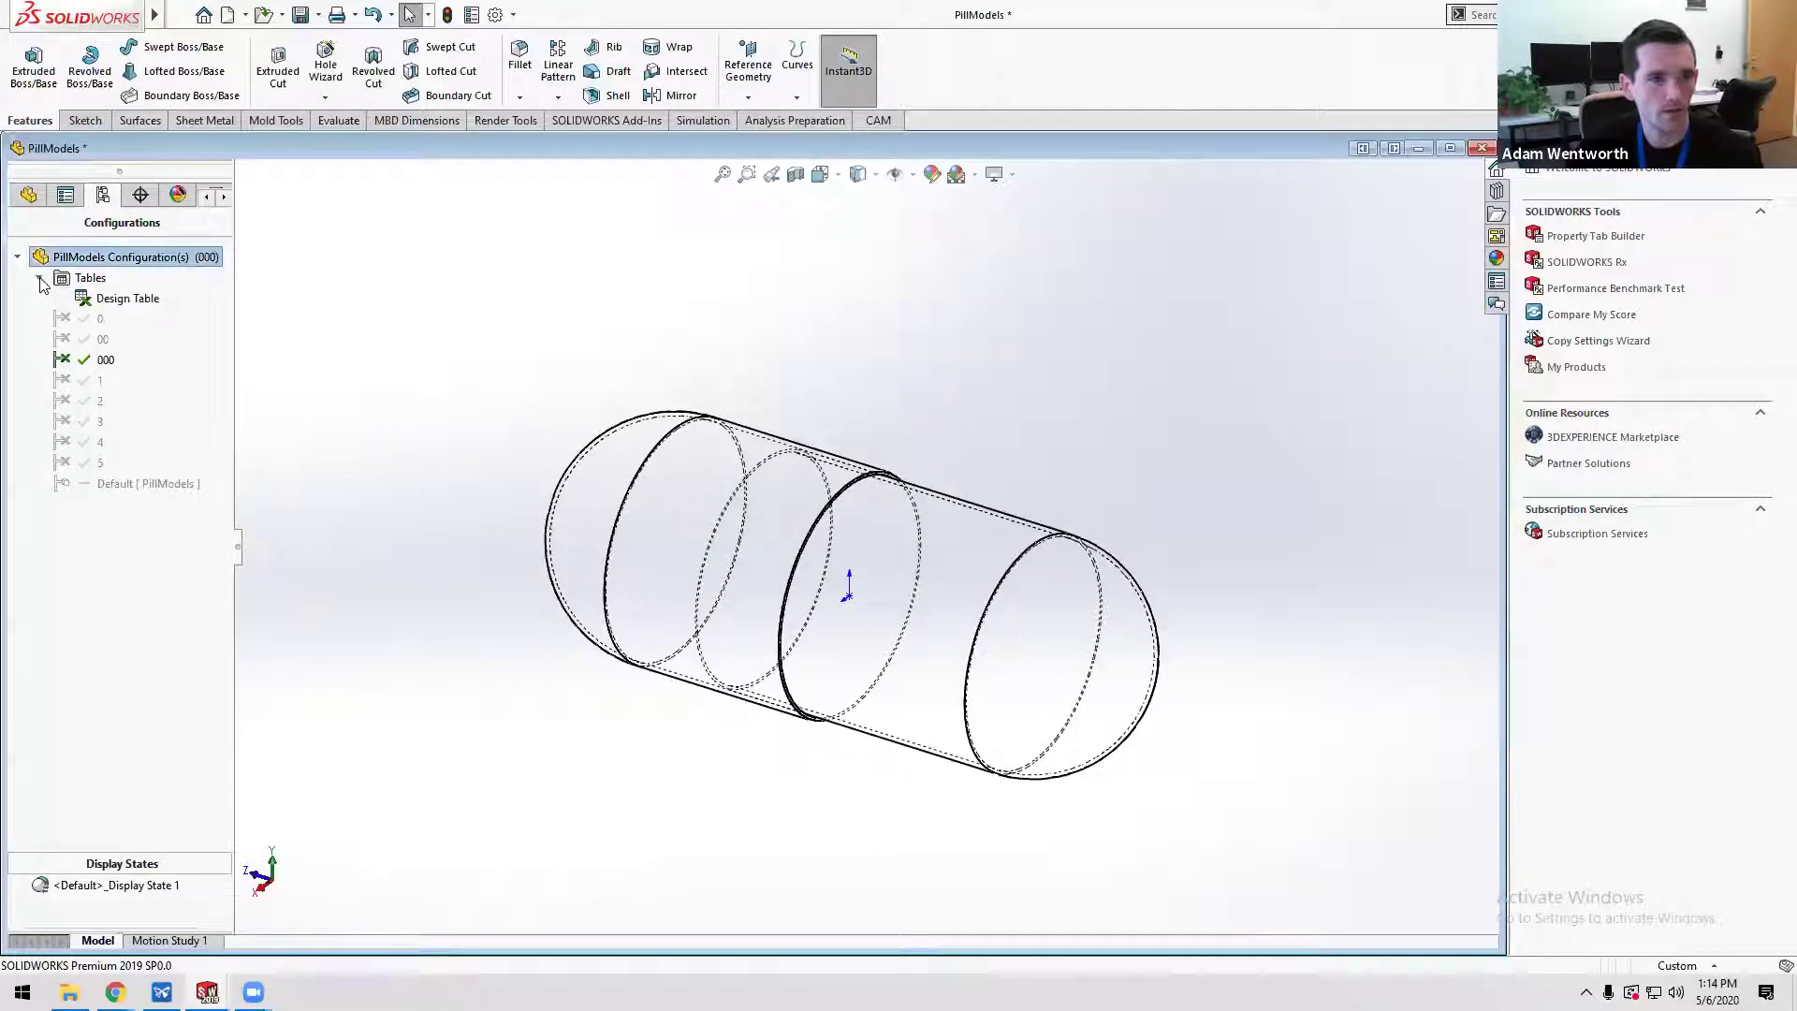
{"action": "left_click", "coordinate": [125, 300]}
{"action": "right_click", "coordinate": [127, 306]}
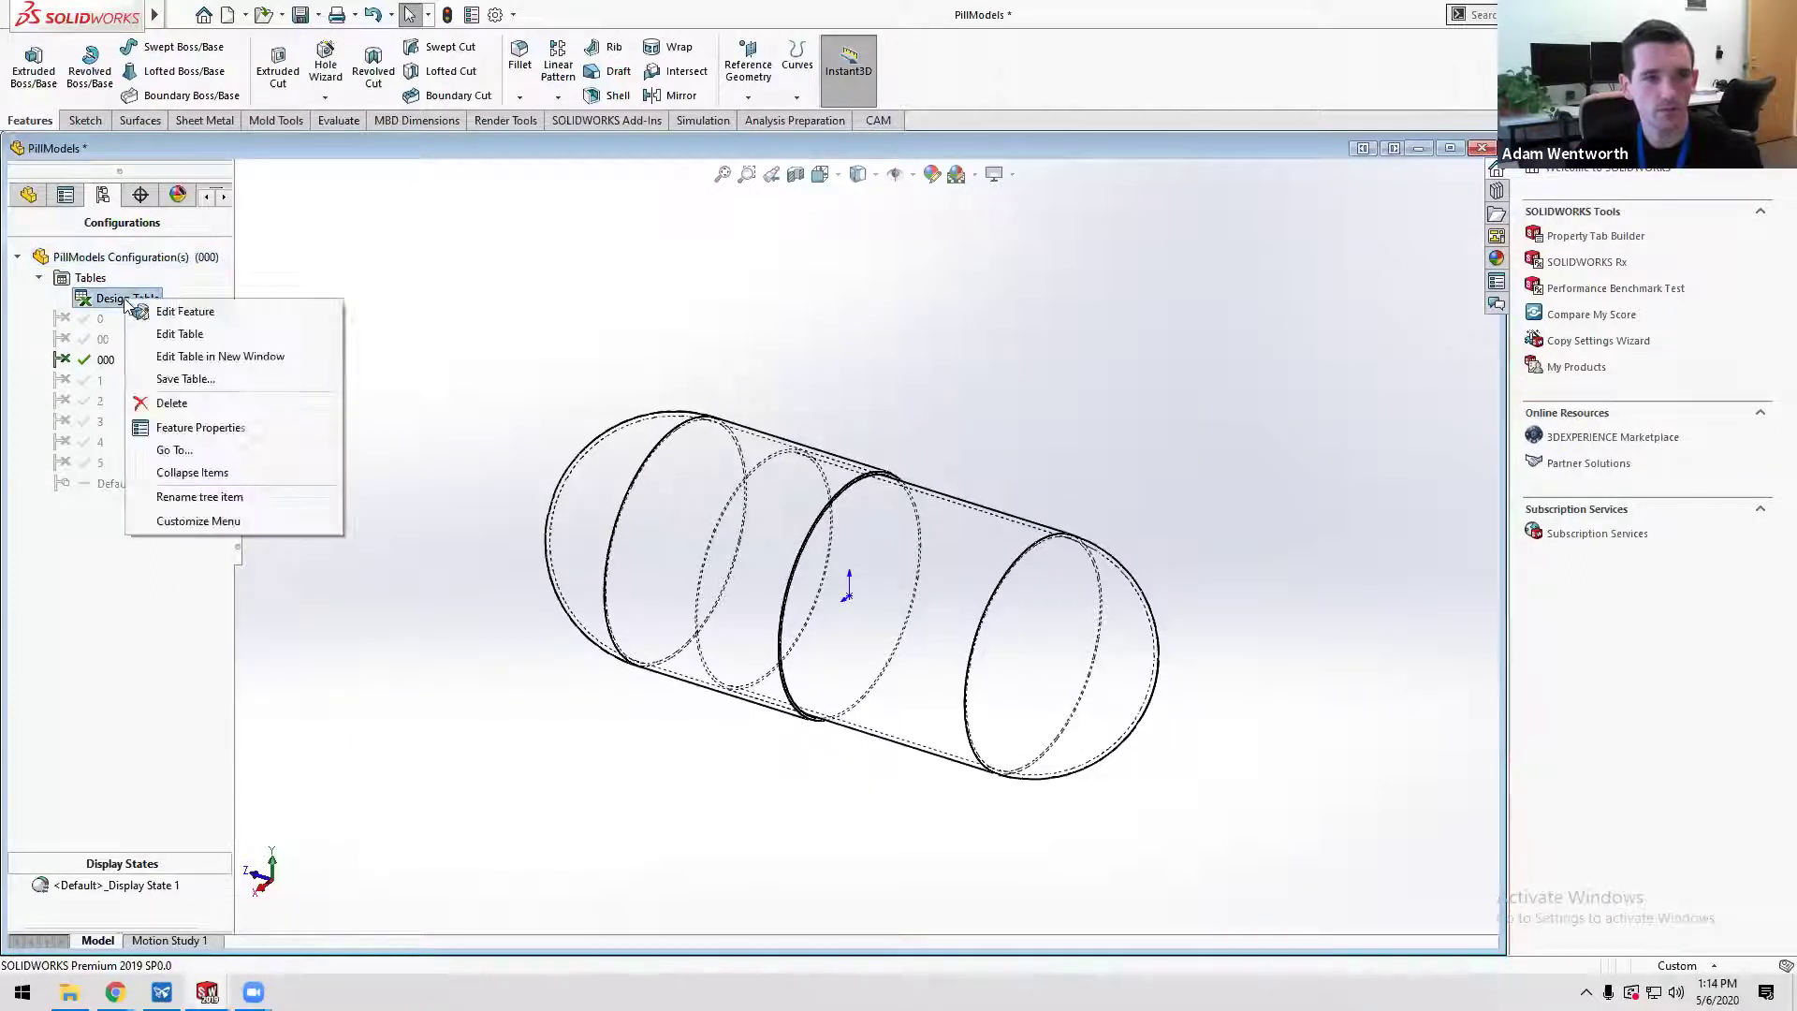
{"action": "left_click", "coordinate": [175, 317]}
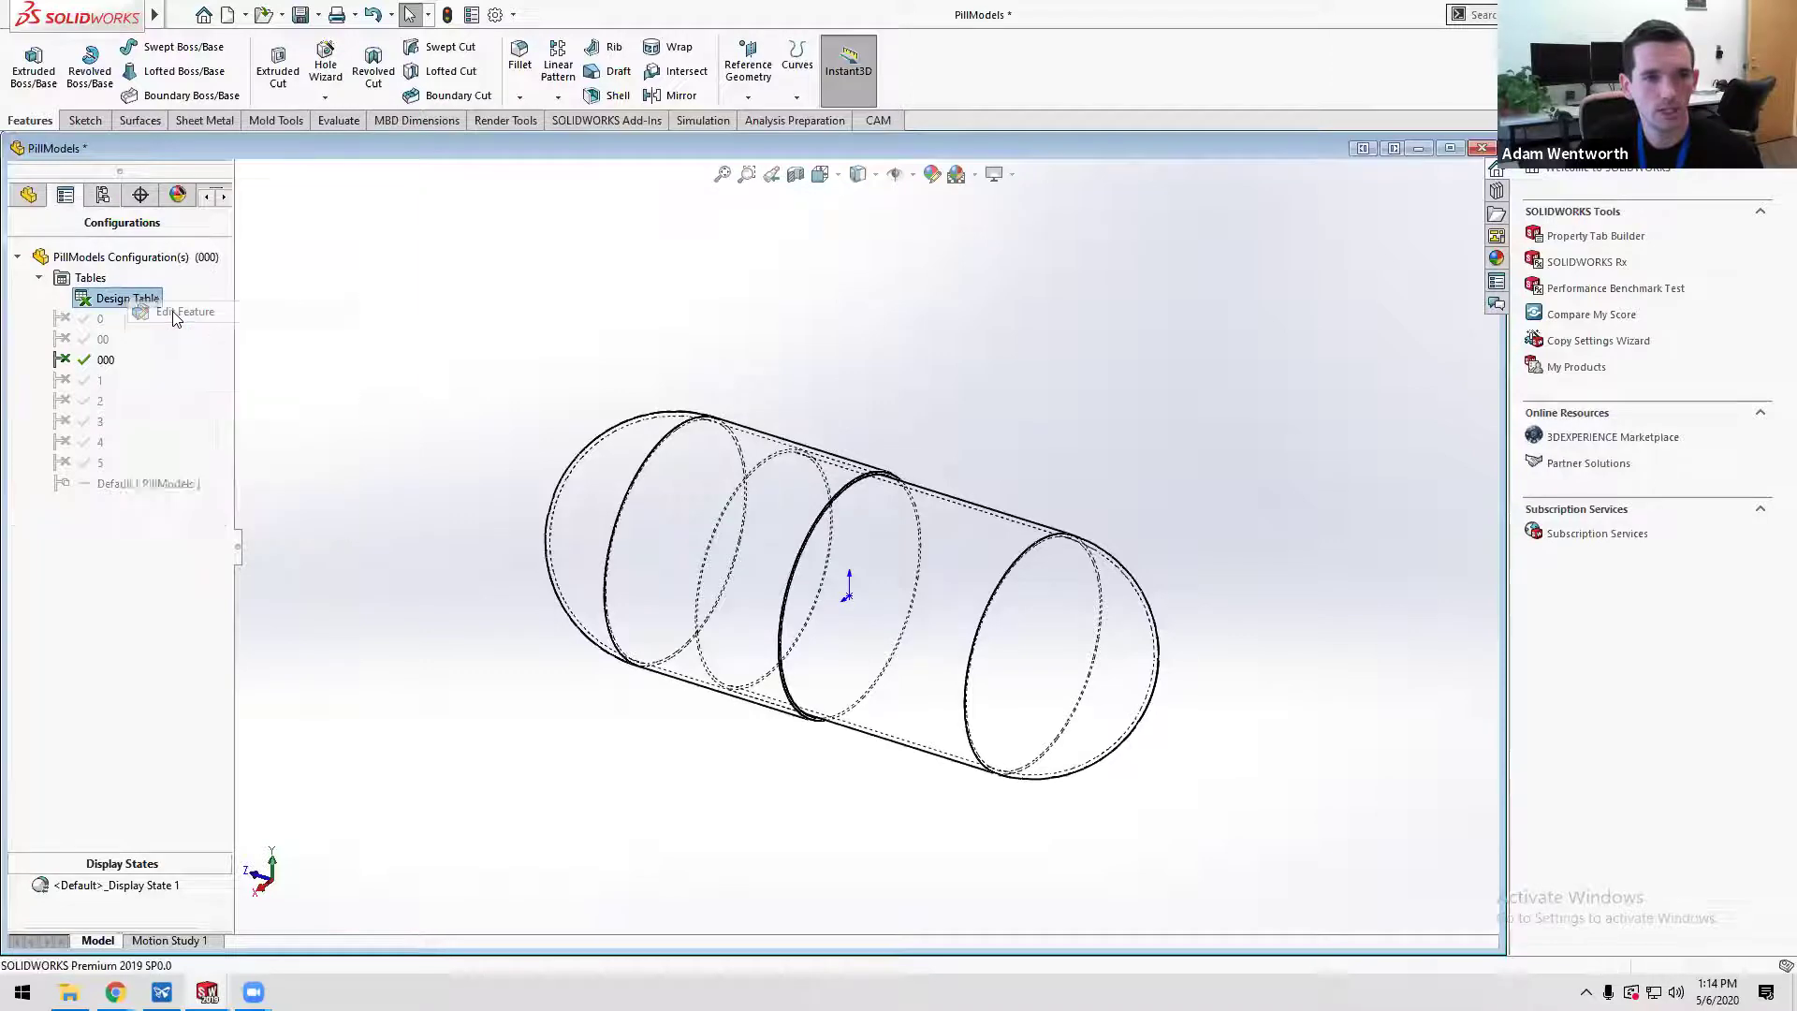
{"action": "left_click", "coordinate": [37, 247]}
{"action": "right_click", "coordinate": [139, 309]}
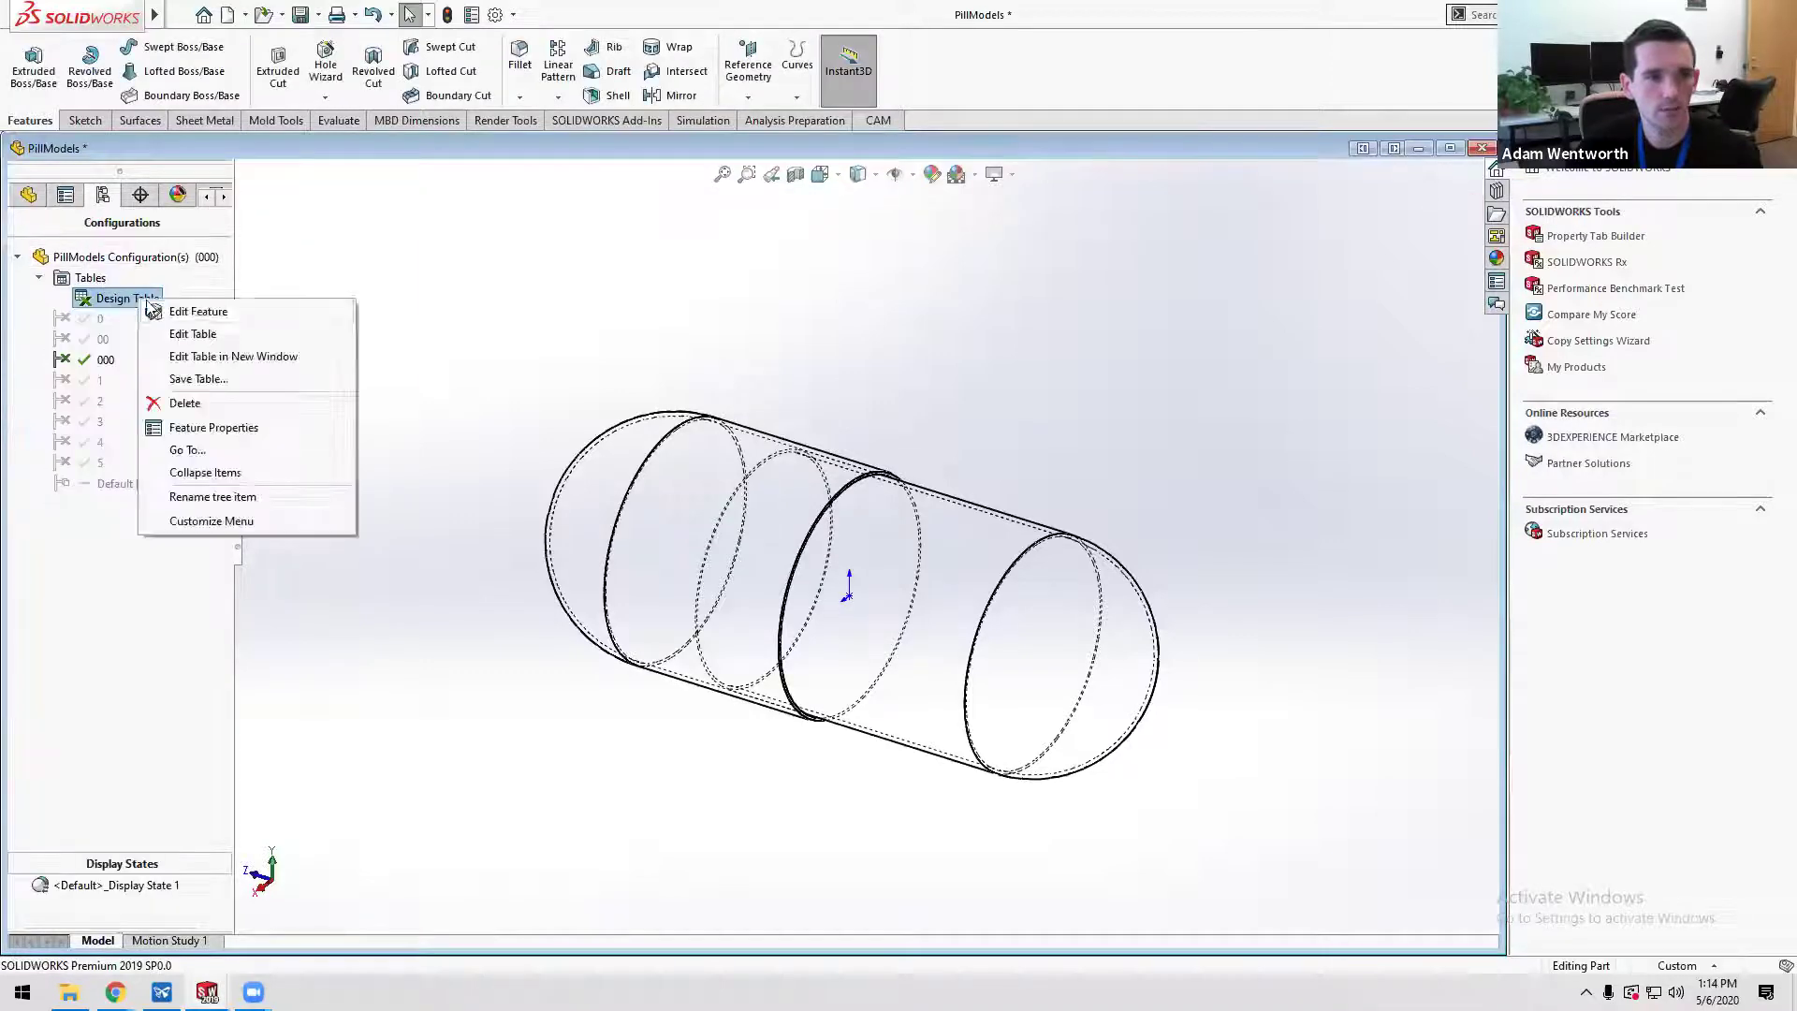
{"action": "left_click", "coordinate": [181, 337]}
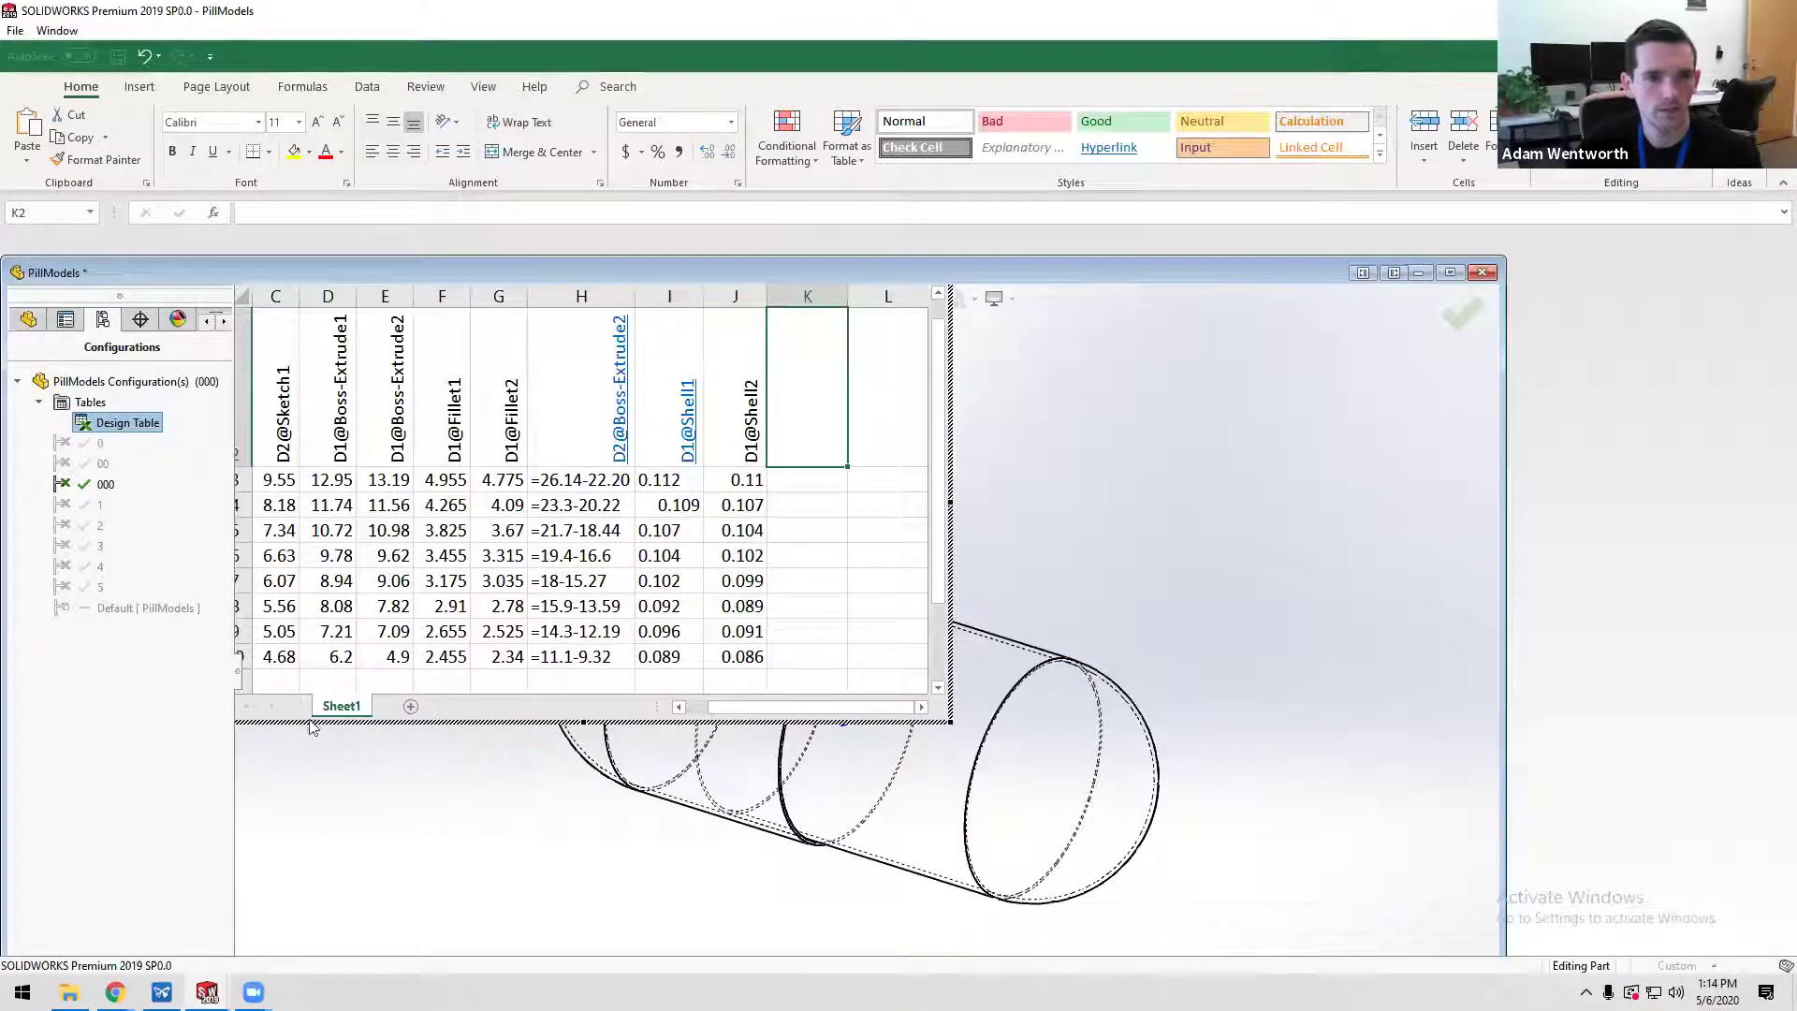
- Examine the capsule dimensions for sizes 000 to 5 across the design table's columns and close the table
{"action": "left_click", "coordinate": [704, 716]}
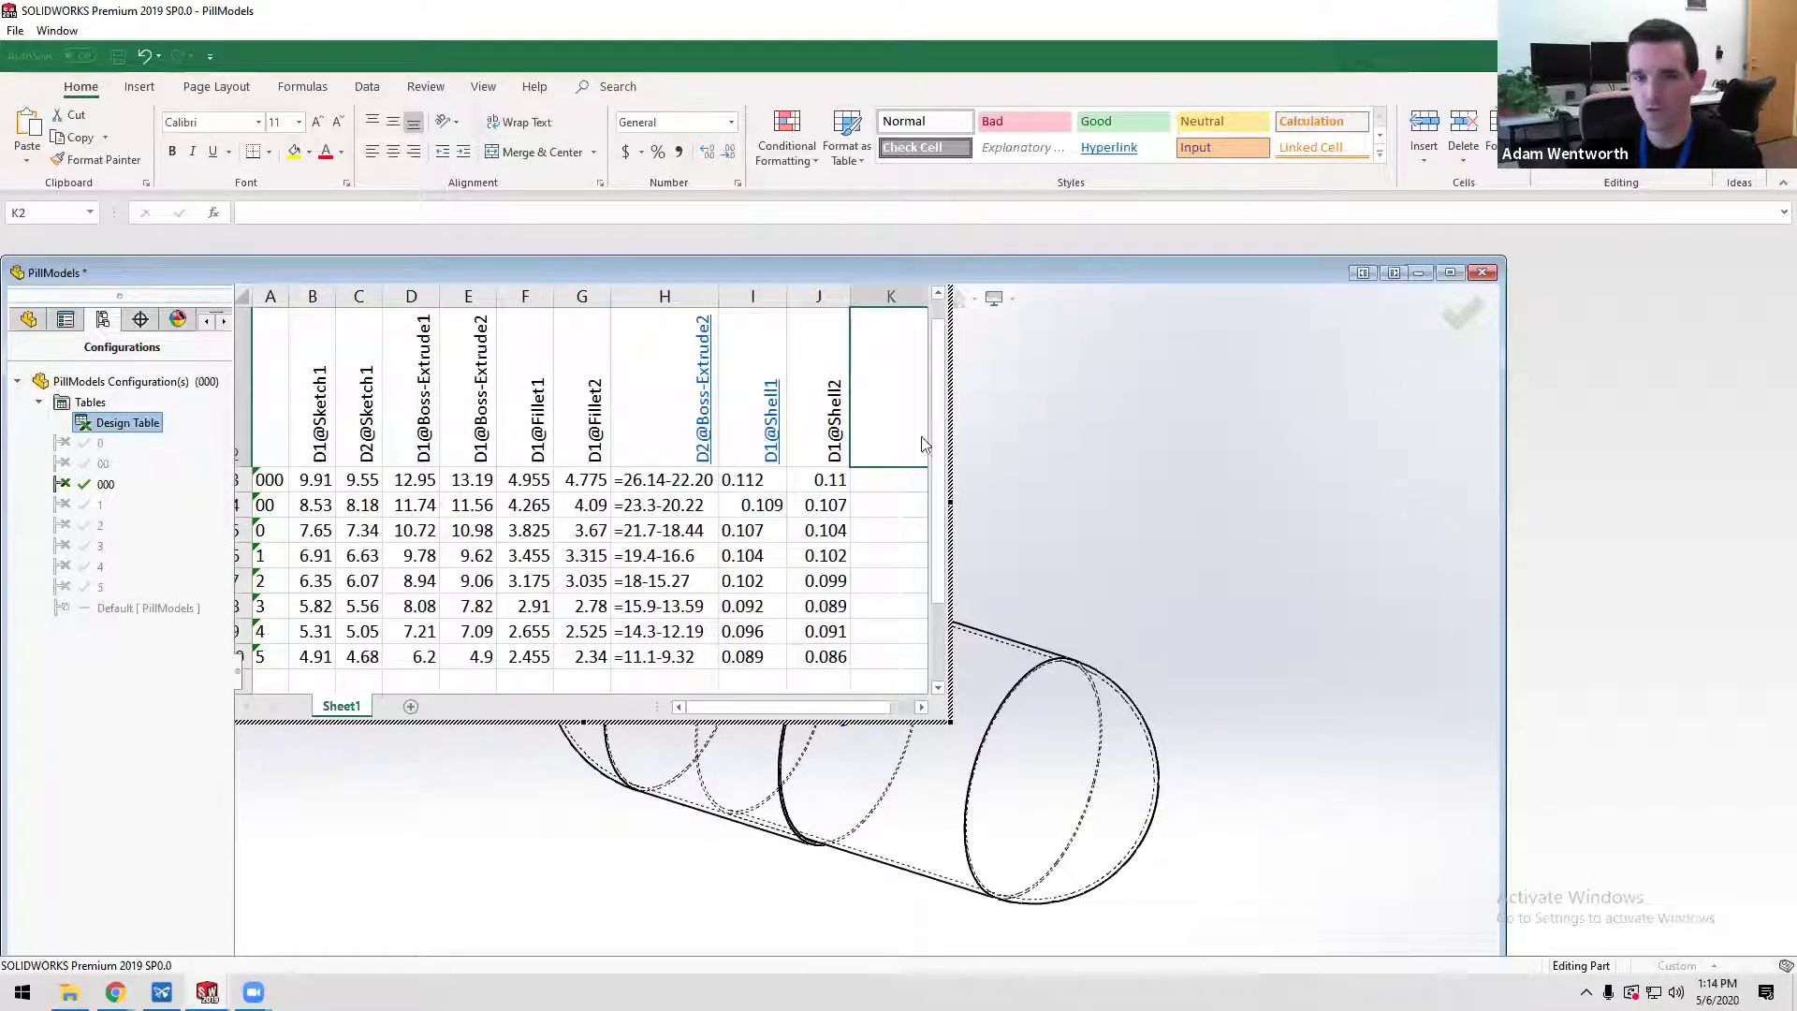
{"action": "mouse_move", "coordinate": [950, 501]}
{"action": "left_mouse_down"}
{"action": "mouse_move", "coordinate": [873, 502]}
{"action": "mouse_move", "coordinate": [983, 509]}
{"action": "left_mouse_up"}
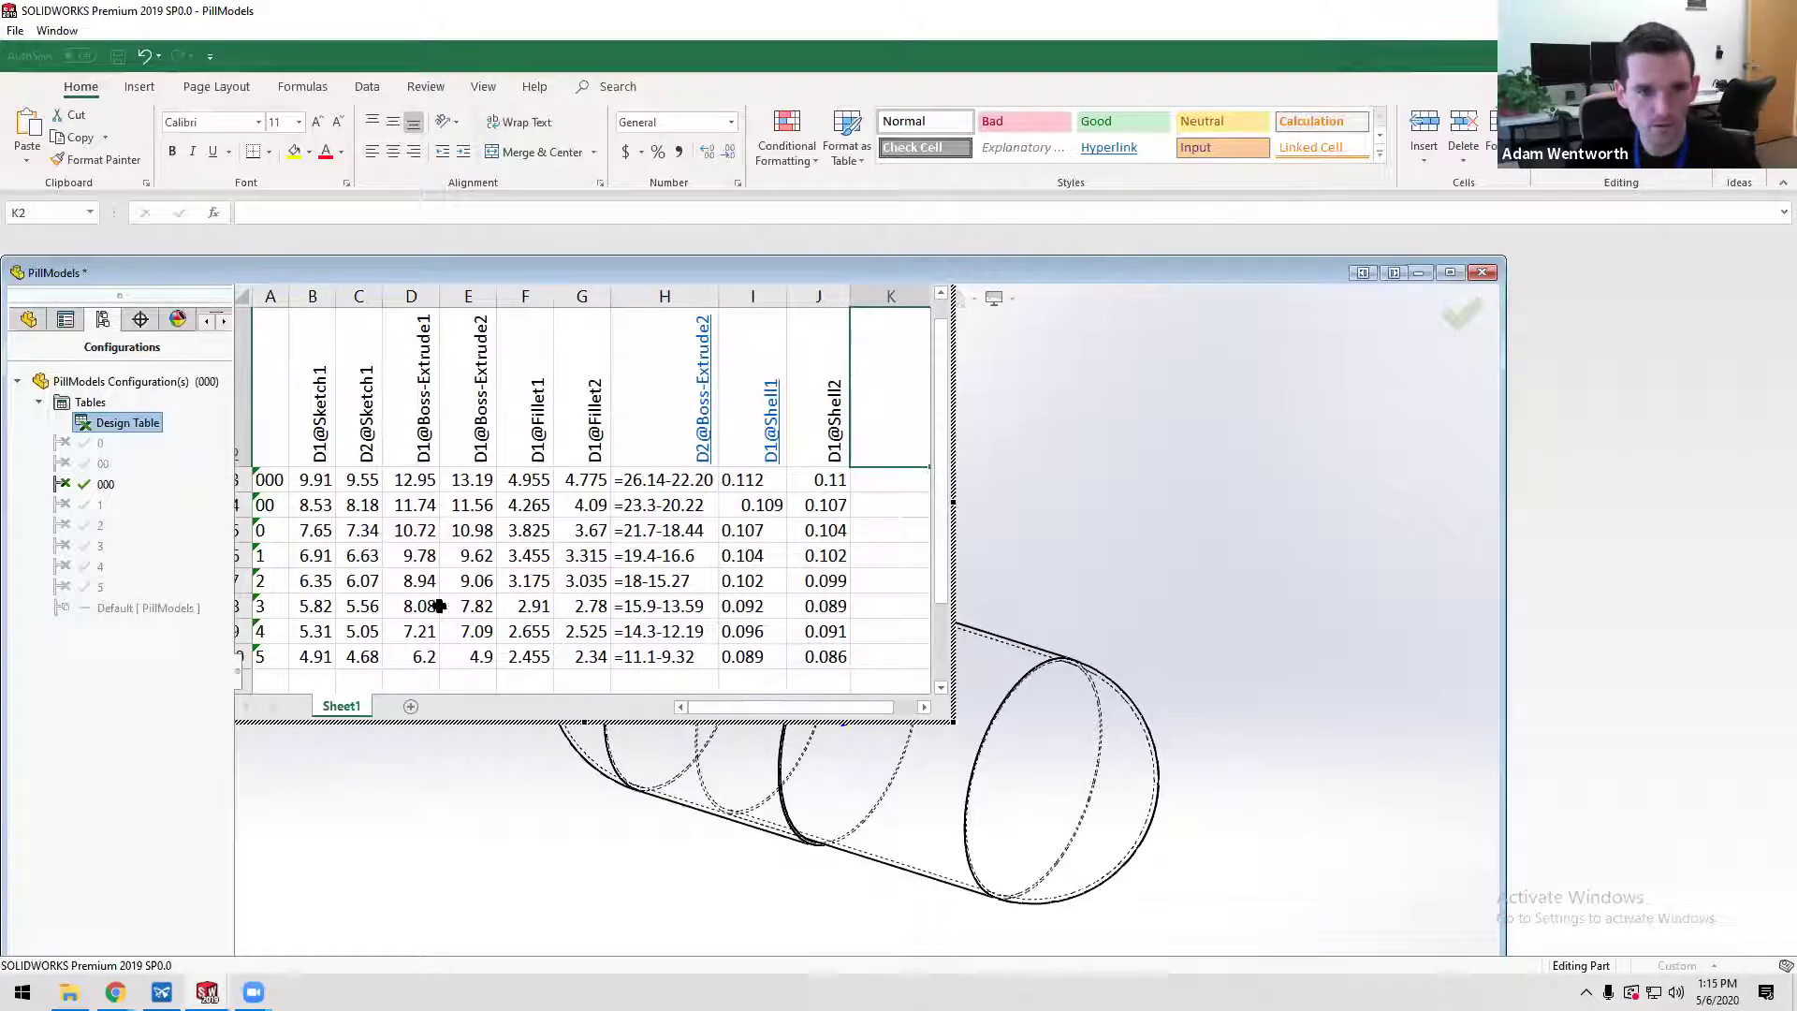
{"action": "left_click", "coordinate": [421, 778]}
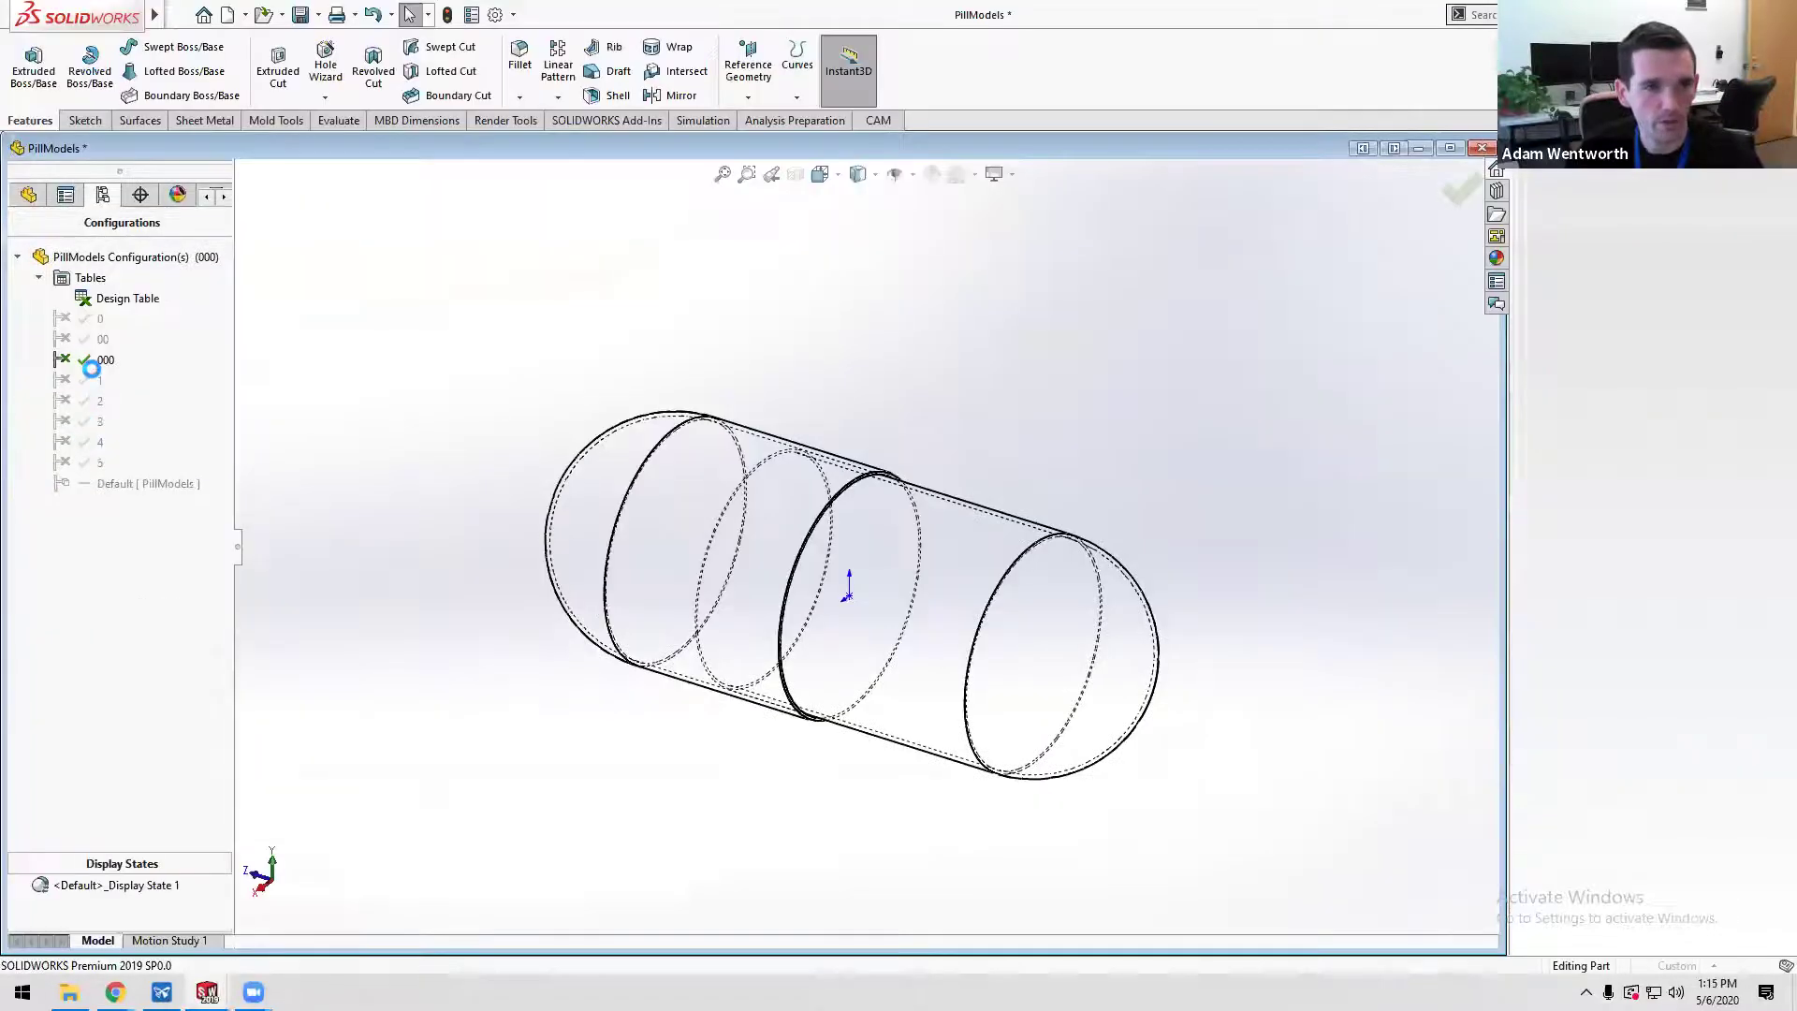
- Activate capsule configurations 0 and 1 in turn to compare their sizes, and minimize the PillModels part
{"action": "double_click", "coordinate": [93, 319]}
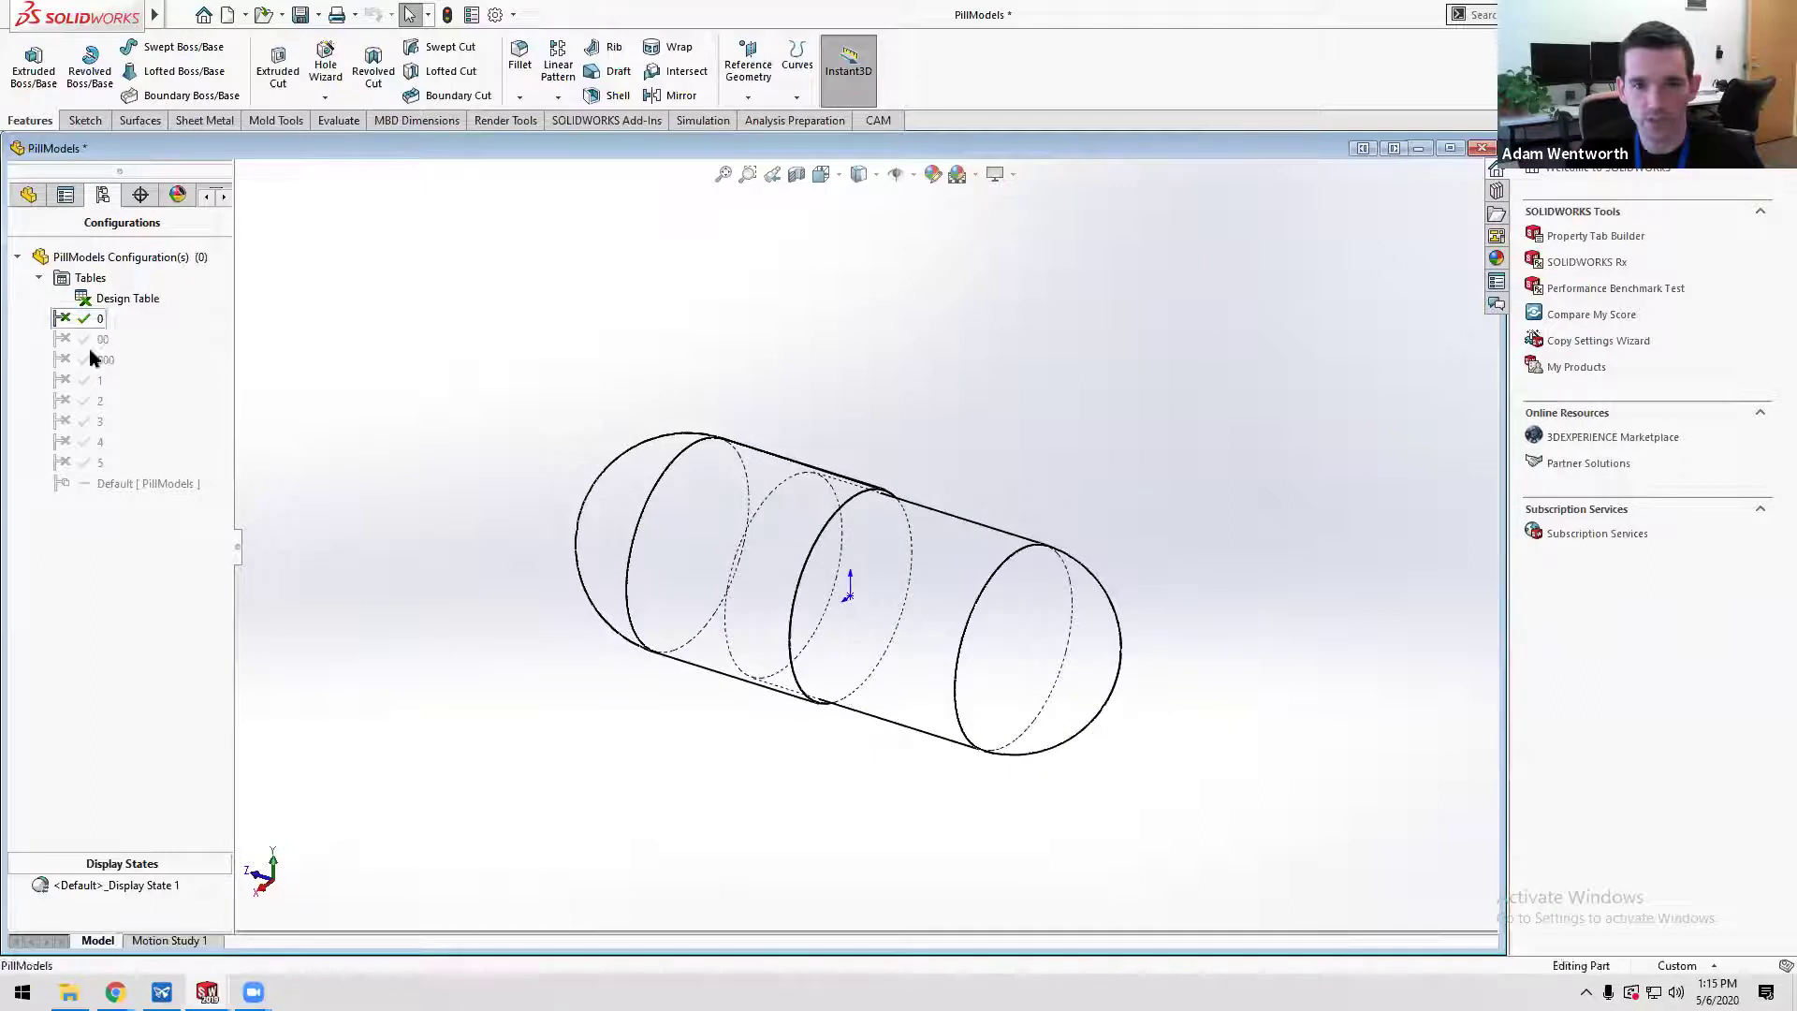
{"action": "double_click", "coordinate": [97, 379]}
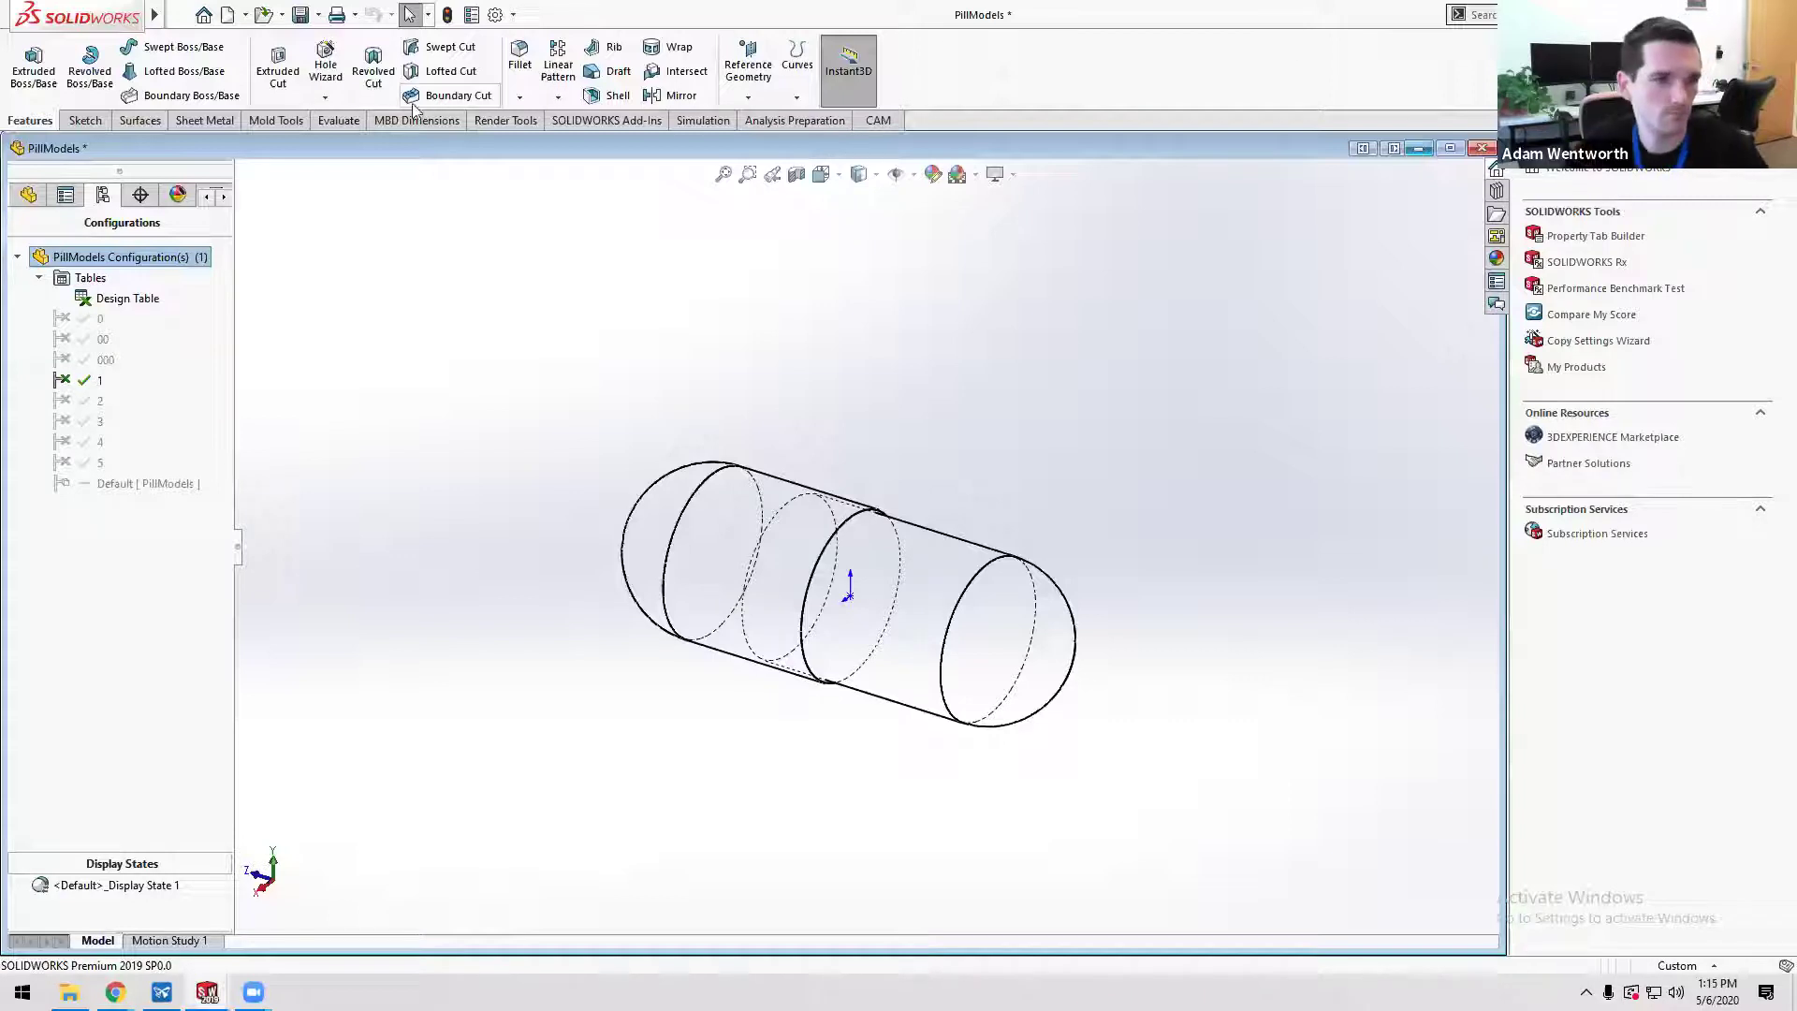
{"action": "left_click", "coordinate": [1419, 148]}
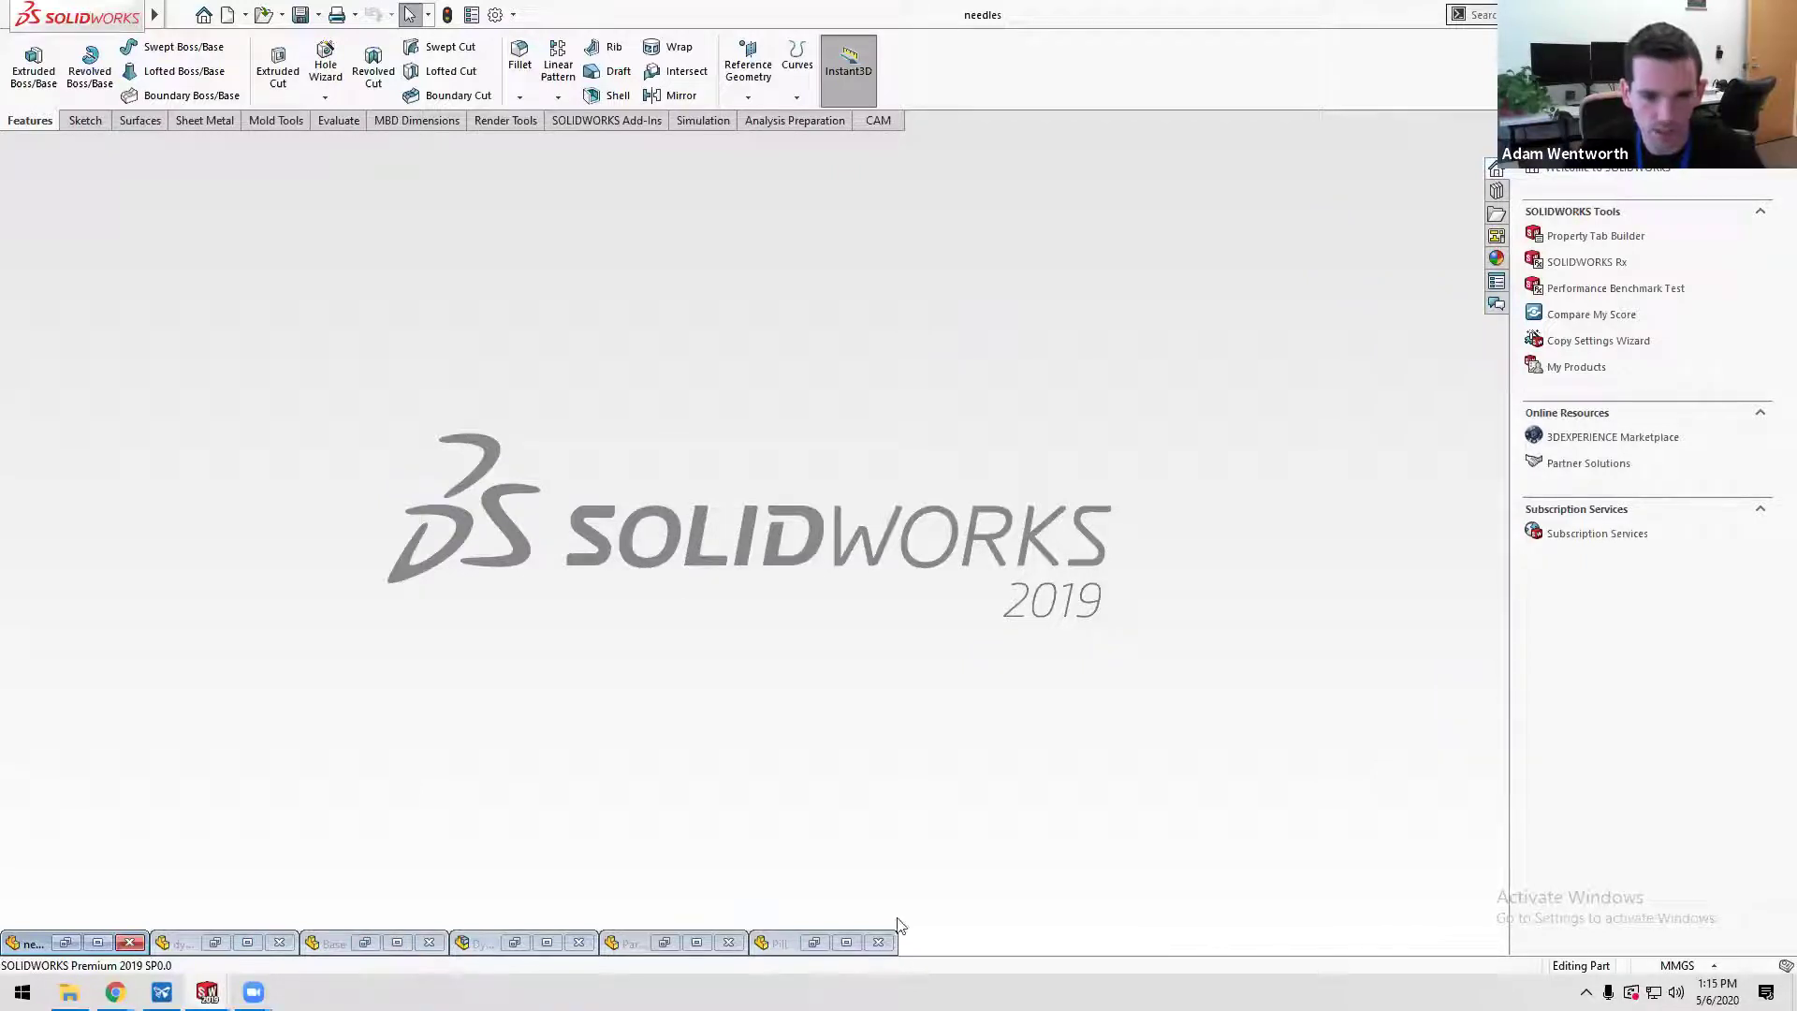
- Open the dynamicspring part, examine its history rolled back to the origin and forward to Sketch2, and minimize it
{"action": "left_click", "coordinate": [214, 941]}
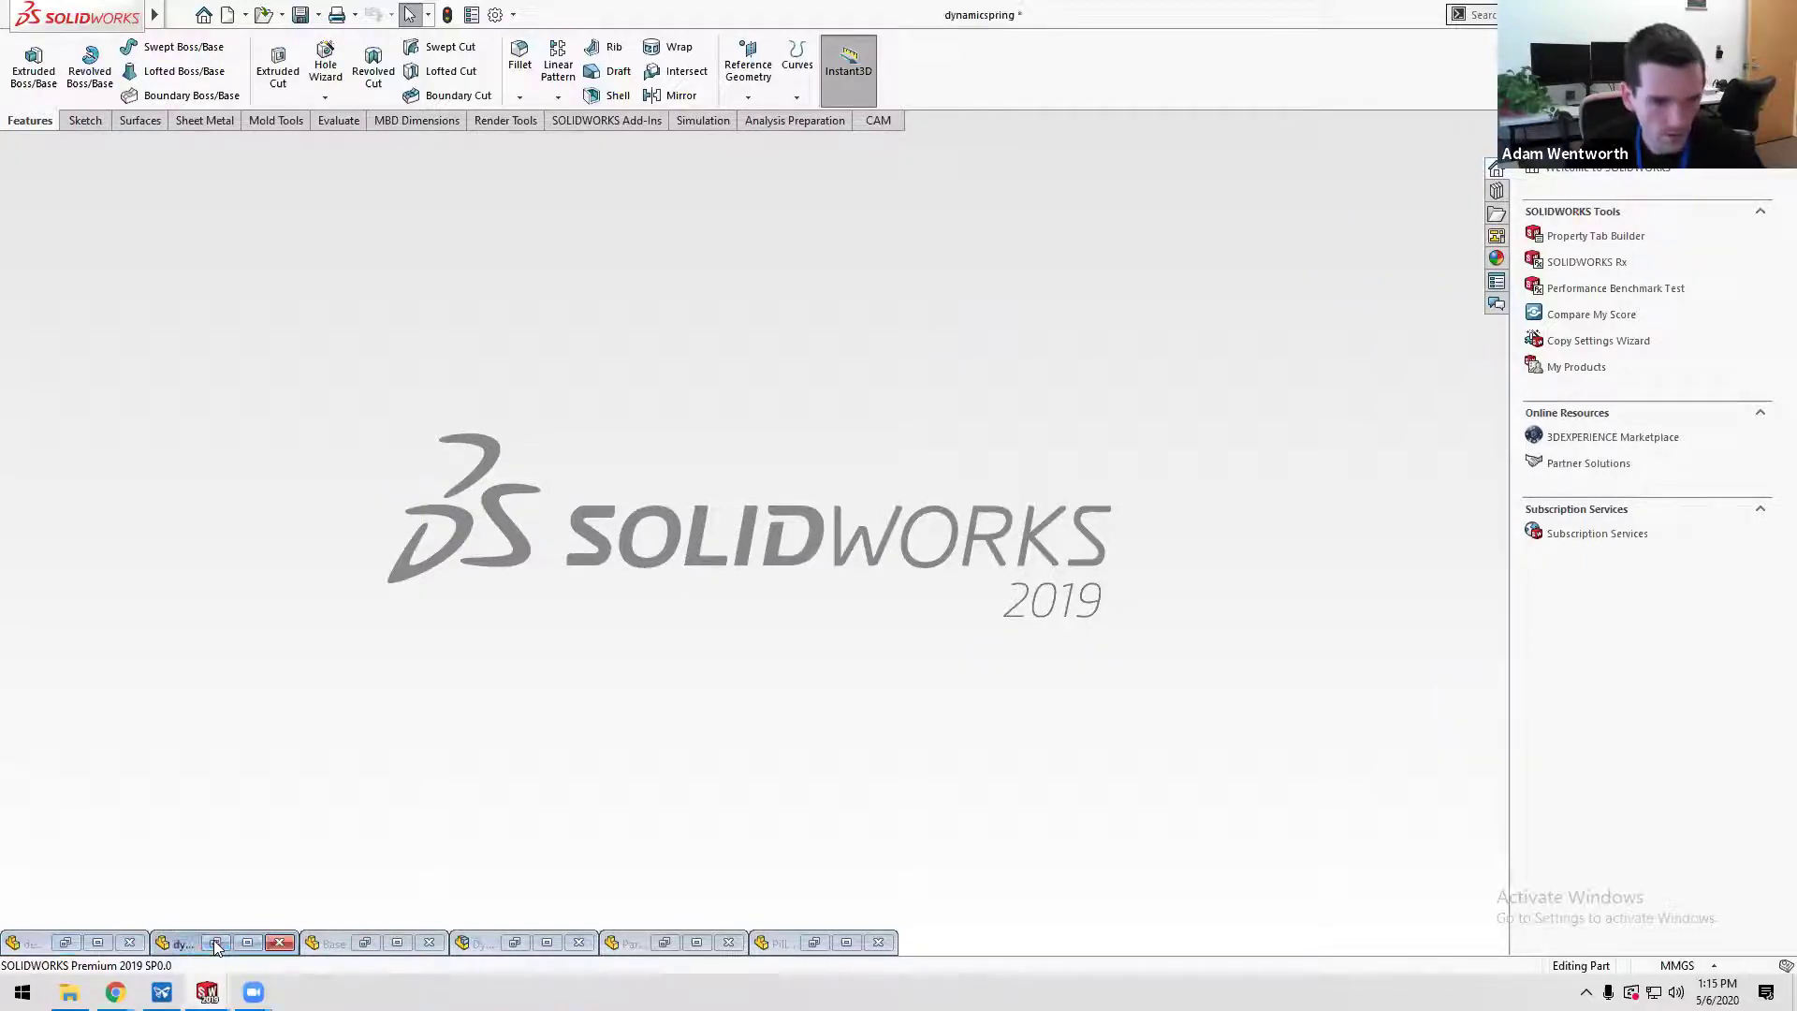
{"action": "left_click_drag", "start_coordinate": [195, 625], "coordinate": [178, 489]}
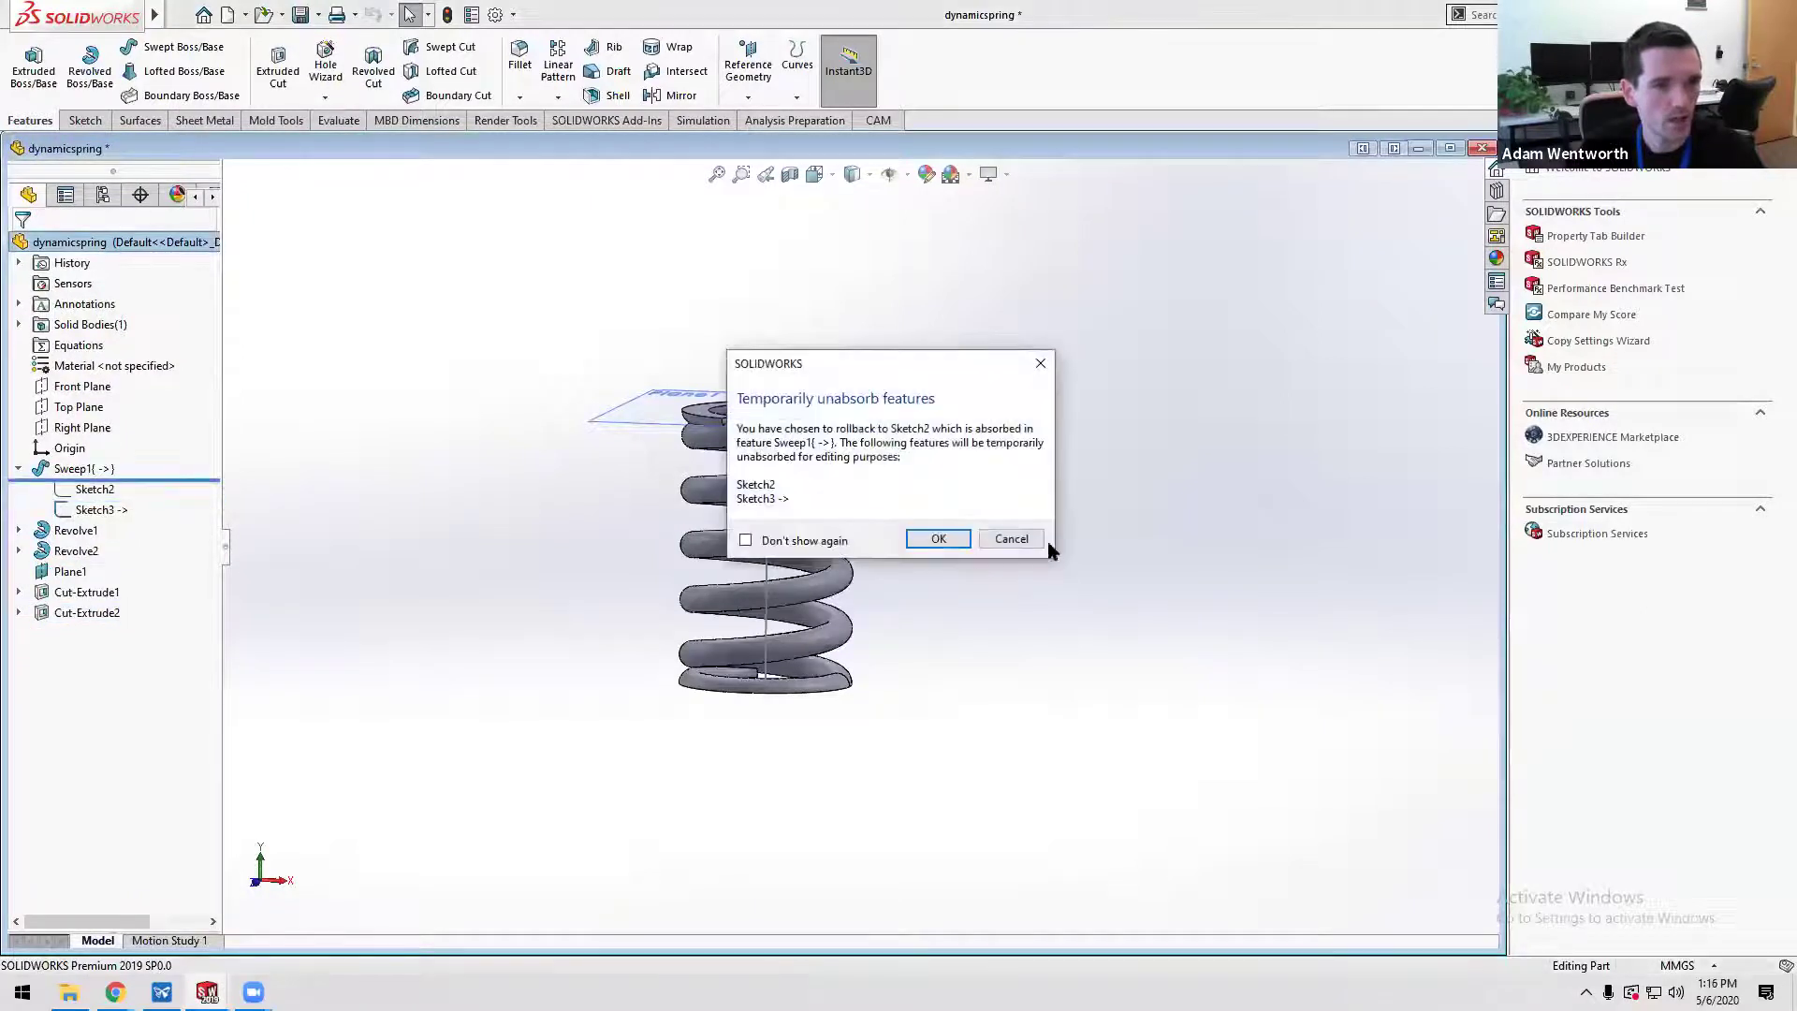
{"action": "left_click", "coordinate": [936, 533]}
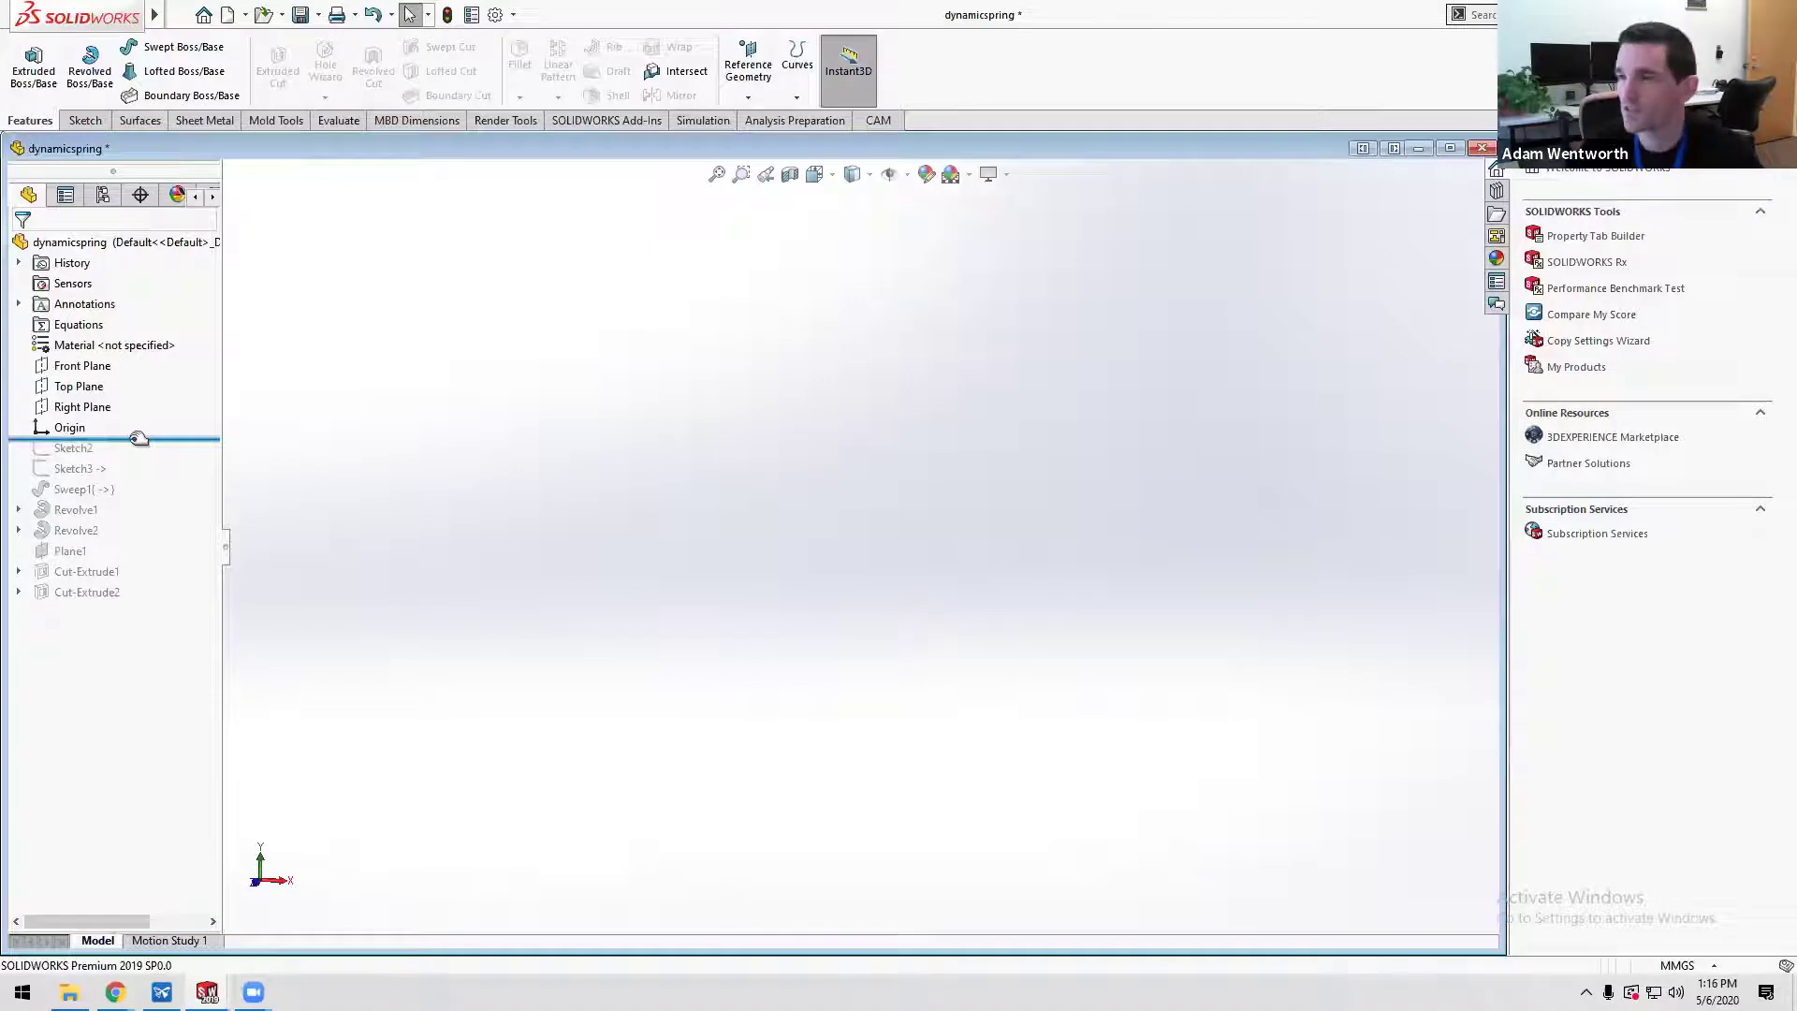
{"action": "left_click_drag", "start_coordinate": [138, 439], "coordinate": [132, 453]}
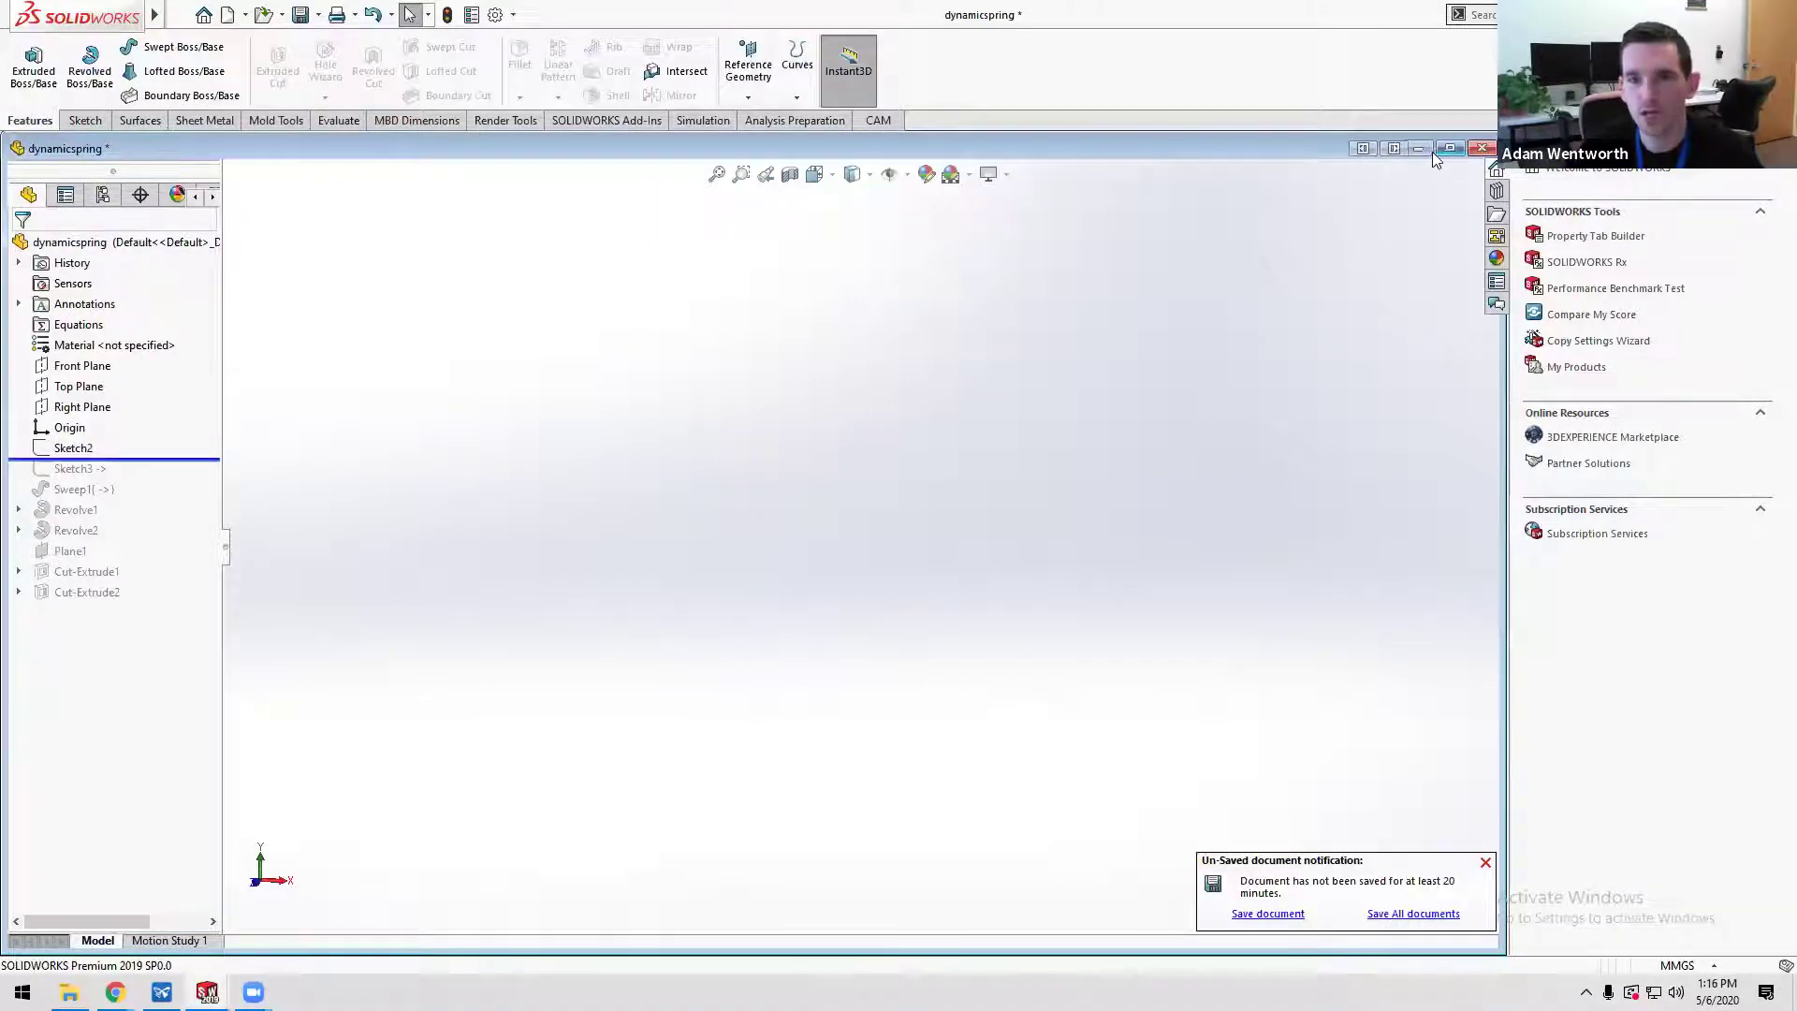
{"action": "left_click", "coordinate": [1420, 148]}
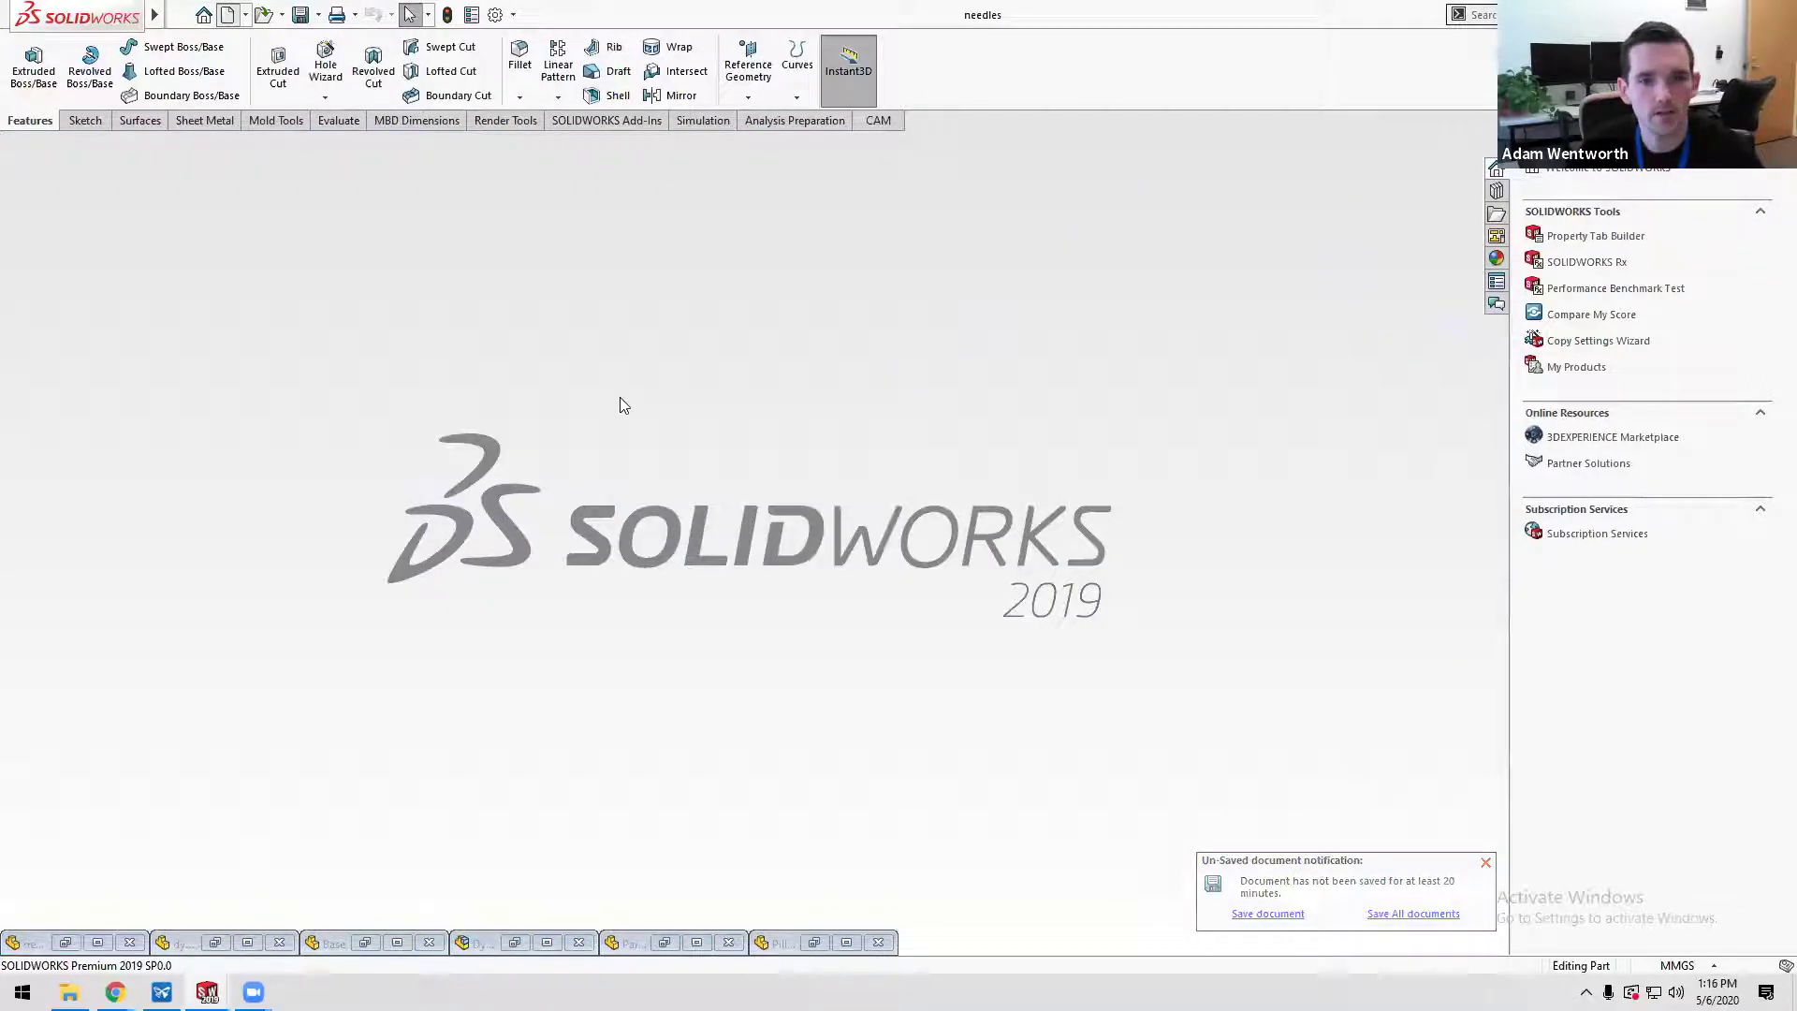
- Create a new part and start a sketch on the Front Plane
{"action": "key", "text": "ctrl+n"}
{"action": "left_click", "coordinate": [854, 559]}
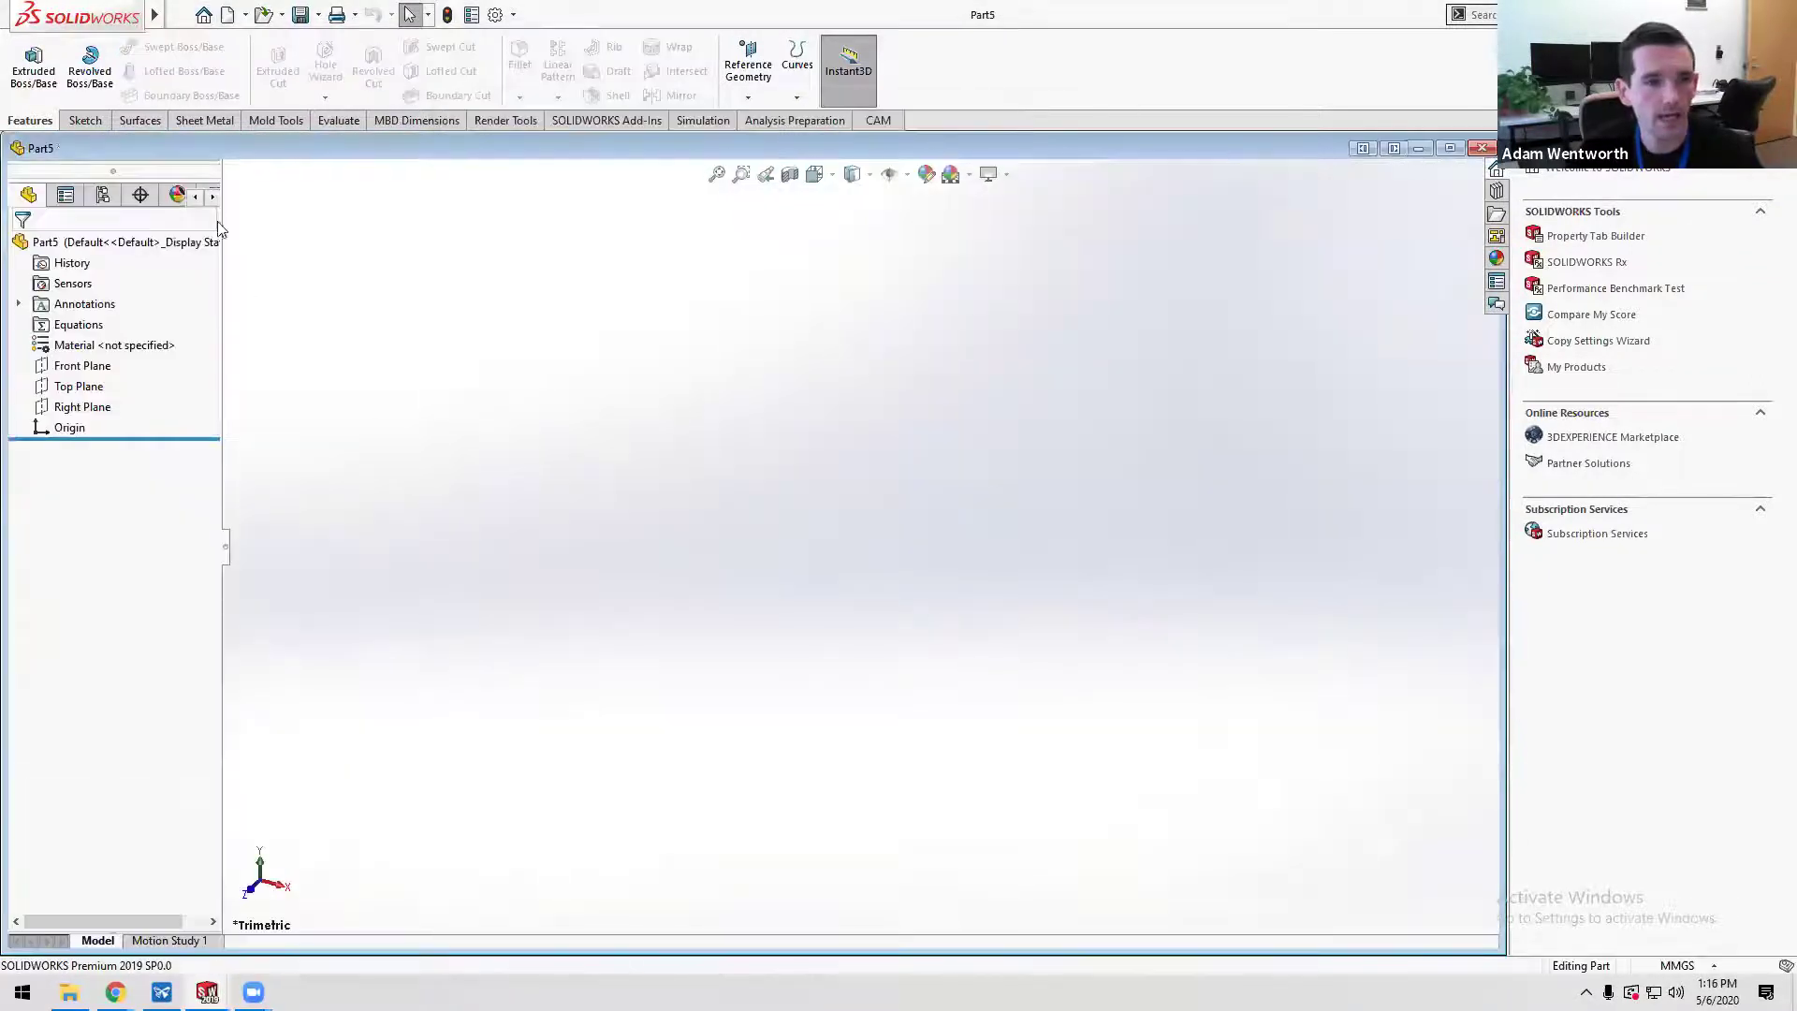
{"action": "left_click", "coordinate": [84, 120]}
{"action": "left_click", "coordinate": [26, 64]}
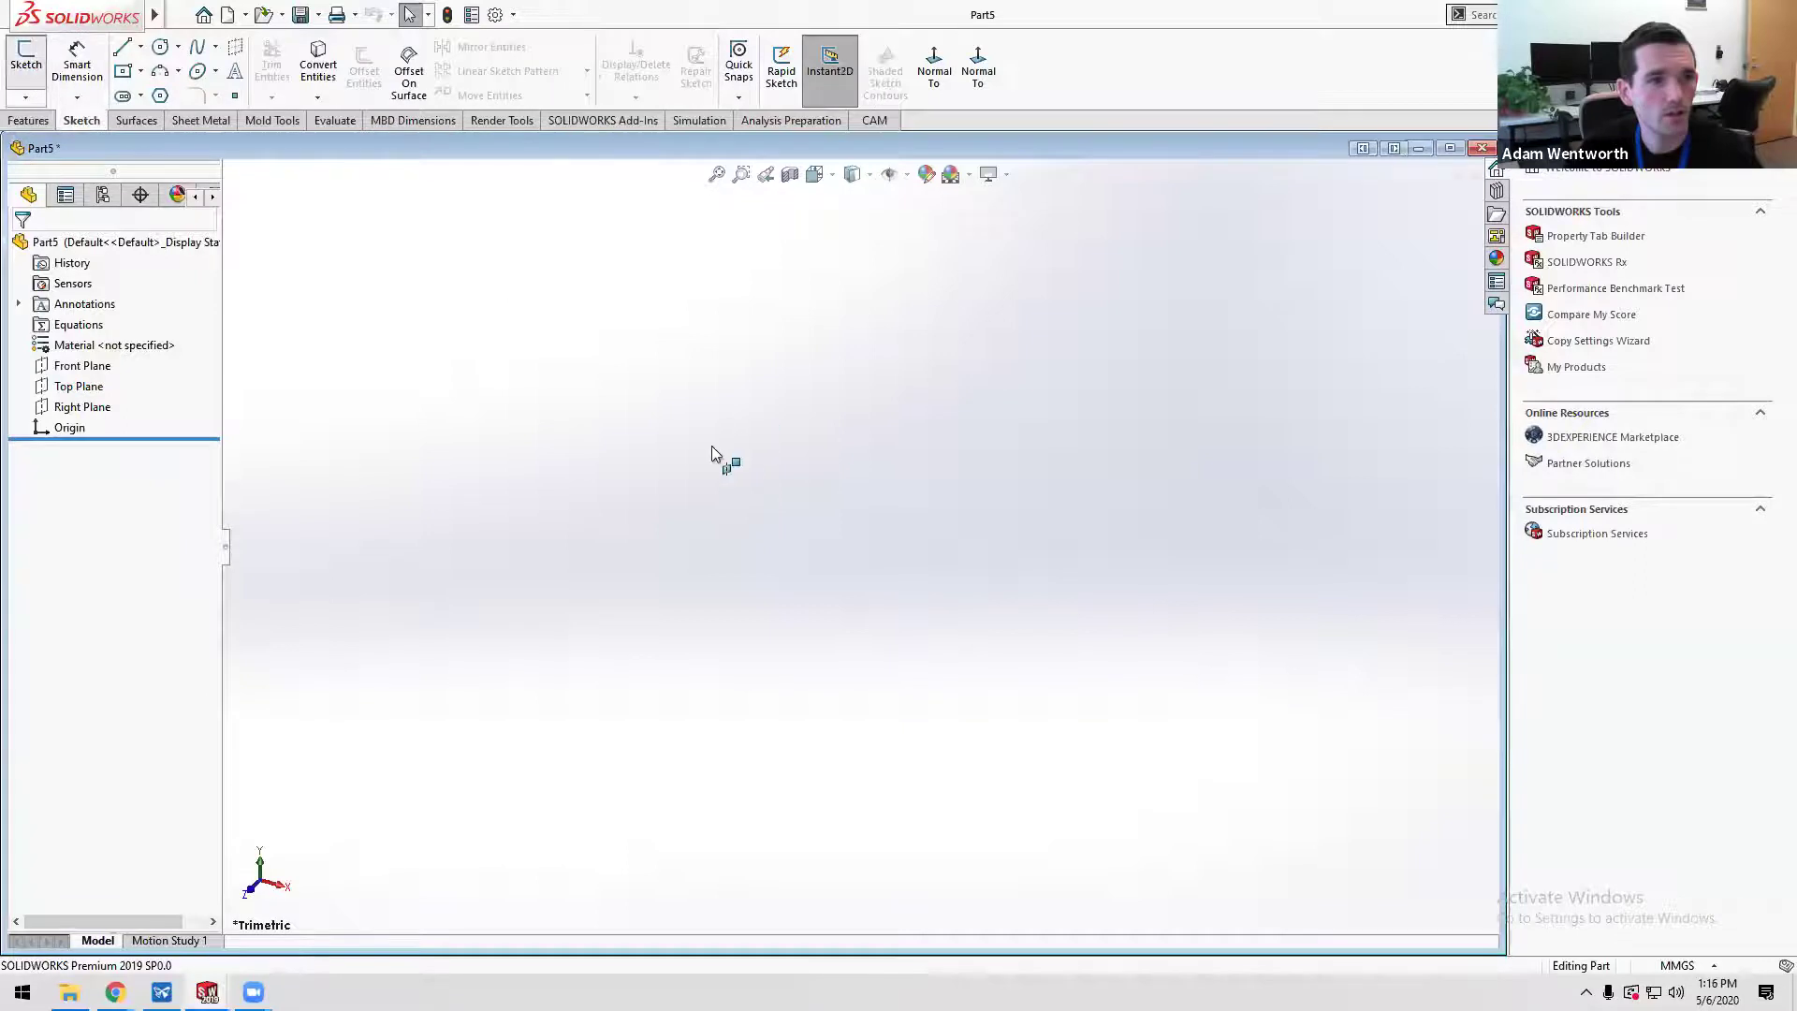
{"action": "left_click", "coordinate": [621, 365]}
- Sketch a circle centred on the origin with a radius of about 13.86 mm
{"action": "right_click_drag", "start_coordinate": [959, 553], "coordinate": [864, 561]}
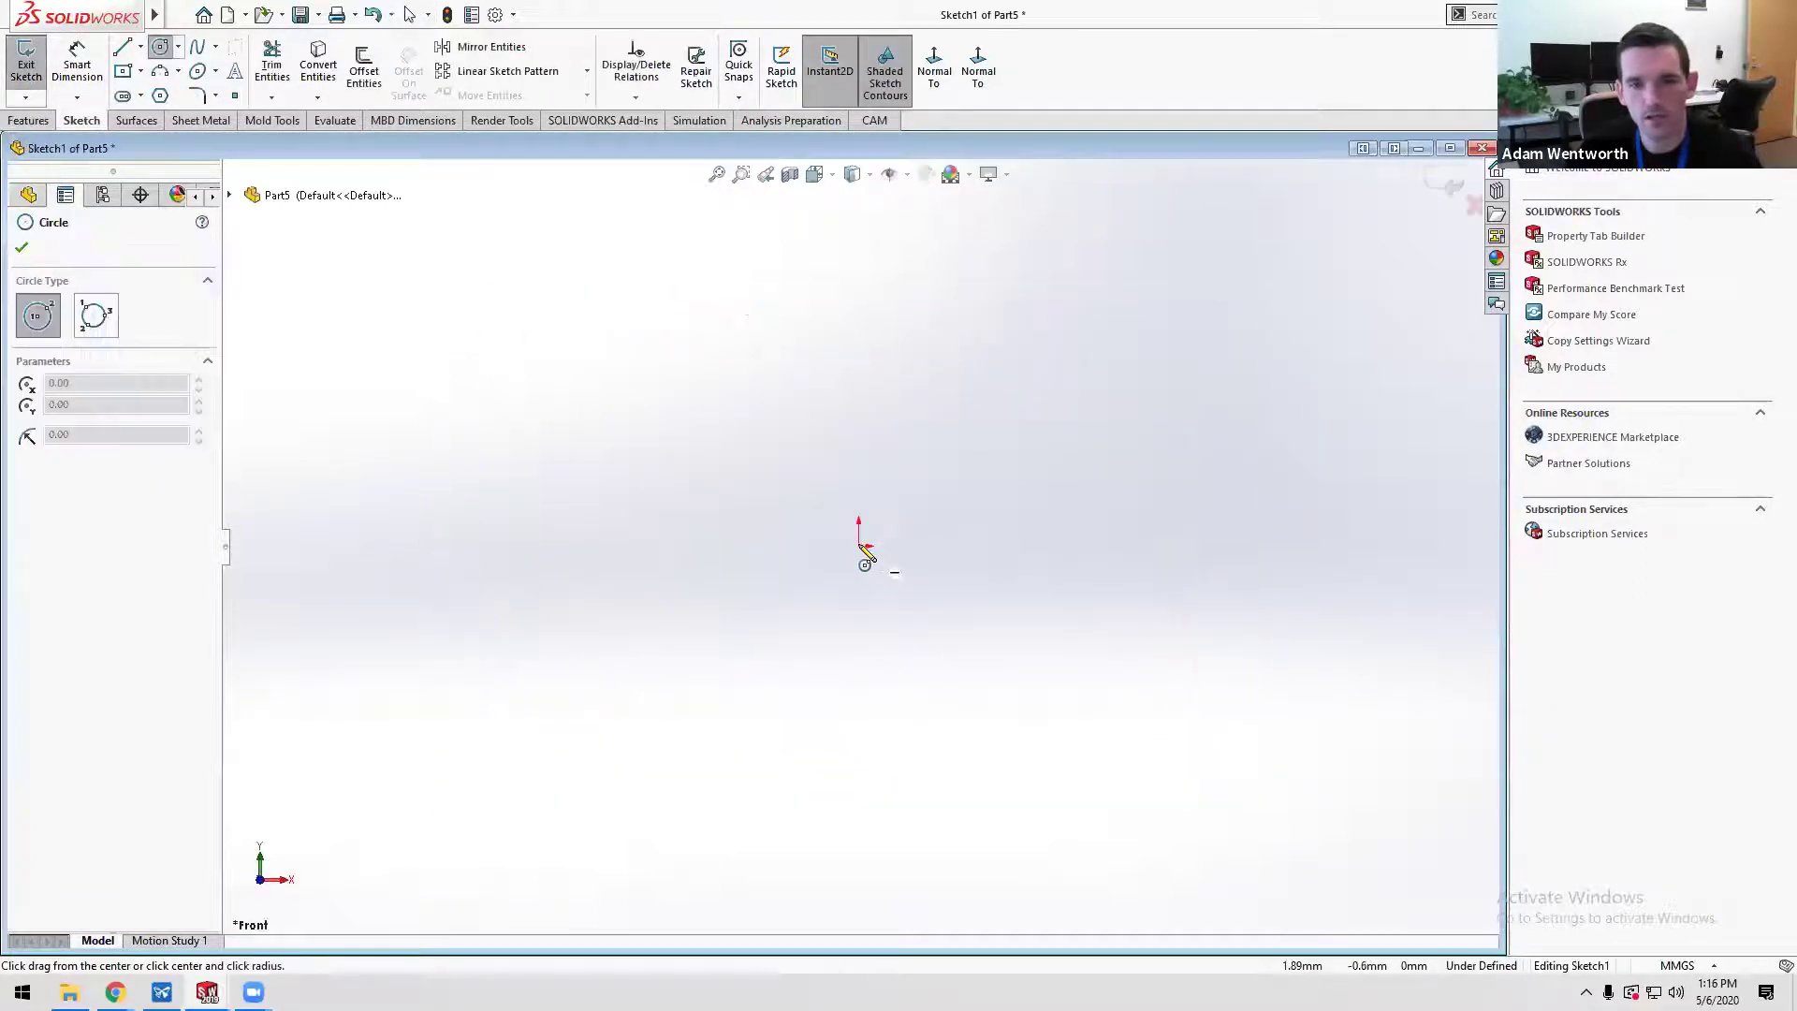
{"action": "left_click", "coordinate": [859, 548]}
{"action": "left_click", "coordinate": [857, 613]}
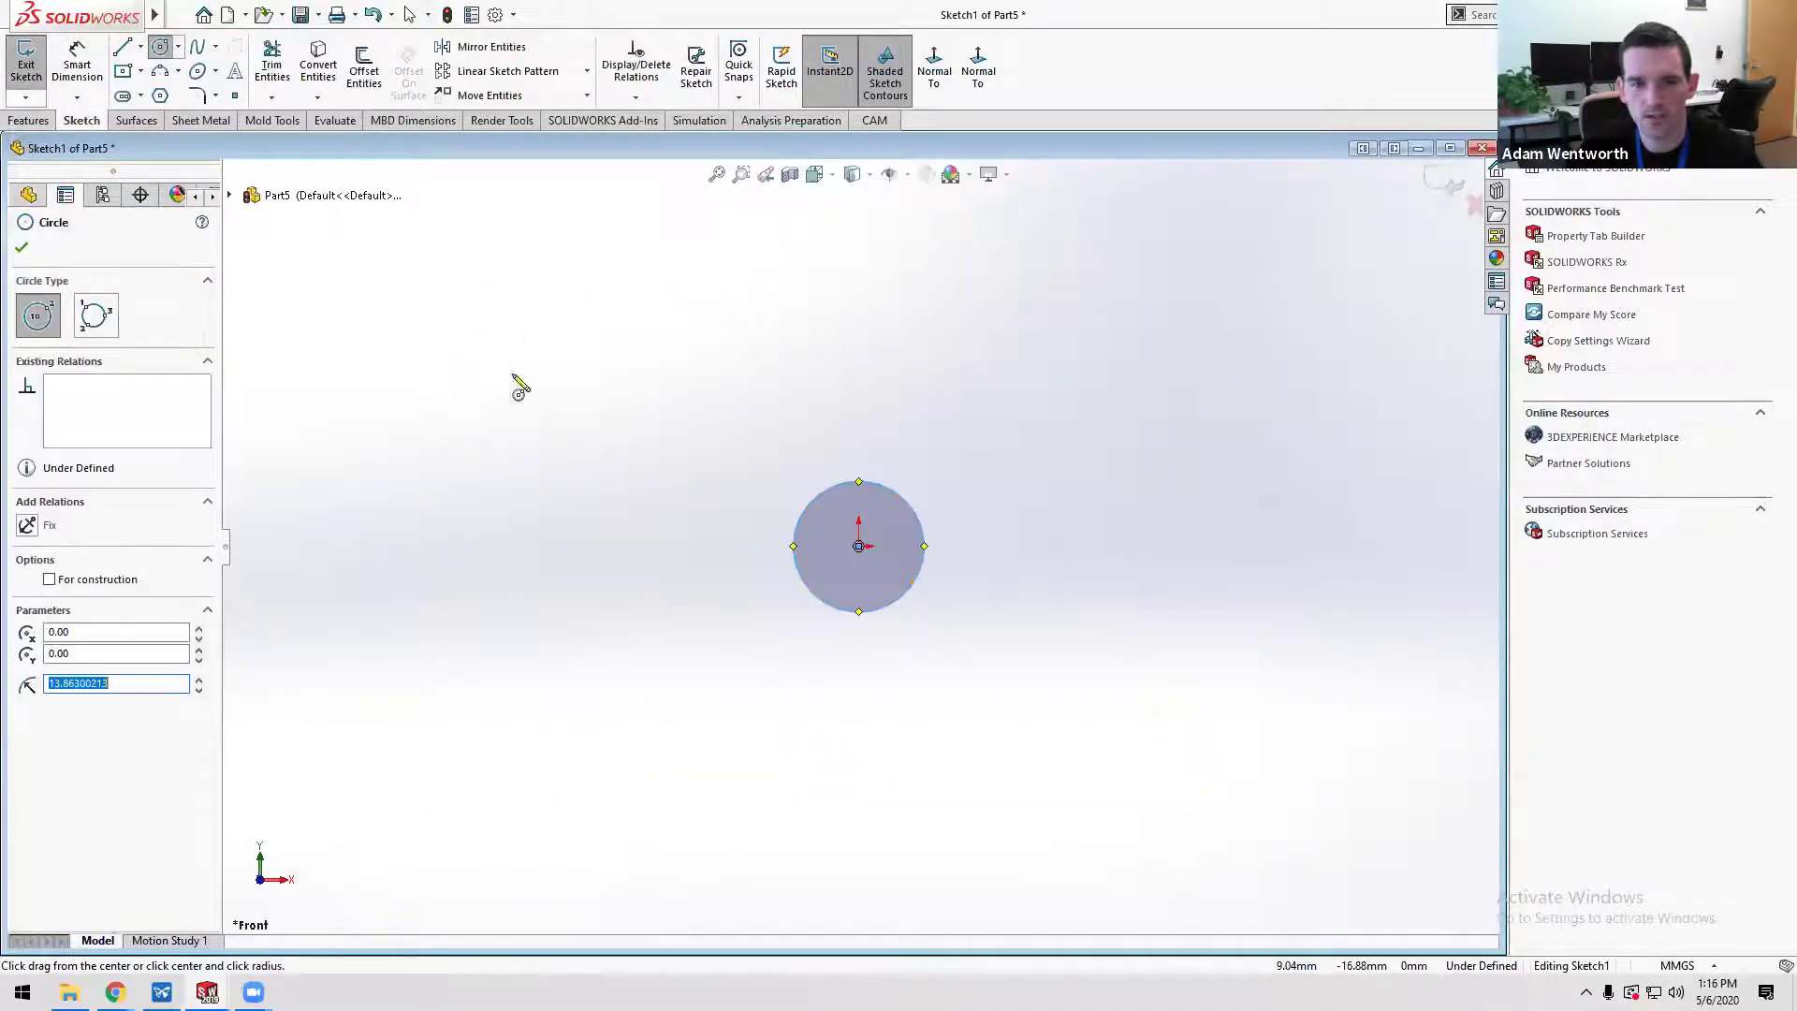
- Close the circle sketch and start a helix on it, defined by height and revolution
{"action": "left_click", "coordinate": [26, 77]}
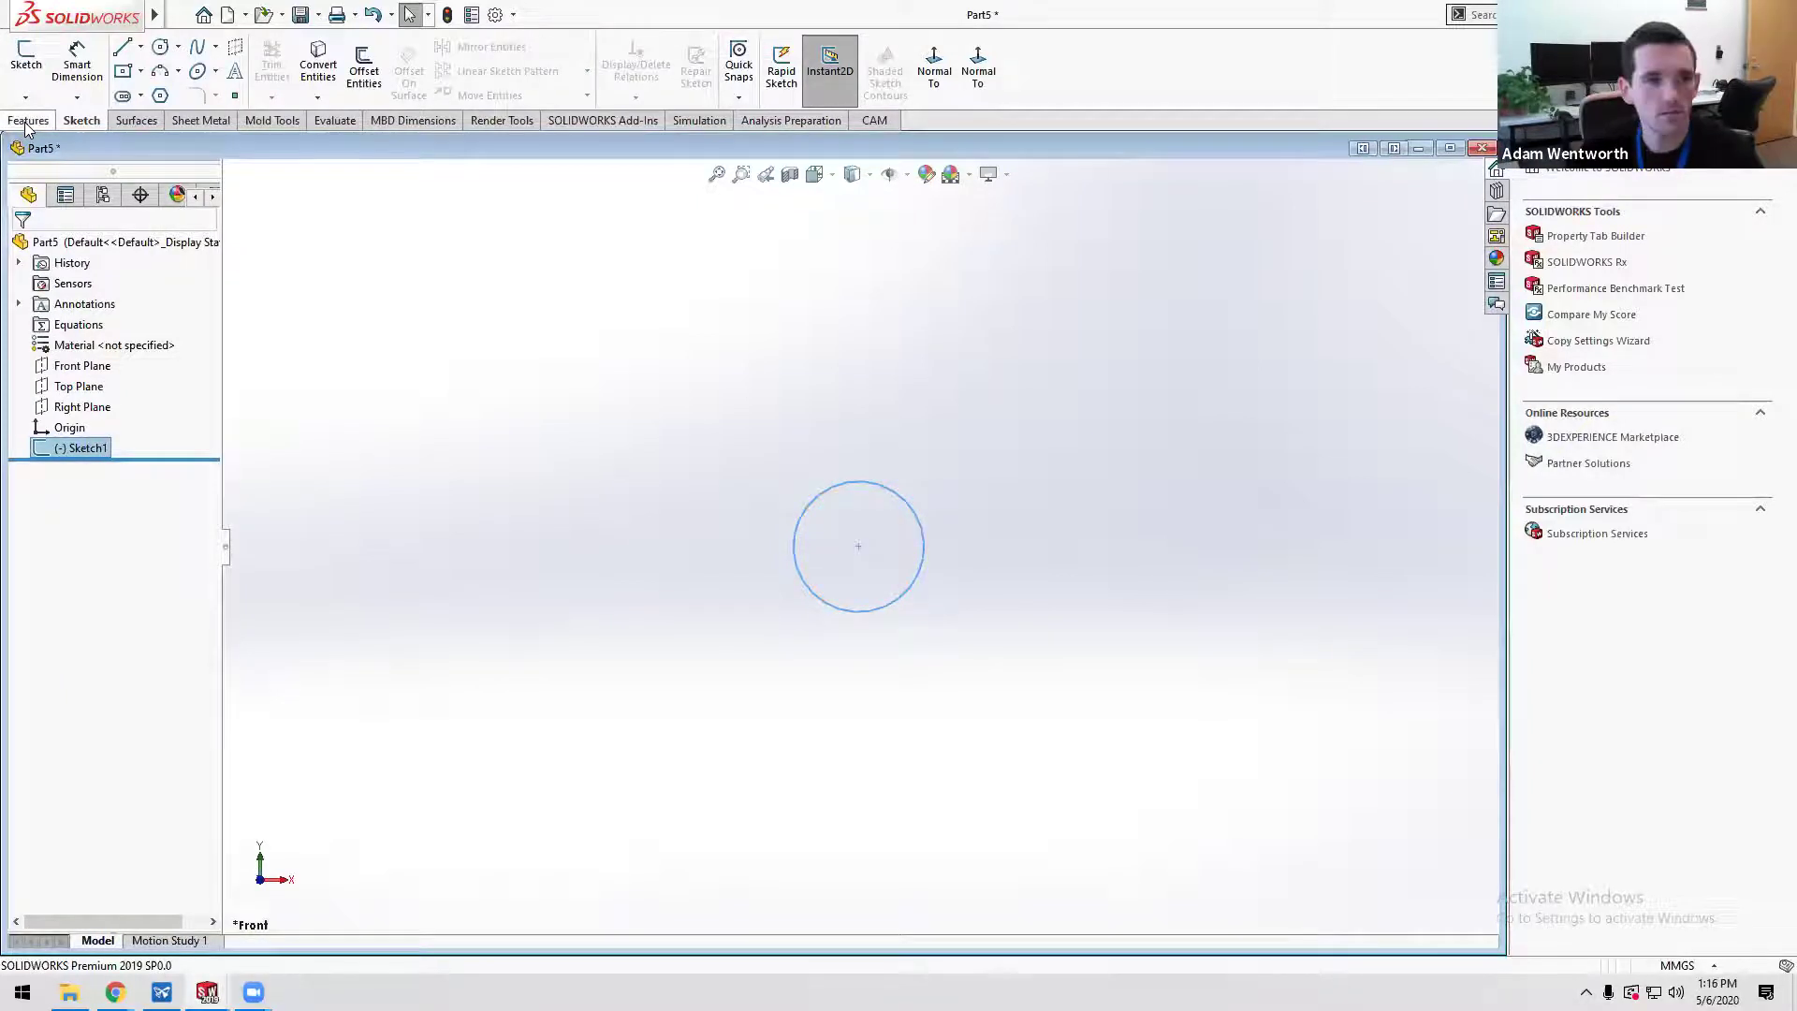
{"action": "left_click", "coordinate": [28, 122]}
{"action": "left_click", "coordinate": [797, 70]}
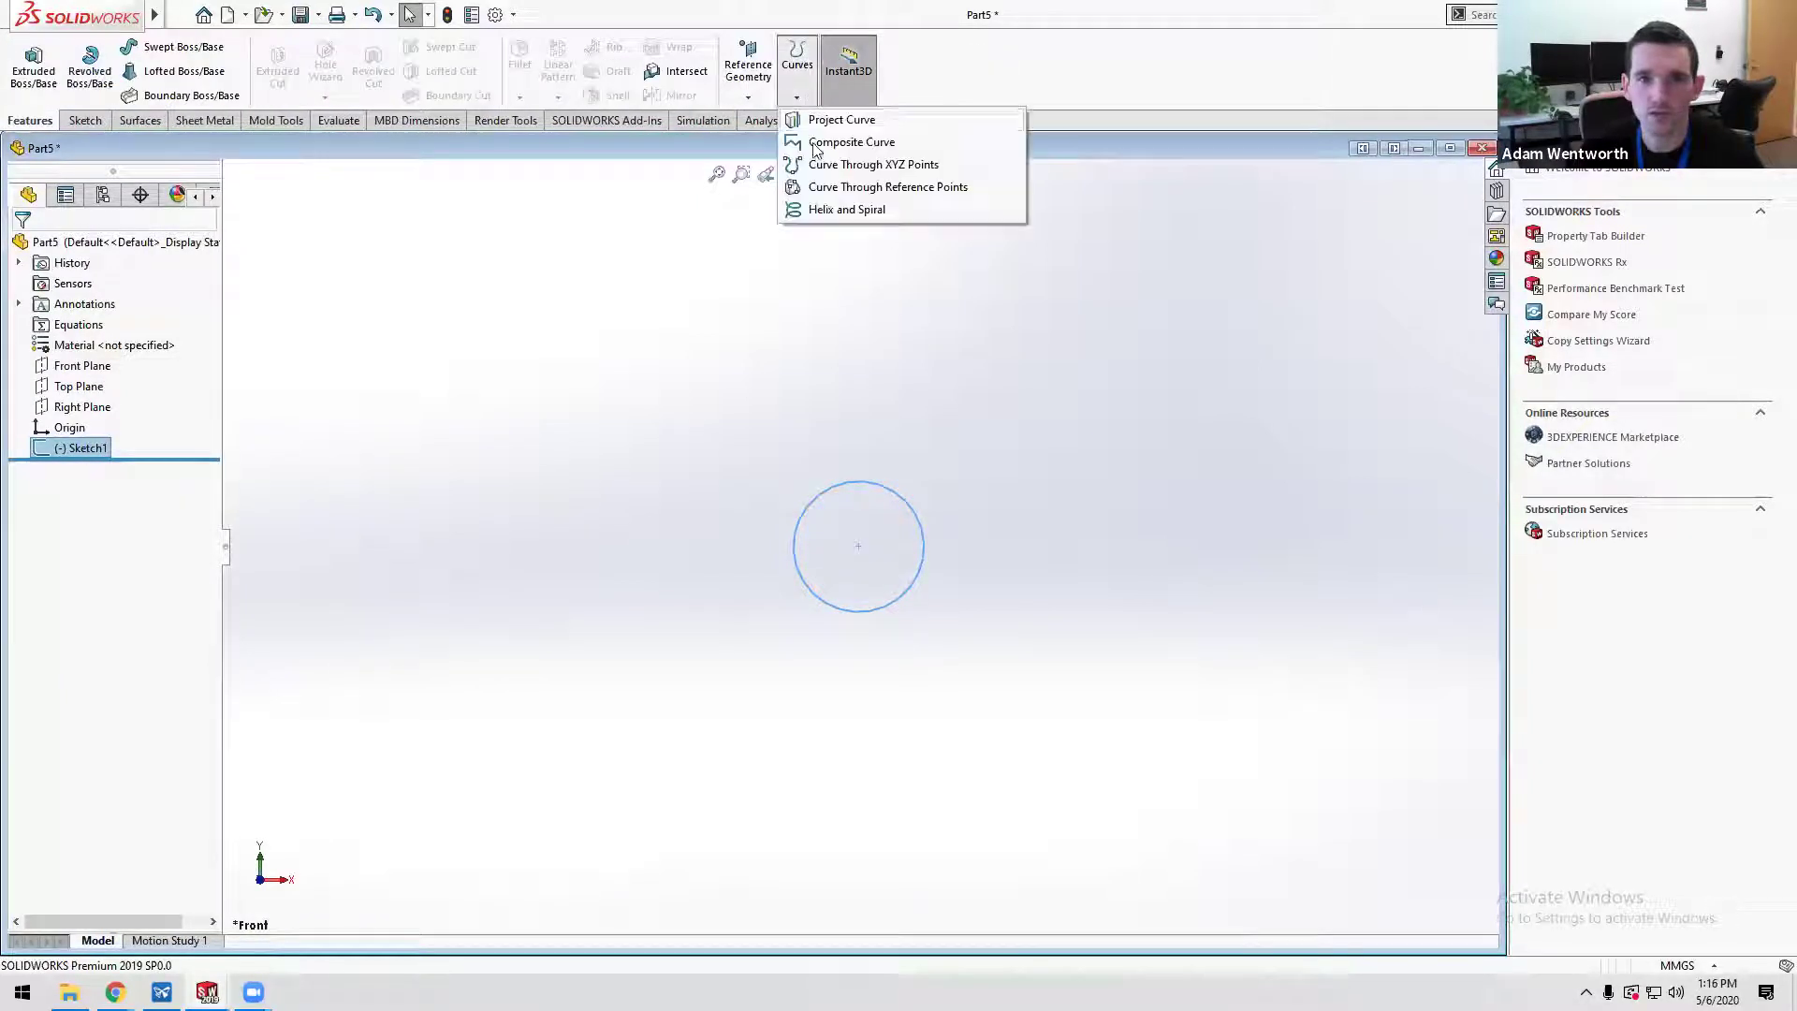
{"action": "left_click", "coordinate": [827, 210]}
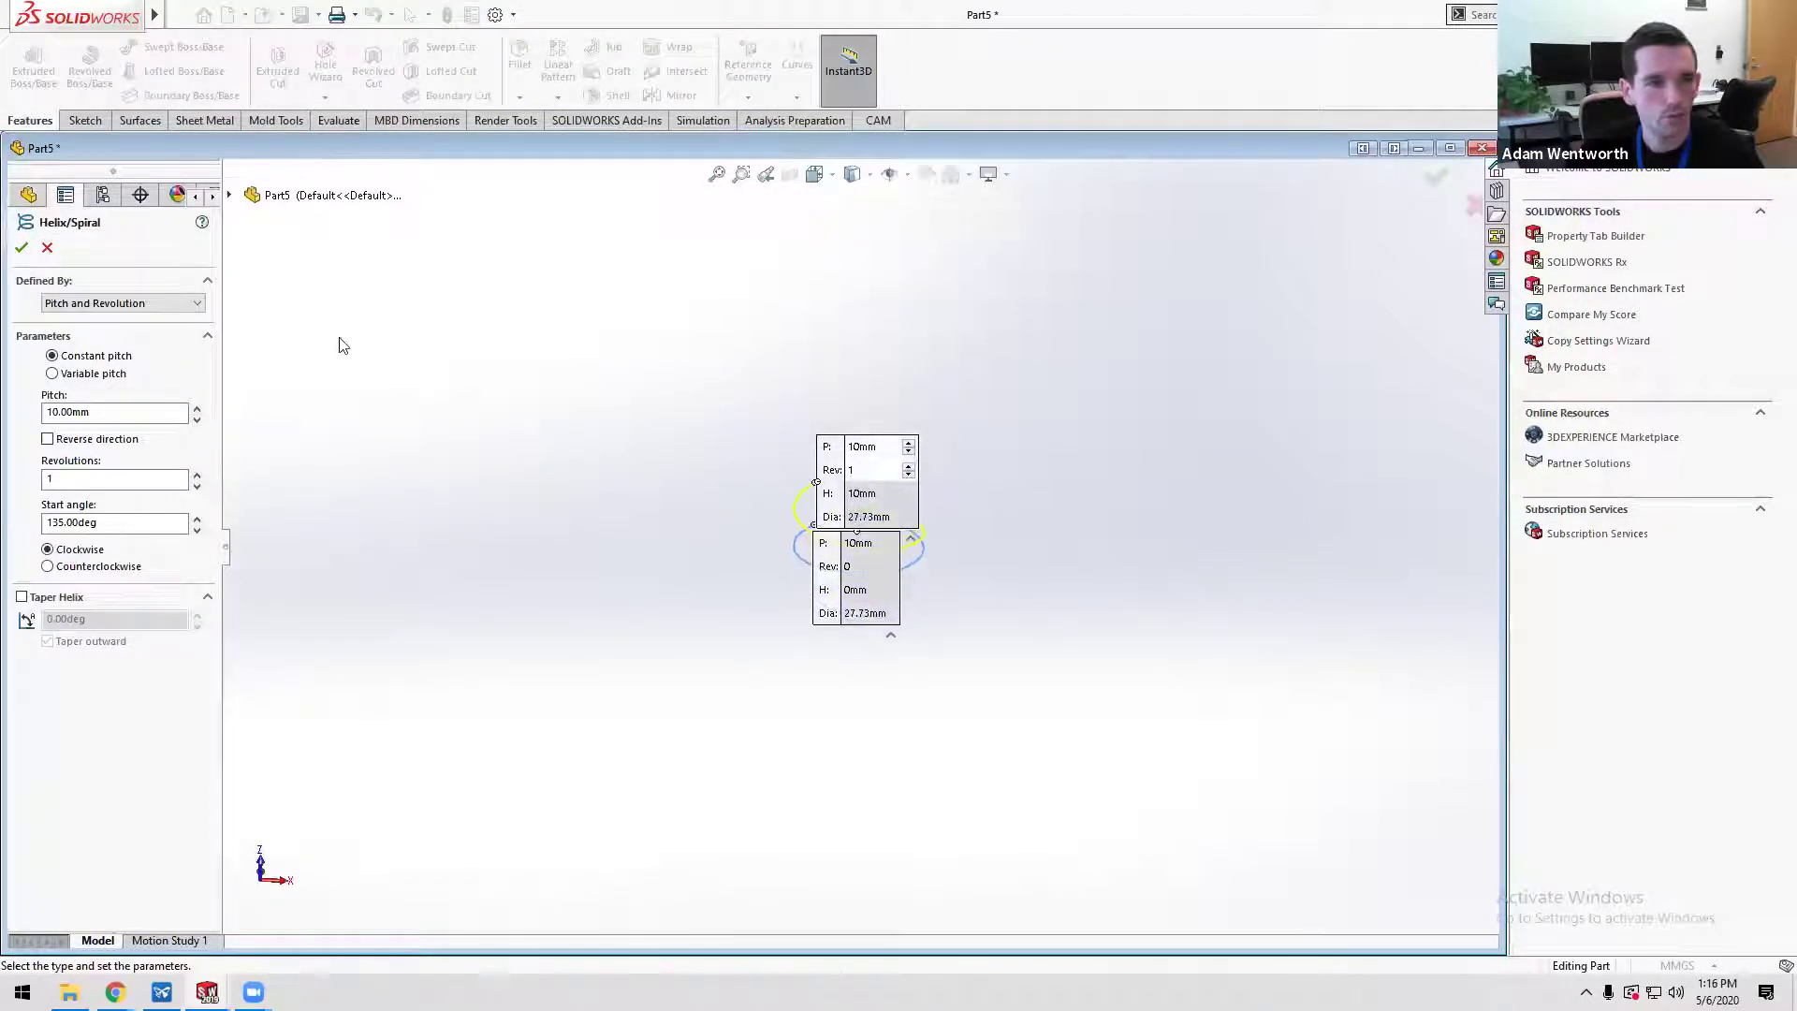
{"action": "left_click", "coordinate": [106, 305]}
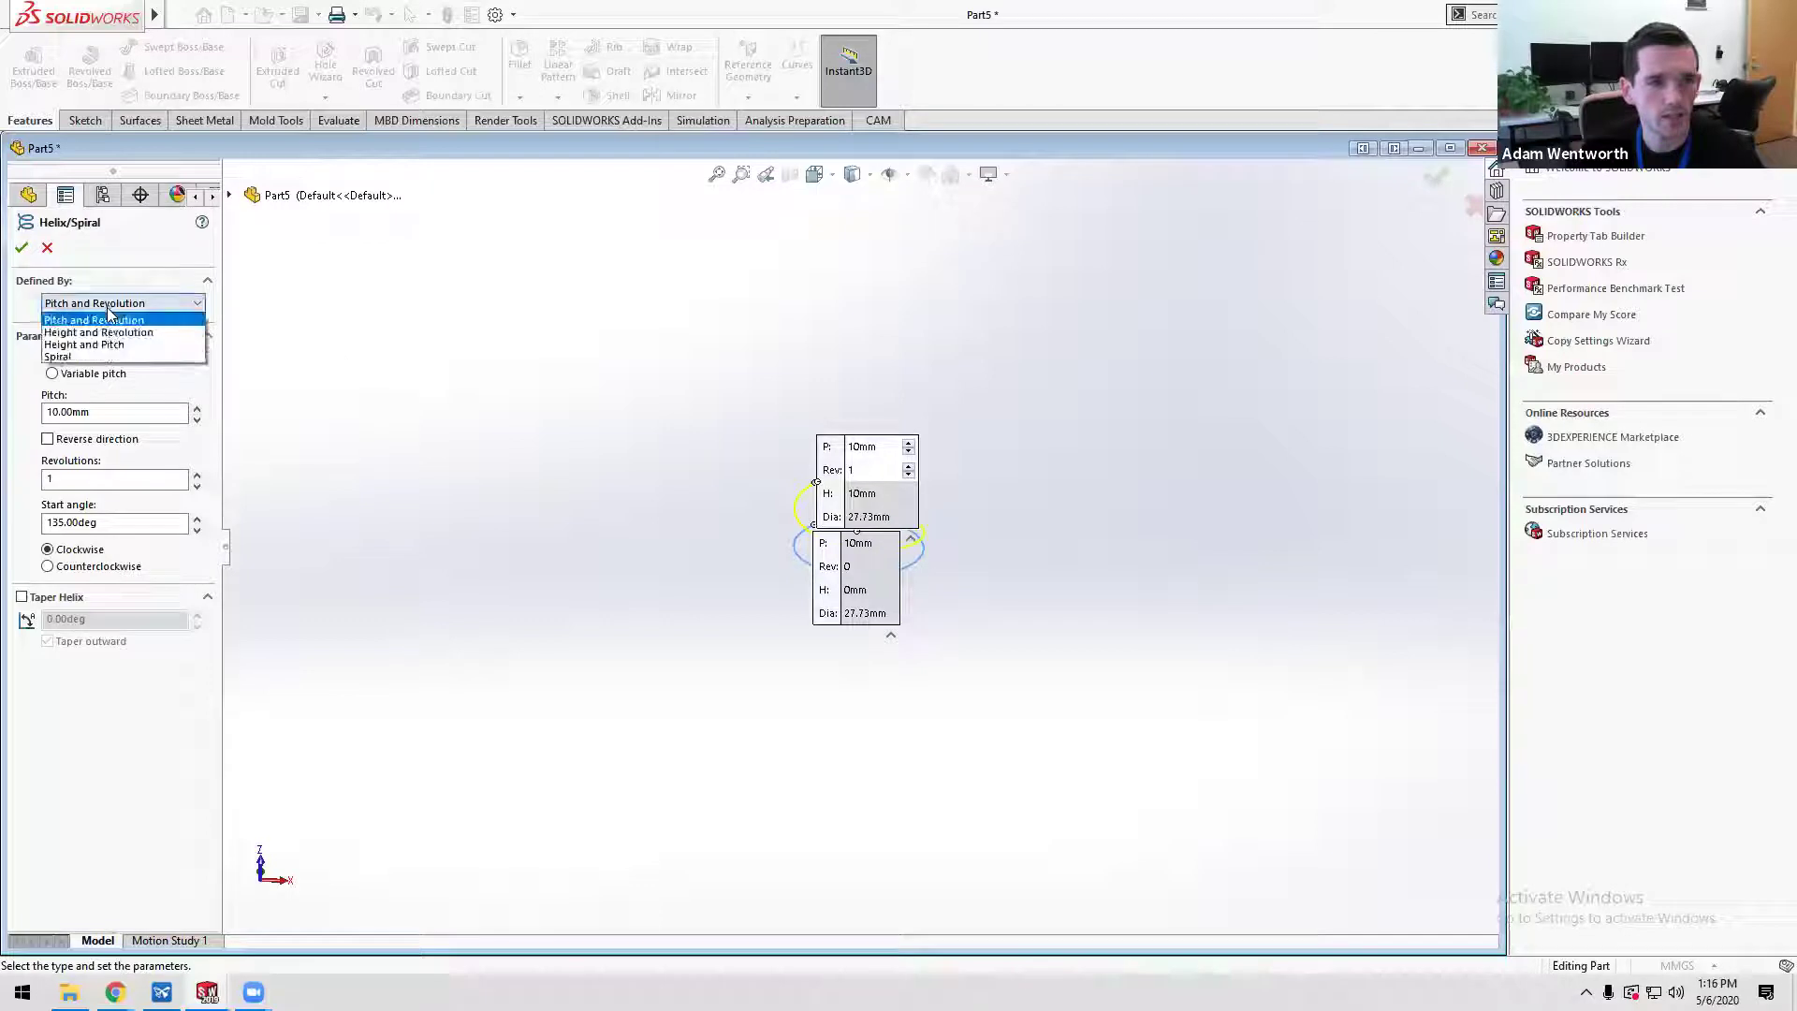
{"action": "left_click", "coordinate": [103, 333]}
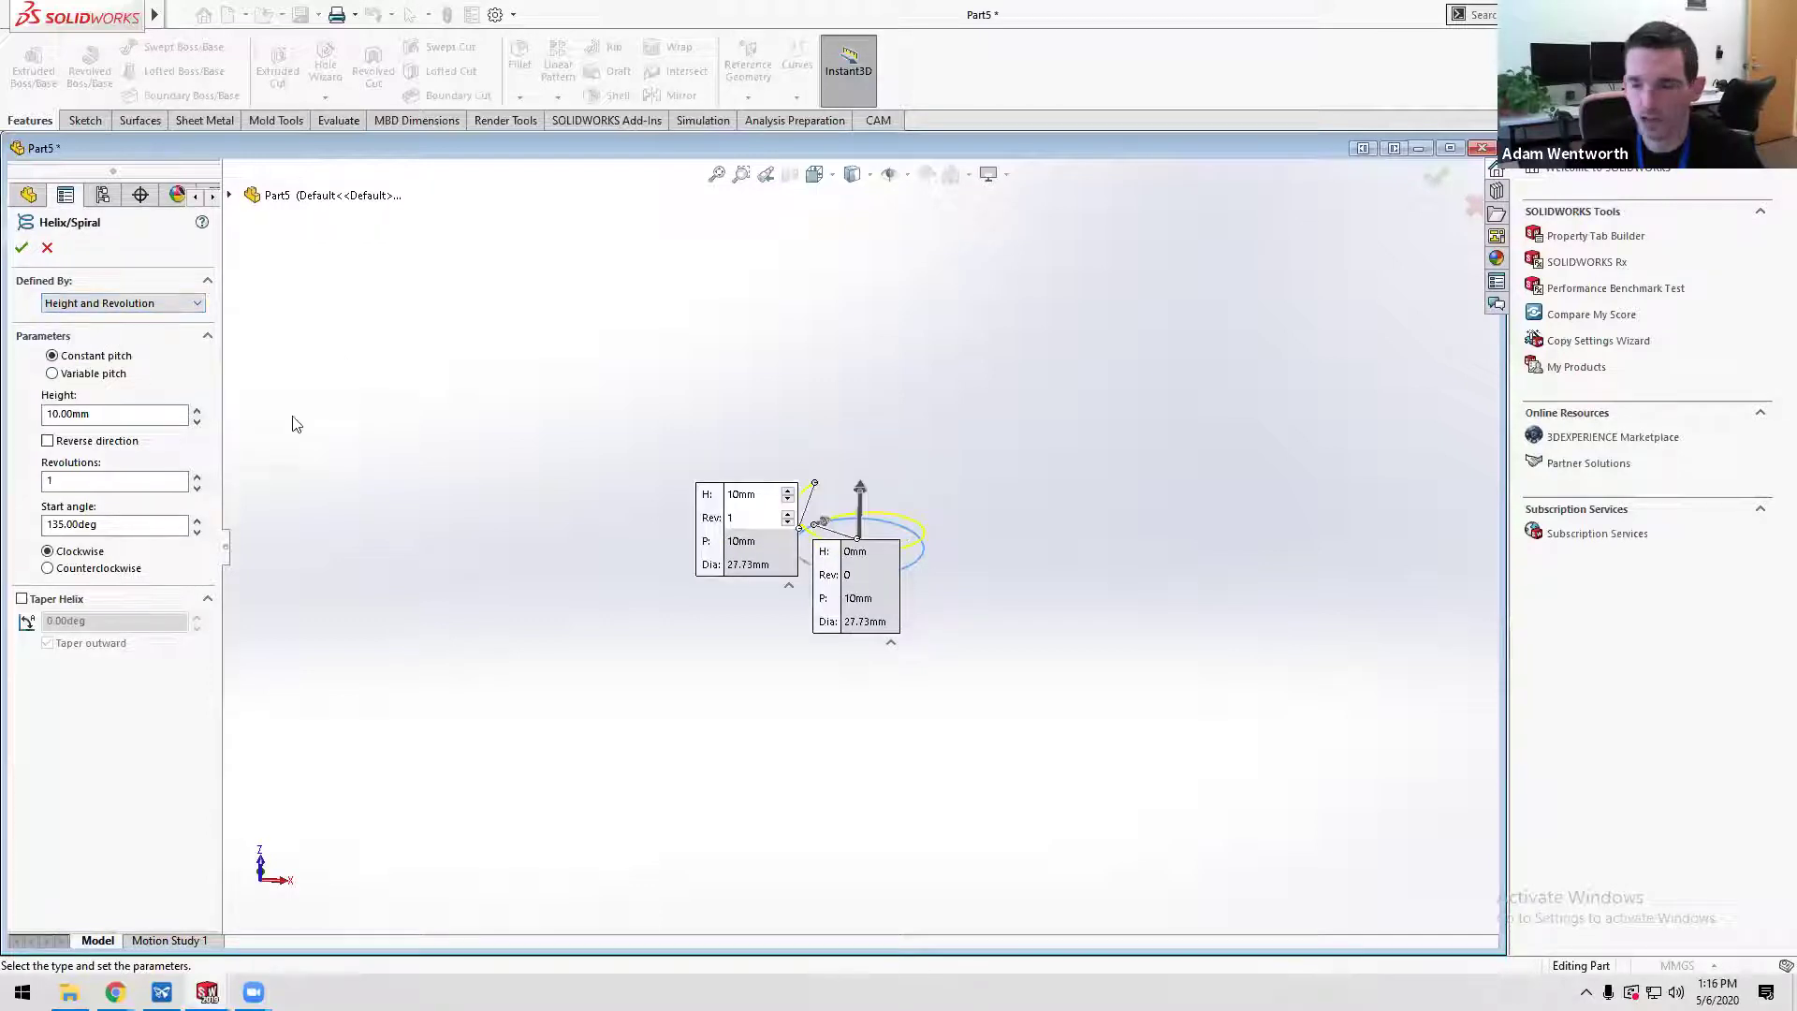
- Set the helix's height to 30 mm and its revolutions to 5, and create it
{"action": "double_click", "coordinate": [105, 413]}
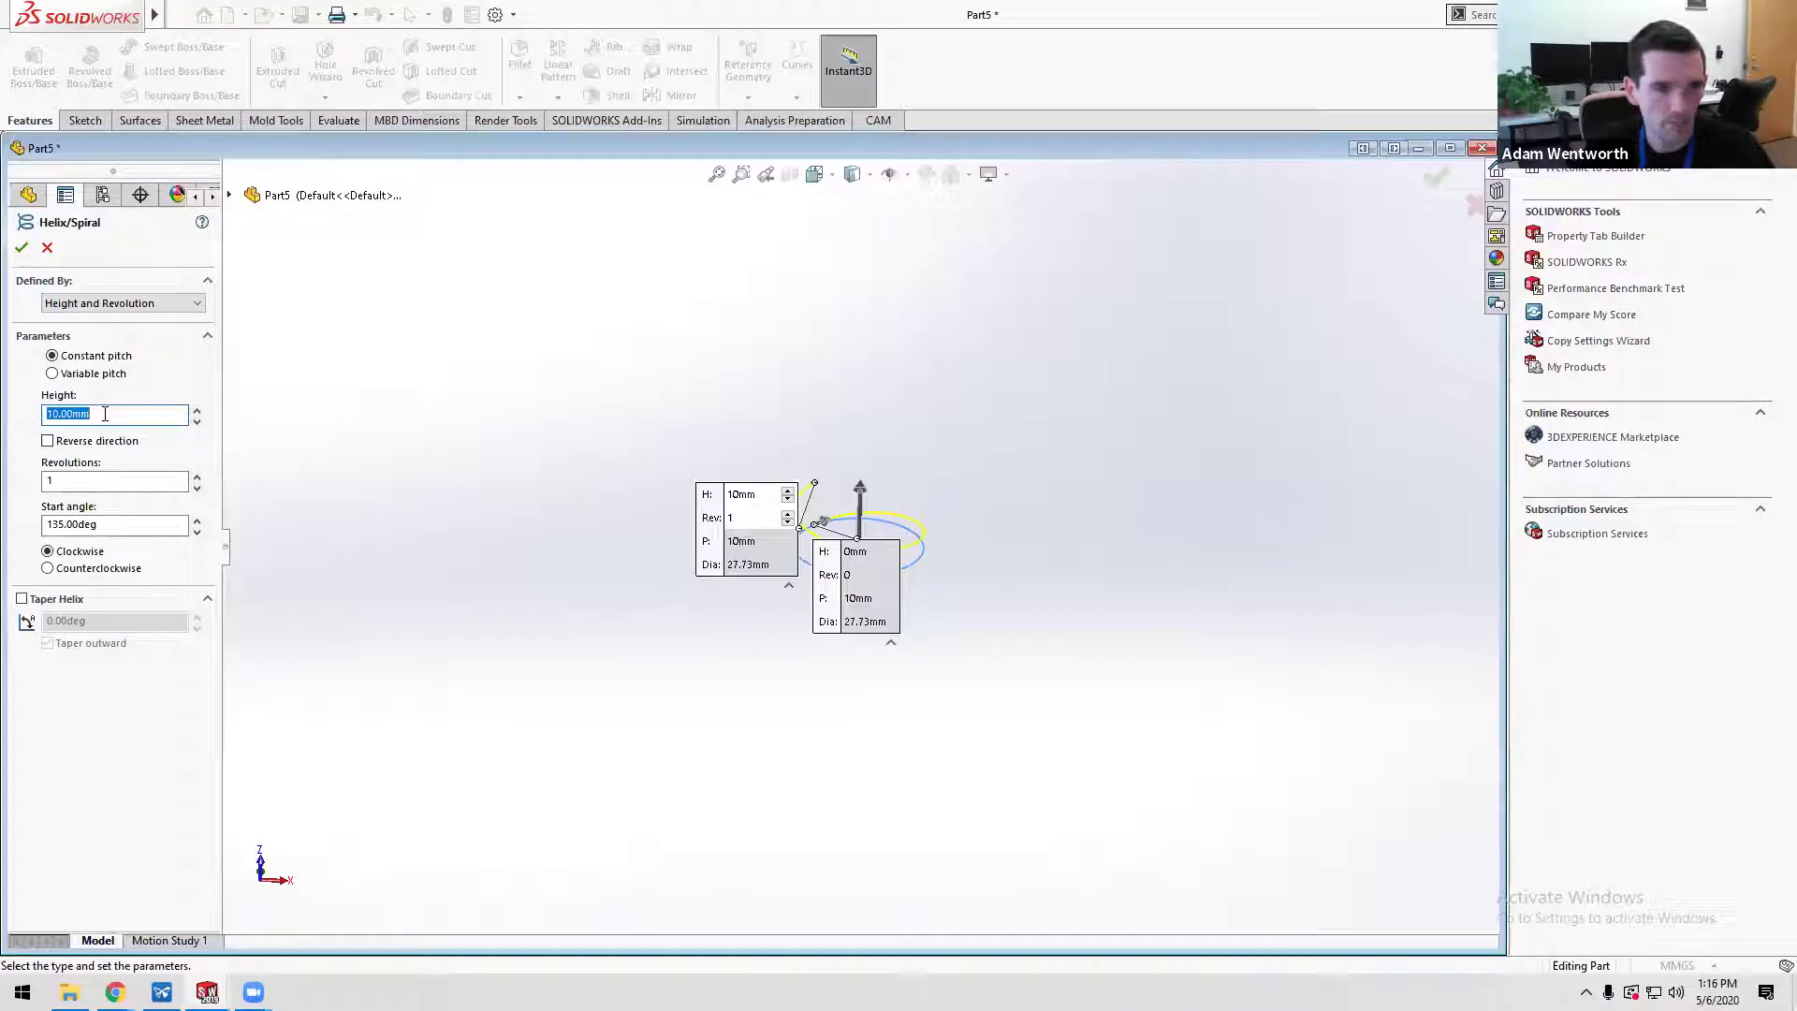
{"action": "type", "text": "30"}
{"action": "key", "text": "Tab"}
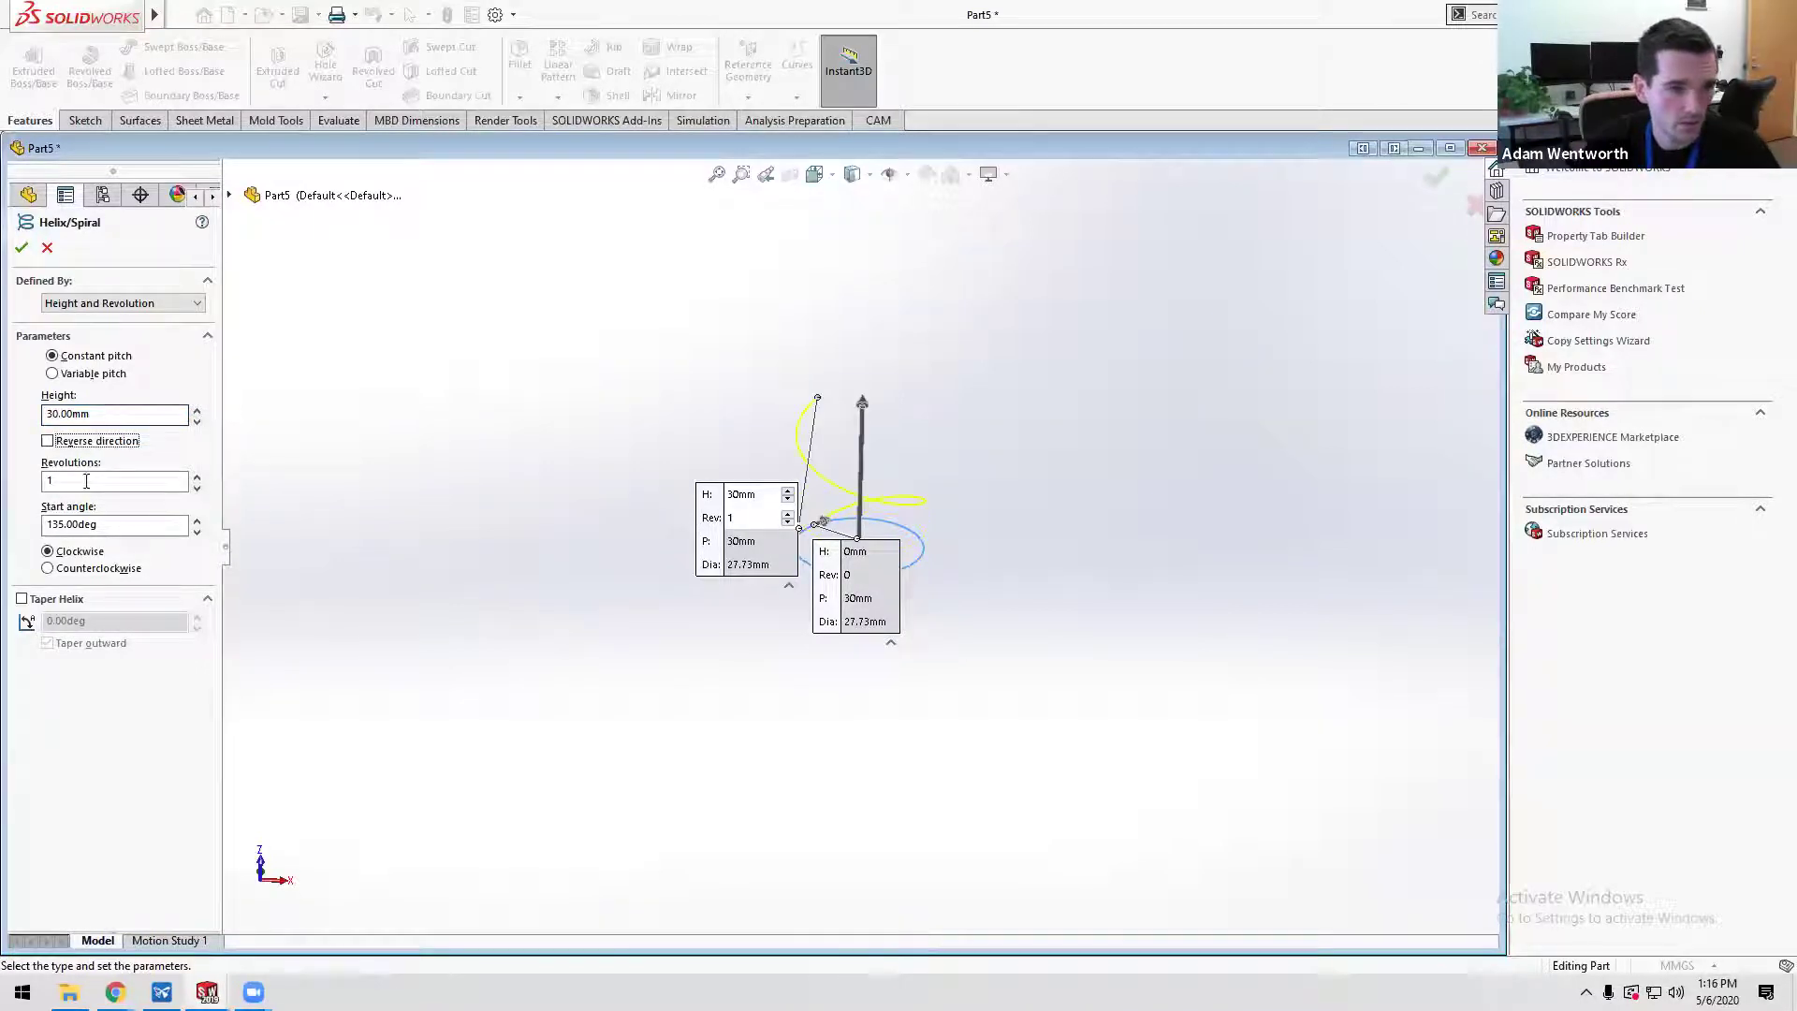
{"action": "key", "text": "Tab"}
{"action": "type", "text": "5"}
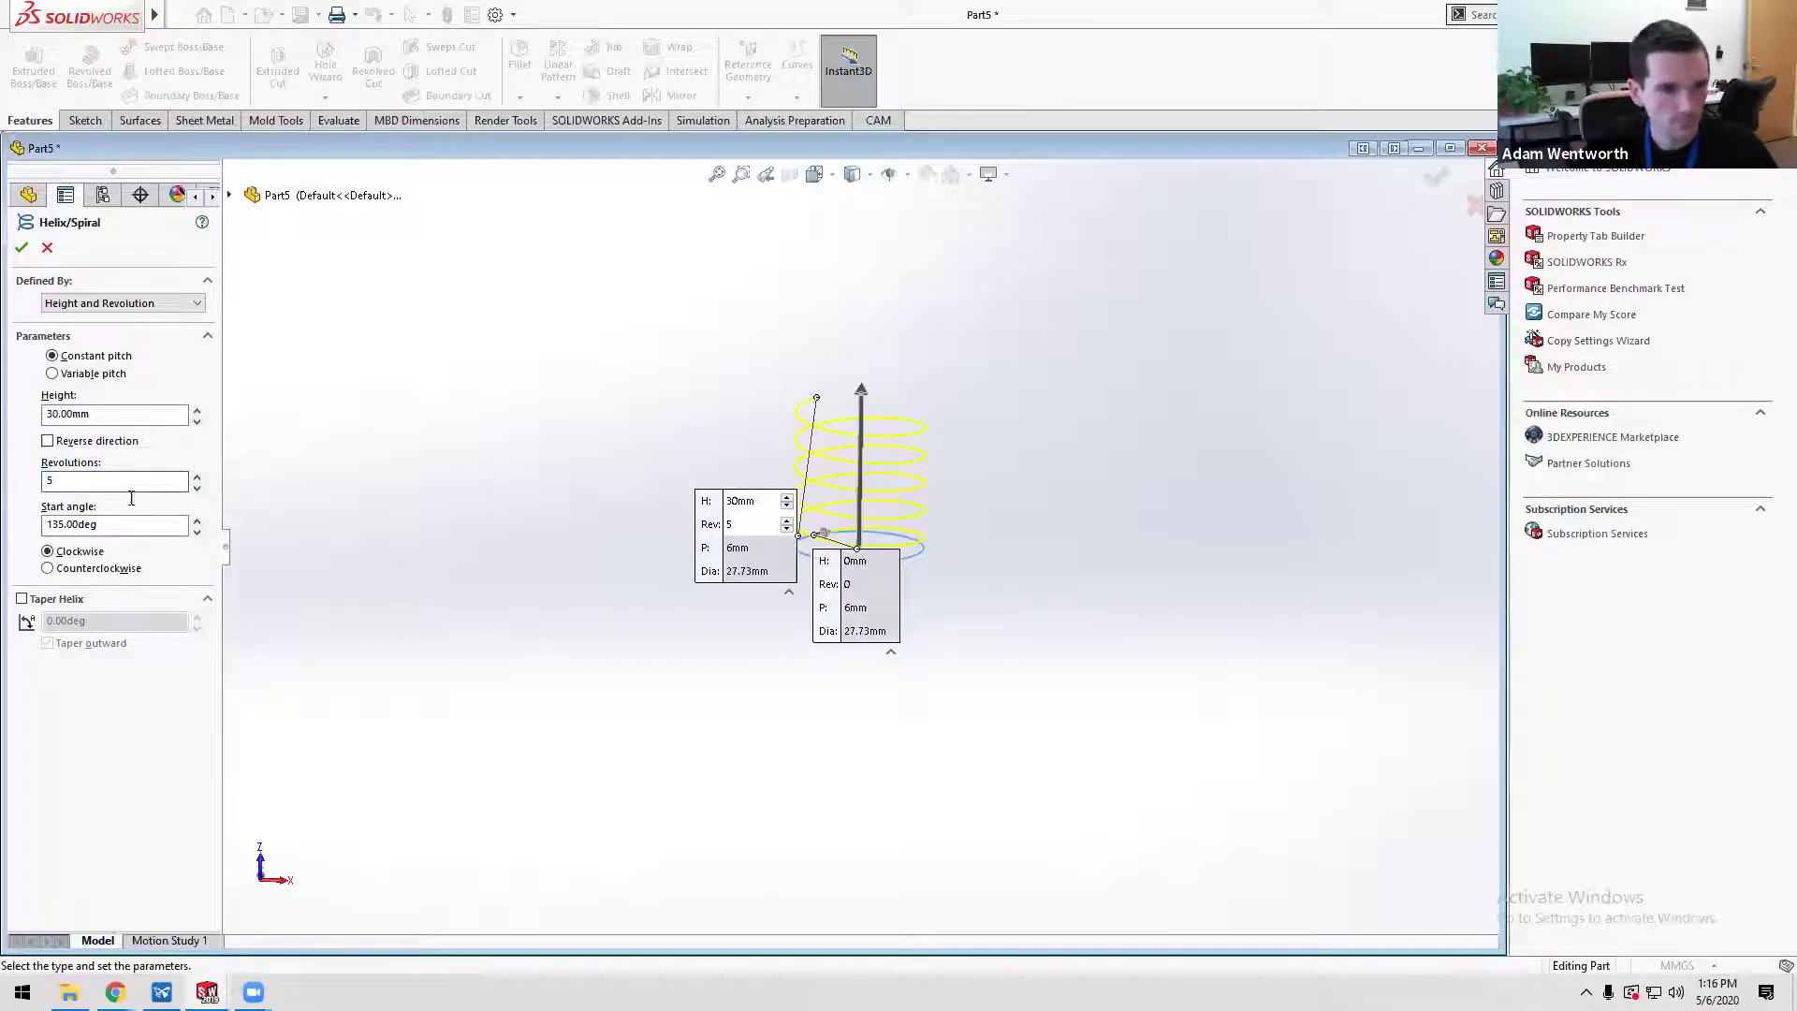
{"action": "left_click", "coordinate": [21, 247]}
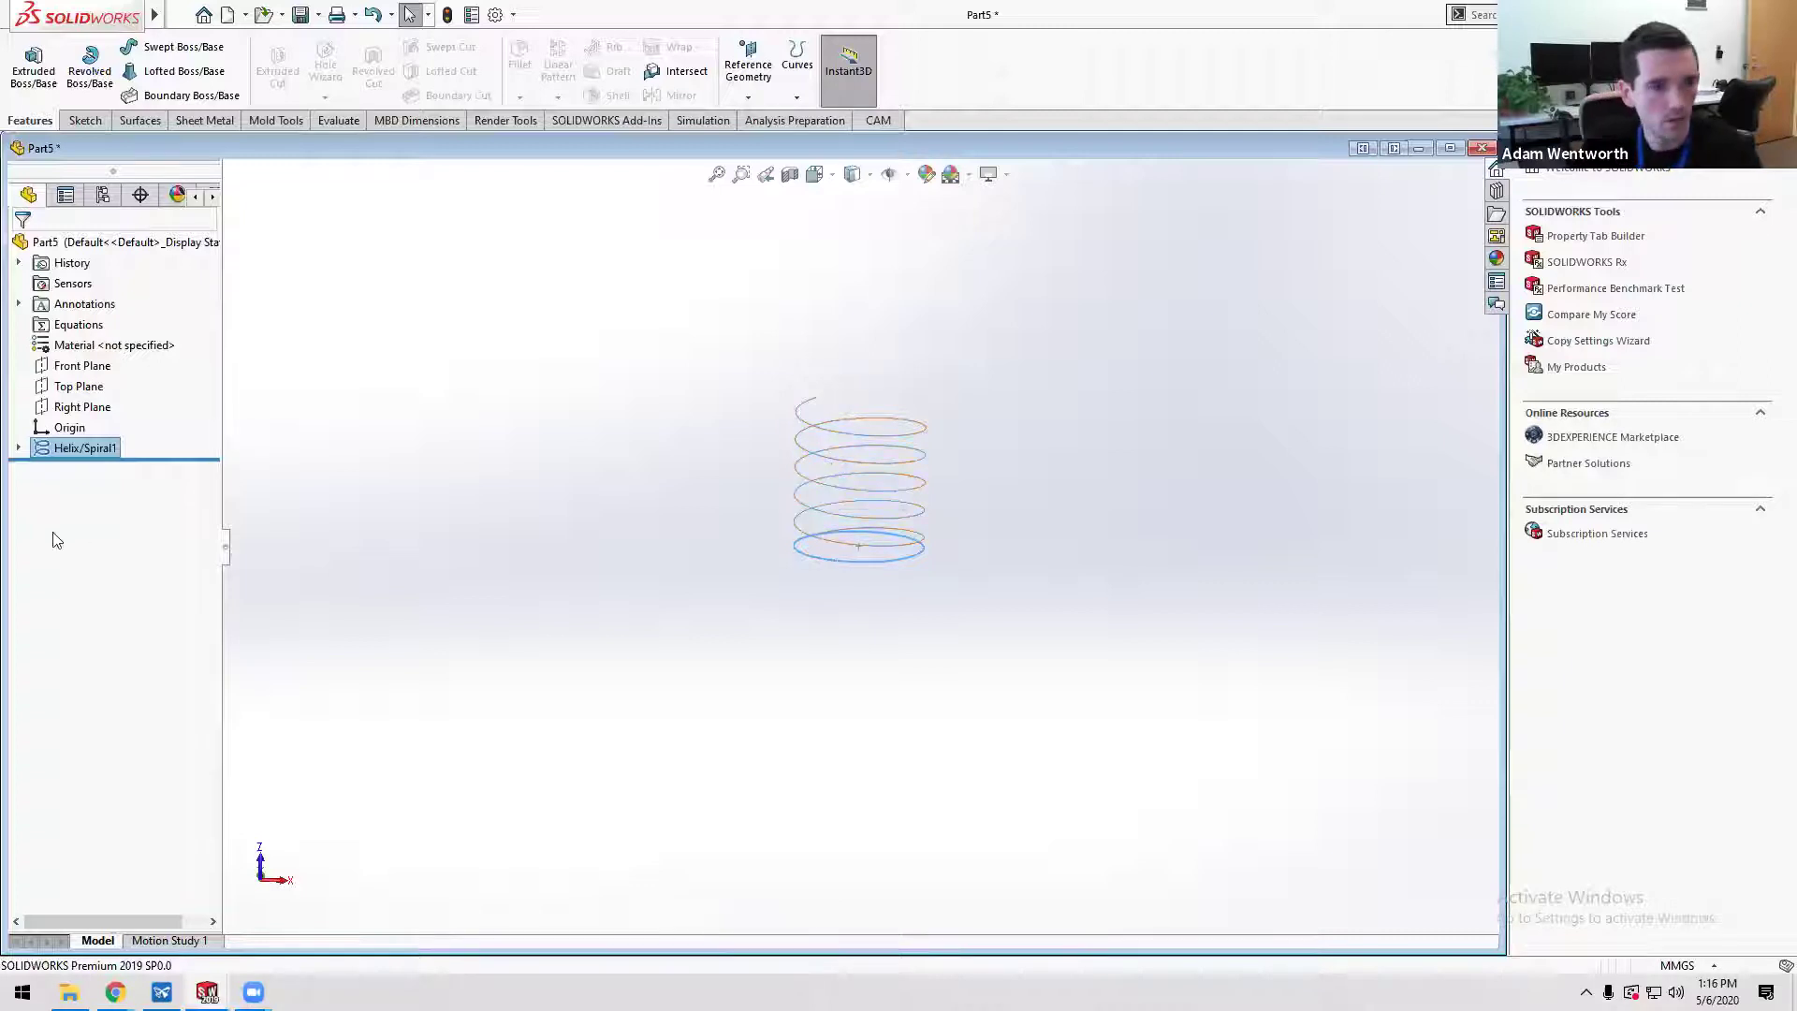
- Edit the helix so that its start angle is 0 degrees
{"action": "scroll", "coordinate": [828, 536], "scroll_direction": "down", "scroll_amount": 5}
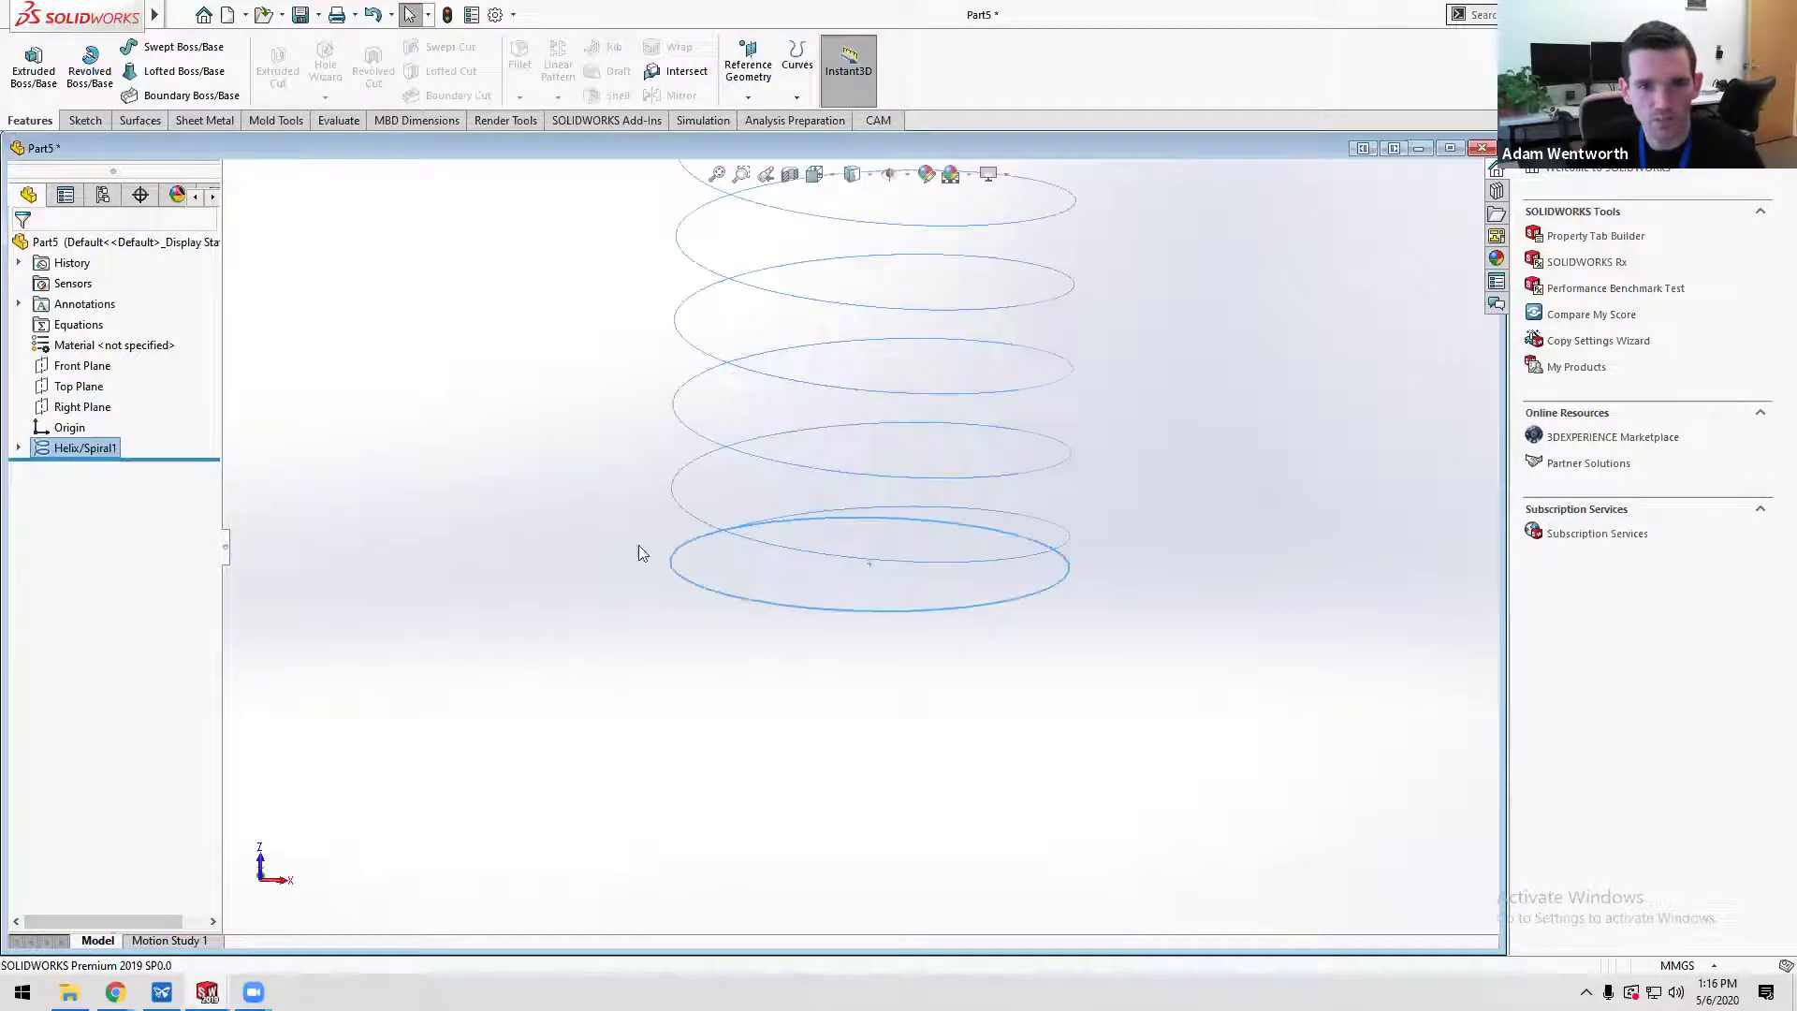
{"action": "left_click", "coordinate": [89, 387]}
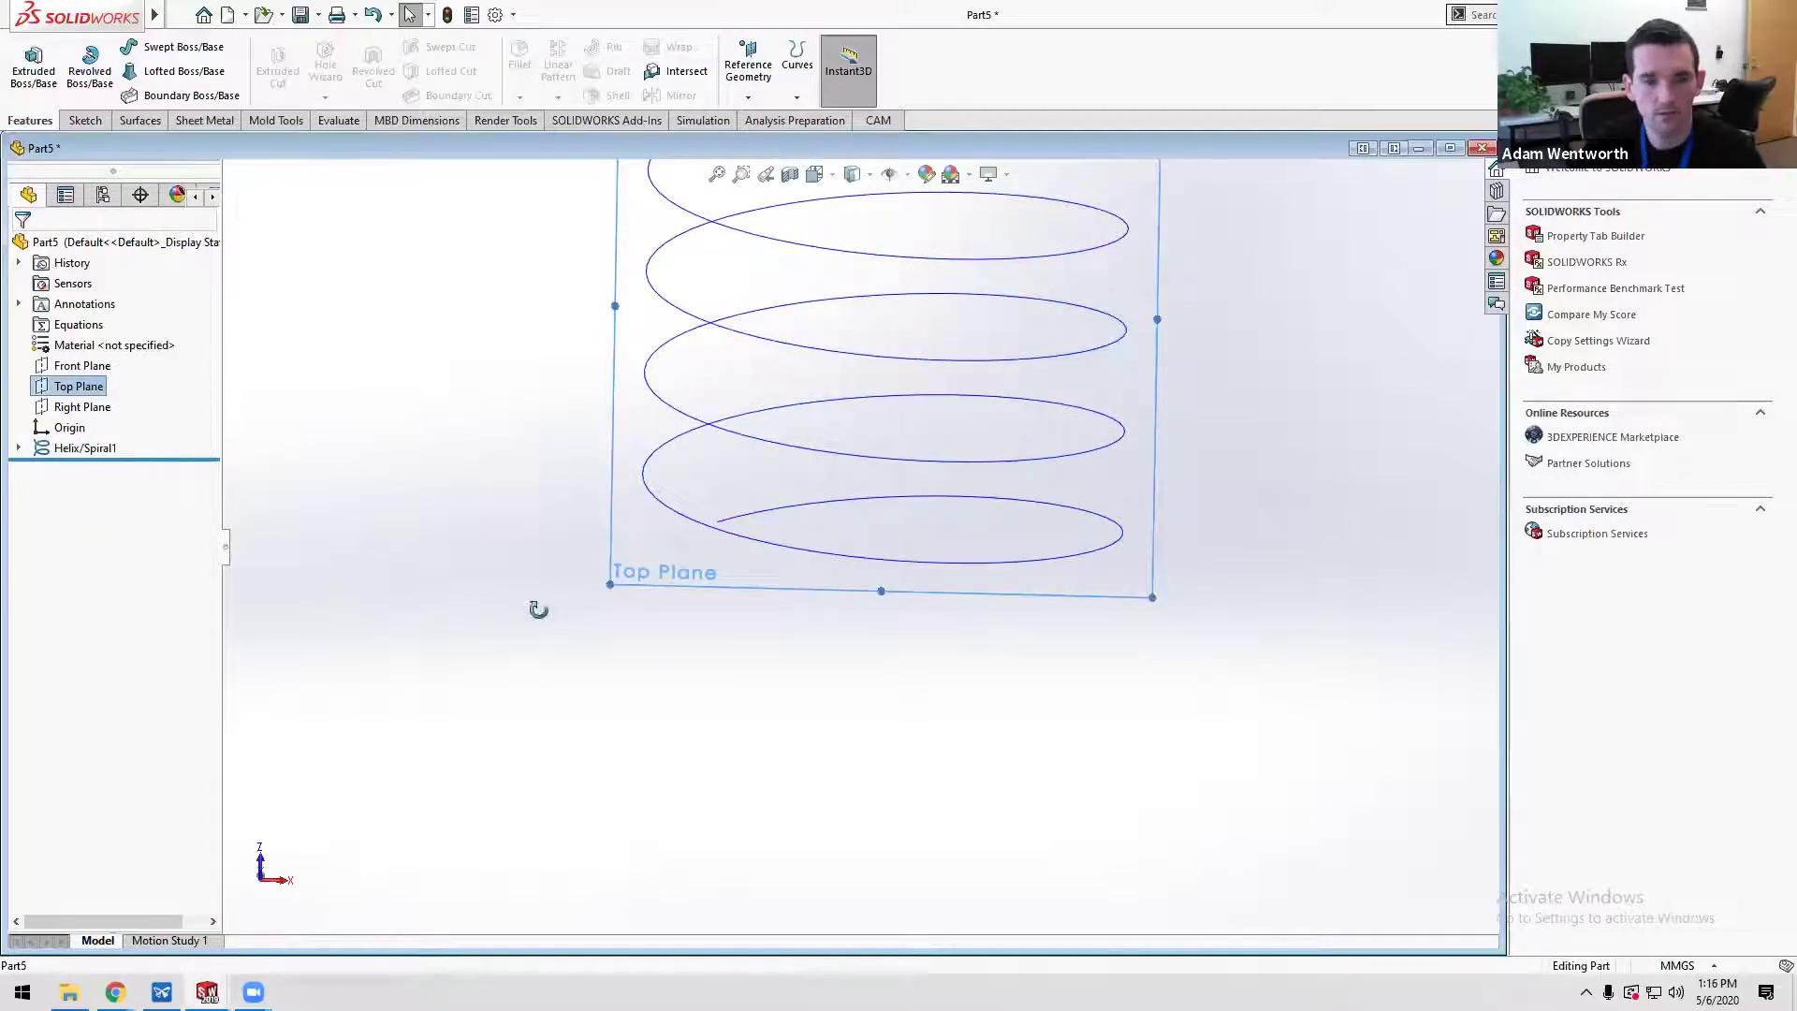
{"action": "scroll", "coordinate": [807, 417], "scroll_direction": "up", "scroll_amount": 5}
{"action": "scroll", "coordinate": [839, 442], "scroll_direction": "down", "scroll_amount": 3}
{"action": "middle_click_drag", "start_coordinate": [802, 489], "coordinate": [774, 617]}
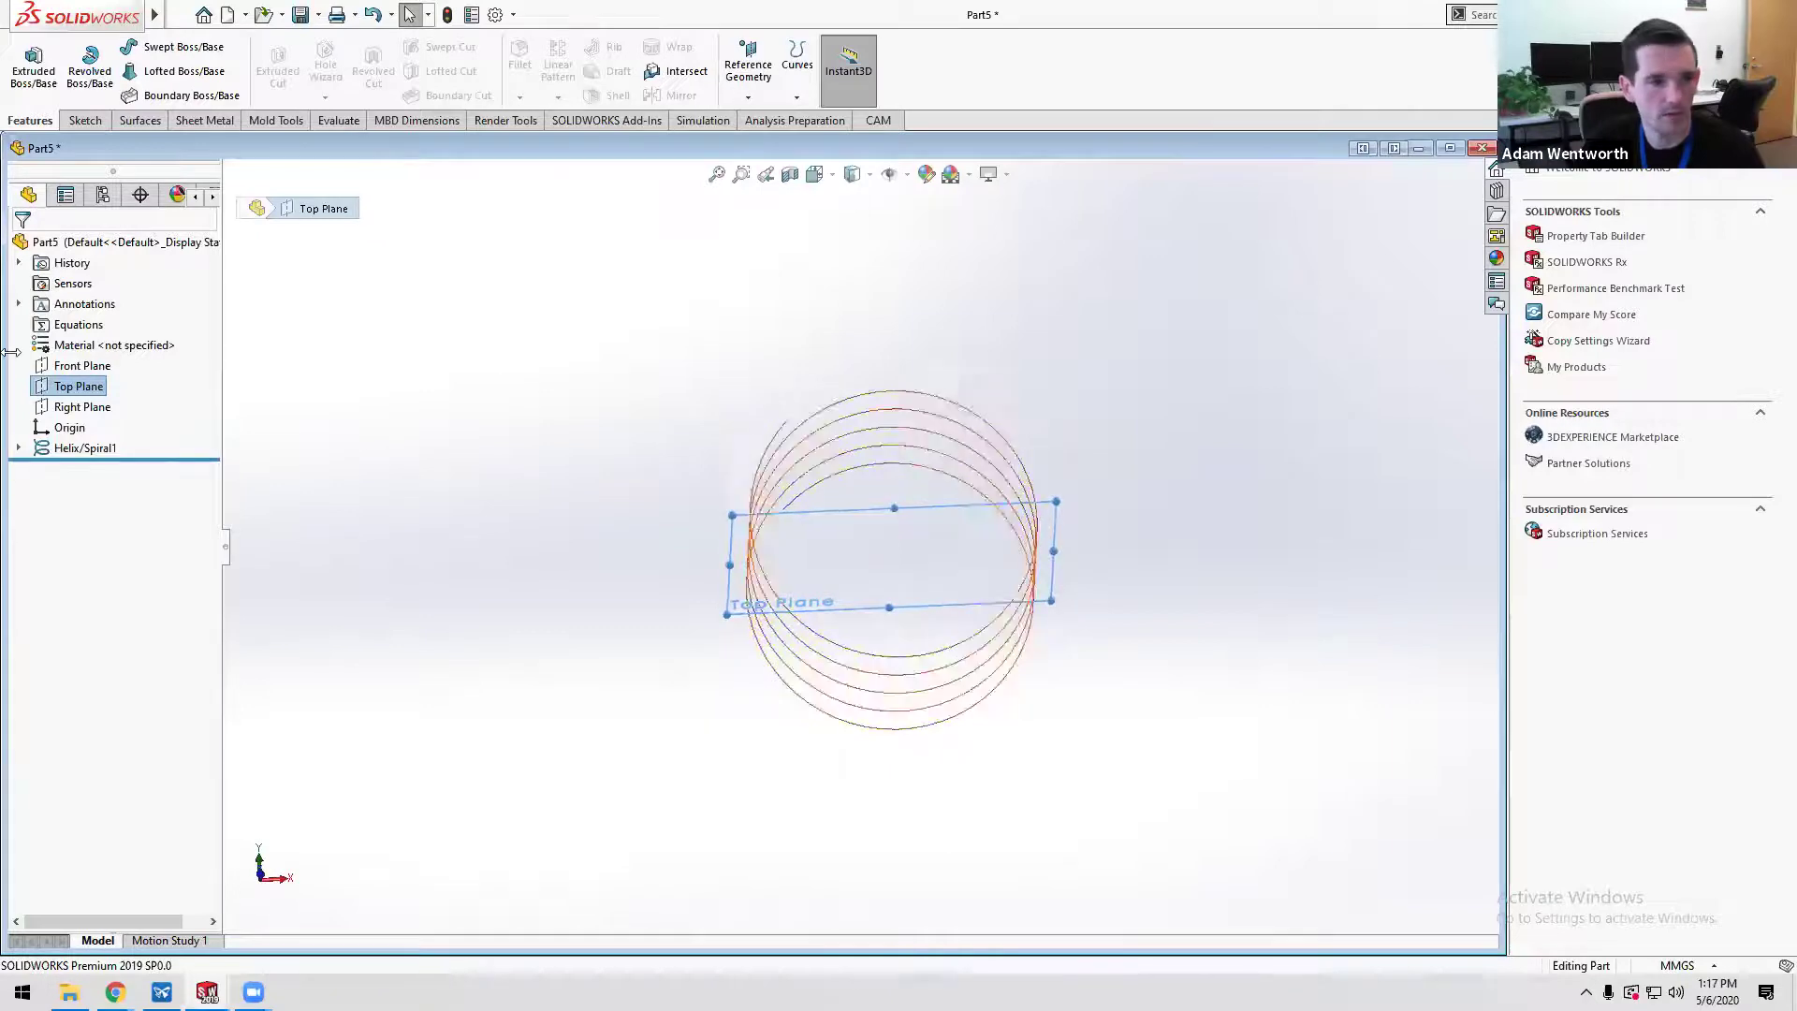
{"action": "right_click", "coordinate": [87, 451]}
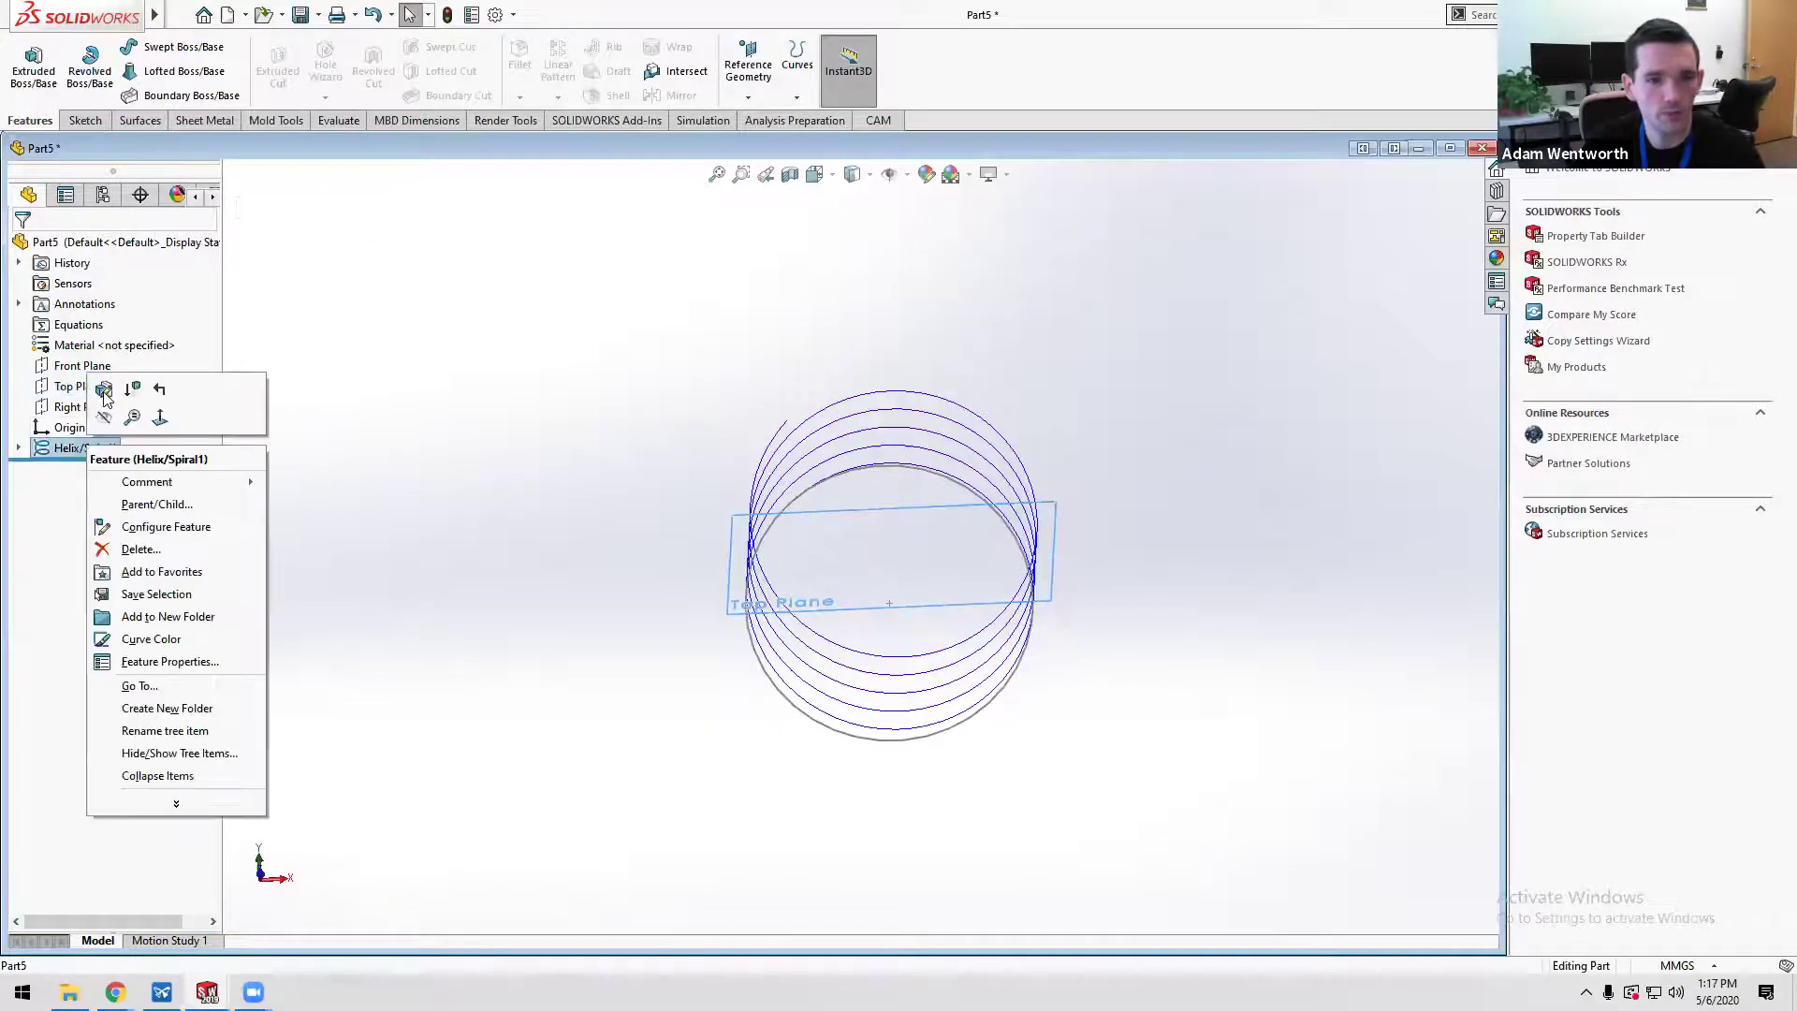
{"action": "left_click", "coordinate": [104, 389]}
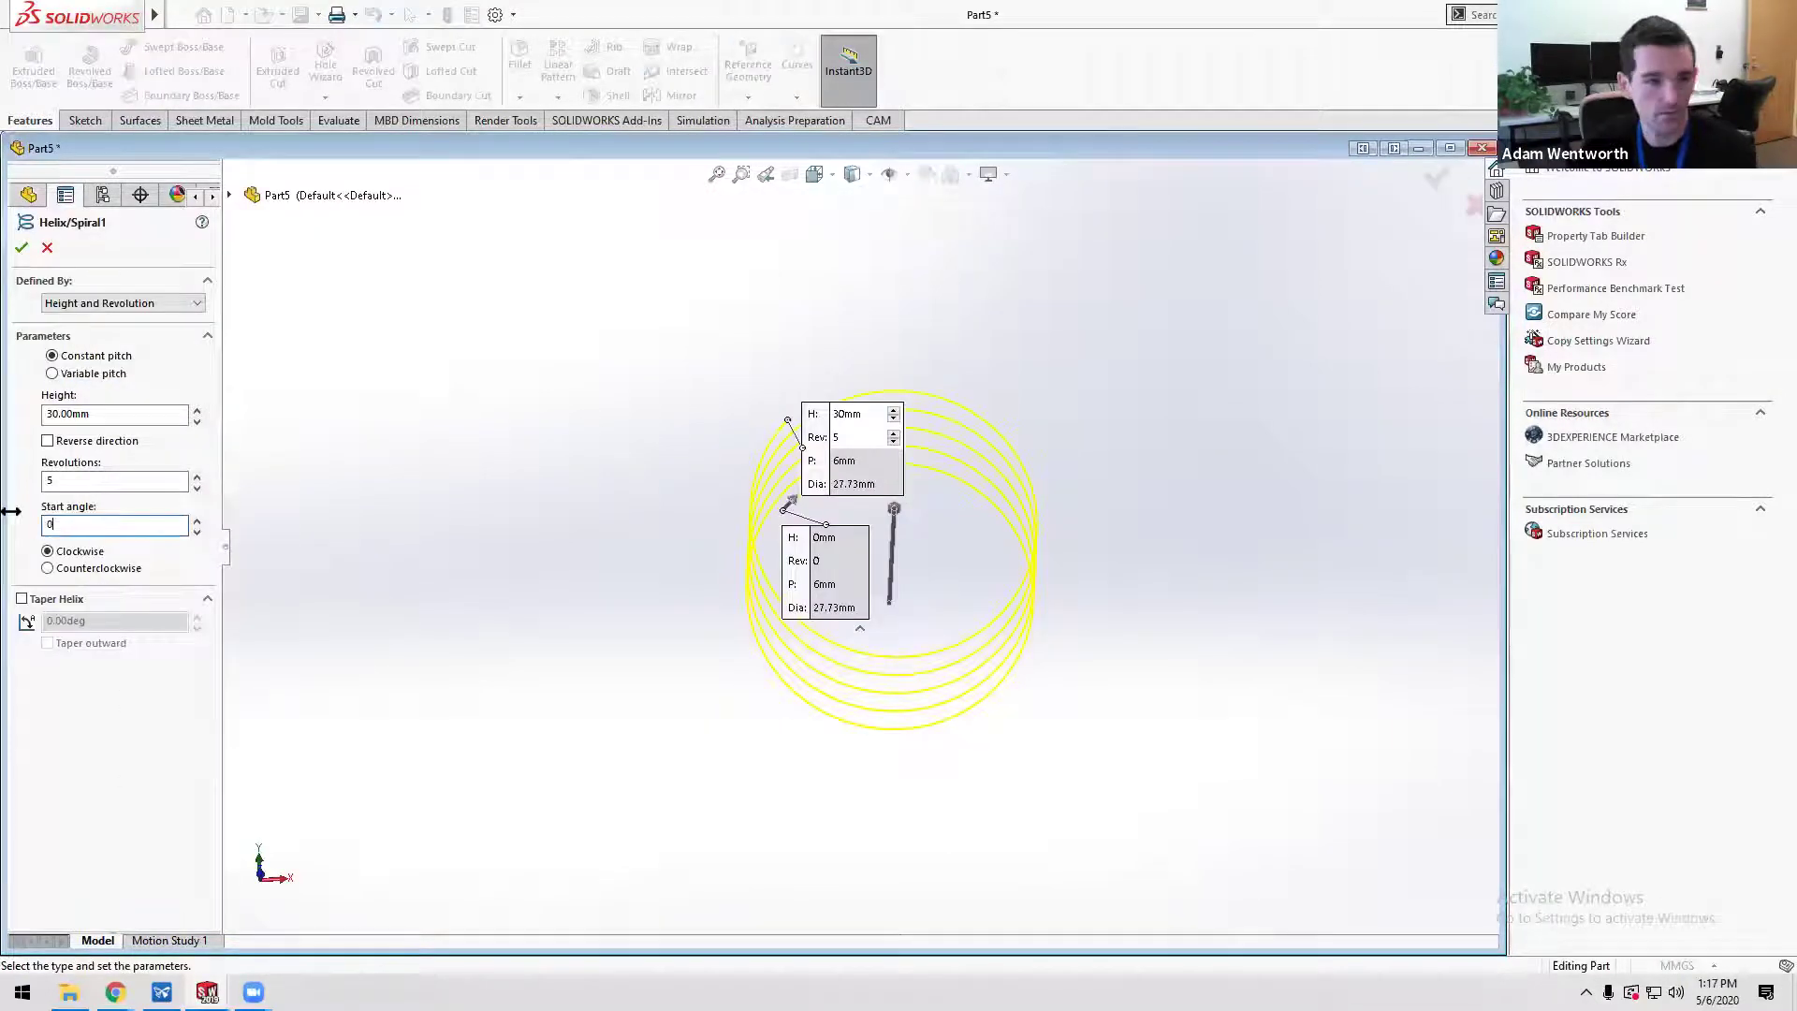
{"action": "left_click", "coordinate": [21, 247]}
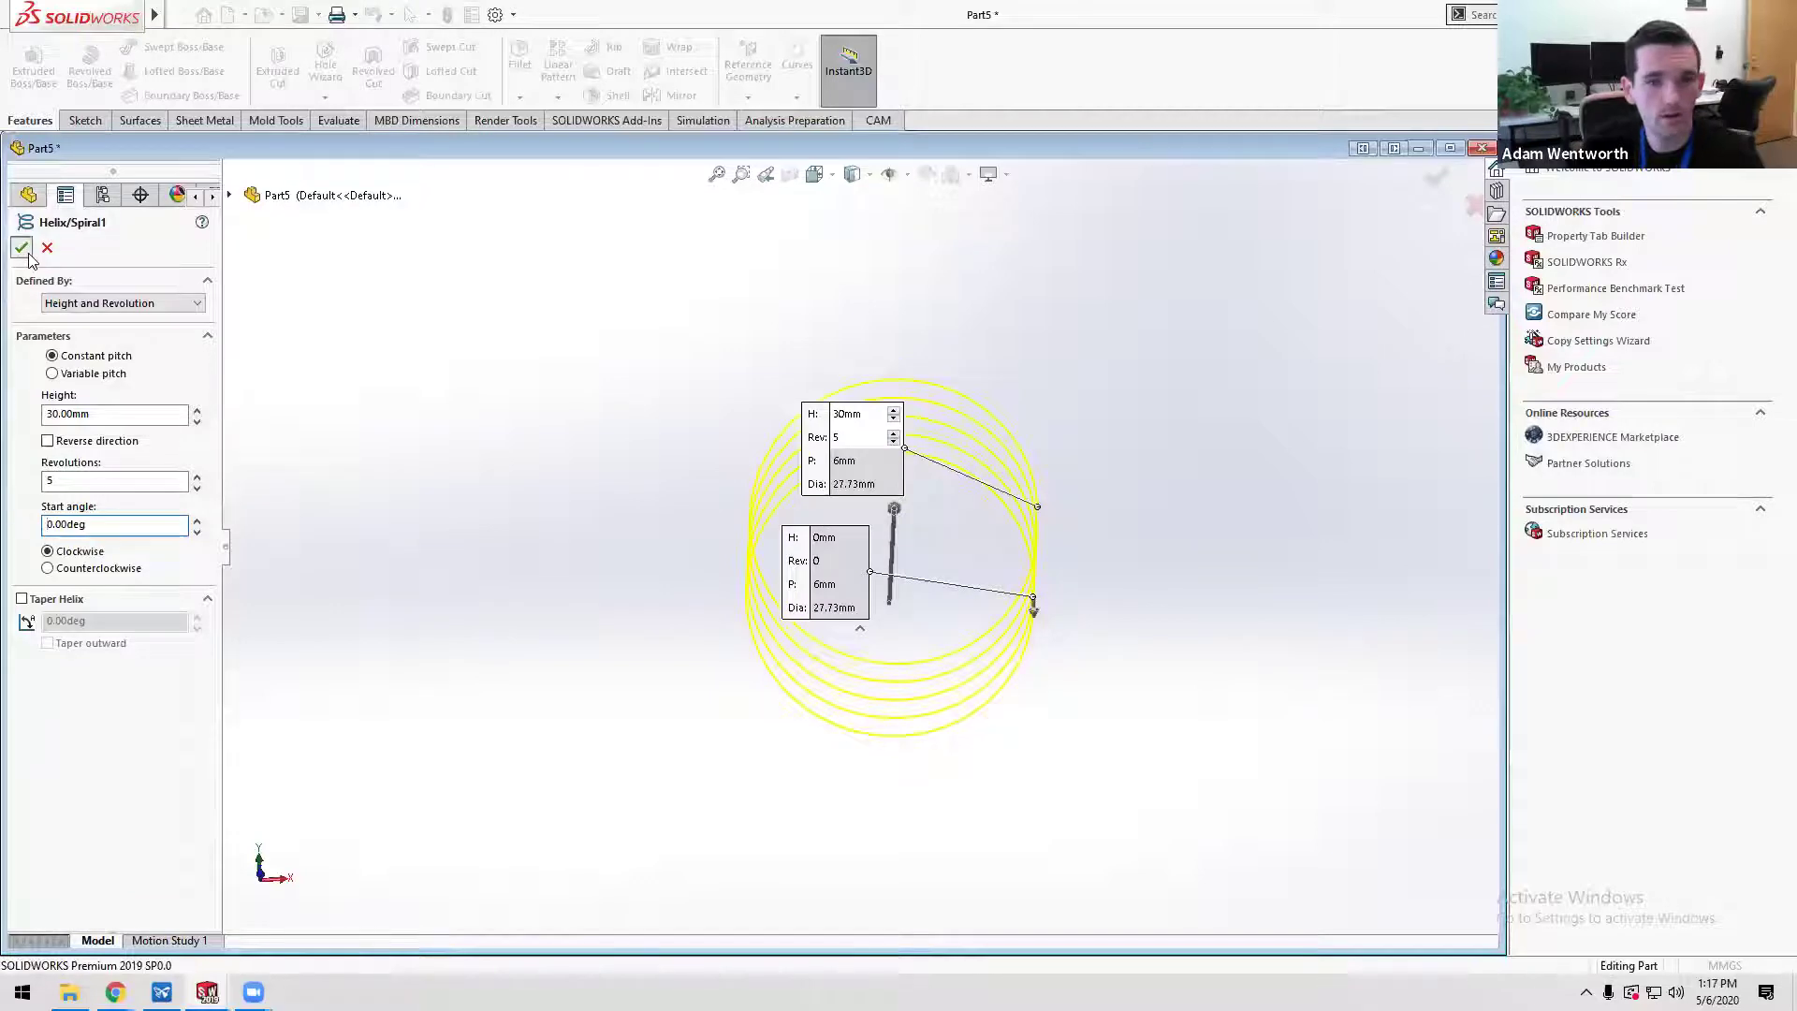
- Start a sketch on the Top Plane and draw a small circle beside the helix's lower end
{"action": "middle_click_drag", "start_coordinate": [881, 602], "coordinate": [501, 469]}
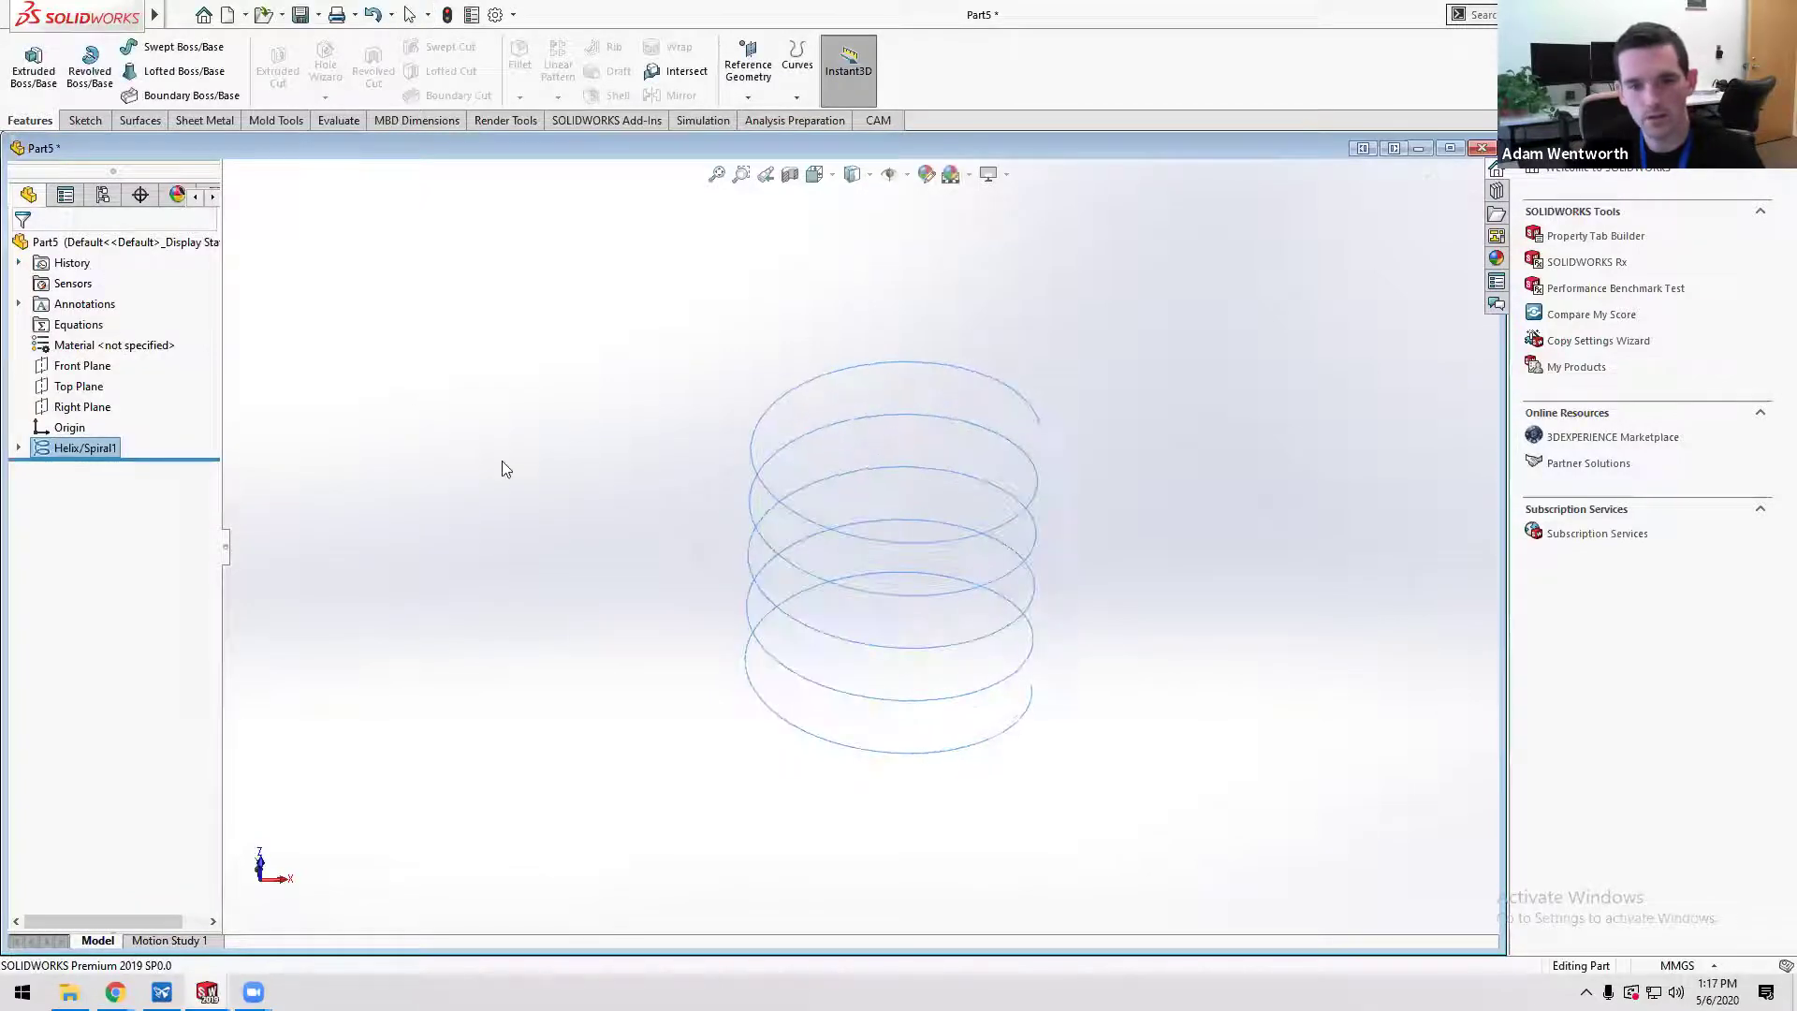
{"action": "left_click", "coordinate": [75, 386]}
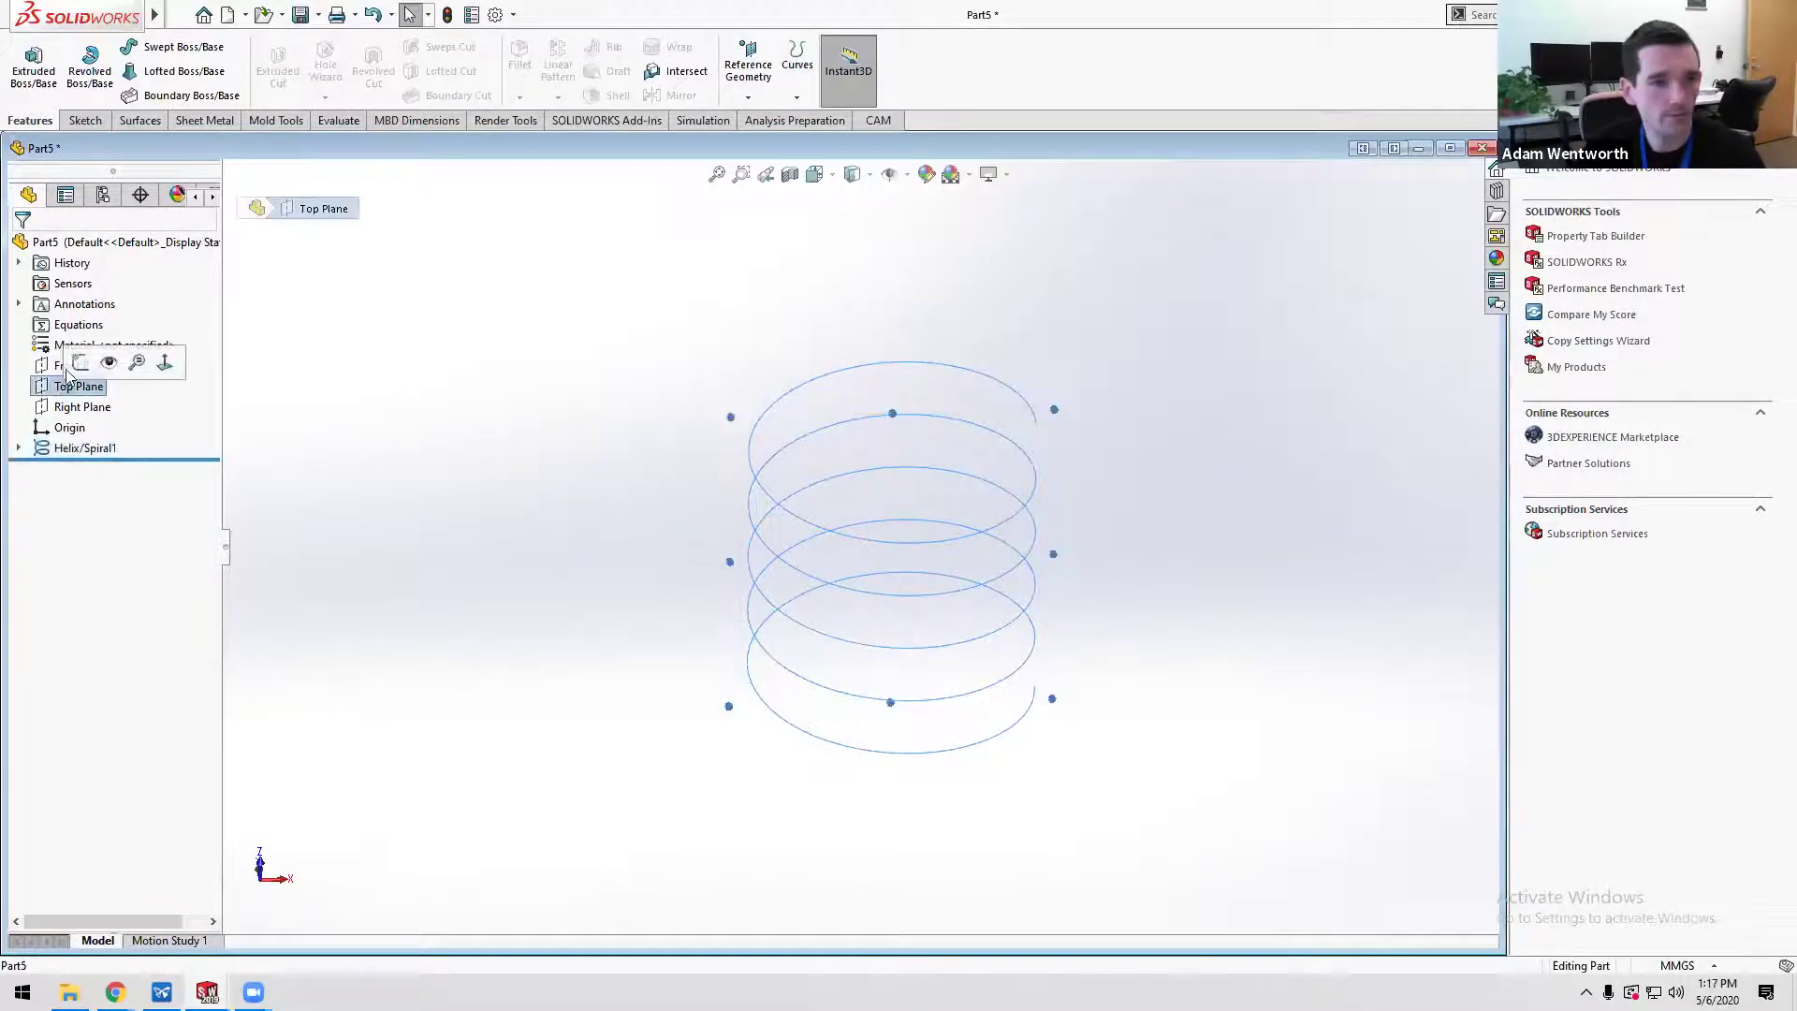
{"action": "left_click", "coordinate": [88, 361]}
{"action": "right_click_drag", "start_coordinate": [1063, 698], "coordinate": [1193, 670]}
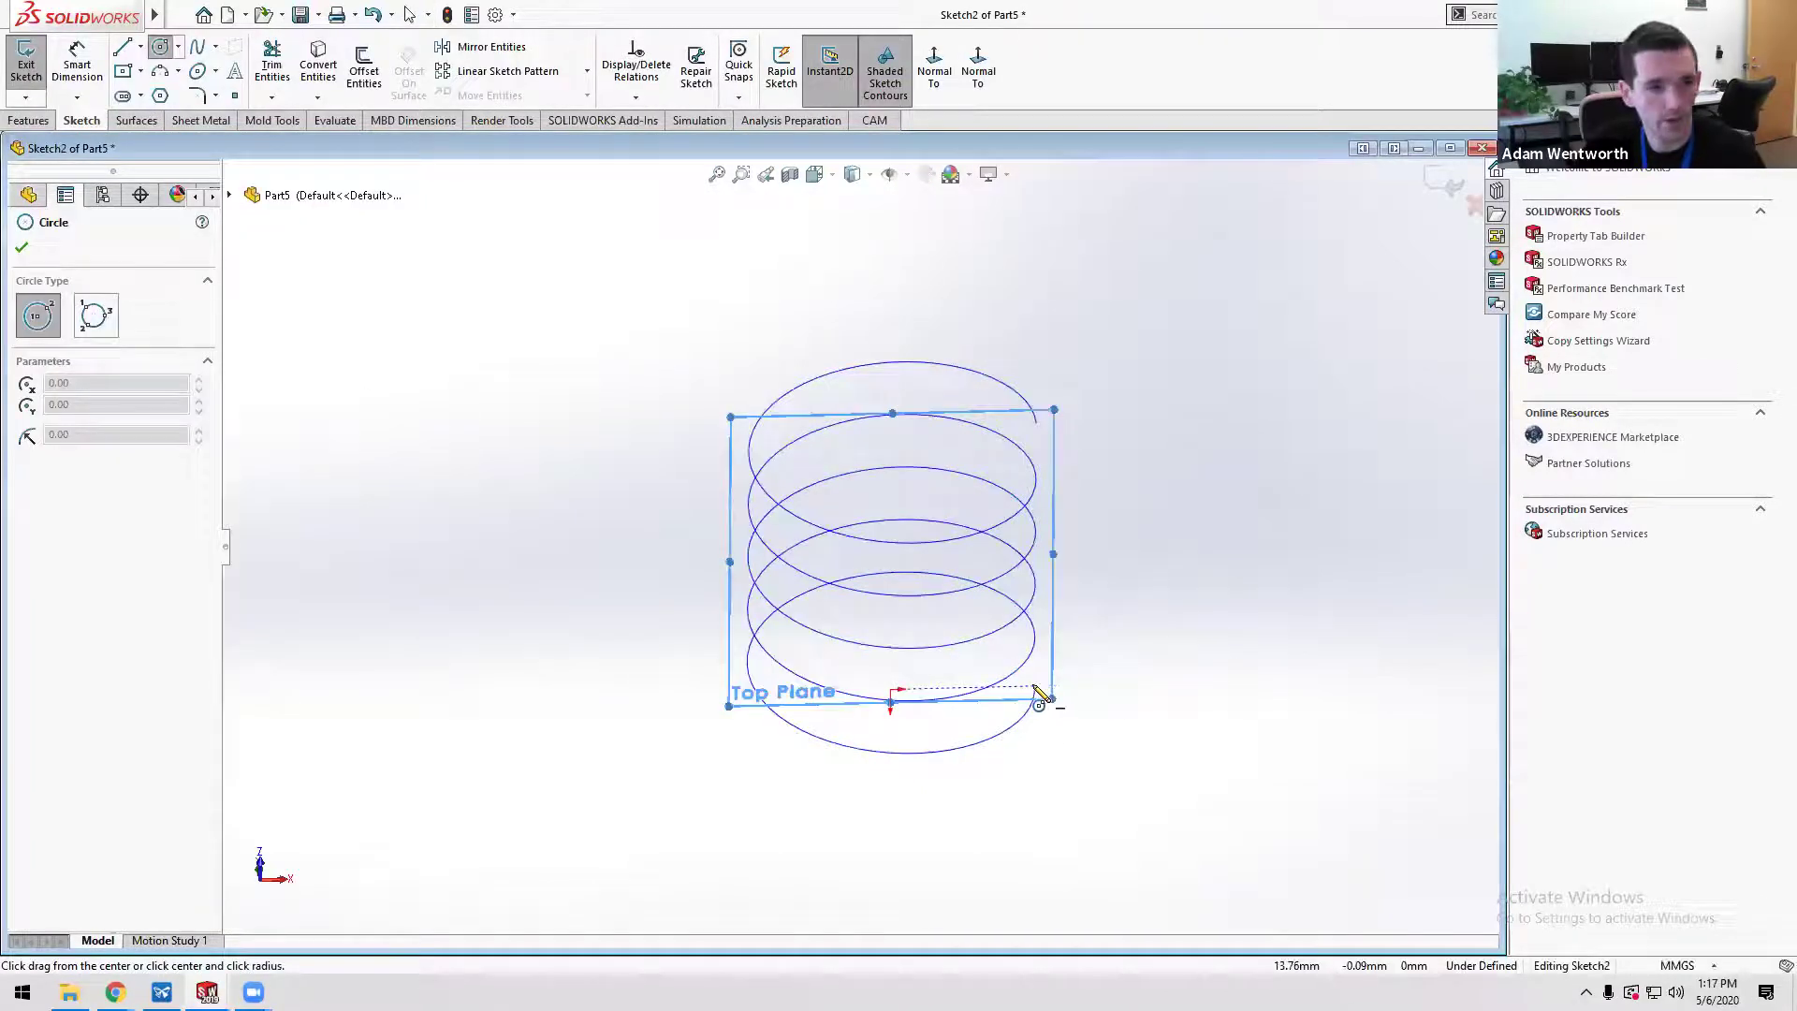
{"action": "left_click_drag", "start_coordinate": [1033, 688], "coordinate": [1050, 720]}
{"action": "key", "text": "Escape"}
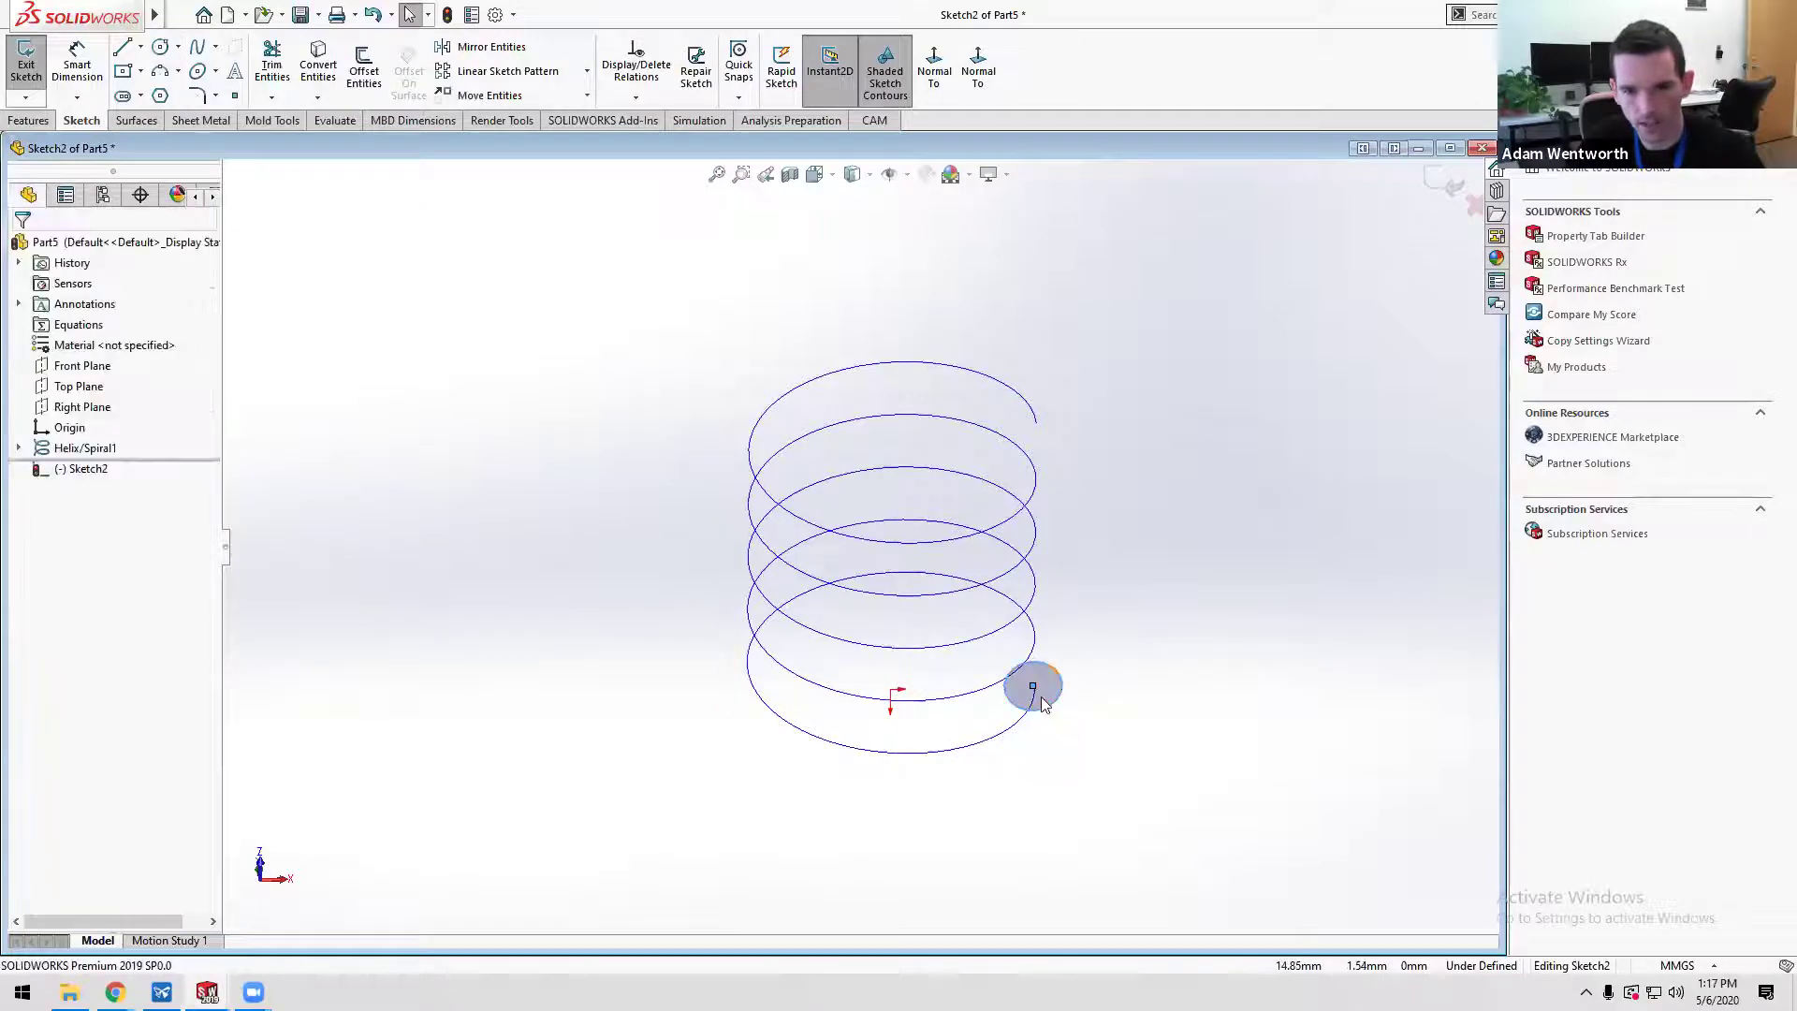
- Move the small circle's centre onto the helix's lower endpoint and close the sketch
{"action": "scroll", "coordinate": [1029, 693], "scroll_direction": "down", "scroll_amount": 6}
{"action": "scroll", "coordinate": [834, 529], "scroll_direction": "down", "scroll_amount": 2}
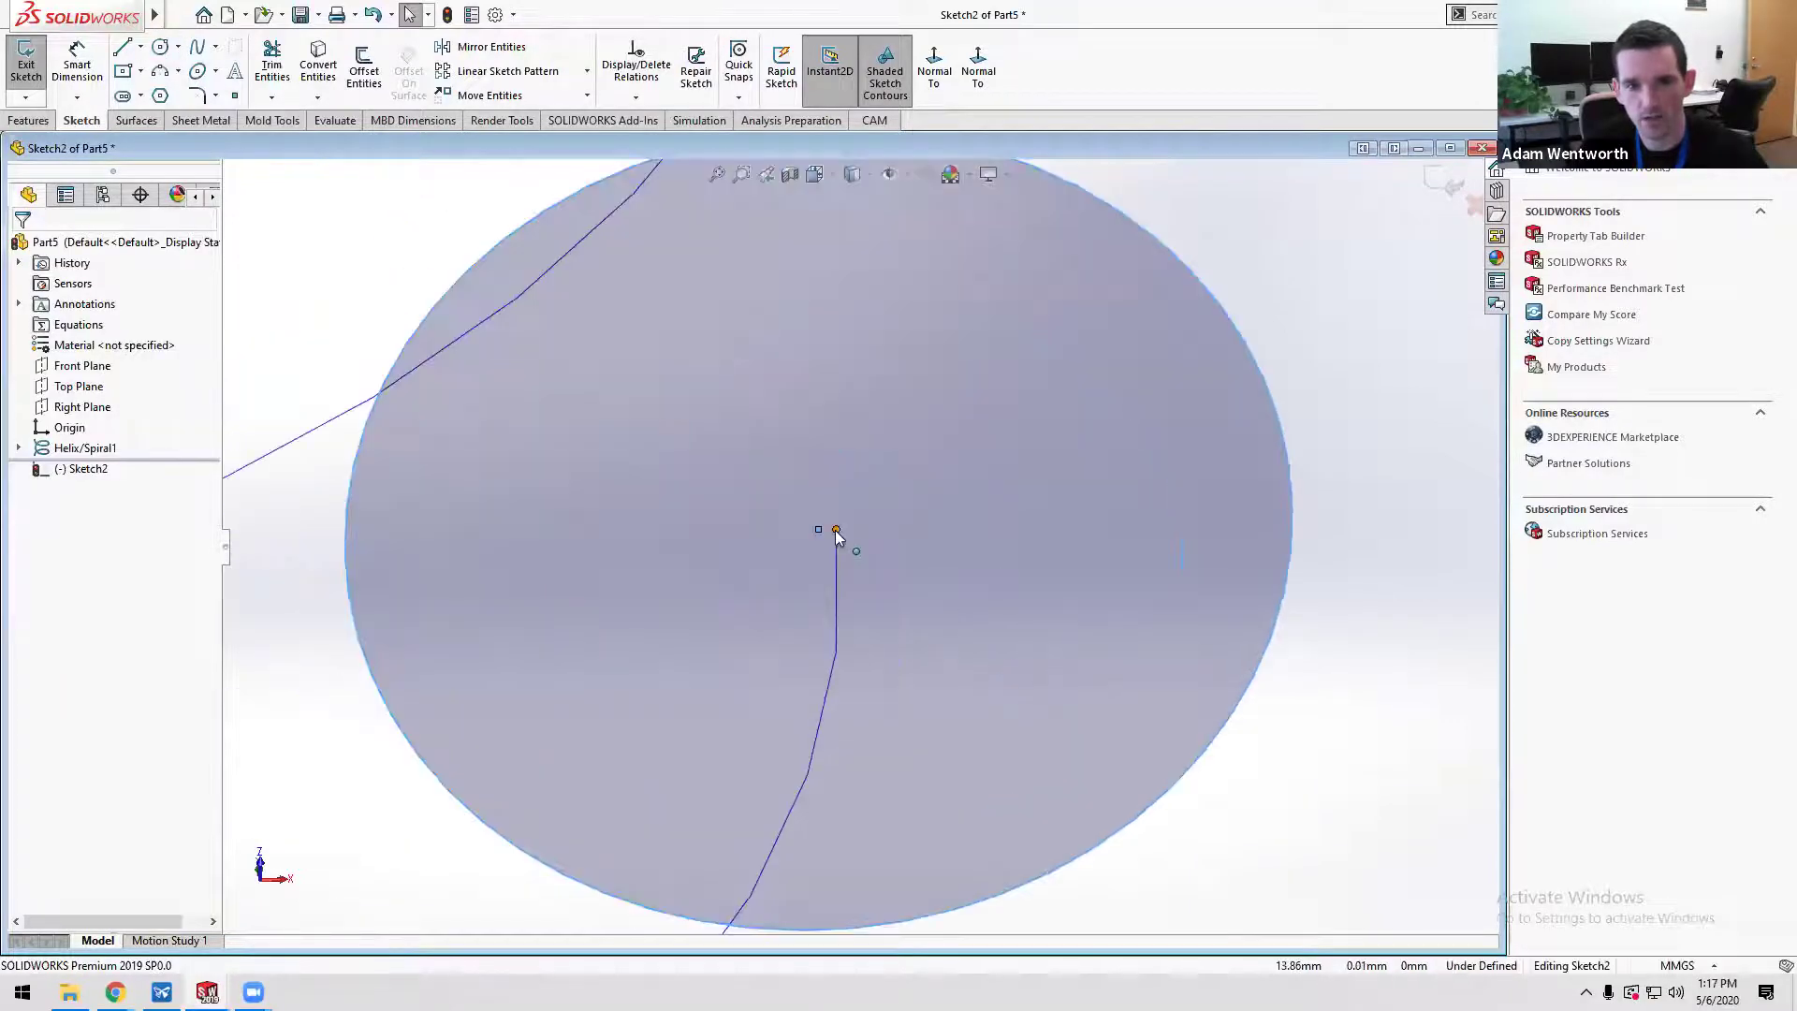
{"action": "scroll", "coordinate": [824, 529], "scroll_direction": "down", "scroll_amount": 2}
{"action": "left_click", "coordinate": [823, 529]}
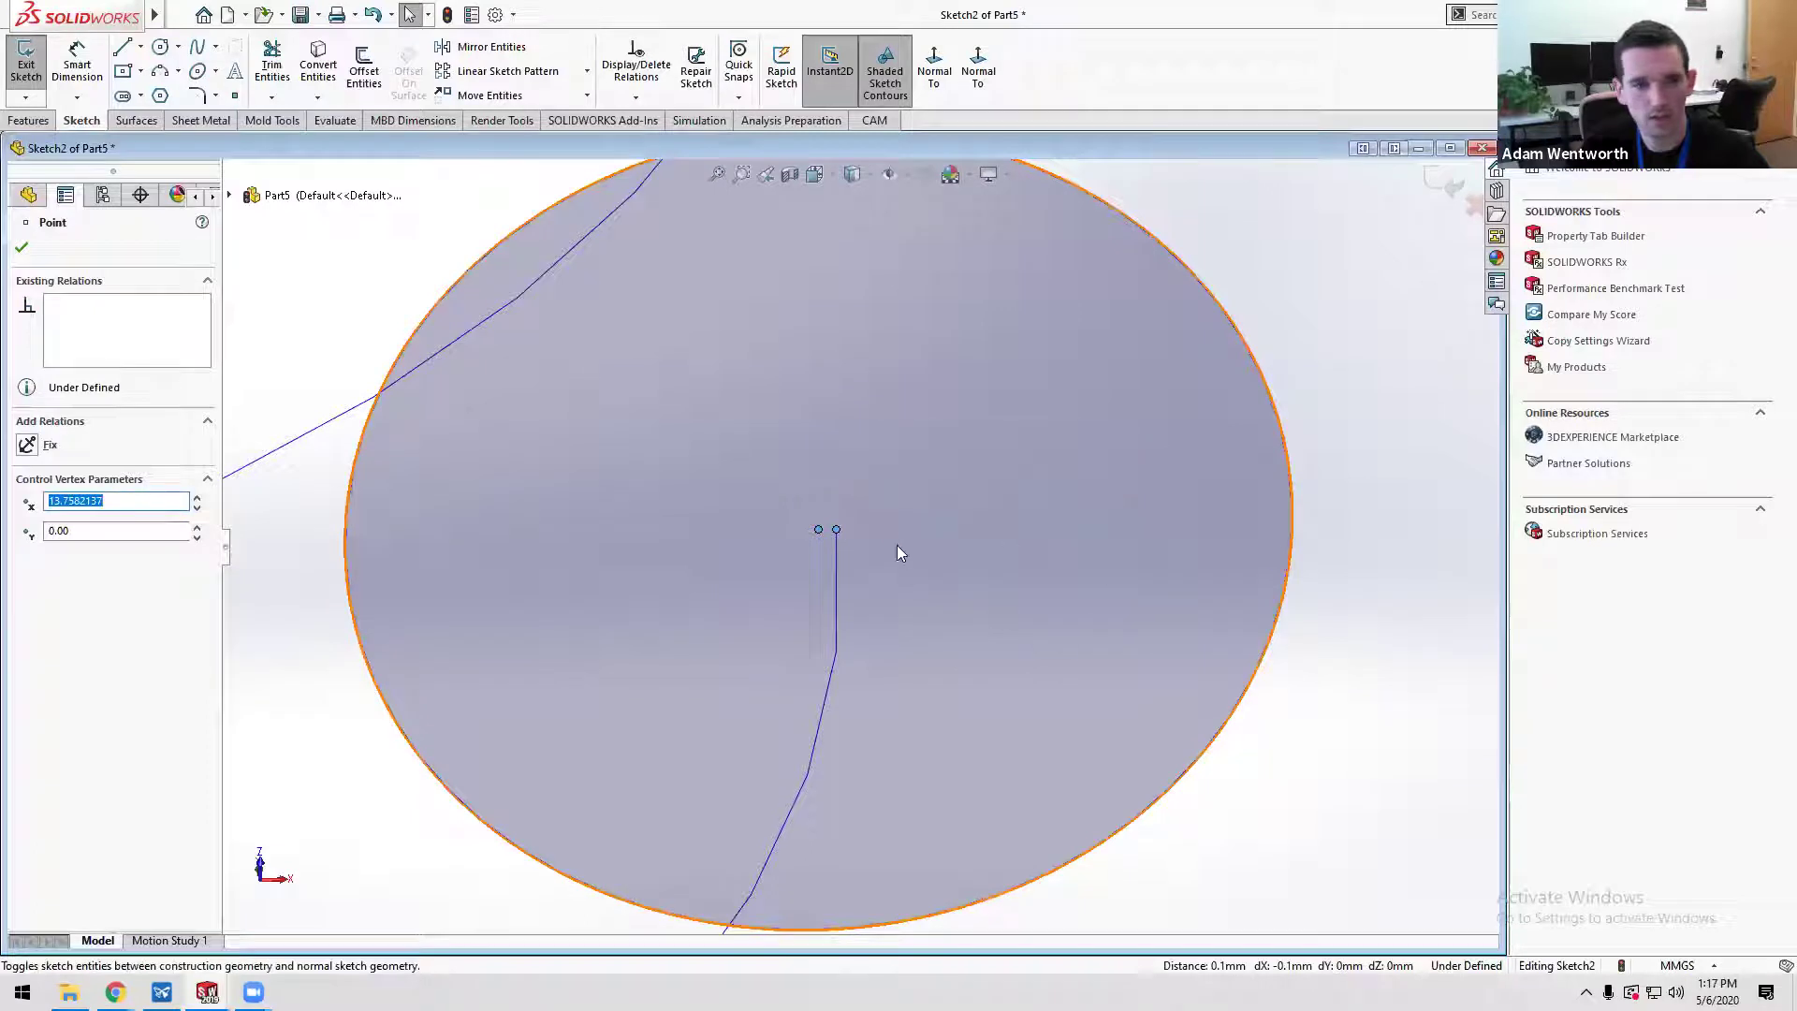
{"action": "left_click", "coordinate": [819, 532]}
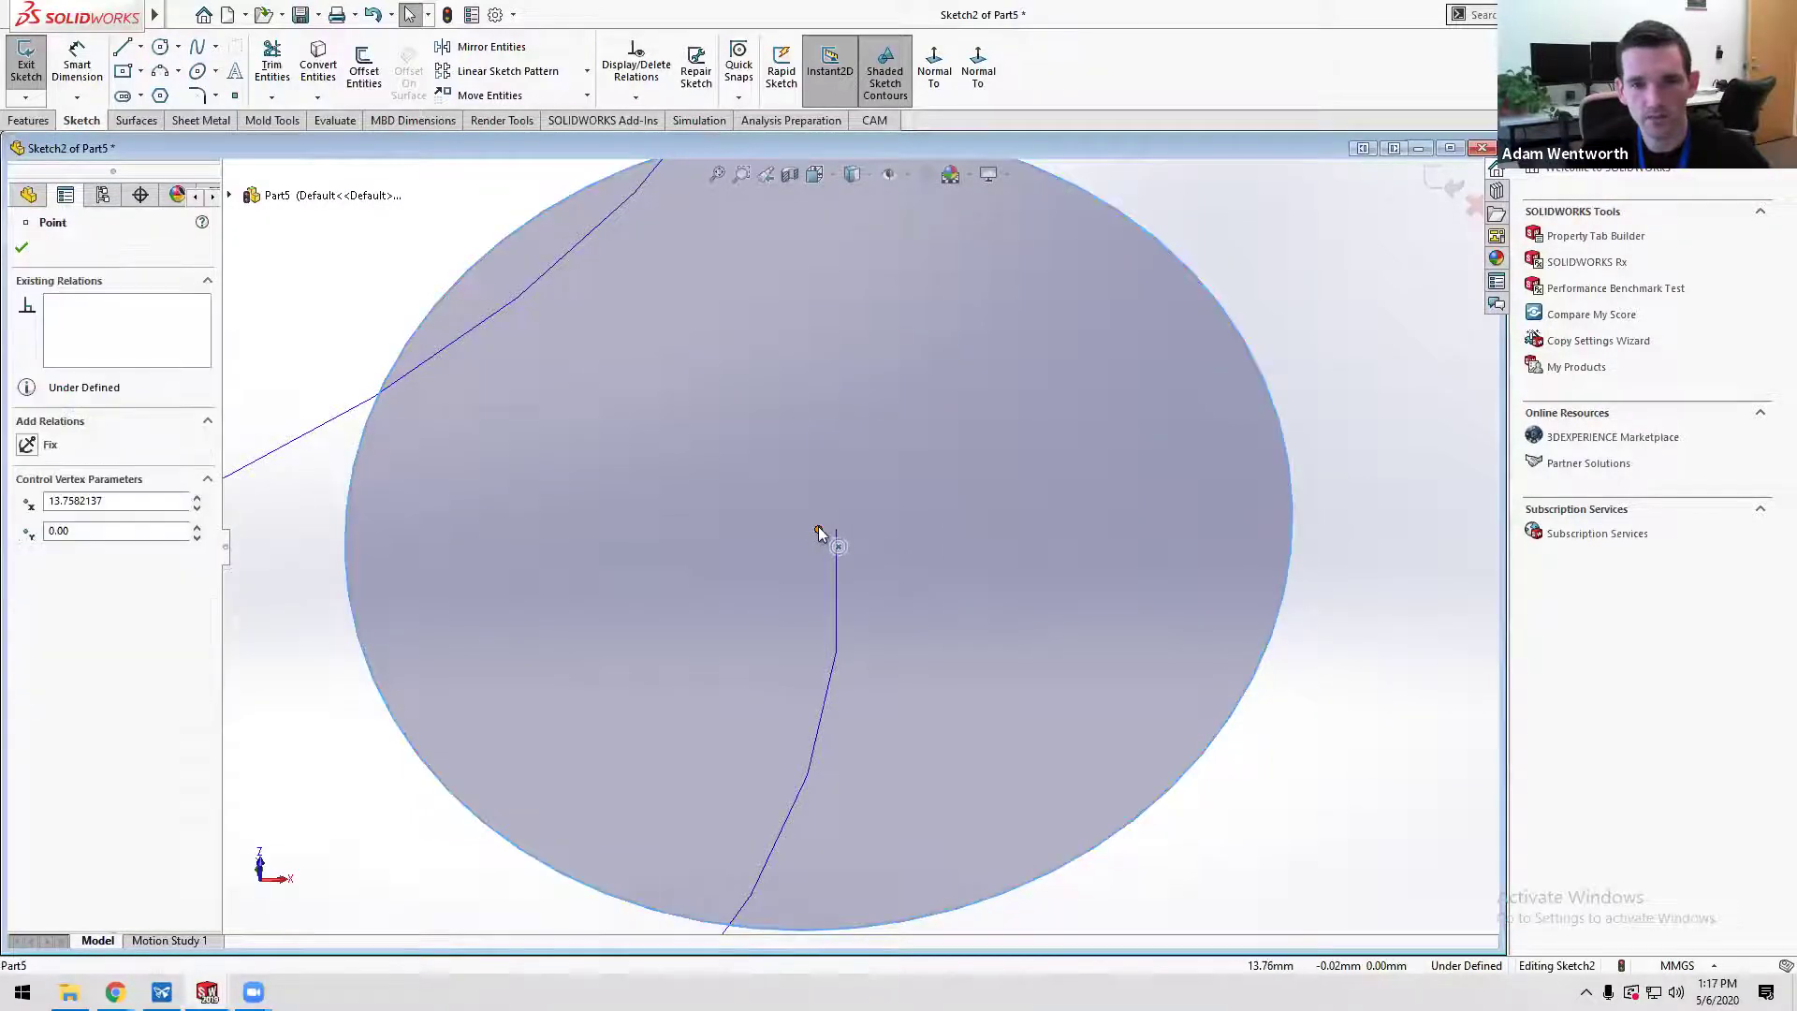
{"action": "left_click_drag", "start_coordinate": [819, 531], "coordinate": [834, 527]}
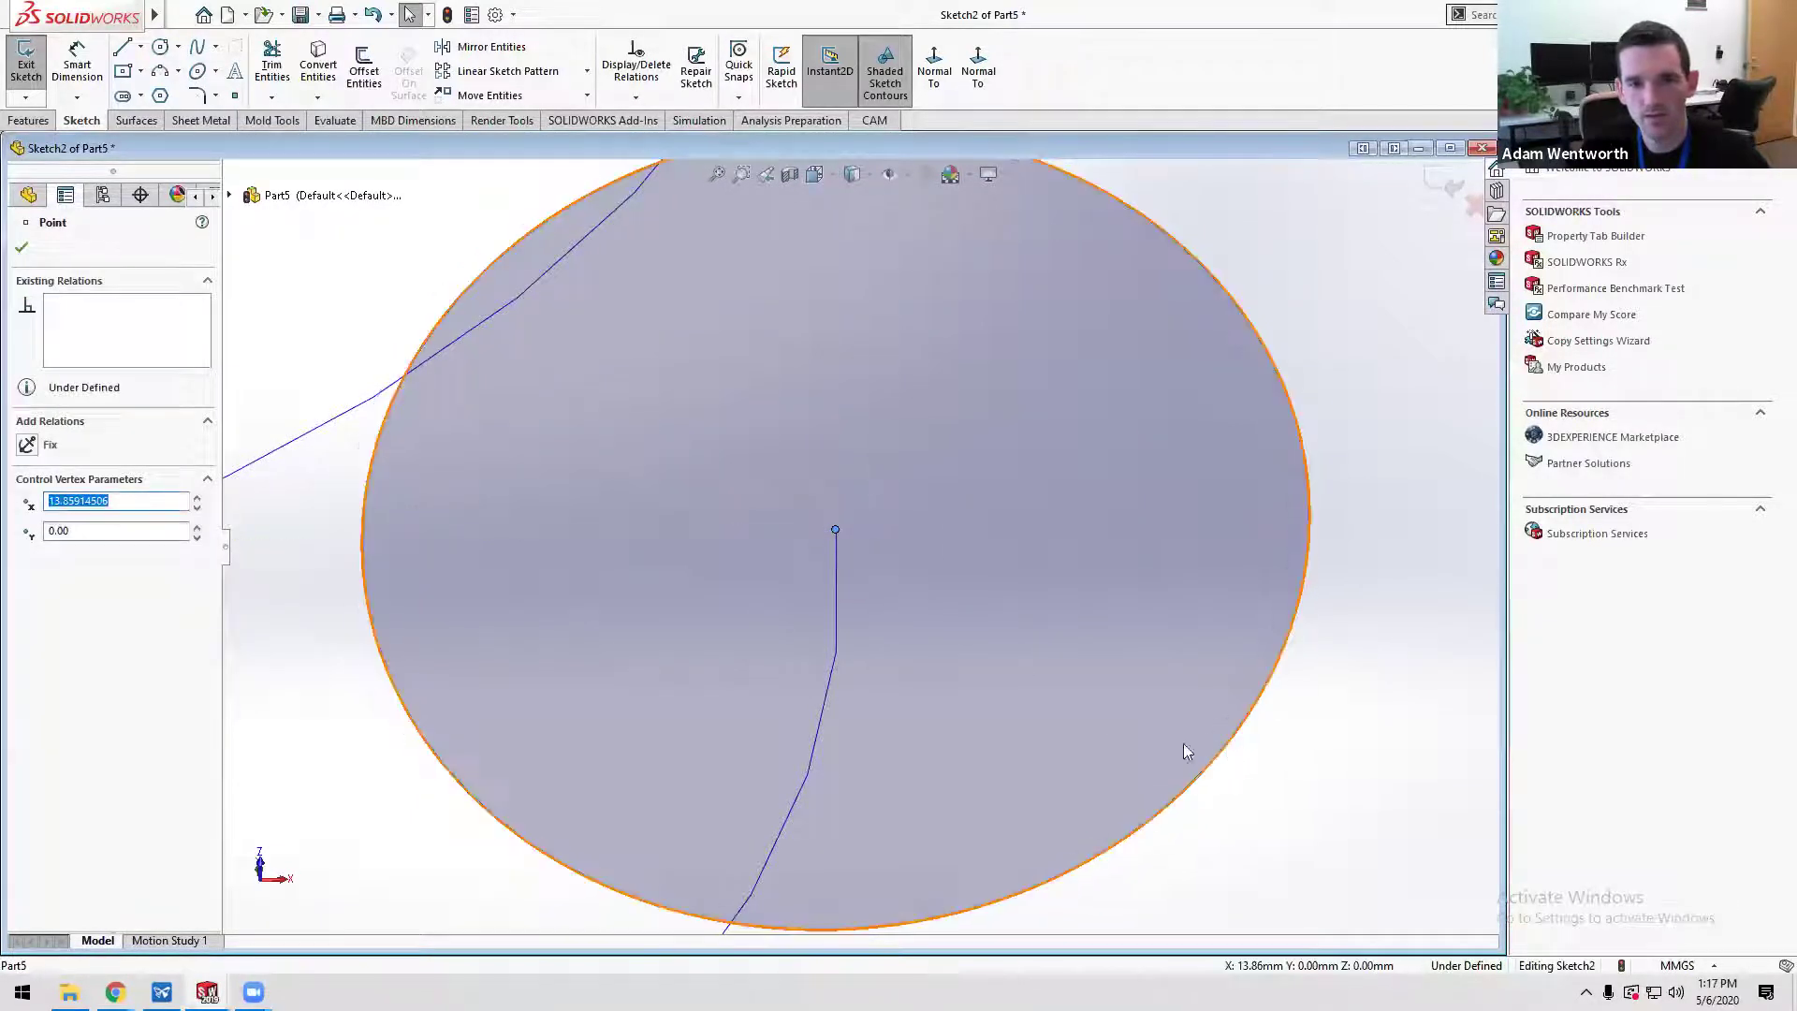
{"action": "scroll", "coordinate": [1183, 748], "scroll_direction": "up", "scroll_amount": 5}
{"action": "left_click", "coordinate": [630, 425]}
{"action": "scroll", "coordinate": [629, 340], "scroll_direction": "down", "scroll_amount": 5}
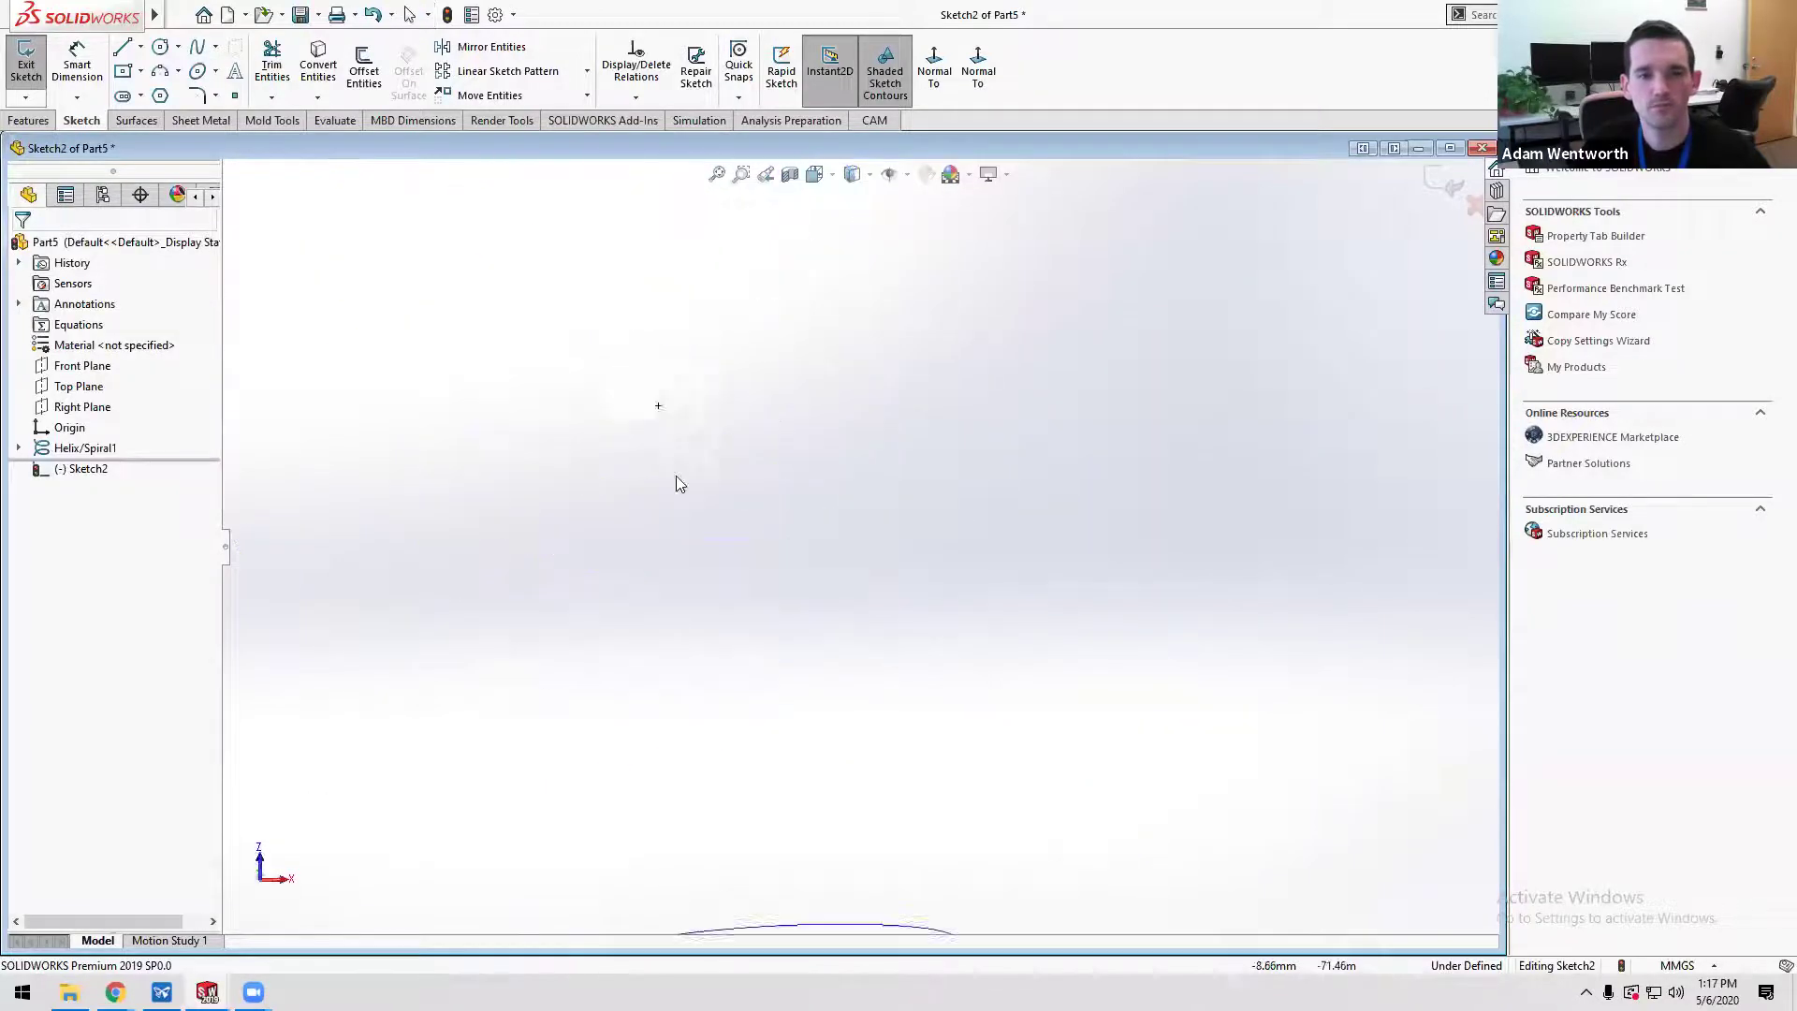
{"action": "scroll", "coordinate": [678, 482], "scroll_direction": "up", "scroll_amount": 5}
{"action": "left_click", "coordinate": [26, 66]}
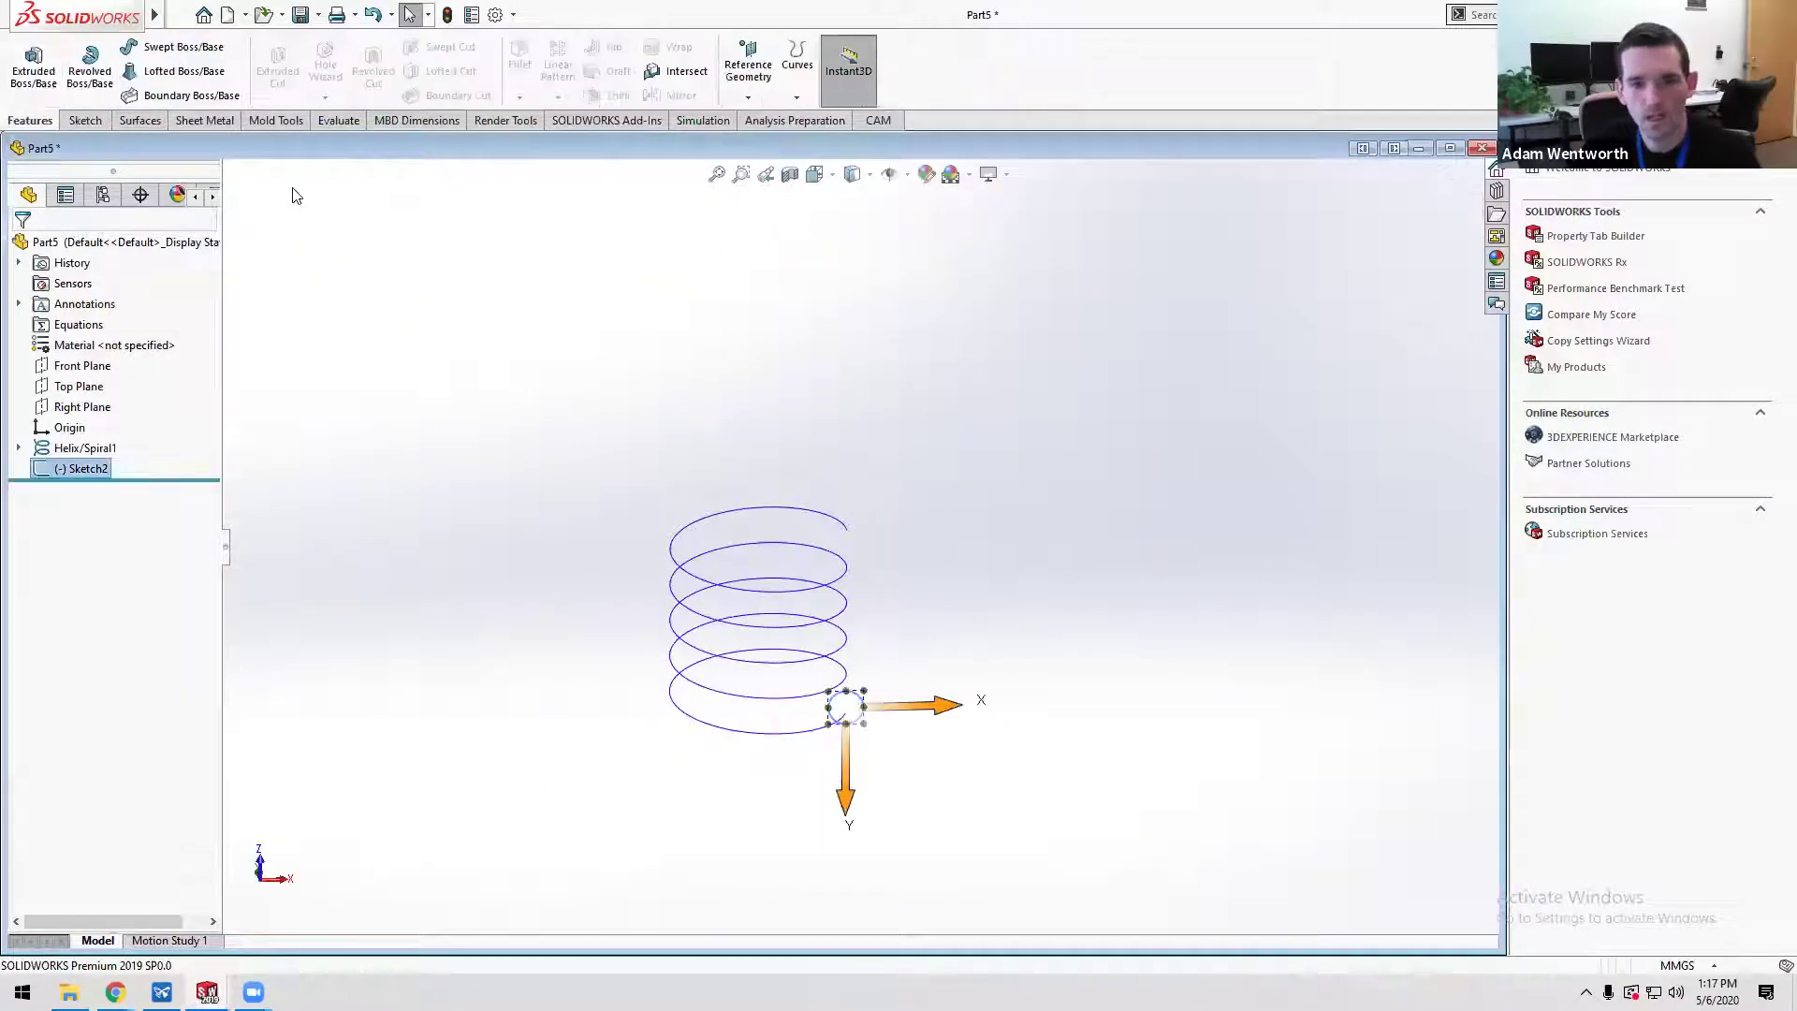
- Sweep the small circle along the helix to make a solid coil spring
{"action": "left_click", "coordinate": [936, 431]}
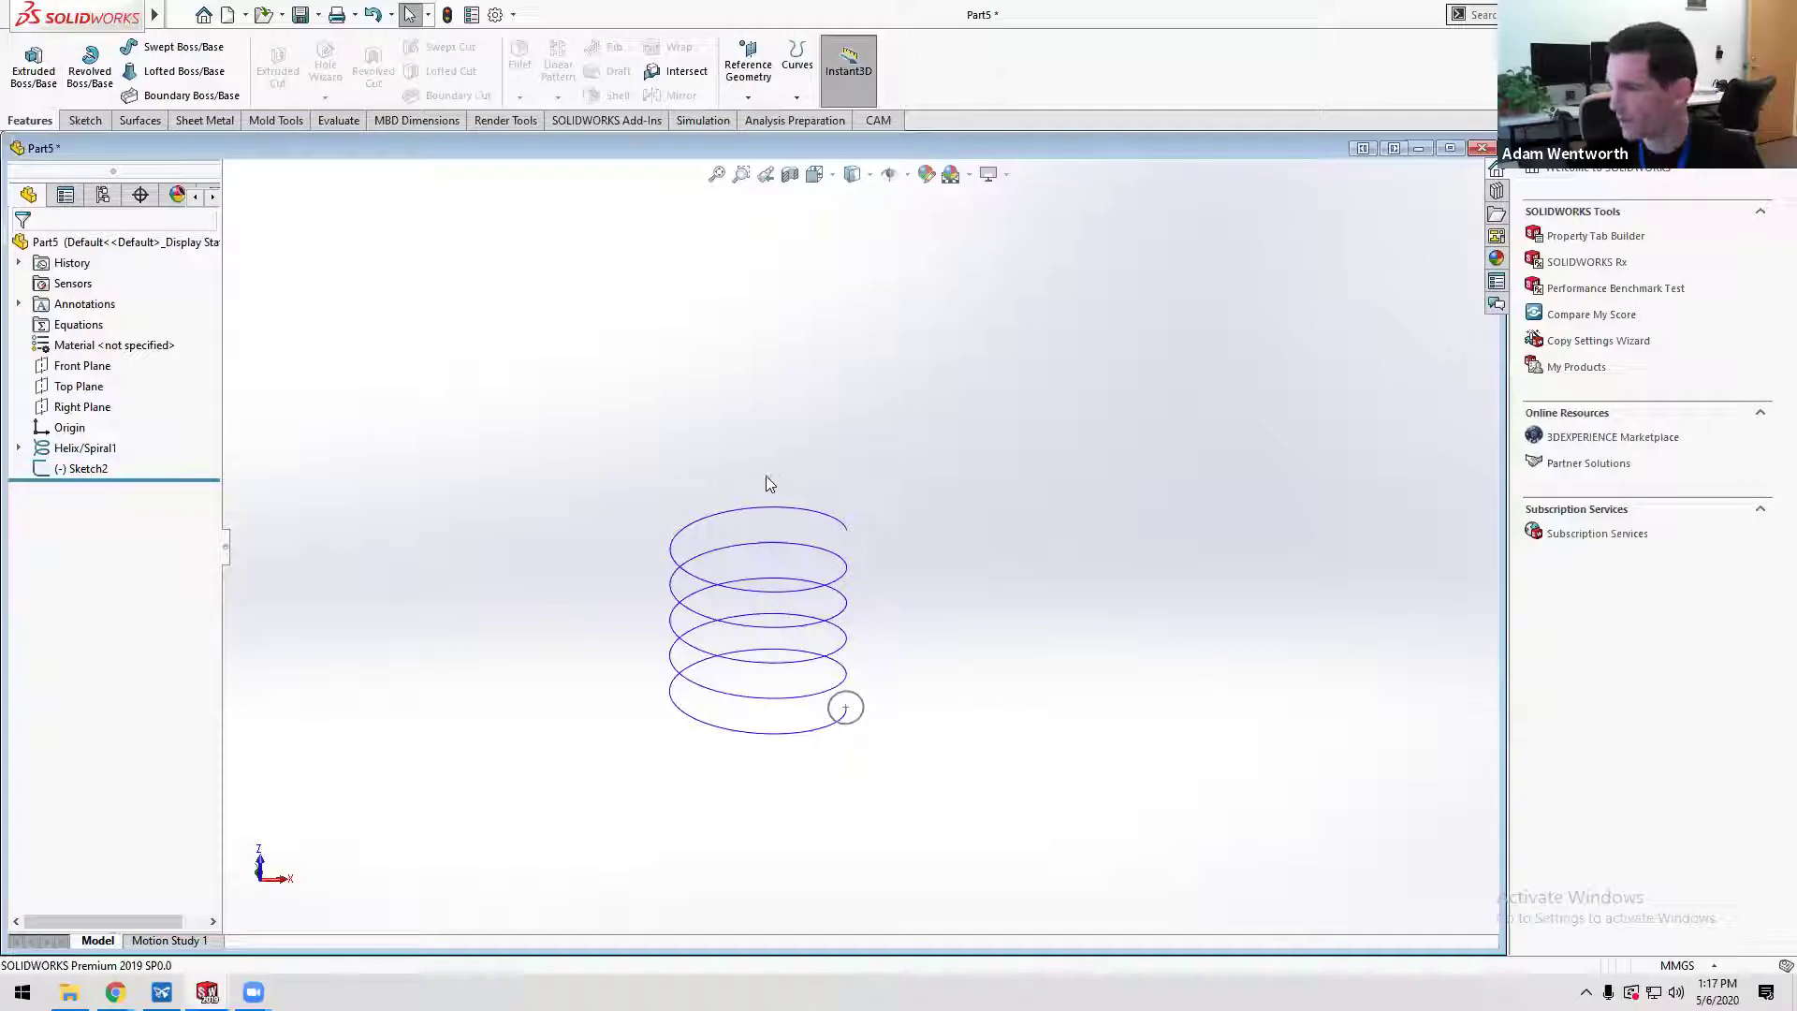
{"action": "left_click", "coordinate": [180, 47]}
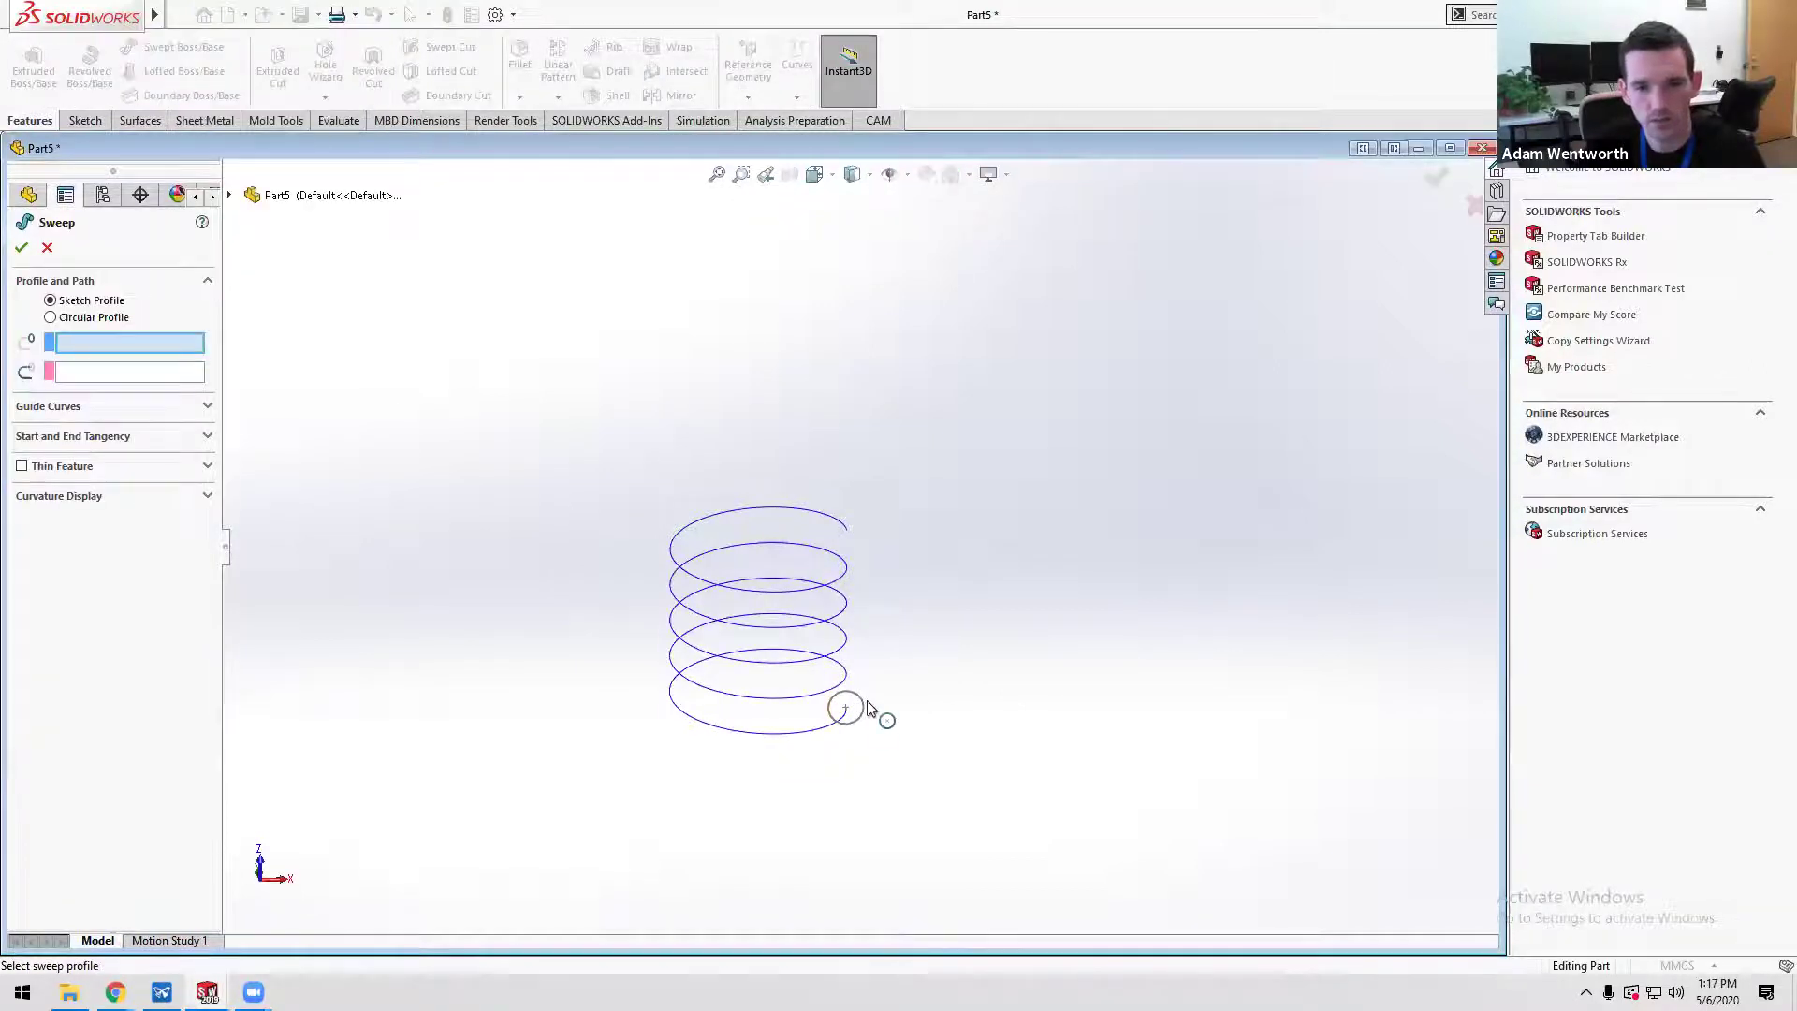
{"action": "left_click", "coordinate": [858, 708]}
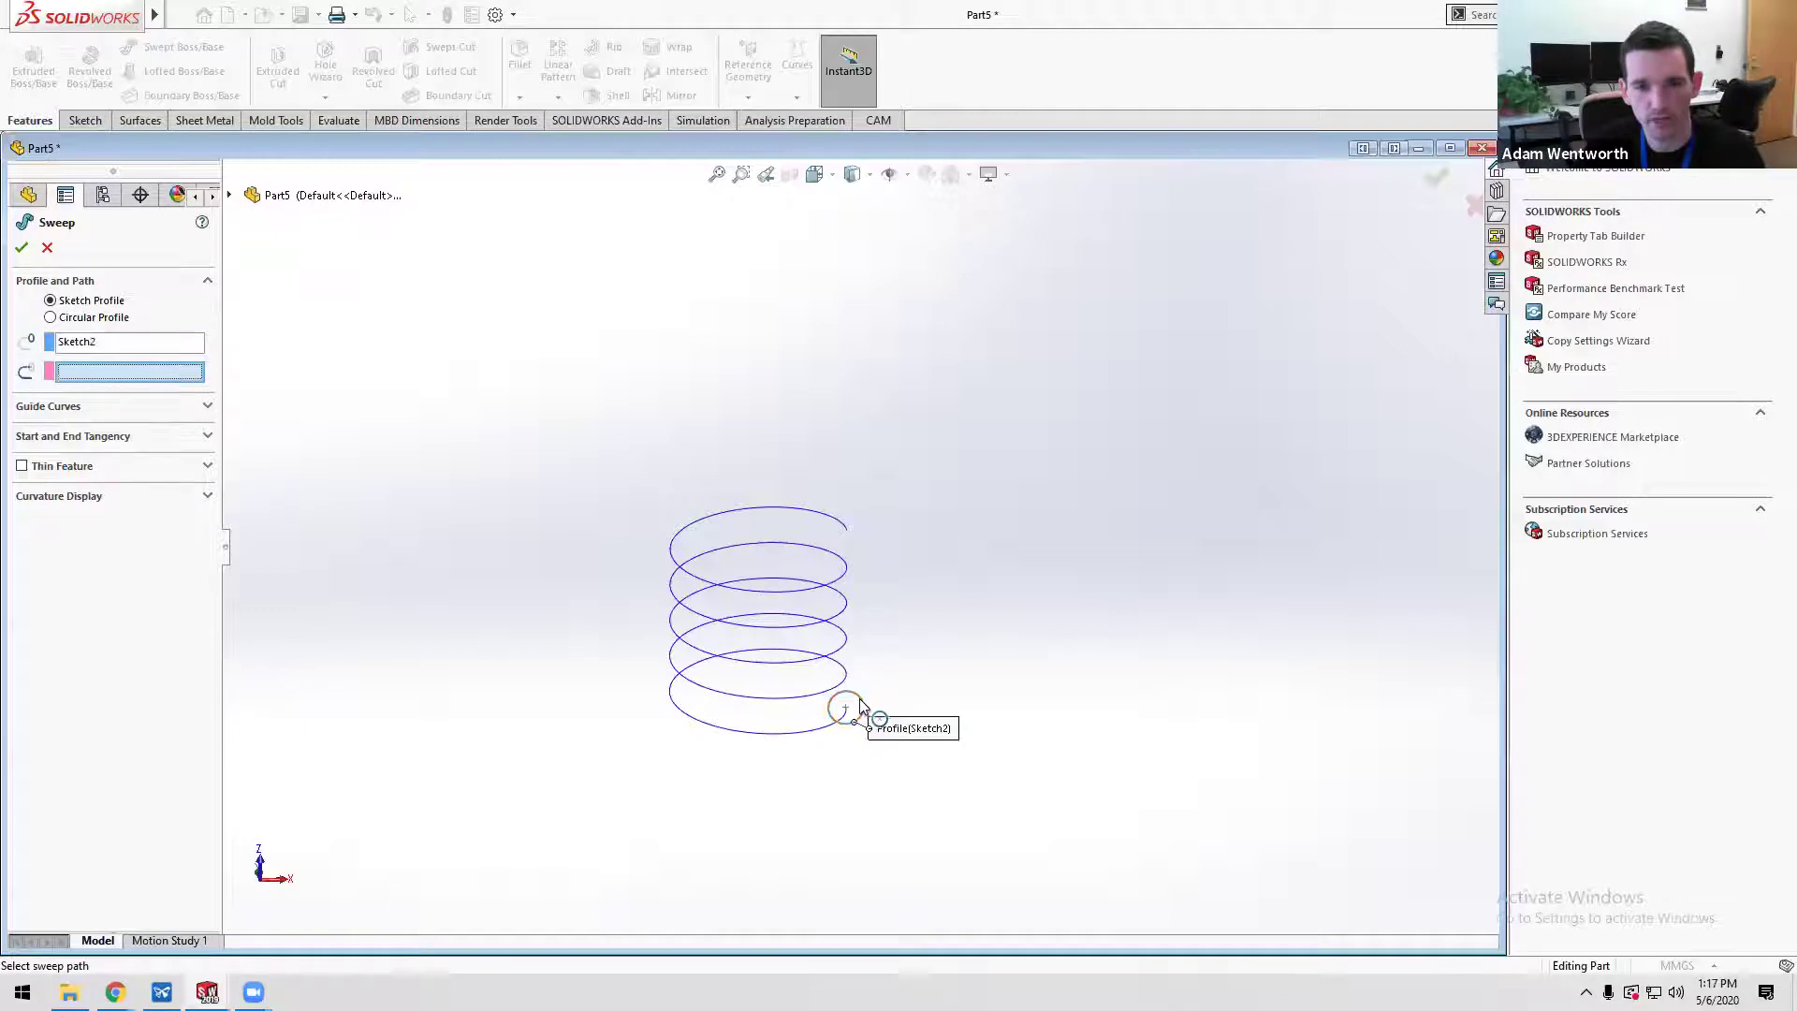
{"action": "left_click", "coordinate": [823, 729]}
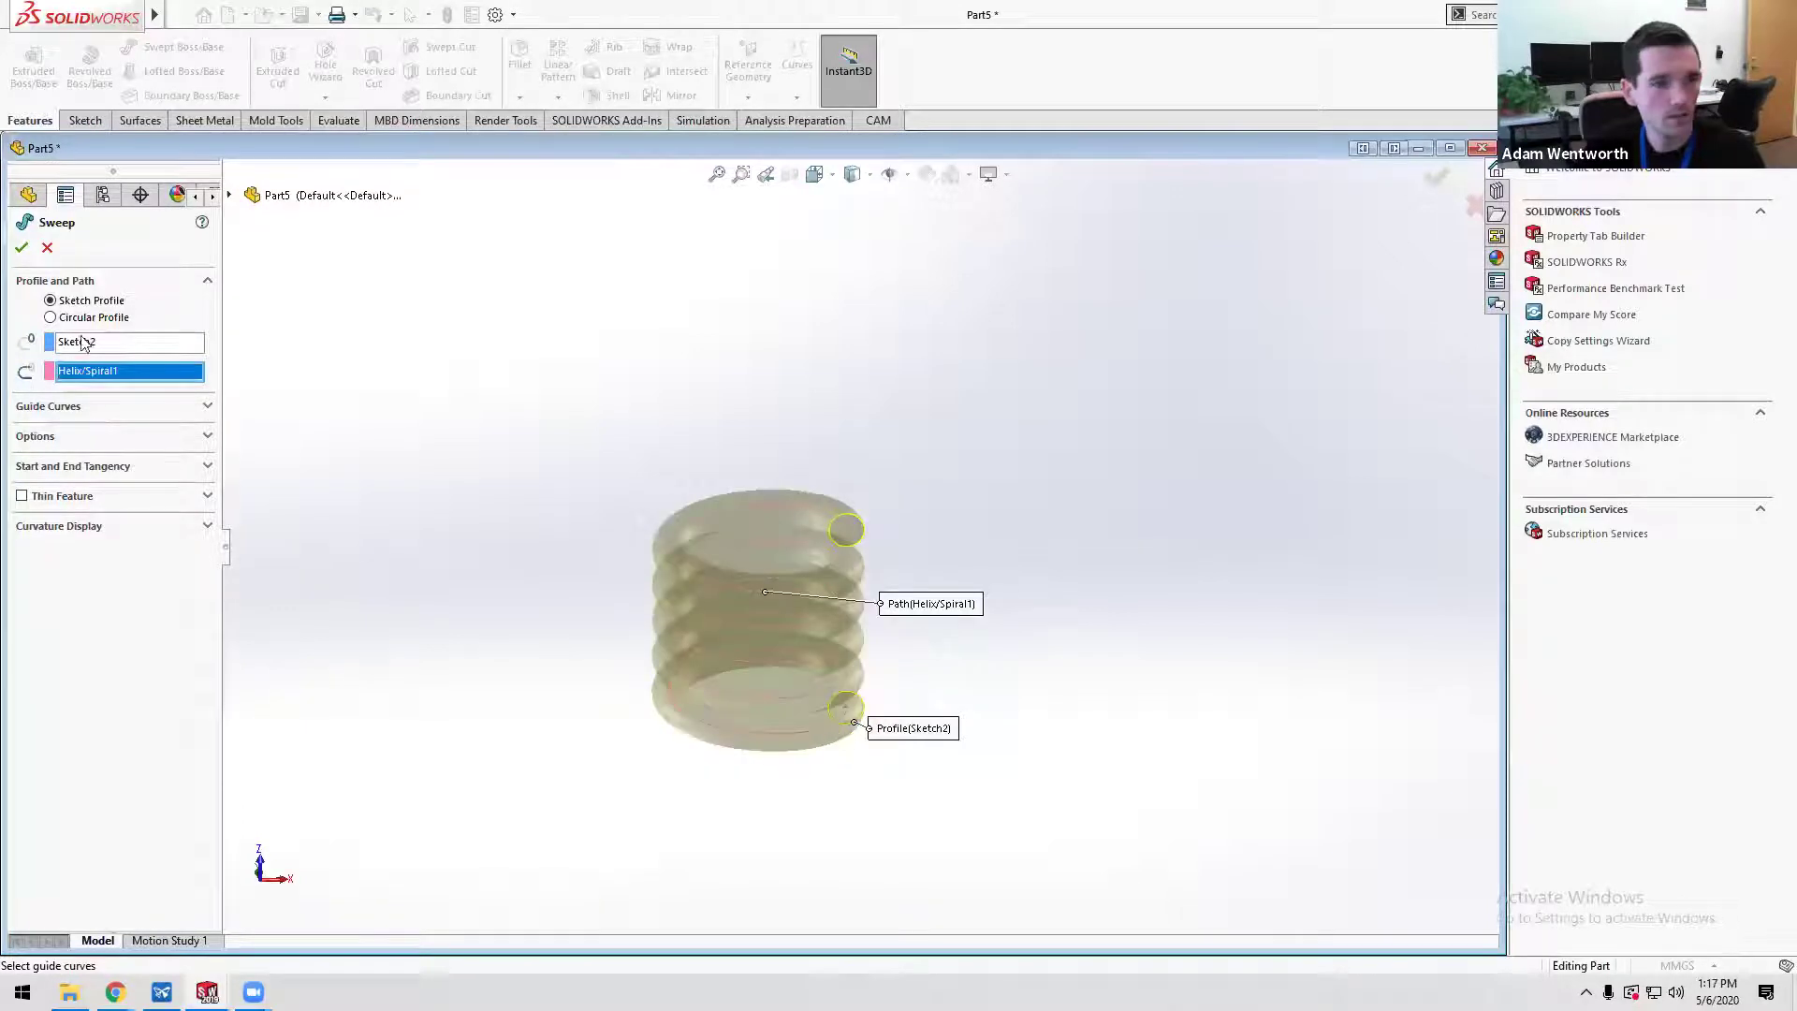
{"action": "left_click", "coordinate": [23, 250]}
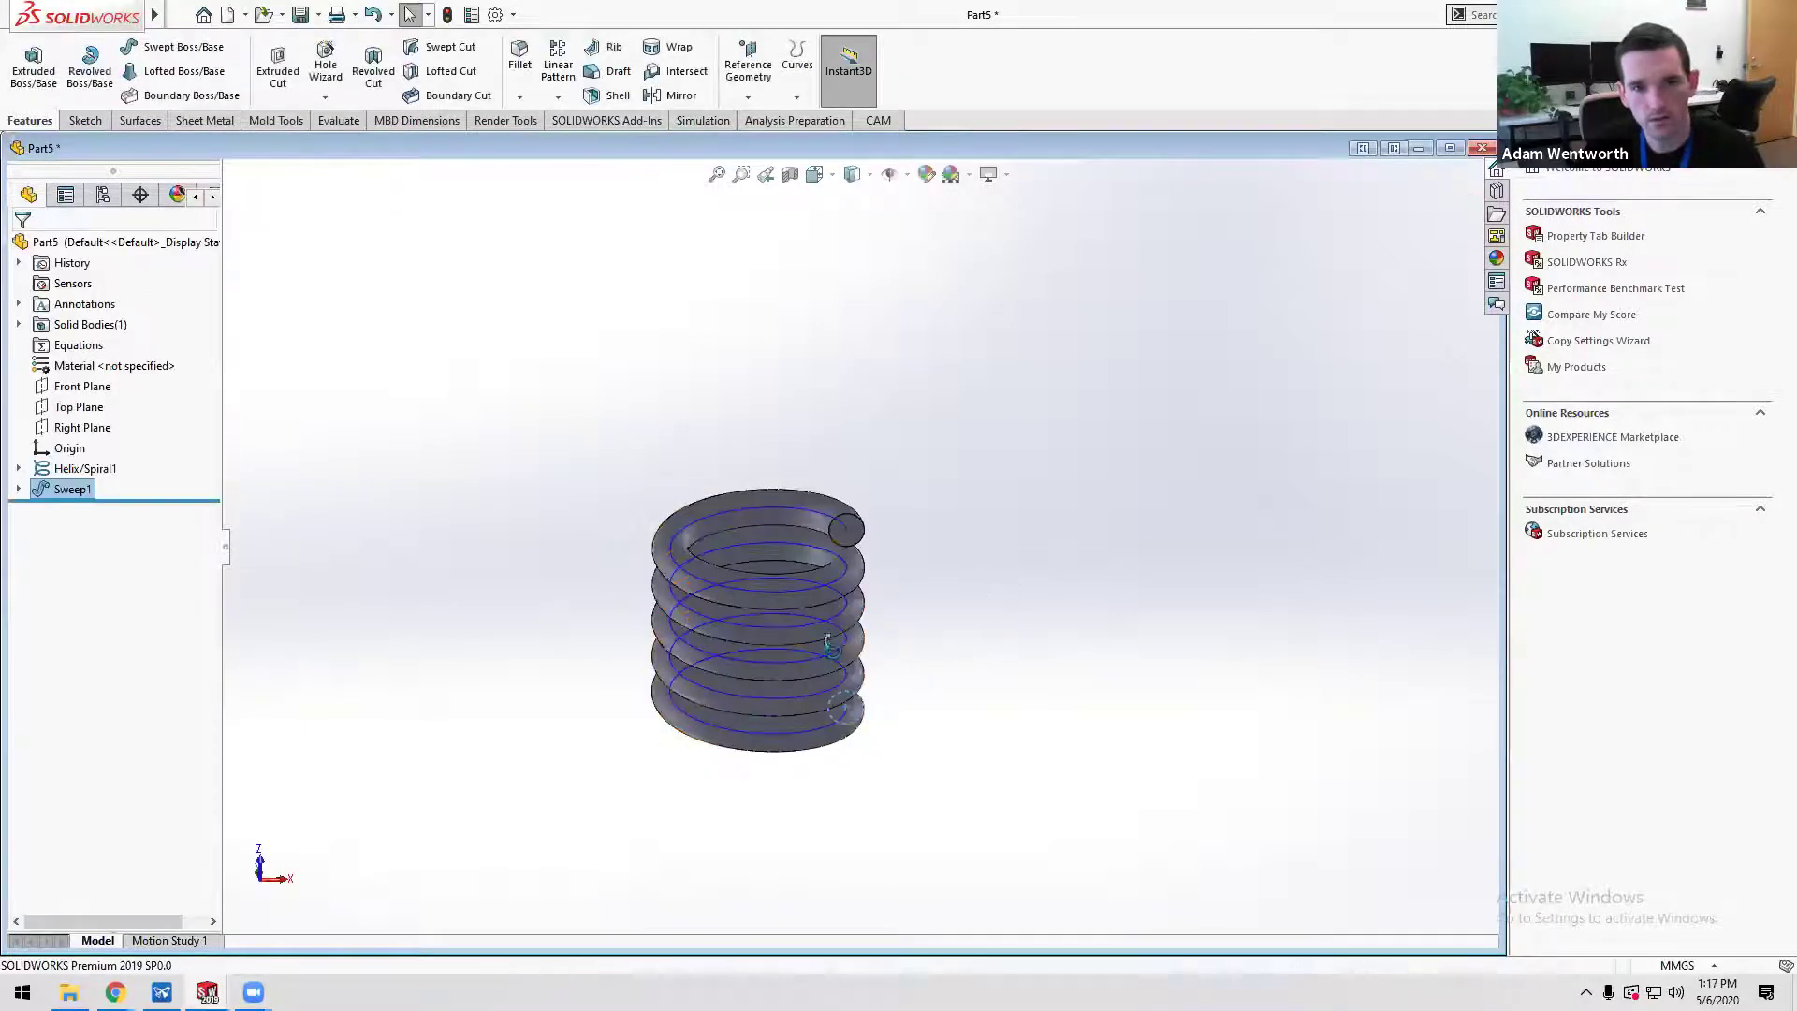
{"action": "middle_click_drag", "start_coordinate": [824, 593], "coordinate": [848, 644]}
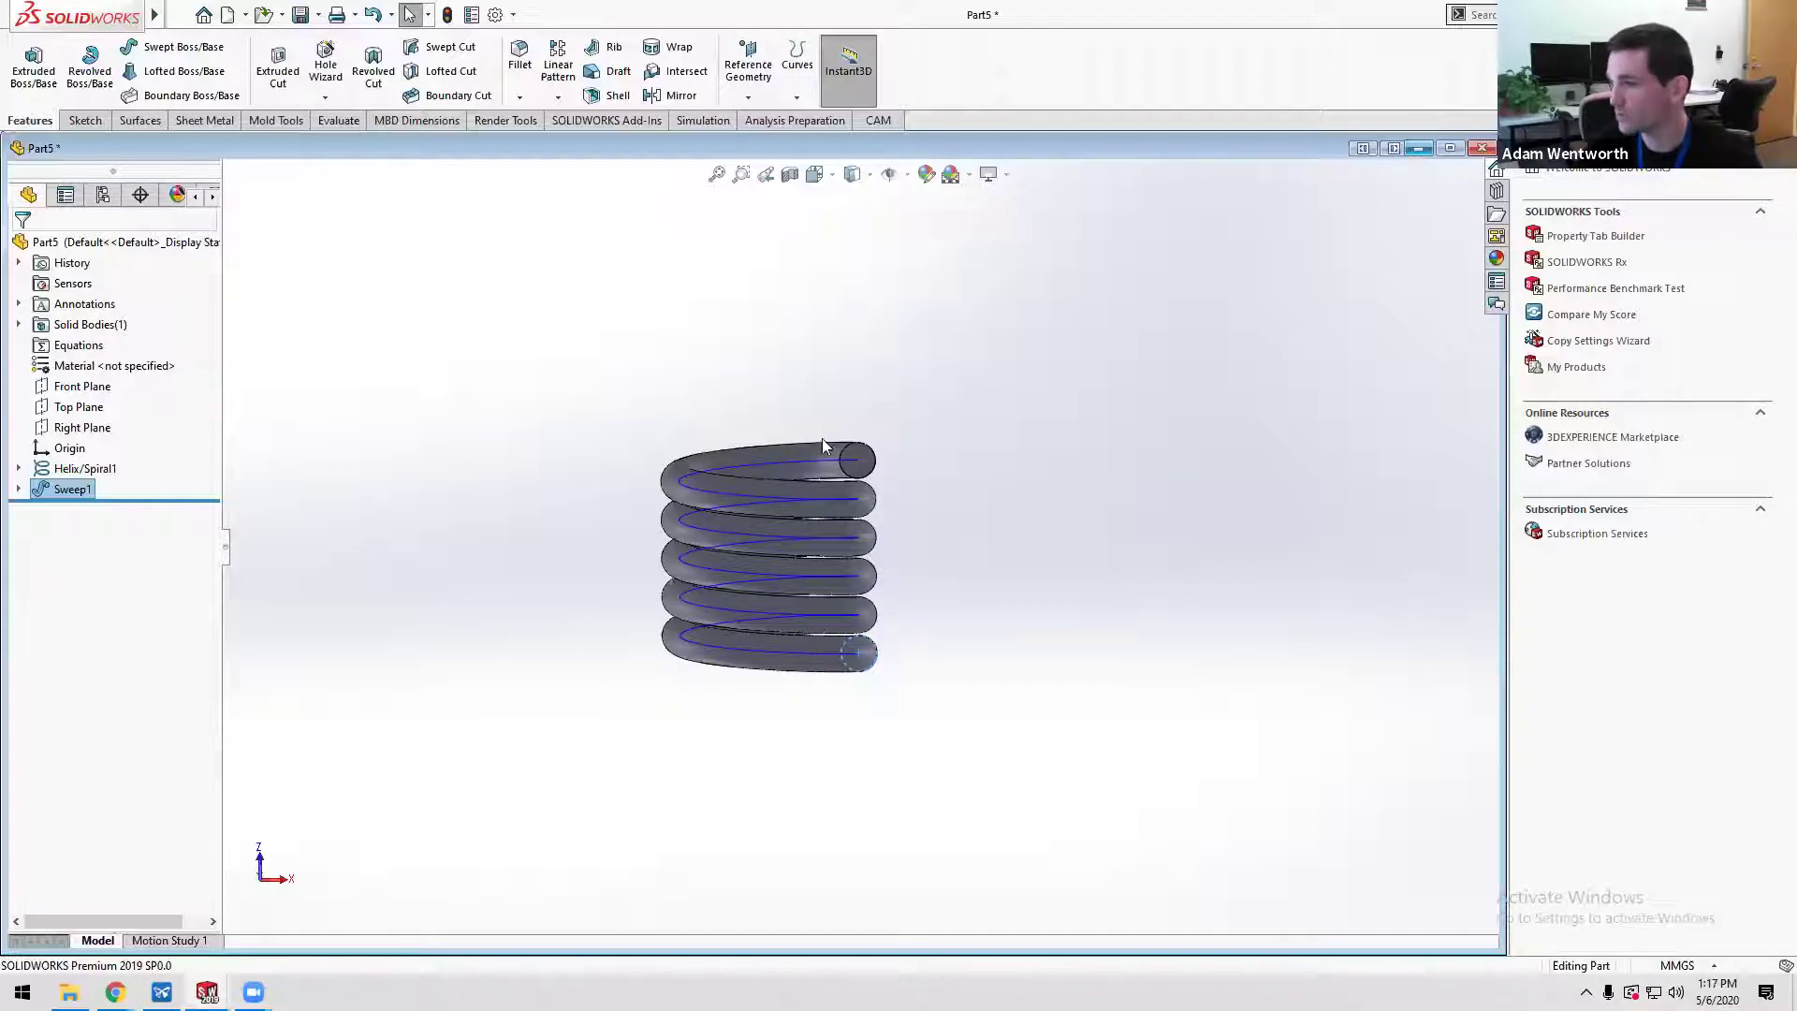
- Switch to the dynamicspring part and roll its history forward past Sketch3
{"action": "left_click", "coordinate": [1419, 149]}
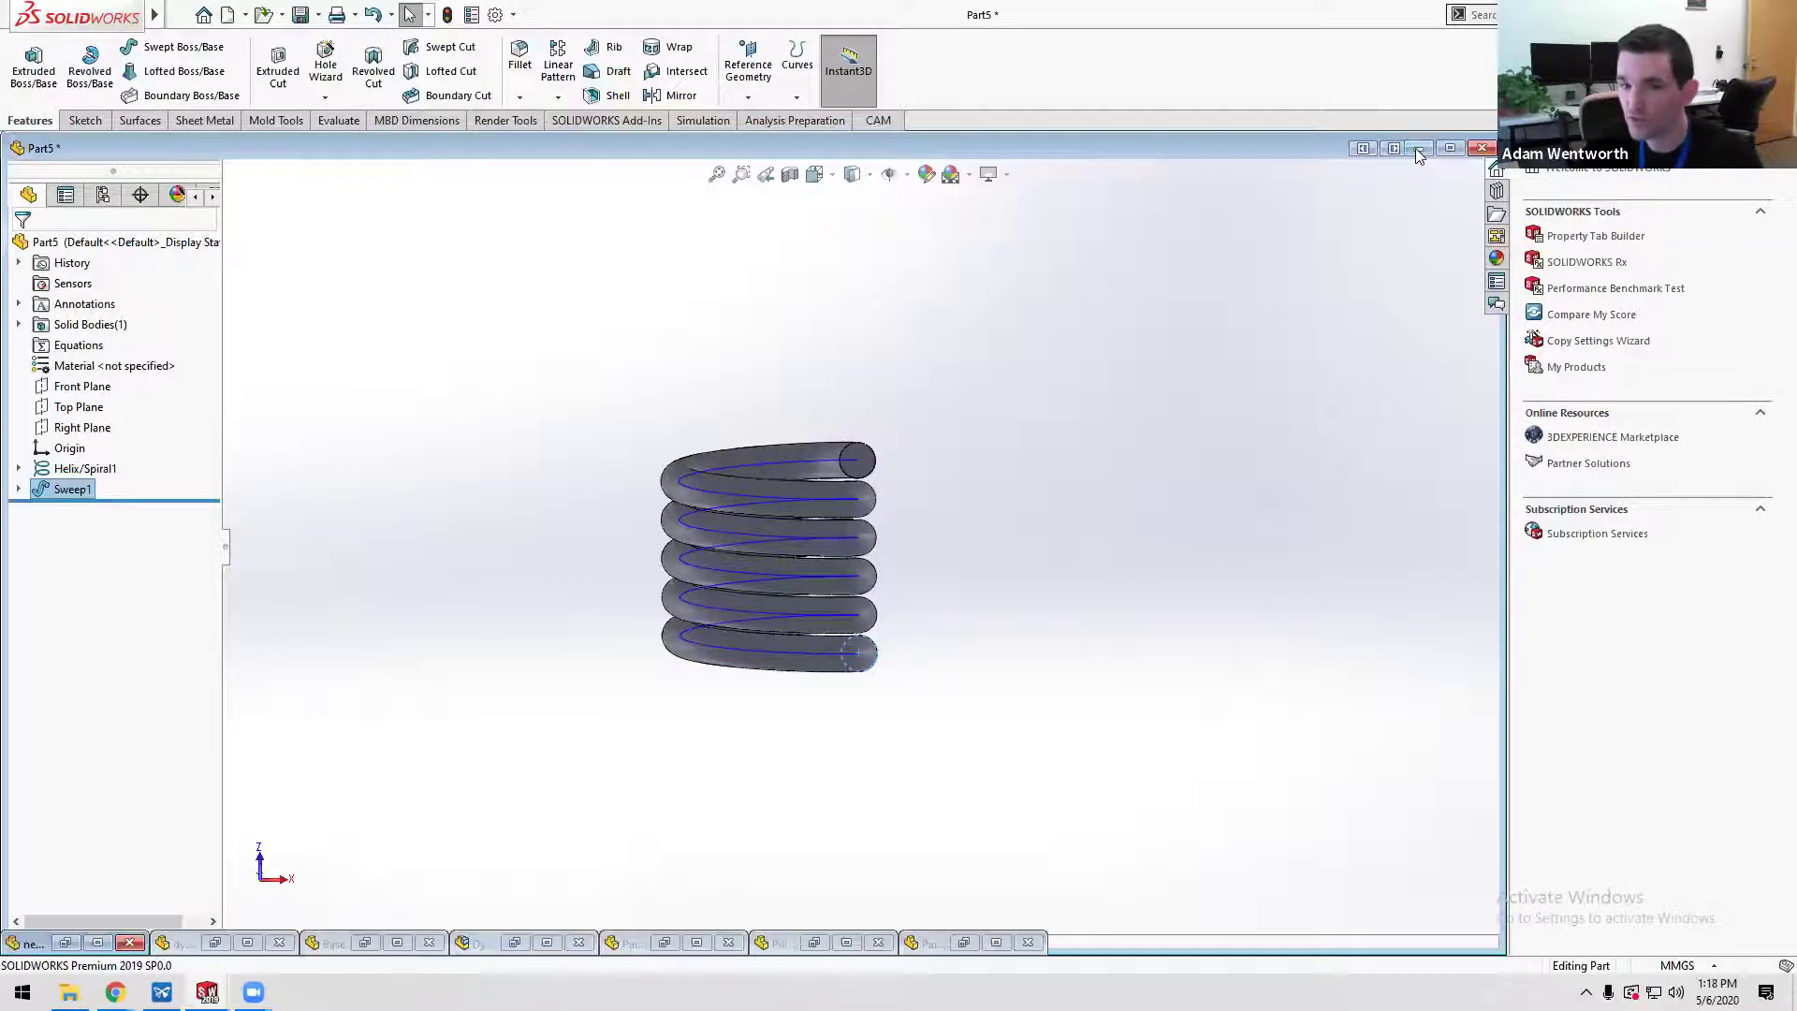
{"action": "left_click", "coordinate": [215, 941]}
{"action": "left_click_drag", "start_coordinate": [165, 463], "coordinate": [161, 480]}
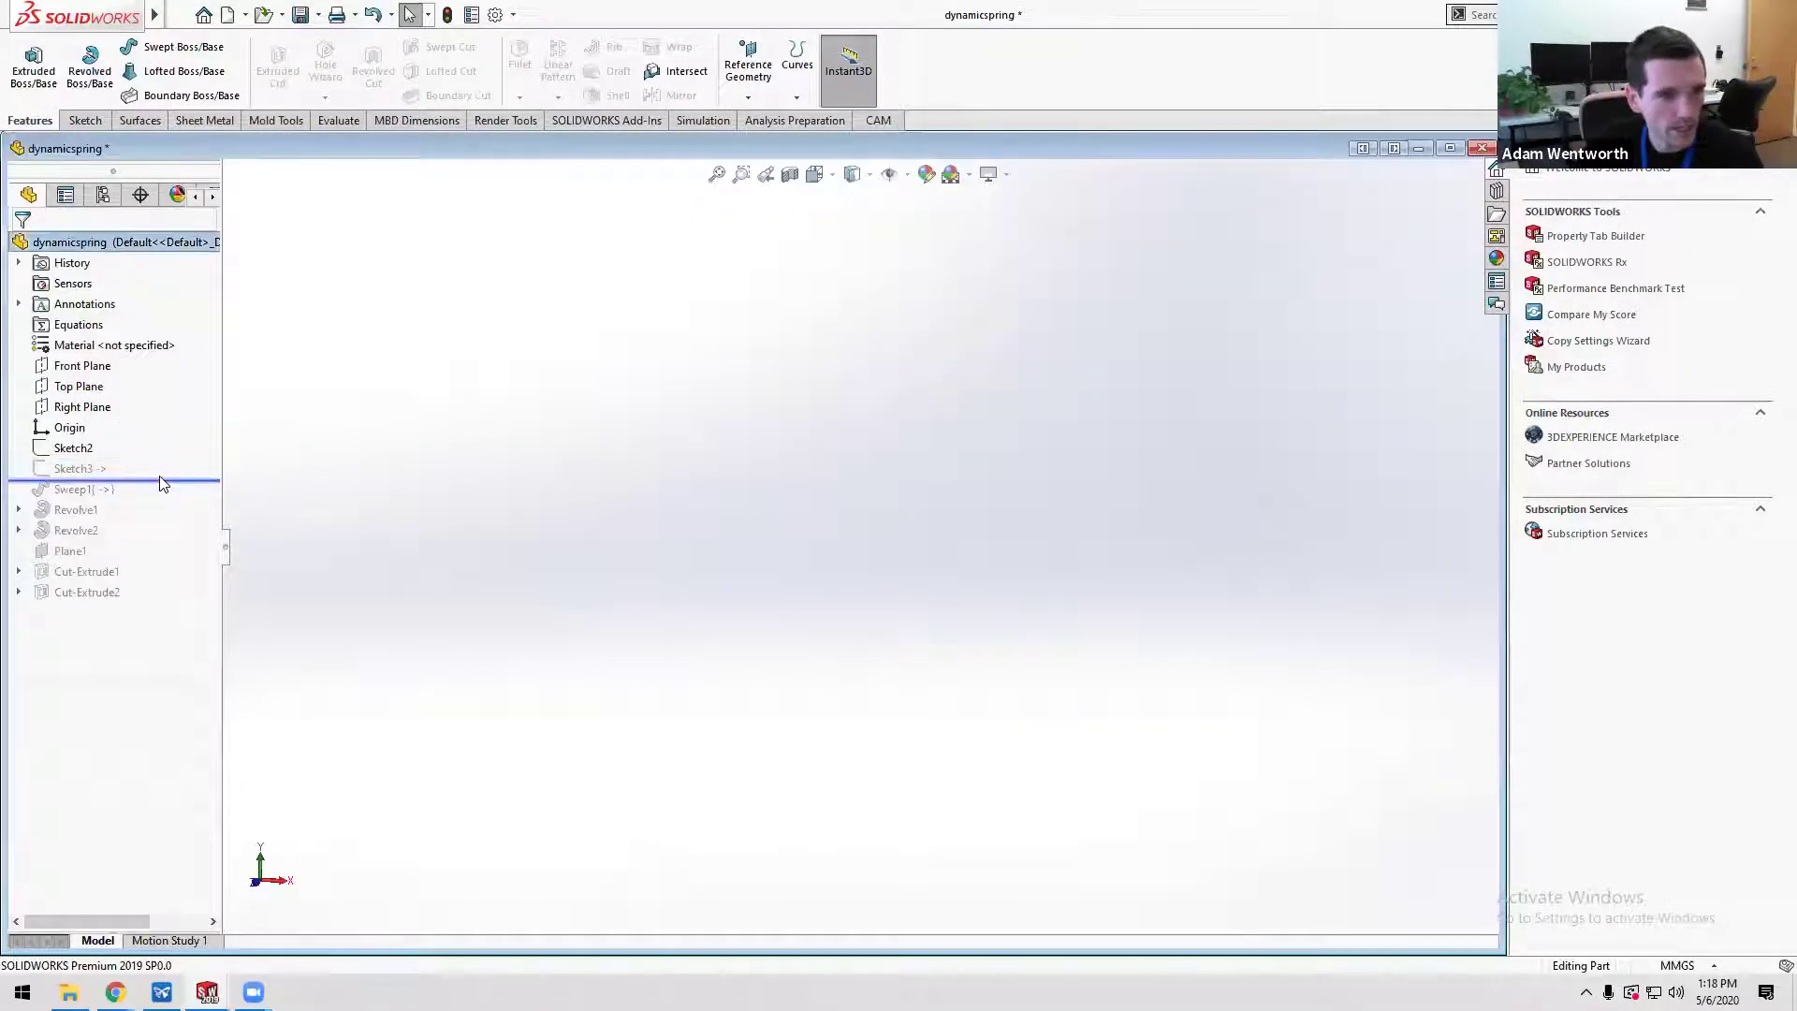
- Open Sketch2 of the dynamicspring part for editing and examine its circle and dimensions
{"action": "left_click", "coordinate": [68, 449]}
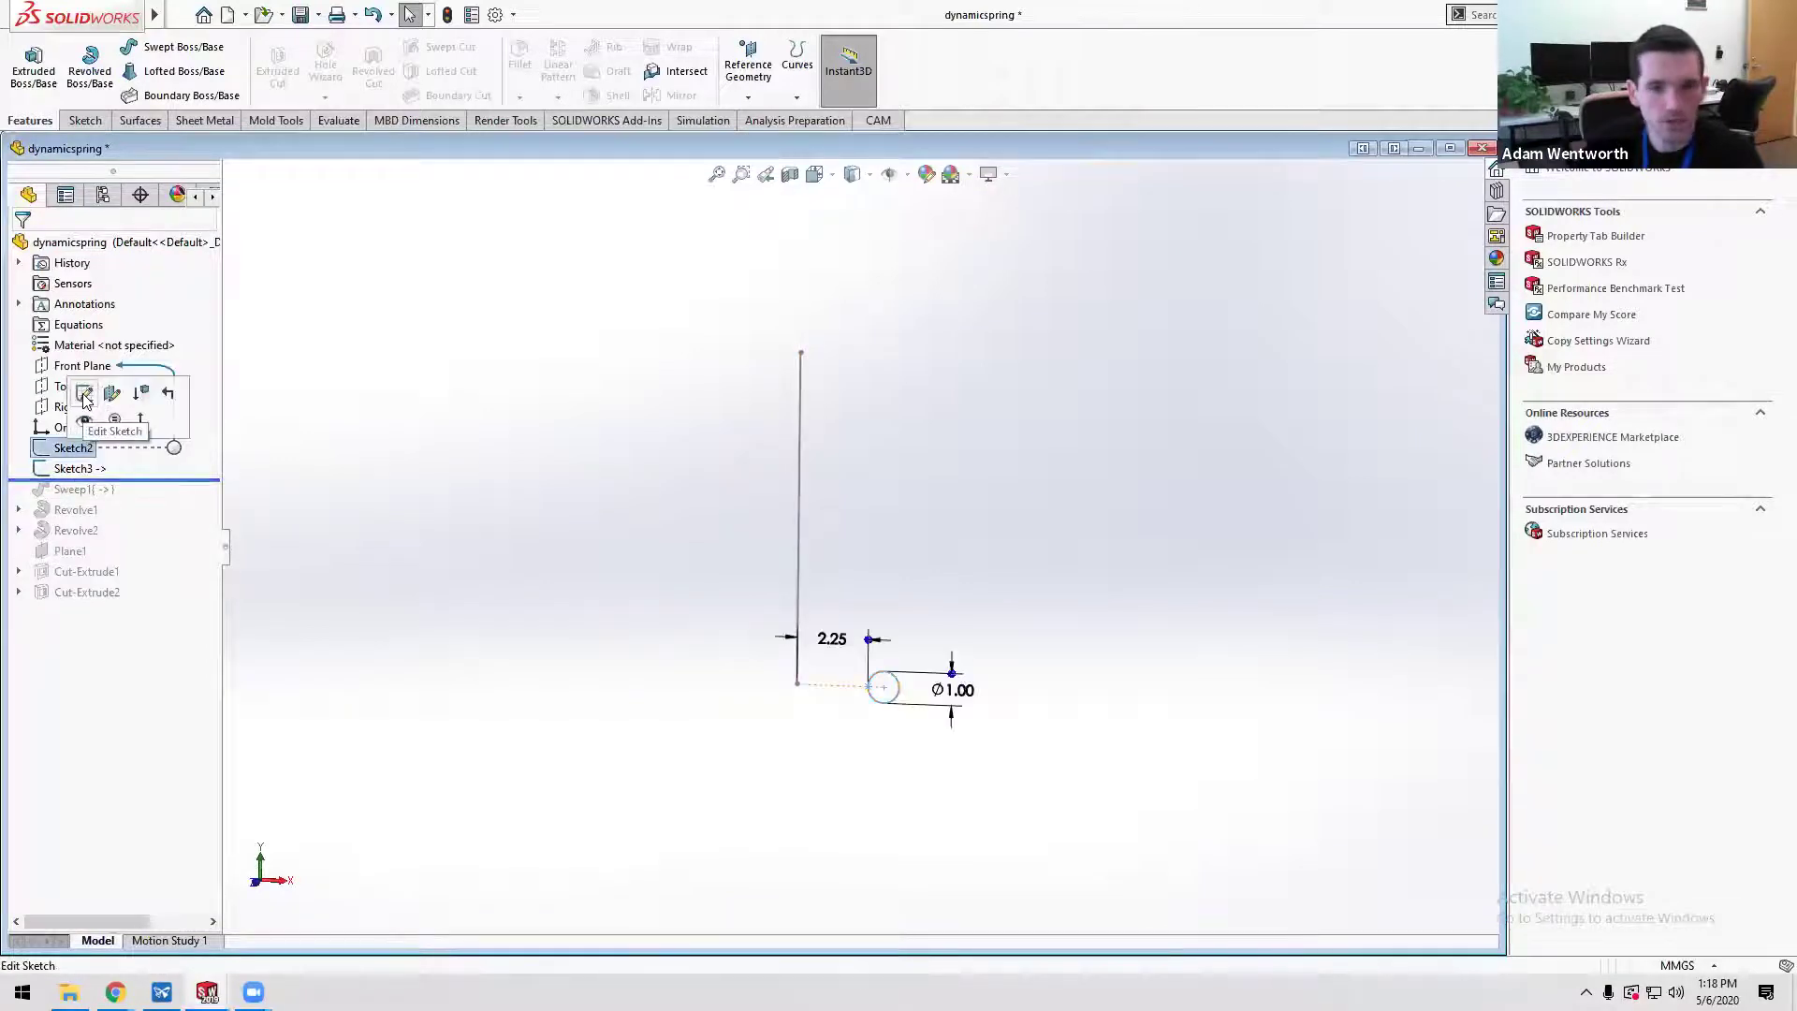
{"action": "left_click", "coordinate": [60, 391]}
{"action": "scroll", "coordinate": [896, 704], "scroll_direction": "down", "scroll_amount": 3}
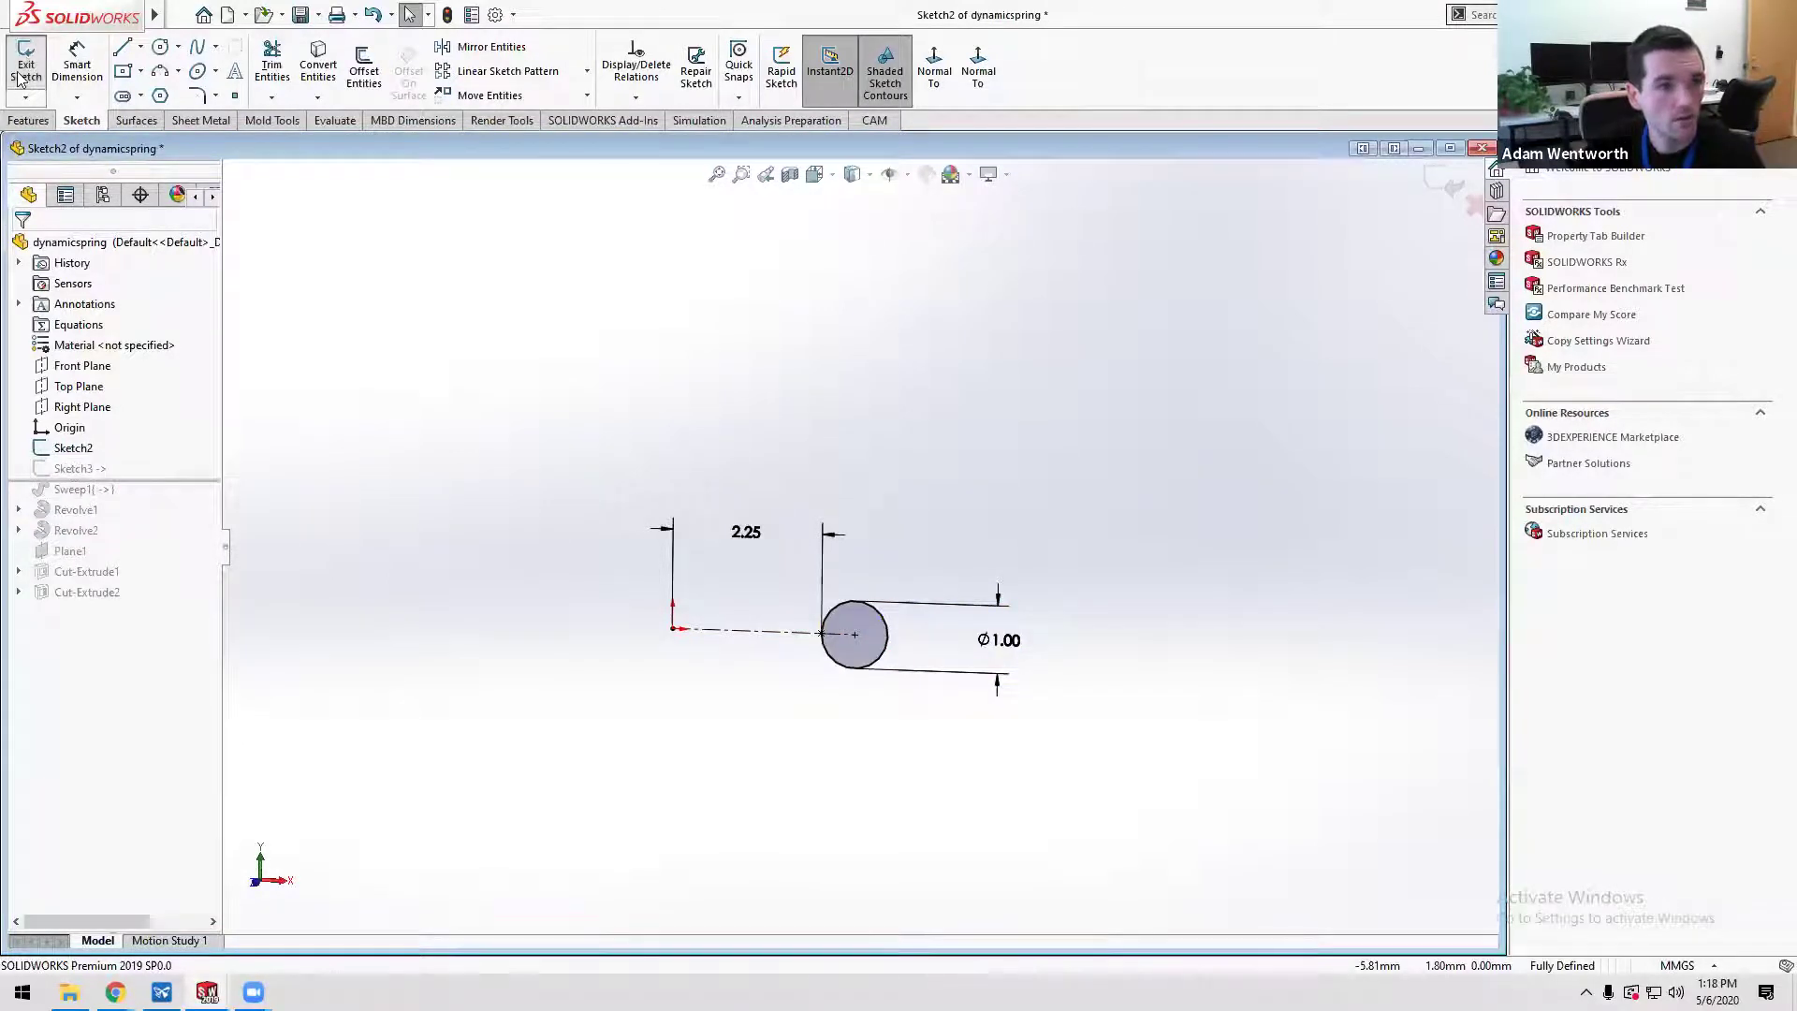
- Open Sketch3 of the dynamicspring part to examine its vertical line and roll the history forward past Sweep1
{"action": "left_click", "coordinate": [80, 468]}
{"action": "left_click", "coordinate": [94, 447]}
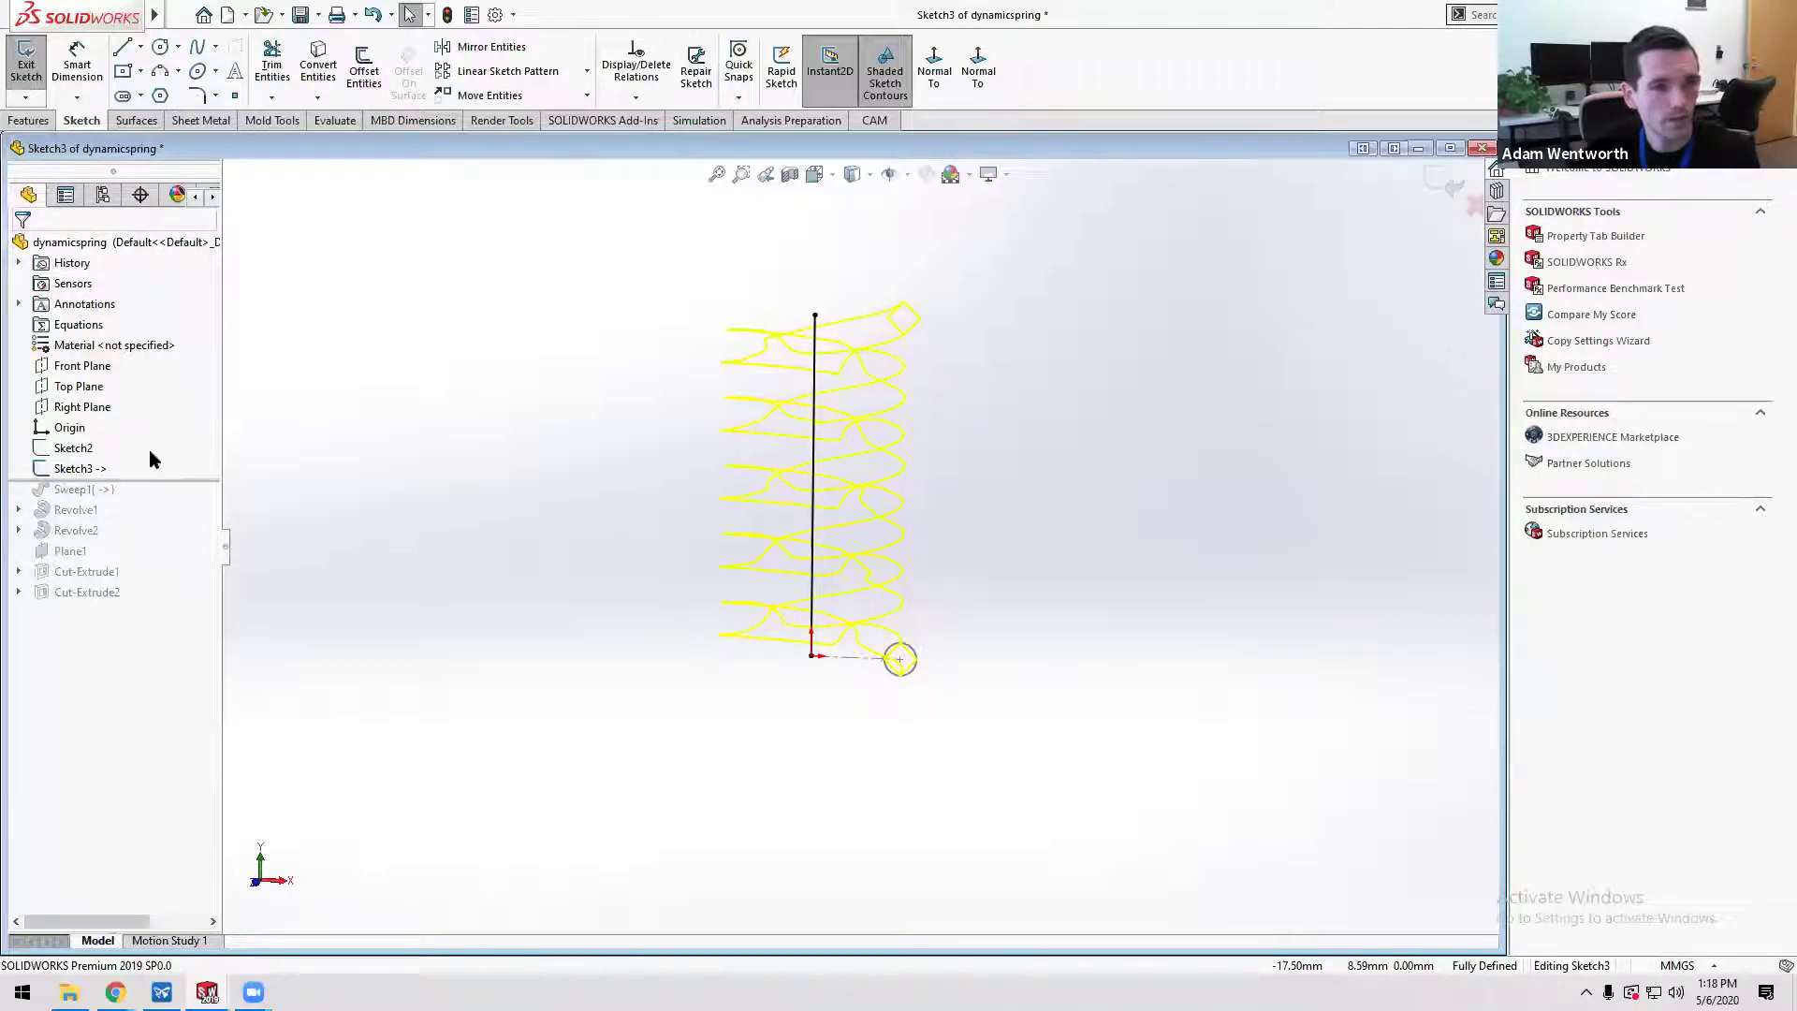
{"action": "left_click_drag", "start_coordinate": [140, 480], "coordinate": [141, 520]}
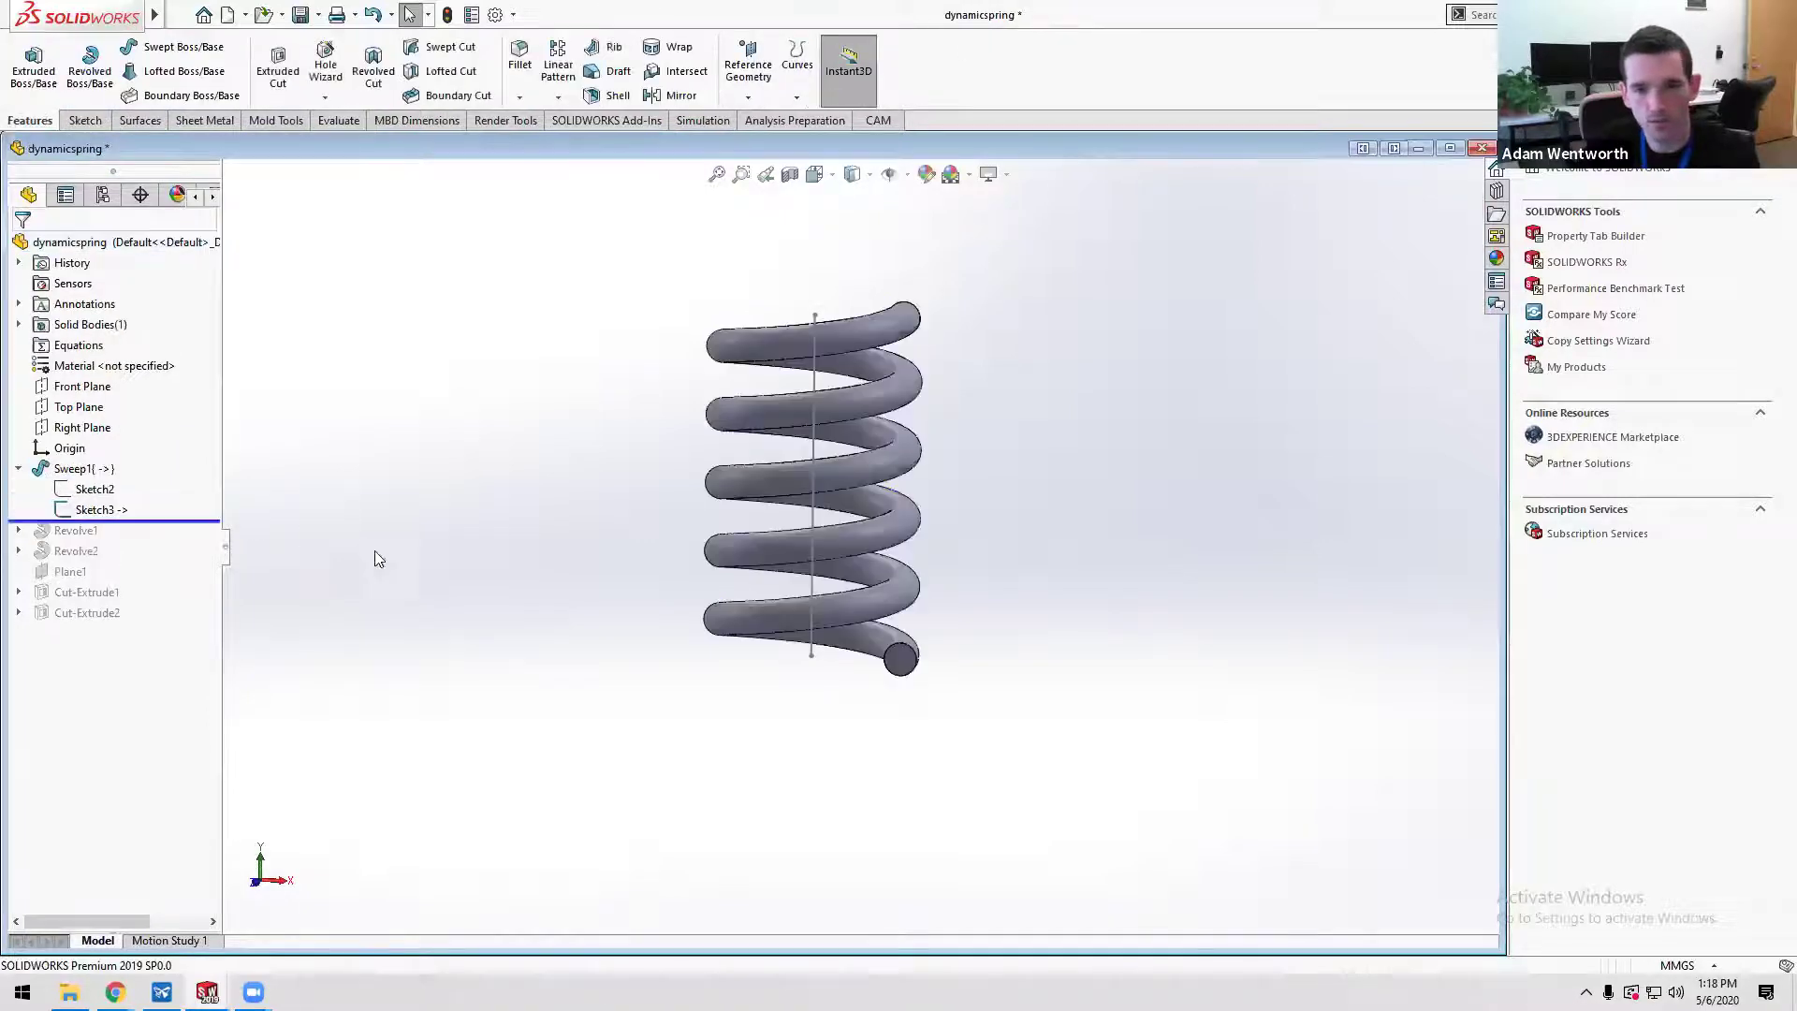
- Open Sweep1's definition and expand its options to examine the profile, path and twist settings
{"action": "right_click", "coordinate": [70, 469]}
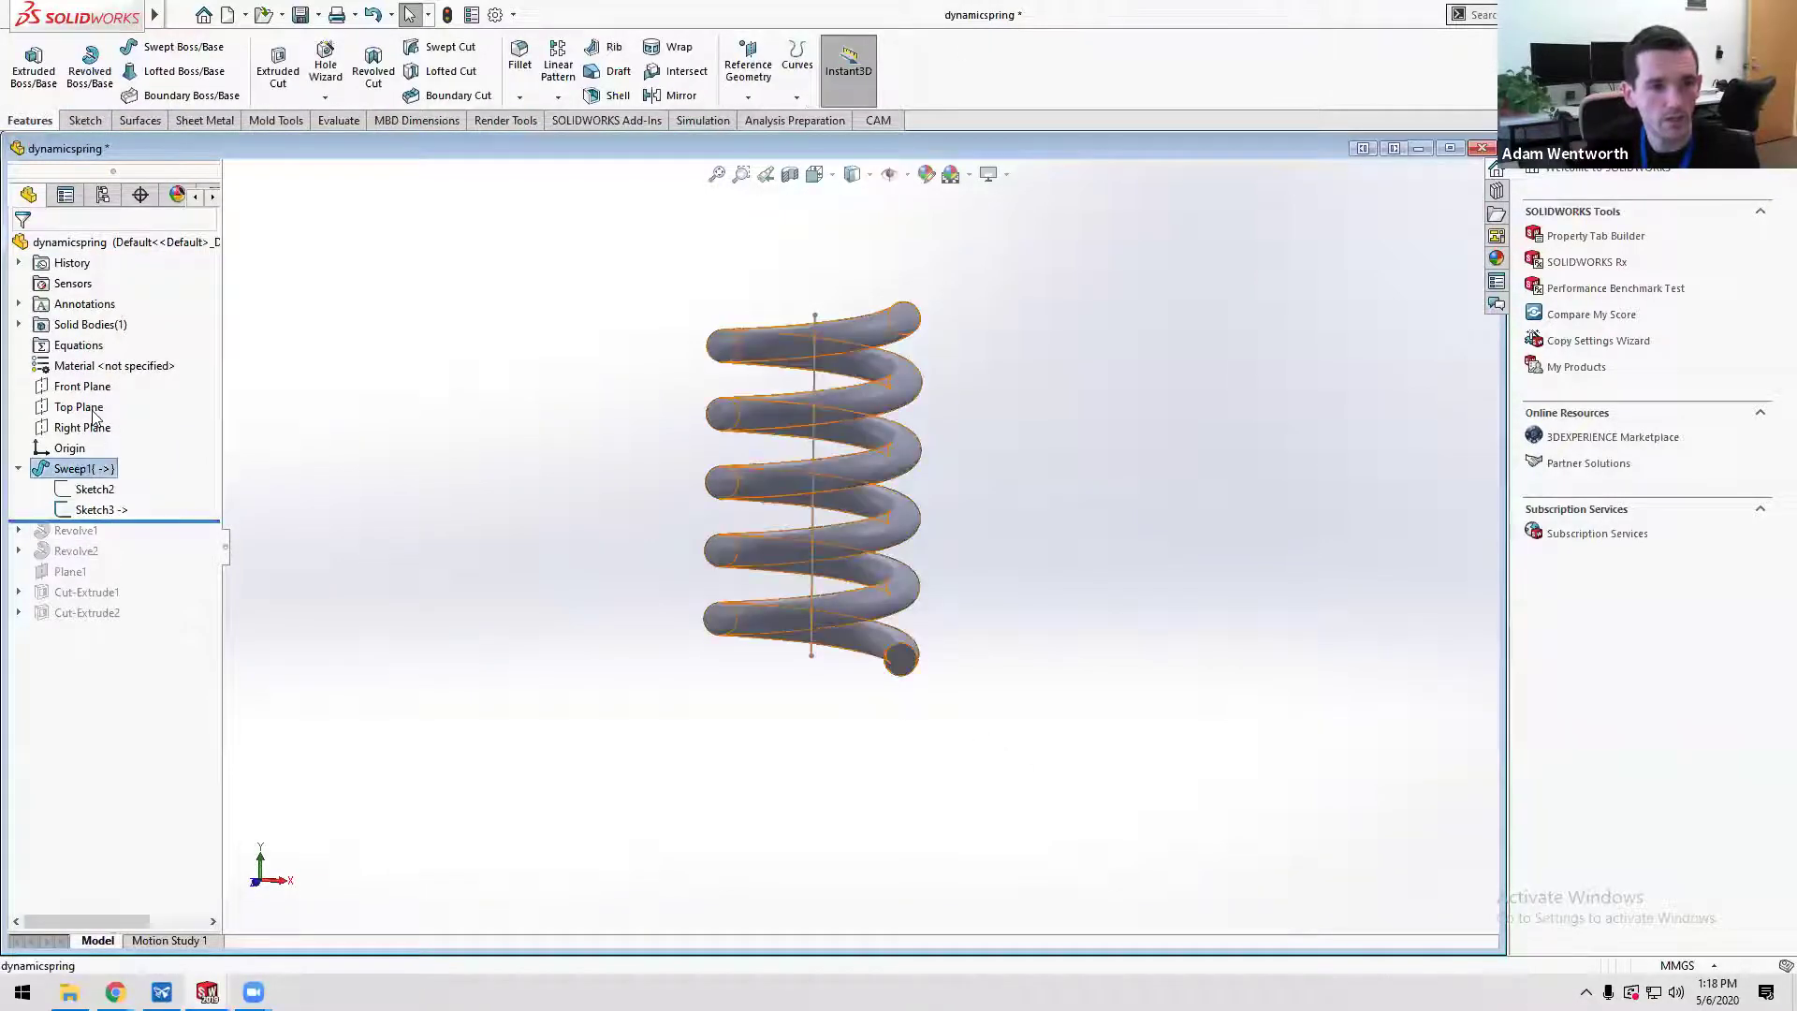
{"action": "left_click", "coordinate": [92, 411]}
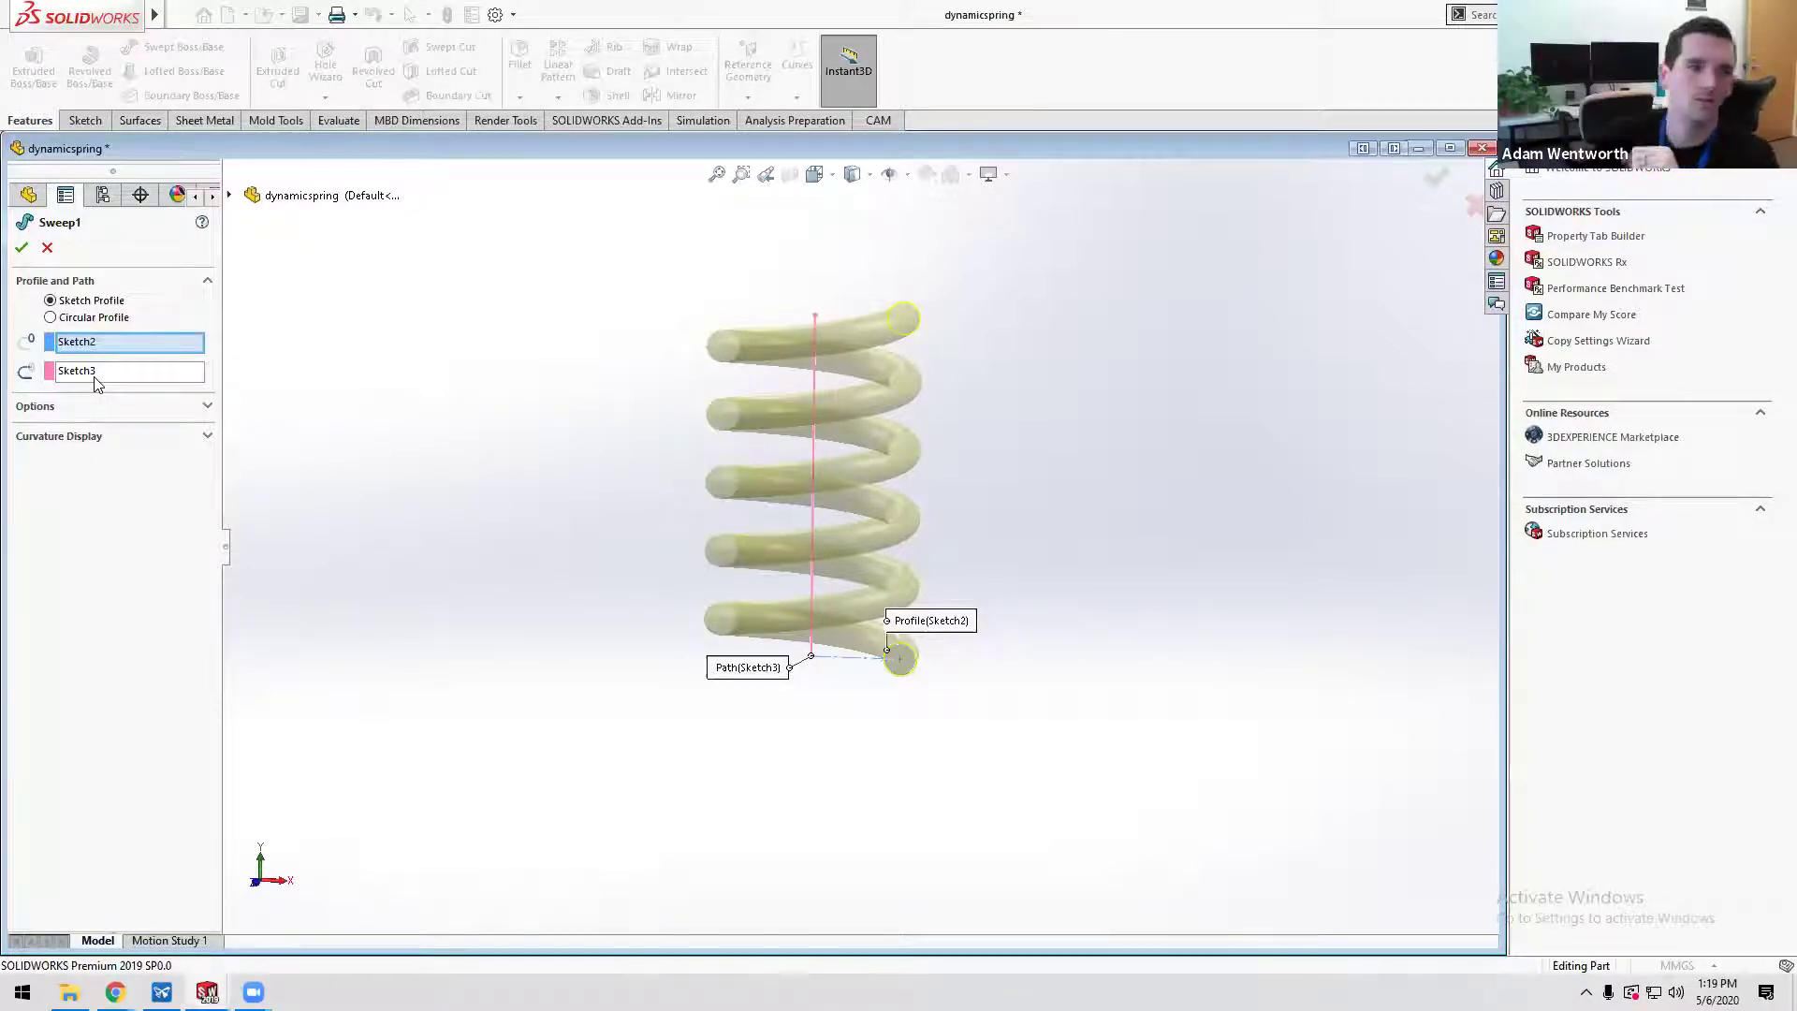
{"action": "left_click", "coordinate": [208, 406]}
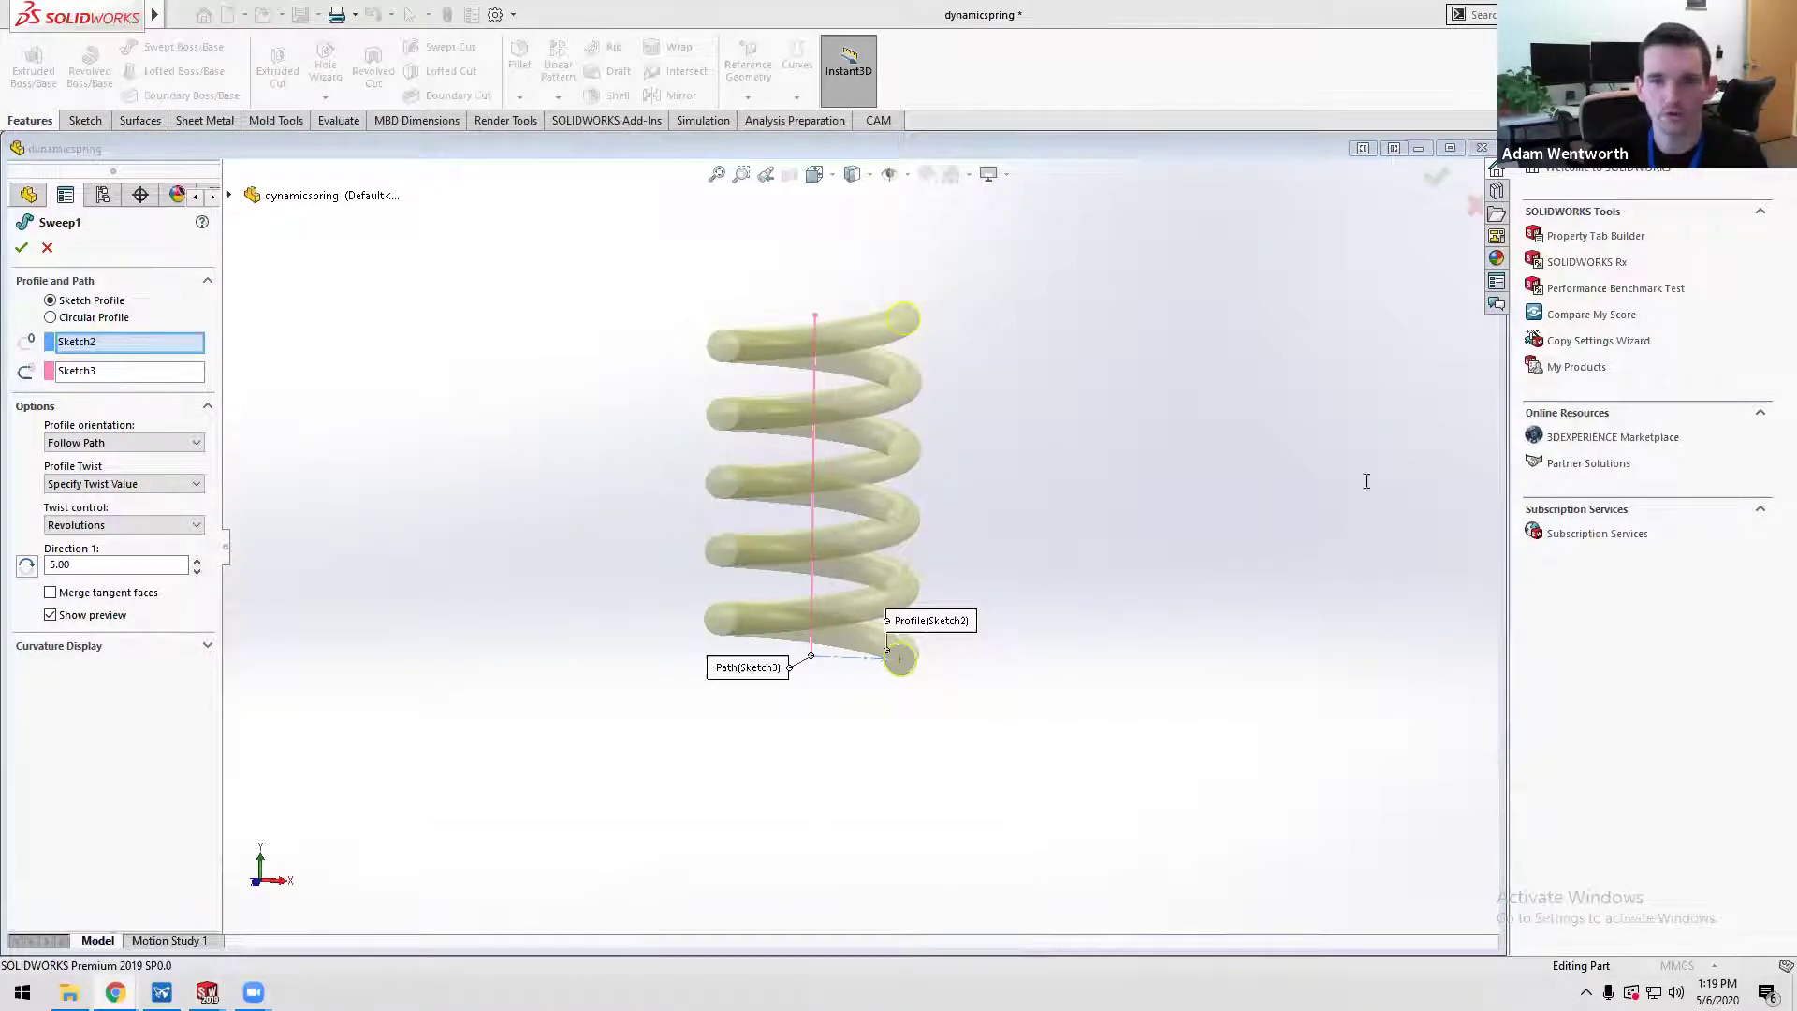
- Switch to the Google Docs spring instructions, highlight the sweep options in item 5, and return to SOLIDWORKS to close Sweep1's definition
{"action": "key", "text": "alt+Tab"}
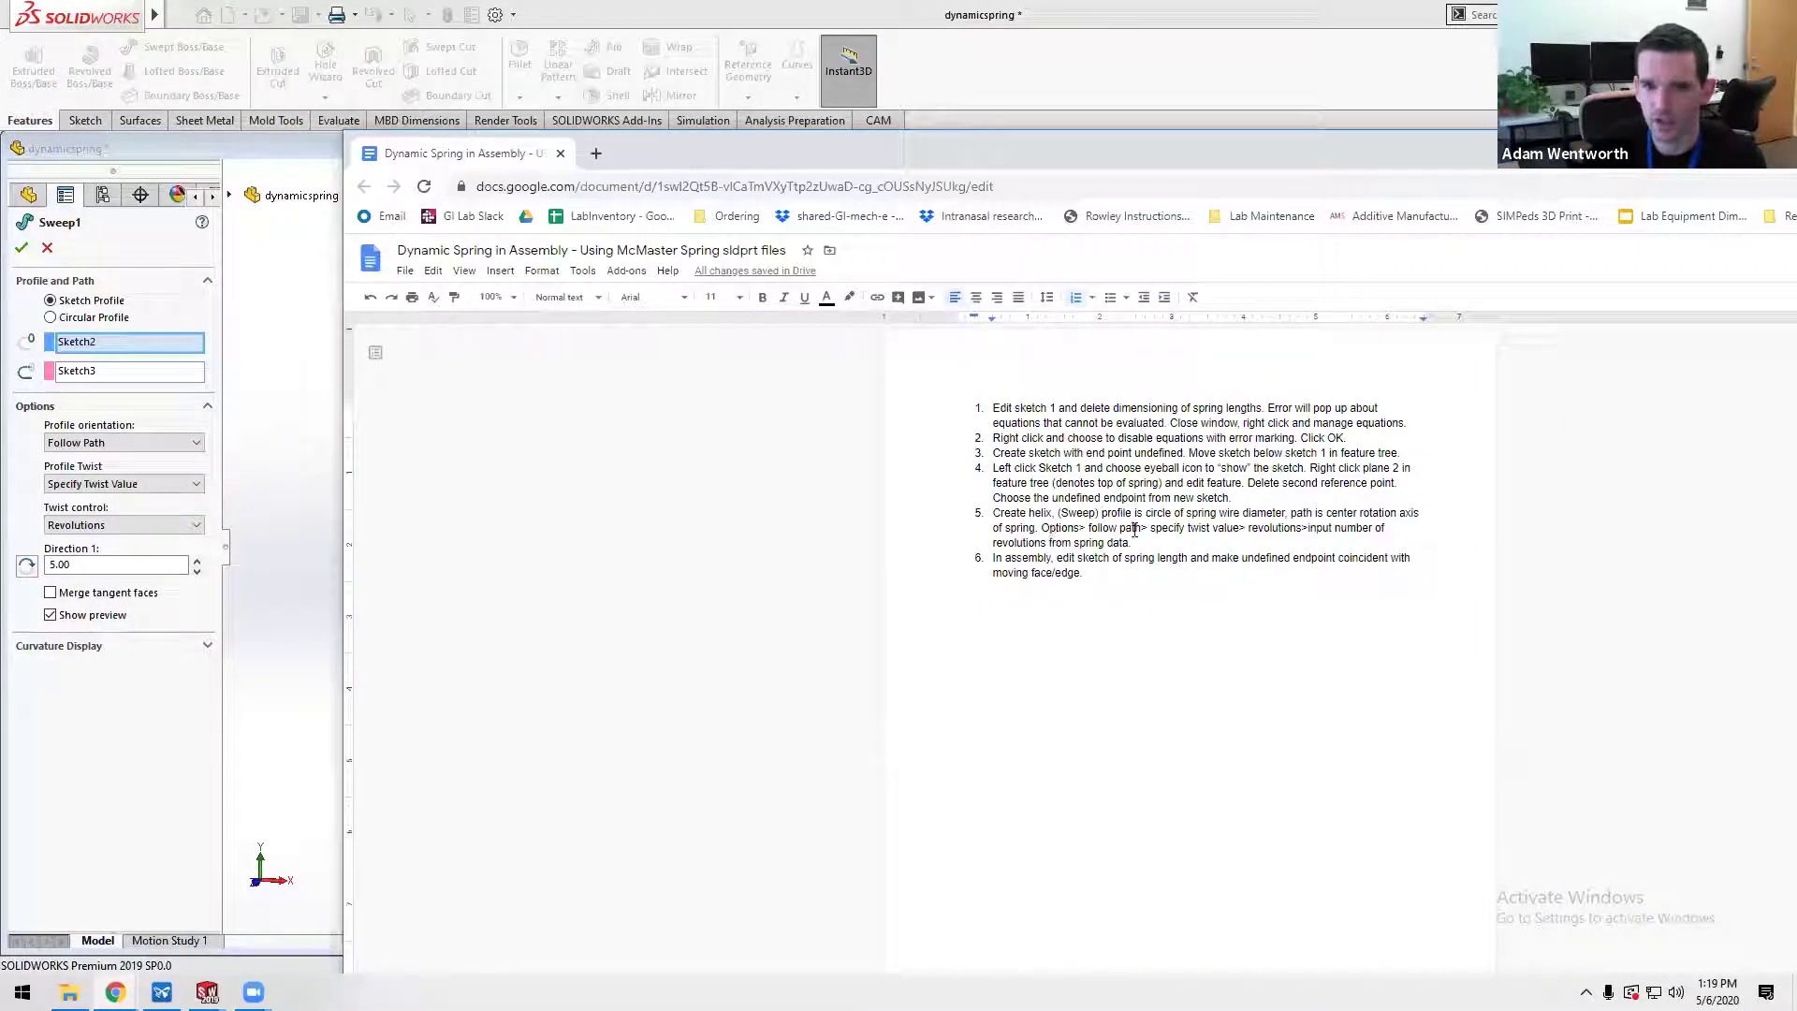
{"action": "left_click_drag", "start_coordinate": [1041, 530], "coordinate": [1240, 530]}
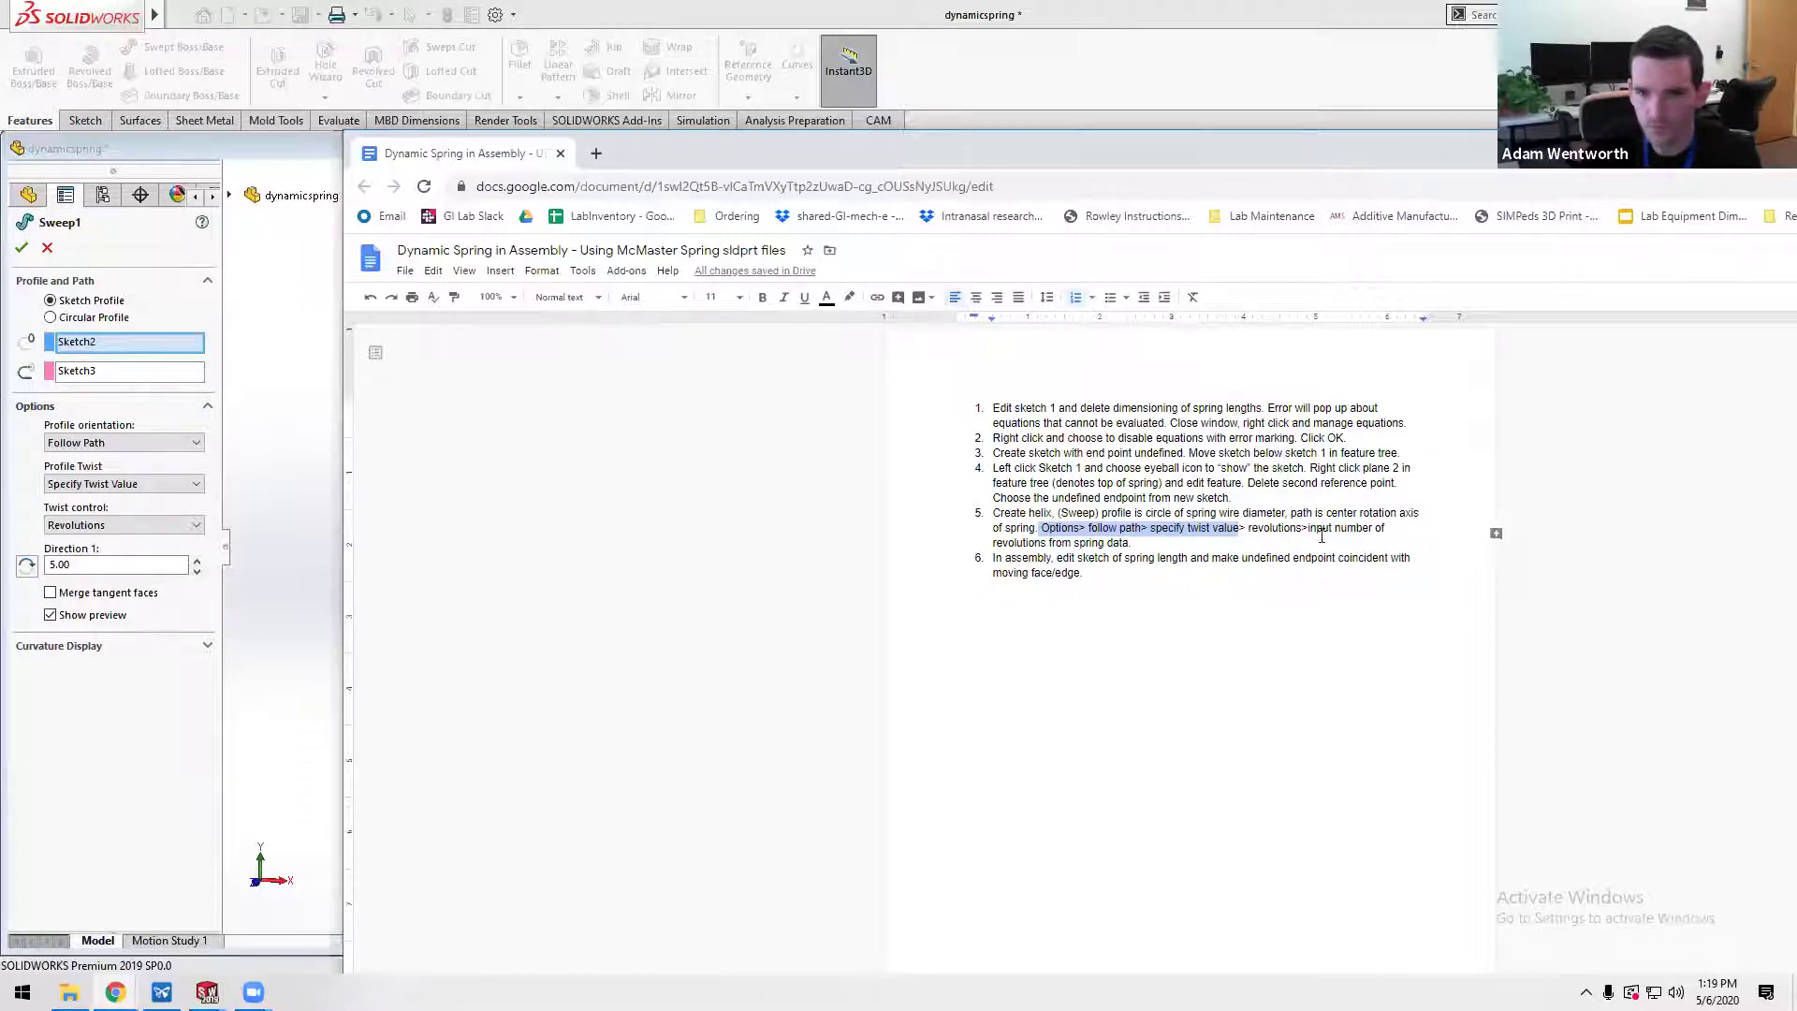
{"action": "left_click", "coordinate": [1074, 530]}
{"action": "left_click_drag", "start_coordinate": [1042, 528], "coordinate": [1137, 542]}
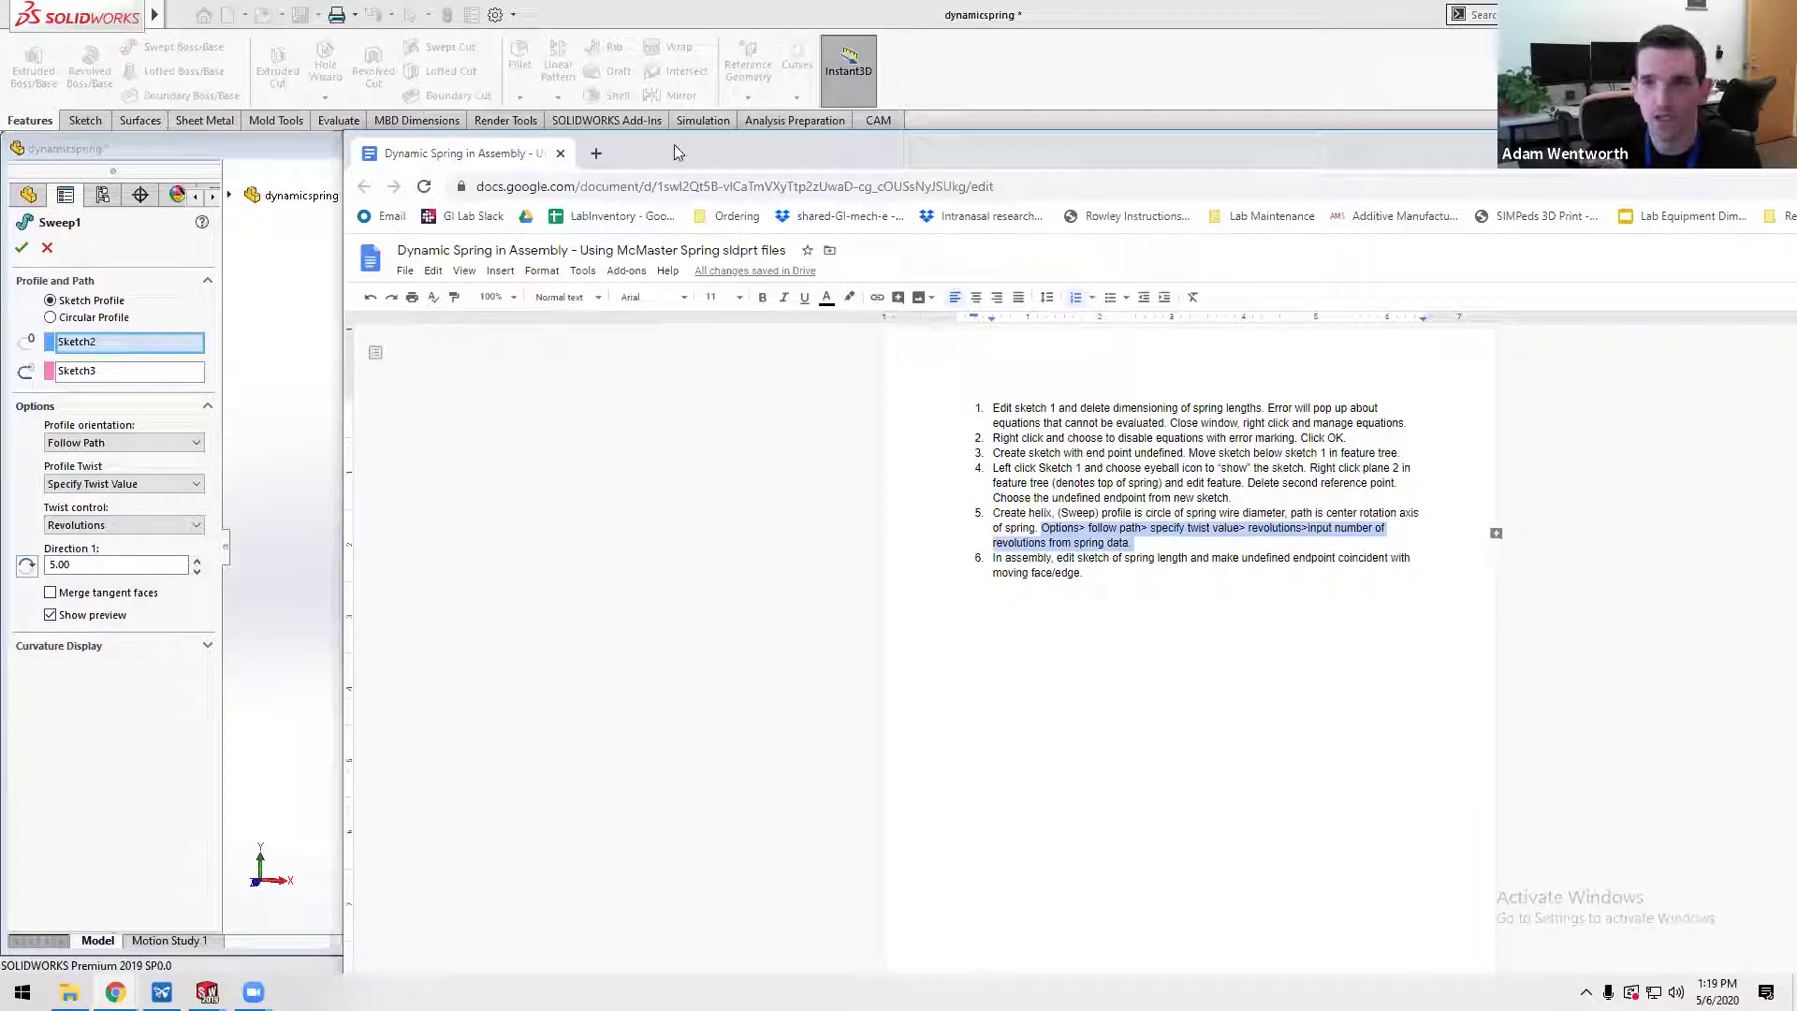
{"action": "left_click", "coordinate": [301, 242]}
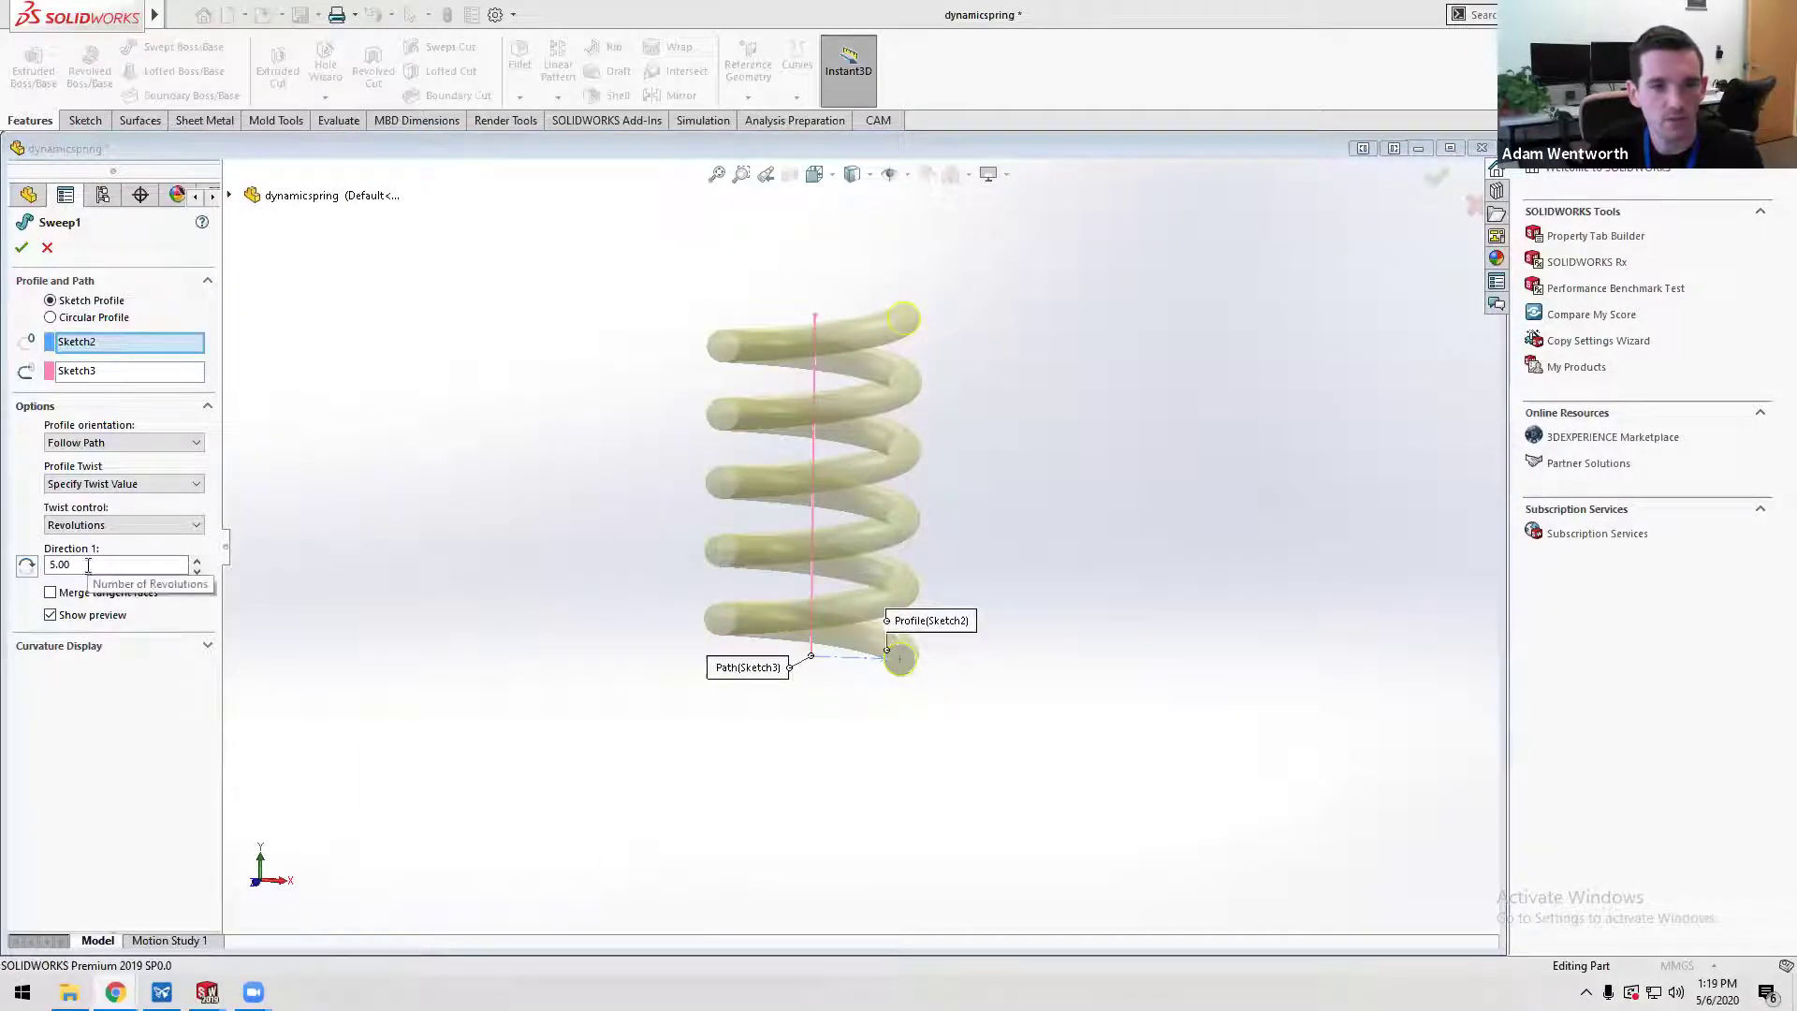
{"action": "left_click", "coordinate": [20, 247]}
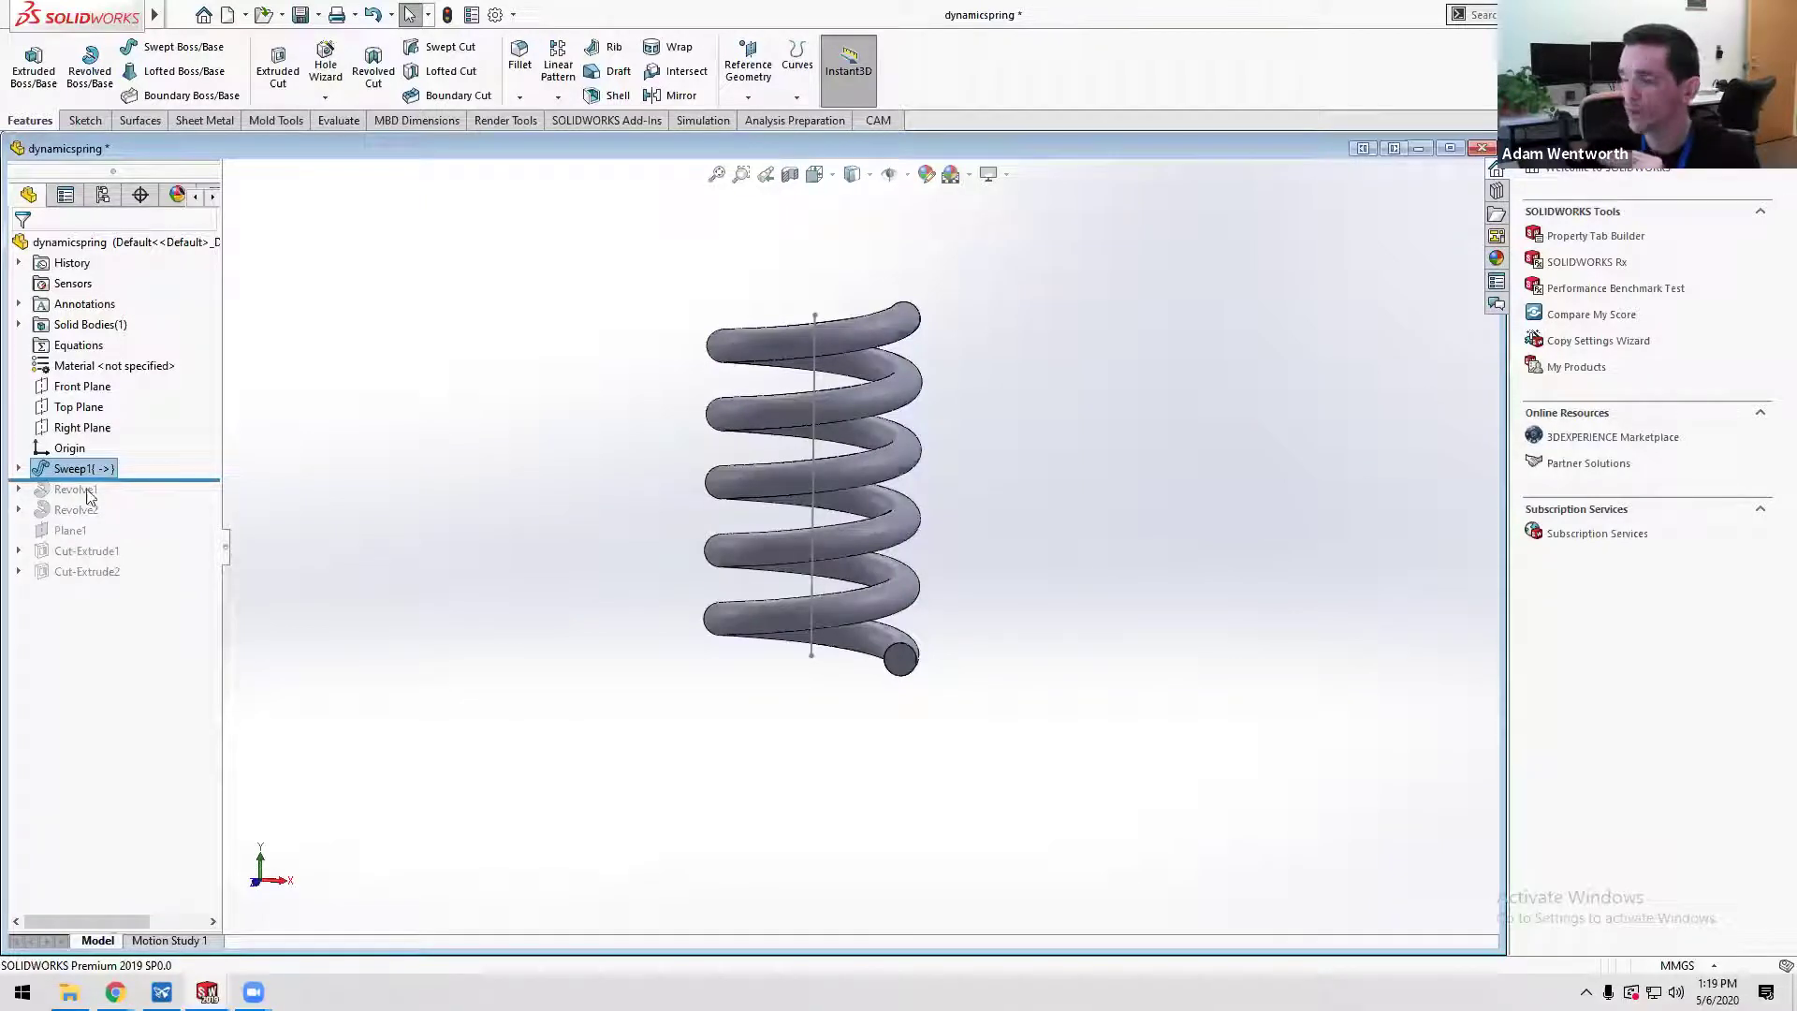
- Roll the history forward past Revolve1, Revolve2 and Plane1, and examine Plane1's line and endpoint references in its definition
{"action": "left_click_drag", "start_coordinate": [142, 479], "coordinate": [150, 517]}
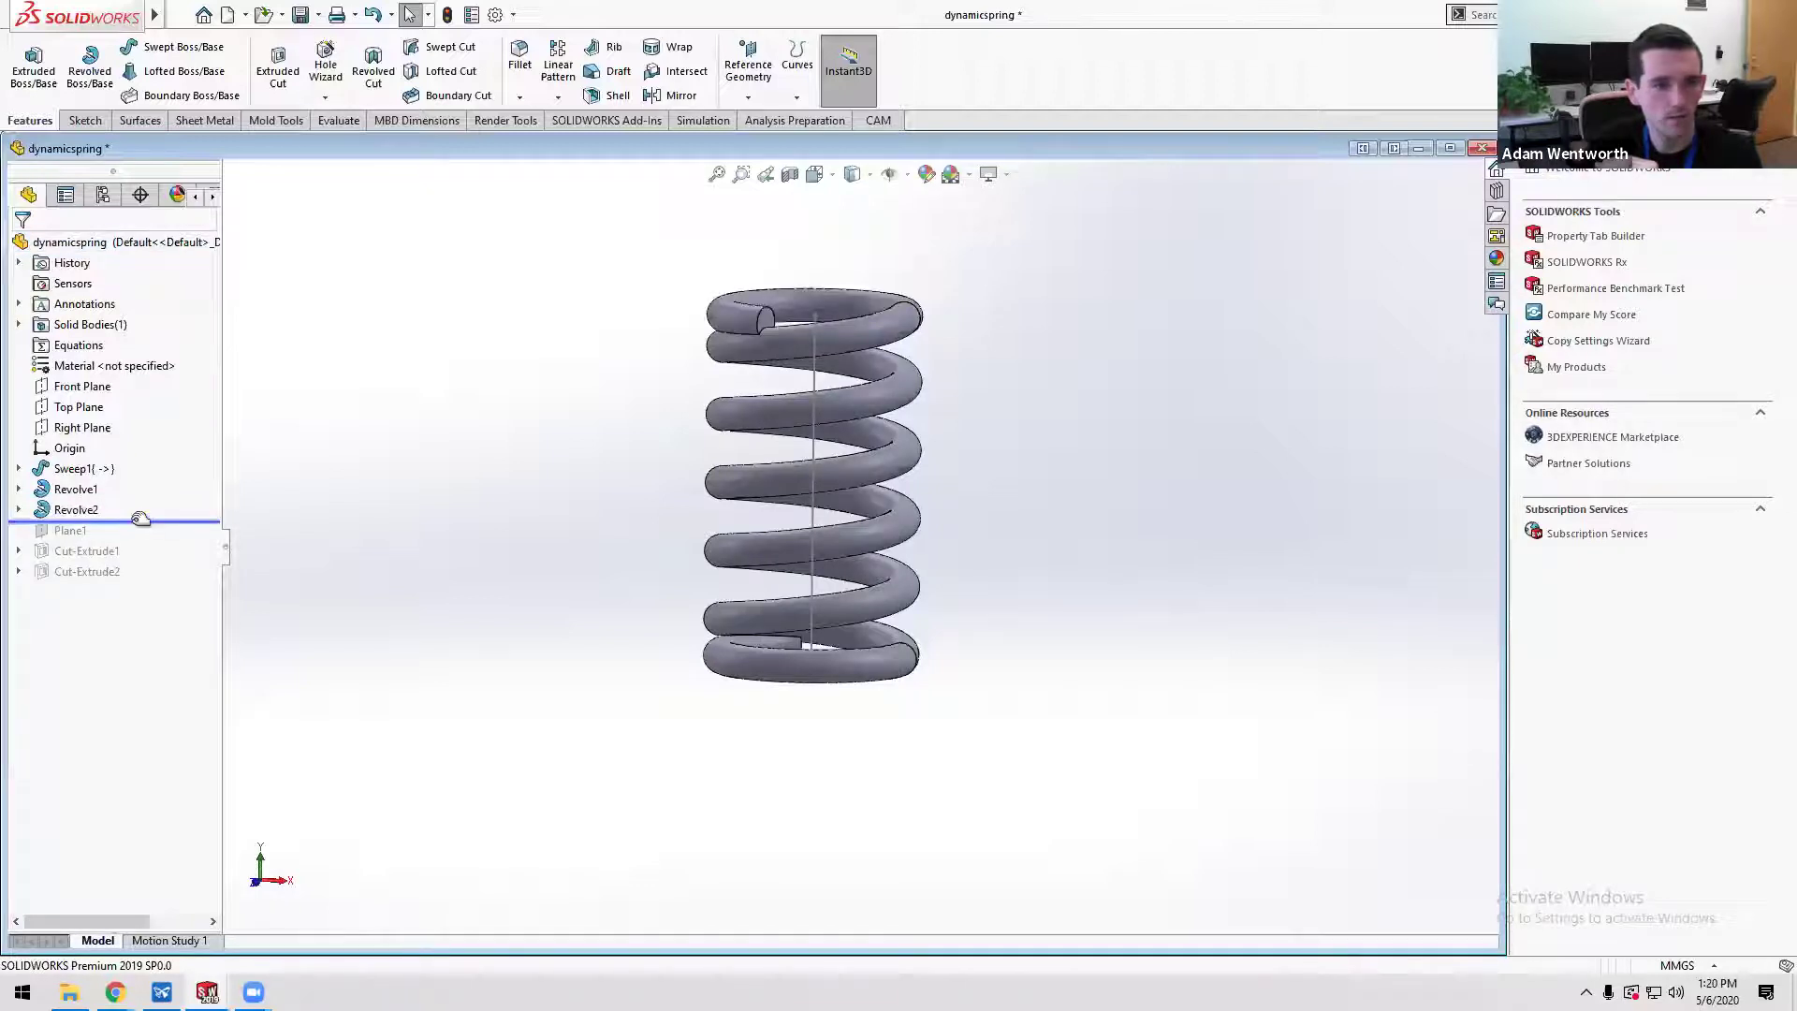
{"action": "left_click_drag", "start_coordinate": [140, 520], "coordinate": [138, 540]}
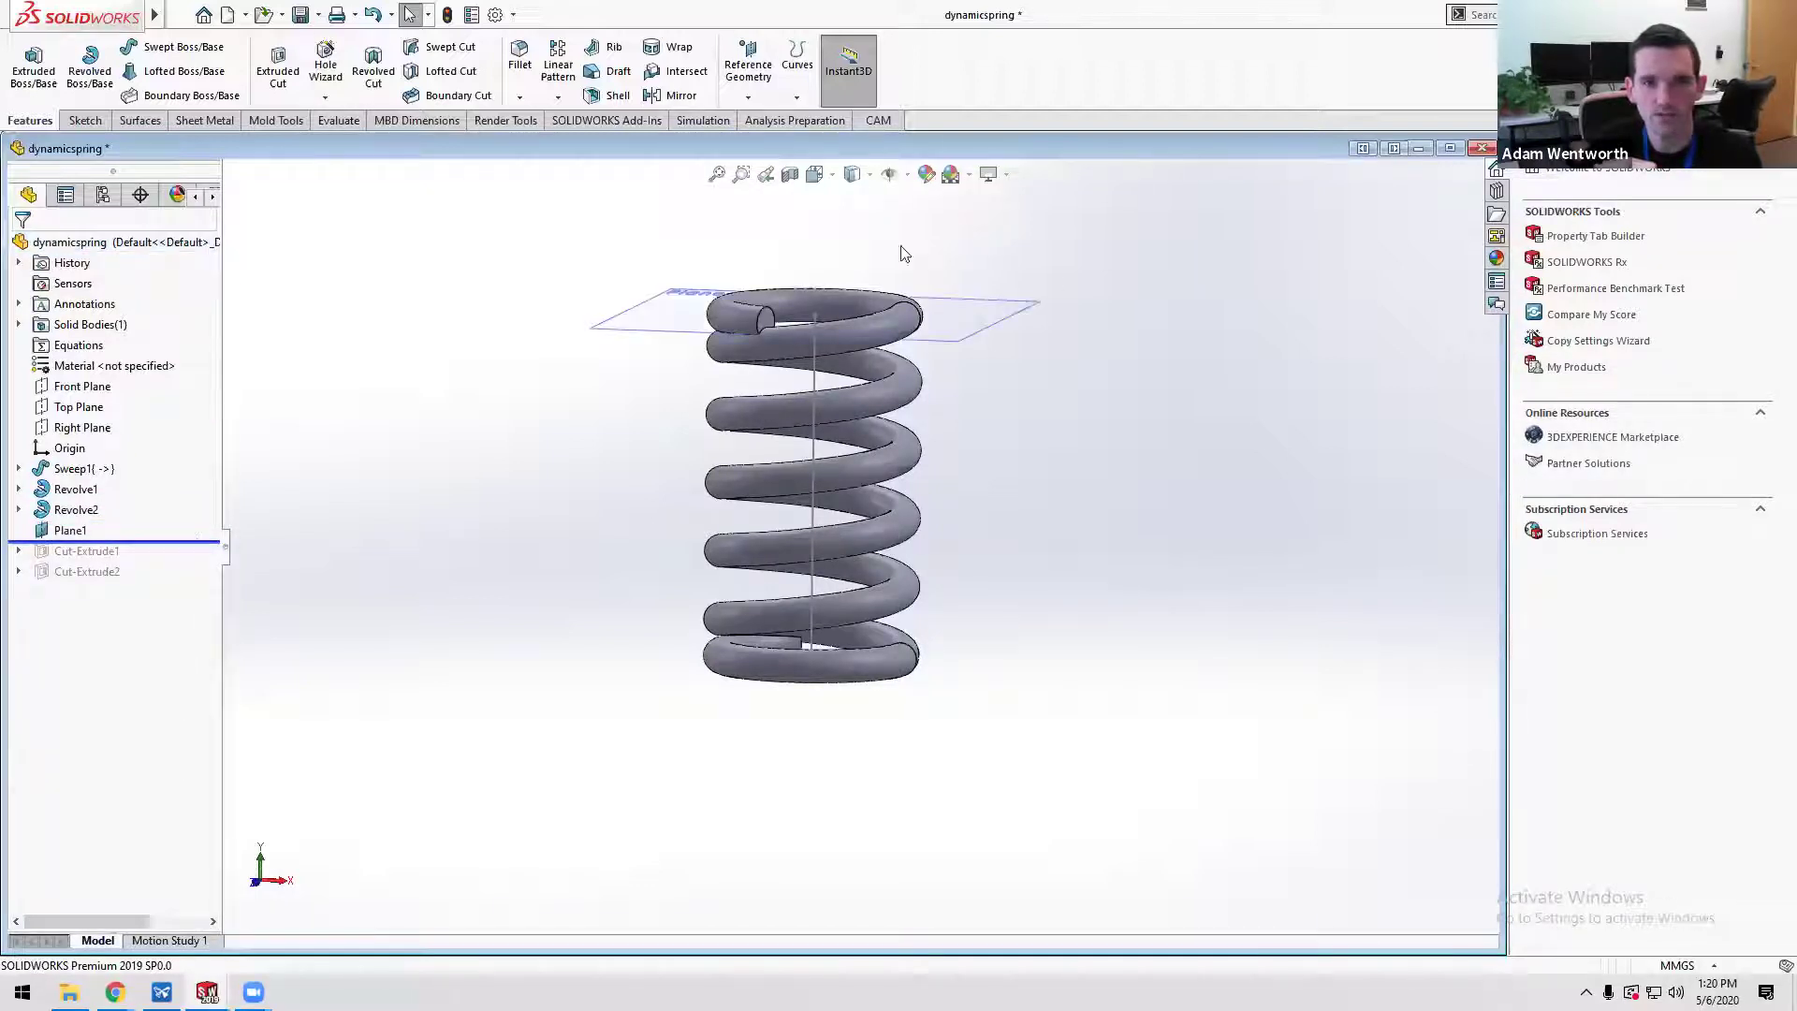
{"action": "right_click", "coordinate": [73, 531]}
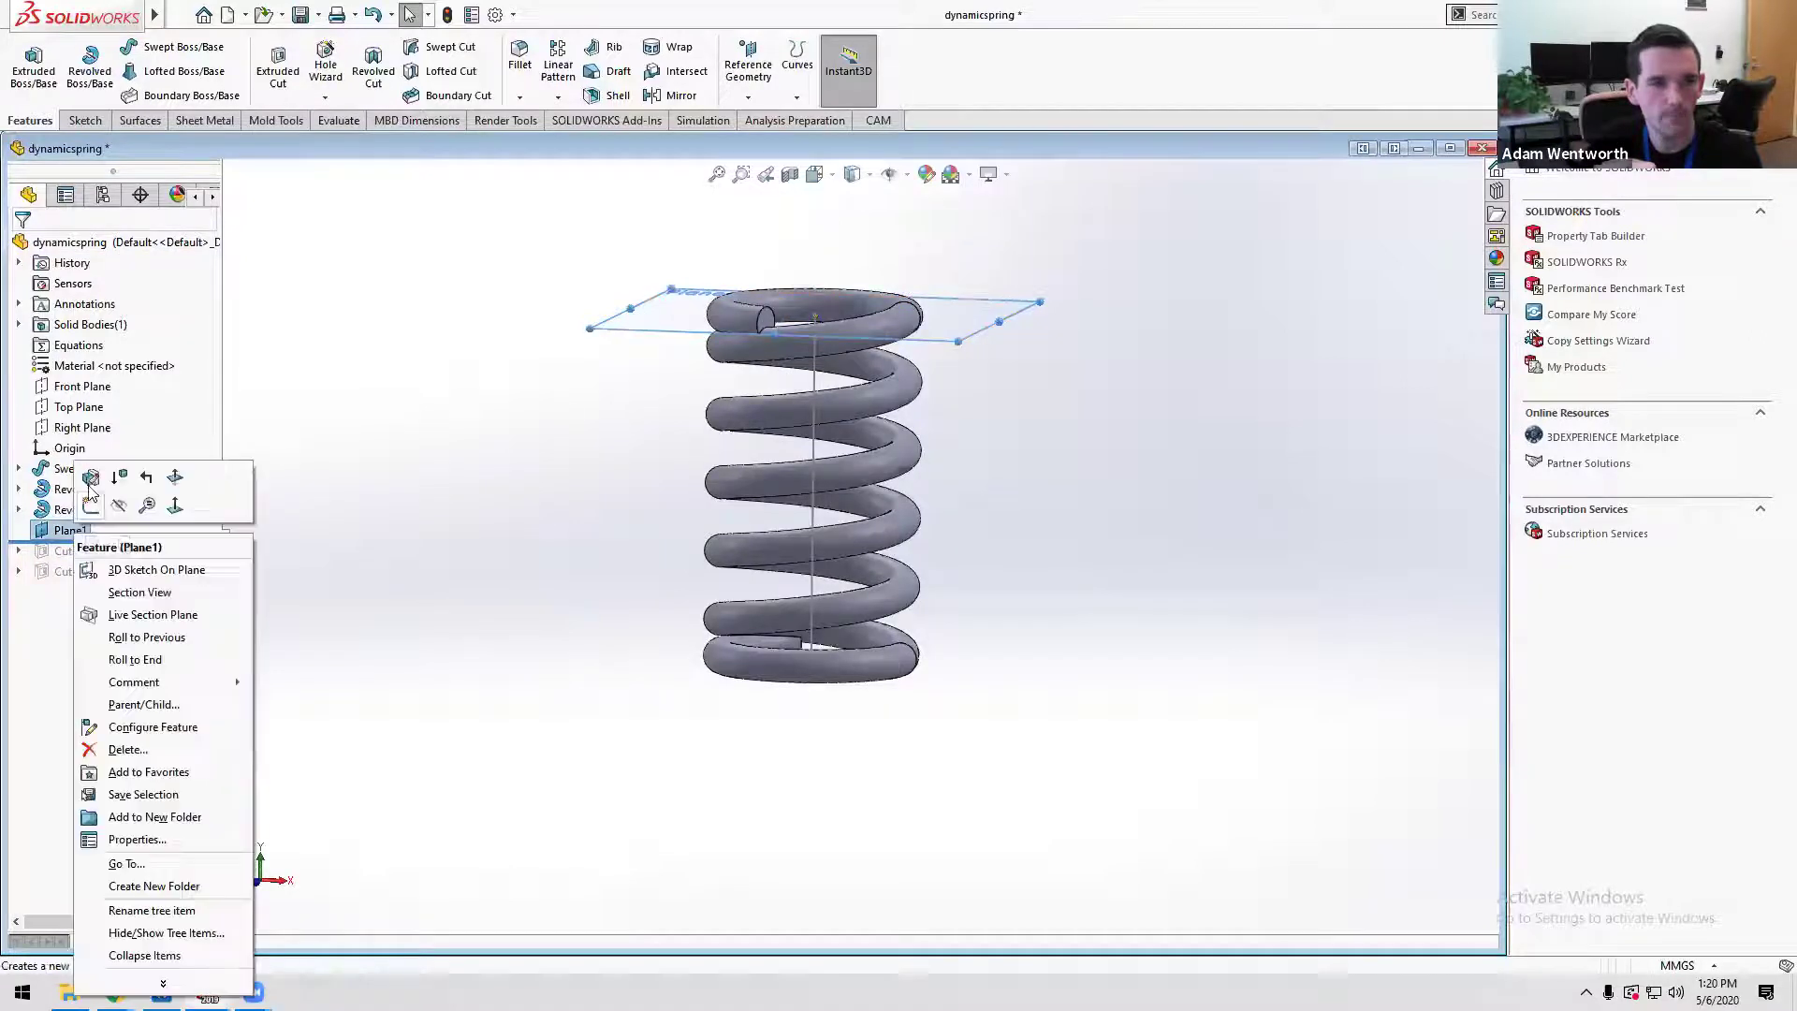
{"action": "left_click", "coordinate": [747, 96]}
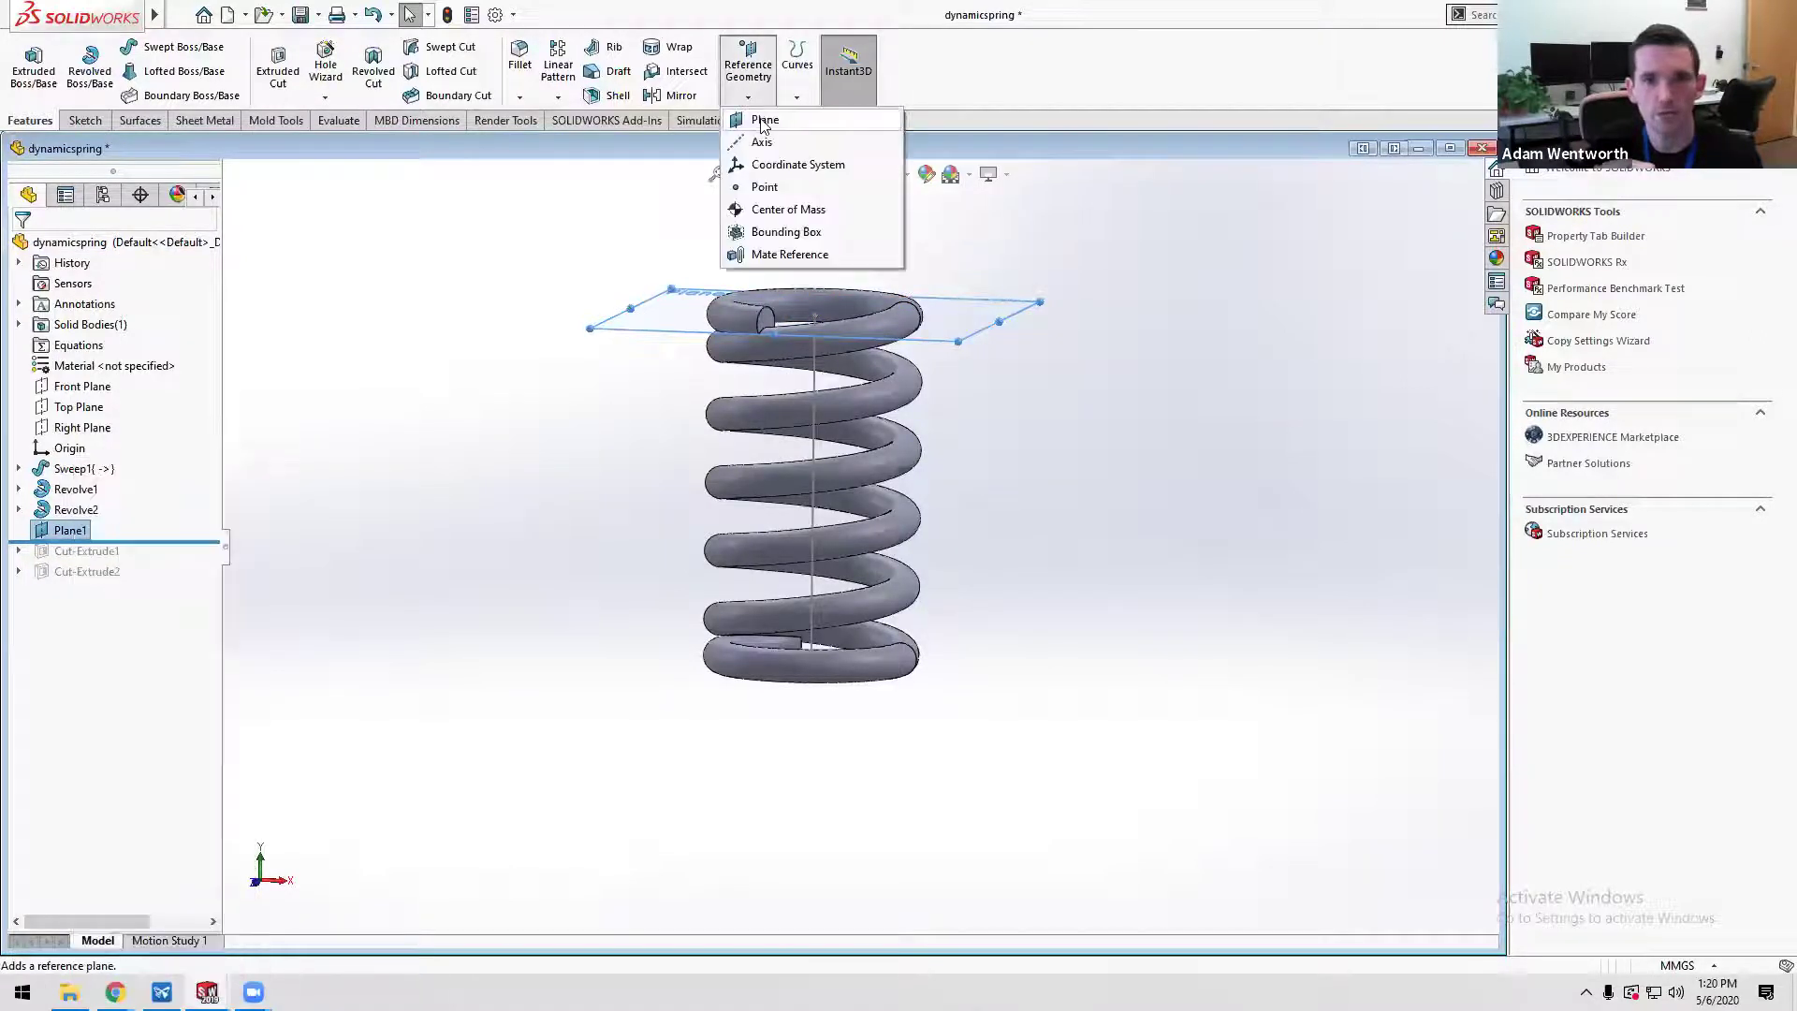
{"action": "right_click", "coordinate": [65, 531]}
{"action": "left_click", "coordinate": [81, 478]}
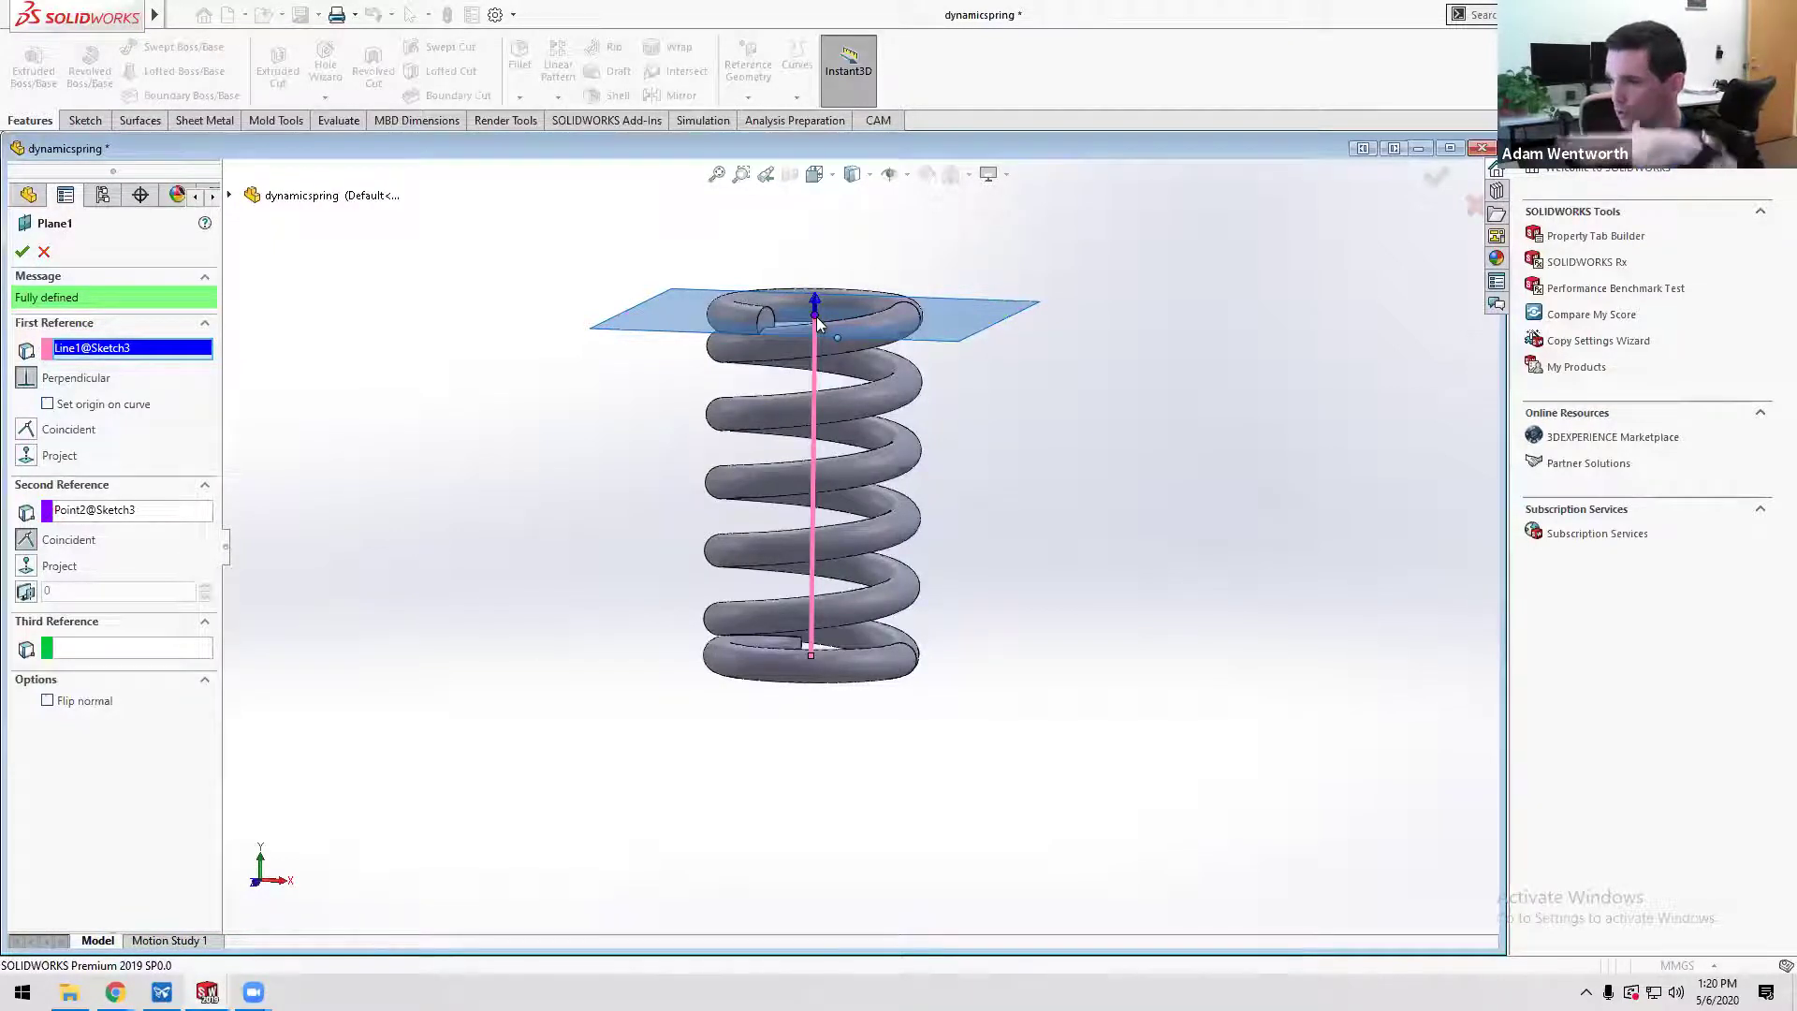
{"action": "left_click", "coordinate": [19, 252]}
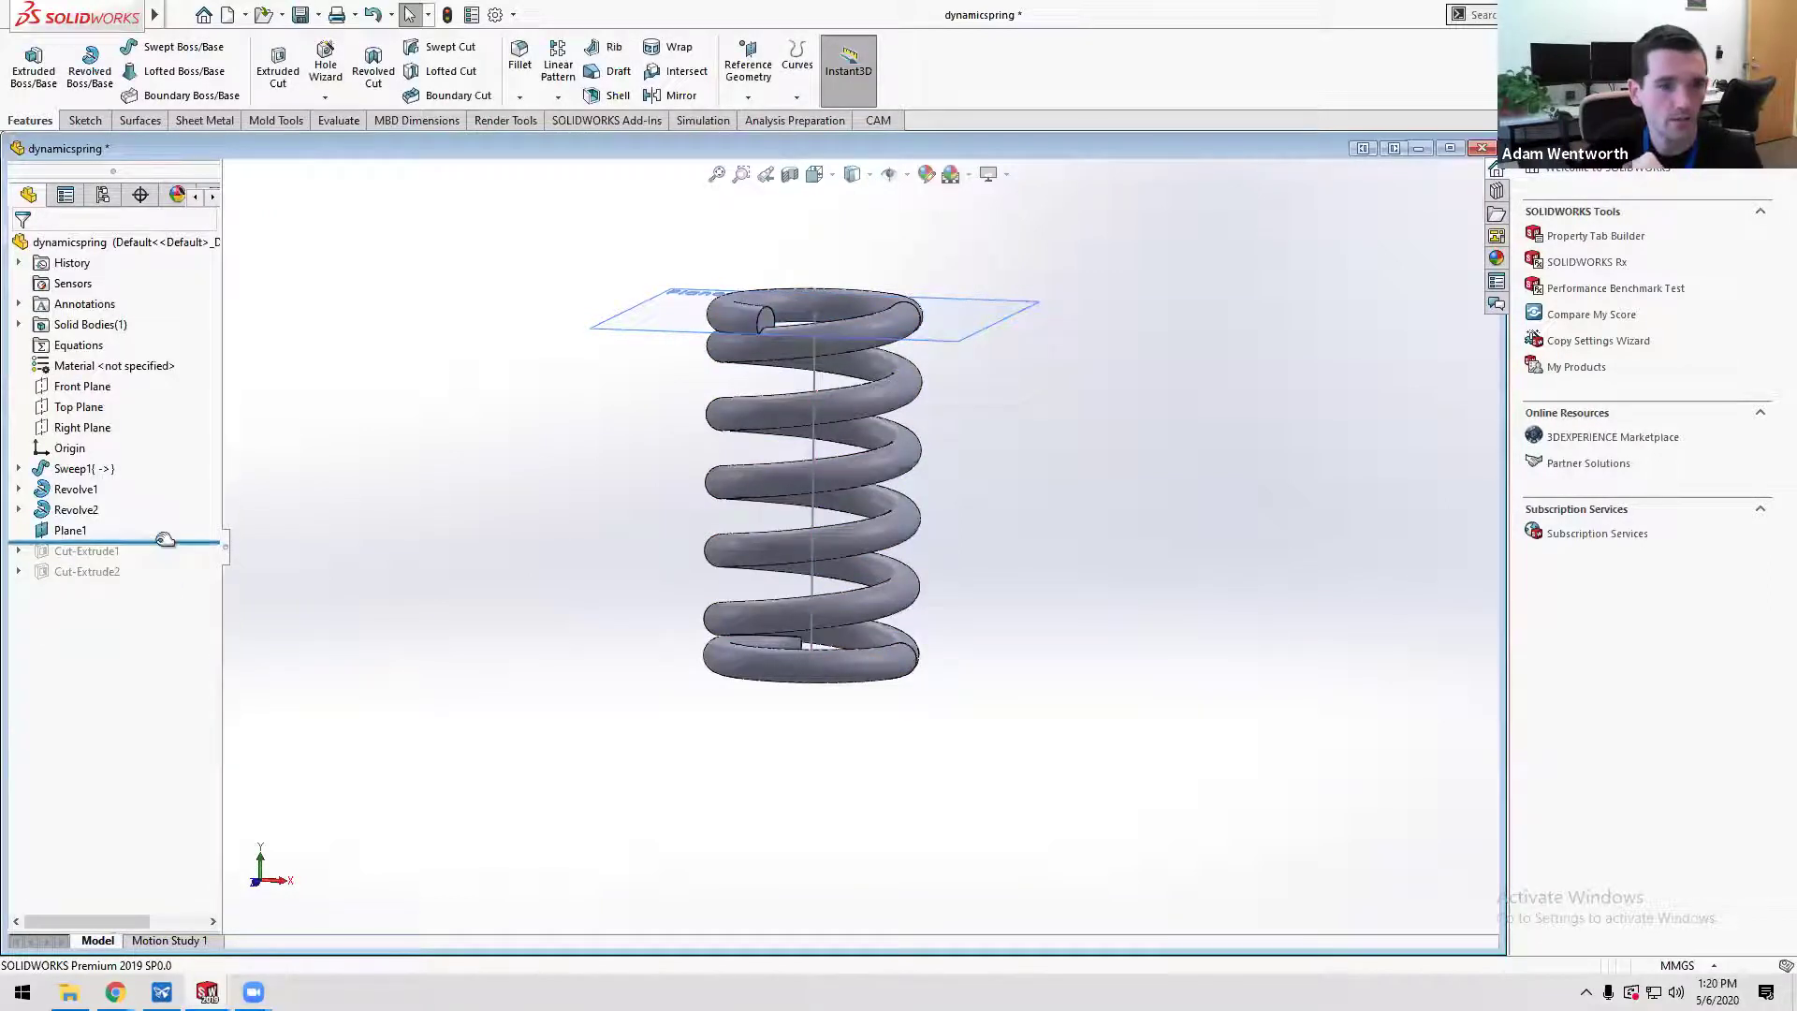
- Roll the history forward through Cut-Extrude1 and Cut-Extrude2, examining Cut-Extrude1's Sketch6 circle and definition along with the flattened spring ends
{"action": "left_click_drag", "start_coordinate": [164, 544], "coordinate": [163, 561]}
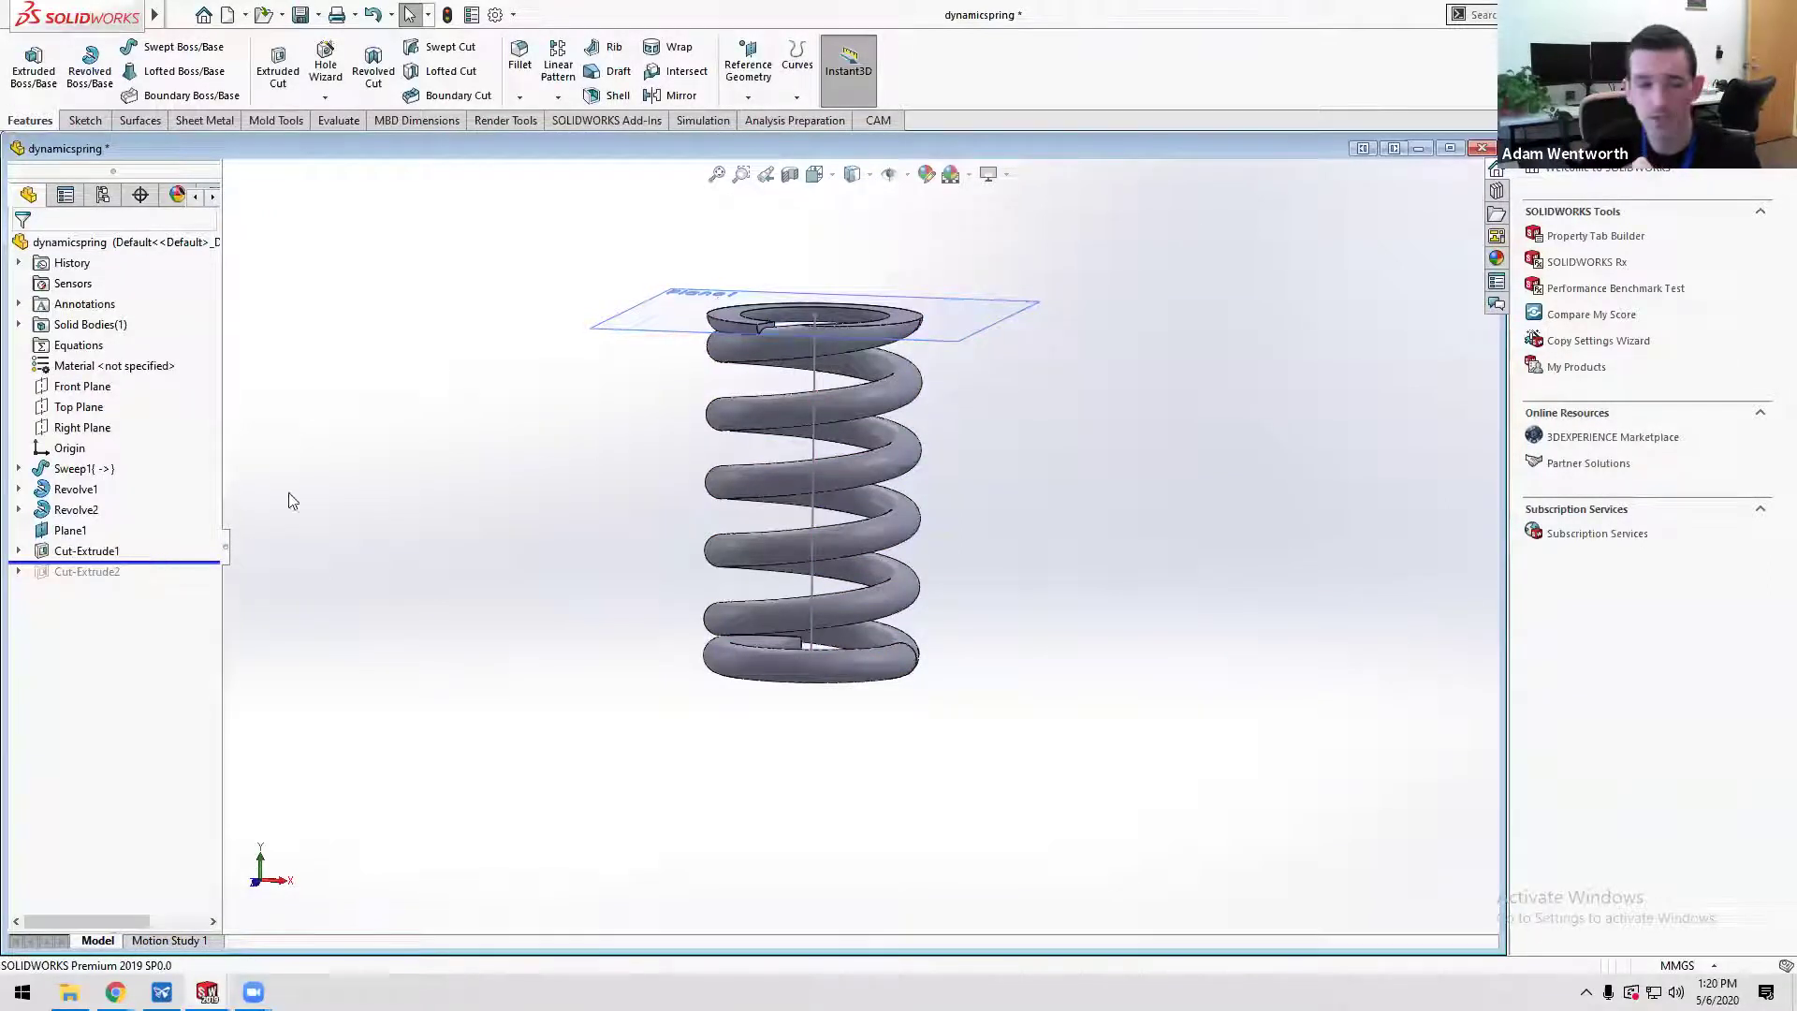
{"action": "left_click", "coordinate": [18, 550]}
{"action": "left_click", "coordinate": [103, 571]}
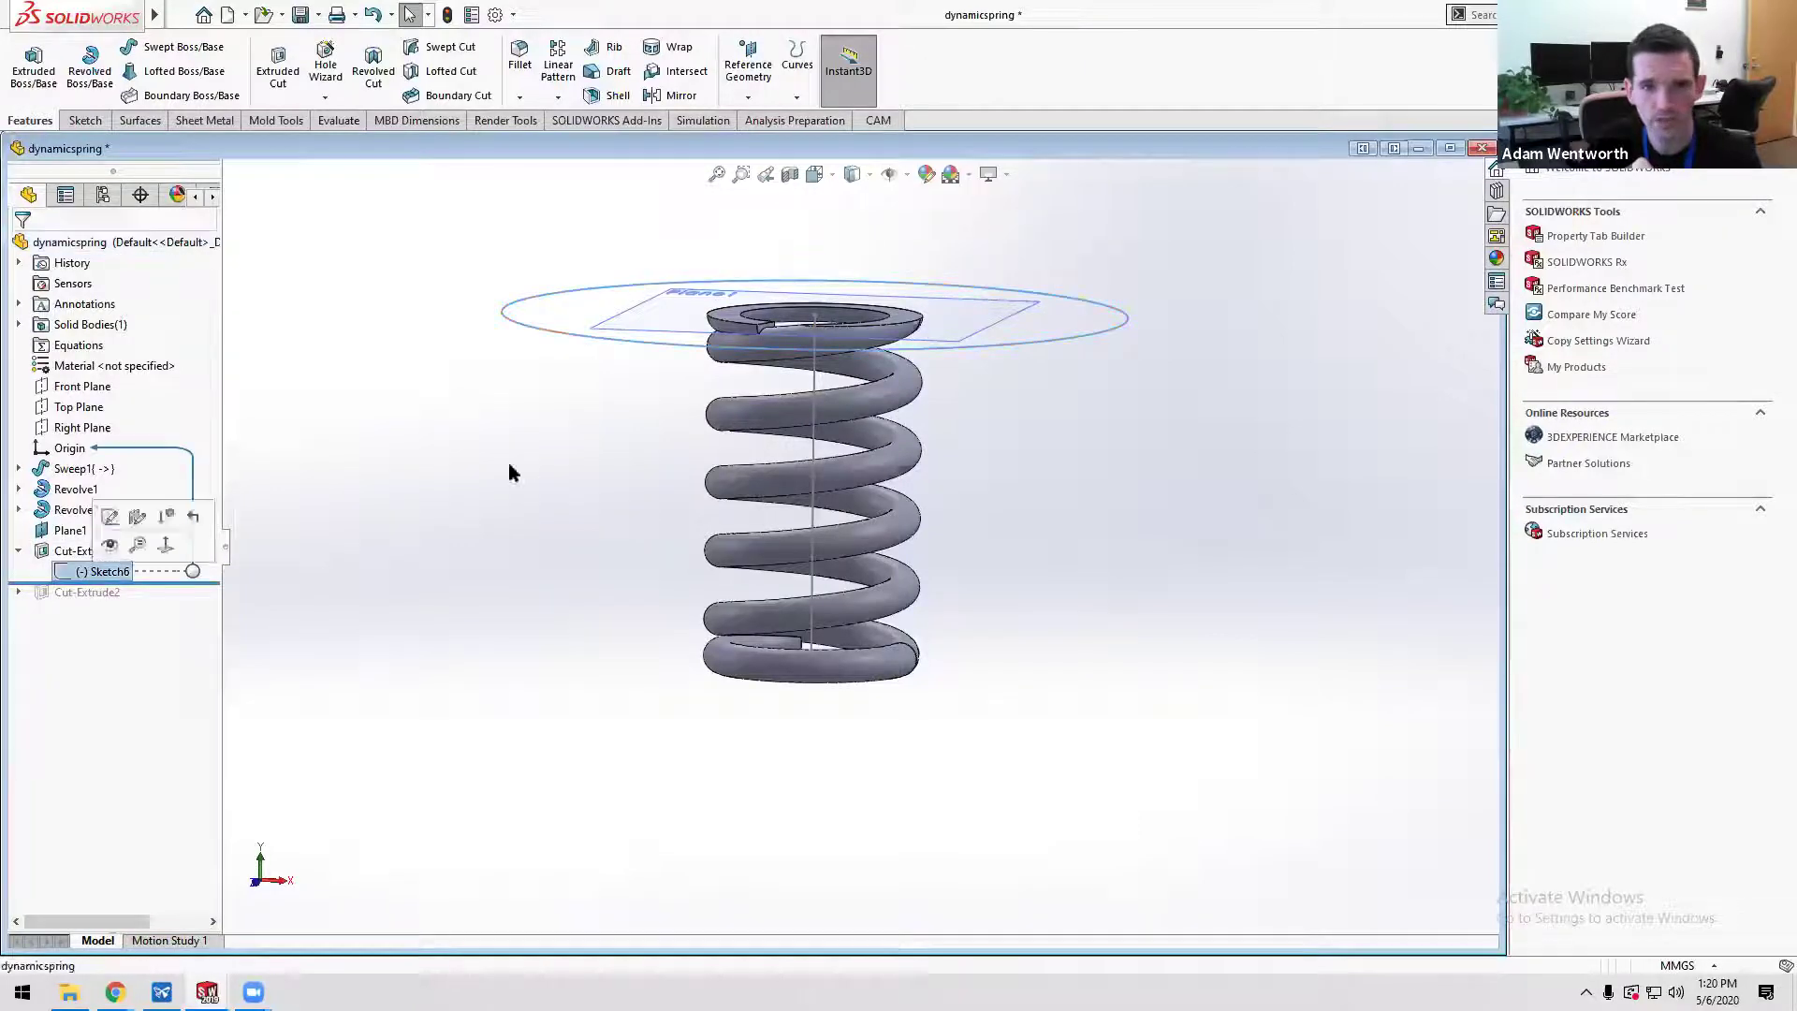
{"action": "key", "text": "ctrl+8"}
{"action": "middle_click_drag", "start_coordinate": [655, 580], "coordinate": [679, 510]}
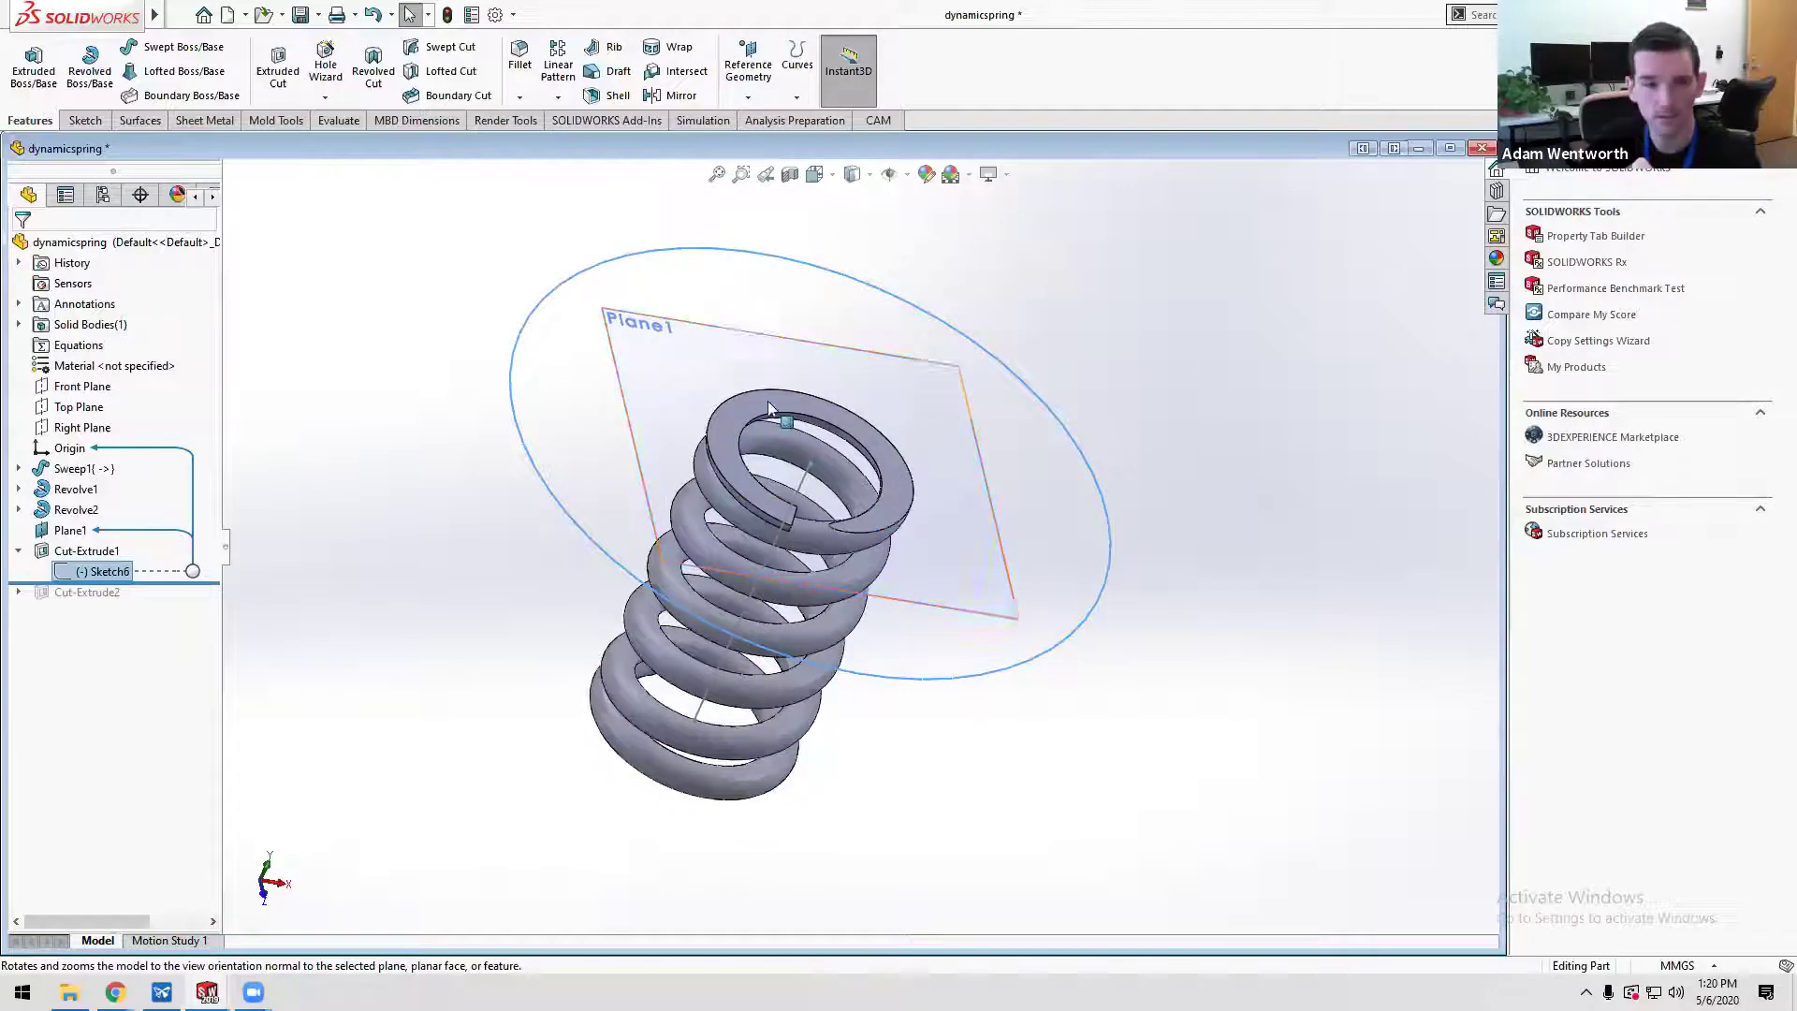
{"action": "right_click", "coordinate": [75, 552]}
{"action": "left_click", "coordinate": [96, 498]}
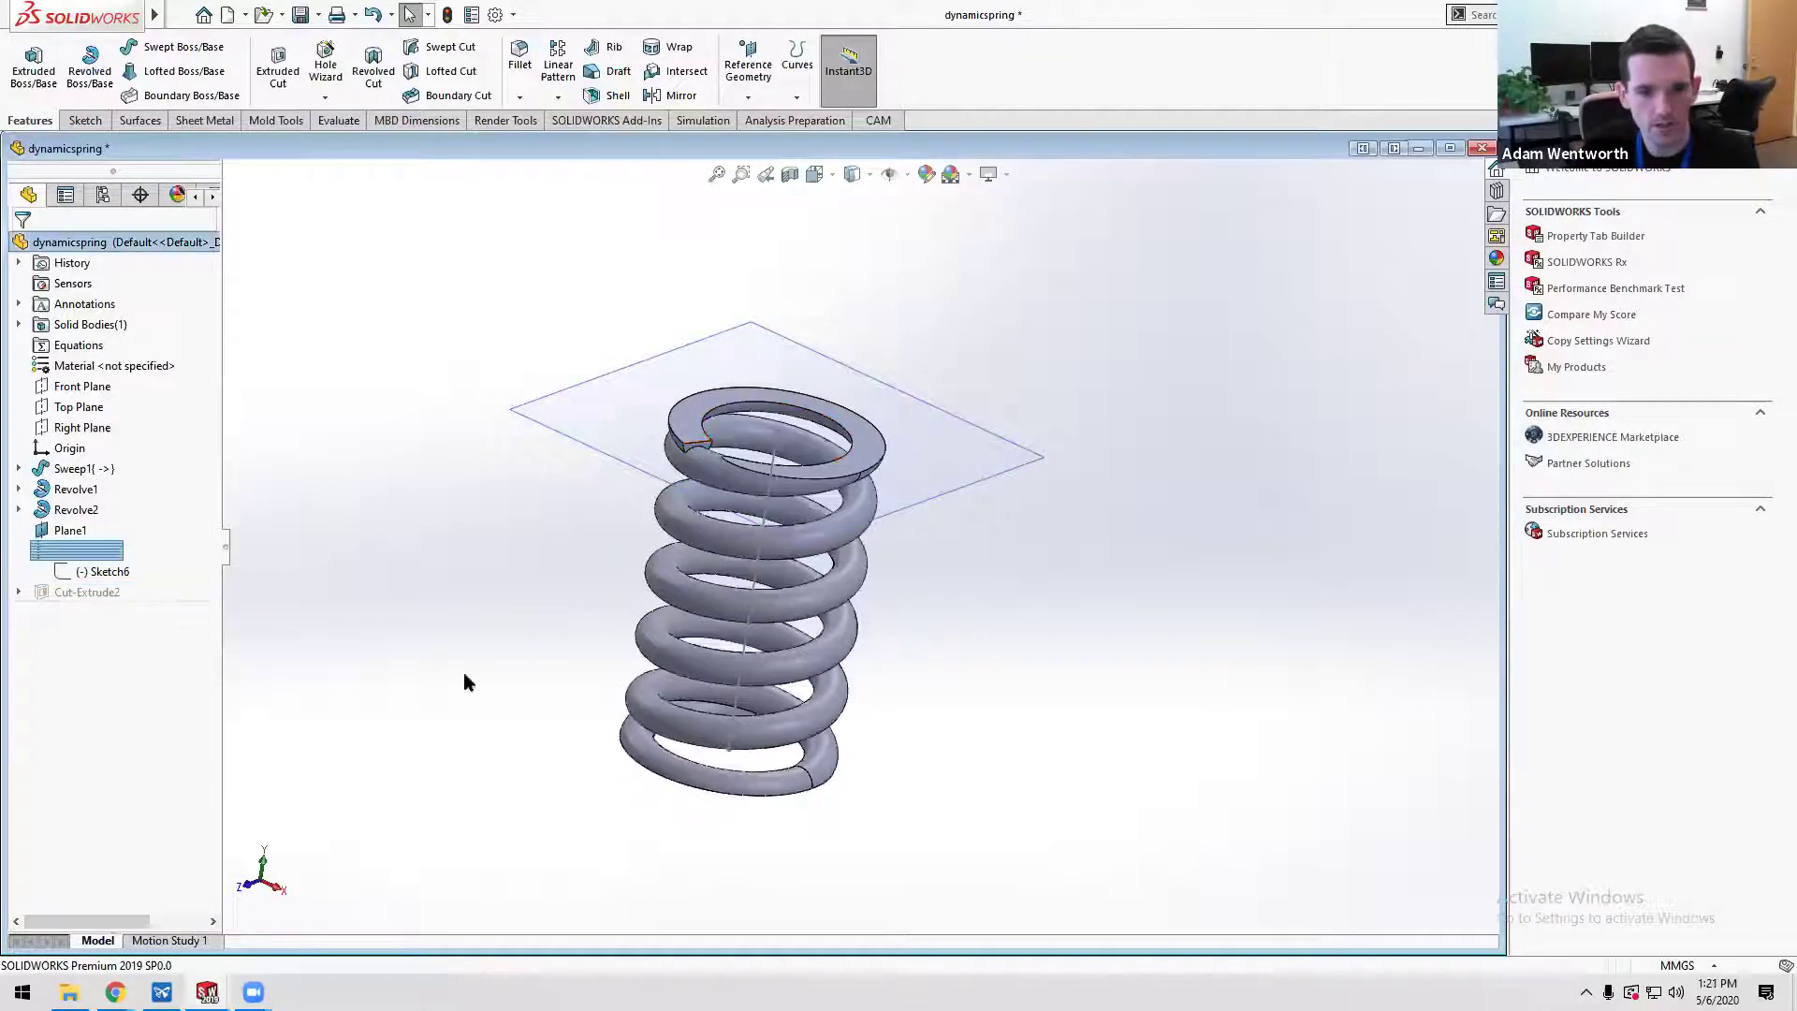
{"action": "middle_click_drag", "start_coordinate": [465, 672], "coordinate": [511, 577]}
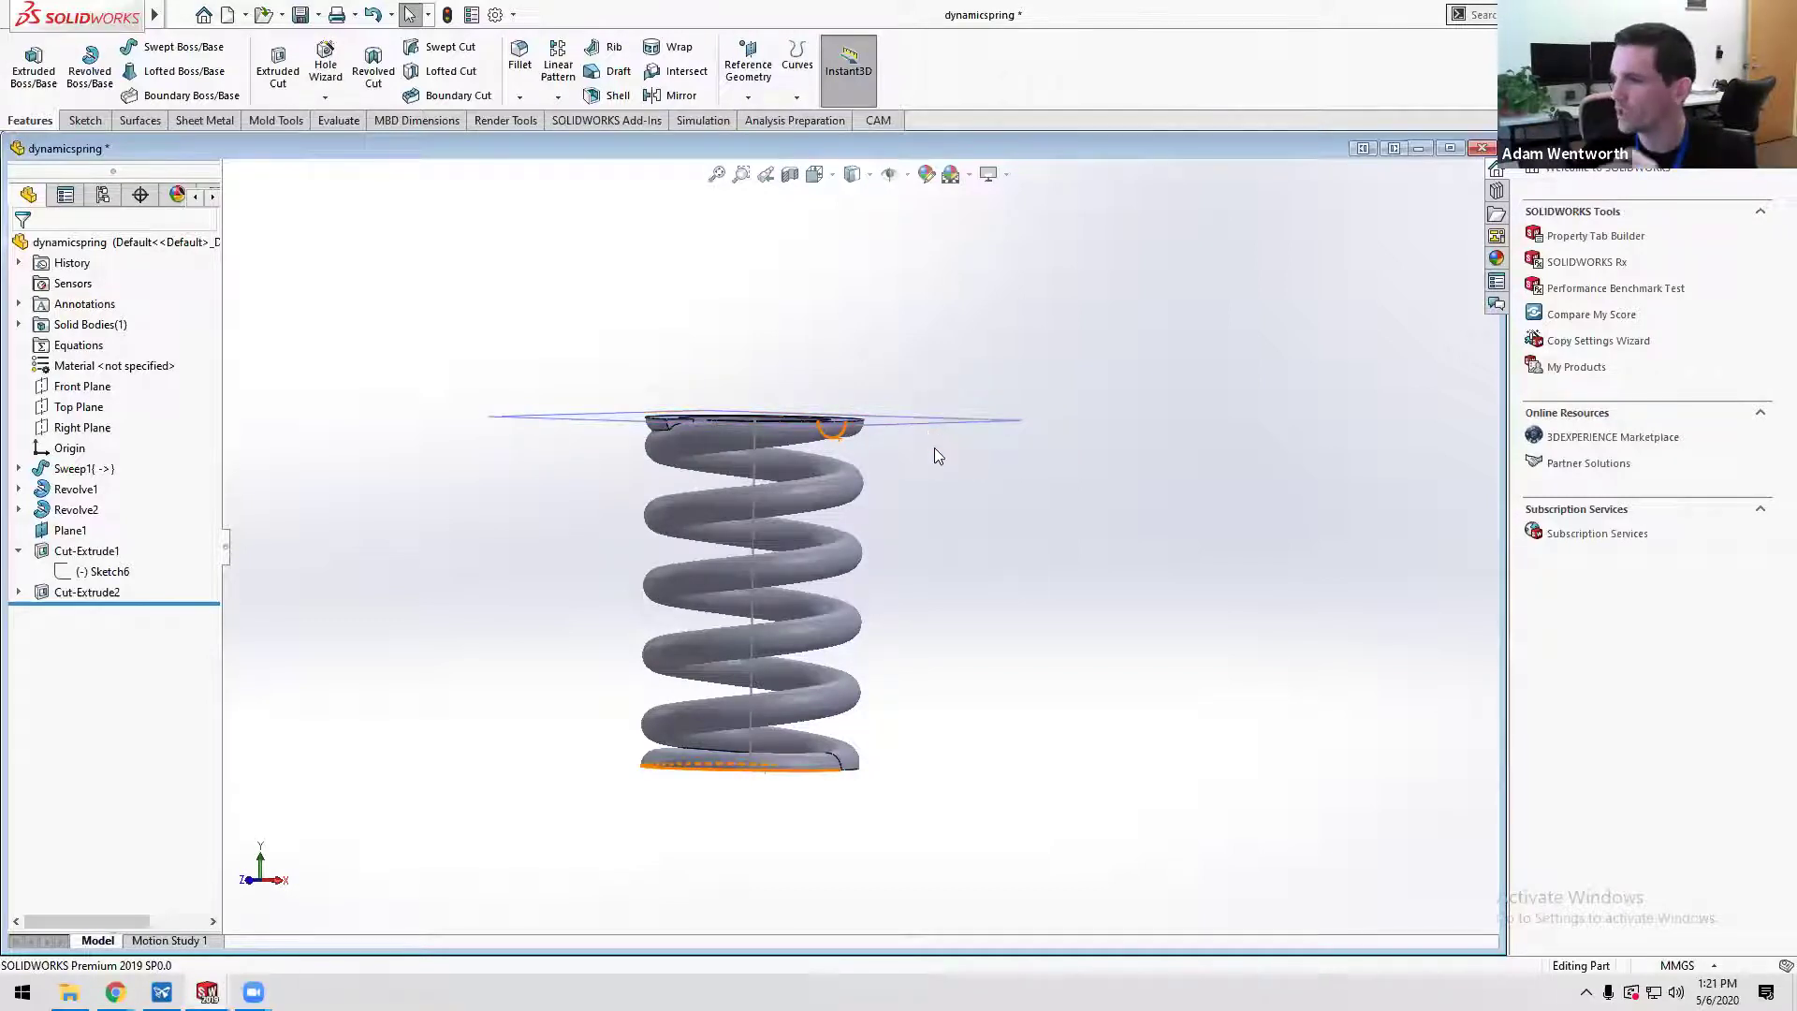
- Switch from the dynamicspring part to the Base part and turn off its section view
{"action": "left_click", "coordinate": [1420, 149]}
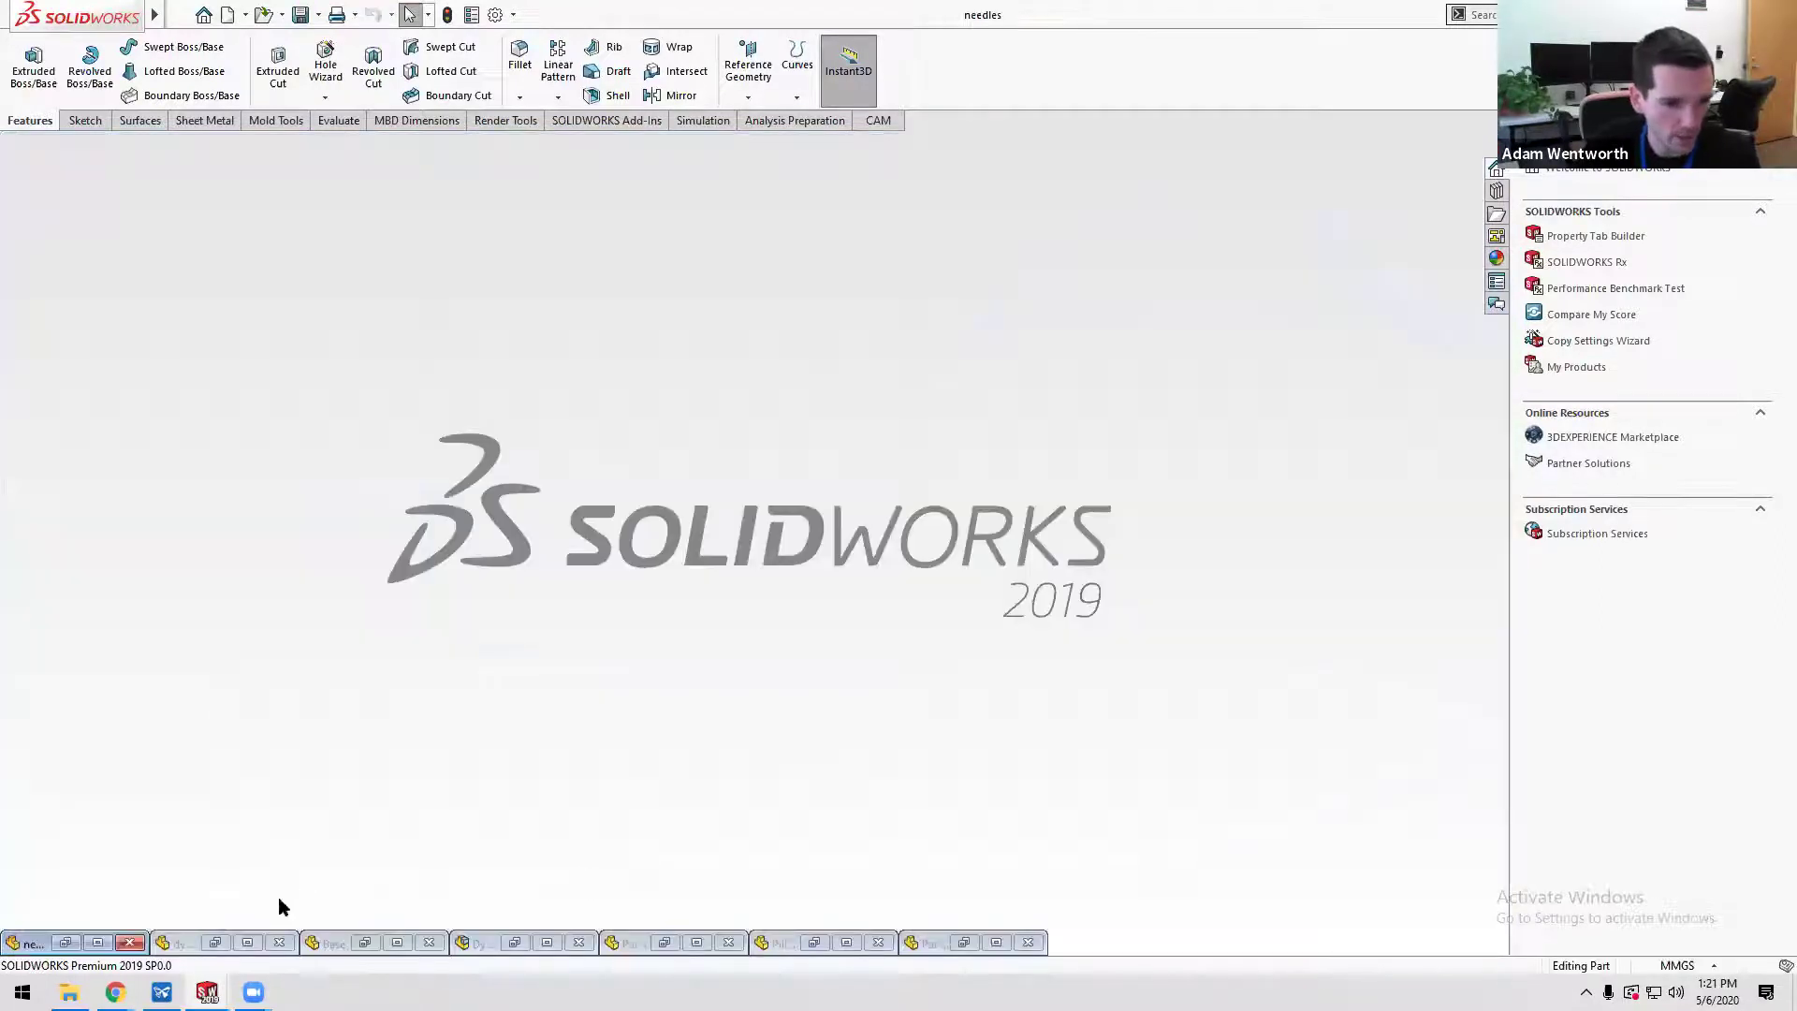
{"action": "left_click", "coordinate": [364, 941]}
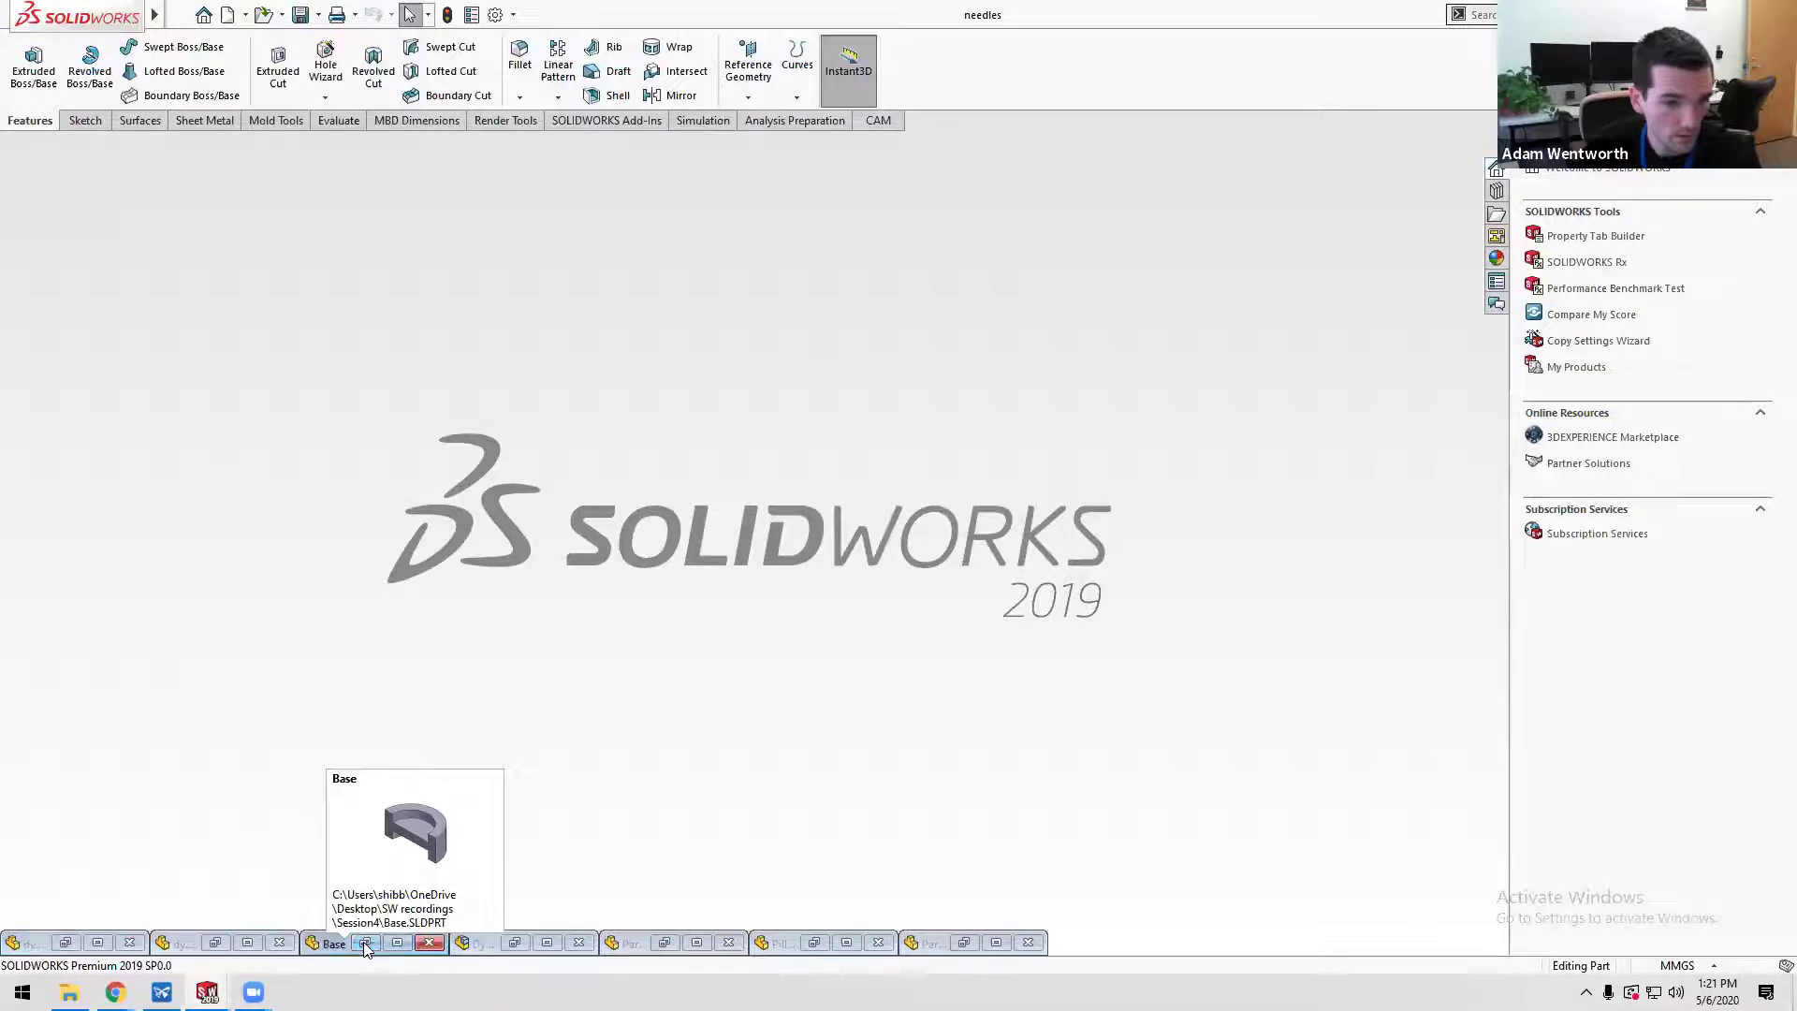
{"action": "mouse_move", "coordinate": [830, 665]}
{"action": "middle_mouse_down"}
{"action": "mouse_move", "coordinate": [789, 408]}
{"action": "mouse_move", "coordinate": [795, 513]}
{"action": "mouse_move", "coordinate": [802, 453]}
{"action": "mouse_move", "coordinate": [788, 470]}
{"action": "middle_mouse_up"}
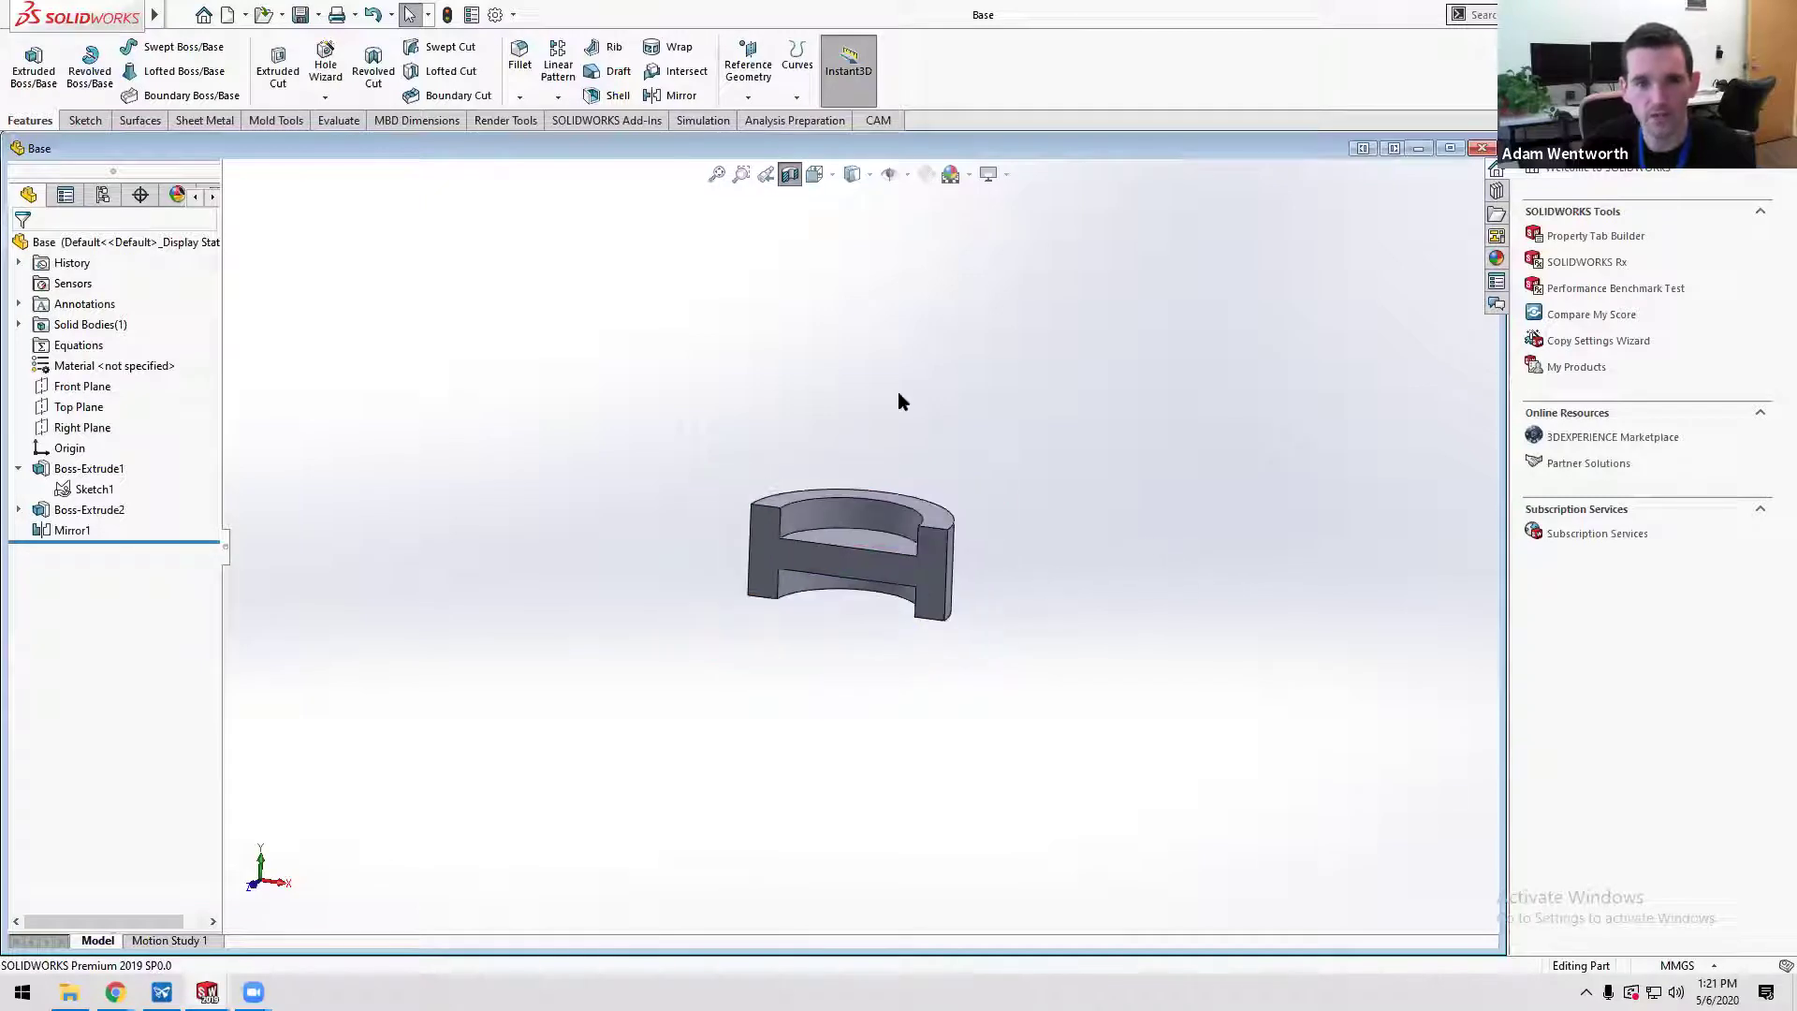
{"action": "left_click", "coordinate": [788, 174]}
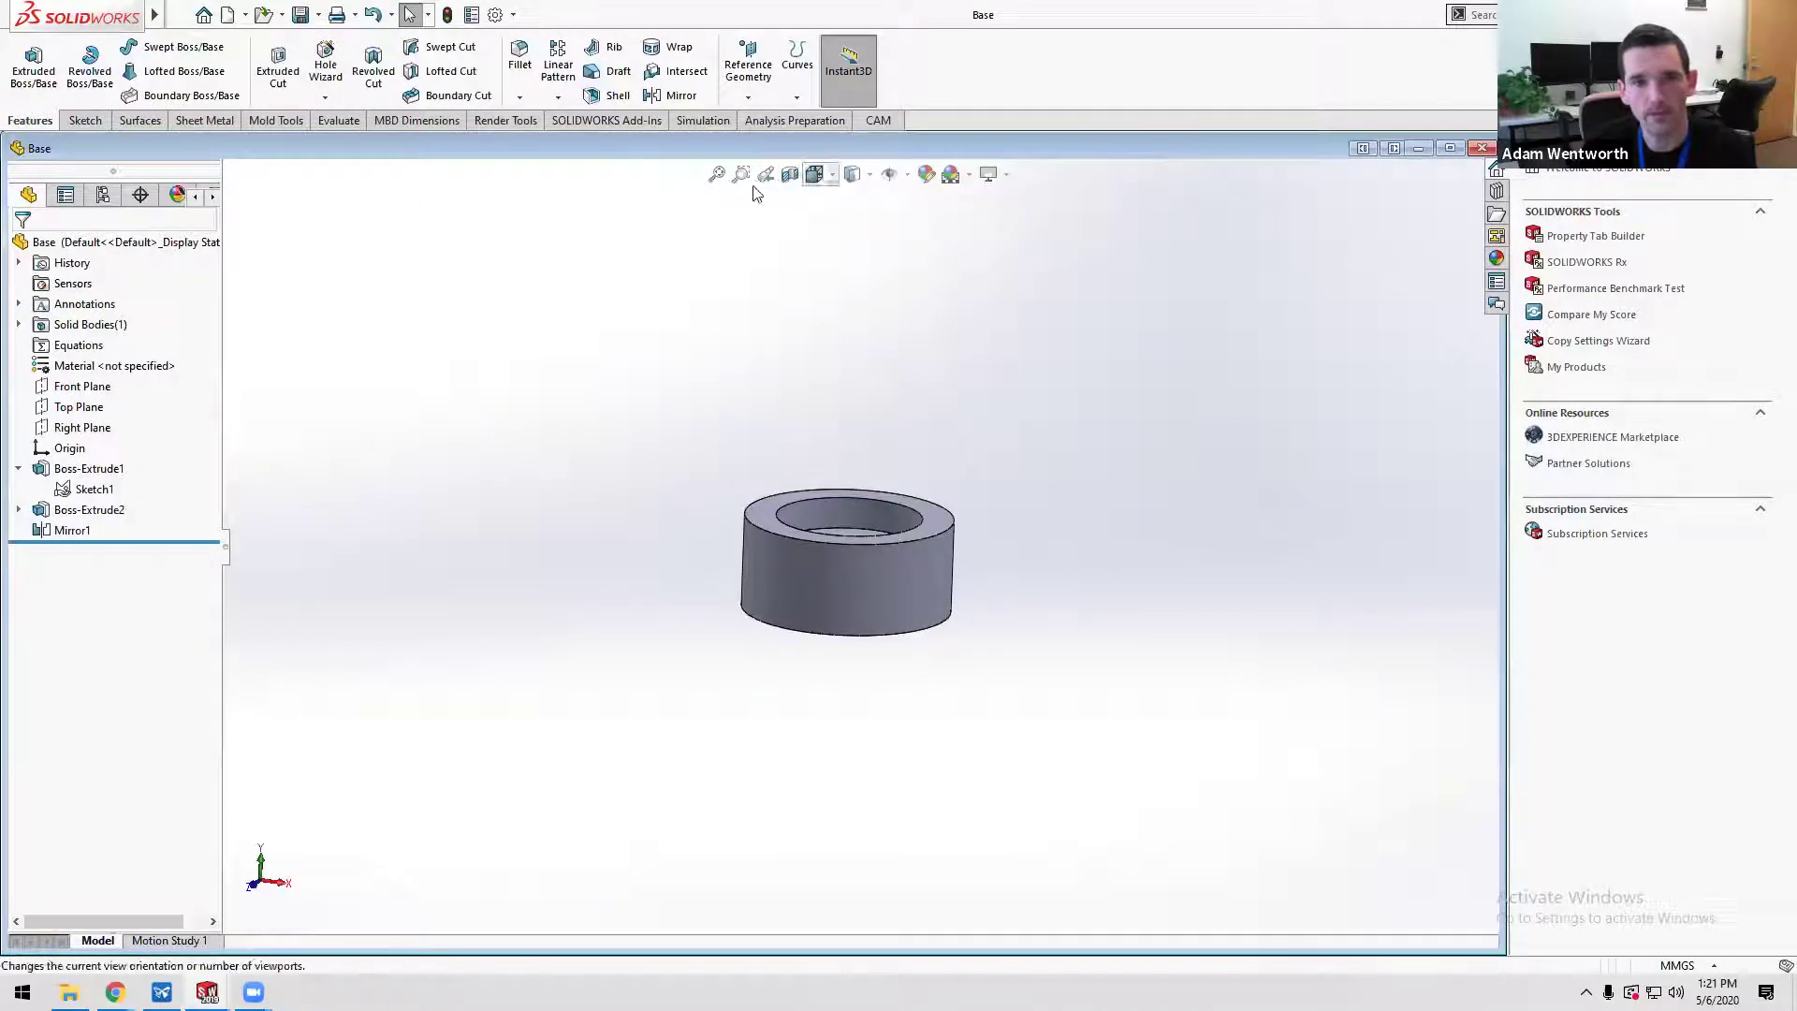
{"action": "left_click", "coordinate": [789, 174]}
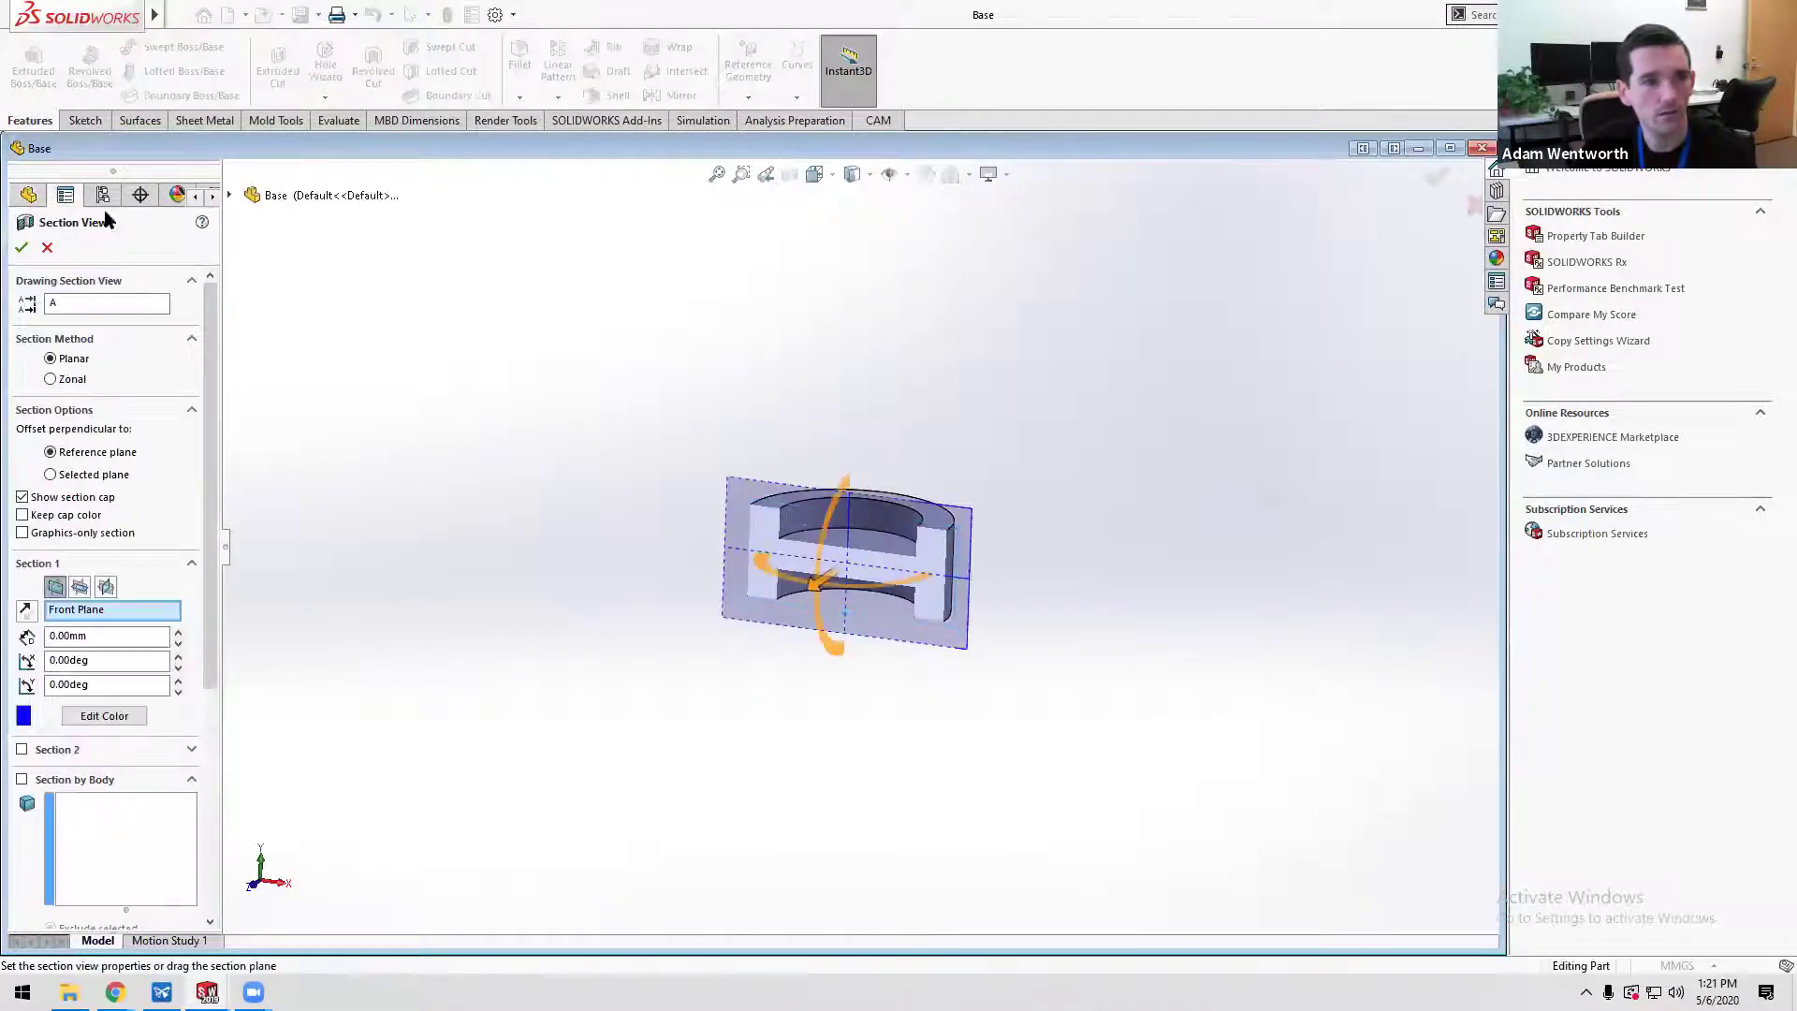
{"action": "left_click", "coordinate": [46, 249]}
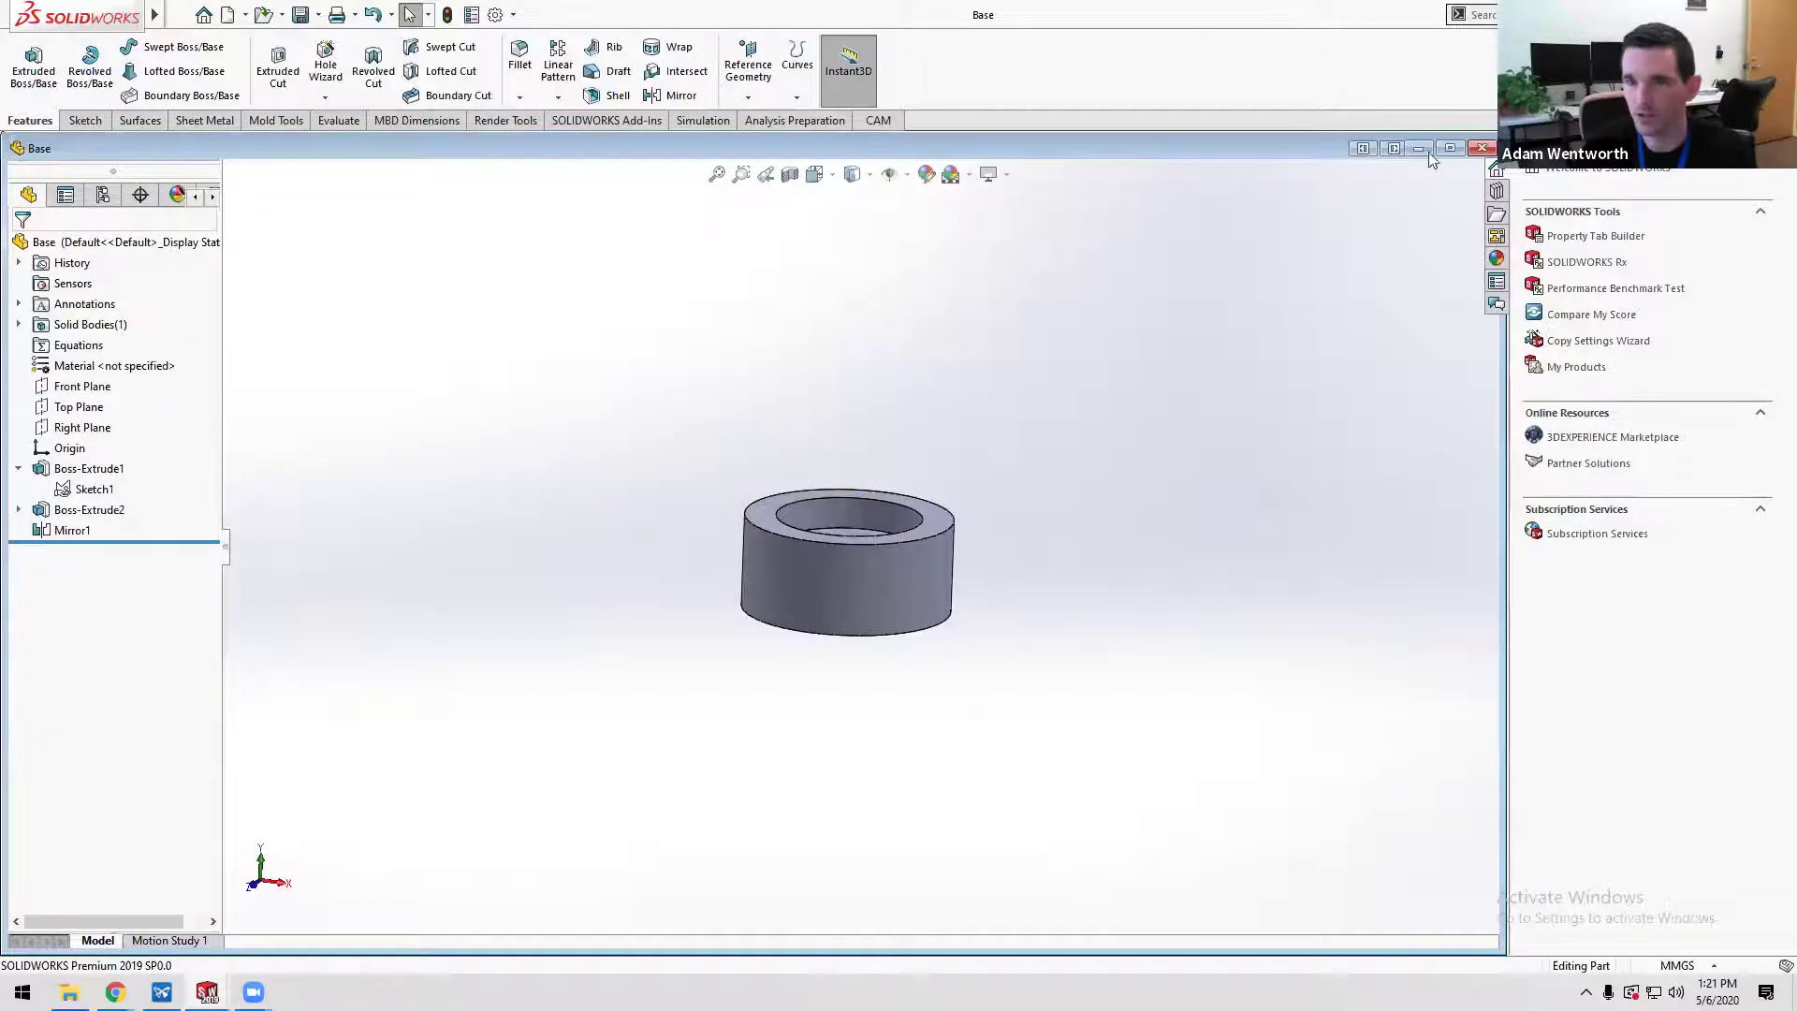
- Roll the Base part's history back to just after Boss-Extrude1 and open Sketch1 to examine its circles and dimensions
{"action": "mouse_move", "coordinate": [152, 541]}
{"action": "left_mouse_down"}
{"action": "mouse_move", "coordinate": [153, 499]}
{"action": "mouse_move", "coordinate": [114, 496]}
{"action": "left_mouse_up"}
{"action": "left_click", "coordinate": [94, 488]}
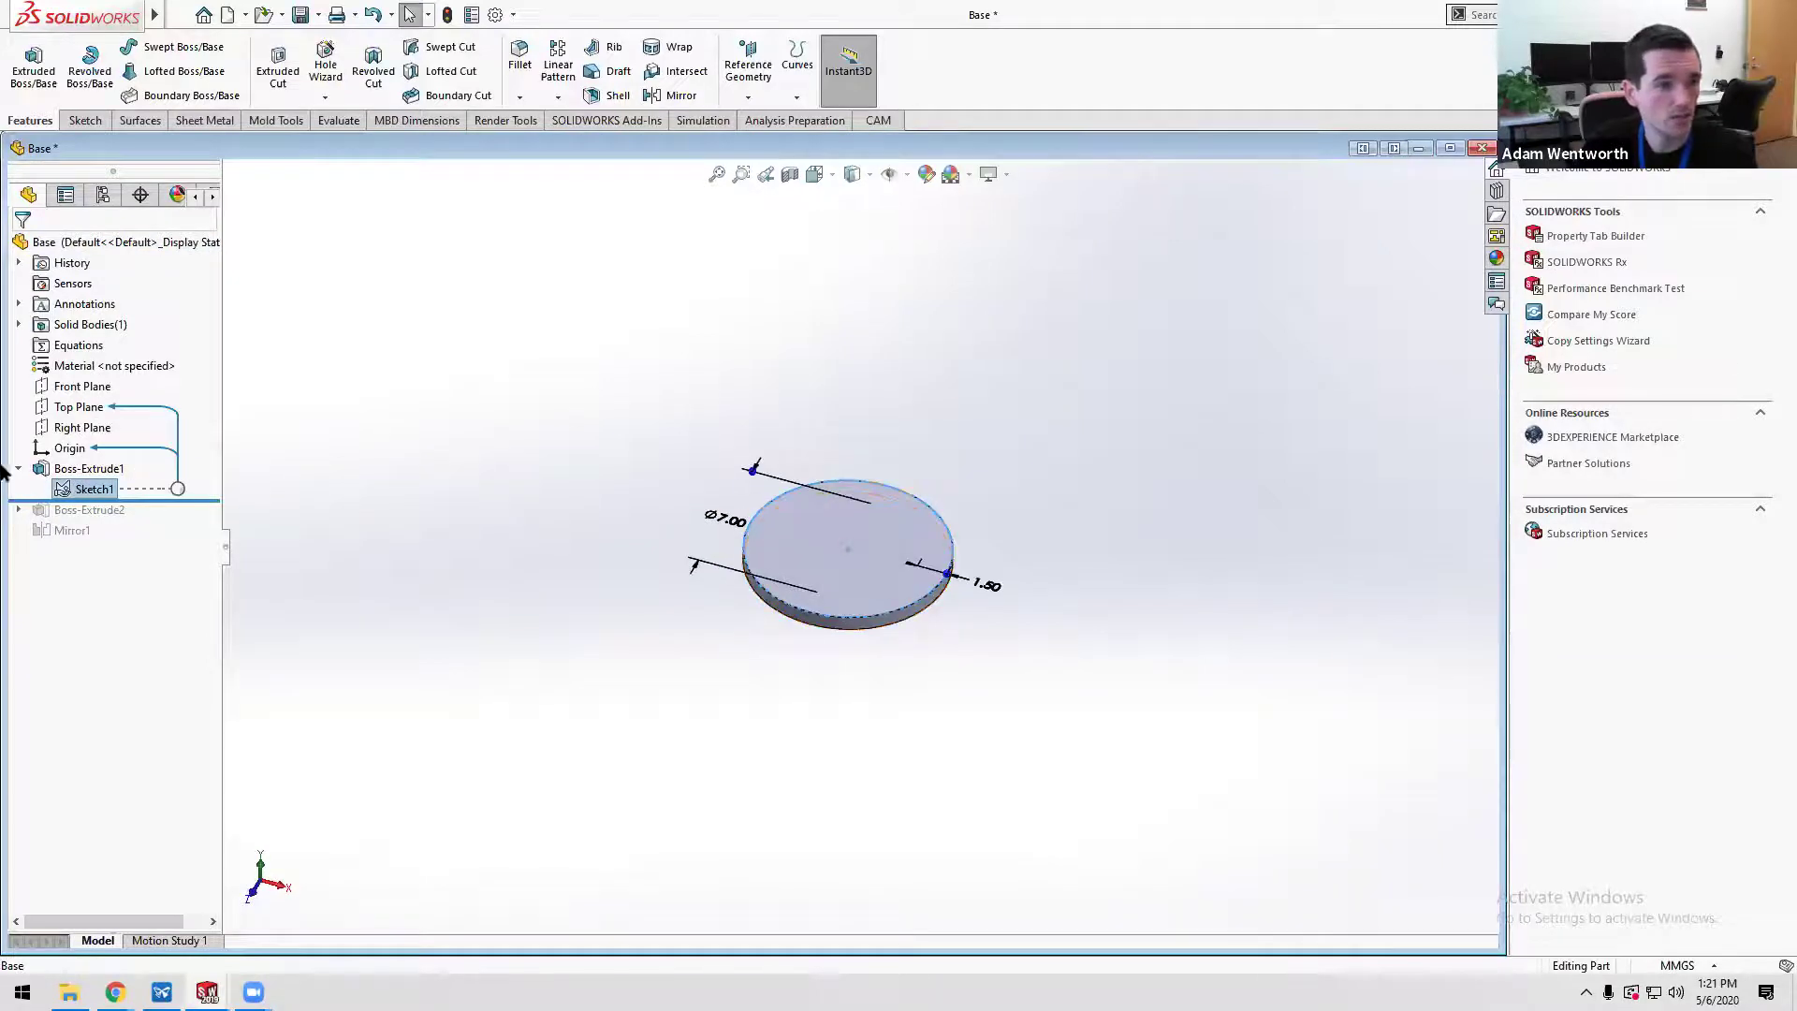
{"action": "right_click", "coordinate": [94, 489]}
{"action": "left_click", "coordinate": [96, 425]}
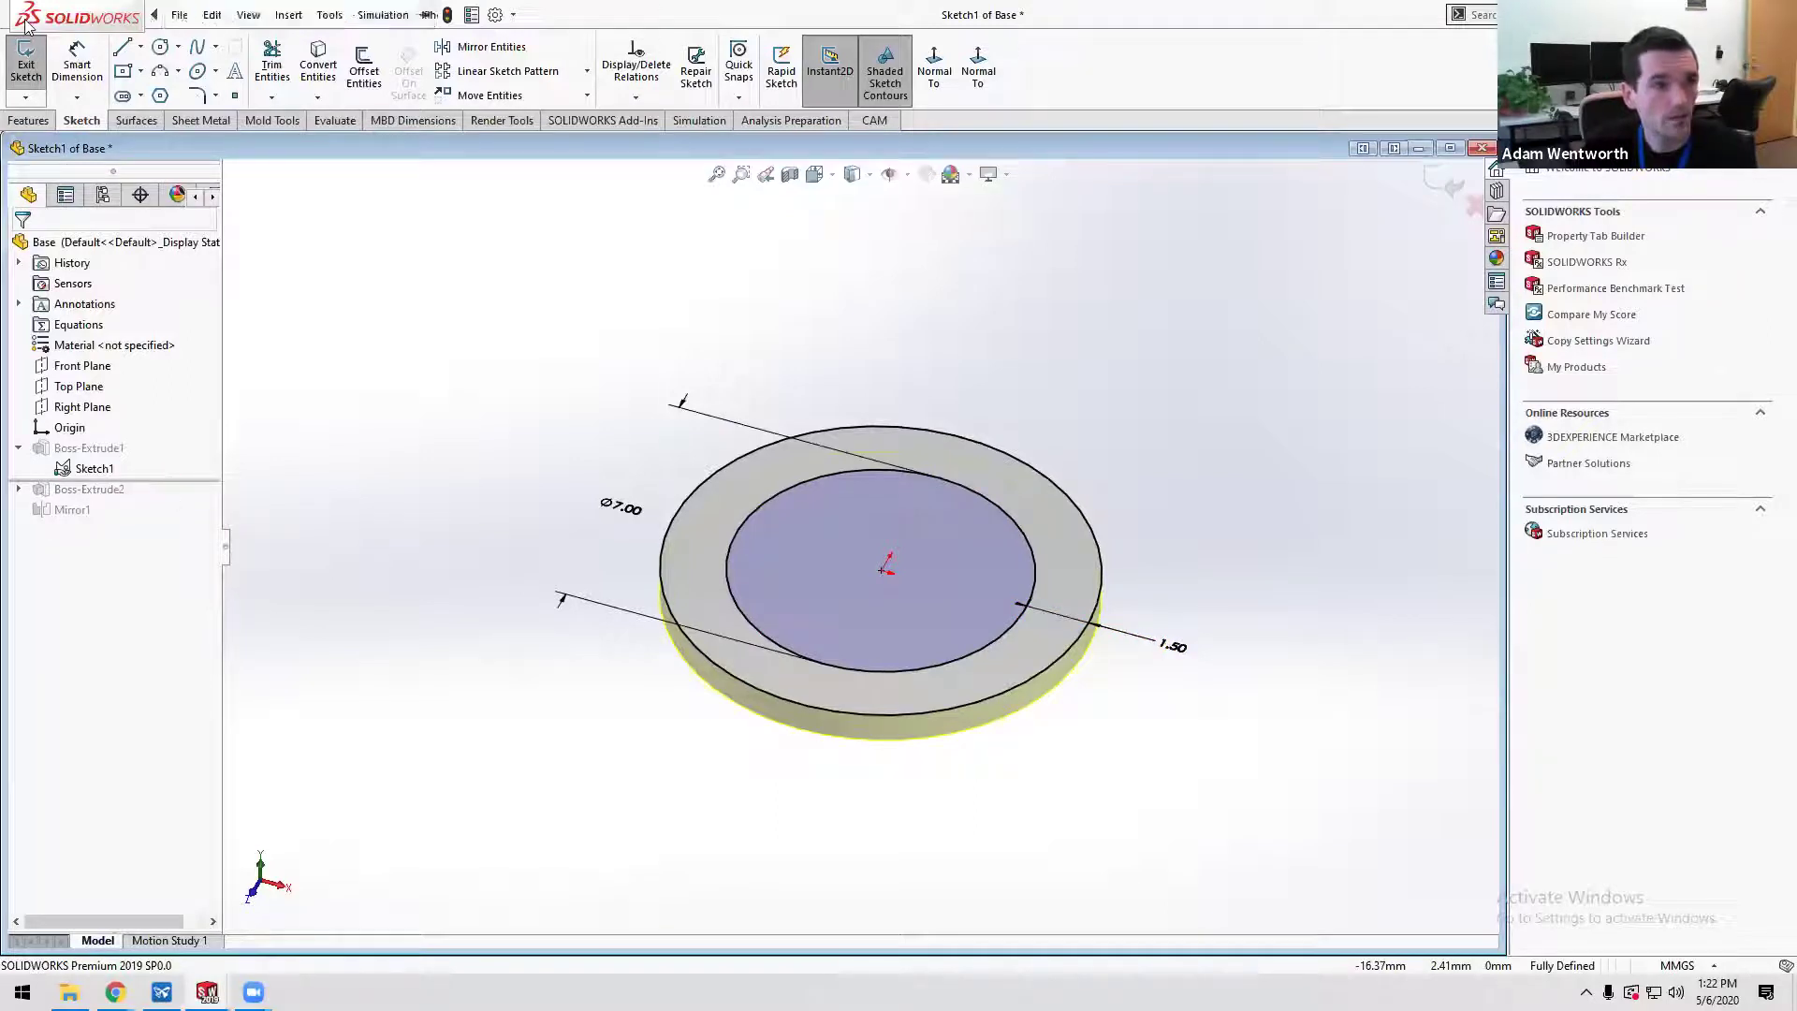
{"action": "key", "text": "ctrl+b"}
- Roll the Base part's history forward to the end and examine Mirror1's mirror face and mirrored body in its definition
{"action": "left_click_drag", "start_coordinate": [175, 500], "coordinate": [173, 544]}
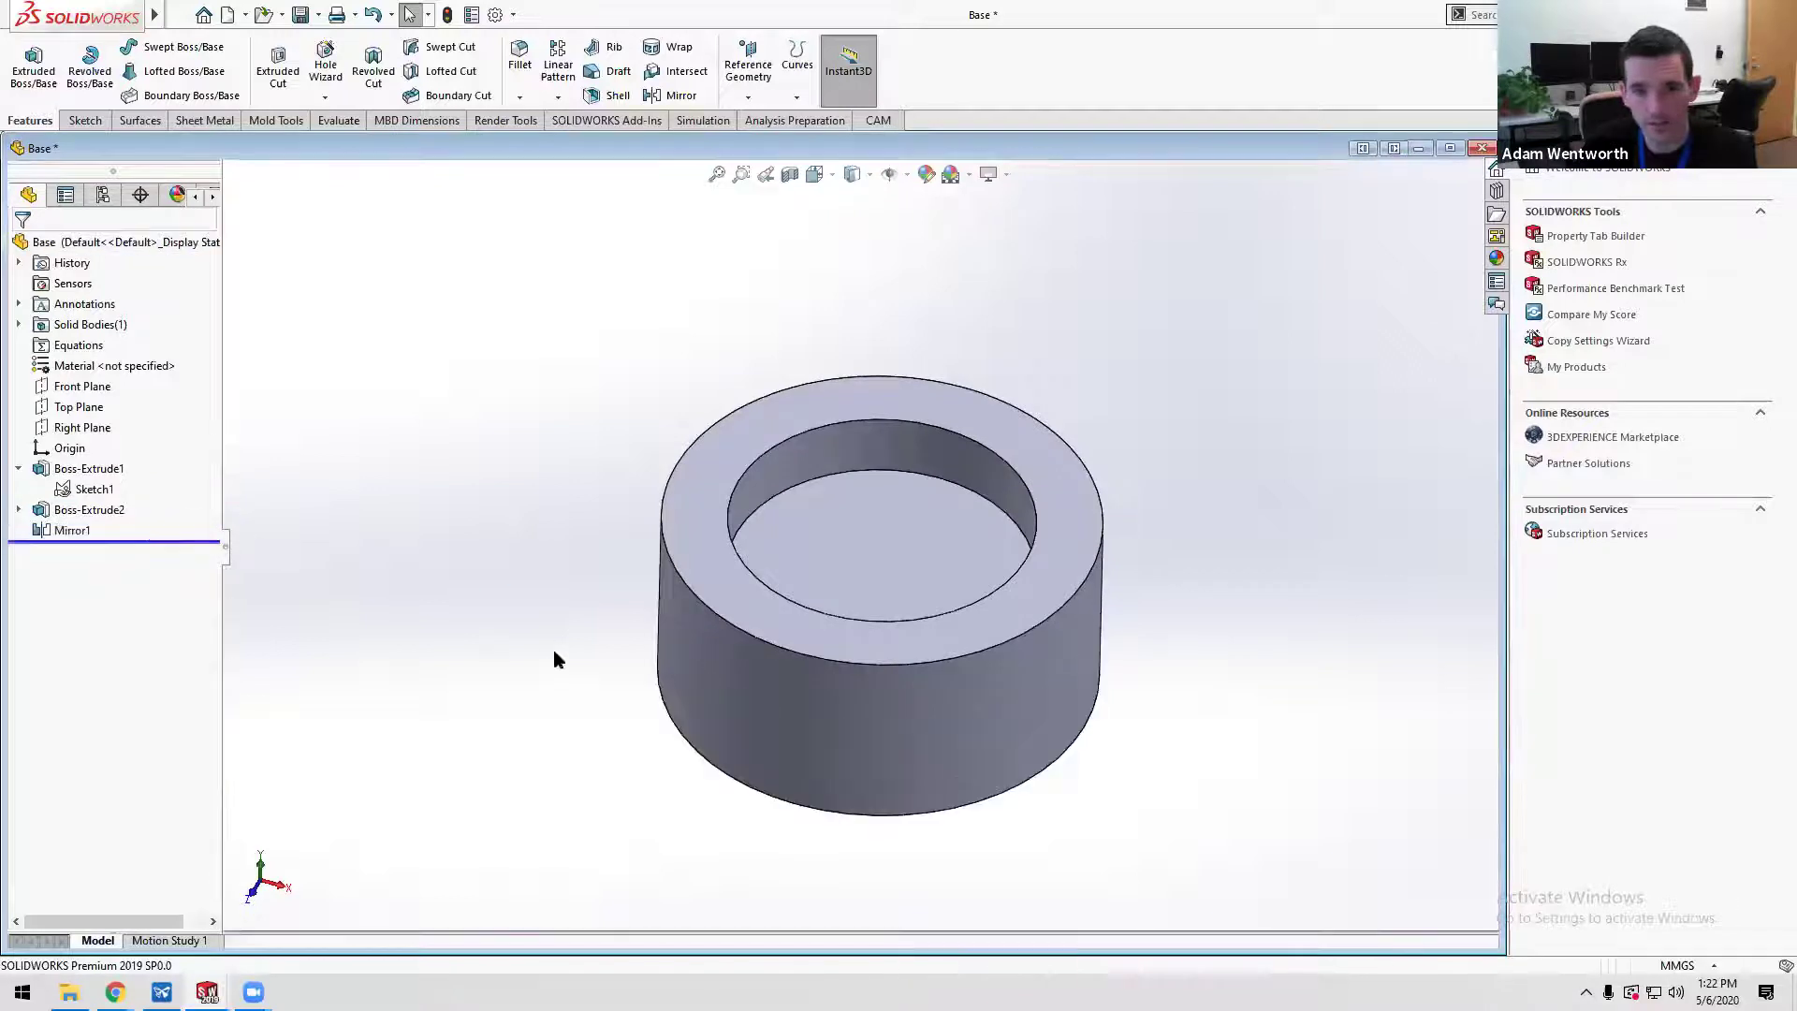
{"action": "middle_click_drag", "start_coordinate": [558, 558], "coordinate": [565, 493]}
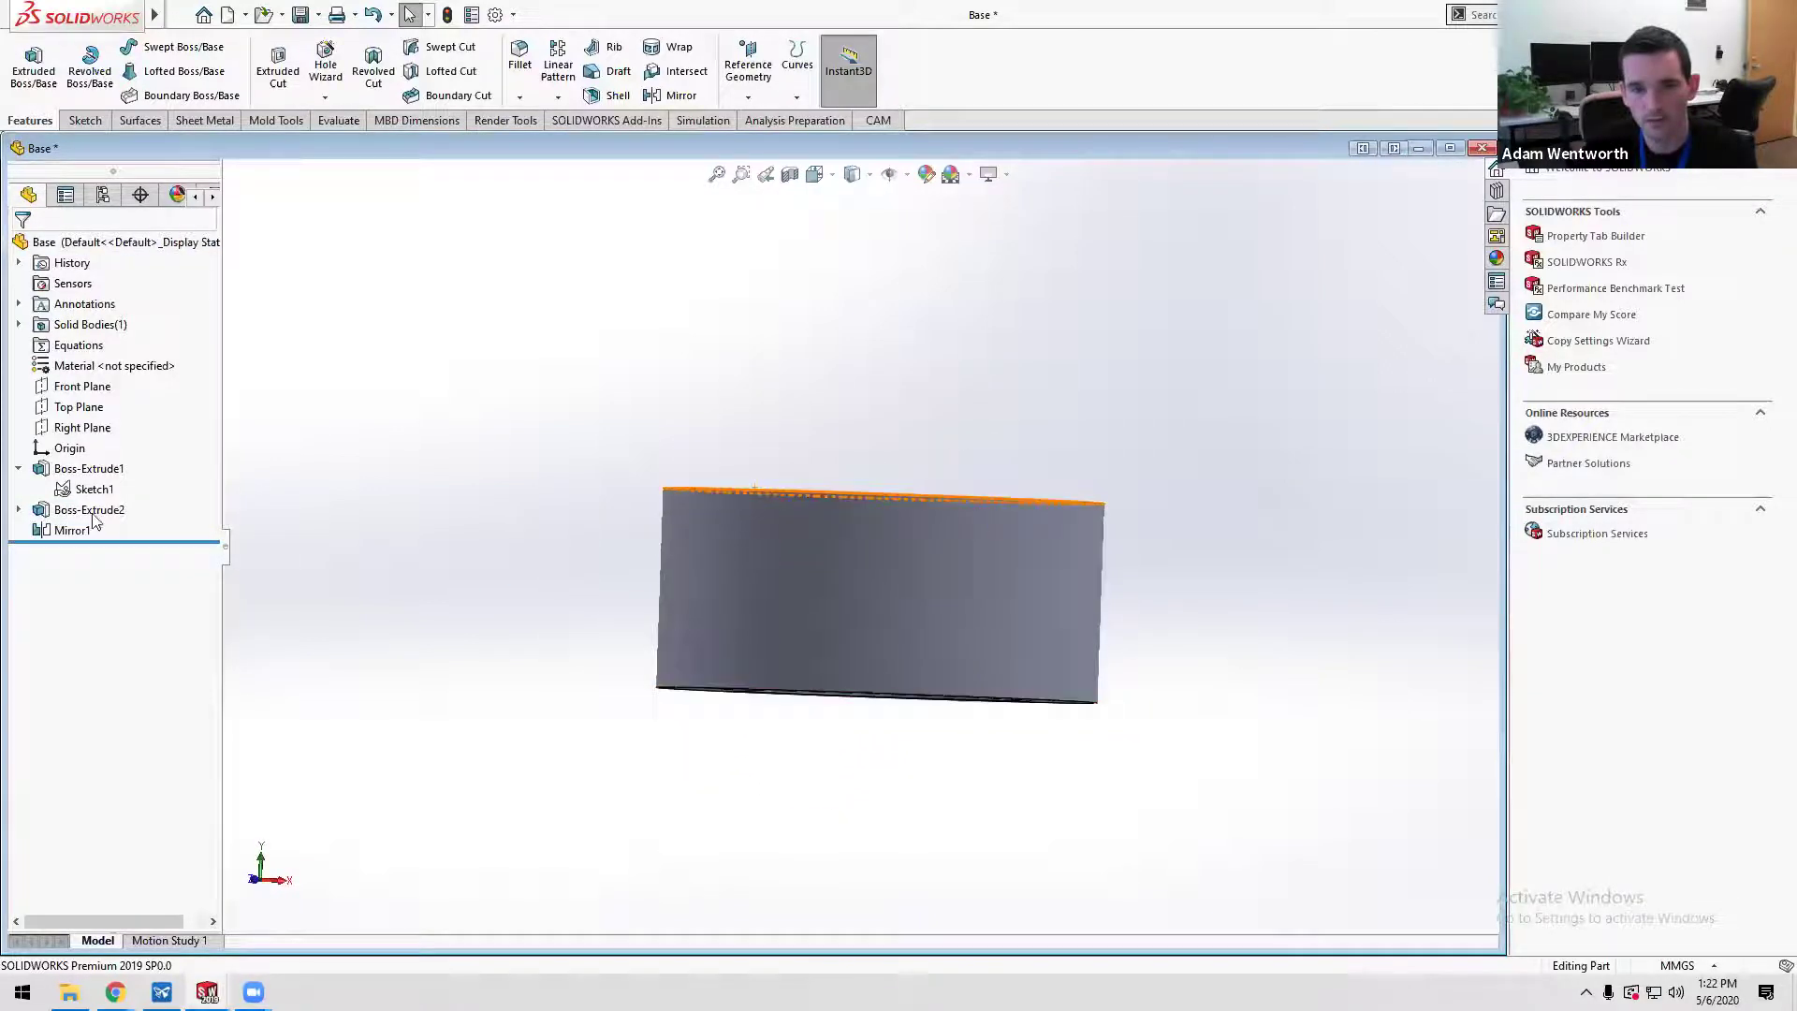
{"action": "right_click", "coordinate": [77, 468]}
{"action": "left_click", "coordinate": [522, 580]}
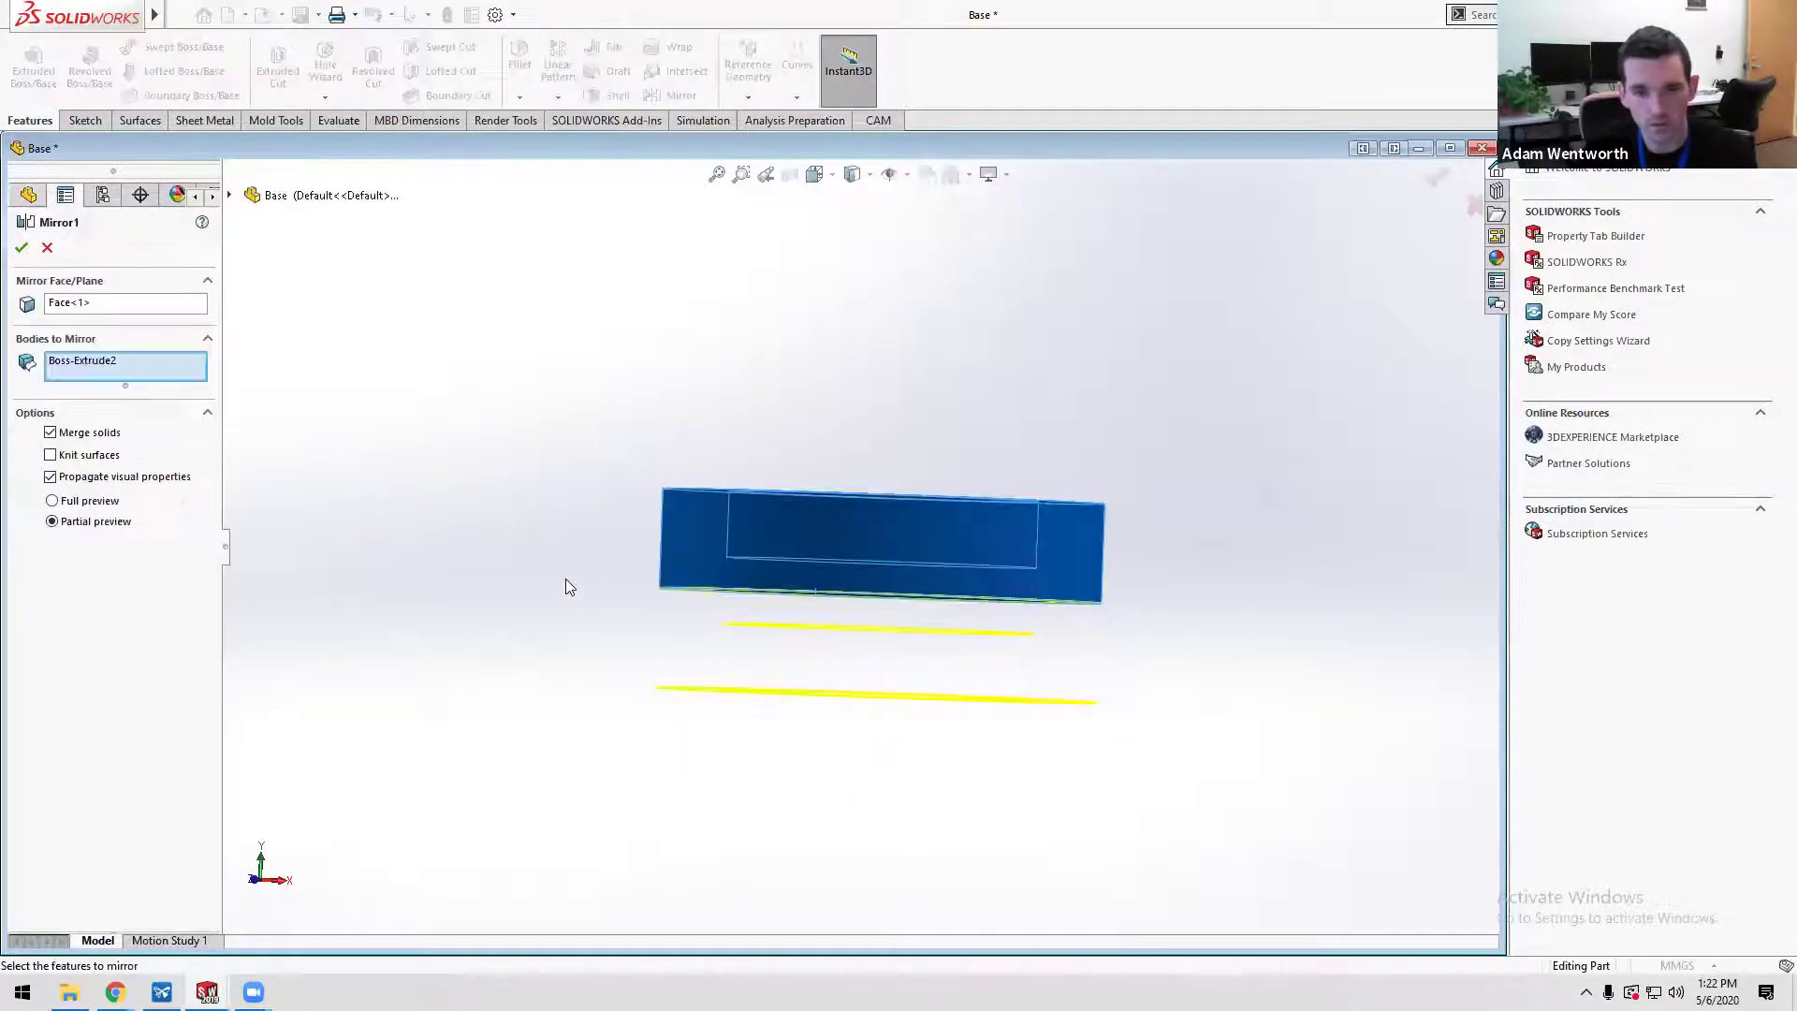
{"action": "middle_click_drag", "start_coordinate": [703, 537], "coordinate": [695, 567]}
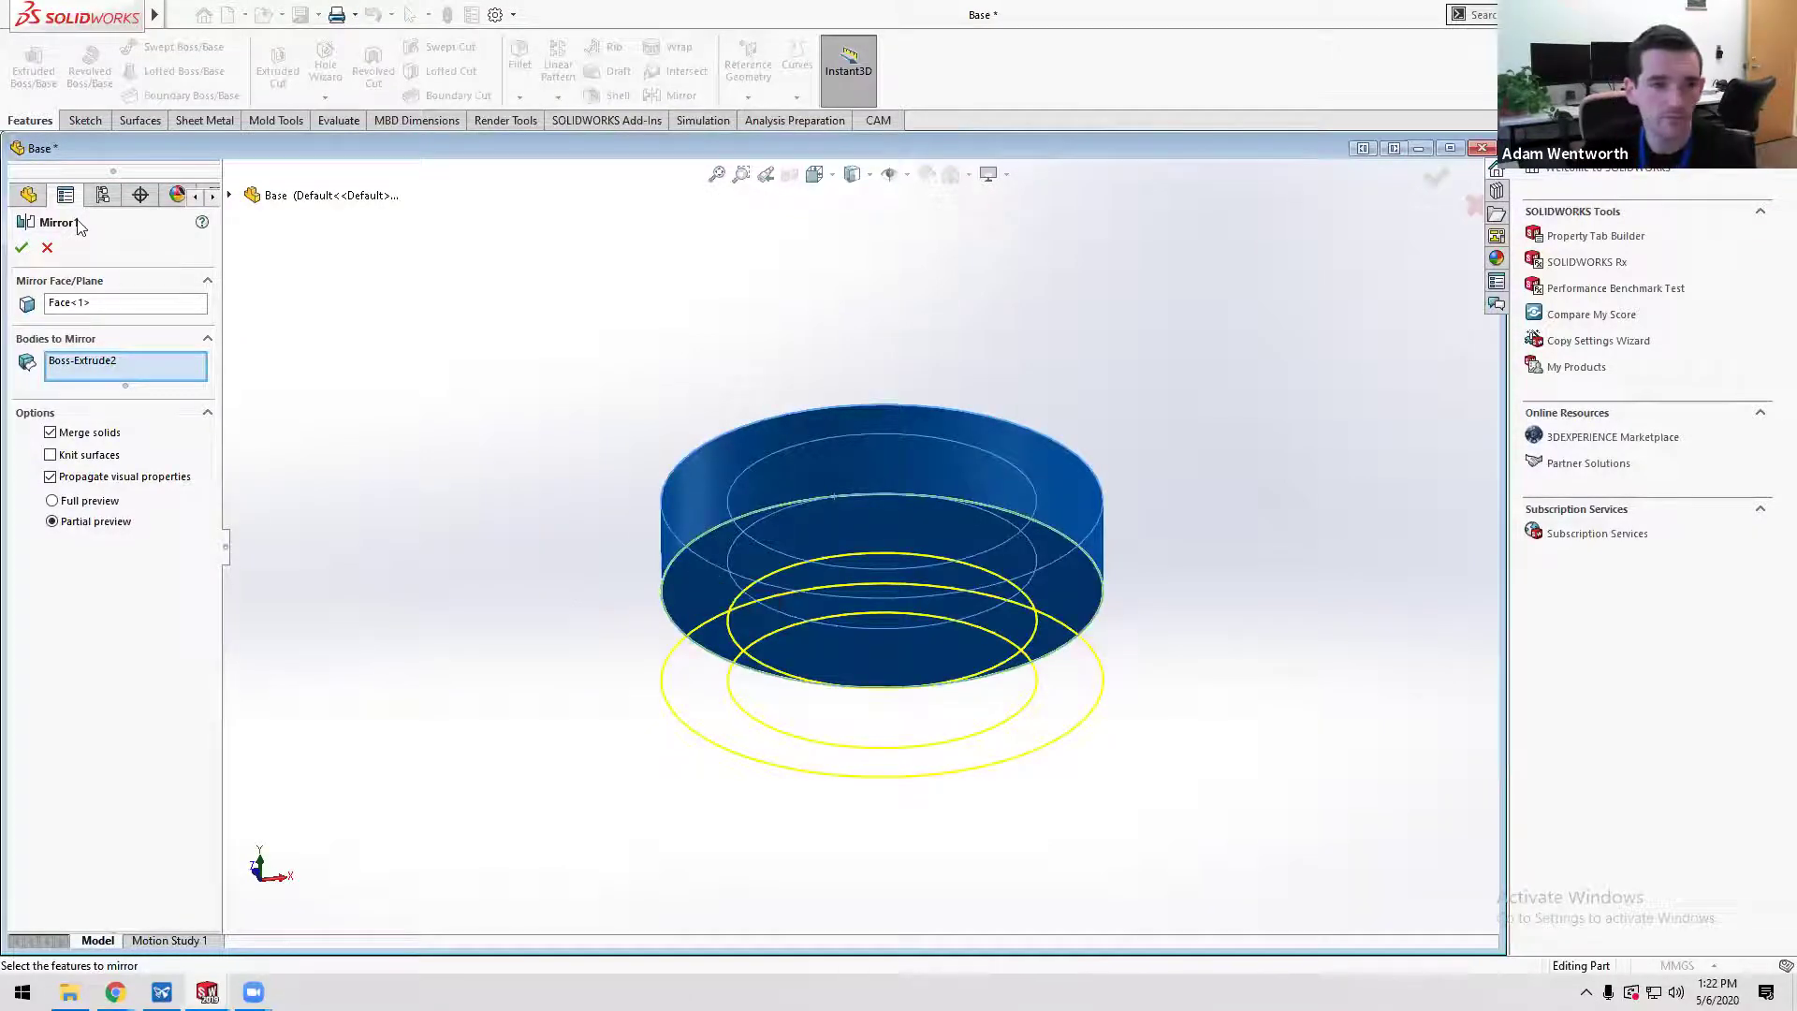
{"action": "left_click", "coordinate": [70, 304]}
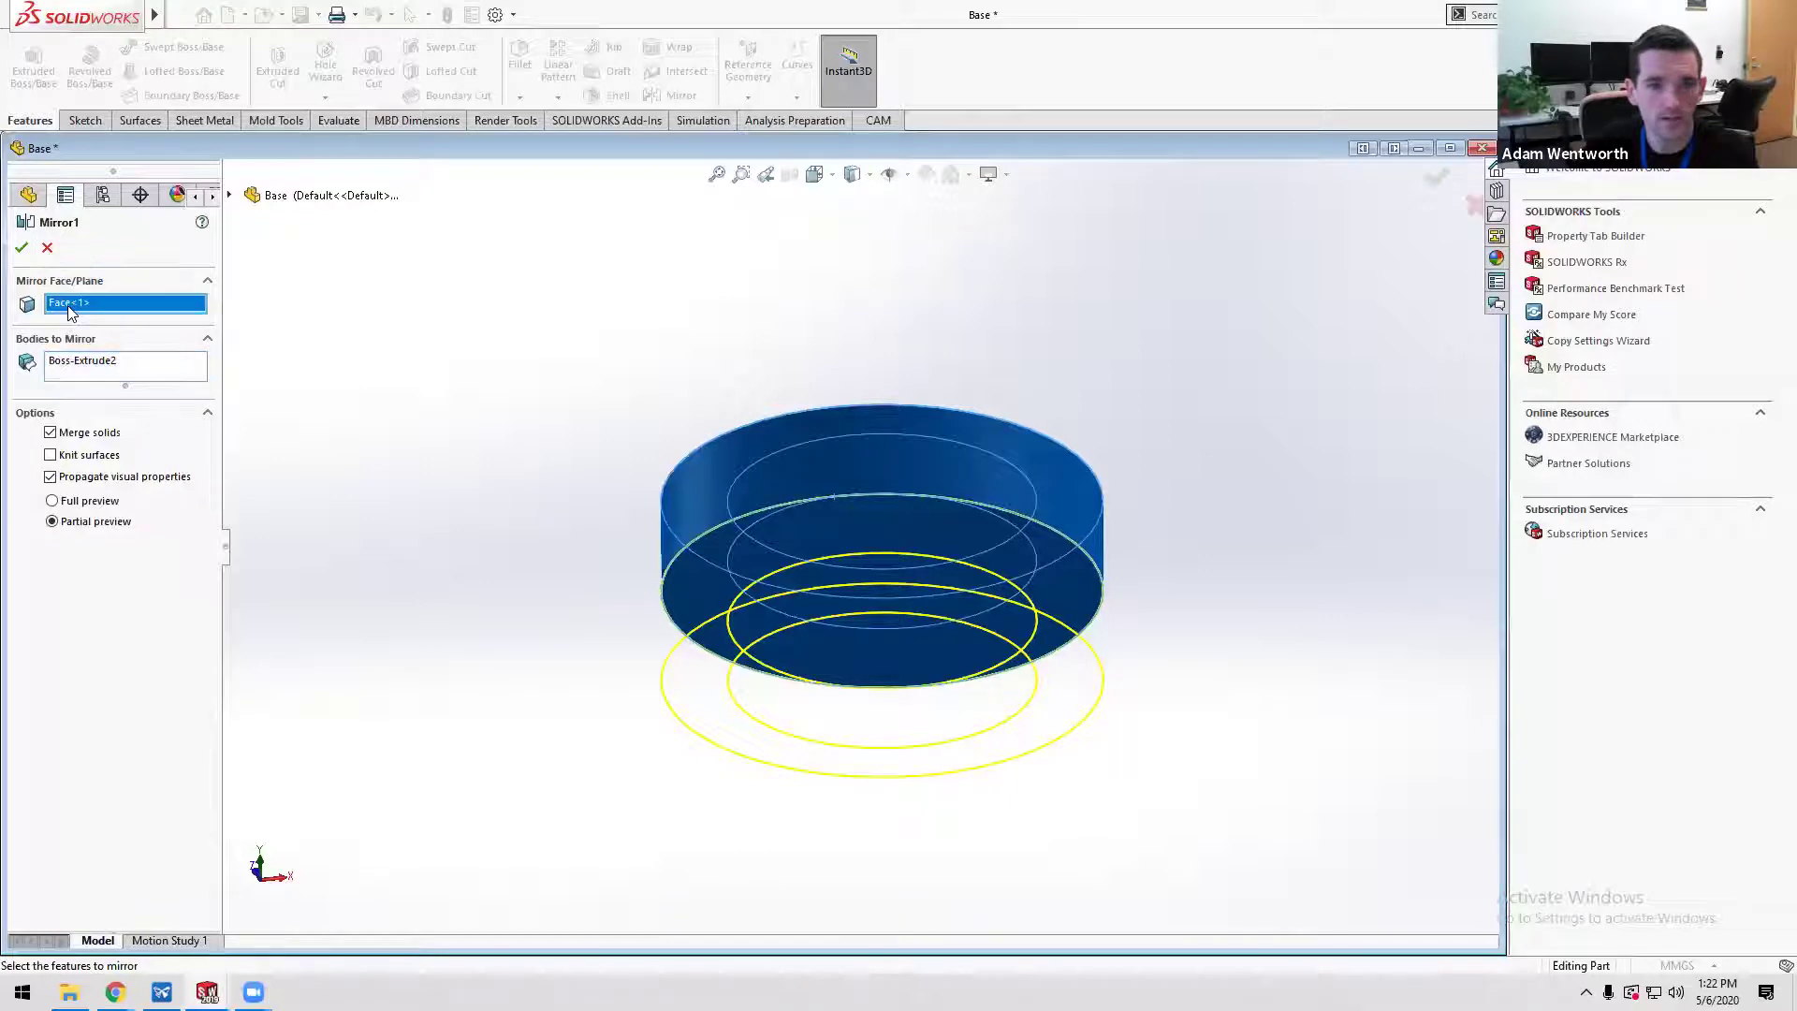
{"action": "left_click", "coordinate": [47, 248]}
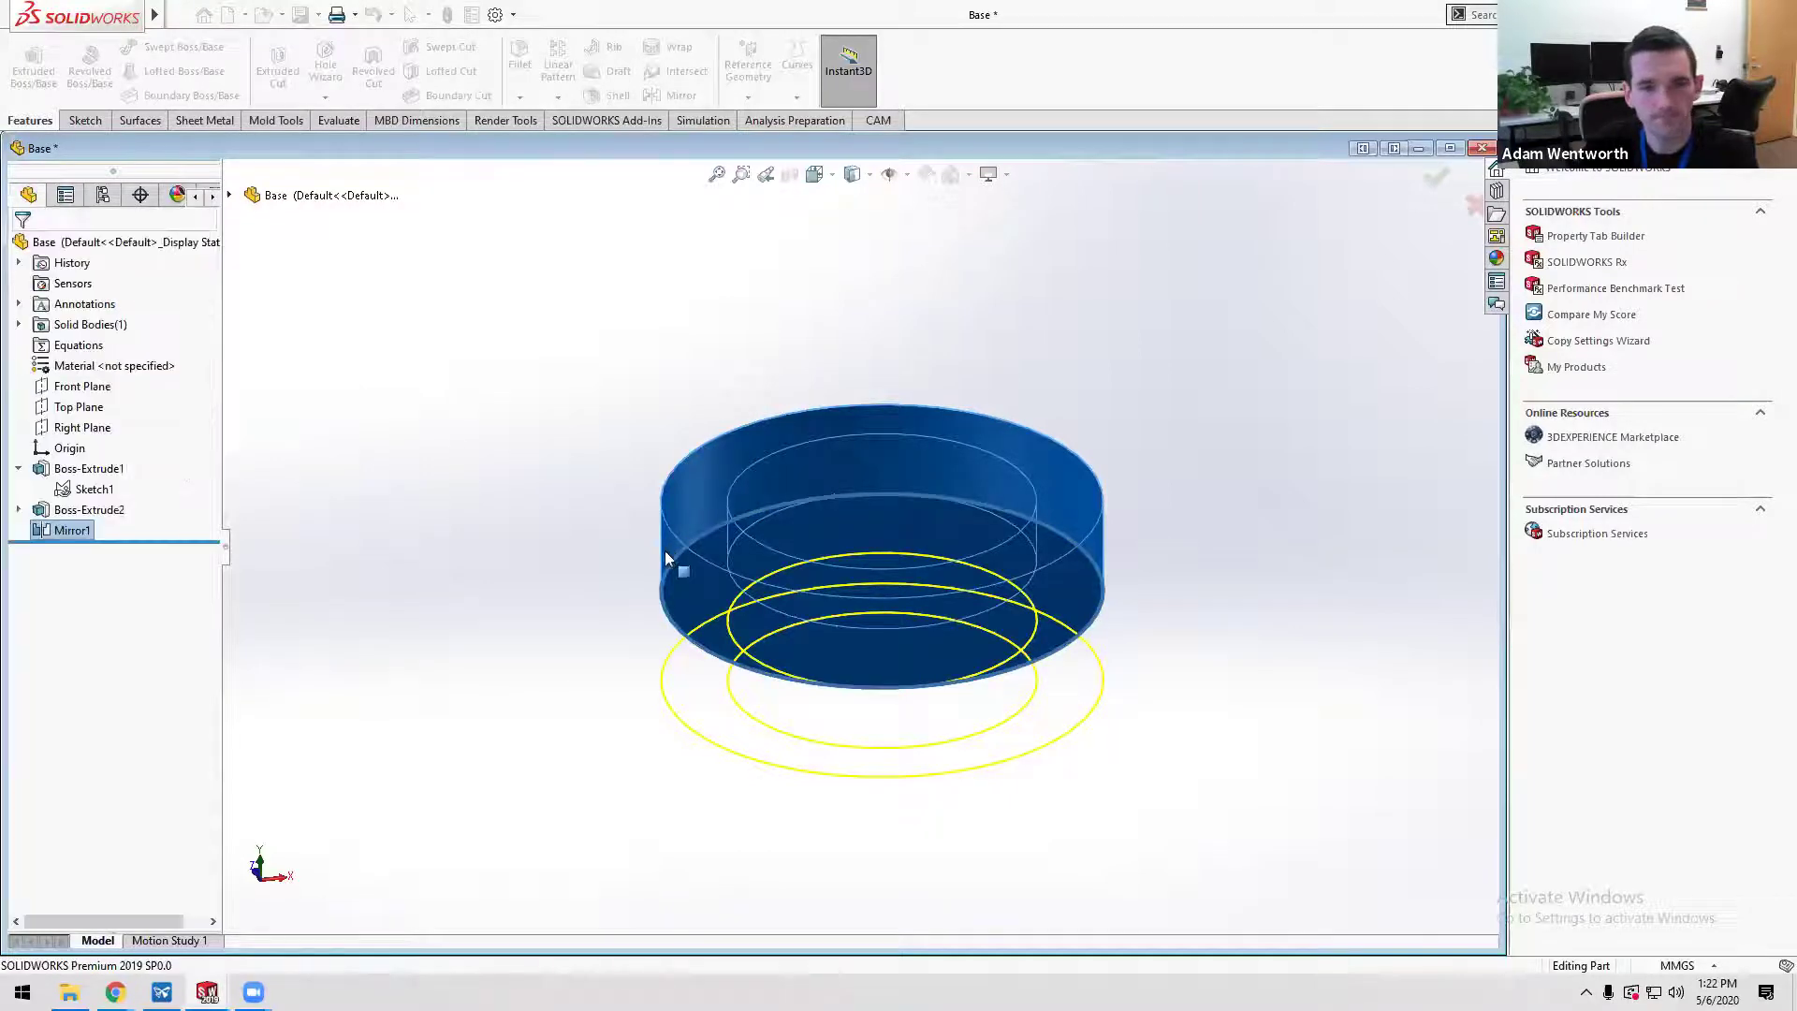
- Put the Base part away, close the Part2 part, and bring up the needles part
{"action": "left_click", "coordinate": [1420, 152]}
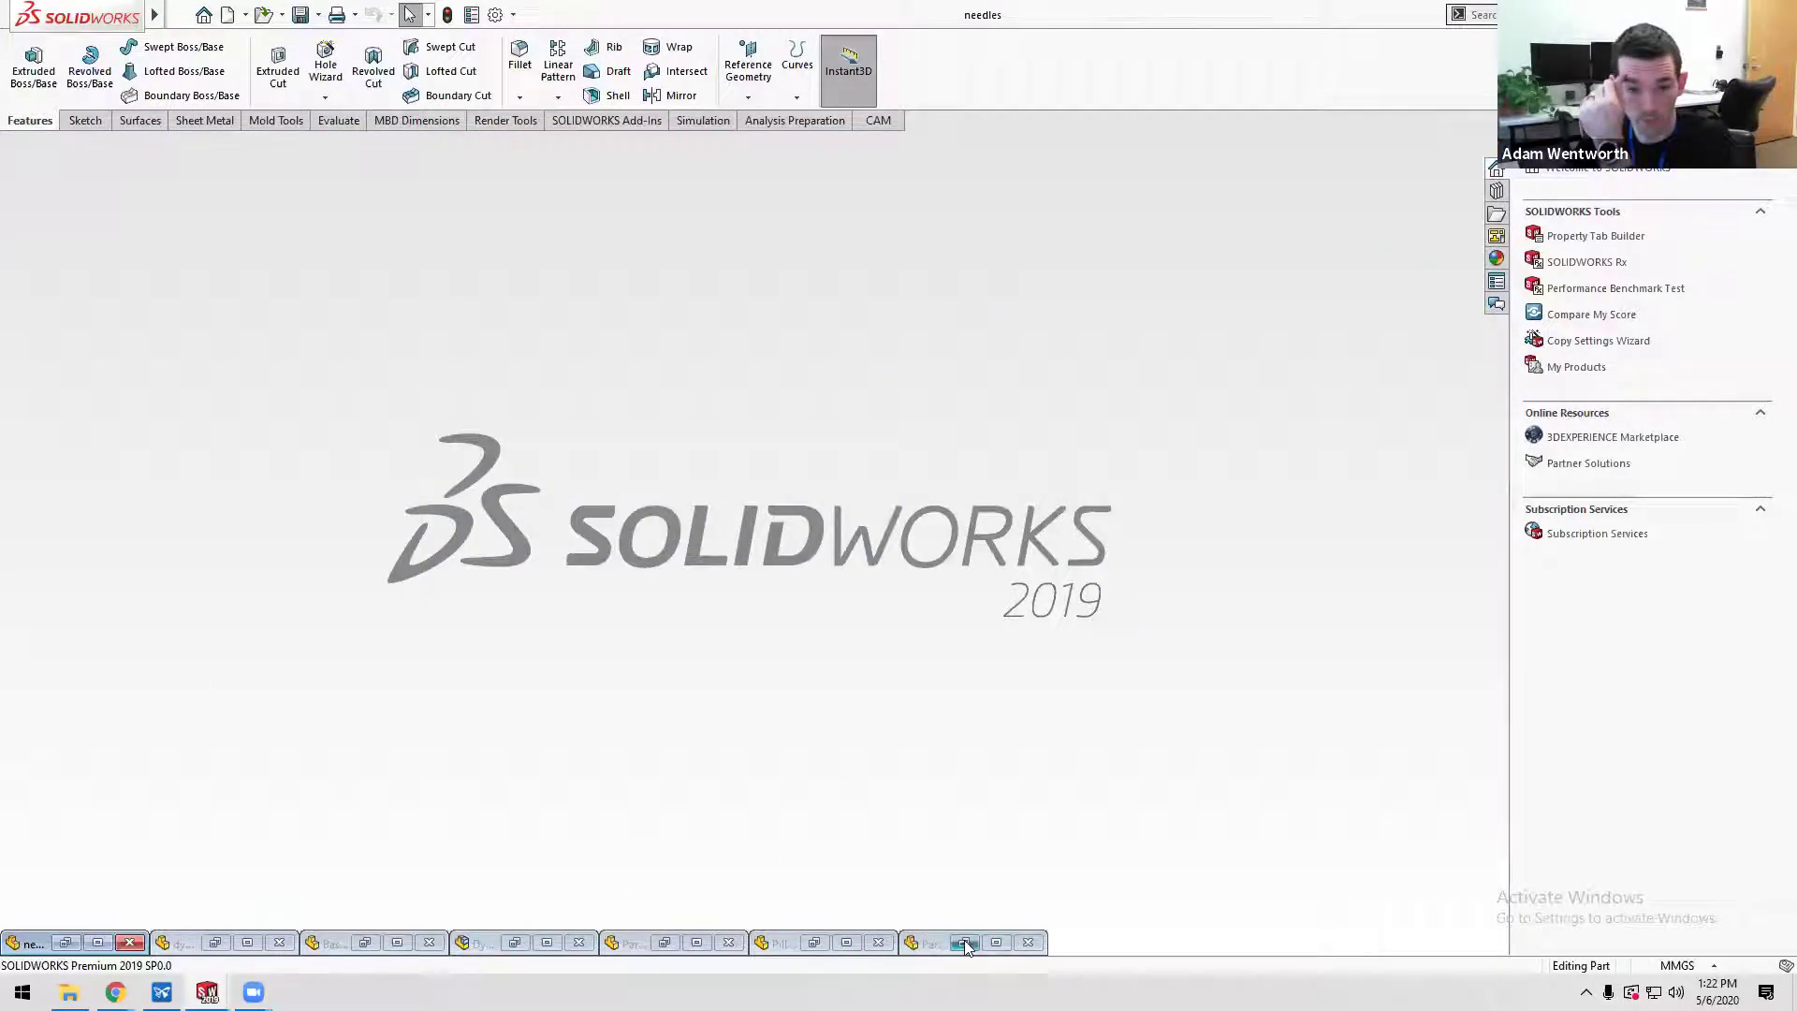
{"action": "left_click", "coordinate": [663, 941]}
{"action": "left_click", "coordinate": [662, 941]}
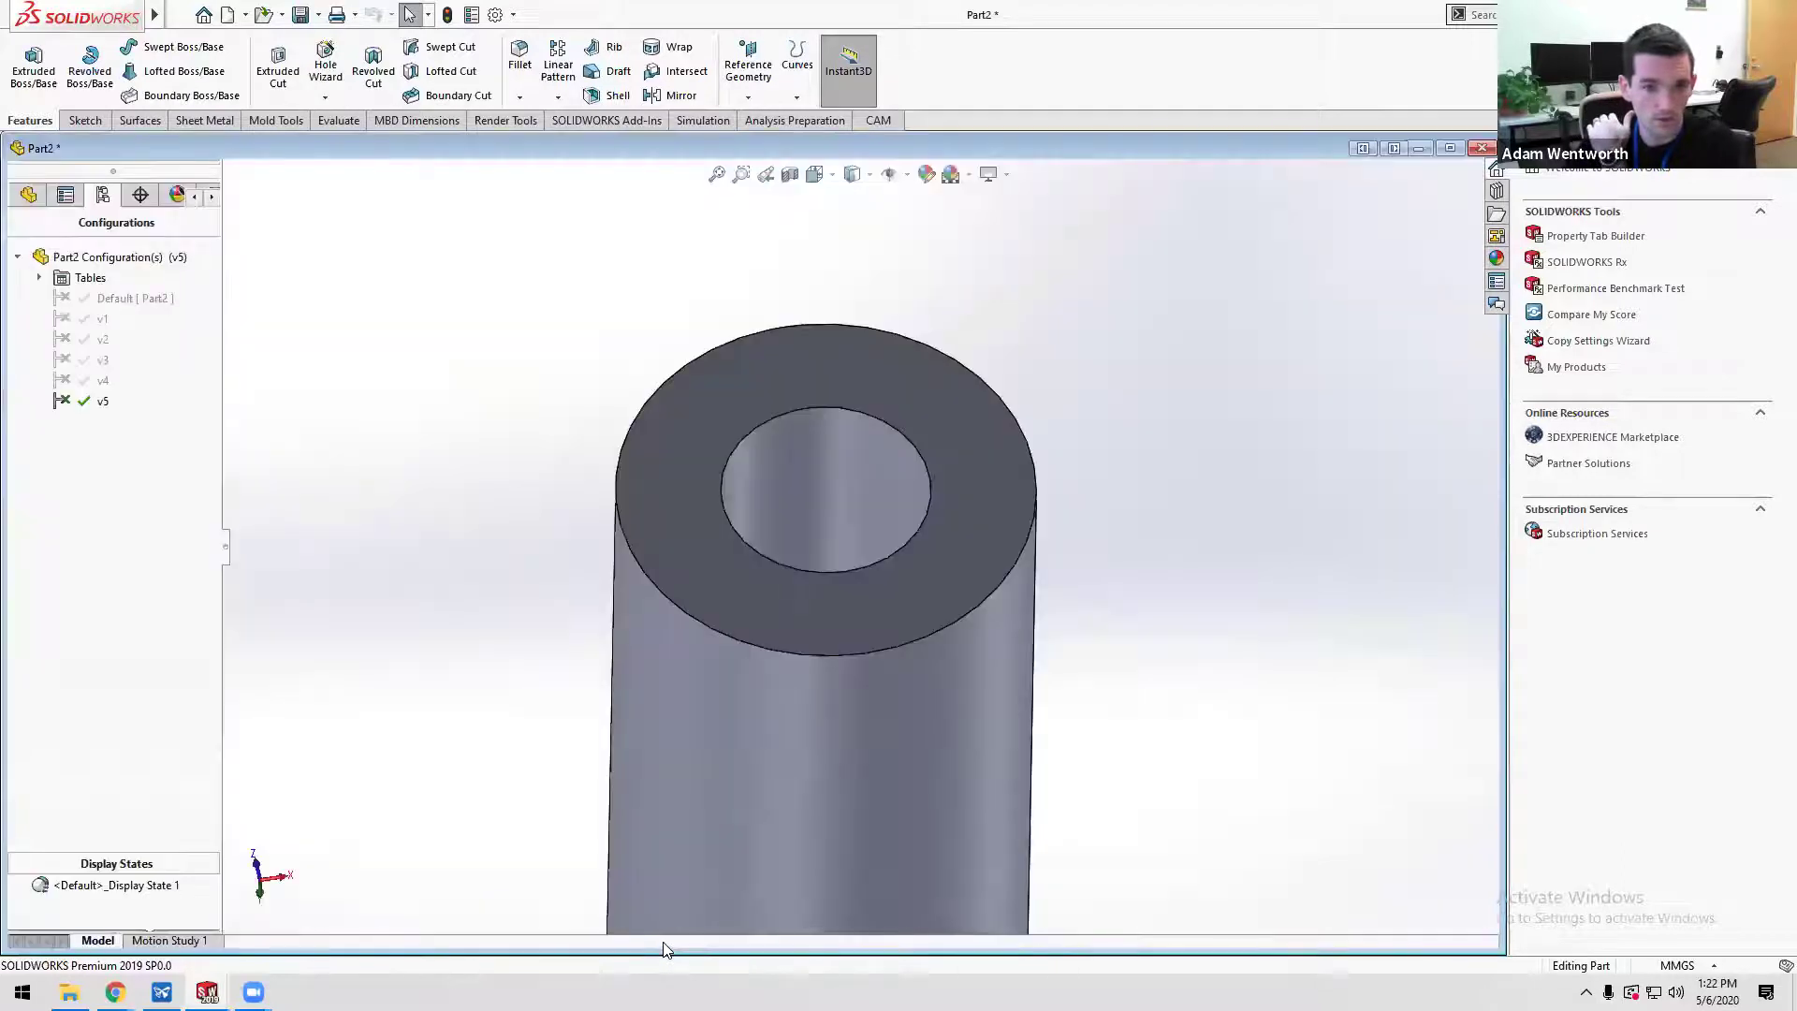
{"action": "left_click", "coordinate": [1482, 148]}
{"action": "left_click", "coordinate": [917, 512]}
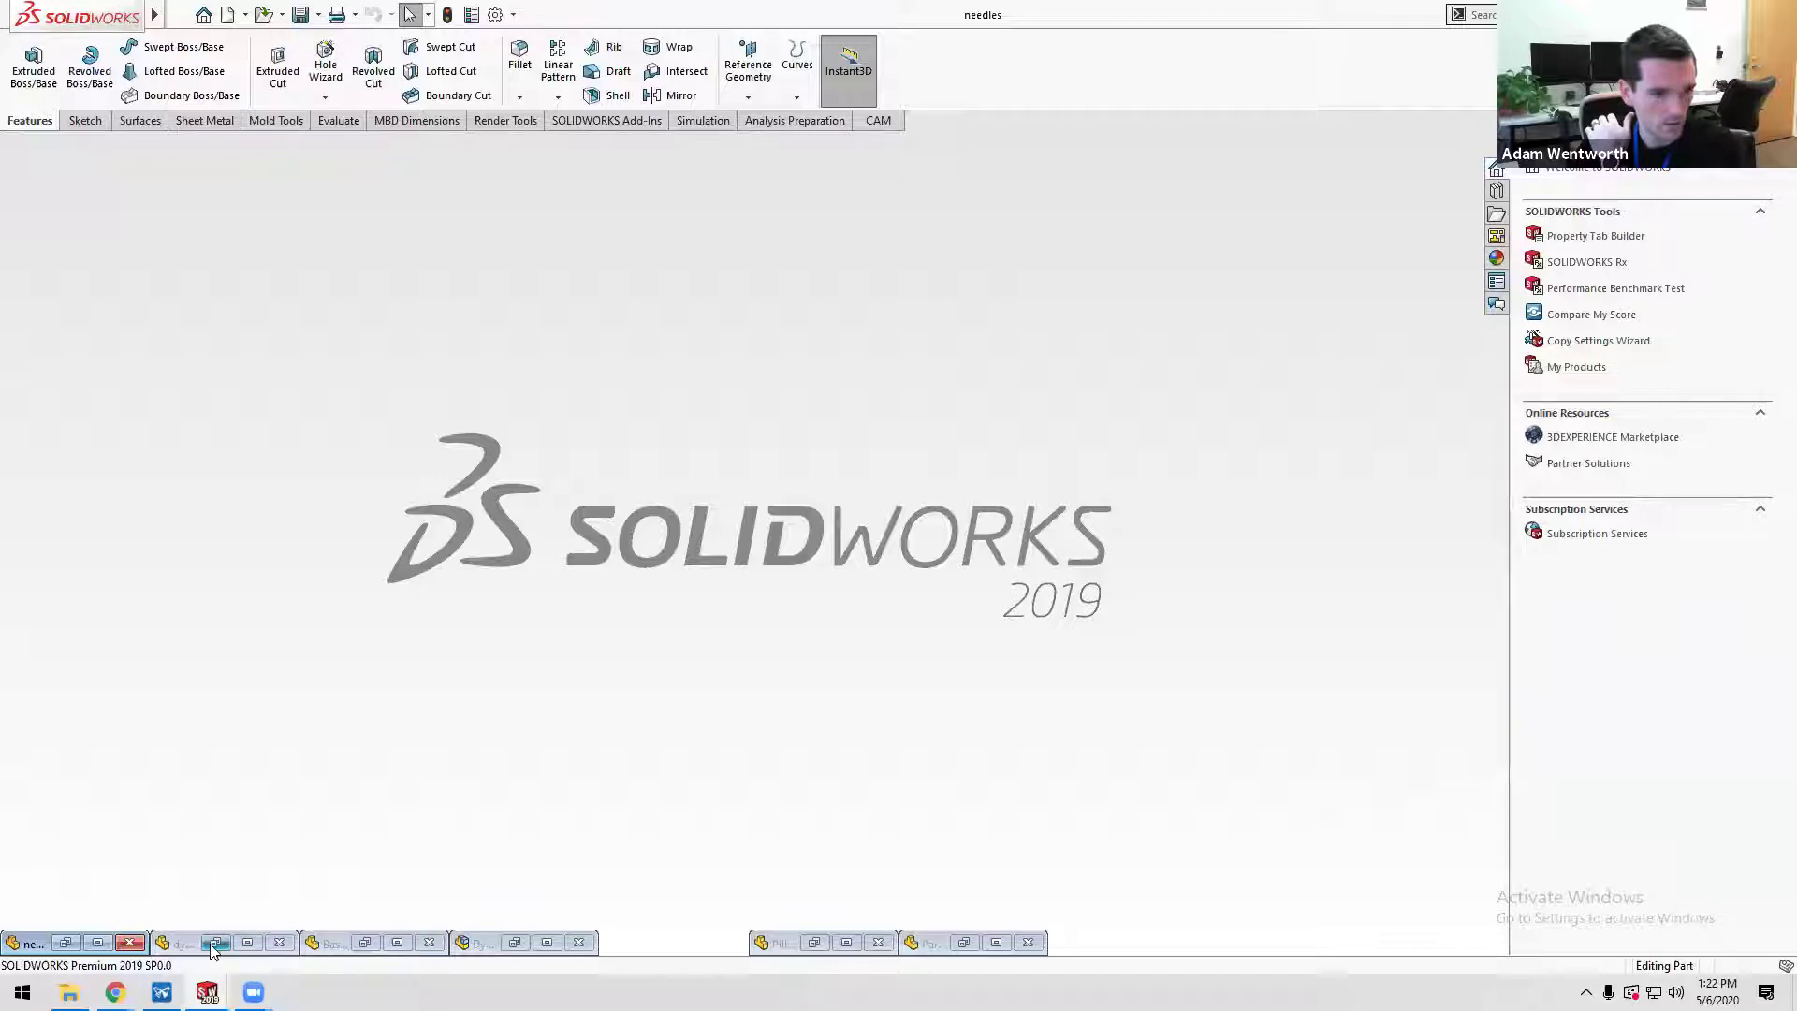
{"action": "left_click", "coordinate": [66, 943]}
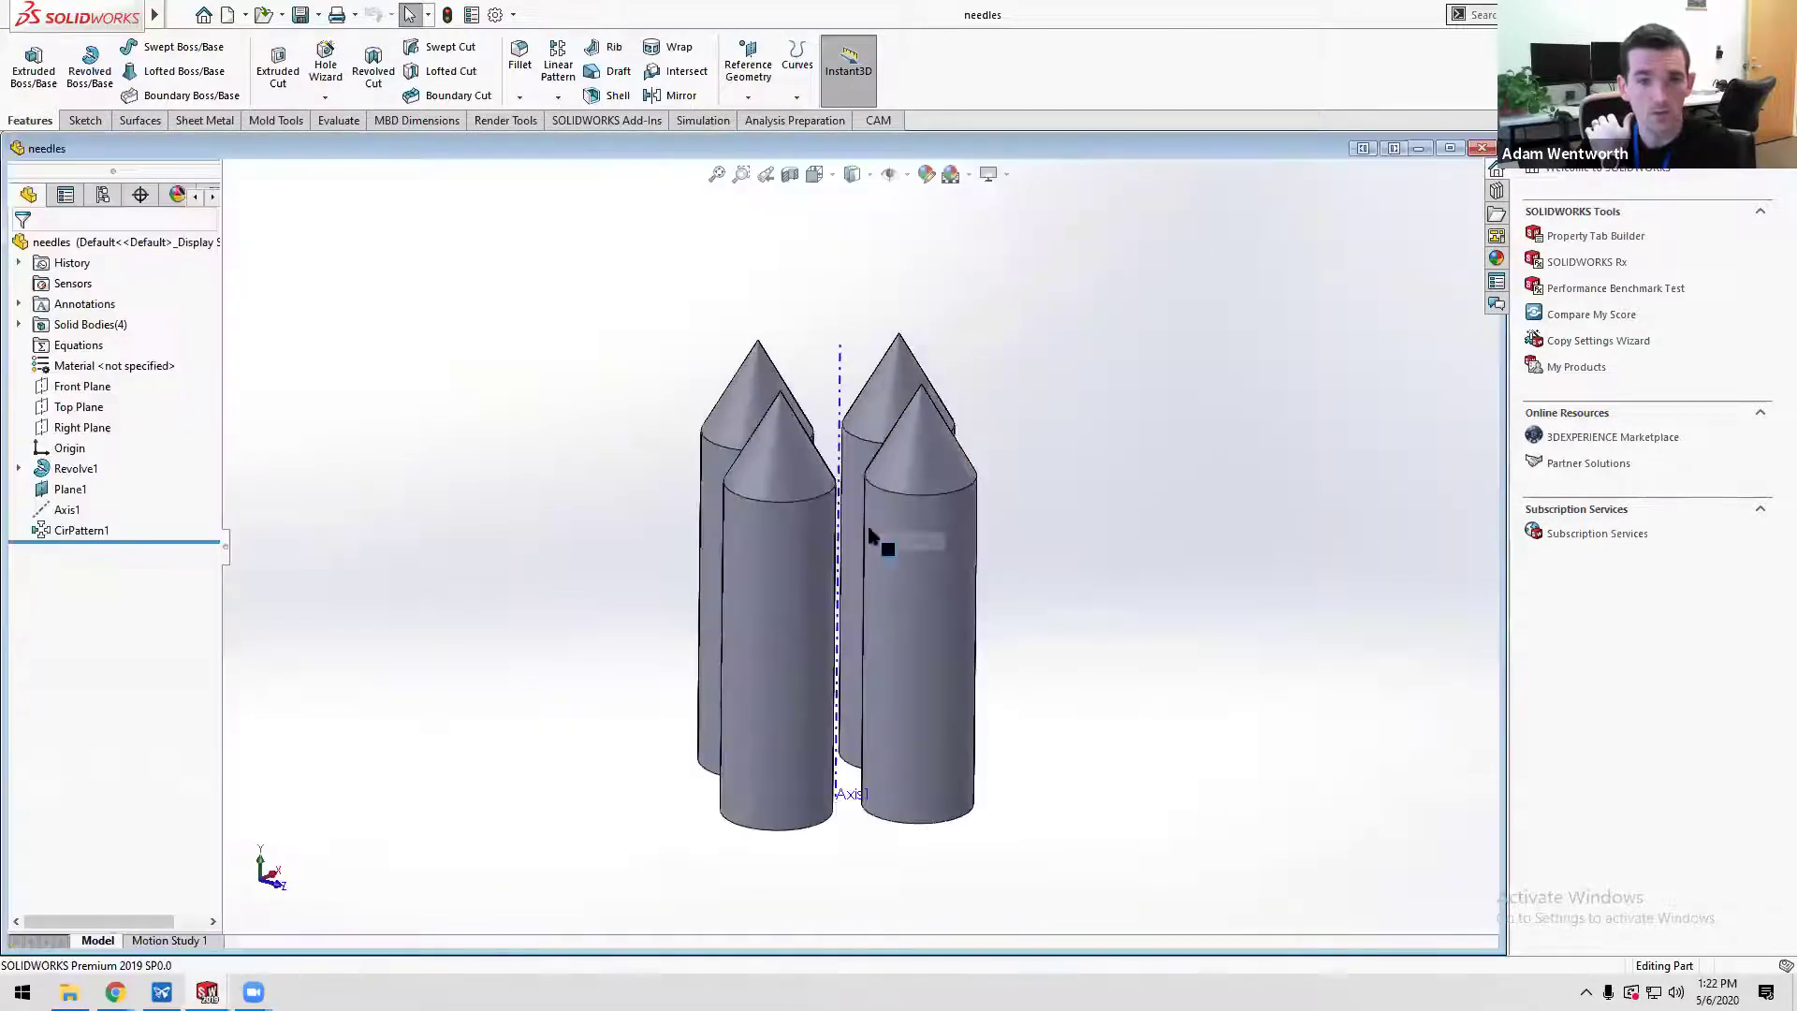
- Roll the needles part's history back to just after Revolve1 and open Sketch1 to examine its profile and dimensions
{"action": "left_click_drag", "start_coordinate": [117, 539], "coordinate": [127, 477]}
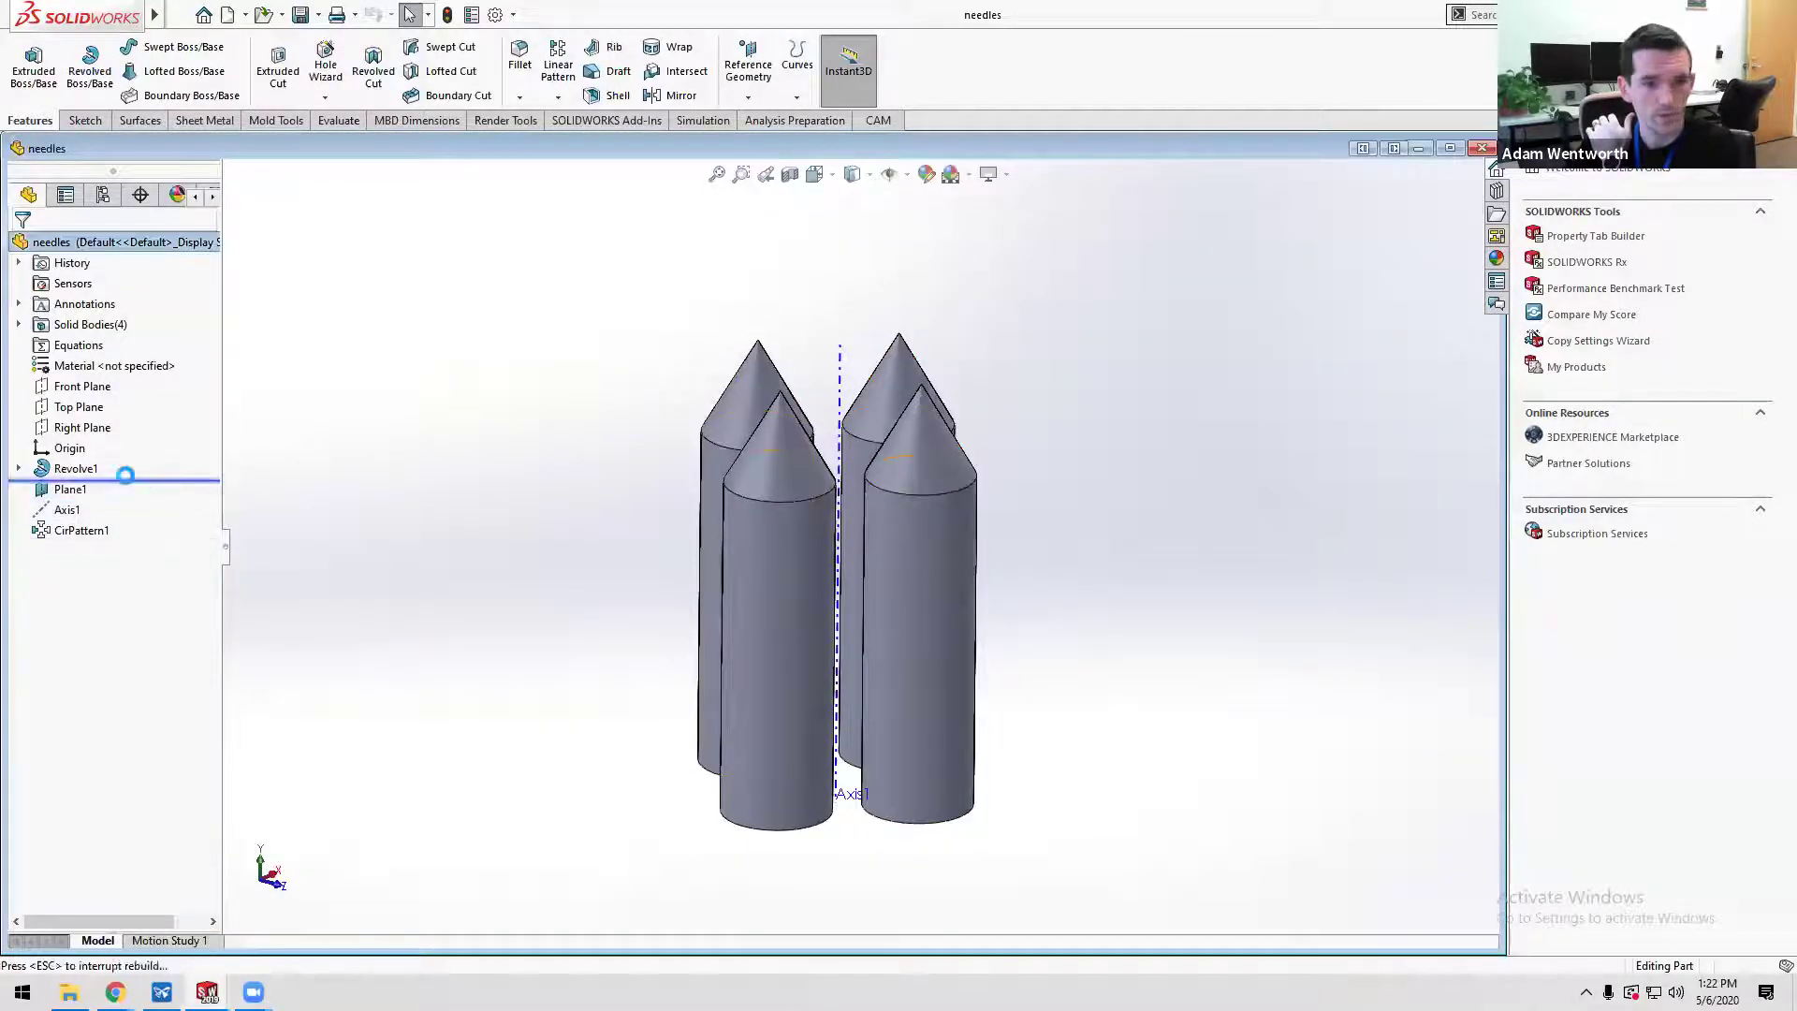
{"action": "left_click", "coordinate": [19, 468]}
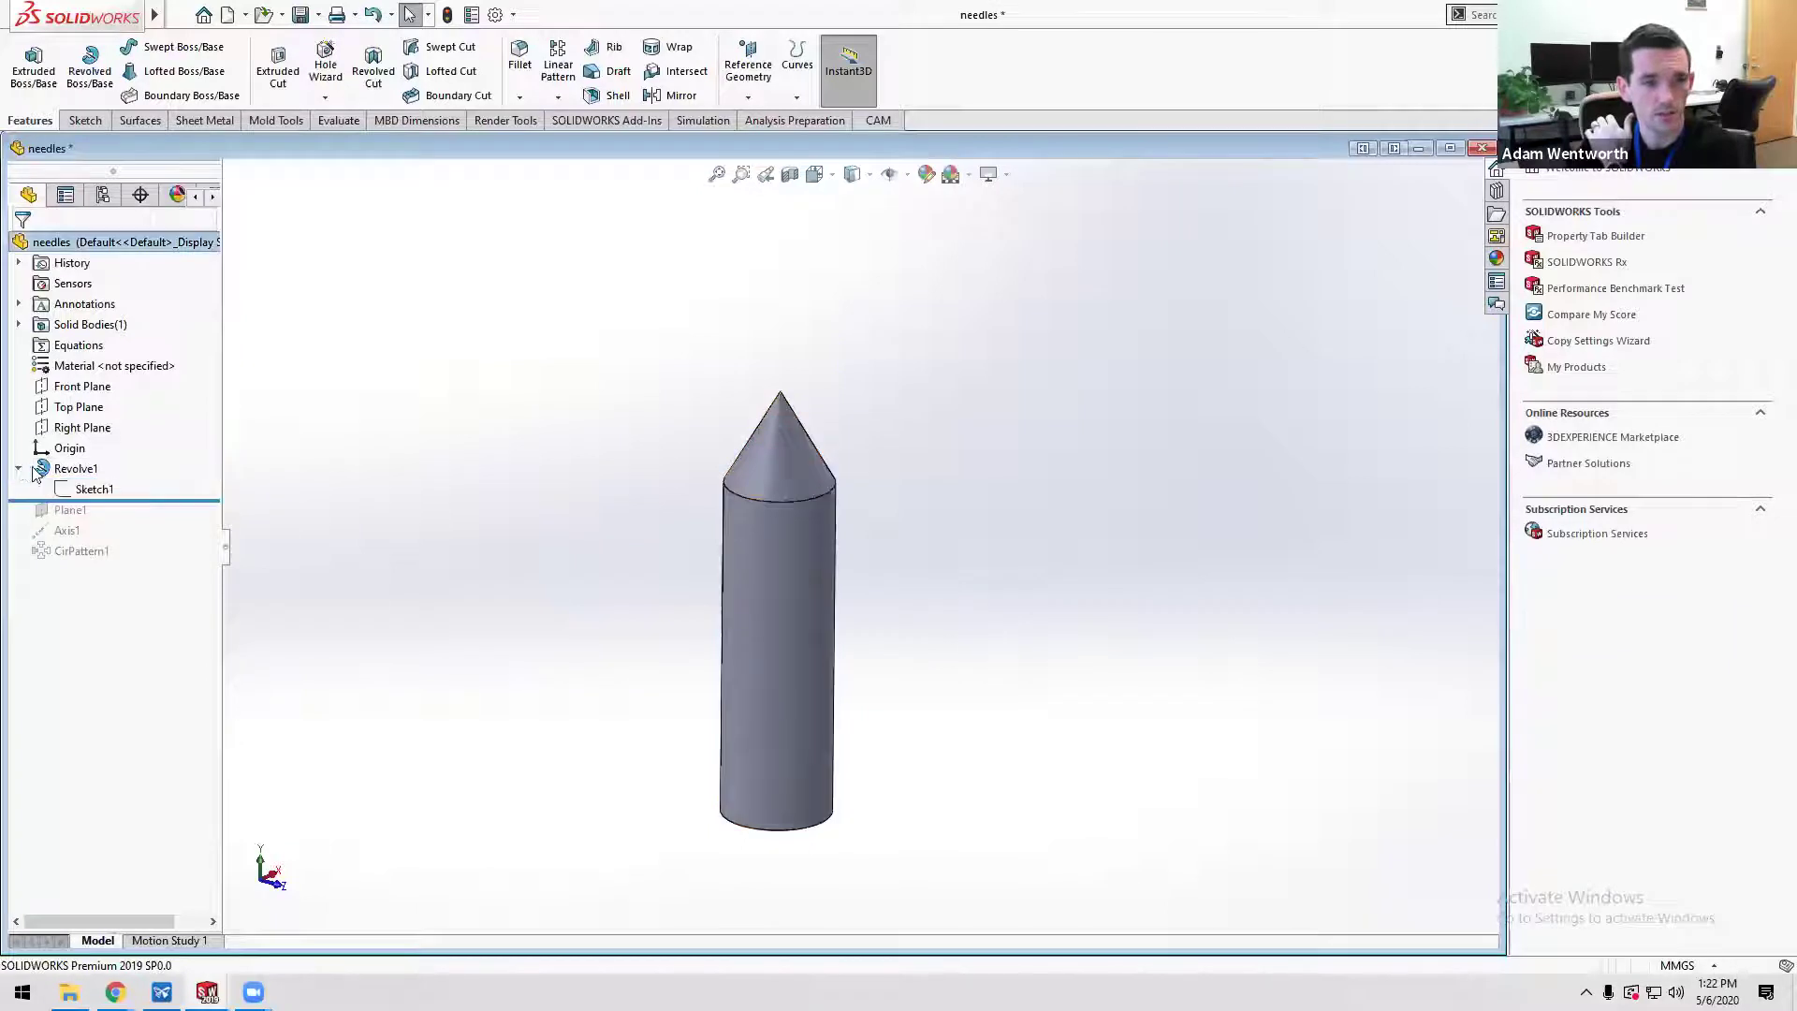
{"action": "left_click", "coordinate": [93, 488]}
{"action": "left_click", "coordinate": [121, 435]}
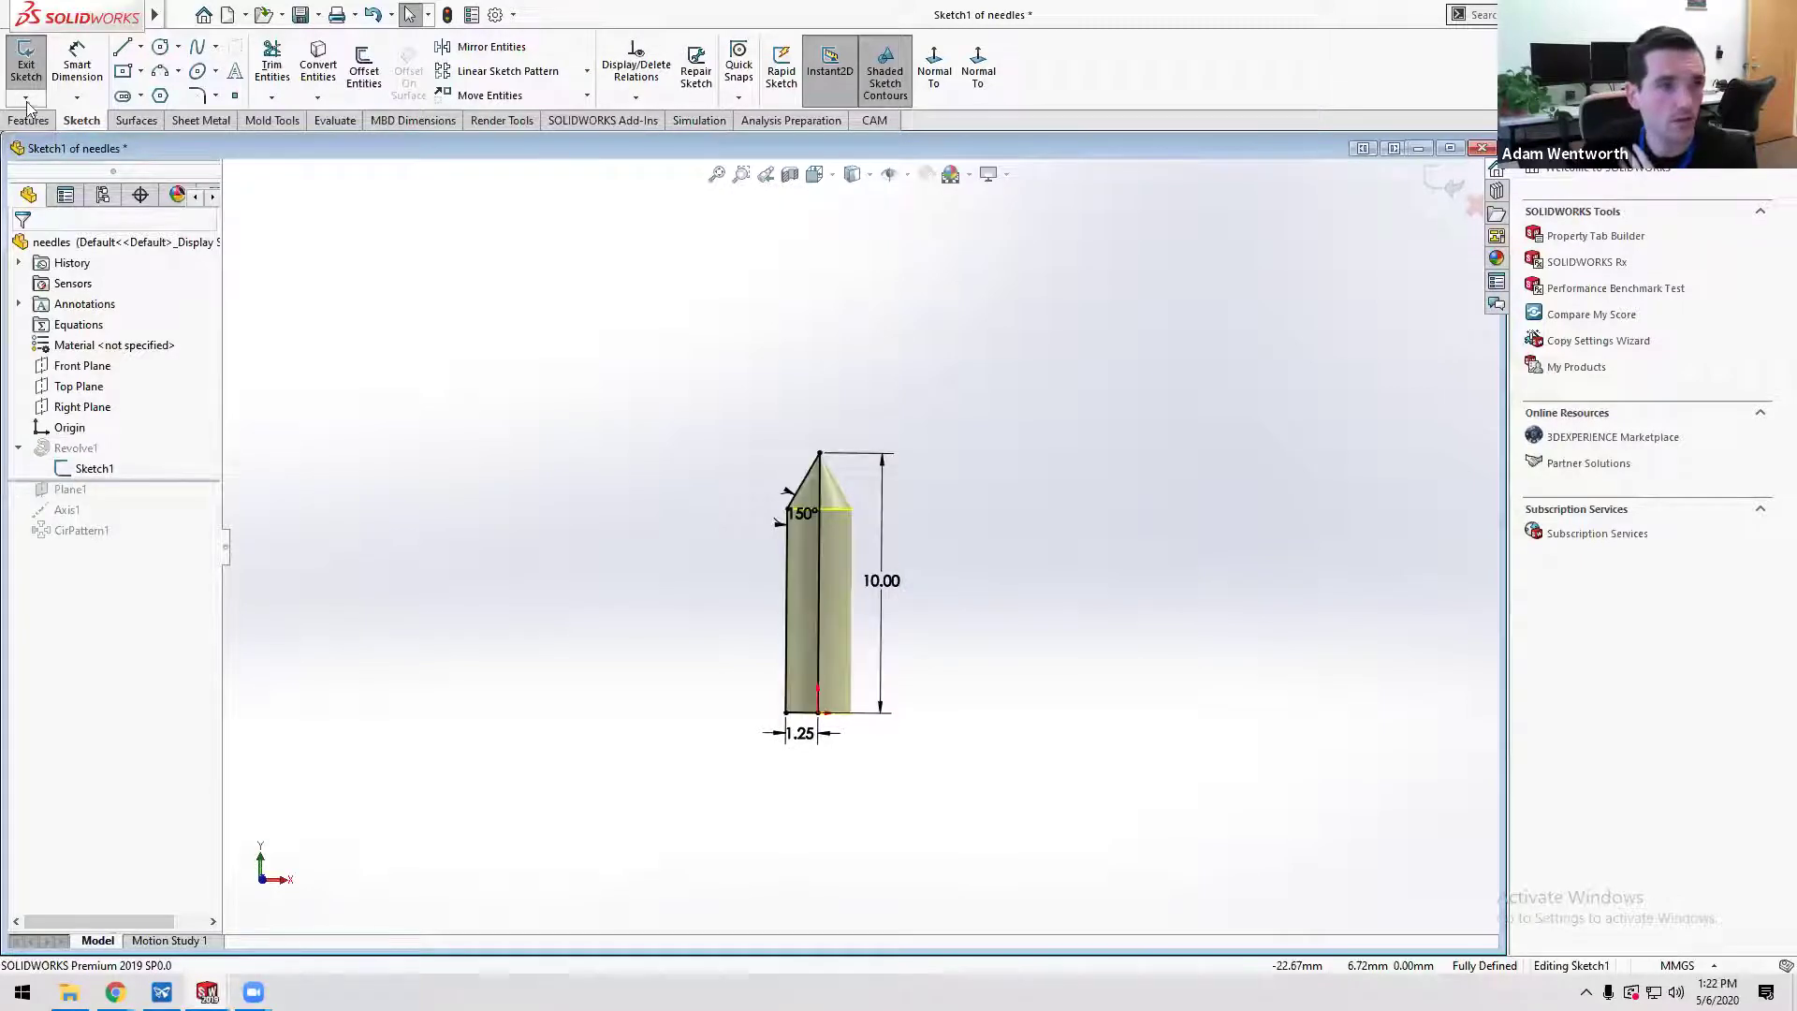
- Examine Revolve1's axis of revolution and angle in its feature definition, leaving the sketch first
{"action": "right_click", "coordinate": [70, 467]}
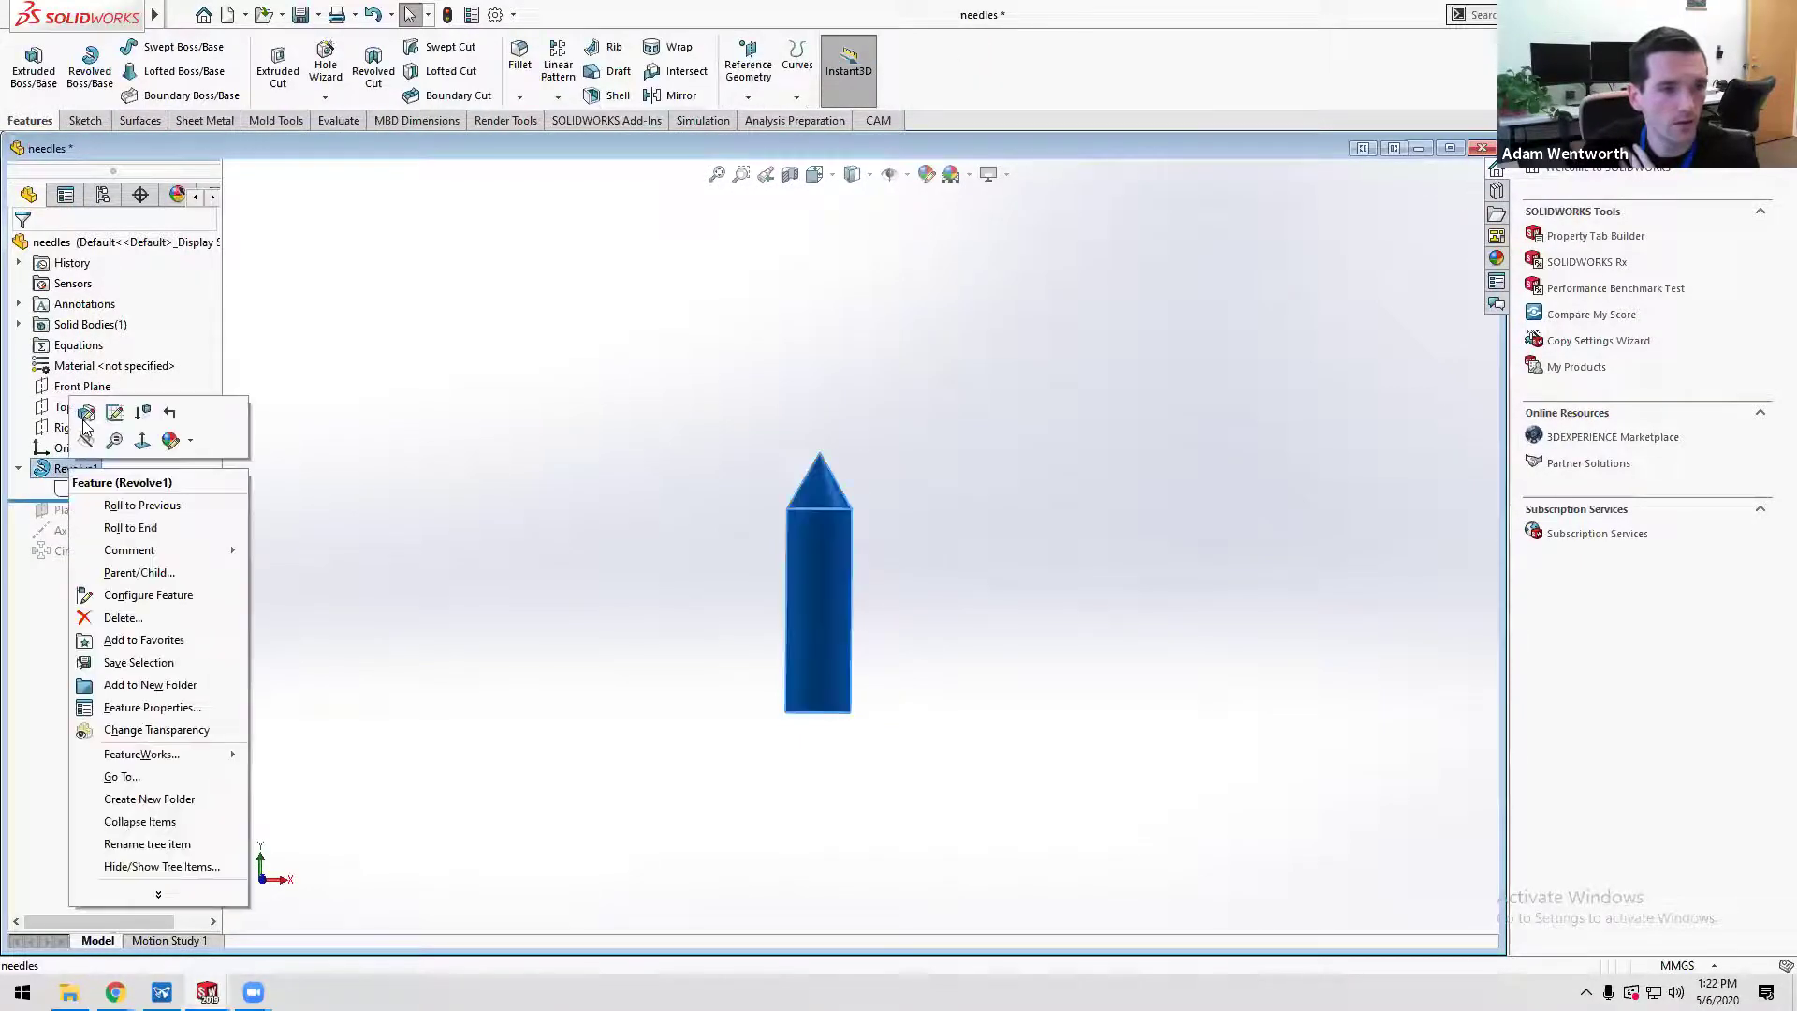
{"action": "key", "text": "Escape"}
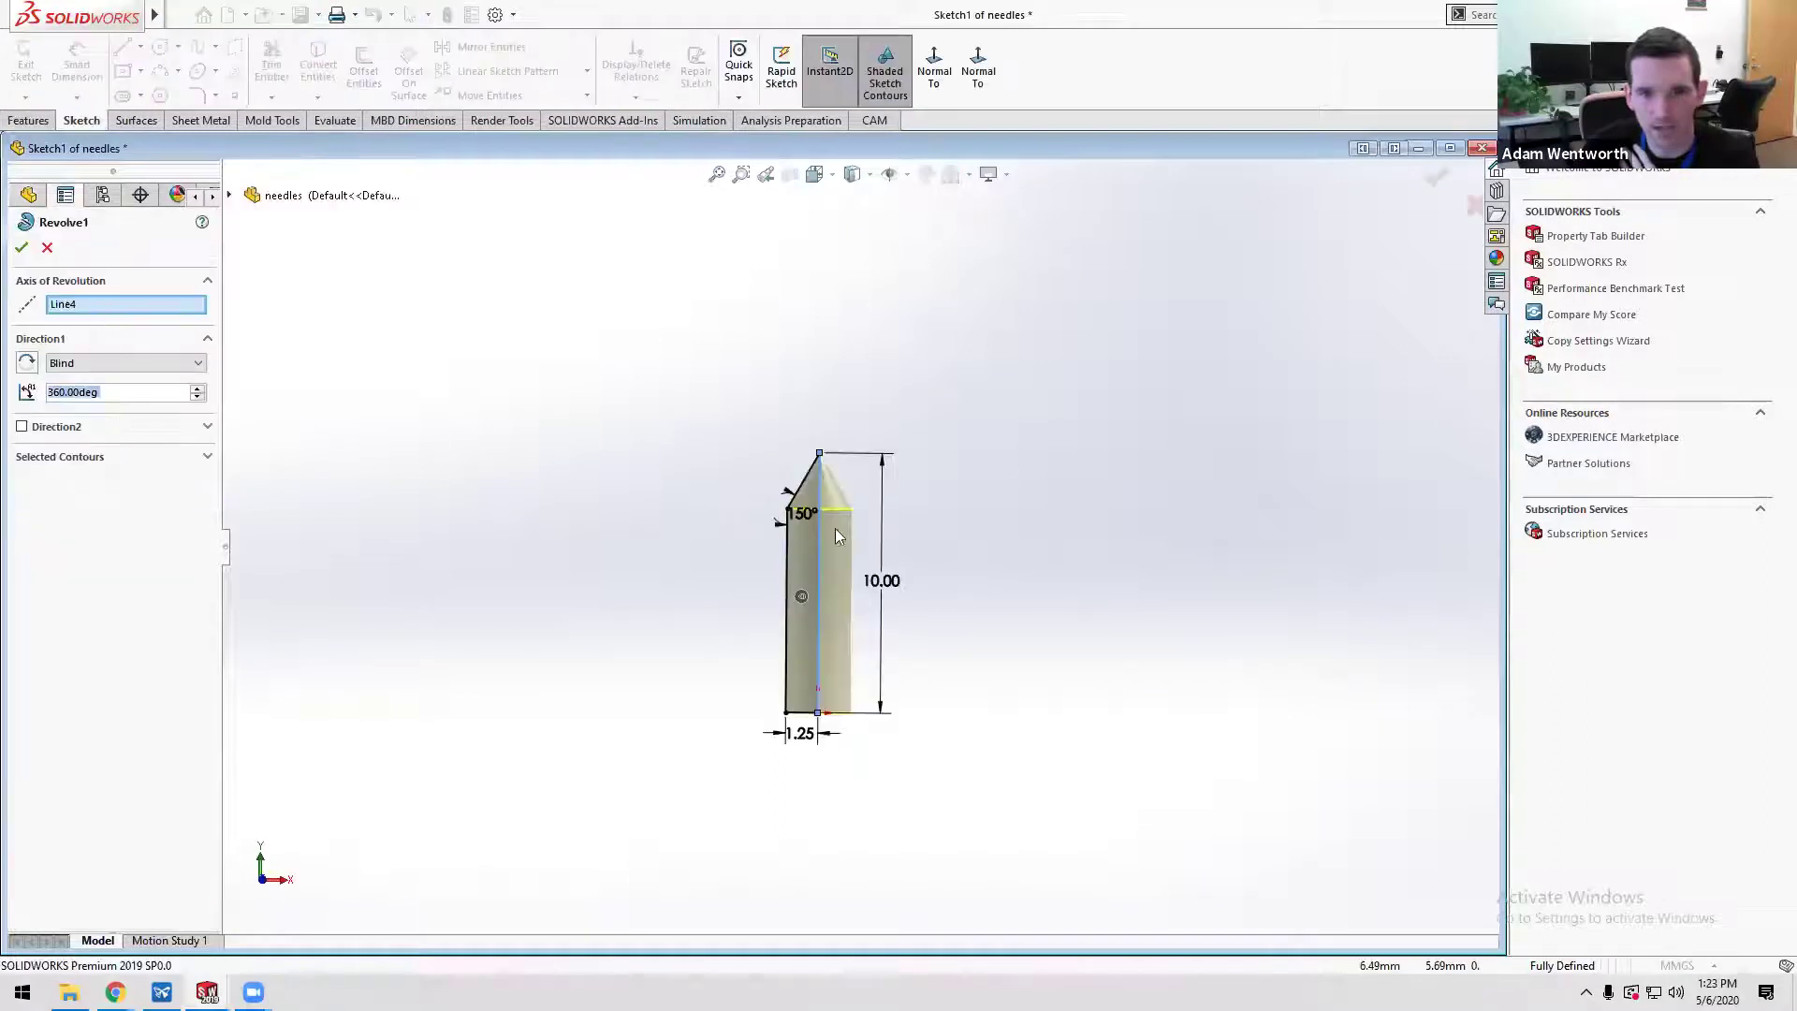
{"action": "left_click", "coordinate": [21, 247]}
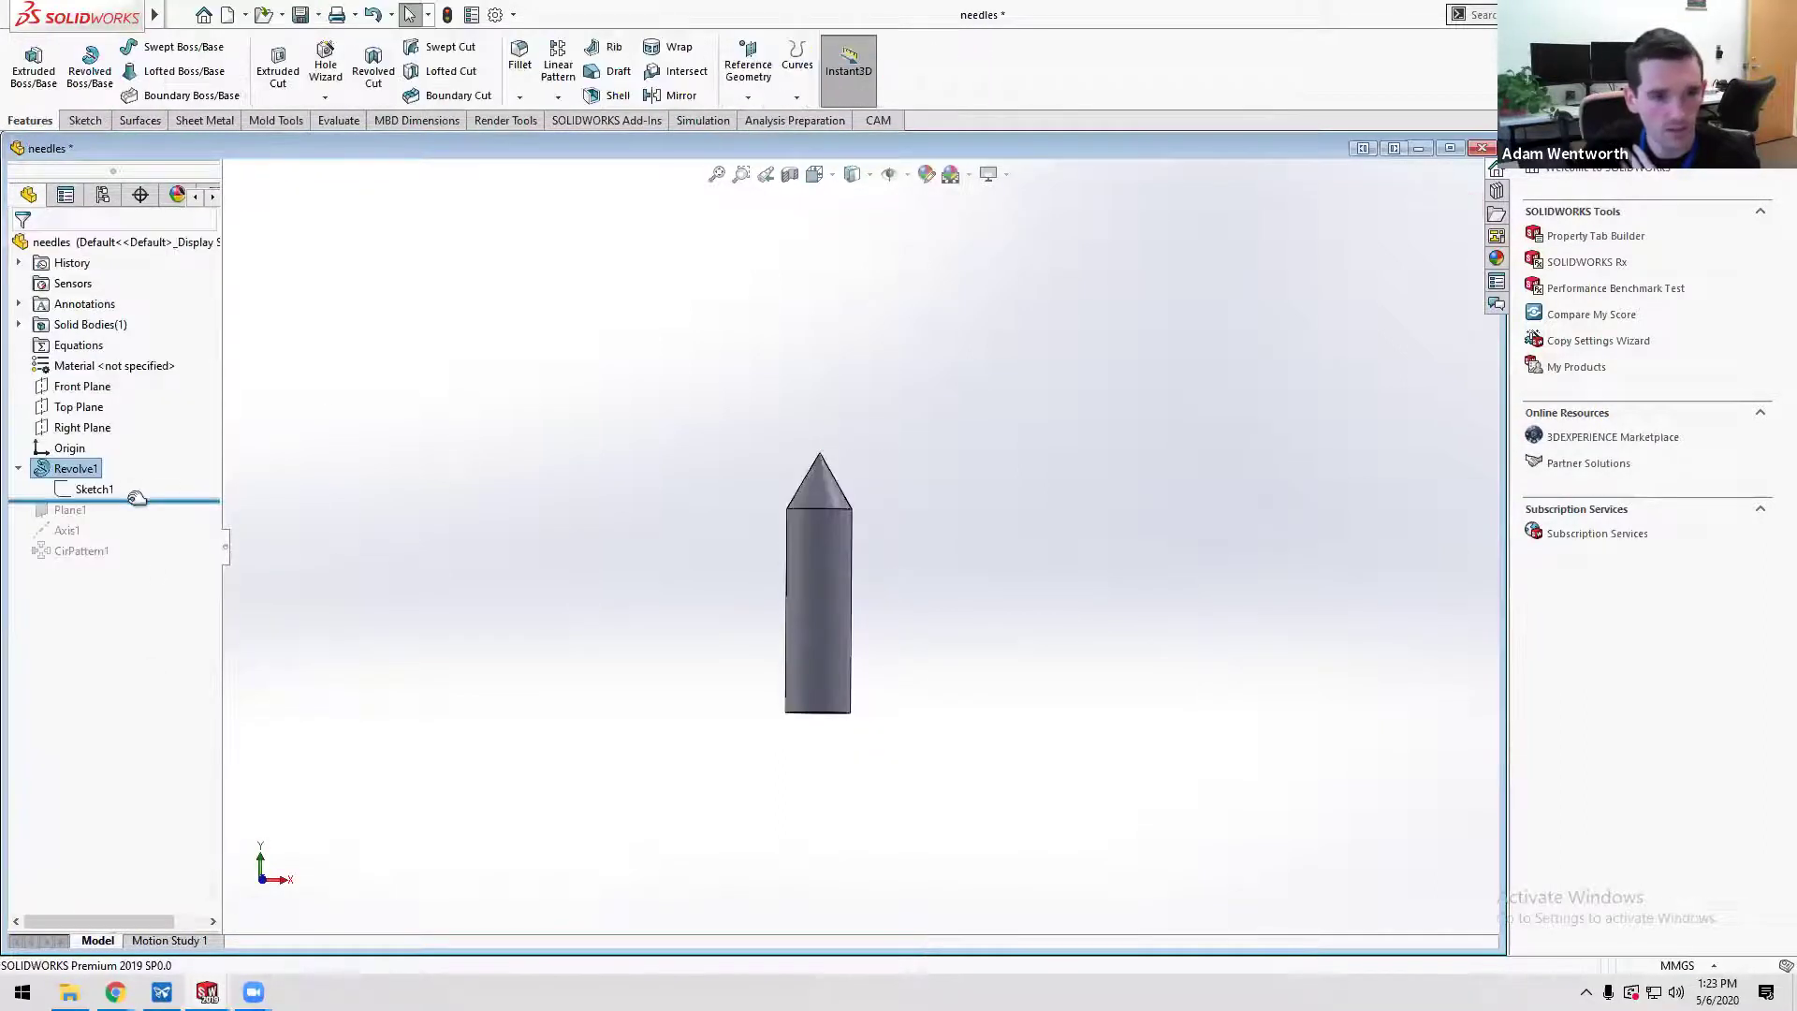
- Roll the needles part's history forward to the end and examine Plane1's reference and offset in its definition
{"action": "left_click_drag", "start_coordinate": [140, 501], "coordinate": [178, 573]}
{"action": "middle_click_drag", "start_coordinate": [666, 519], "coordinate": [671, 638]}
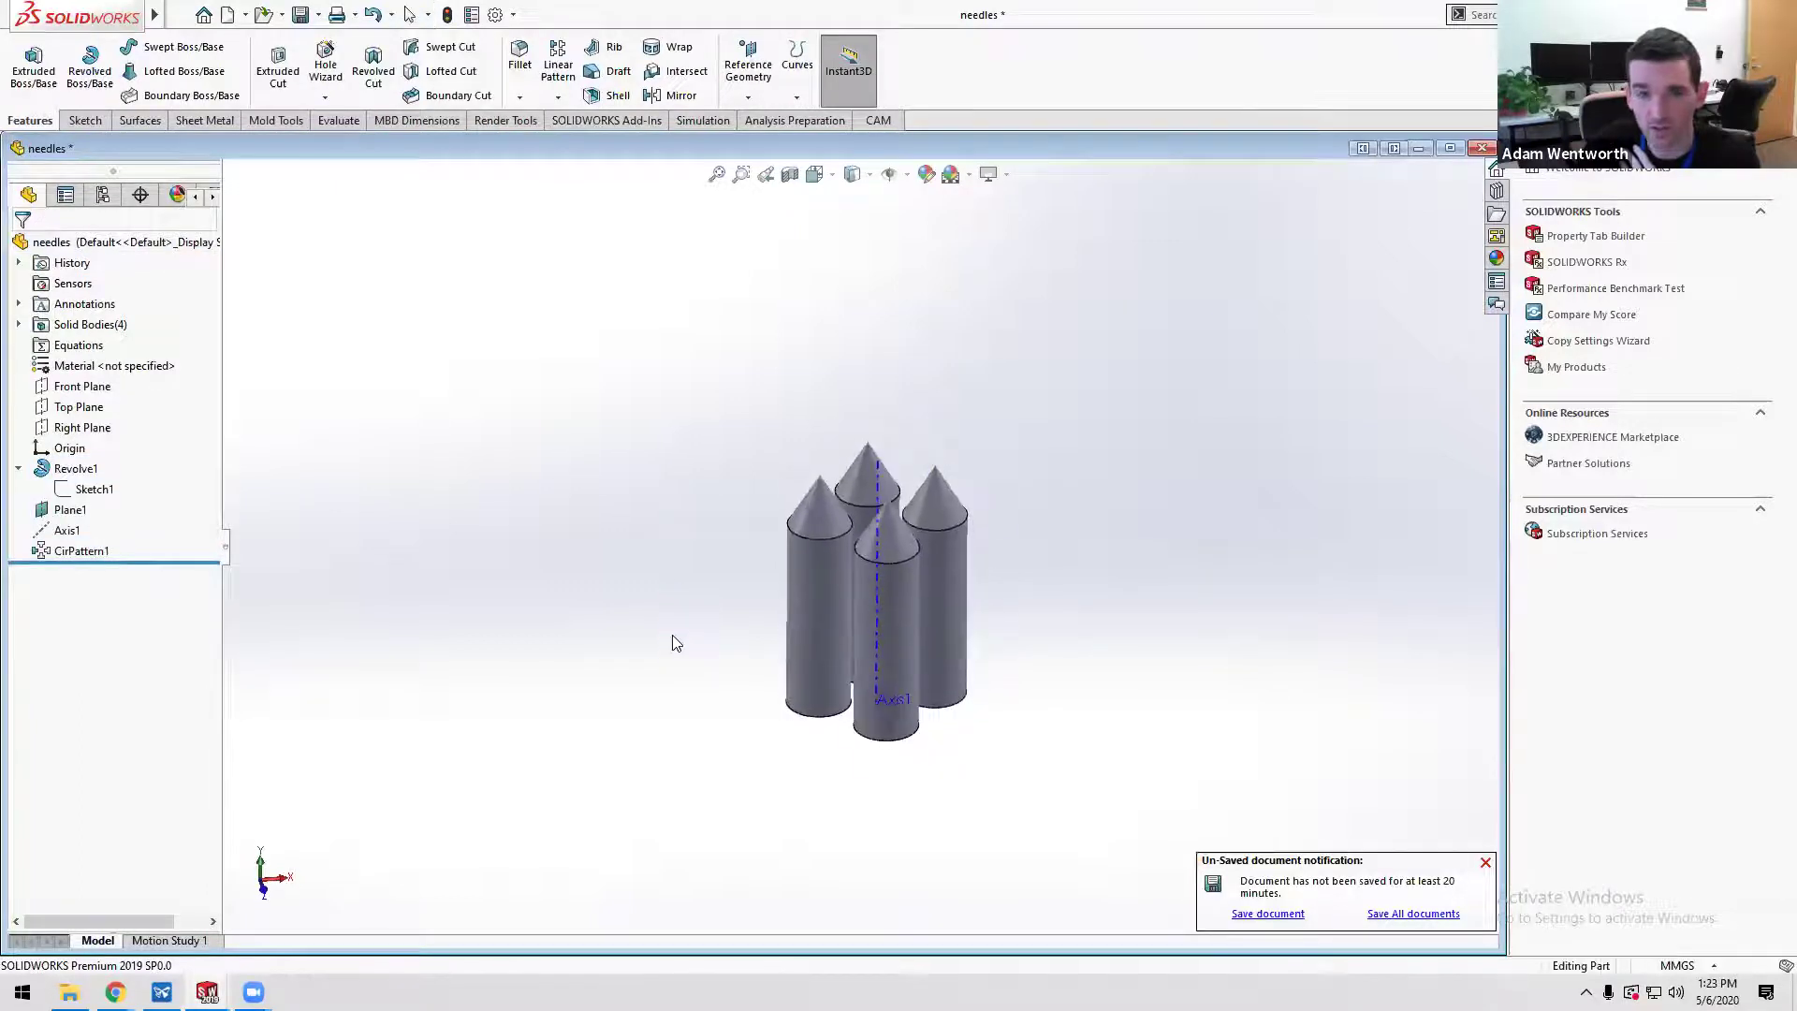
{"action": "right_click", "coordinate": [70, 509]}
{"action": "left_click", "coordinate": [83, 461]}
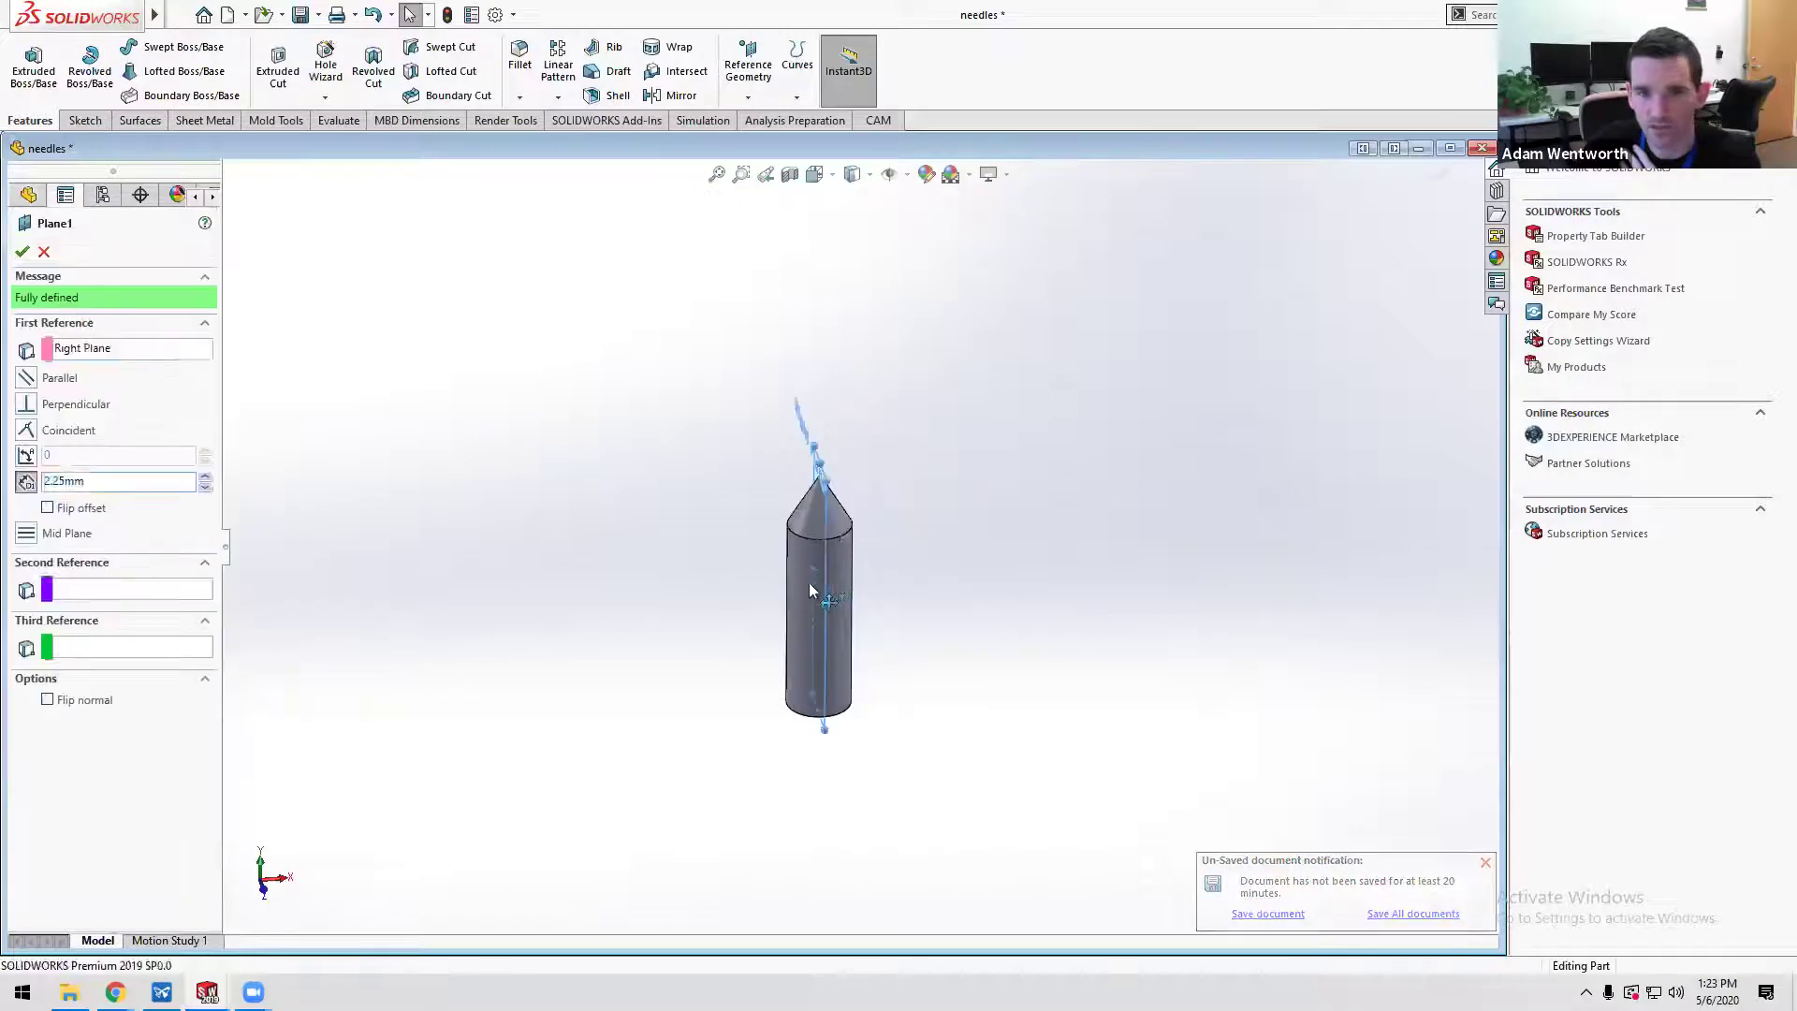
{"action": "left_click", "coordinate": [44, 254]}
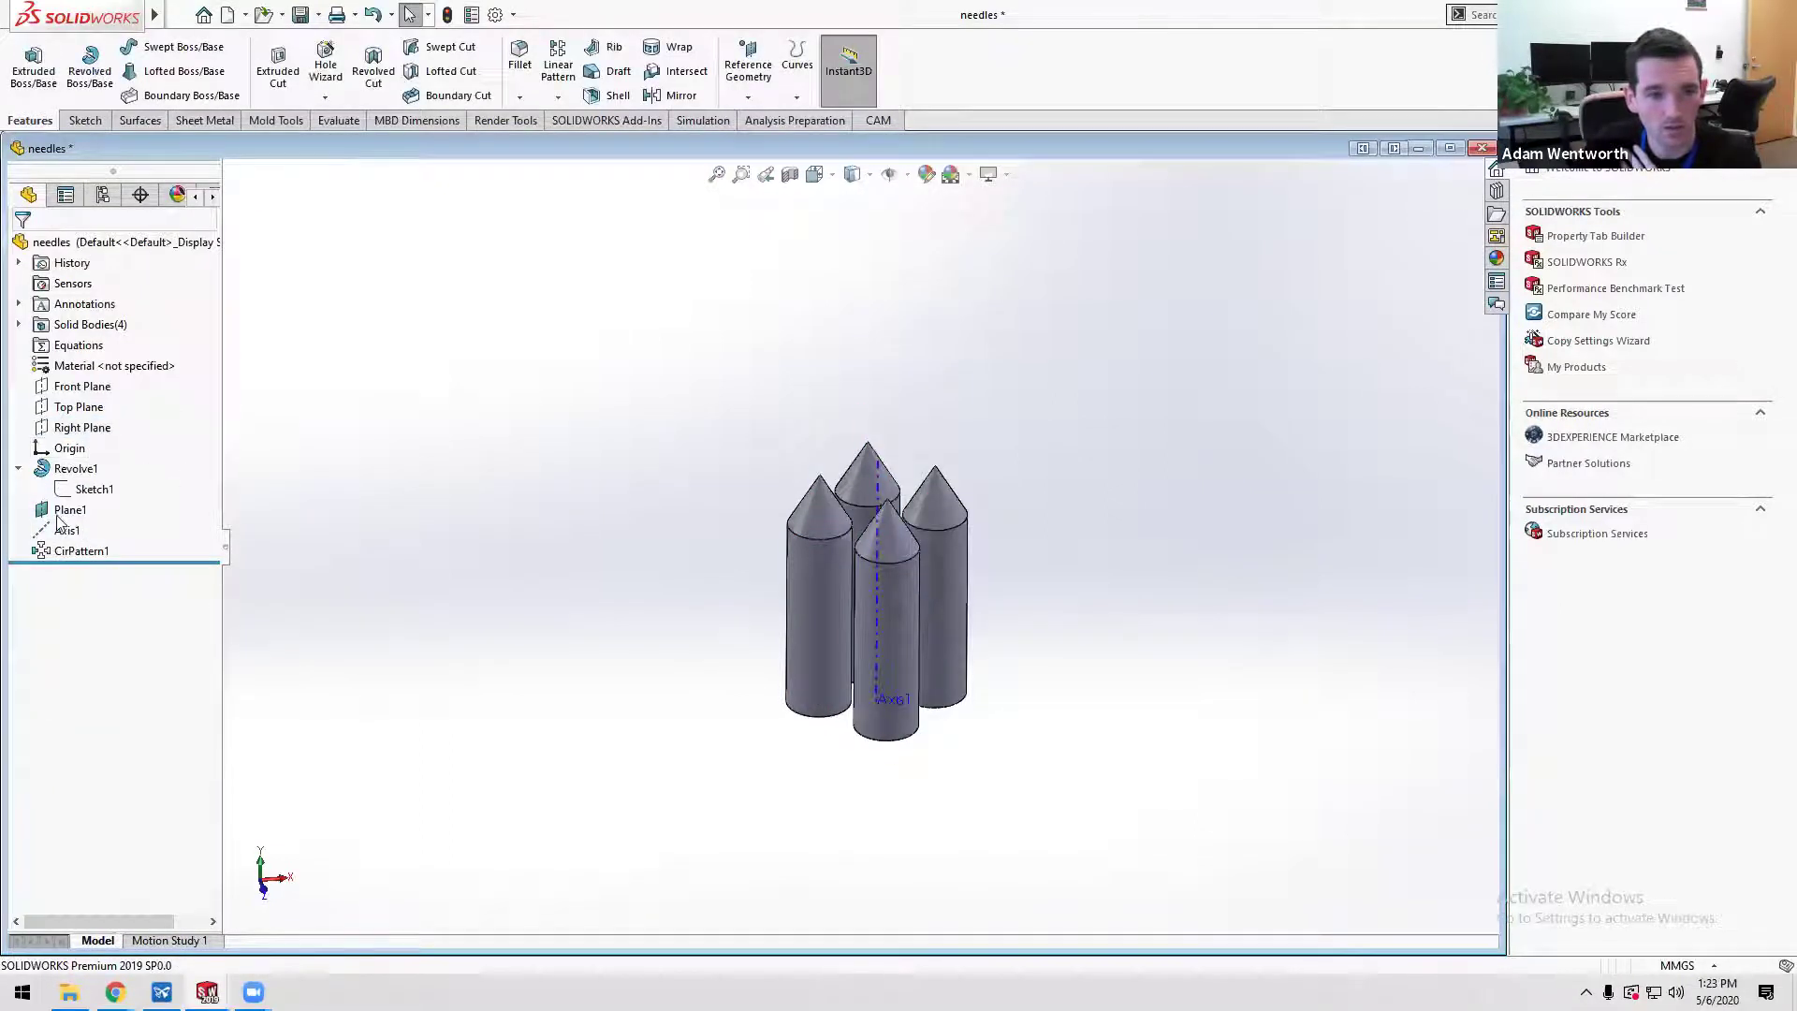
- Look up the reference axis command and examine the two planes that define Axis1 in its definition
{"action": "right_click", "coordinate": [64, 529]}
{"action": "left_click", "coordinate": [749, 244]}
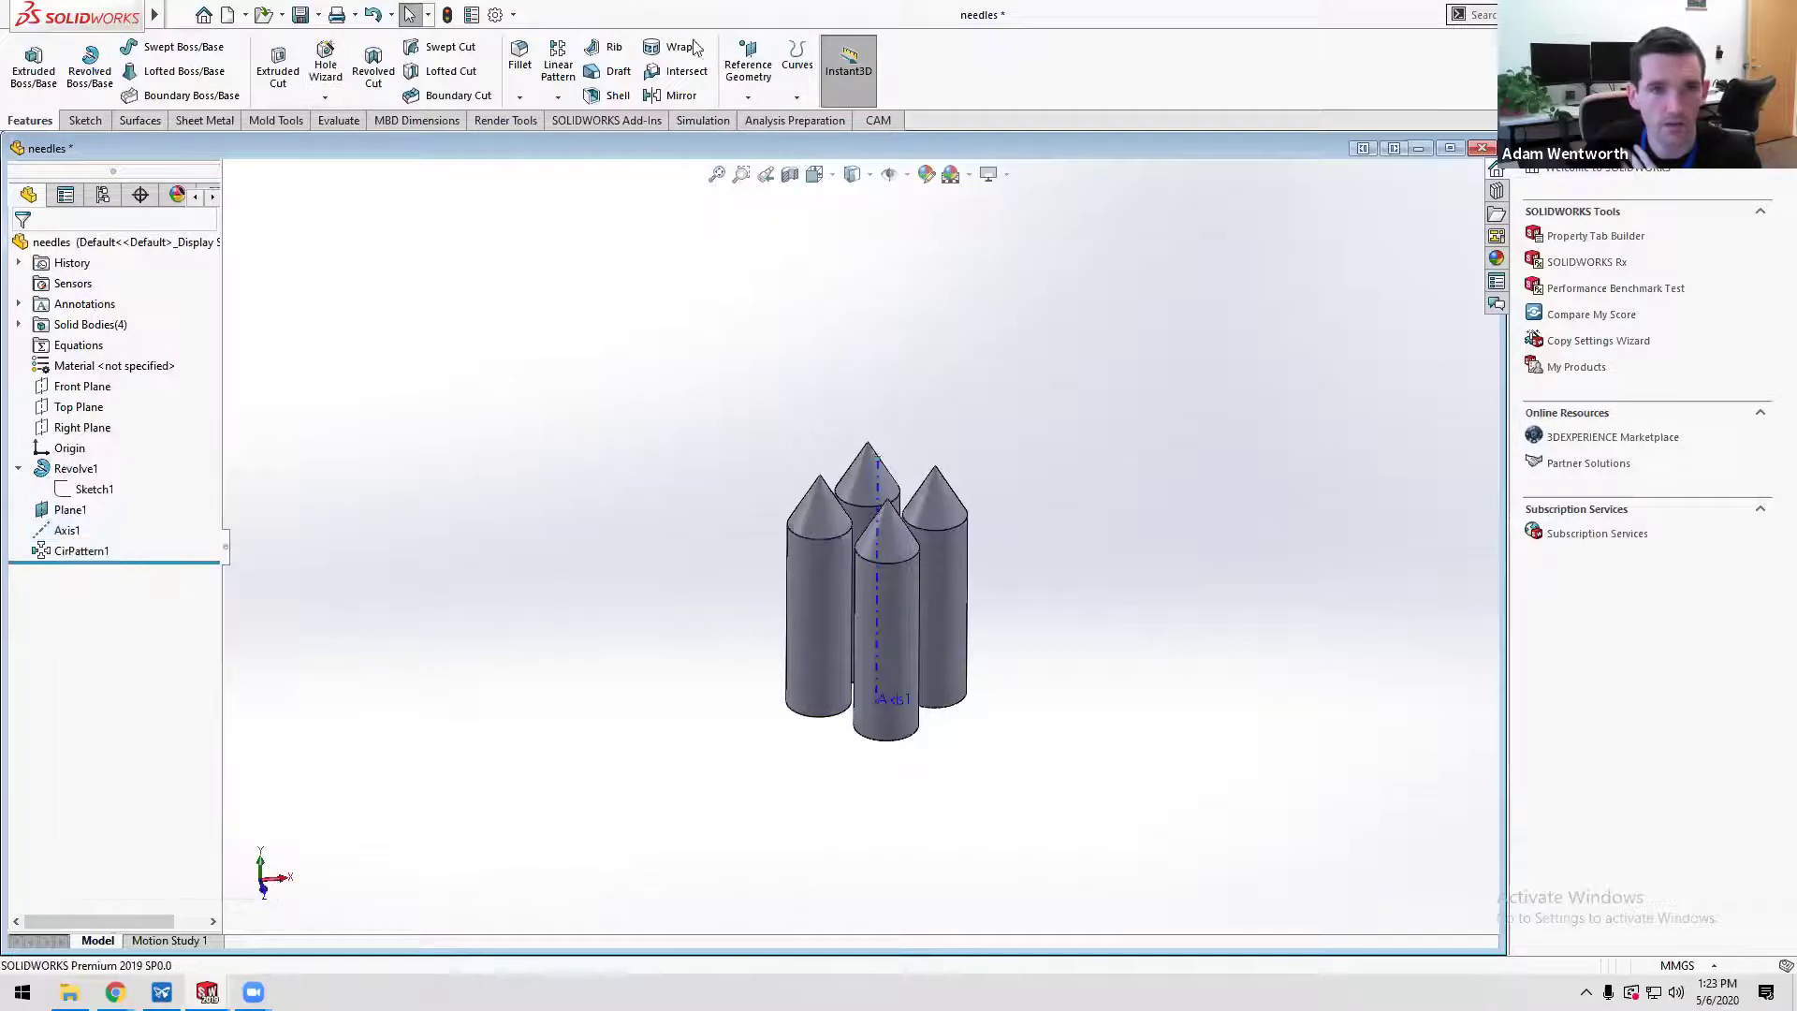
{"action": "left_click", "coordinate": [747, 98]}
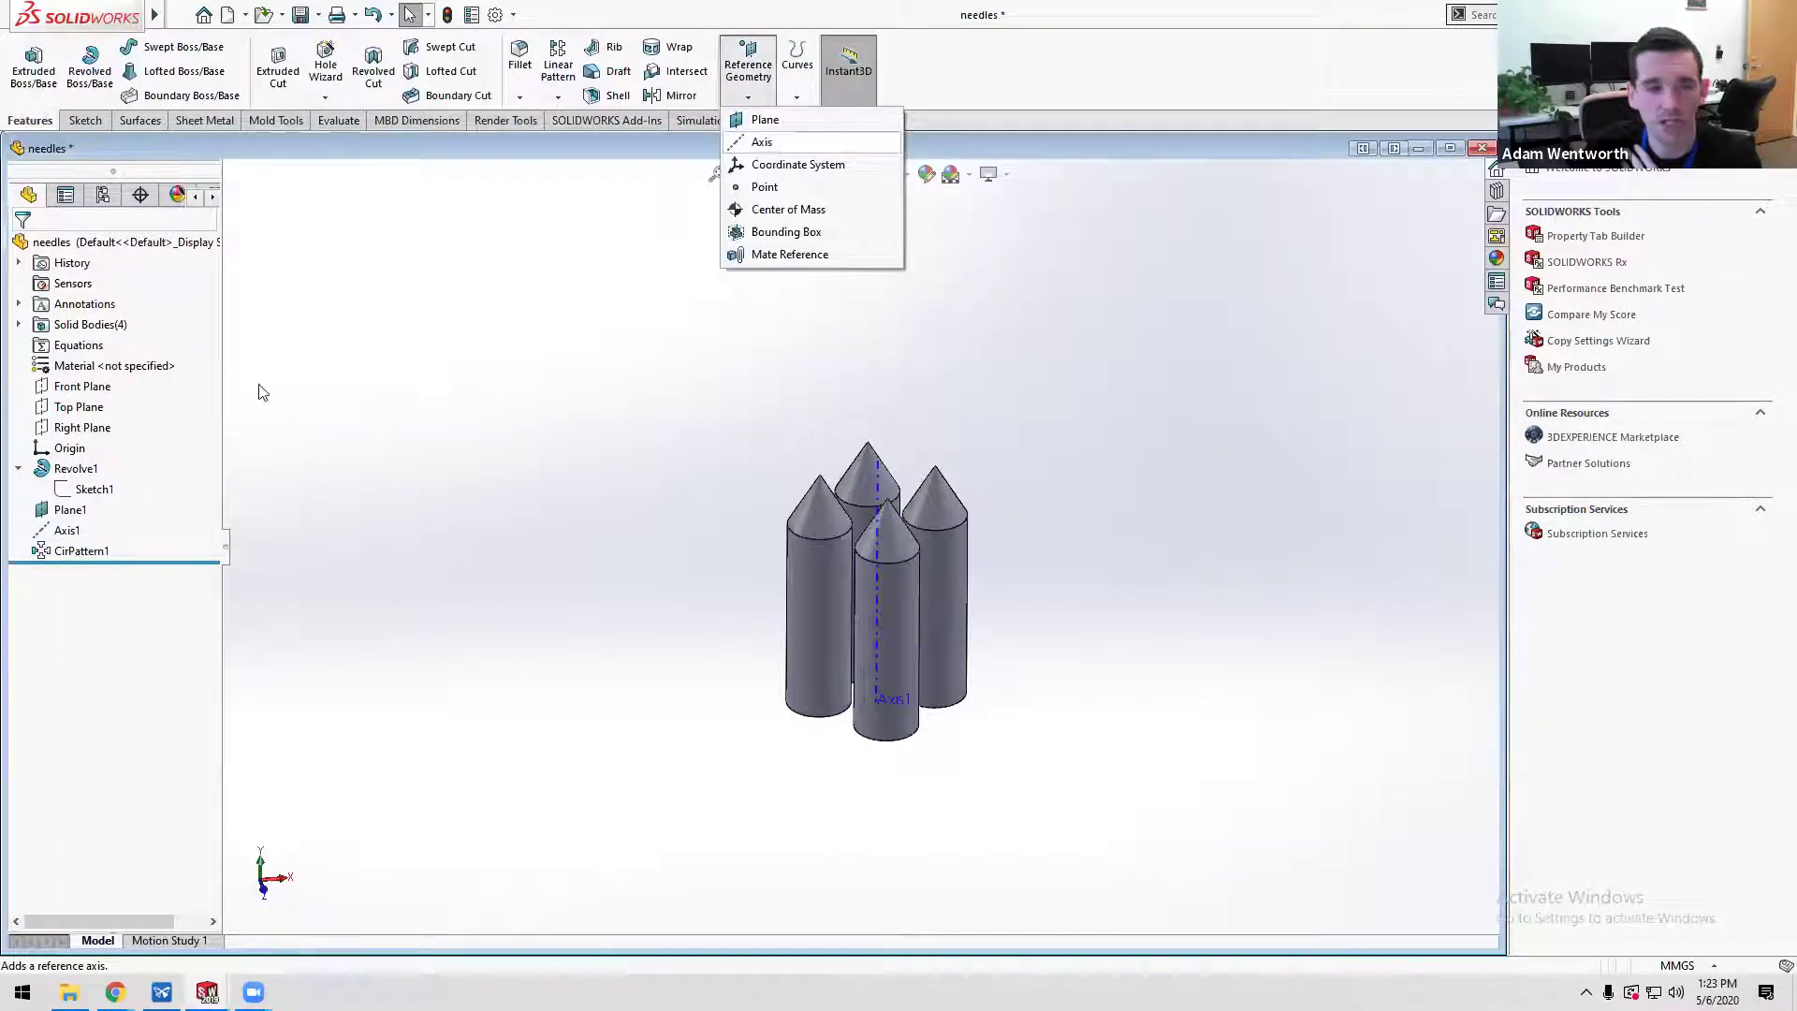
{"action": "left_click", "coordinate": [57, 532]}
{"action": "right_click", "coordinate": [58, 531]}
{"action": "left_click", "coordinate": [73, 475]}
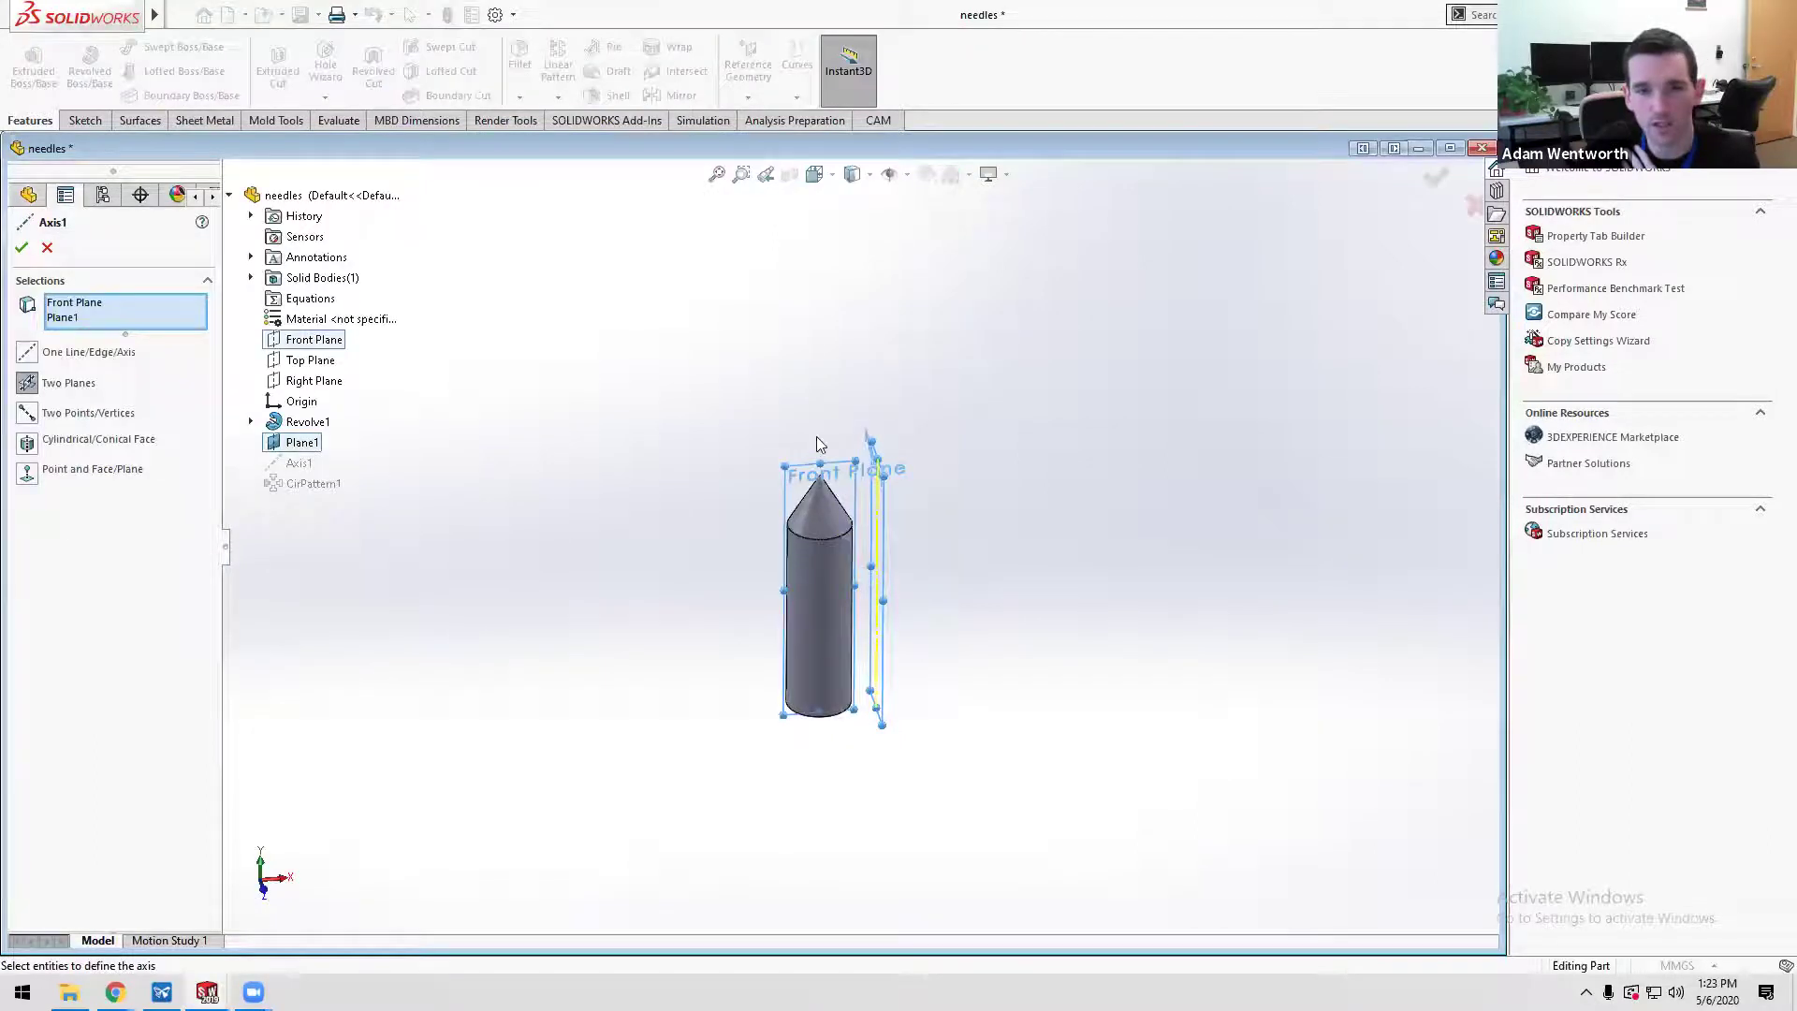
{"action": "middle_click_drag", "start_coordinate": [831, 514], "coordinate": [957, 541]}
{"action": "scroll", "coordinate": [916, 460], "scroll_direction": "down", "scroll_amount": 5}
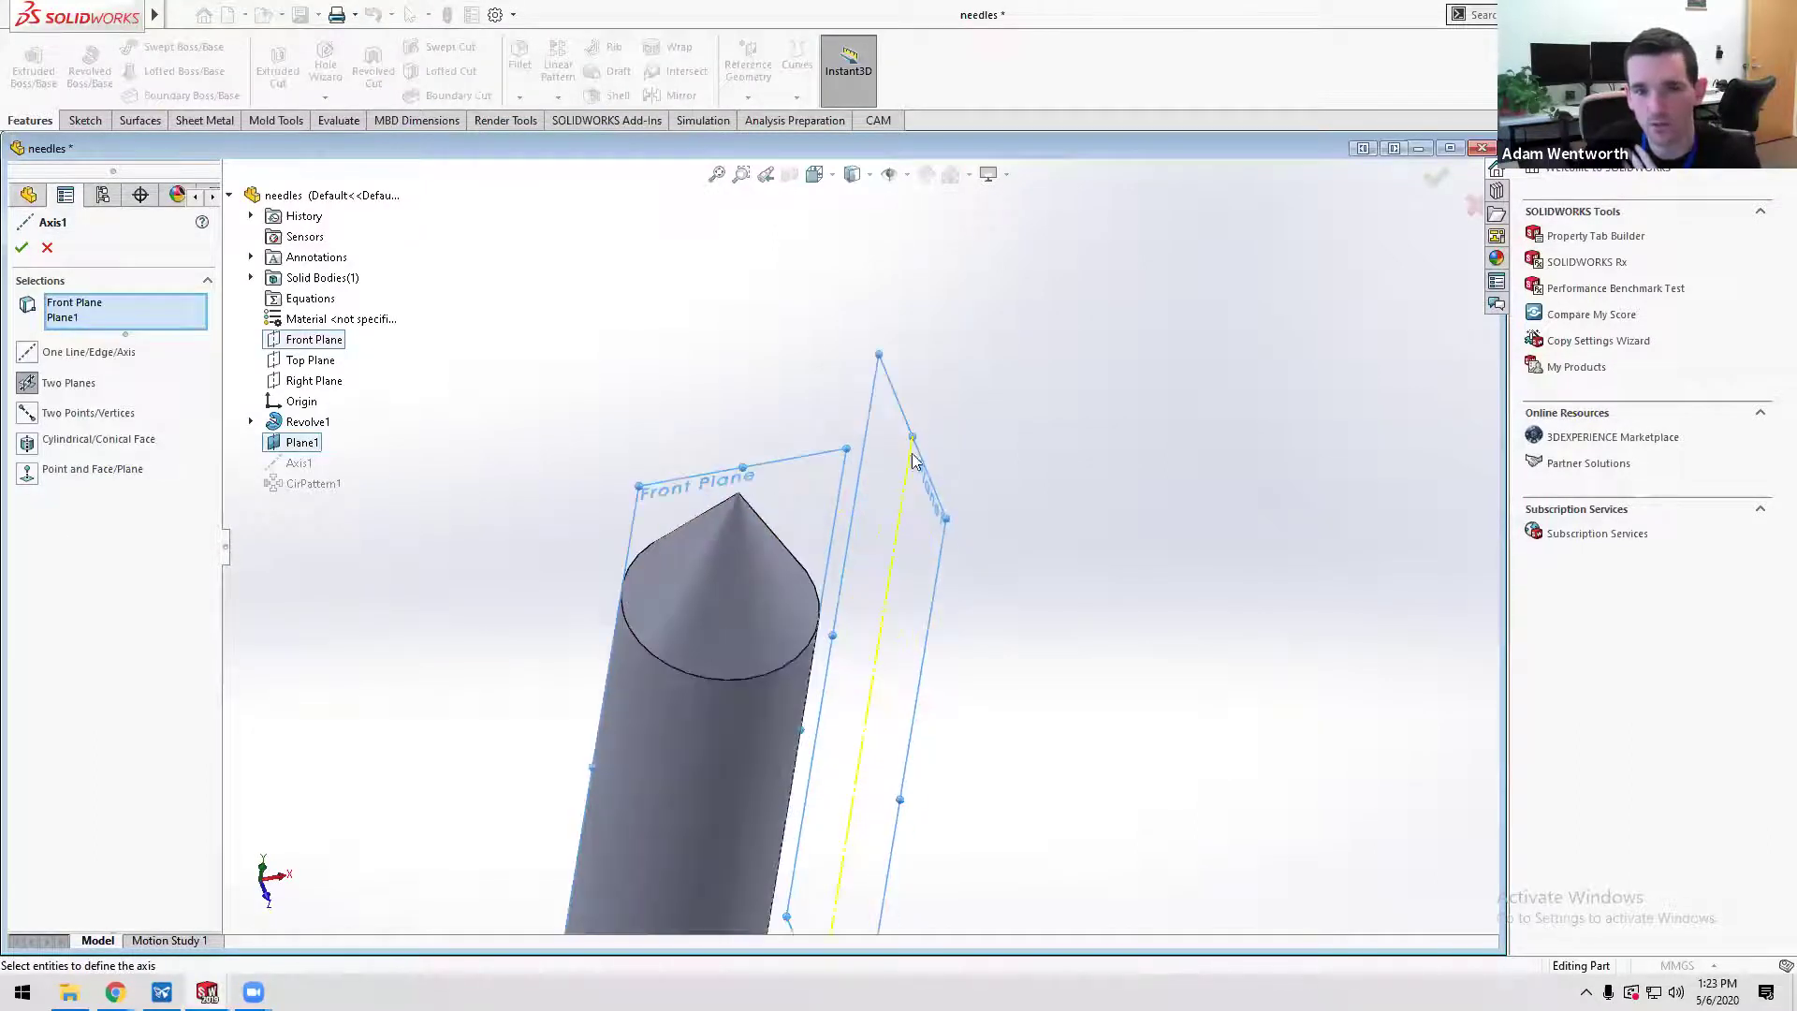
{"action": "left_click", "coordinate": [47, 249]}
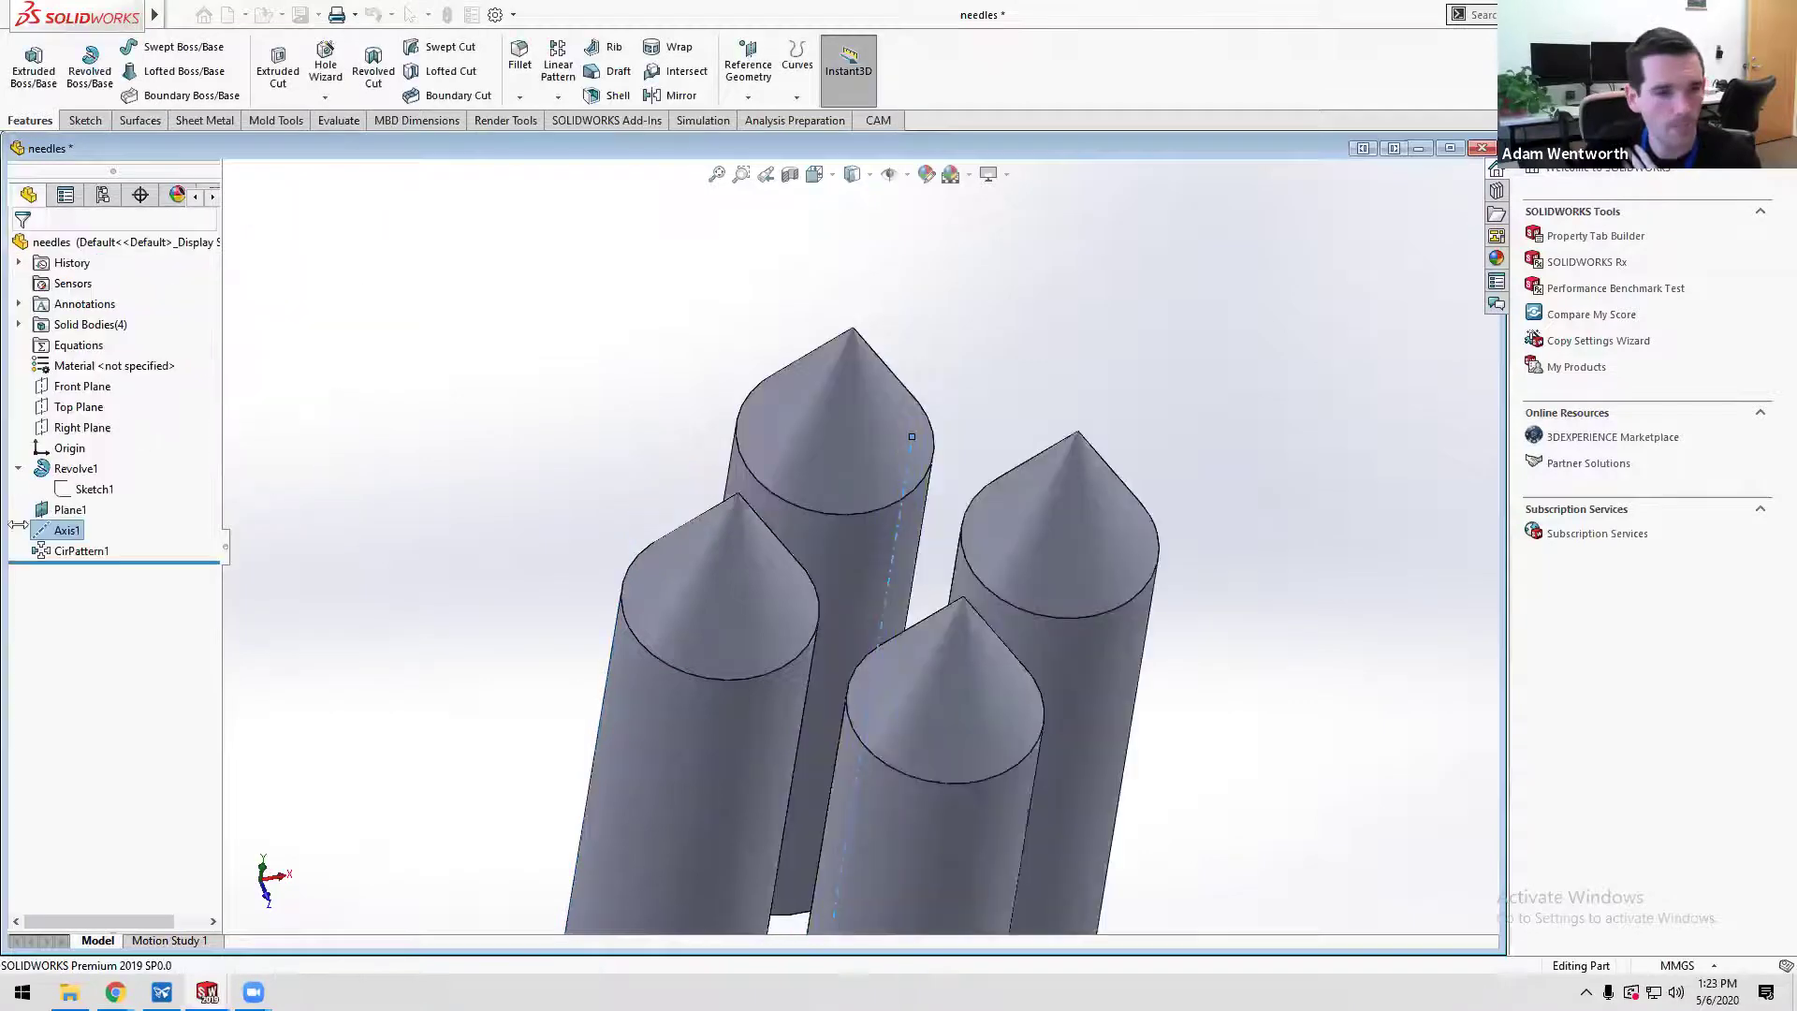
- Set CirPattern1 to 5 equally spaced instances of the needle body around Axis1
{"action": "left_click", "coordinate": [83, 550]}
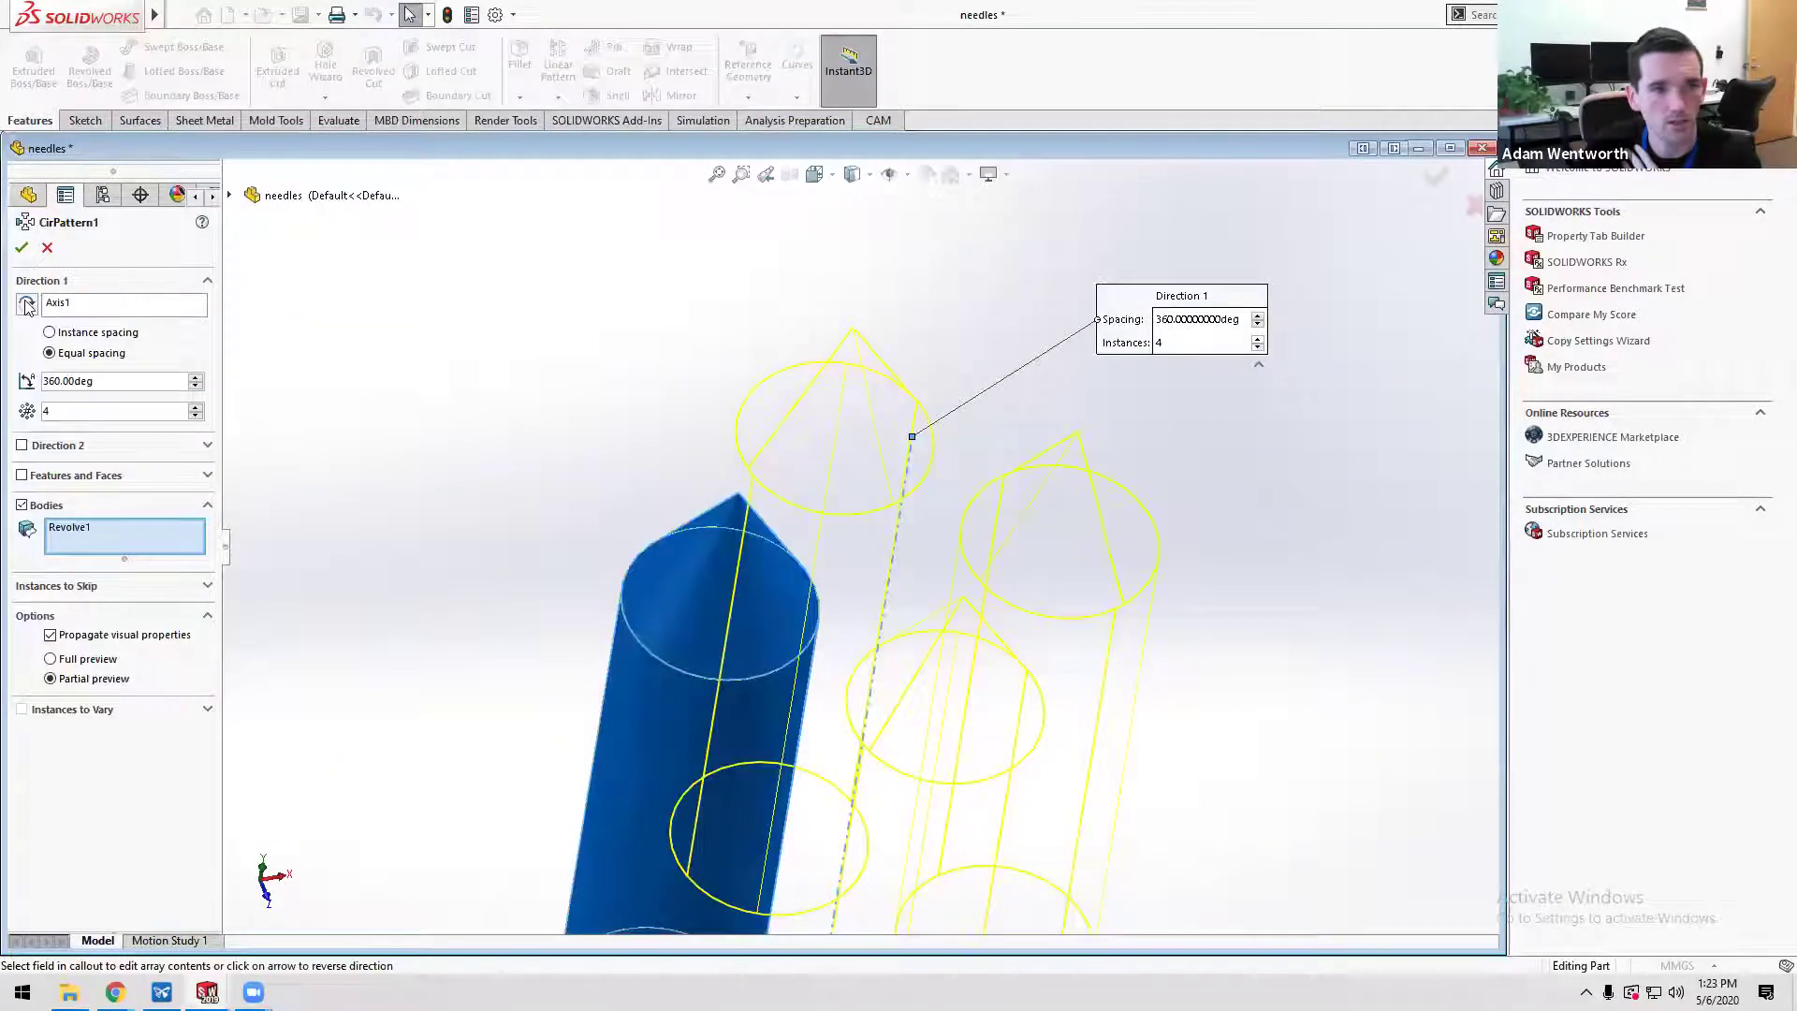
{"action": "left_click", "coordinate": [58, 303]}
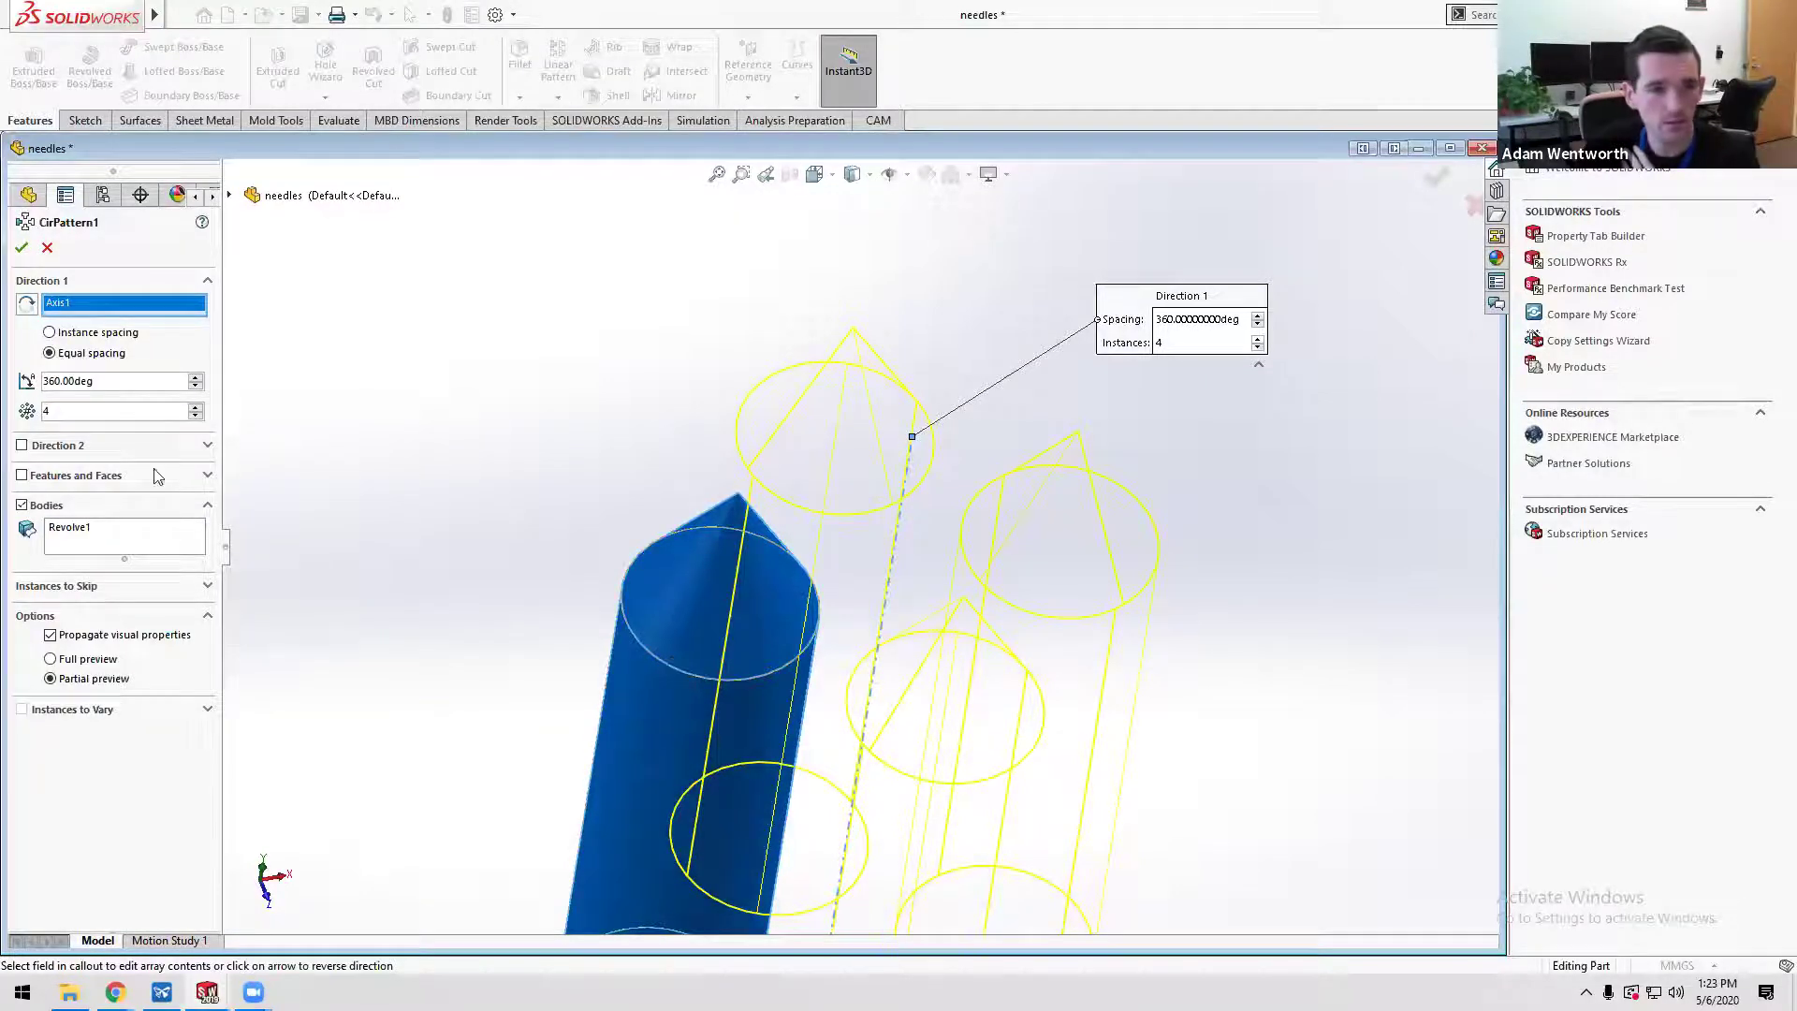
{"action": "left_click", "coordinate": [195, 406]}
{"action": "middle_click_drag", "start_coordinate": [582, 416], "coordinate": [567, 567]}
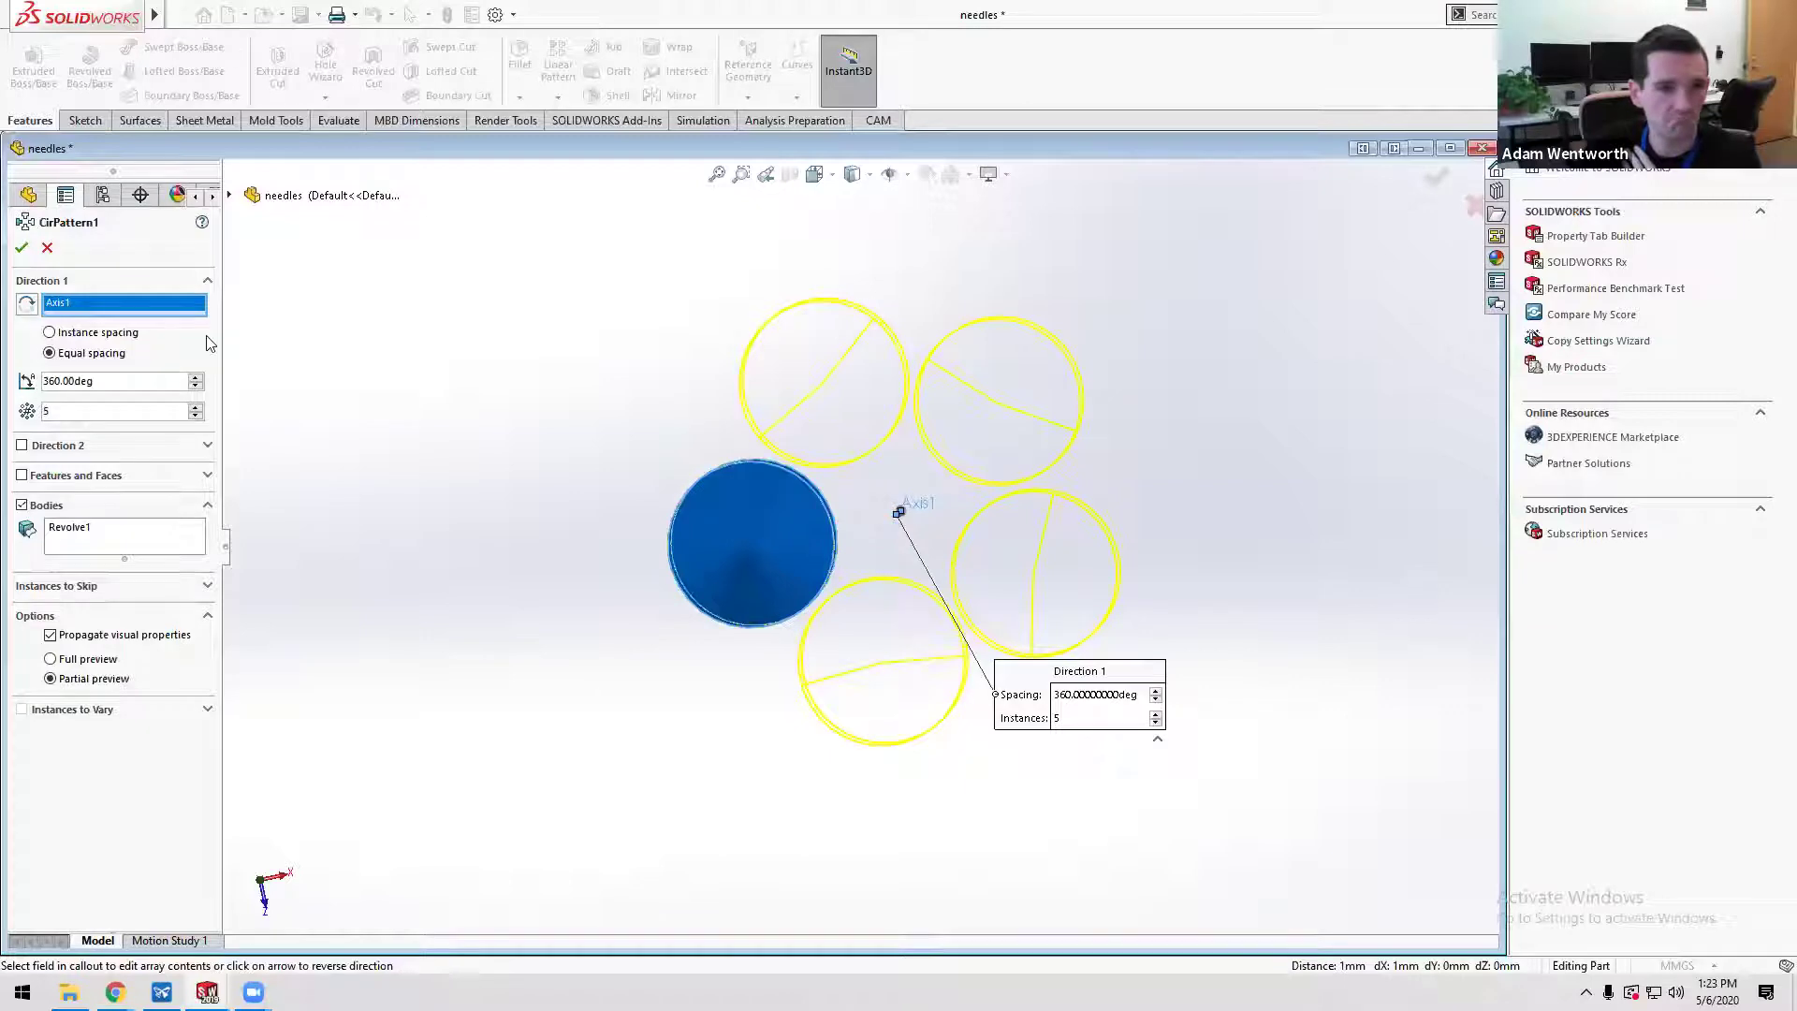
{"action": "left_click", "coordinate": [21, 247]}
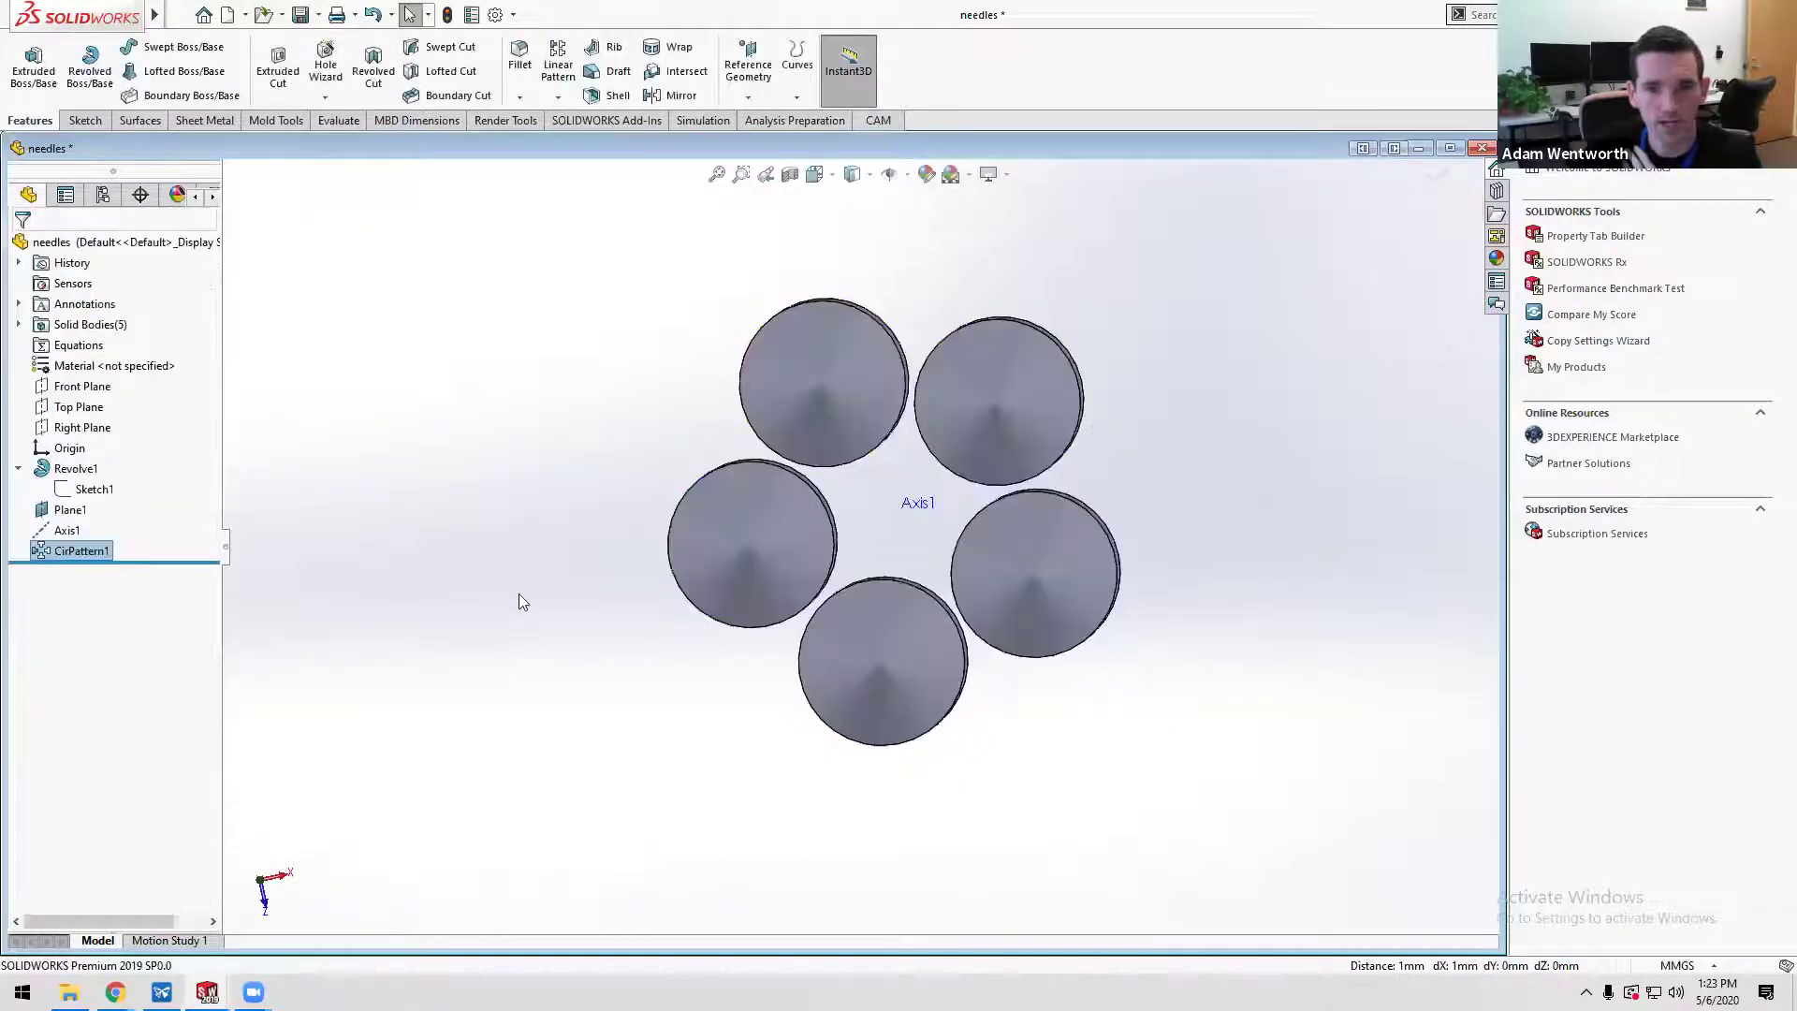
{"action": "middle_click_drag", "start_coordinate": [519, 593], "coordinate": [738, 604]}
{"action": "scroll", "coordinate": [737, 605], "scroll_direction": "up", "scroll_amount": 3}
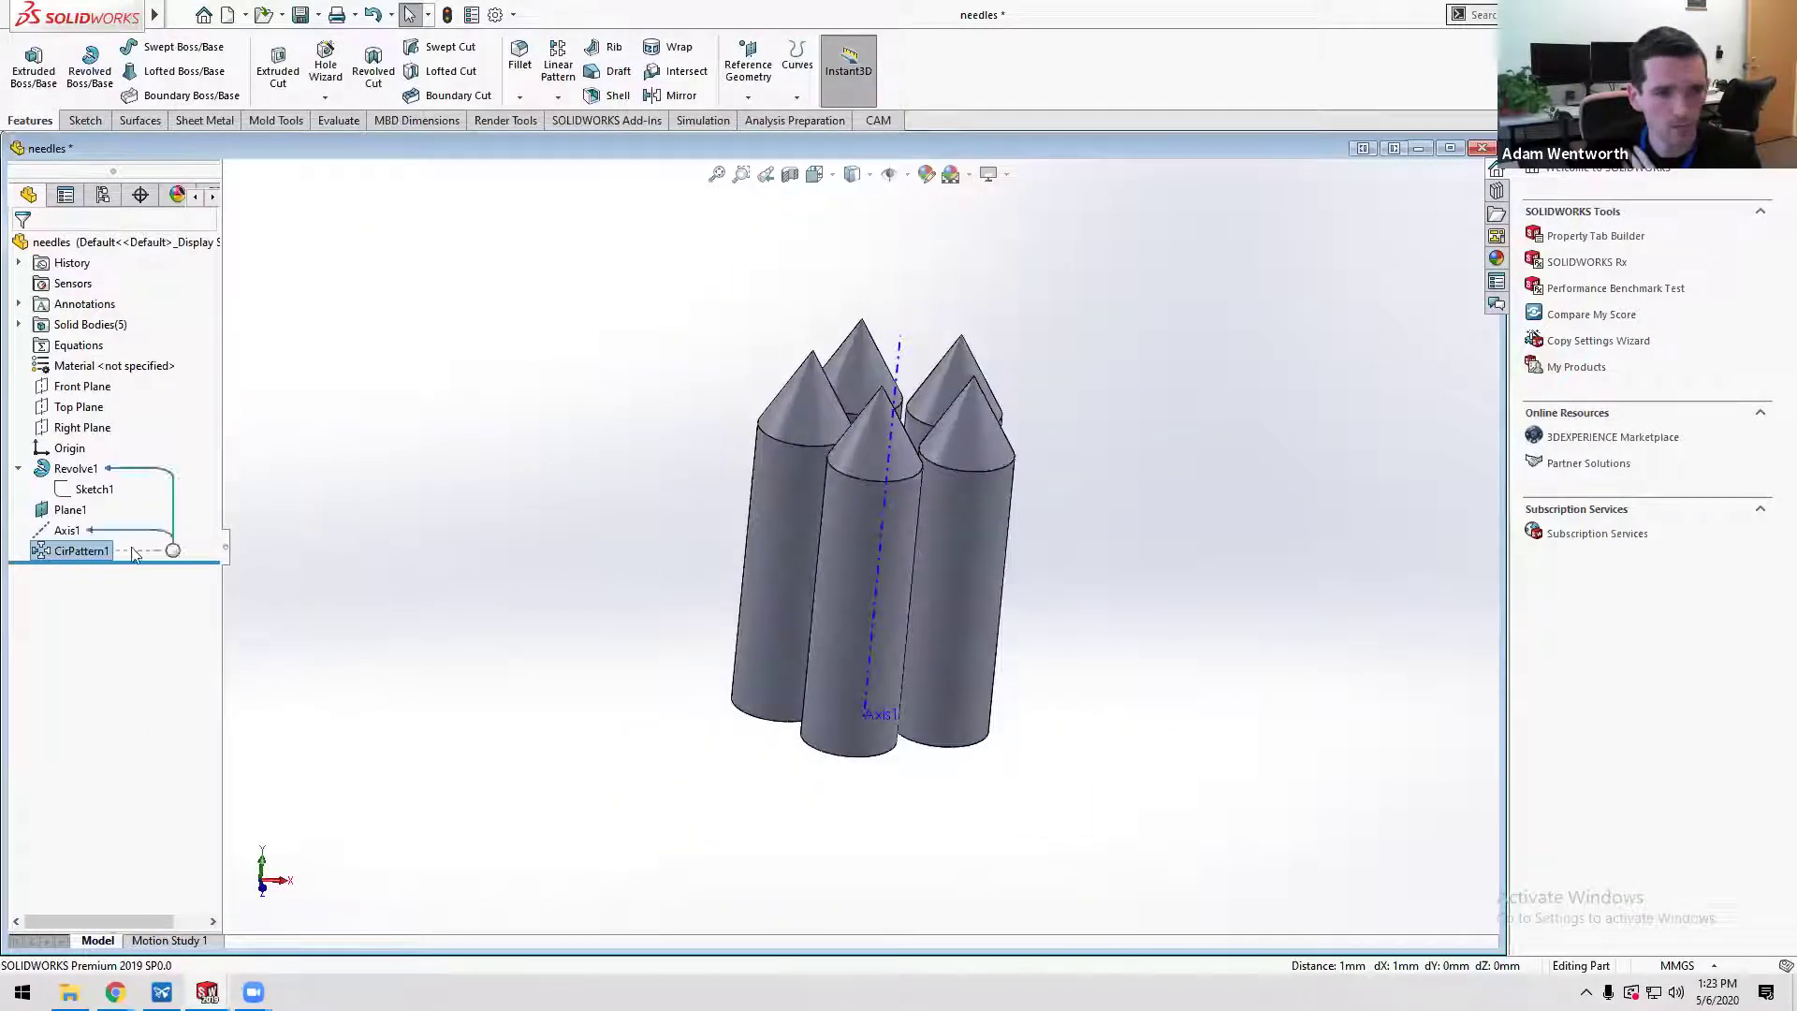
- Switch to the DynamicSpring assembly and review the open documents available for component insertion without inserting any
{"action": "left_click", "coordinate": [1419, 148]}
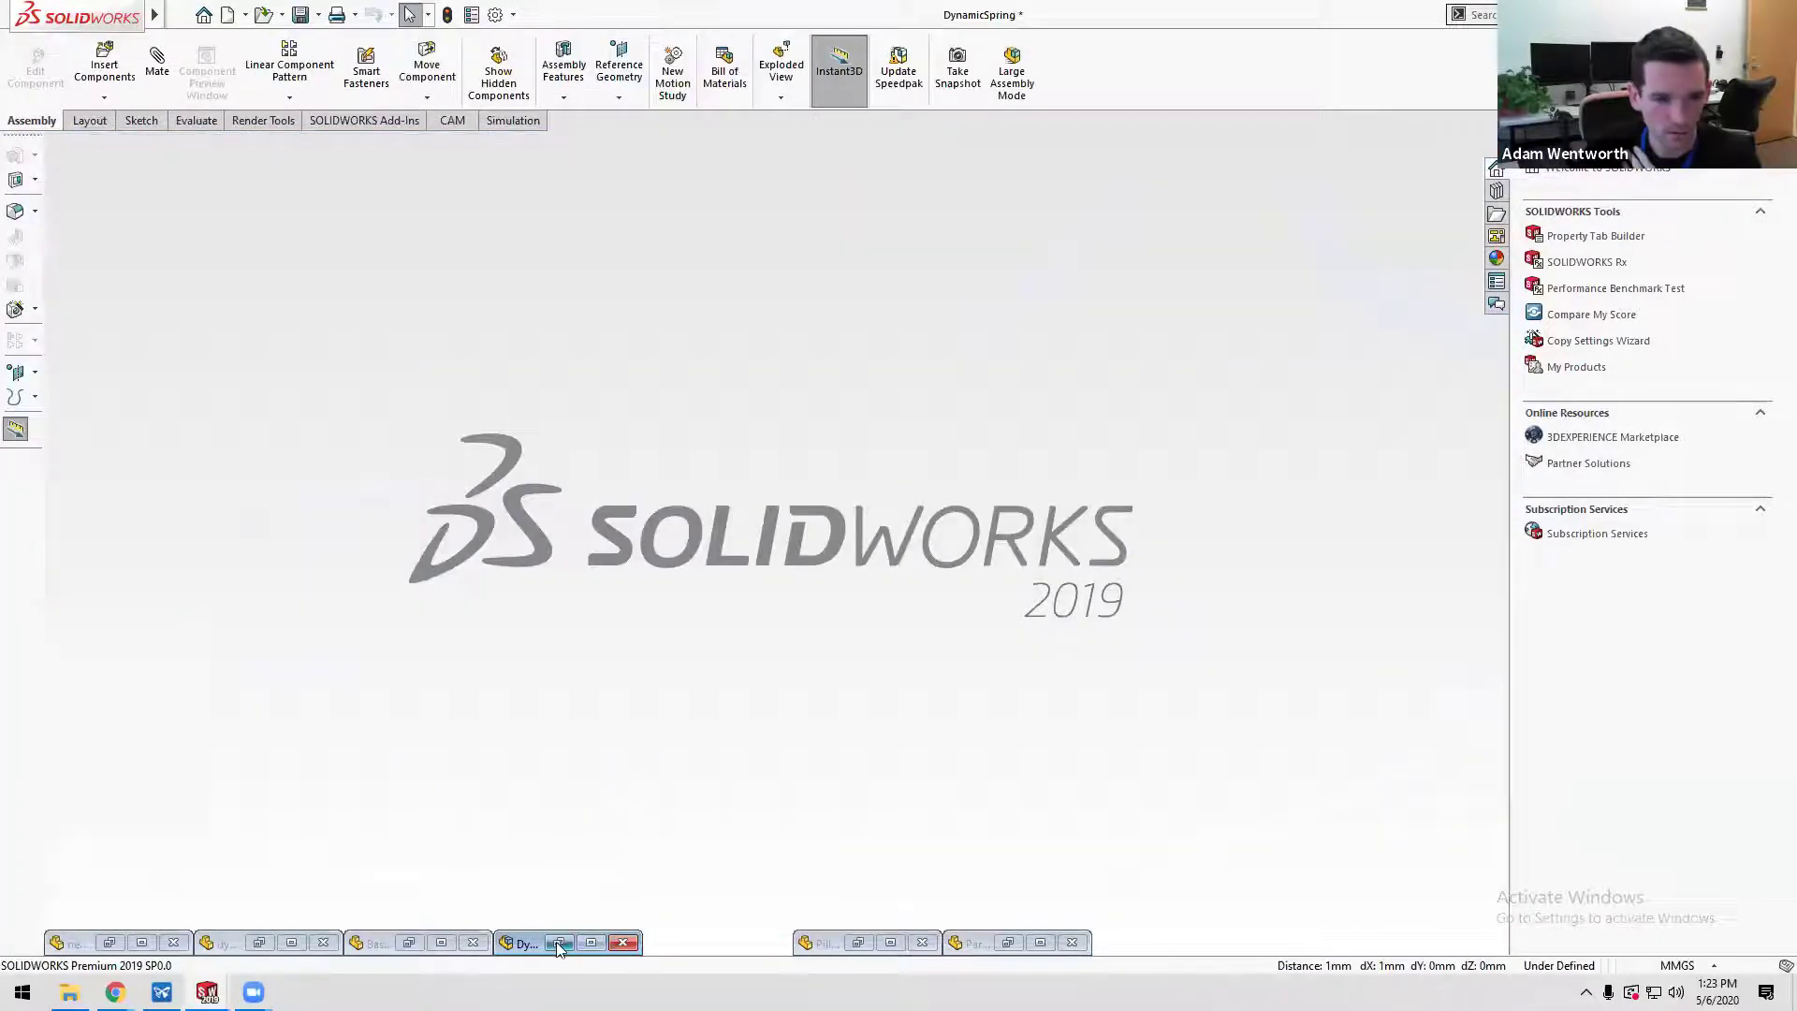
{"action": "left_click", "coordinate": [559, 942]}
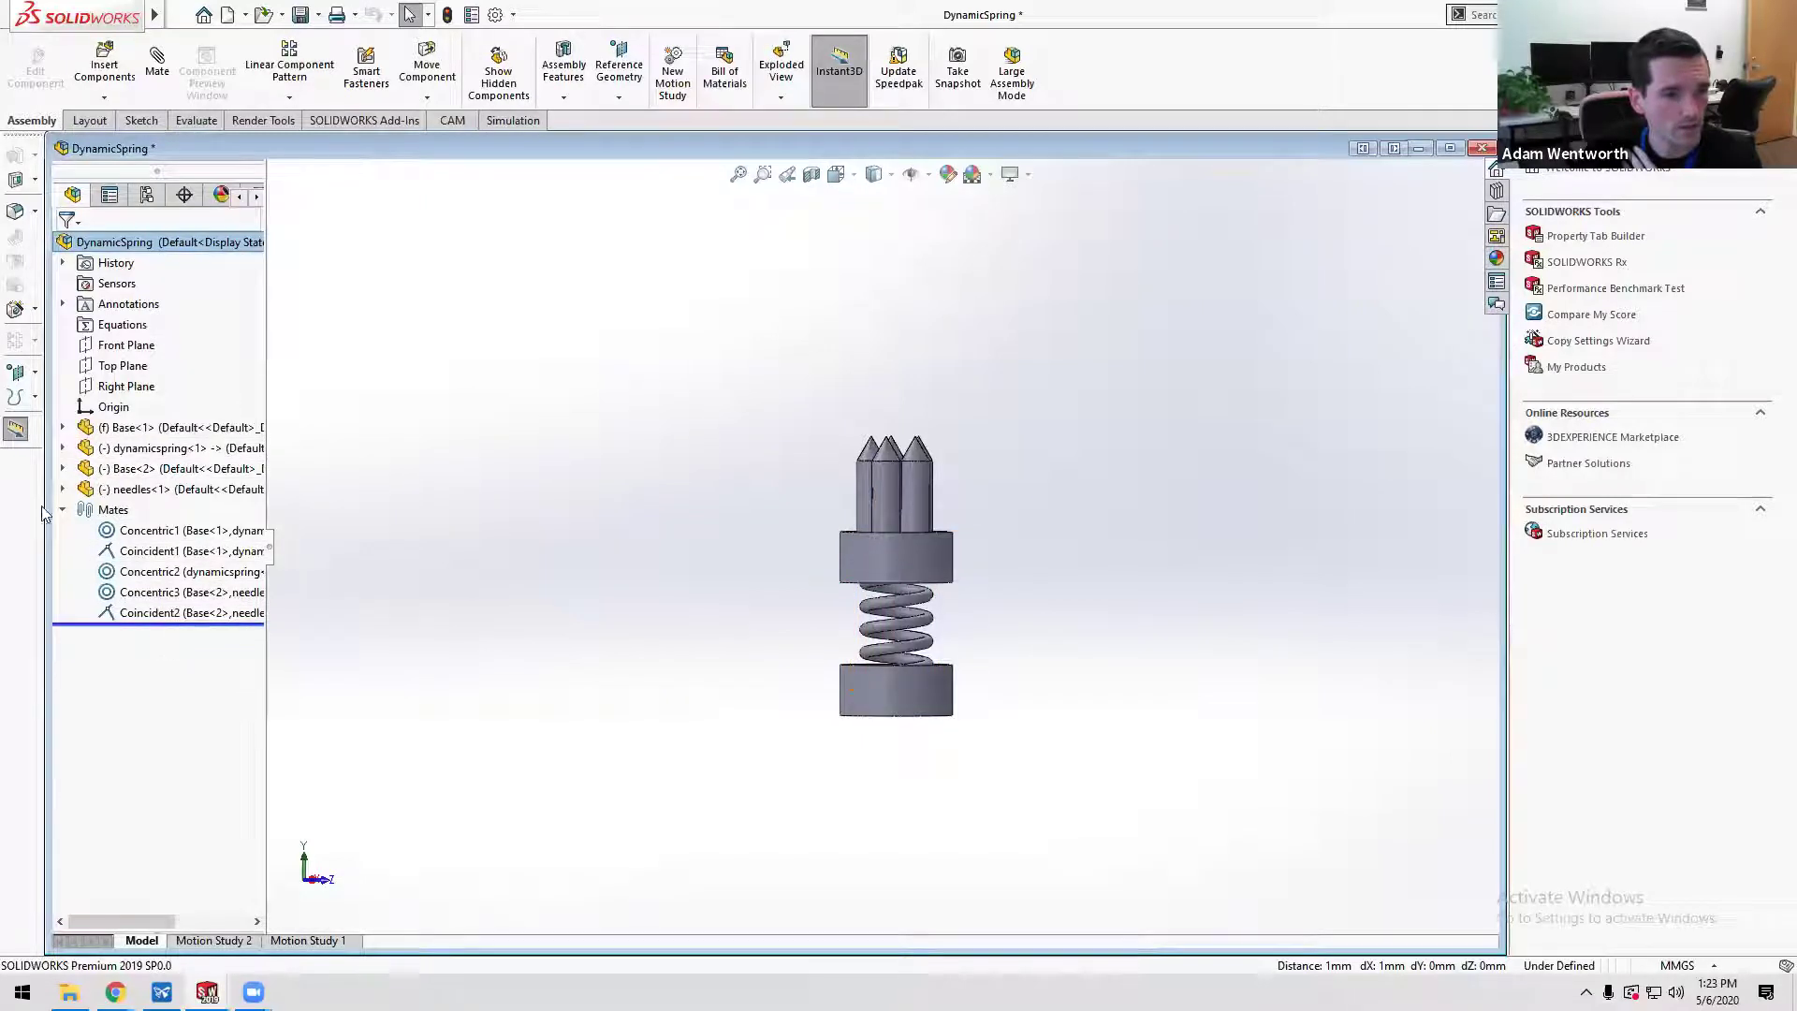
{"action": "scroll", "coordinate": [896, 742], "scroll_direction": "up", "scroll_amount": 2}
{"action": "scroll", "coordinate": [872, 670], "scroll_direction": "down", "scroll_amount": 4}
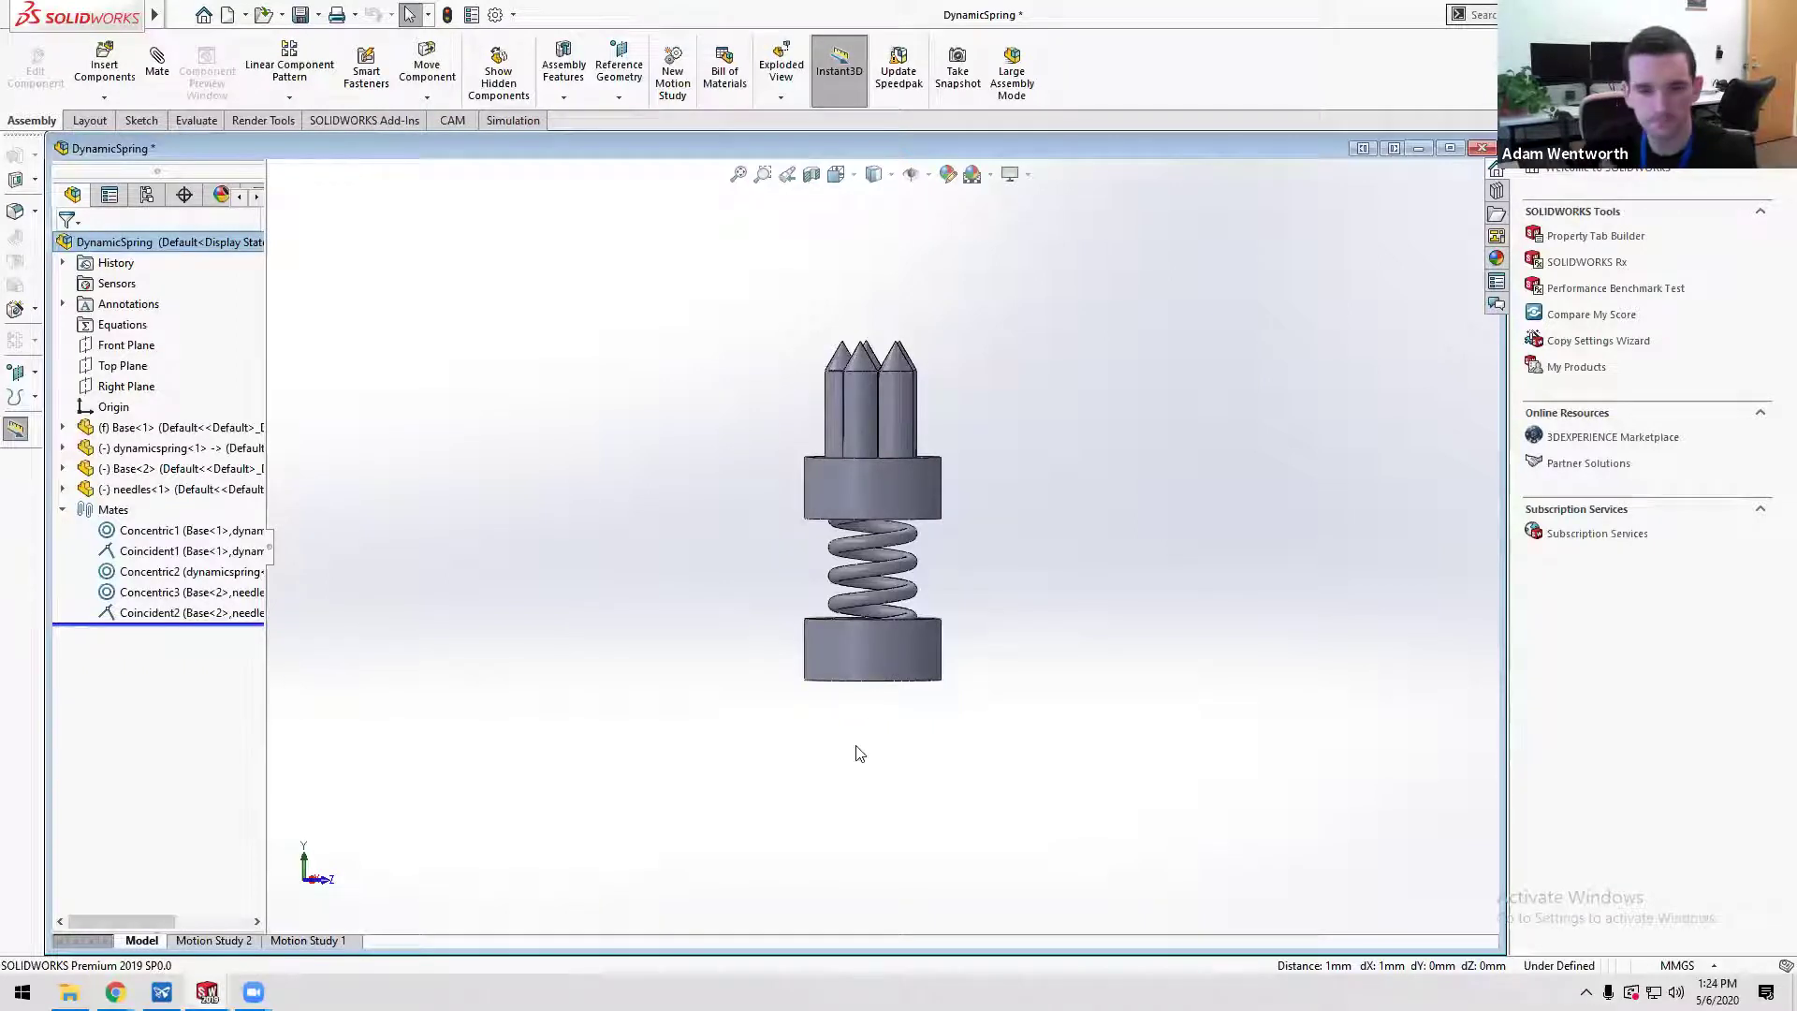
{"action": "left_click", "coordinate": [94, 75]}
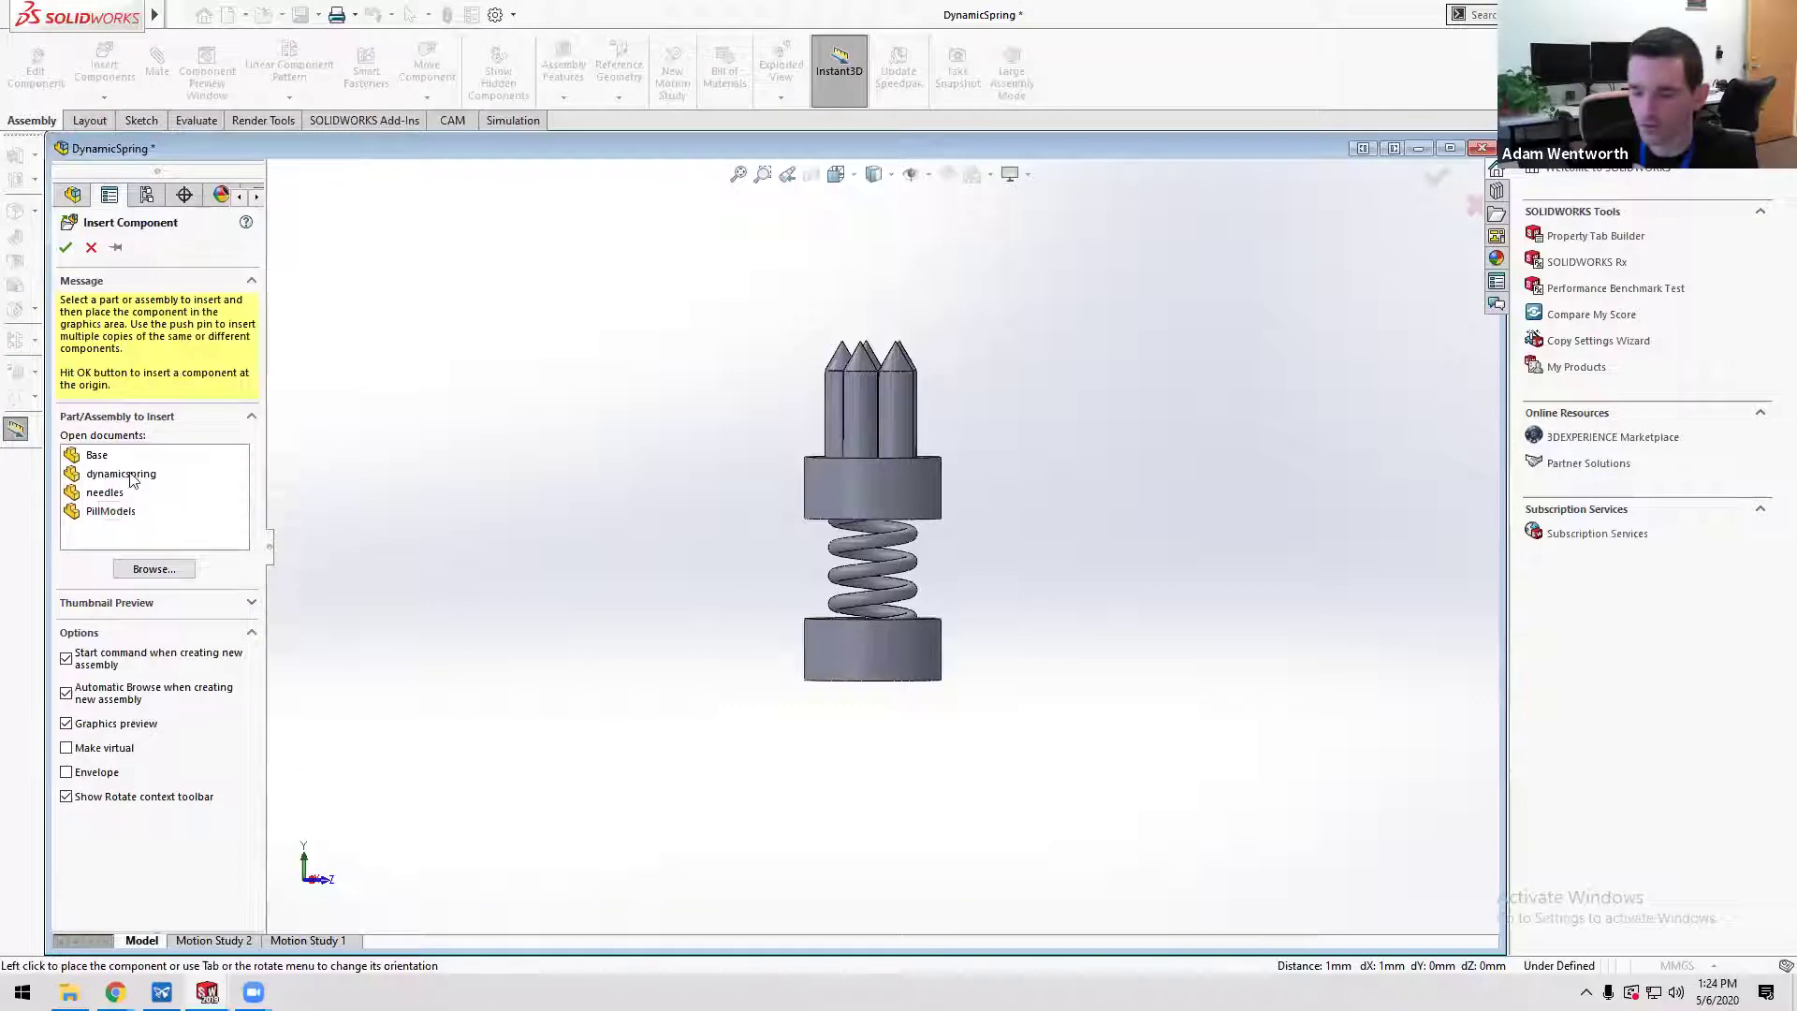
{"action": "left_click", "coordinate": [91, 248]}
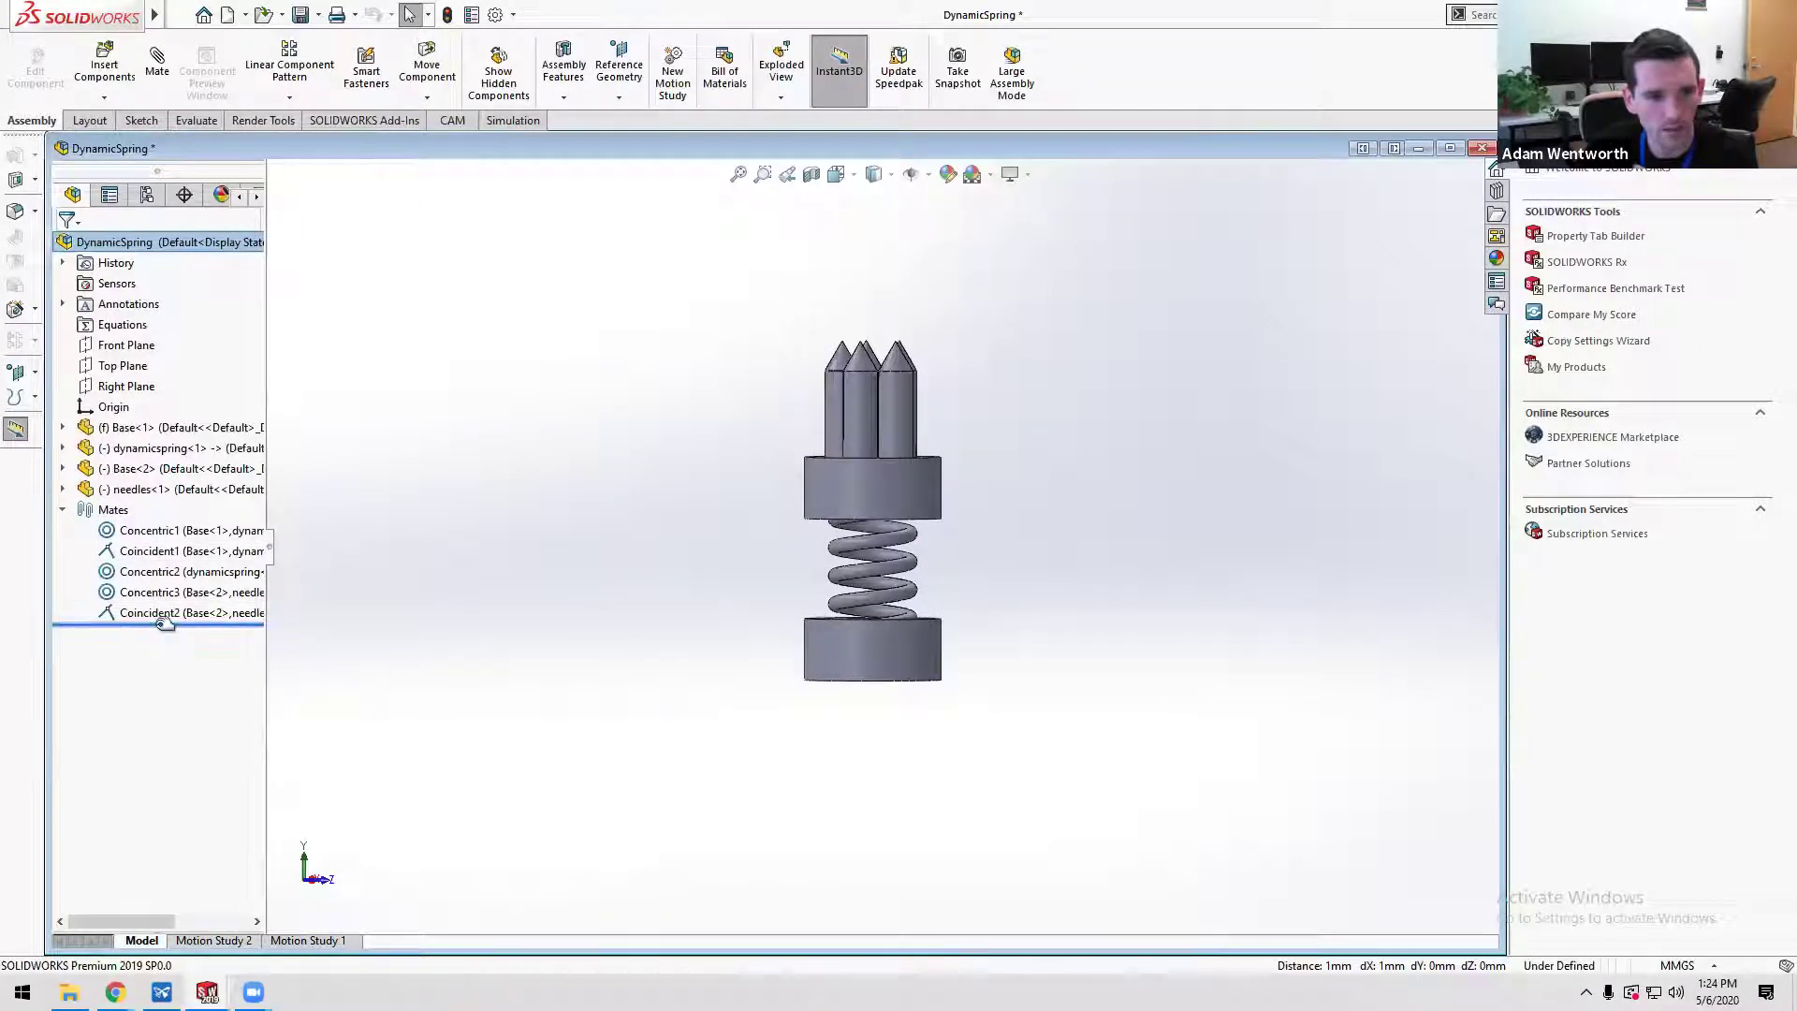
- Widen the feature tree and examine the assembly's concentric and coincident mates and the components they join
{"action": "mouse_move", "coordinate": [178, 535]}
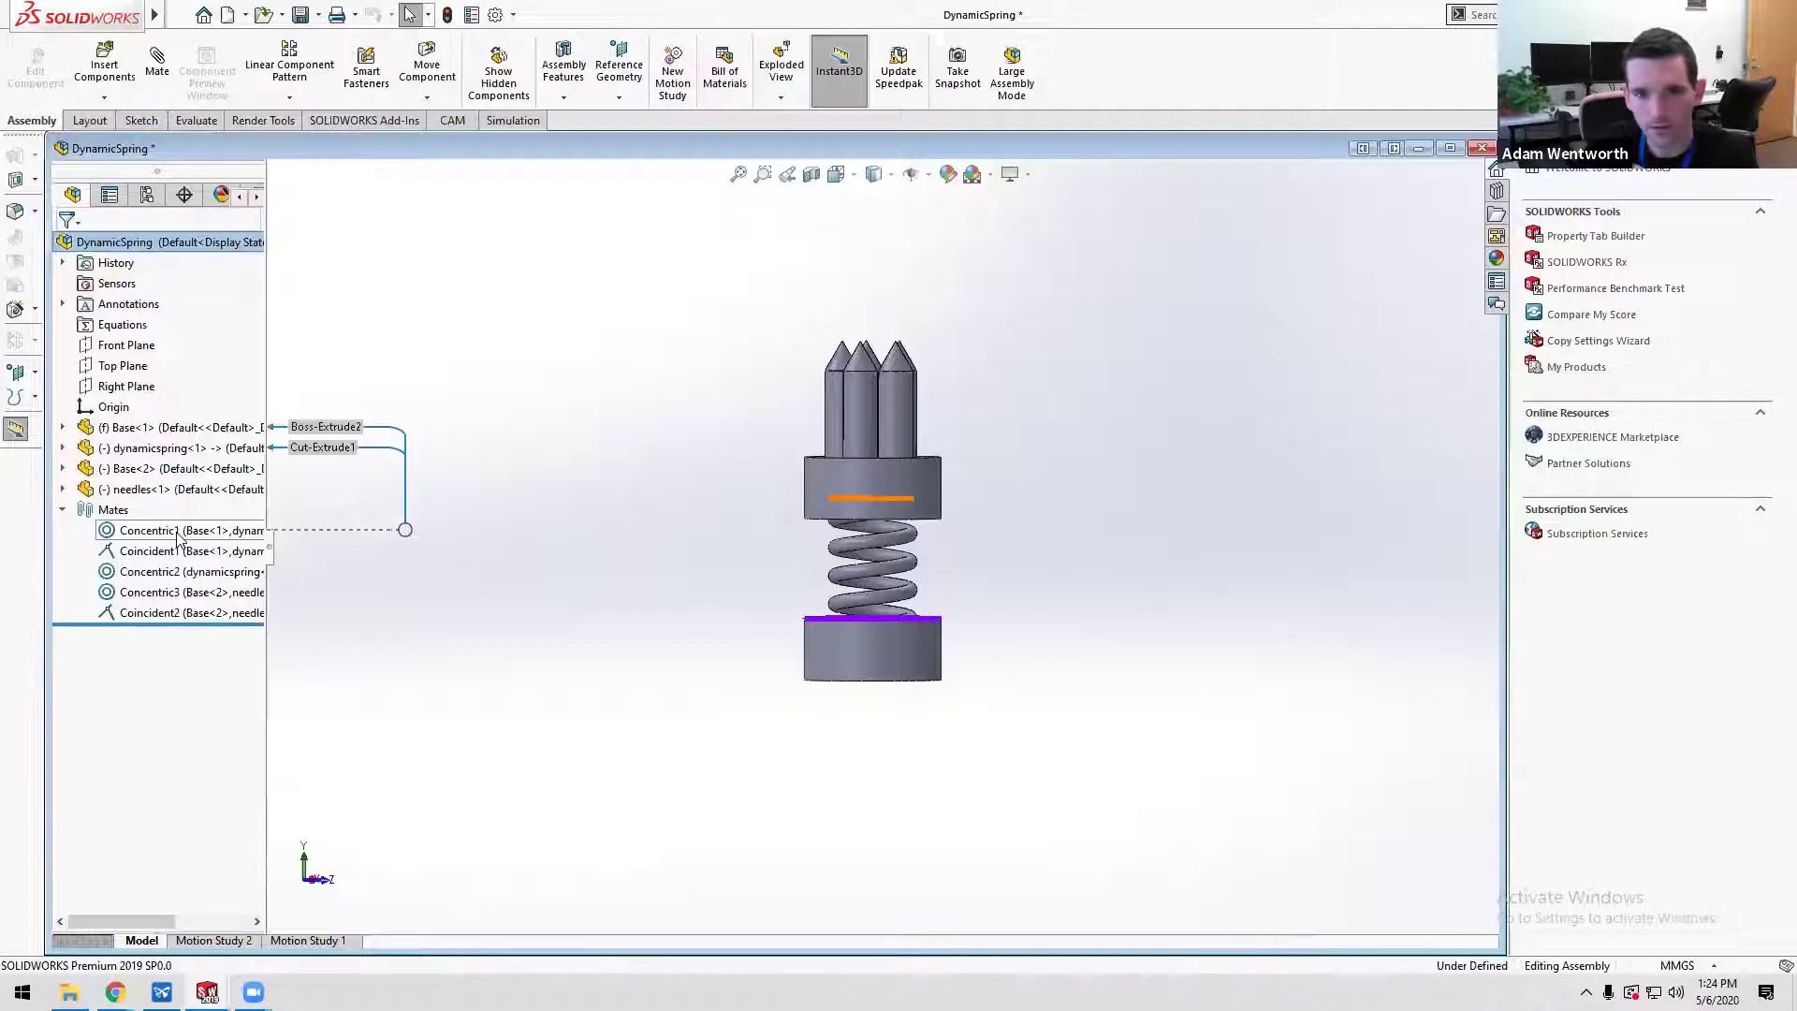
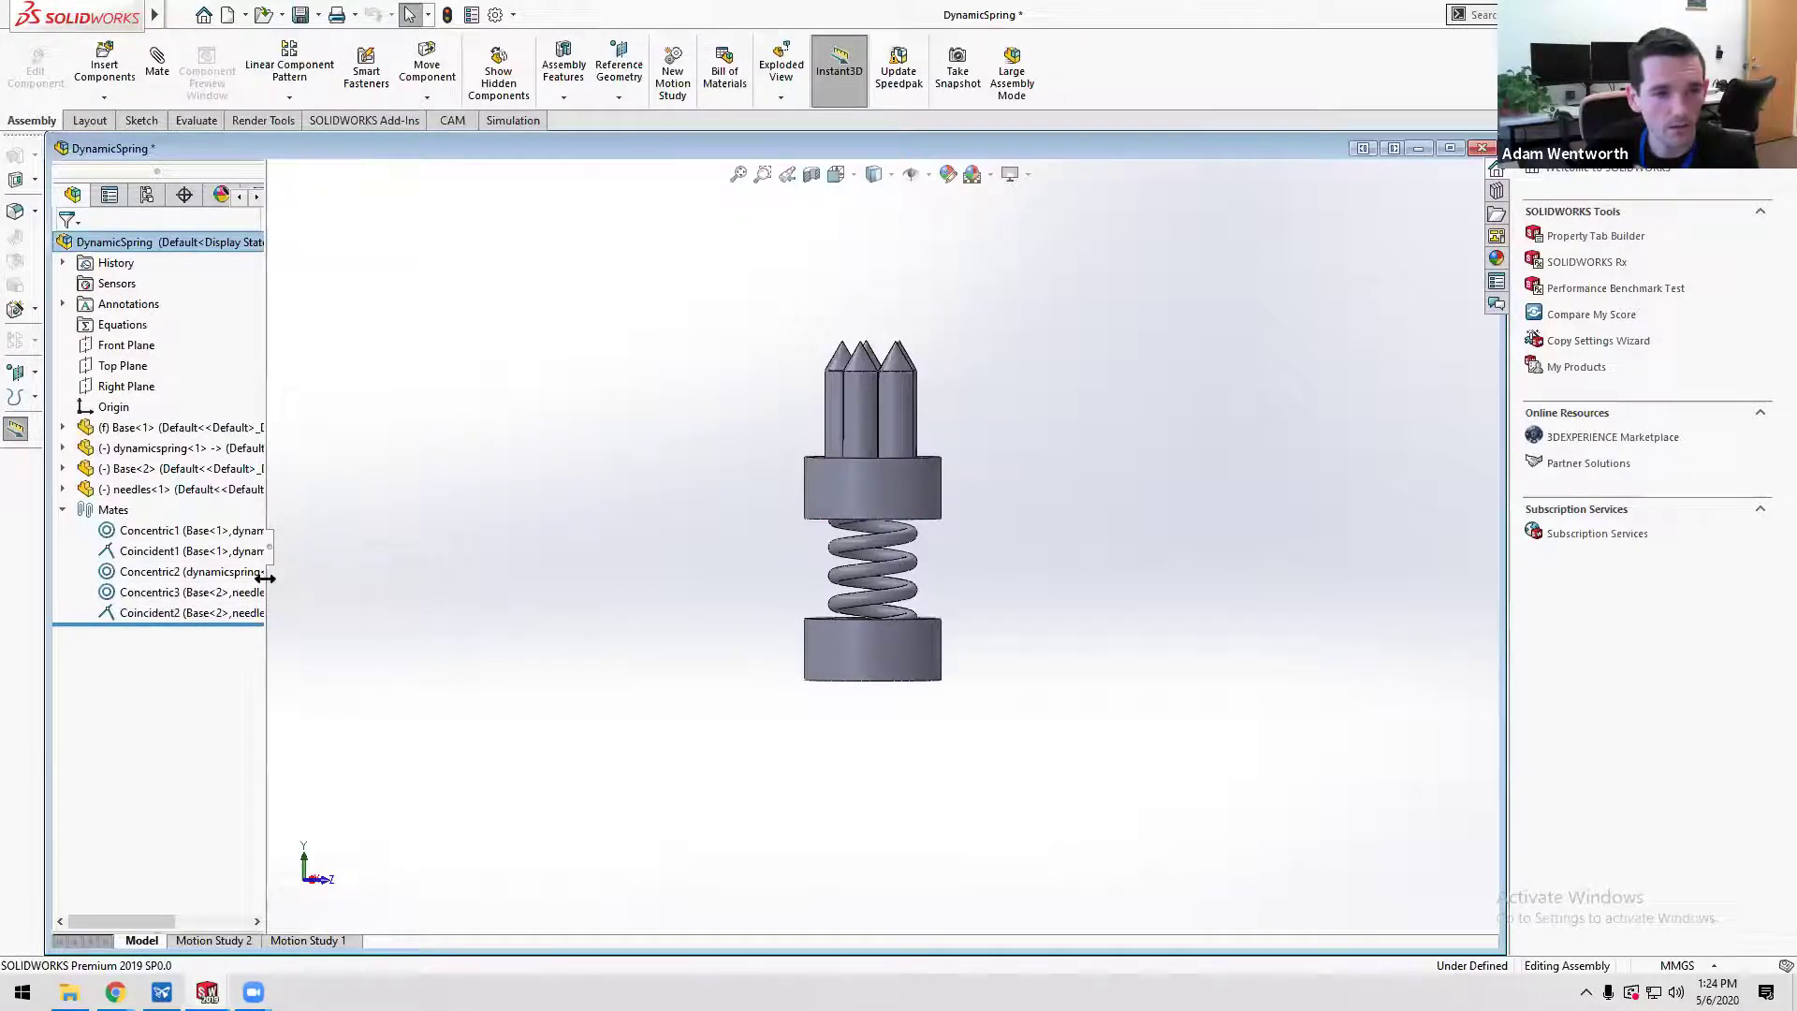
{"action": "left_click_drag", "start_coordinate": [266, 577], "coordinate": [466, 595]}
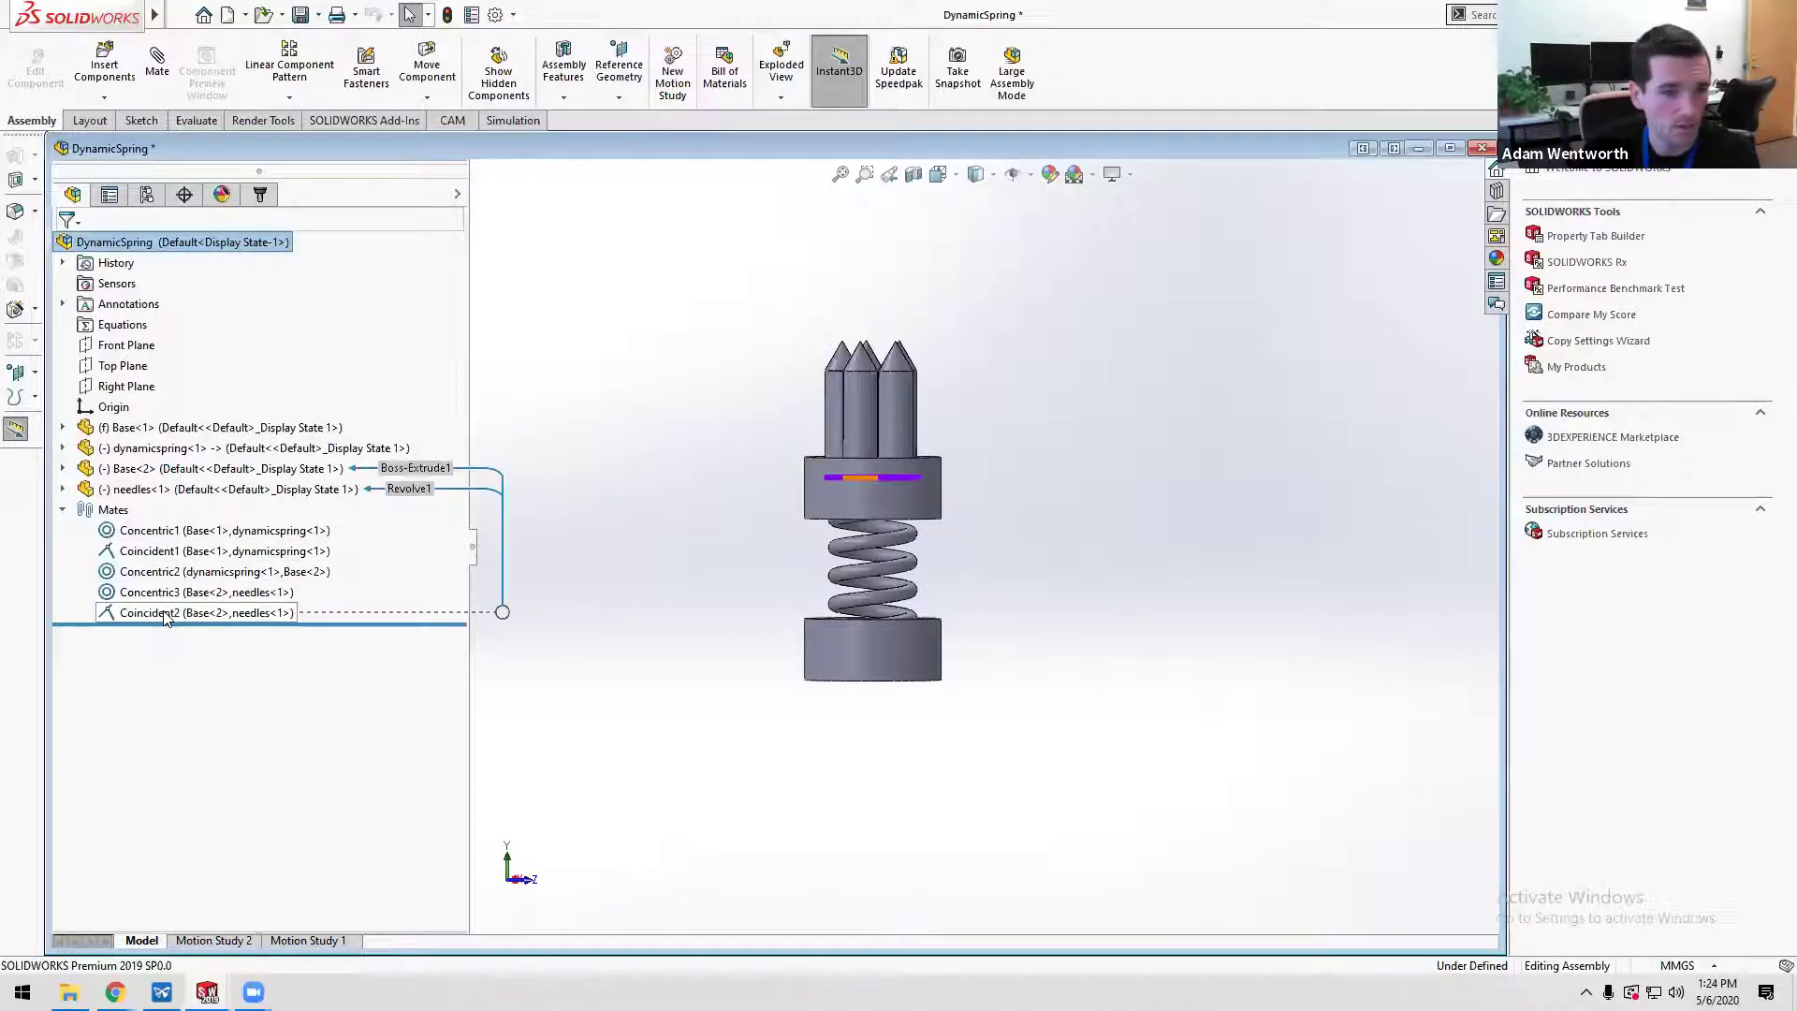
{"action": "left_click", "coordinate": [64, 511]}
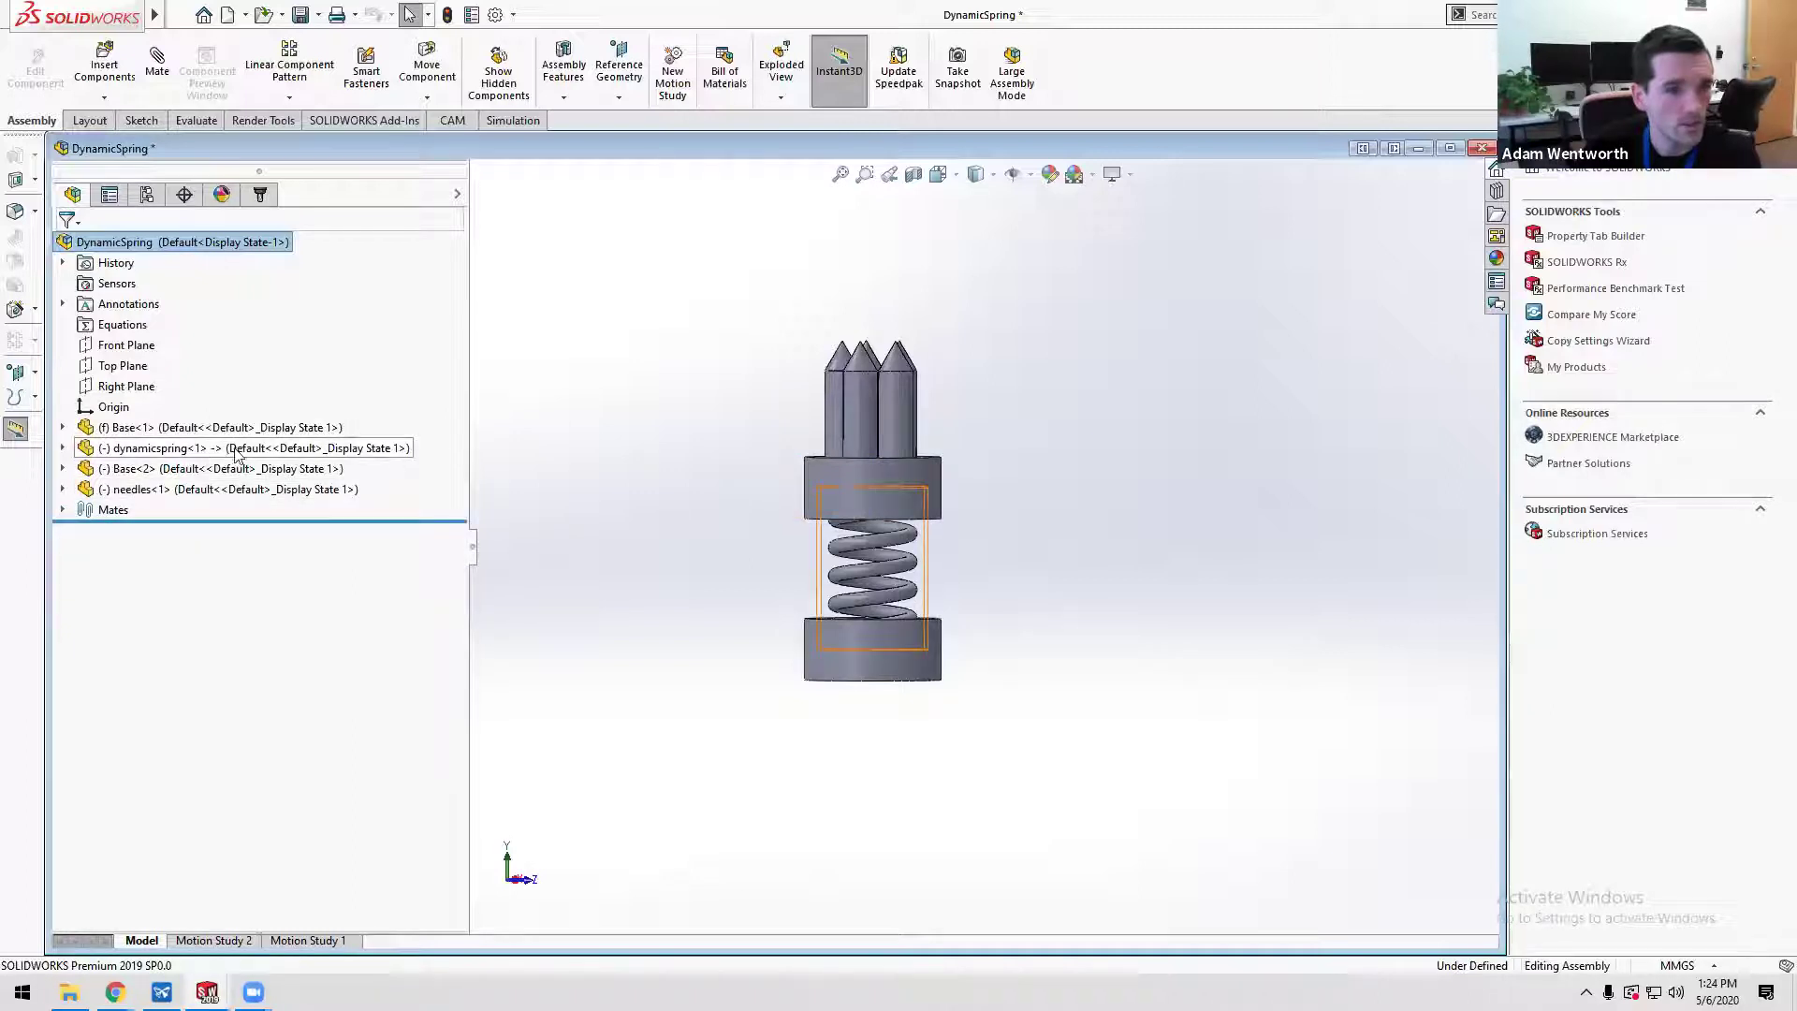
- Examine the mates attached to the dynamicspring component within the assembly, along with the features they reference
{"action": "left_click", "coordinate": [62, 448]}
{"action": "left_click", "coordinate": [84, 469]}
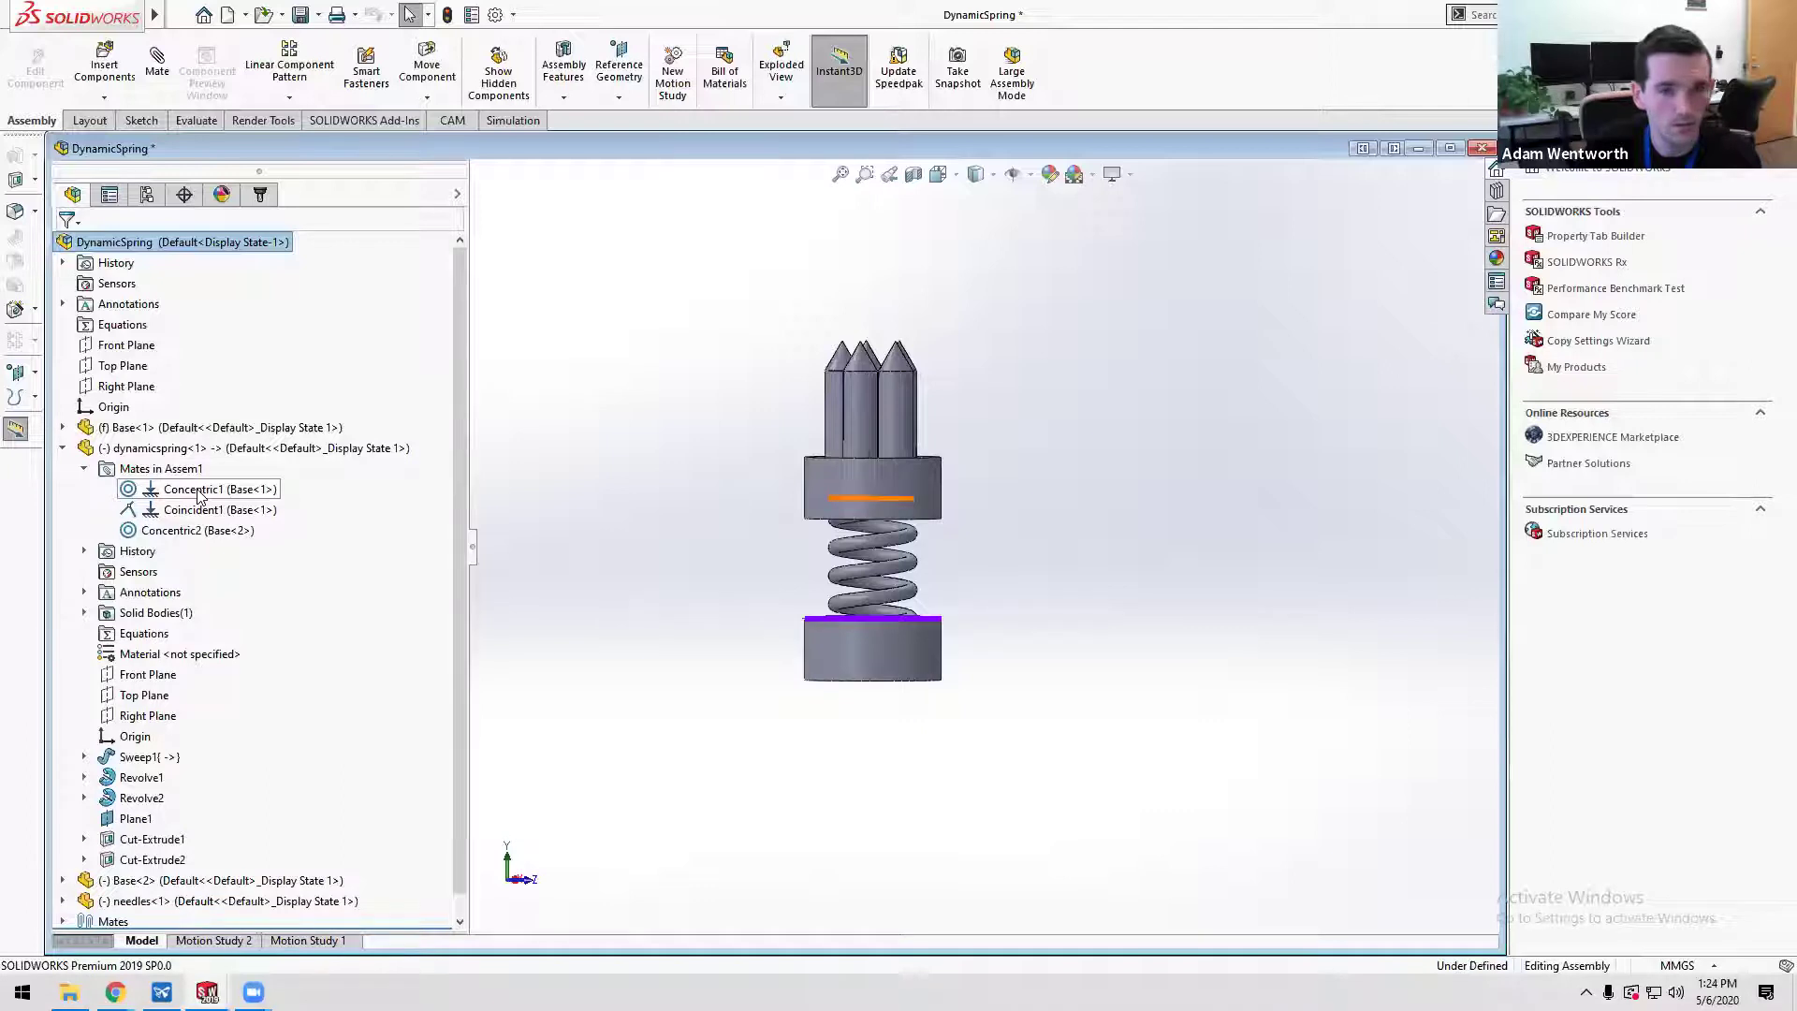
{"action": "mouse_move", "coordinate": [198, 496]}
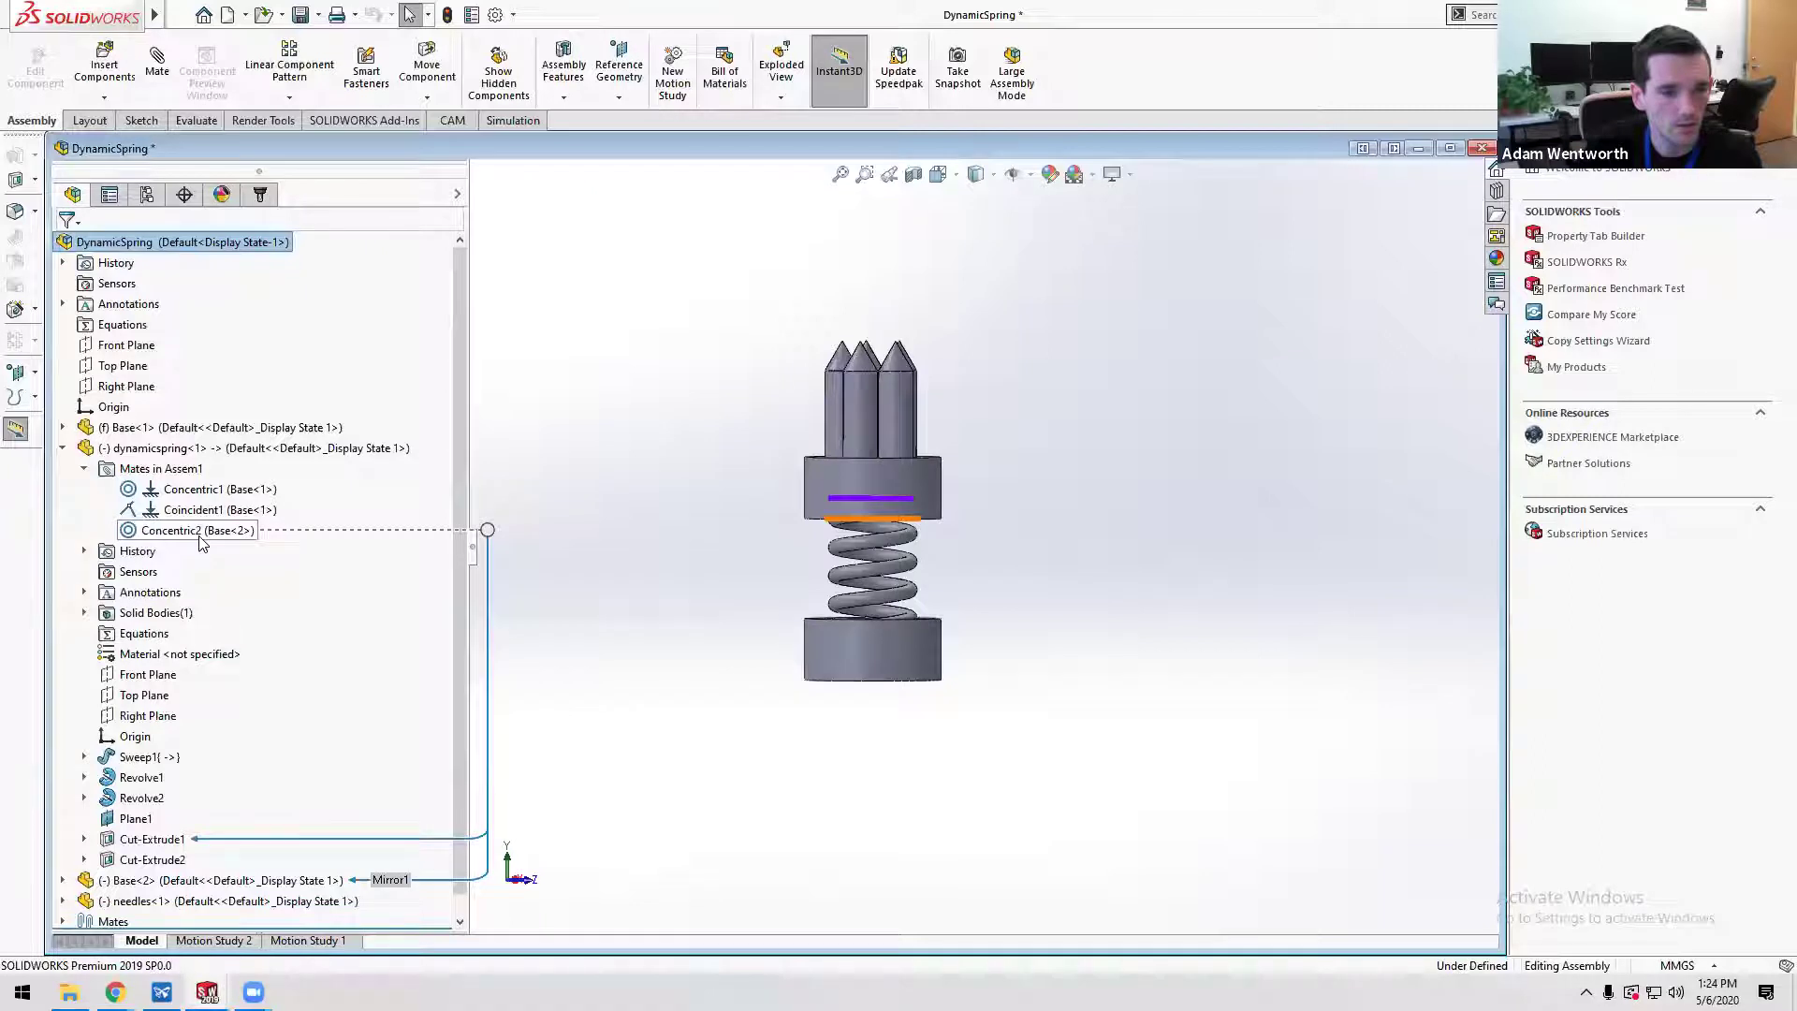
{"action": "left_click", "coordinate": [64, 450]}
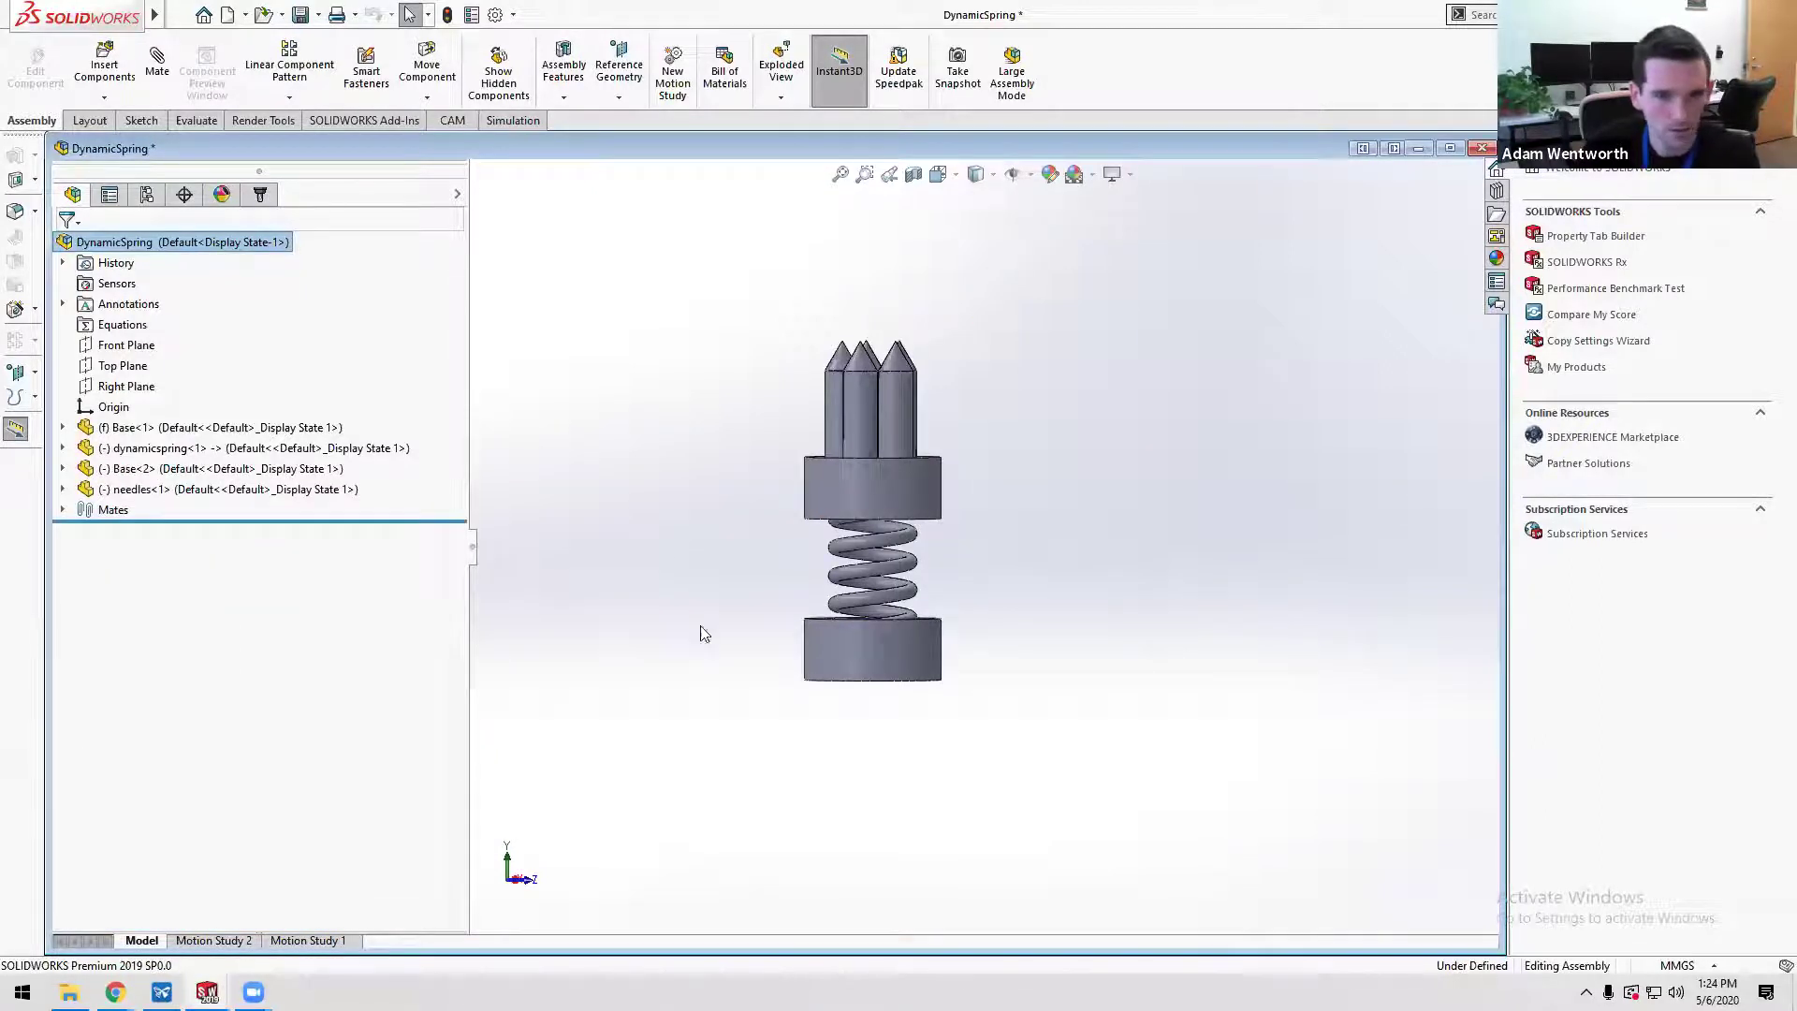
{"action": "scroll", "coordinate": [983, 543], "scroll_direction": "up", "scroll_amount": 3}
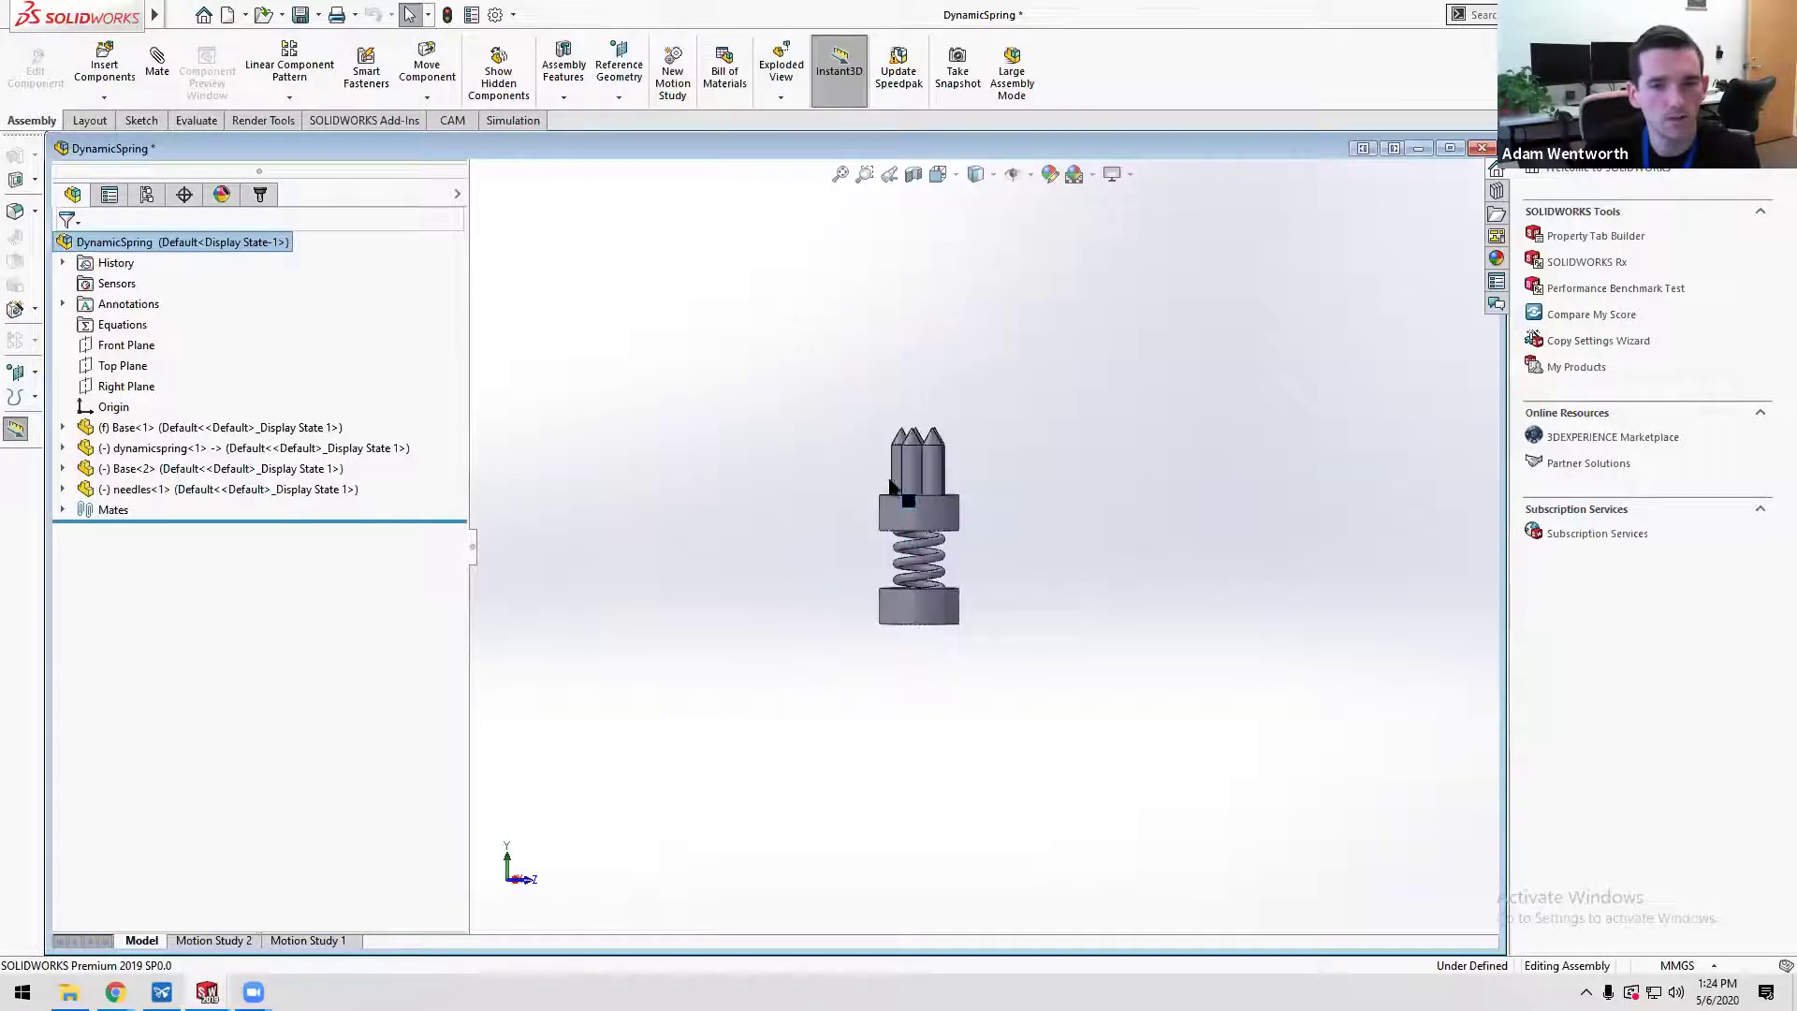
- Minimize the DynamicSpring assembly and bring up the Base part window
{"action": "scroll", "coordinate": [891, 484], "scroll_direction": "down", "scroll_amount": 3}
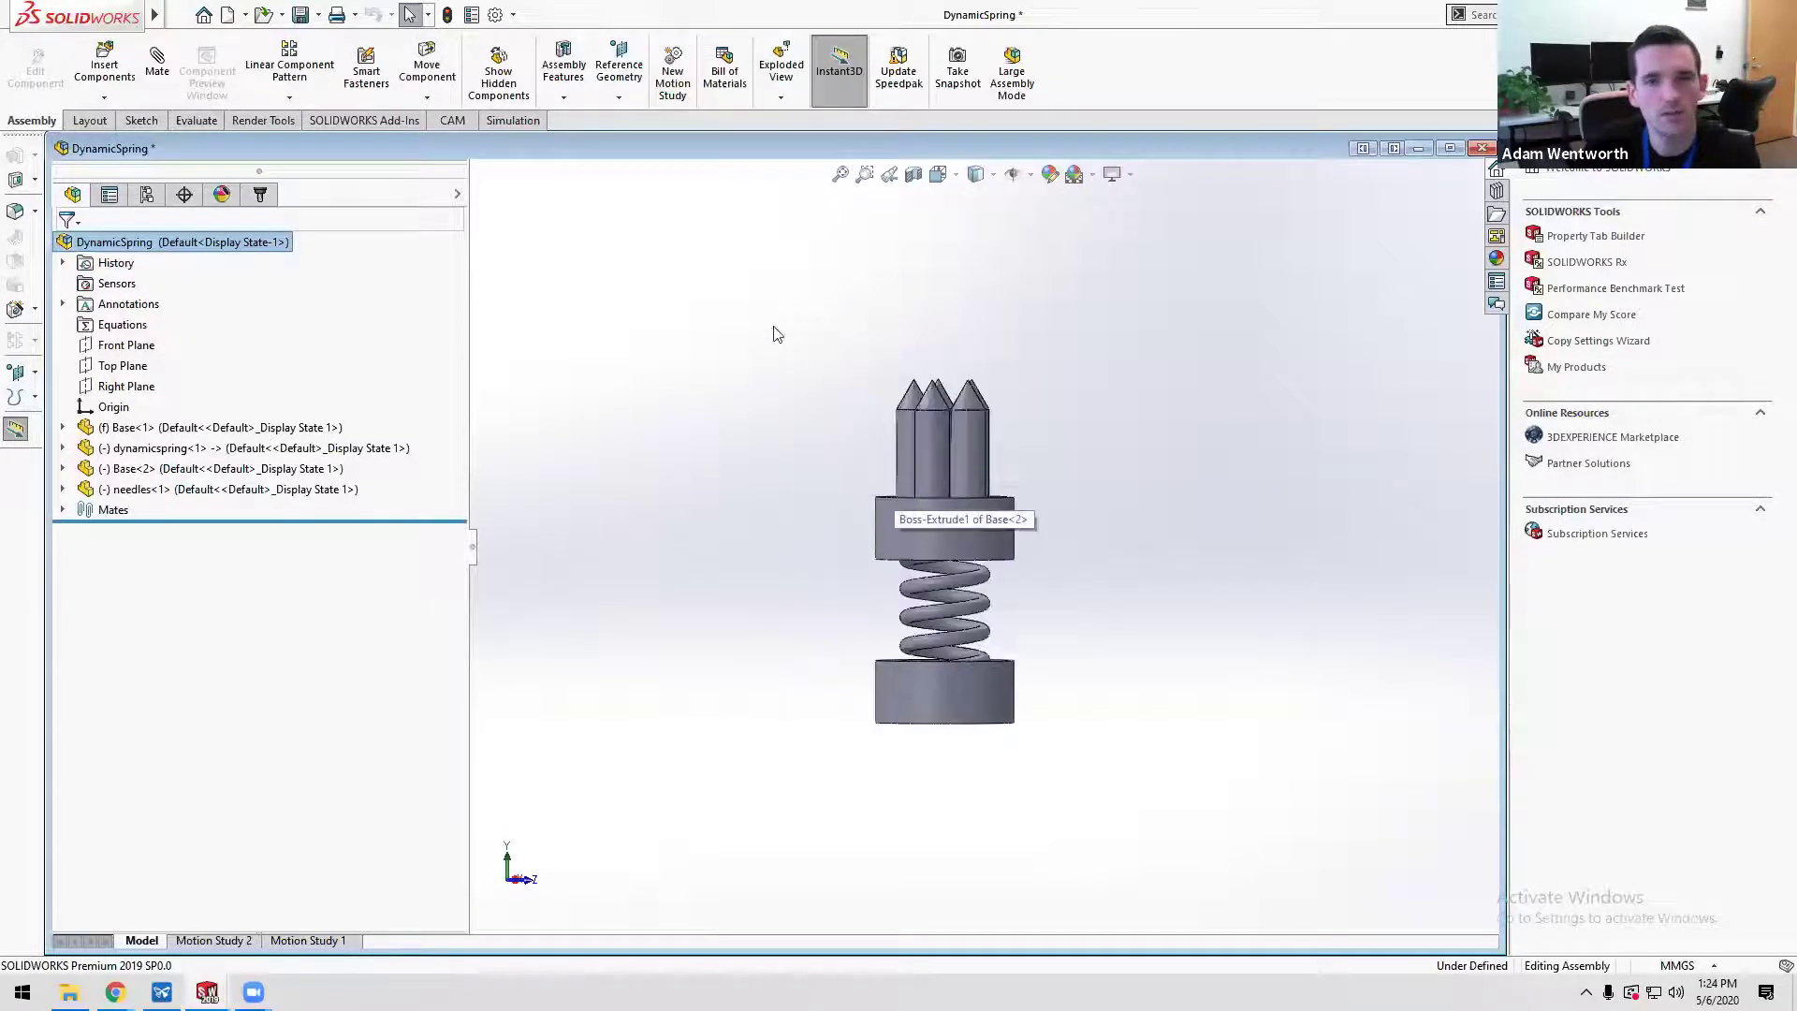
{"action": "left_click", "coordinate": [1418, 148]}
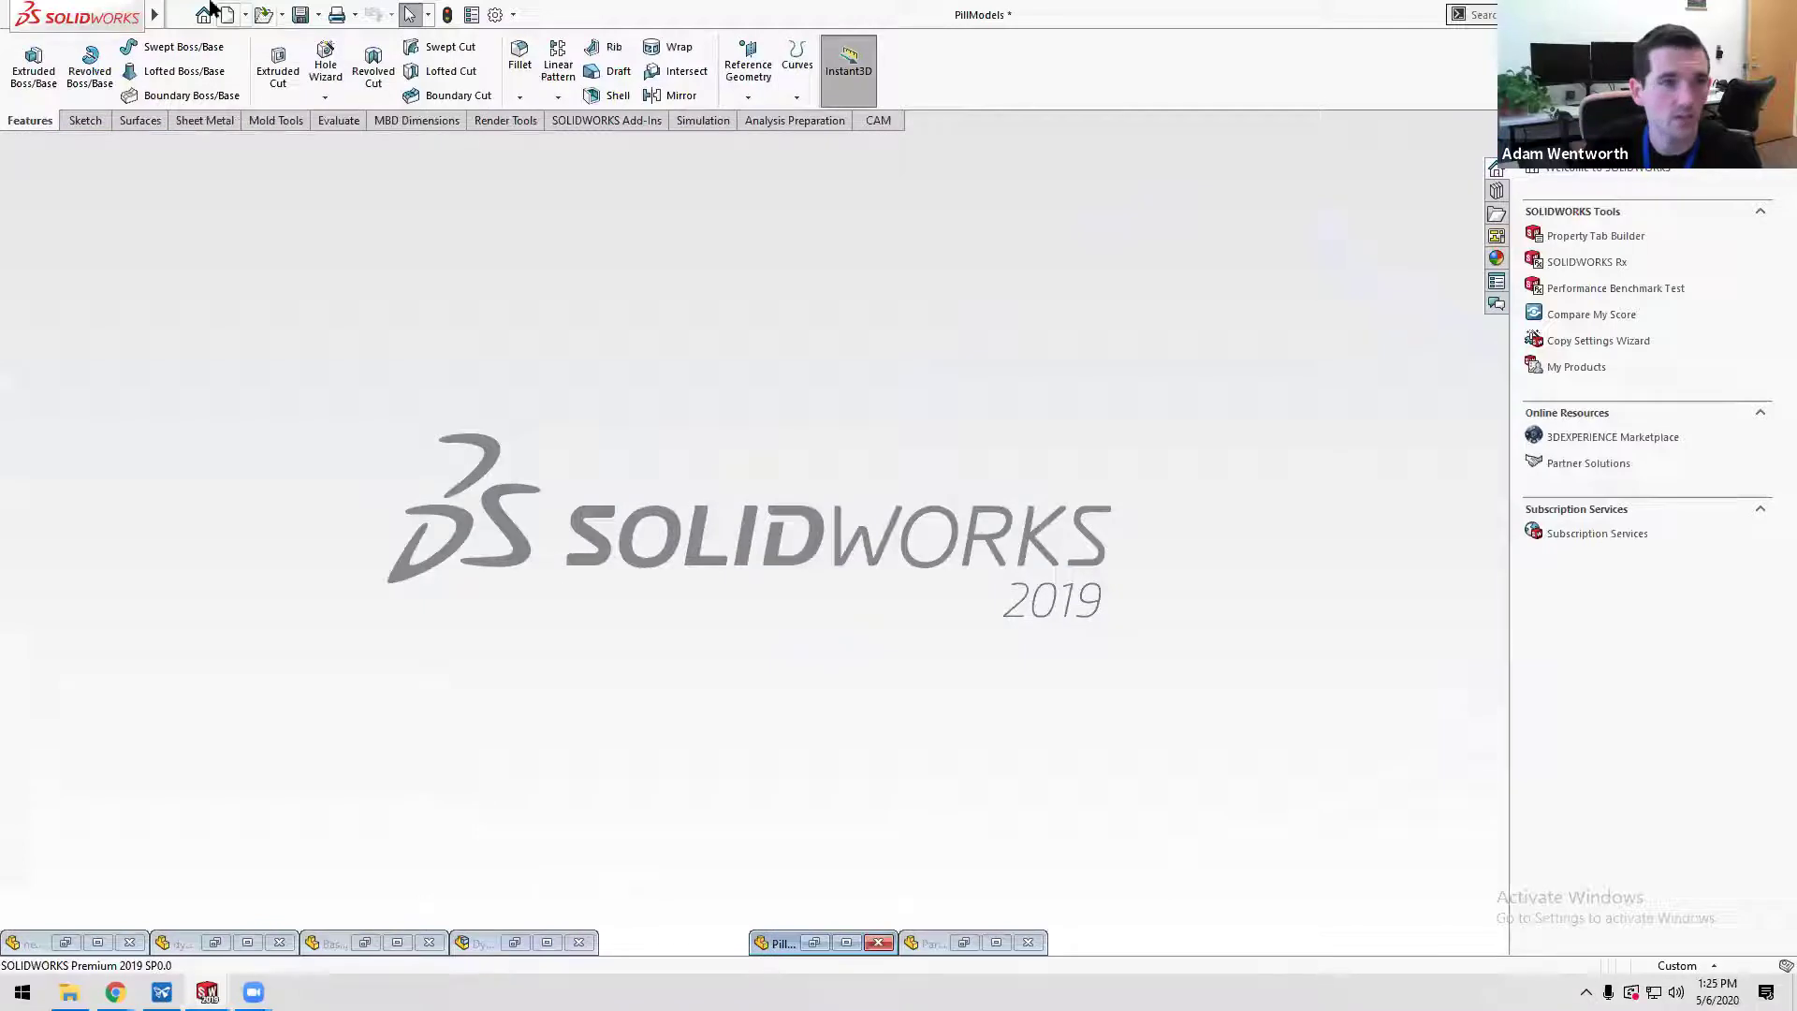
{"action": "left_click", "coordinate": [179, 14]}
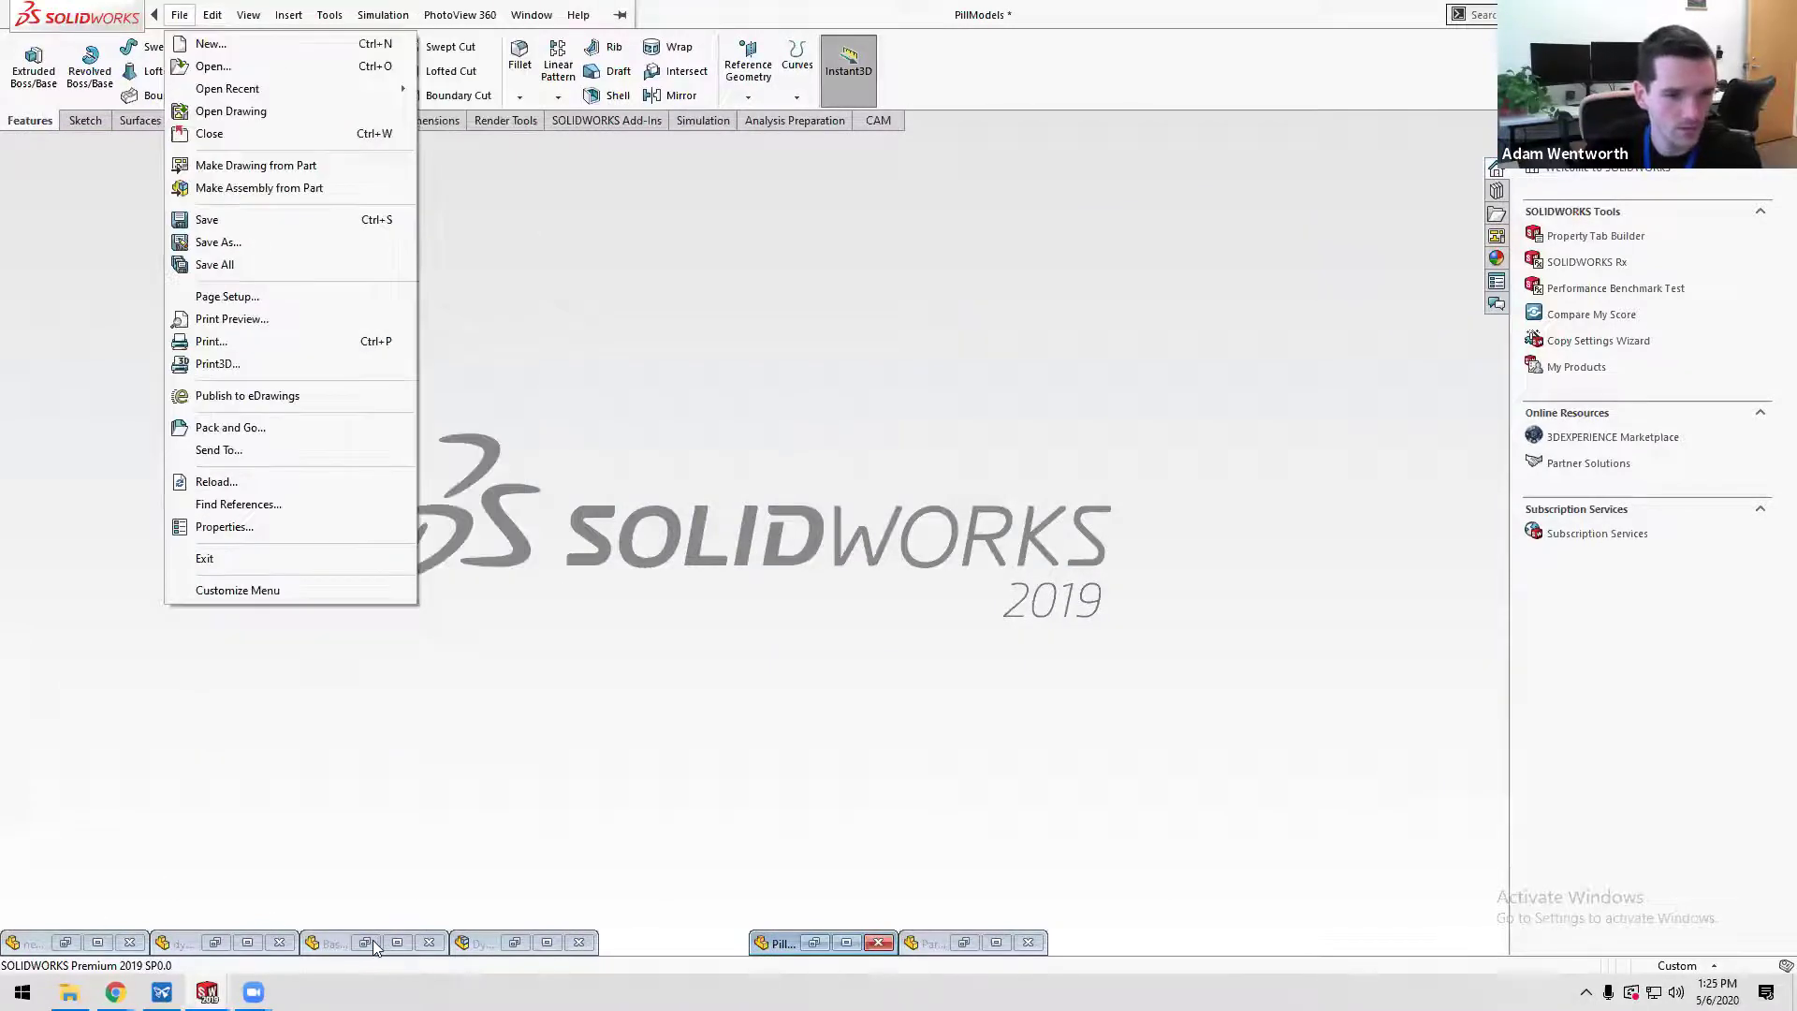
{"action": "left_click", "coordinate": [562, 656]}
{"action": "left_click", "coordinate": [364, 941]}
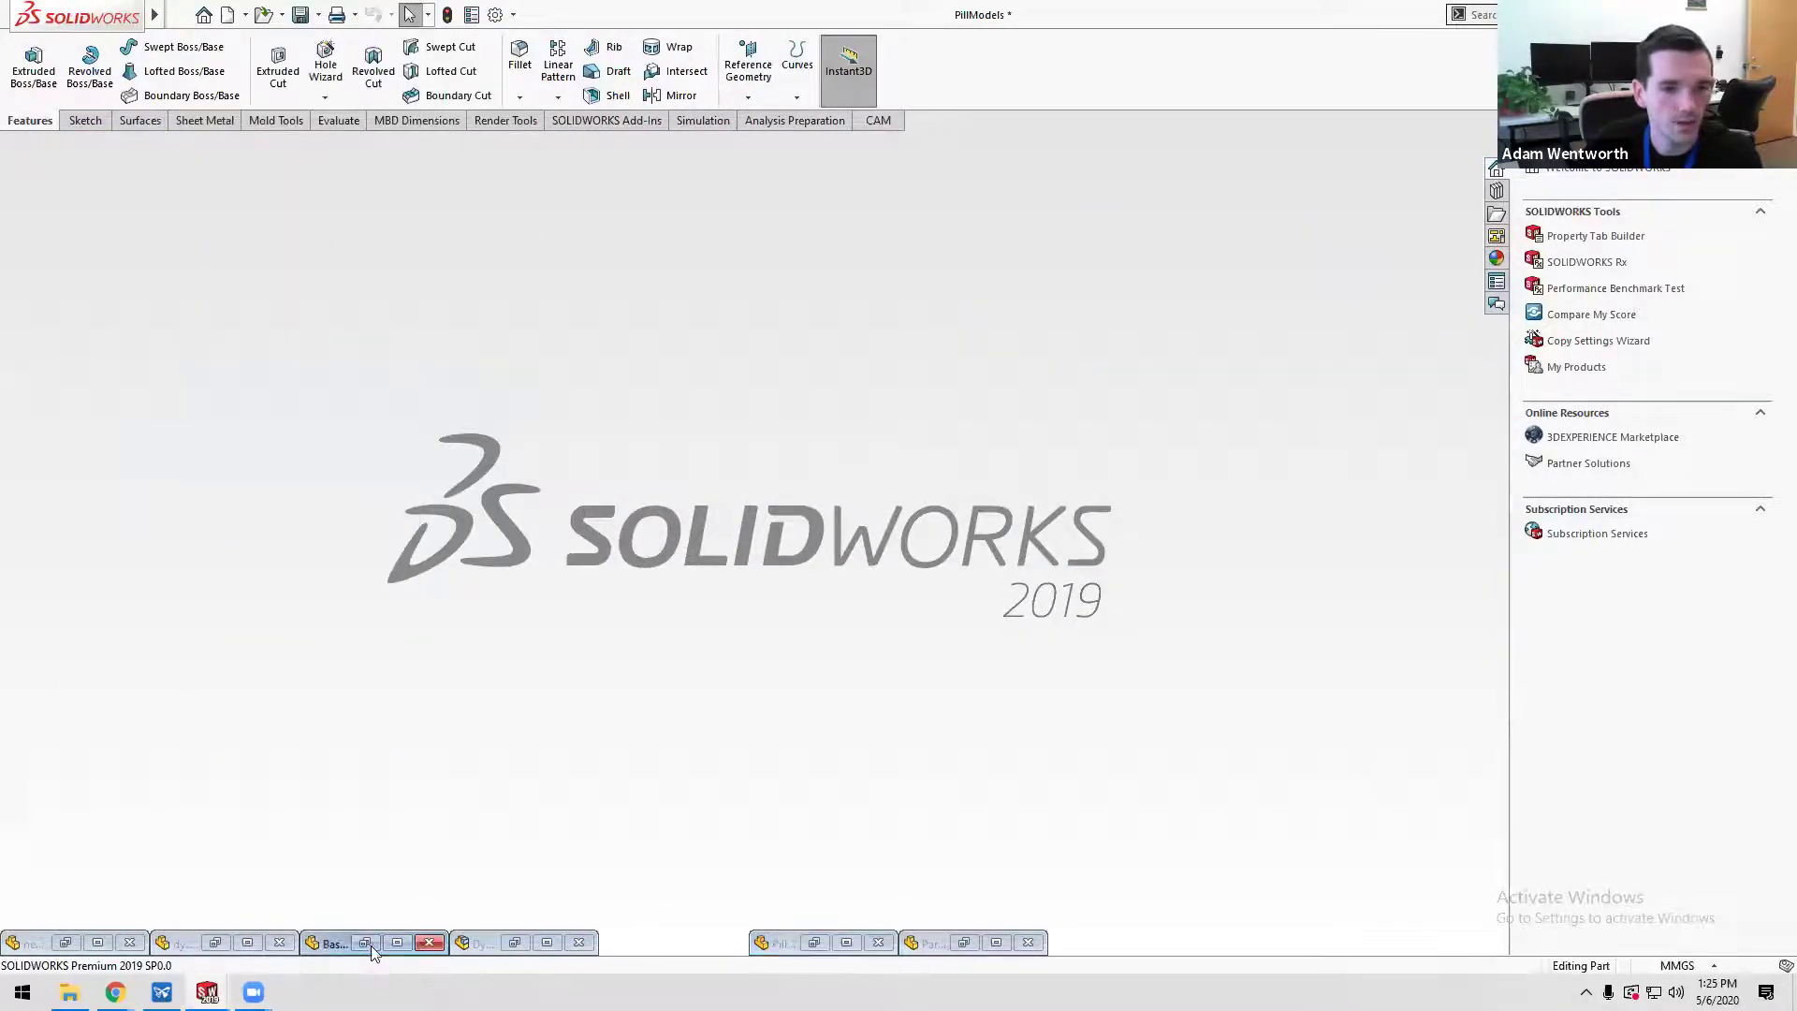
- Make a new assembly from the Base part and place Base as its first component
{"action": "left_click", "coordinate": [179, 14]}
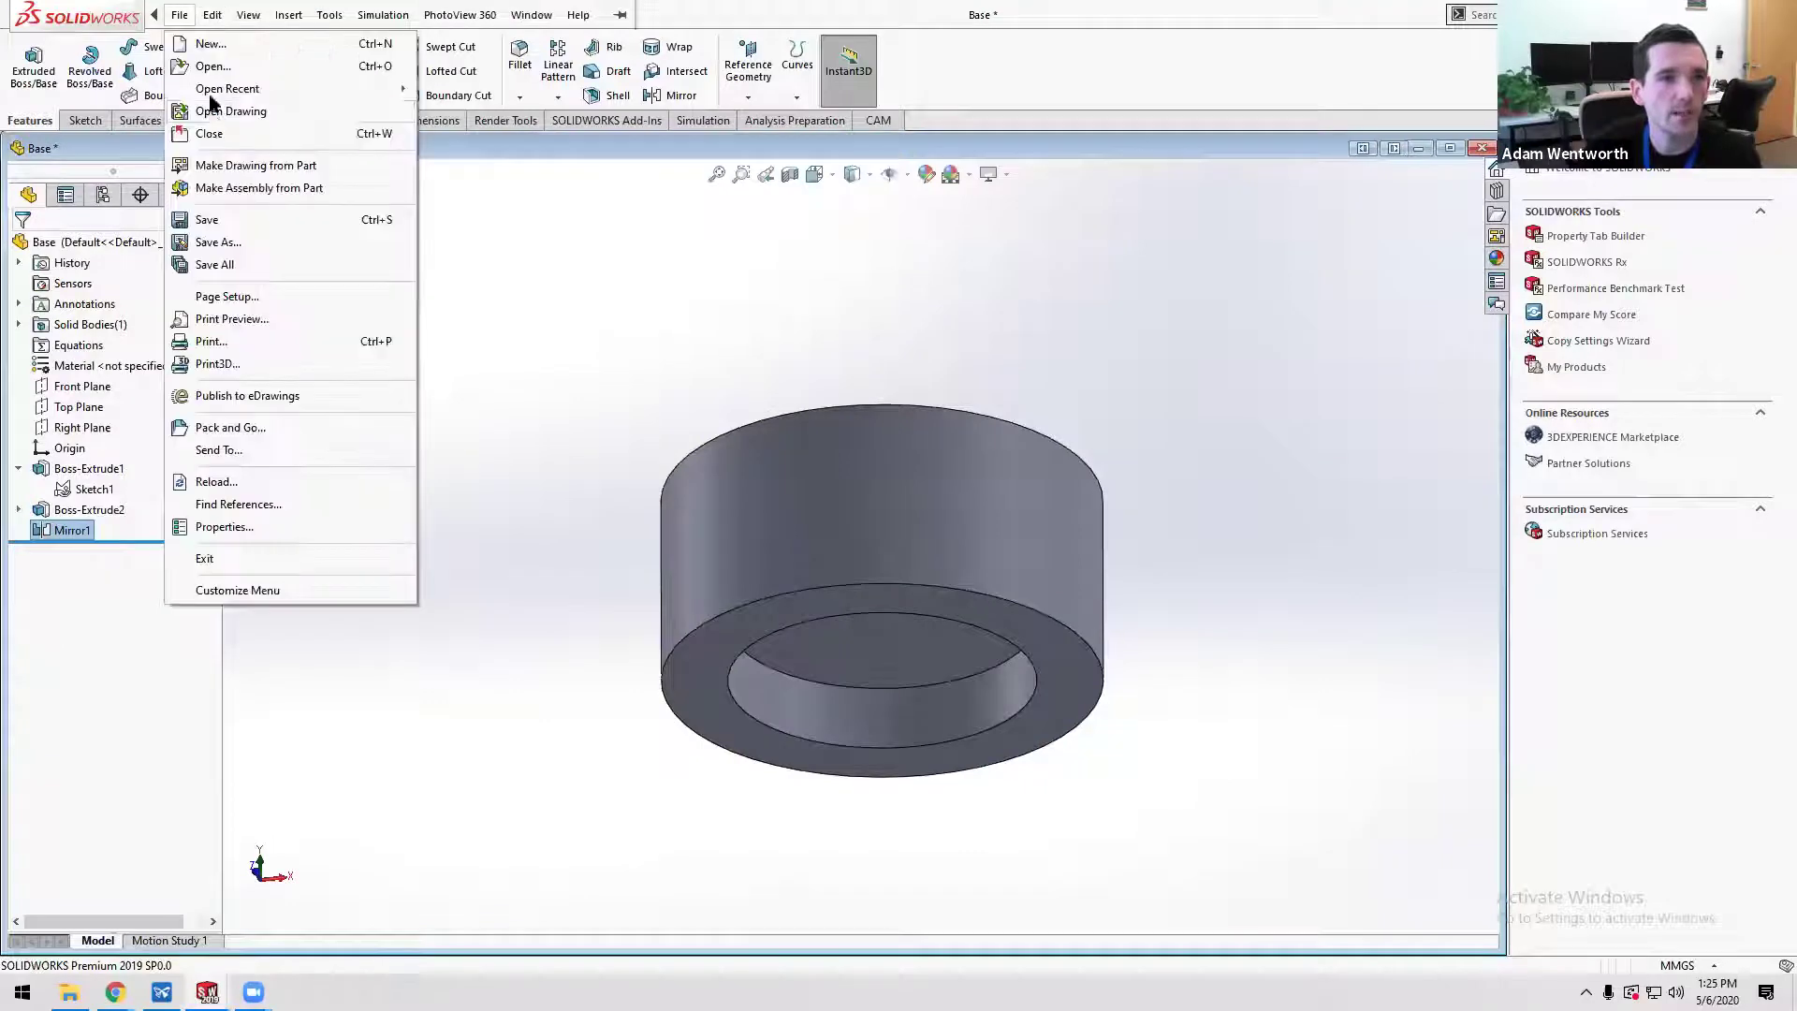
{"action": "left_click", "coordinate": [239, 188]}
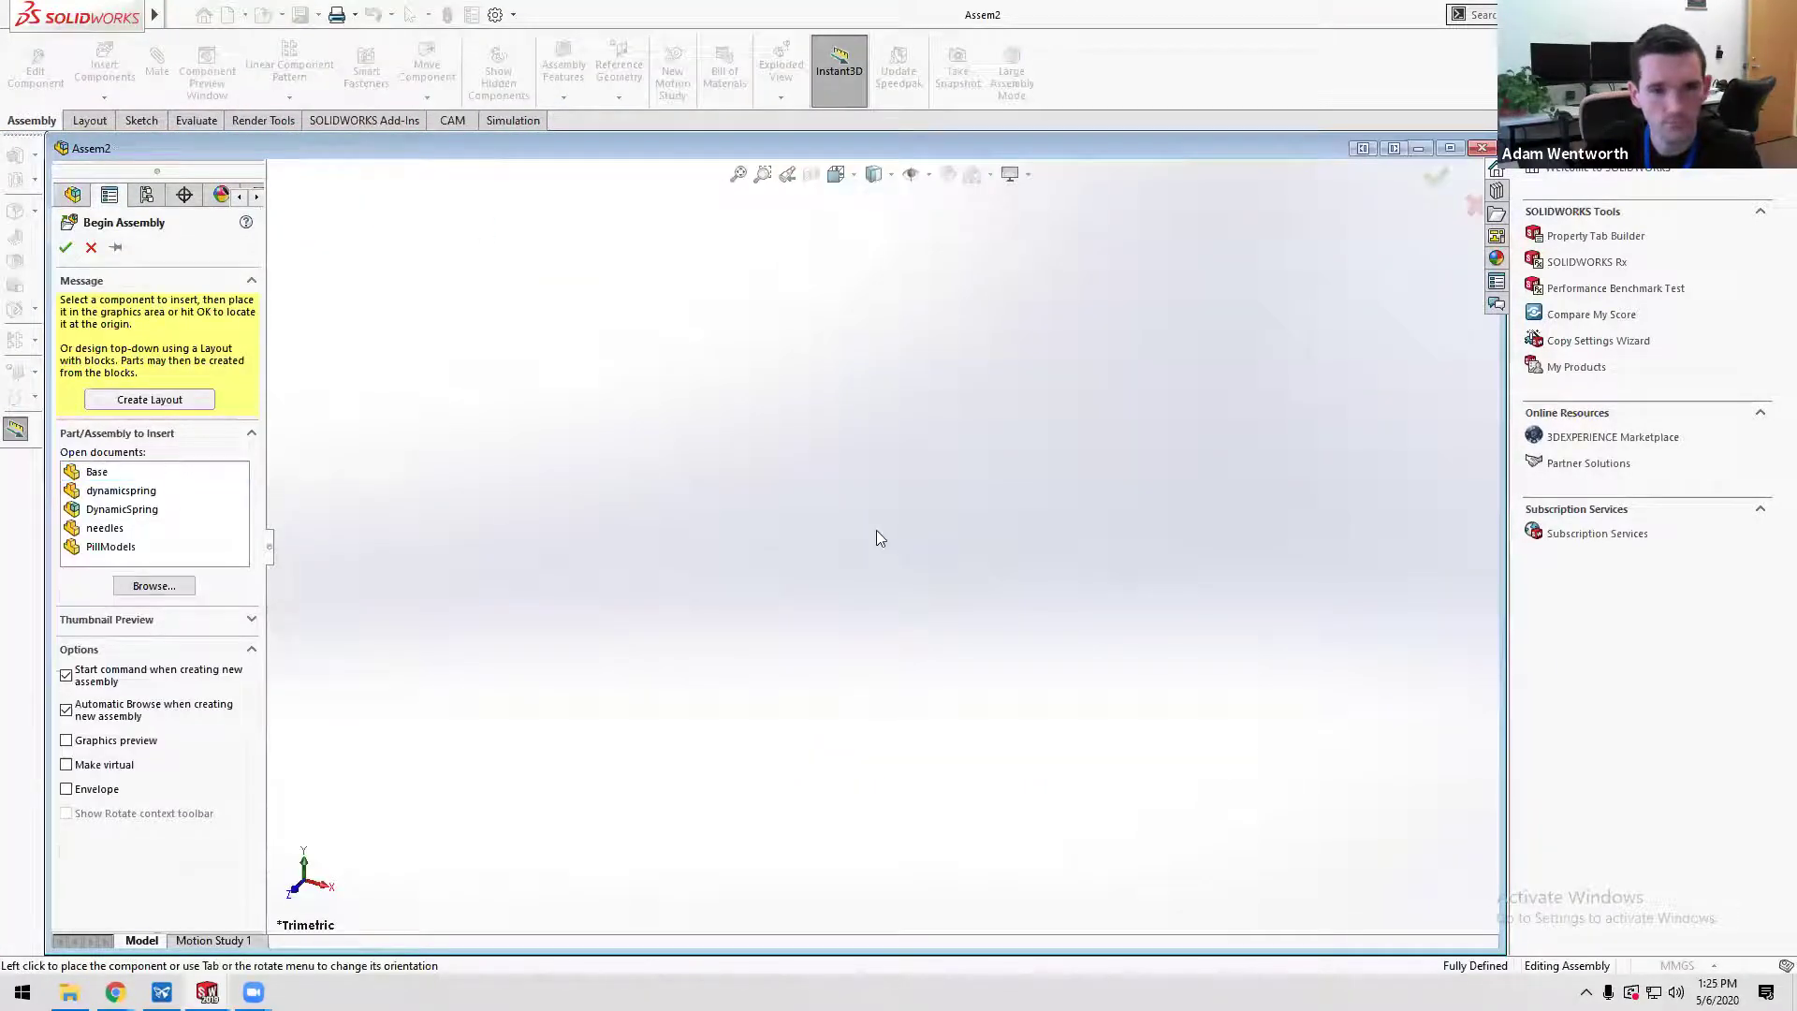
{"action": "left_click", "coordinate": [119, 474]}
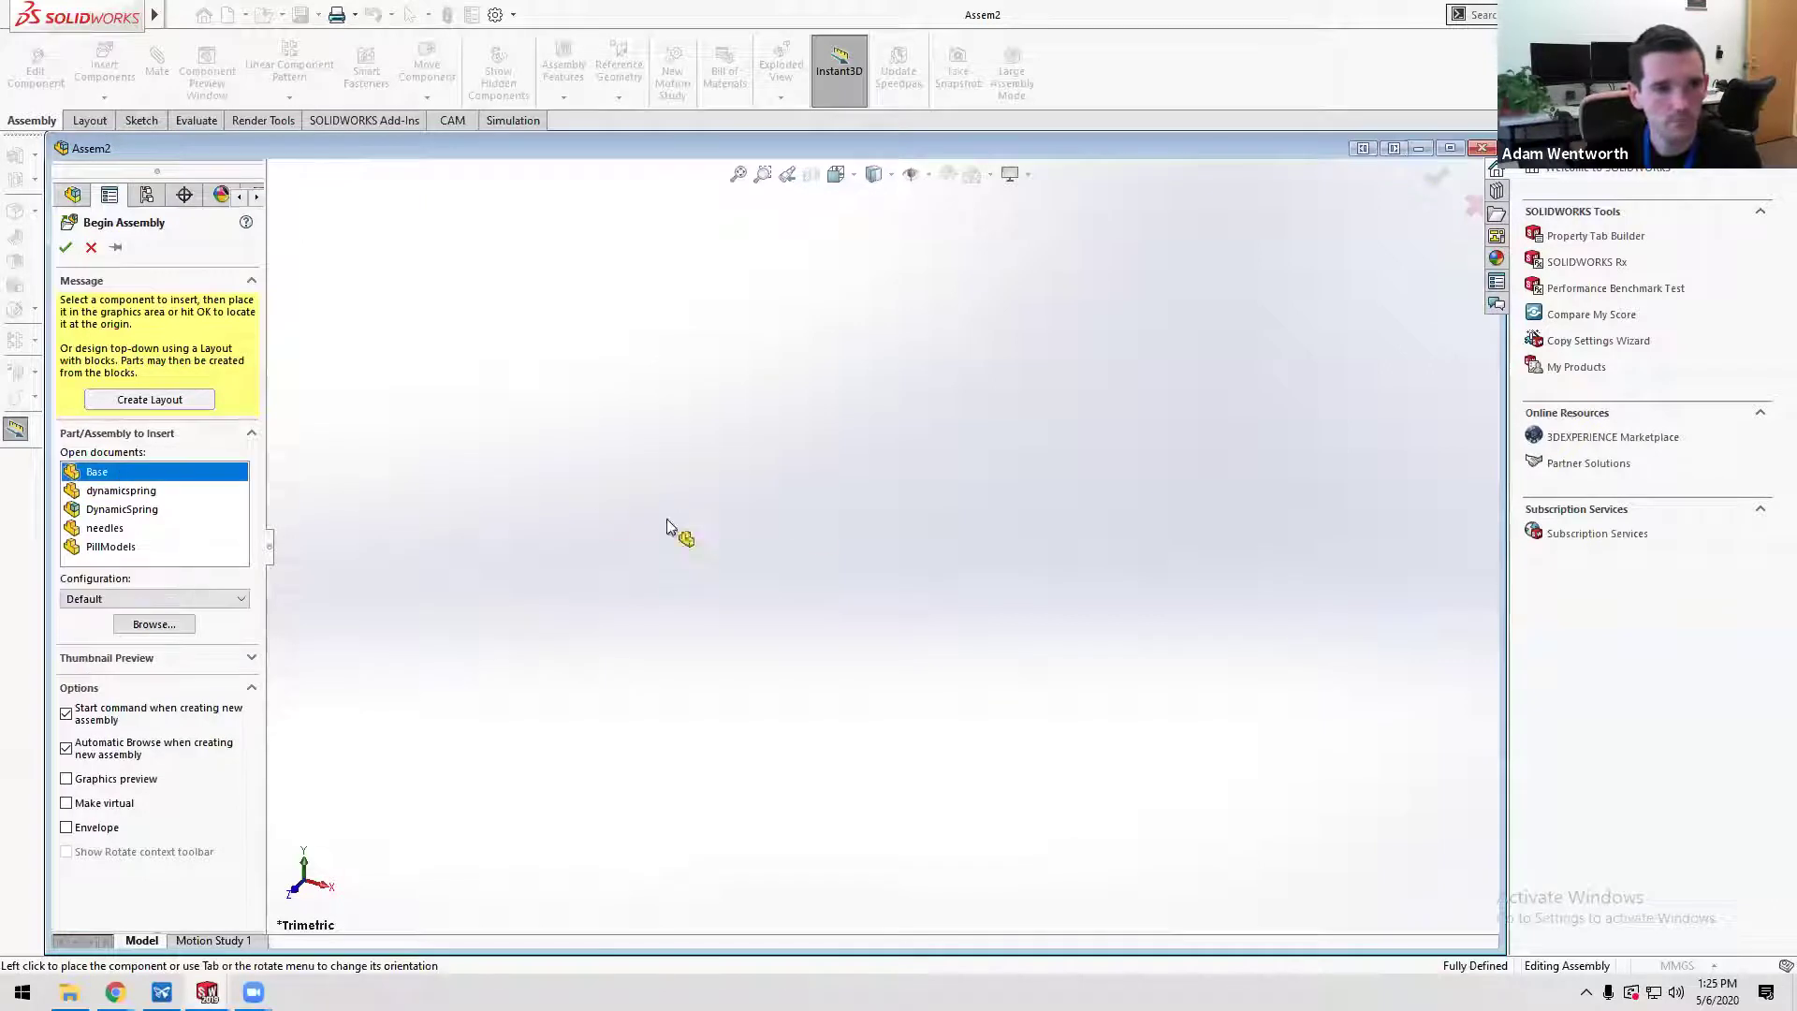
{"action": "left_click", "coordinate": [882, 566]}
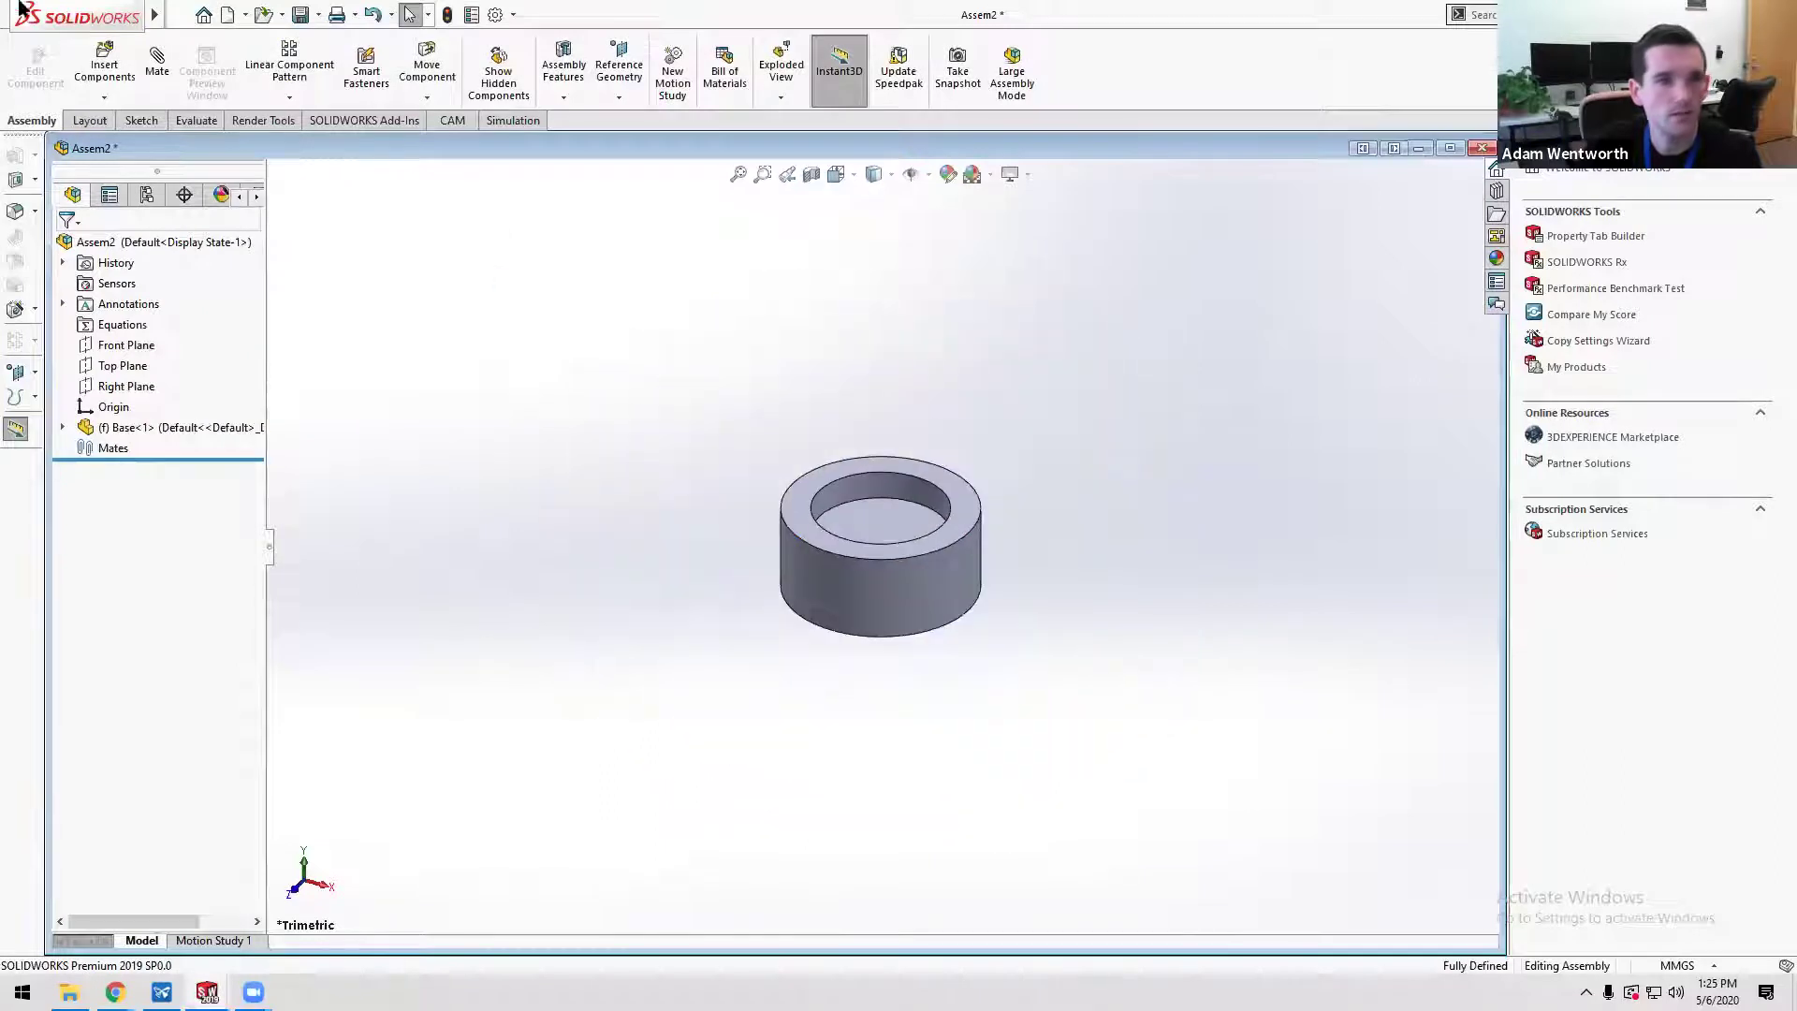
- Insert the dynamicspring part and a second copy of Base beside the first base
{"action": "left_click", "coordinate": [98, 73]}
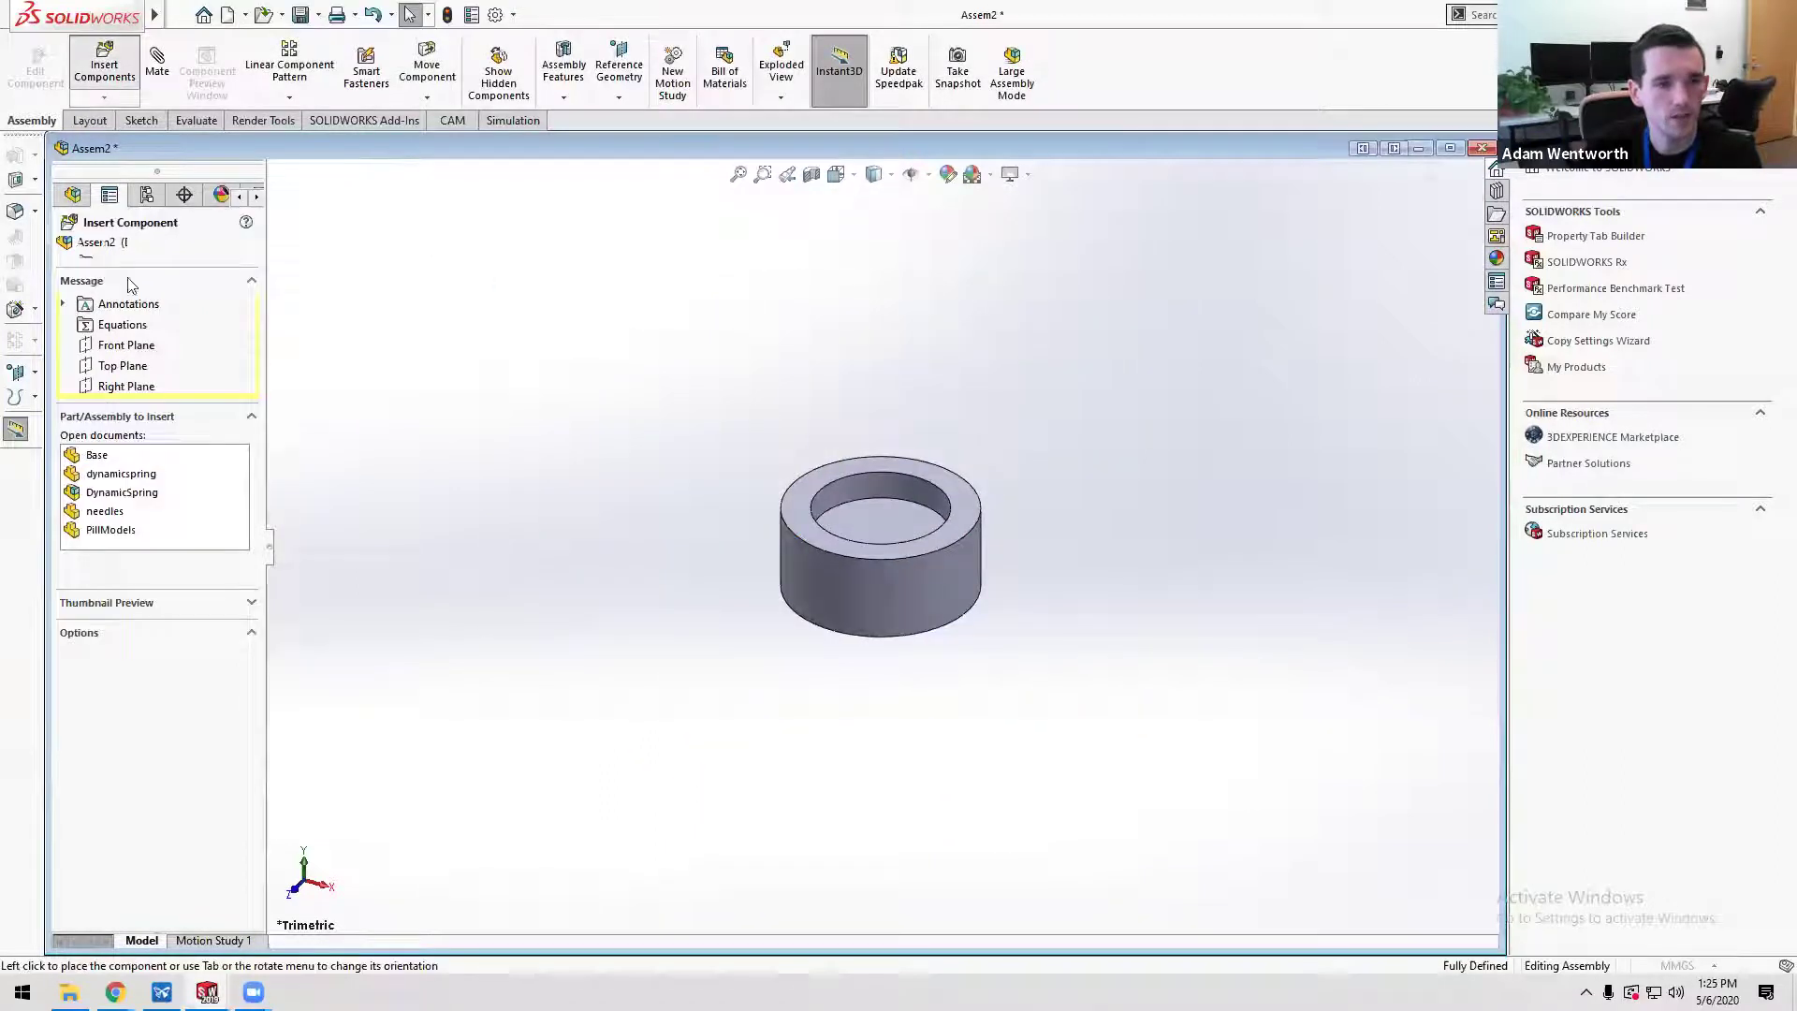
{"action": "left_click", "coordinate": [110, 476]}
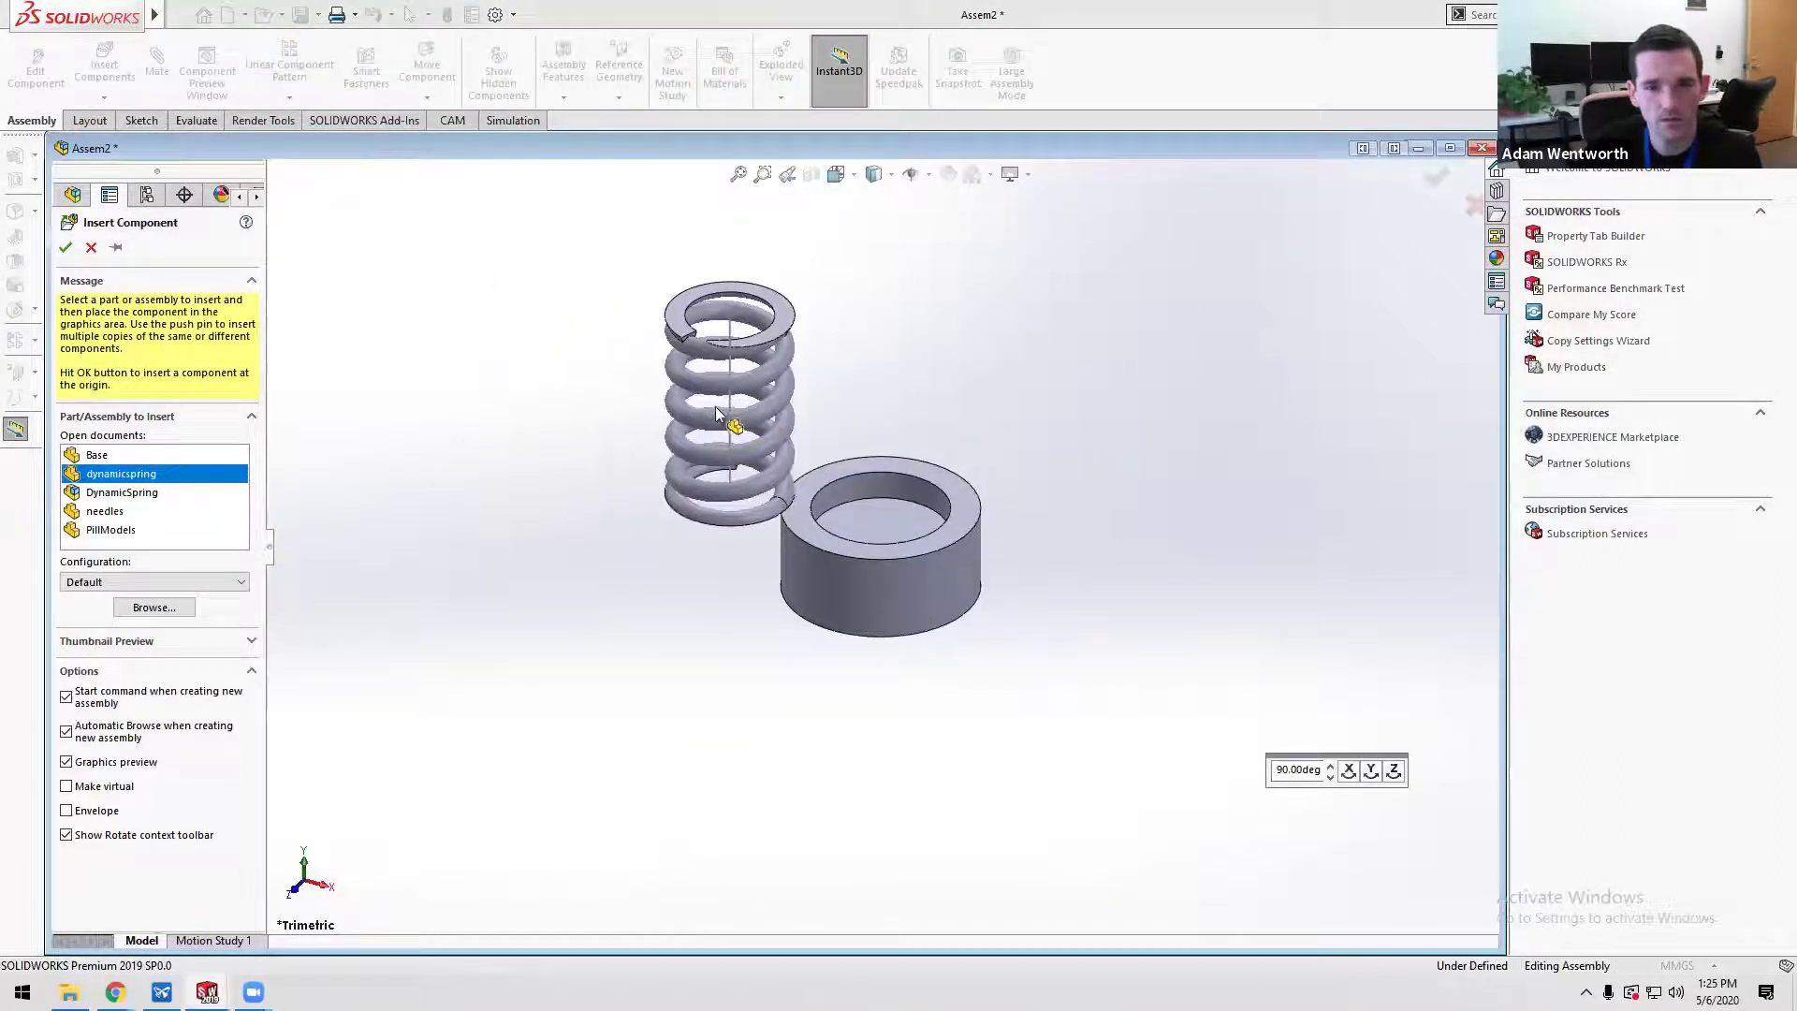
{"action": "left_click", "coordinate": [692, 410]}
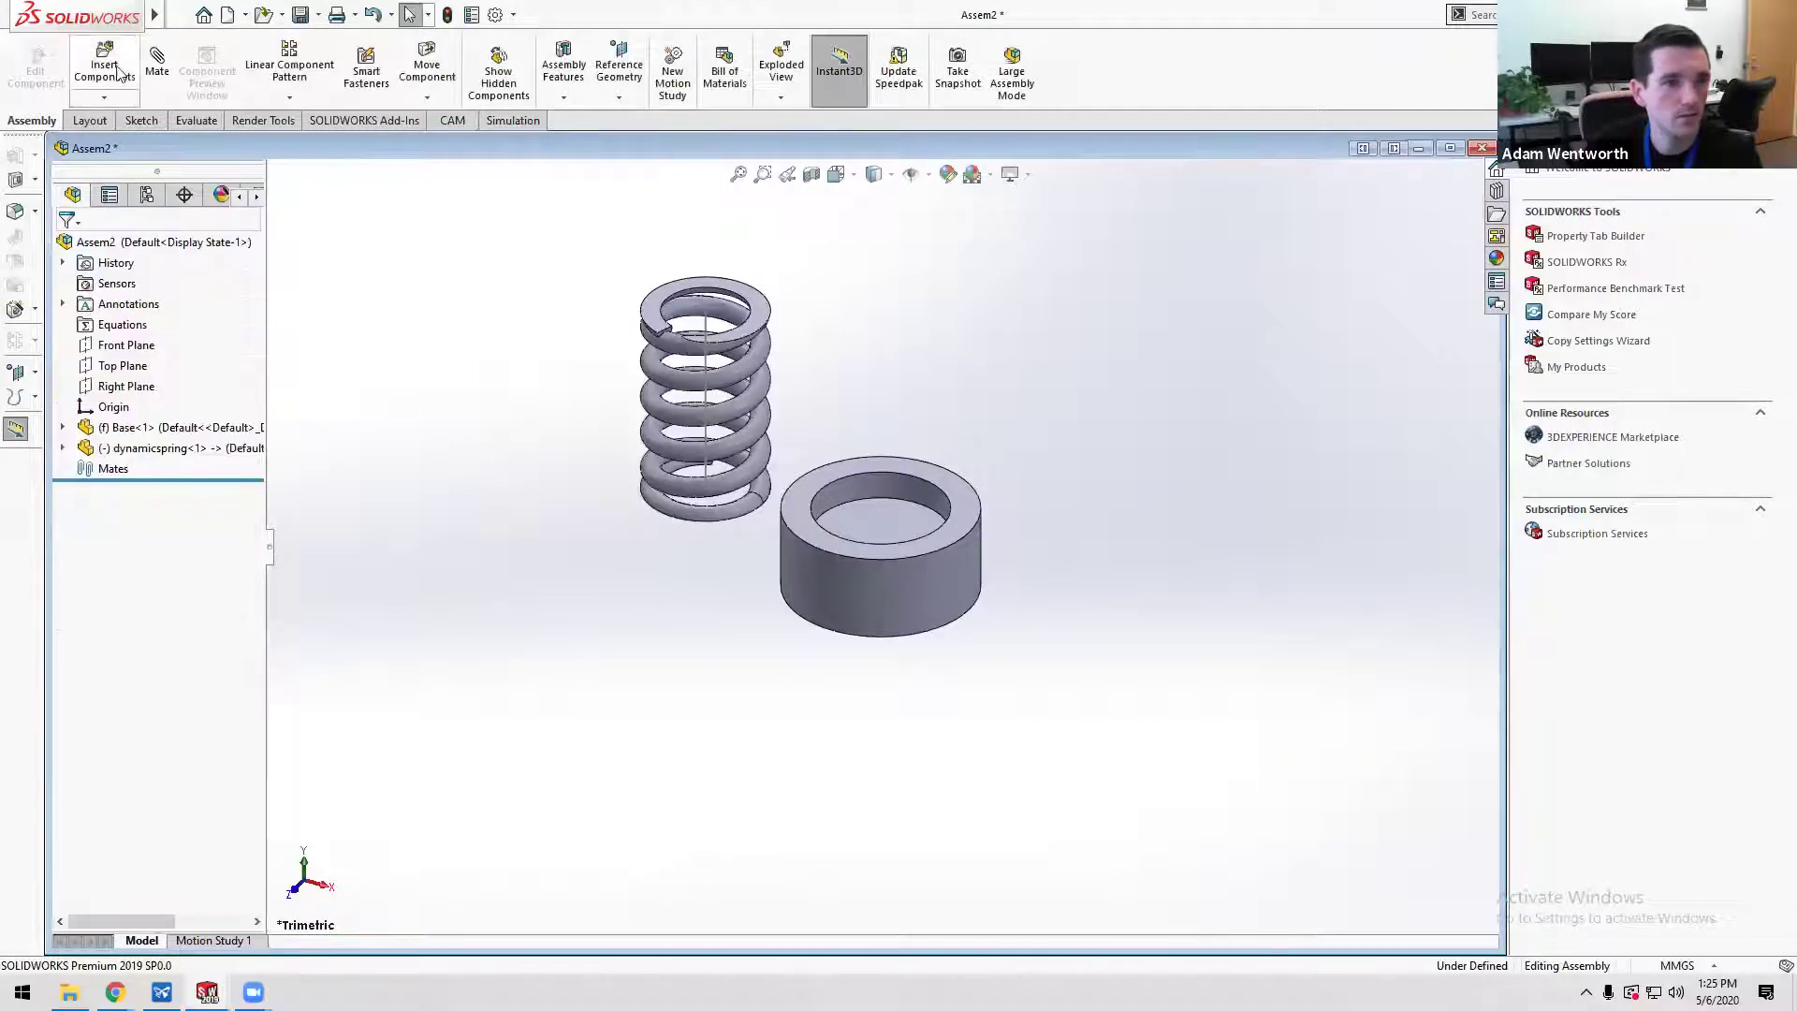
{"action": "left_click", "coordinate": [105, 67]}
{"action": "left_click", "coordinate": [95, 455]}
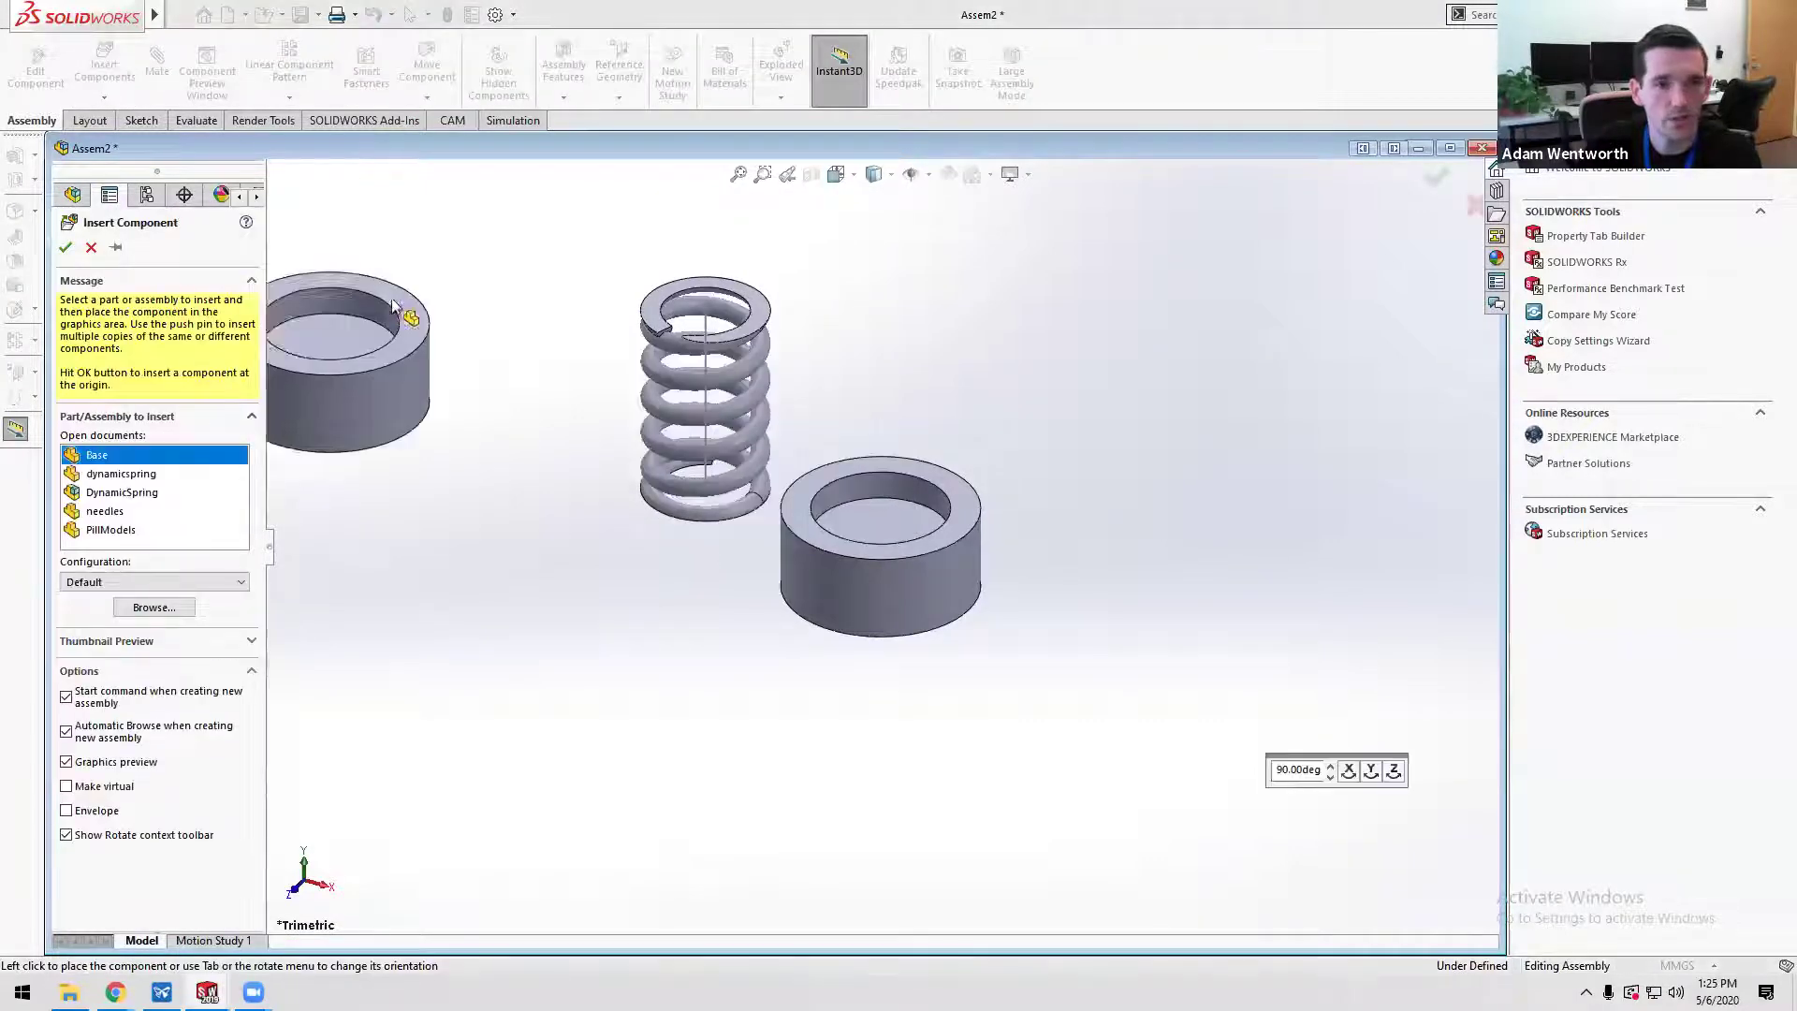
{"action": "key", "text": "Escape"}
- Insert the needles part below the second base
{"action": "left_click", "coordinate": [105, 68]}
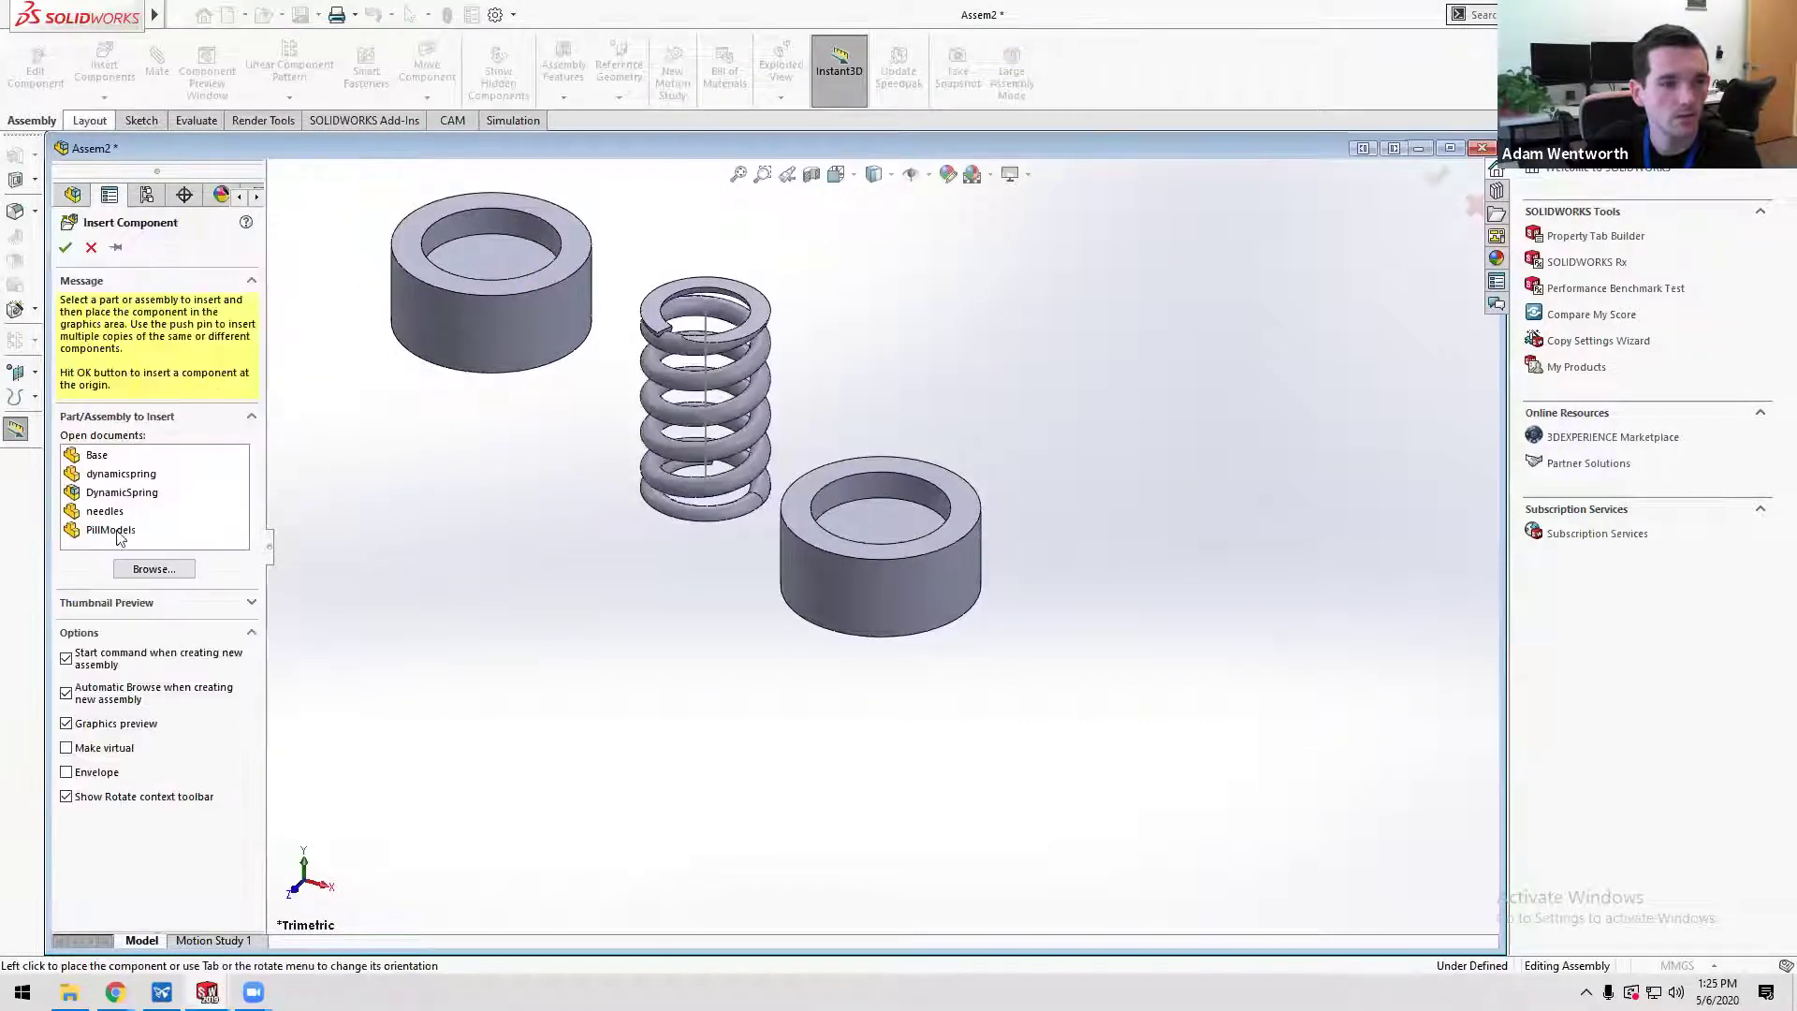
{"action": "left_click", "coordinate": [106, 513]}
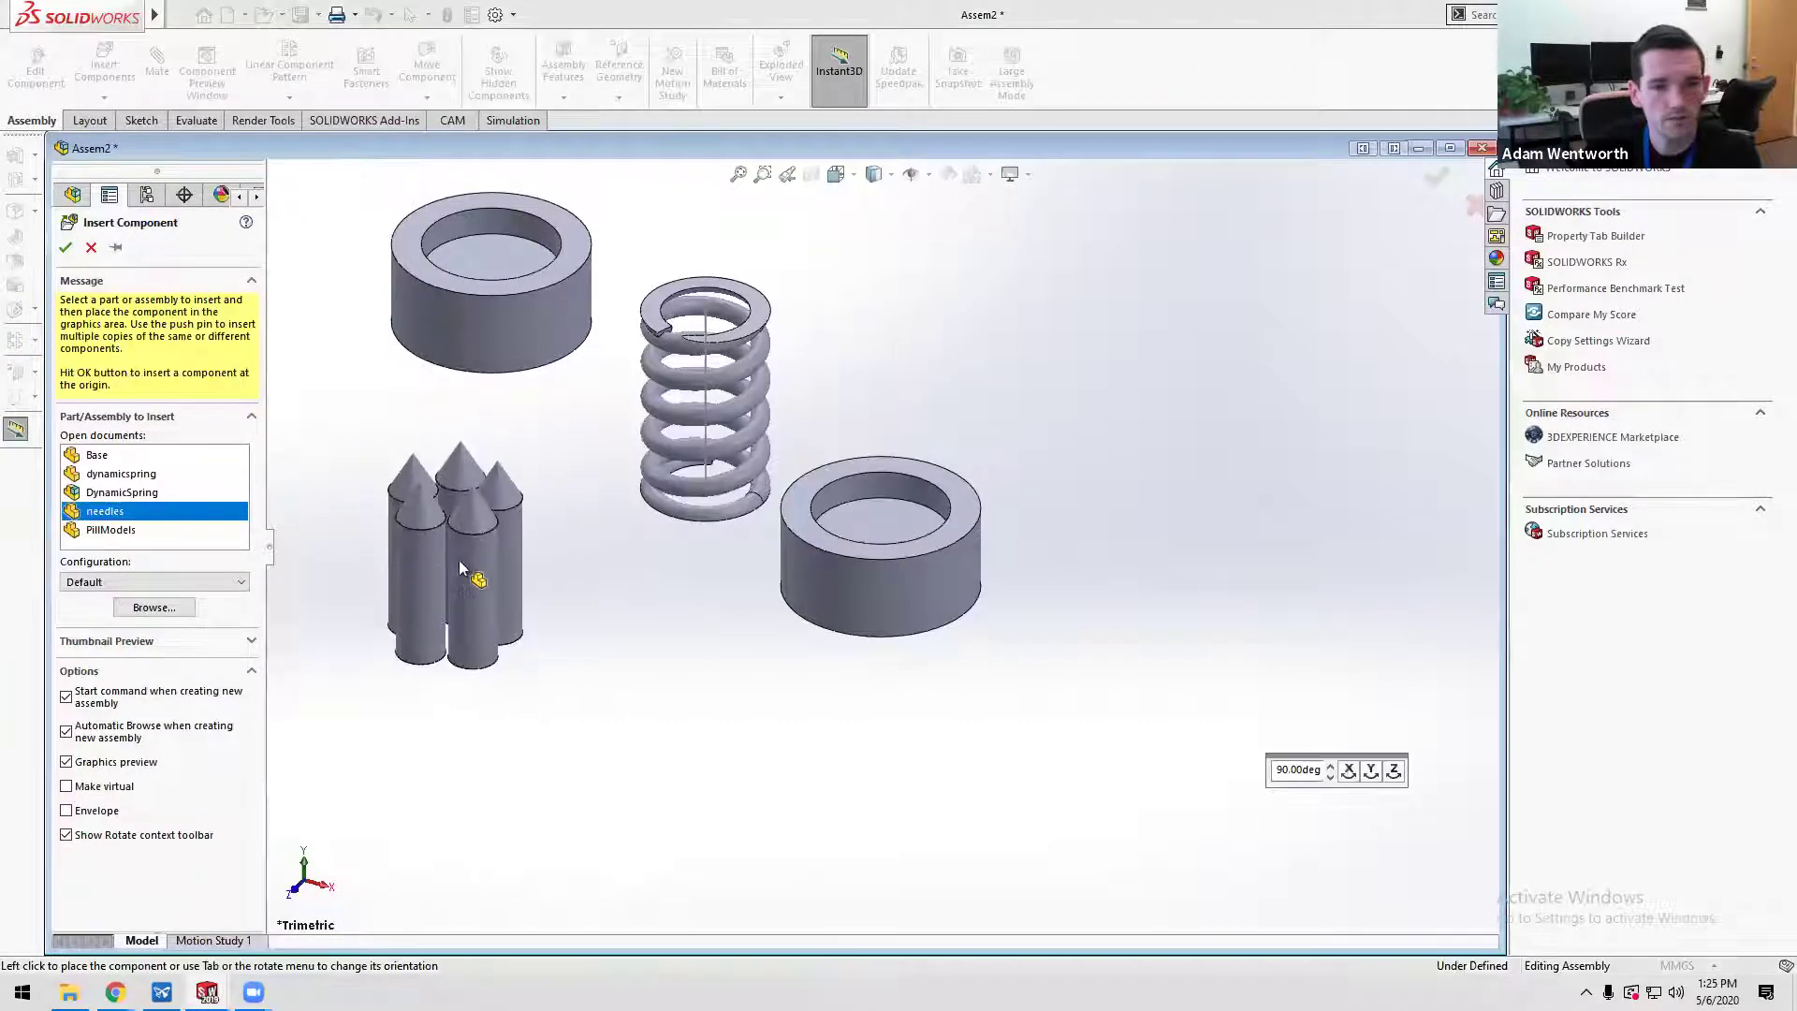
{"action": "left_click", "coordinate": [475, 562]}
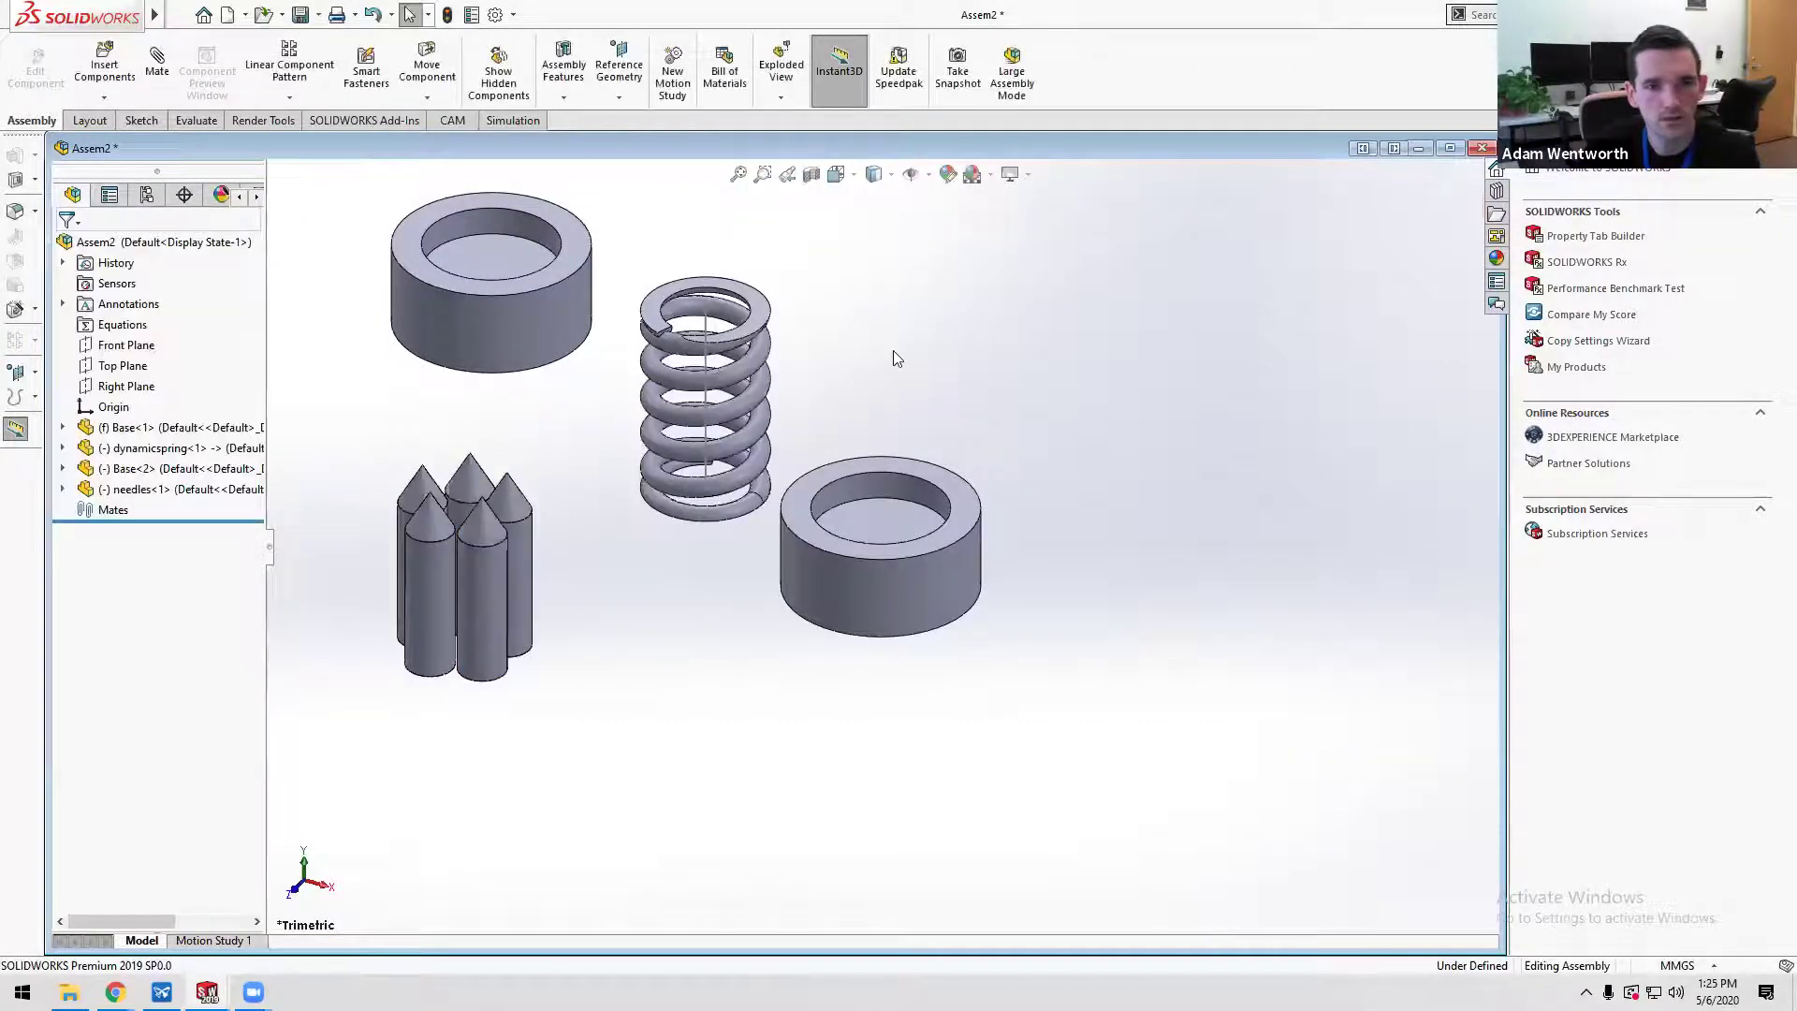
- Add a concentric mate between the spring's bottom circular edge and the fixed base's recess edge, and move the spring up along the axis
{"action": "left_click", "coordinate": [687, 520]}
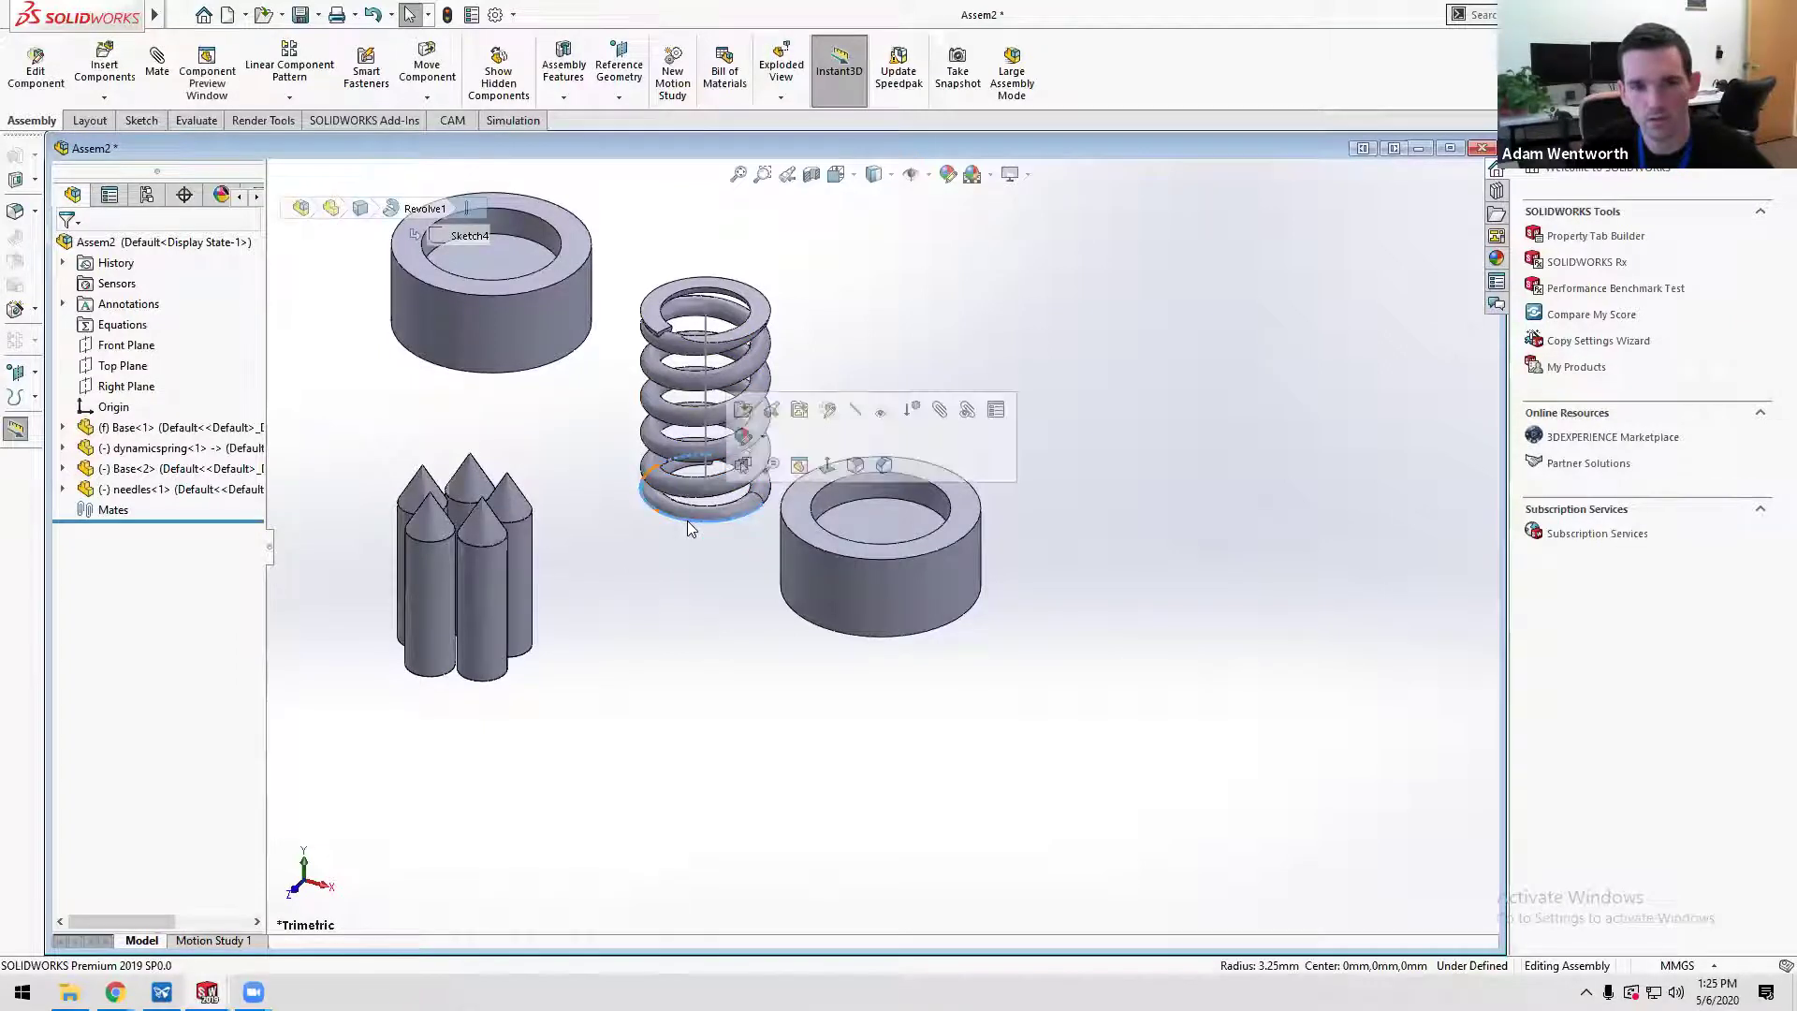
{"action": "left_click", "coordinate": [828, 538], "text": "ctrl"}
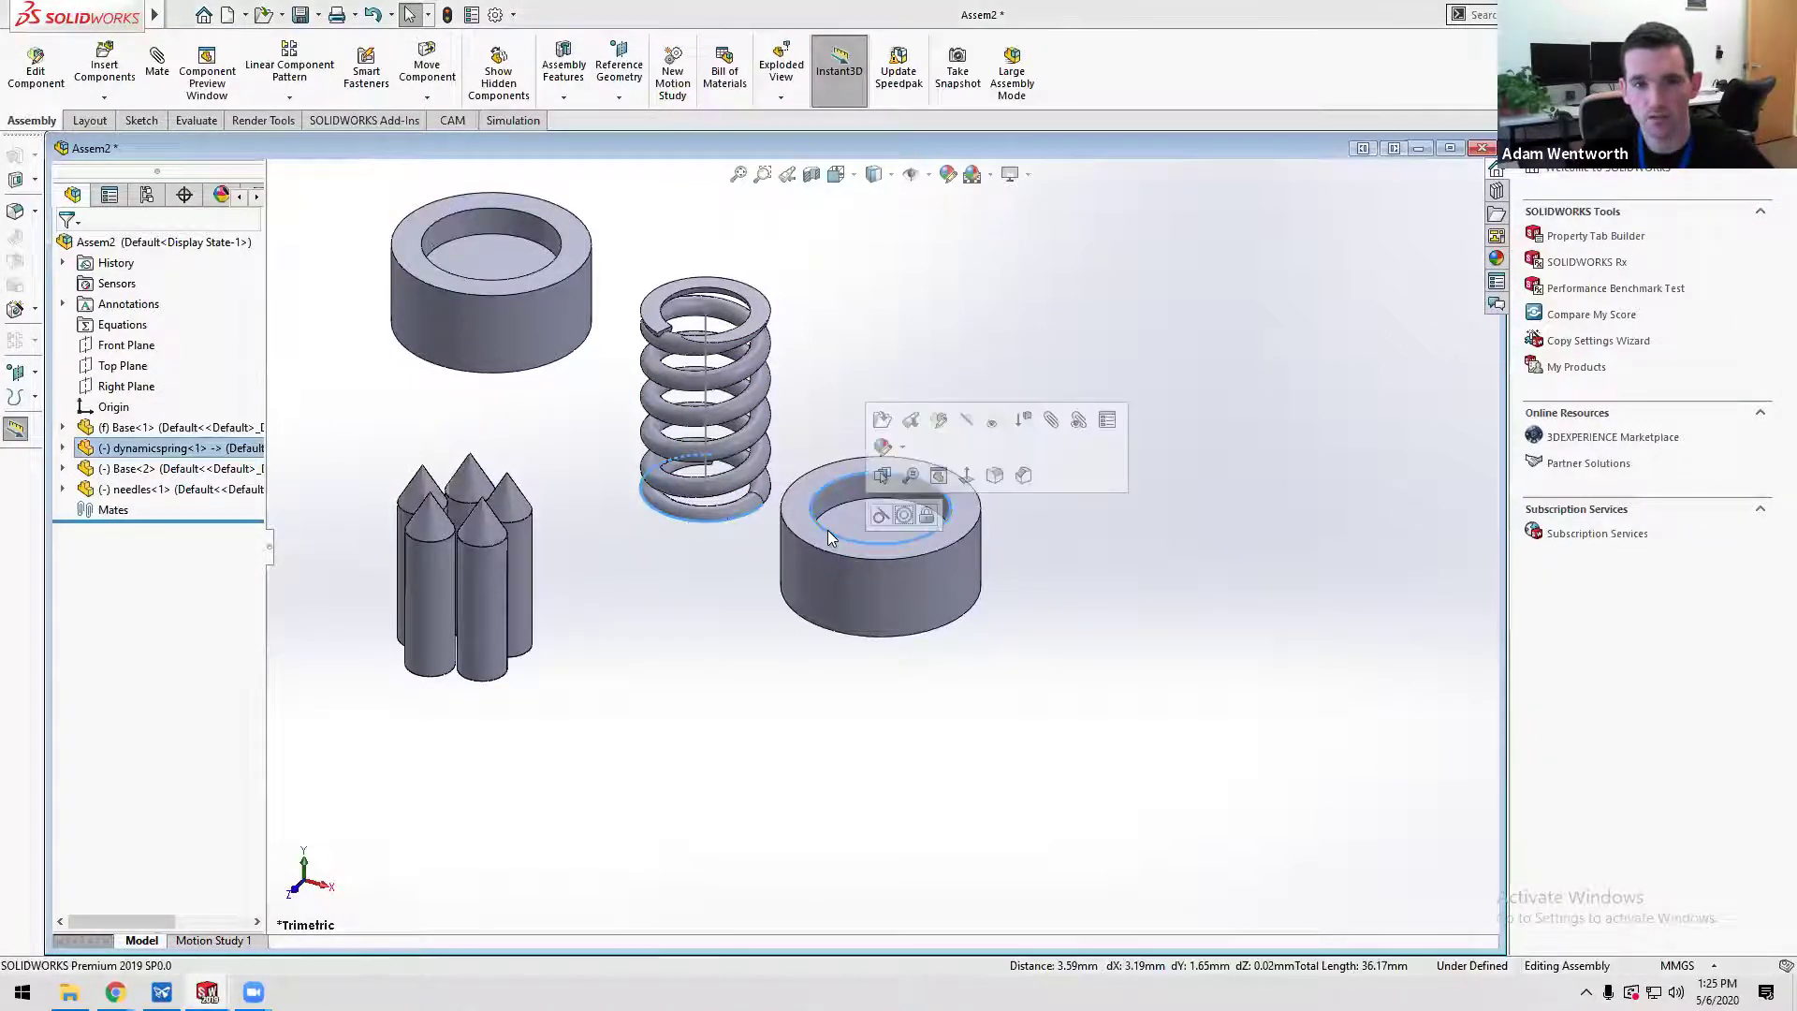
{"action": "left_click", "coordinate": [904, 515]}
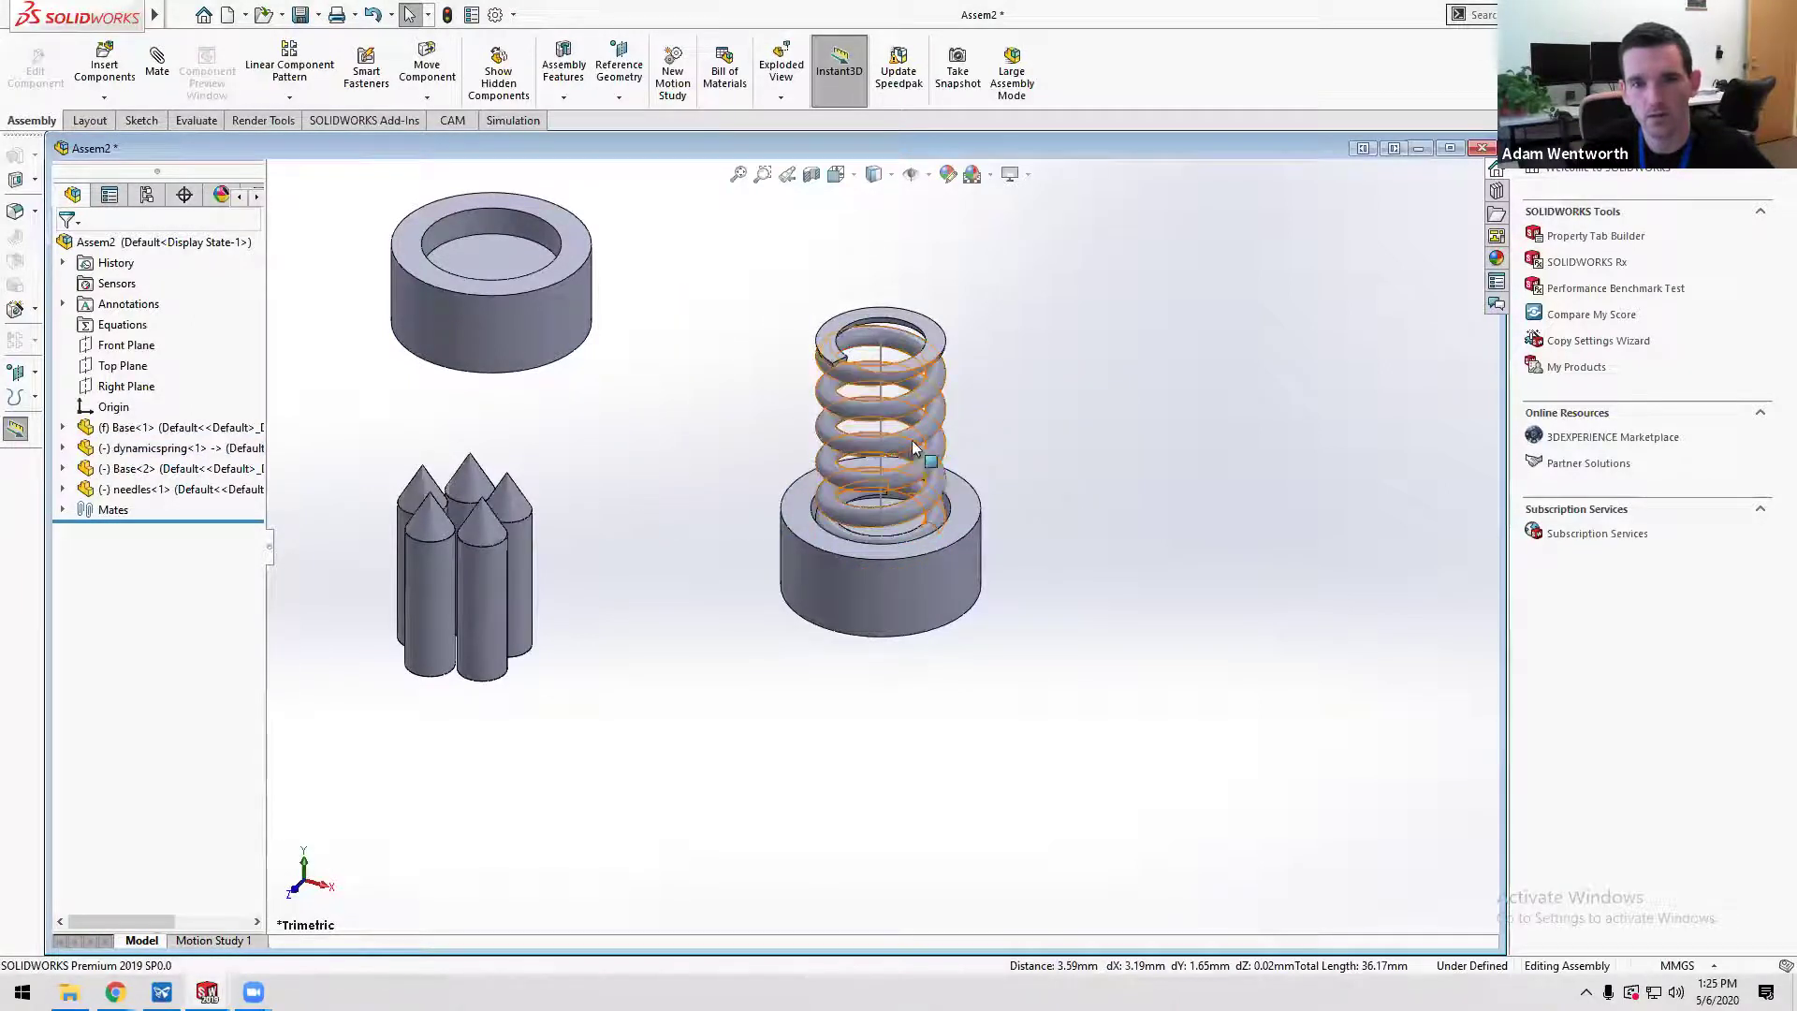
{"action": "left_click_drag", "start_coordinate": [926, 472], "coordinate": [1016, 404]}
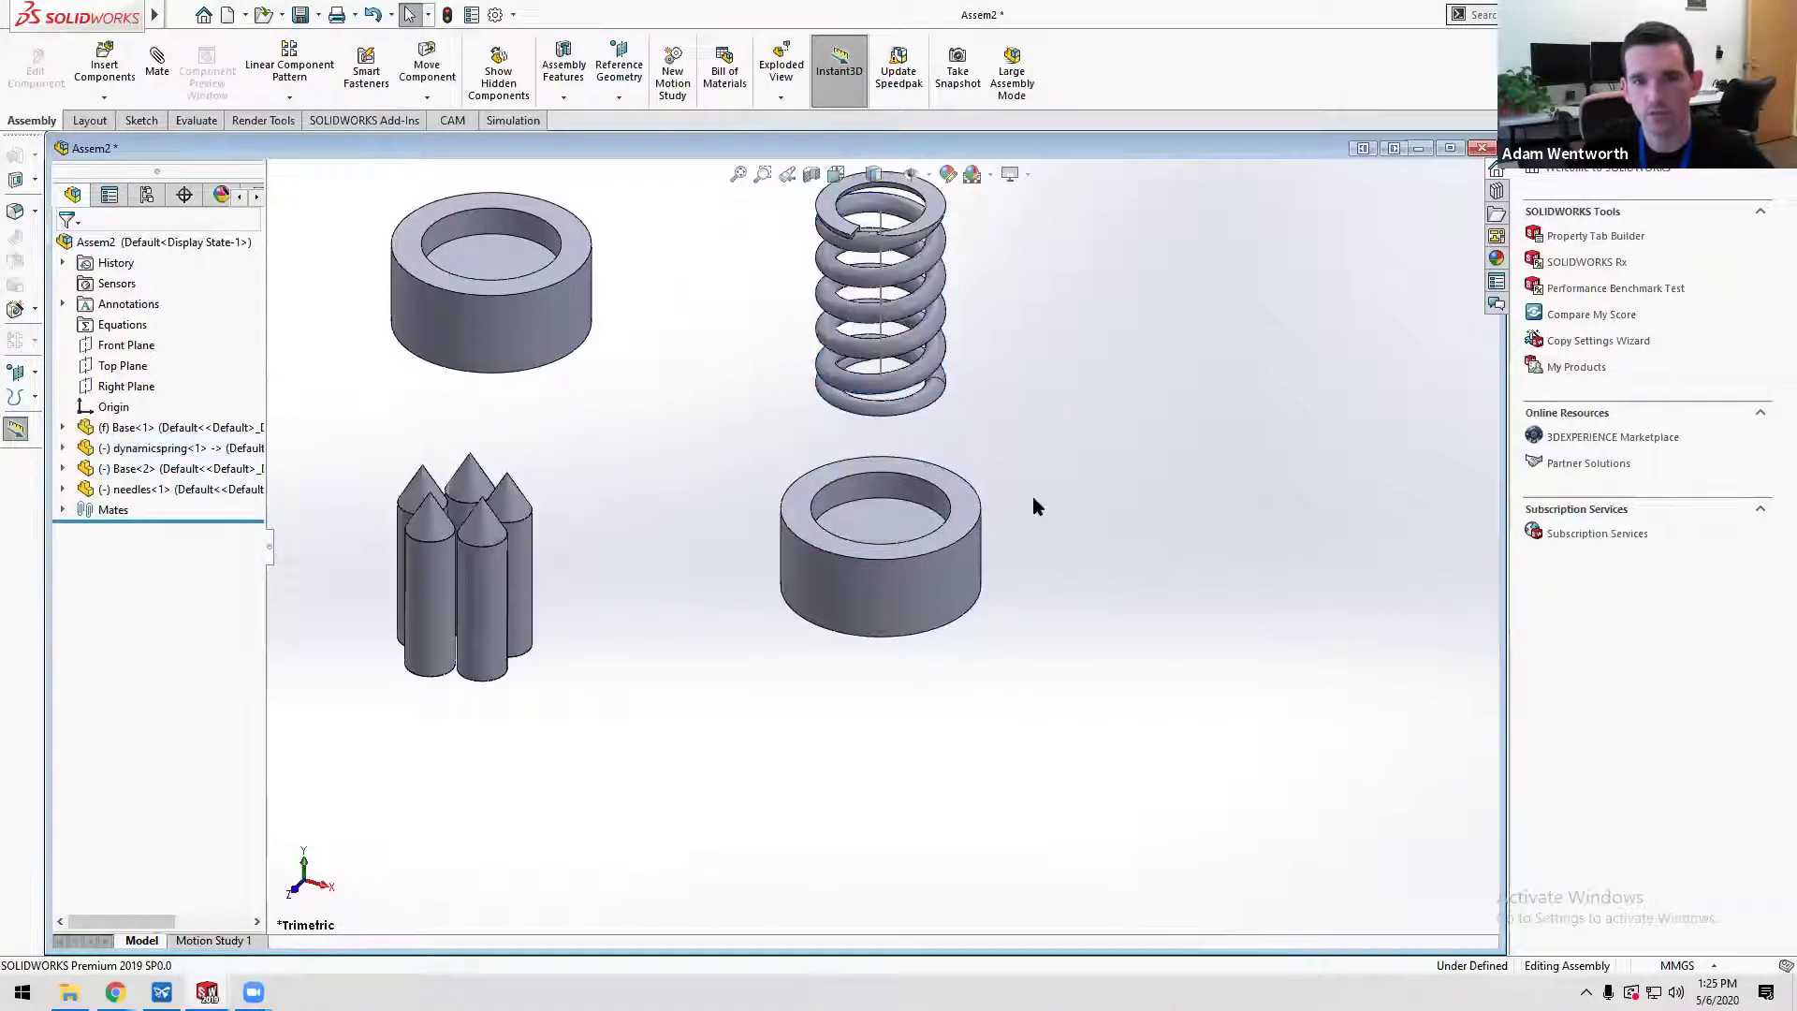
- Add a coincident mate between the spring's flat bottom face and the floor of the fixed base's recess
{"action": "middle_click_drag", "start_coordinate": [1032, 496], "coordinate": [890, 517]}
{"action": "left_click", "coordinate": [940, 356]}
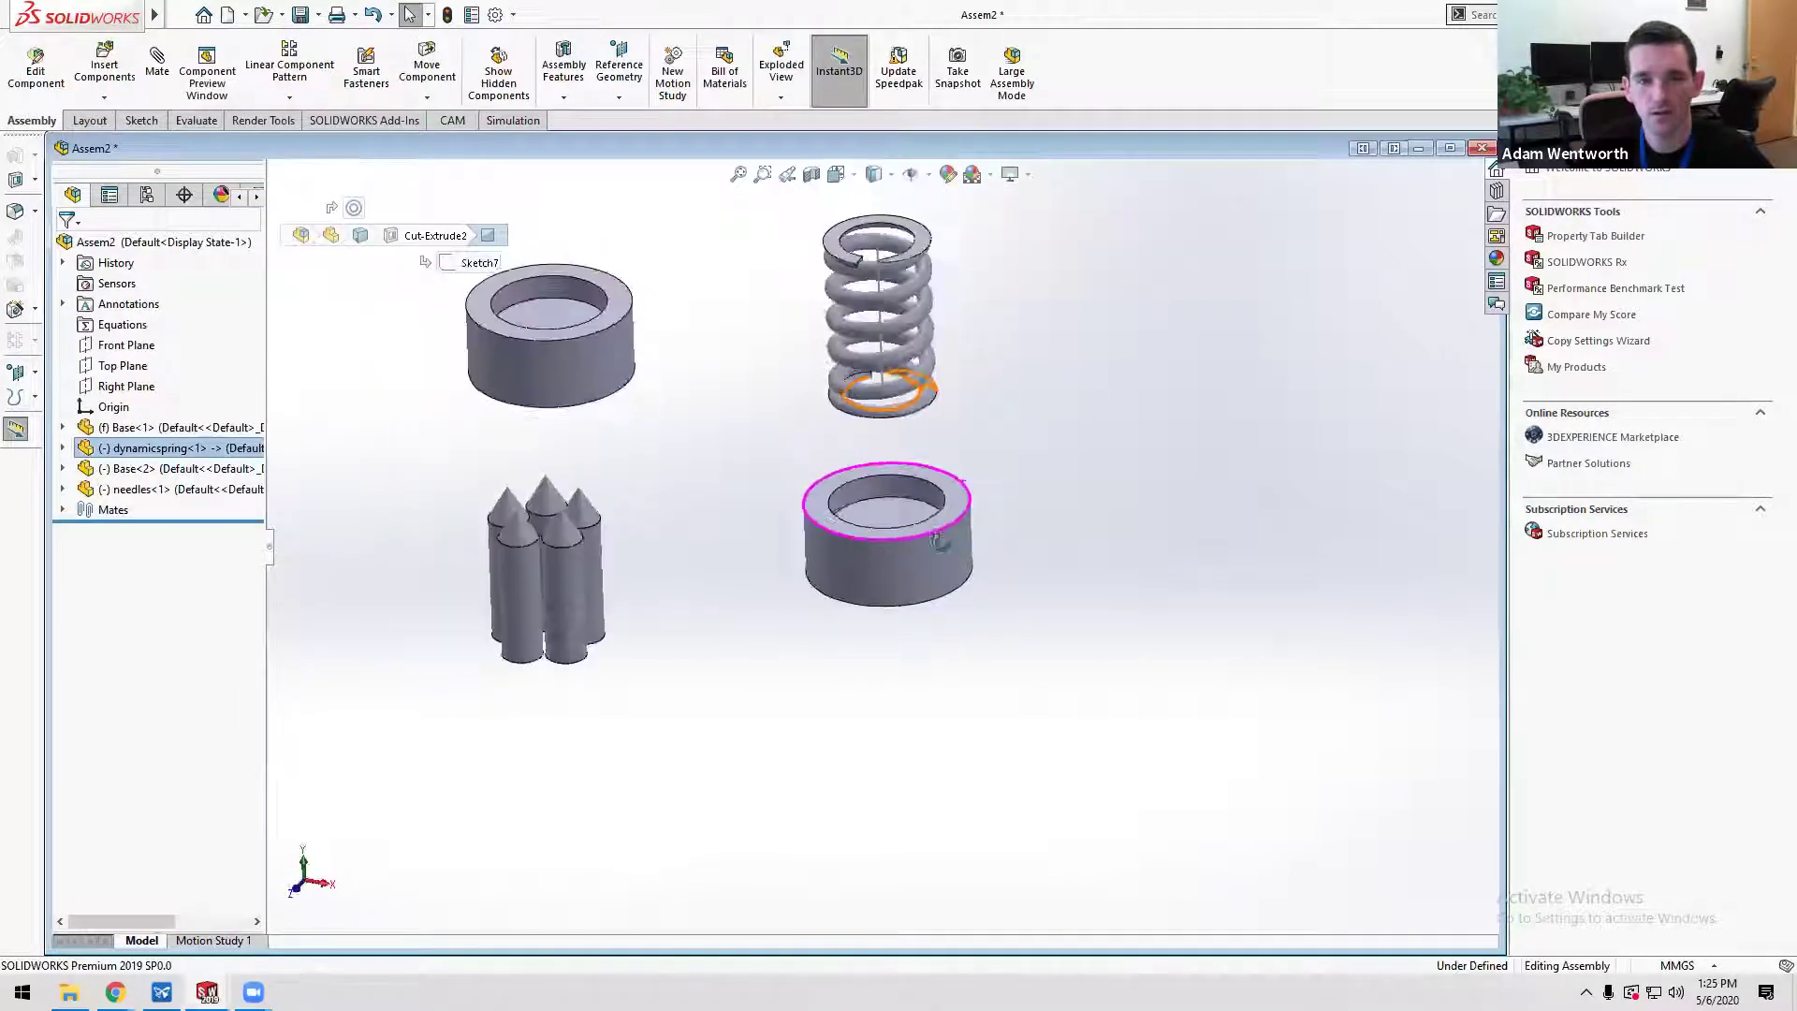
{"action": "left_click", "coordinate": [890, 517], "text": "ctrl"}
{"action": "left_click", "coordinate": [947, 496]}
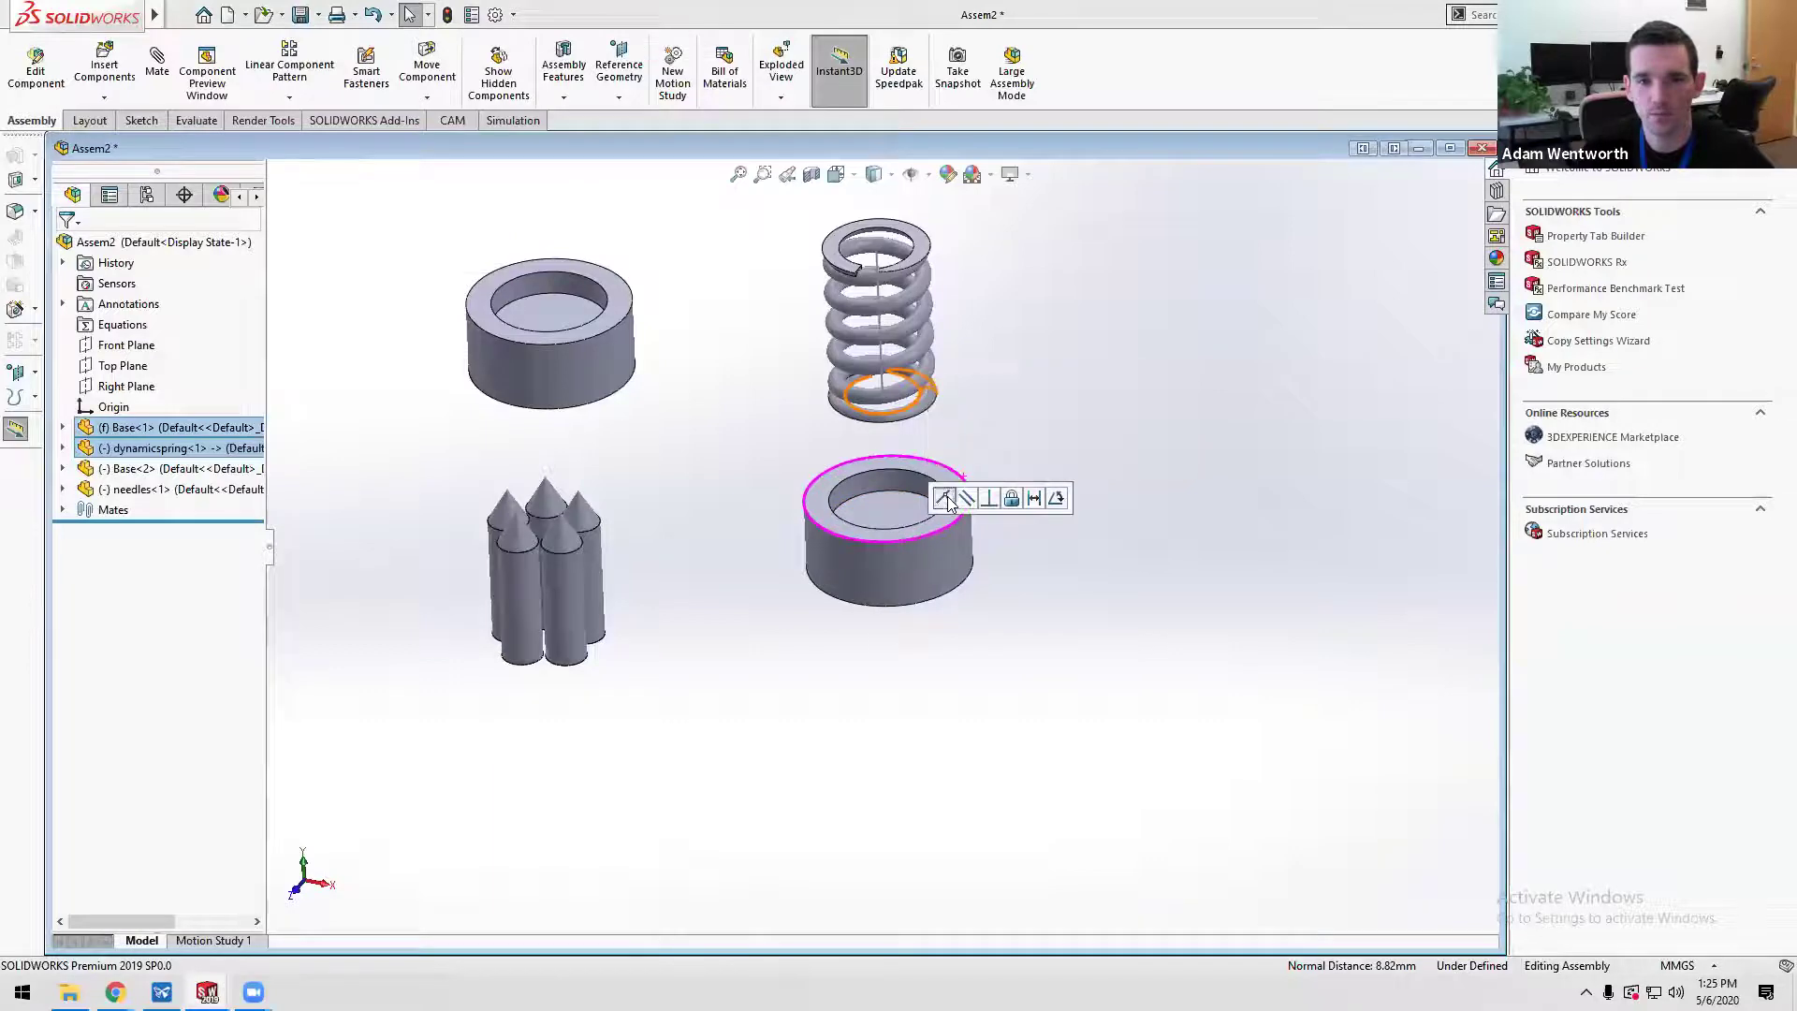
{"action": "left_click", "coordinate": [950, 503]}
{"action": "scroll", "coordinate": [796, 333], "scroll_direction": "down", "scroll_amount": 4}
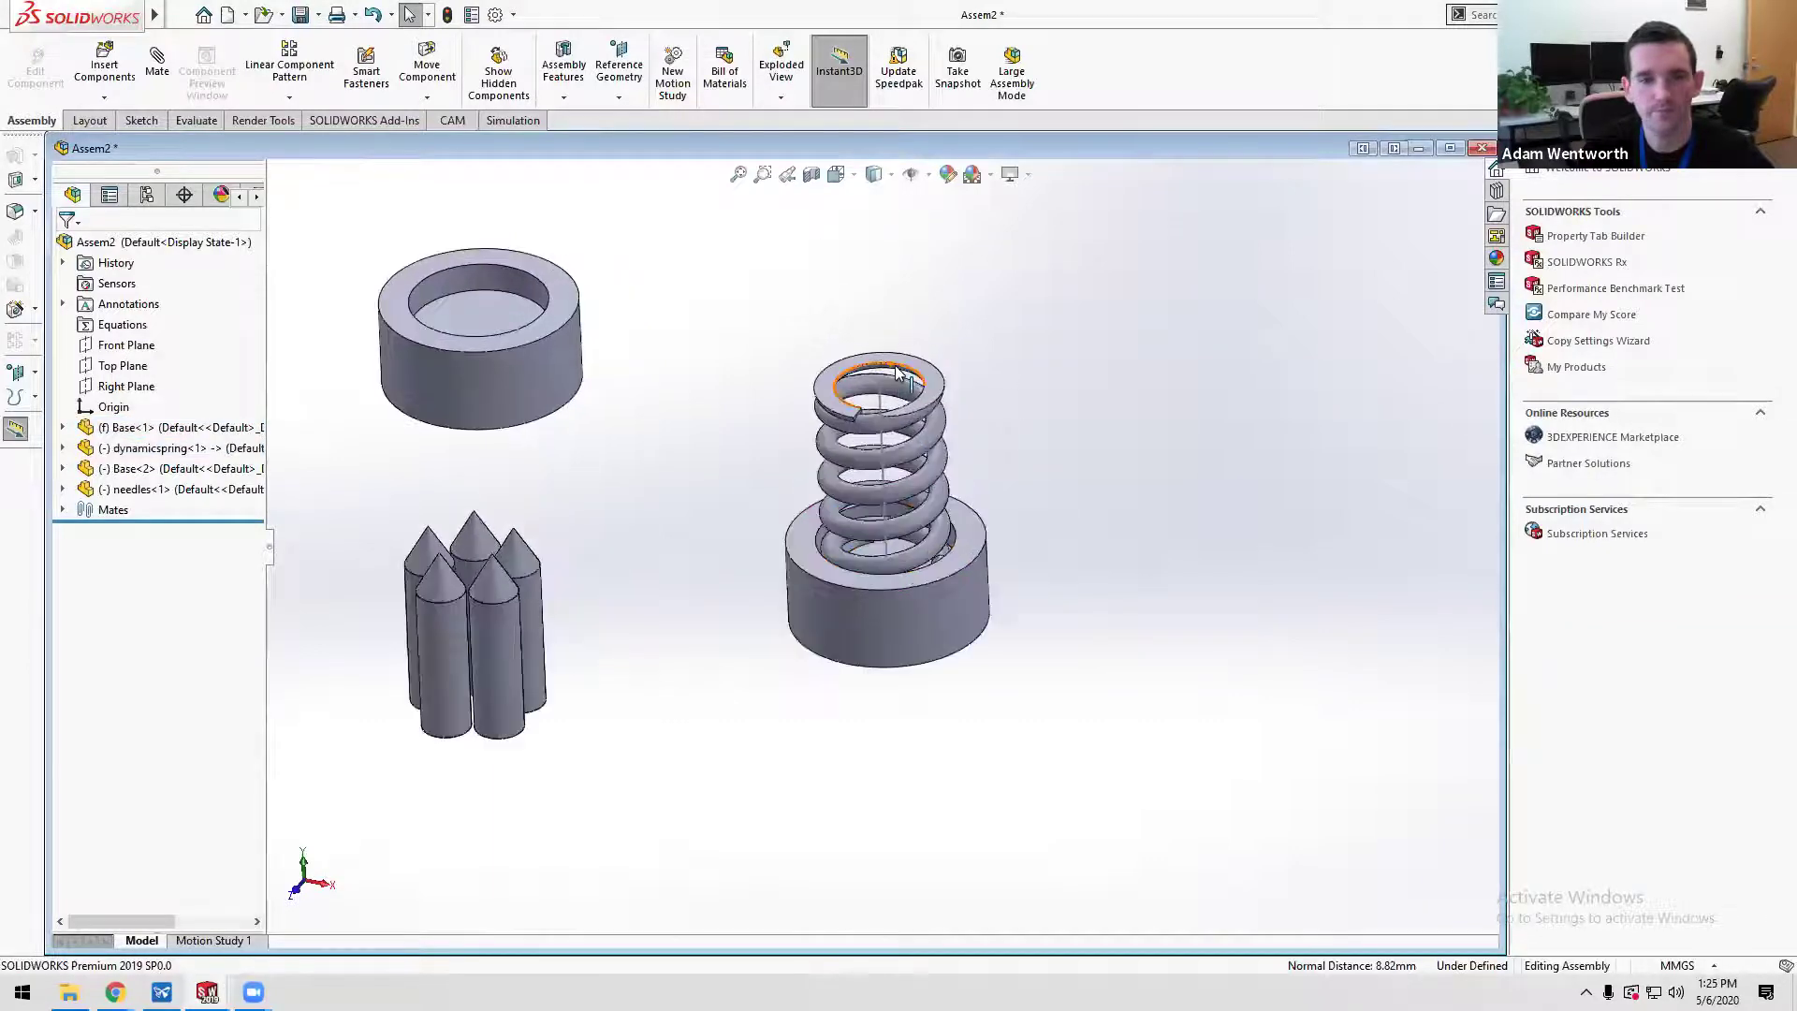
- Turn on the display of axes in the assembly
{"action": "scroll", "coordinate": [704, 449], "scroll_direction": "up", "scroll_amount": 5}
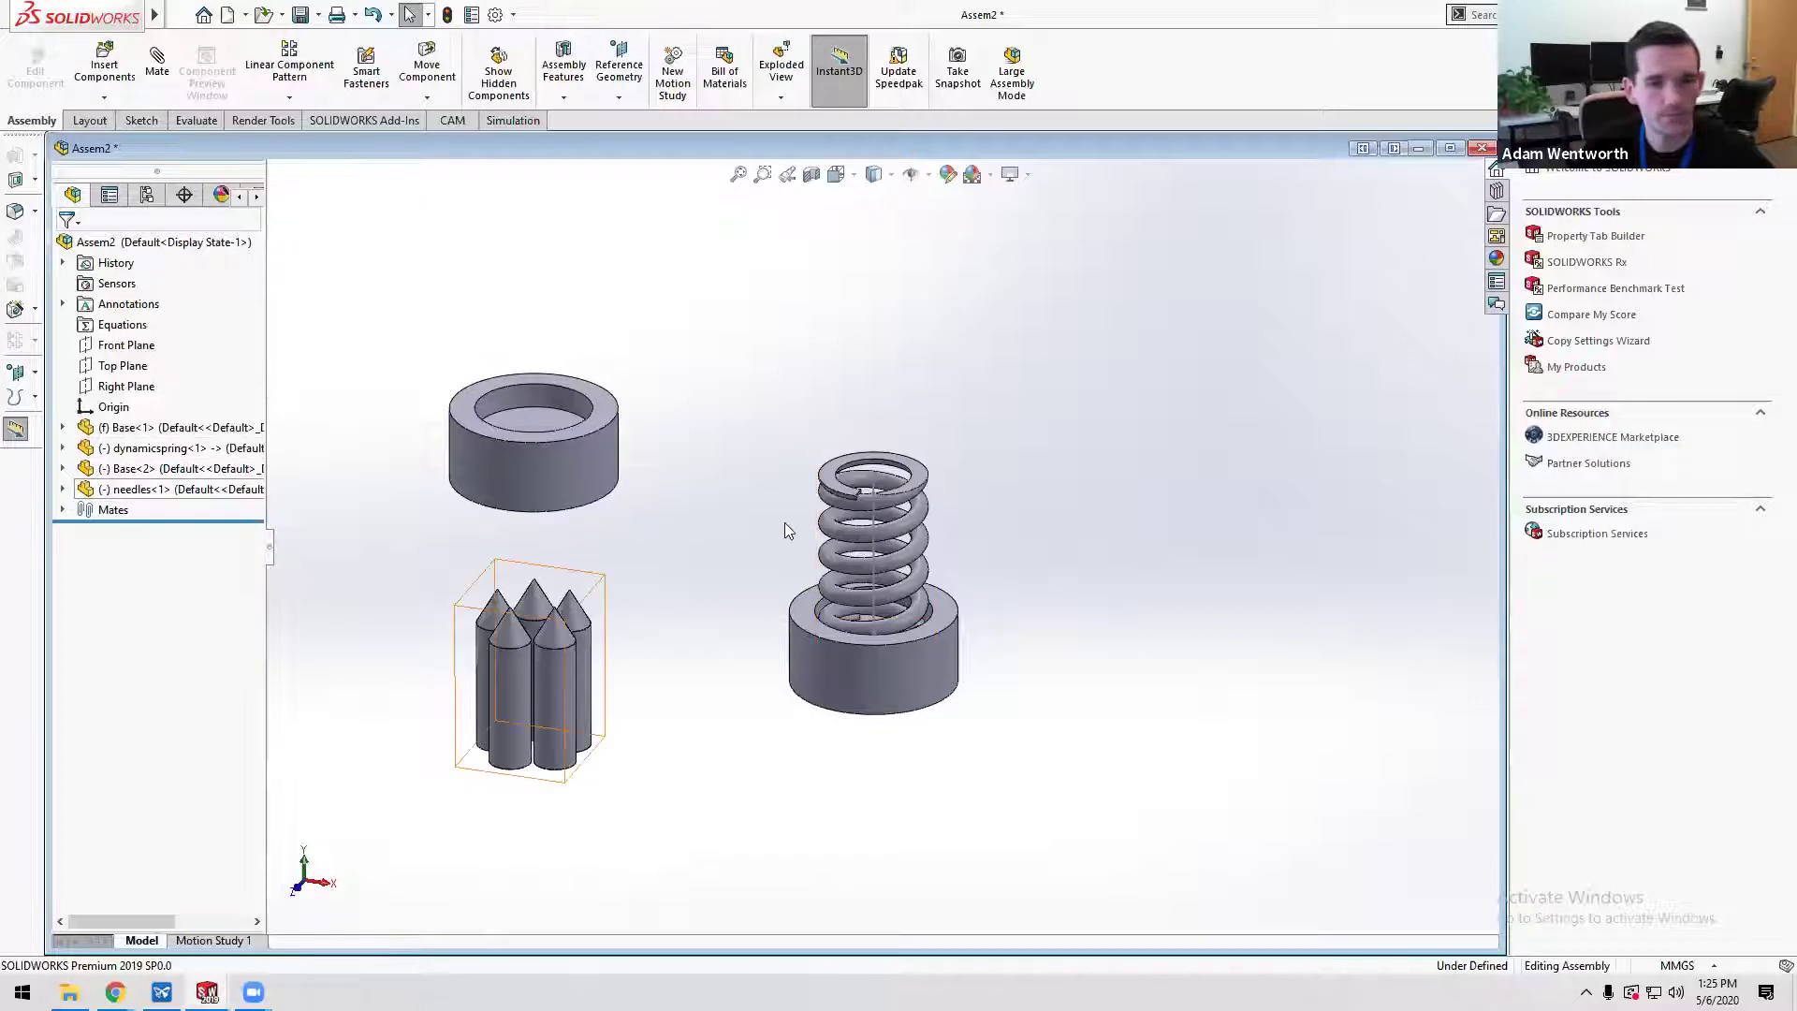
{"action": "middle_click_drag", "start_coordinate": [658, 559], "coordinate": [661, 409]}
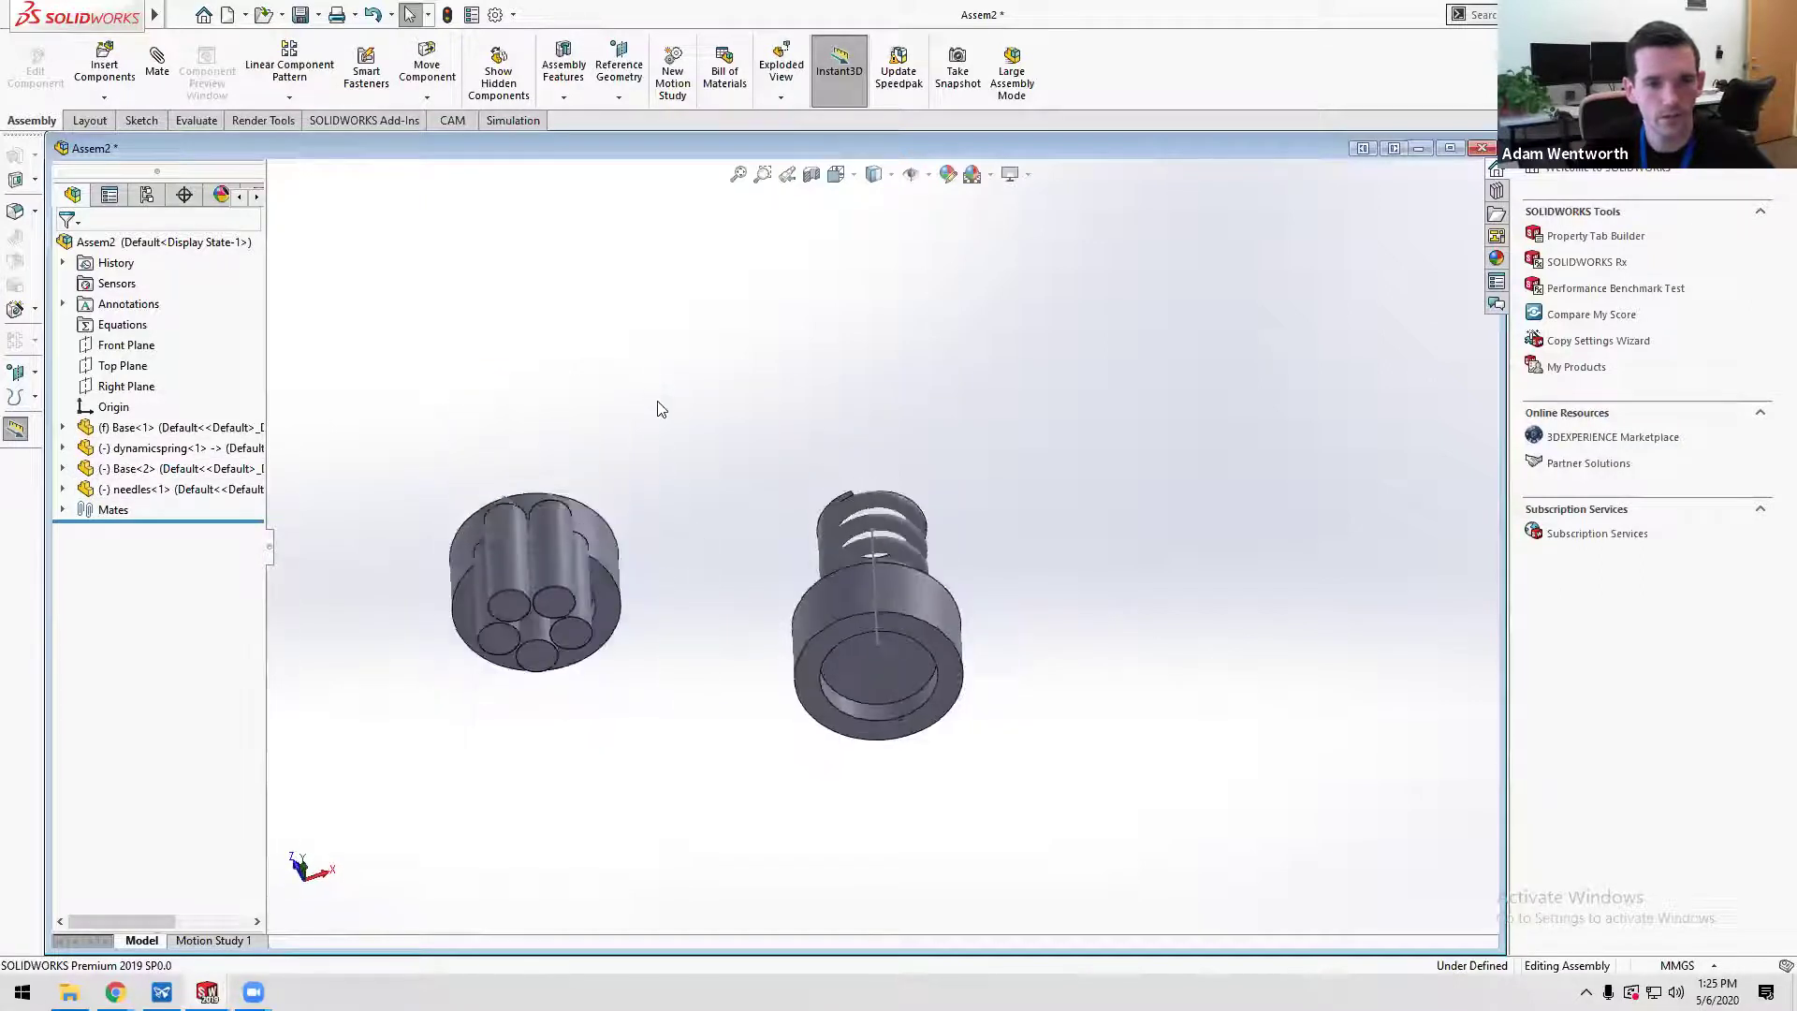
{"action": "left_click", "coordinate": [568, 615]}
{"action": "left_click", "coordinate": [912, 175]}
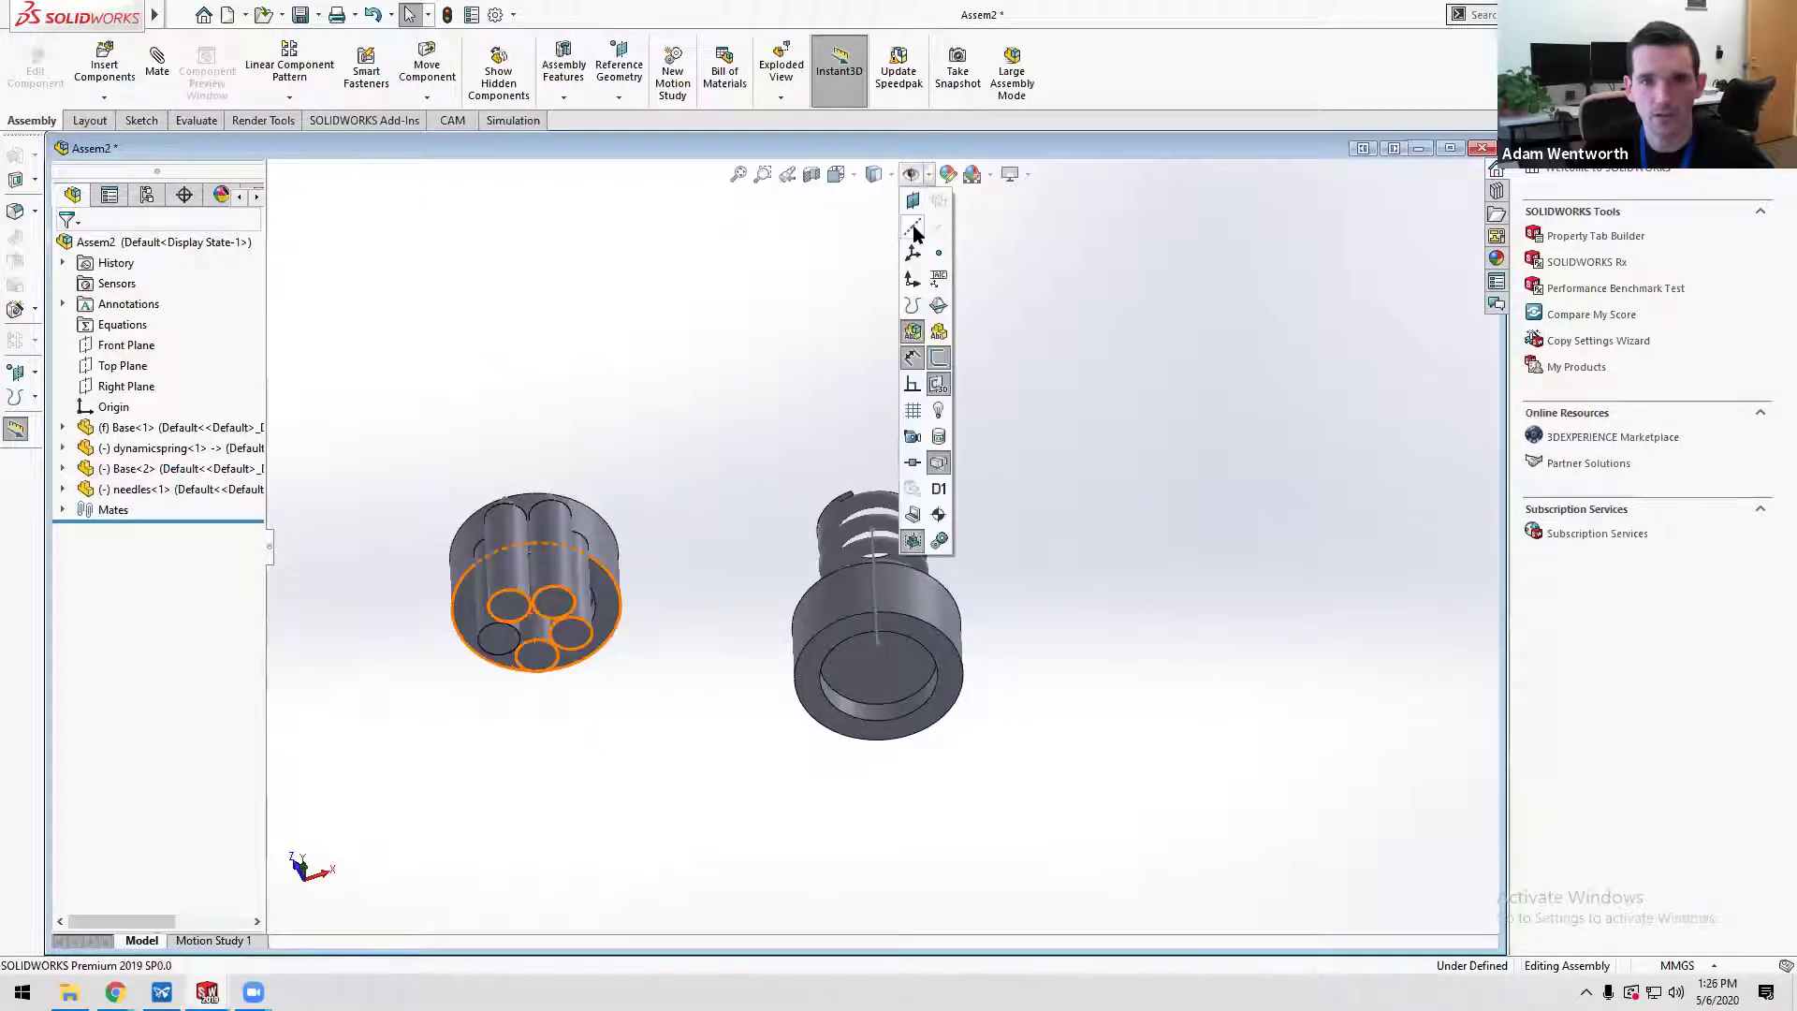
{"action": "left_click", "coordinate": [913, 230]}
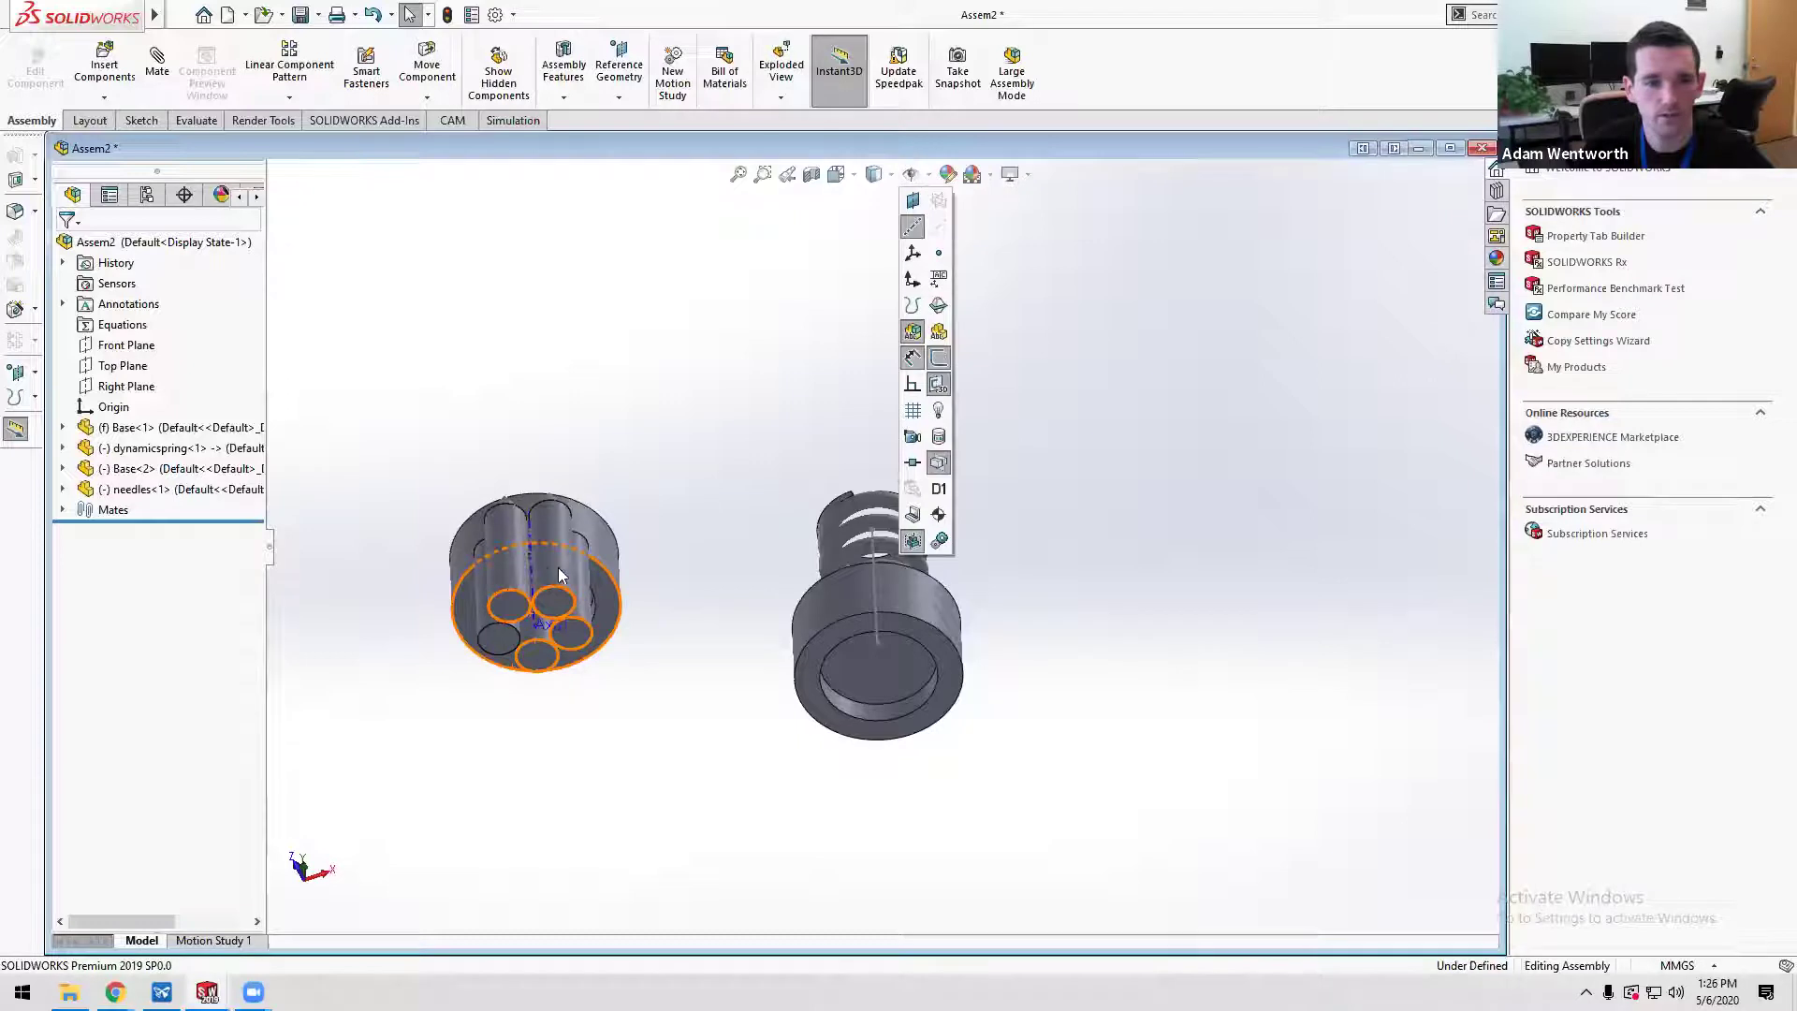
- Mate the needles' Axis1 concentric with the second base's circular recess edge, and move the needles above that base
{"action": "scroll", "coordinate": [546, 633], "scroll_direction": "down", "scroll_amount": 3}
{"action": "left_click", "coordinate": [560, 618]}
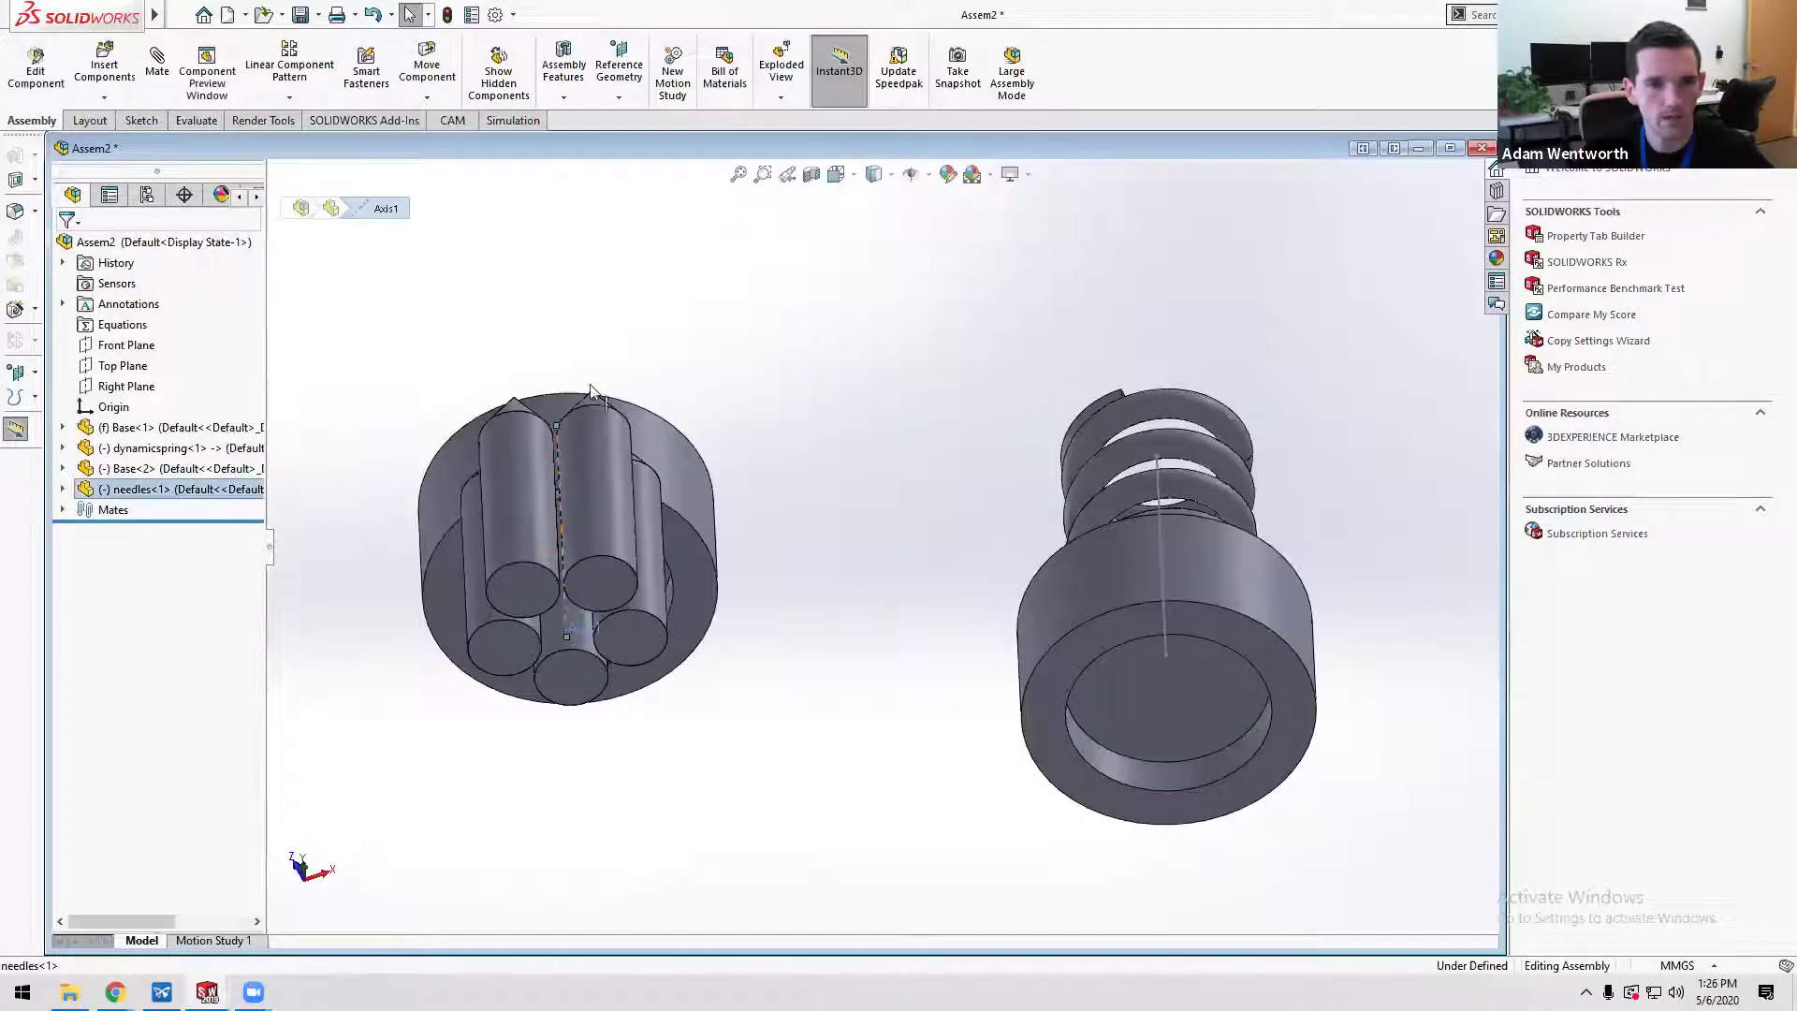
{"action": "key", "text": "ctrl+7"}
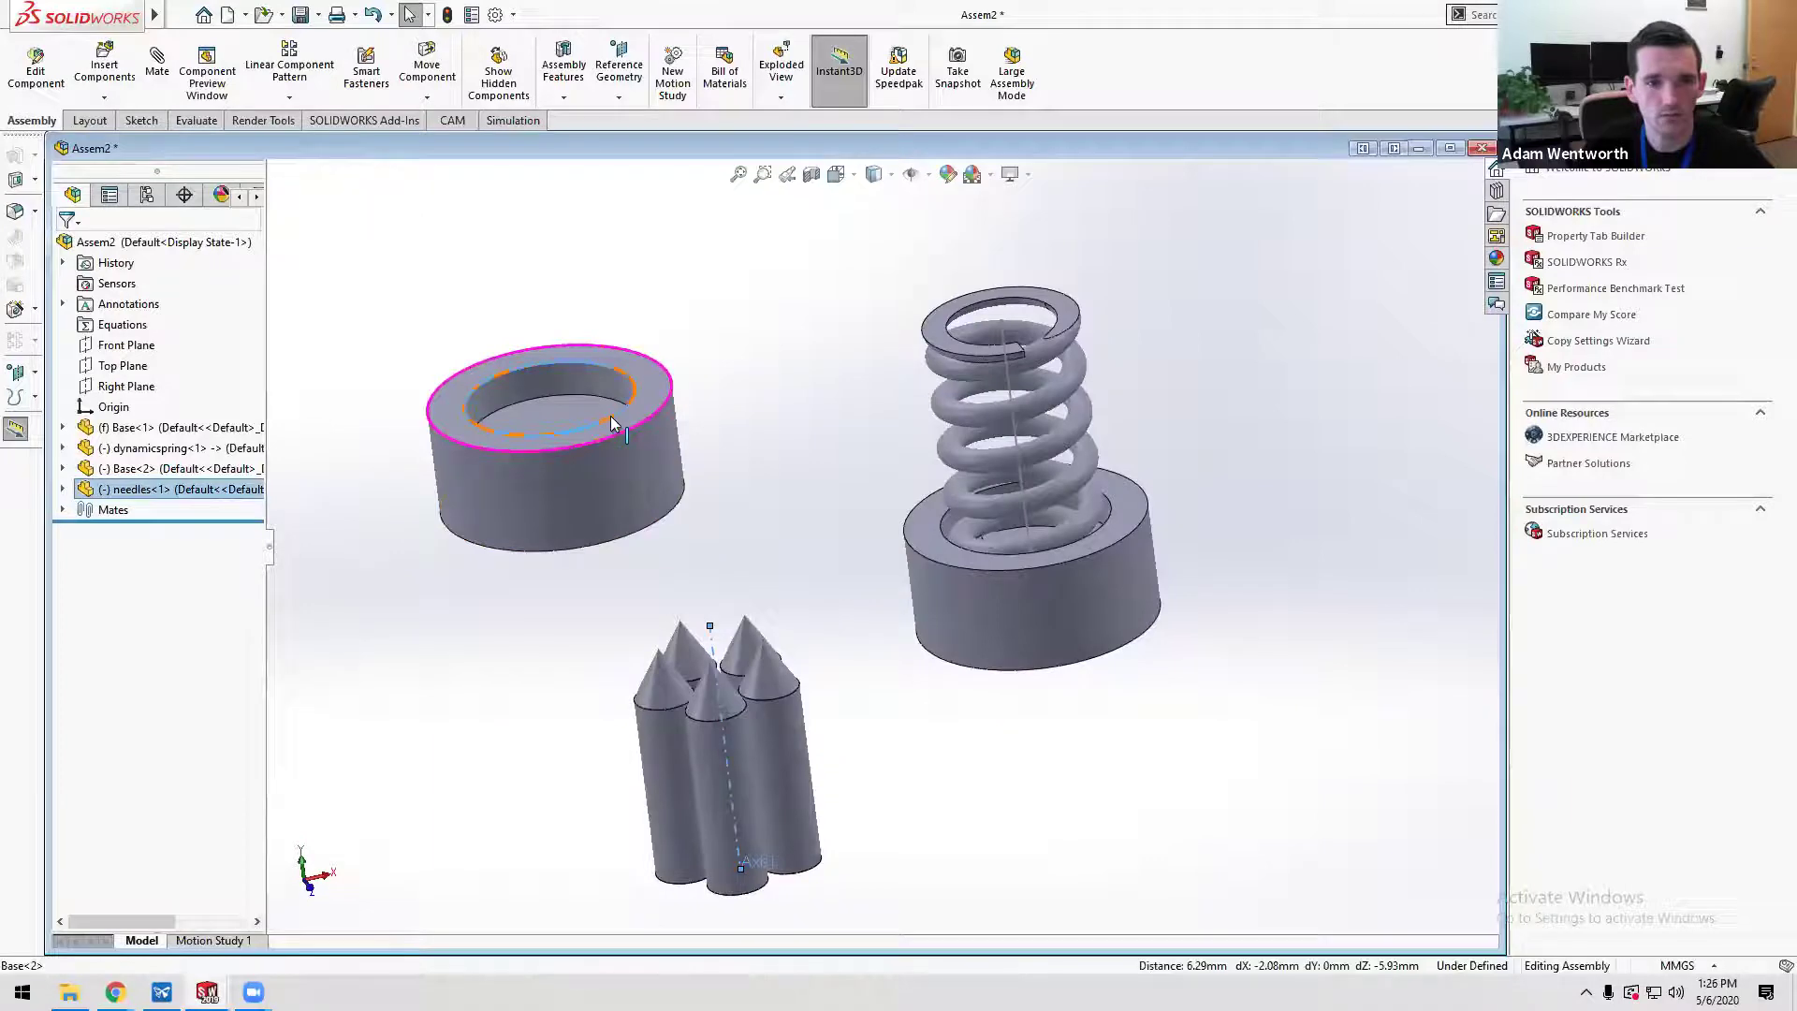
{"action": "left_click", "coordinate": [671, 405], "text": "ctrl"}
{"action": "left_click", "coordinate": [676, 401]}
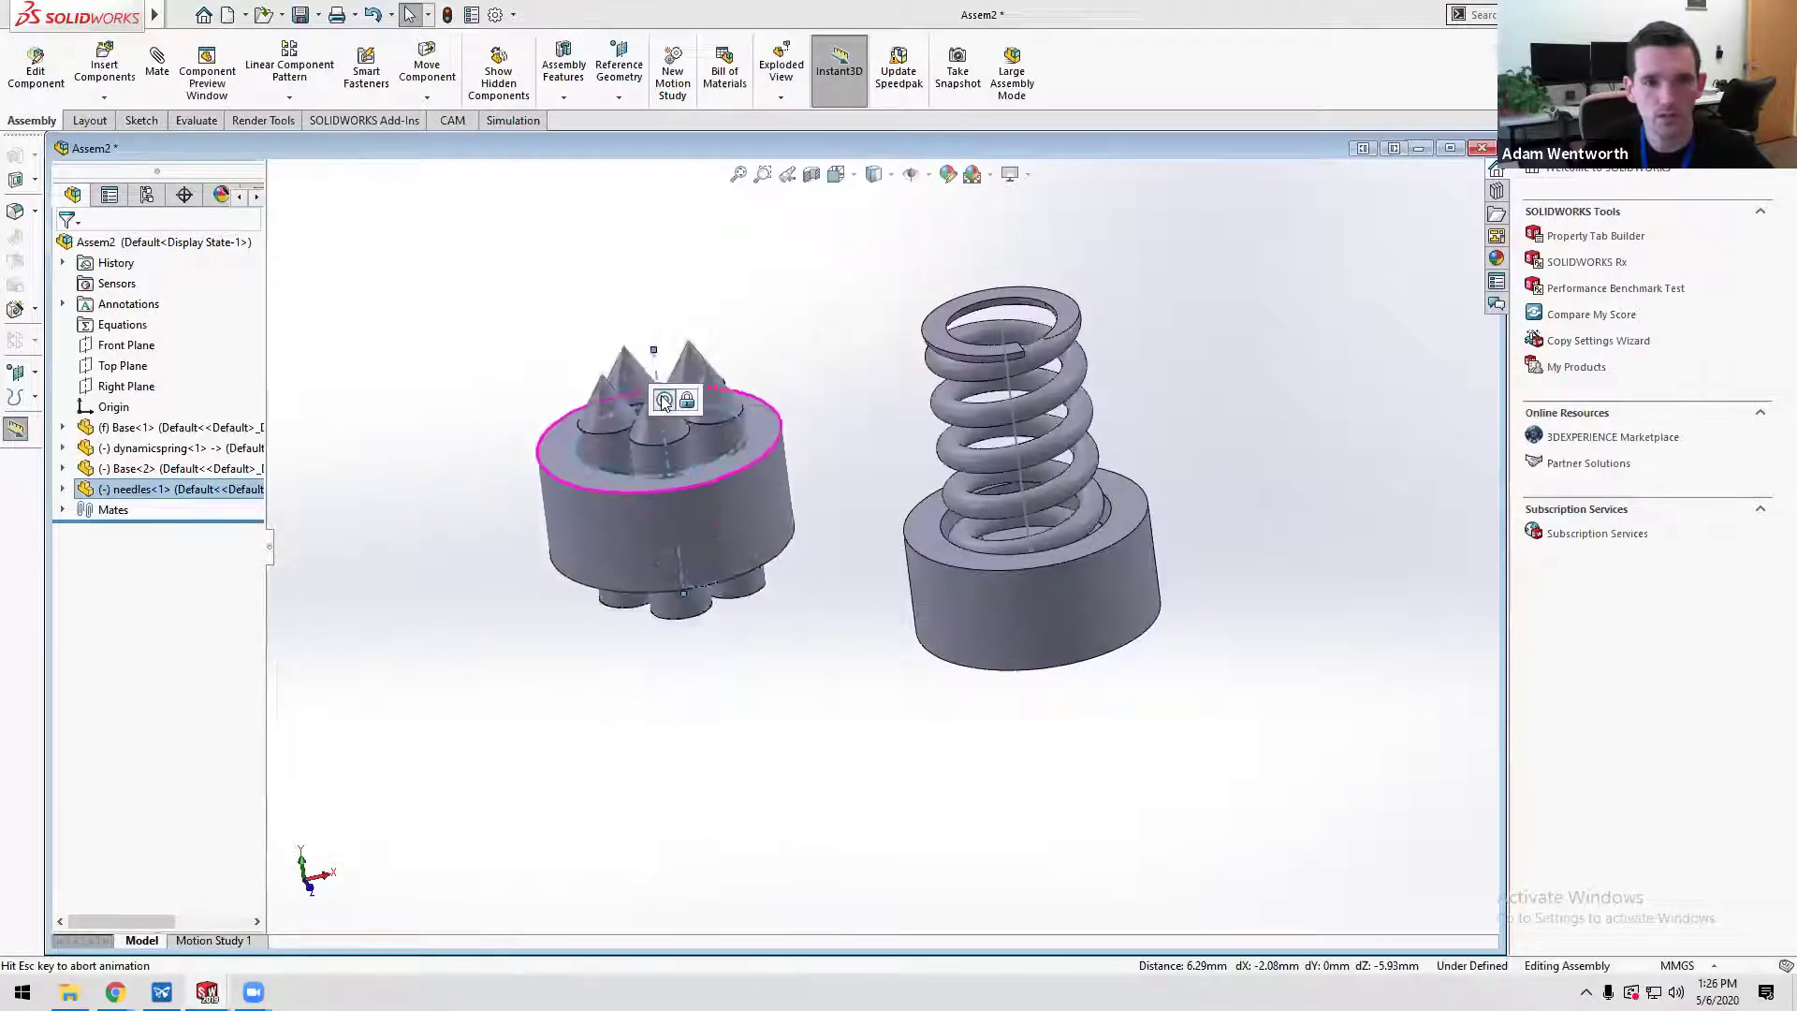
{"action": "left_click_drag", "start_coordinate": [677, 456], "coordinate": [699, 388]}
- Add a coincident mate between the needles' bottom face and the floor of the second base's recess
{"action": "left_click", "coordinate": [700, 387]}
{"action": "key", "text": "ctrl+7"}
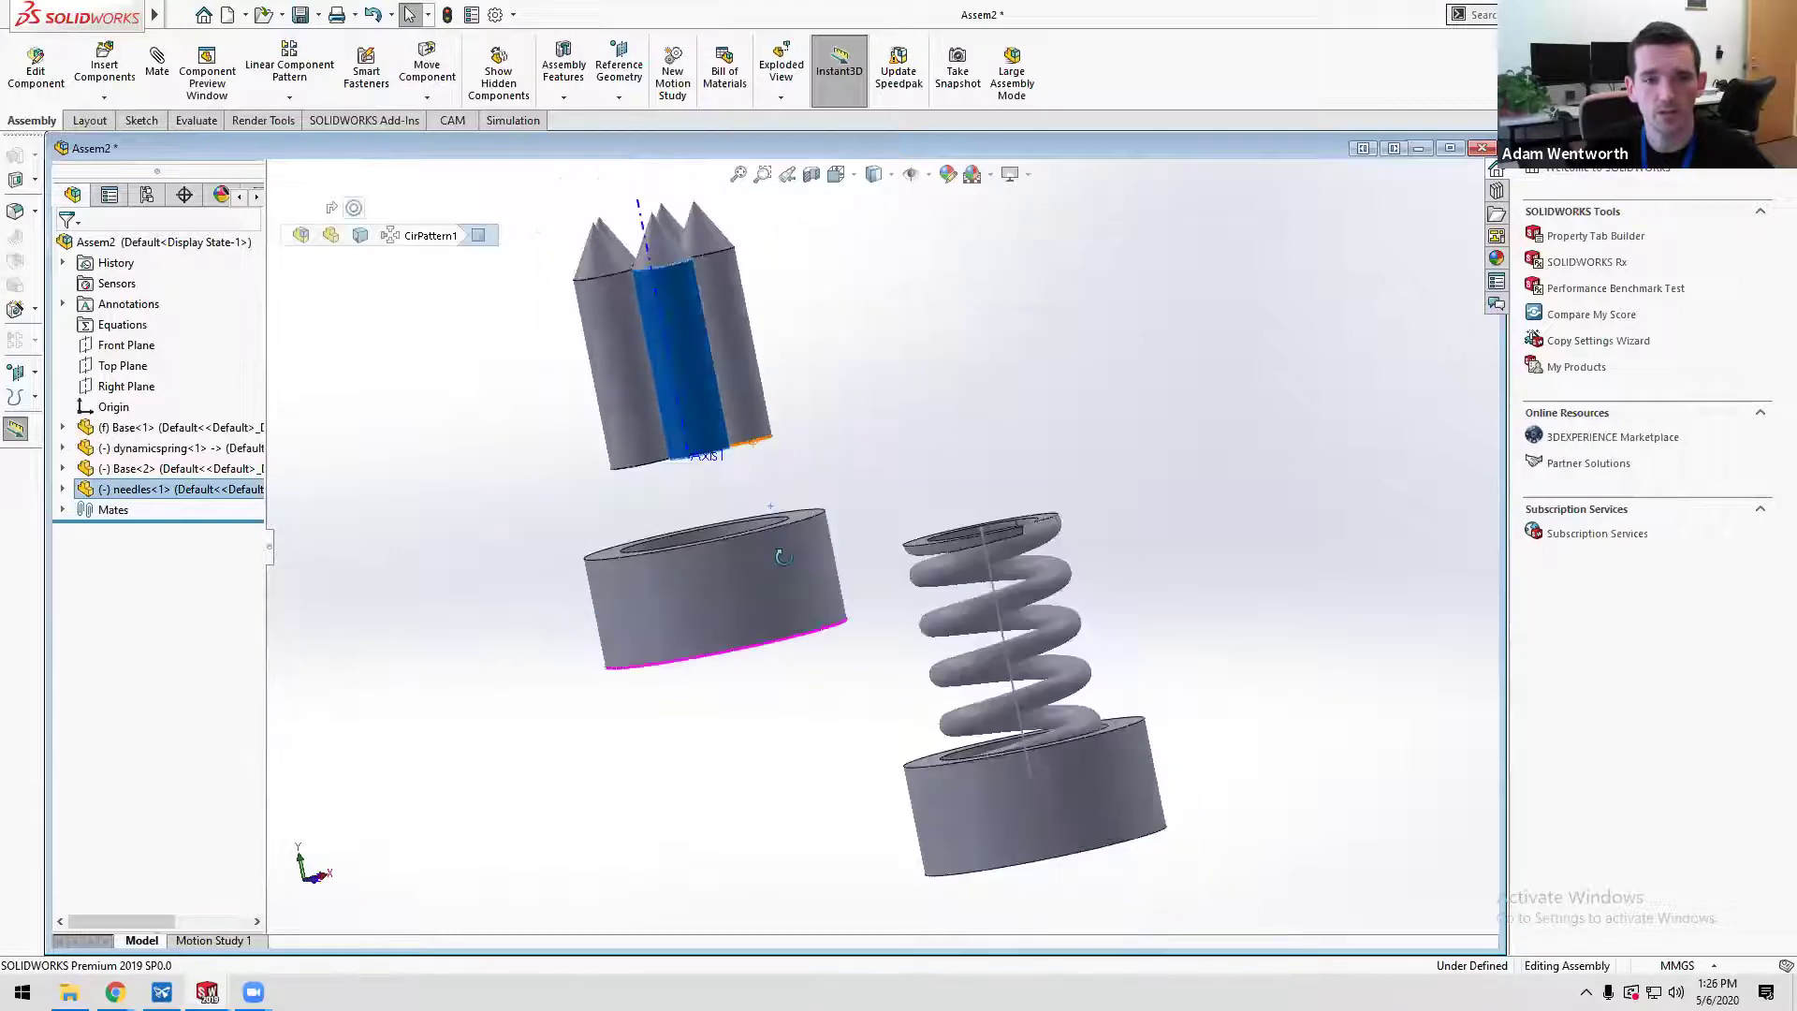
{"action": "left_click", "coordinate": [770, 600], "text": "ctrl"}
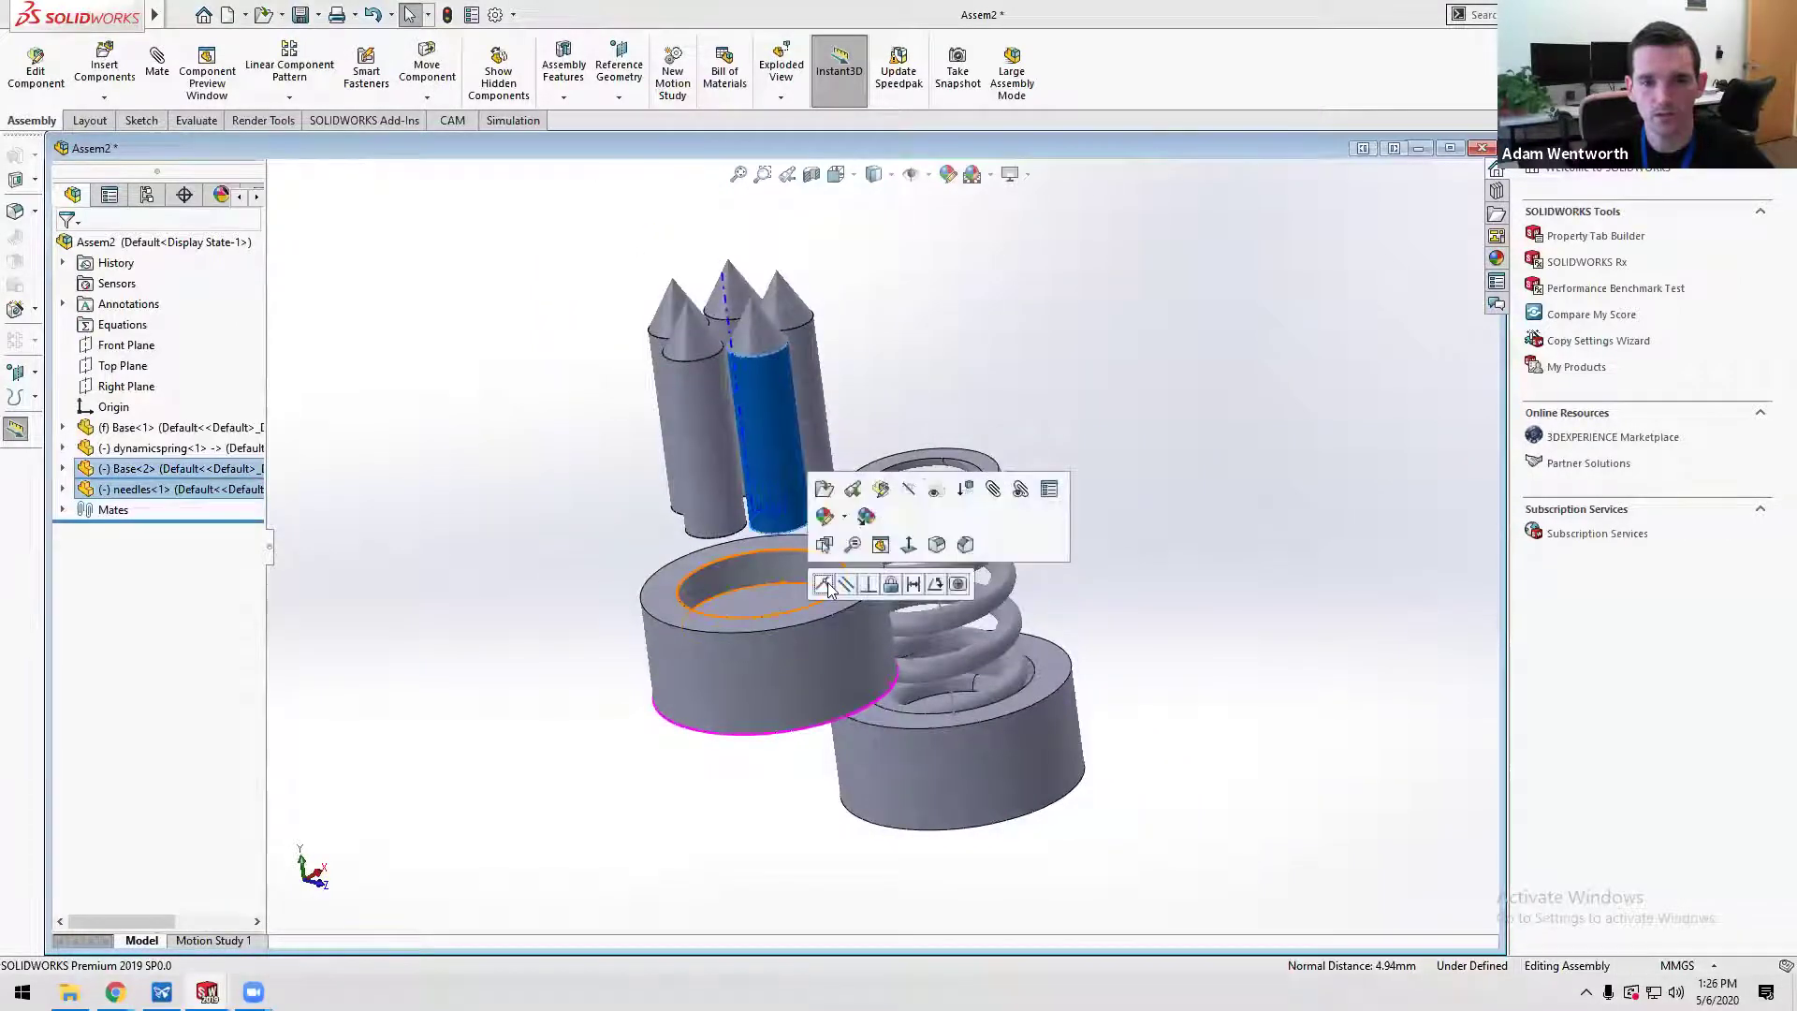
{"action": "left_click", "coordinate": [826, 584]}
- Start editing the spring's Sketch3 within the assembly, saving the assembly as Assem2 together with all its modified components
{"action": "middle_click_drag", "start_coordinate": [1127, 513], "coordinate": [1114, 449]}
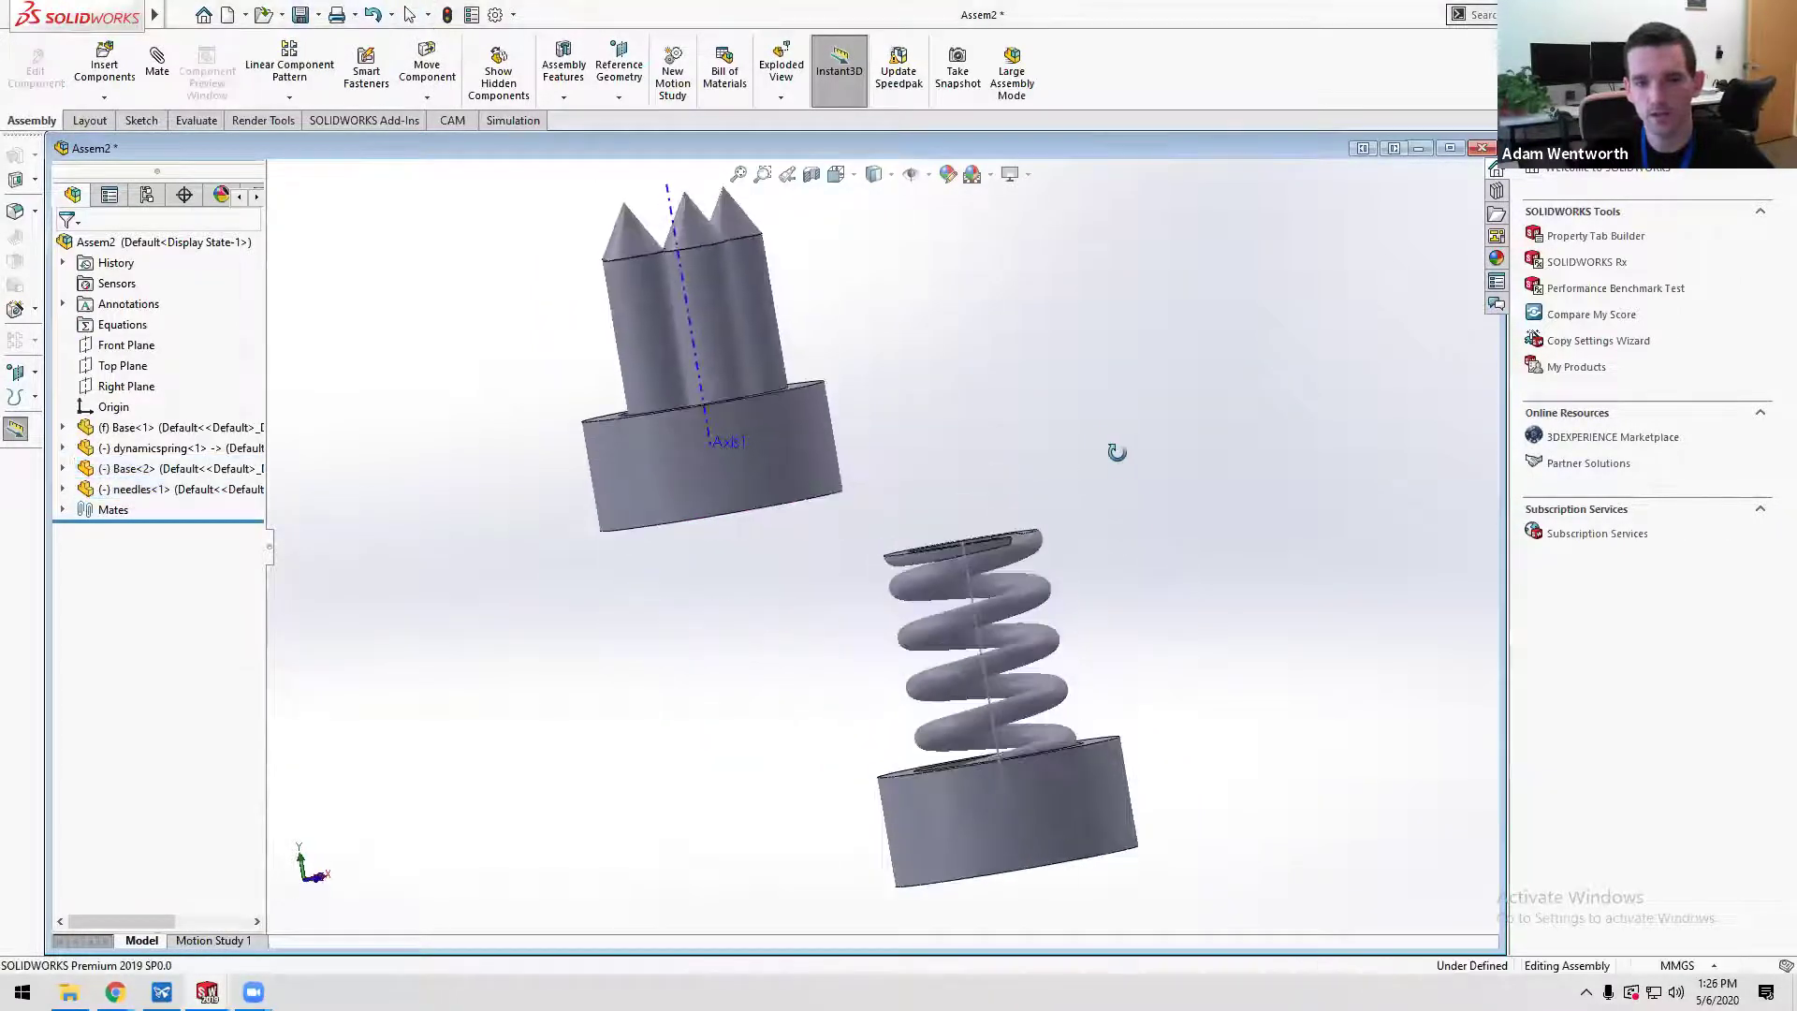
{"action": "middle_click_drag", "start_coordinate": [953, 613], "coordinate": [1051, 537]}
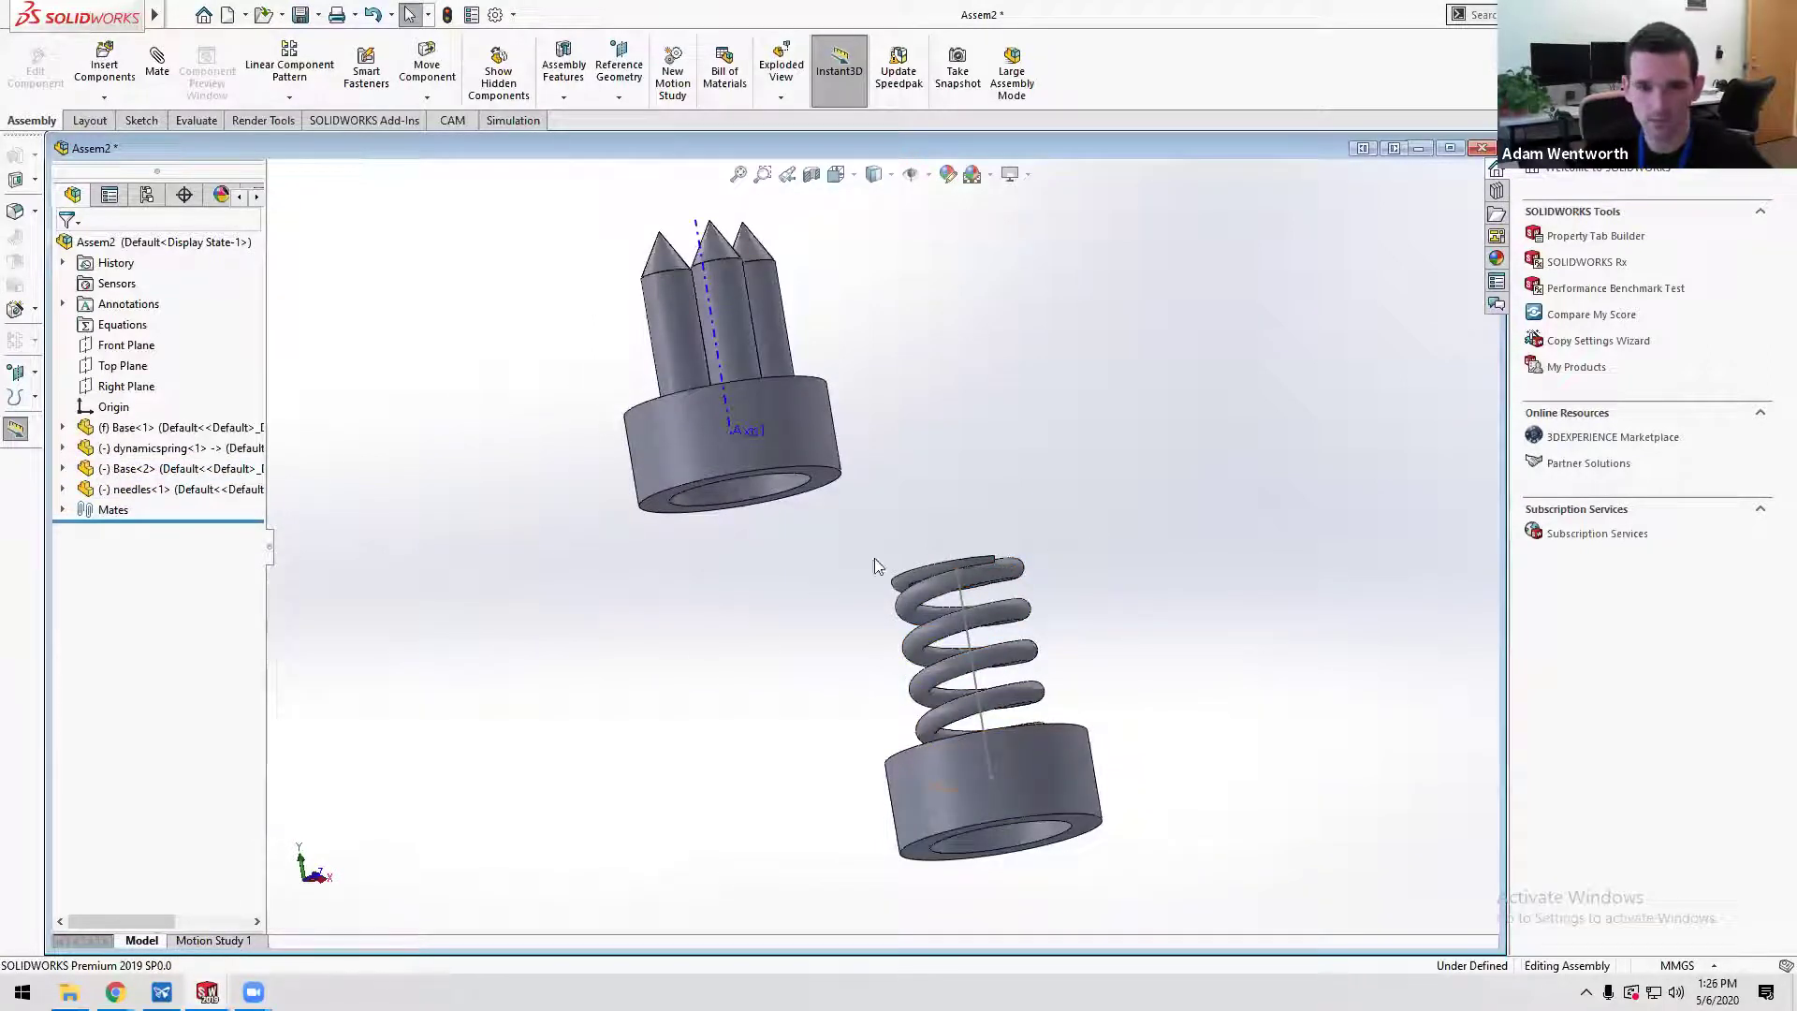
{"action": "right_click", "coordinate": [963, 603]}
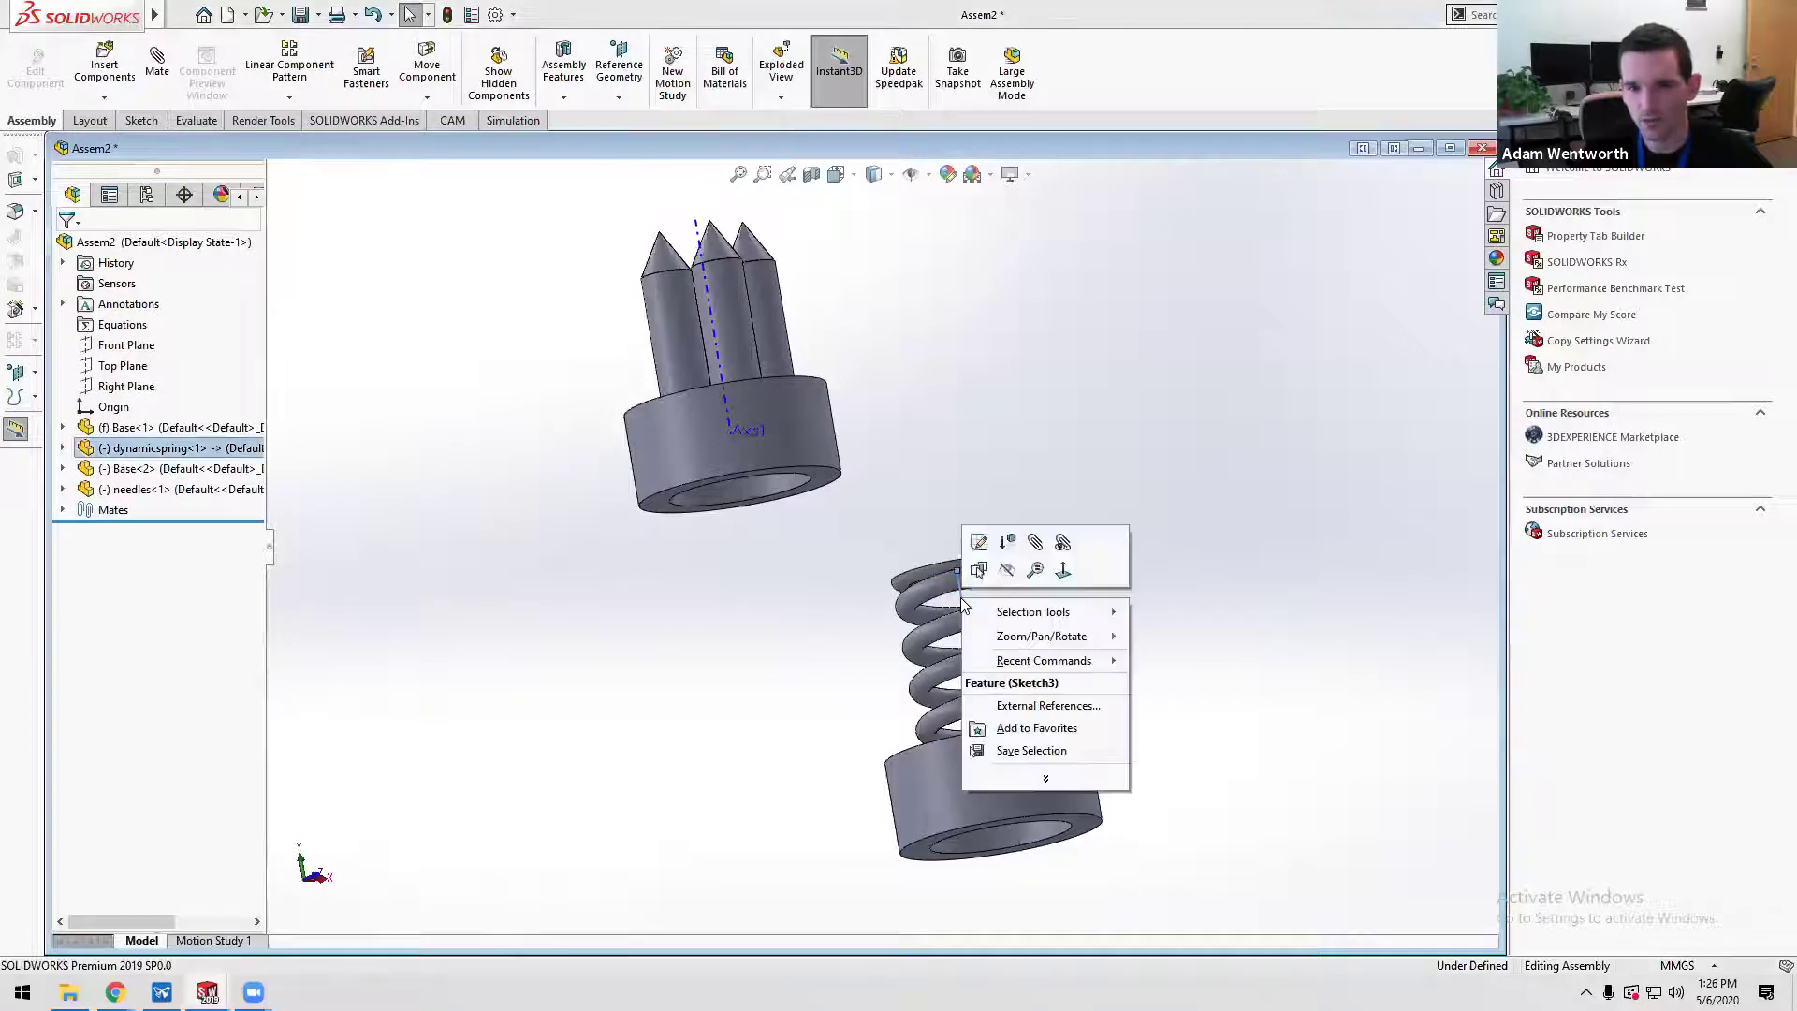
{"action": "left_click", "coordinate": [978, 543]}
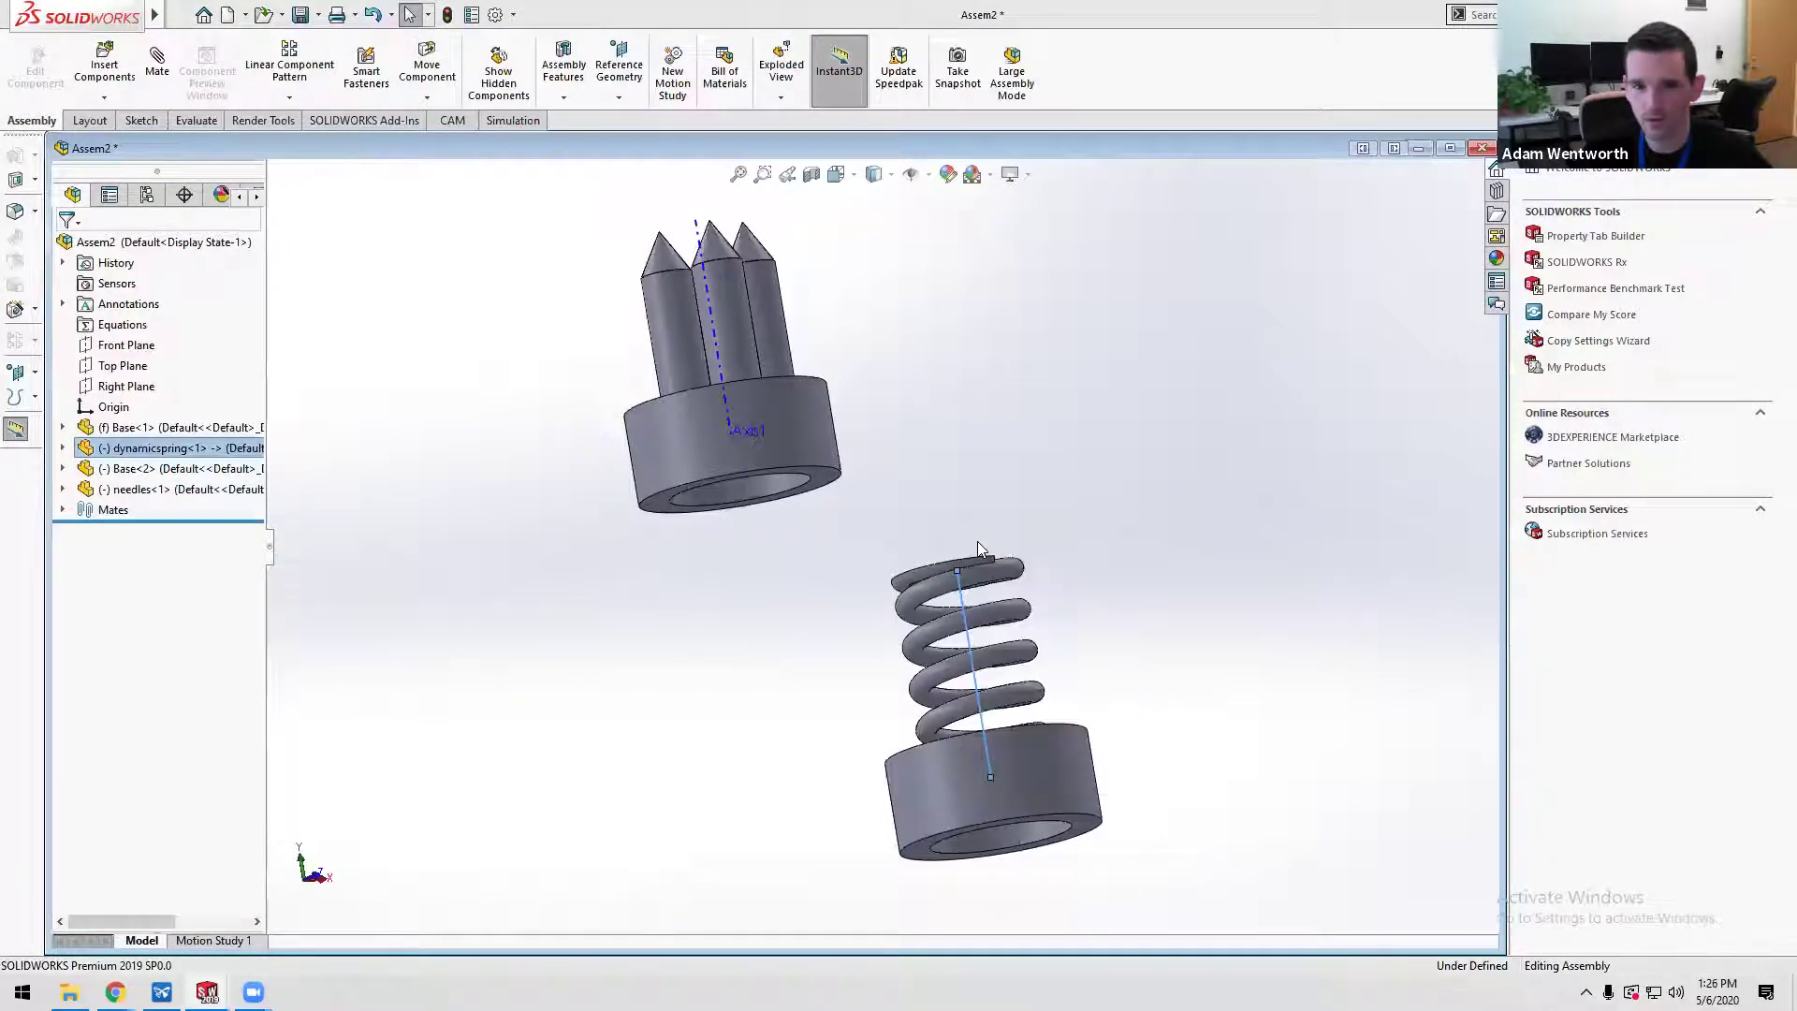
{"action": "left_click", "coordinate": [933, 519]}
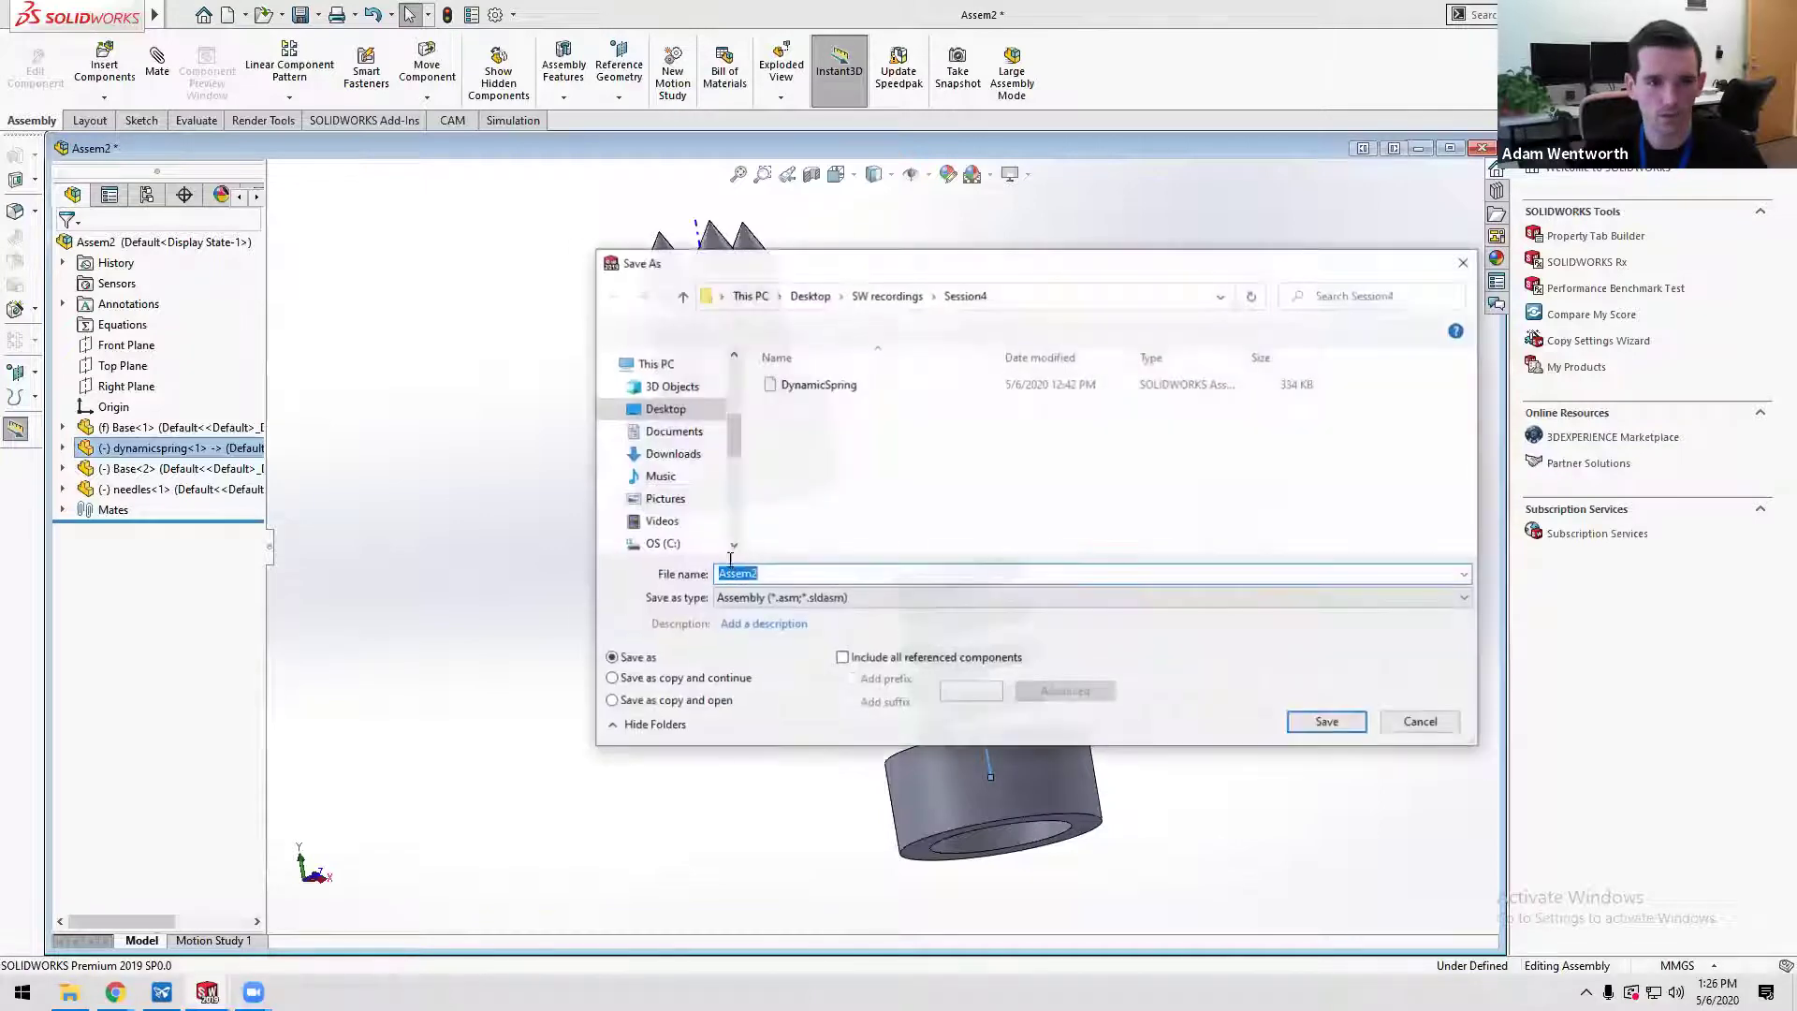
{"action": "left_click", "coordinate": [1340, 737]}
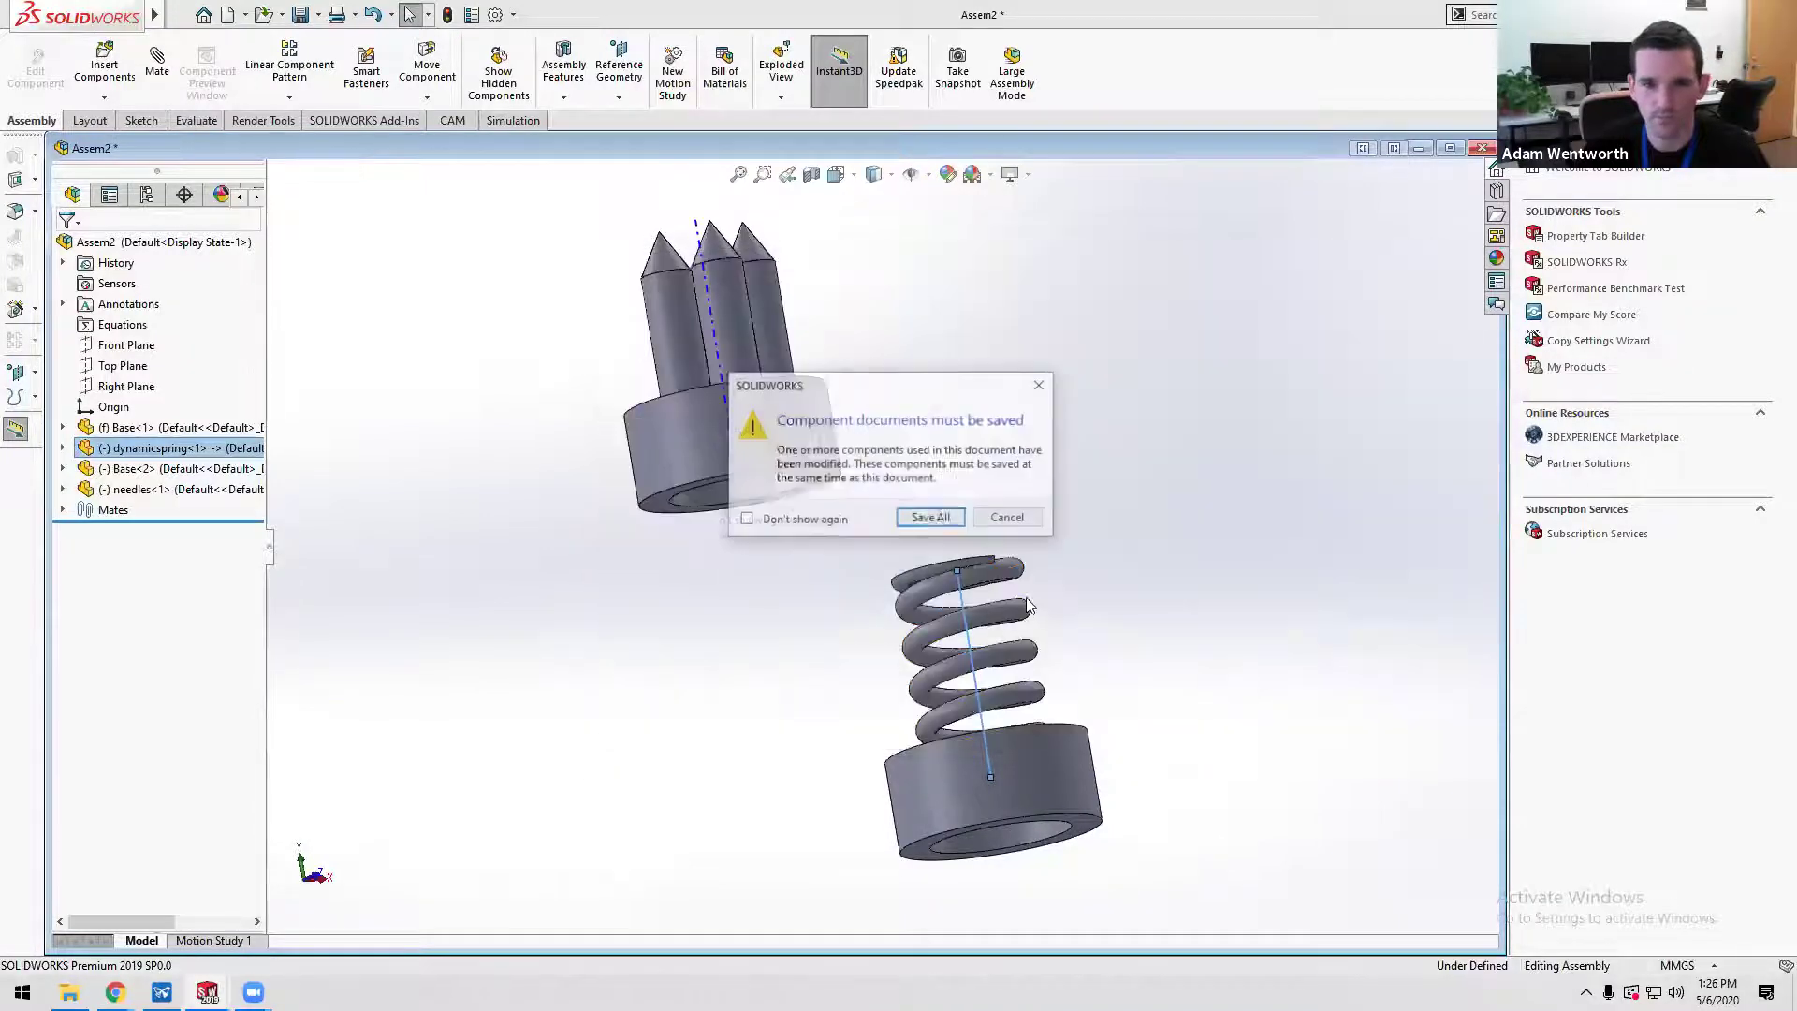
{"action": "left_click", "coordinate": [940, 513]}
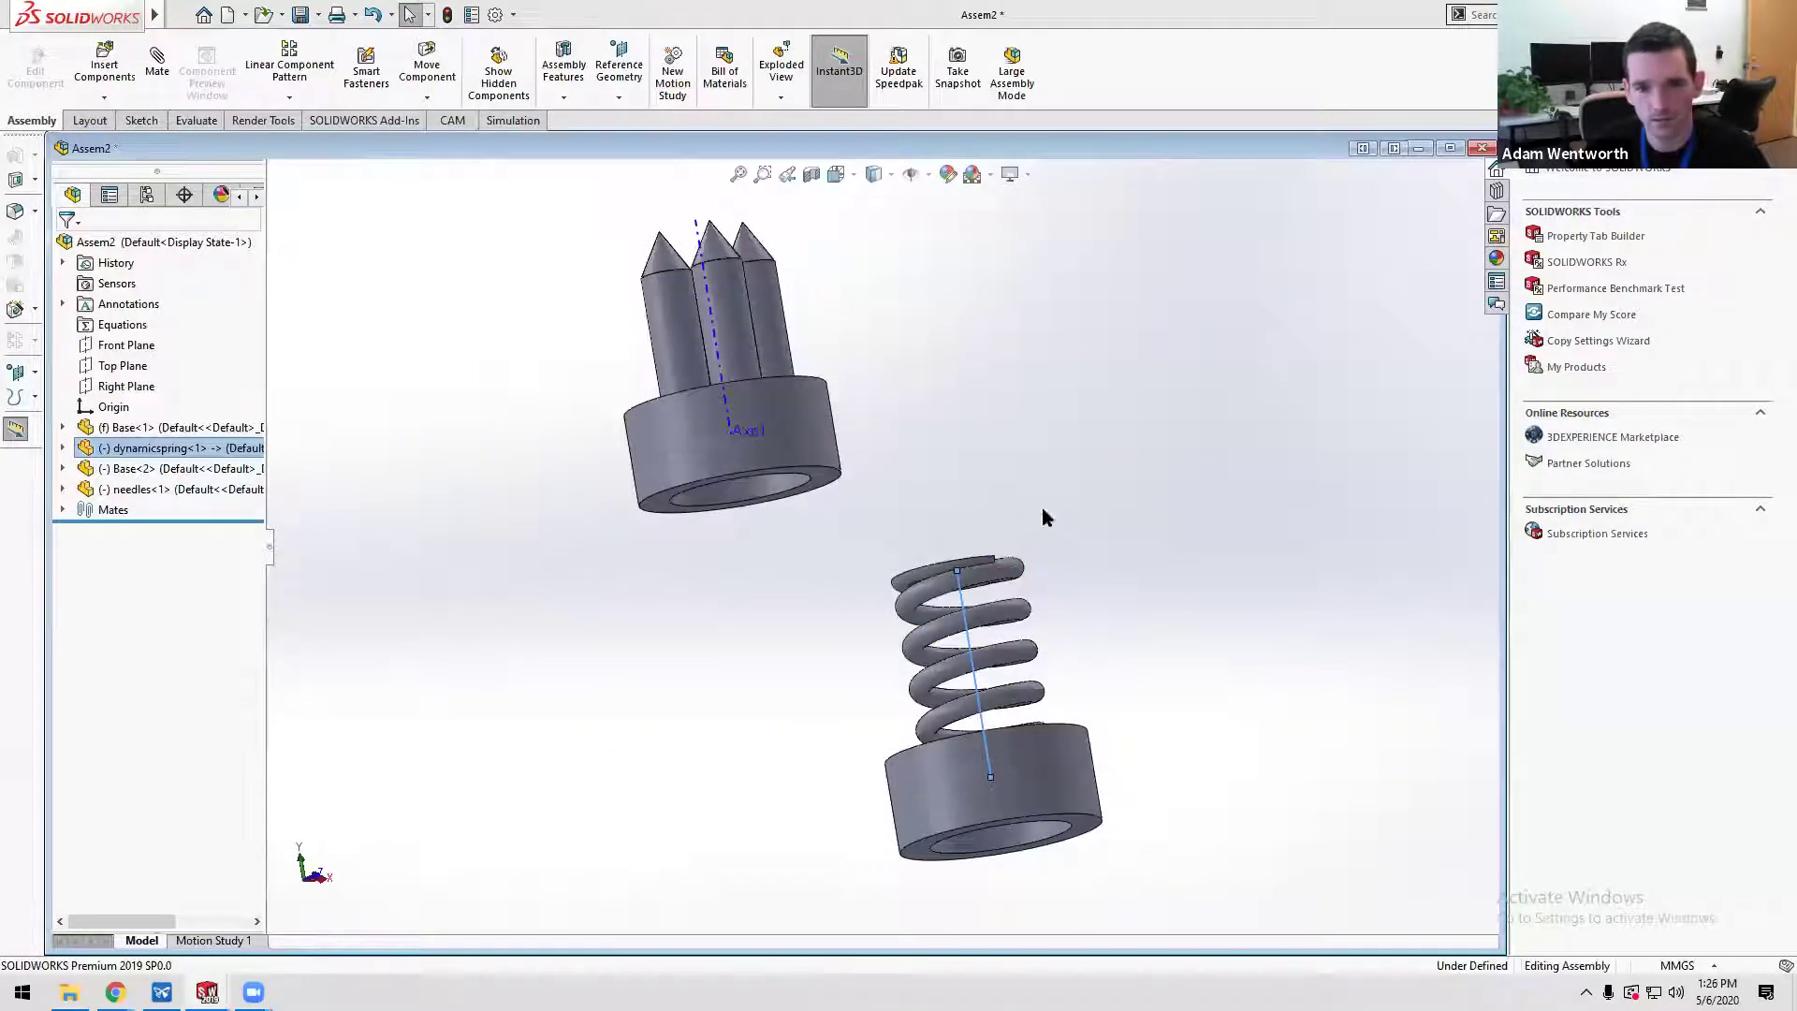
- Delete the coincident relation tying the upper endpoint of the spring's centre line to the Base-2 face
{"action": "scroll", "coordinate": [1002, 573], "scroll_direction": "down", "scroll_amount": 5}
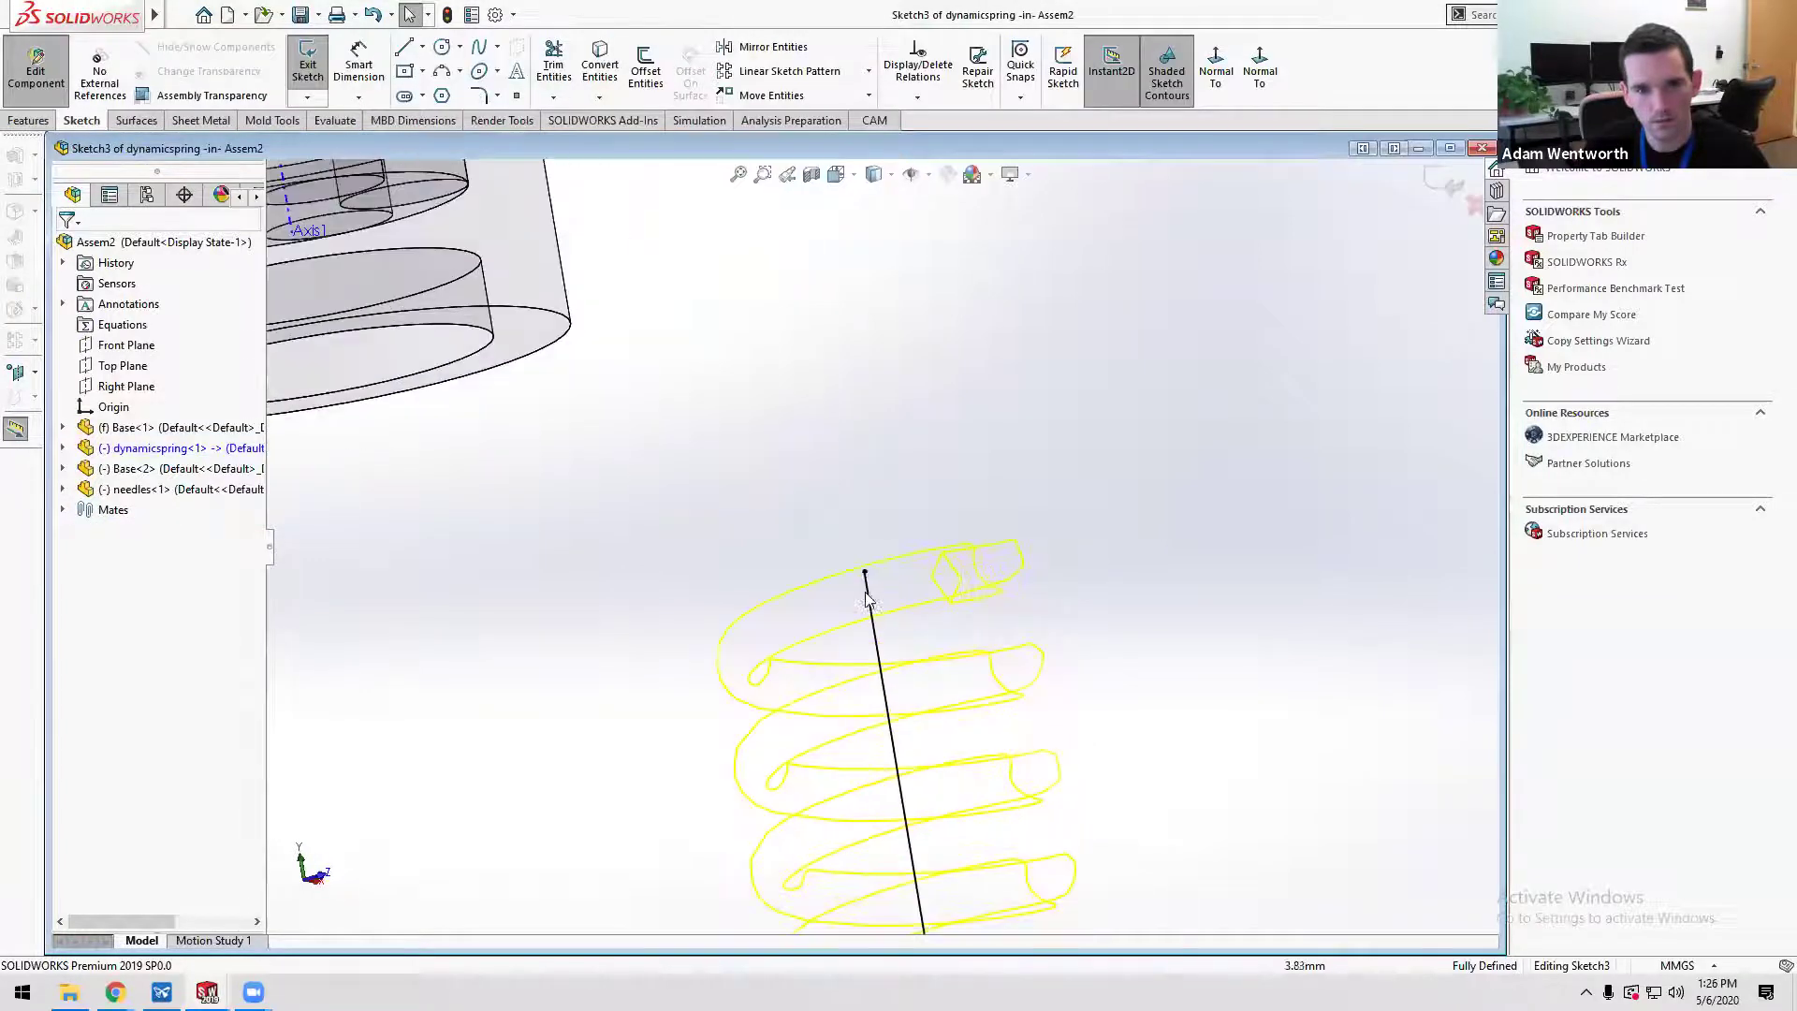
{"action": "scroll", "coordinate": [867, 600], "scroll_direction": "down", "scroll_amount": 3}
{"action": "left_click", "coordinate": [870, 539]}
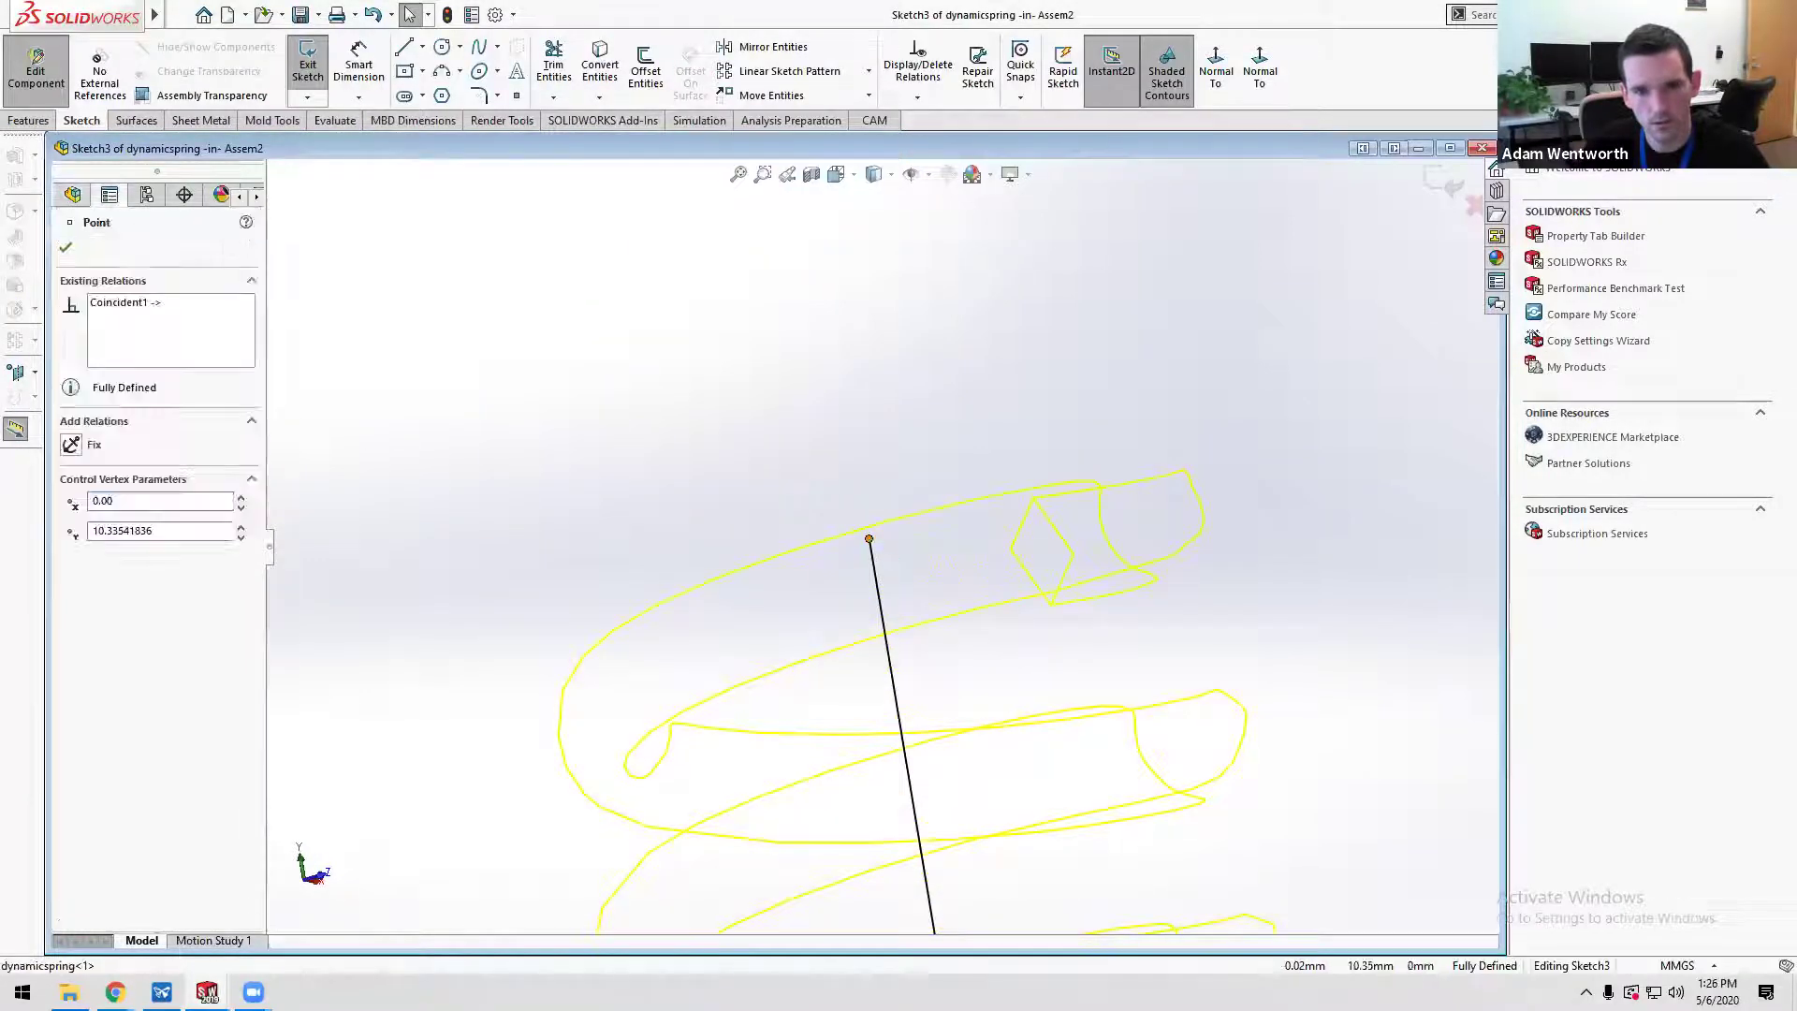
{"action": "scroll", "coordinate": [884, 571], "scroll_direction": "up", "scroll_amount": 2}
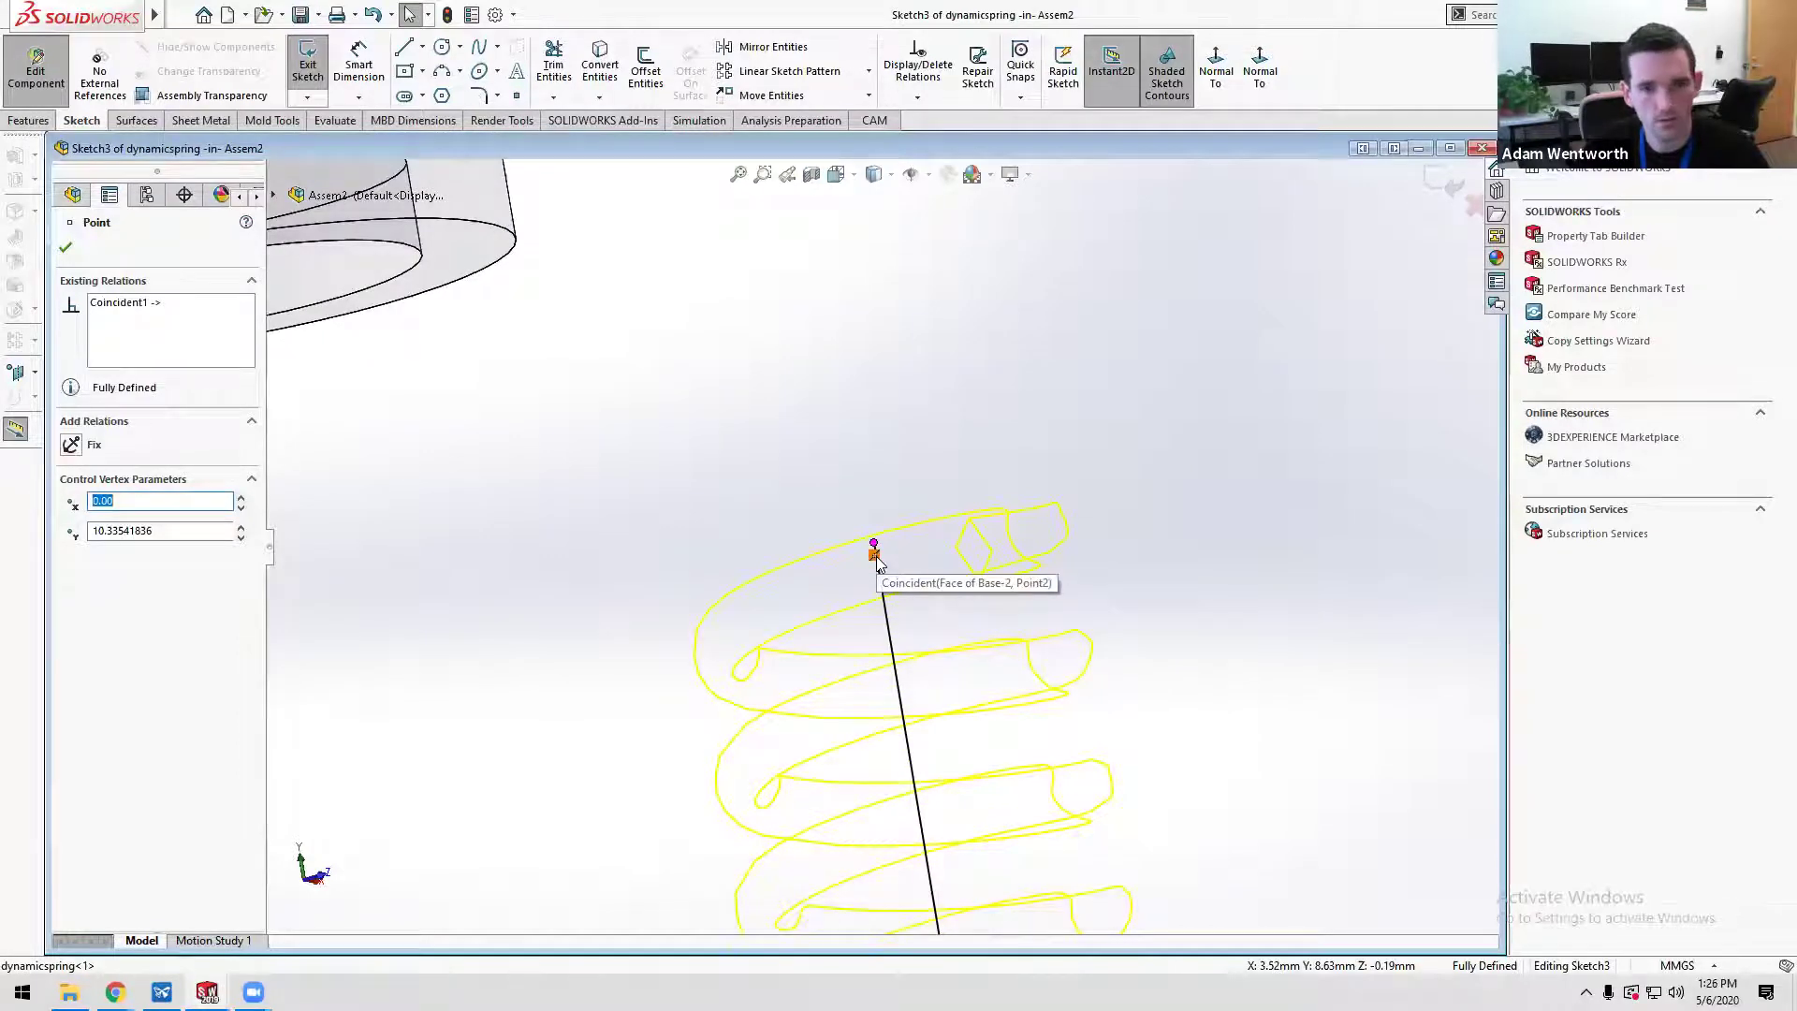
{"action": "left_click", "coordinate": [874, 554]}
{"action": "key", "text": "Delete"}
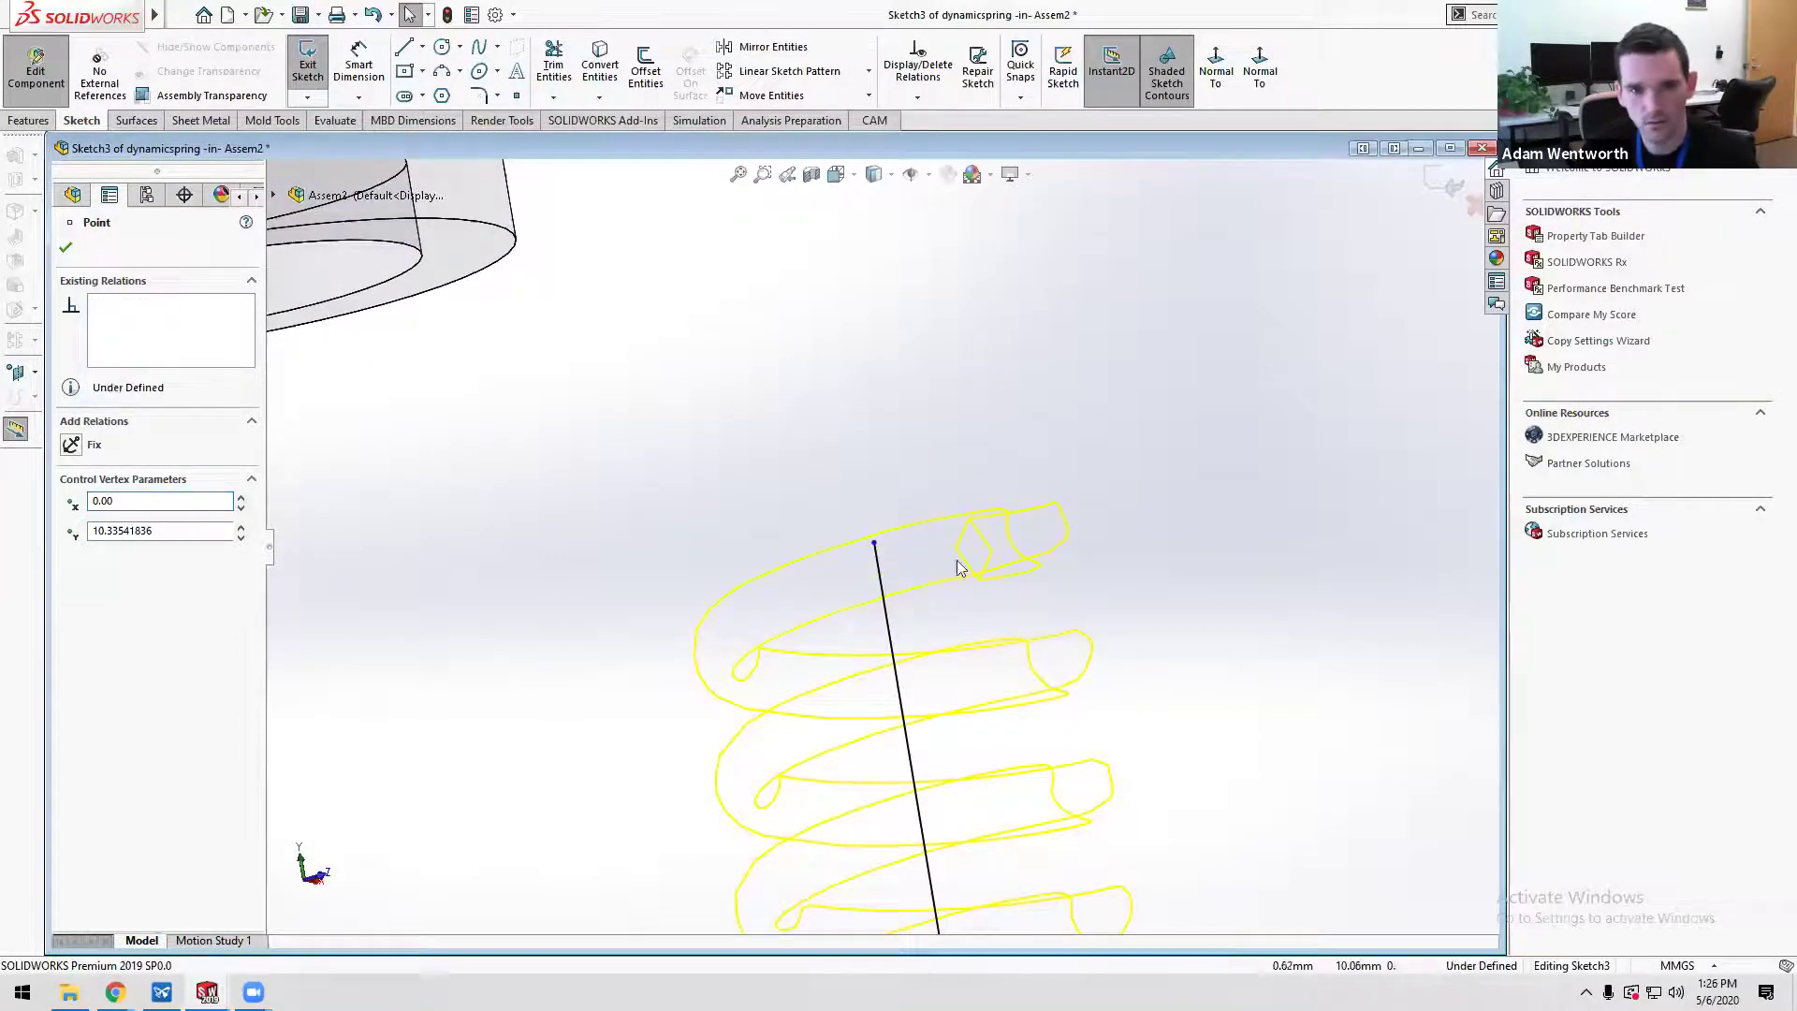
- Finish editing the spring's sketch and return from the spring part to the assembly
{"action": "scroll", "coordinate": [845, 579], "scroll_direction": "up", "scroll_amount": 3}
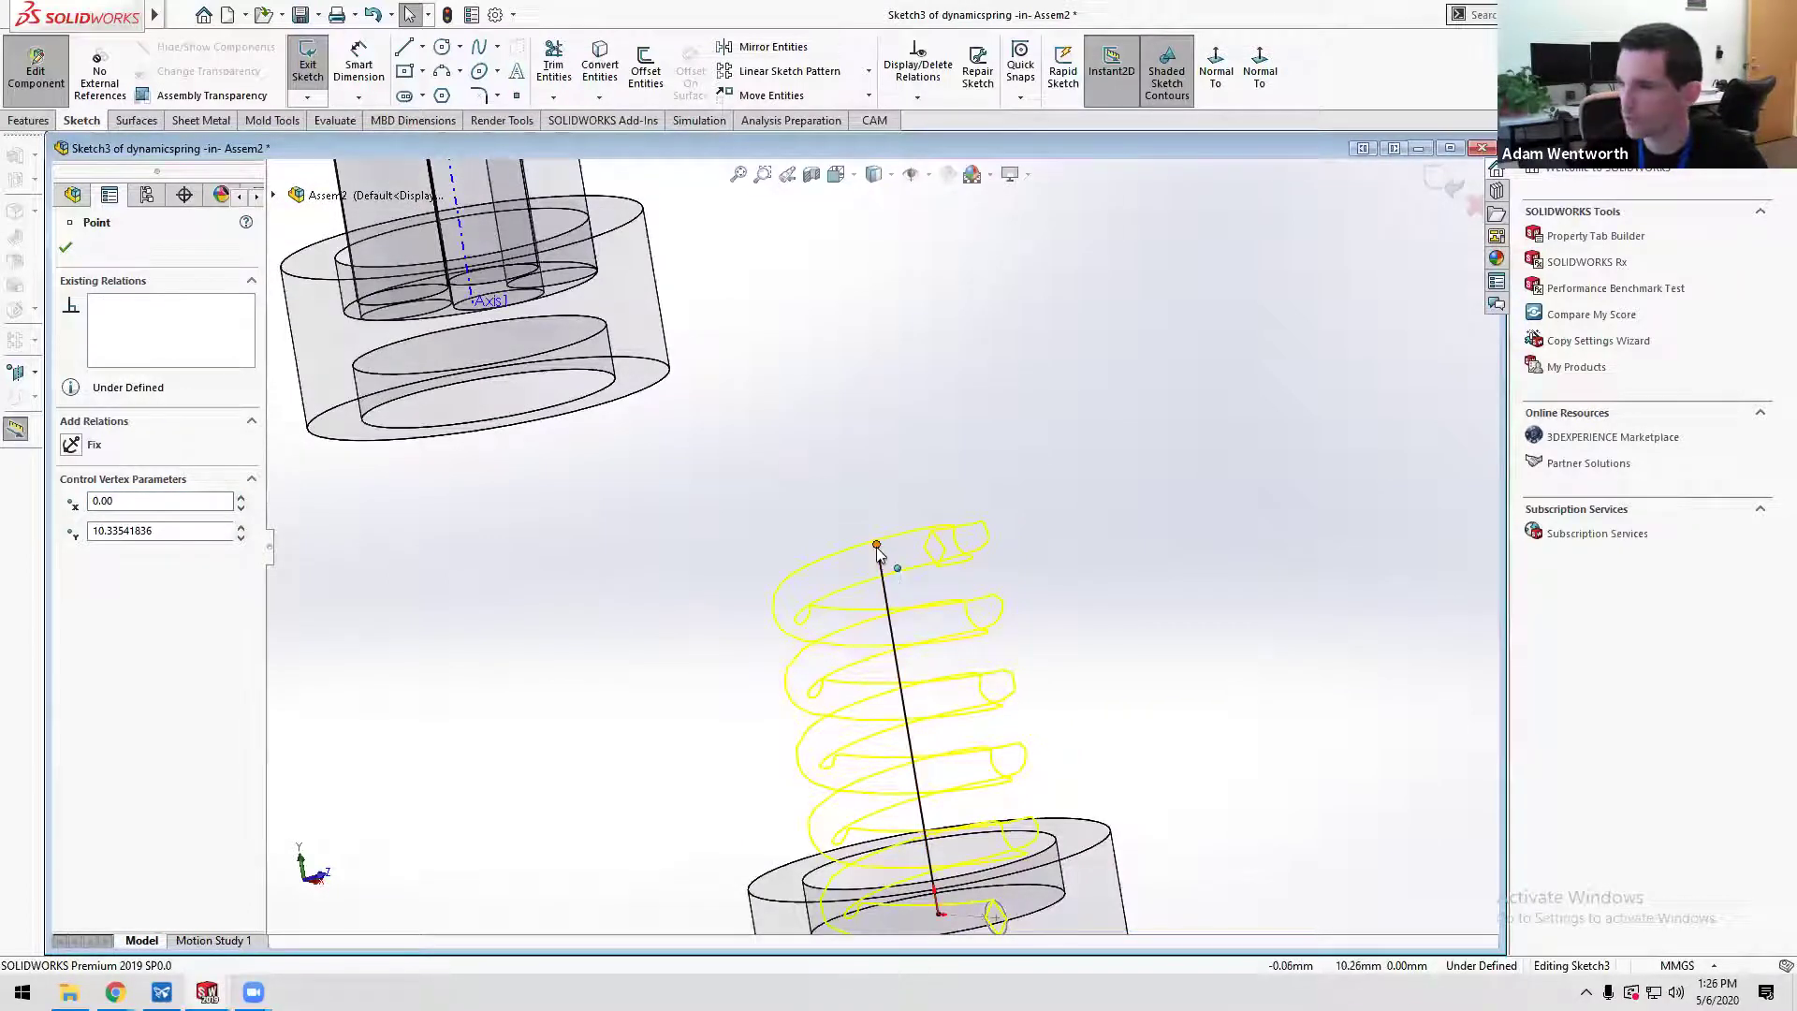
{"action": "key", "text": "Escape"}
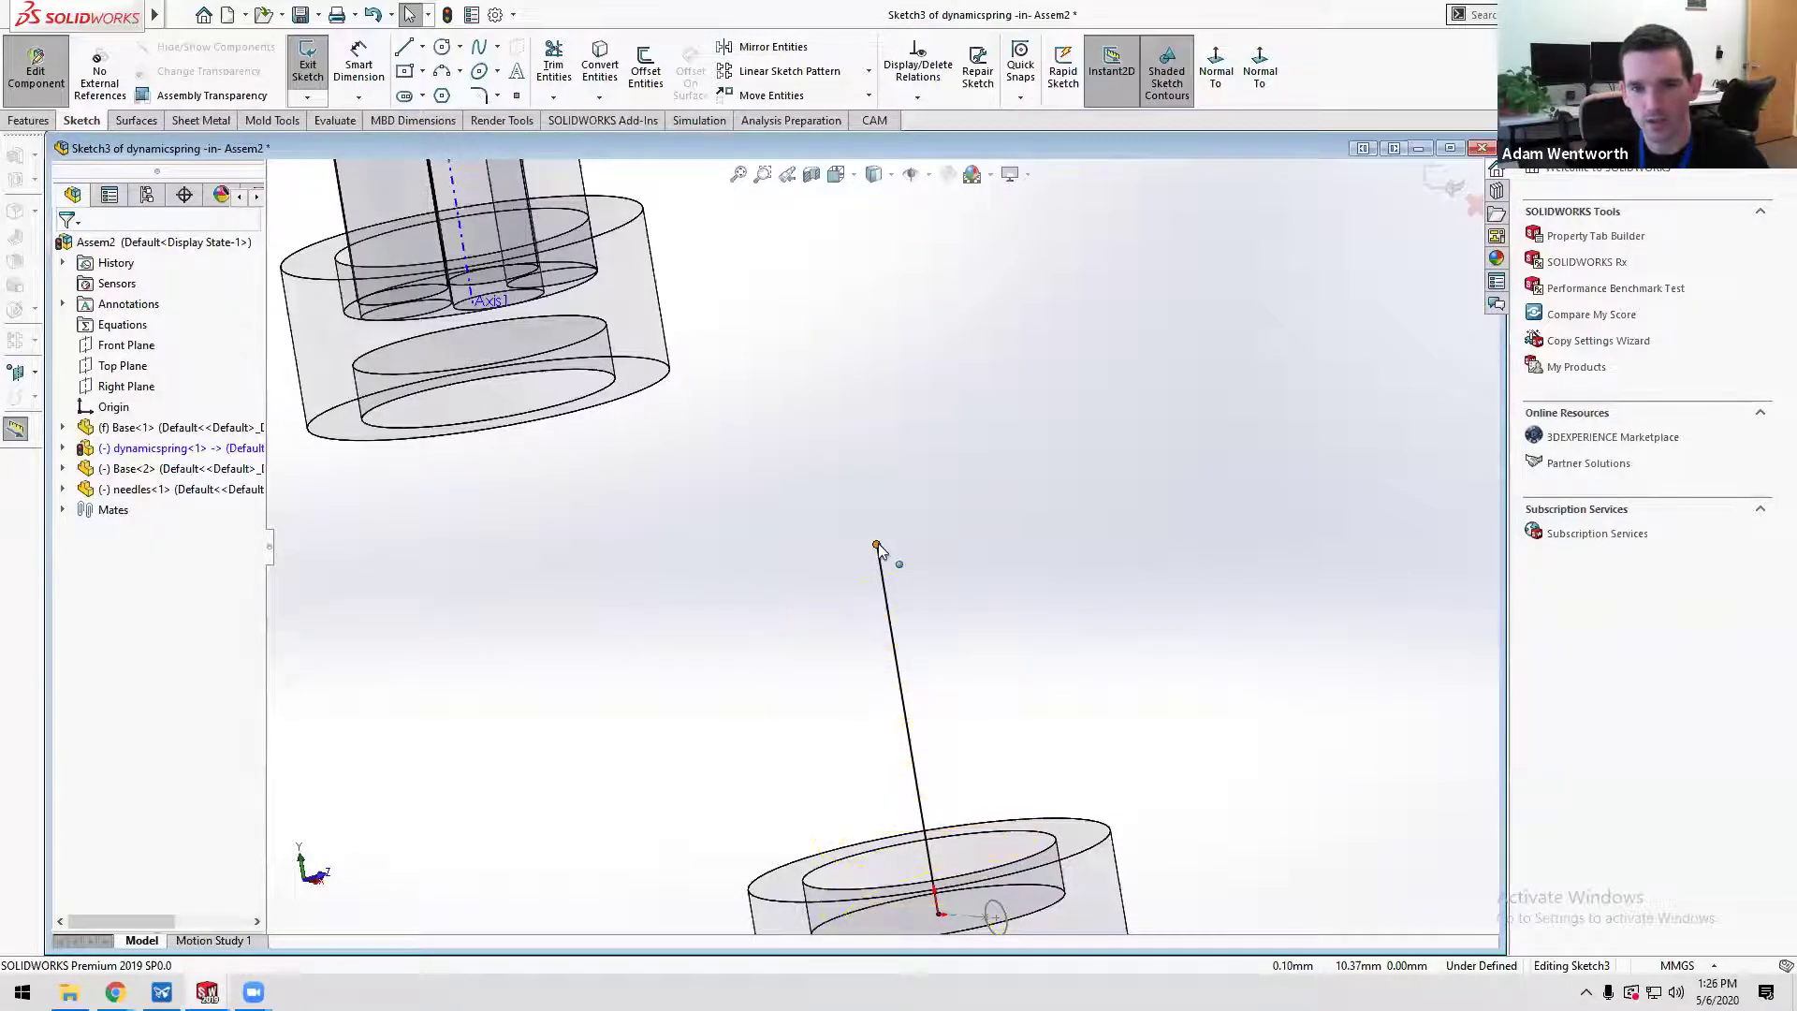
{"action": "left_click", "coordinate": [877, 545]}
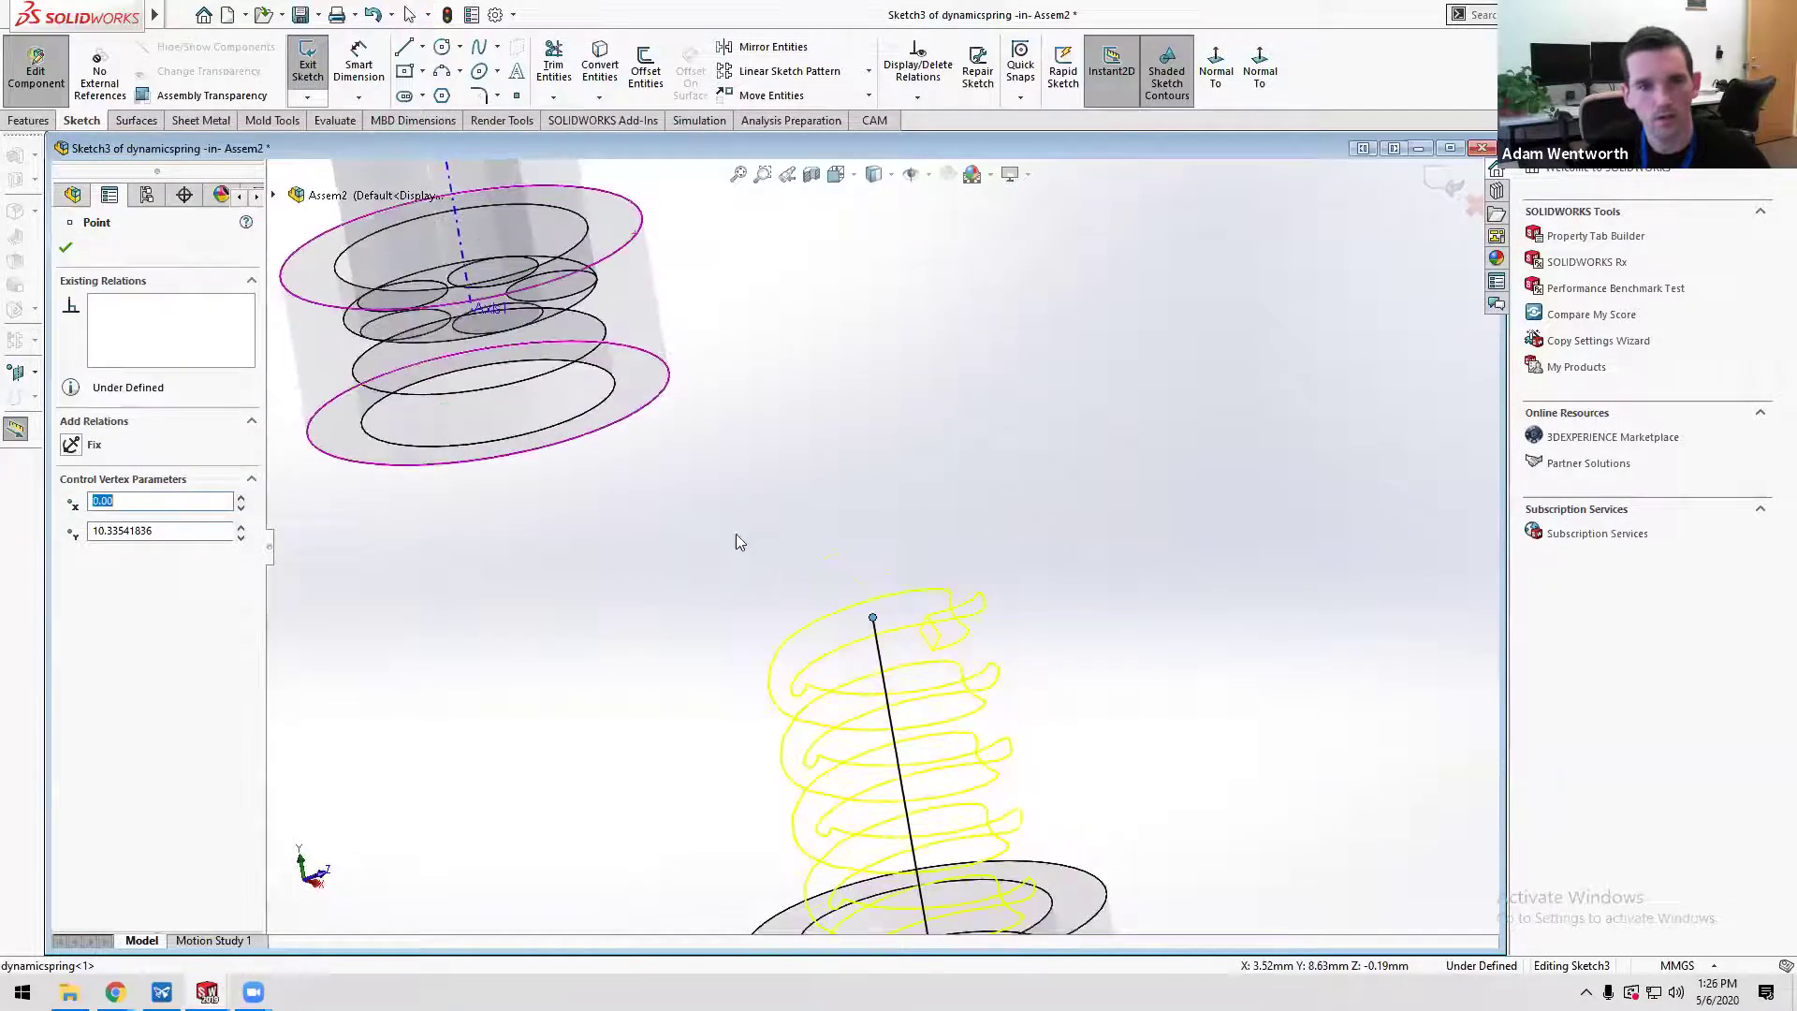
{"action": "left_click", "coordinate": [1064, 550]}
{"action": "middle_click_drag", "start_coordinate": [1065, 550], "coordinate": [1057, 548]}
{"action": "middle_click_drag", "start_coordinate": [827, 593], "coordinate": [814, 749]}
{"action": "left_click", "coordinate": [306, 65]}
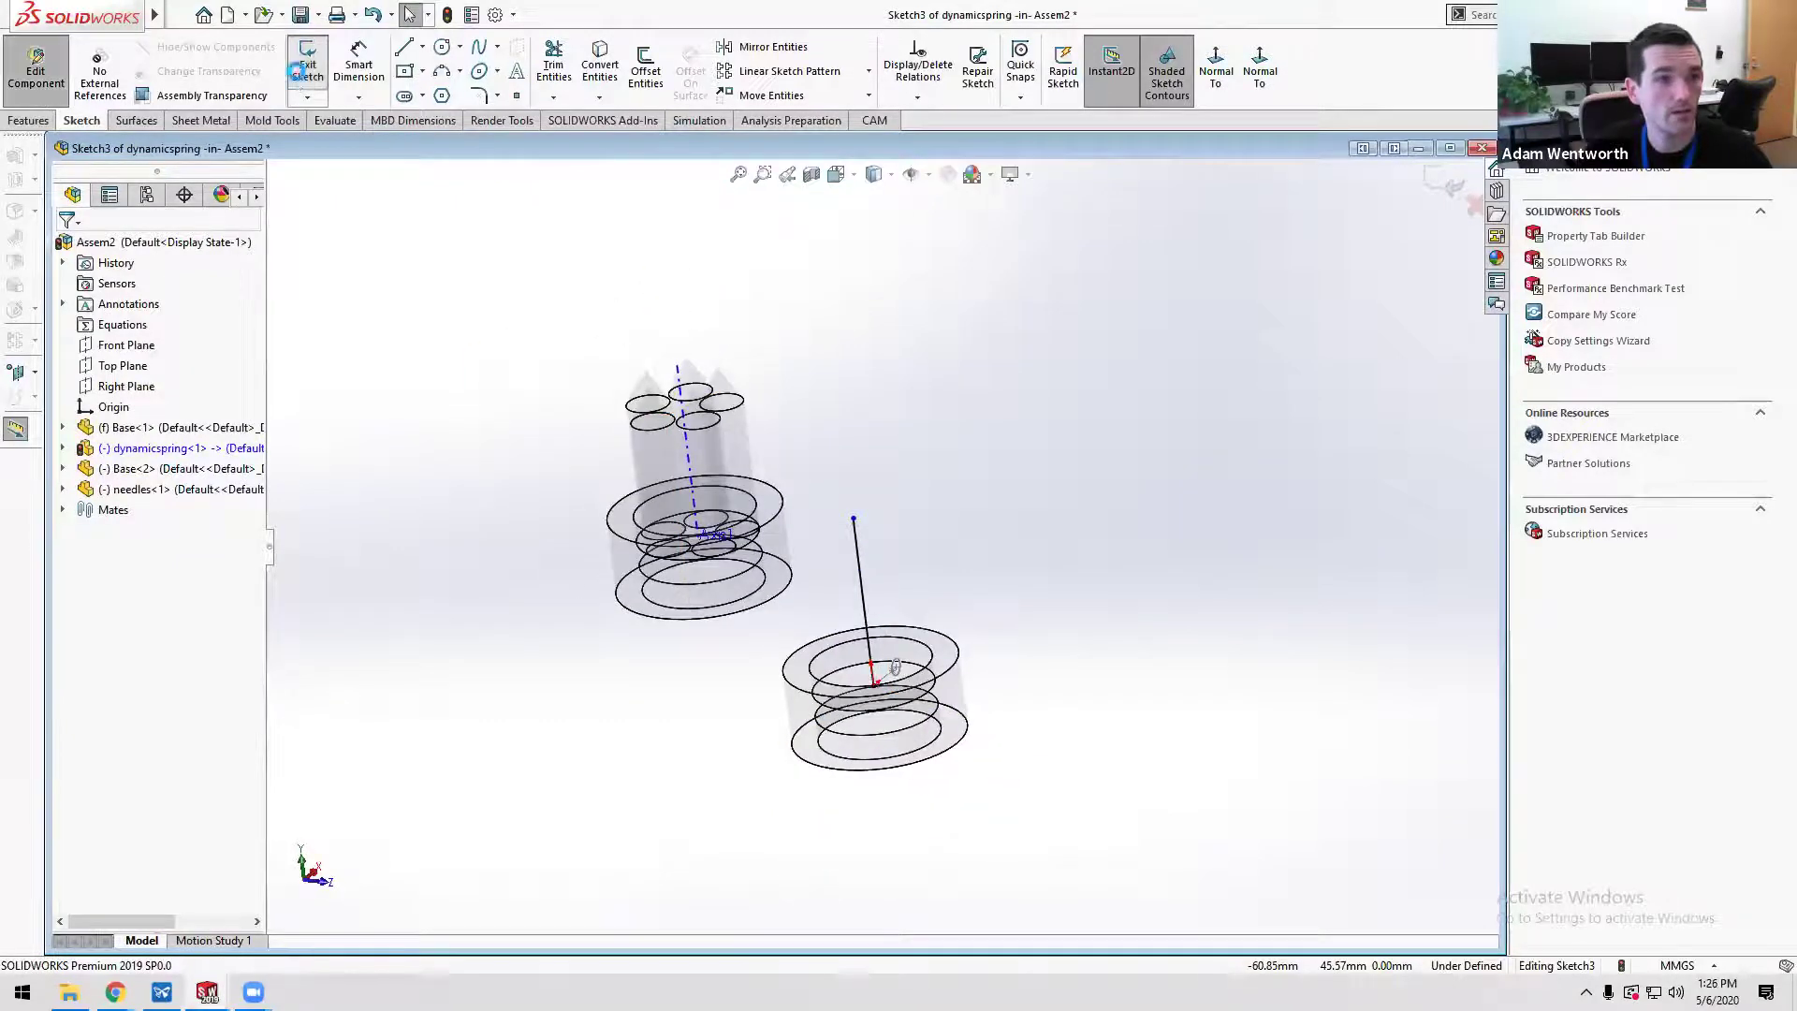
{"action": "left_click", "coordinate": [19, 73]}
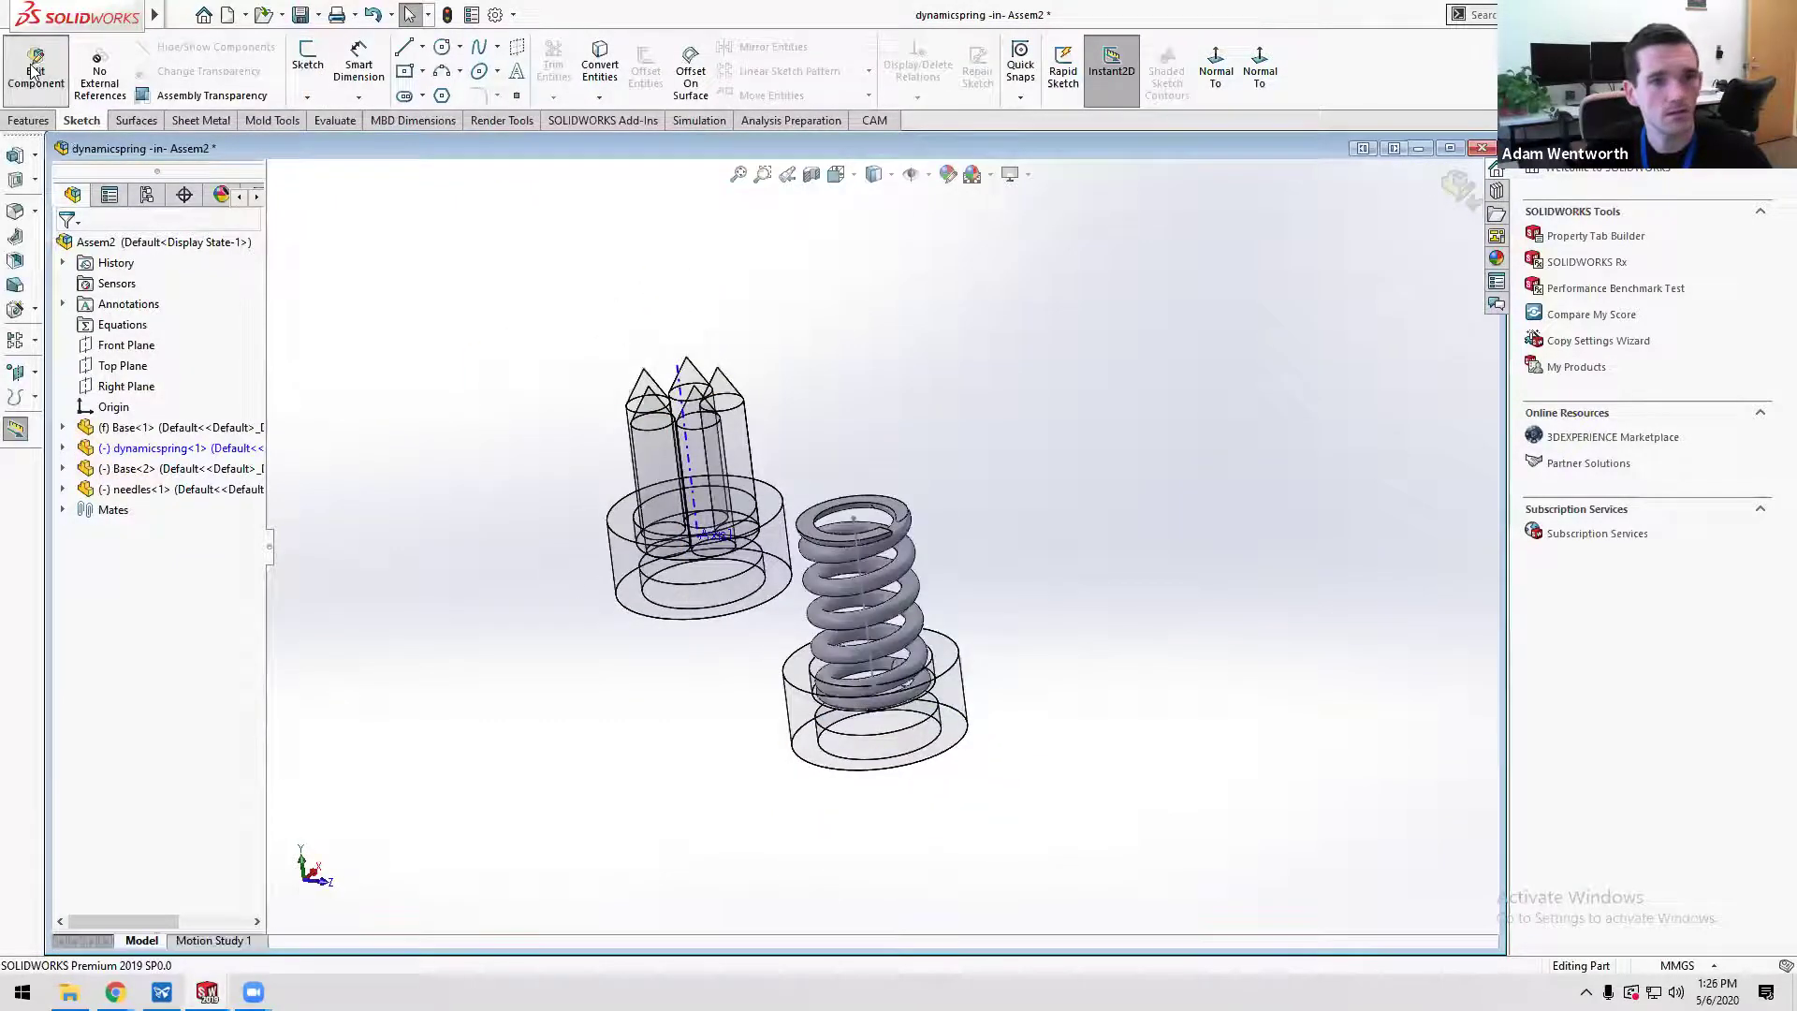
- Add a concentric mate between the second base's bottom outer edge and the fixed base's top outer edge
{"action": "left_click", "coordinate": [724, 617]}
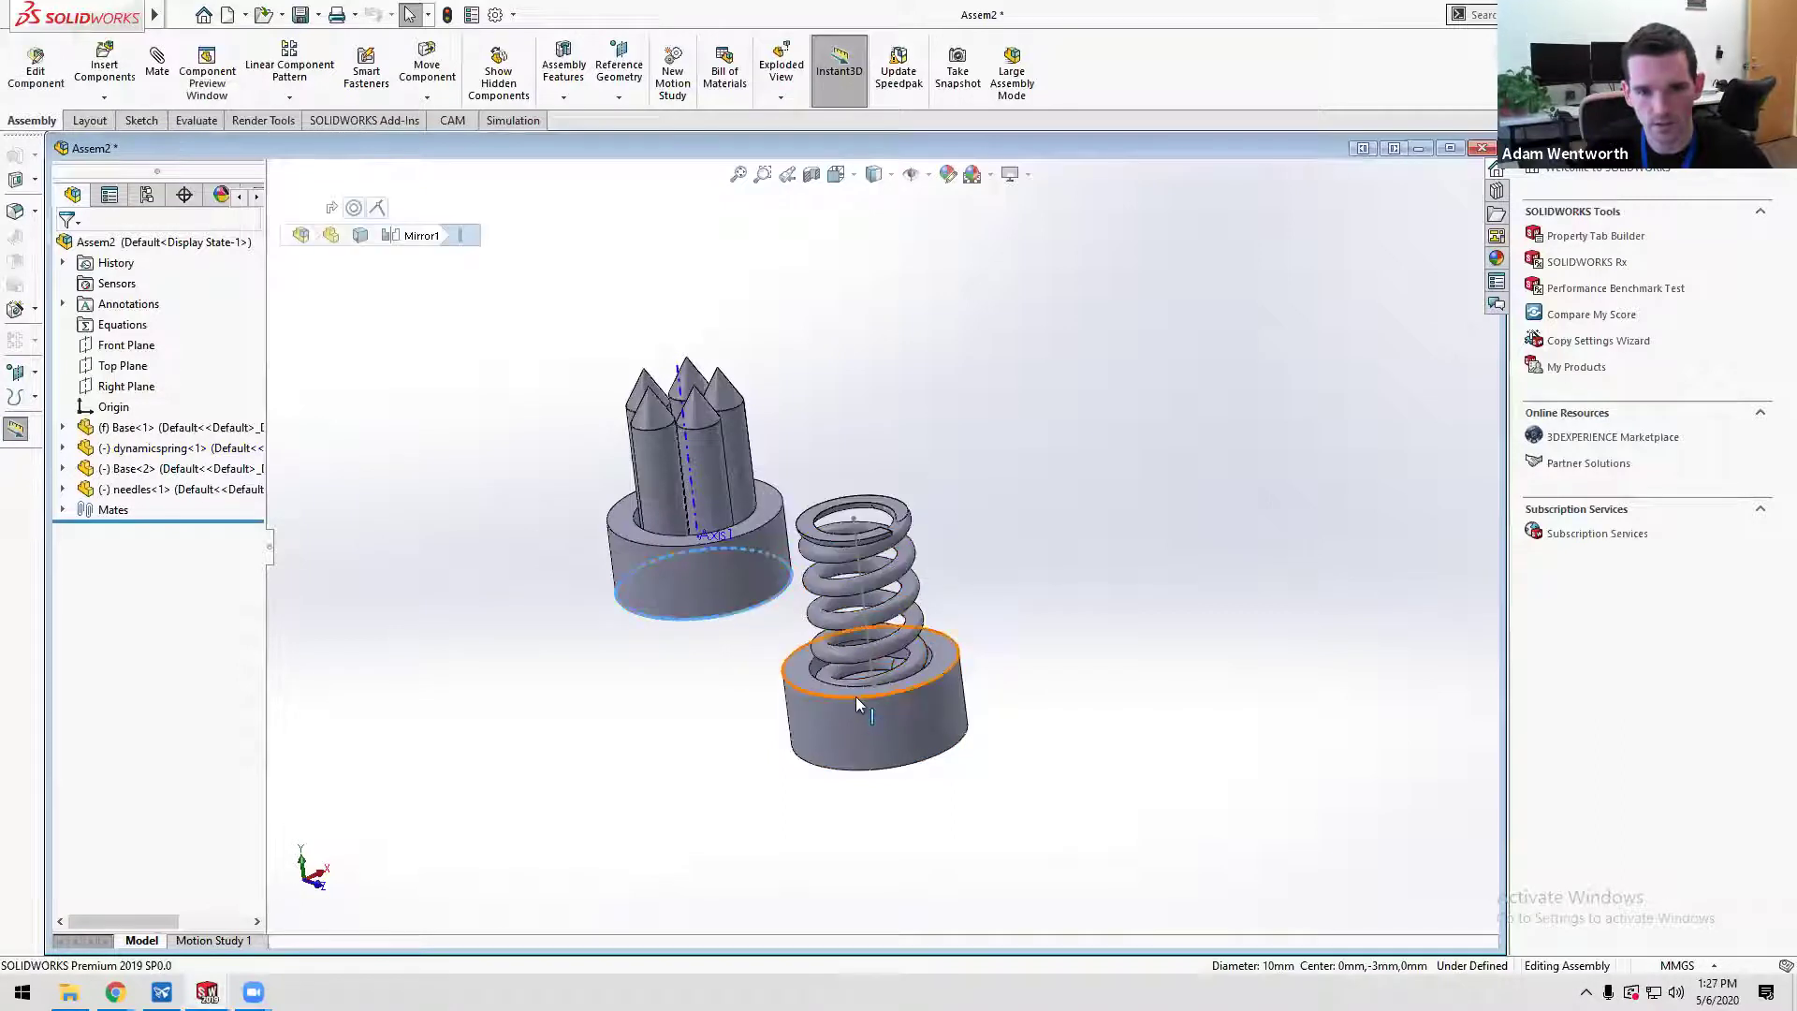
{"action": "left_click", "coordinate": [855, 697], "text": "ctrl"}
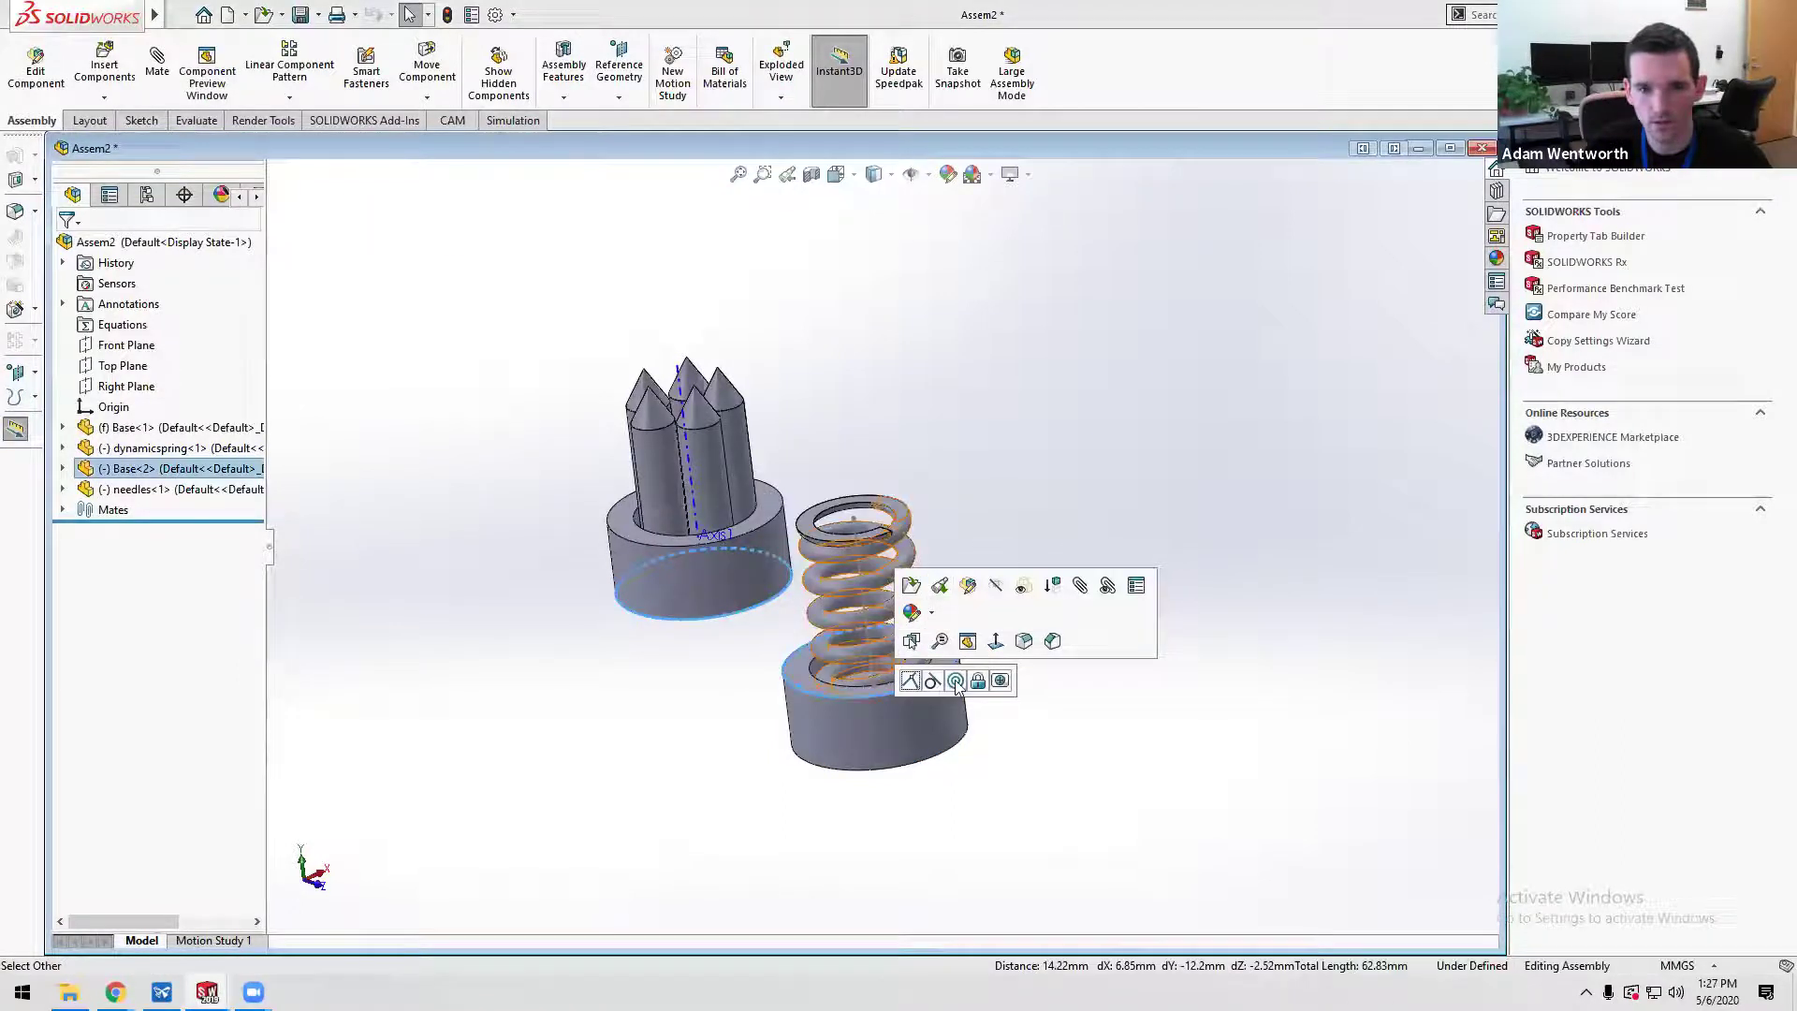
{"action": "left_click", "coordinate": [955, 681]}
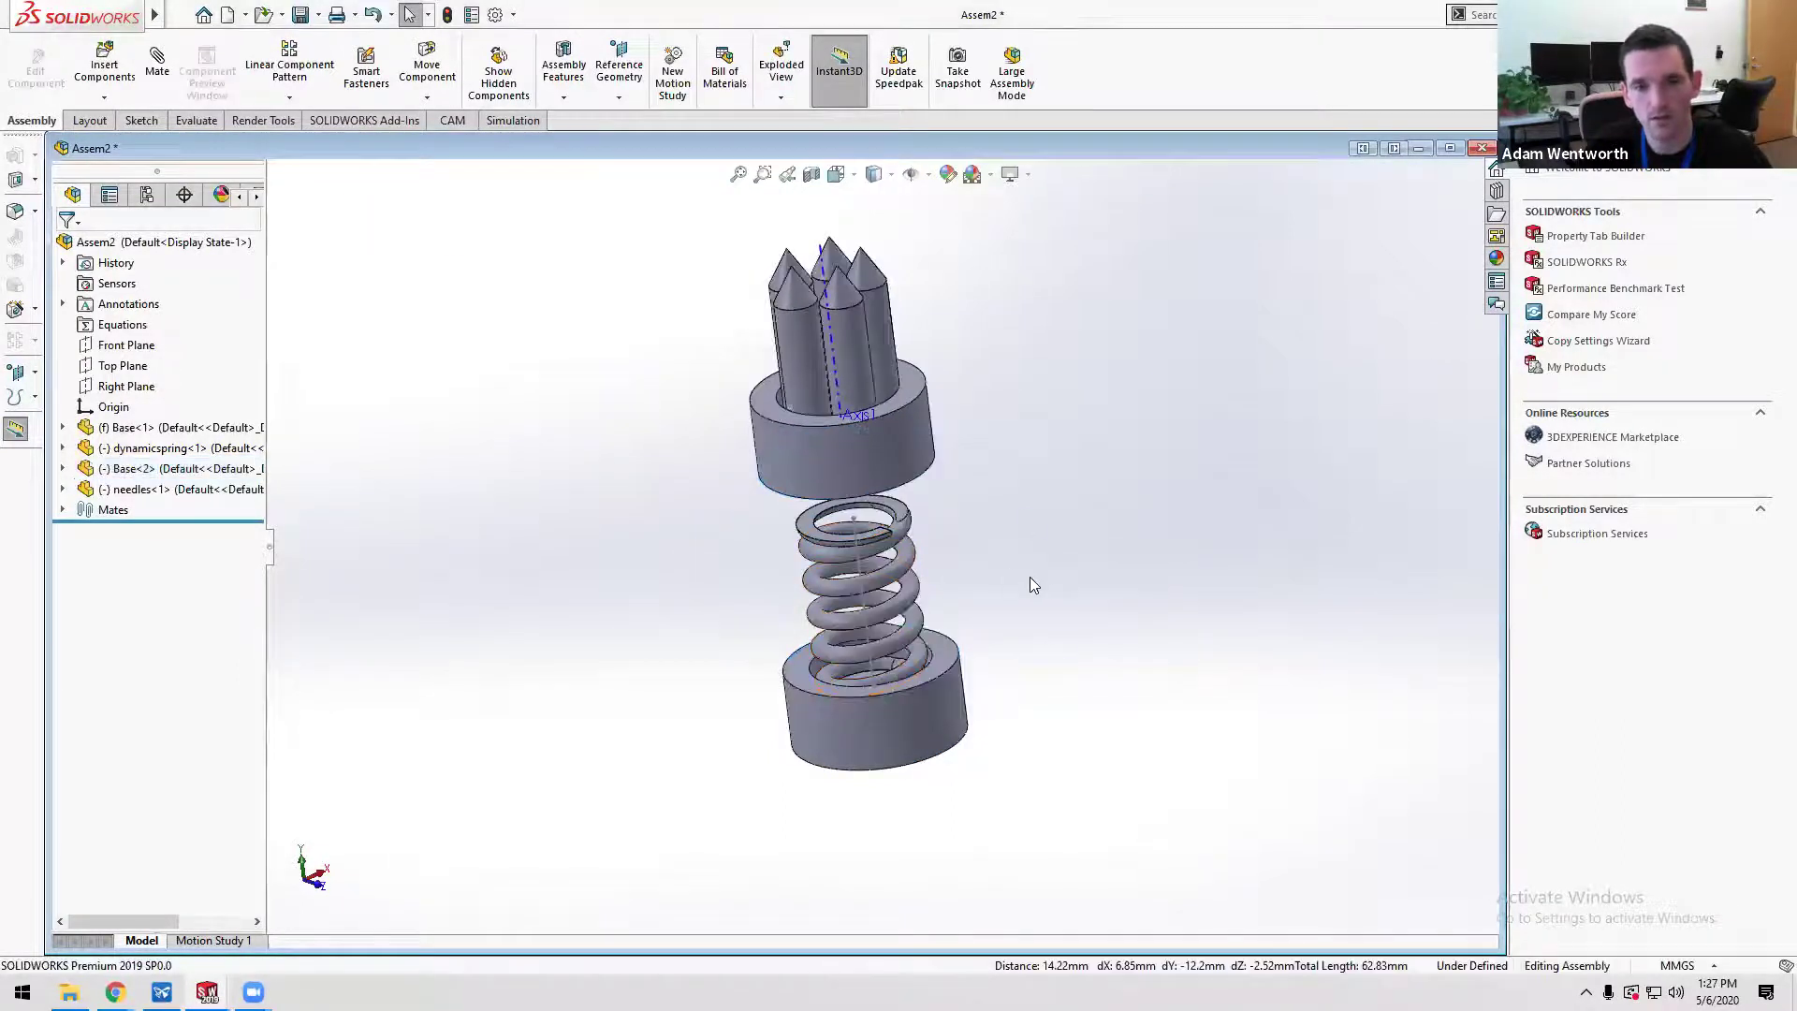
- In the spring's Sketch3, make the line's upper endpoint coincident with the second base's underside recess floor, and return to the assembly
{"action": "middle_click_drag", "start_coordinate": [1029, 577], "coordinate": [866, 573]}
{"action": "right_click", "coordinate": [855, 548]}
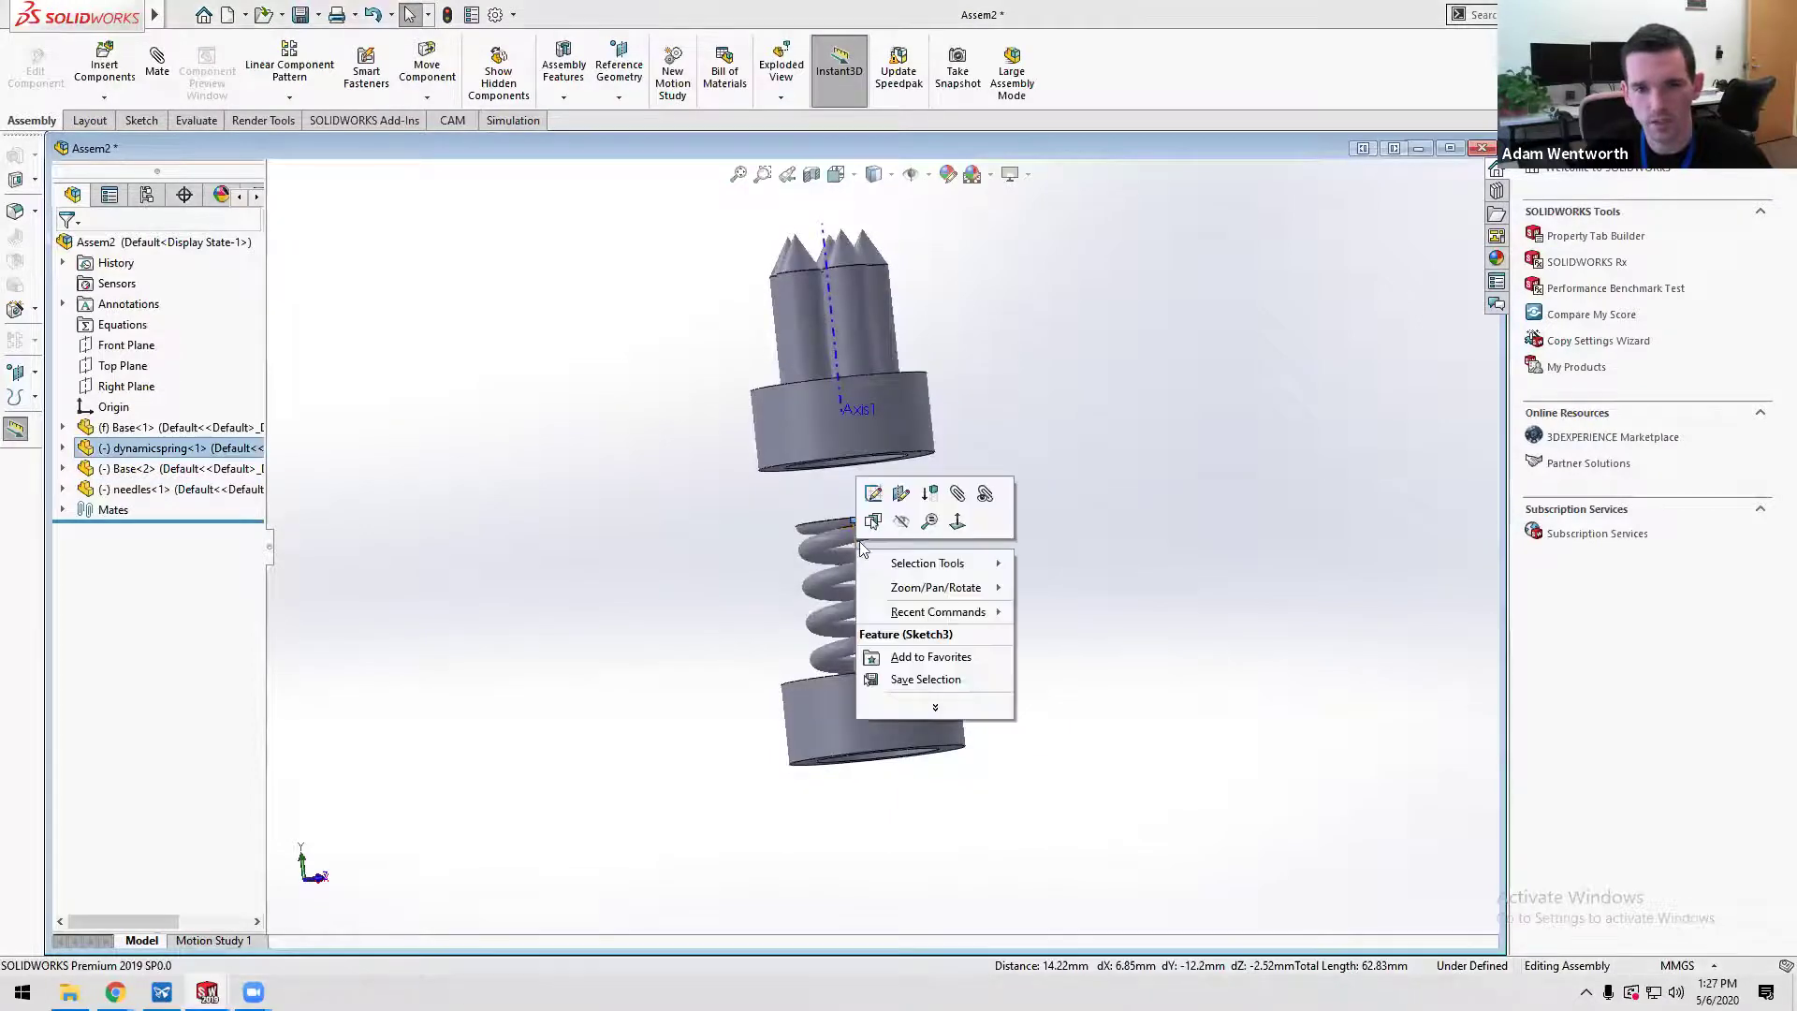
{"action": "left_click", "coordinate": [871, 506]}
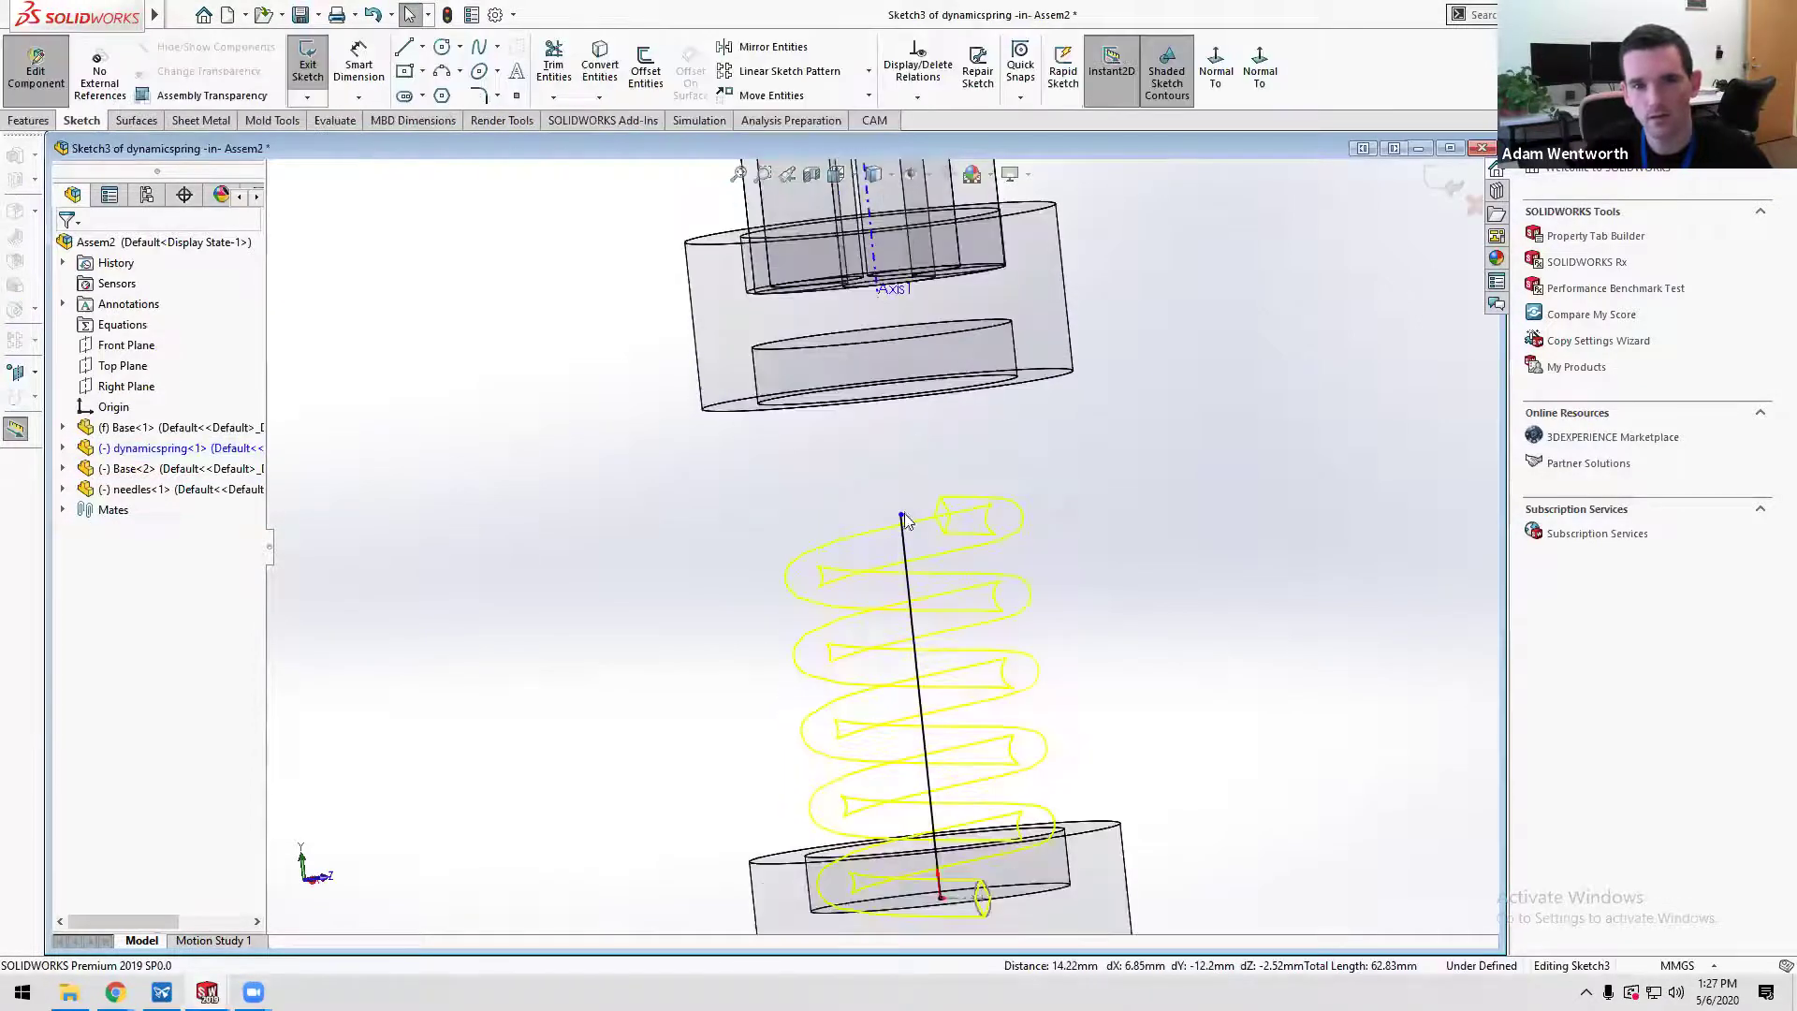
{"action": "left_click", "coordinate": [901, 518]}
{"action": "middle_click_drag", "start_coordinate": [1034, 477], "coordinate": [966, 318]}
{"action": "left_click", "coordinate": [965, 319], "text": "ctrl"}
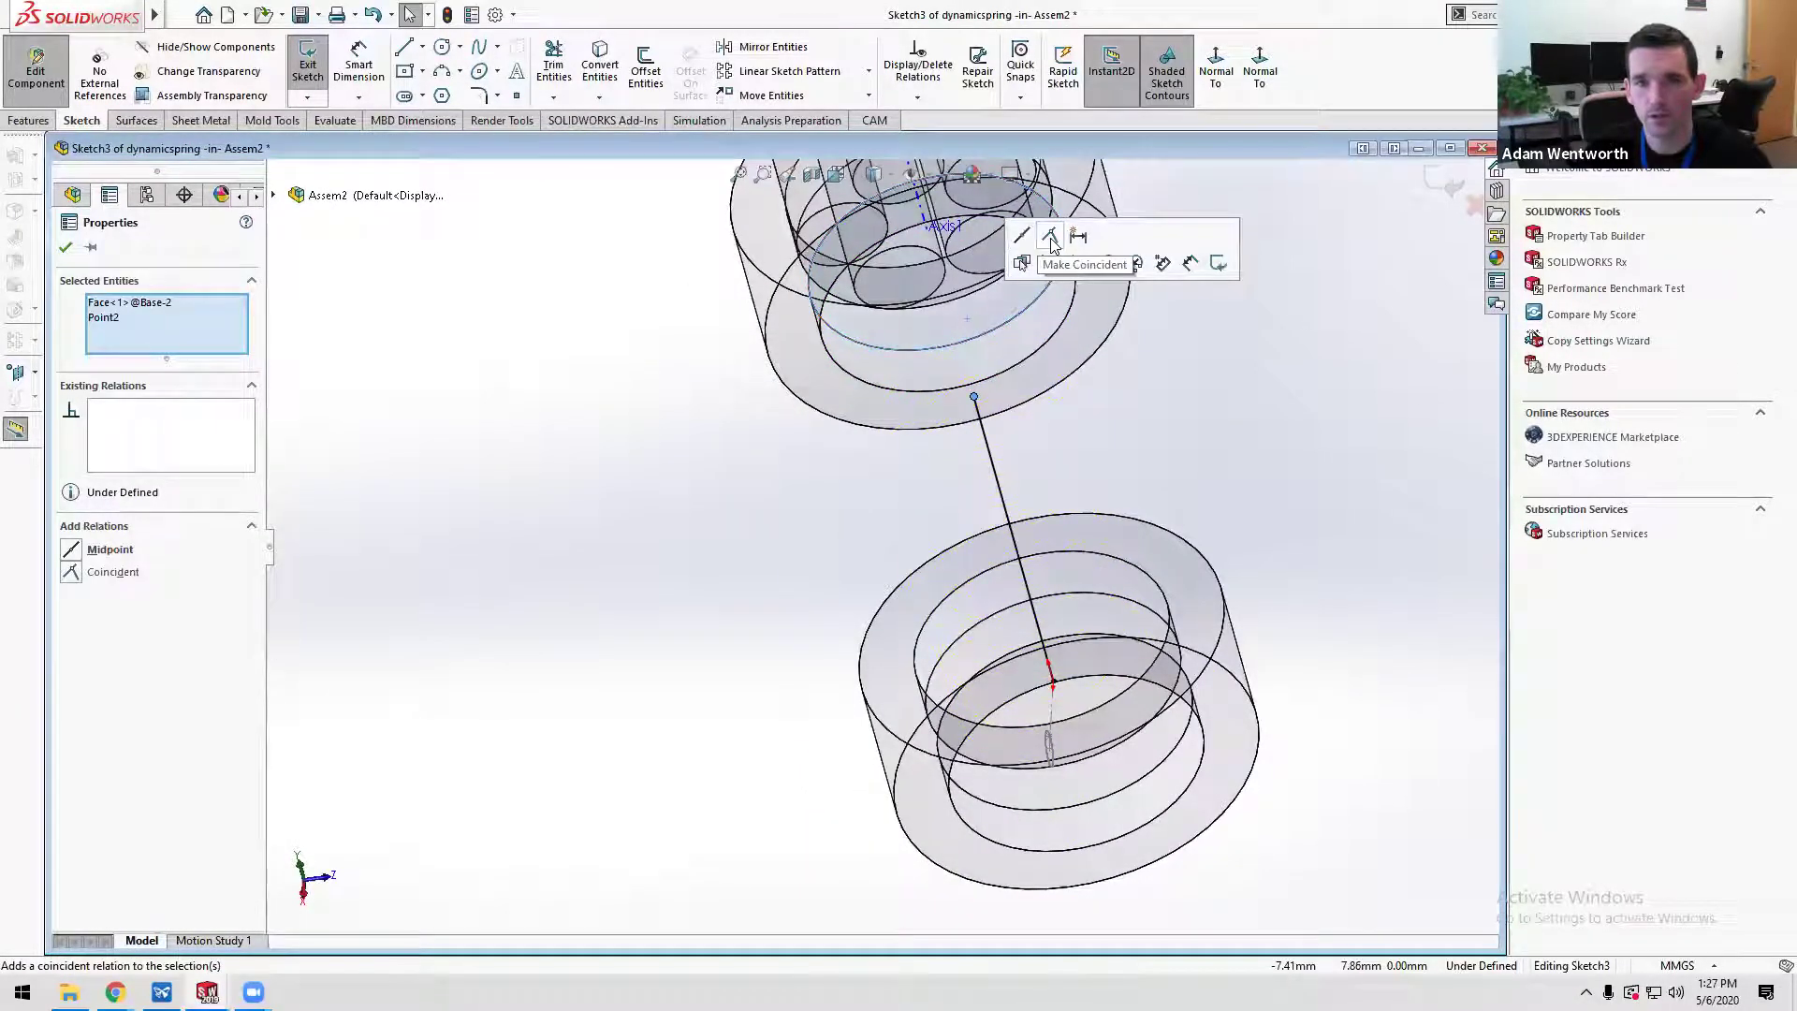
{"action": "left_click", "coordinate": [1050, 239]}
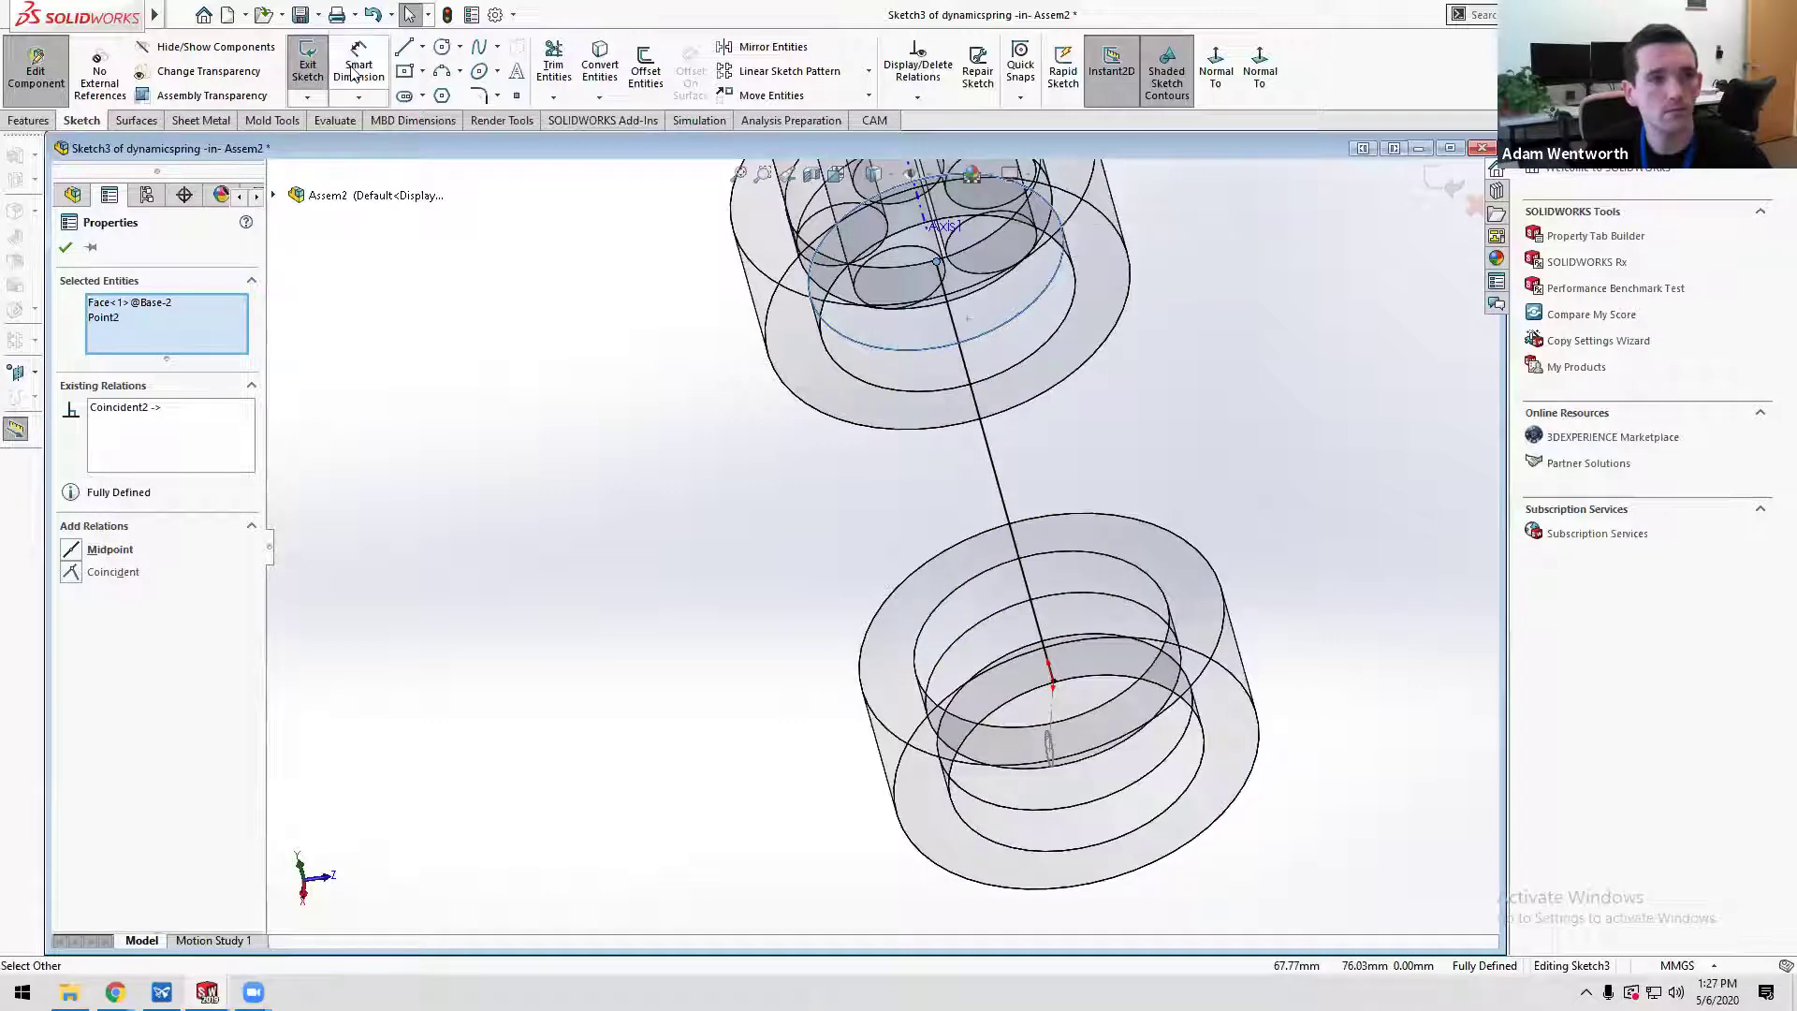
{"action": "left_click", "coordinate": [307, 66]}
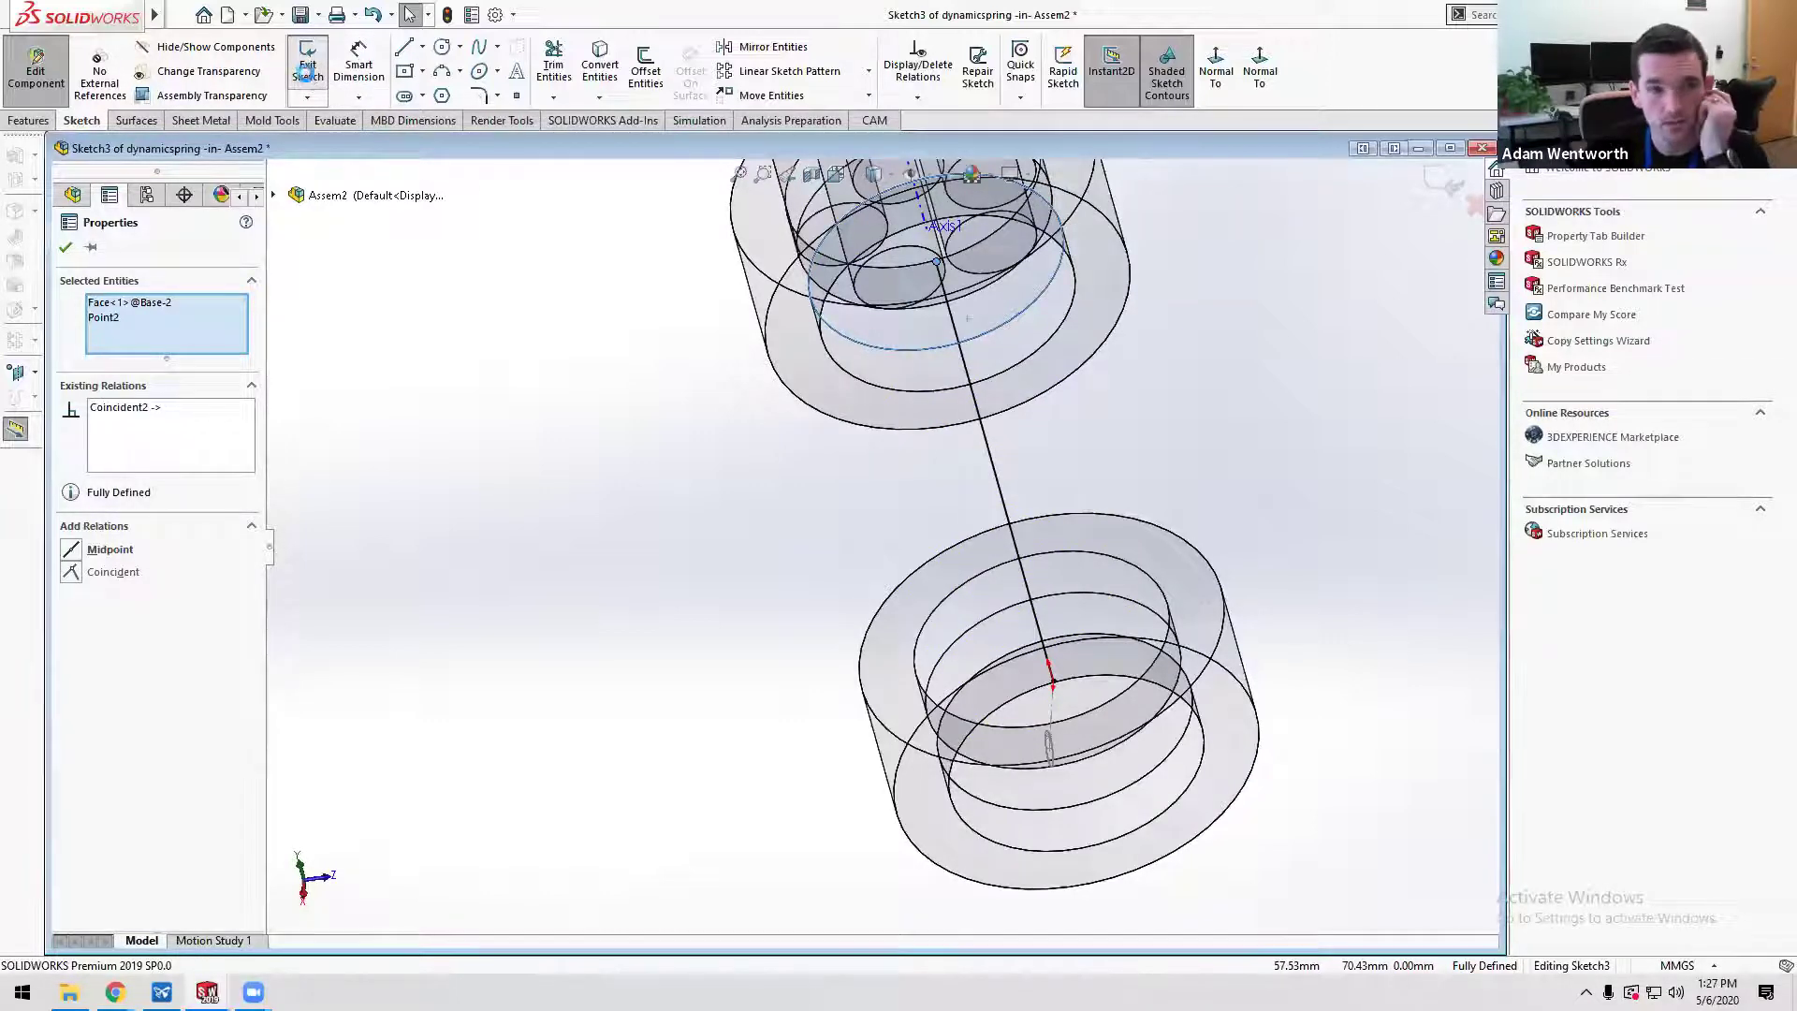
{"action": "left_click", "coordinate": [36, 65]}
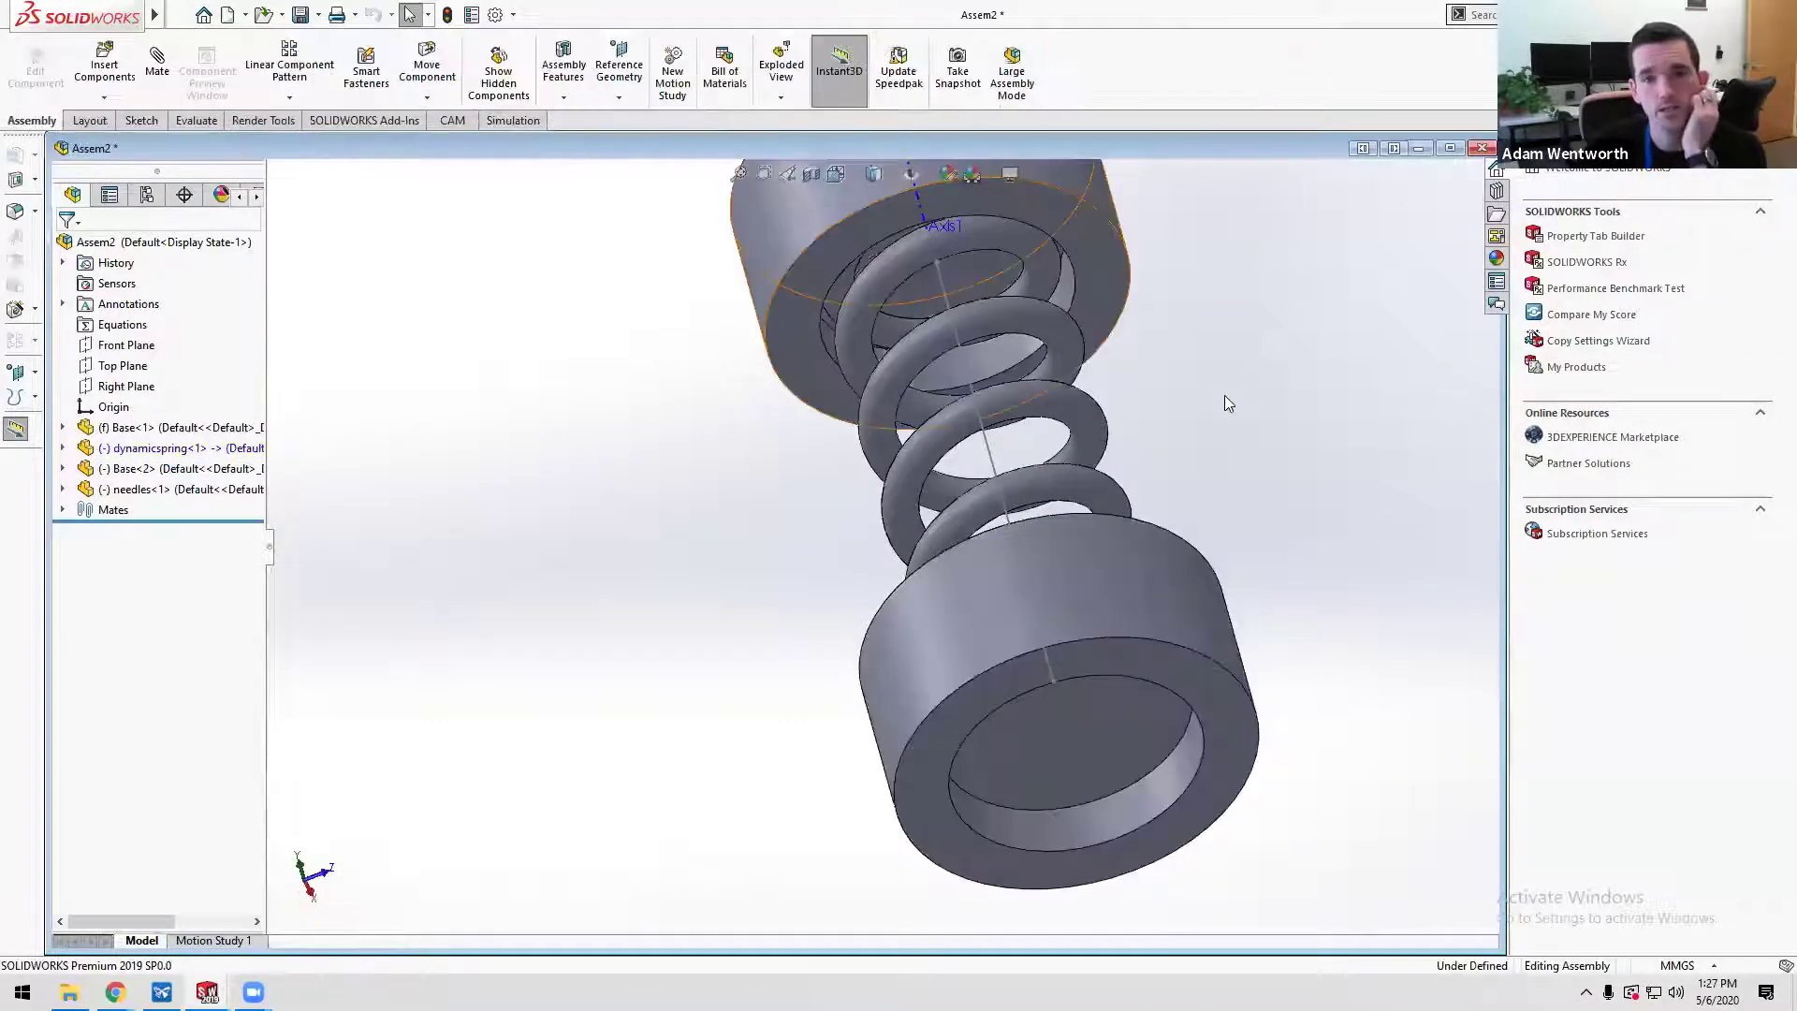
- Move the needles and second base down toward the fixed base, and rebuild the assembly to update the spring's length
{"action": "middle_click_drag", "start_coordinate": [1100, 326], "coordinate": [1051, 471]}
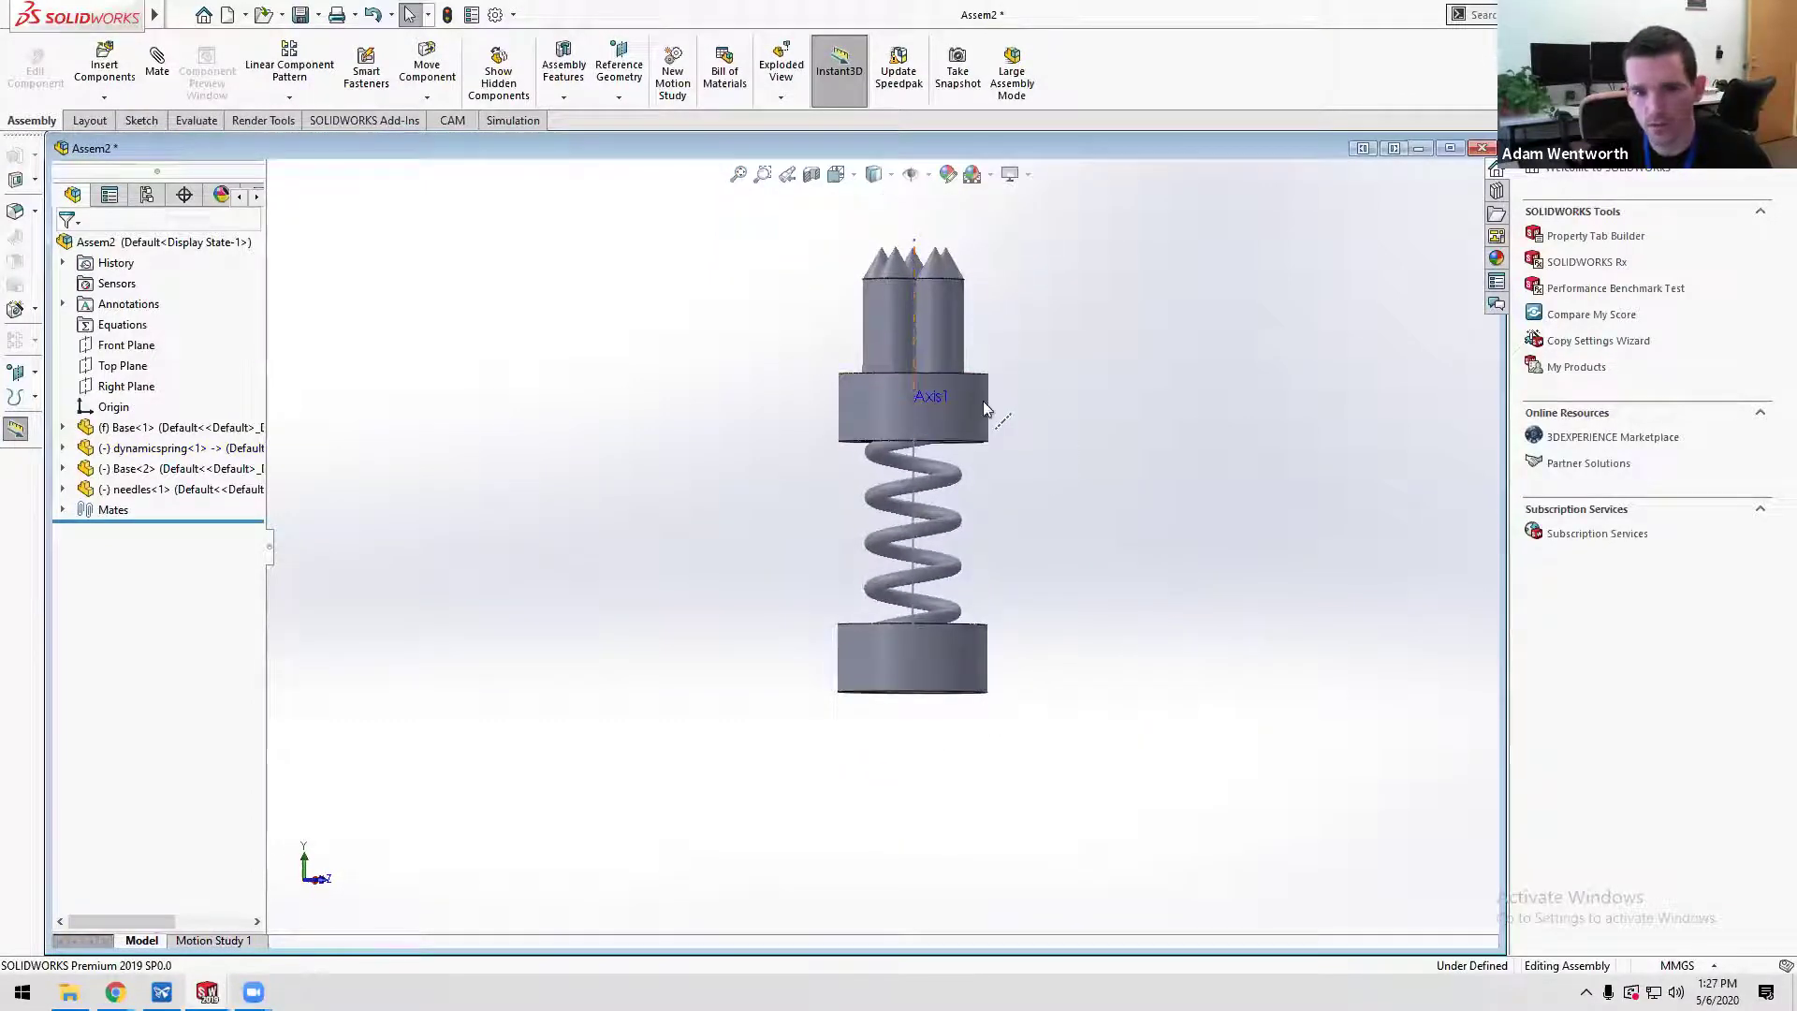
{"action": "left_click_drag", "start_coordinate": [983, 400], "coordinate": [985, 483]}
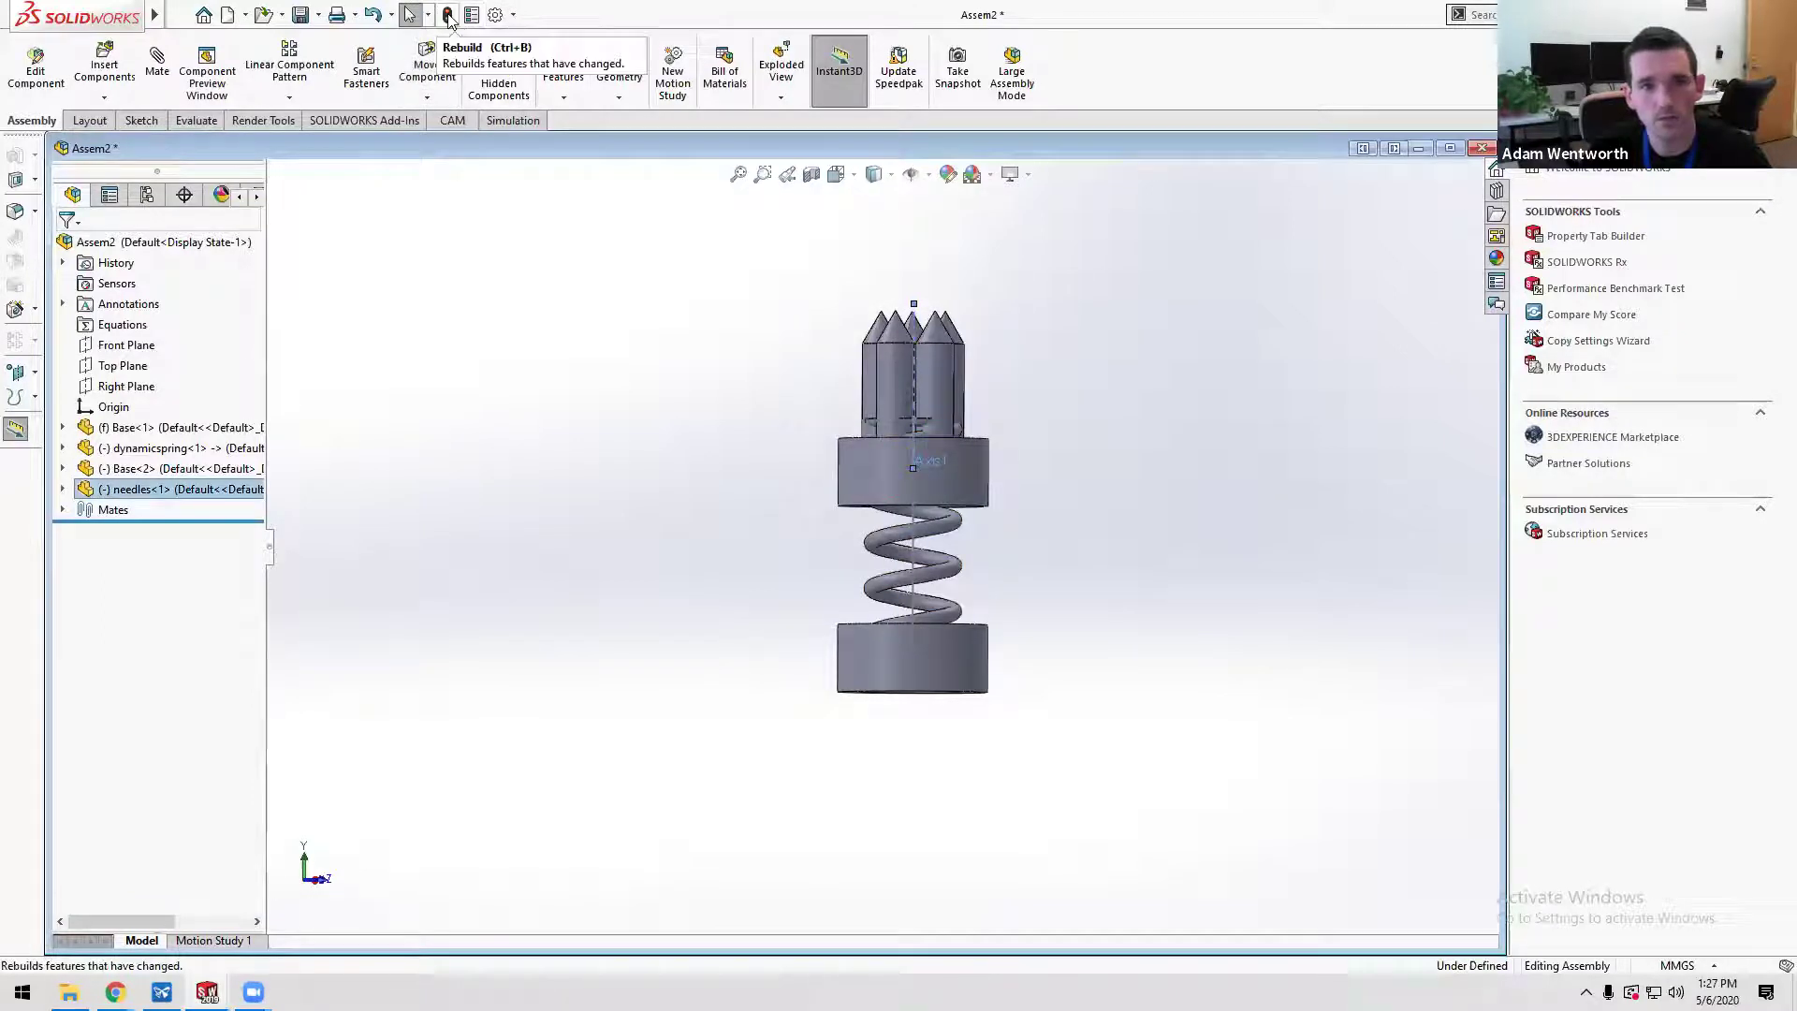
{"action": "left_click", "coordinate": [447, 15]}
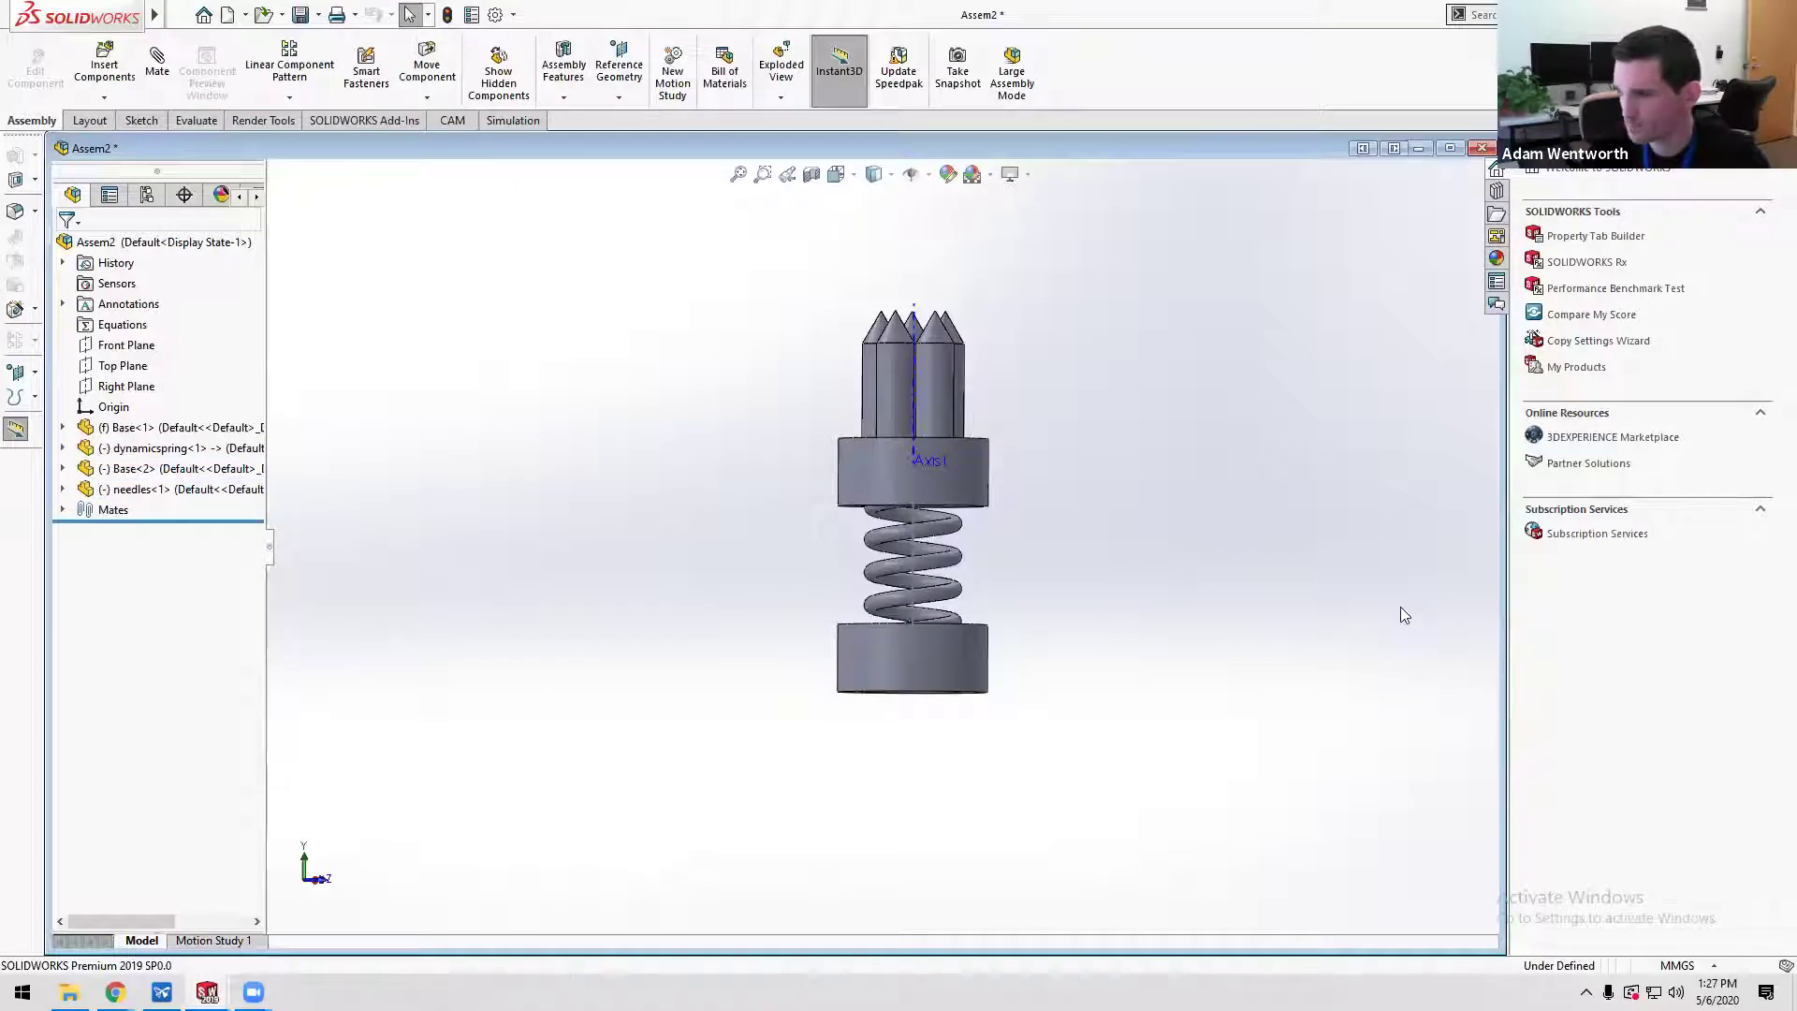
{"action": "key", "text": "ctrl+b"}
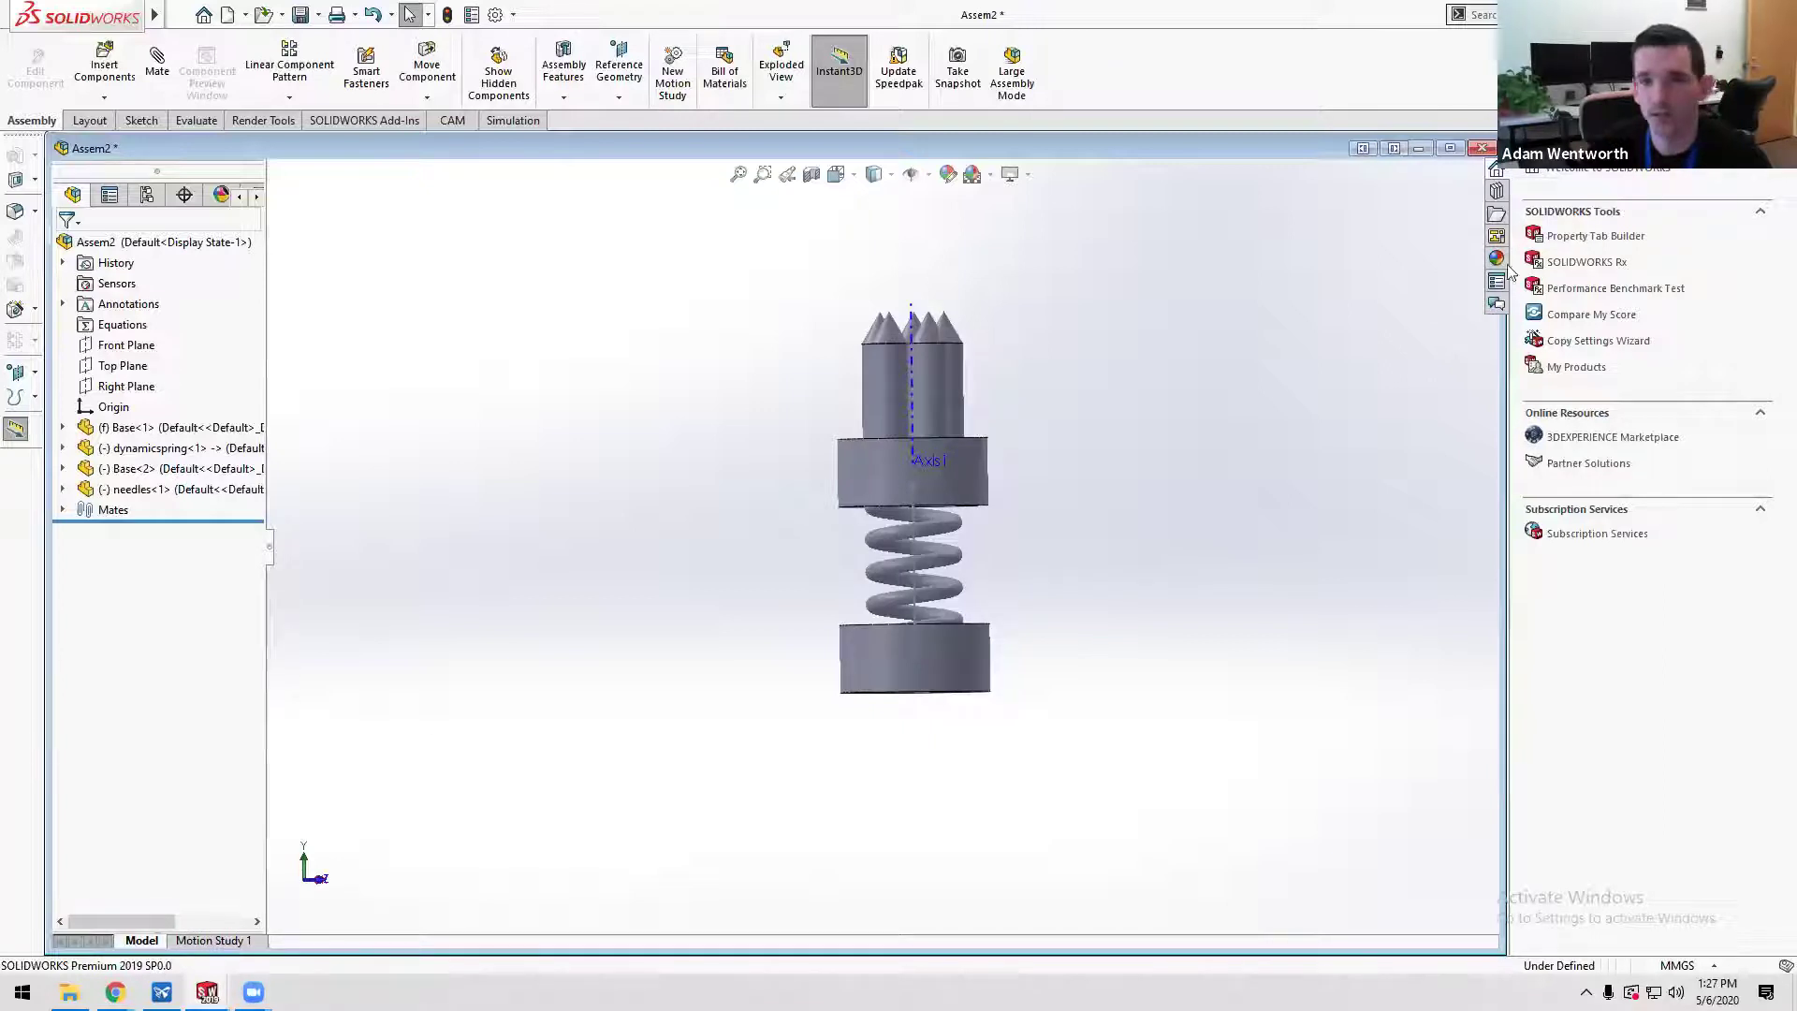
- Minimize the Assem2 and Base document windows
{"action": "left_click", "coordinate": [1421, 149]}
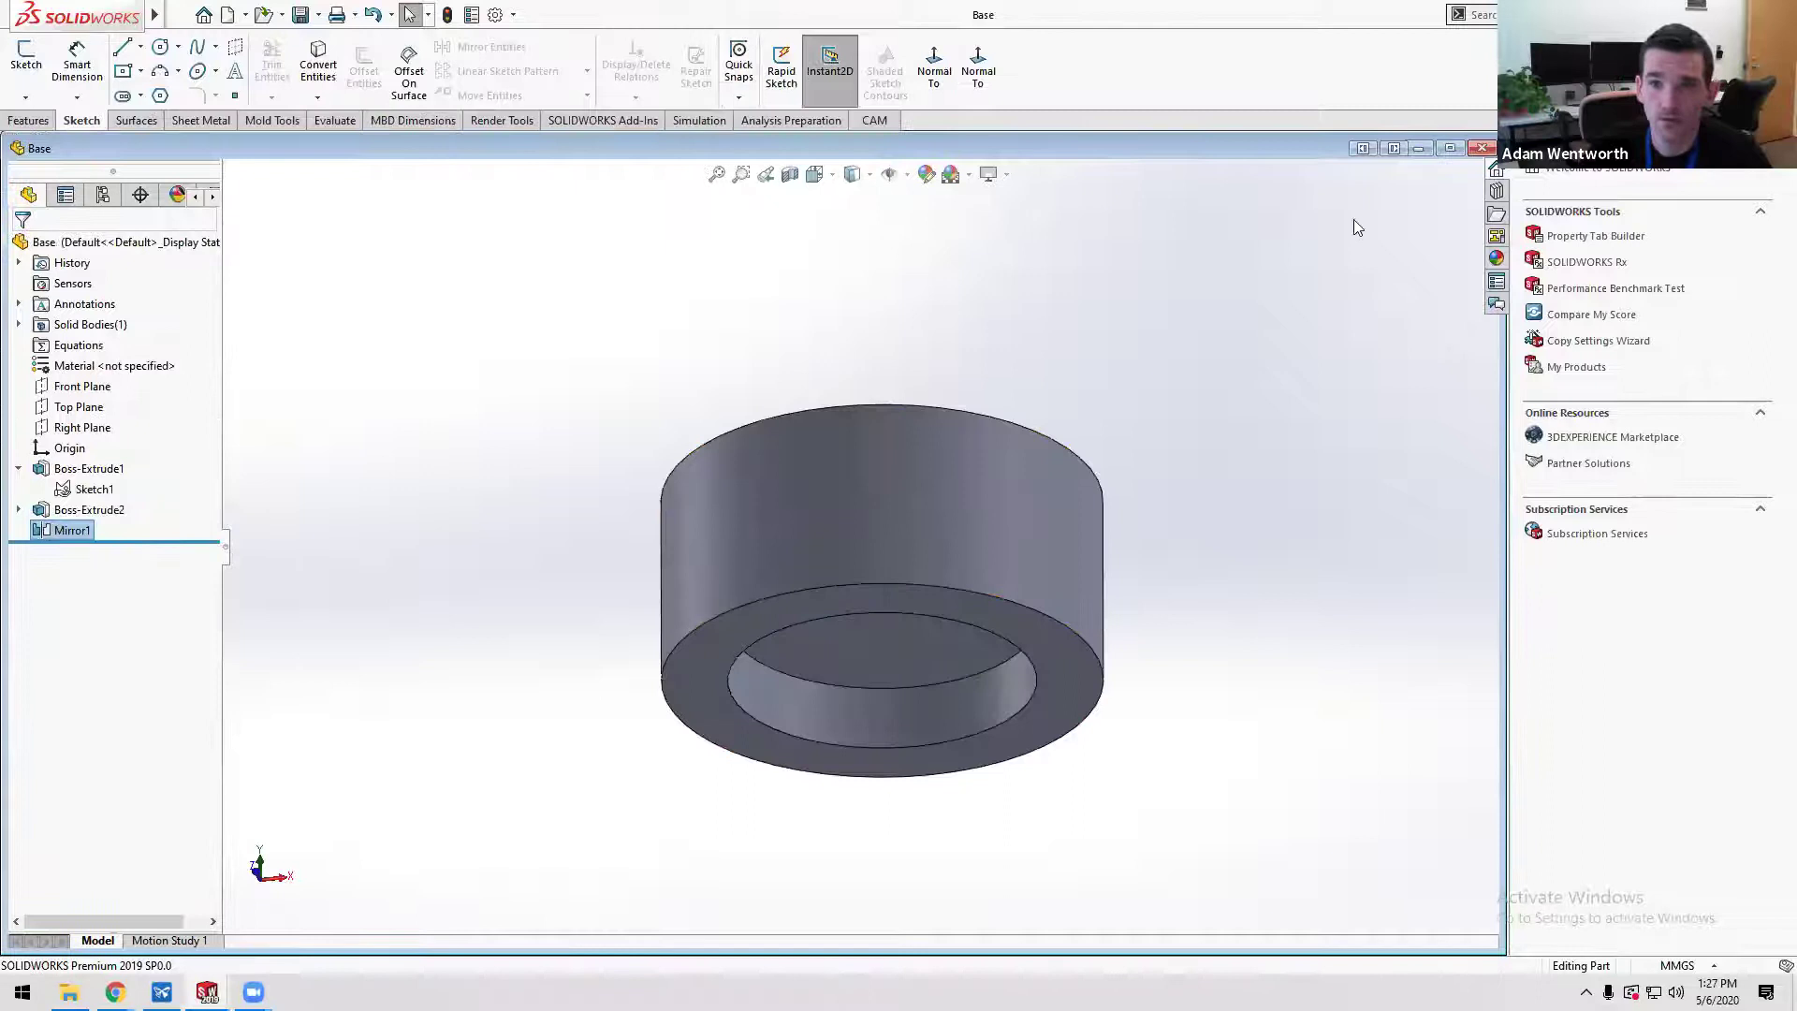
{"action": "left_click", "coordinate": [1420, 149]}
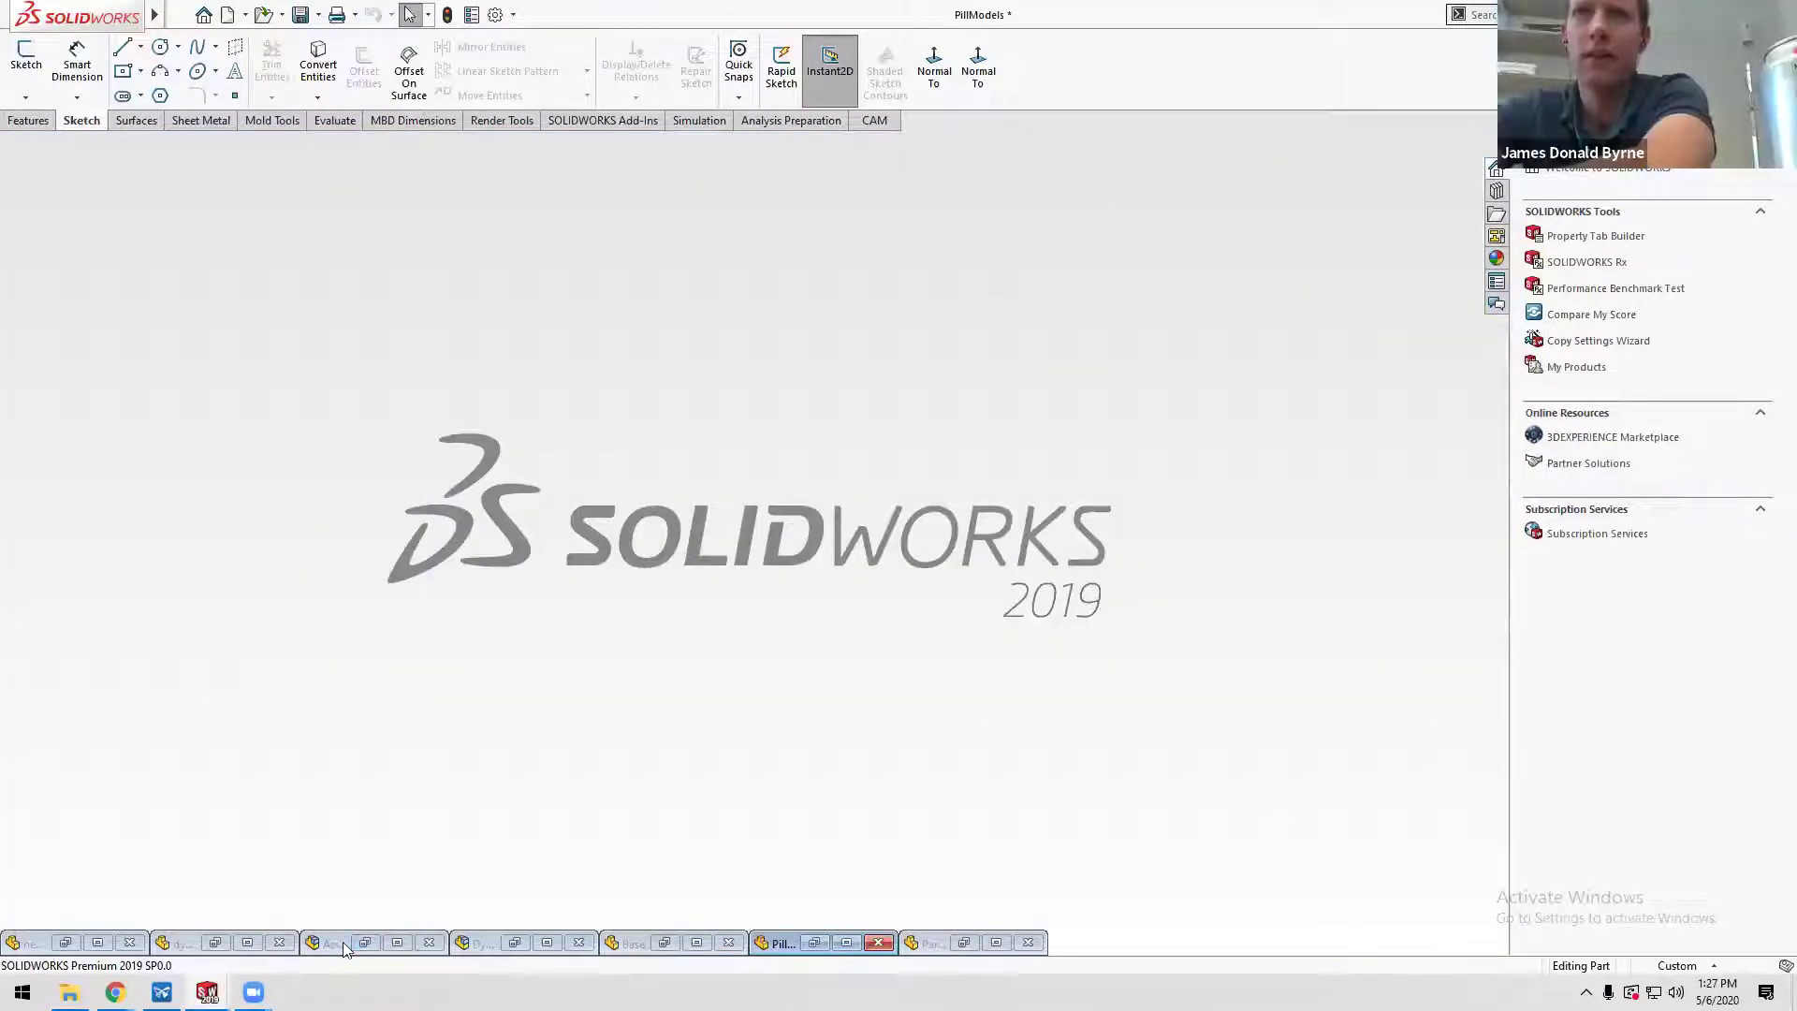
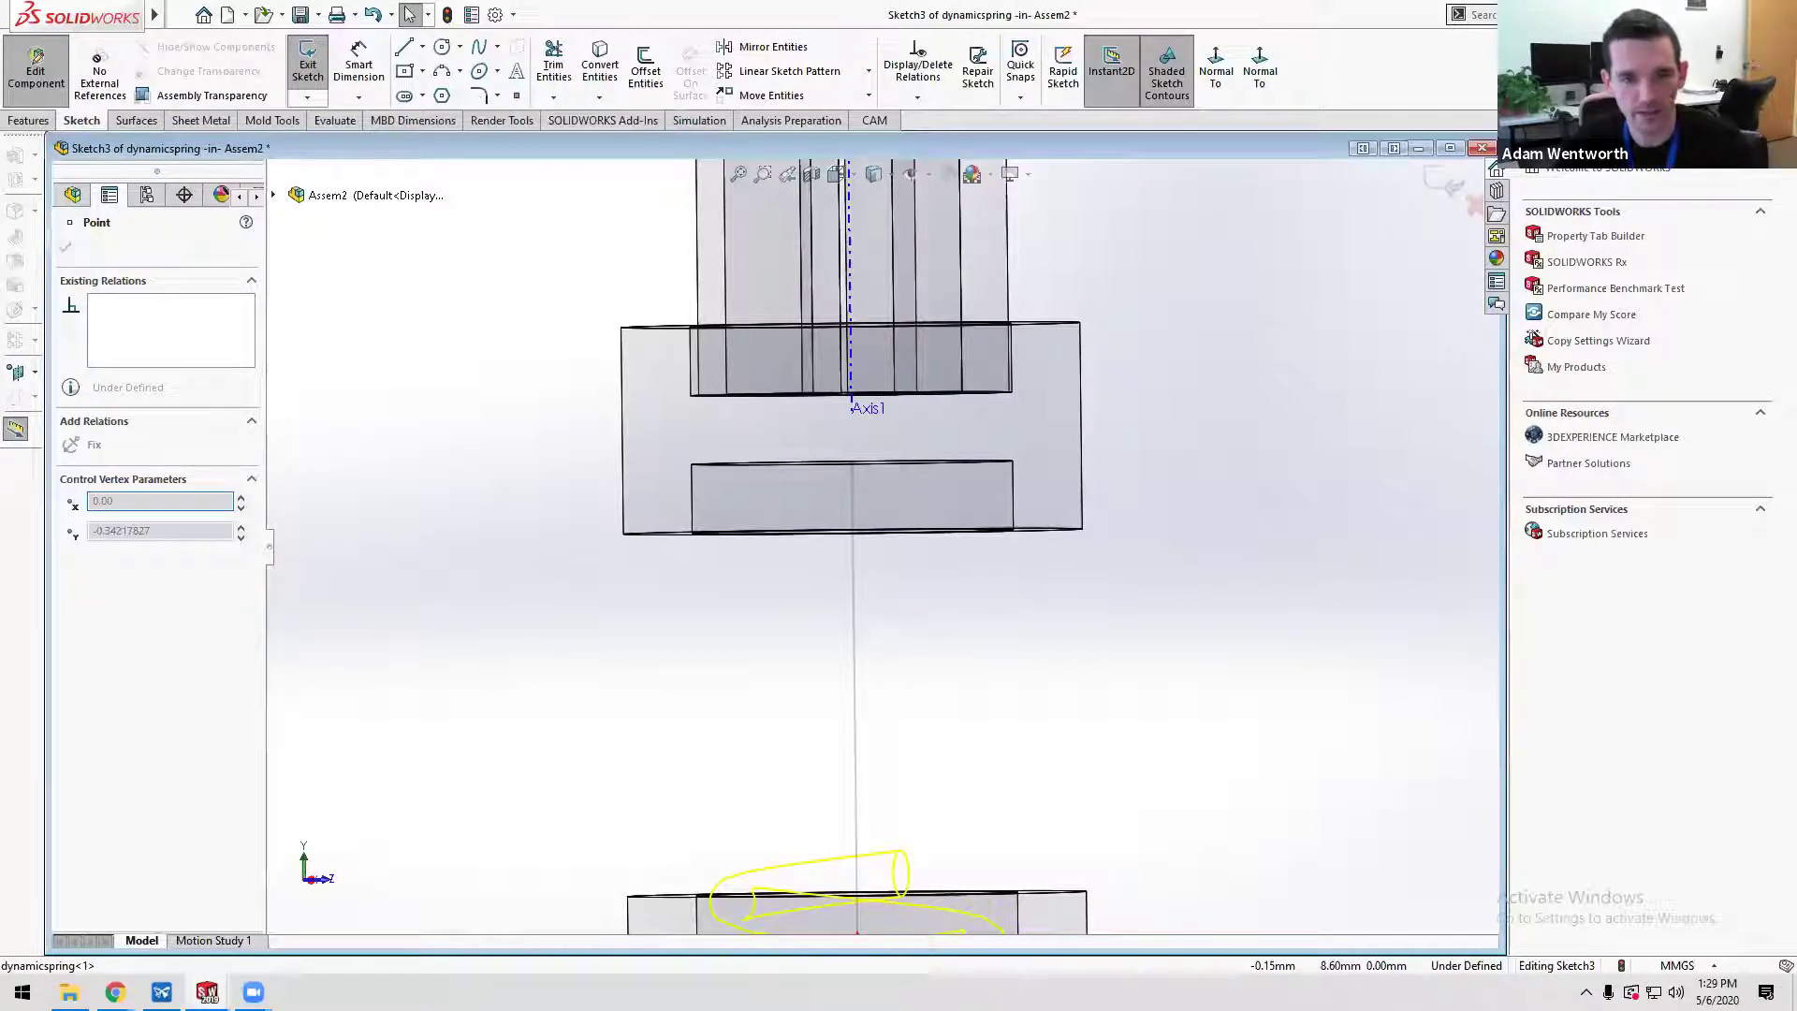
- Correct the spring's Sketch3 within Assem2 and exit the sketch to rebuild the spring between the two bases
{"action": "left_click", "coordinate": [773, 364]}
{"action": "scroll", "coordinate": [823, 533], "scroll_direction": "up", "scroll_amount": 2}
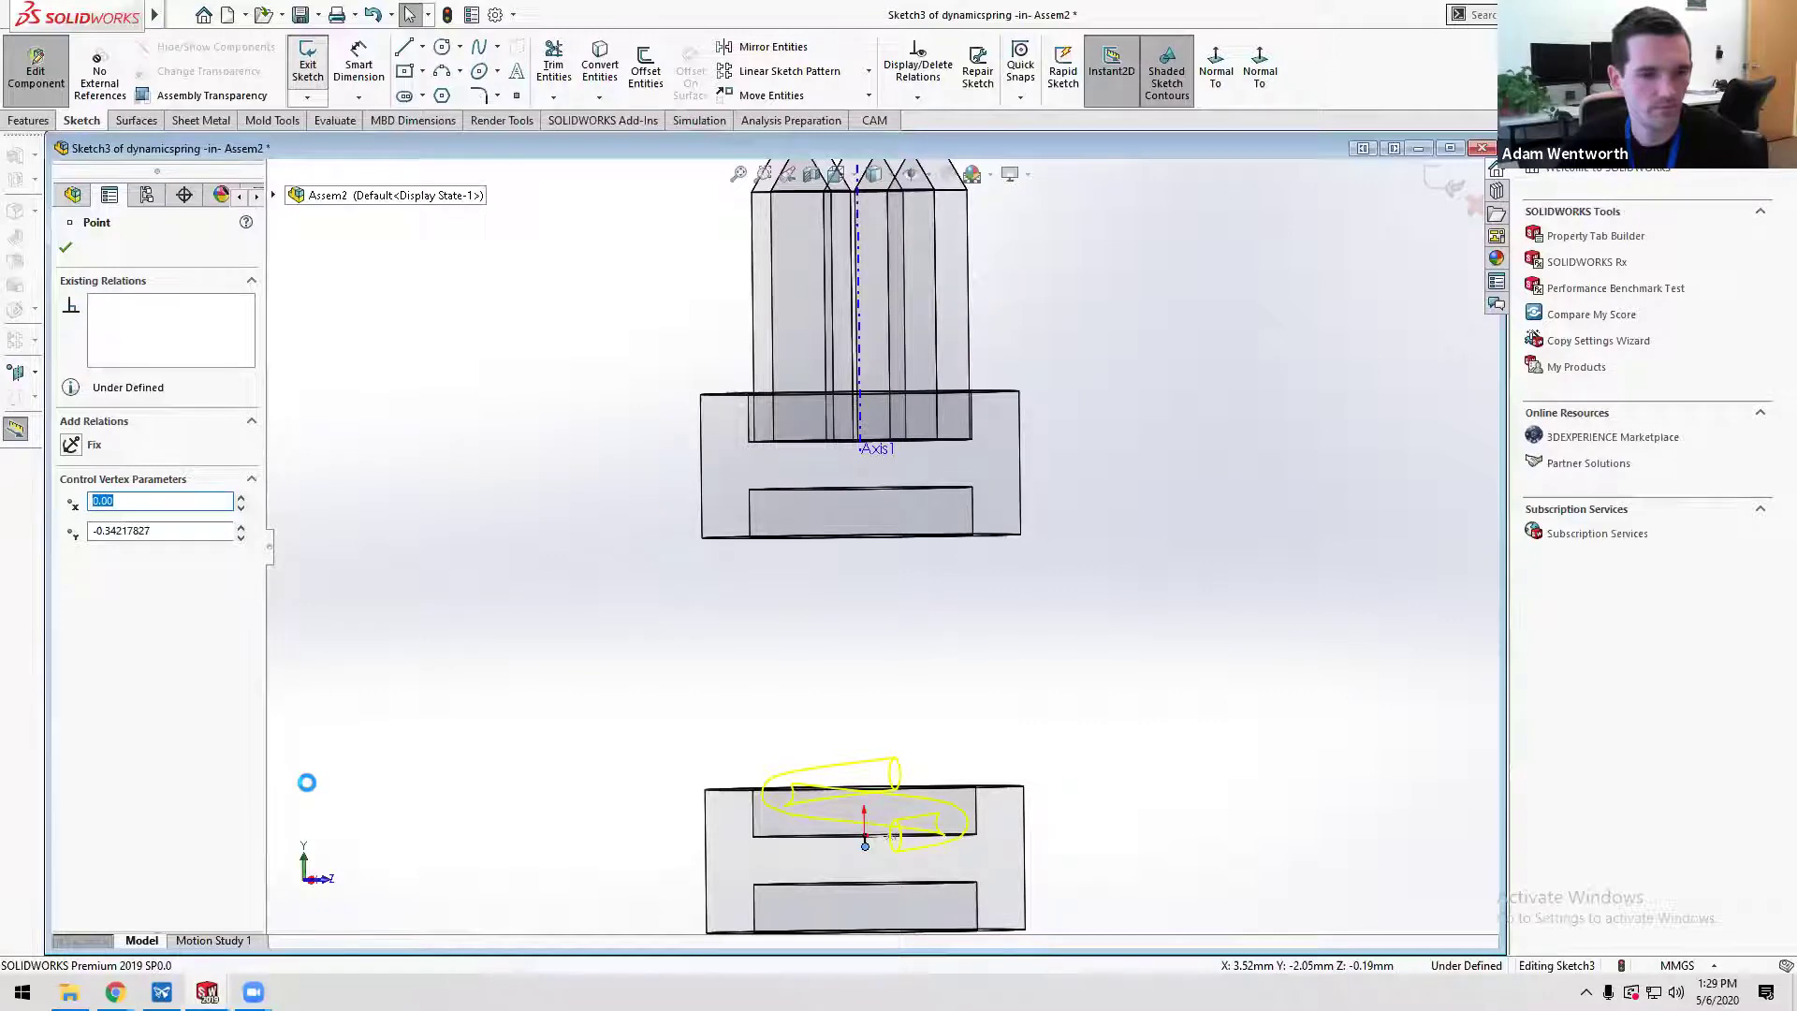
{"action": "left_click", "coordinate": [924, 507]}
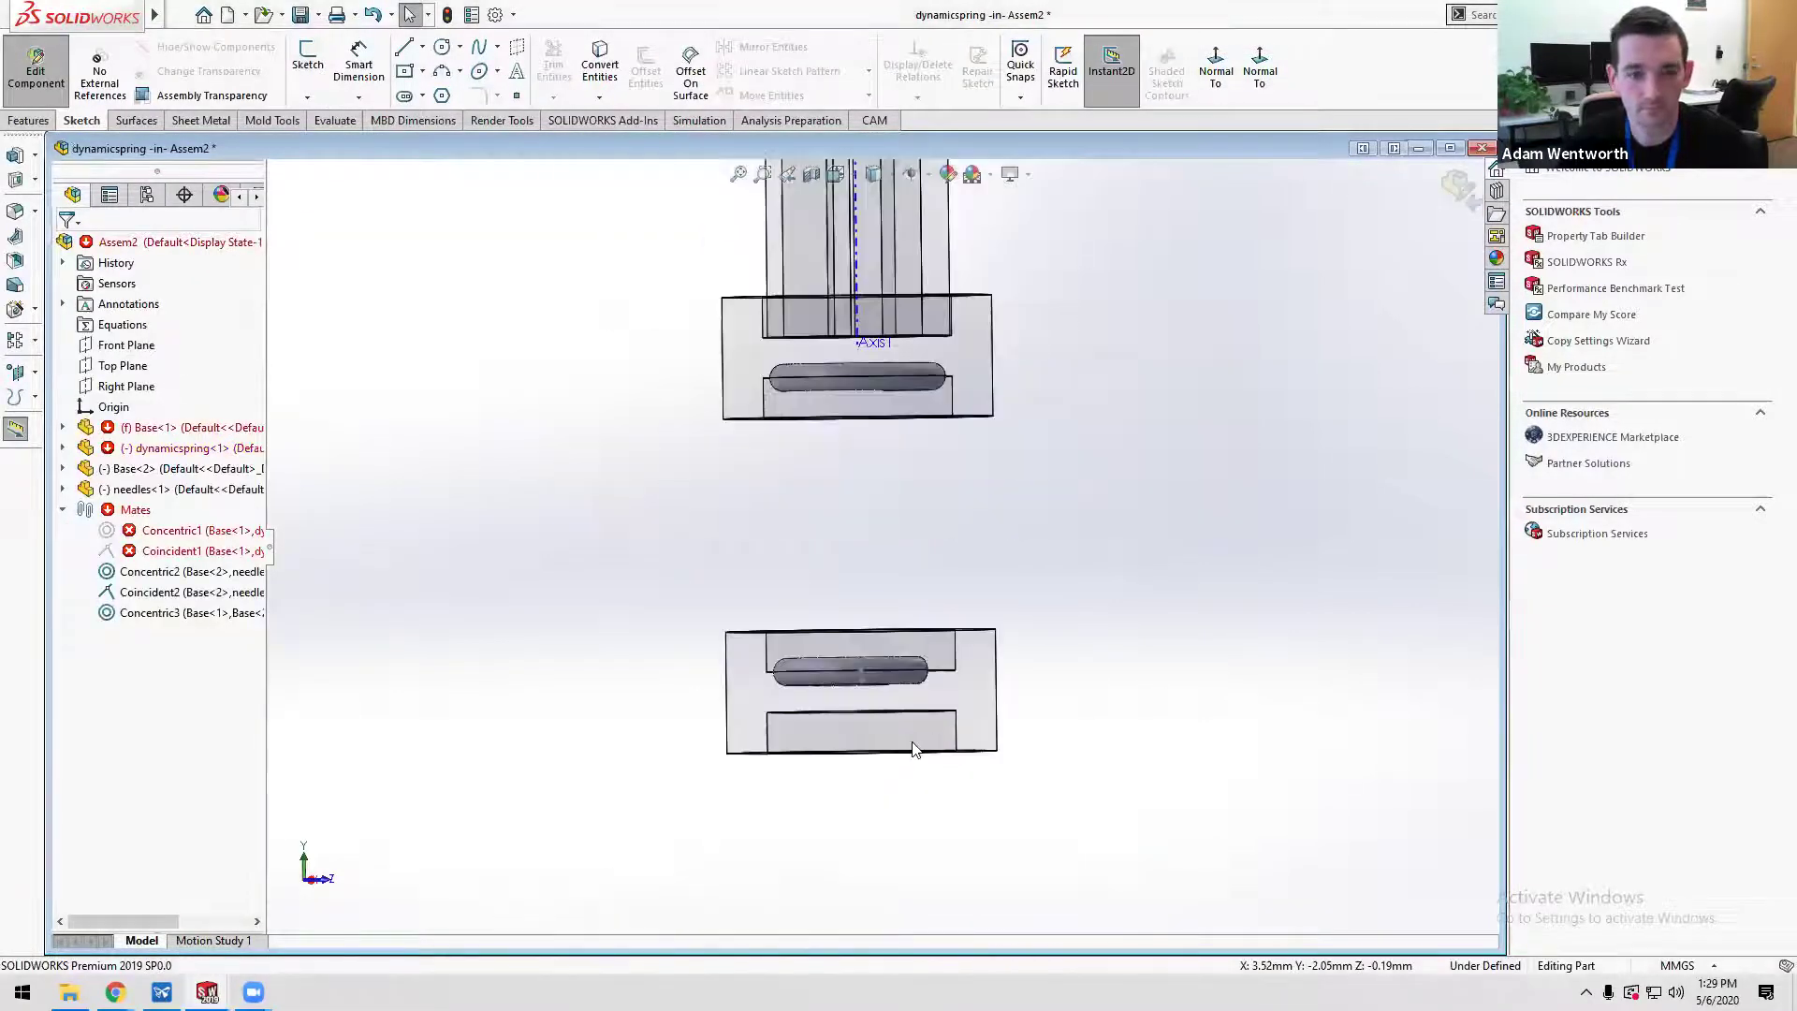
{"action": "left_click", "coordinate": [919, 736]}
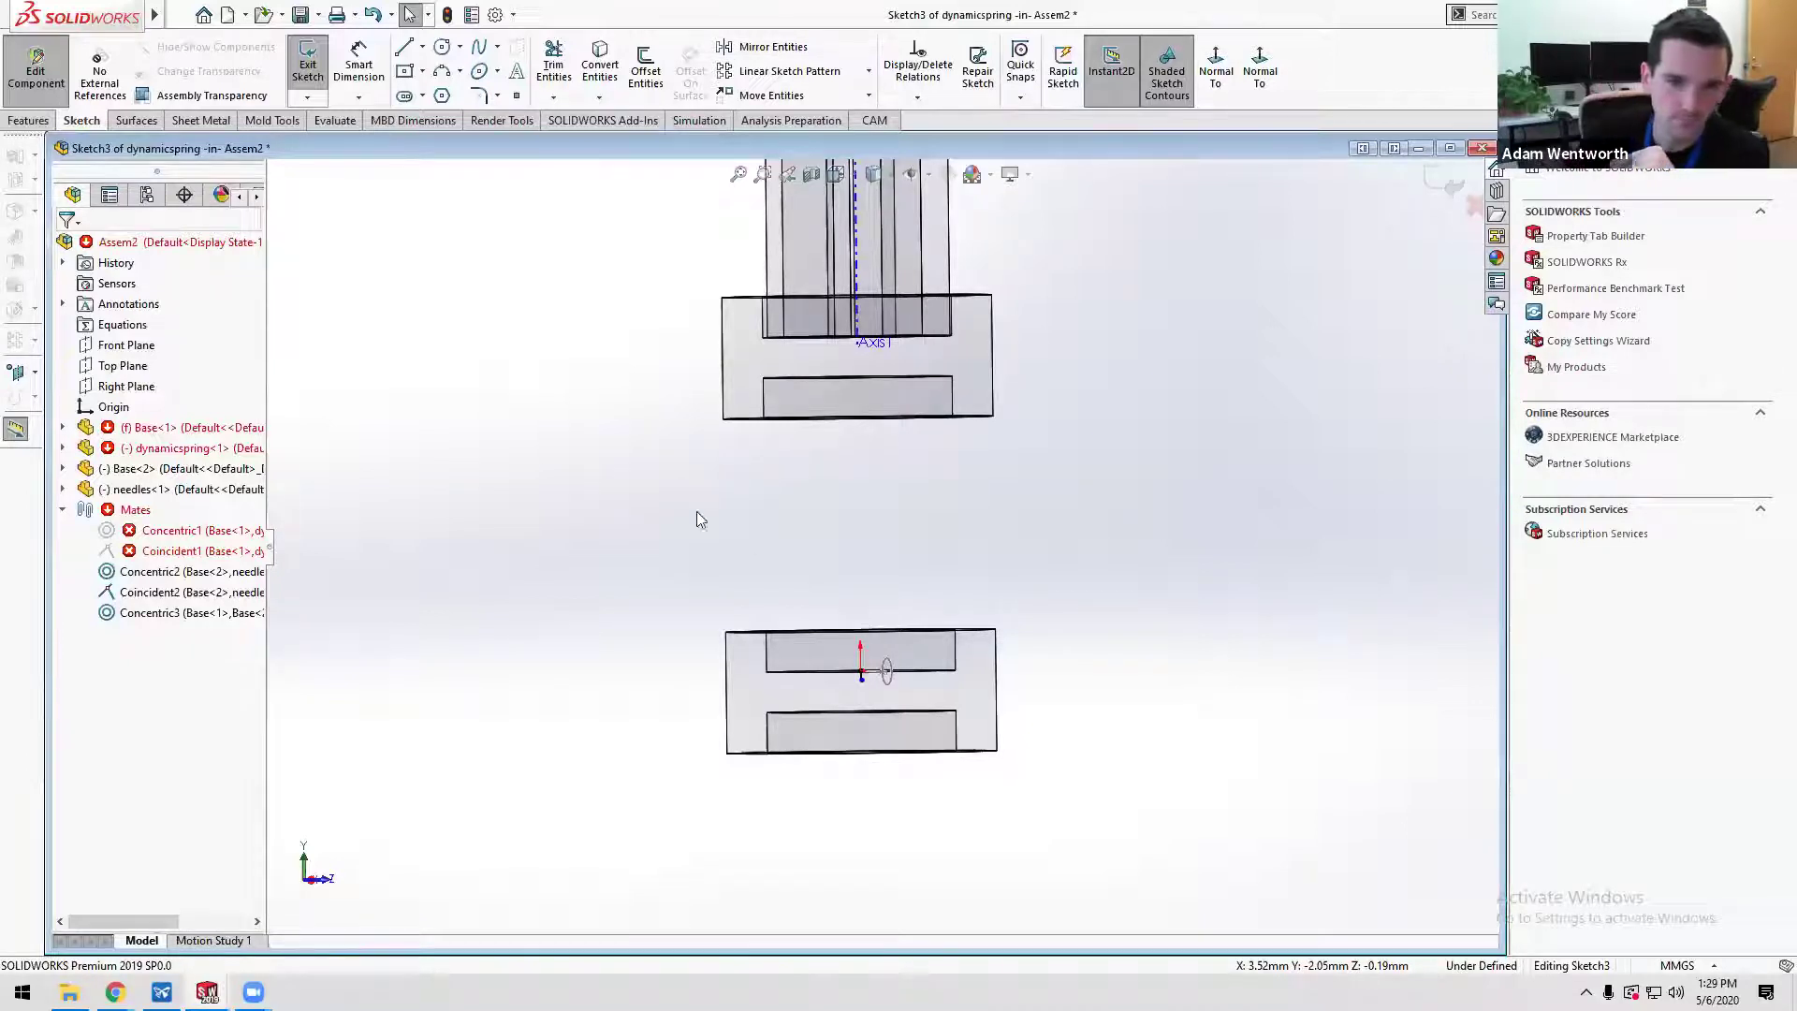
{"action": "left_click", "coordinate": [312, 75]}
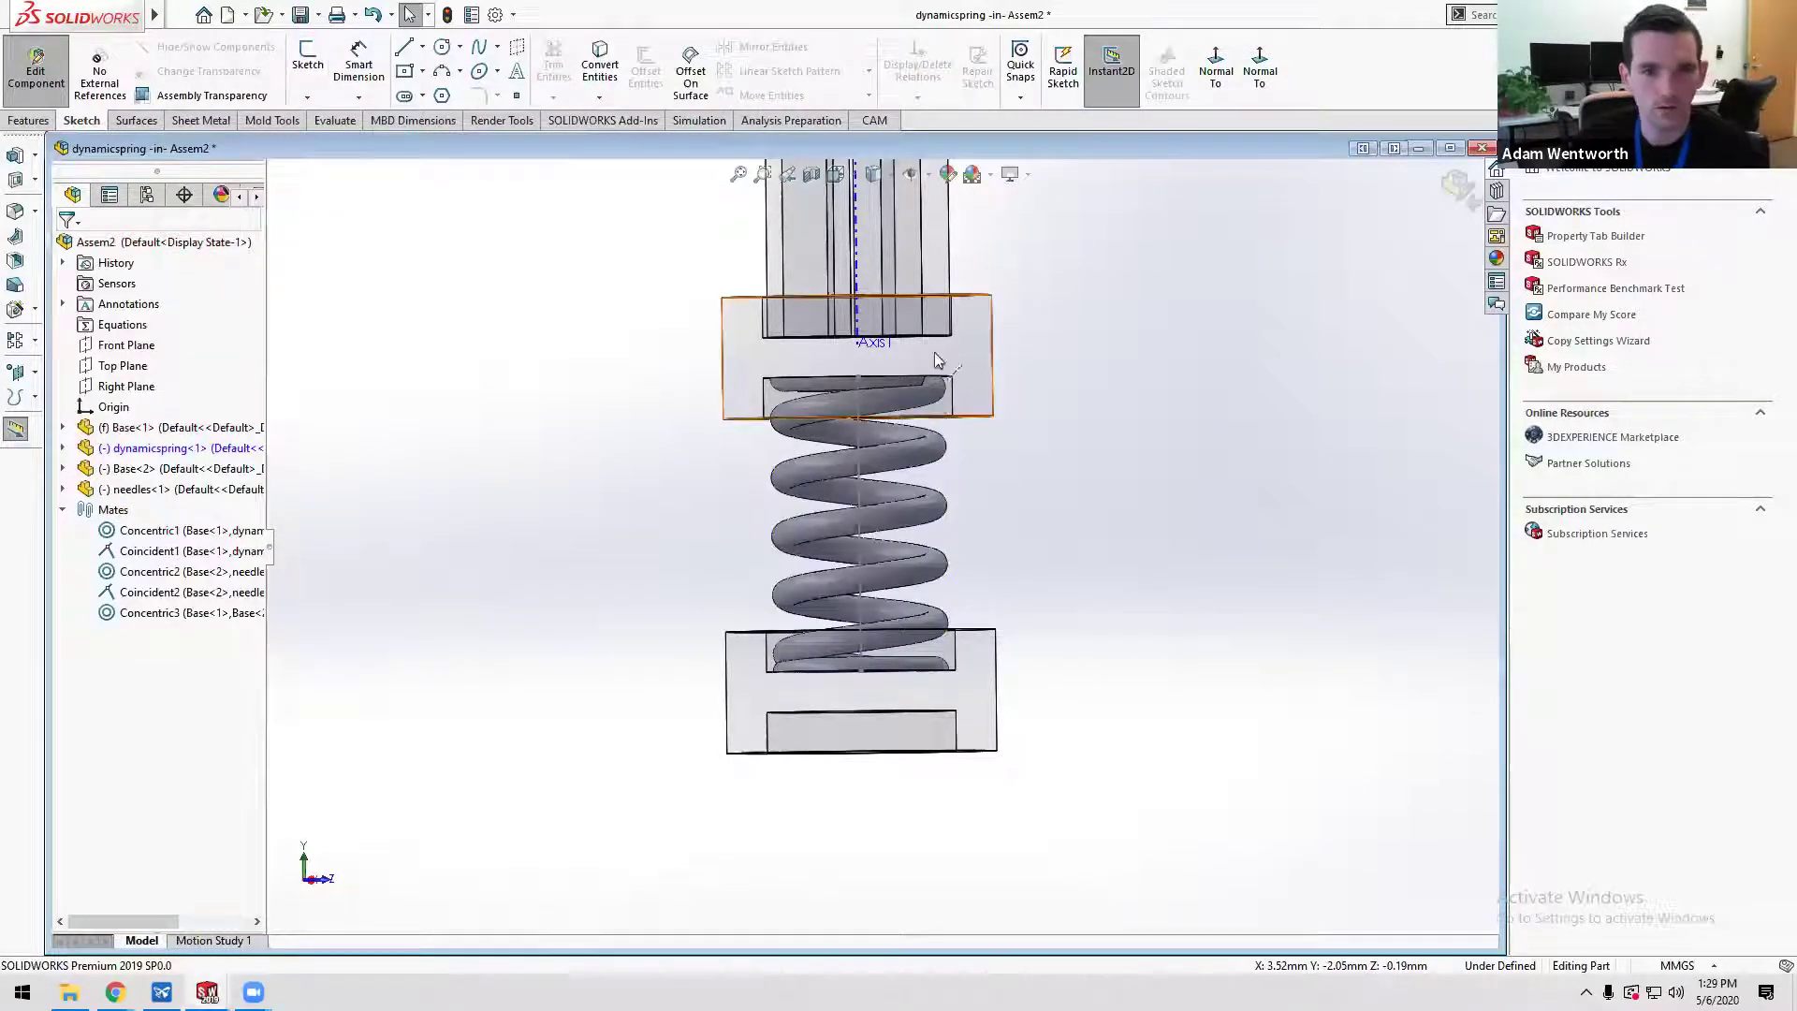
{"action": "scroll", "coordinate": [941, 500], "scroll_direction": "up", "scroll_amount": 2}
{"action": "scroll", "coordinate": [932, 488], "scroll_direction": "down", "scroll_amount": 2}
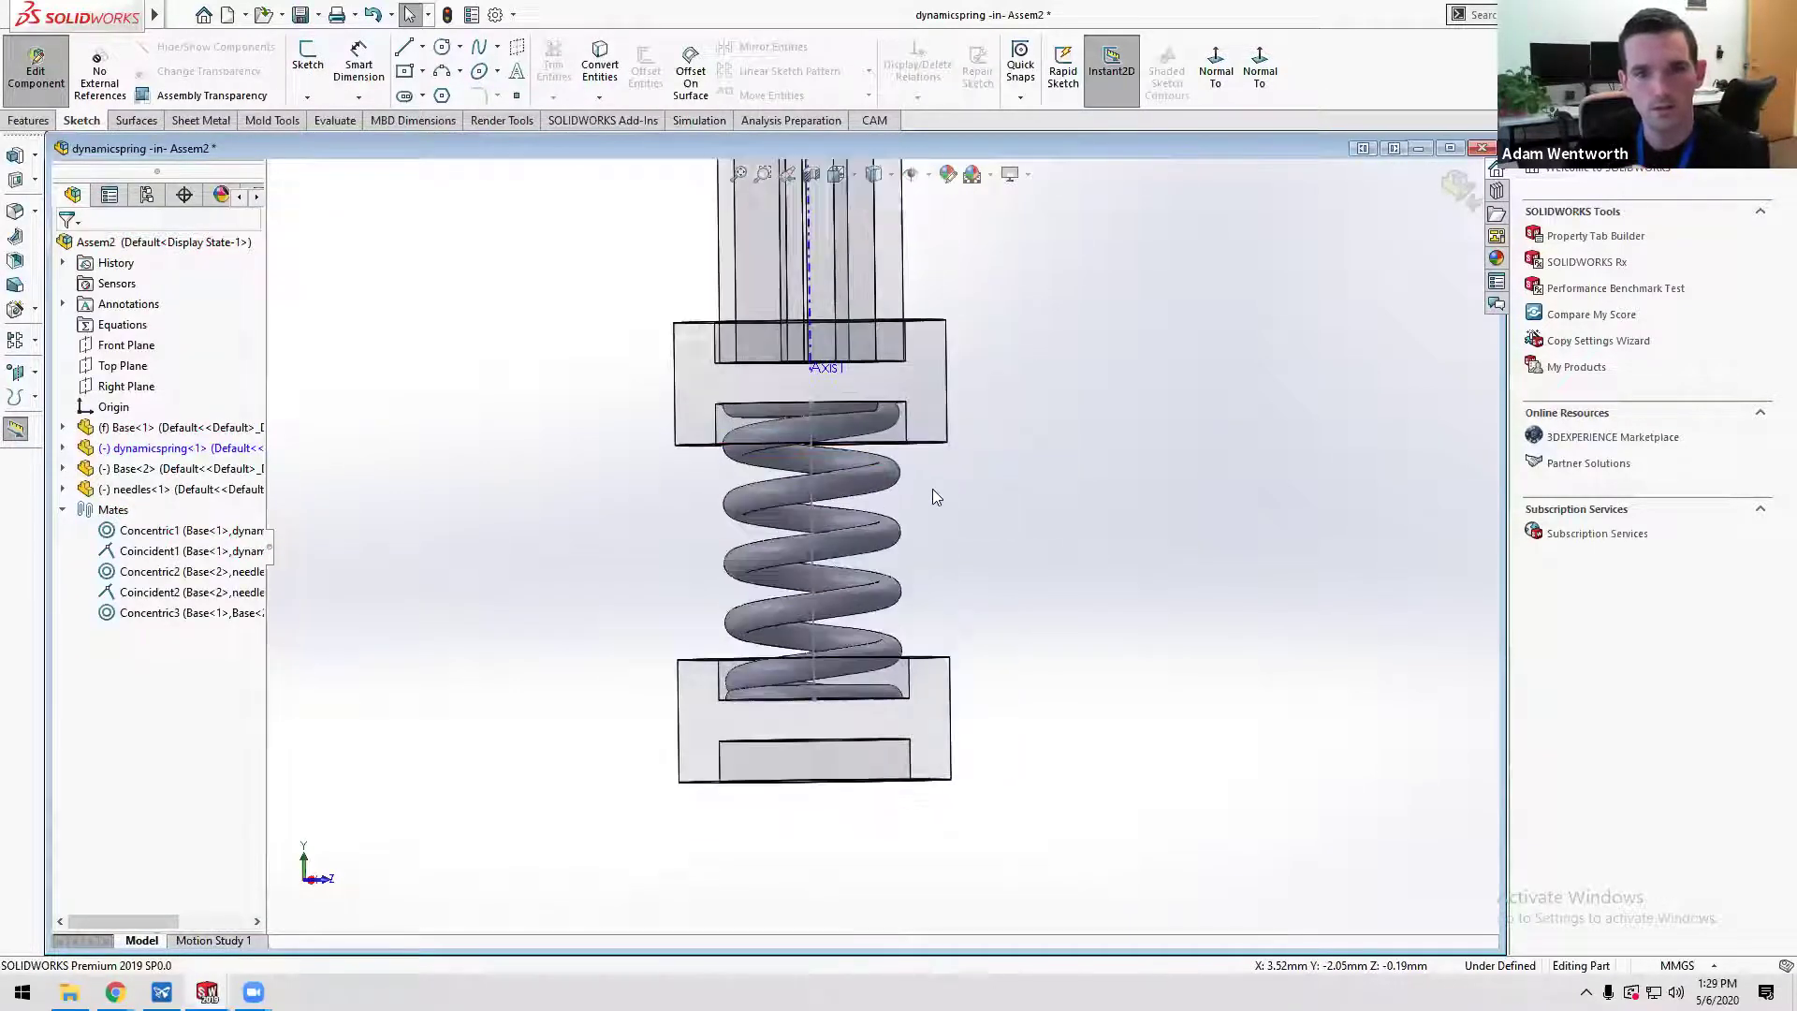
{"action": "middle_click_drag", "start_coordinate": [933, 489], "coordinate": [806, 500]}
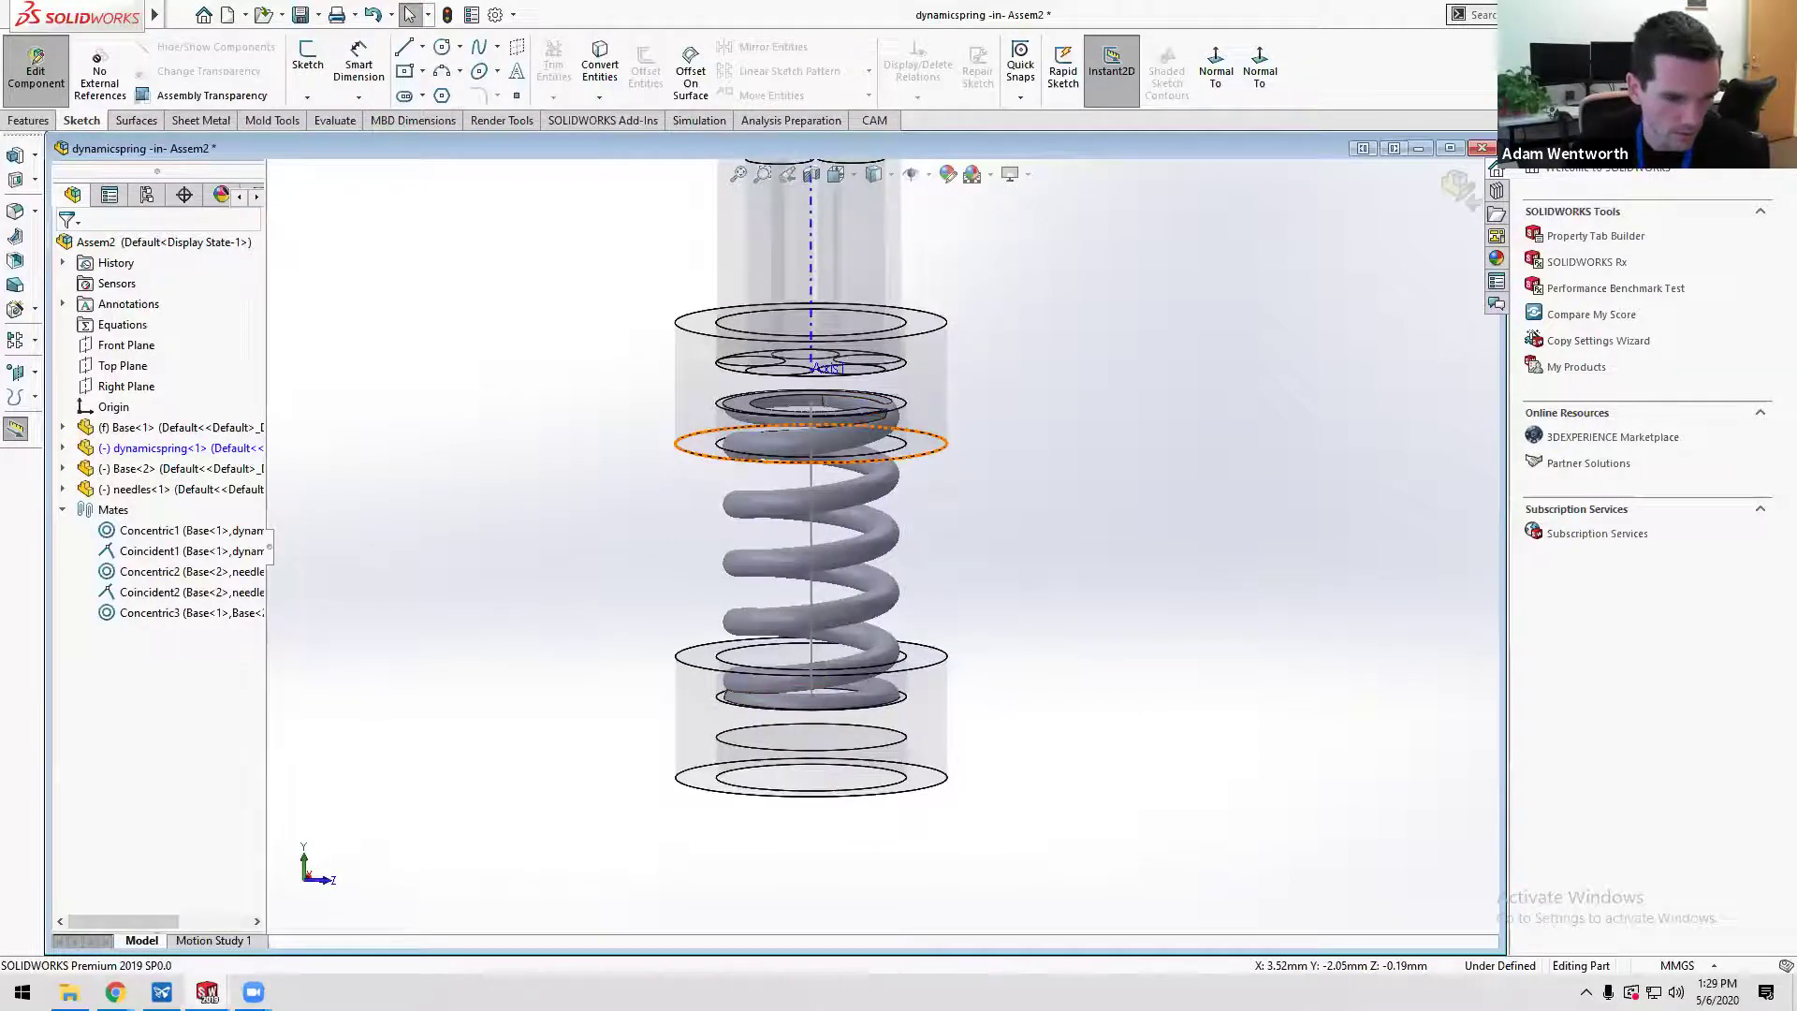
- Switch to the DynamicSpring assembly and open its Motion Study 2
{"action": "mouse_move", "coordinate": [206, 991]}
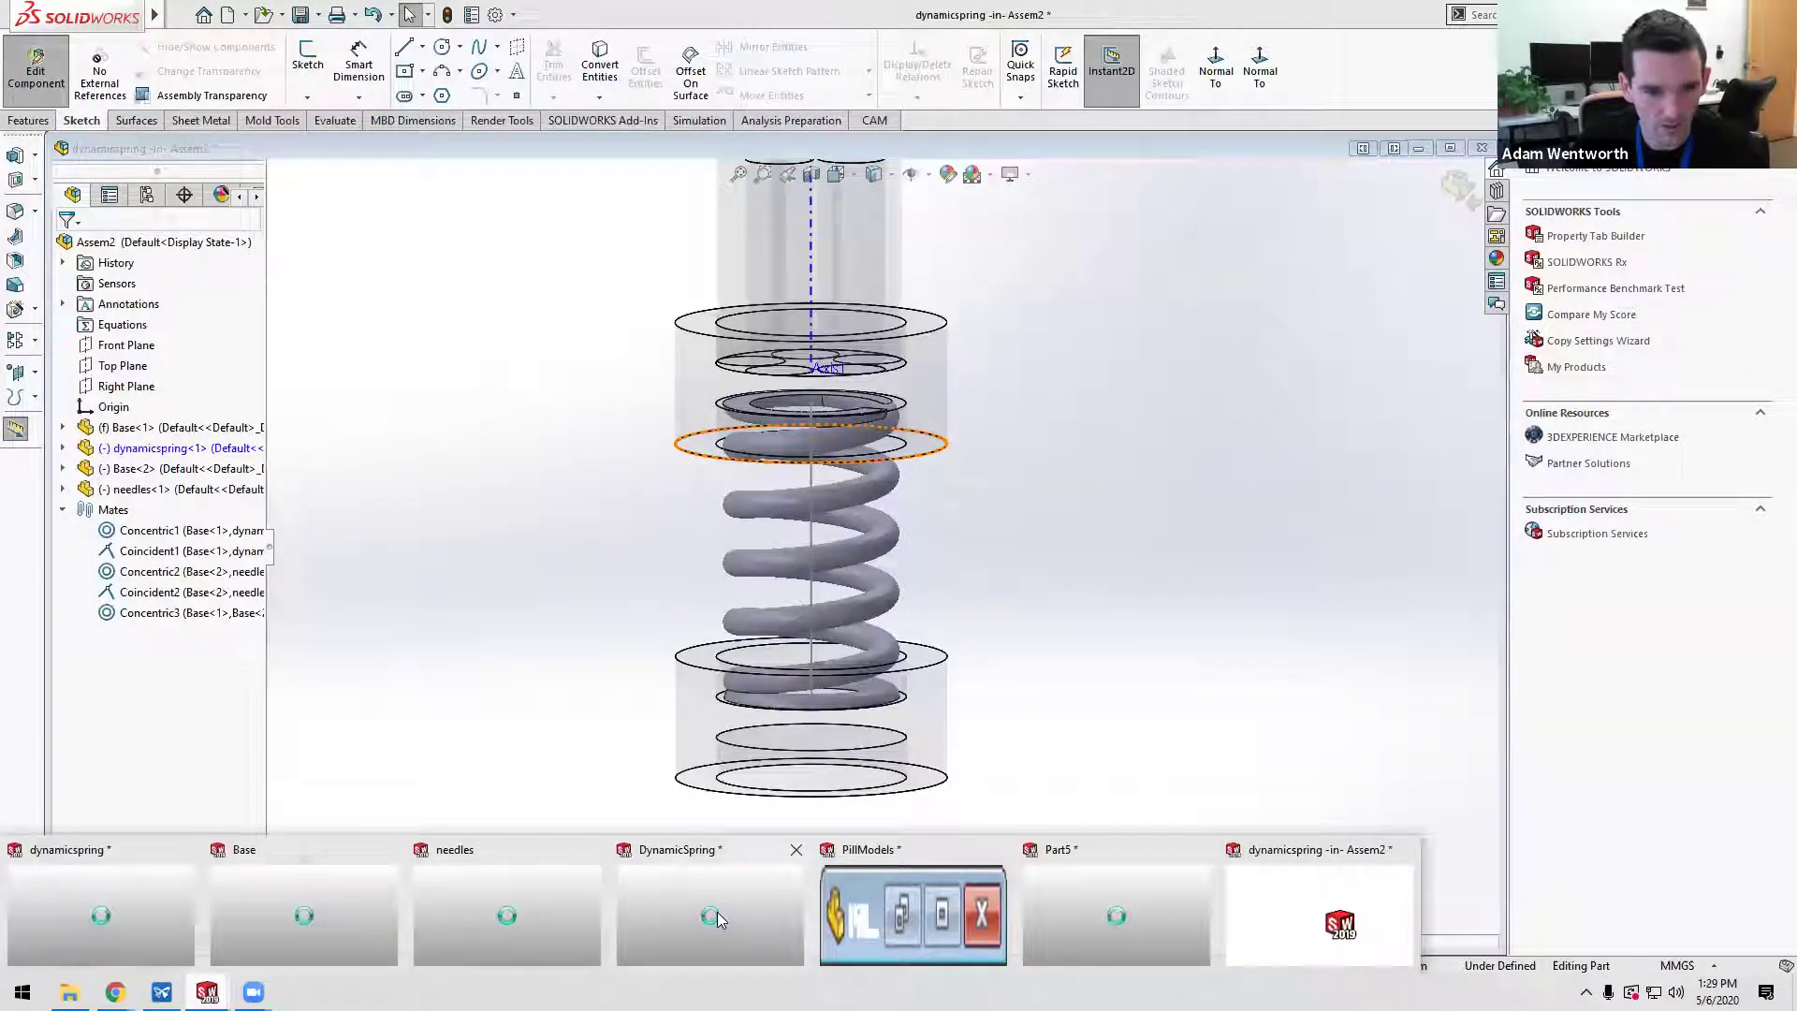
{"action": "left_click", "coordinate": [717, 912]}
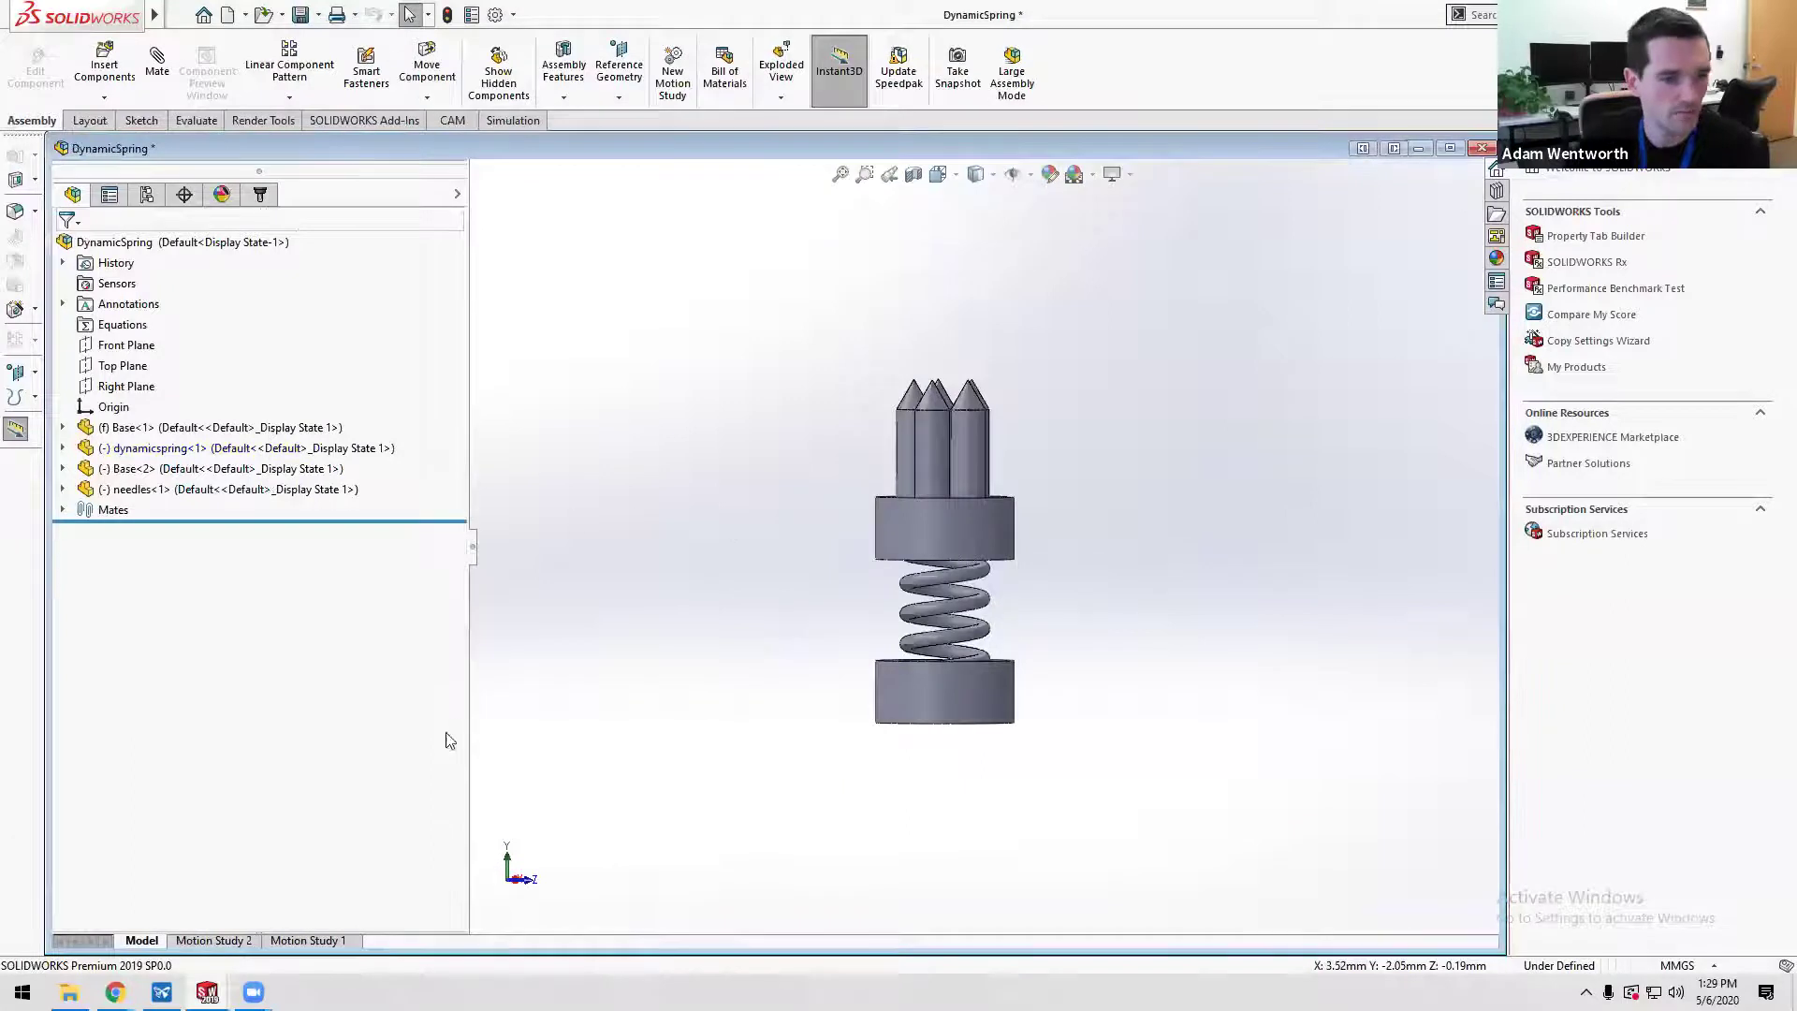
{"action": "left_click", "coordinate": [319, 940]}
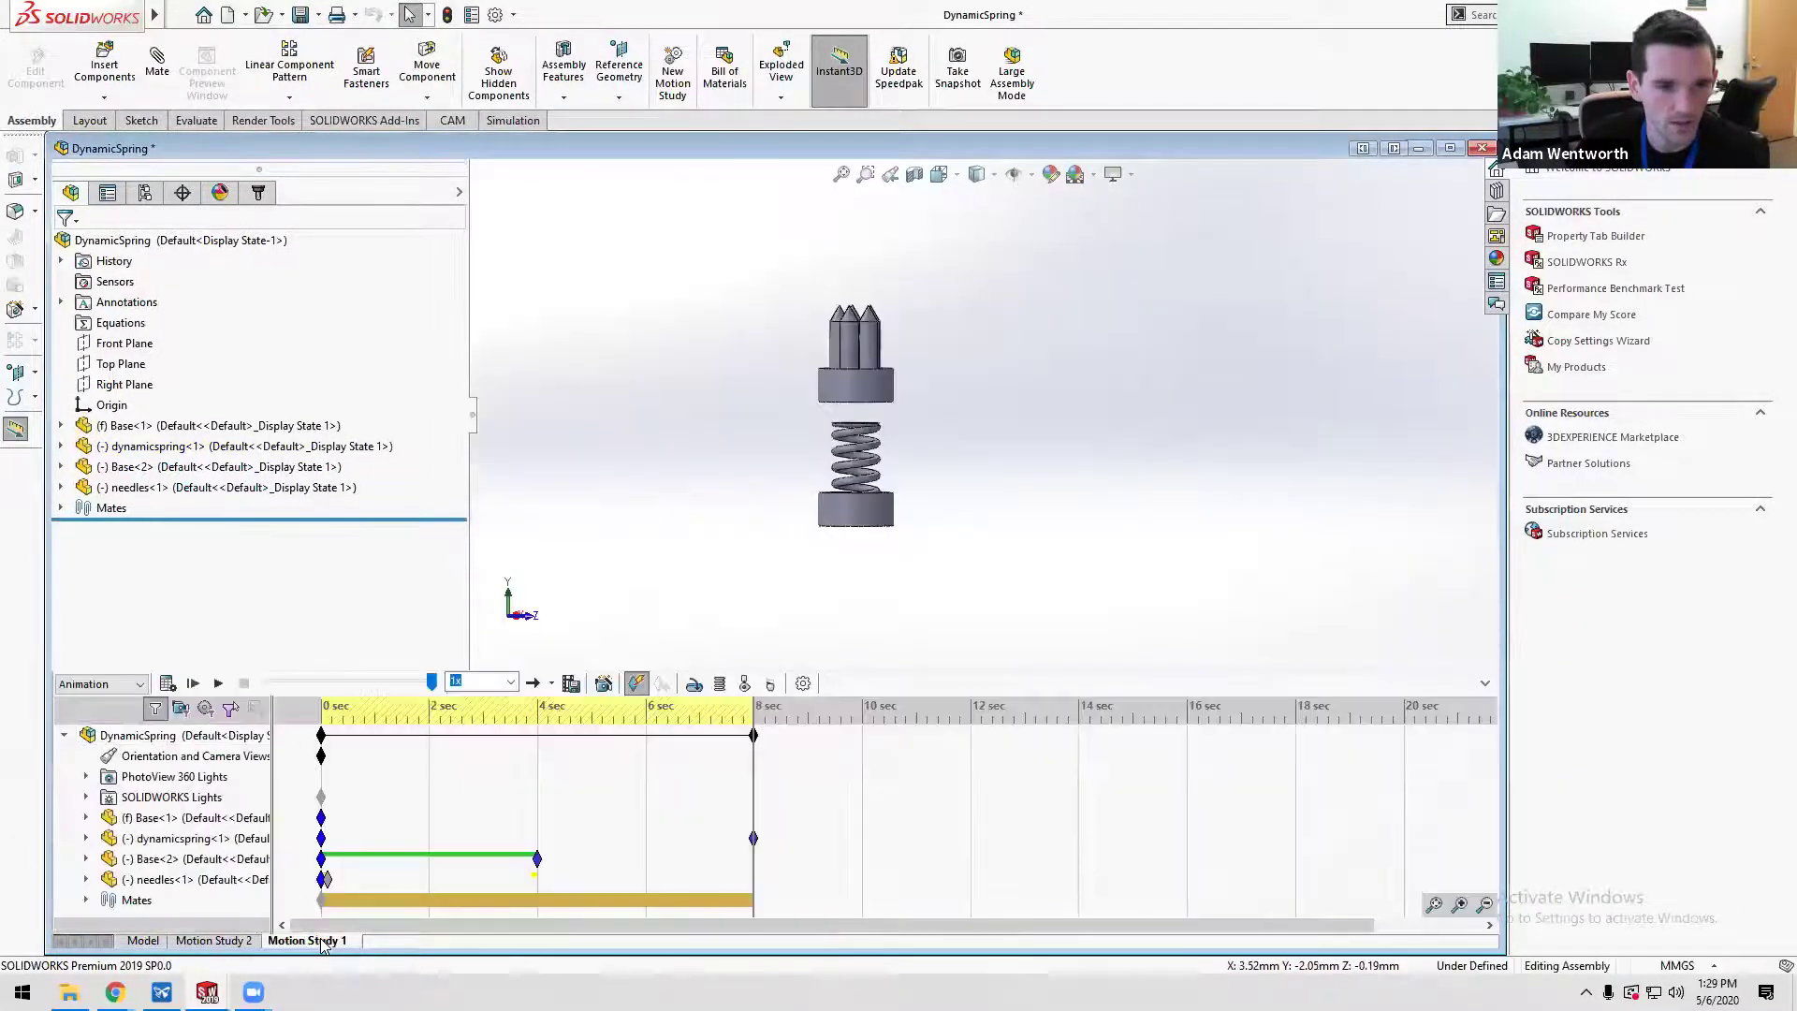
{"action": "left_click", "coordinate": [217, 941]}
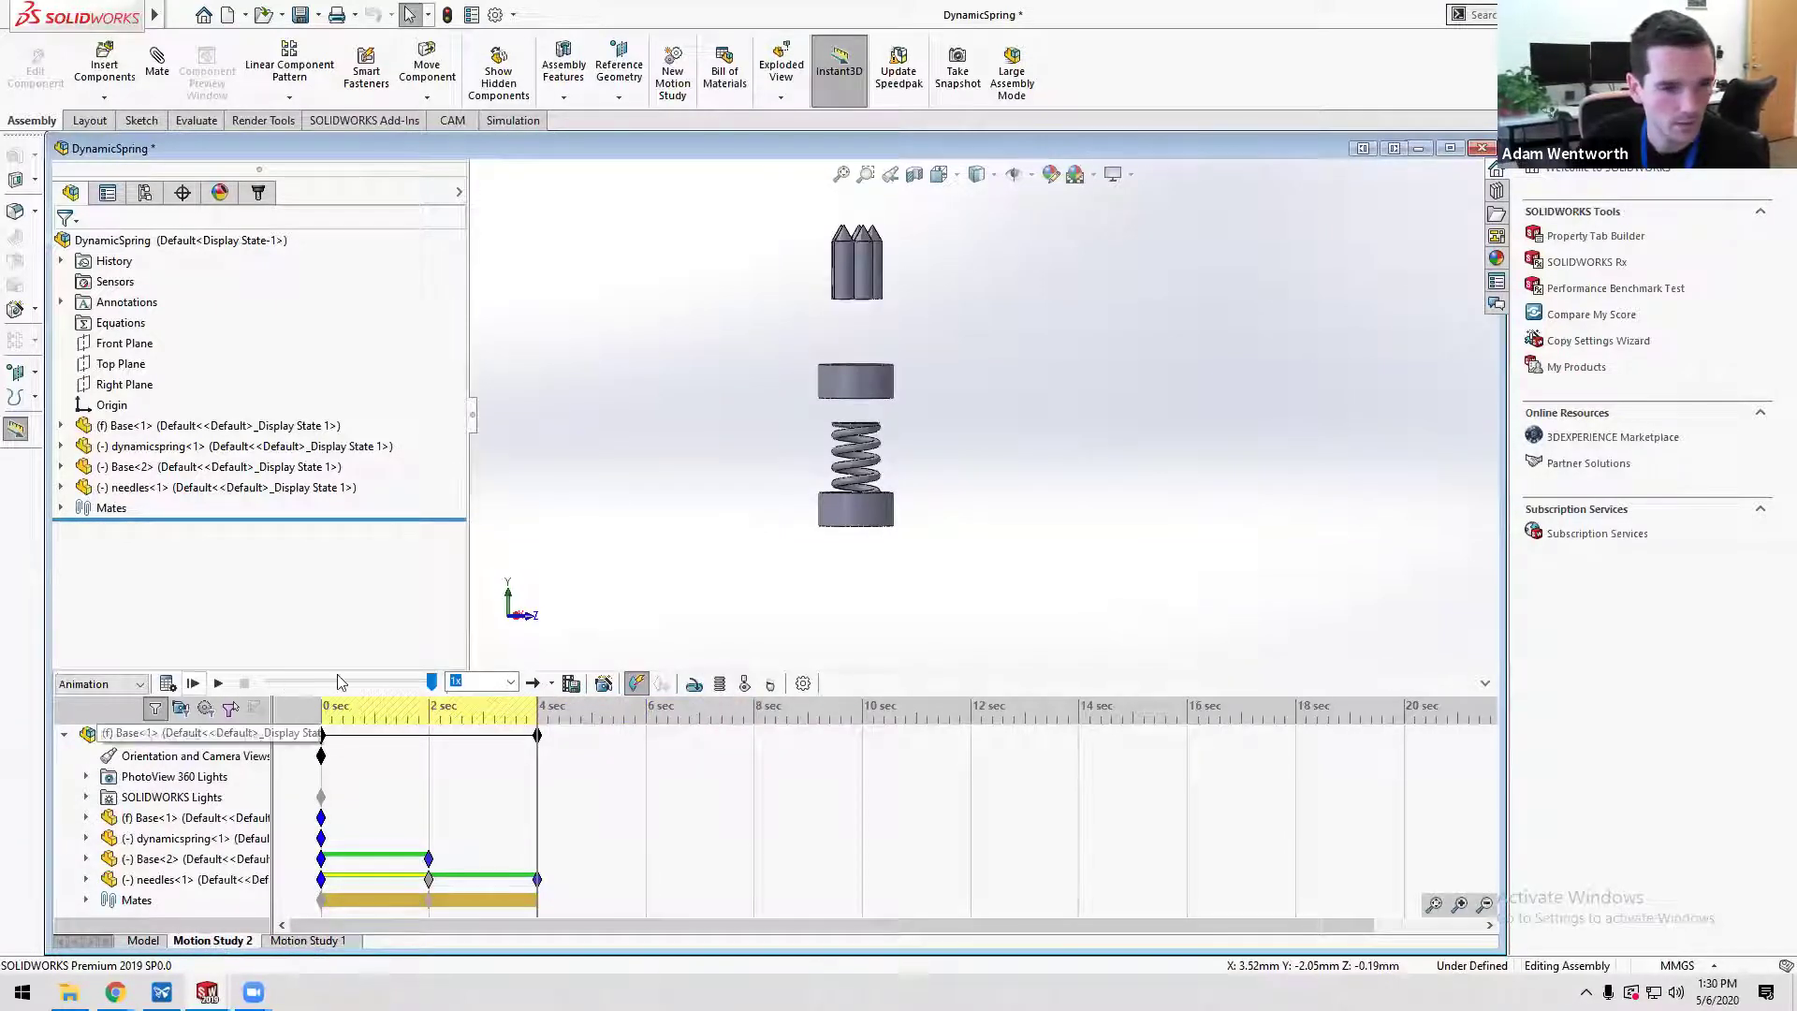
- Step through the Motion Study 2 animation at 0, 2 and 4 seconds to review the base and needle movement
{"action": "left_click", "coordinate": [322, 716]}
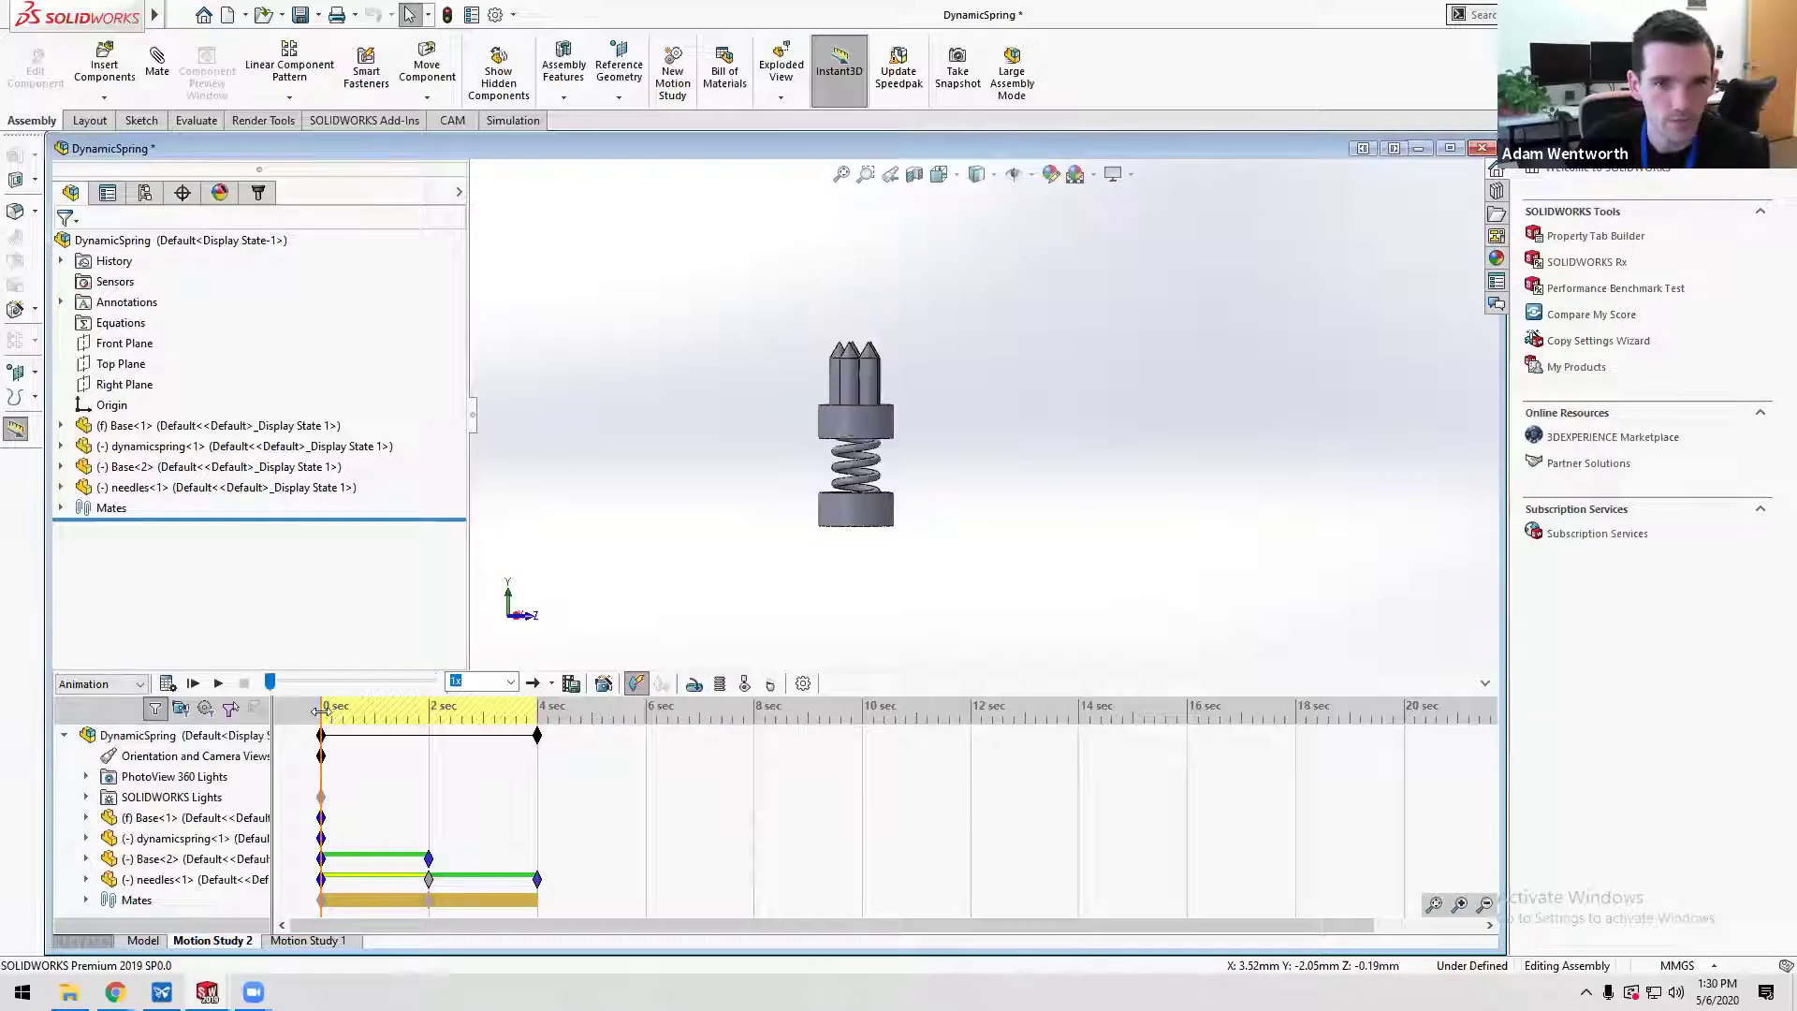
{"action": "left_click", "coordinate": [637, 684]}
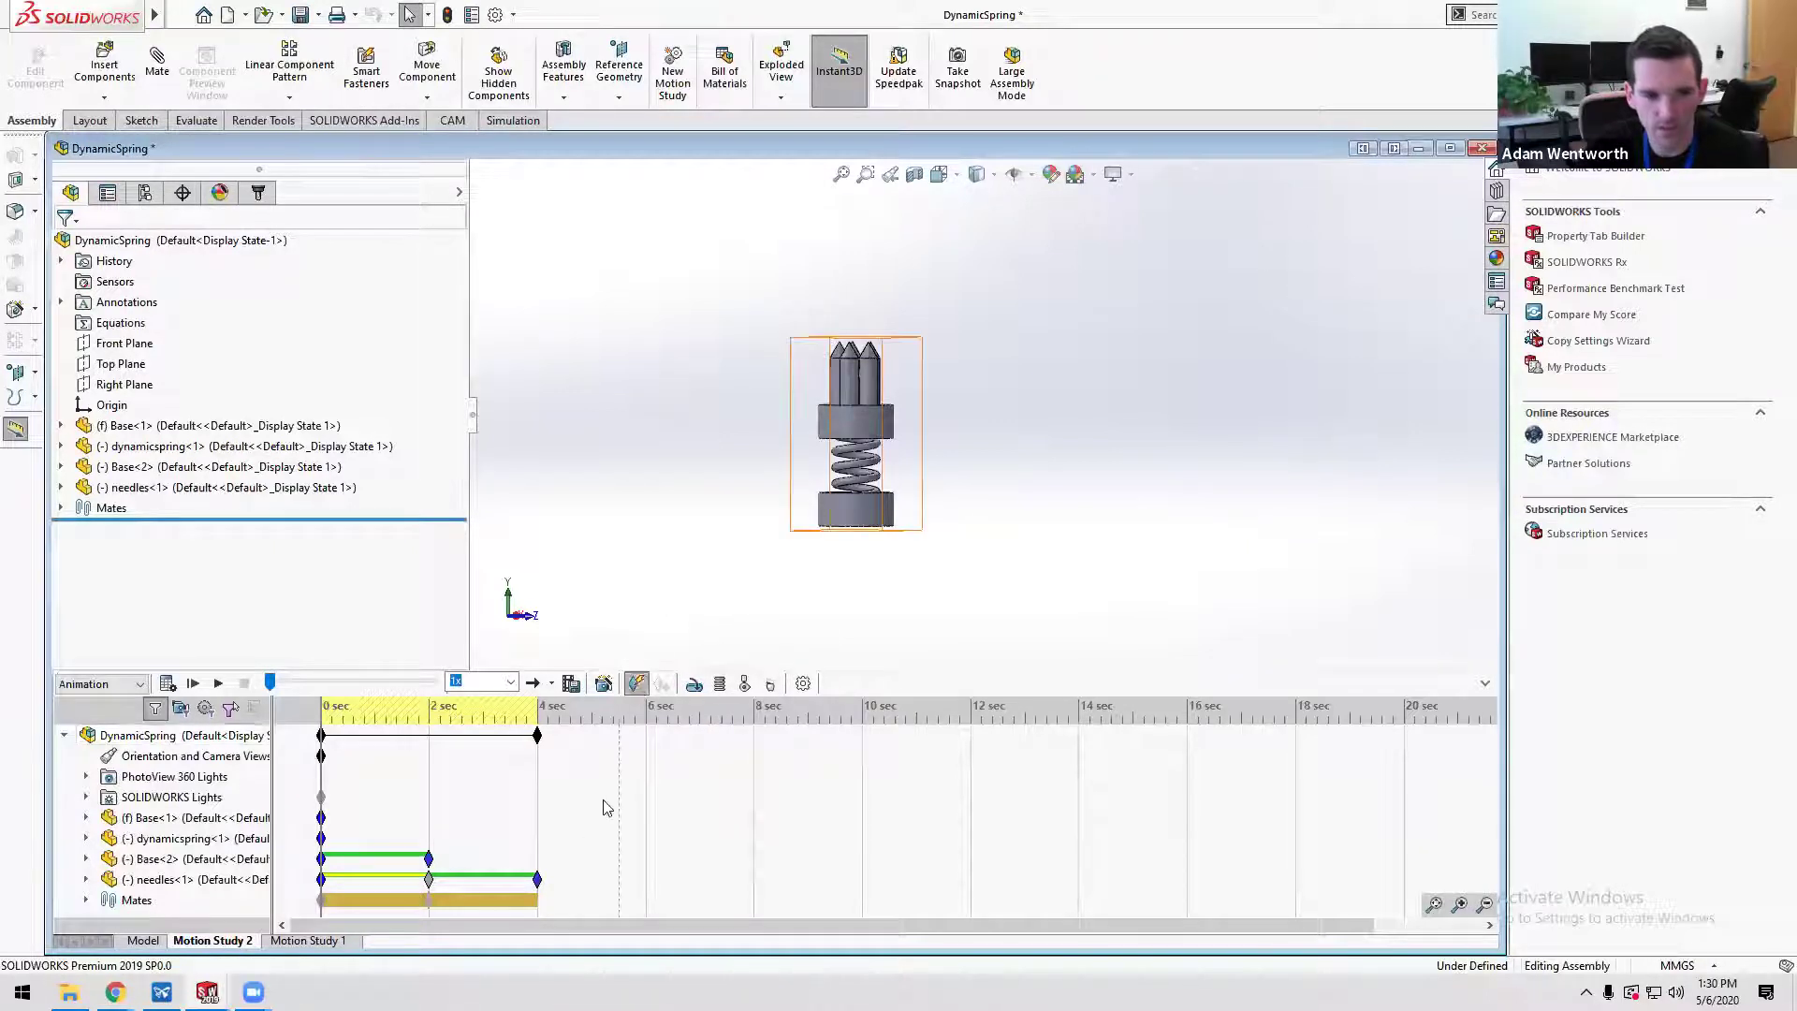
{"action": "left_click_drag", "start_coordinate": [322, 713], "coordinate": [428, 713]}
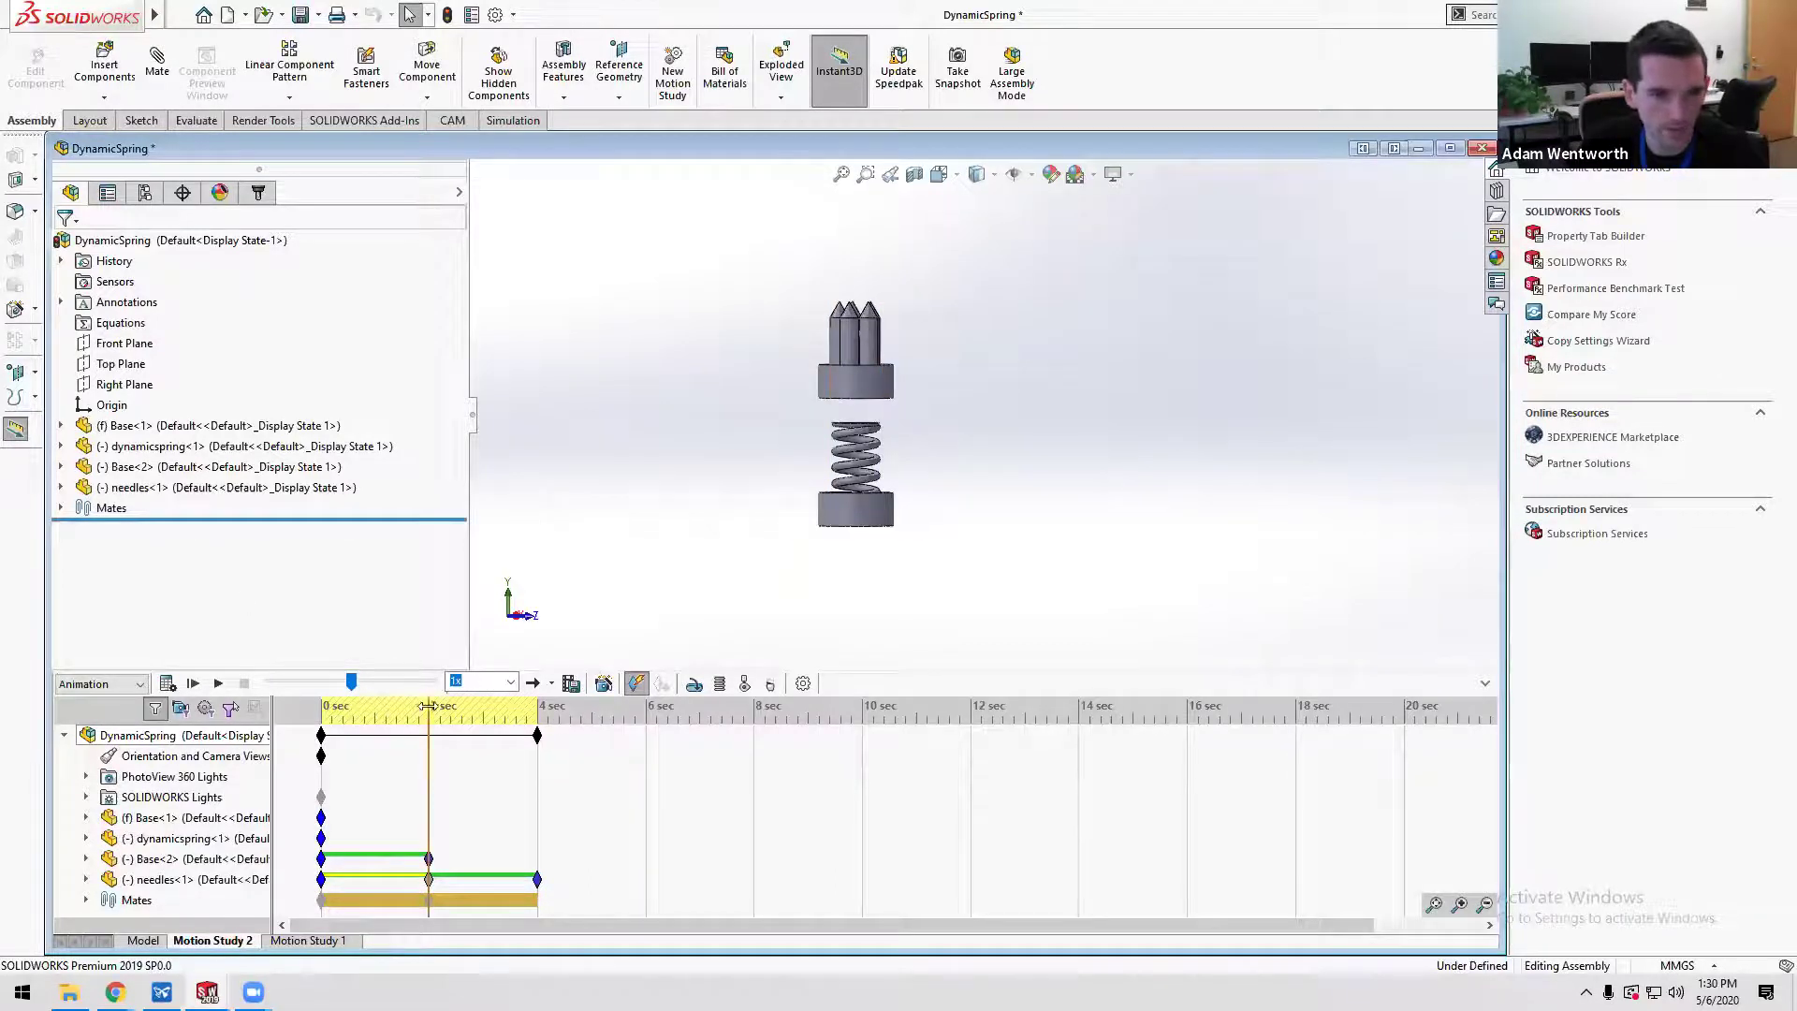
{"action": "left_click_drag", "start_coordinate": [428, 708], "coordinate": [540, 708]}
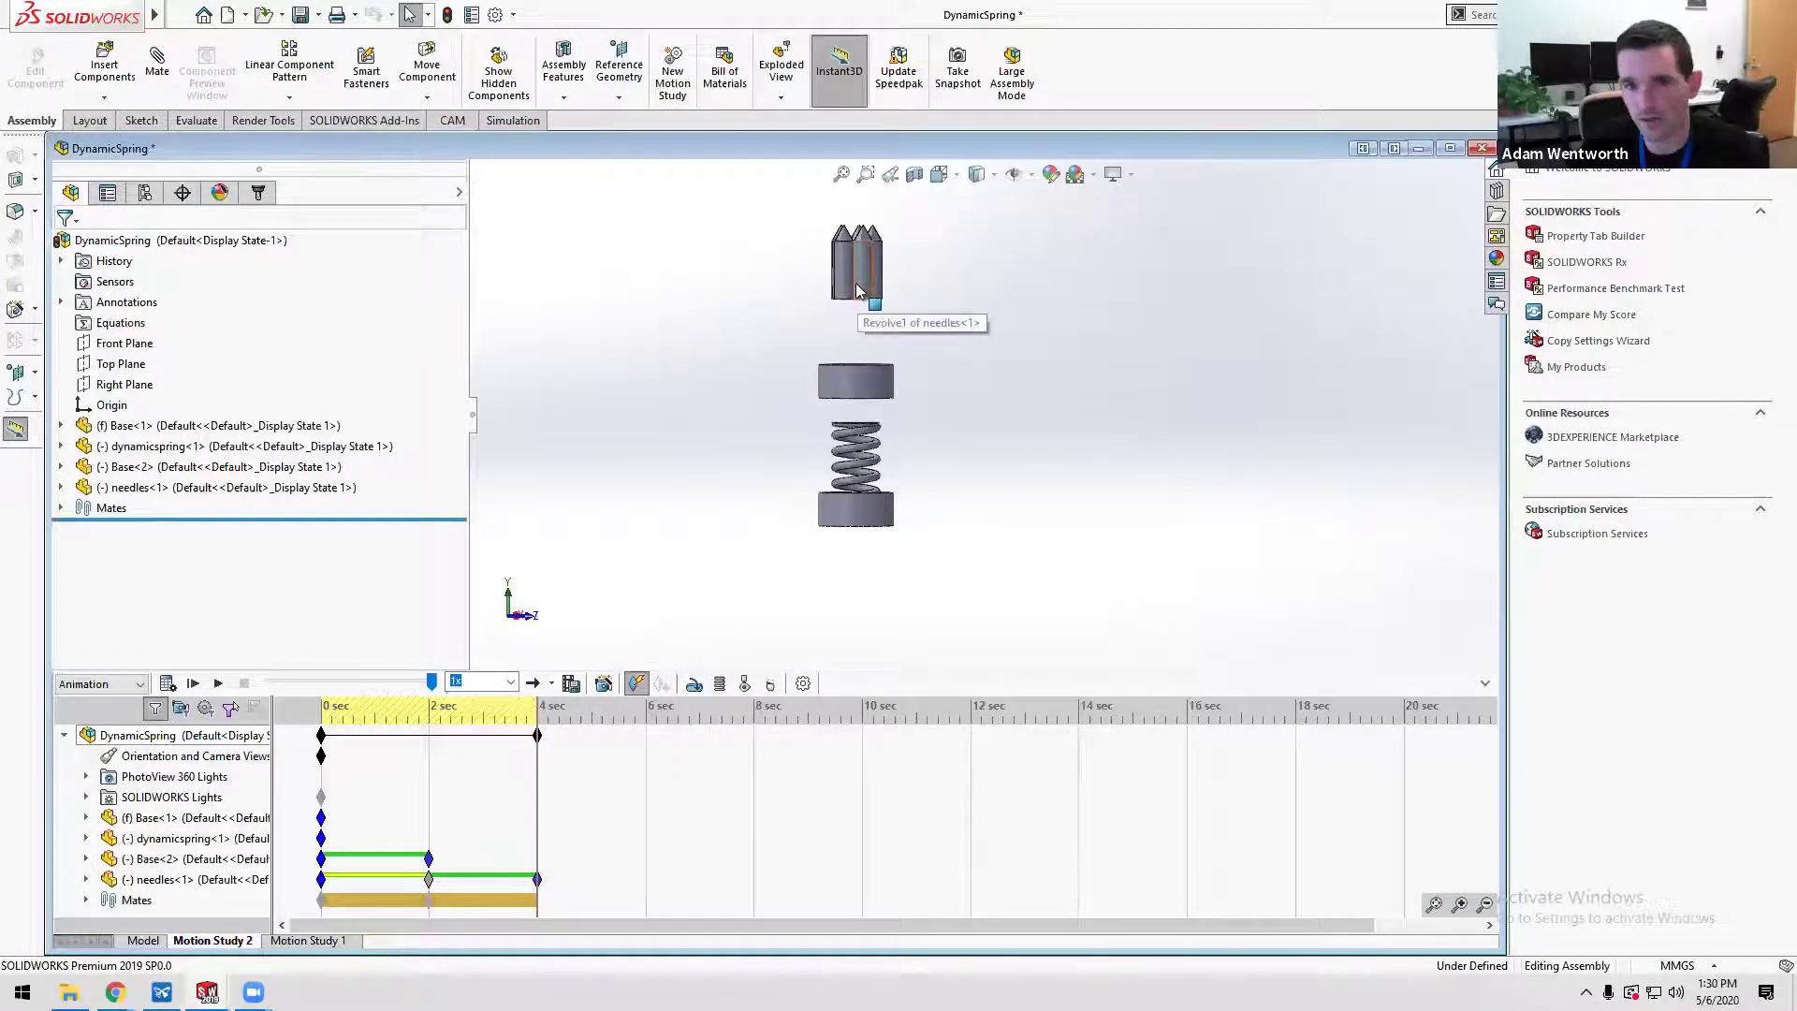
- Examine the DynamicSpring assembly's mates and the dynamicspring component's feature list
{"action": "left_click", "coordinate": [61, 507]}
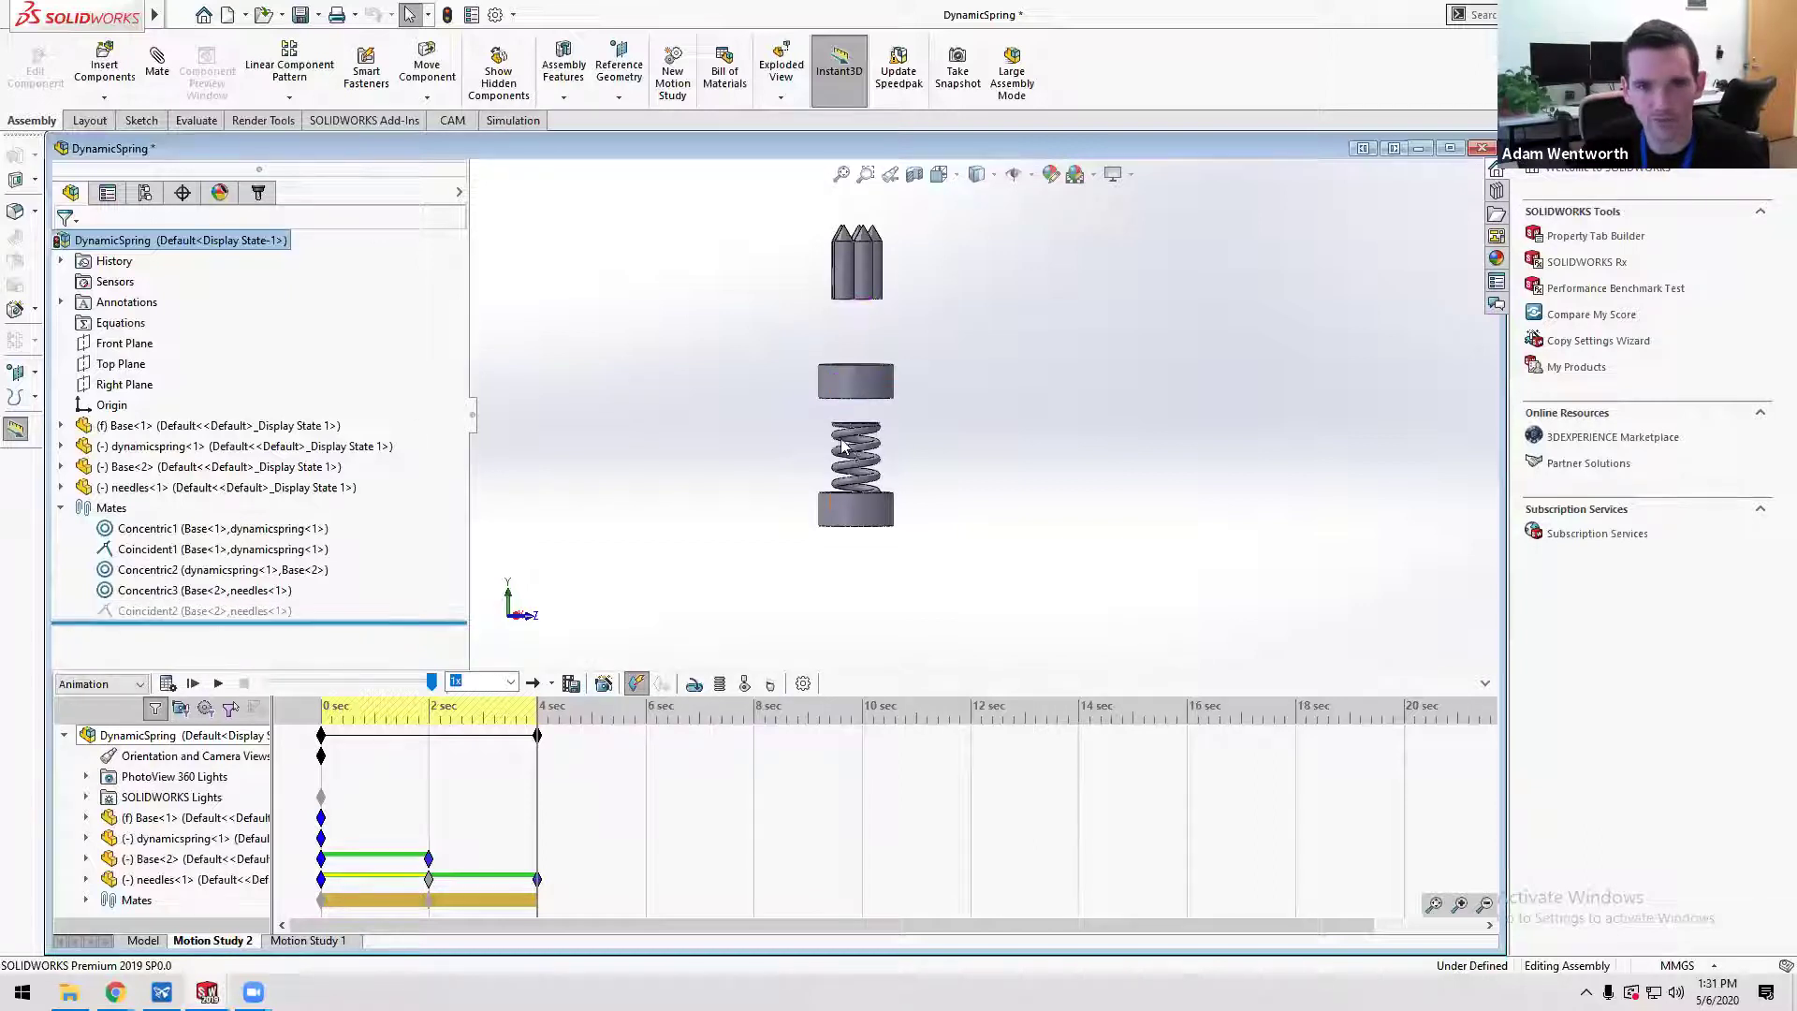
{"action": "scroll", "coordinate": [848, 447], "scroll_direction": "down", "scroll_amount": 5}
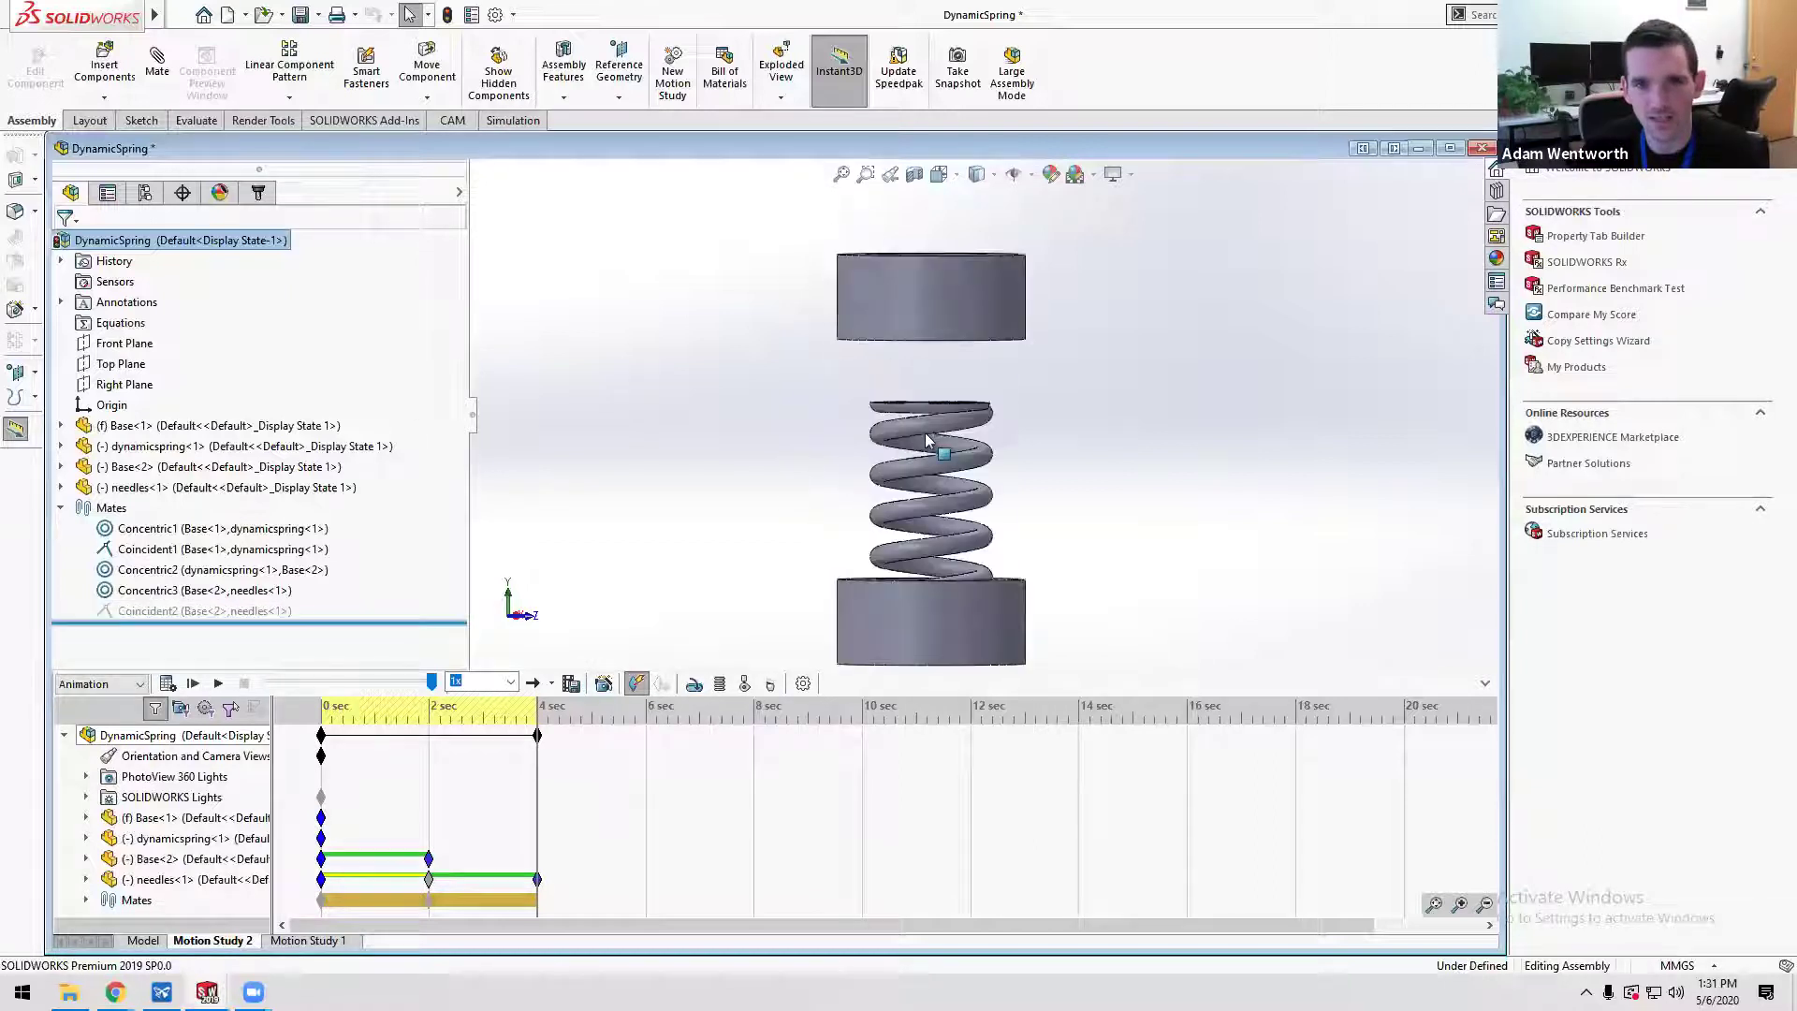
{"action": "left_click", "coordinate": [59, 446]}
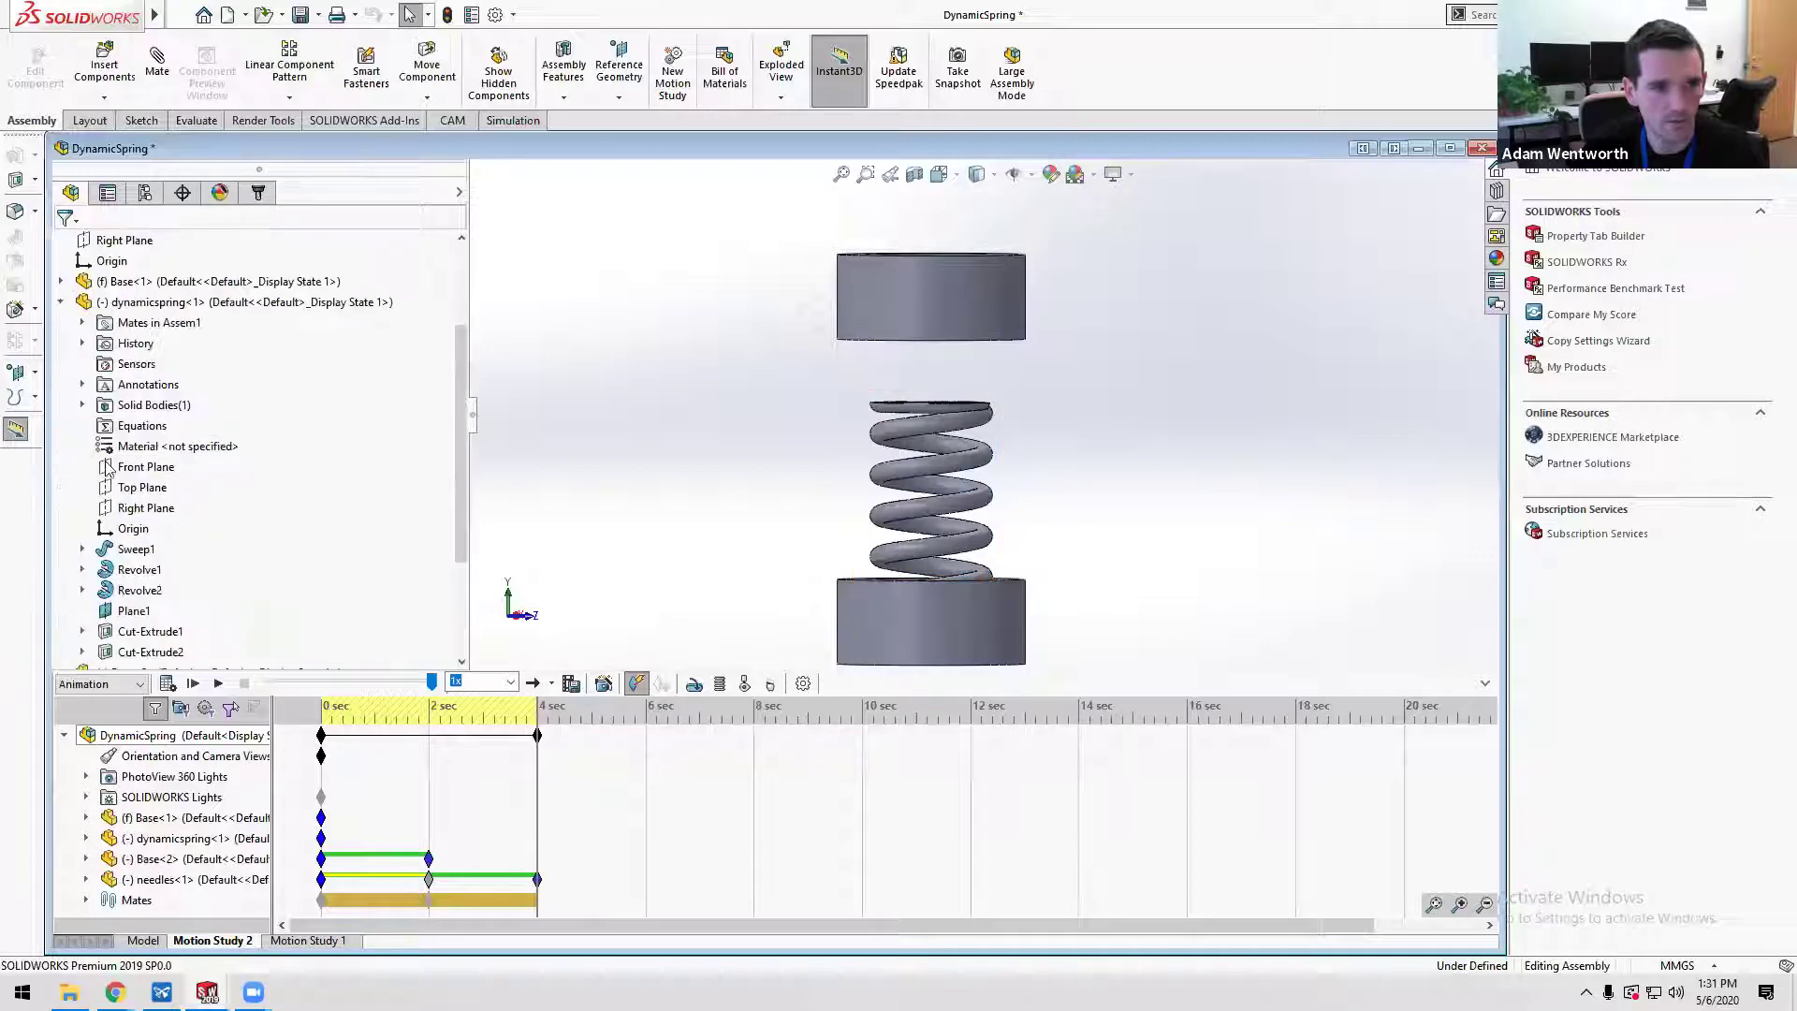
{"action": "scroll", "coordinate": [122, 625], "scroll_direction": "down", "scroll_amount": 3}
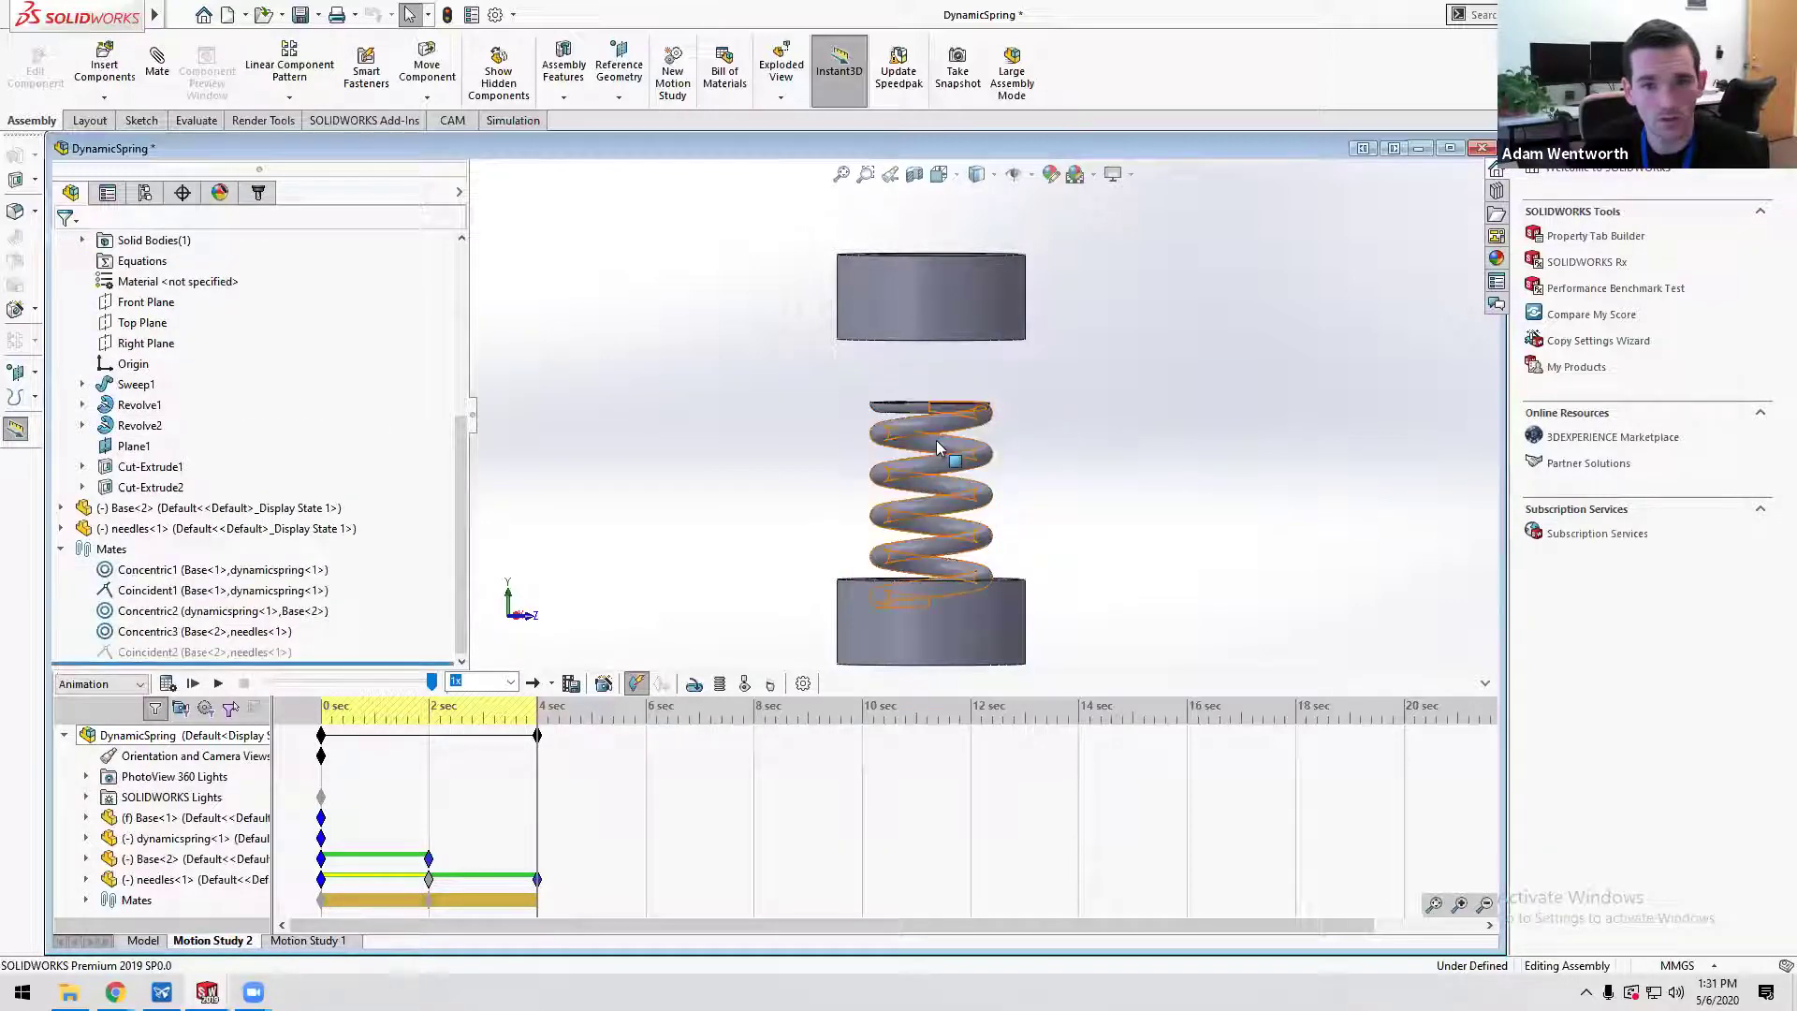
- Return to the assembly model, turn on sketch visibility, and open Sketch3 of the spring's Sweep1 for in-context editing
{"action": "left_click", "coordinate": [142, 940]}
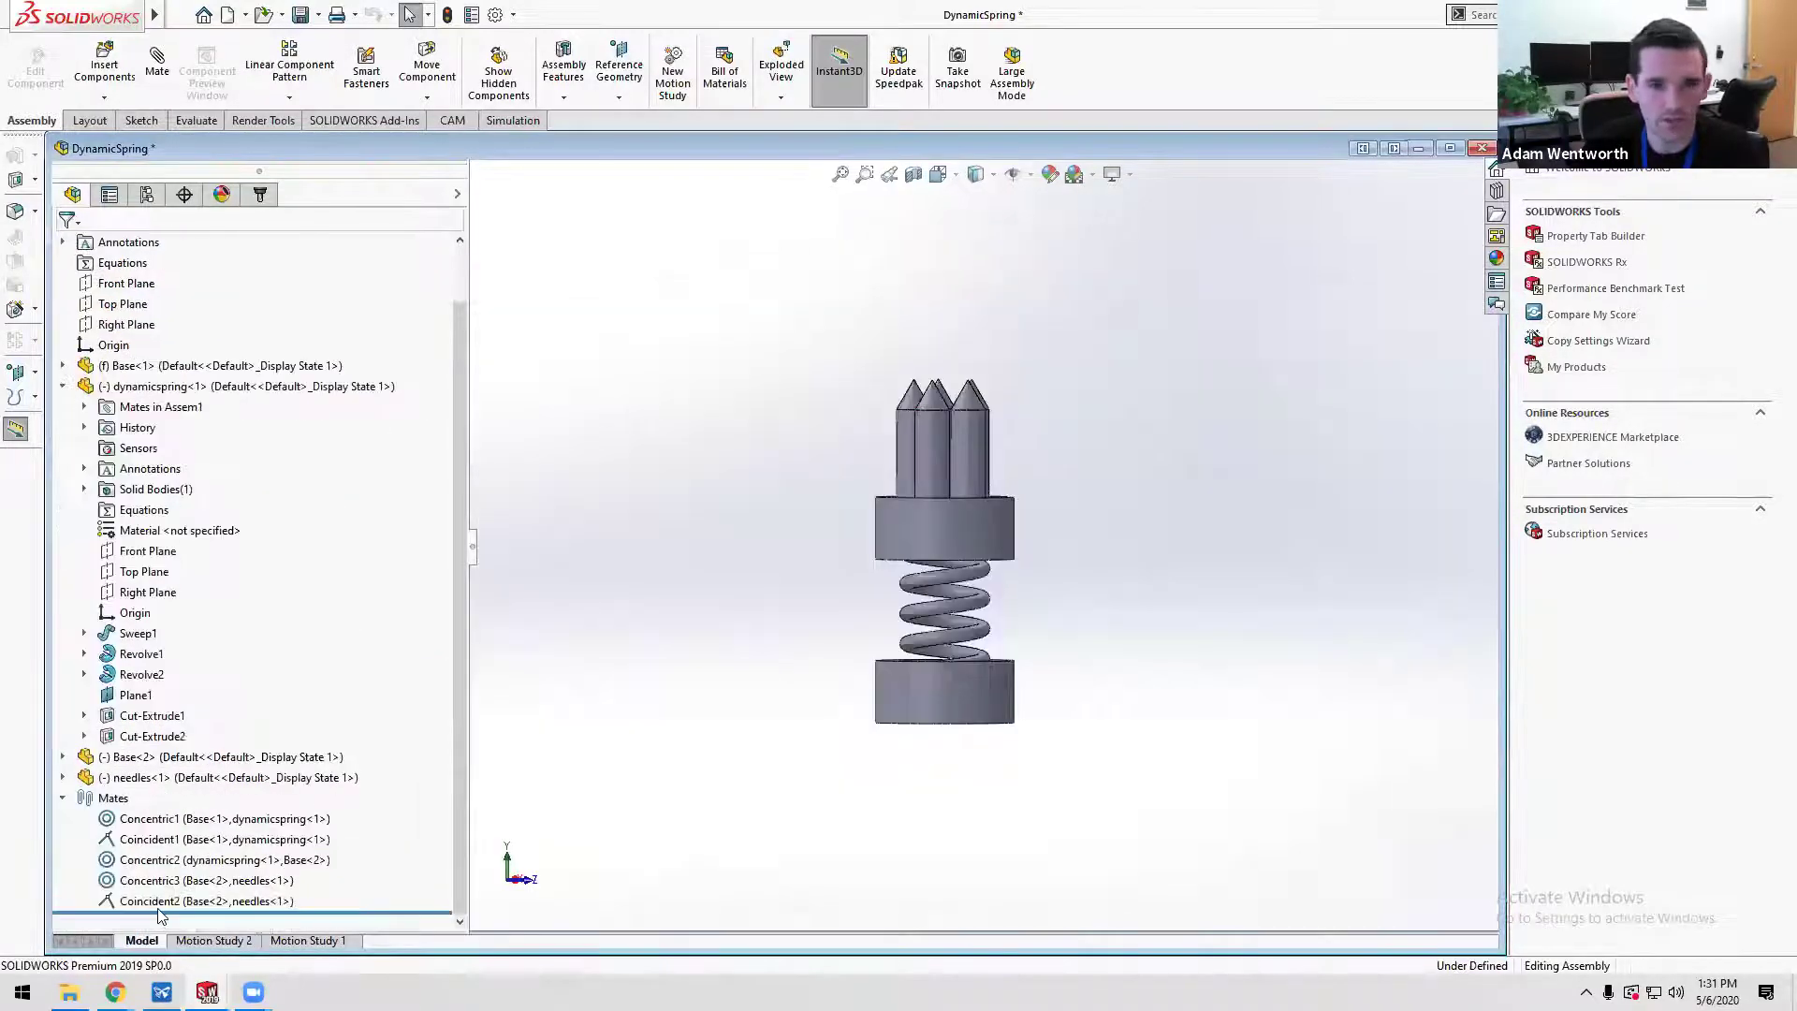
{"action": "scroll", "coordinate": [947, 576], "scroll_direction": "down", "scroll_amount": 4}
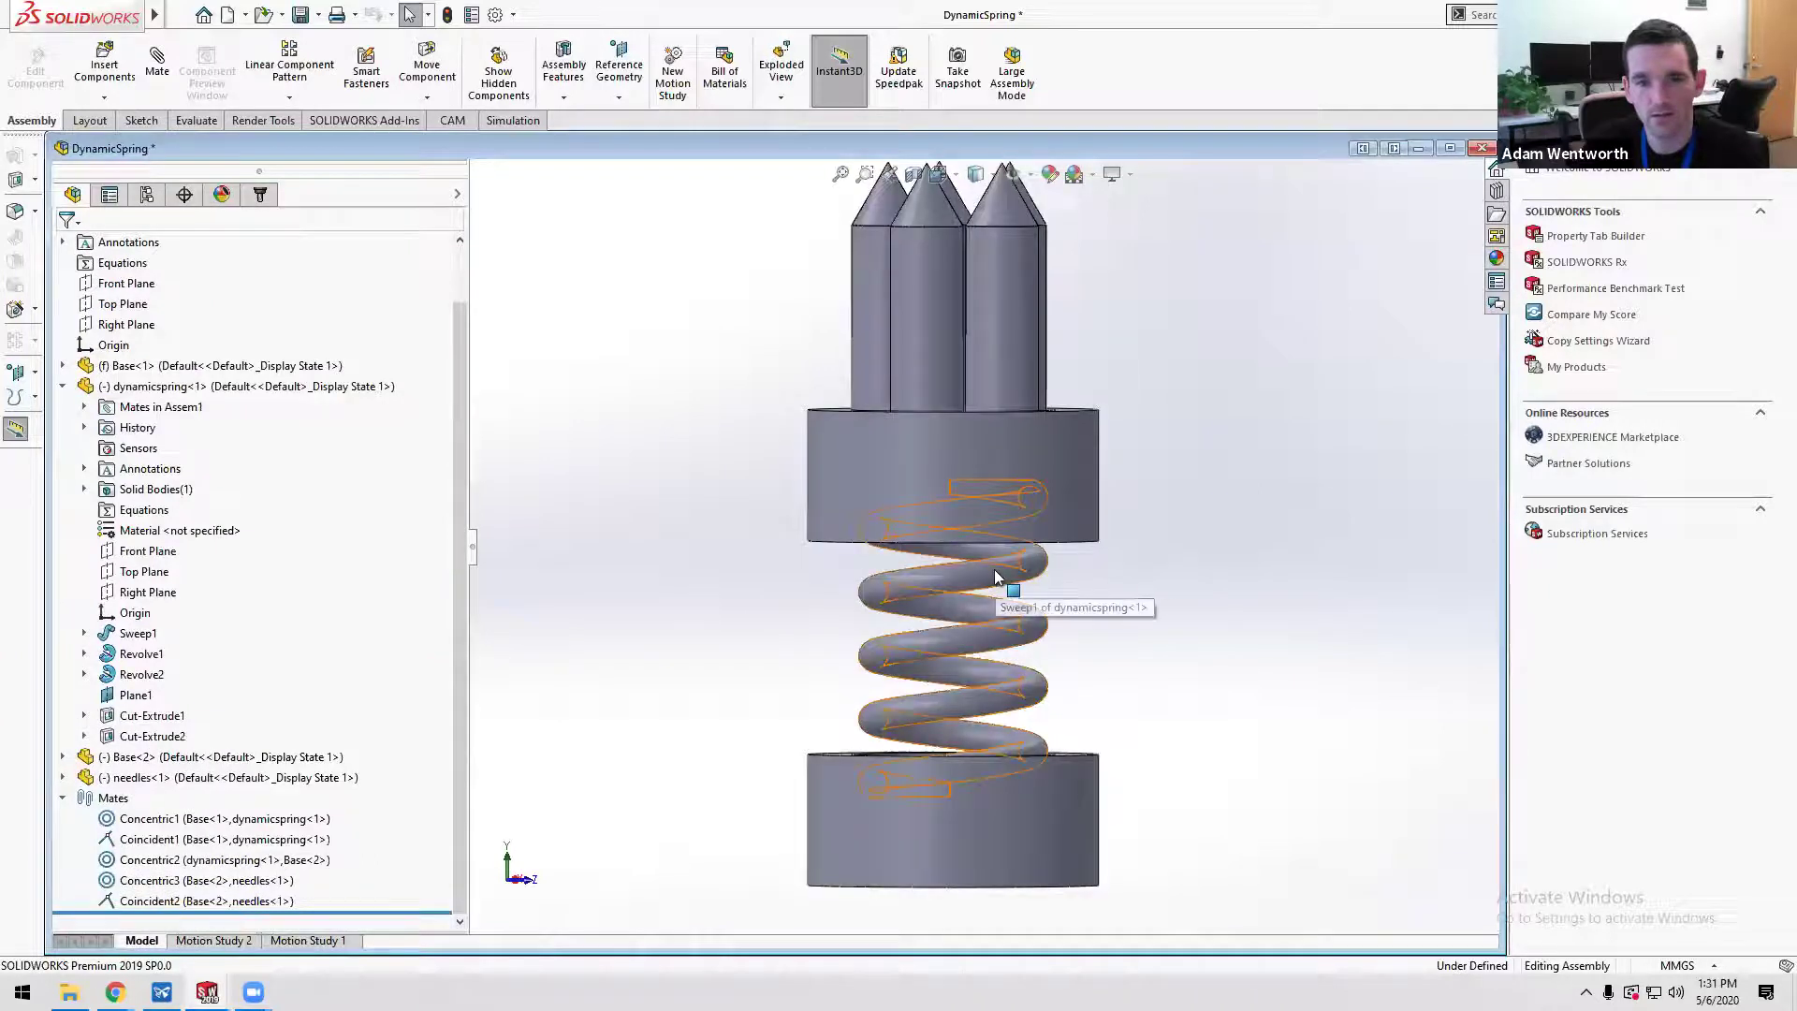
{"action": "left_click", "coordinate": [85, 634]}
{"action": "left_click", "coordinate": [166, 674]}
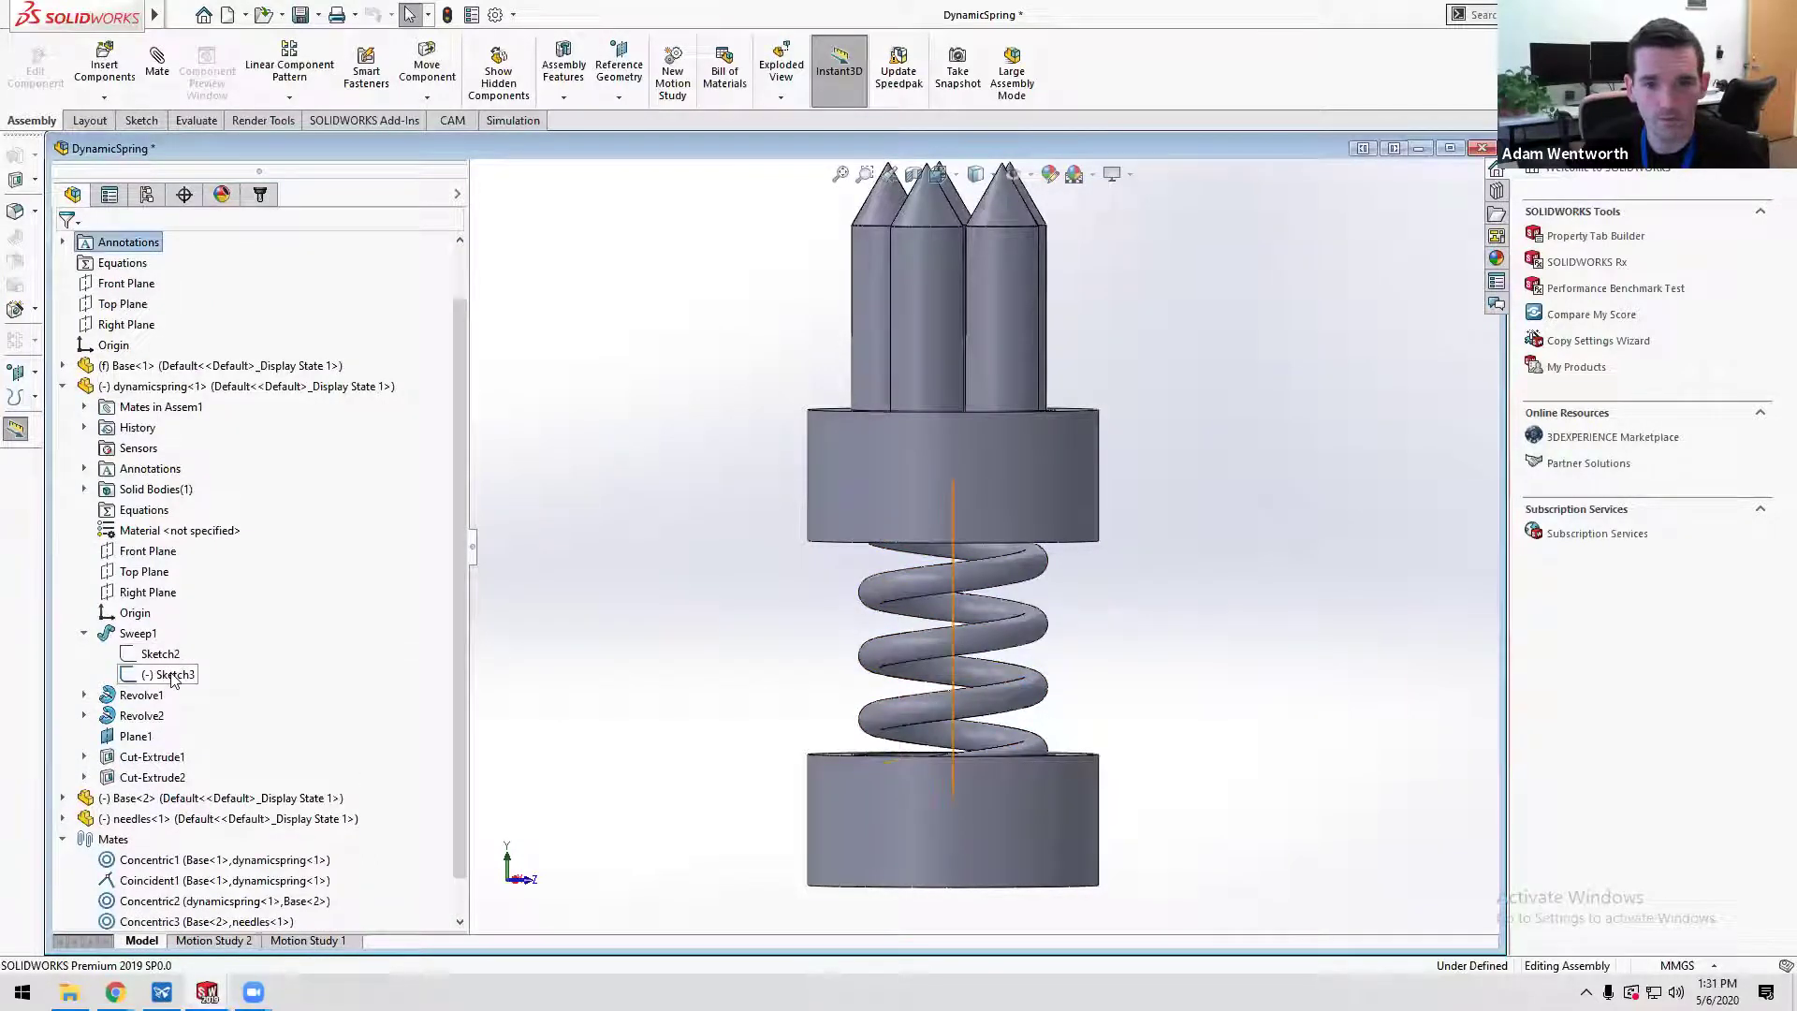
{"action": "left_click", "coordinate": [561, 524]}
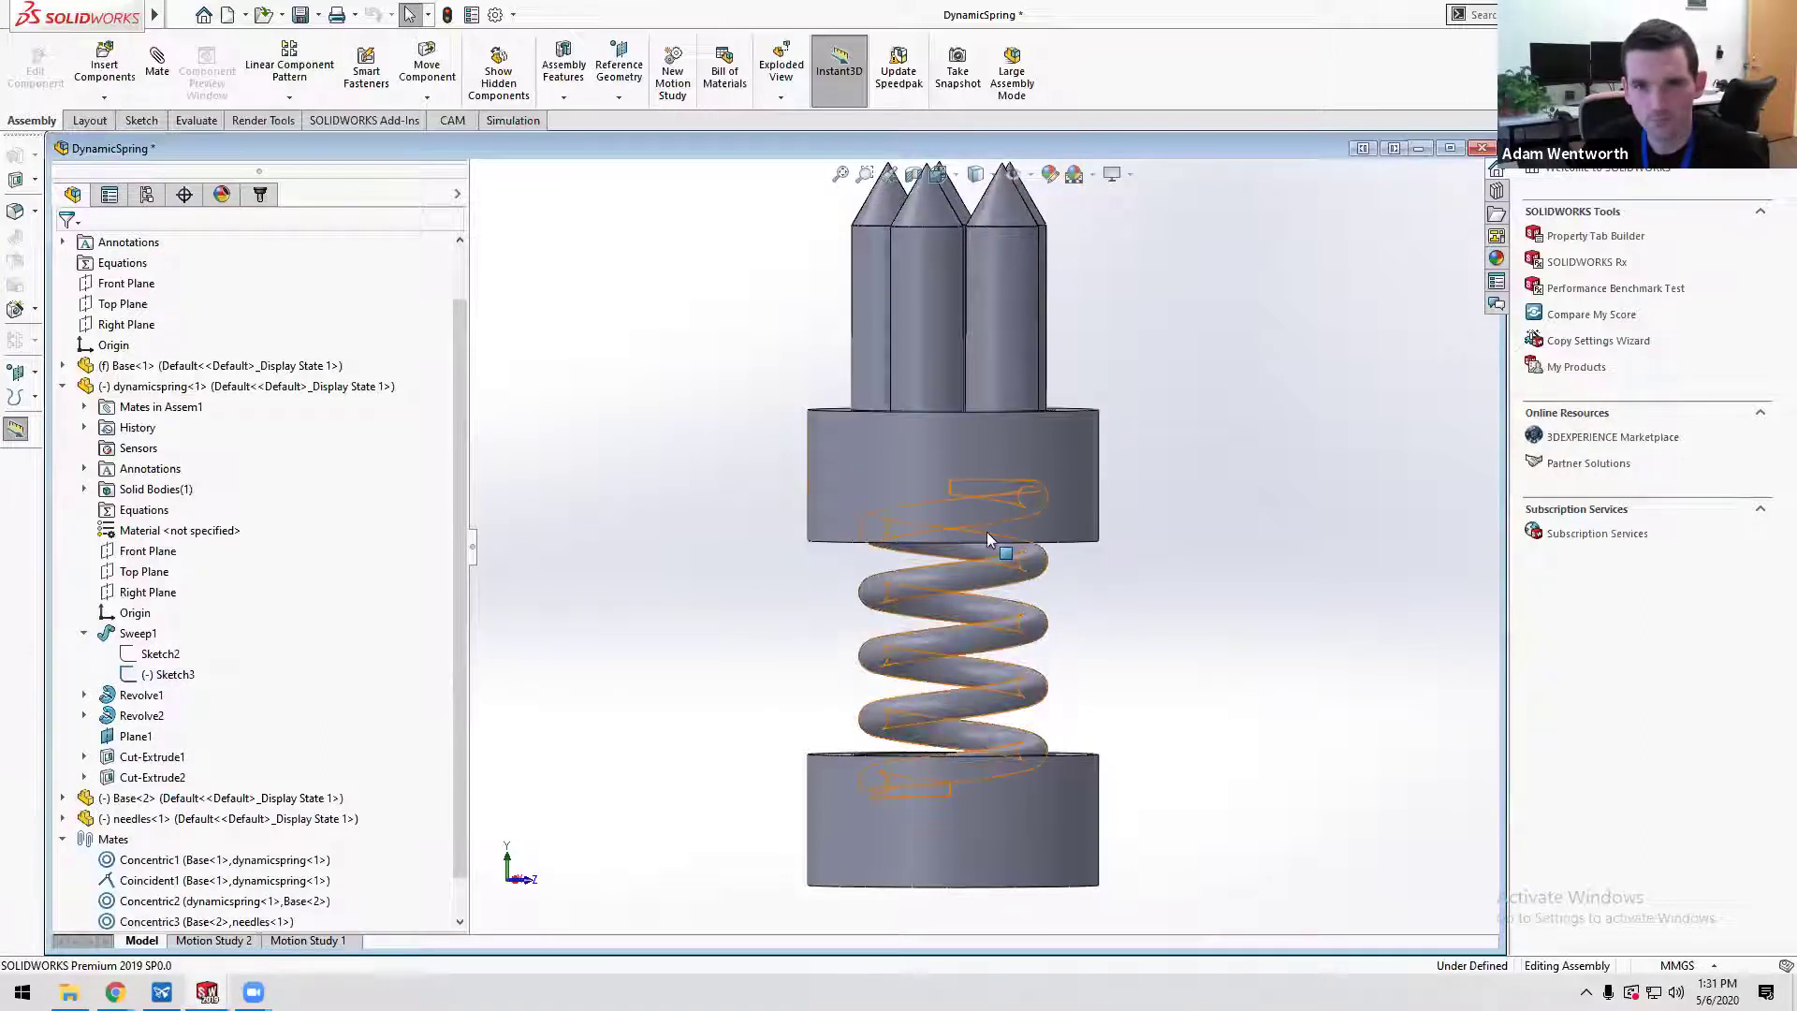
{"action": "left_click", "coordinate": [1013, 174]}
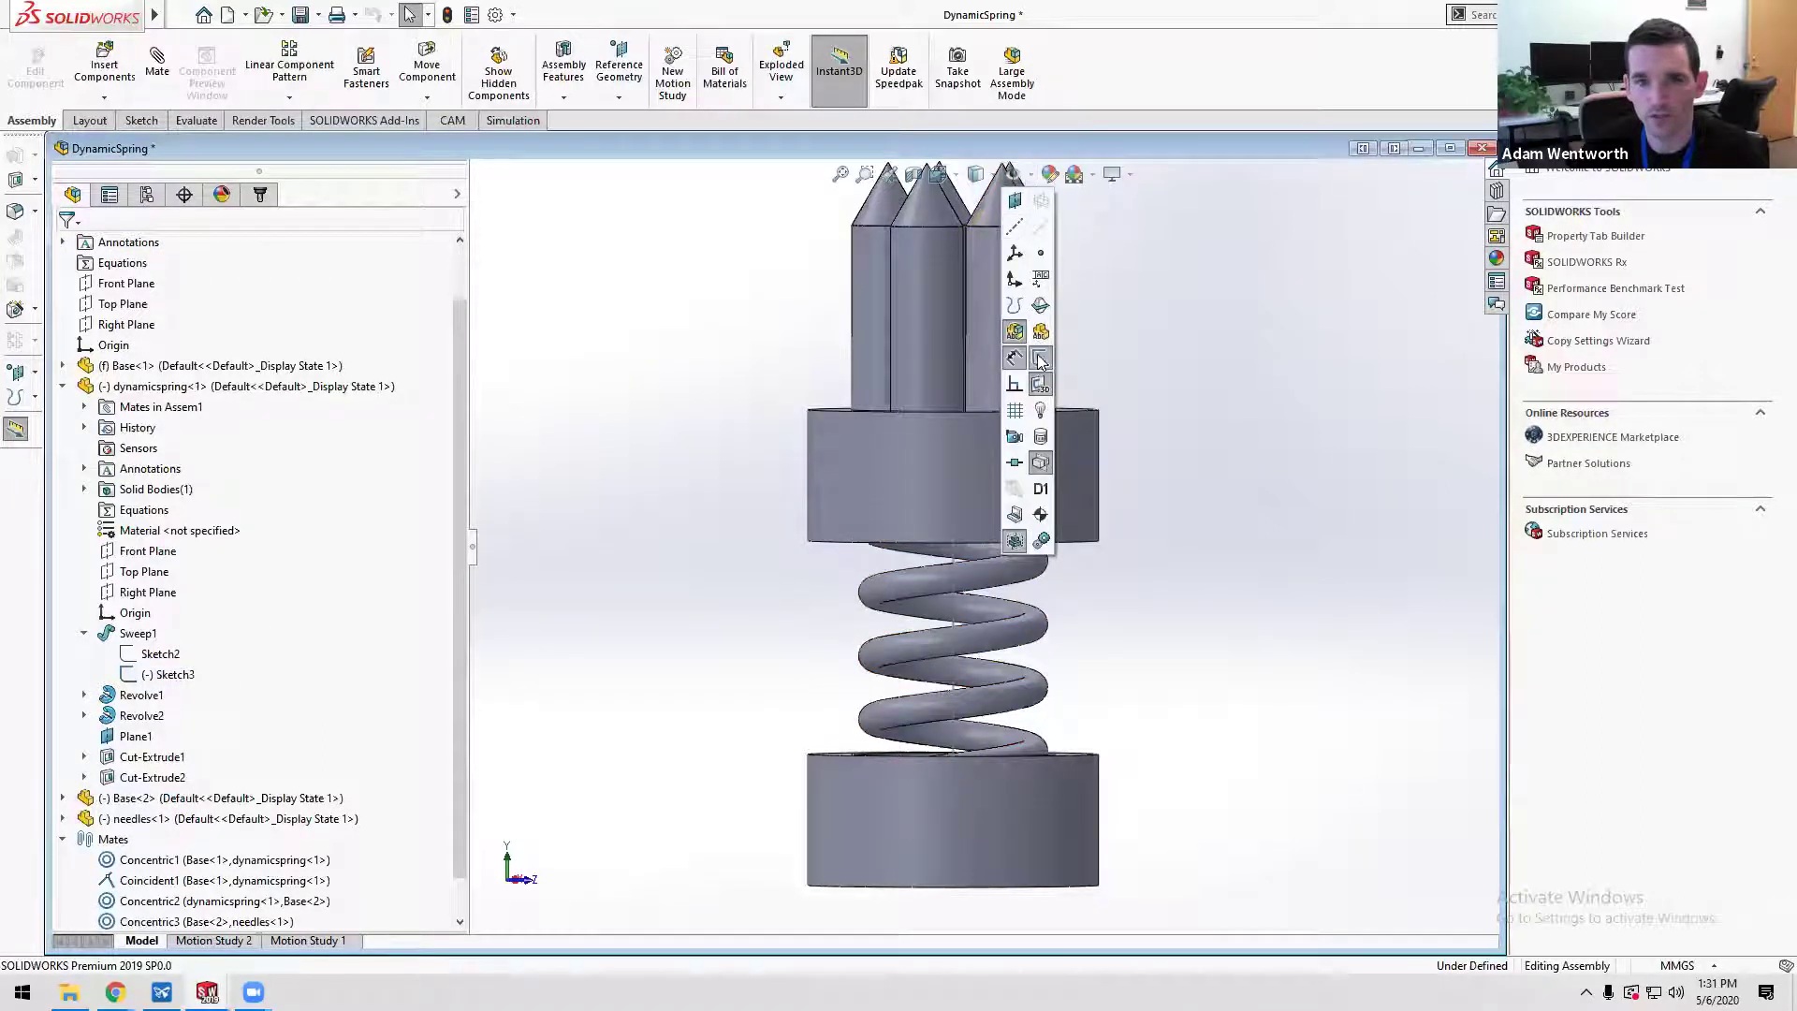
{"action": "left_click", "coordinate": [953, 606]}
{"action": "right_click", "coordinate": [953, 607]}
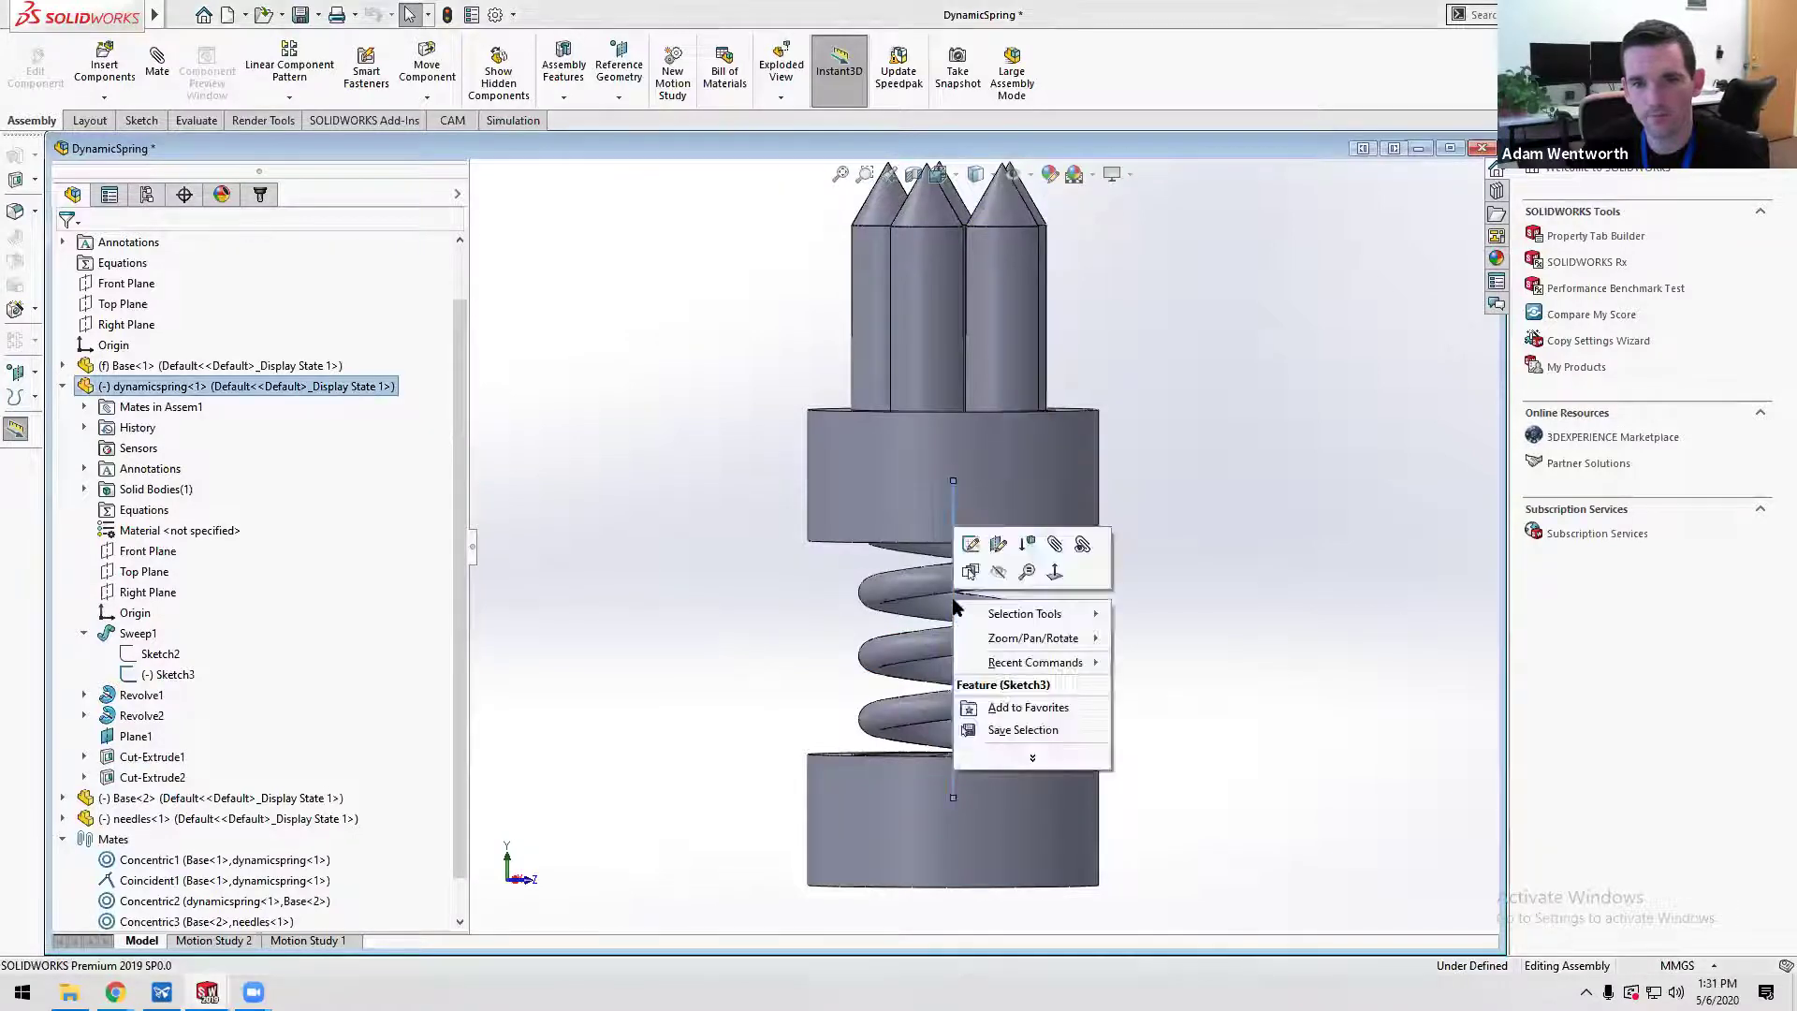
{"action": "left_click", "coordinate": [979, 548]}
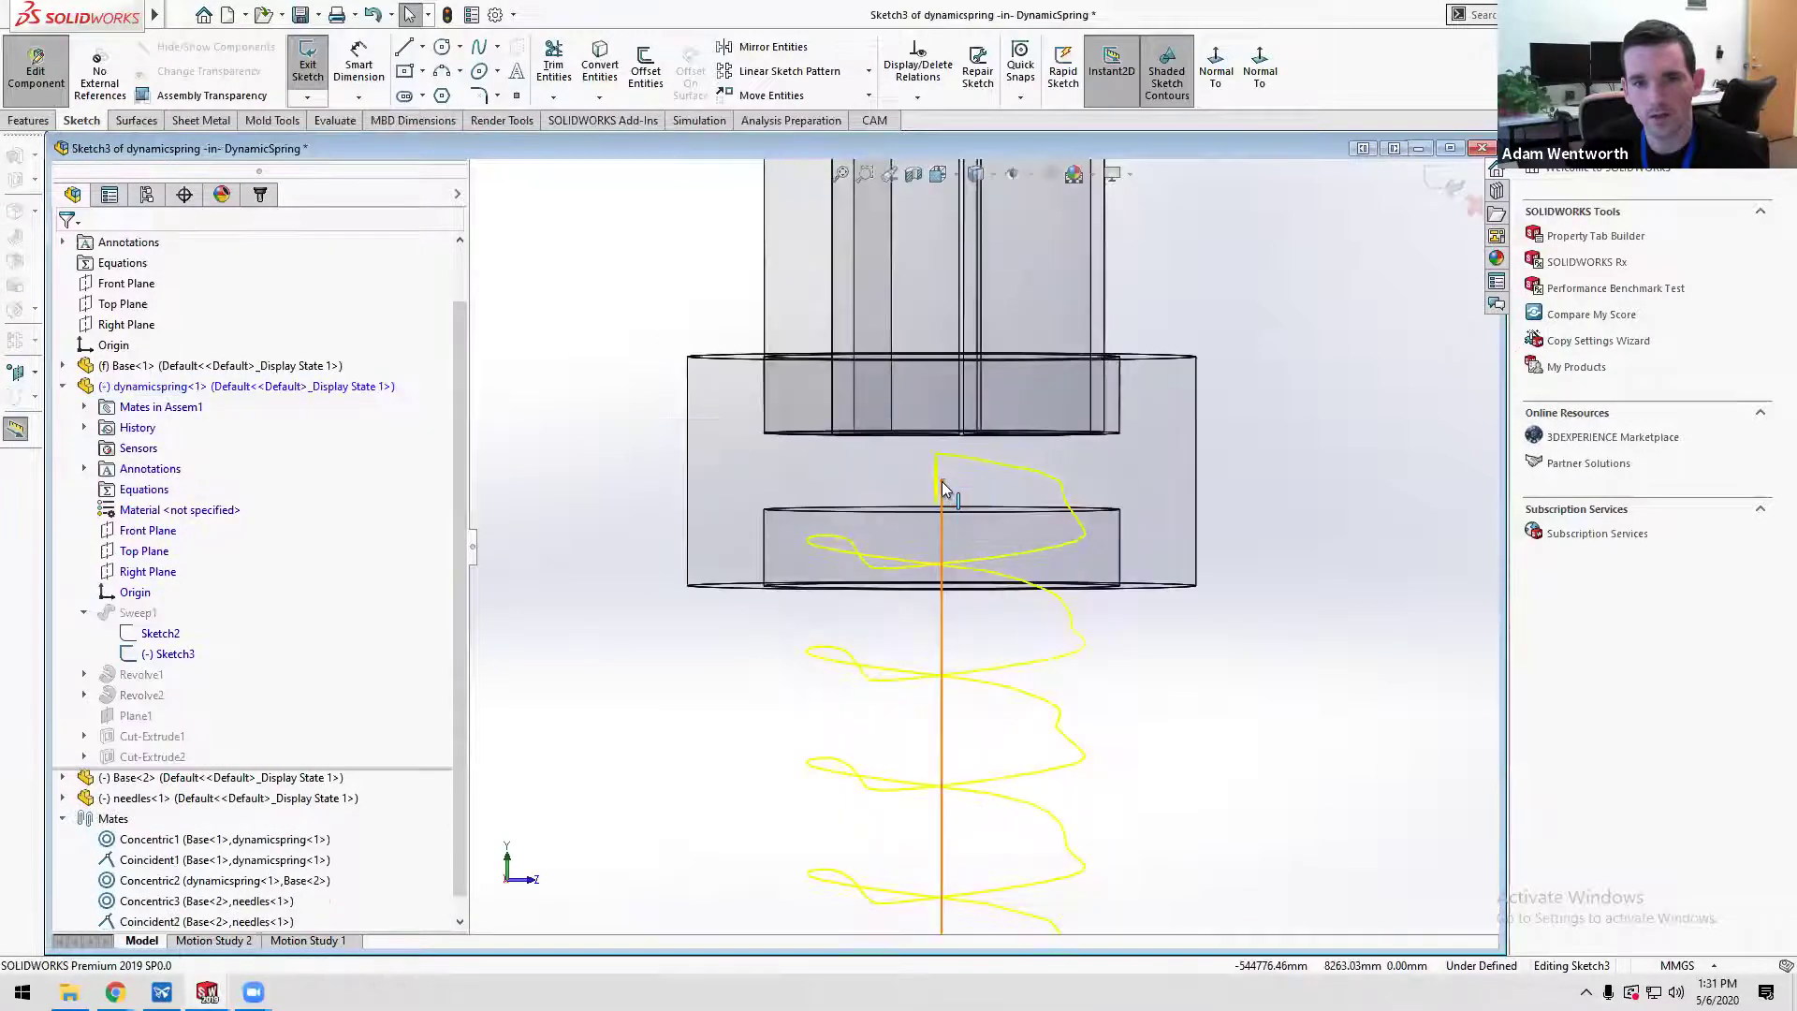
{"action": "left_click", "coordinate": [943, 603]}
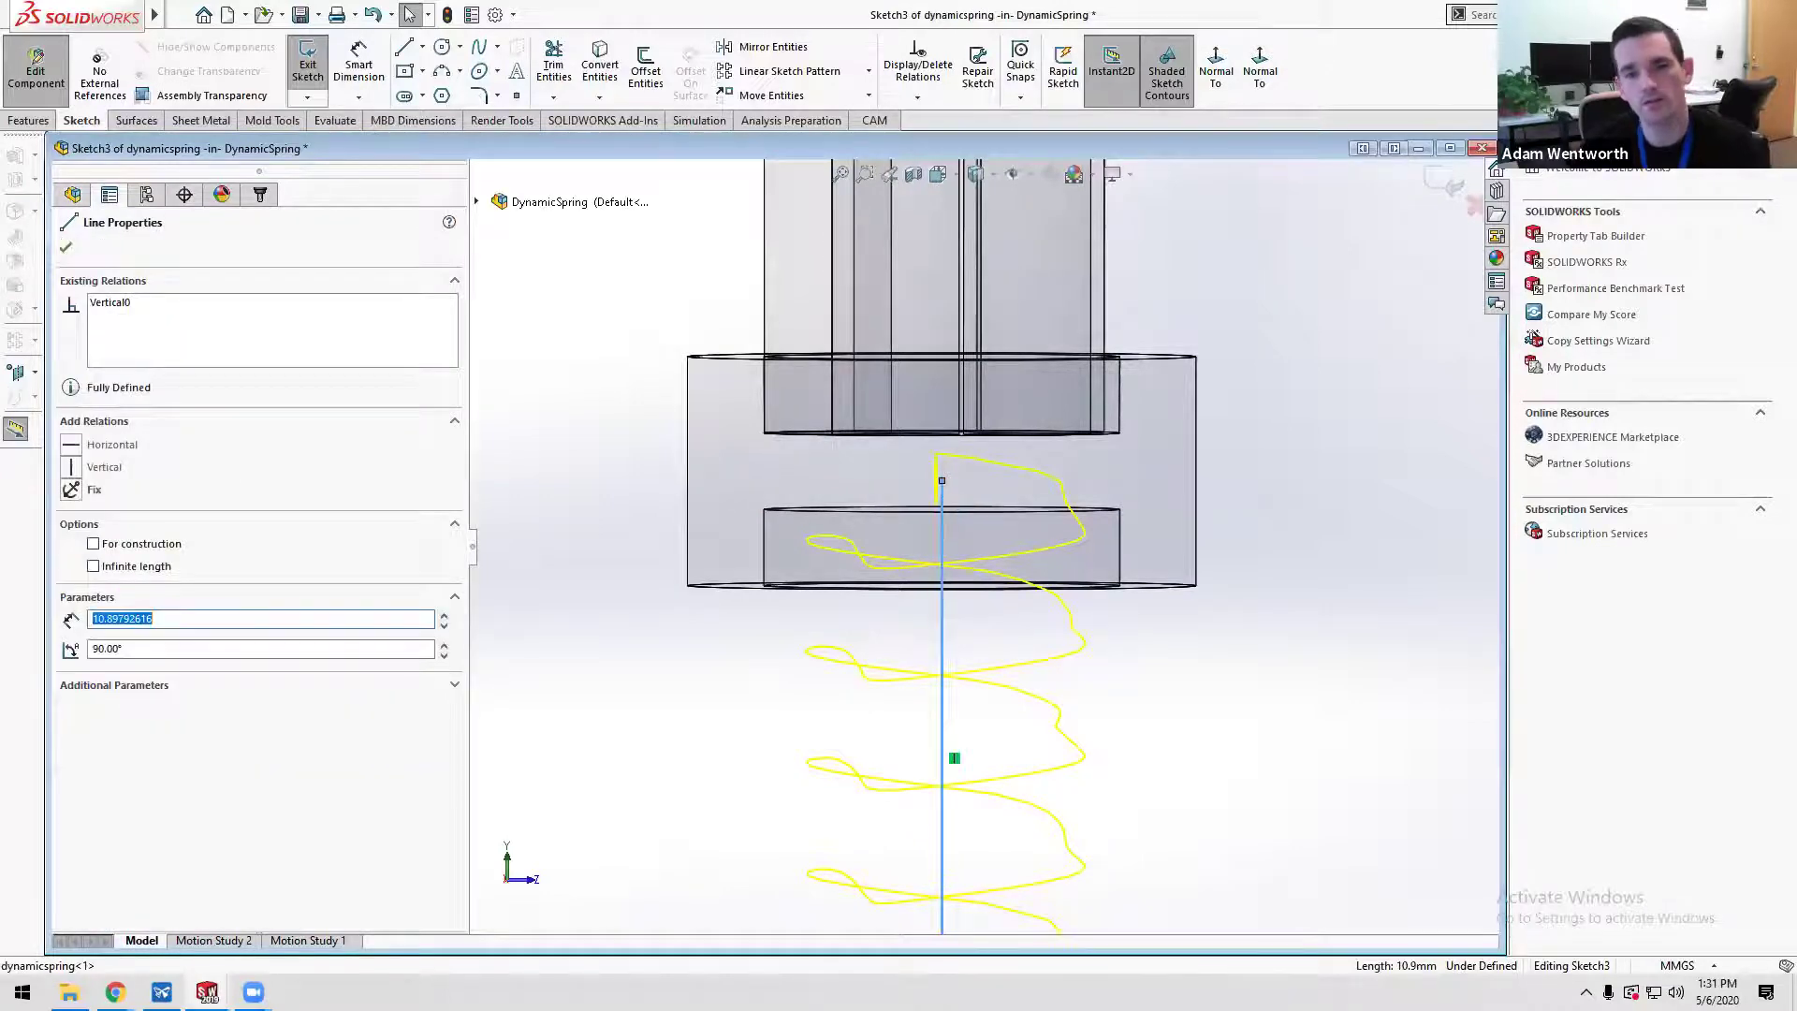
{"action": "middle_click_drag", "start_coordinate": [1008, 446], "coordinate": [854, 648]}
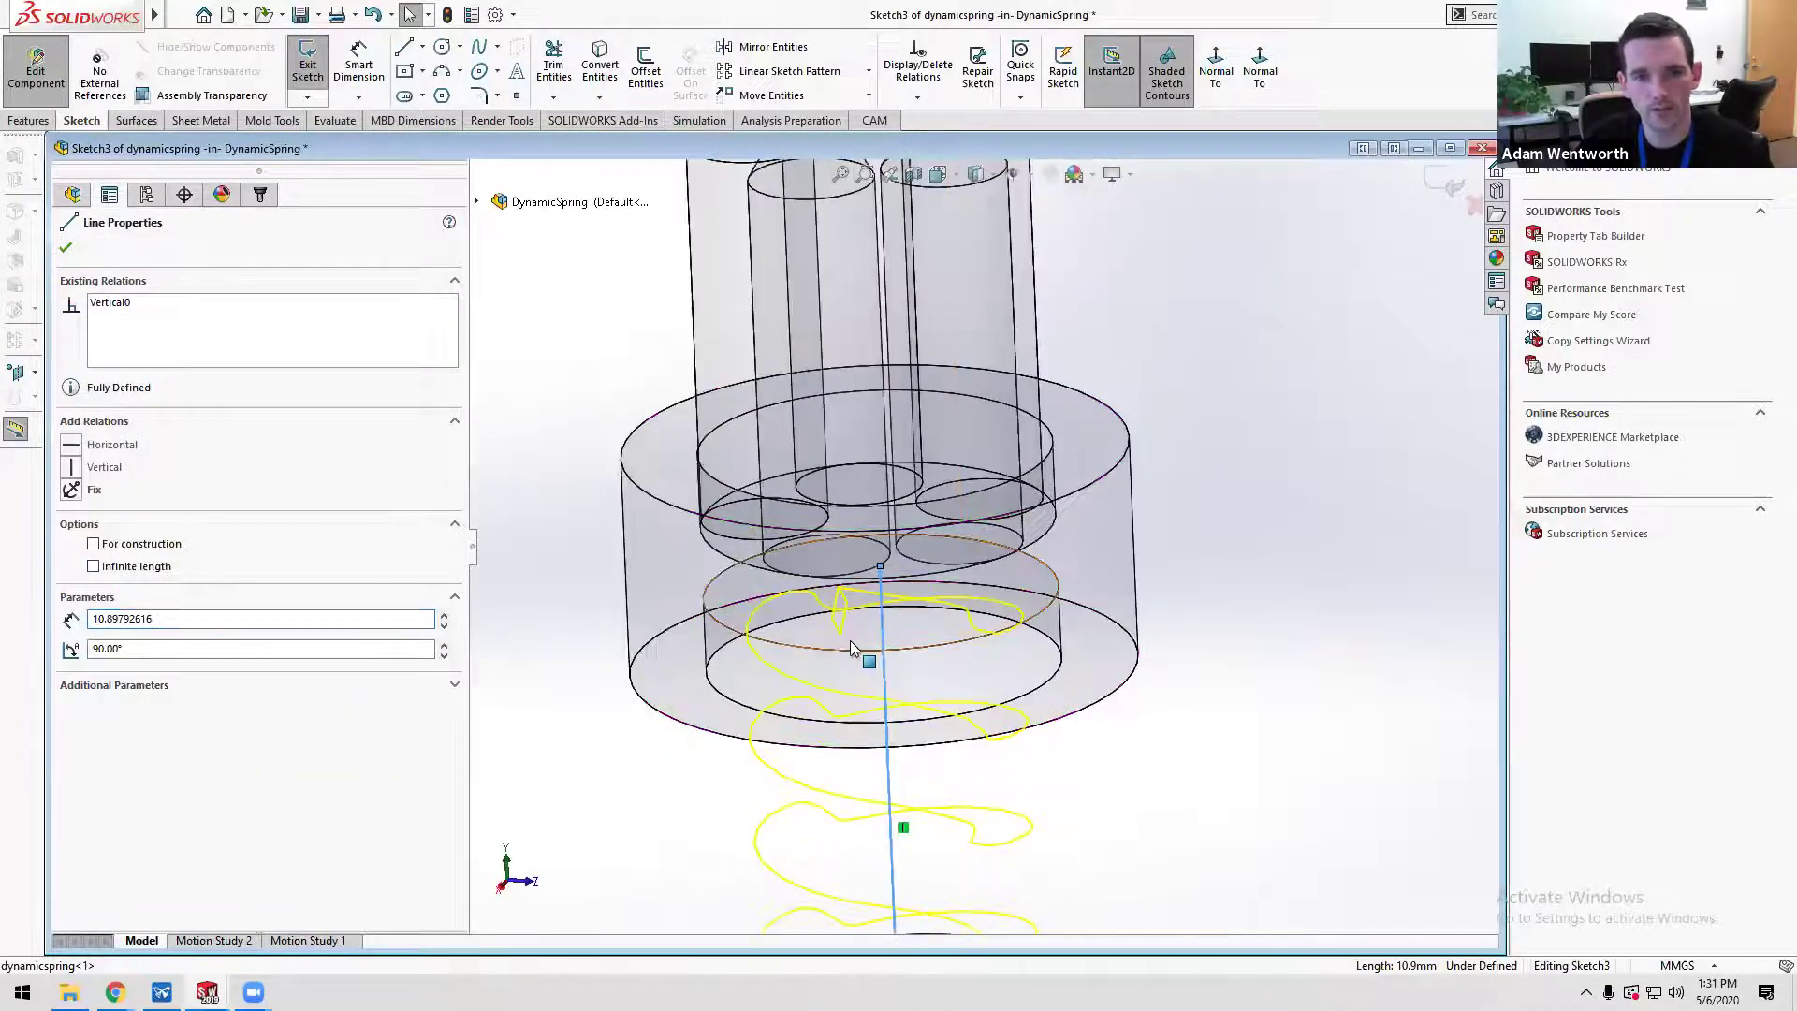
{"action": "left_click", "coordinate": [853, 648], "text": "ctrl"}
{"action": "key", "text": "Escape"}
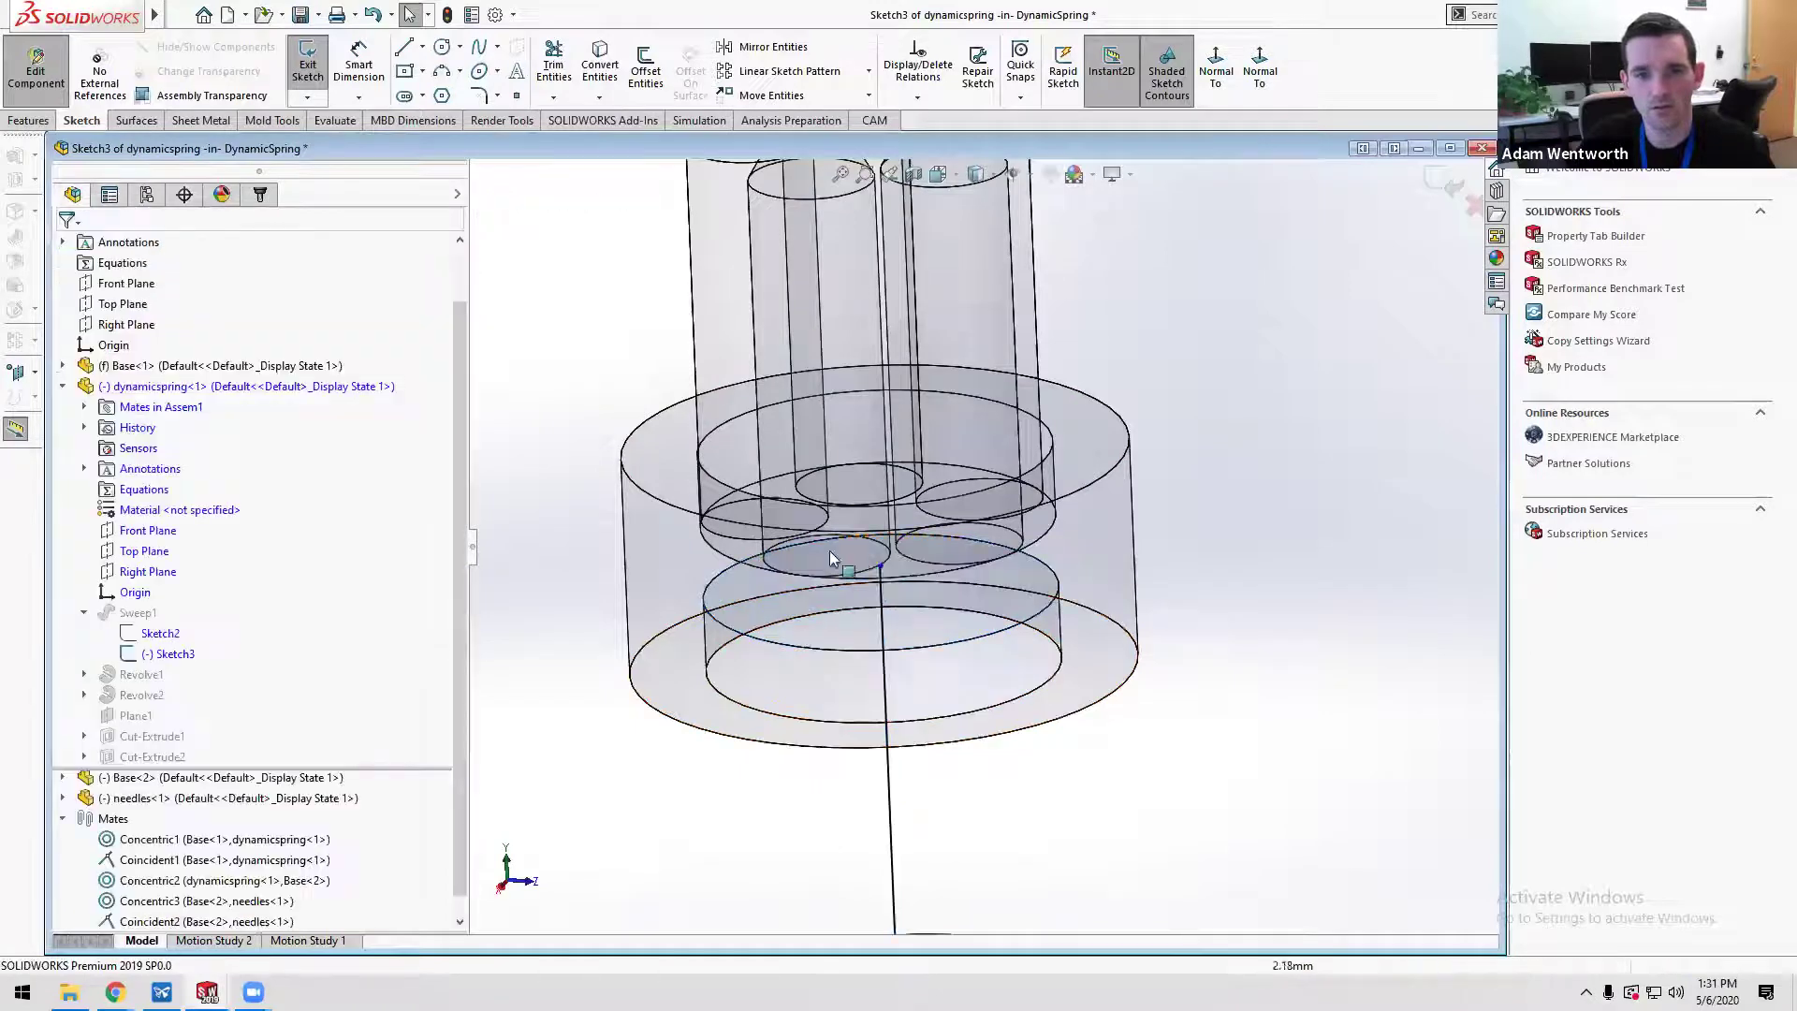
- Make the upper endpoint of the Sketch3 line coincident with the recess floor on the second base's underside
{"action": "scroll", "coordinate": [908, 538], "scroll_direction": "down", "scroll_amount": 2}
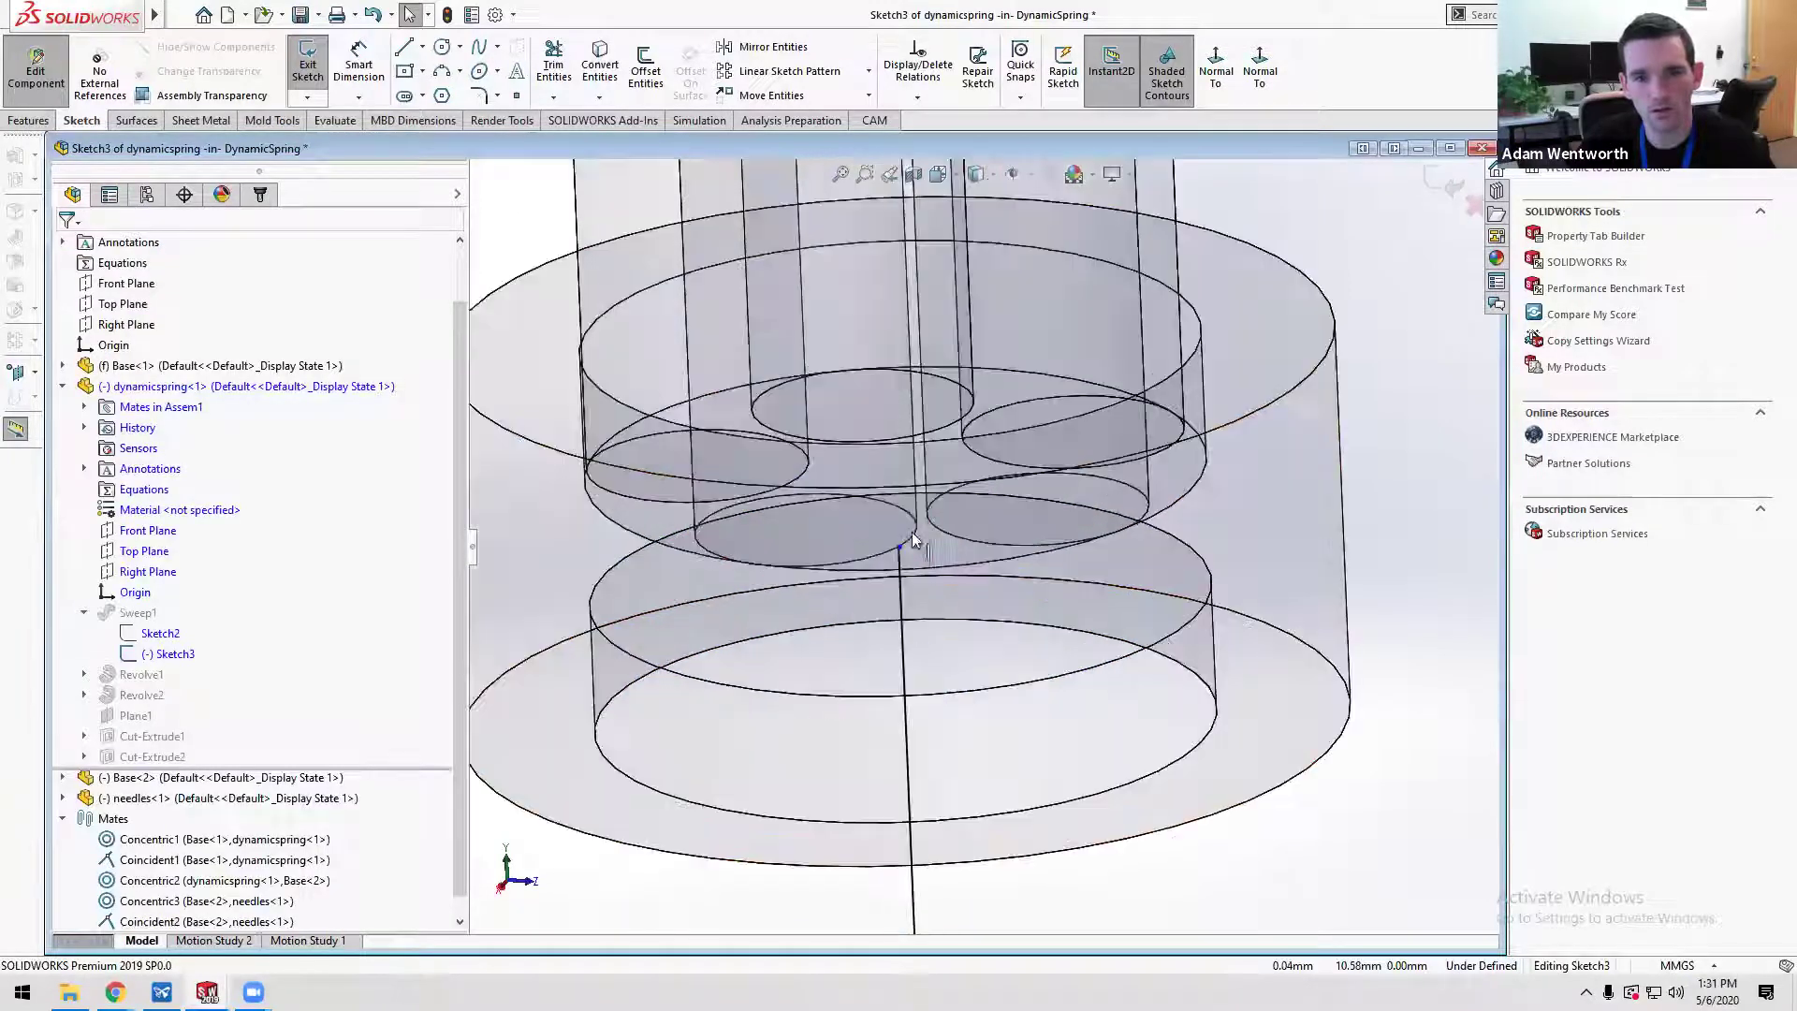
{"action": "scroll", "coordinate": [913, 540], "scroll_direction": "down", "scroll_amount": 1}
{"action": "scroll", "coordinate": [917, 543], "scroll_direction": "down", "scroll_amount": 2}
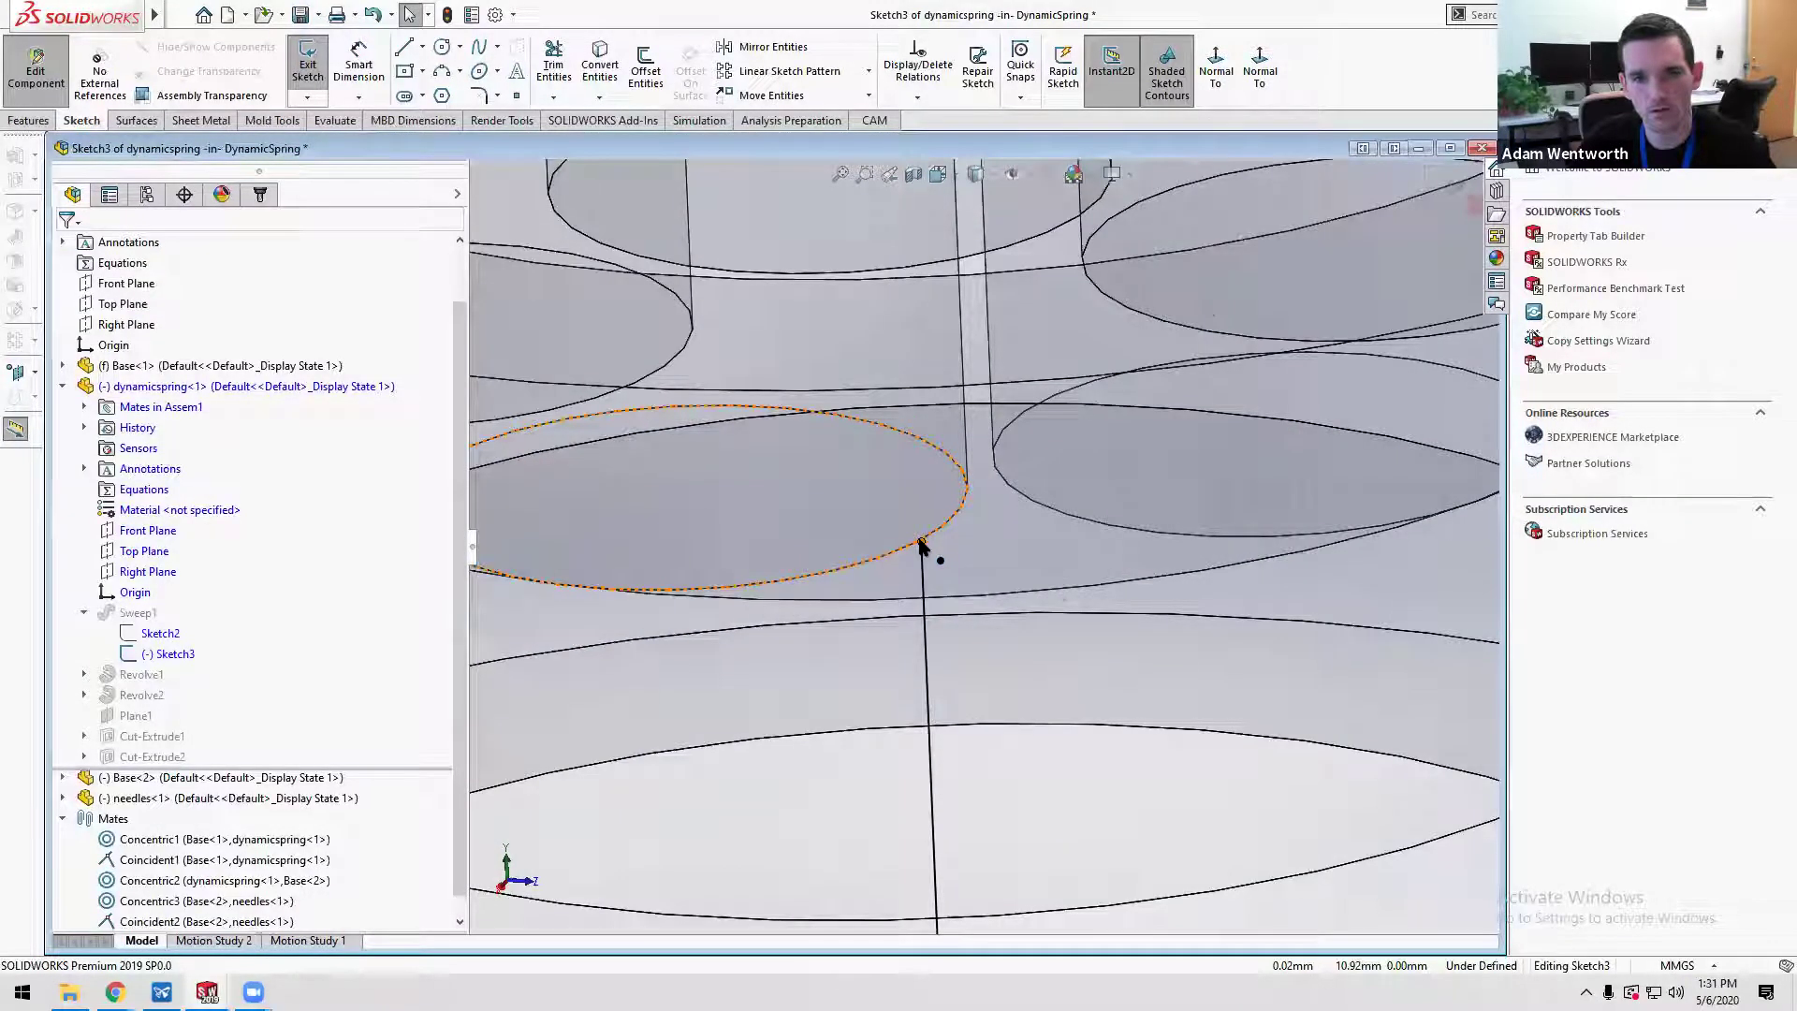
{"action": "left_click", "coordinate": [921, 546]}
{"action": "left_click", "coordinate": [998, 698], "text": "ctrl"}
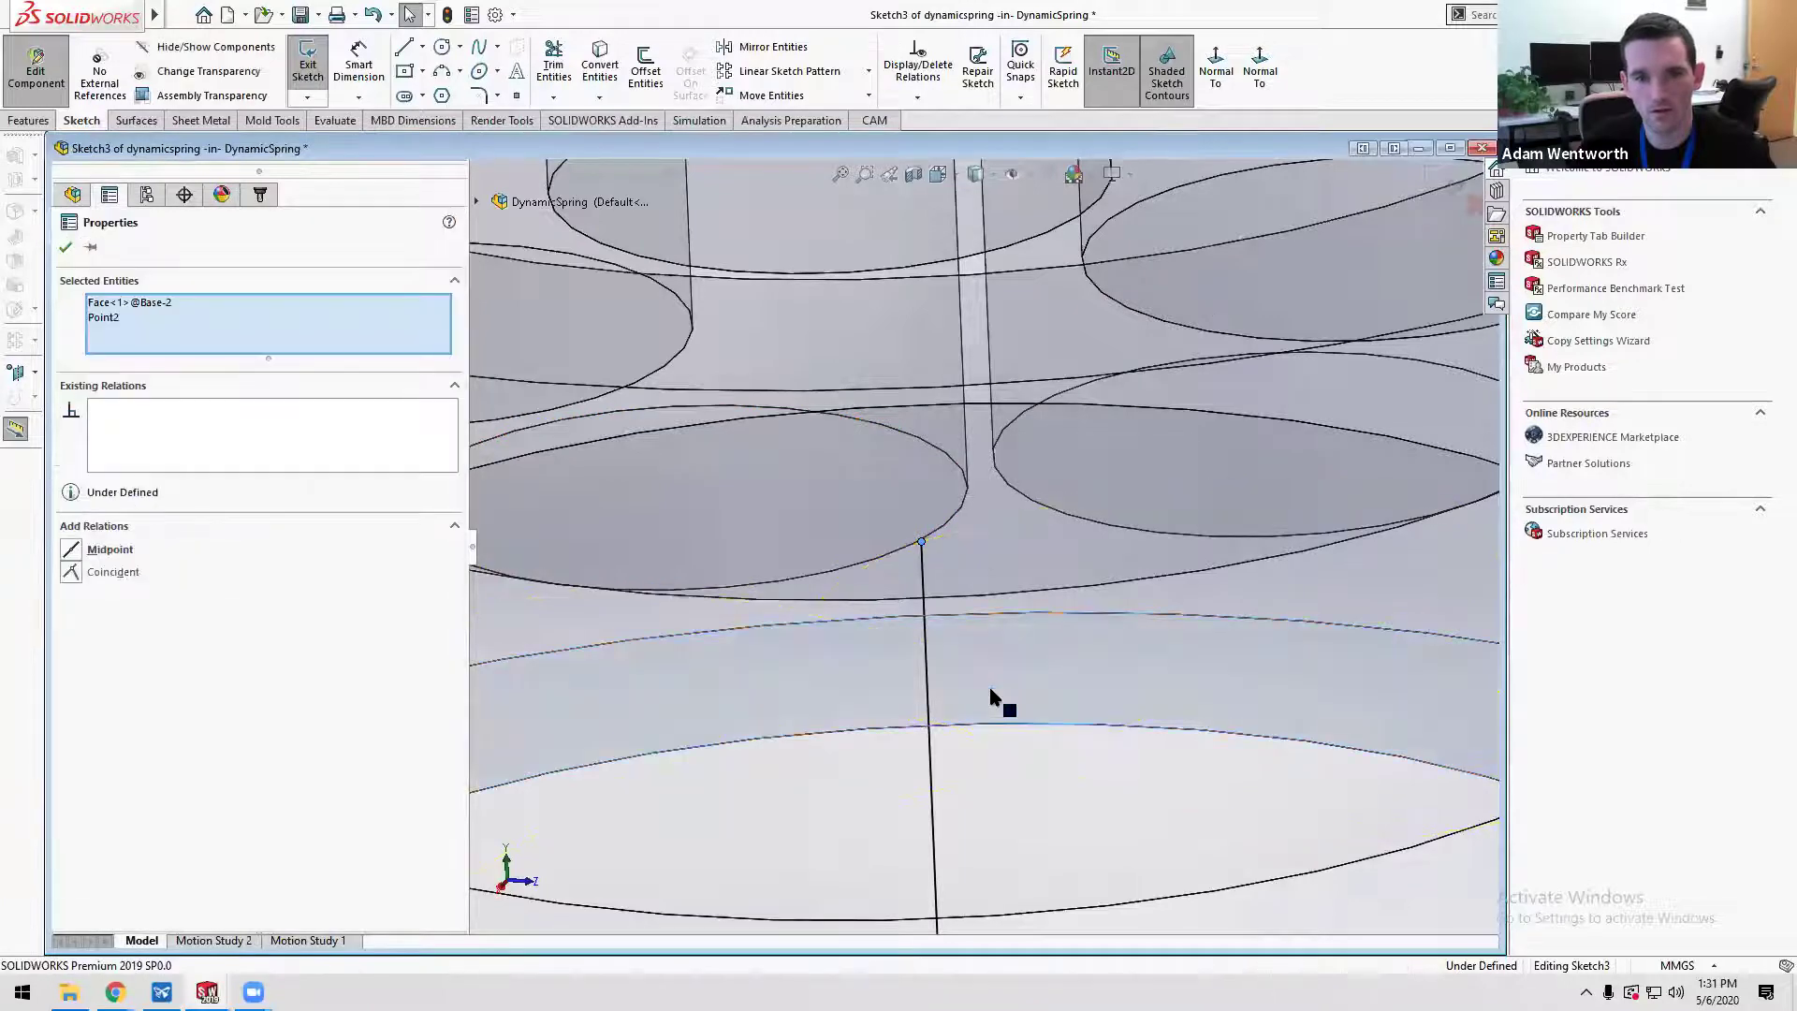
{"action": "middle_click", "coordinate": [994, 699]}
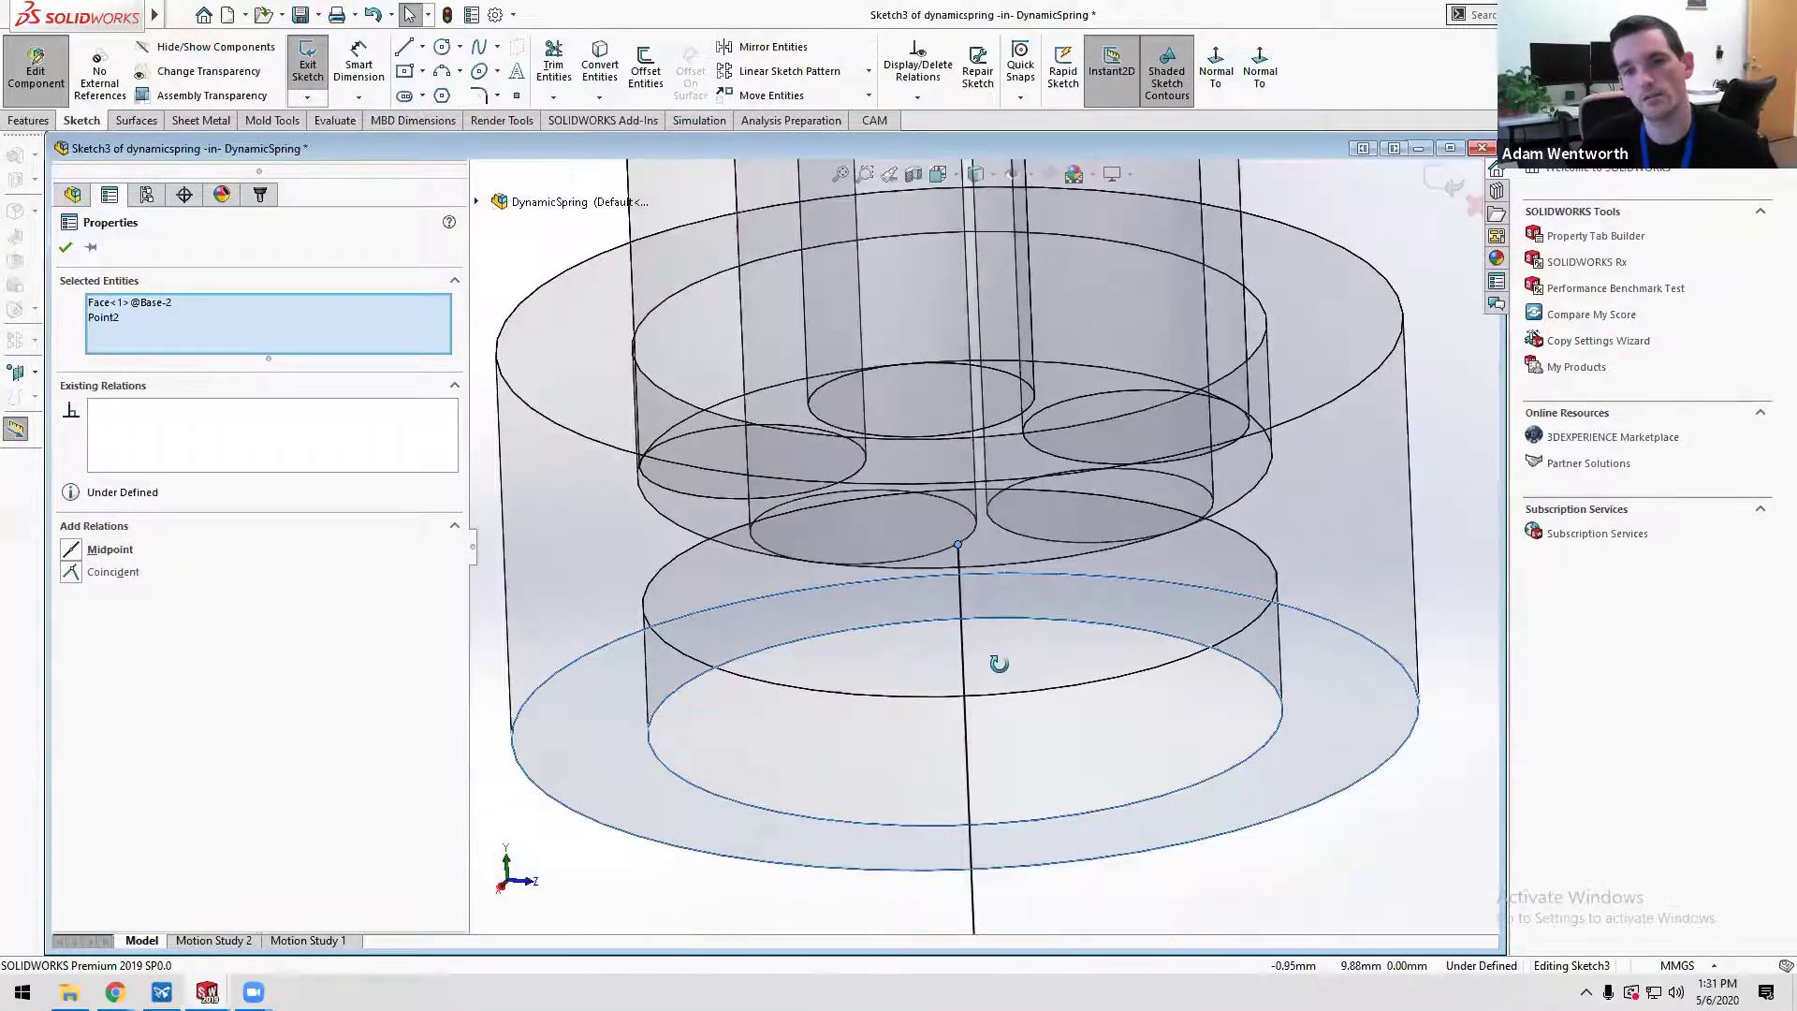
{"action": "middle_click_drag", "start_coordinate": [998, 662], "coordinate": [1026, 636]}
{"action": "left_click", "coordinate": [1025, 636], "text": "ctrl"}
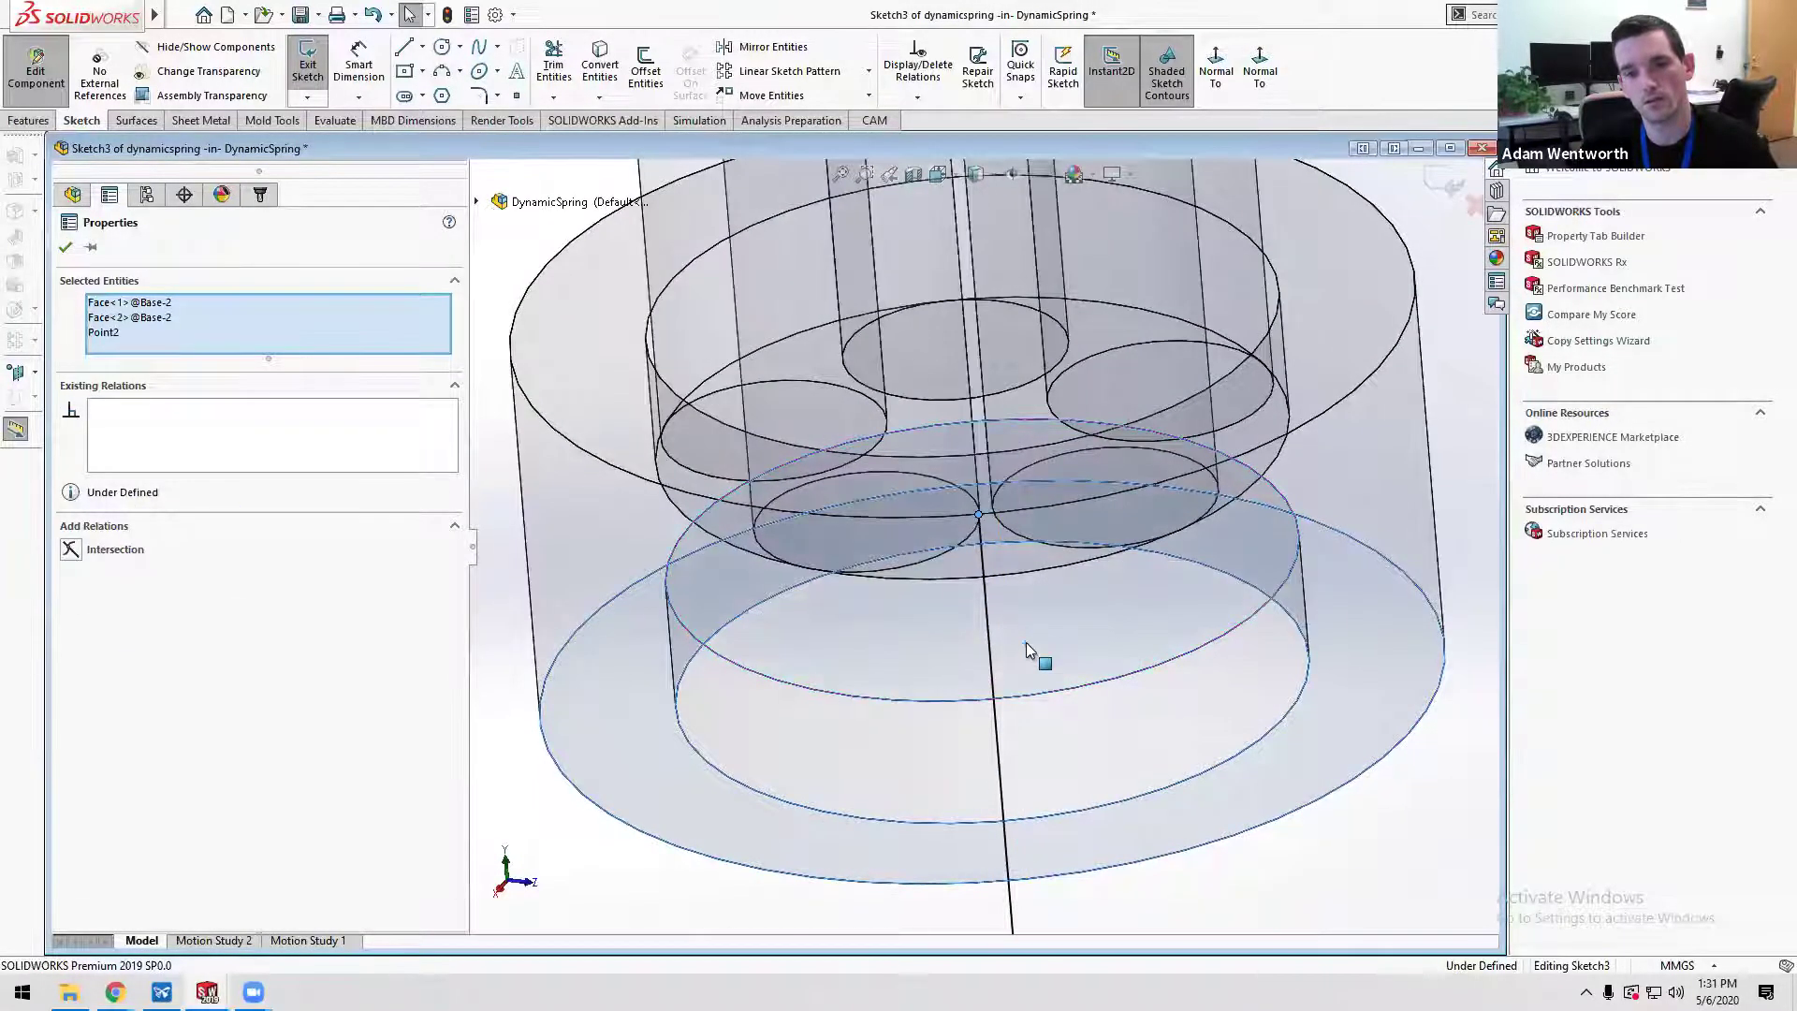
{"action": "left_click", "coordinate": [578, 726], "text": "ctrl"}
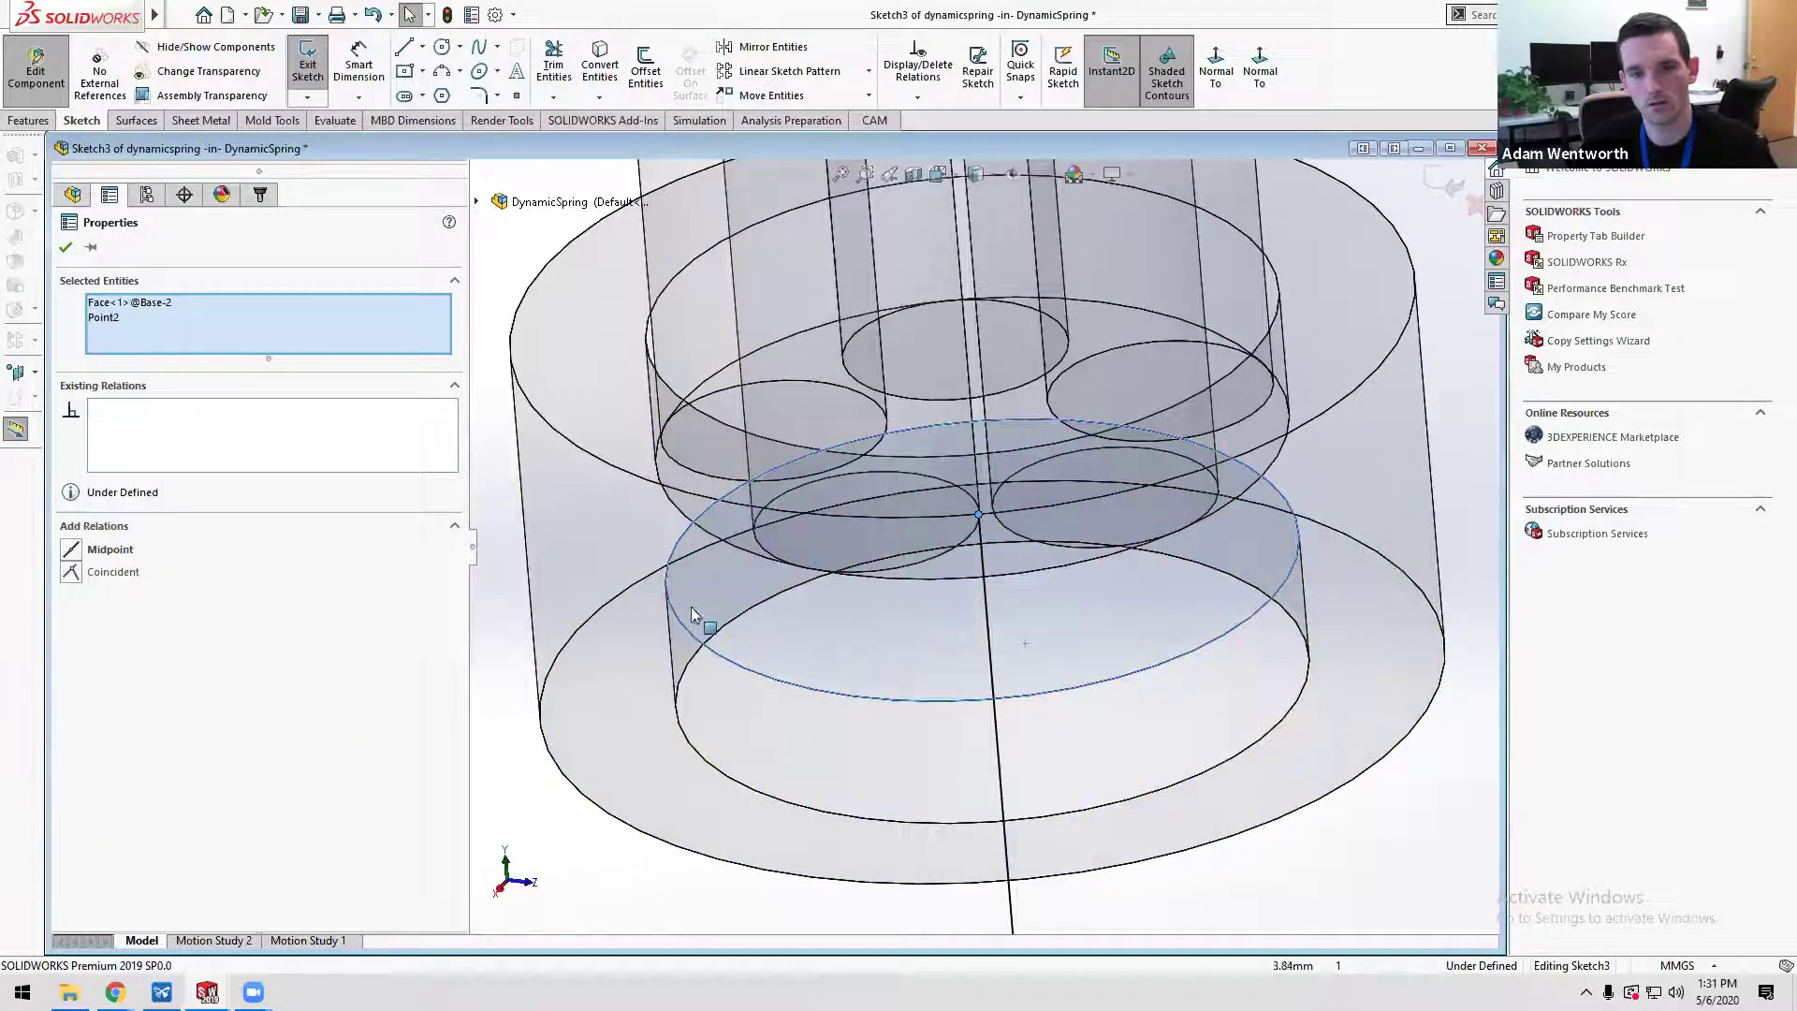
{"action": "left_click", "coordinate": [71, 572]}
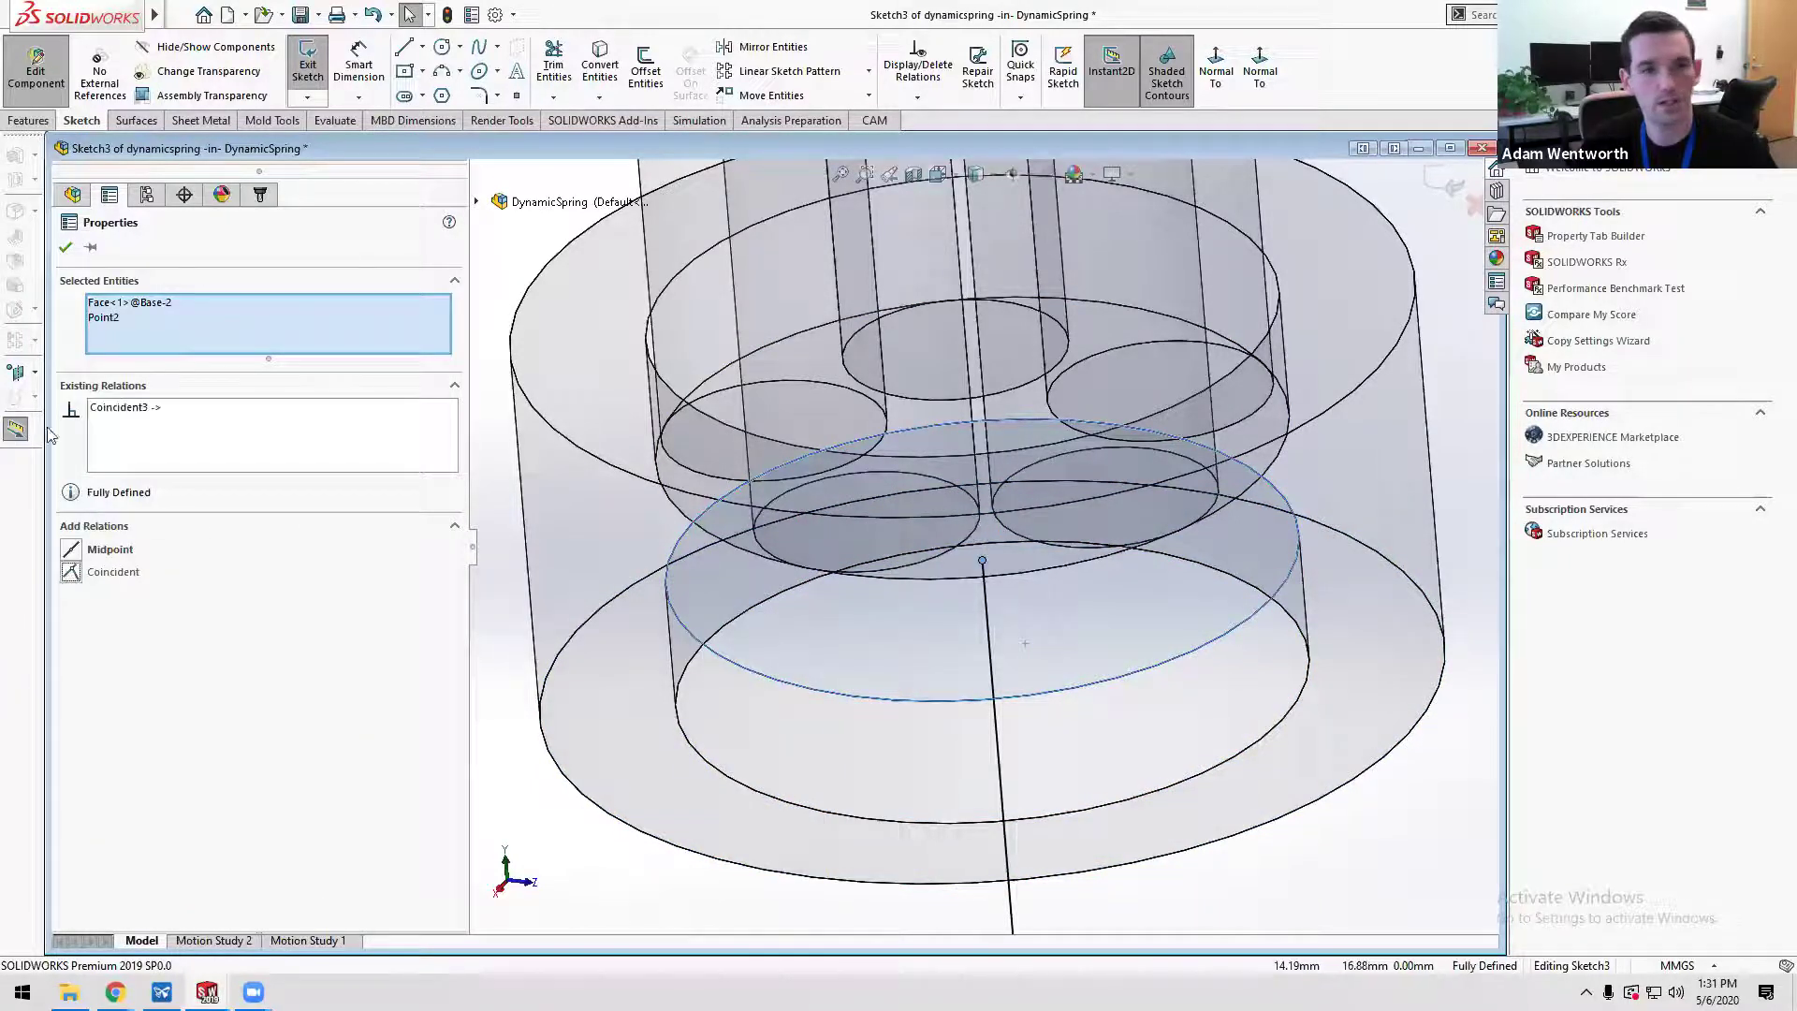
- Finish the in-context sketch edit, return to the assembly, and play the Motion Study 2 animation
{"action": "left_click", "coordinate": [65, 248]}
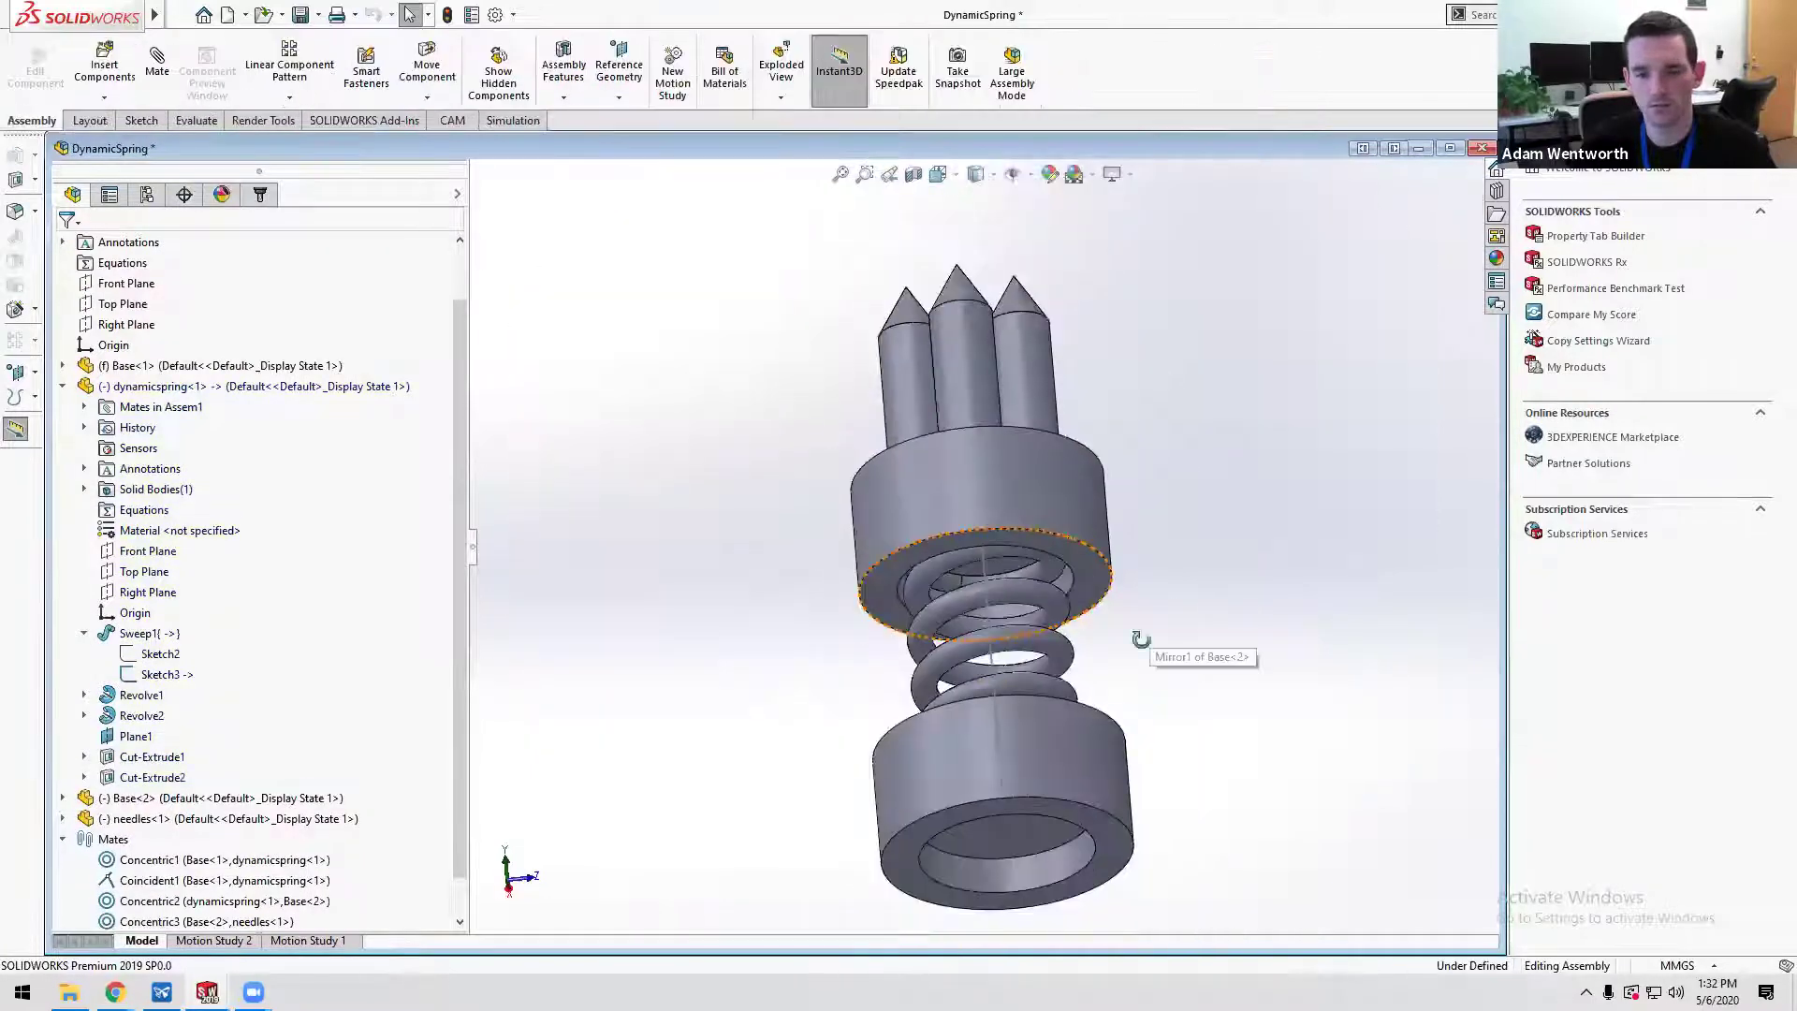
{"action": "middle_click_drag", "start_coordinate": [1140, 639], "coordinate": [1125, 687]}
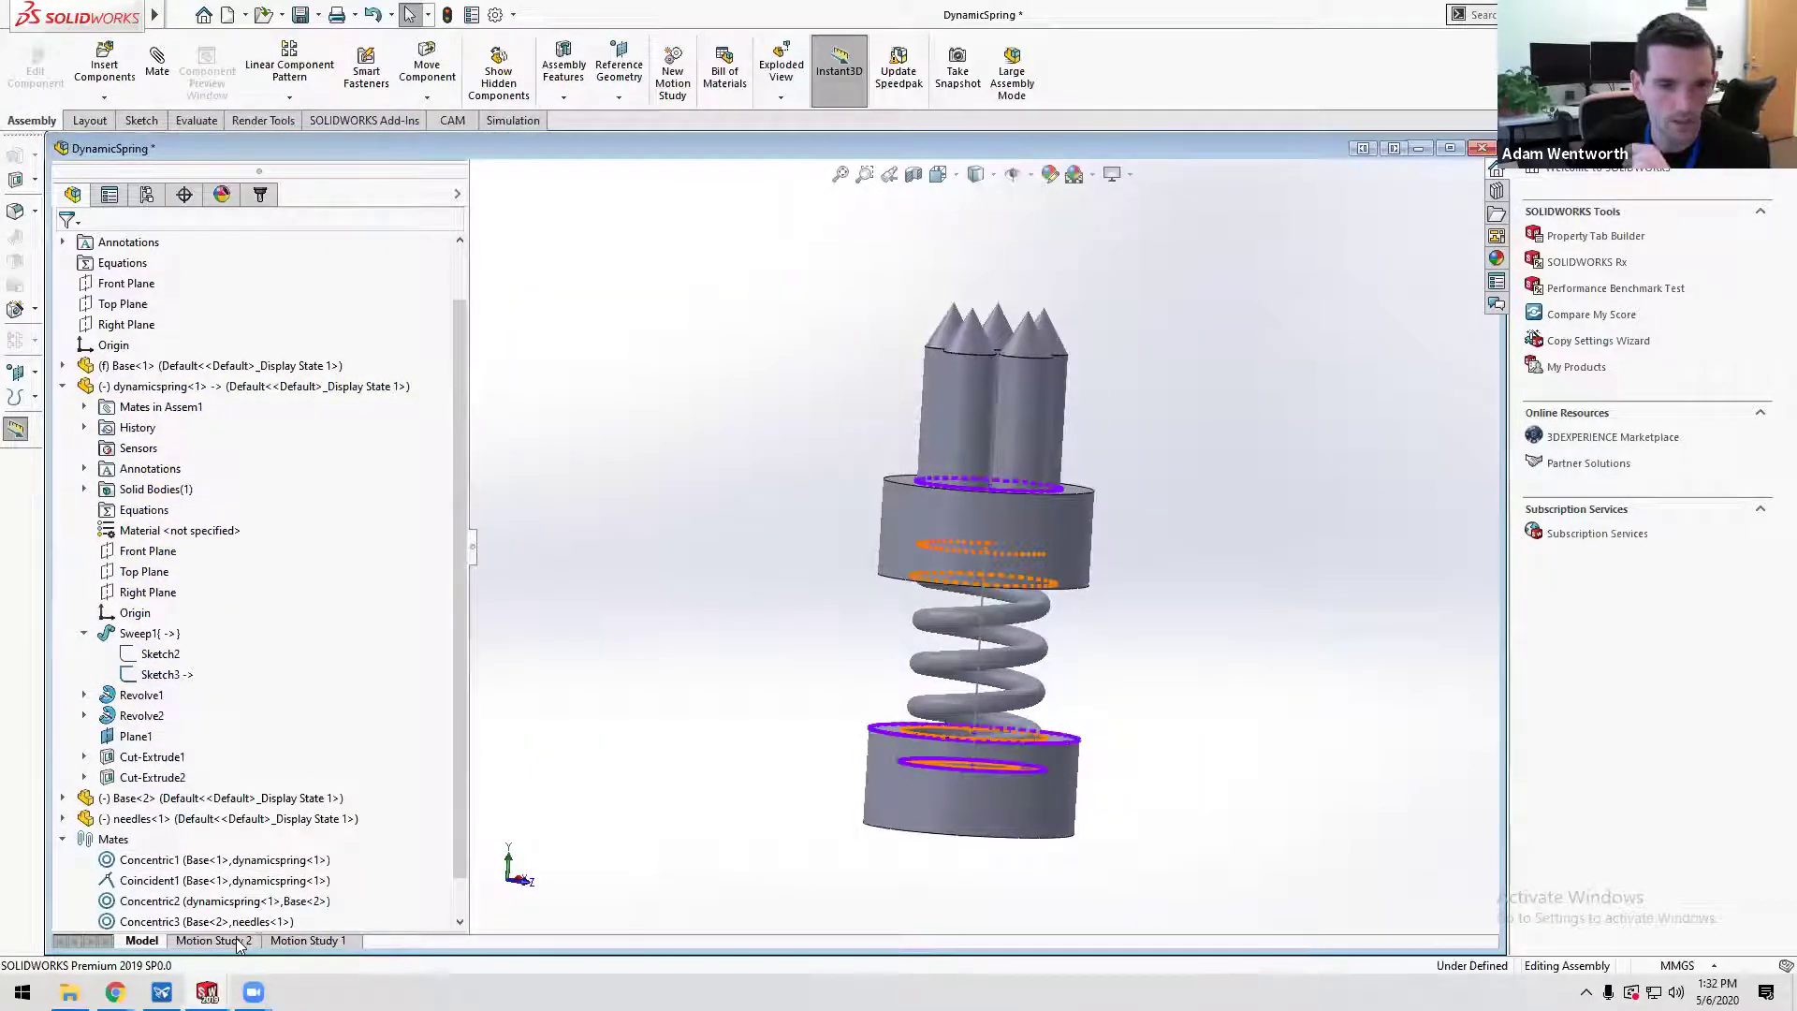
{"action": "left_click", "coordinate": [237, 942]}
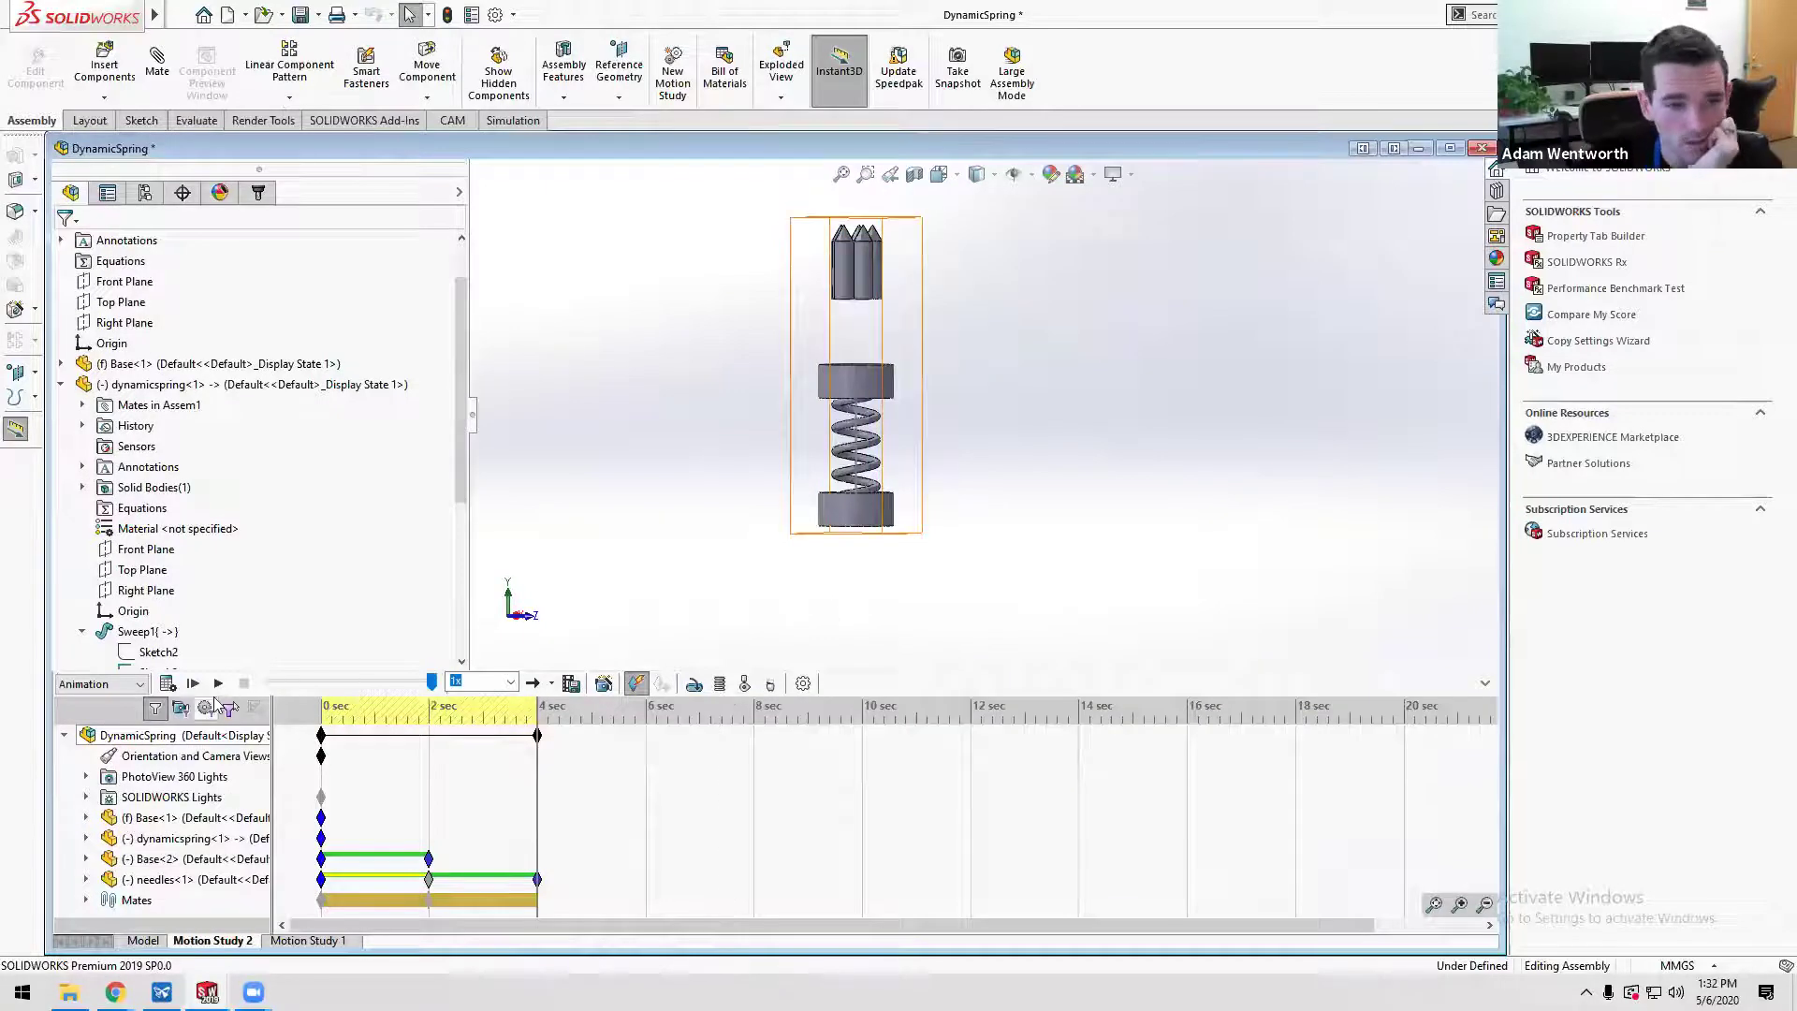
{"action": "left_click", "coordinate": [218, 684]}
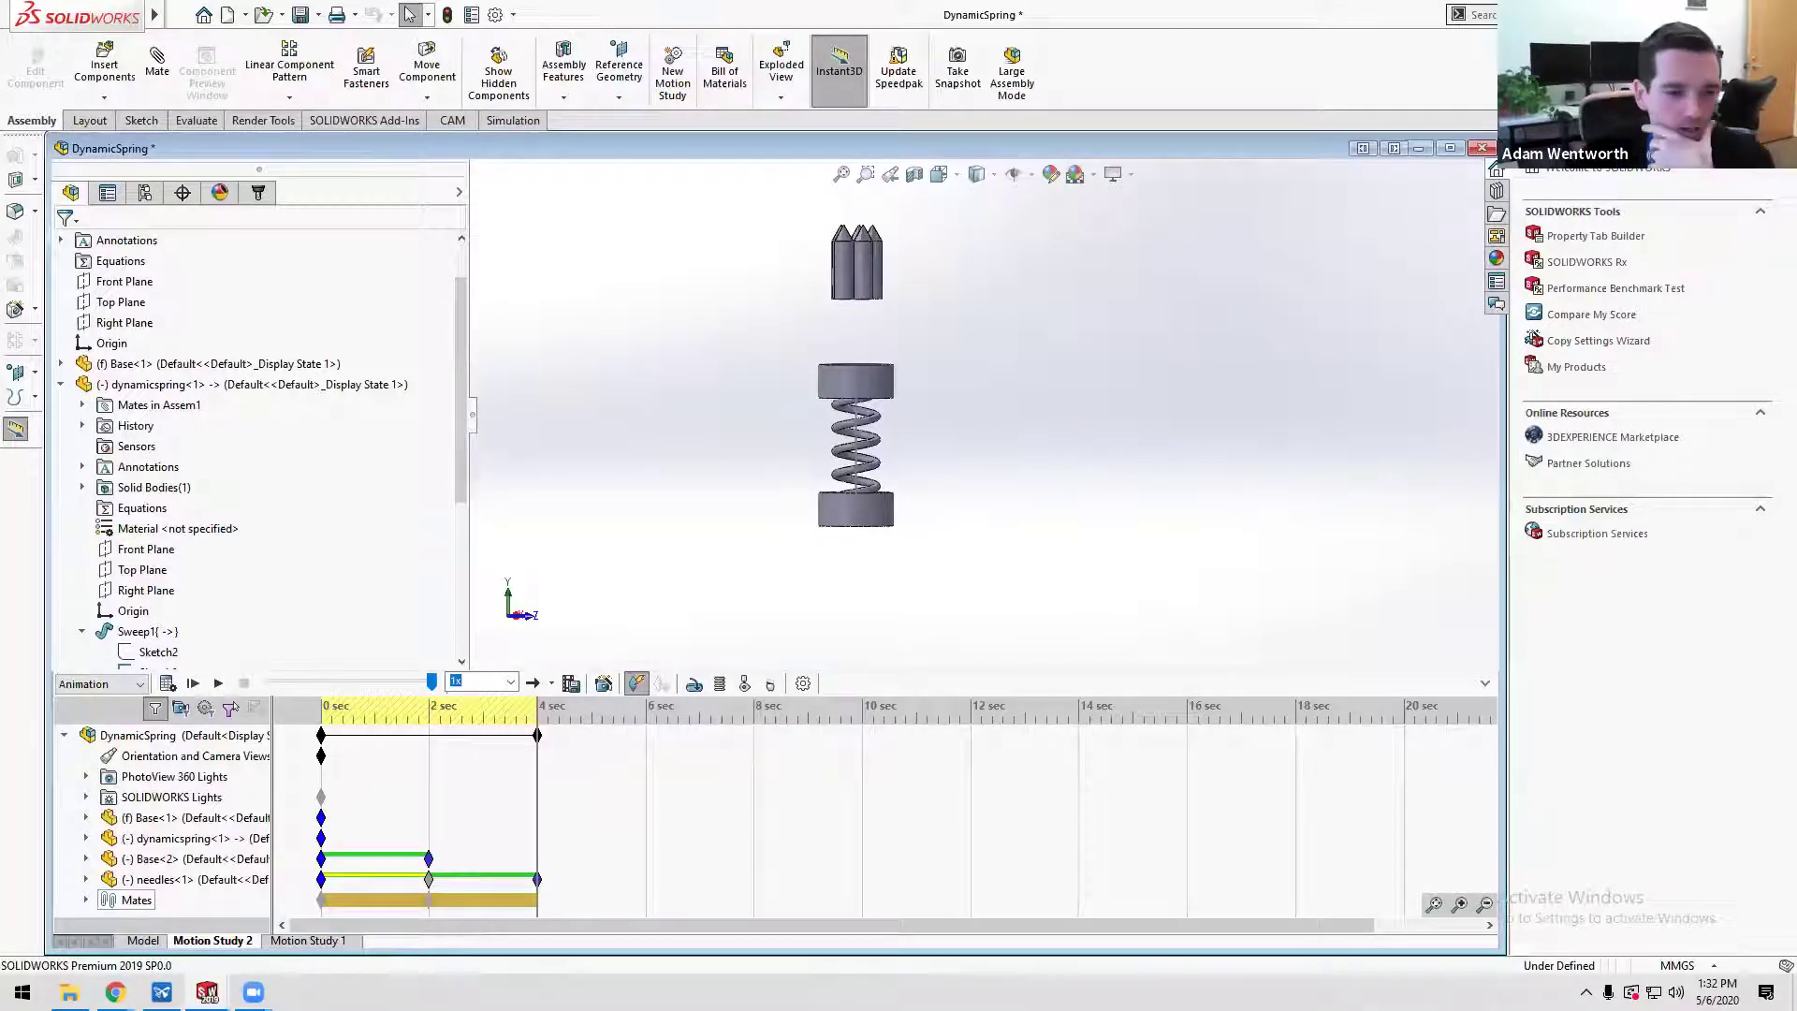
- Play the Motion Study 1 animation for comparison, and go back to Motion Study 2
{"action": "left_click", "coordinate": [331, 938]}
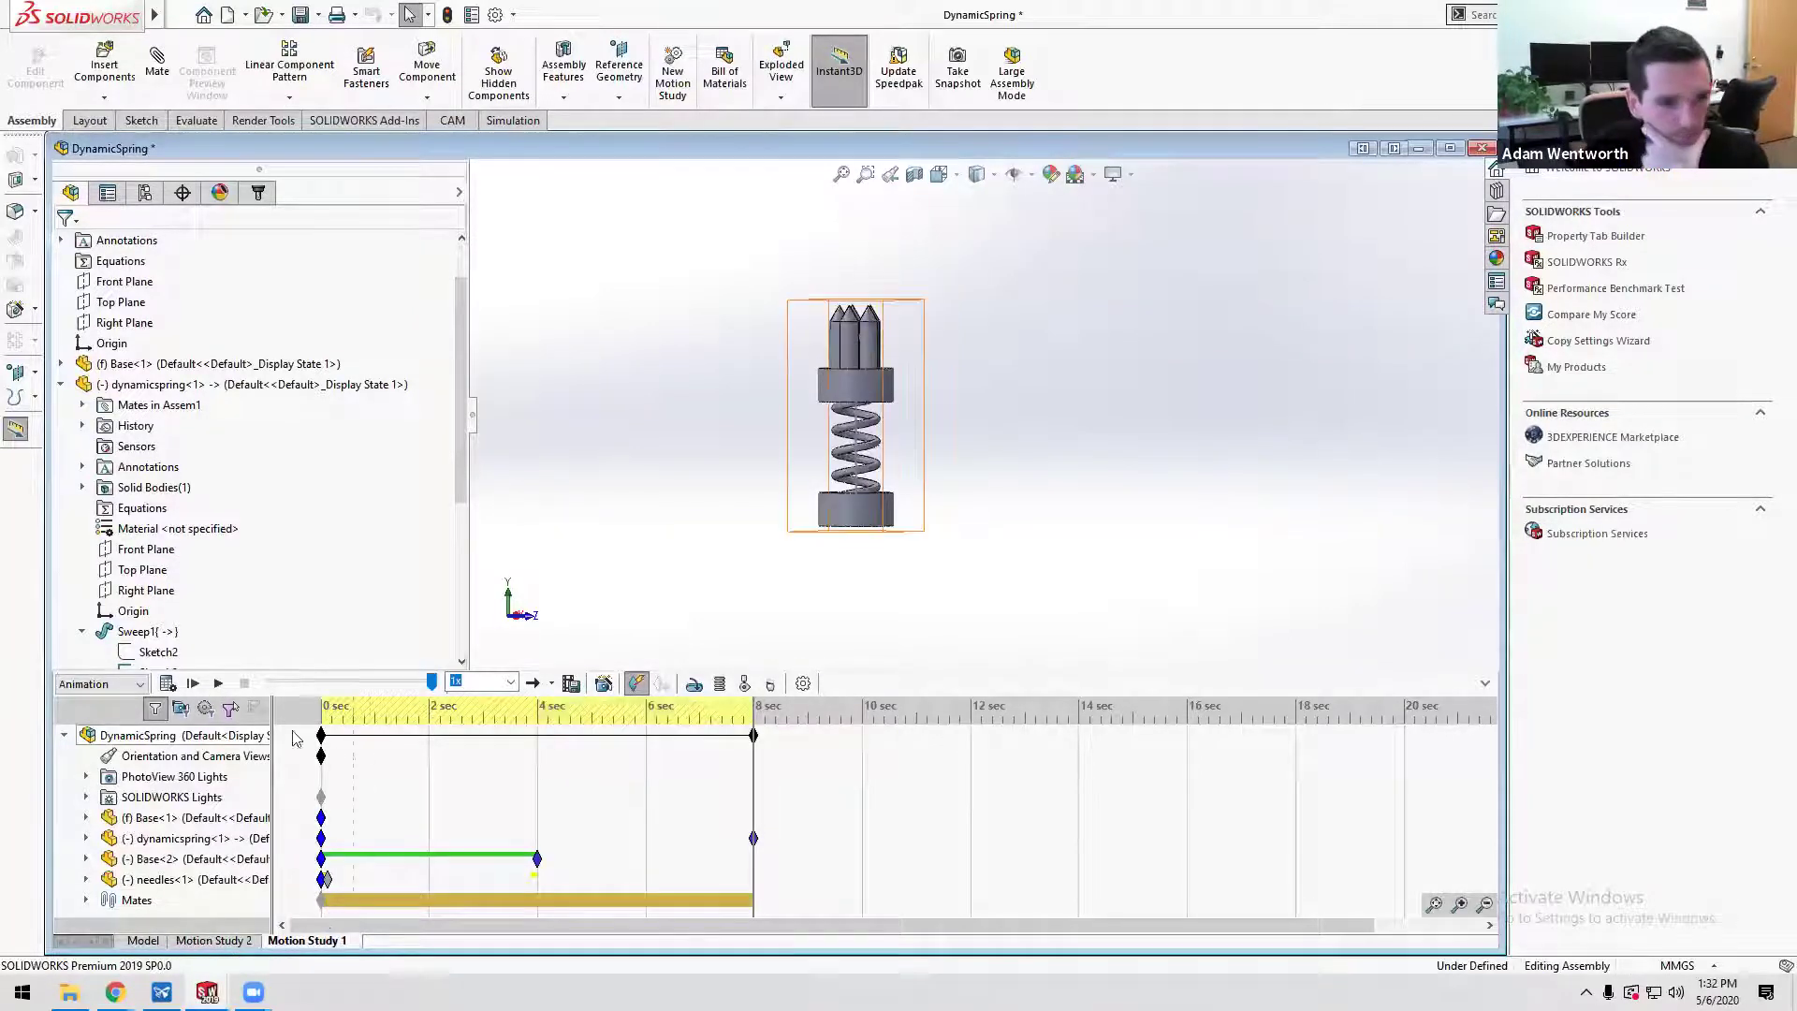
{"action": "left_click", "coordinate": [218, 684]}
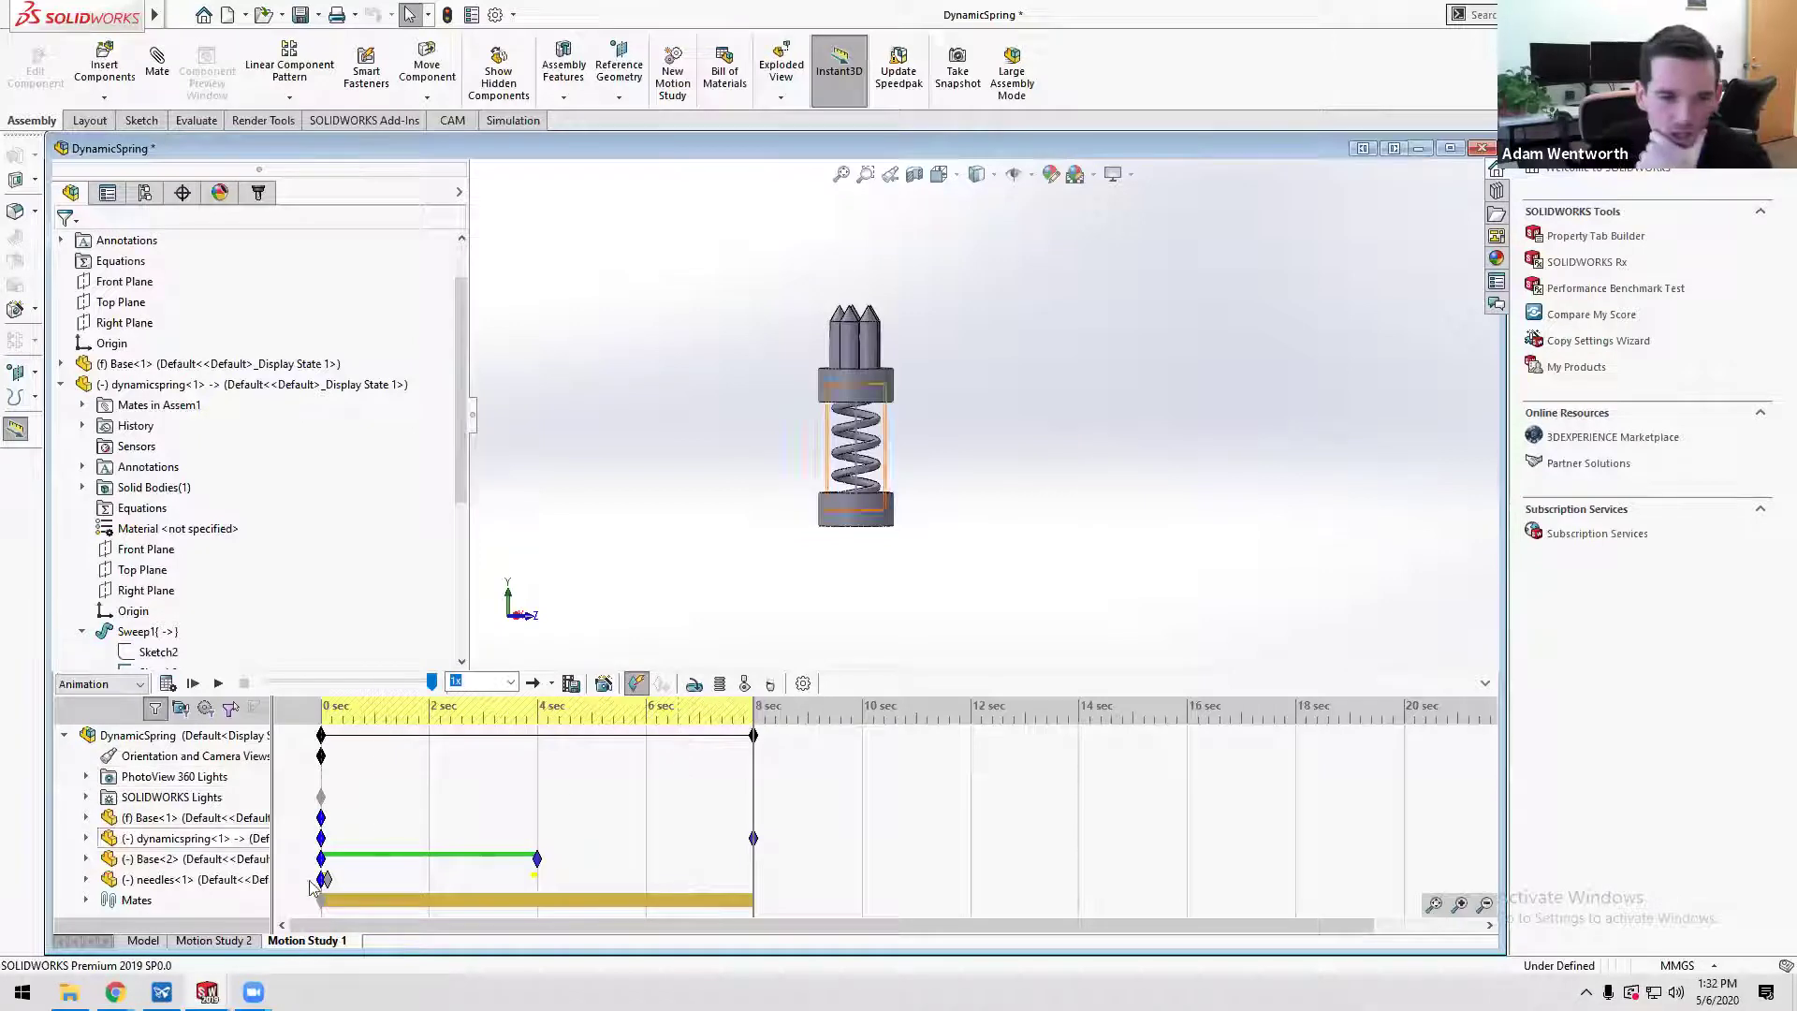
{"action": "left_click", "coordinate": [215, 940]}
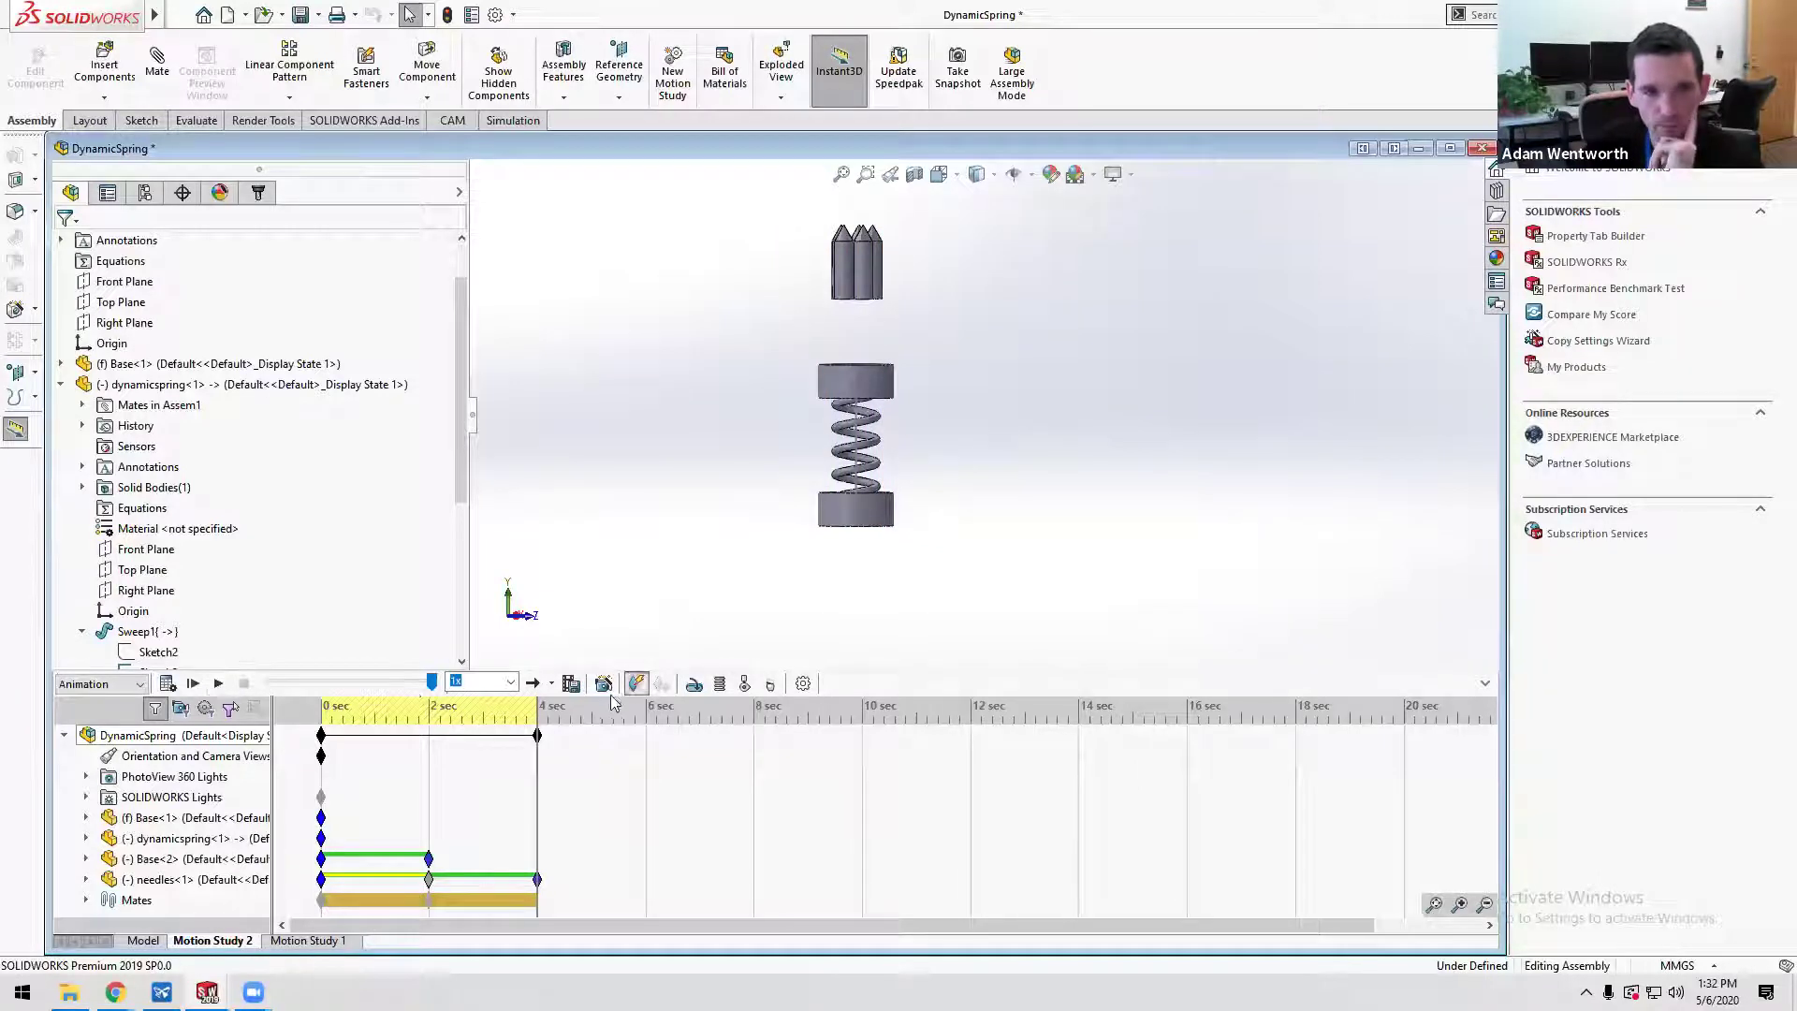
- Add a needles keyframe at 10 seconds in Motion Study 2, with the needles moved farther up above the second base
{"action": "scroll", "coordinate": [1009, 422], "scroll_direction": "up", "scroll_amount": 2}
{"action": "scroll", "coordinate": [1009, 422], "scroll_direction": "up", "scroll_amount": 2}
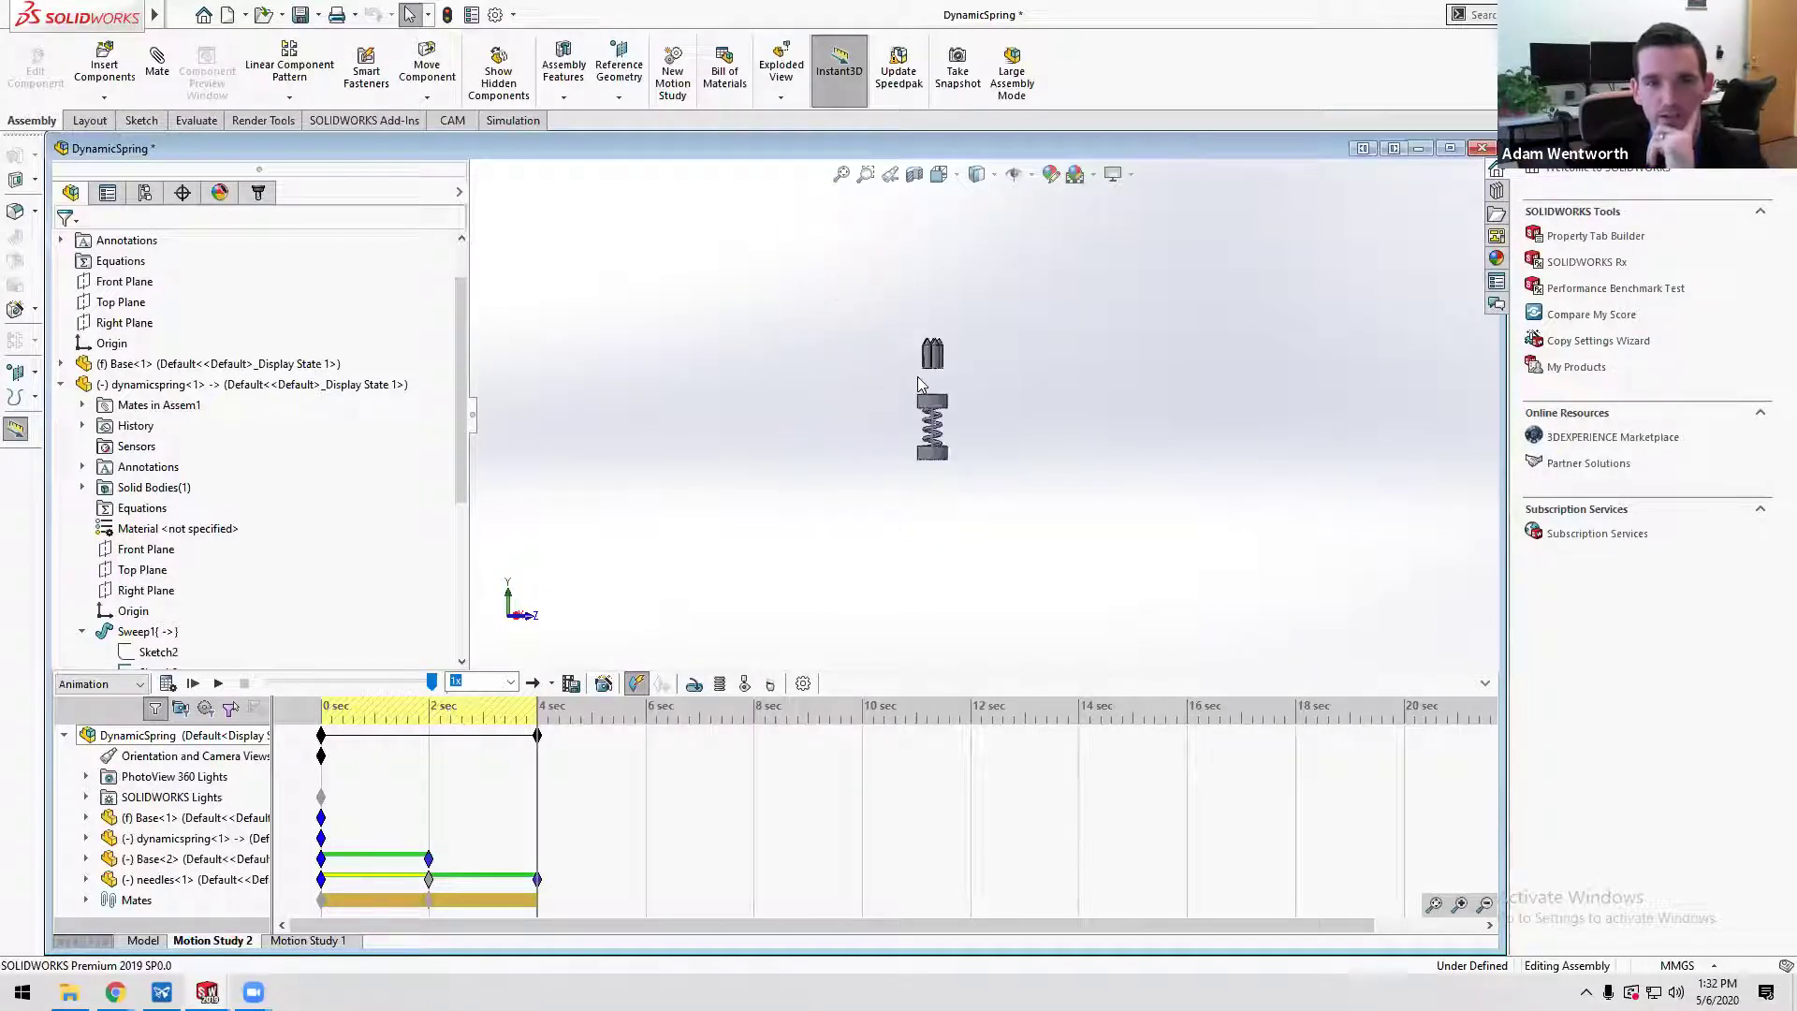
{"action": "scroll", "coordinate": [936, 374], "scroll_direction": "down", "scroll_amount": 3}
{"action": "scroll", "coordinate": [936, 374], "scroll_direction": "up", "scroll_amount": 1}
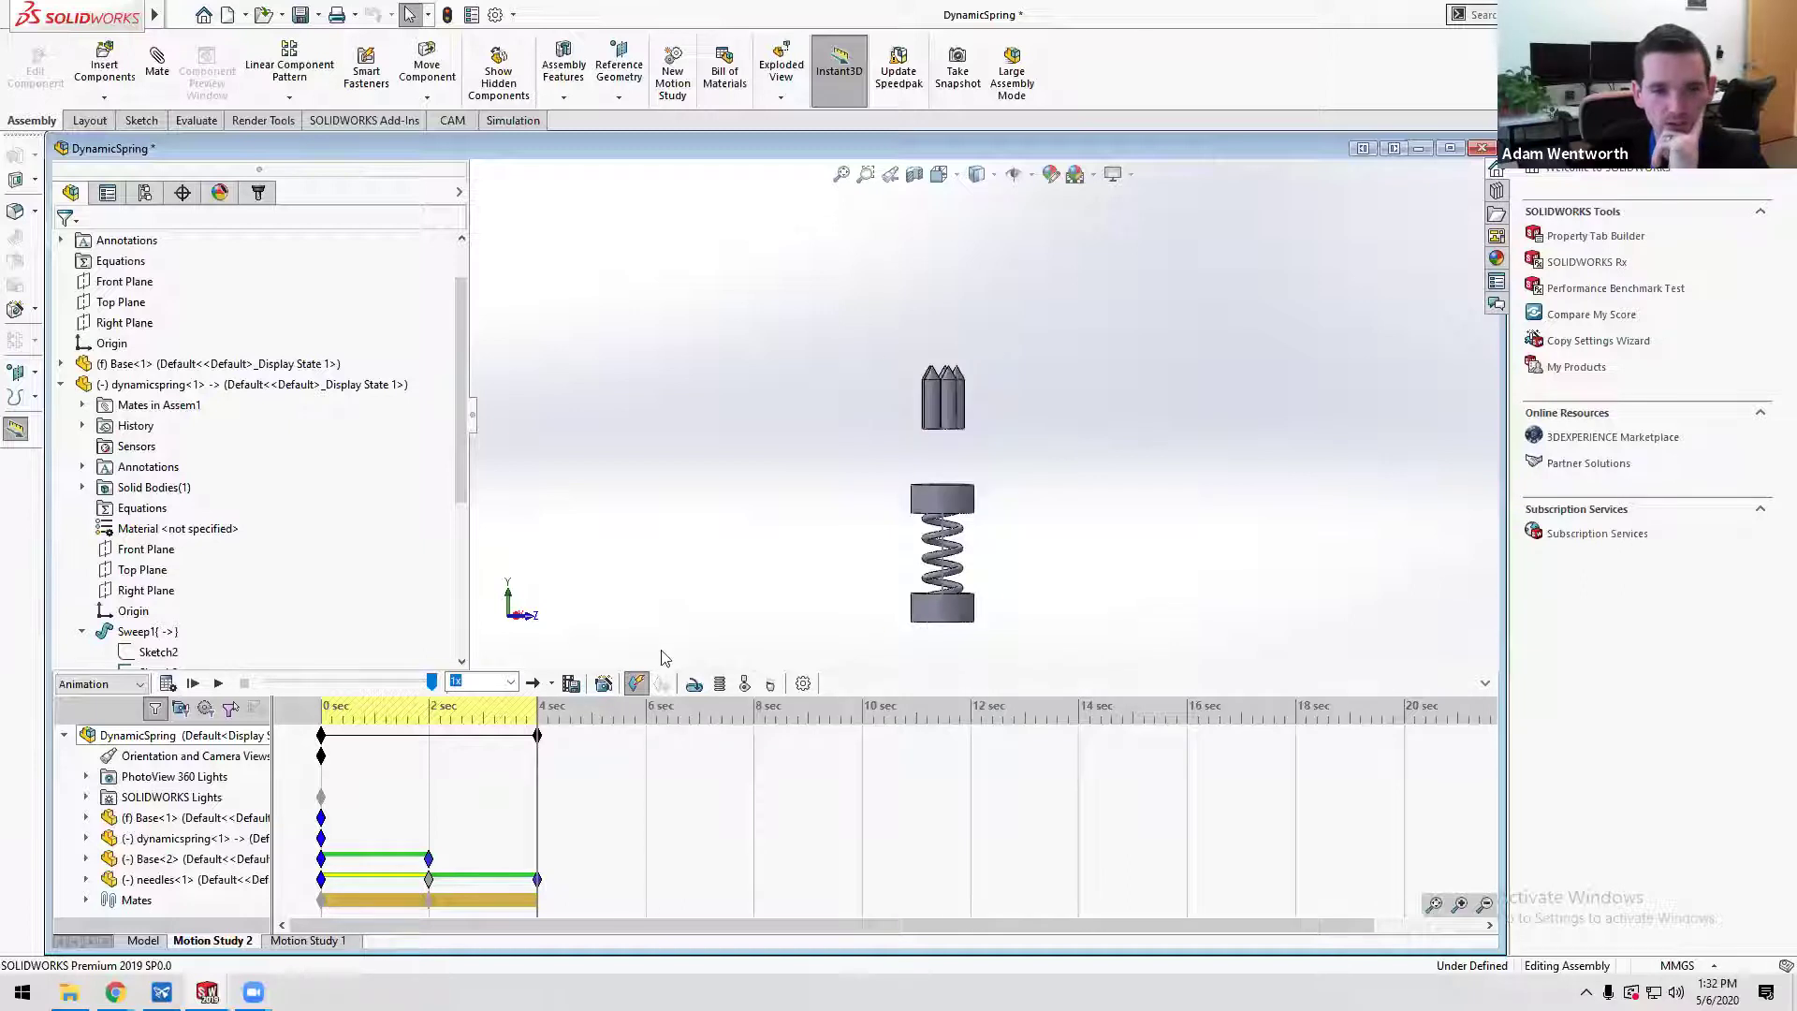
{"action": "left_click", "coordinate": [636, 684]}
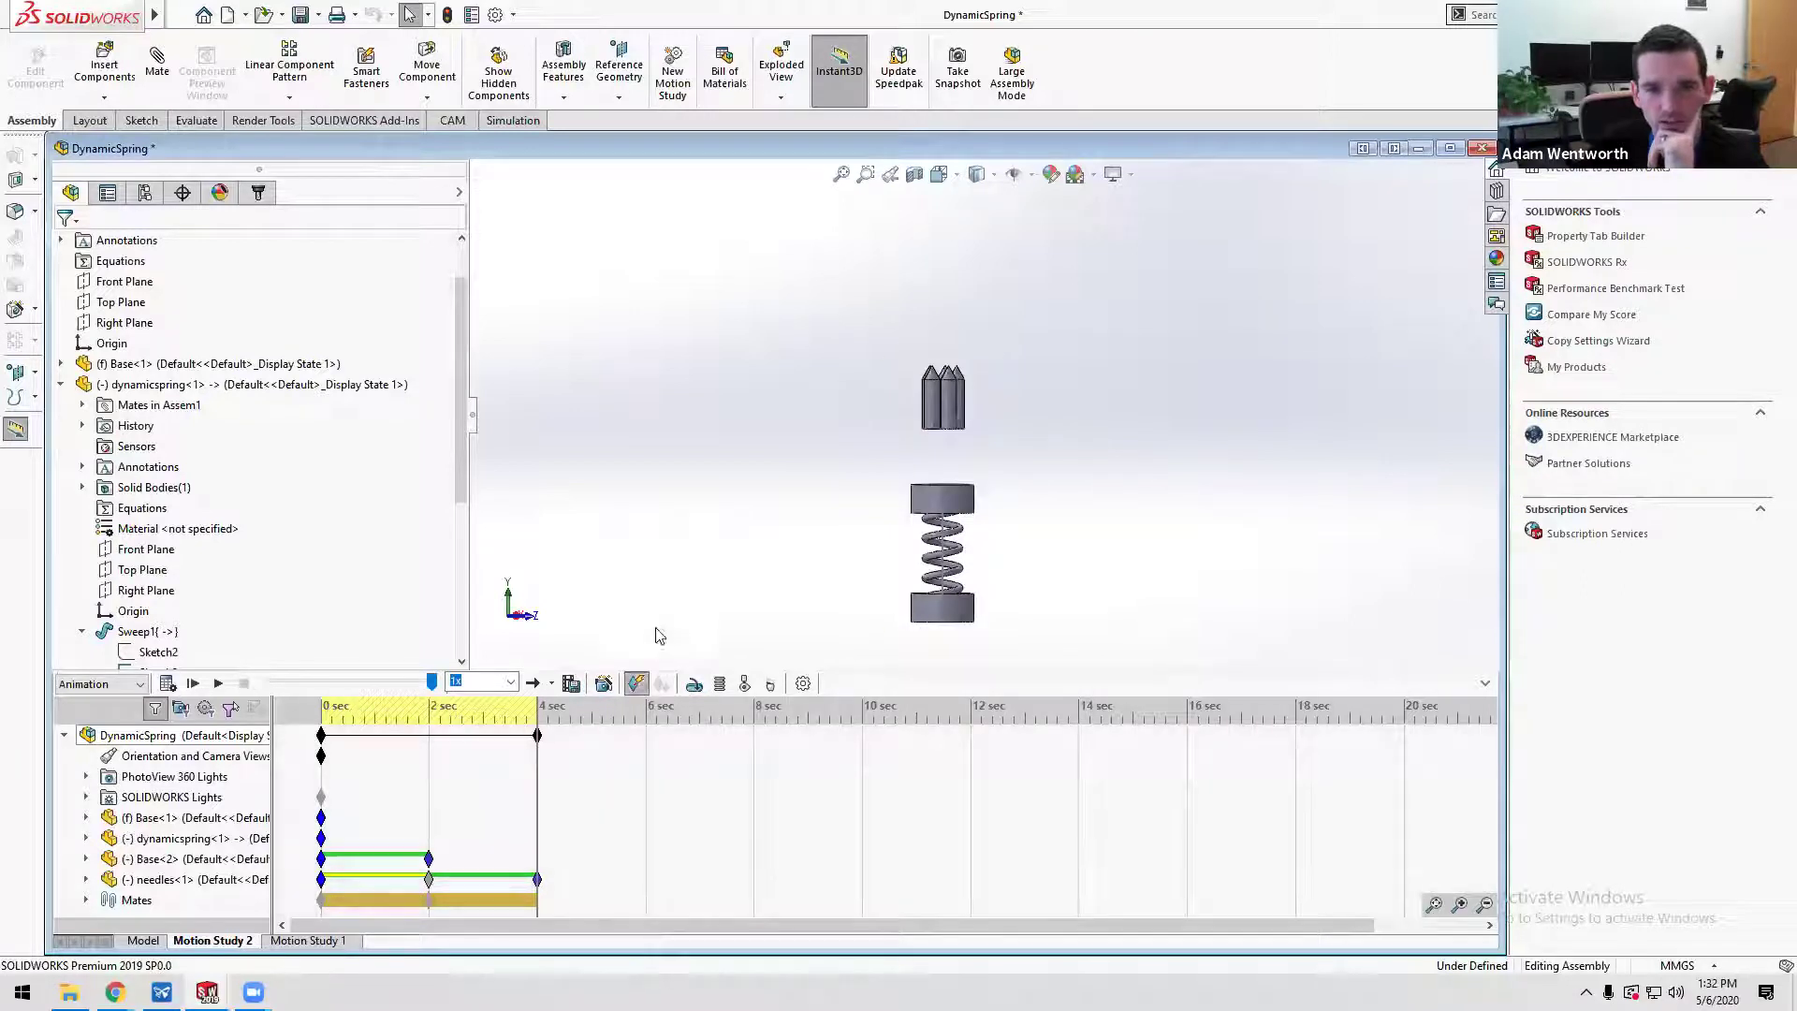
{"action": "left_click", "coordinate": [642, 685]}
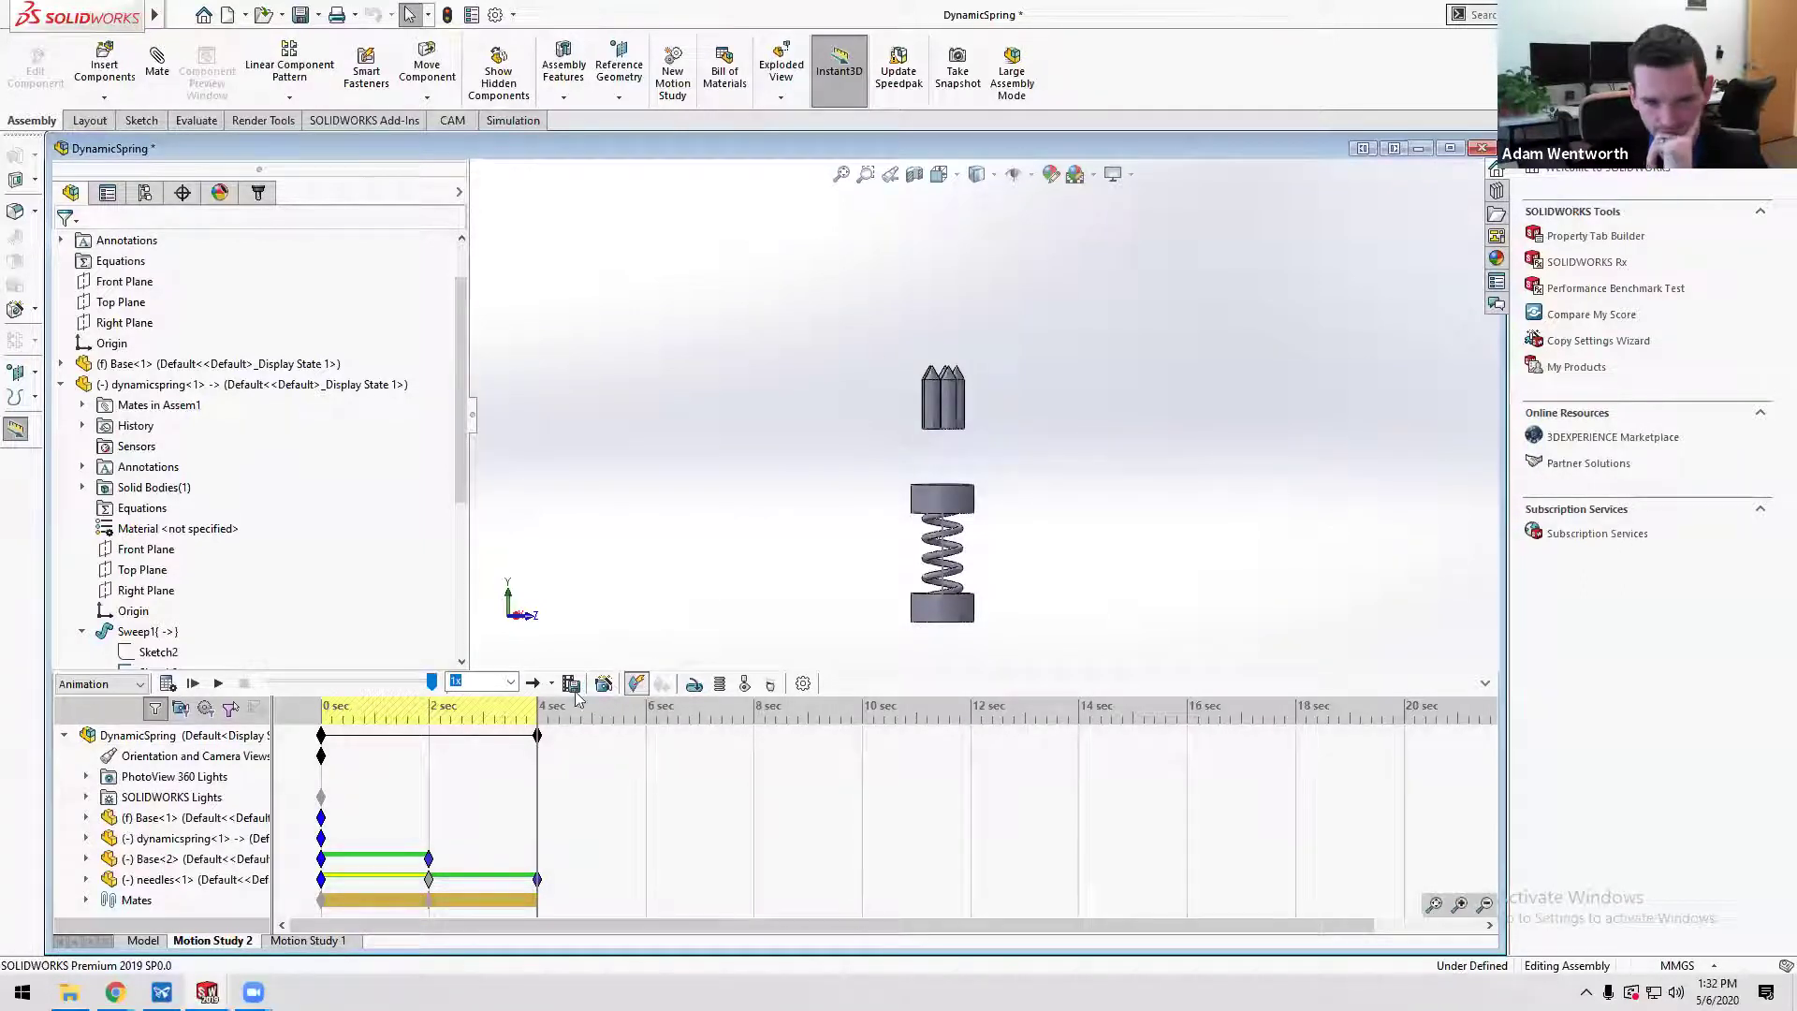
{"action": "left_click_drag", "start_coordinate": [541, 717], "coordinate": [863, 717]}
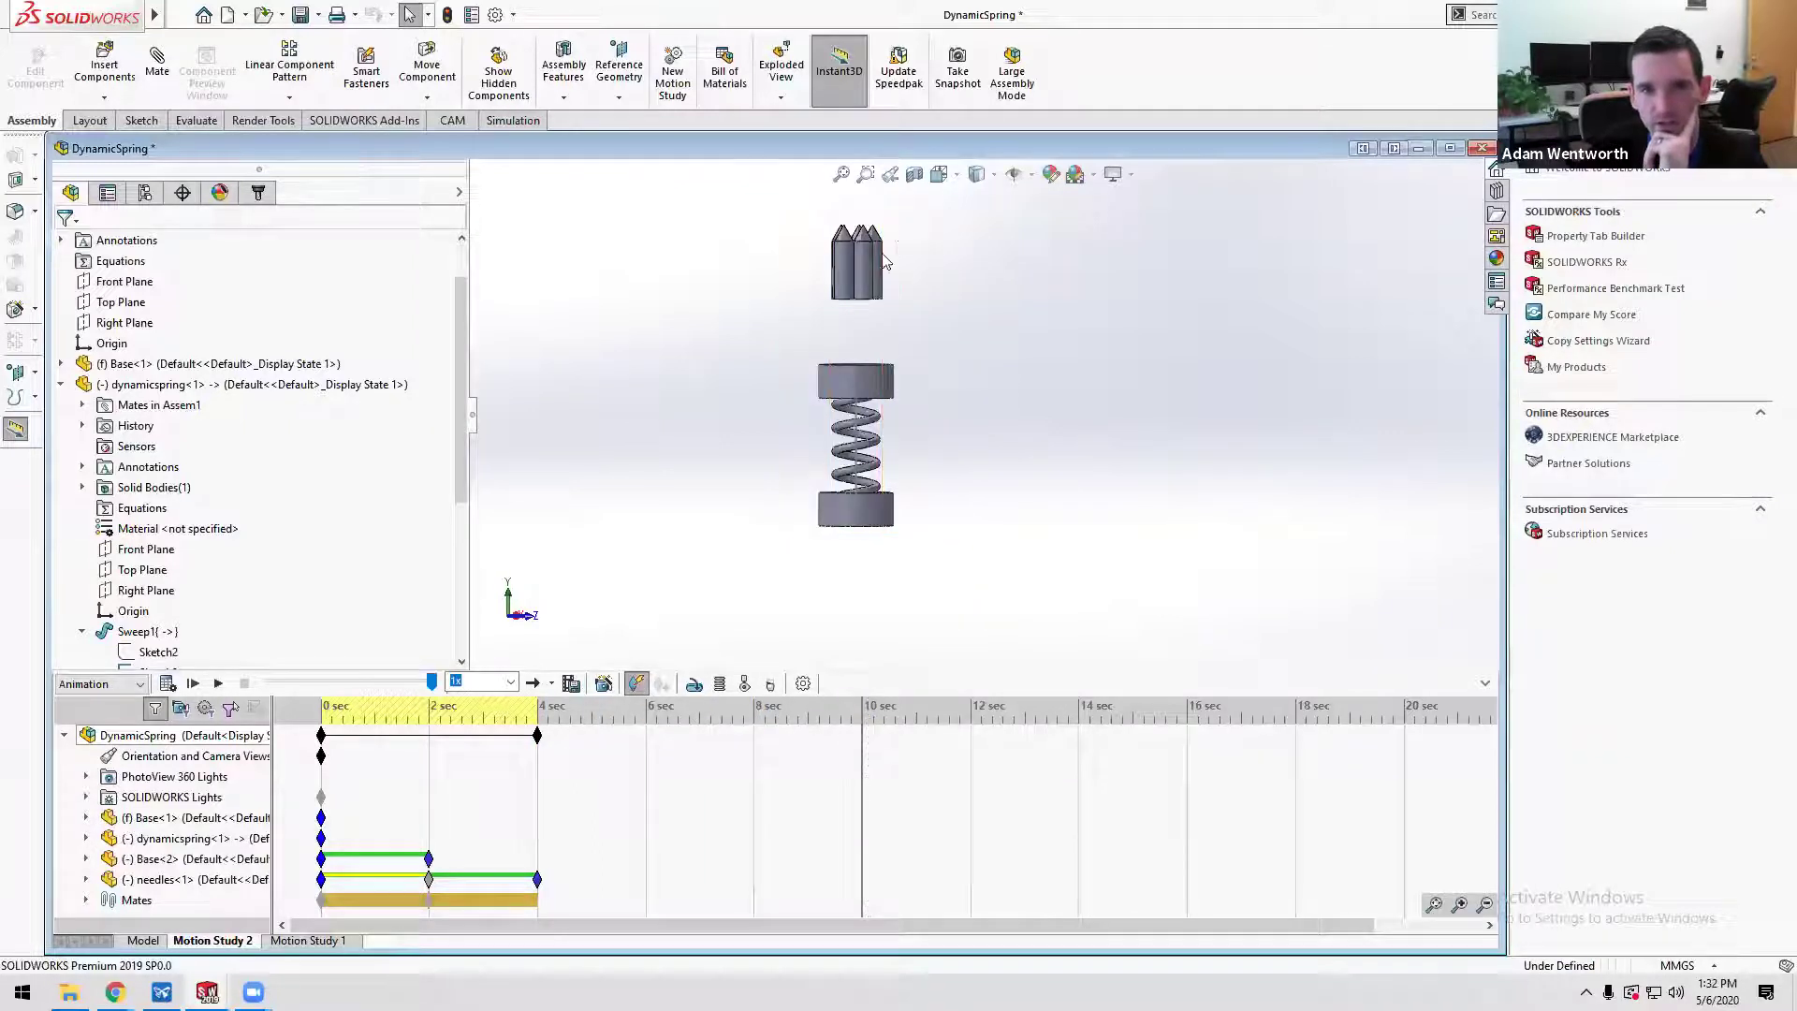
{"action": "scroll", "coordinate": [936, 393], "scroll_direction": "down", "scroll_amount": 2}
{"action": "scroll", "coordinate": [973, 422], "scroll_direction": "up", "scroll_amount": 2}
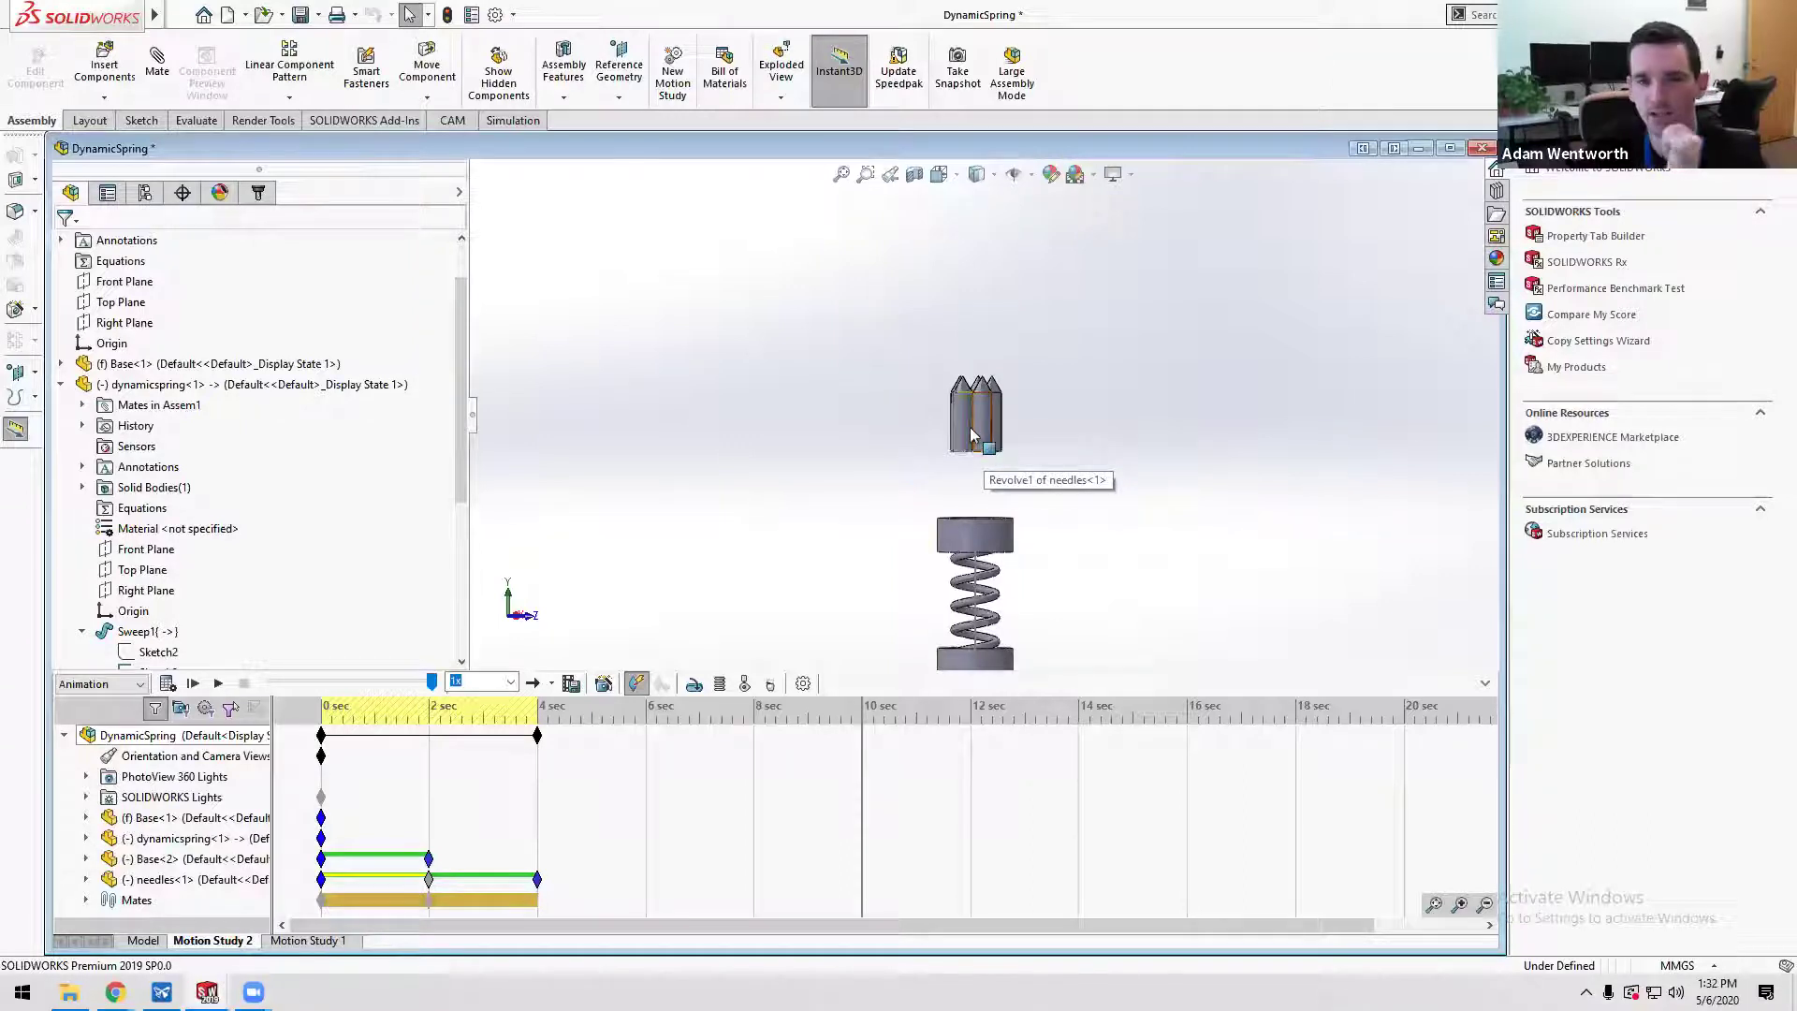
{"action": "left_click", "coordinate": [984, 440]}
{"action": "left_click_drag", "start_coordinate": [984, 440], "coordinate": [1035, 284]}
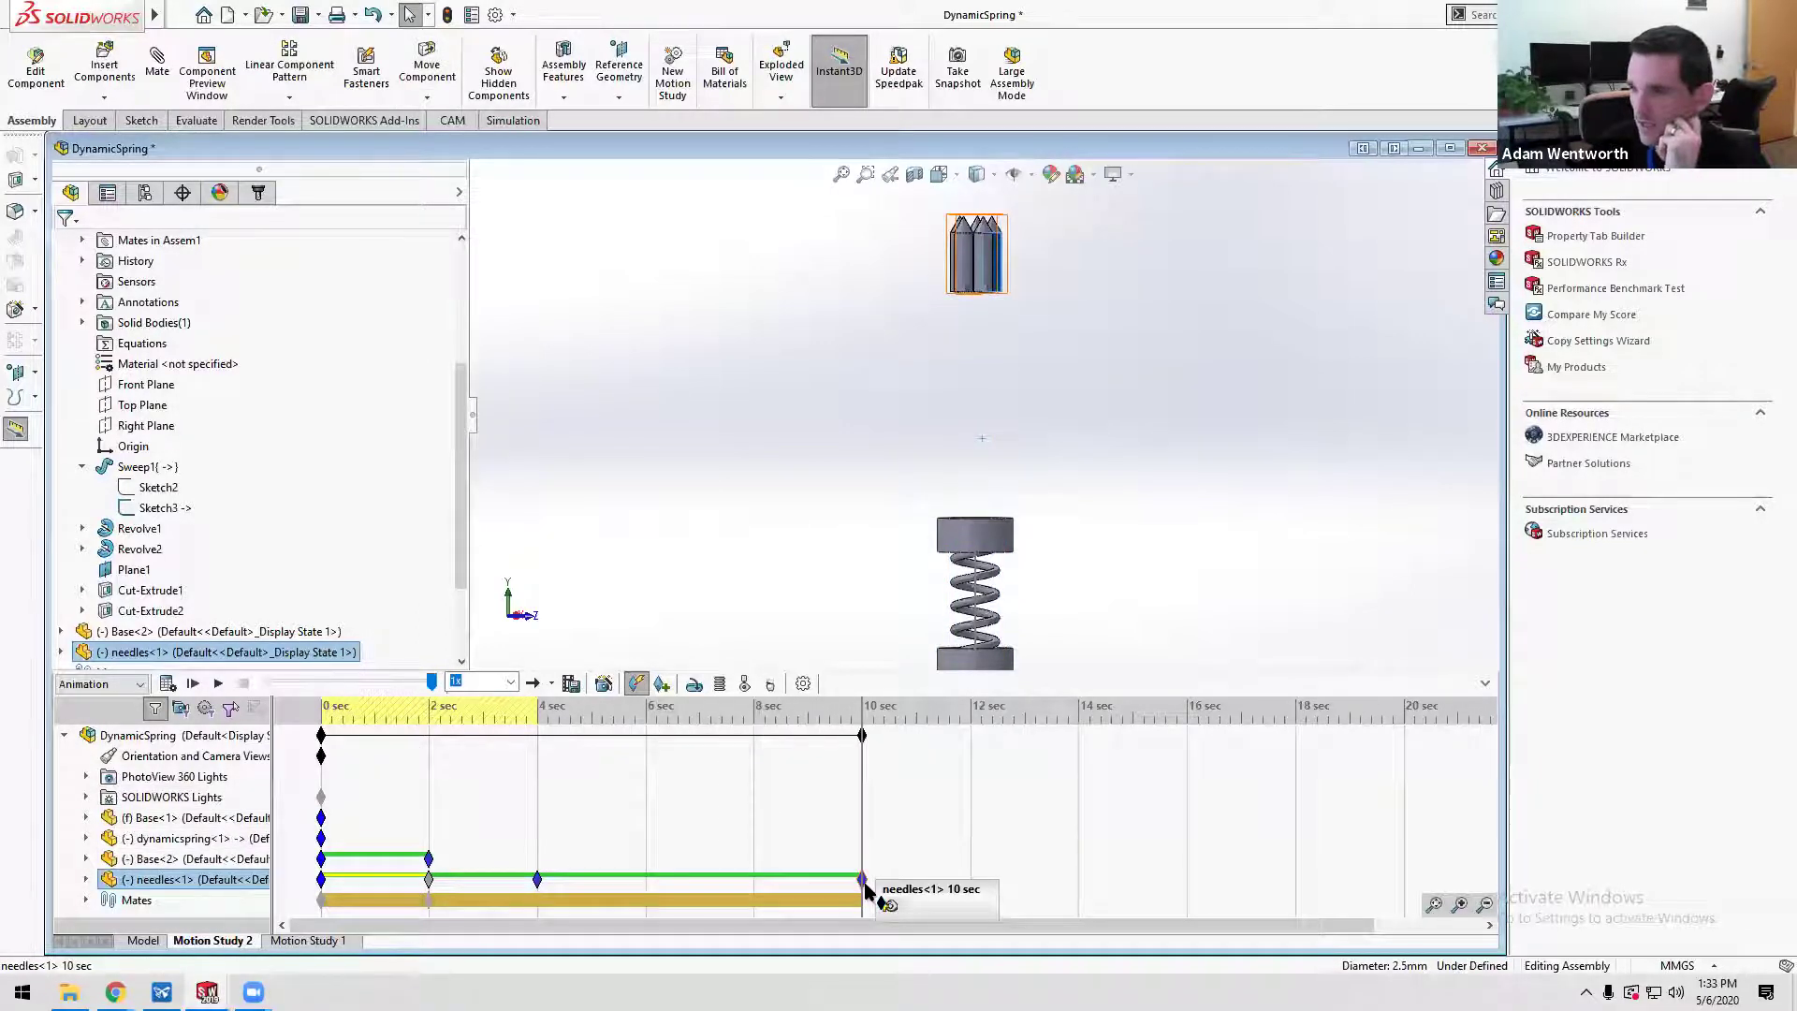
- Rebuild the assembly and play the extended Motion Study 2 animation to check the needle movement
{"action": "left_click", "coordinate": [448, 21]}
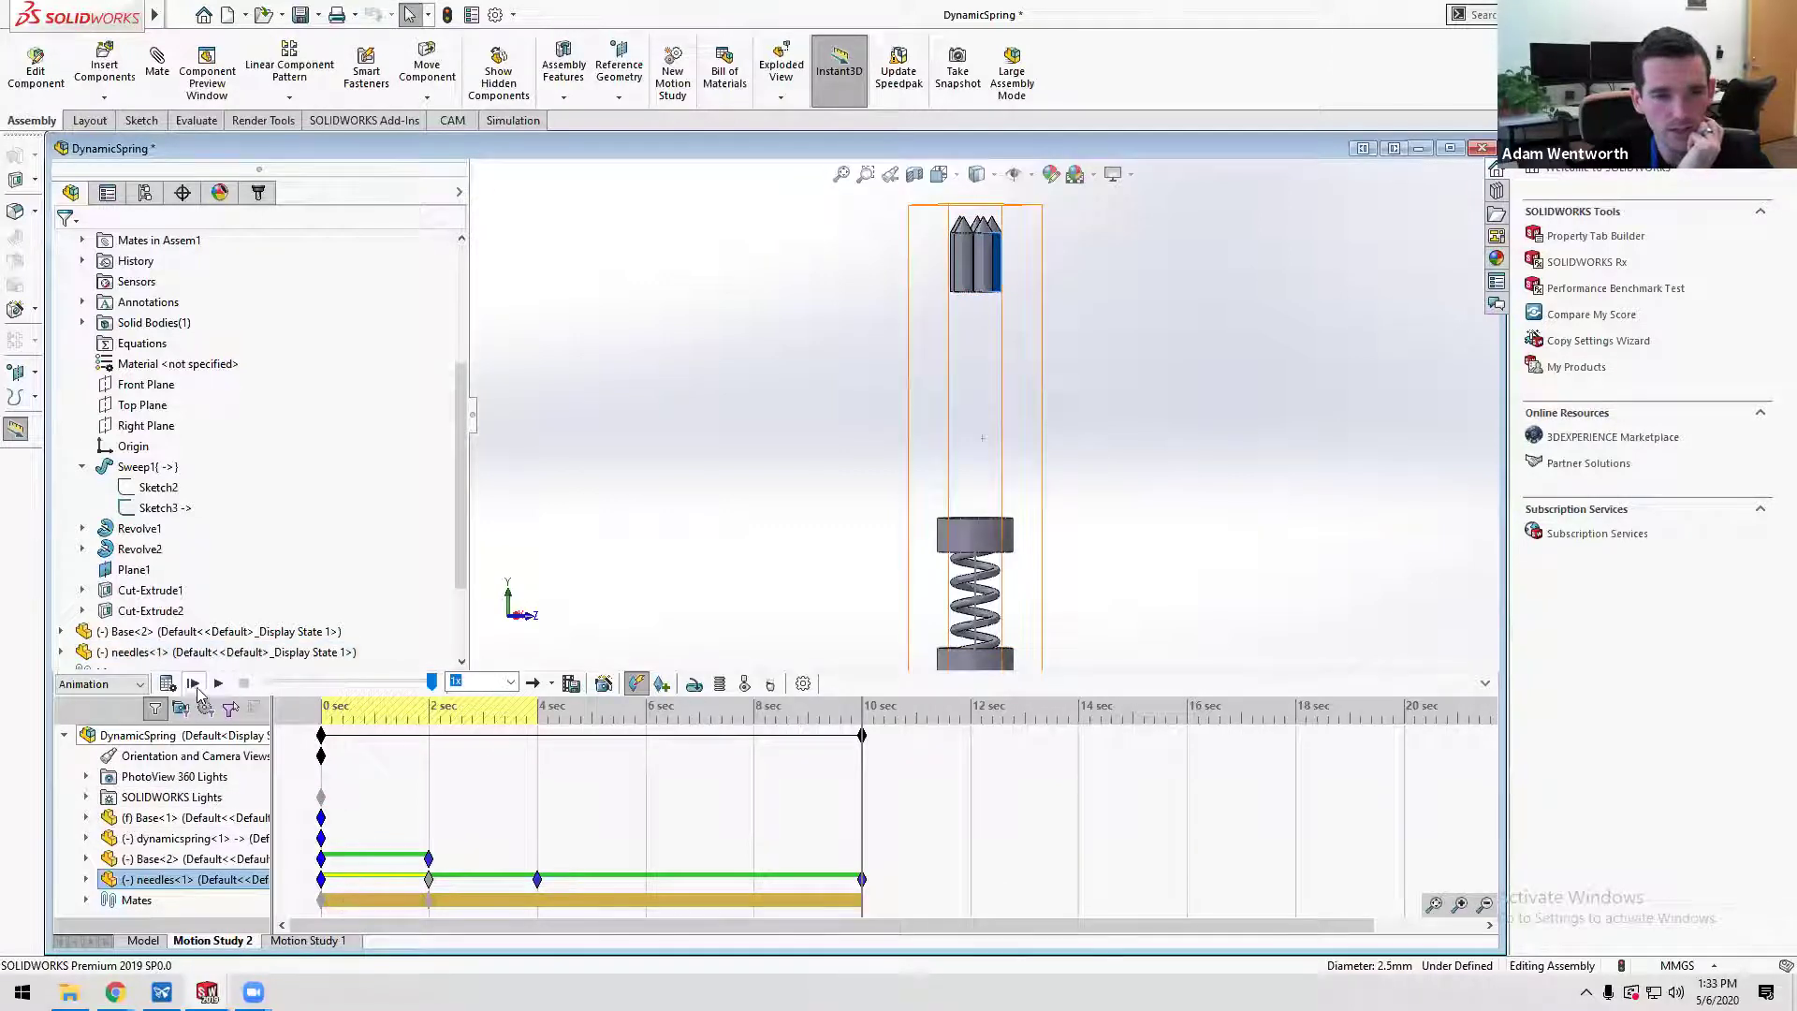
{"action": "left_click", "coordinate": [218, 683]}
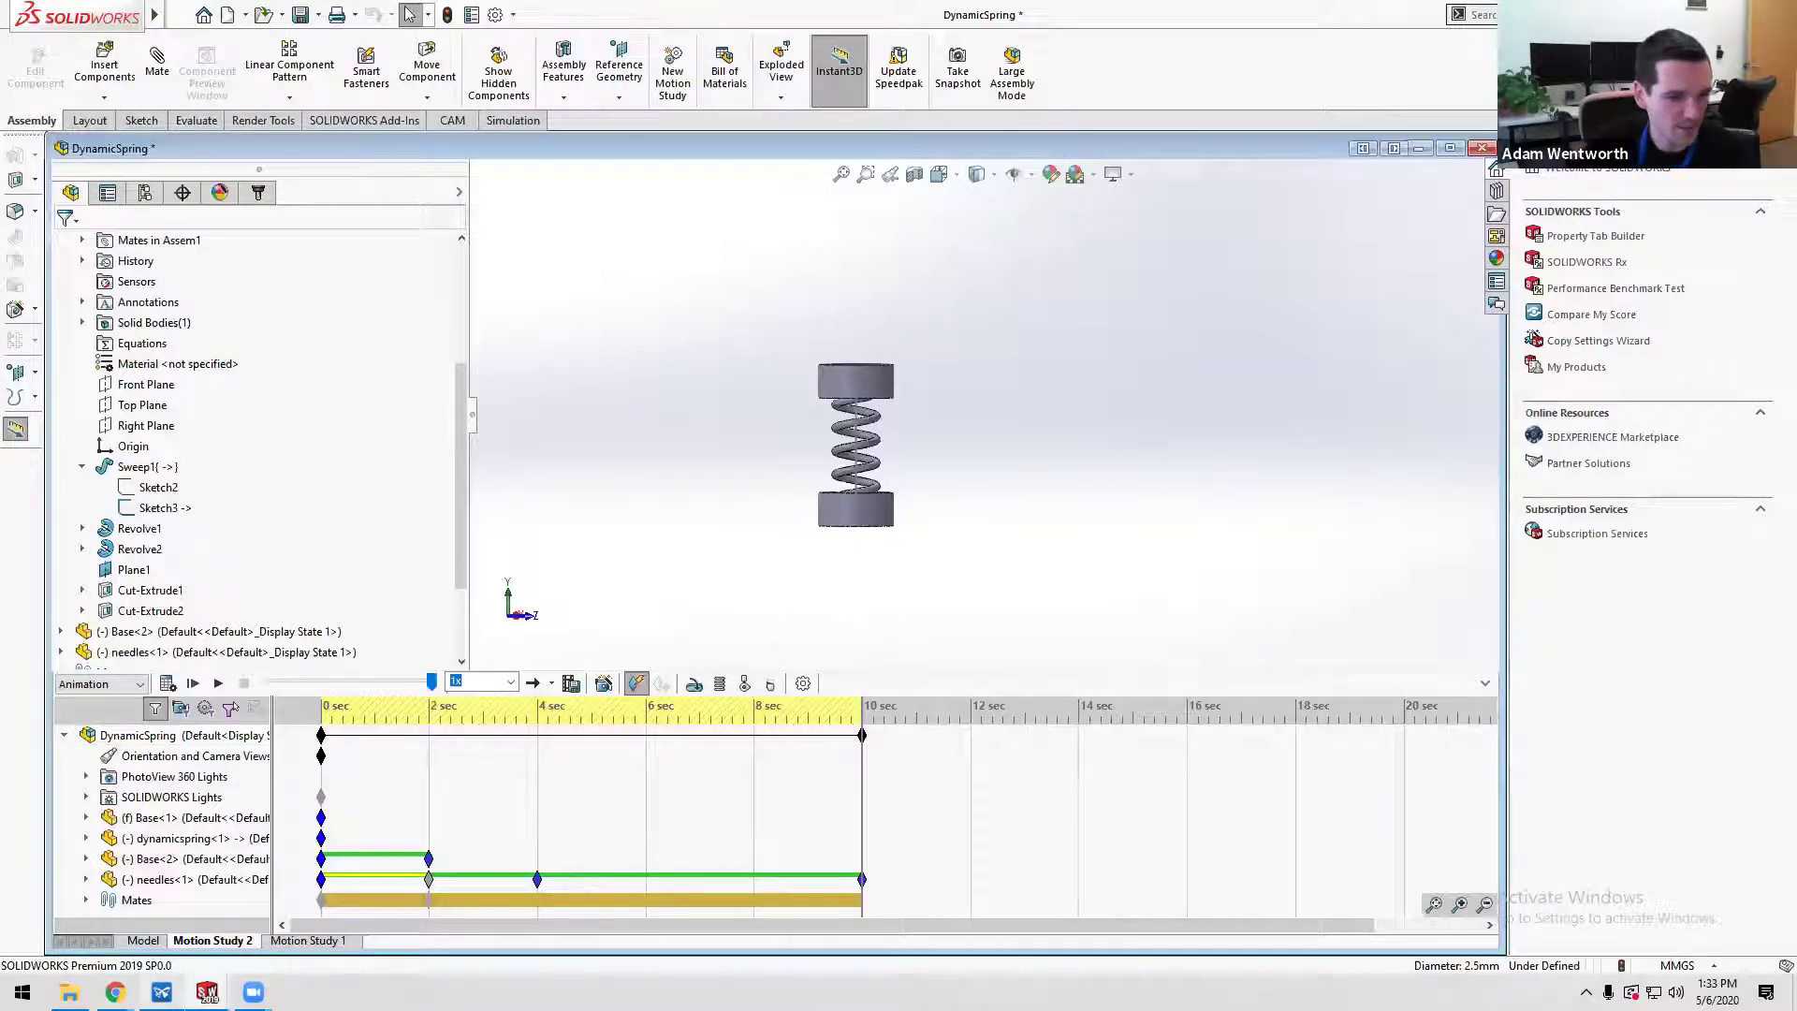
{"action": "left_click", "coordinate": [115, 992]}
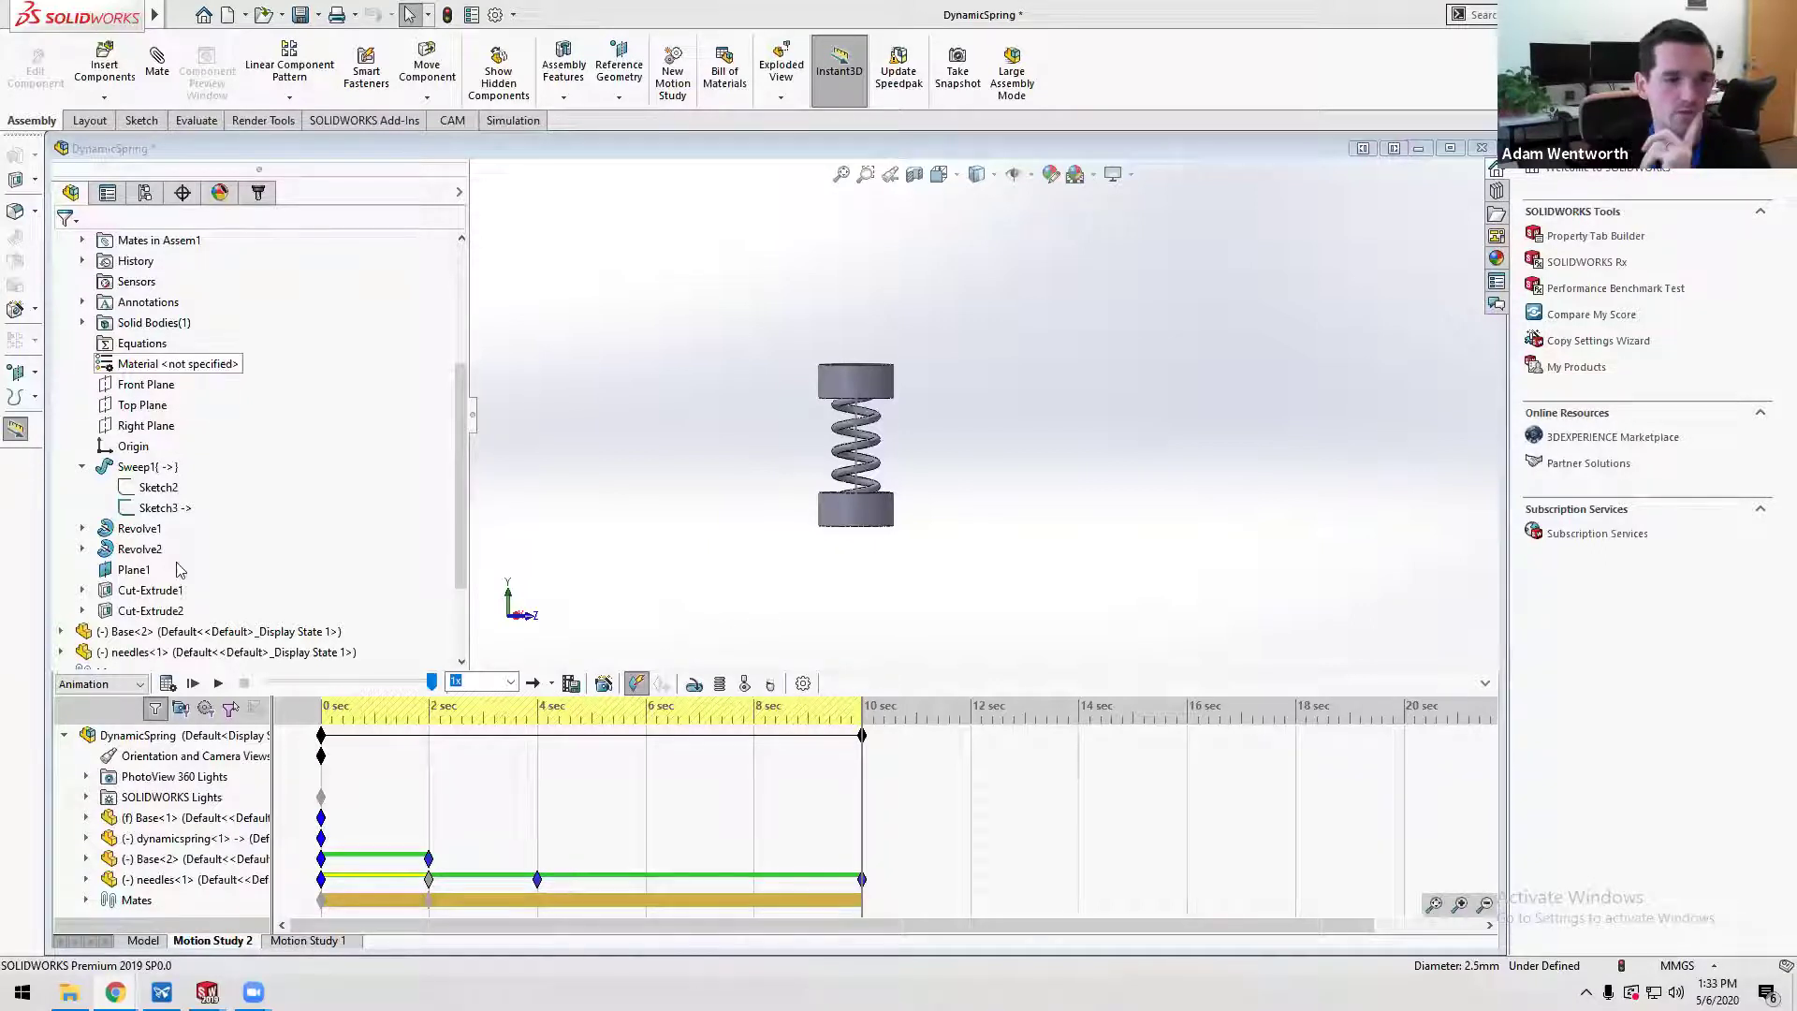
- Return to the assembly model, collapse its mates and the dynamicspring component, and look through the component options of dynamicspring and Base<1>
{"action": "left_click", "coordinate": [146, 939]}
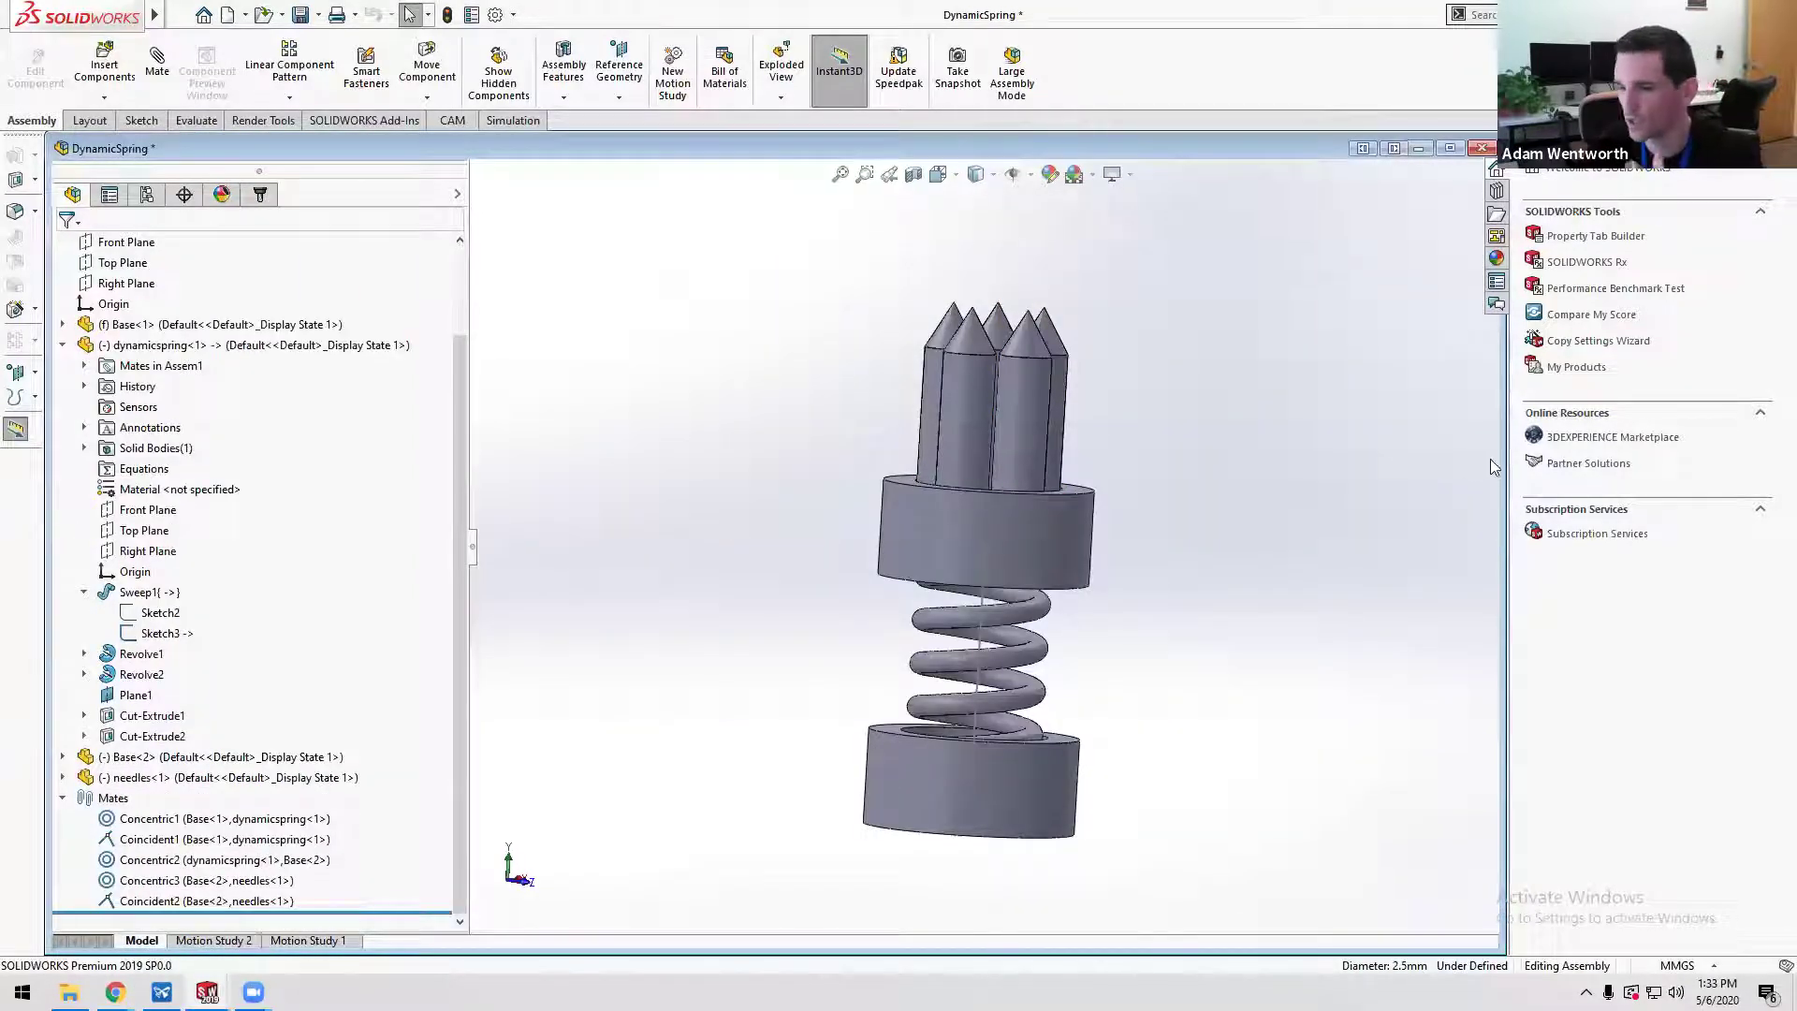
{"action": "left_click", "coordinate": [253, 991]}
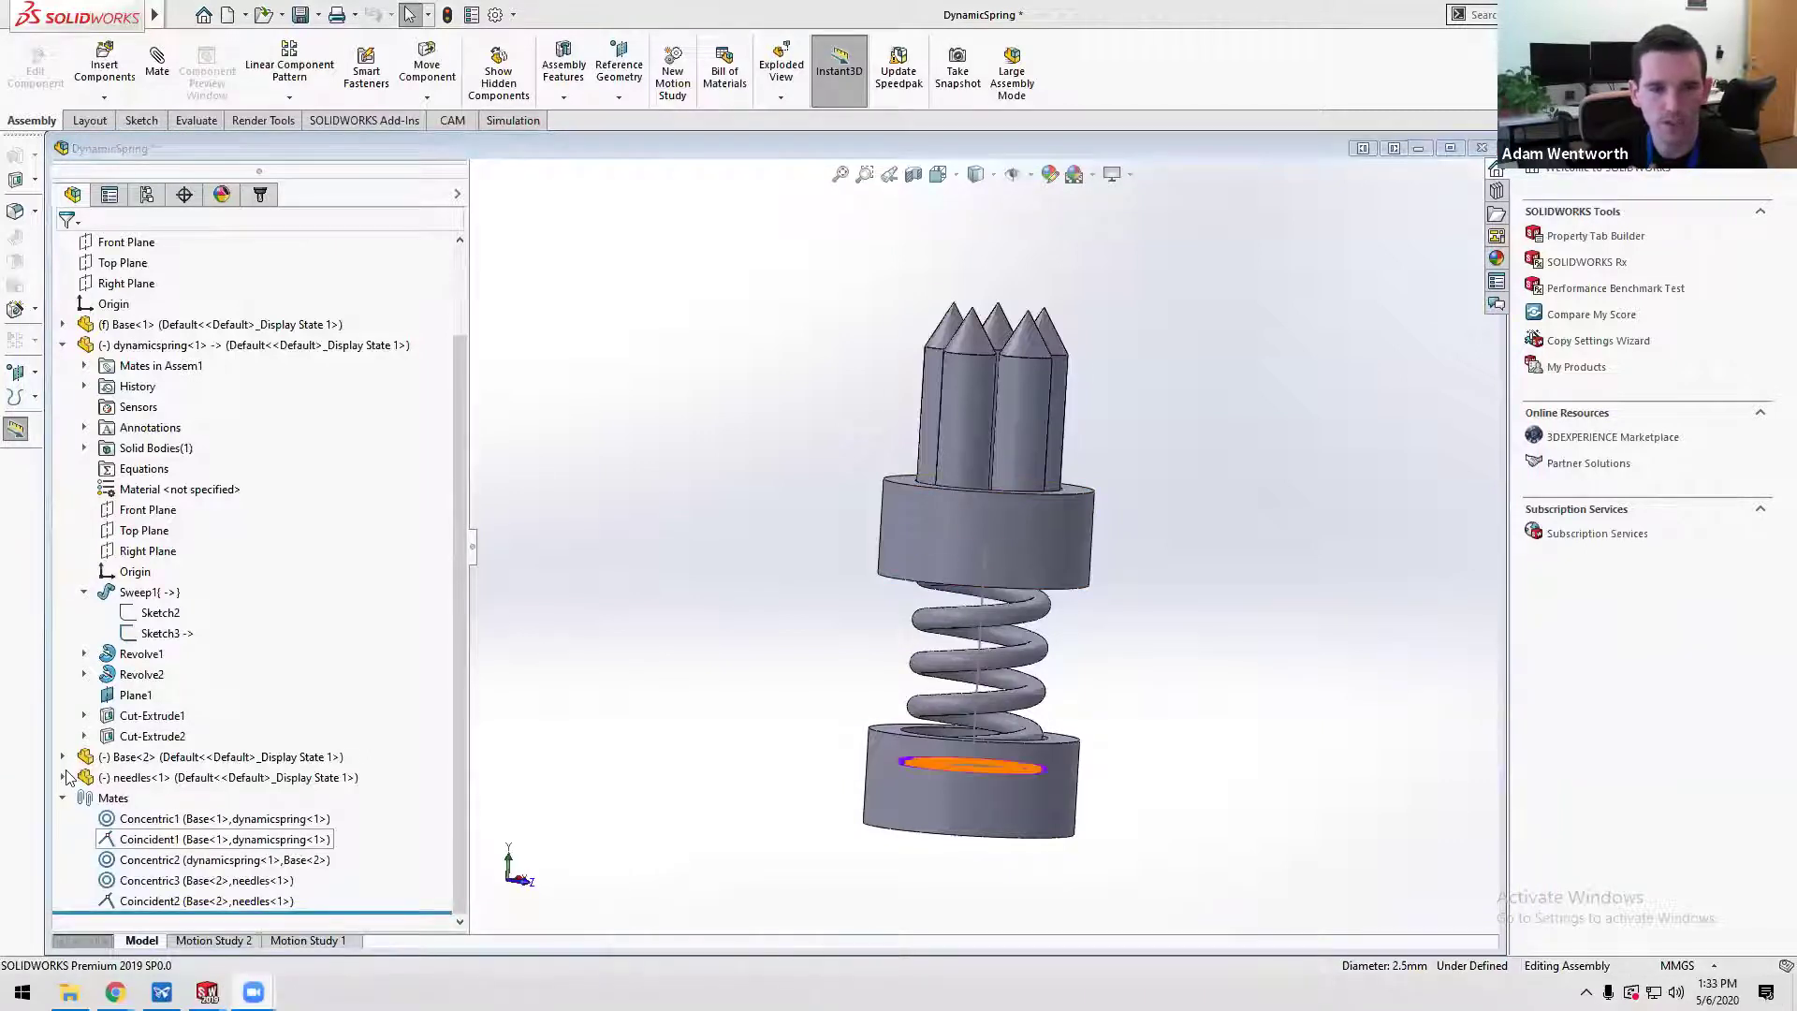
{"action": "left_click", "coordinate": [60, 799]}
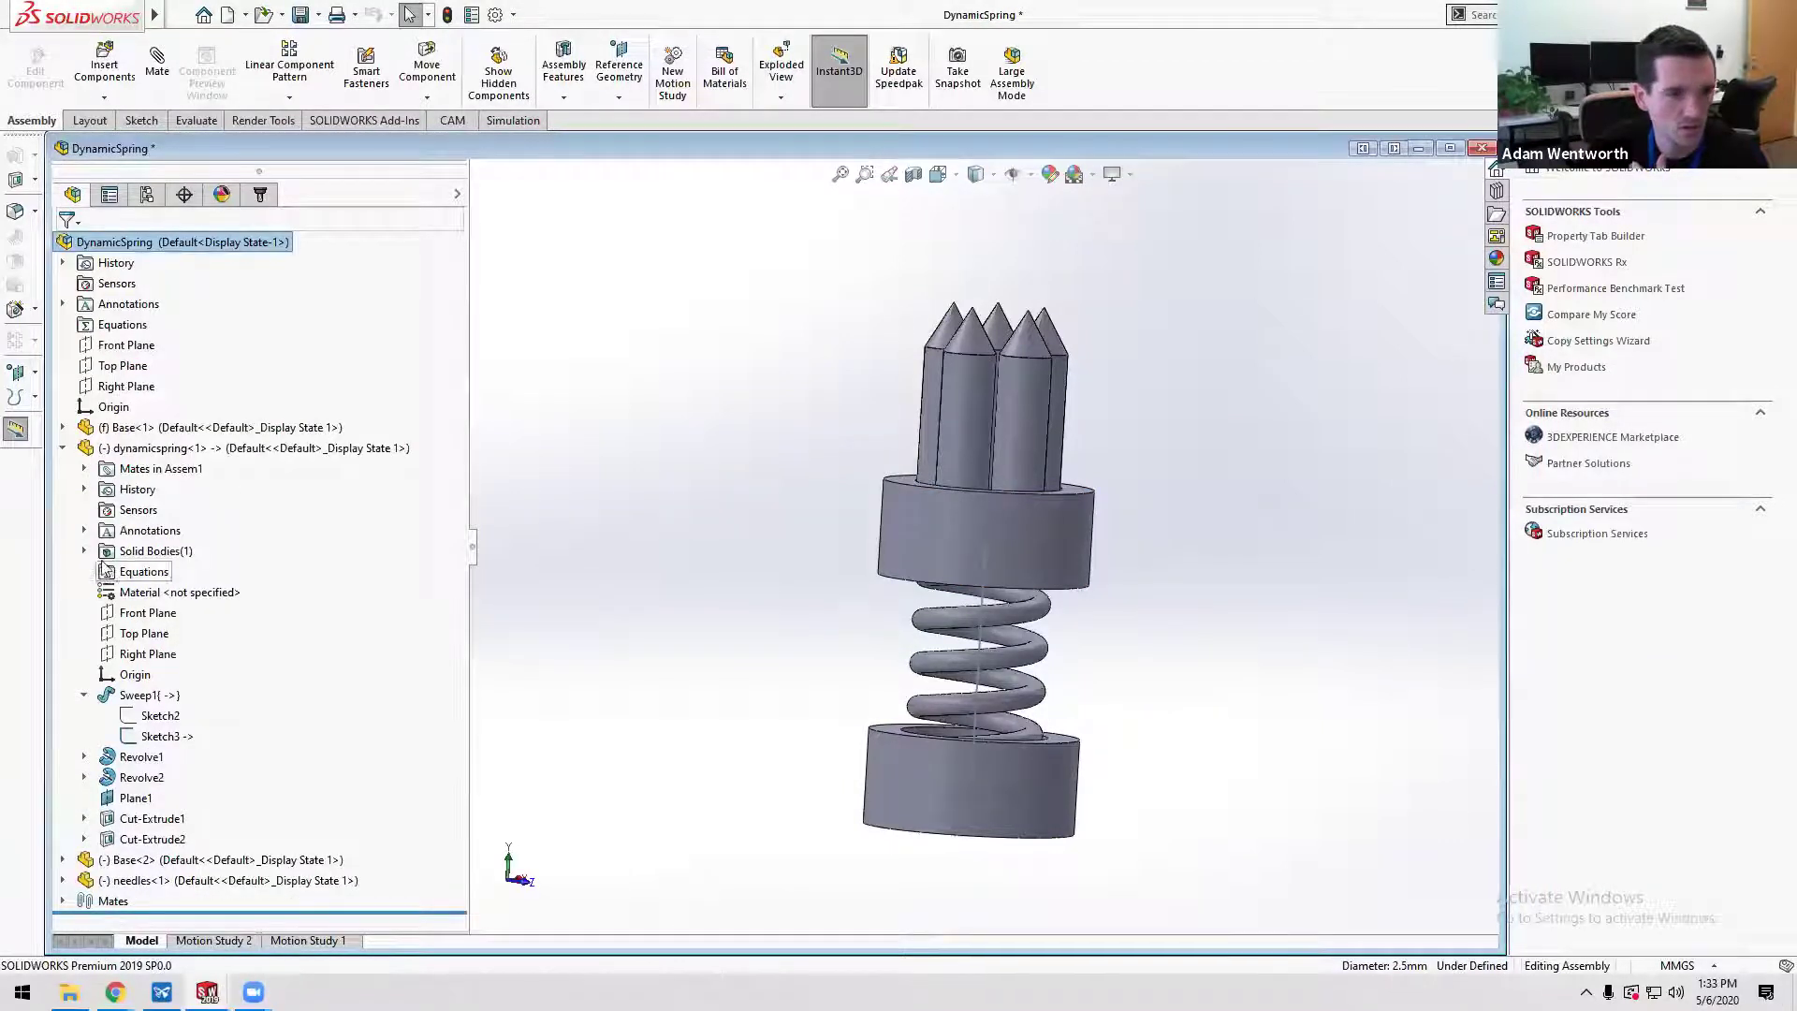
{"action": "left_click", "coordinate": [84, 696]}
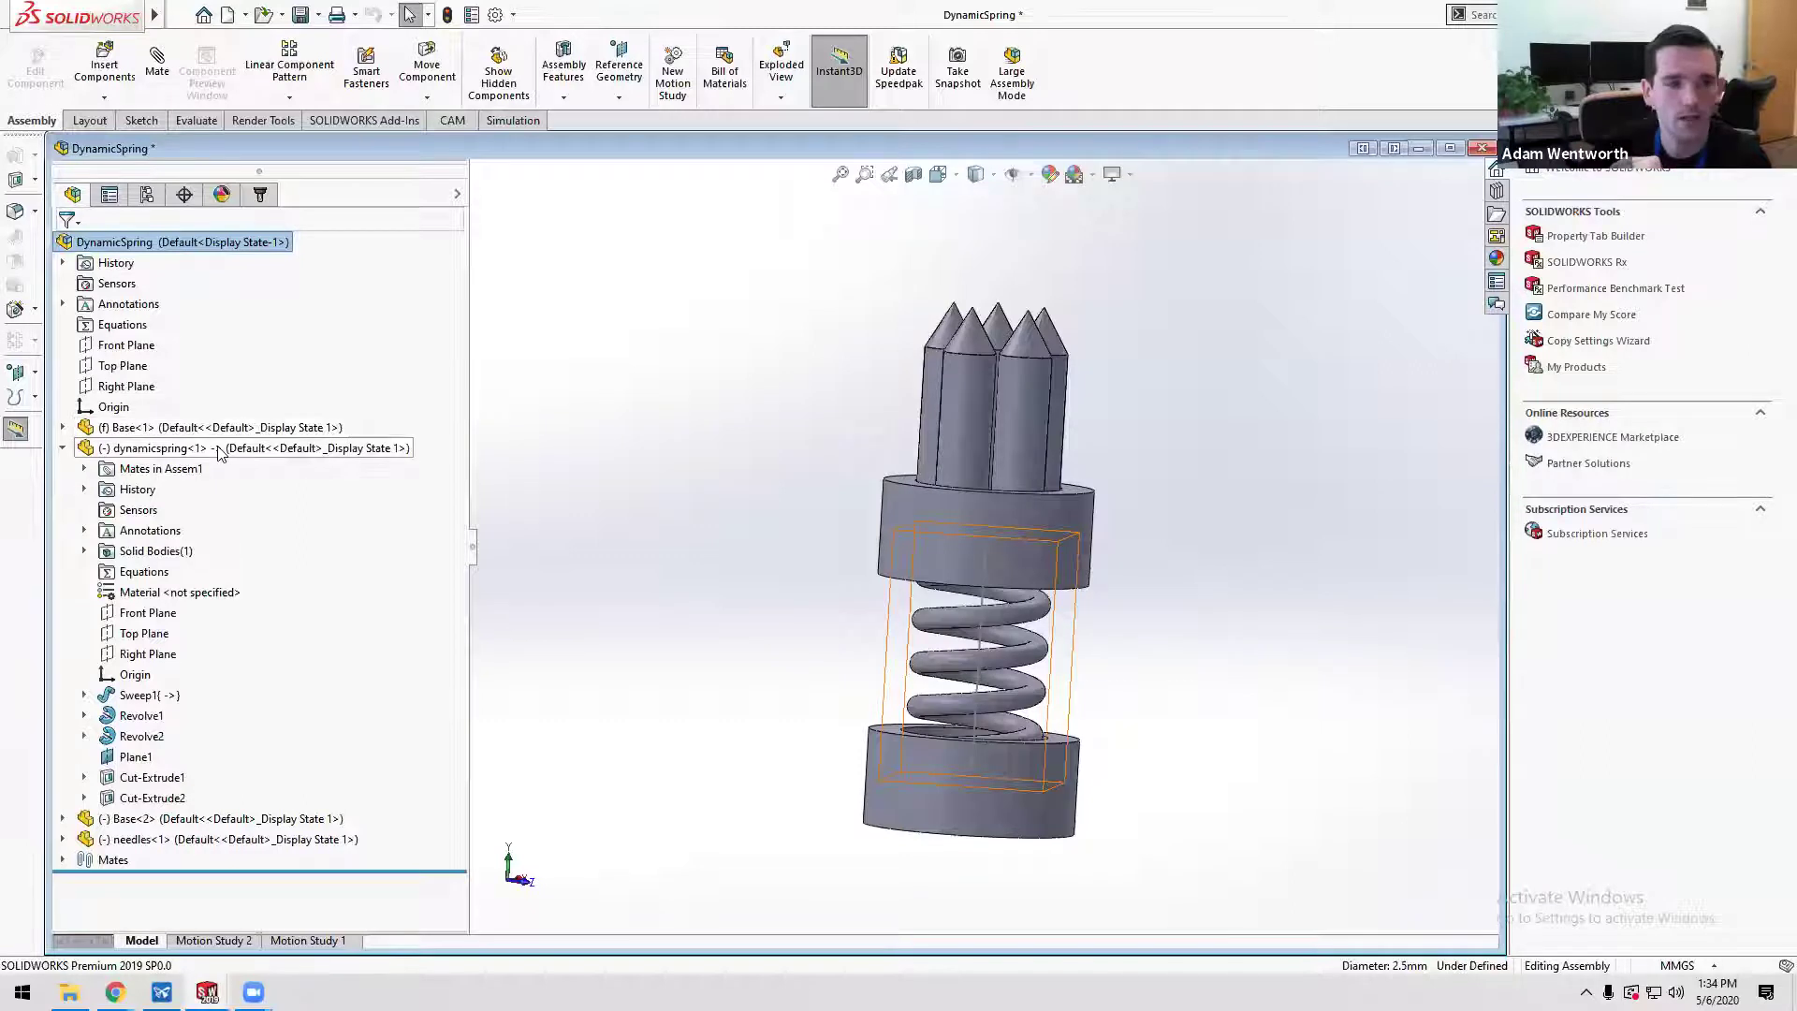
{"action": "right_click", "coordinate": [135, 449]}
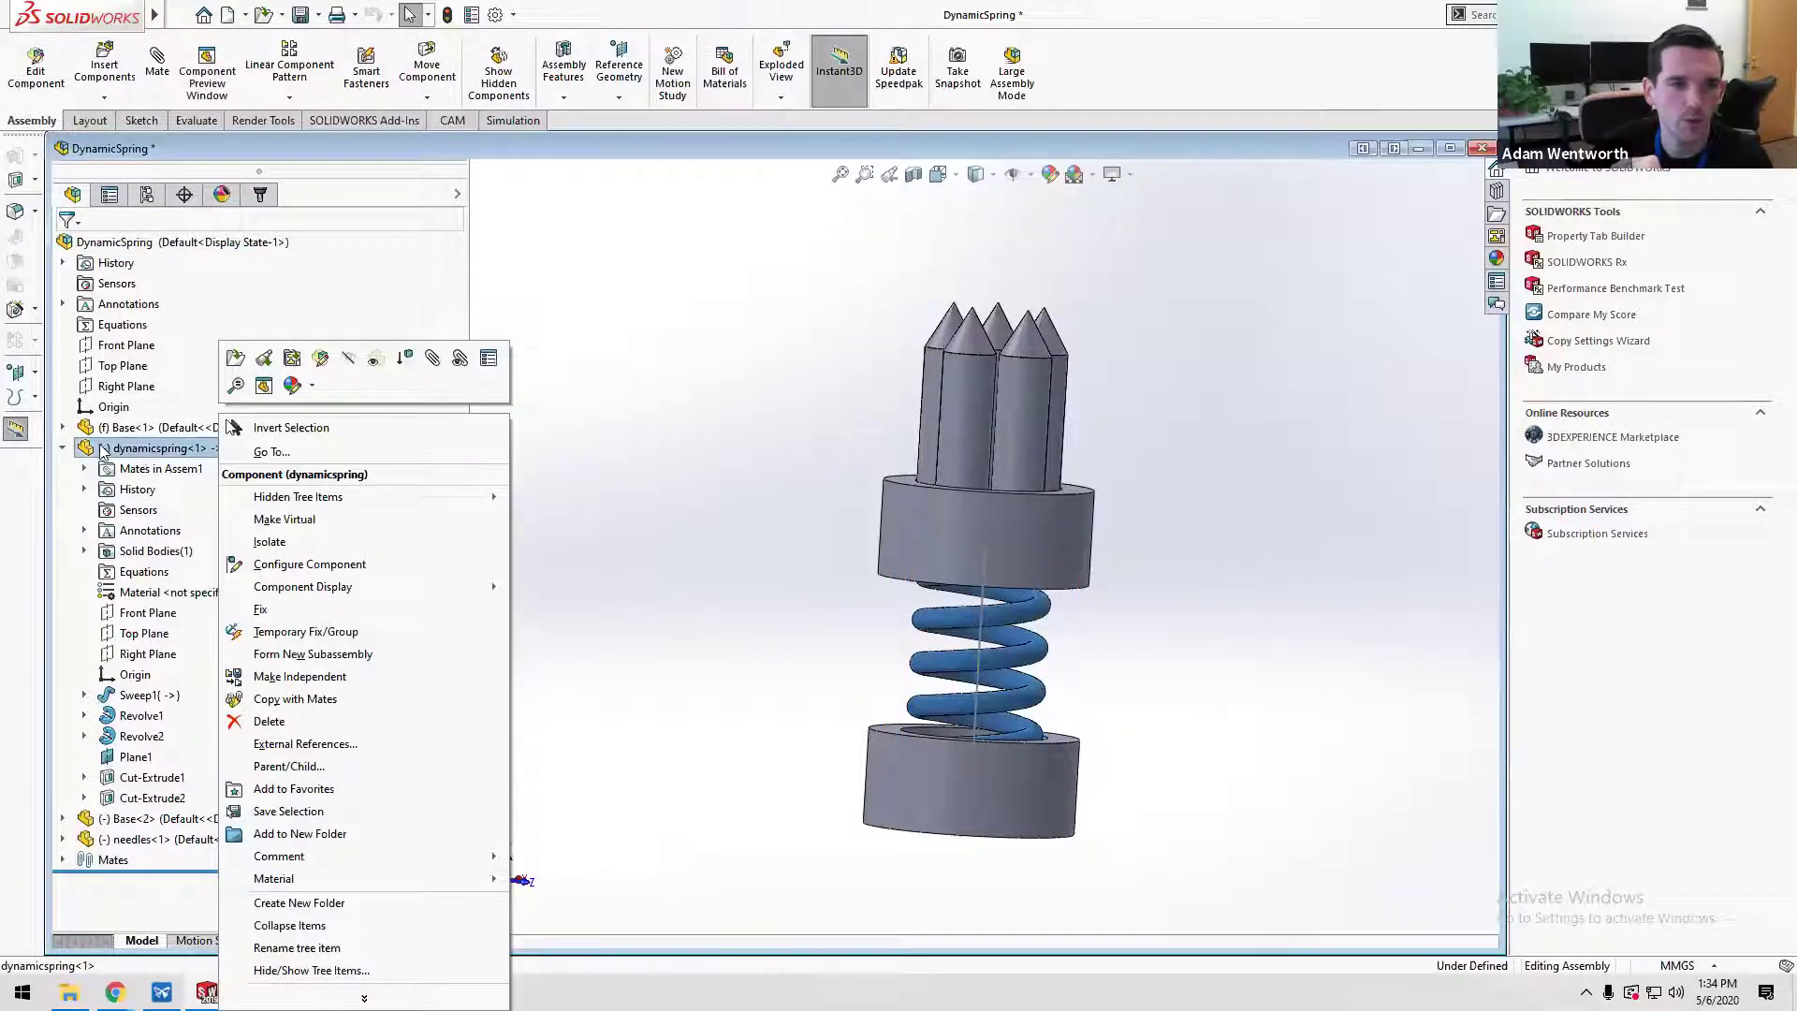
{"action": "left_click", "coordinate": [63, 447]}
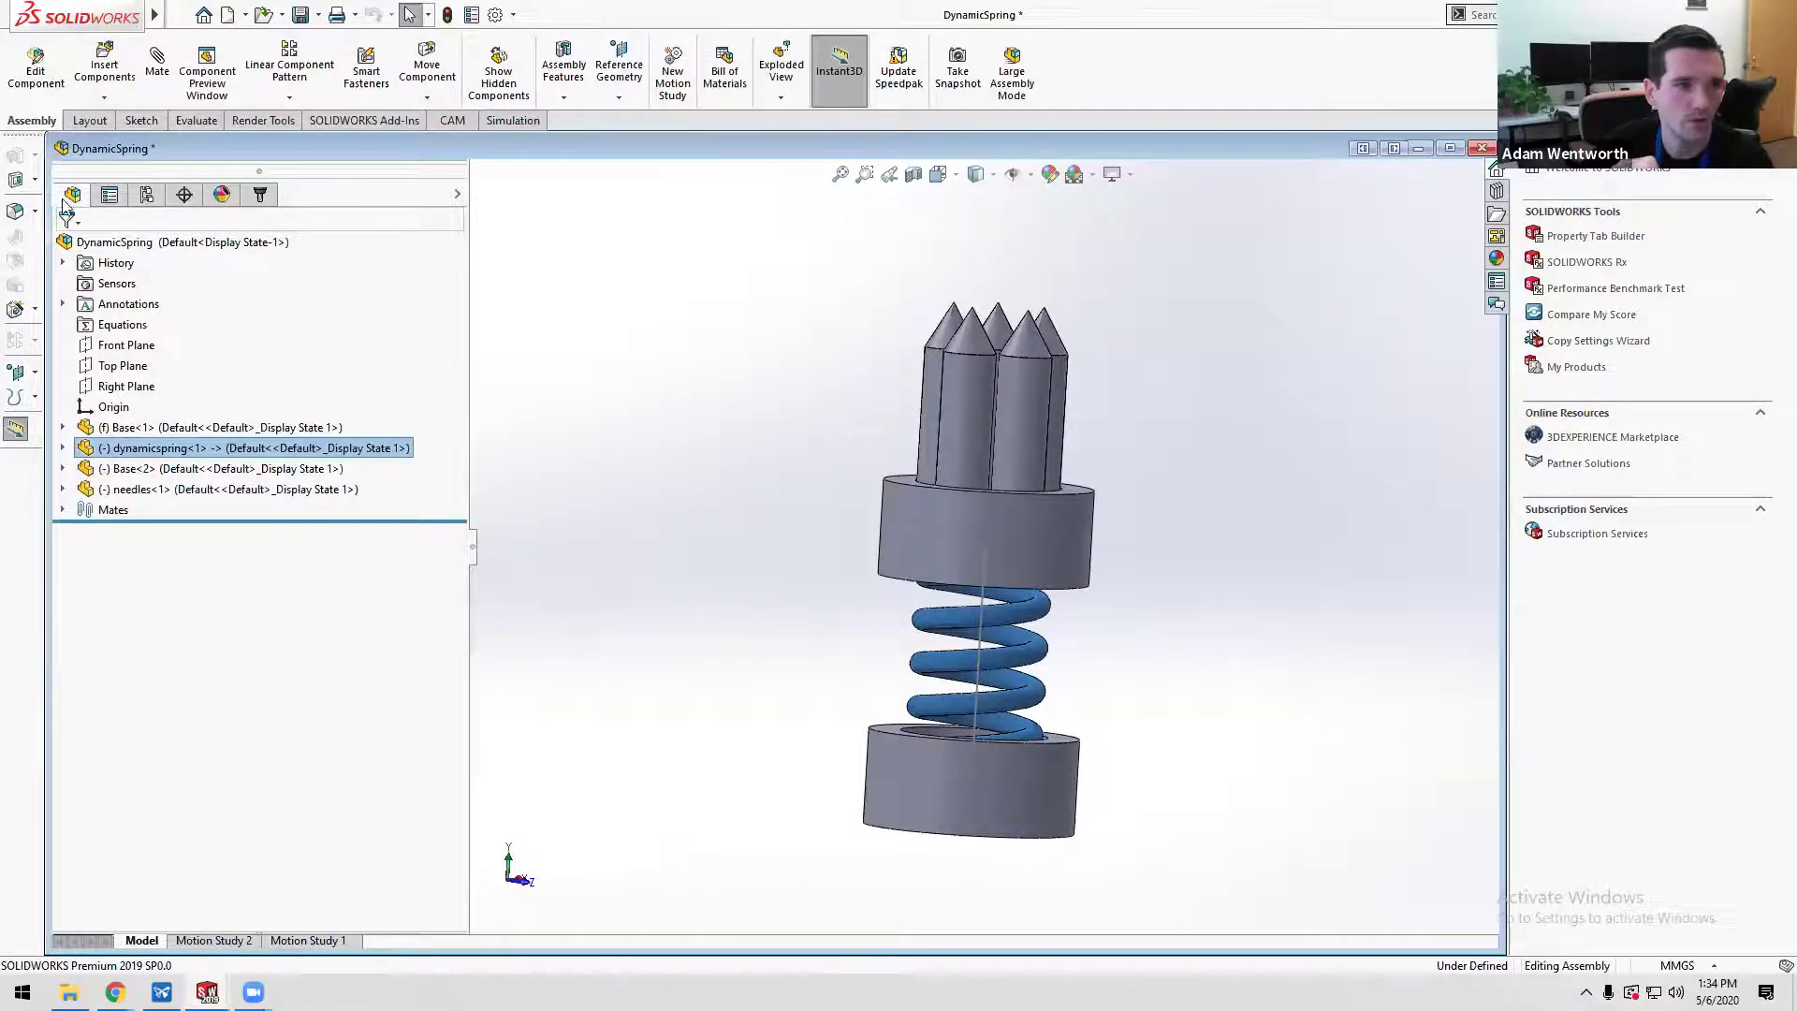
{"action": "right_click", "coordinate": [129, 428]}
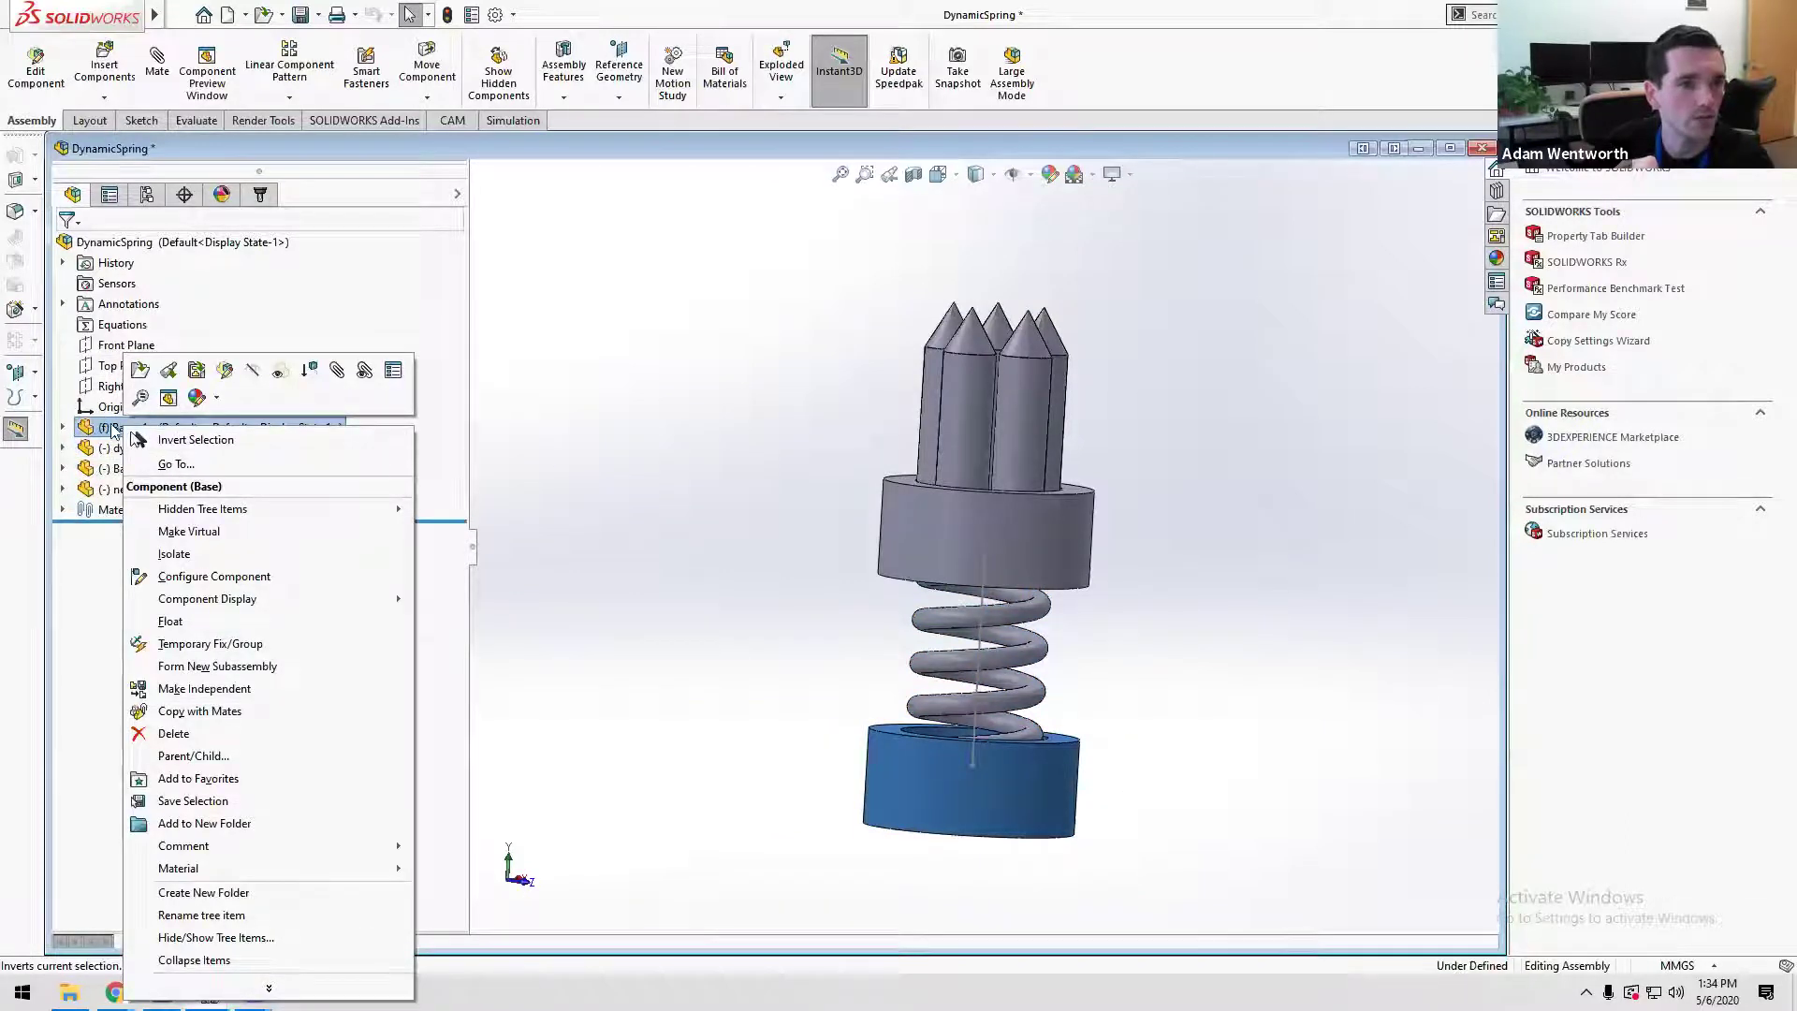
{"action": "left_click", "coordinate": [82, 850]}
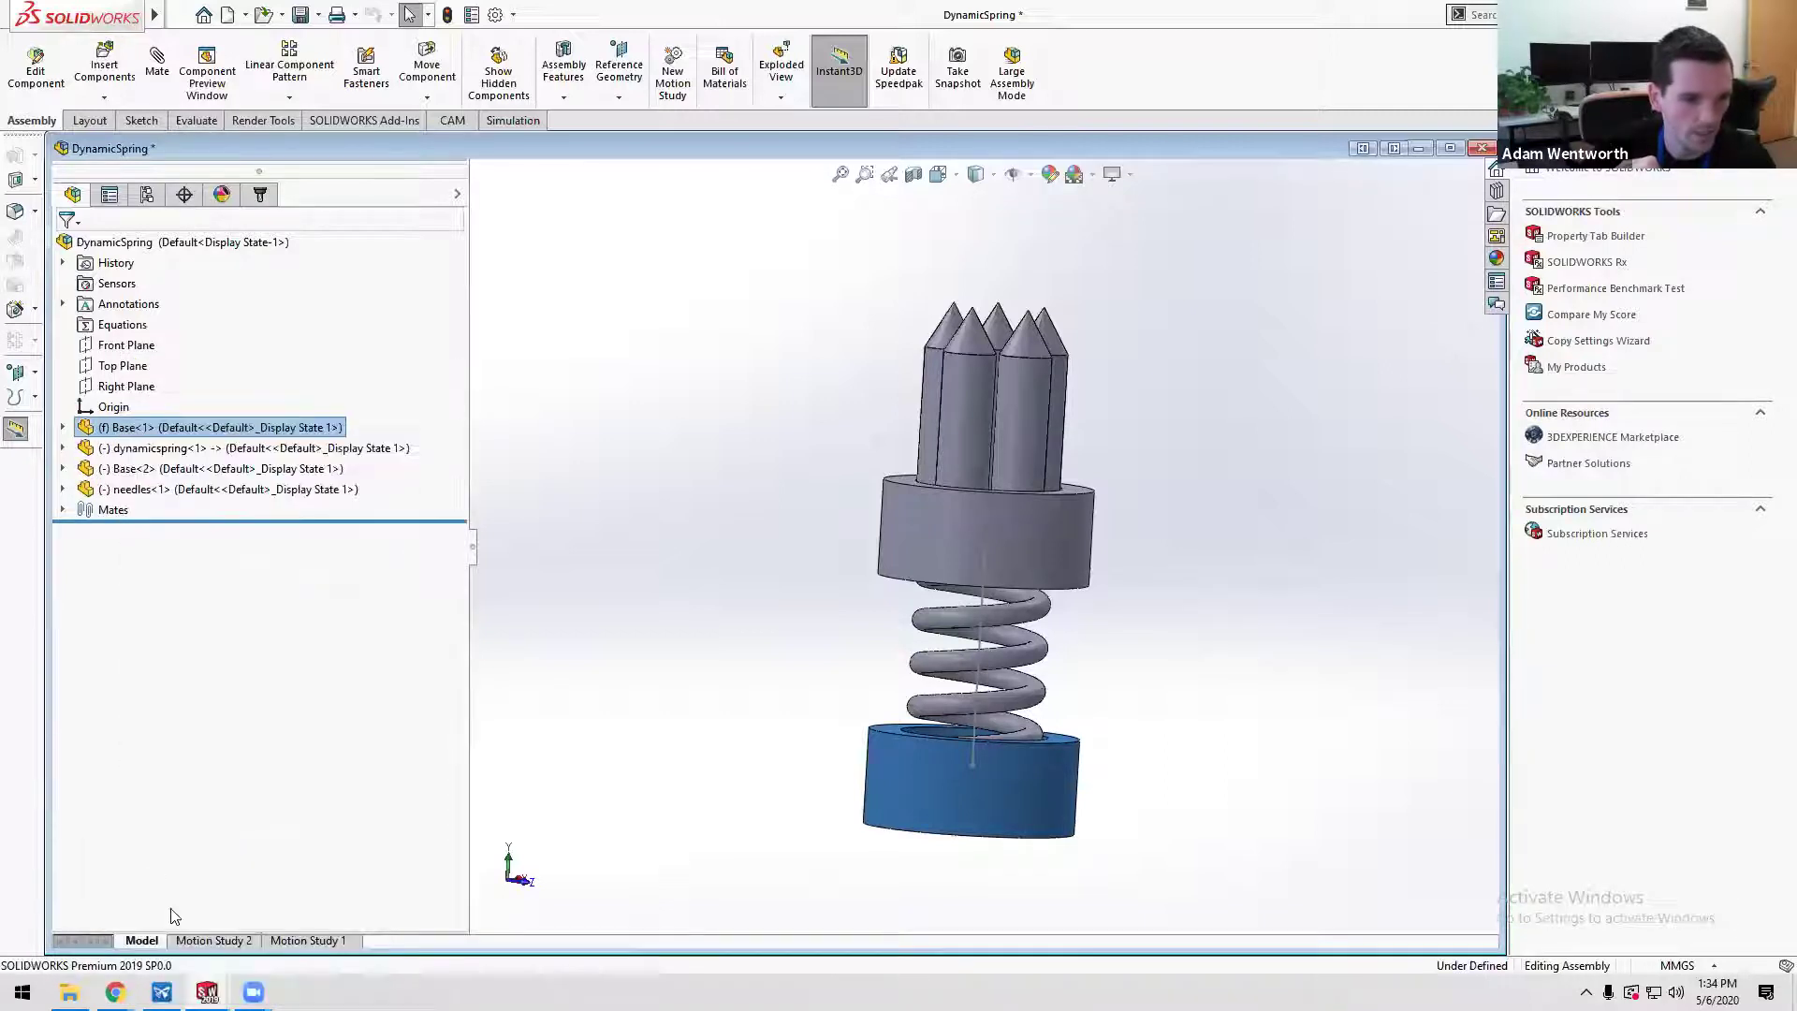
- Switch to the needles part and turn on dynamic reference visualization for both parents and children
{"action": "mouse_move", "coordinate": [207, 992]}
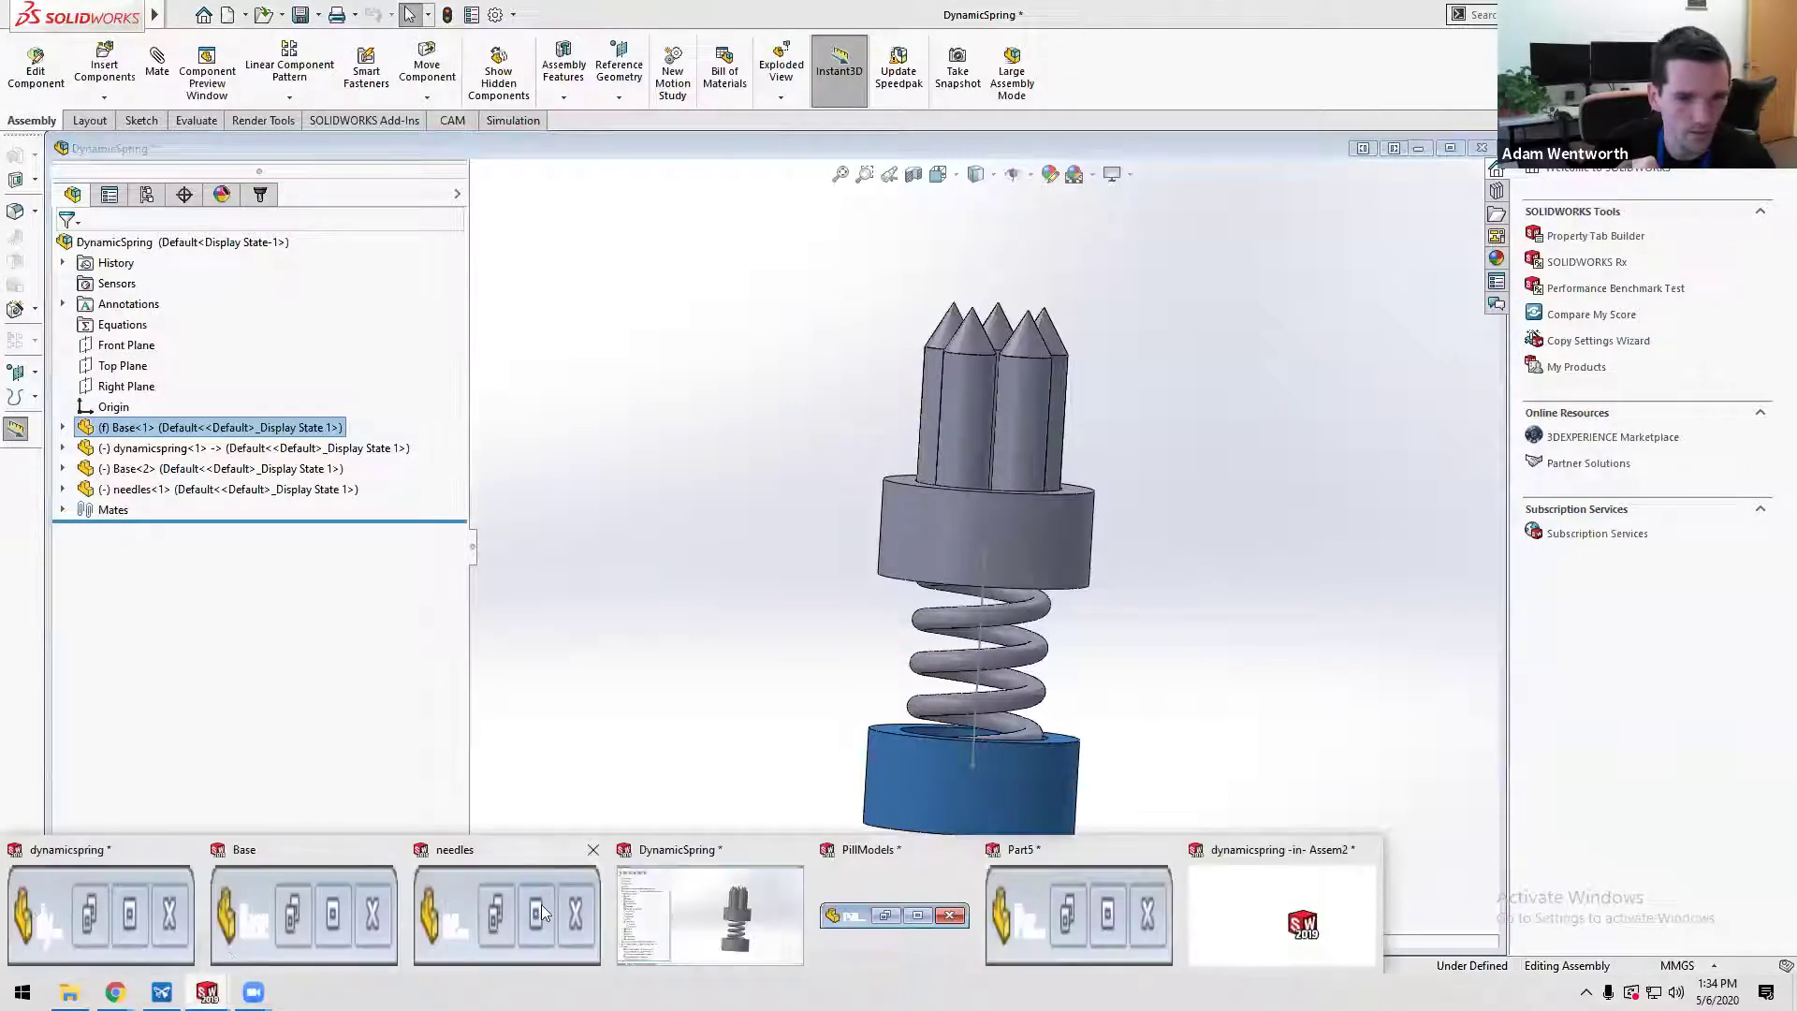
{"action": "left_click", "coordinate": [529, 918]}
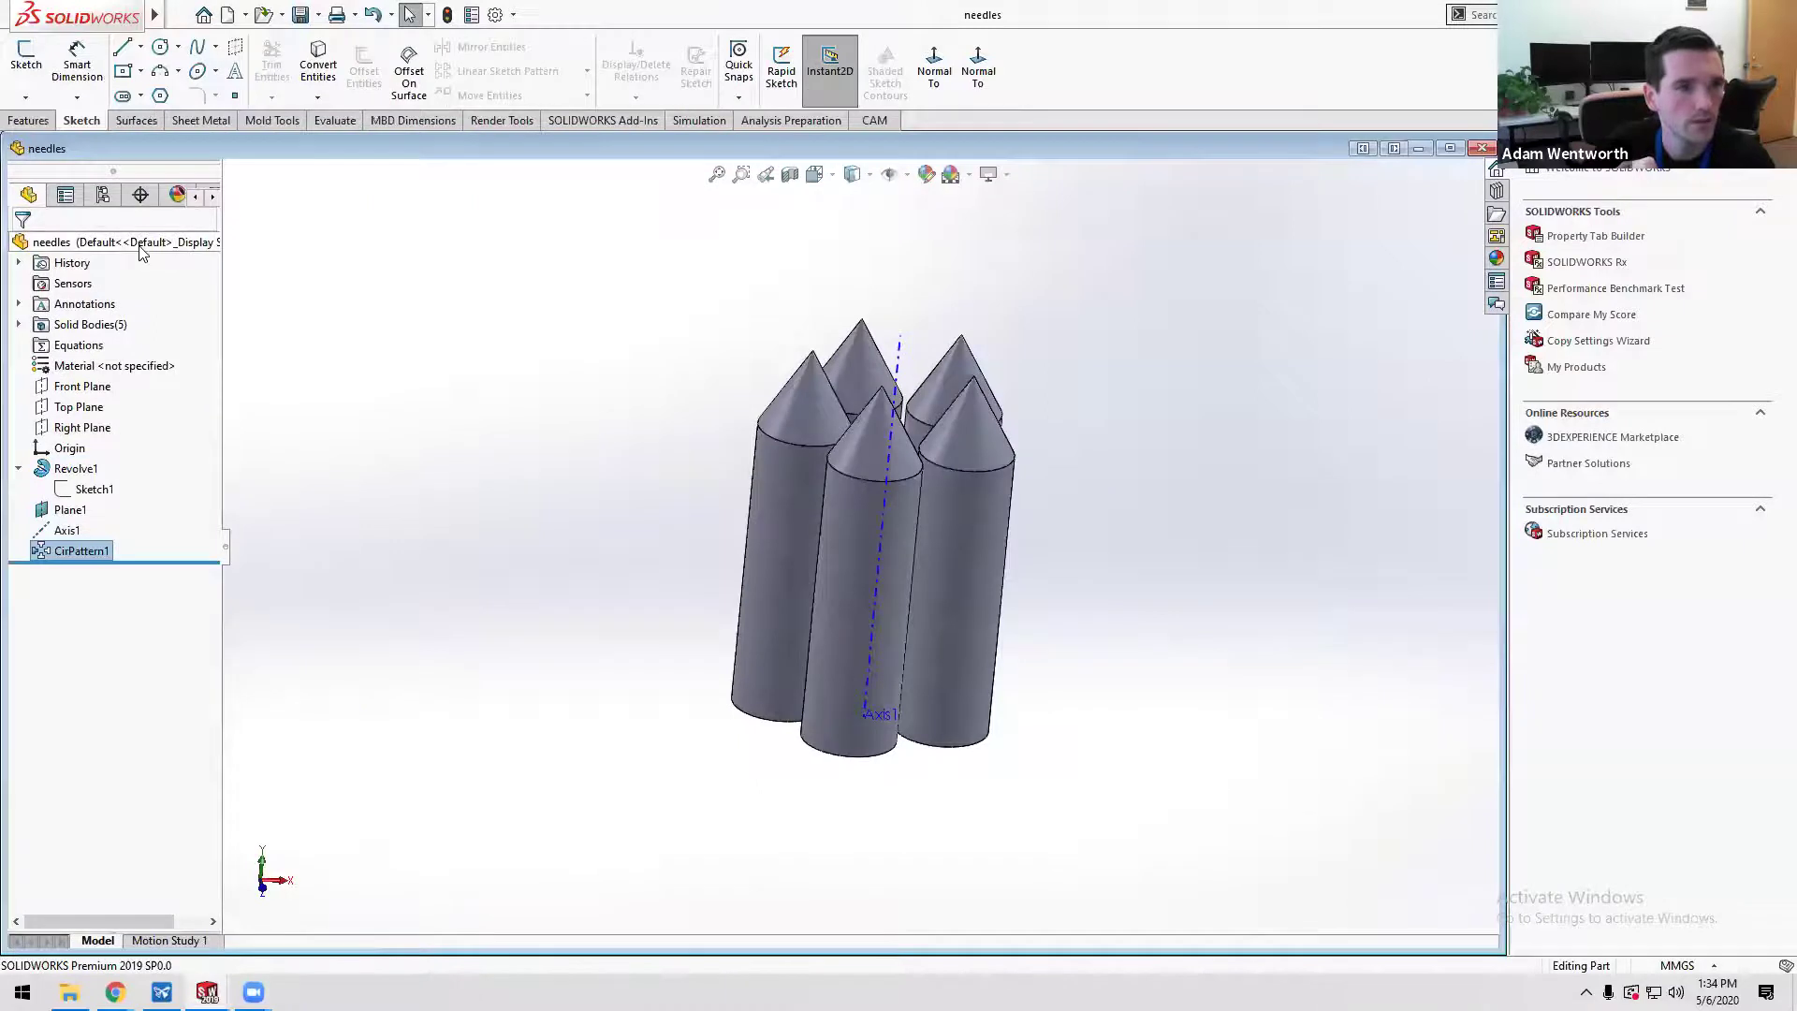
{"action": "right_click", "coordinate": [141, 247]}
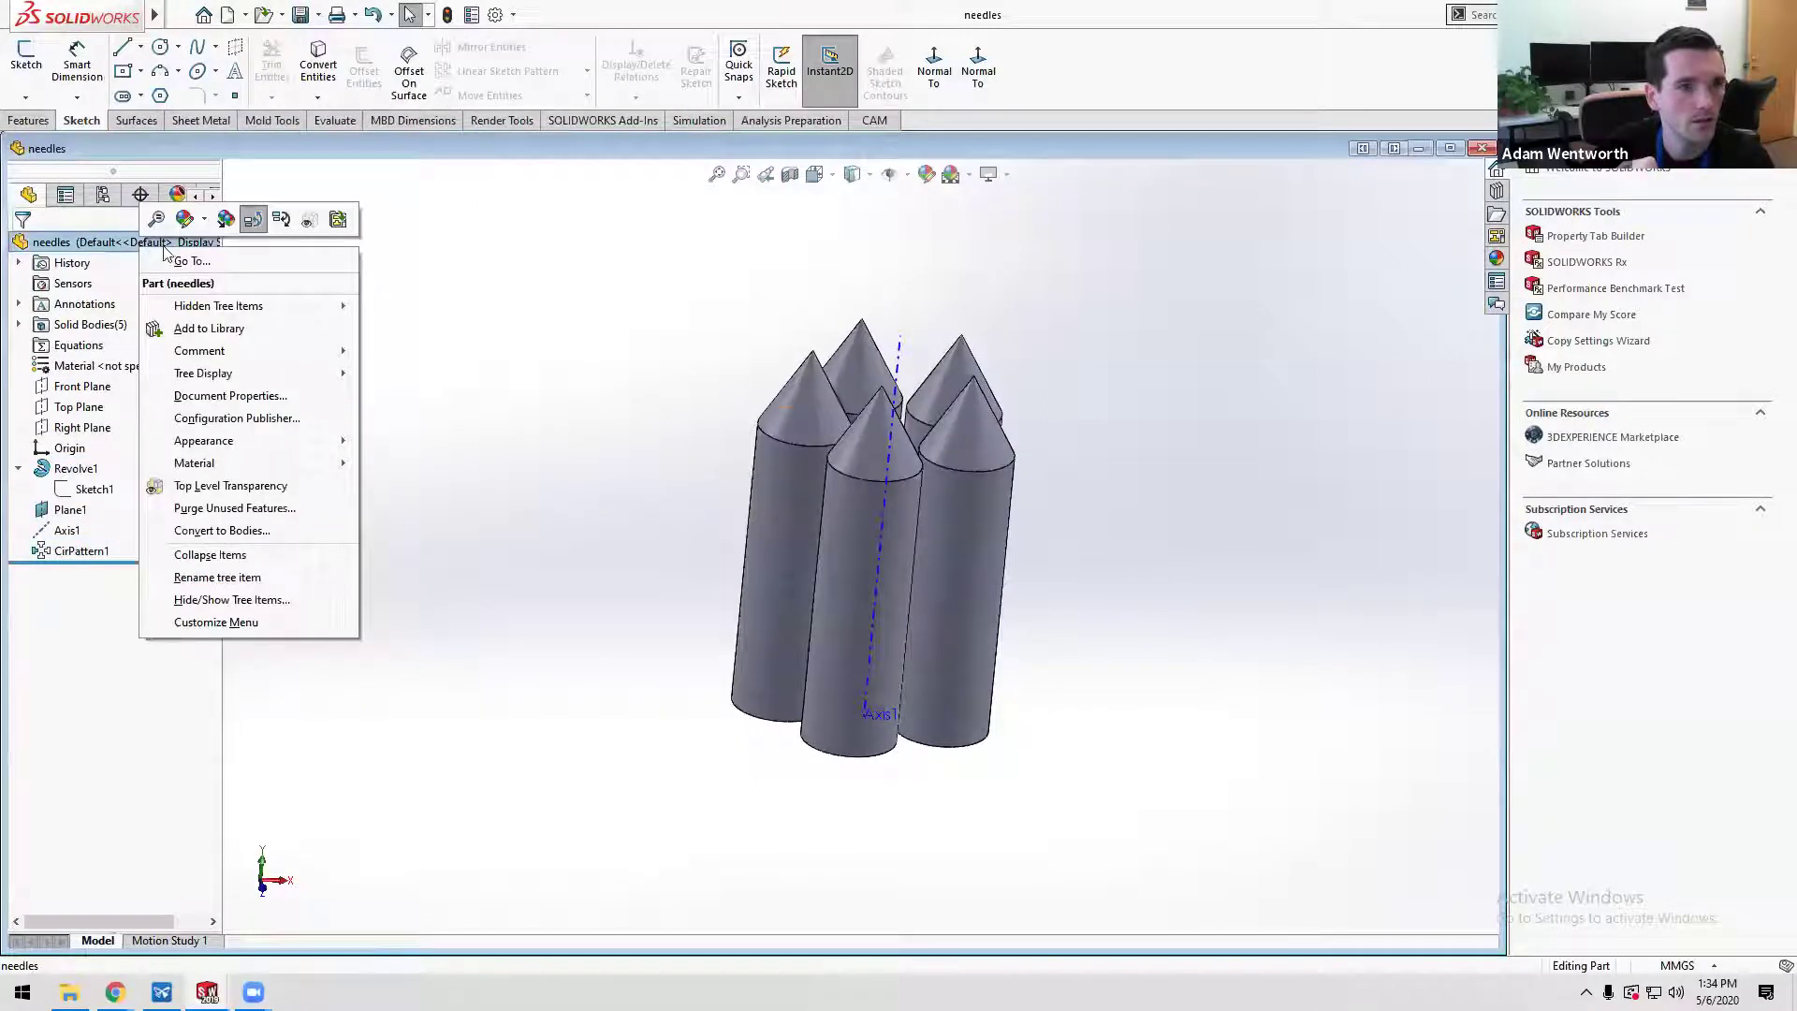
{"action": "left_click", "coordinate": [253, 221]}
{"action": "left_click", "coordinate": [285, 223]}
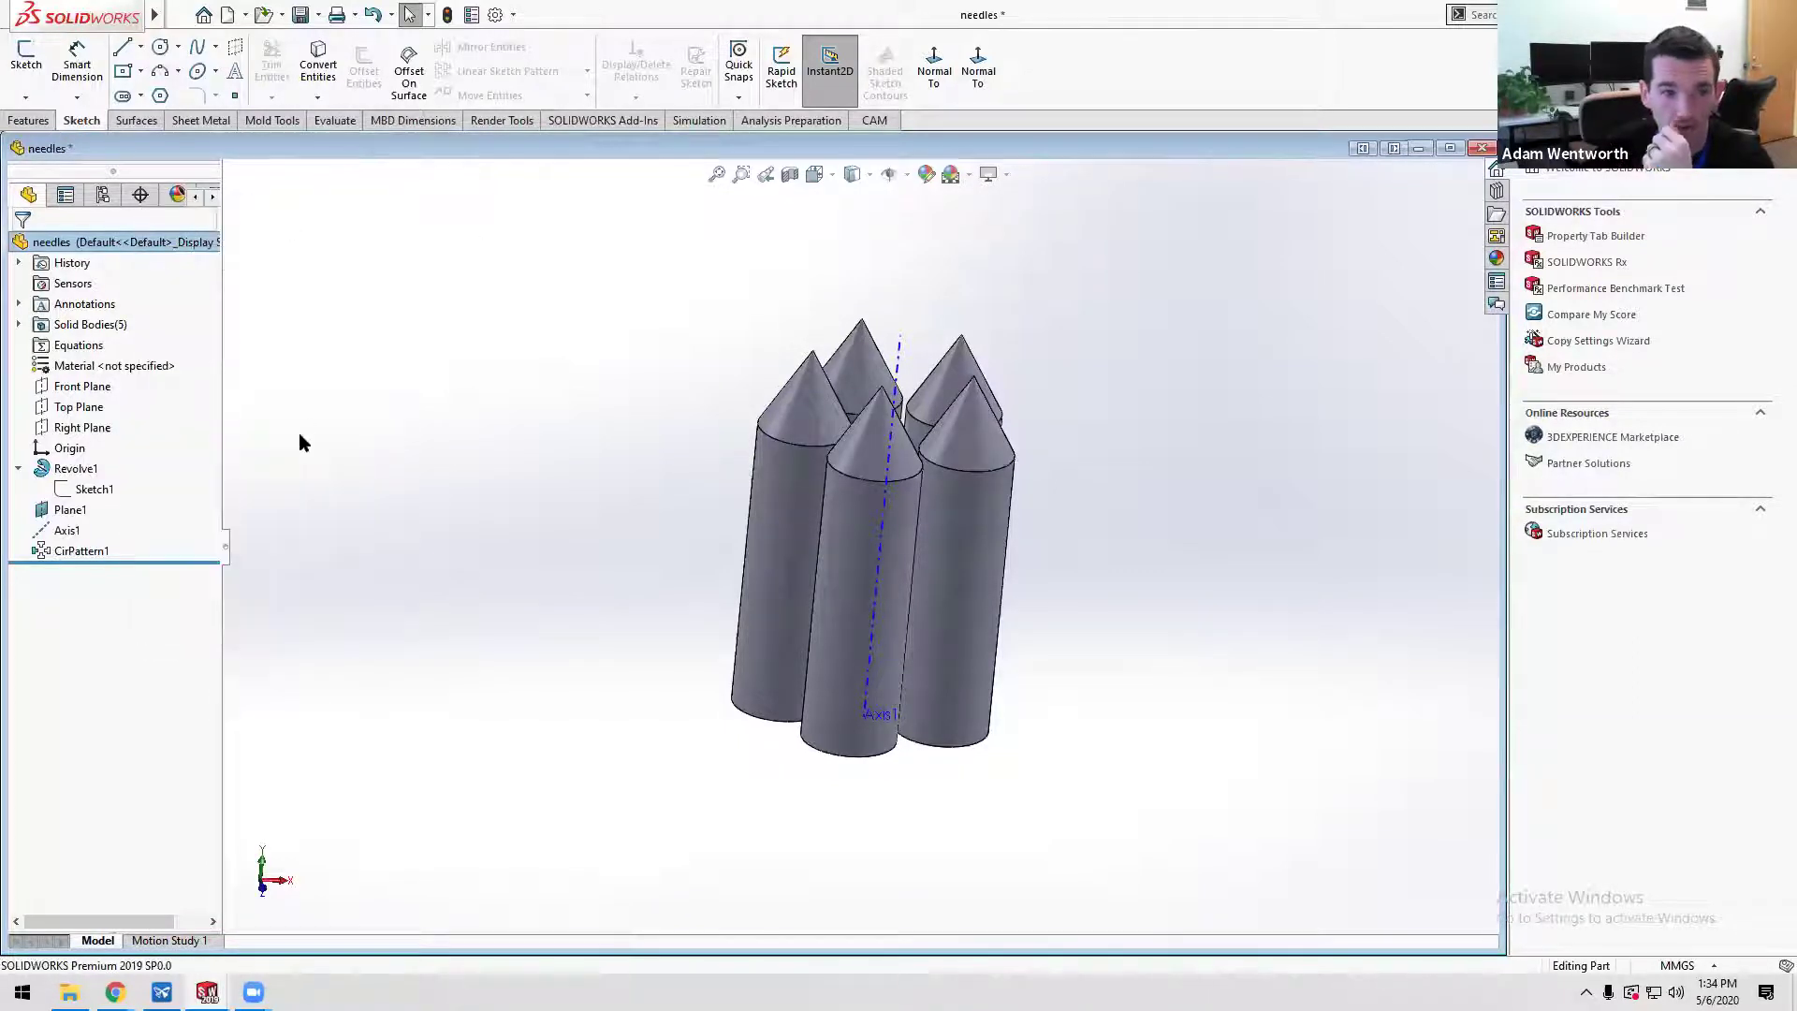
- Examine the references of Revolve1 and CirPattern1, and review the circular pattern's settings
{"action": "left_click", "coordinate": [79, 471]}
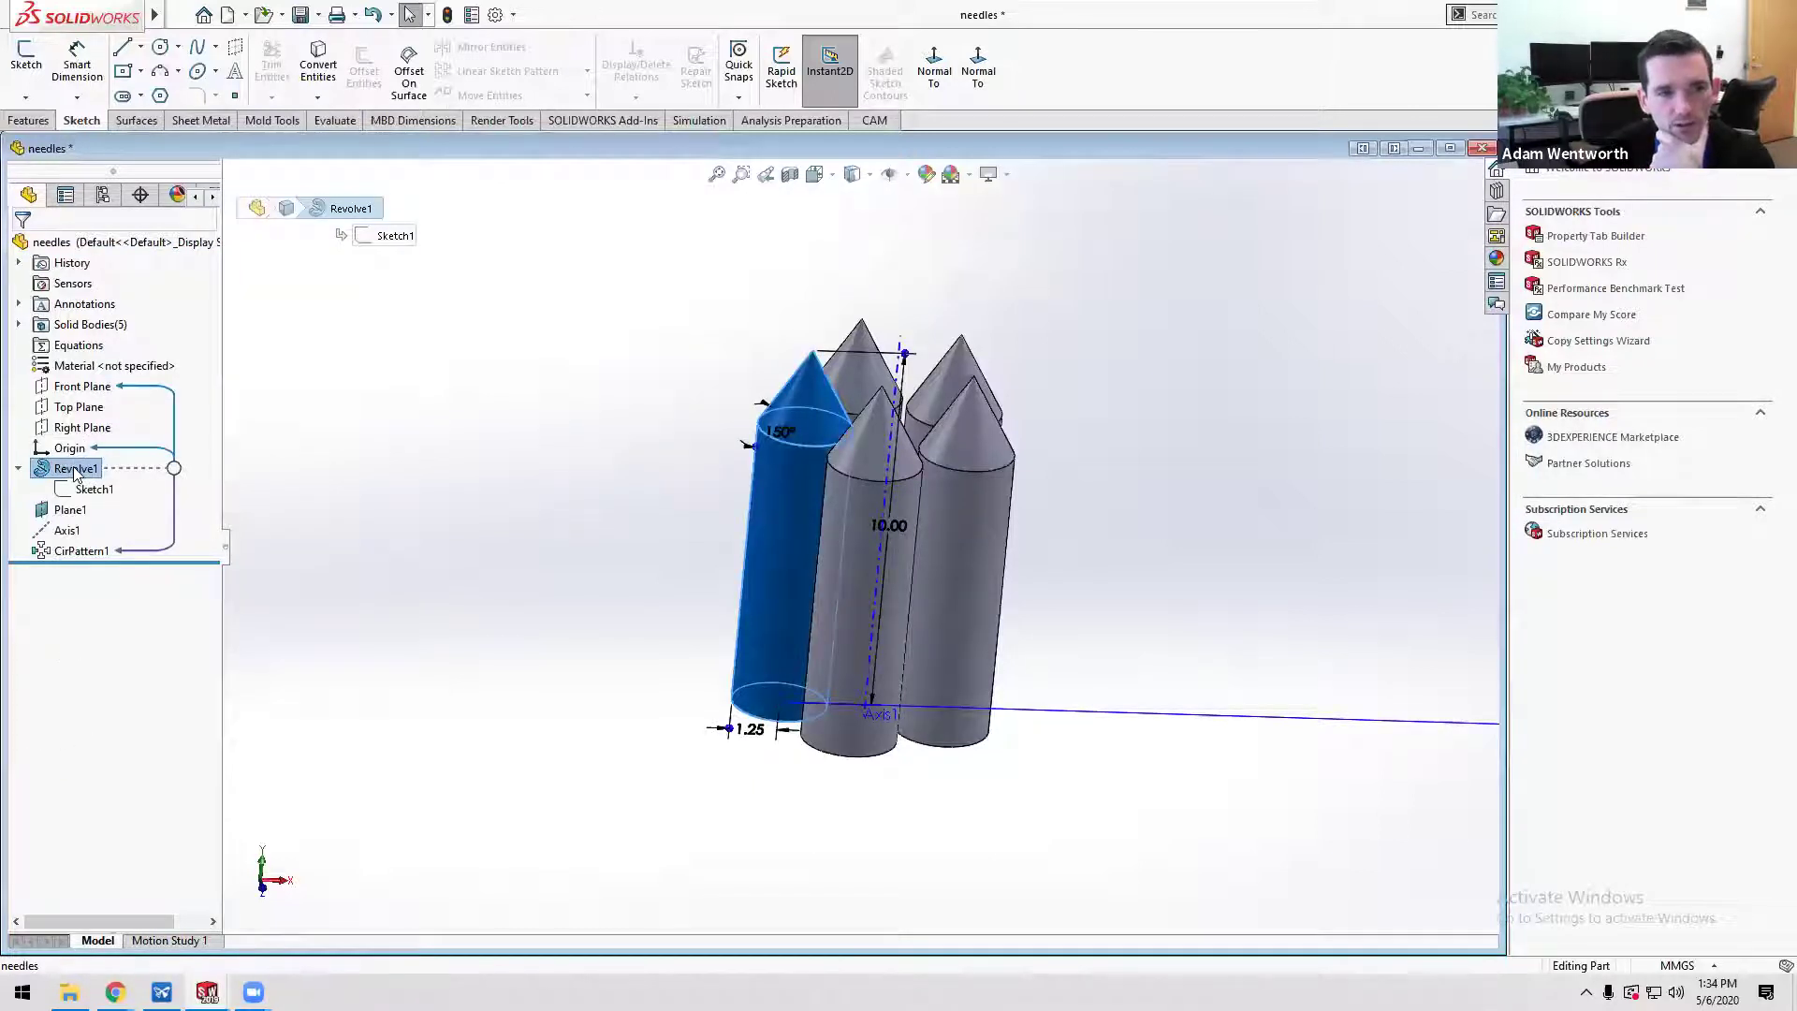
{"action": "left_click", "coordinate": [82, 551]}
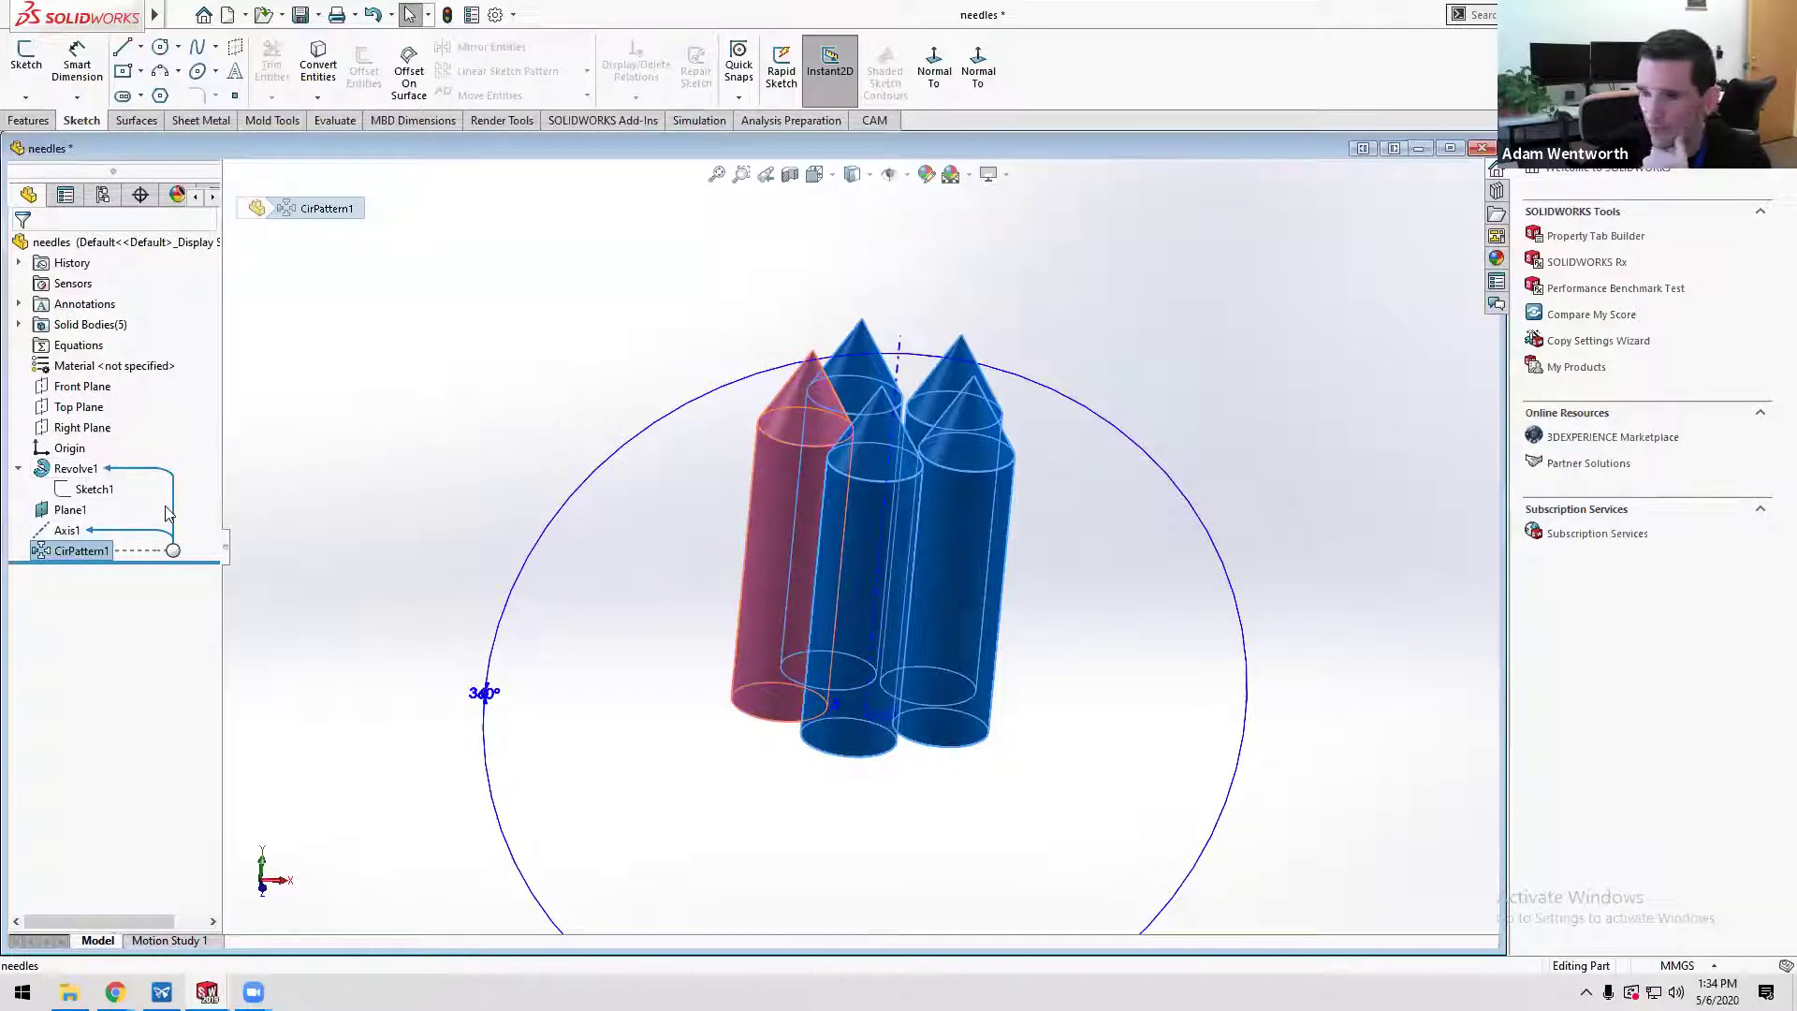
{"action": "right_click", "coordinate": [94, 553]}
{"action": "left_click", "coordinate": [111, 496]}
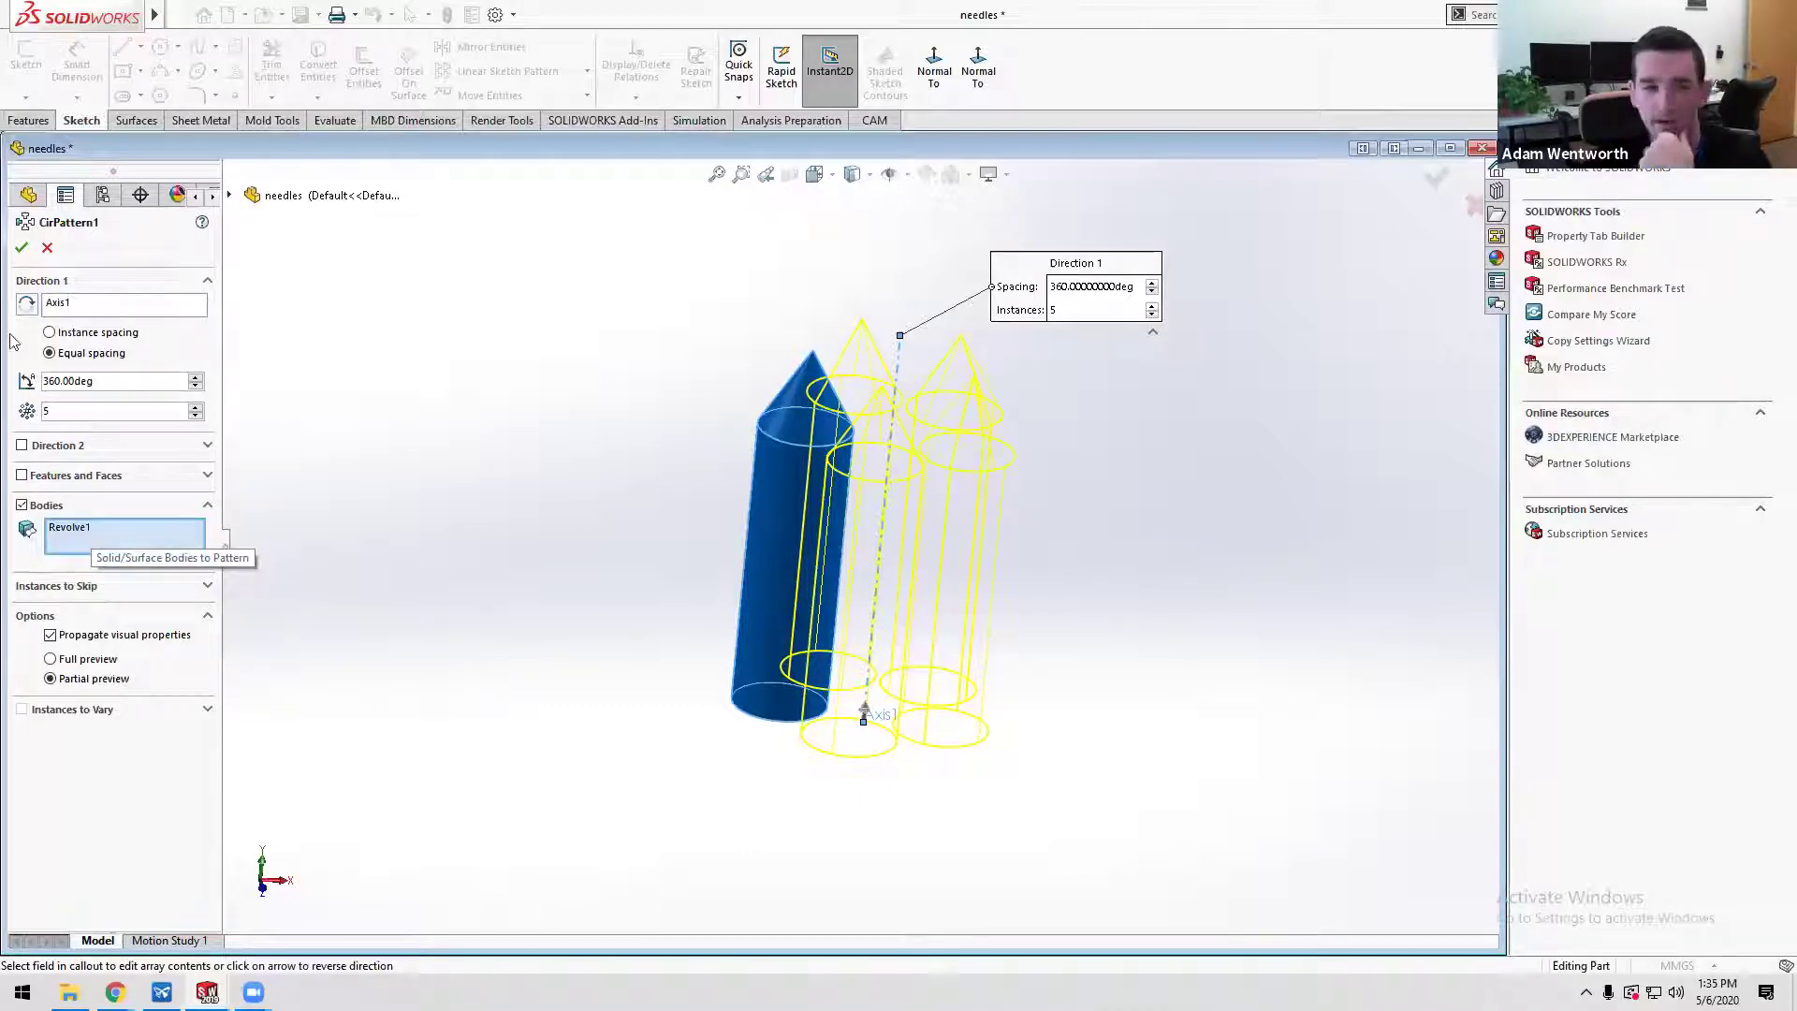
{"action": "left_click", "coordinate": [22, 248]}
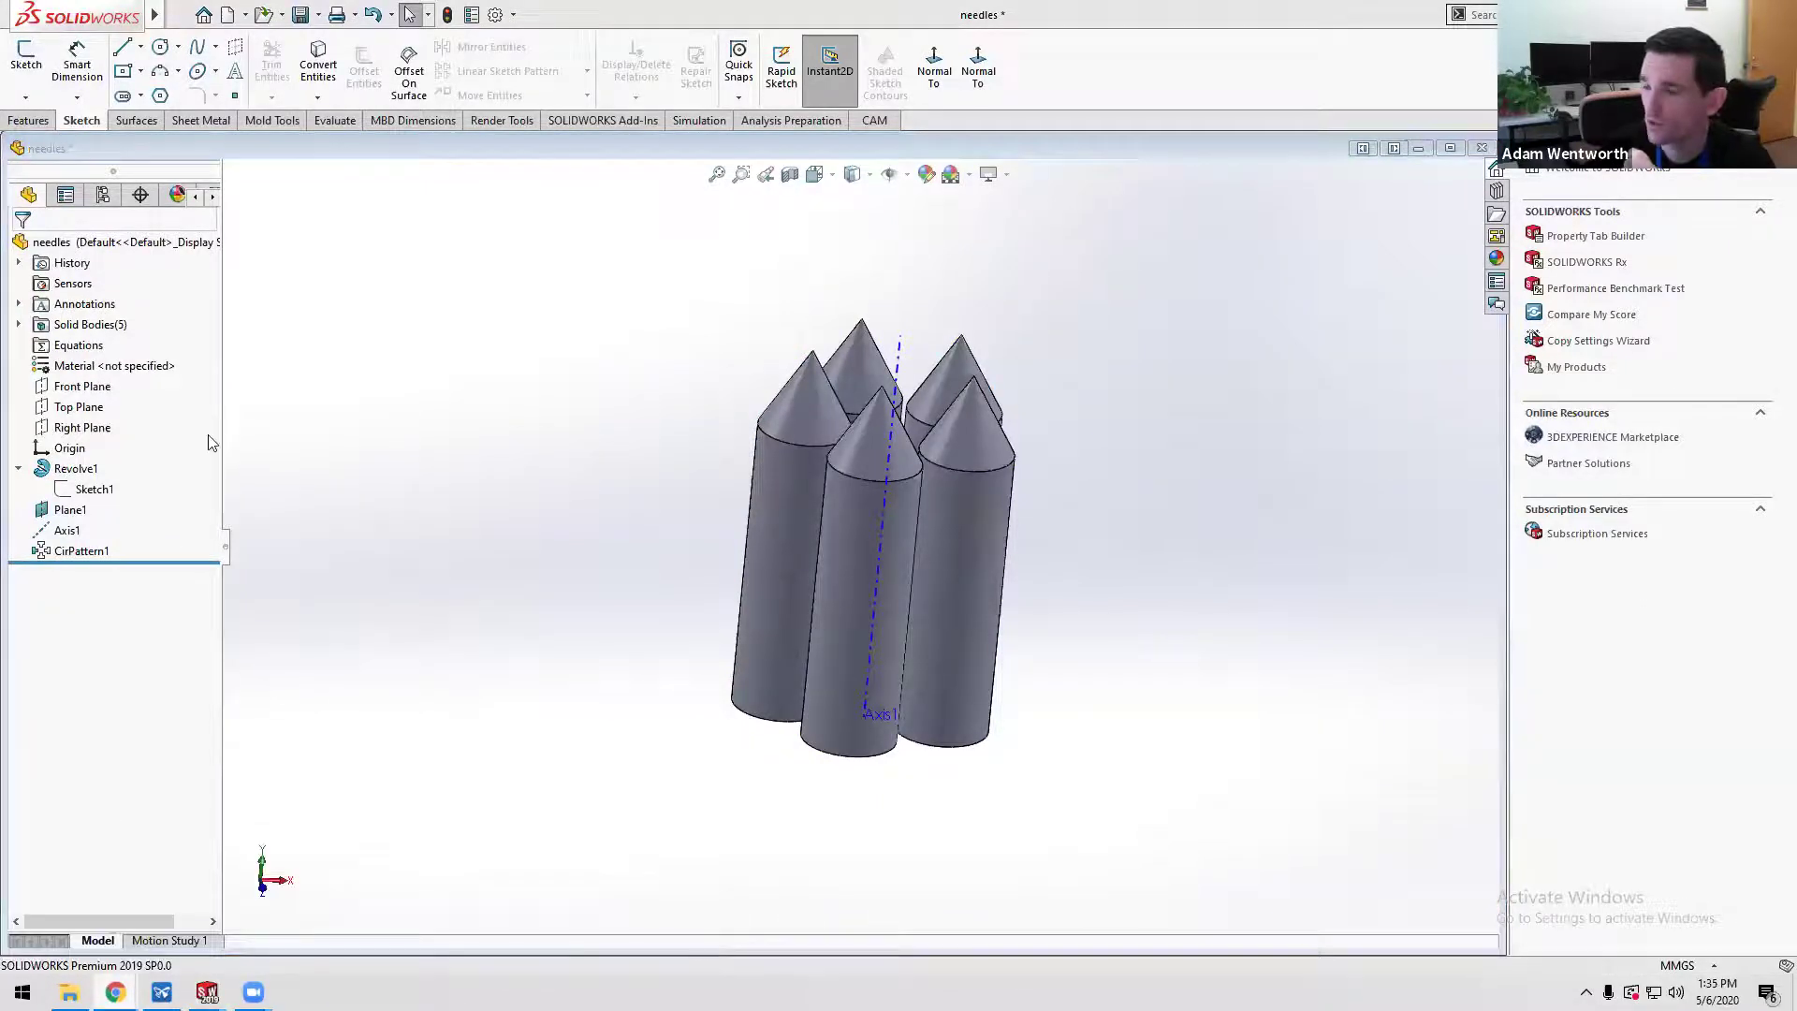
- Scale the Revolve1 and CirPattern1[2] needle bodies uniformly about their centroid by a factor of 0.5
{"action": "left_click", "coordinate": [806, 497]}
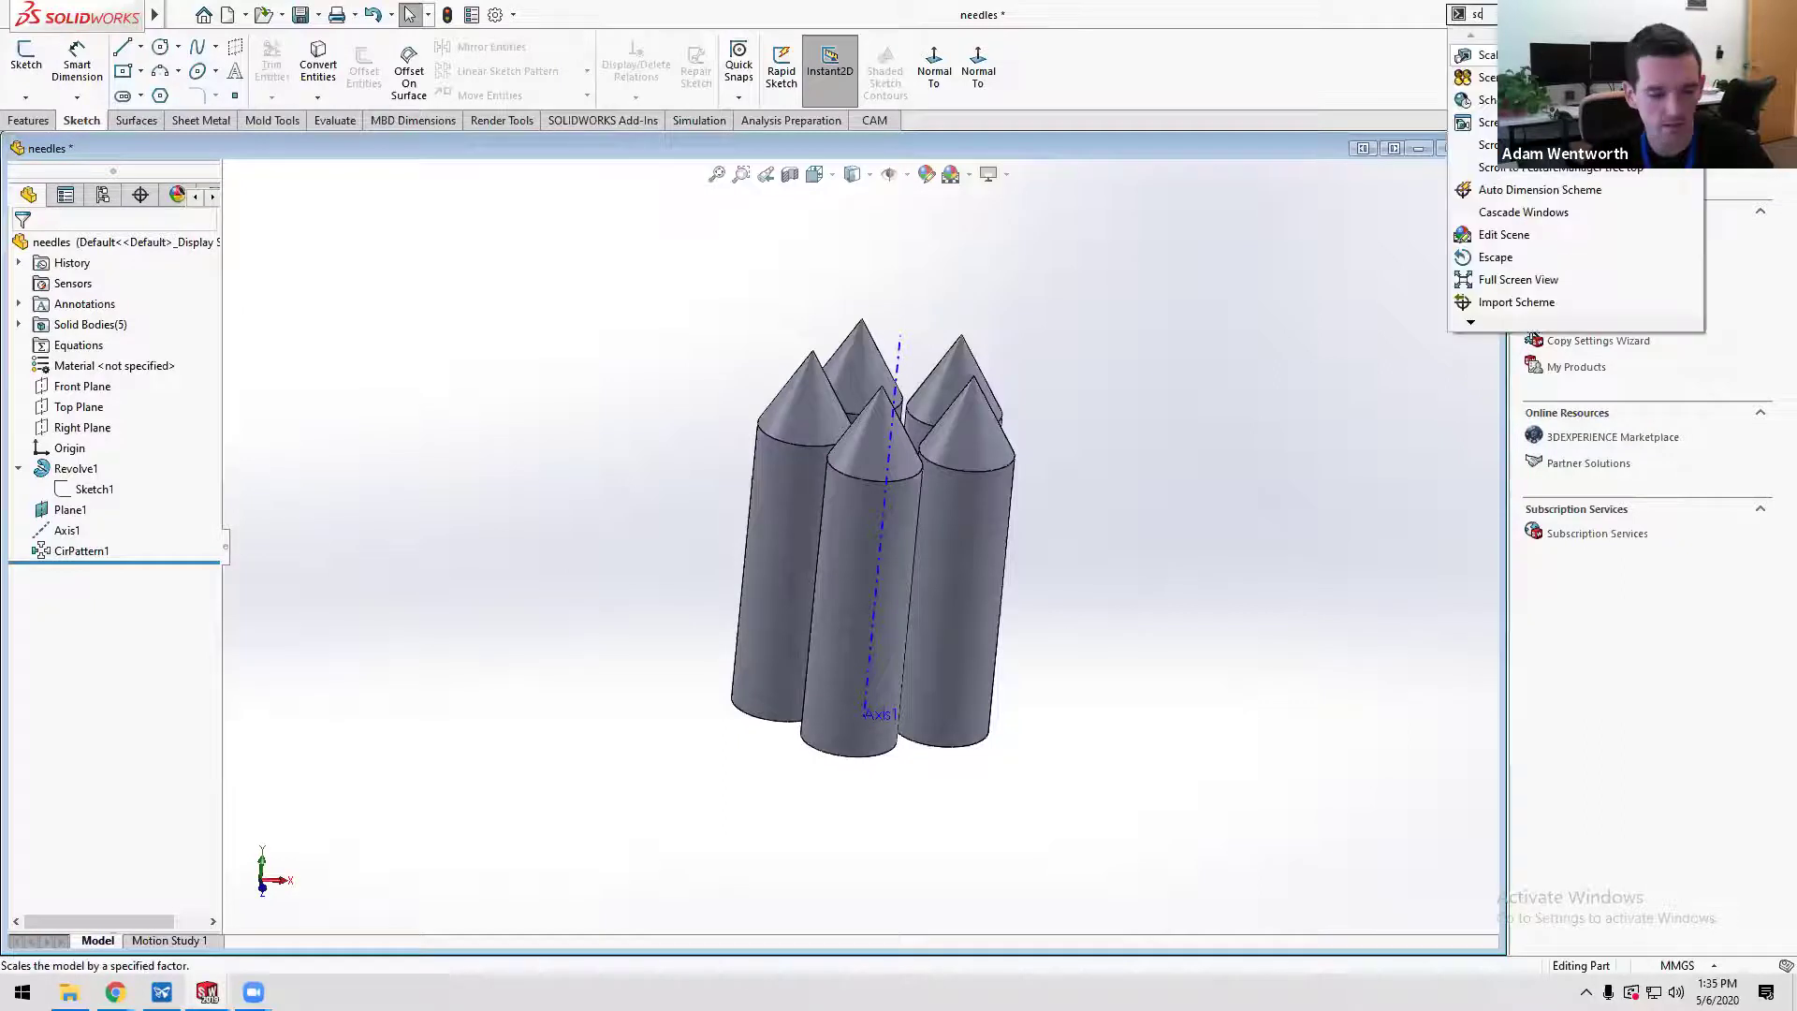
{"action": "left_click", "coordinate": [1492, 61]}
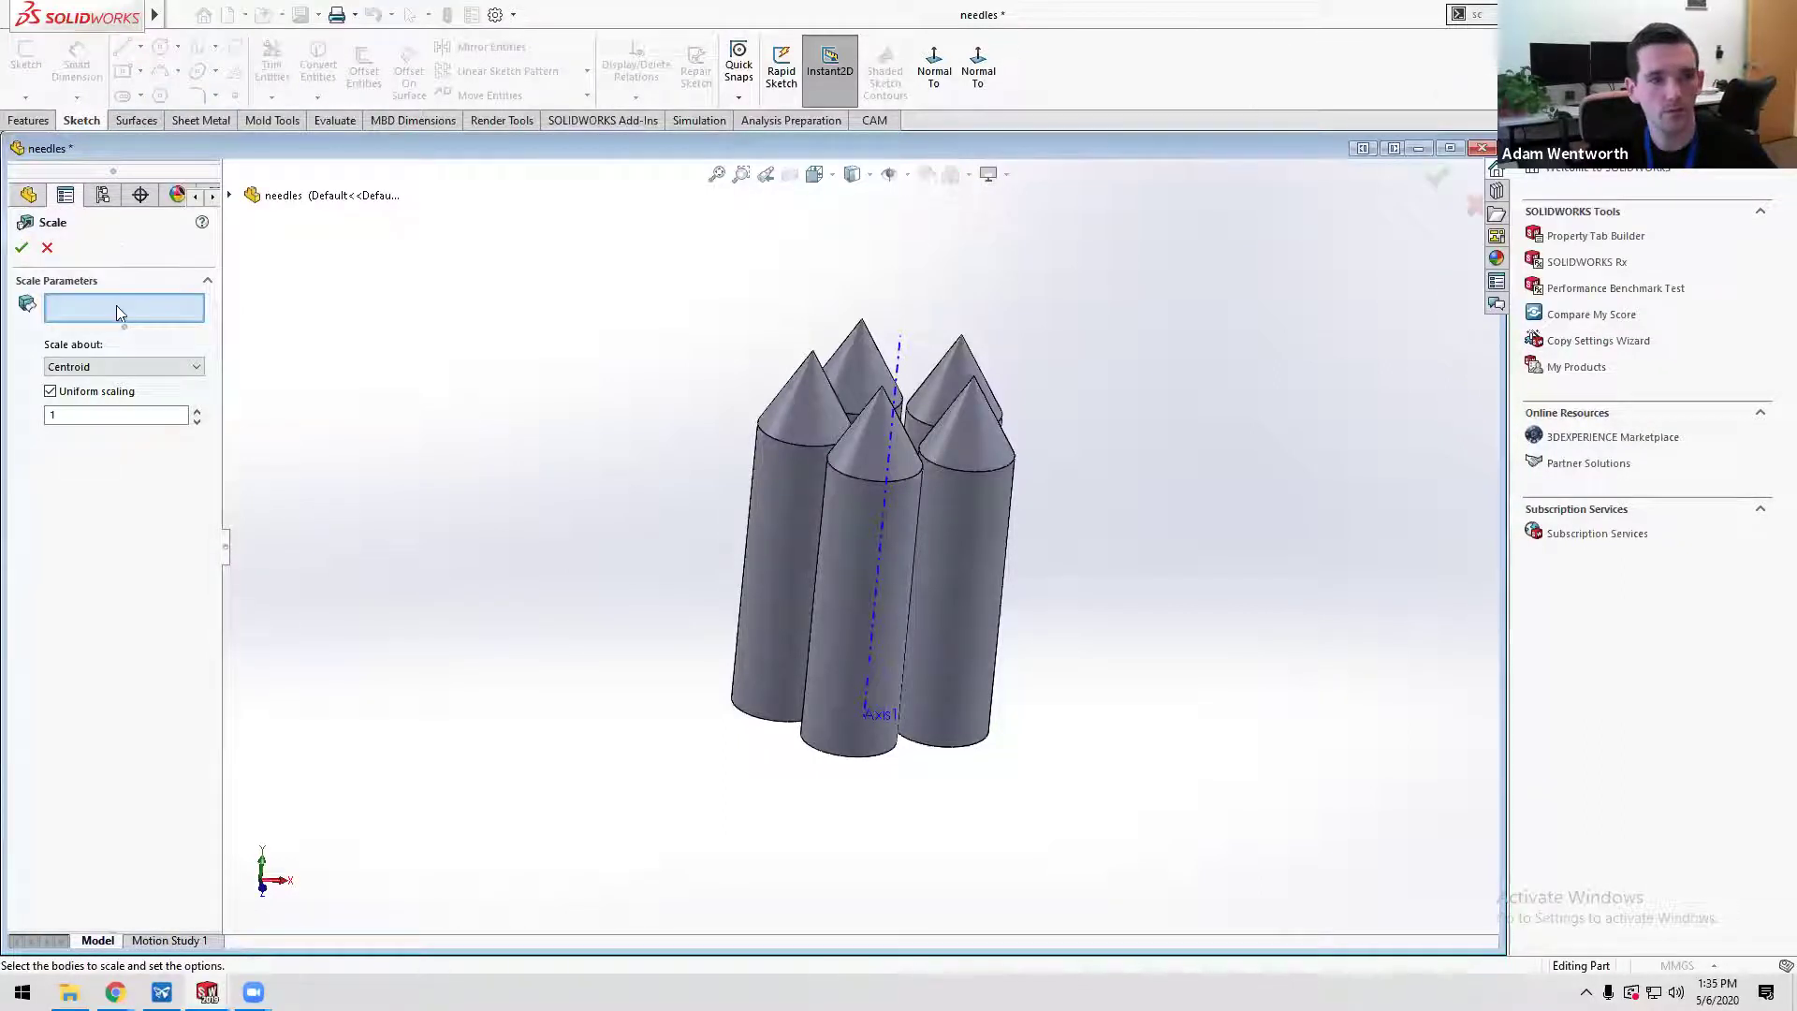
{"action": "left_click", "coordinate": [784, 490]}
{"action": "left_click", "coordinate": [975, 537]}
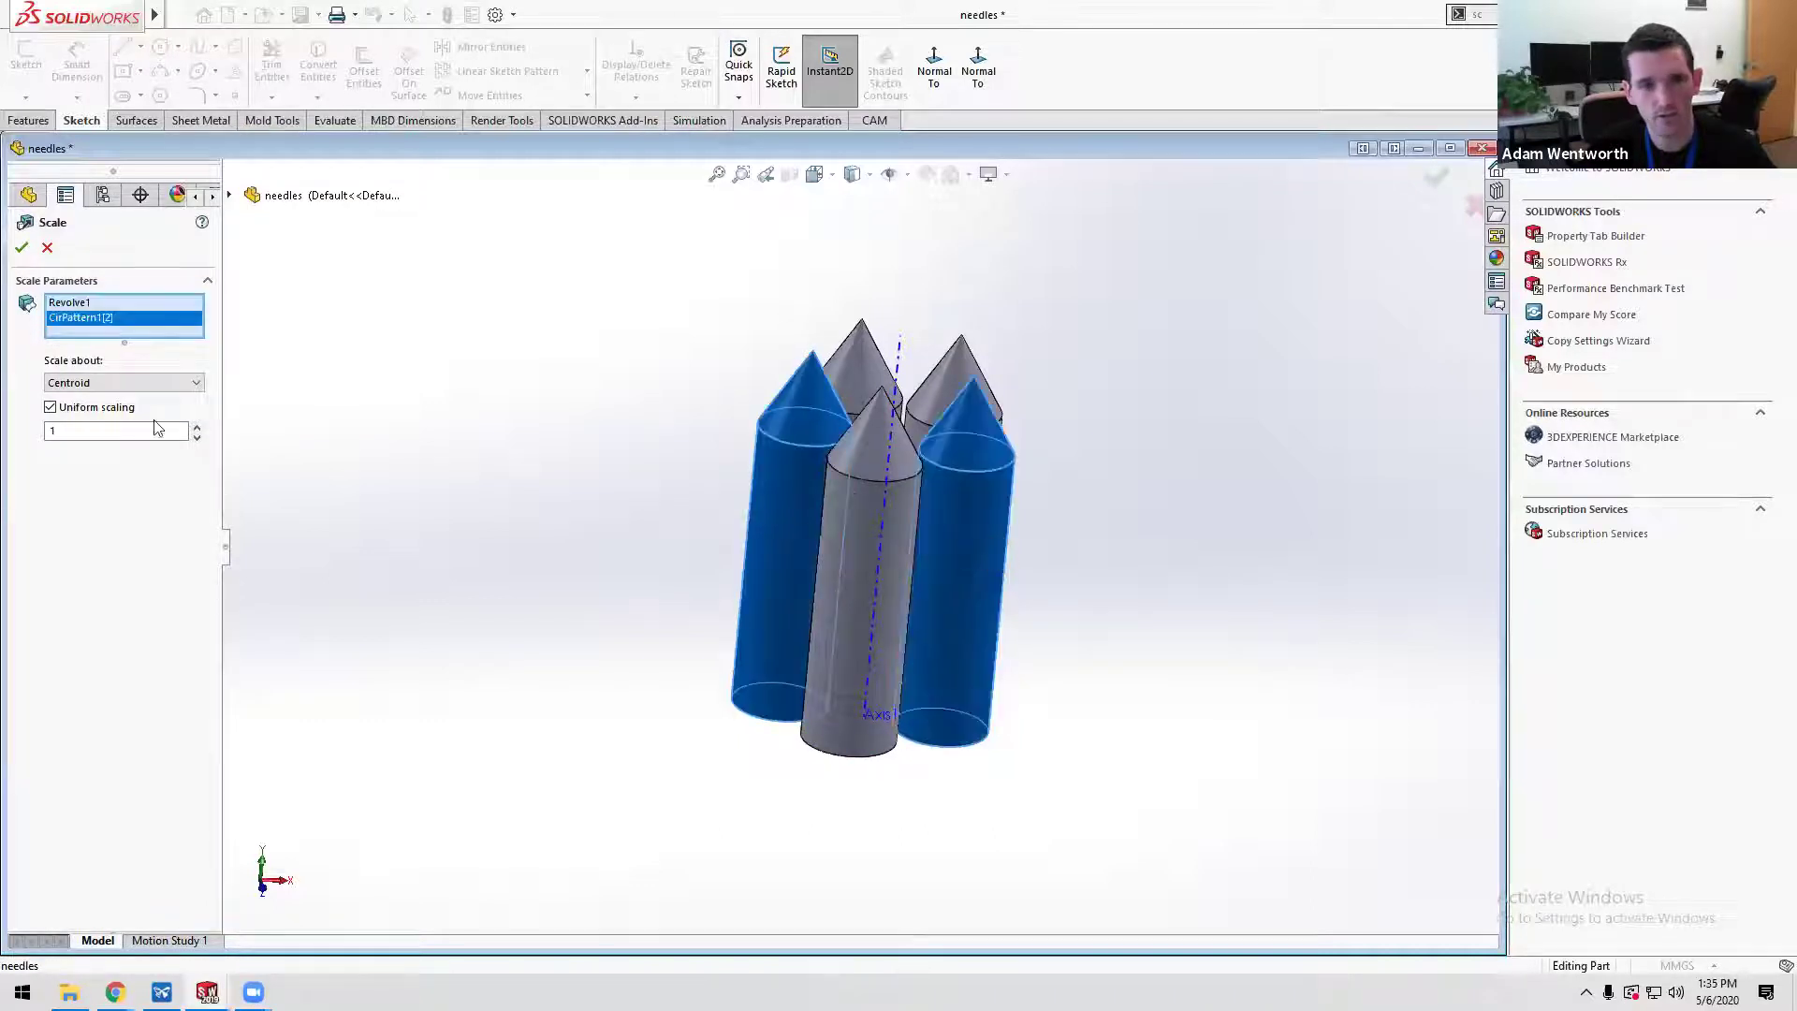
{"action": "double_click", "coordinate": [70, 430]}
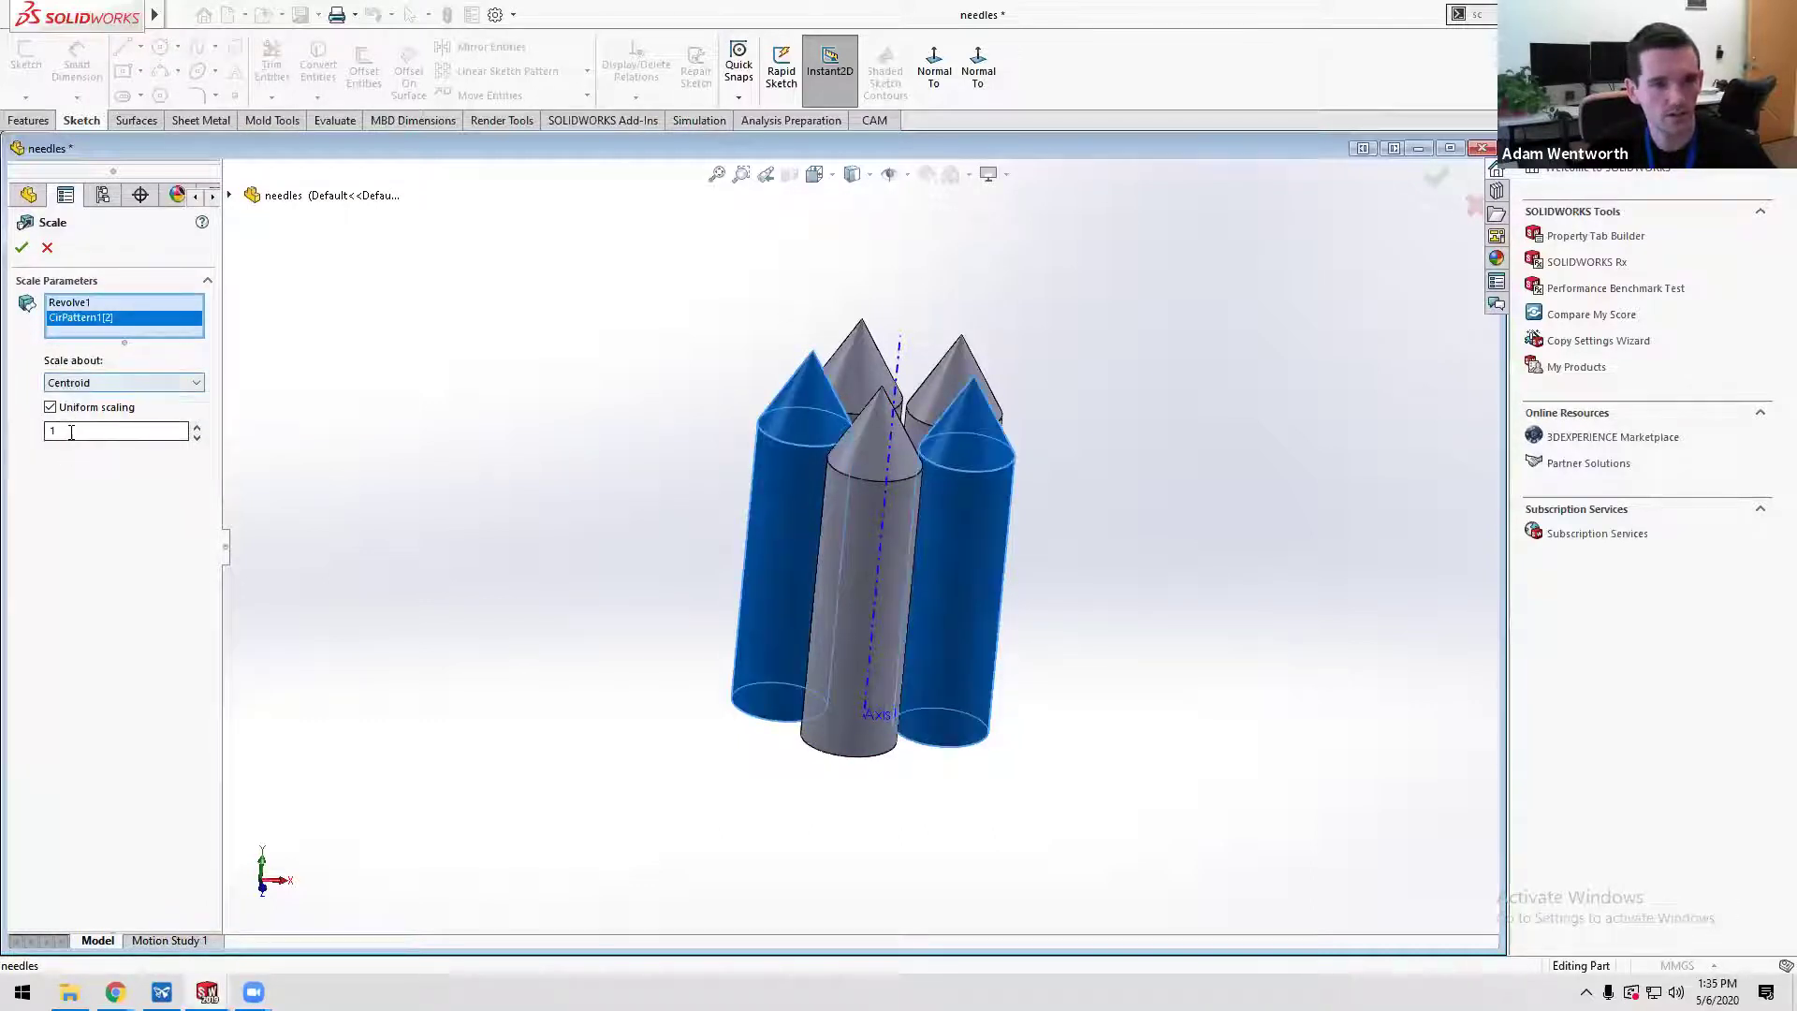
{"action": "type", "text": ".5"}
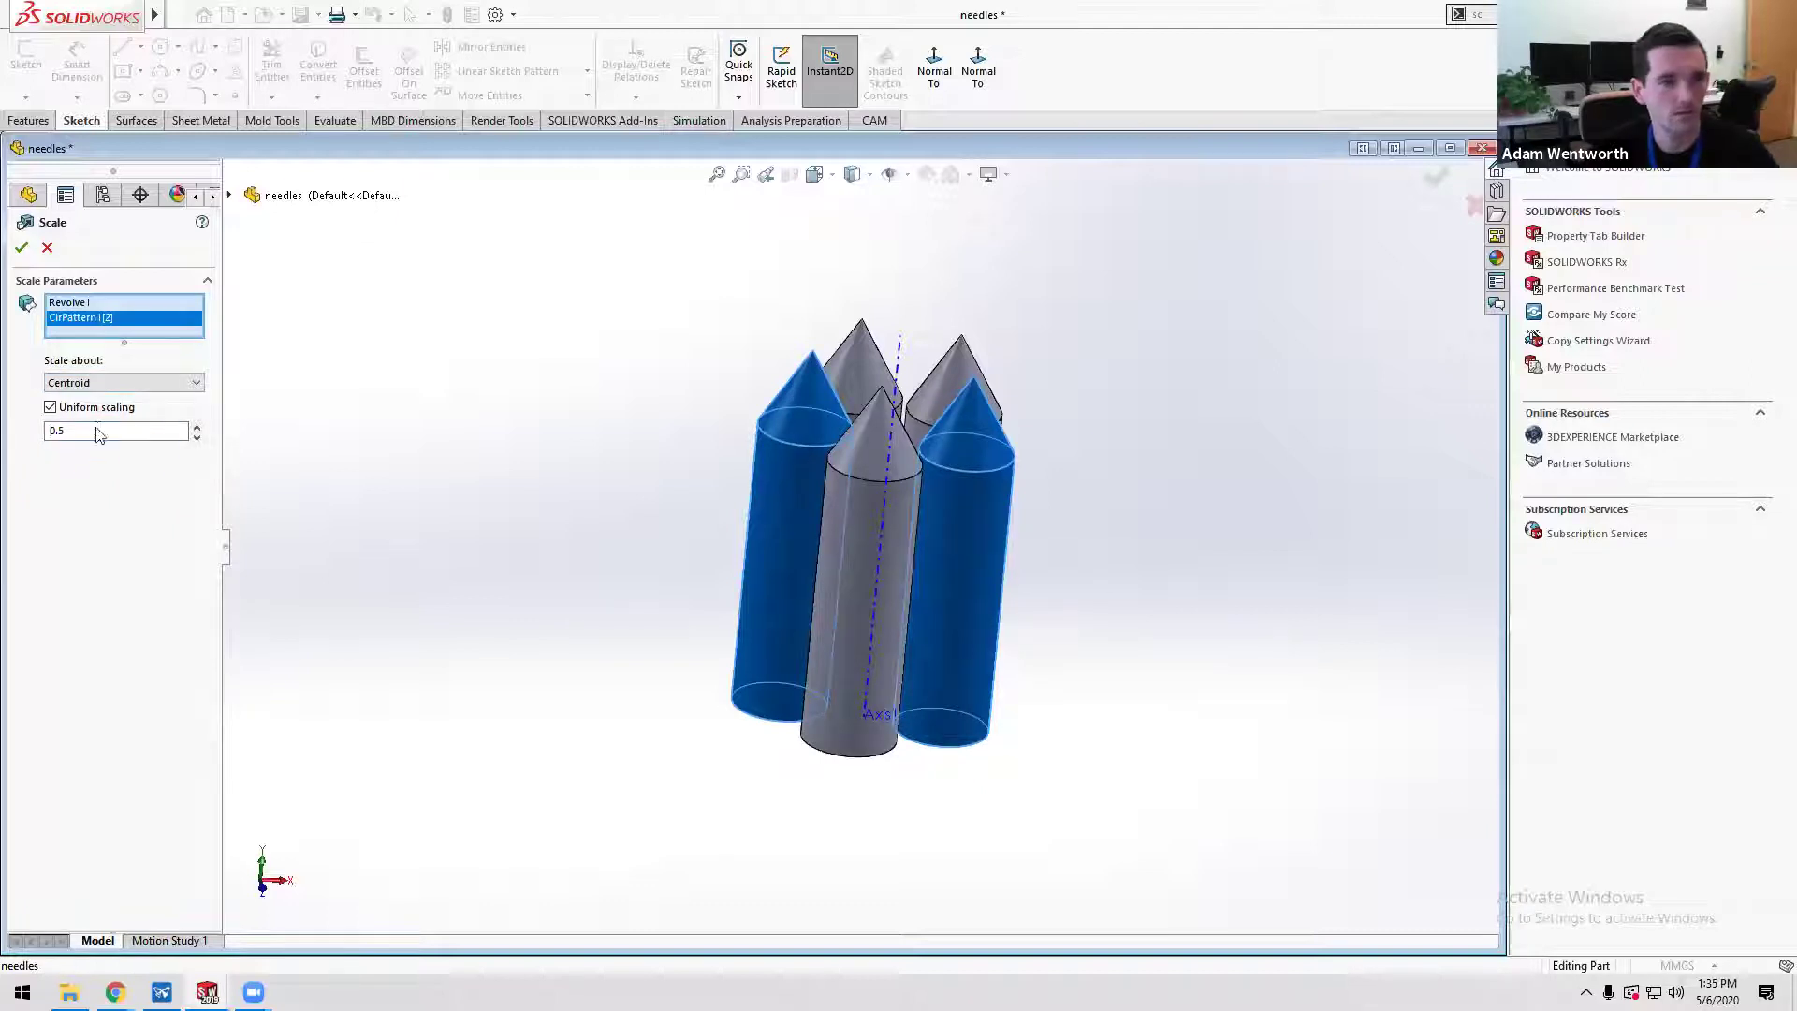
{"action": "left_click", "coordinate": [21, 247]}
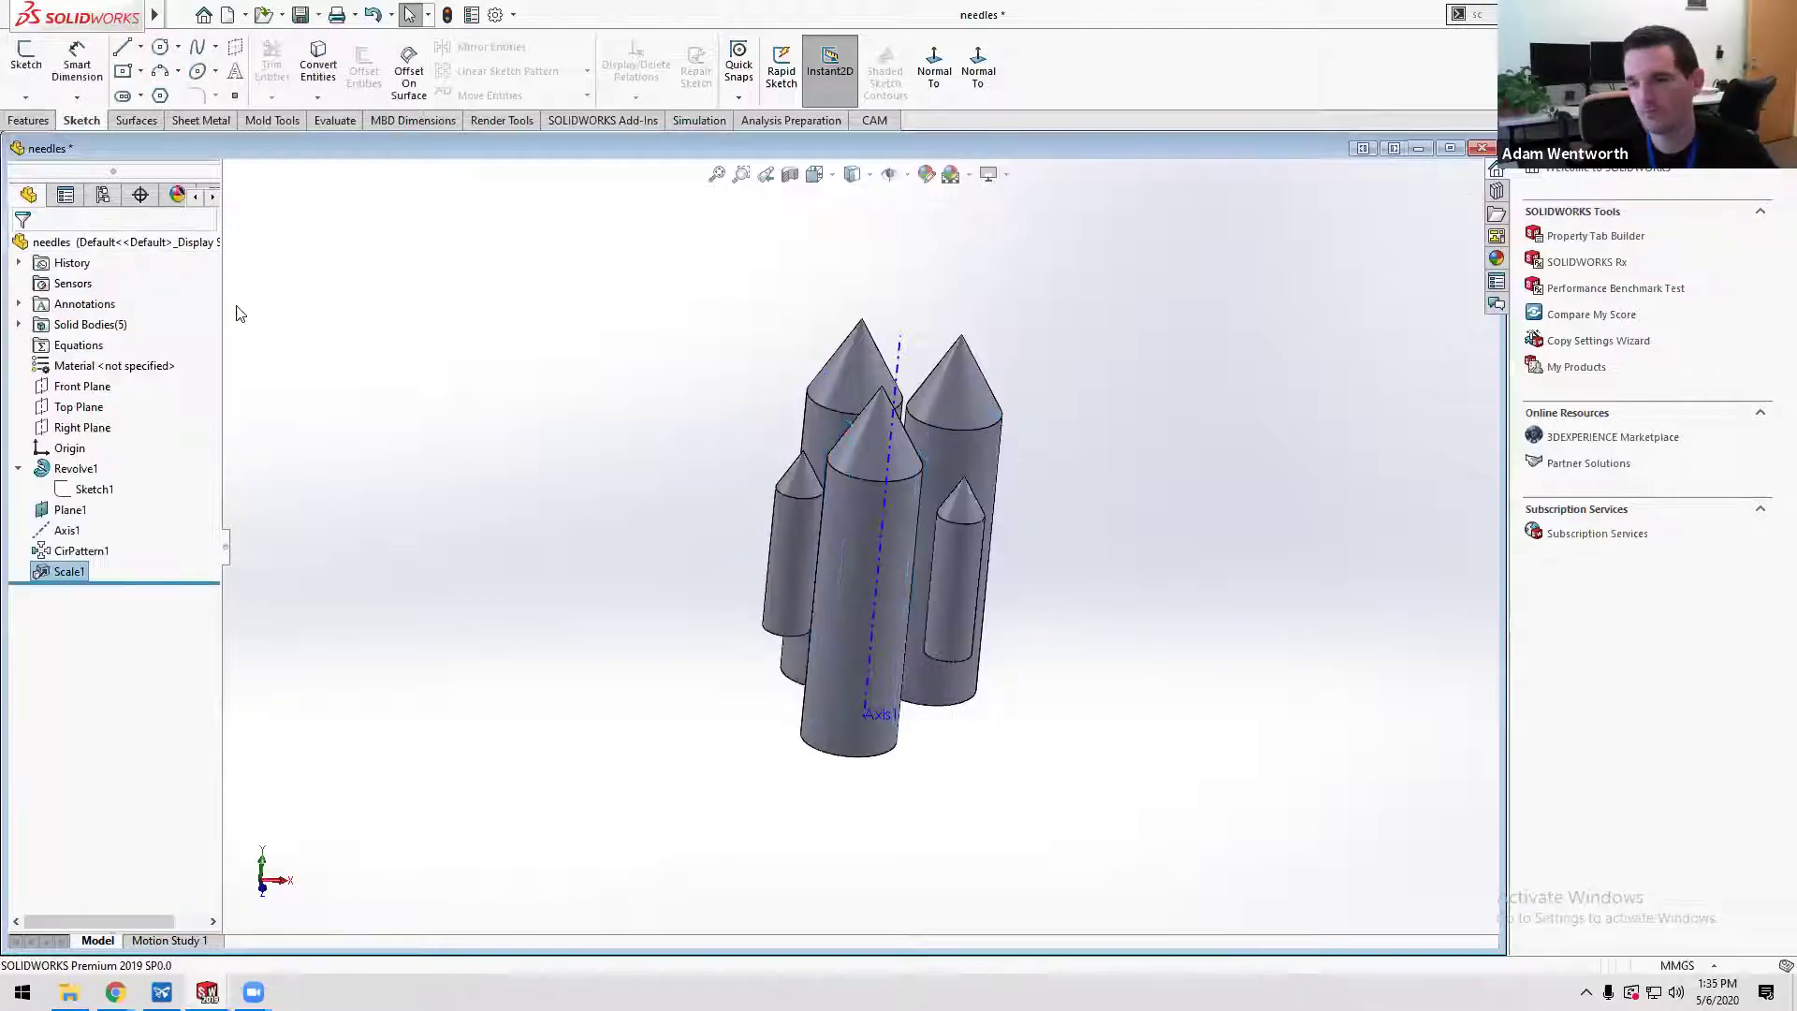
- Start a Move/Copy Body operation on the full-size needle standing between the two scaled-down needles
{"action": "mouse_move", "coordinate": [704, 428]}
{"action": "middle_mouse_down"}
{"action": "mouse_move", "coordinate": [674, 522]}
{"action": "mouse_move", "coordinate": [678, 349]}
{"action": "mouse_move", "coordinate": [690, 421]}
{"action": "mouse_move", "coordinate": [702, 353]}
{"action": "mouse_move", "coordinate": [766, 293]}
{"action": "mouse_move", "coordinate": [697, 368]}
{"action": "mouse_move", "coordinate": [694, 429]}
{"action": "middle_mouse_up"}
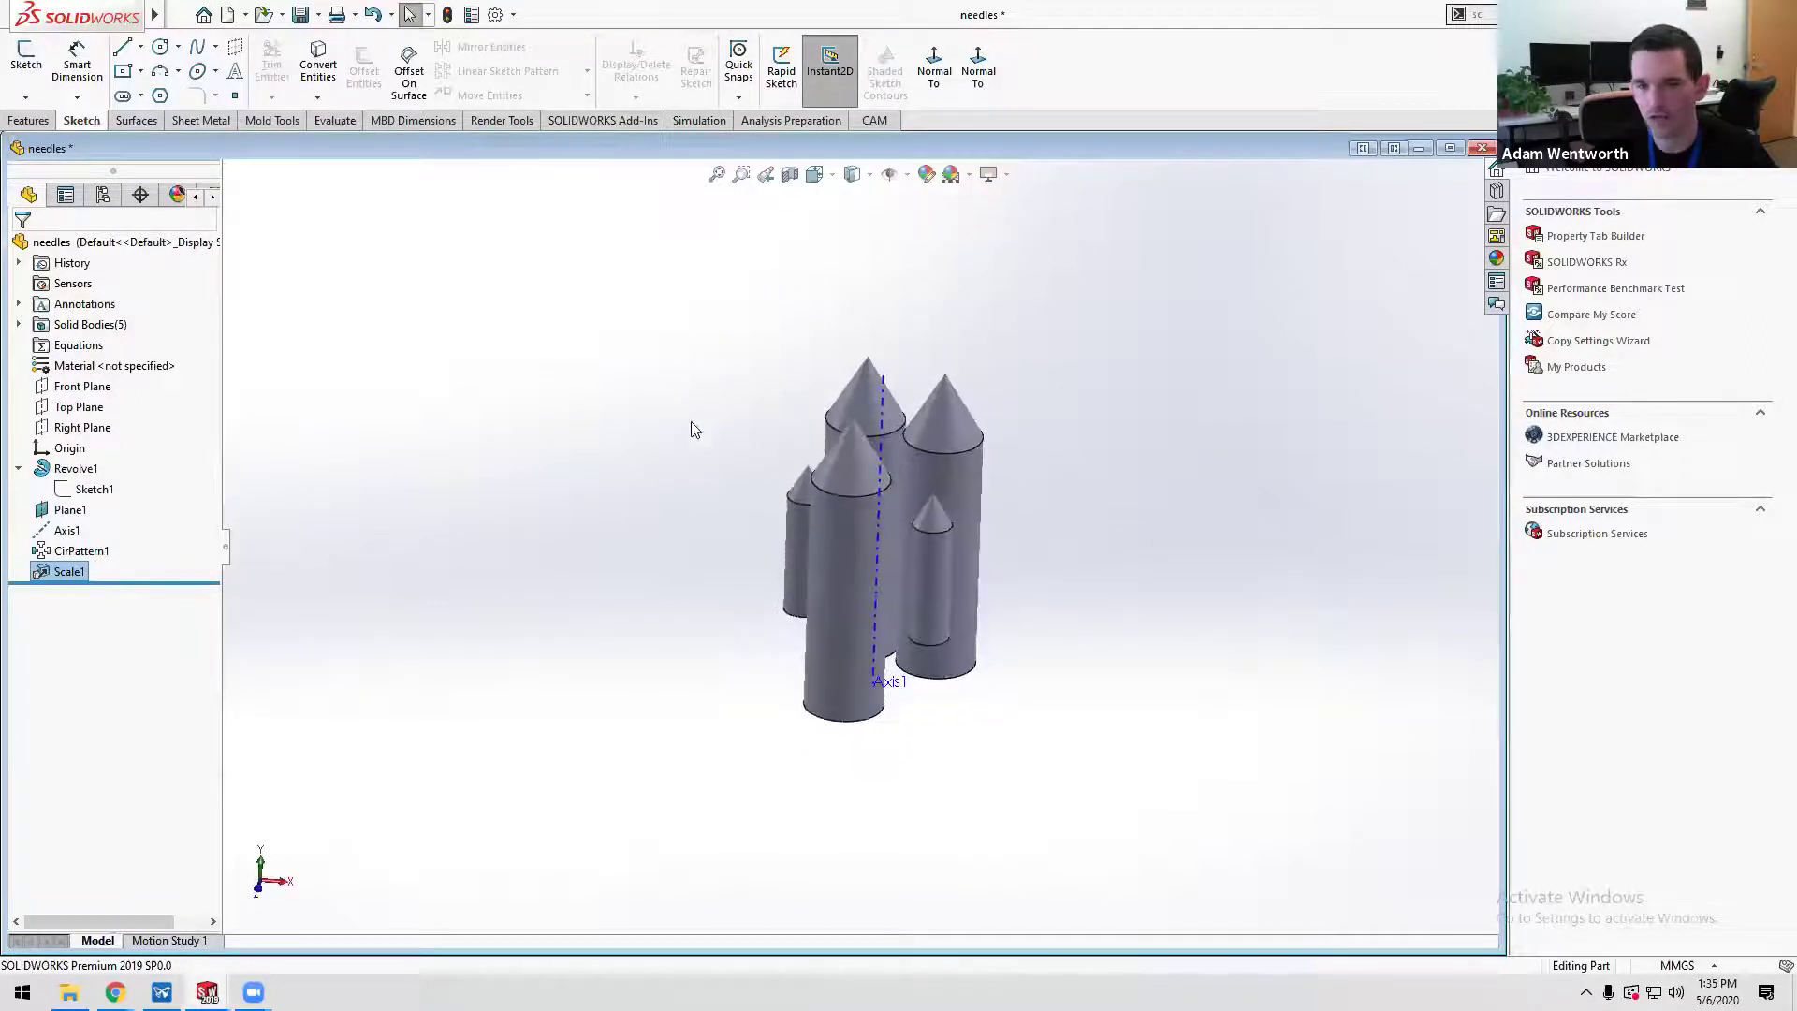
{"action": "left_click", "coordinate": [896, 703]}
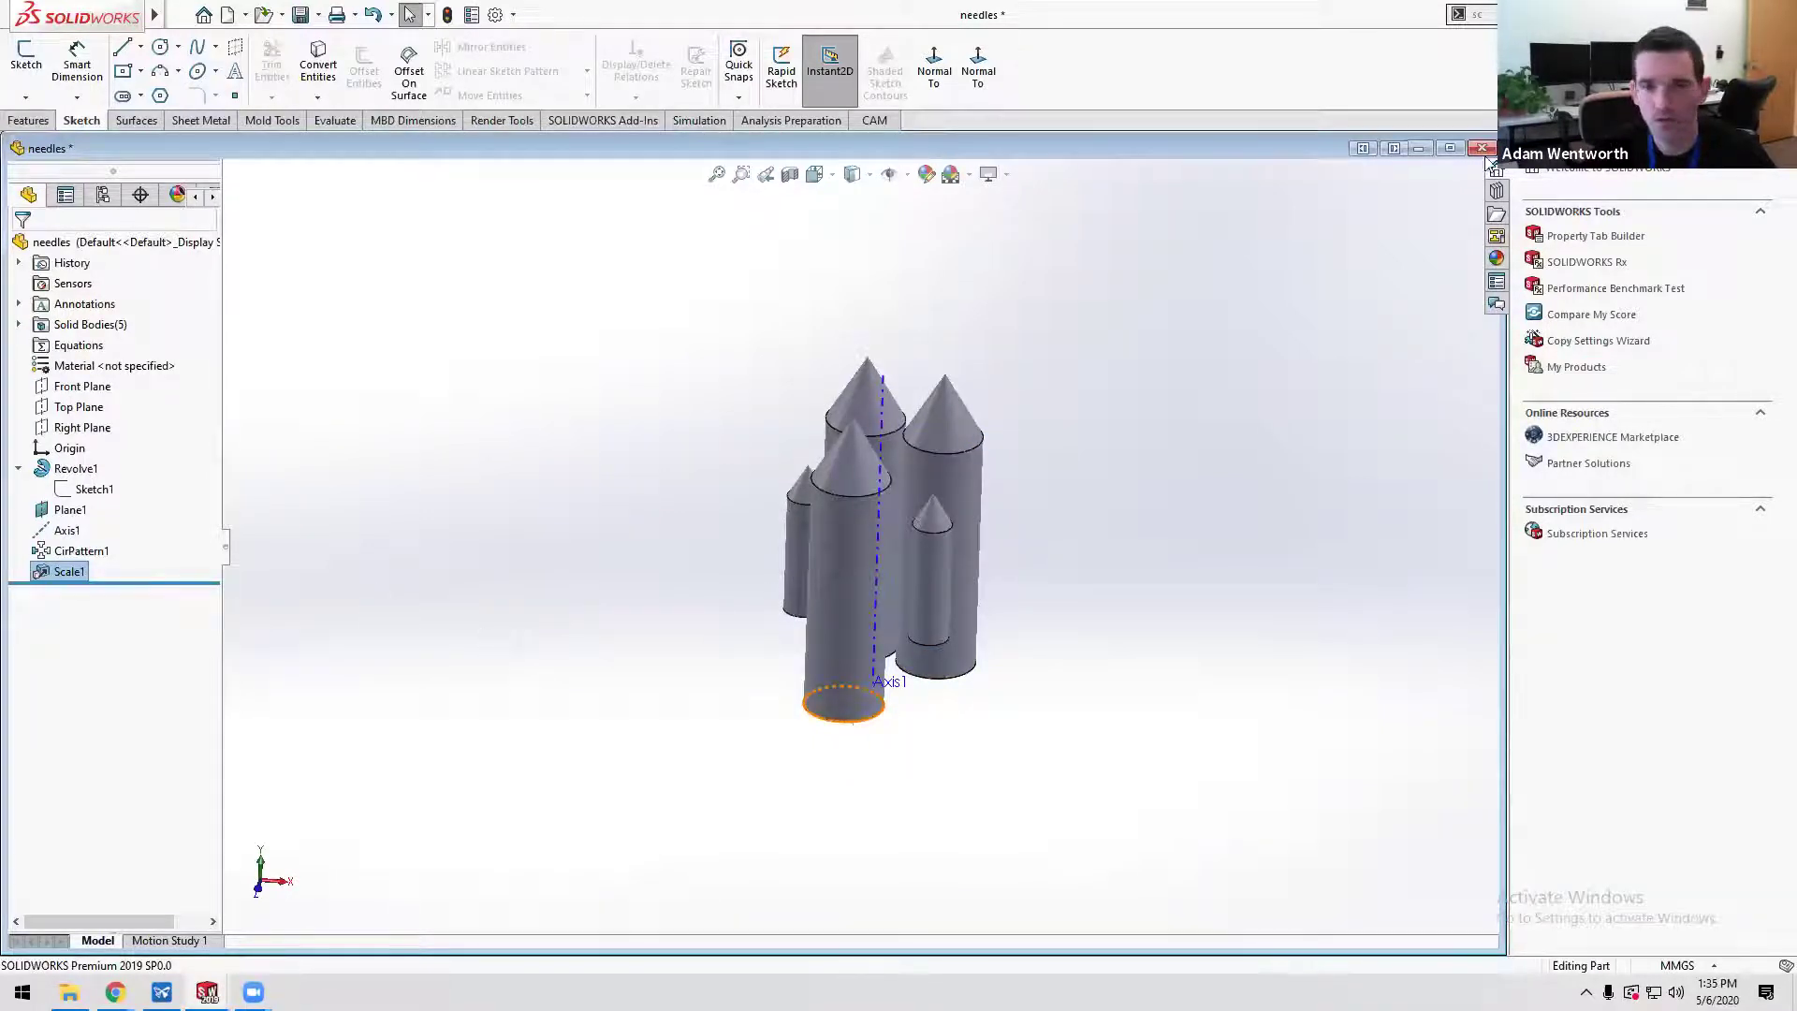
{"action": "type", "text": "move"}
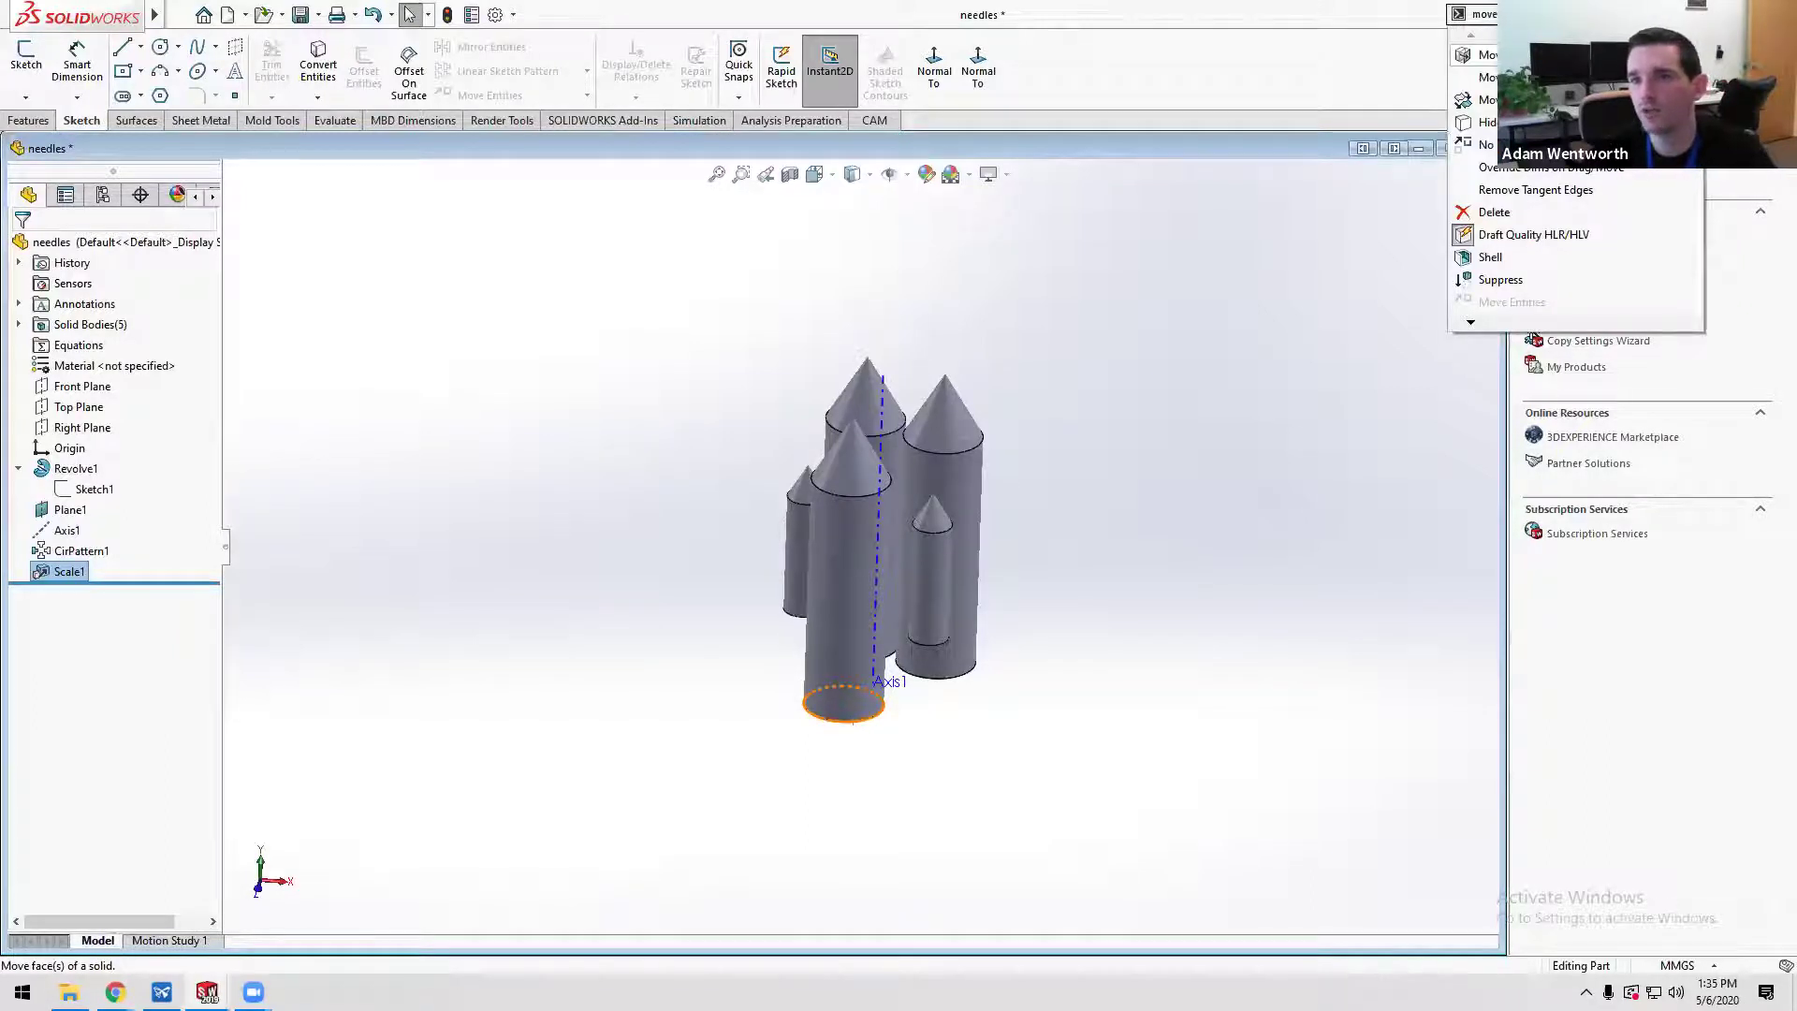
{"action": "key", "text": "Down"}
{"action": "key", "text": "Down"}
{"action": "key", "text": "Return"}
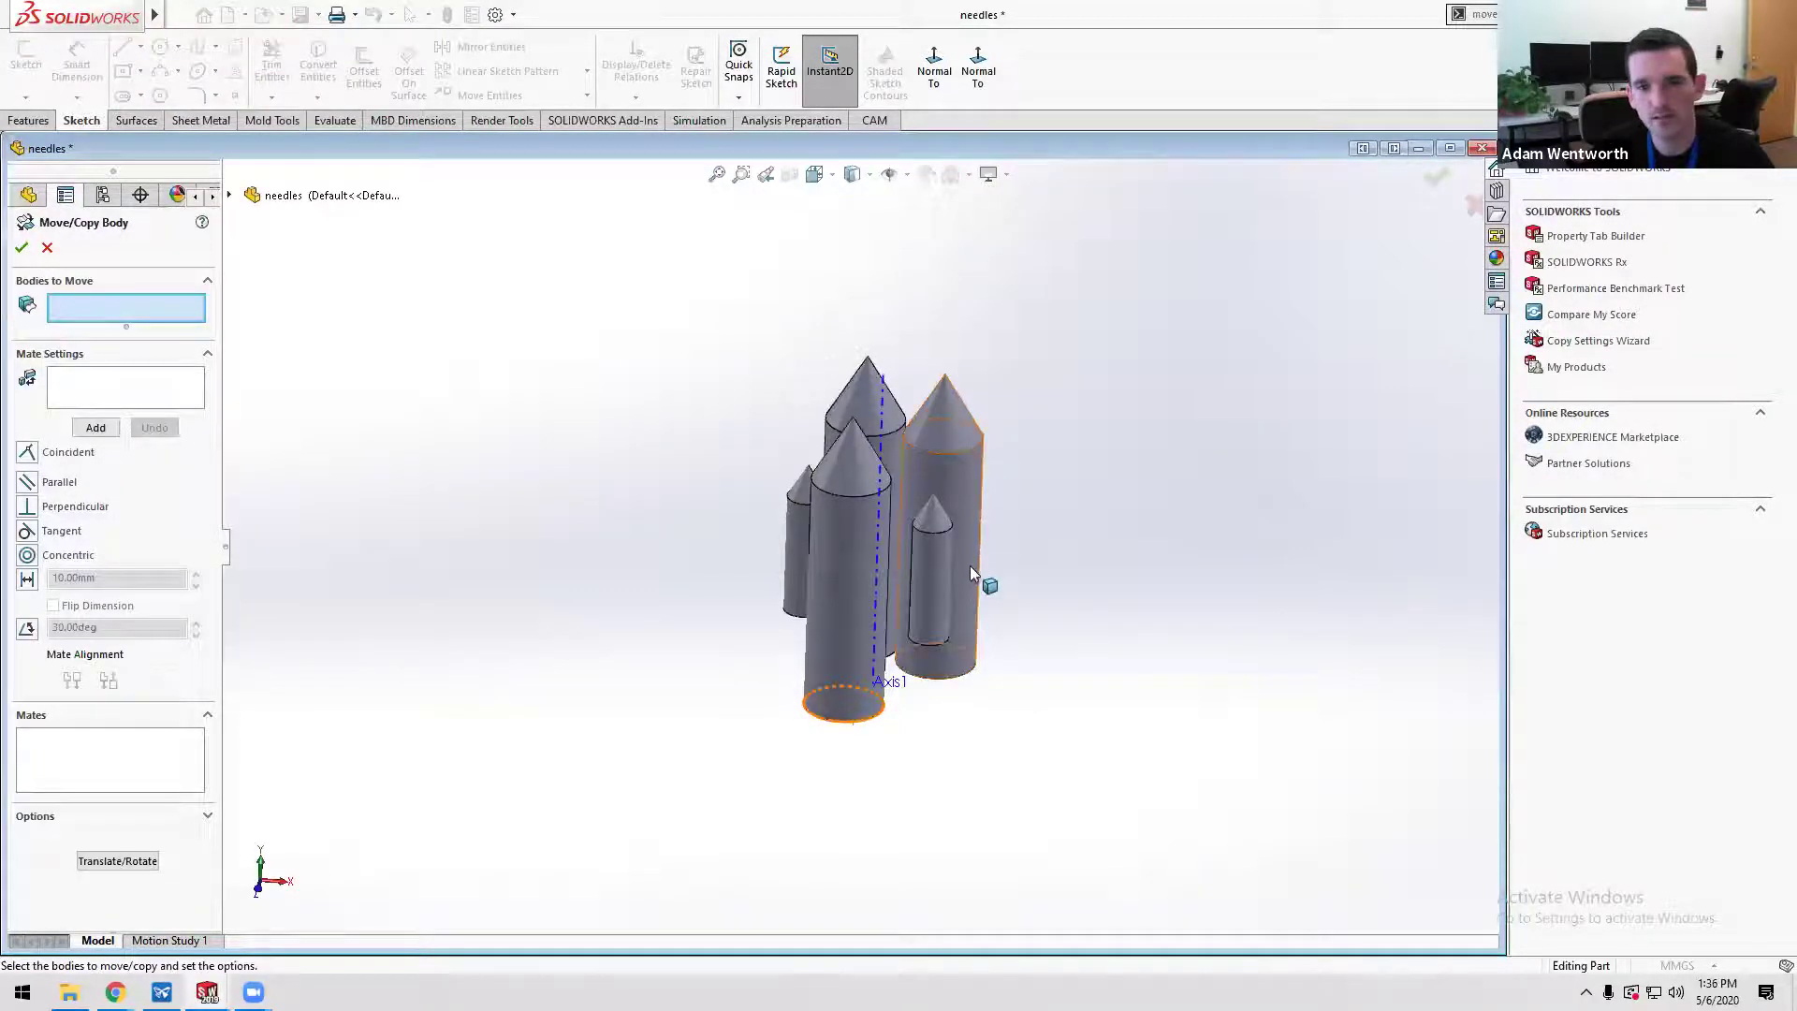
{"action": "middle_click_drag", "start_coordinate": [977, 555], "coordinate": [983, 798]}
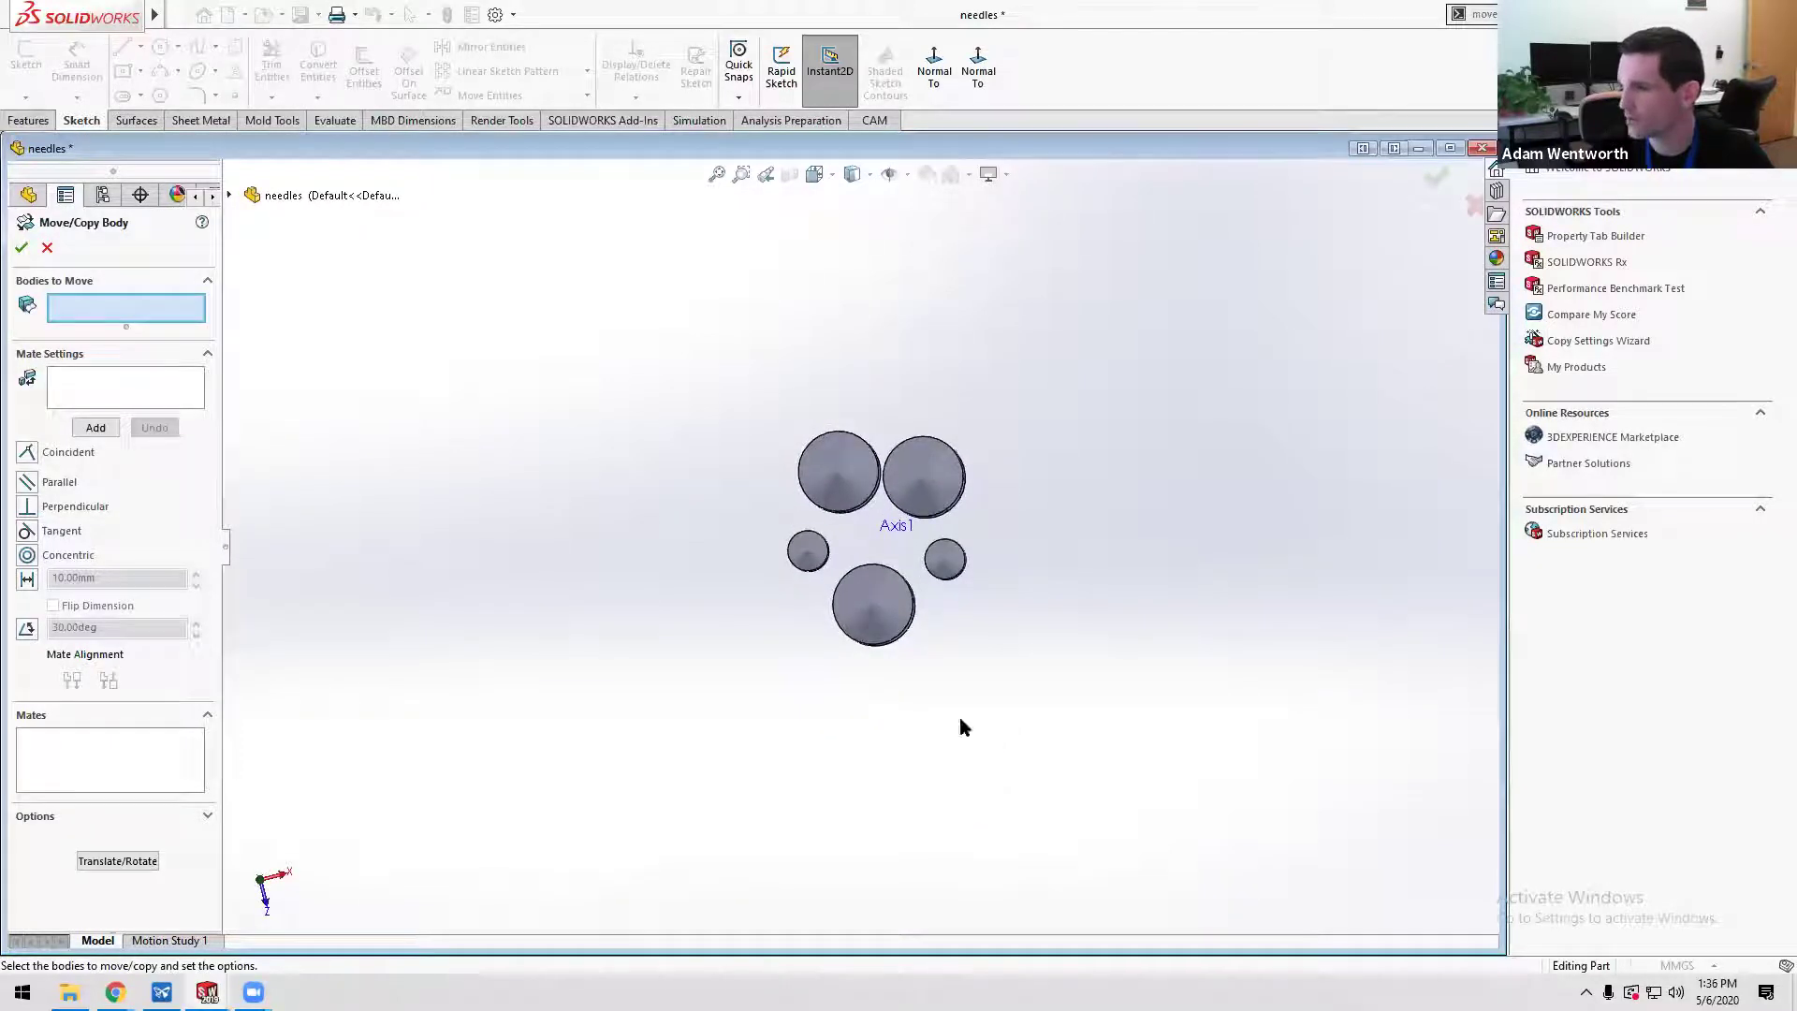
{"action": "left_click", "coordinate": [886, 617]}
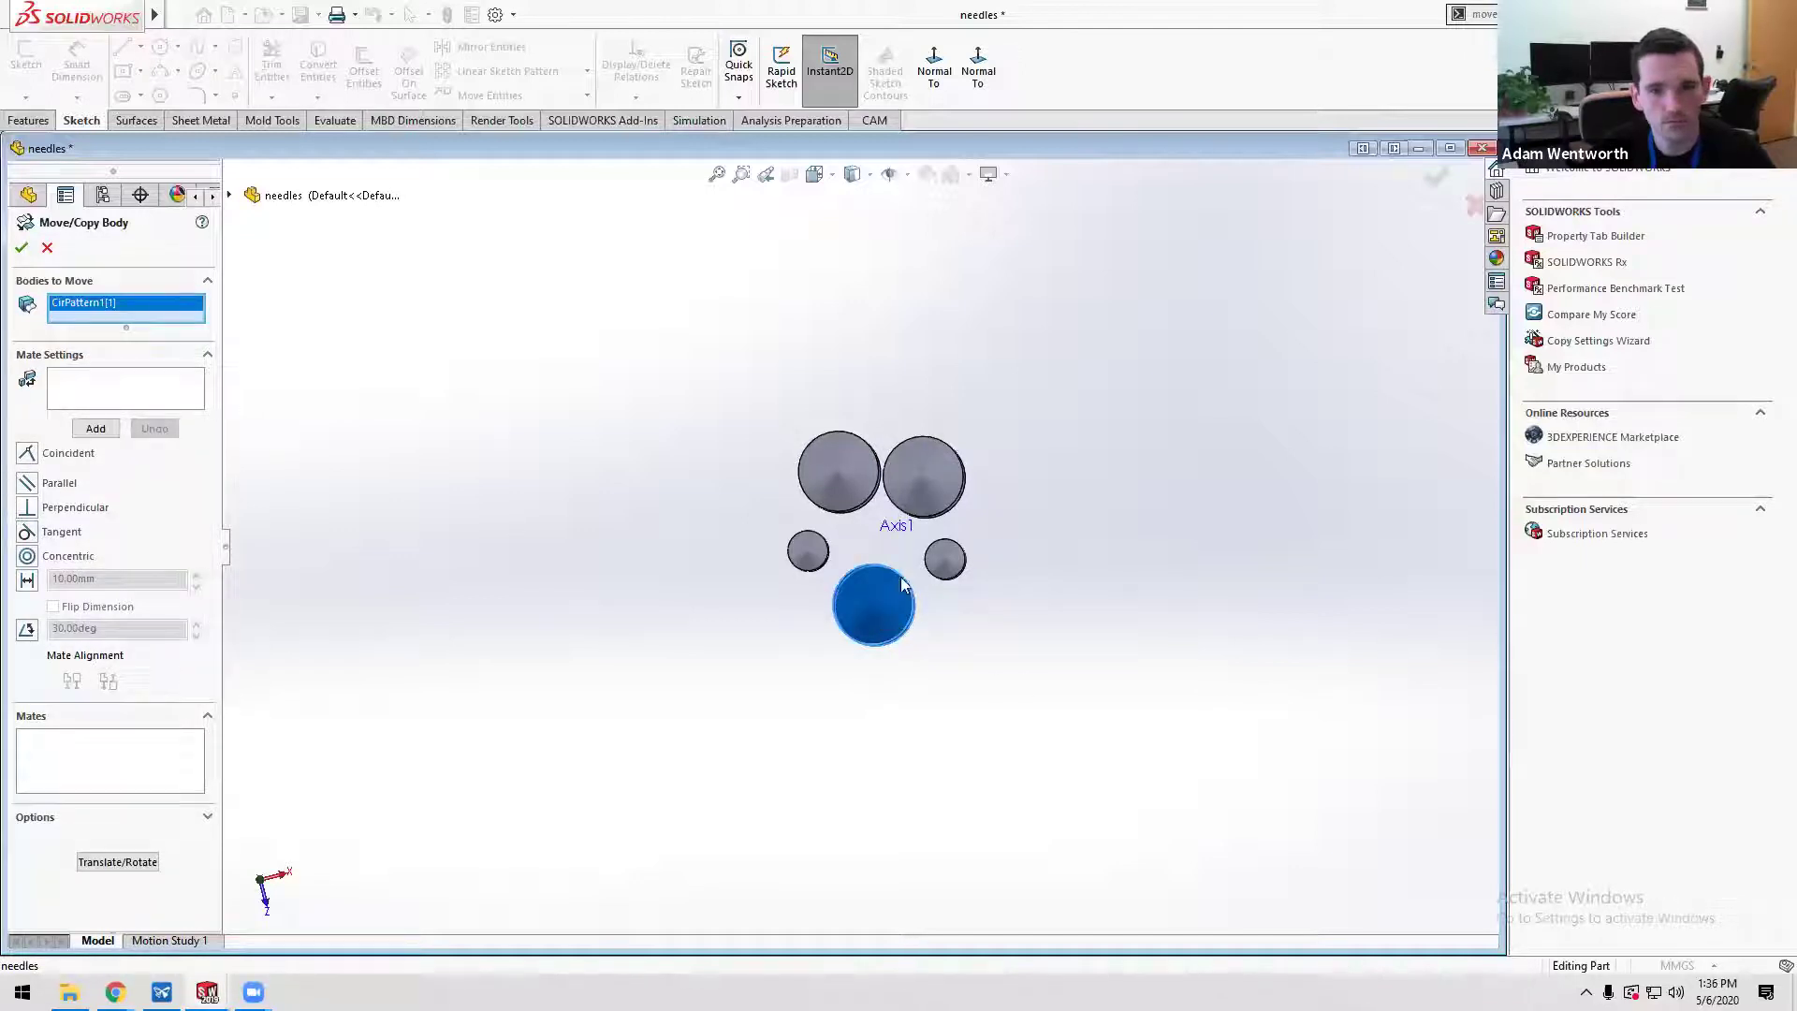
- Add a coincident mate between the chosen needle's bottom face and the bottom face of a neighbouring full-size needle
{"action": "left_click", "coordinate": [69, 394]}
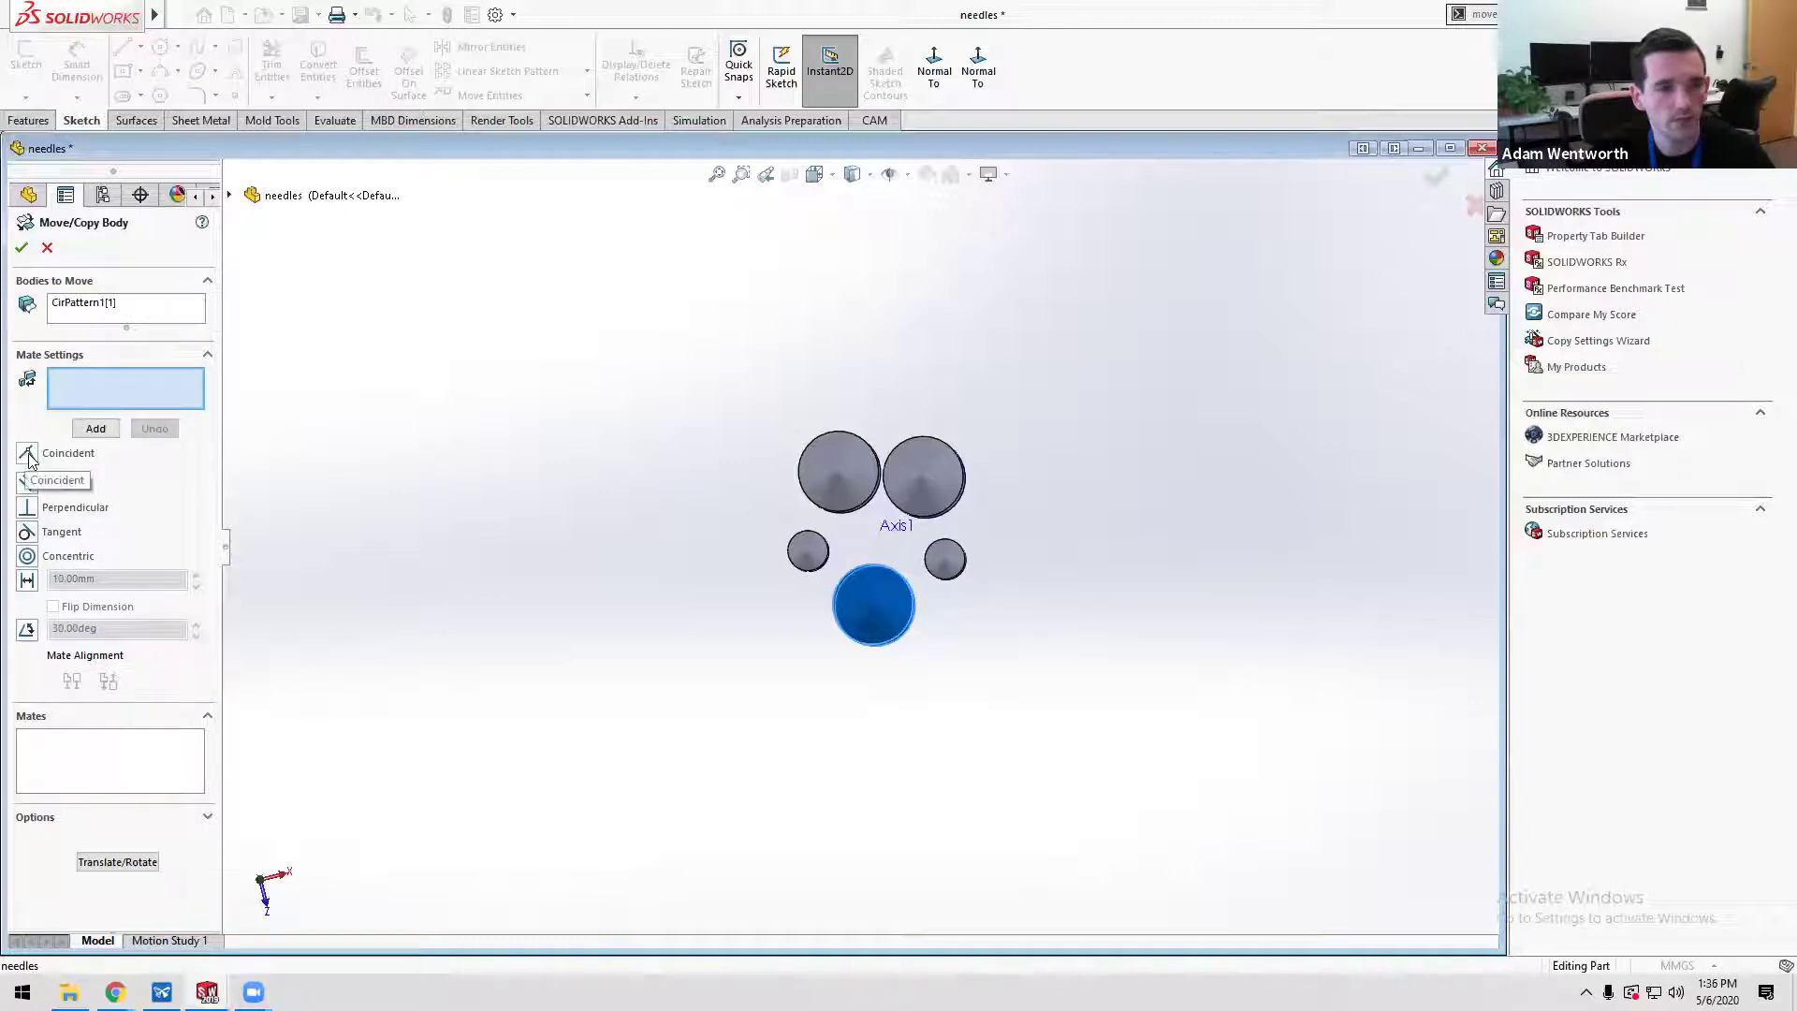
{"action": "scroll", "coordinate": [960, 646], "scroll_direction": "down", "scroll_amount": 2}
{"action": "middle_click_drag", "start_coordinate": [927, 526], "coordinate": [847, 629]}
{"action": "left_click", "coordinate": [851, 634]}
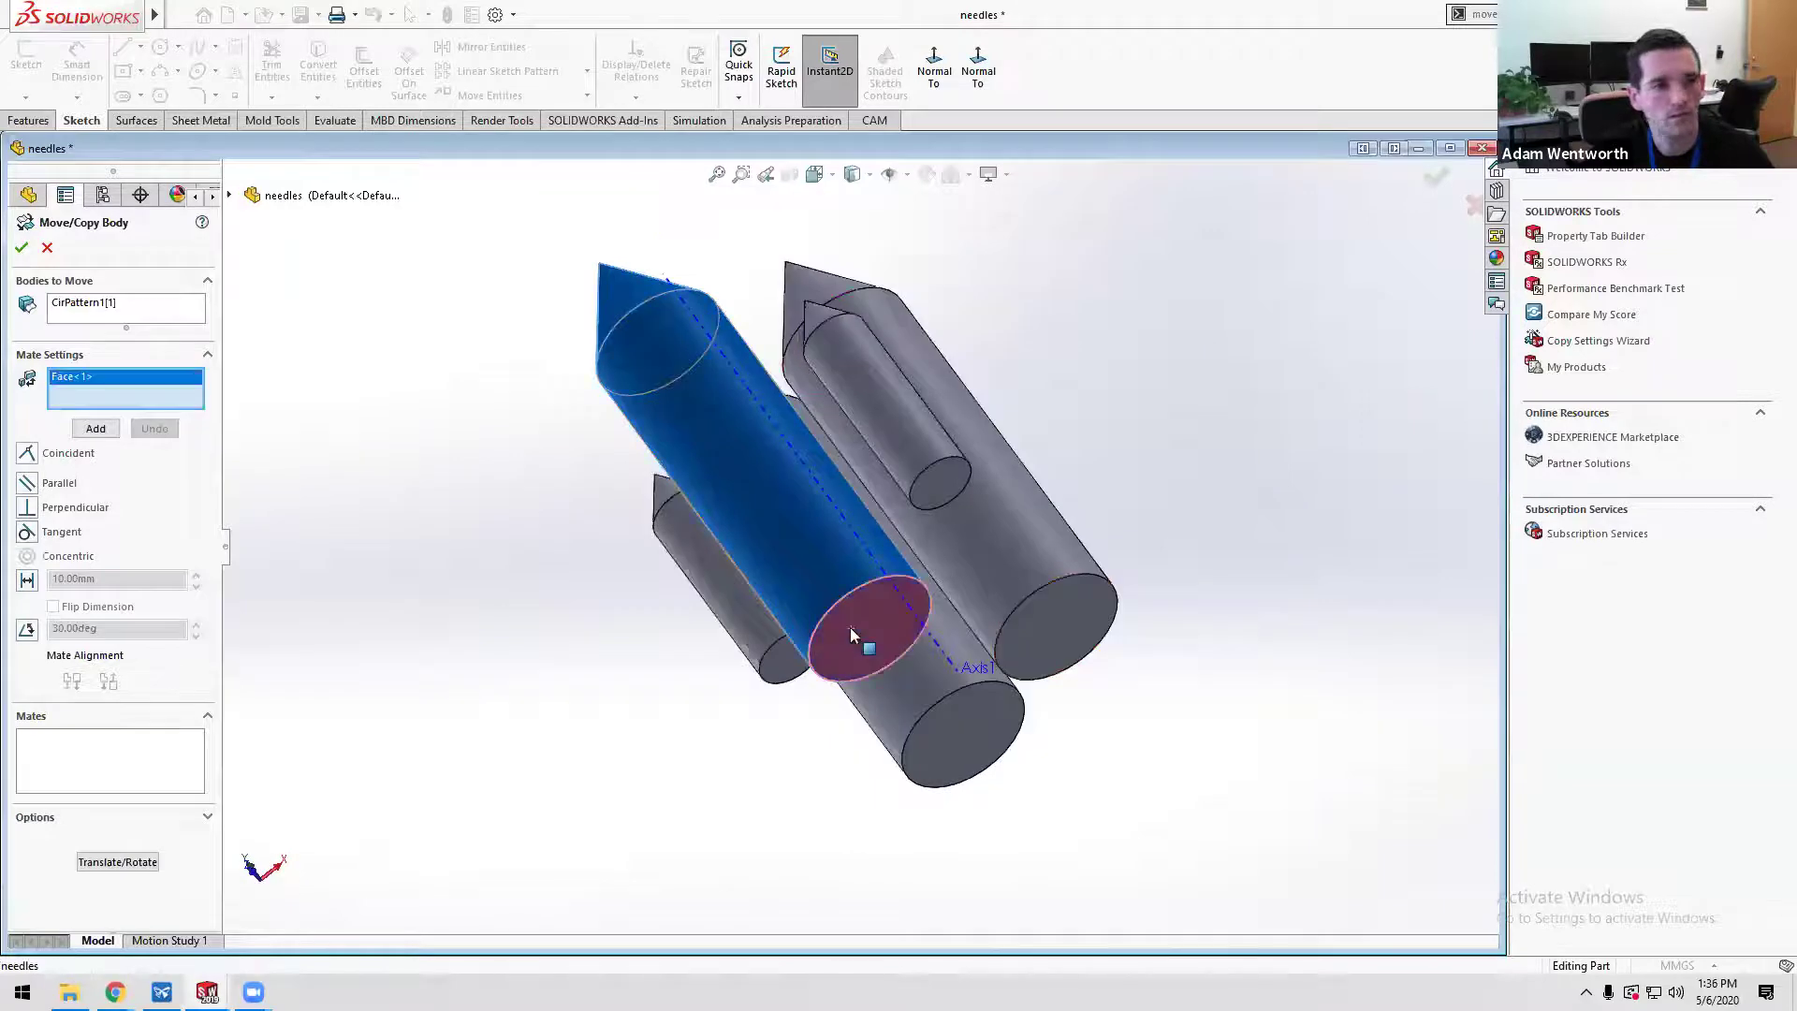
{"action": "left_click", "coordinate": [26, 454]}
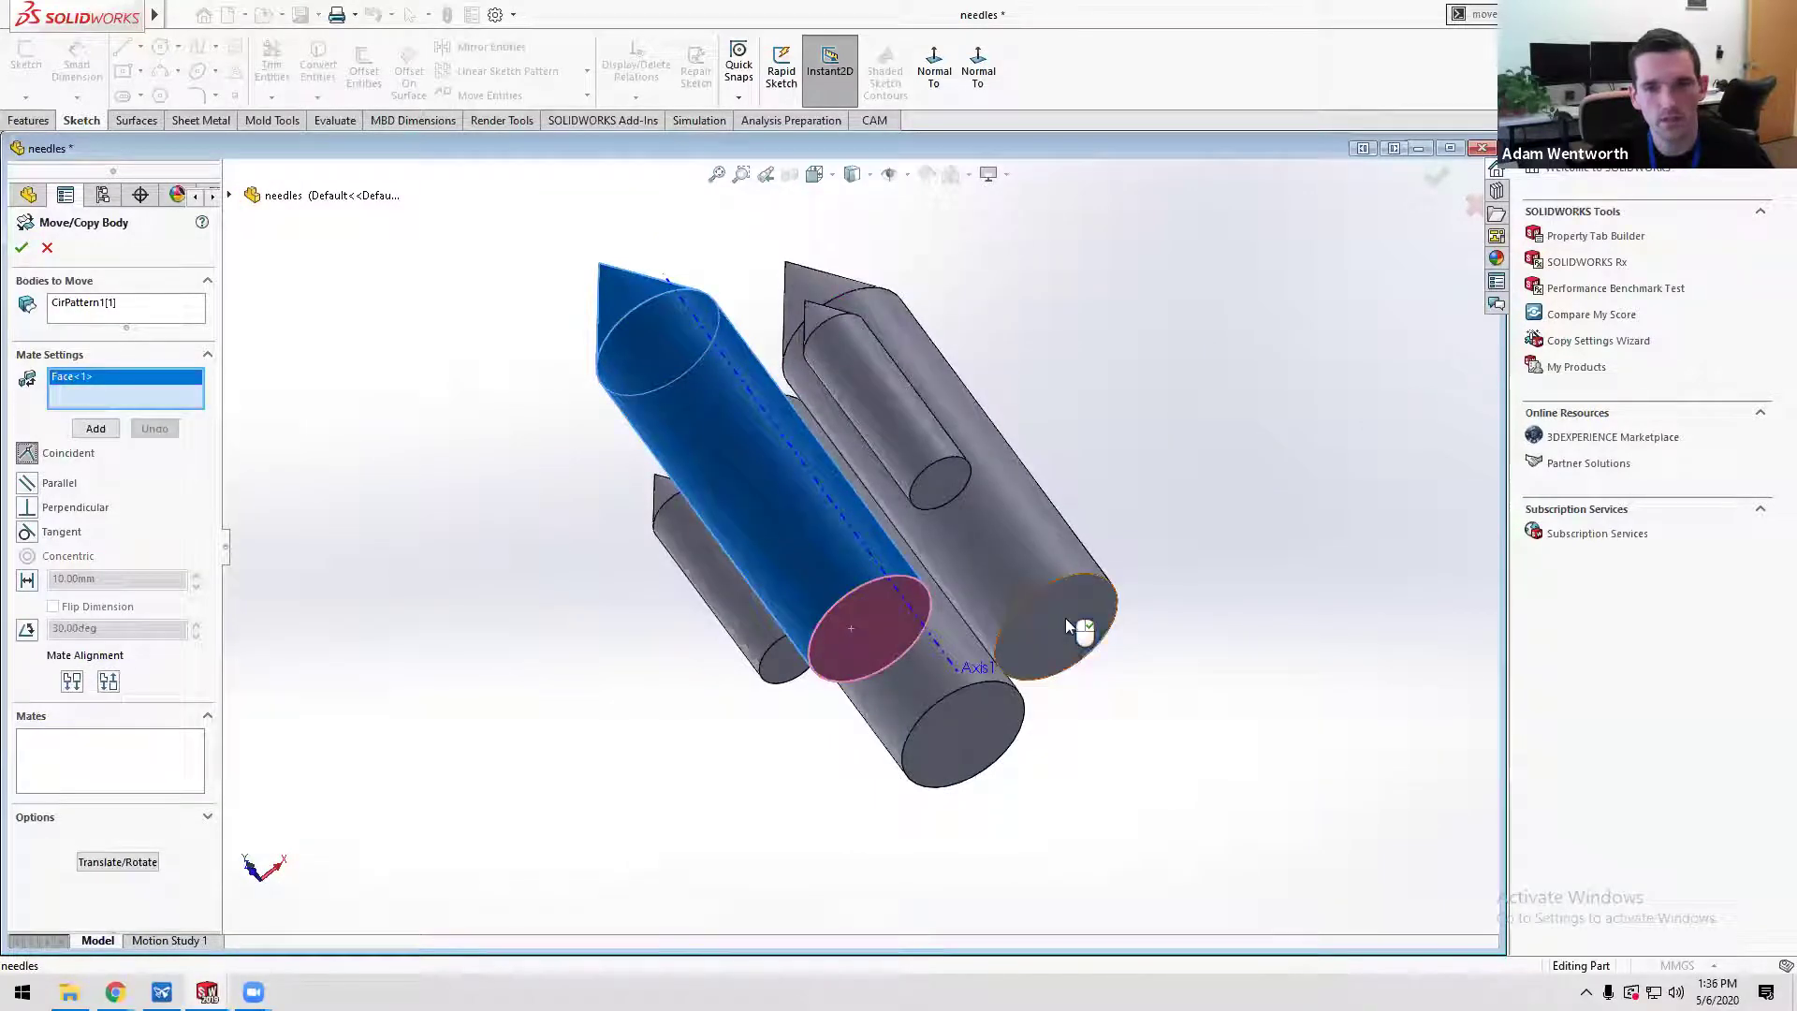
{"action": "left_click", "coordinate": [1065, 618]}
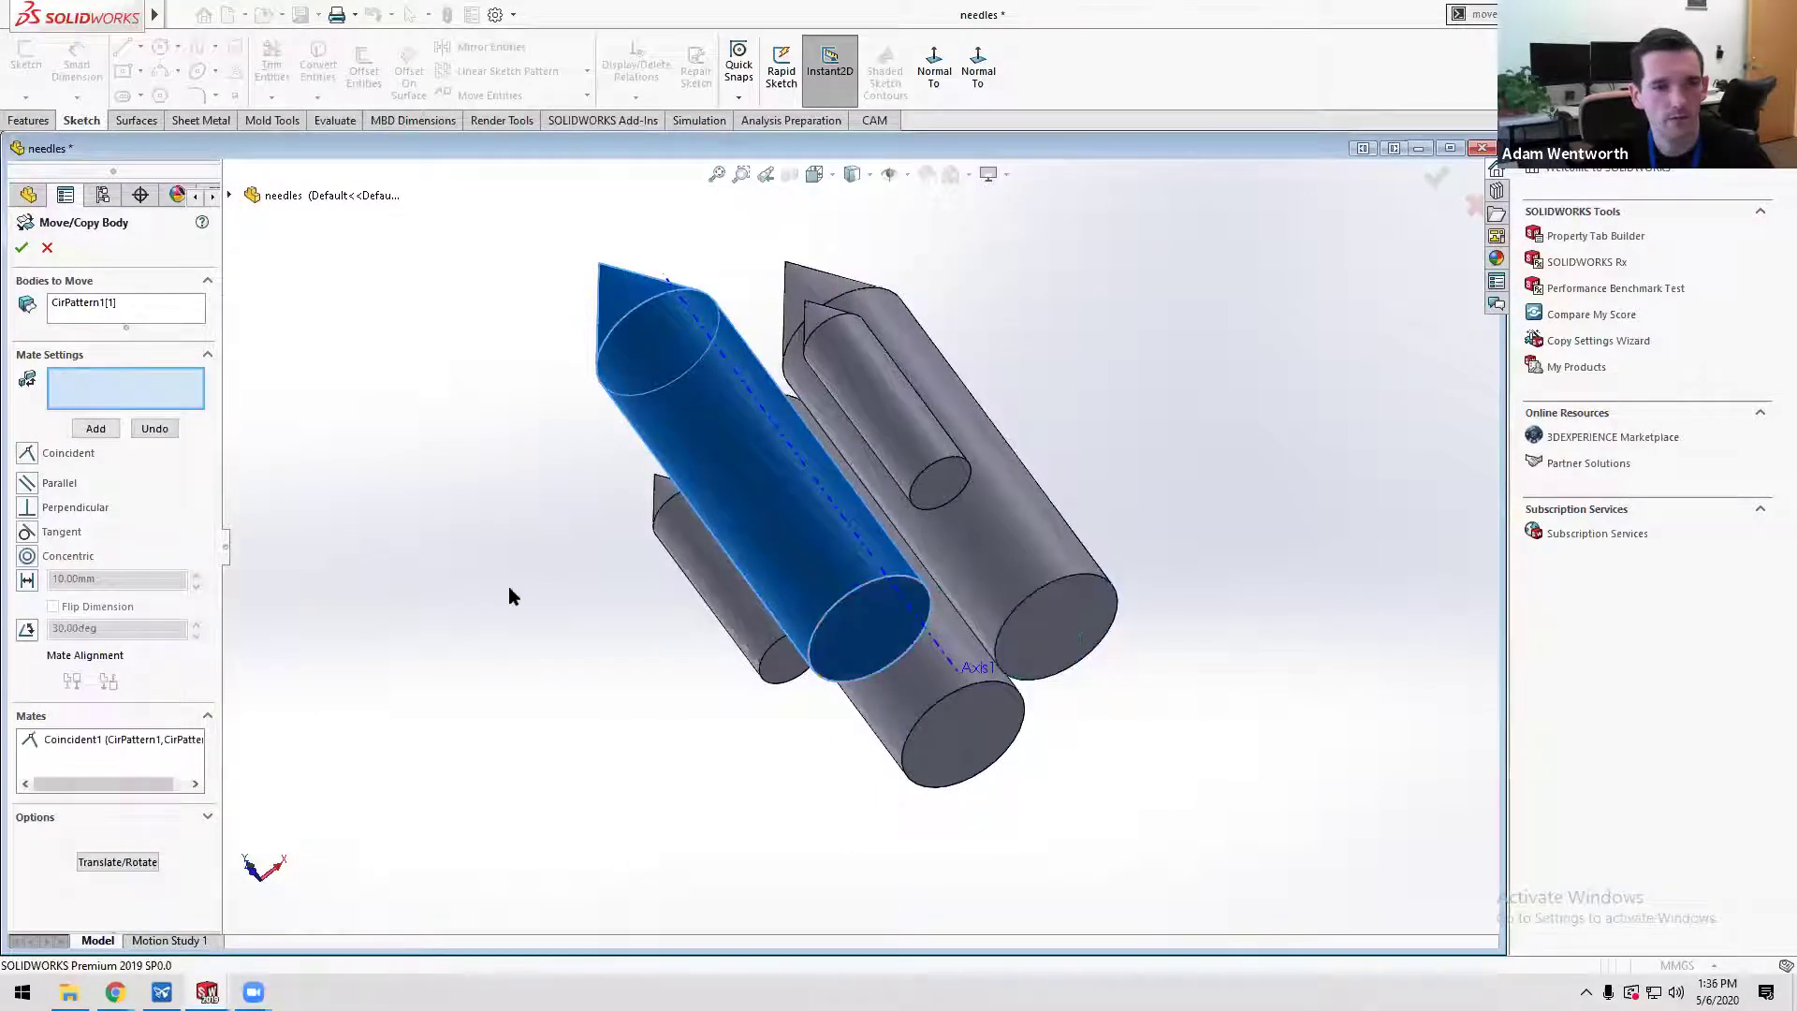
{"action": "middle_click_drag", "start_coordinate": [556, 568], "coordinate": [161, 299]}
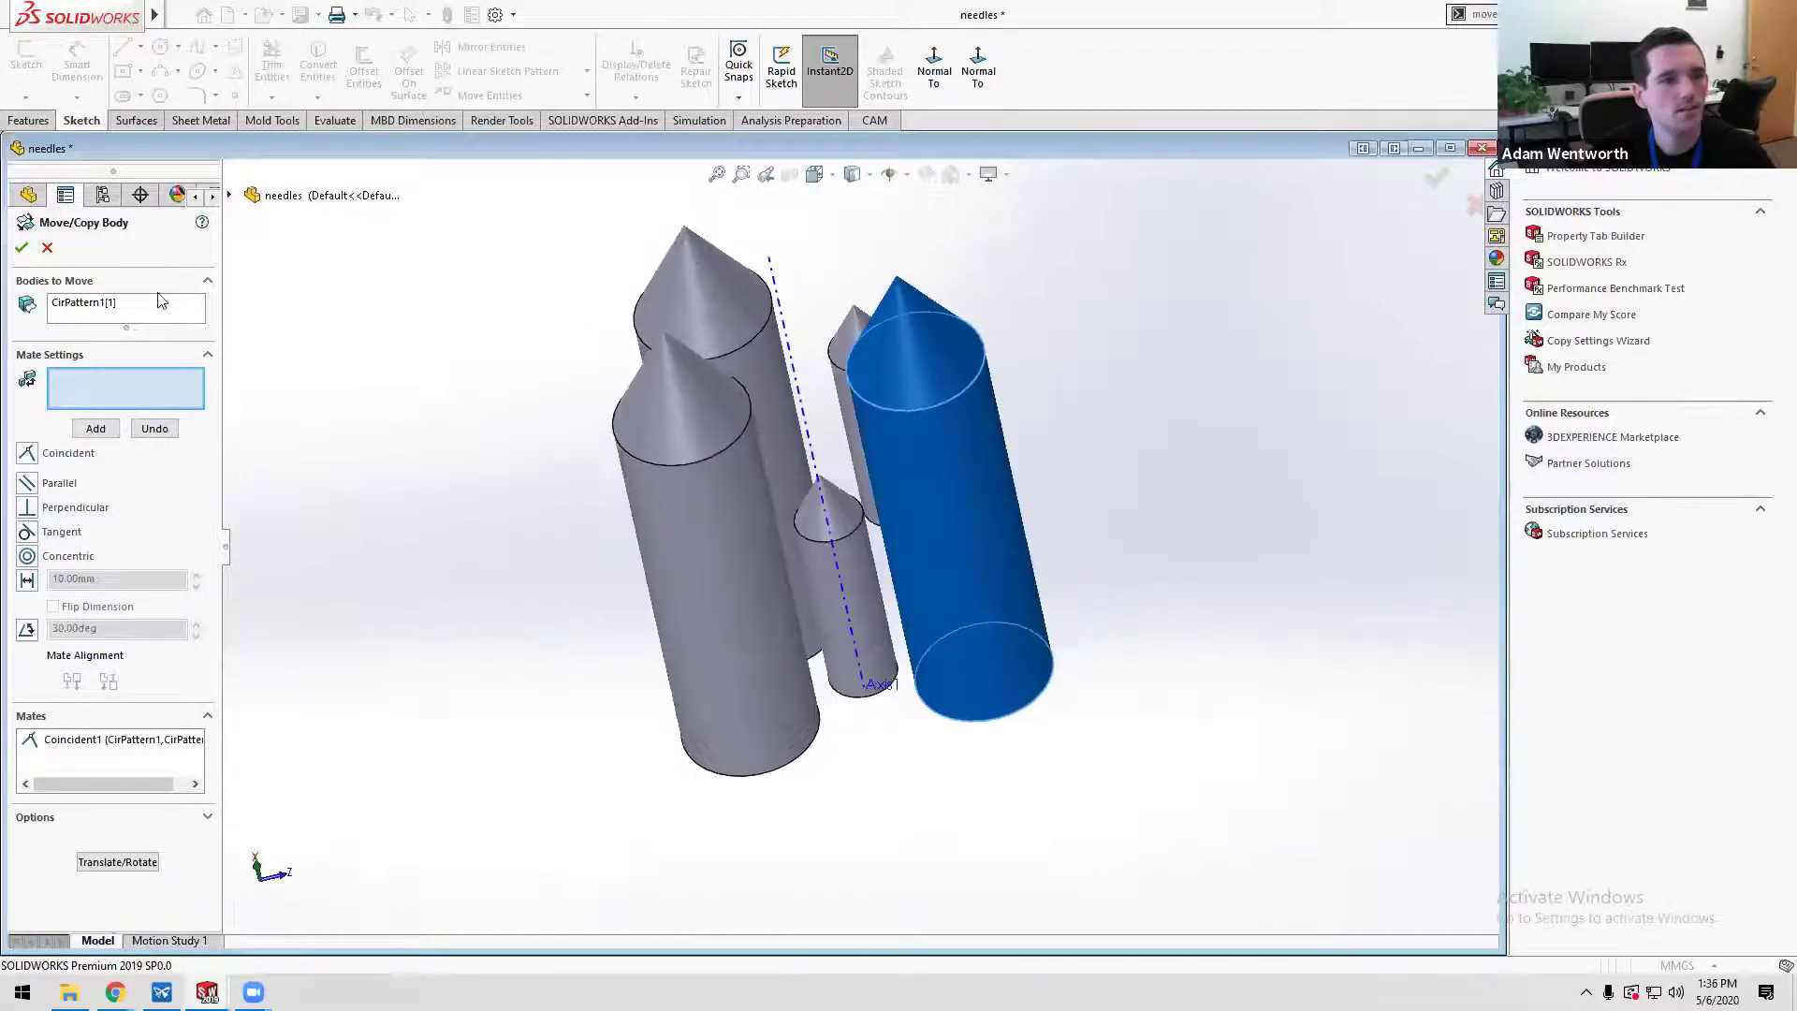
{"action": "left_click", "coordinate": [64, 316]}
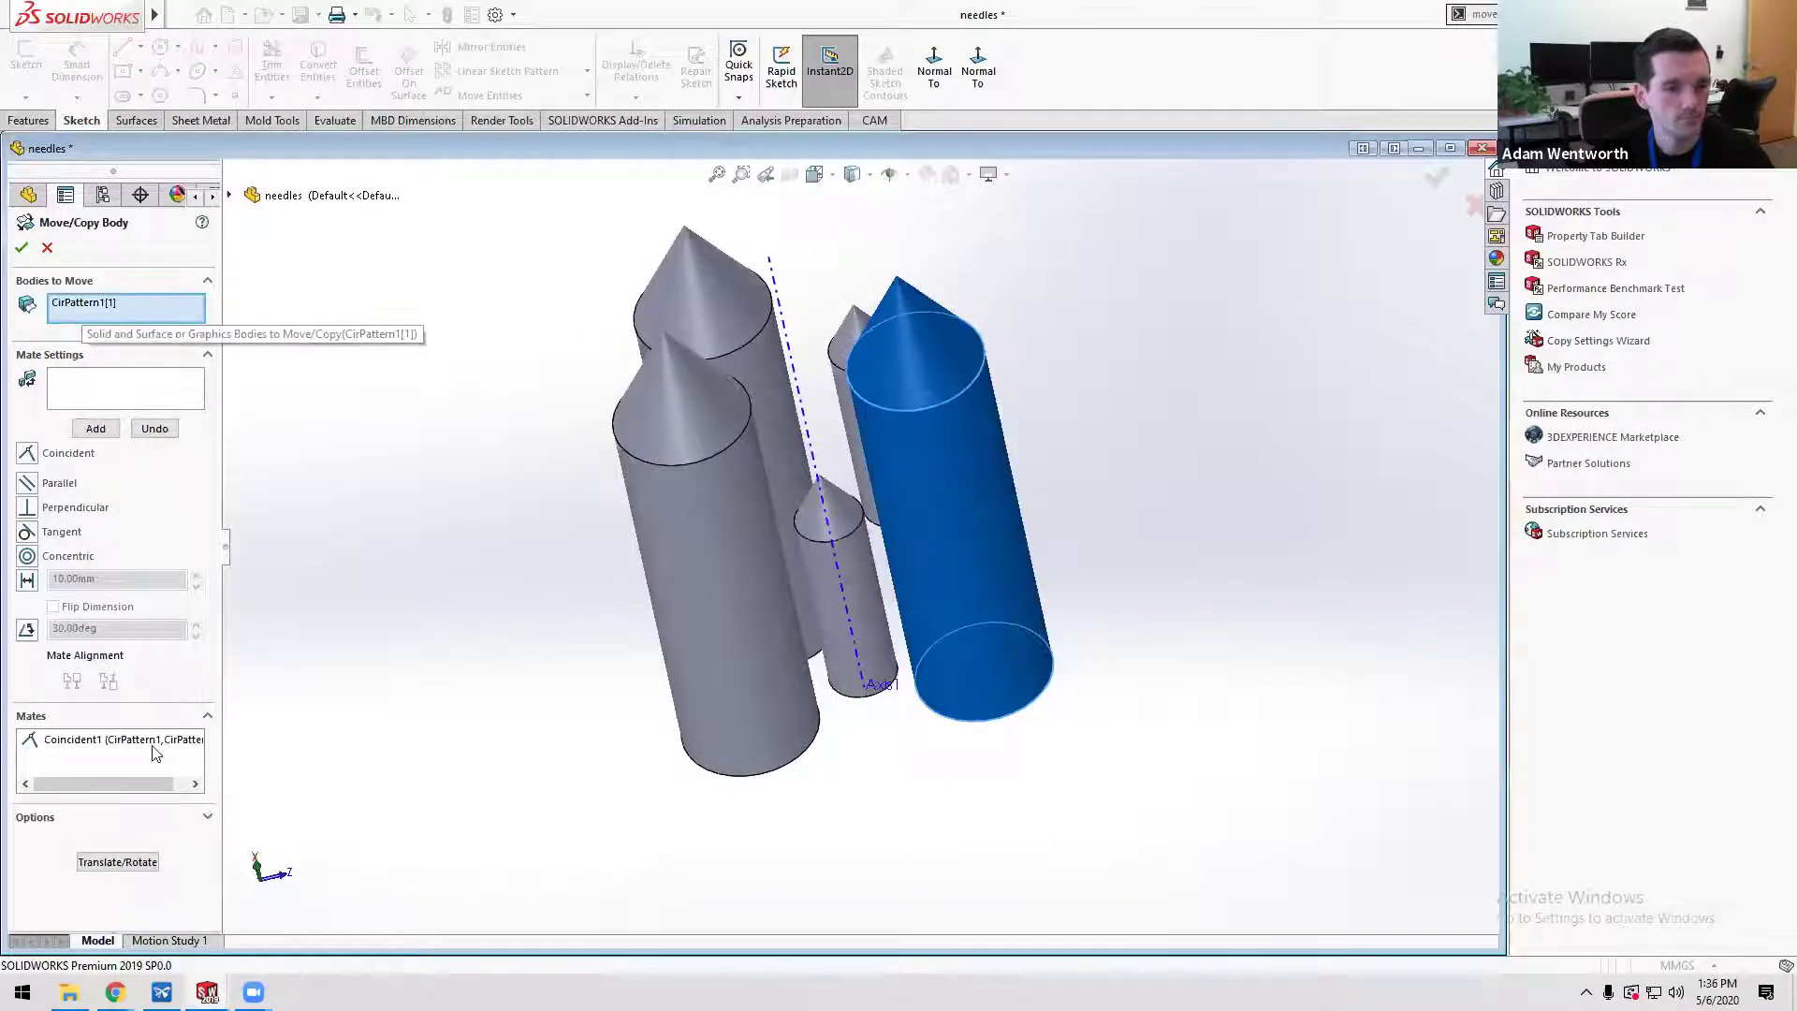
- Switch the body move from constraints to translate/rotate and have it make one copy of the needle
{"action": "left_click", "coordinate": [118, 861]}
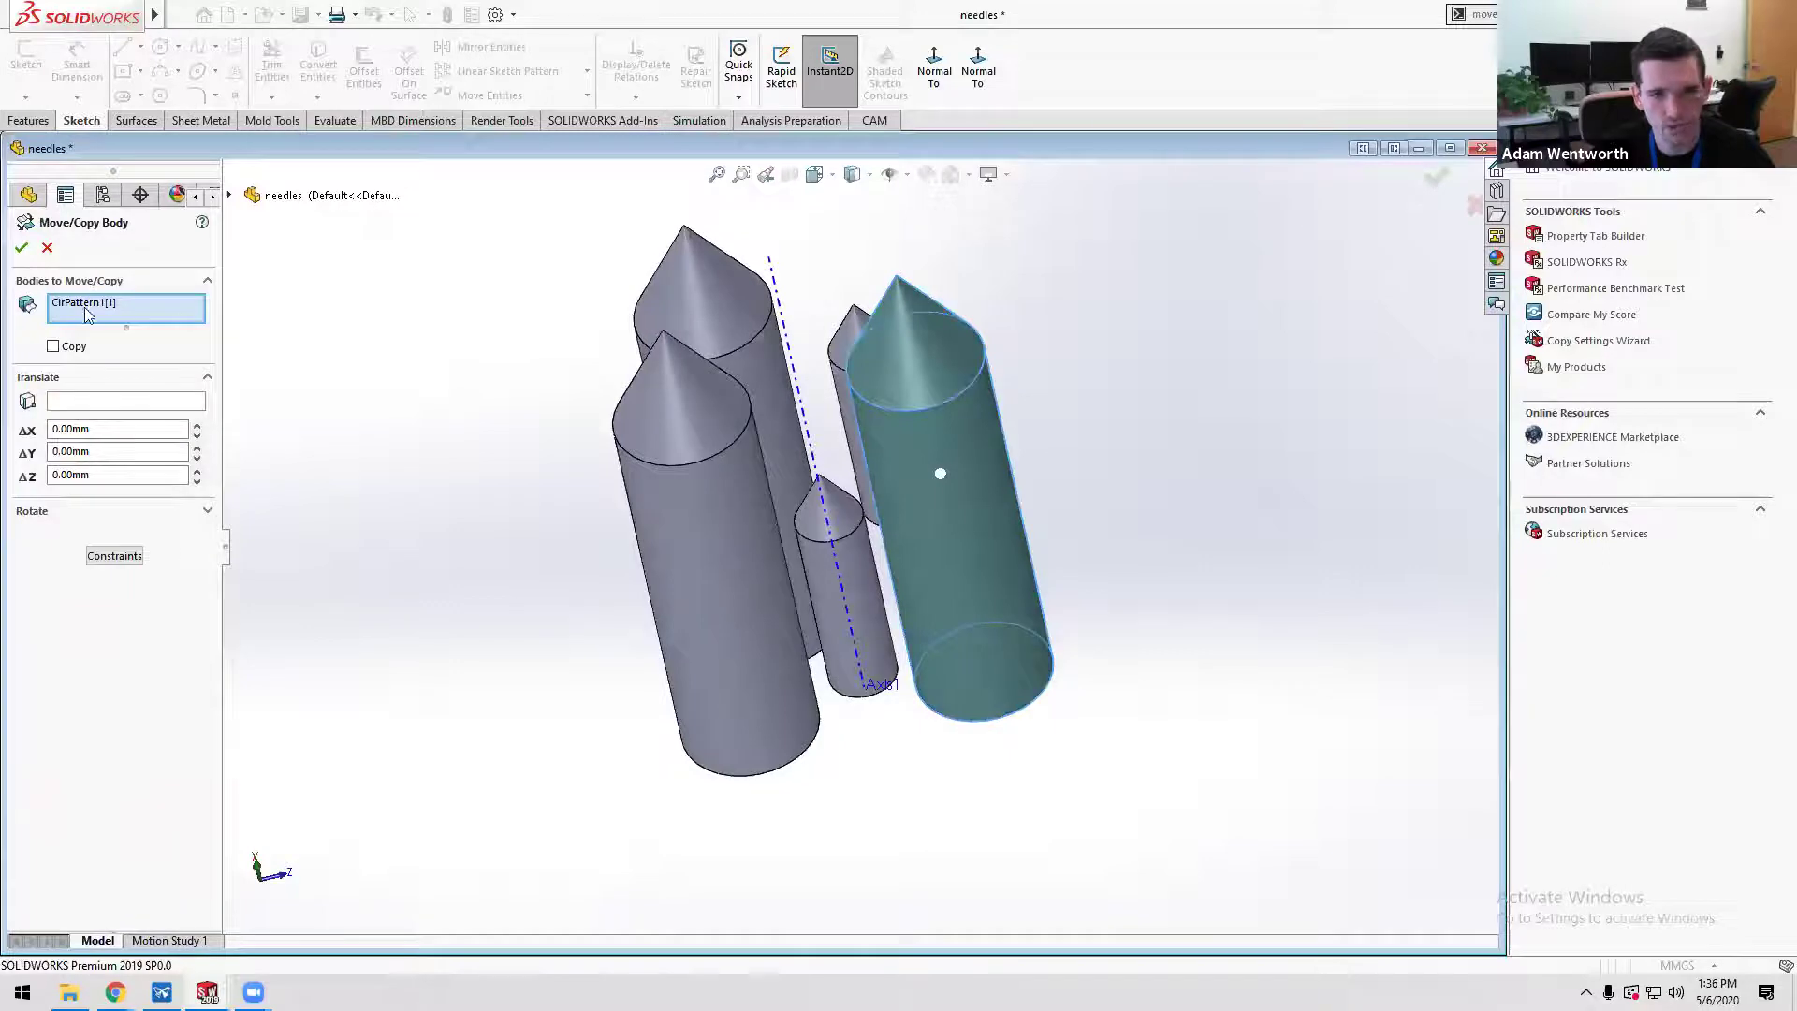
{"action": "middle_click_drag", "start_coordinate": [866, 625], "coordinate": [449, 496]}
{"action": "left_click", "coordinate": [101, 403]}
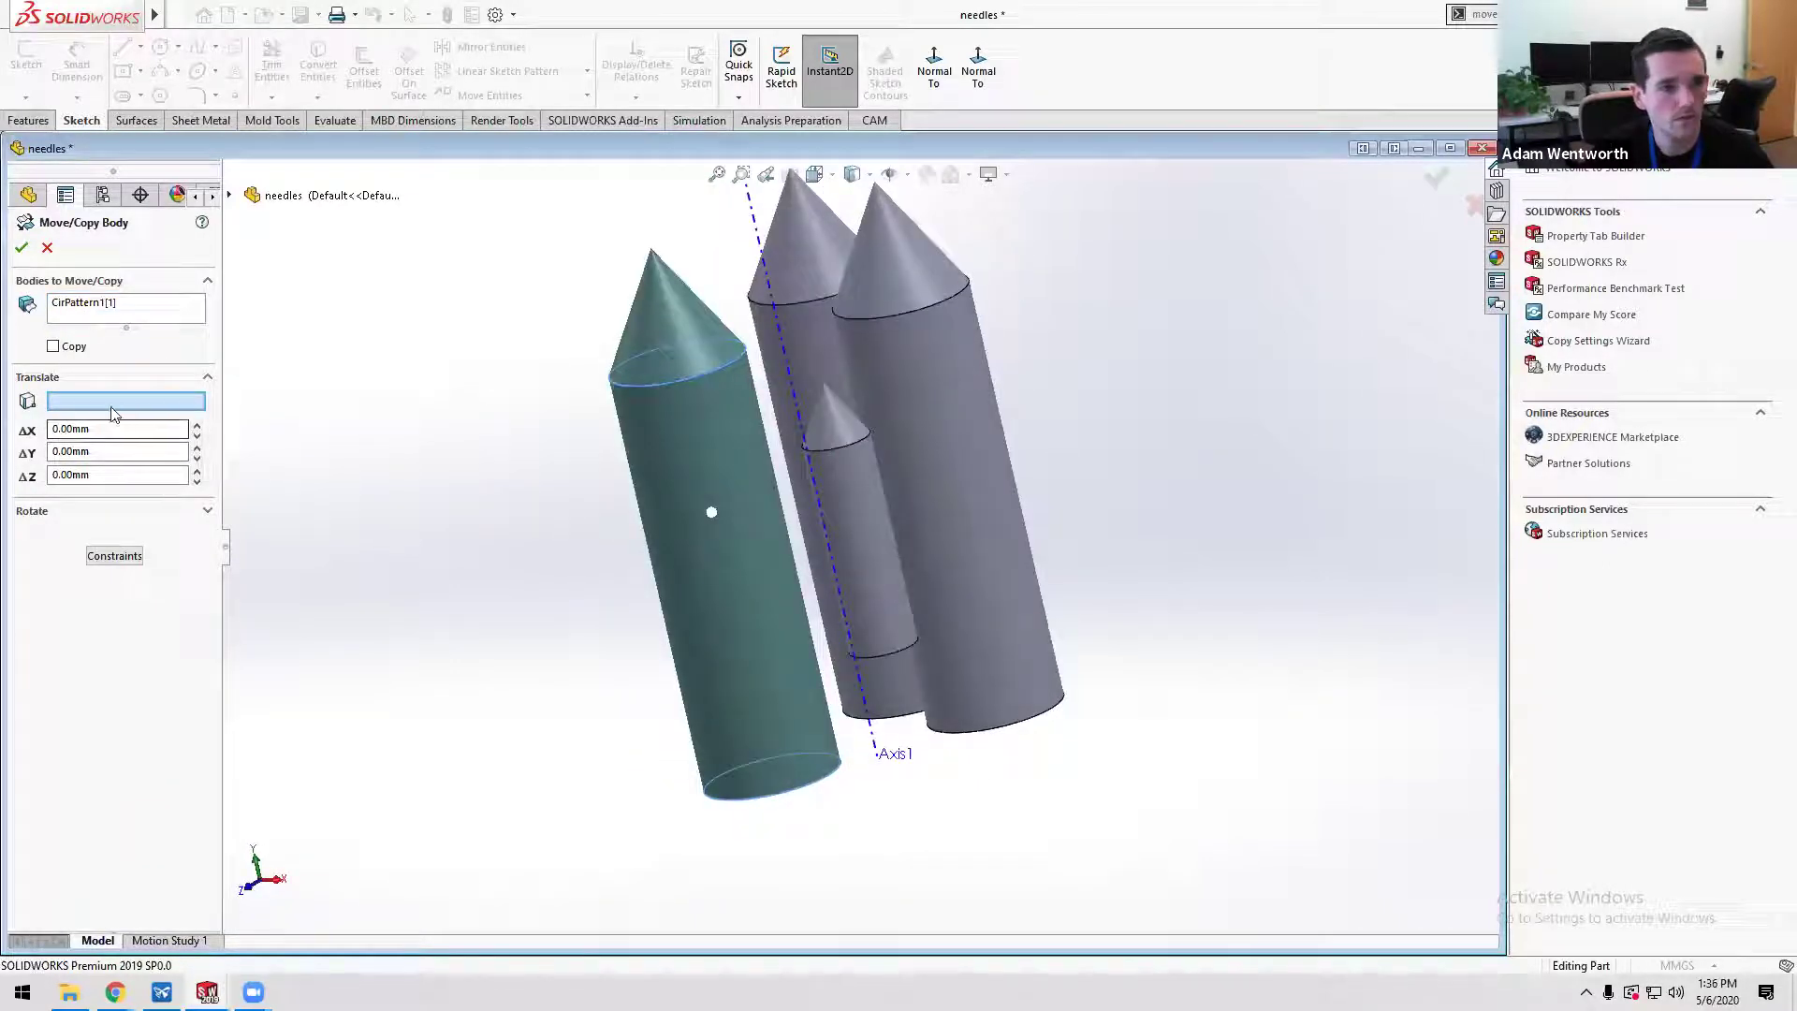
{"action": "key", "text": "ctrl+1"}
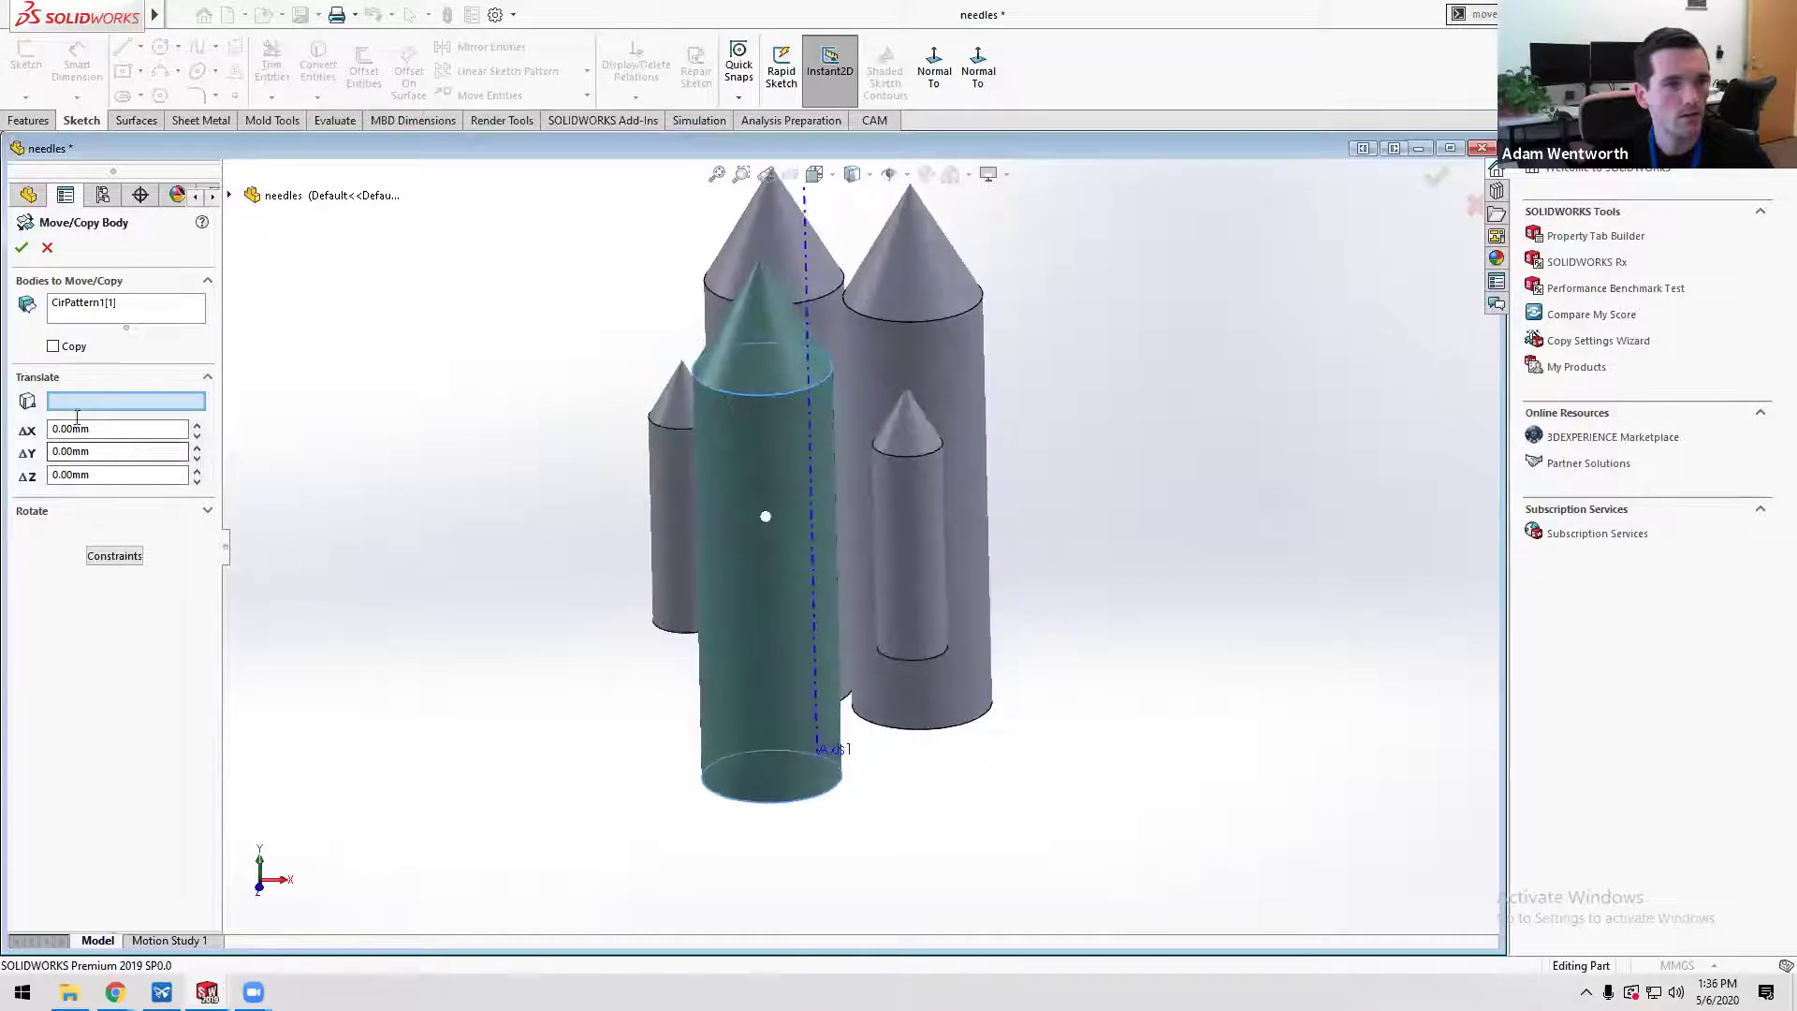
{"action": "left_click", "coordinate": [53, 346]}
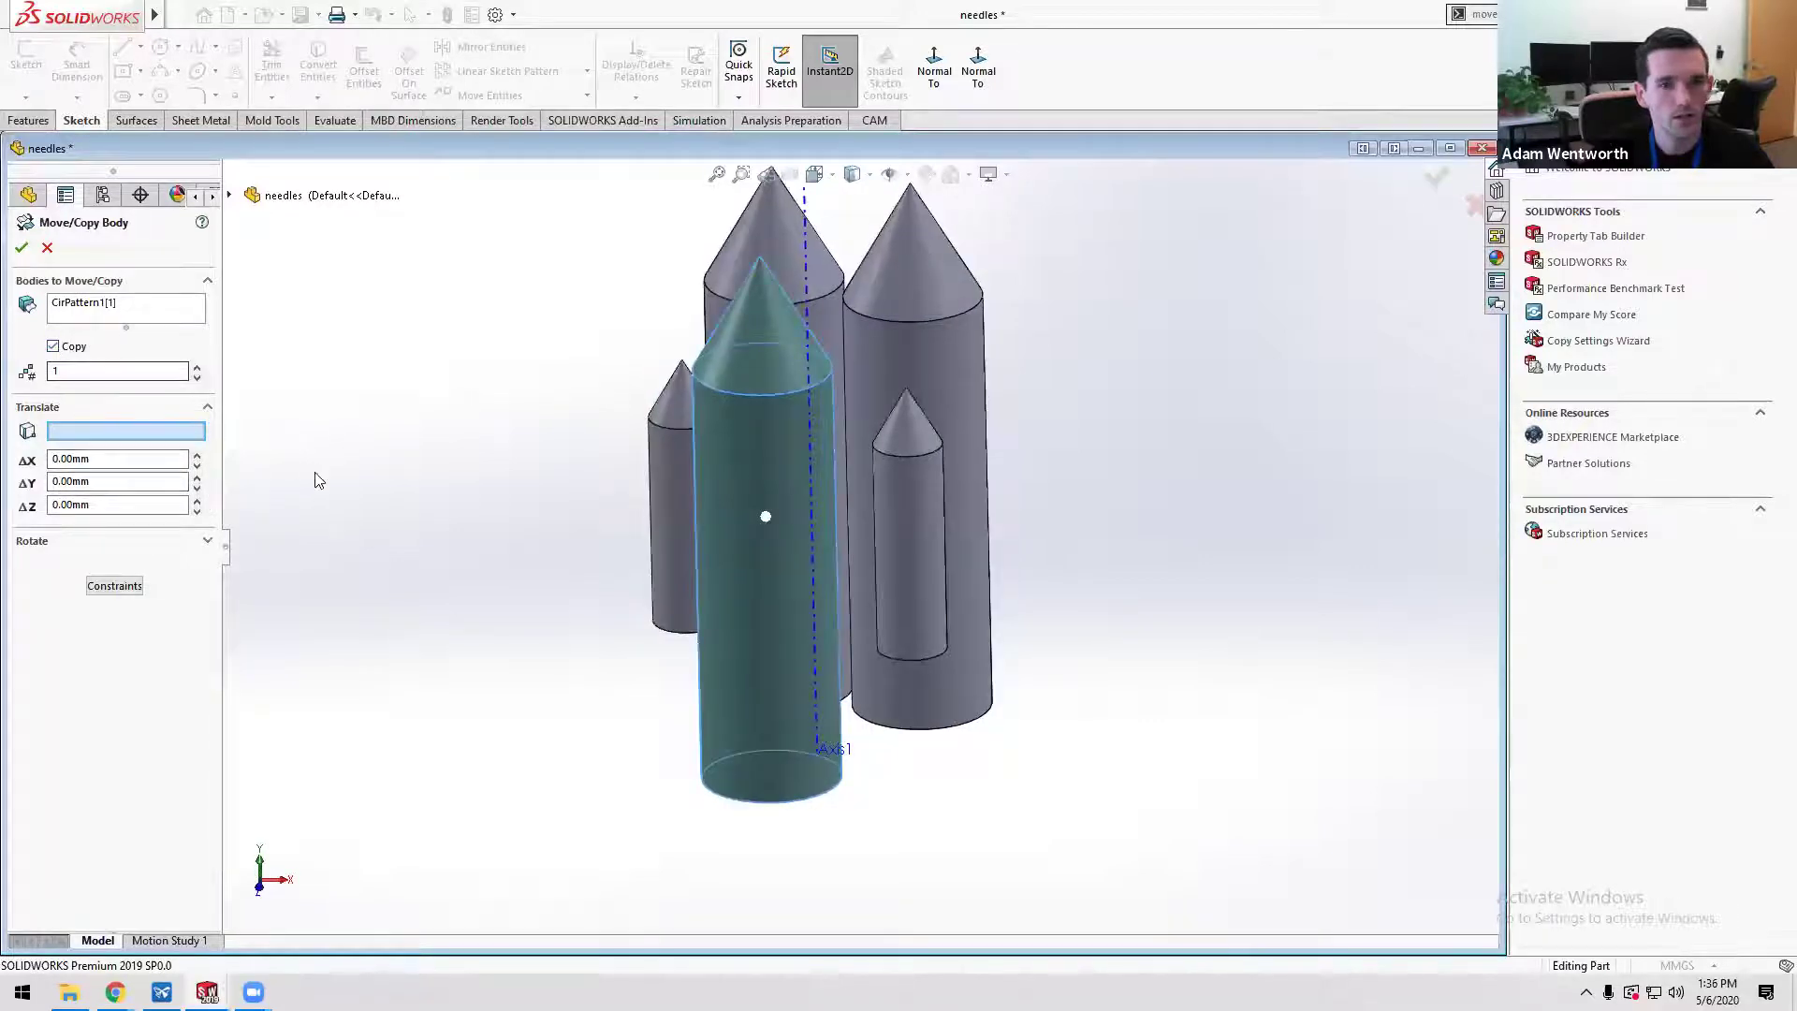
- Offset the needle copy 5 mm in X, and shift it freely to about 7.3 mm X, 1.3 mm Y and -0.6 mm Z
{"action": "left_click", "coordinate": [117, 459]}
{"action": "type", "text": "5"}
{"action": "key", "text": "Return"}
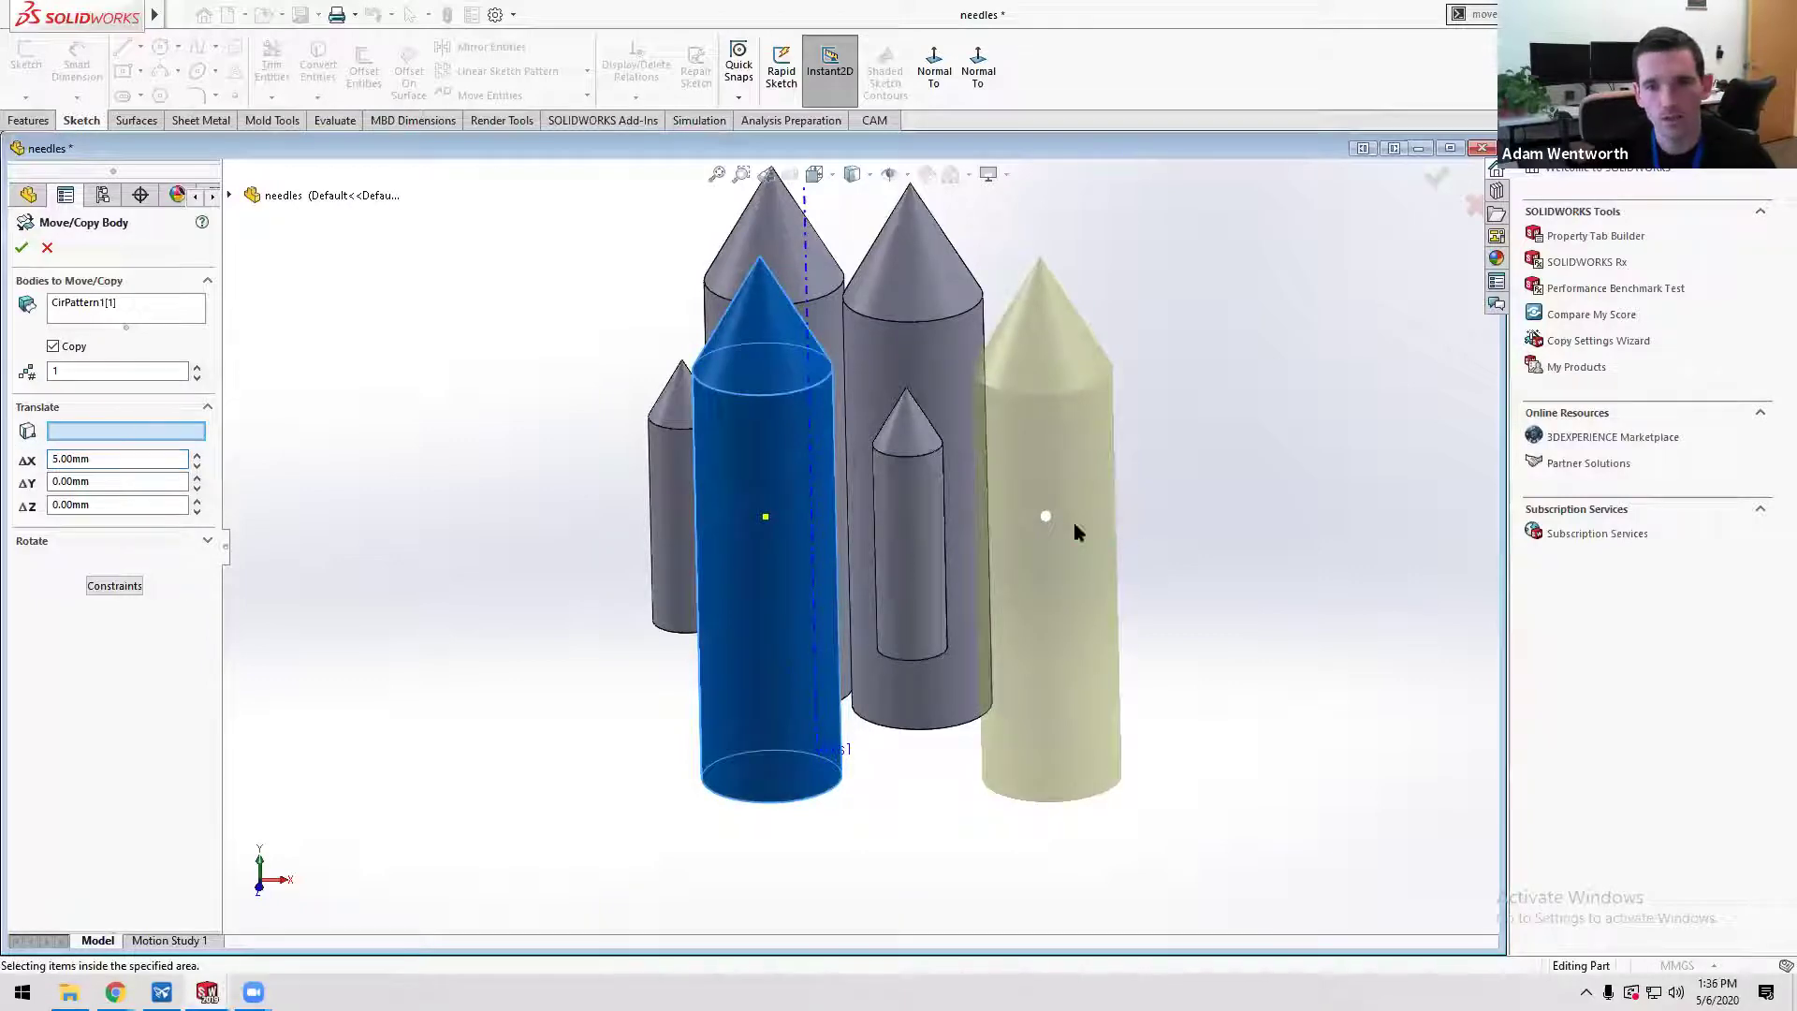
{"action": "left_click_drag", "start_coordinate": [1055, 525], "coordinate": [1175, 434]}
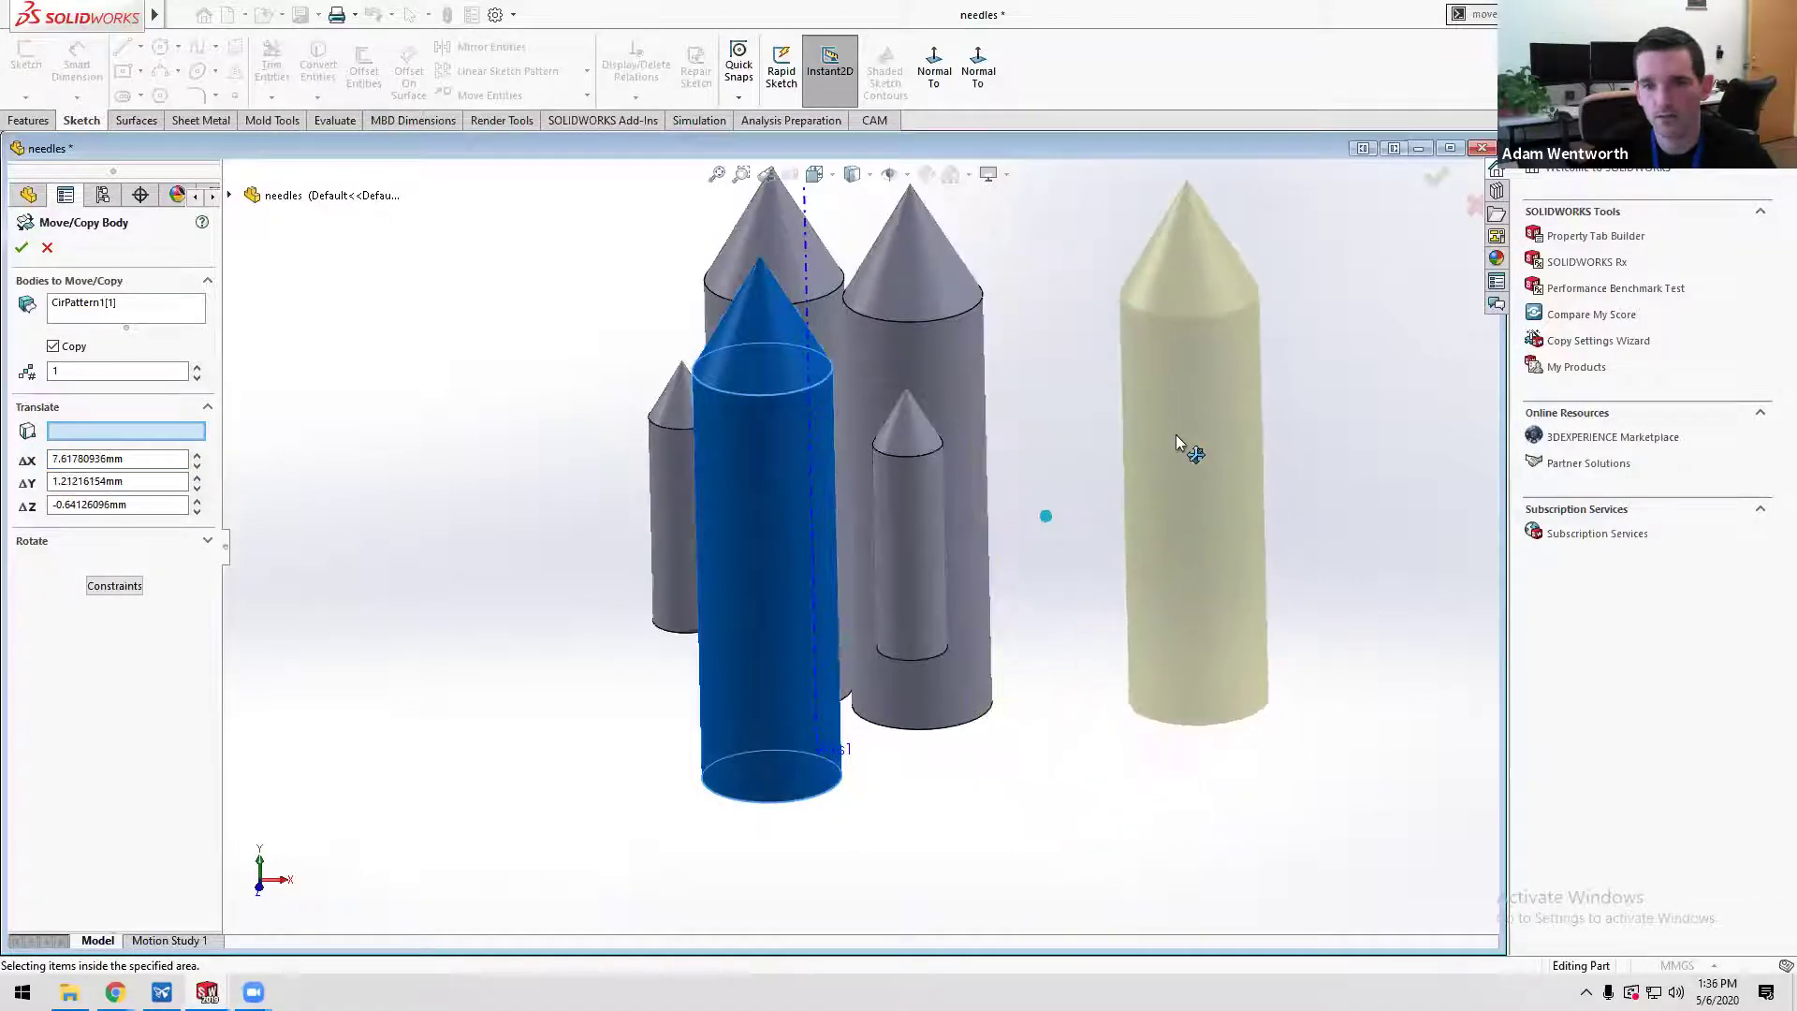
{"action": "middle_click_drag", "start_coordinate": [1162, 495], "coordinate": [1207, 657]}
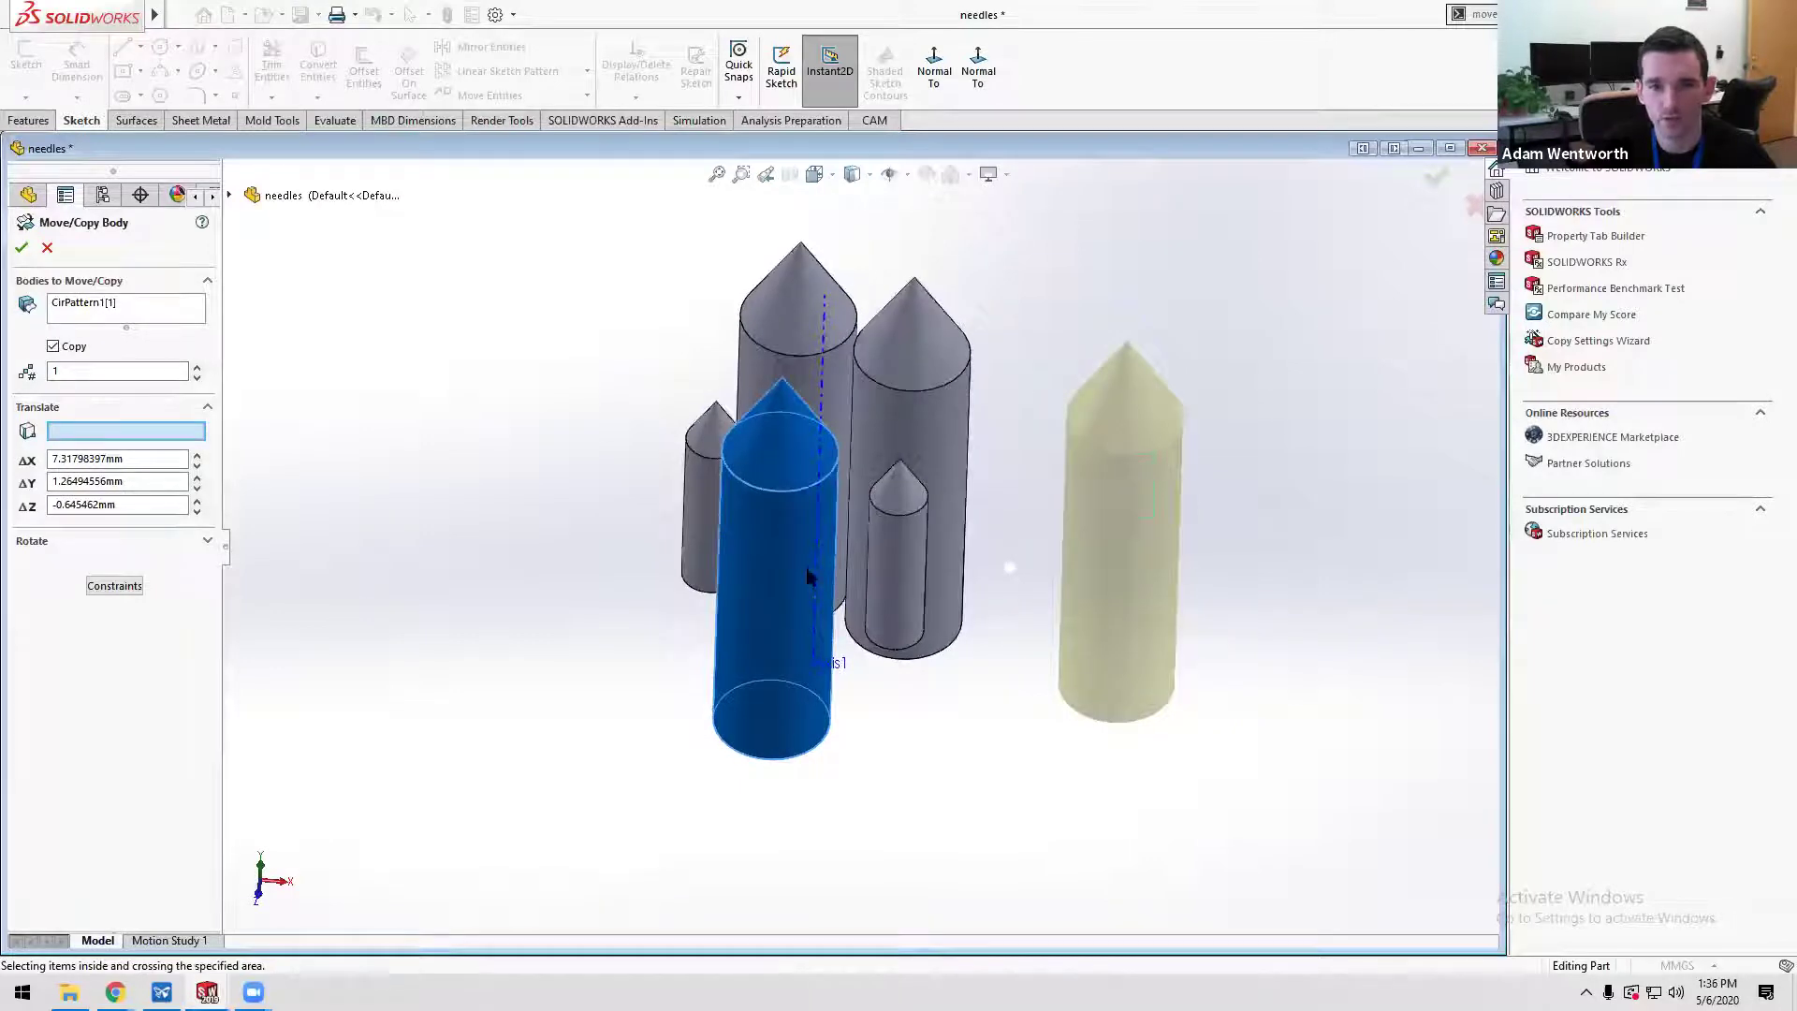
- Rotate the needle copy 90 degrees about X instead of translating it, and finish the Move/Copy Body feature
{"action": "left_click", "coordinate": [29, 543]}
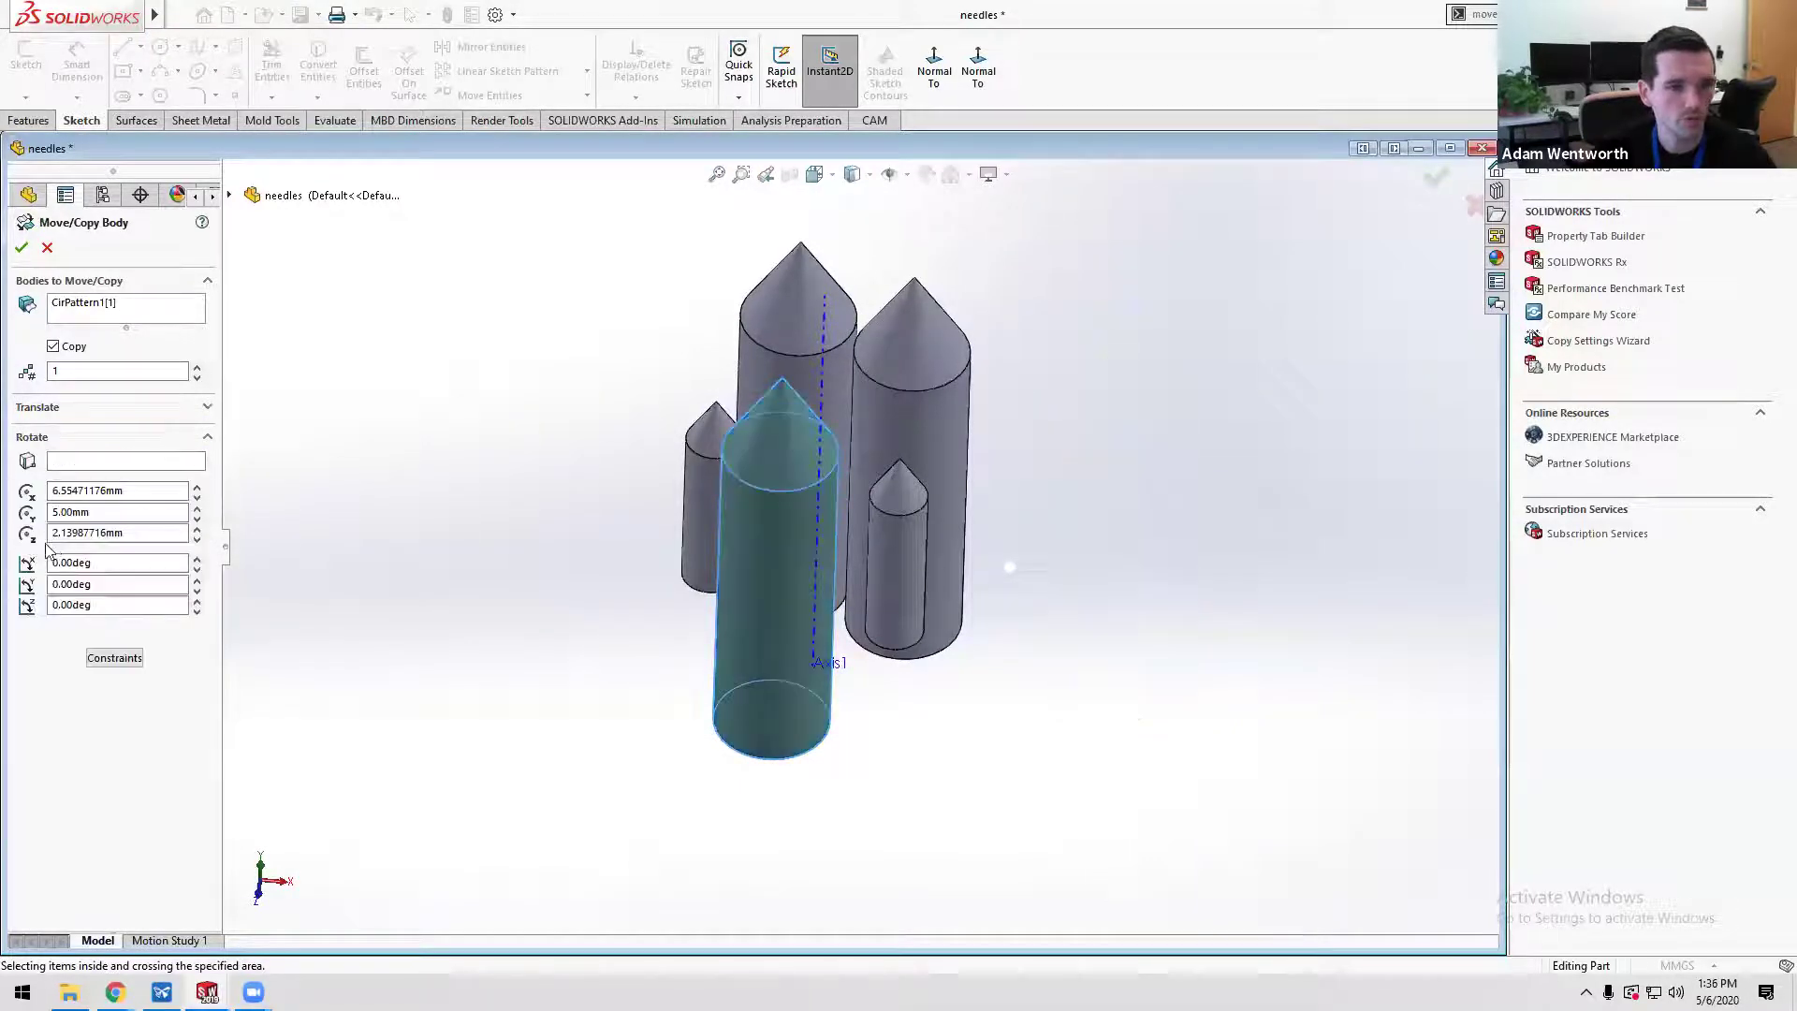
{"action": "left_click", "coordinate": [77, 462]}
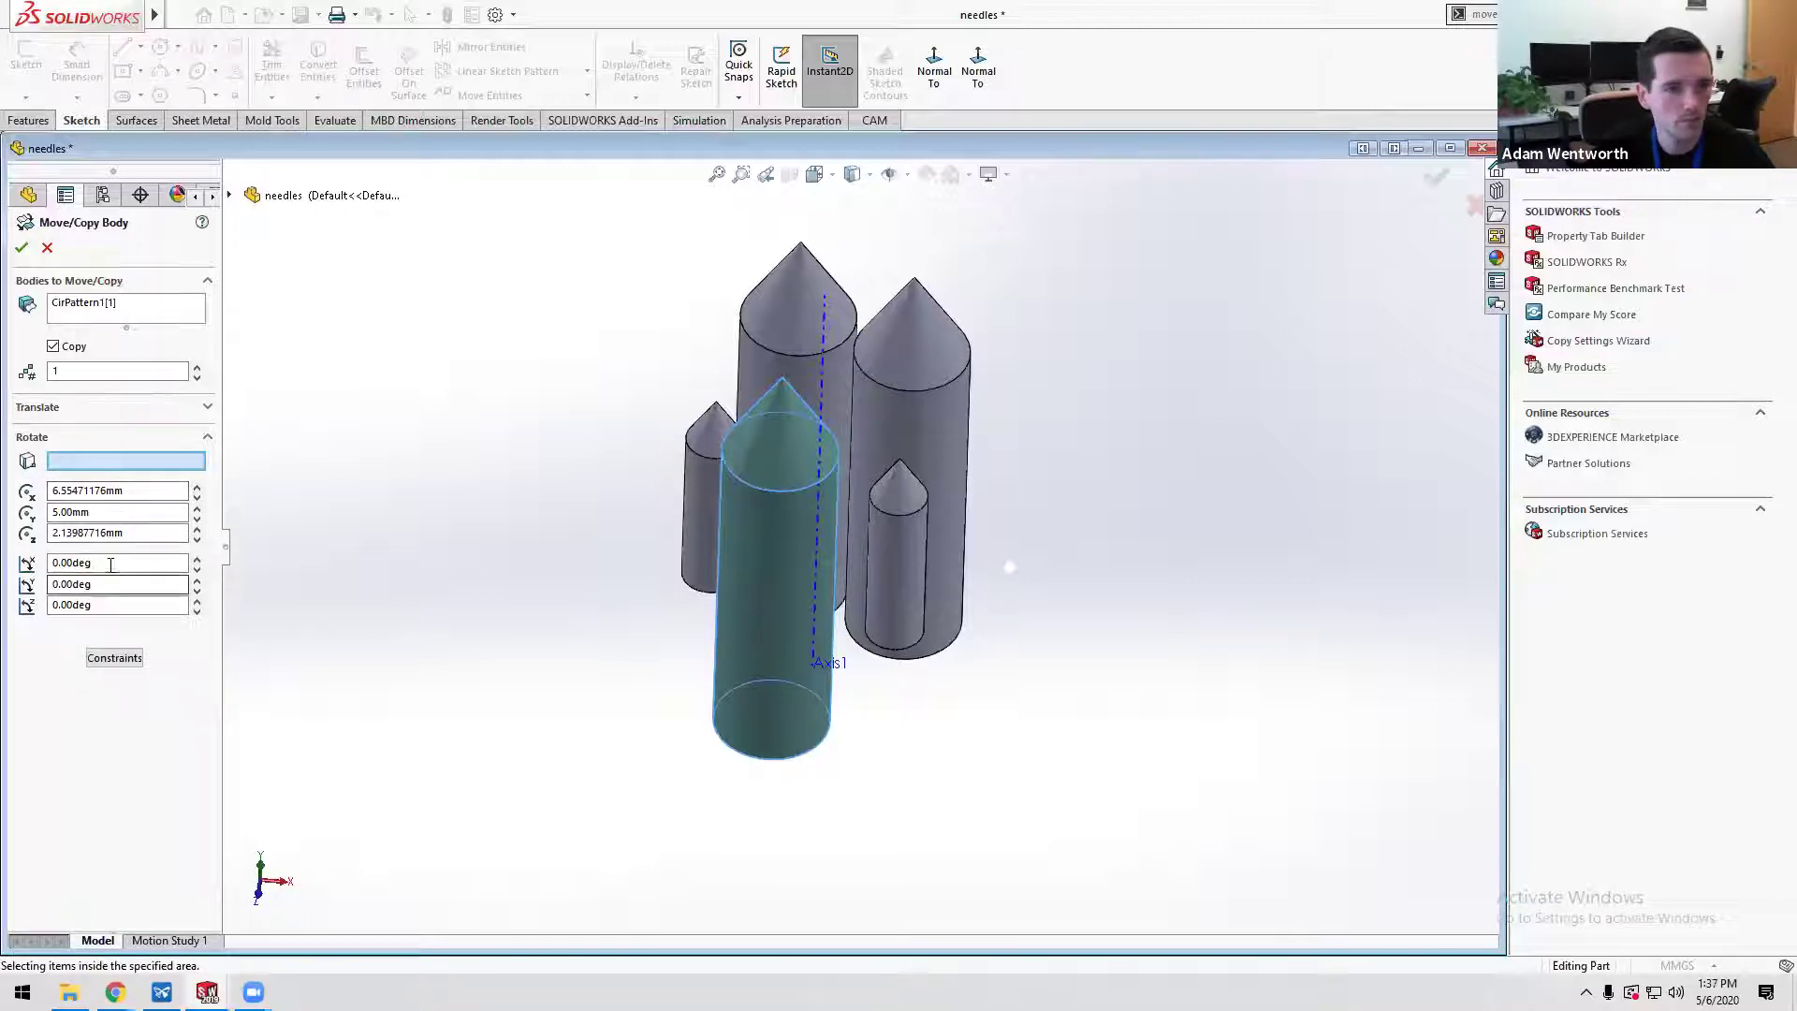
{"action": "left_click_drag", "start_coordinate": [111, 562], "coordinate": [9, 559]}
{"action": "type", "text": "180"}
{"action": "key", "text": "Return"}
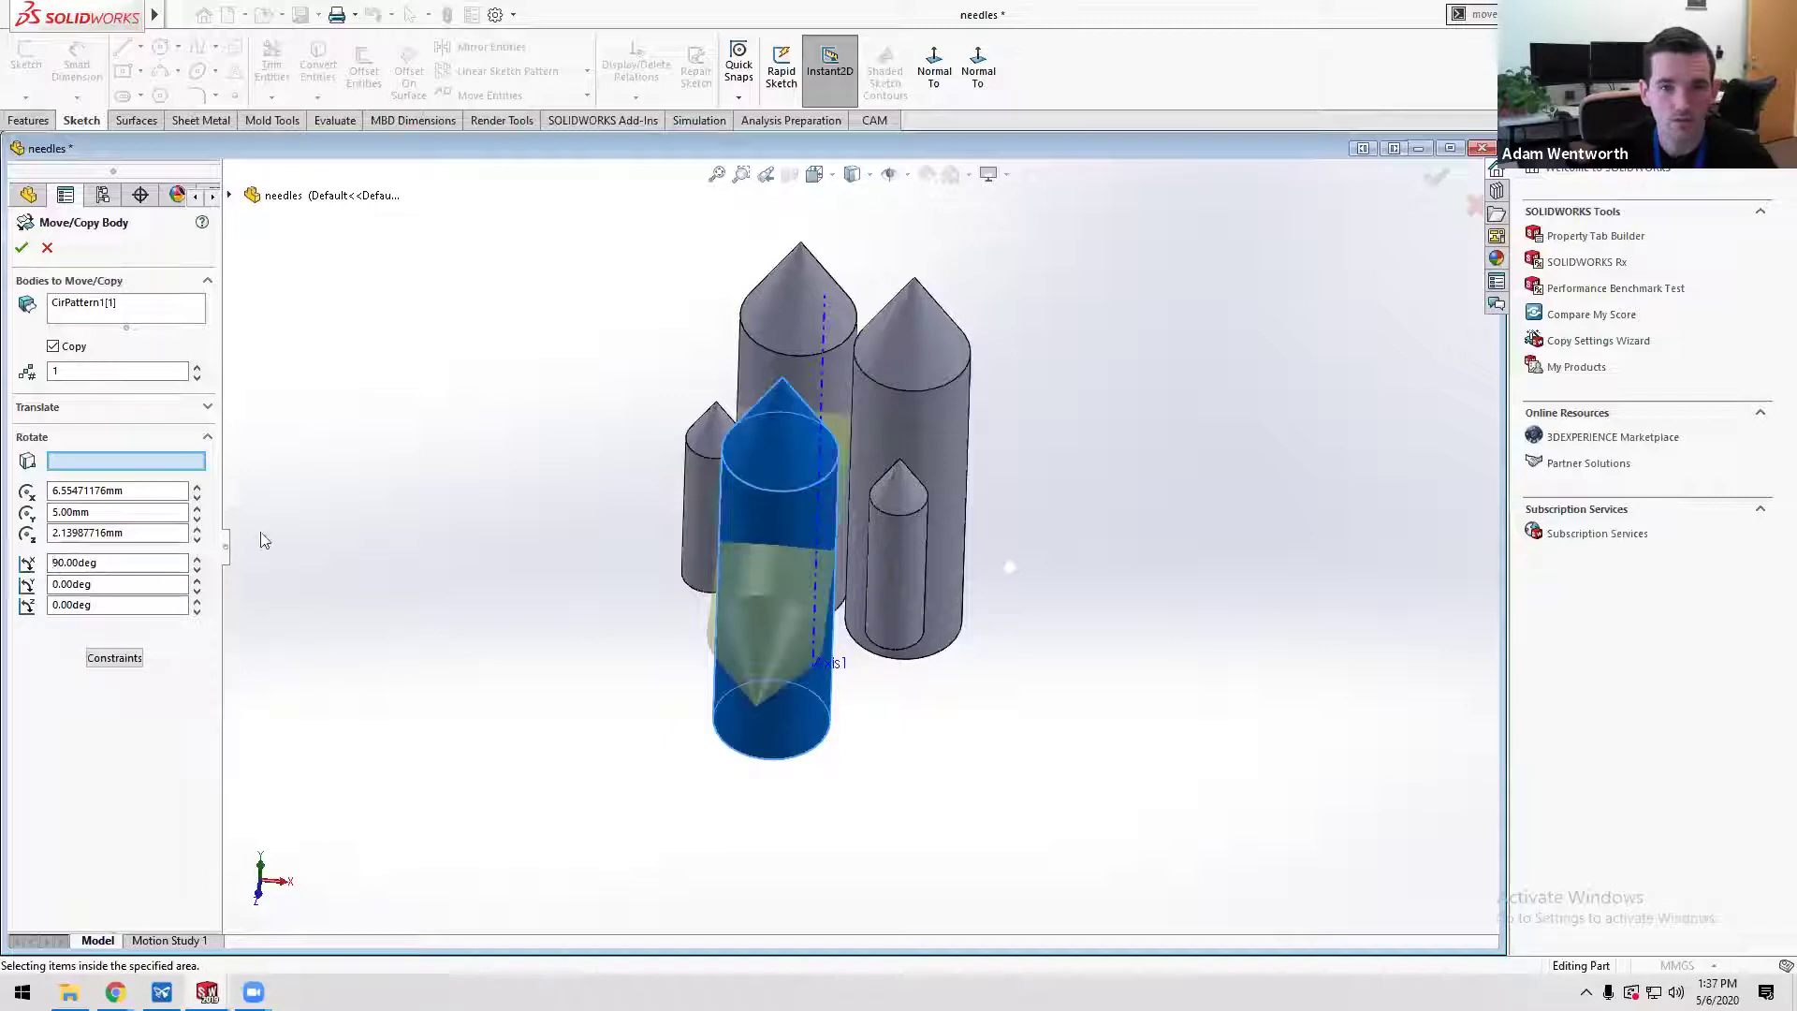
{"action": "middle_click_drag", "start_coordinate": [871, 561], "coordinate": [749, 575]}
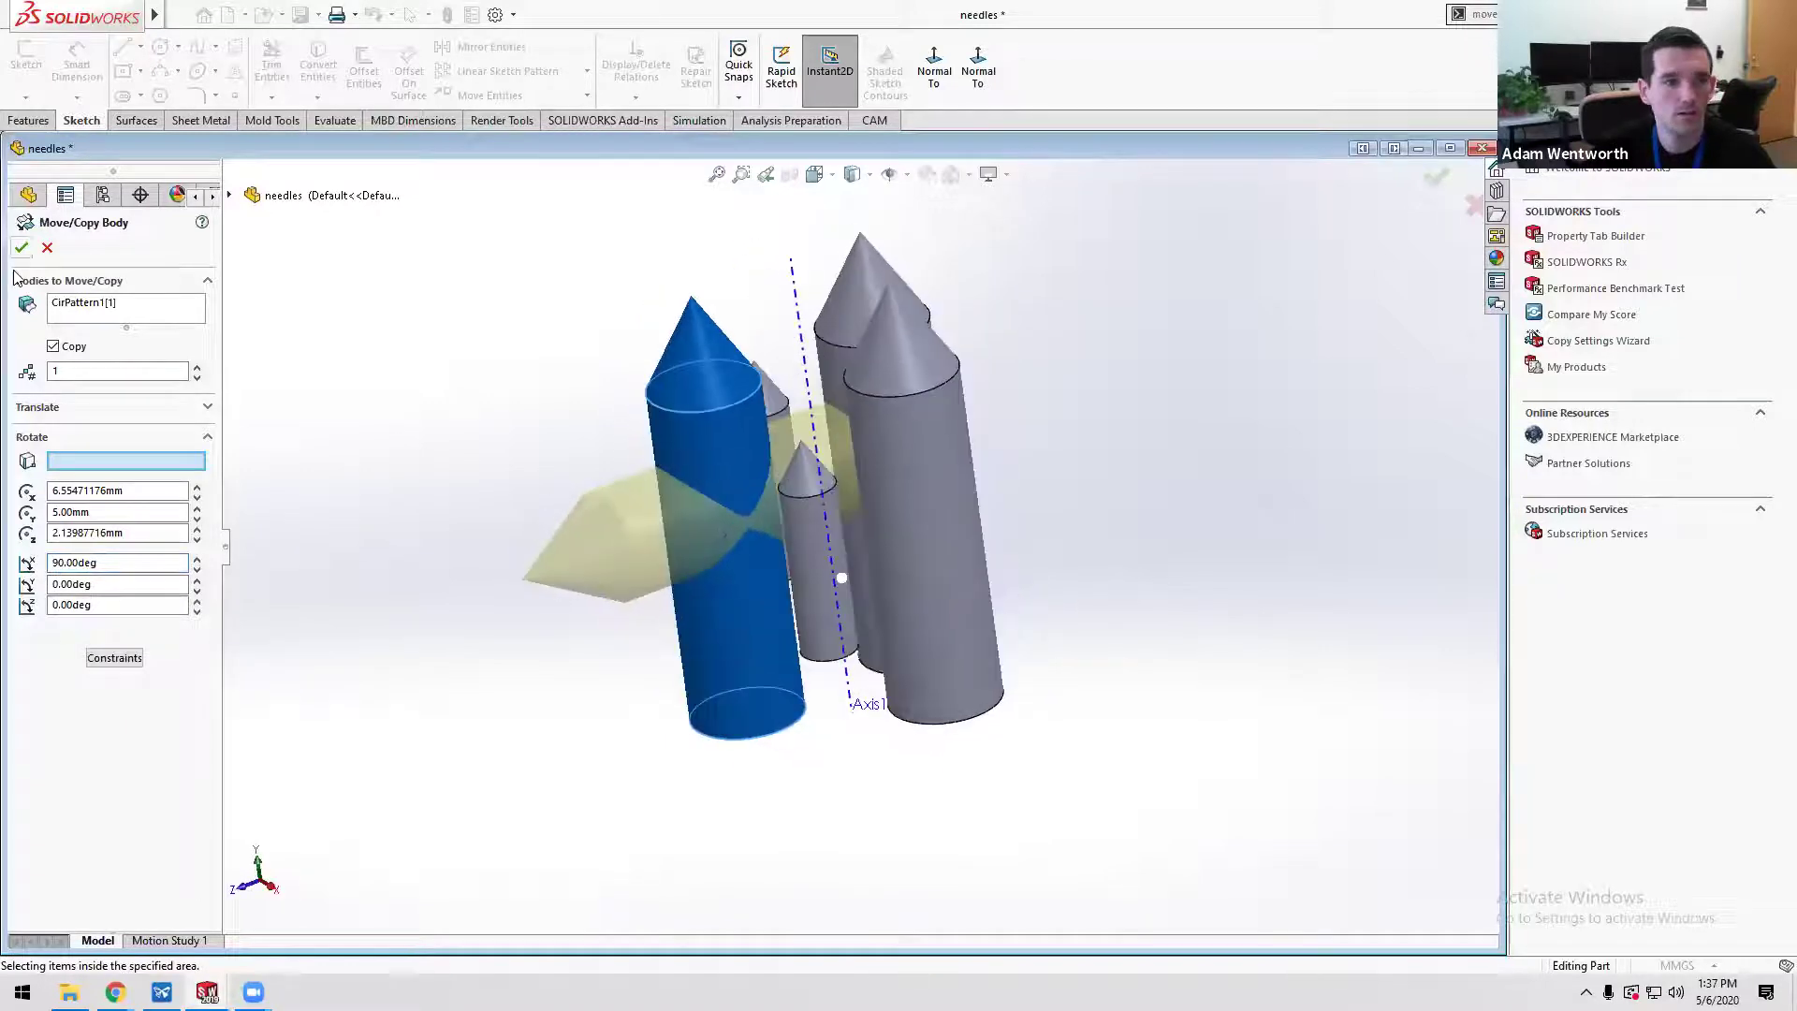
{"action": "left_click", "coordinate": [23, 248]}
{"action": "middle_click_drag", "start_coordinate": [565, 513], "coordinate": [822, 701]}
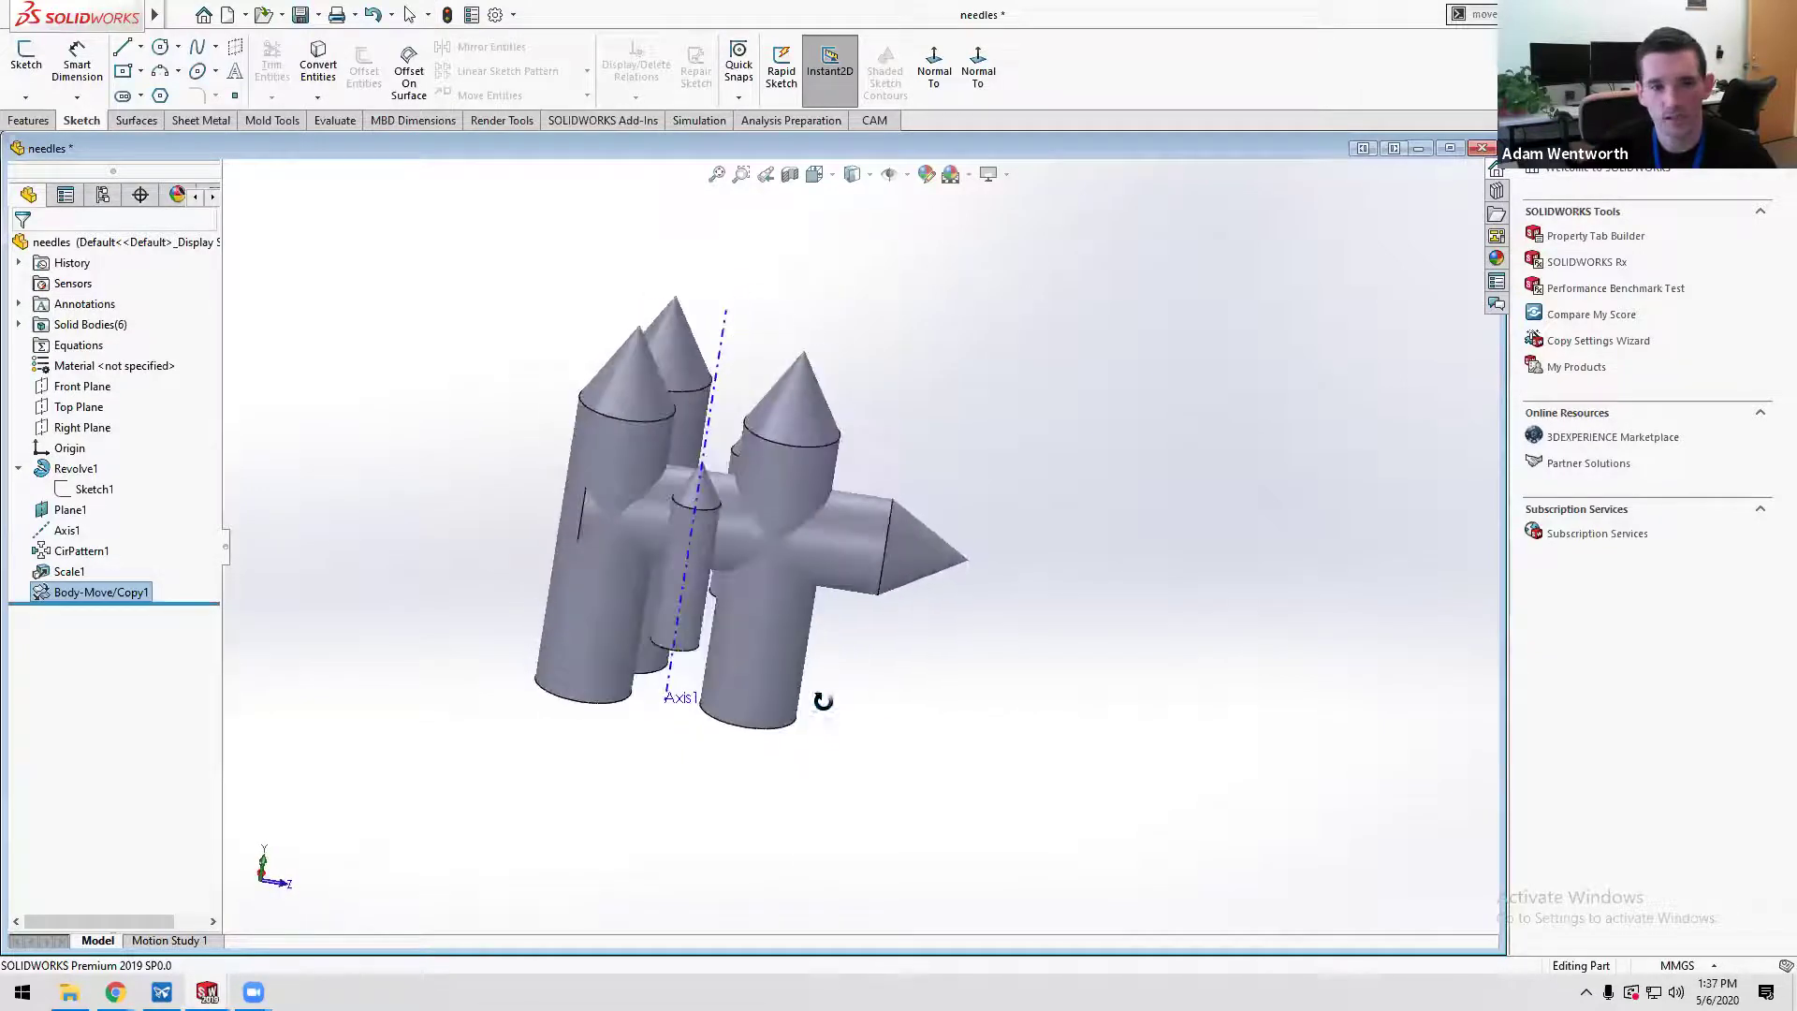
- Expand the part's solid bodies and check which needle the CirPattern1[4] body is
{"action": "left_click", "coordinate": [18, 324]}
{"action": "left_click", "coordinate": [110, 386]}
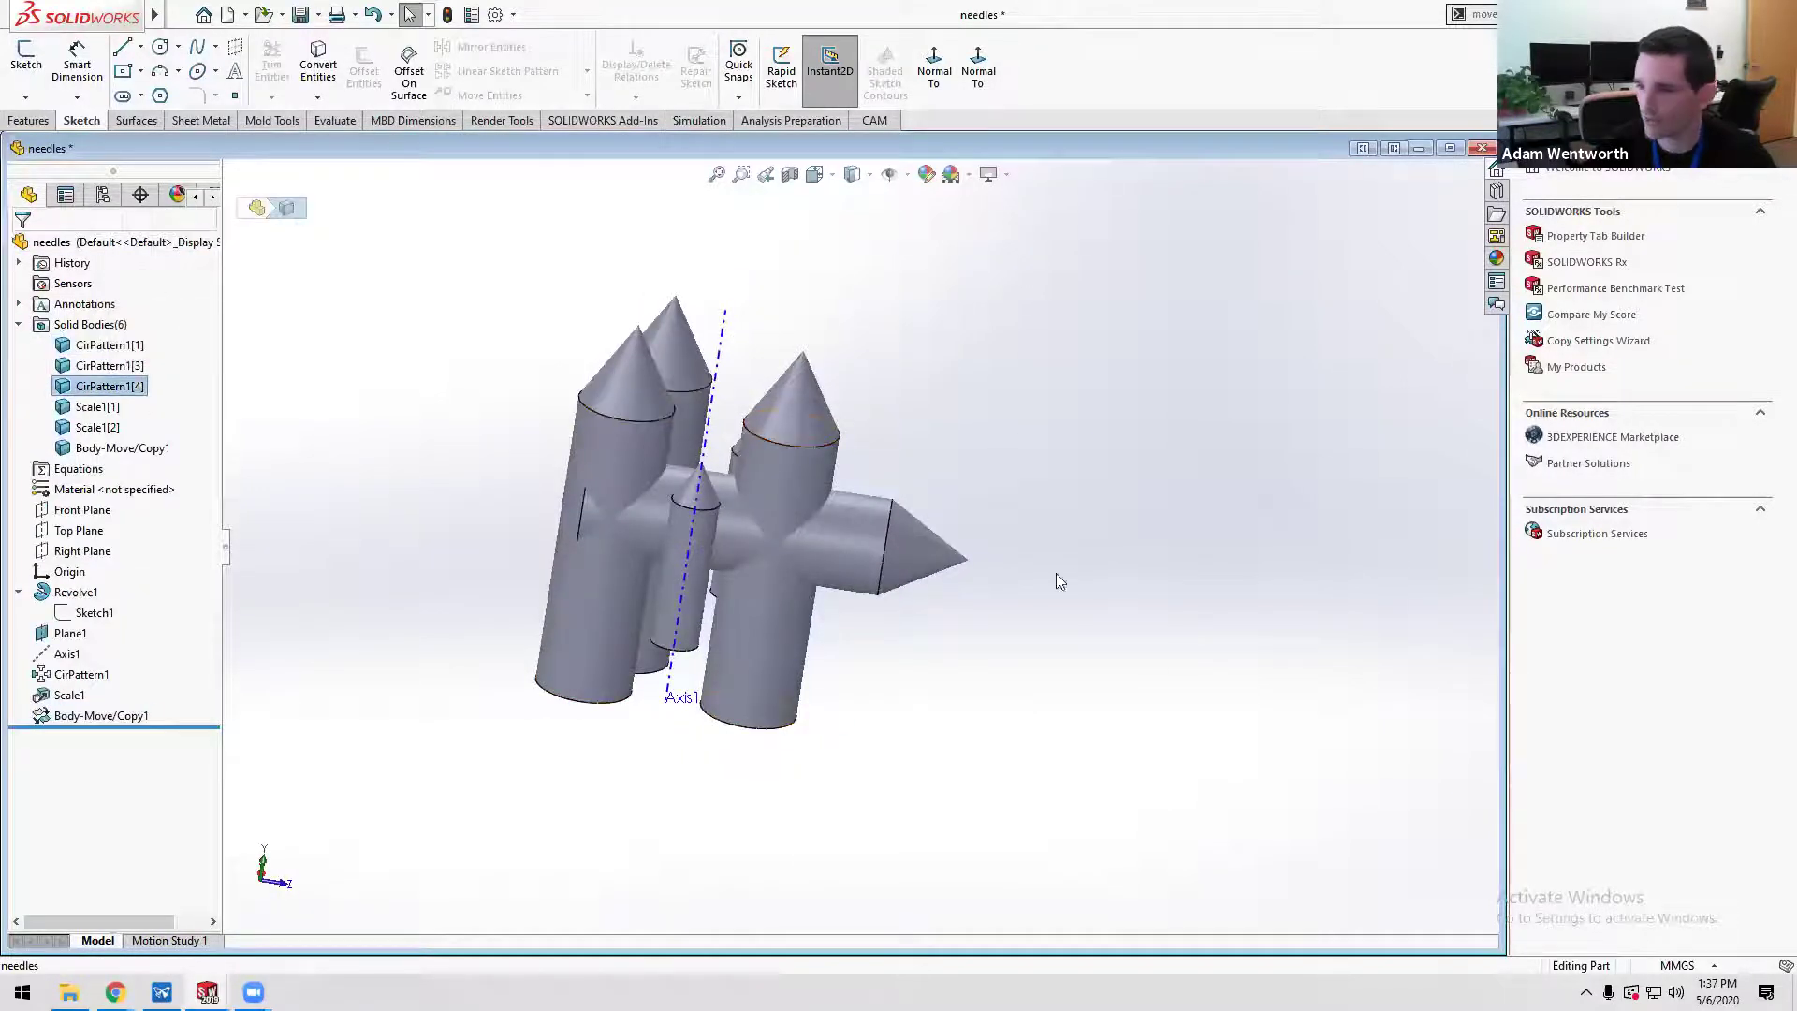
{"action": "left_click", "coordinate": [1070, 654]}
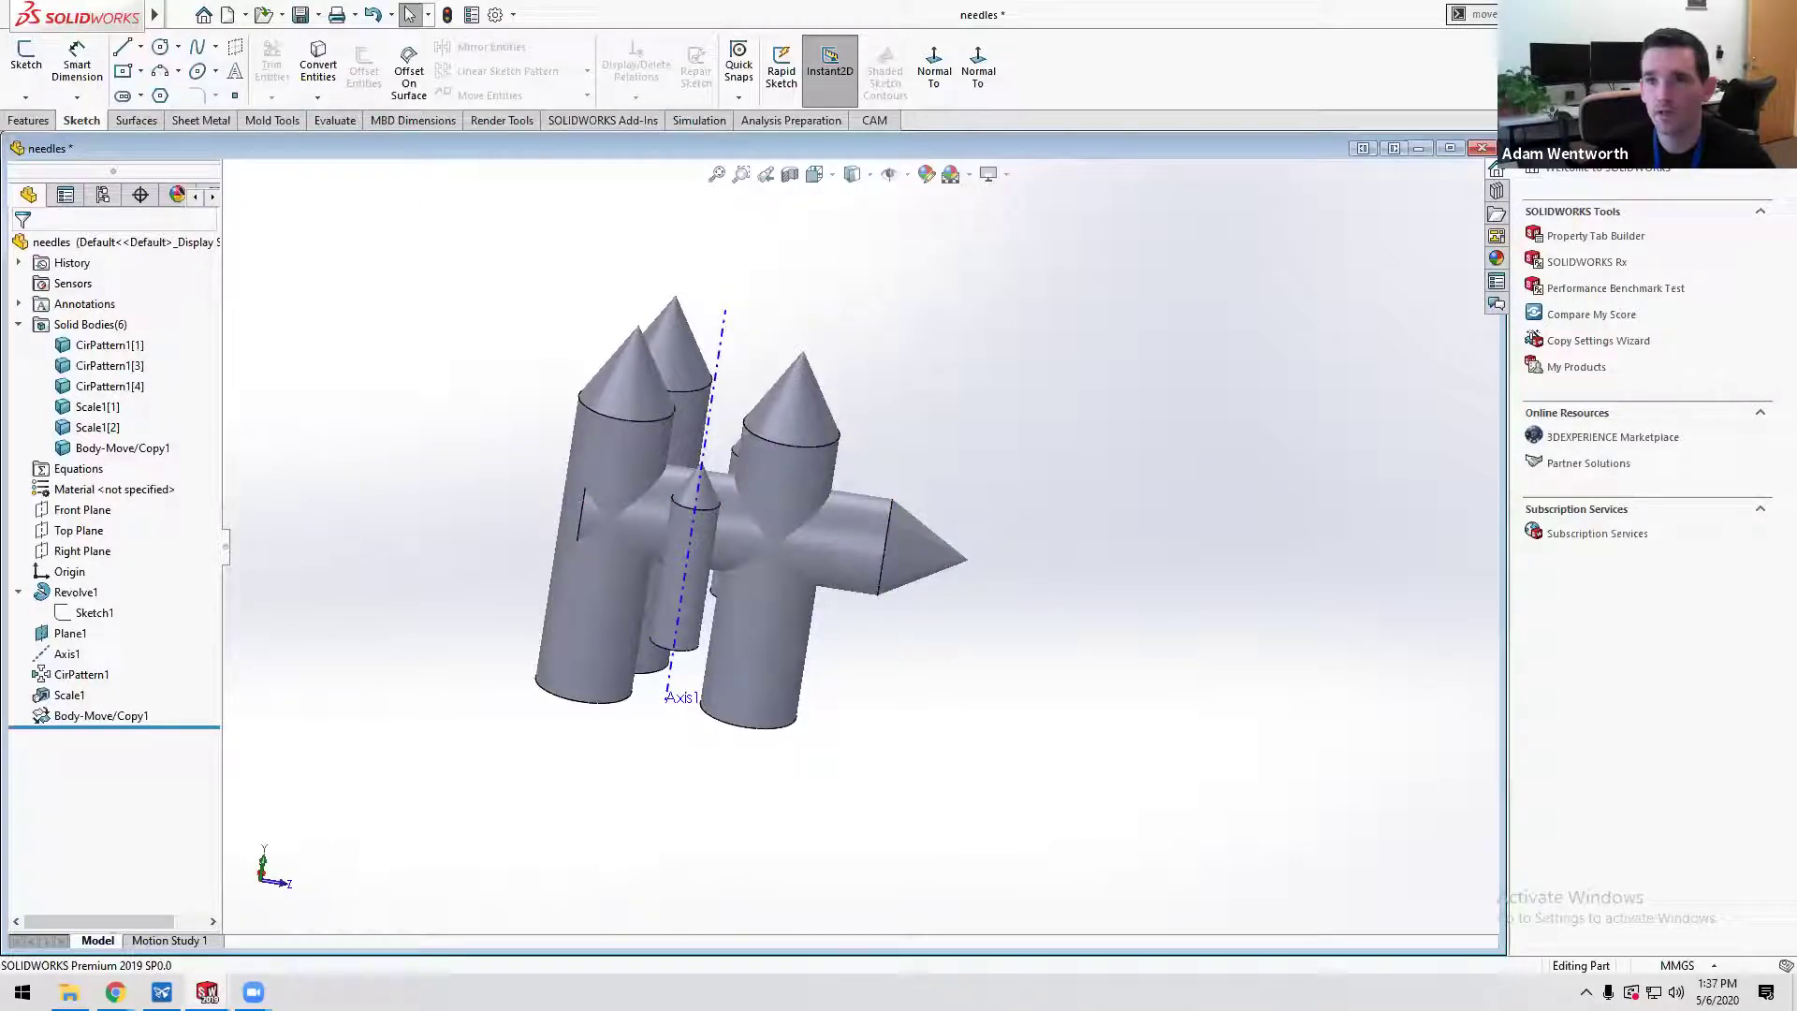
- Start an Intersect between the rotated needle copy and the CirPattern1[1] needle, creating both region types, and compute the regions
{"action": "left_click", "coordinate": [1473, 14]}
{"action": "type", "text": "inter"}
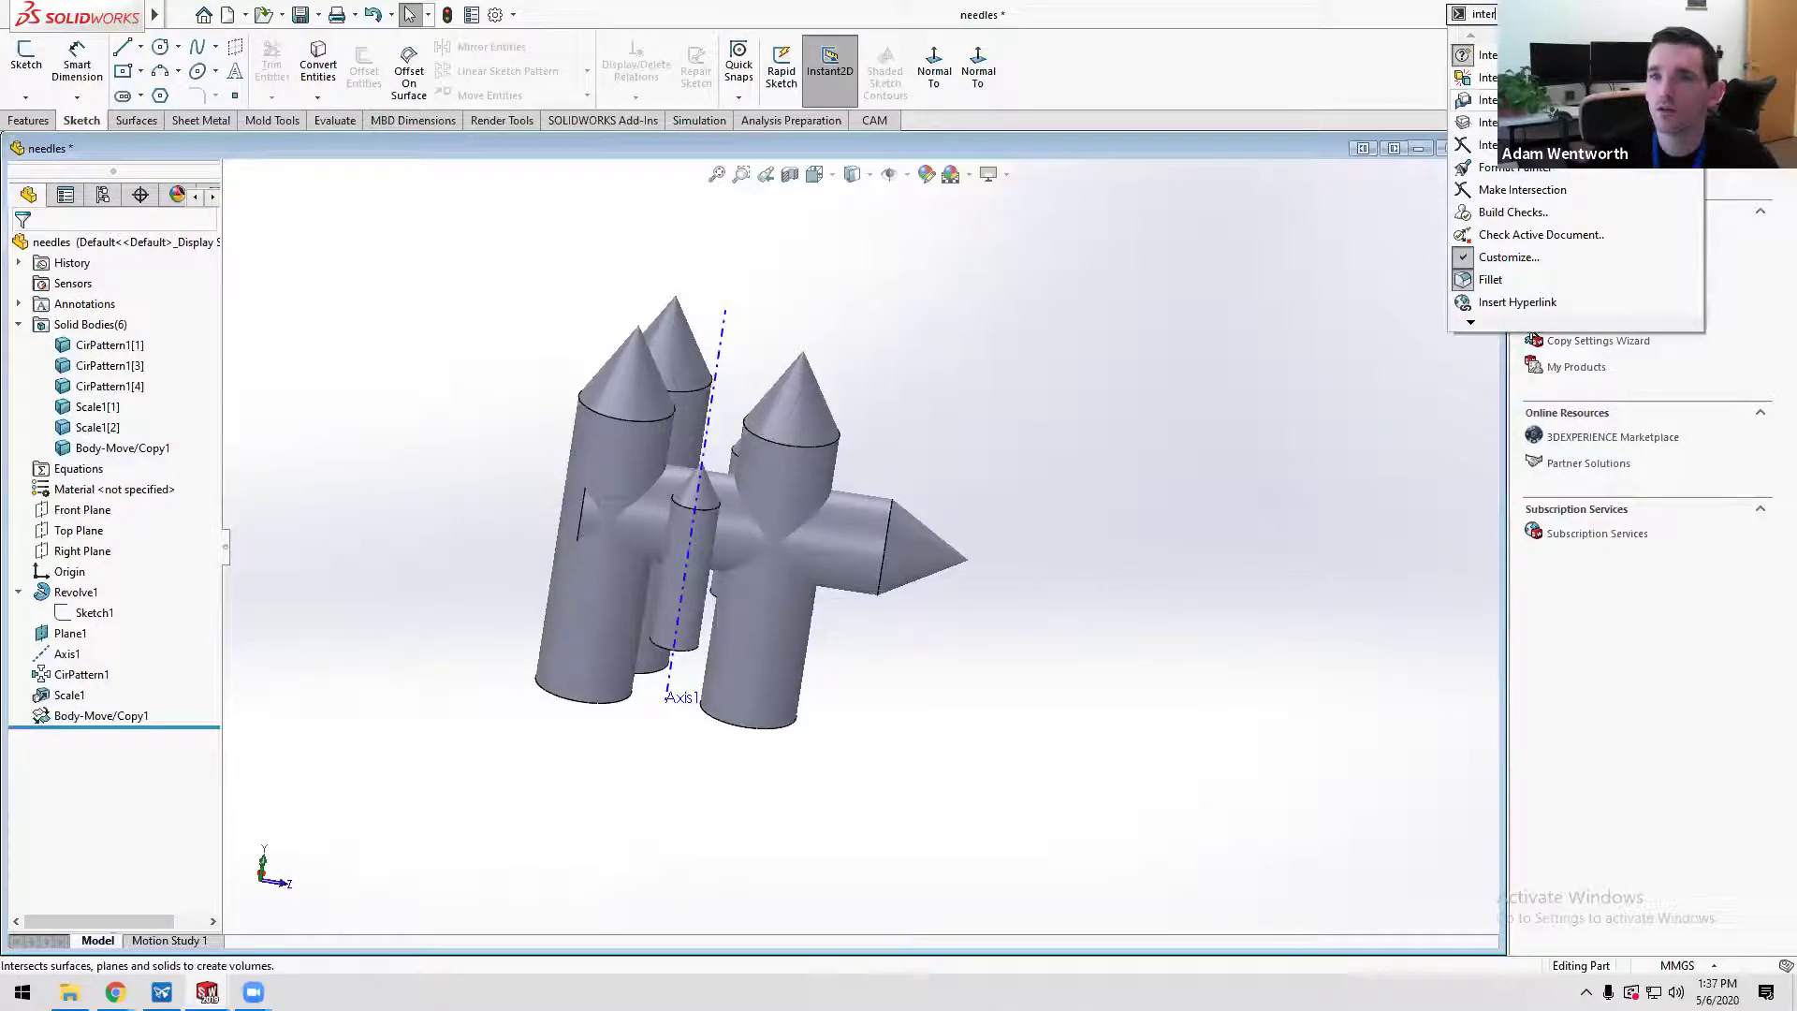
{"action": "left_click", "coordinate": [1488, 100]}
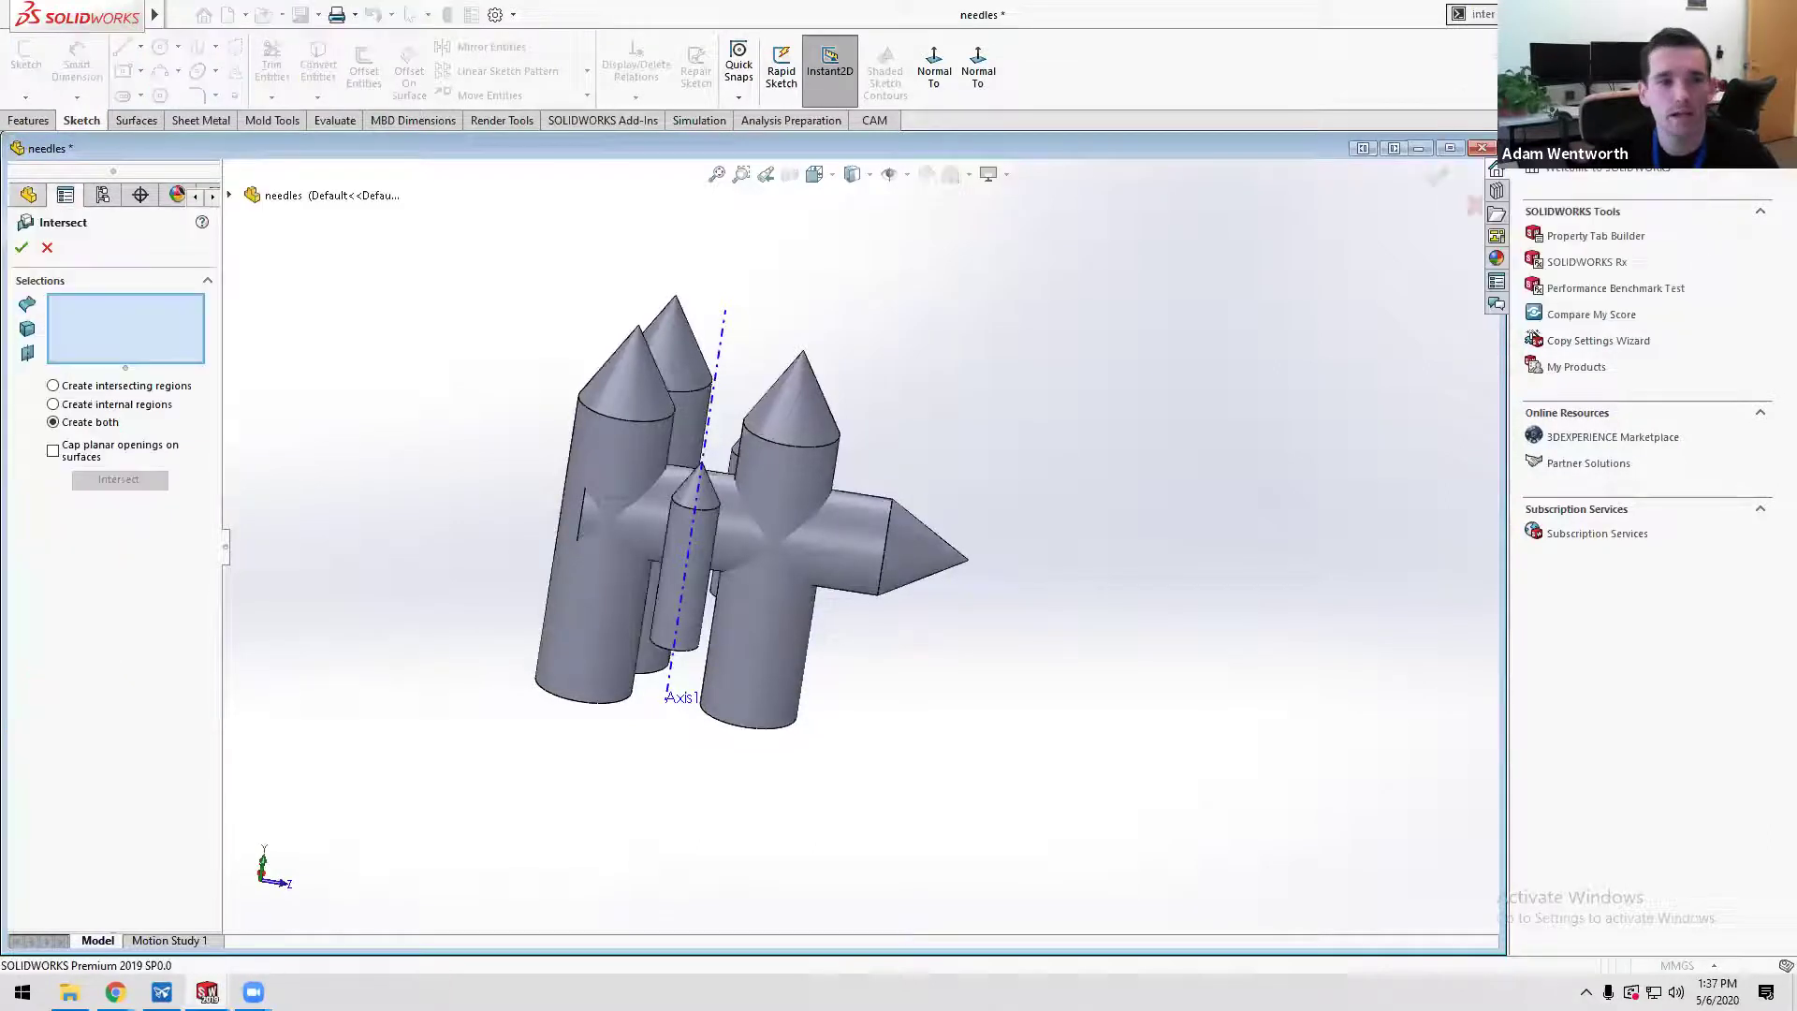
{"action": "left_click", "coordinate": [857, 541]}
{"action": "left_click", "coordinate": [797, 454]}
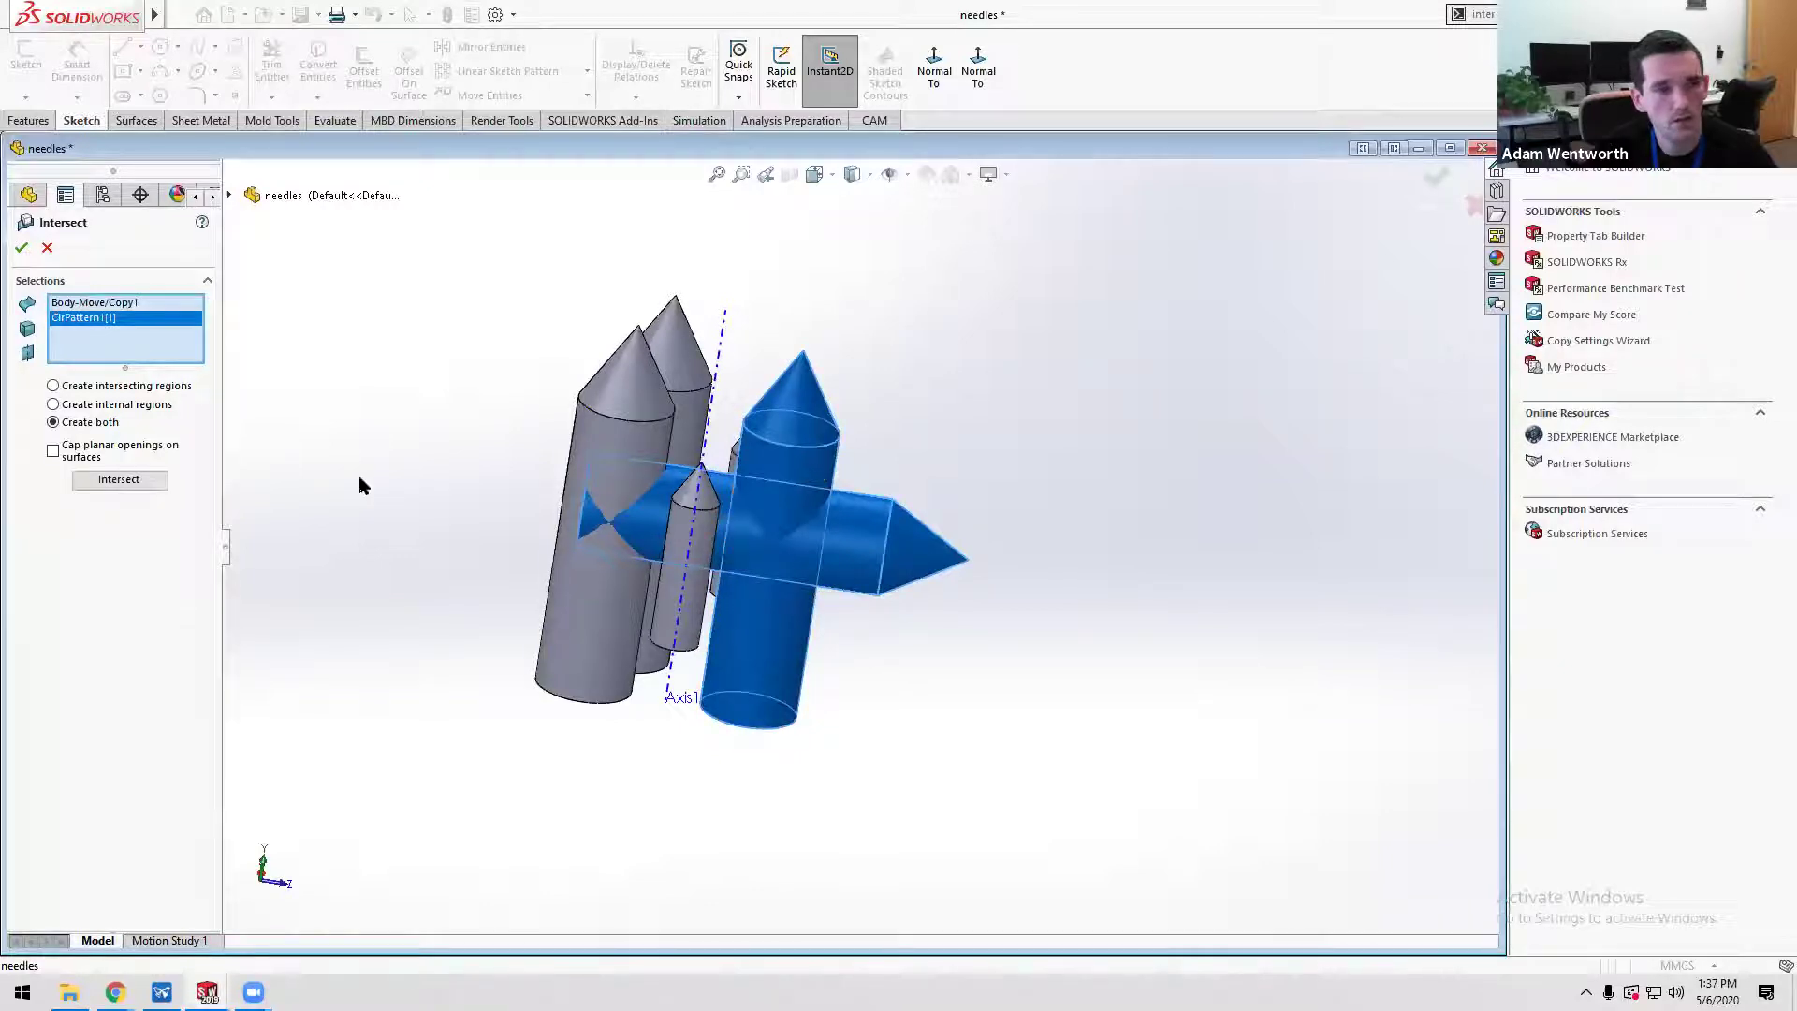
{"action": "left_click", "coordinate": [145, 479]}
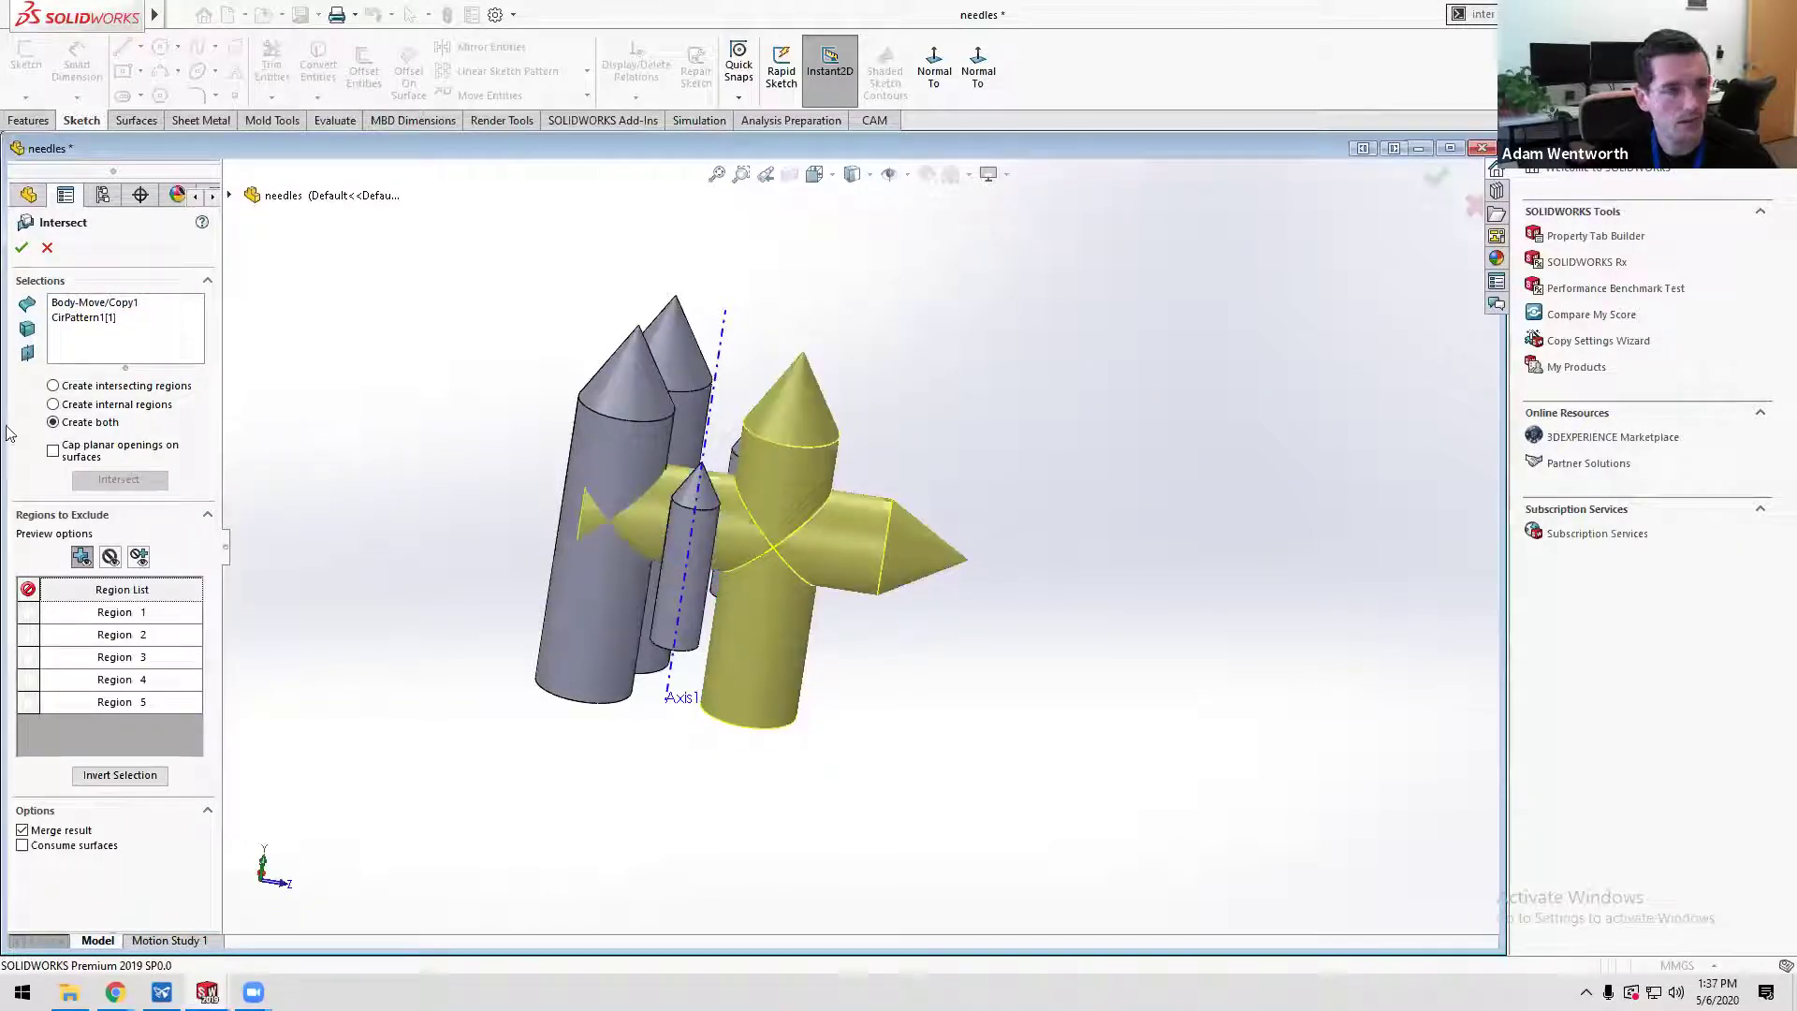
- Exclude the rotated copy's regions, including its overlap with the upright needle, and invert the region selection
{"action": "left_click", "coordinate": [834, 548]}
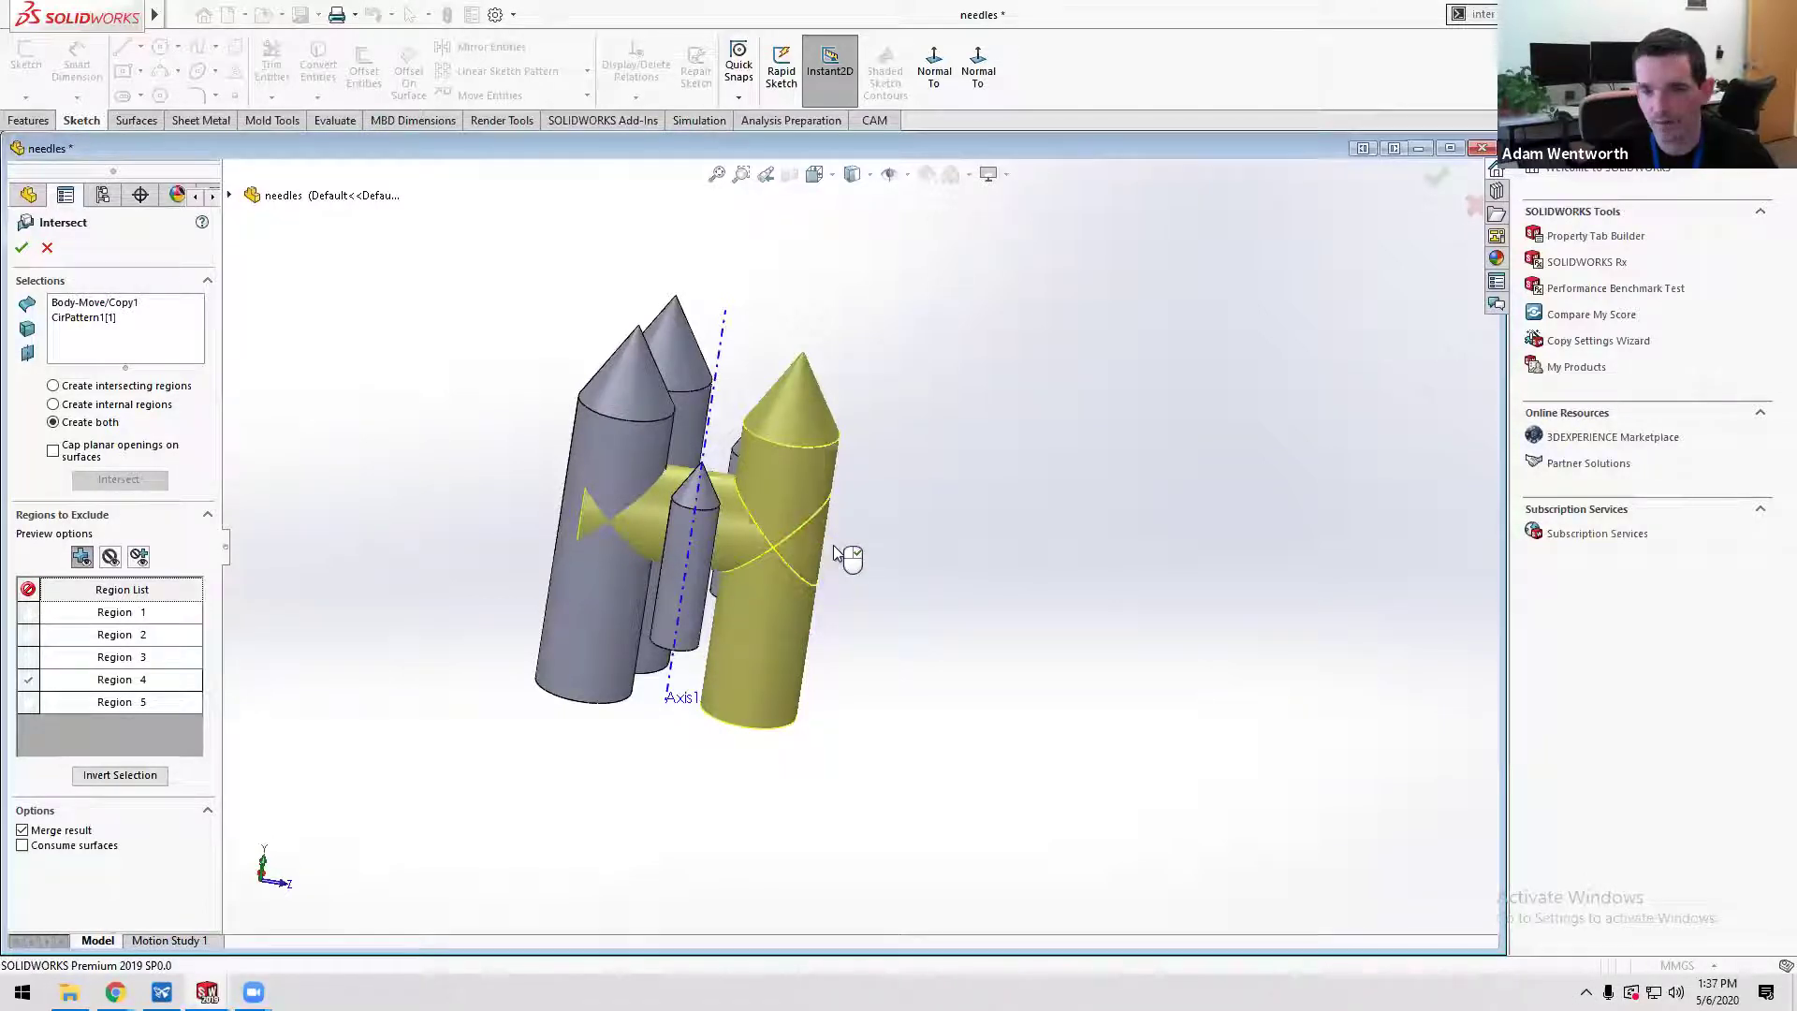
{"action": "left_click", "coordinate": [732, 532]}
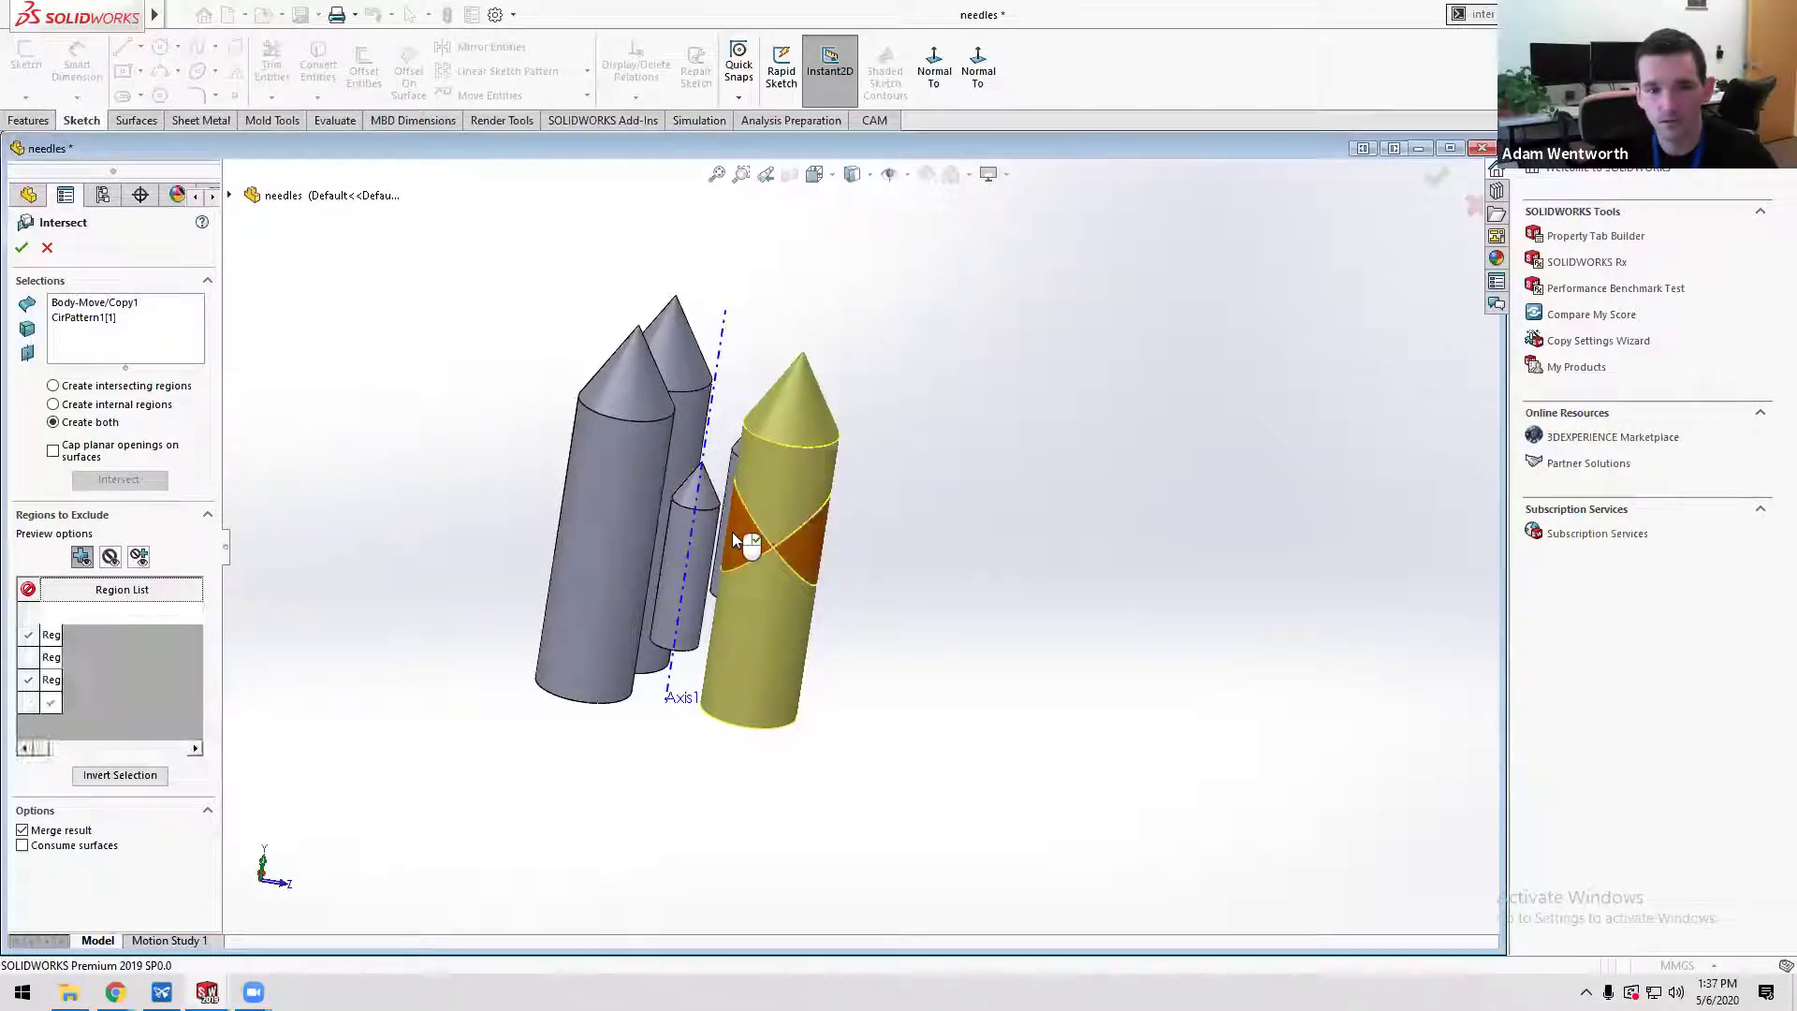
{"action": "left_click", "coordinate": [732, 532]}
{"action": "middle_click_drag", "start_coordinate": [919, 567], "coordinate": [898, 514]}
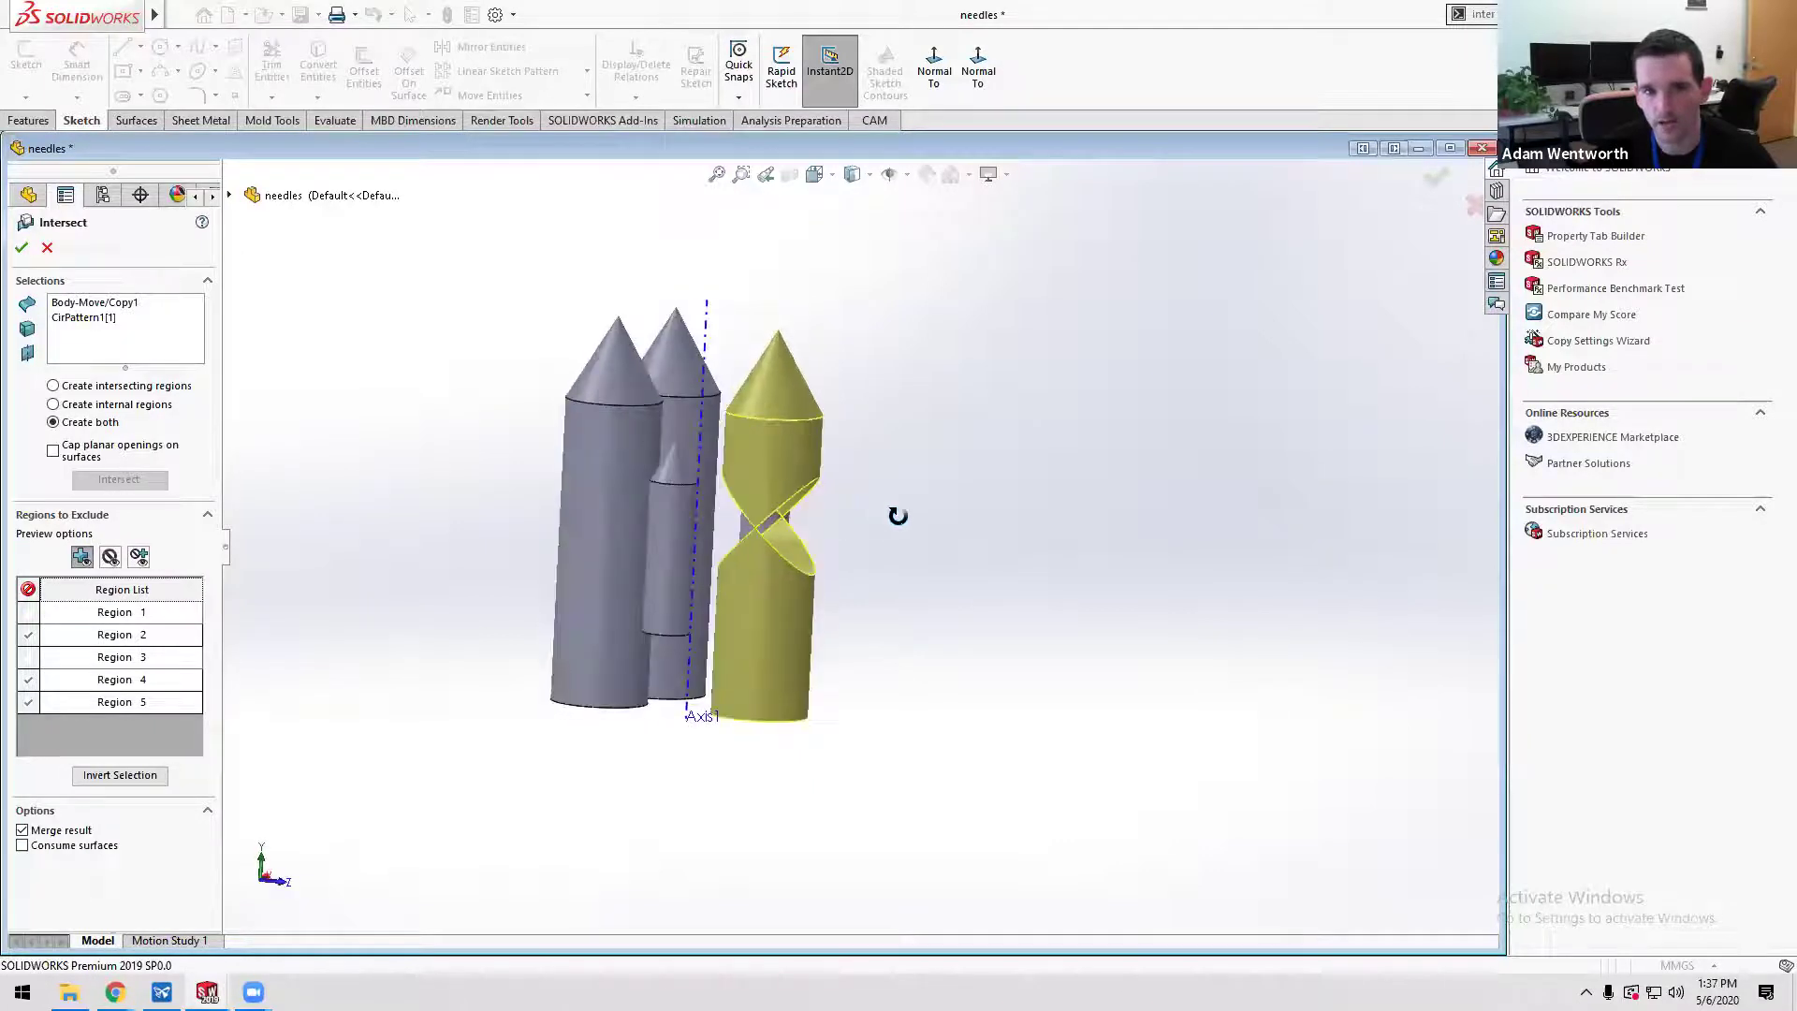
{"action": "left_click", "coordinate": [114, 777]}
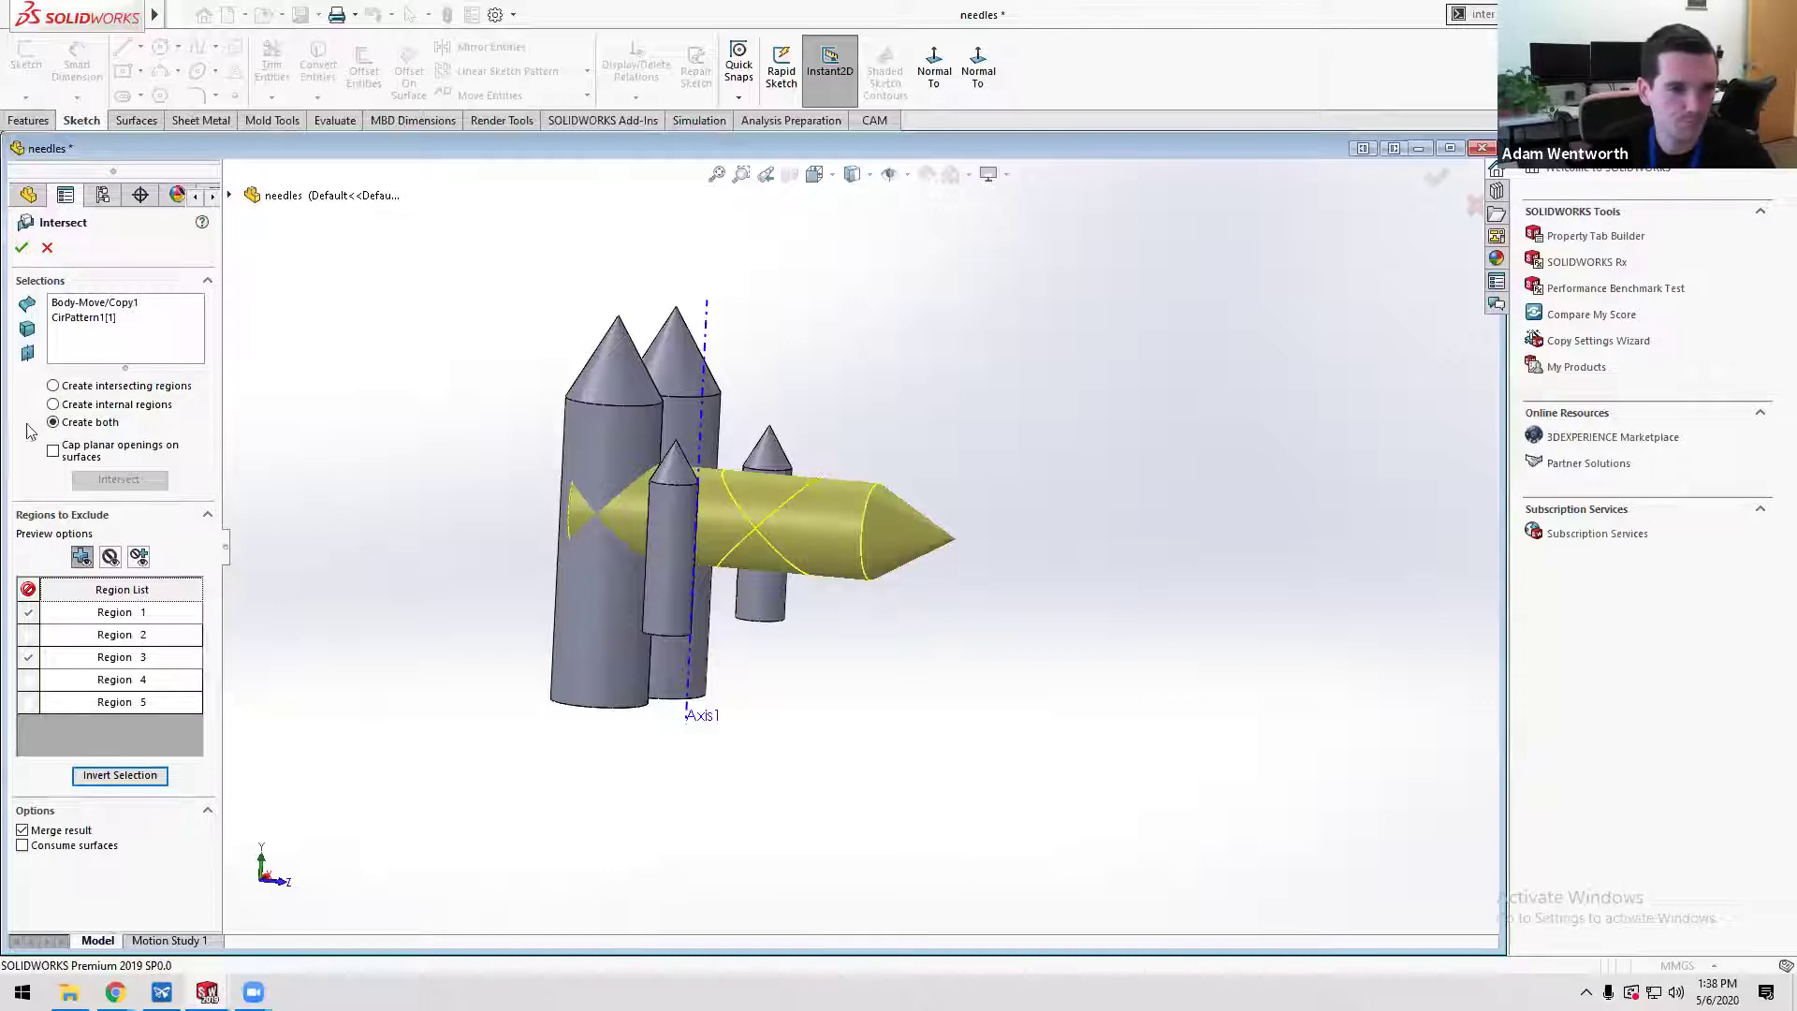
- Add the CirPattern1[4] needle to the Intersect, recompute and exclude several of the horizontal copy's regions, and cancel the feature
{"action": "left_click", "coordinate": [77, 328]}
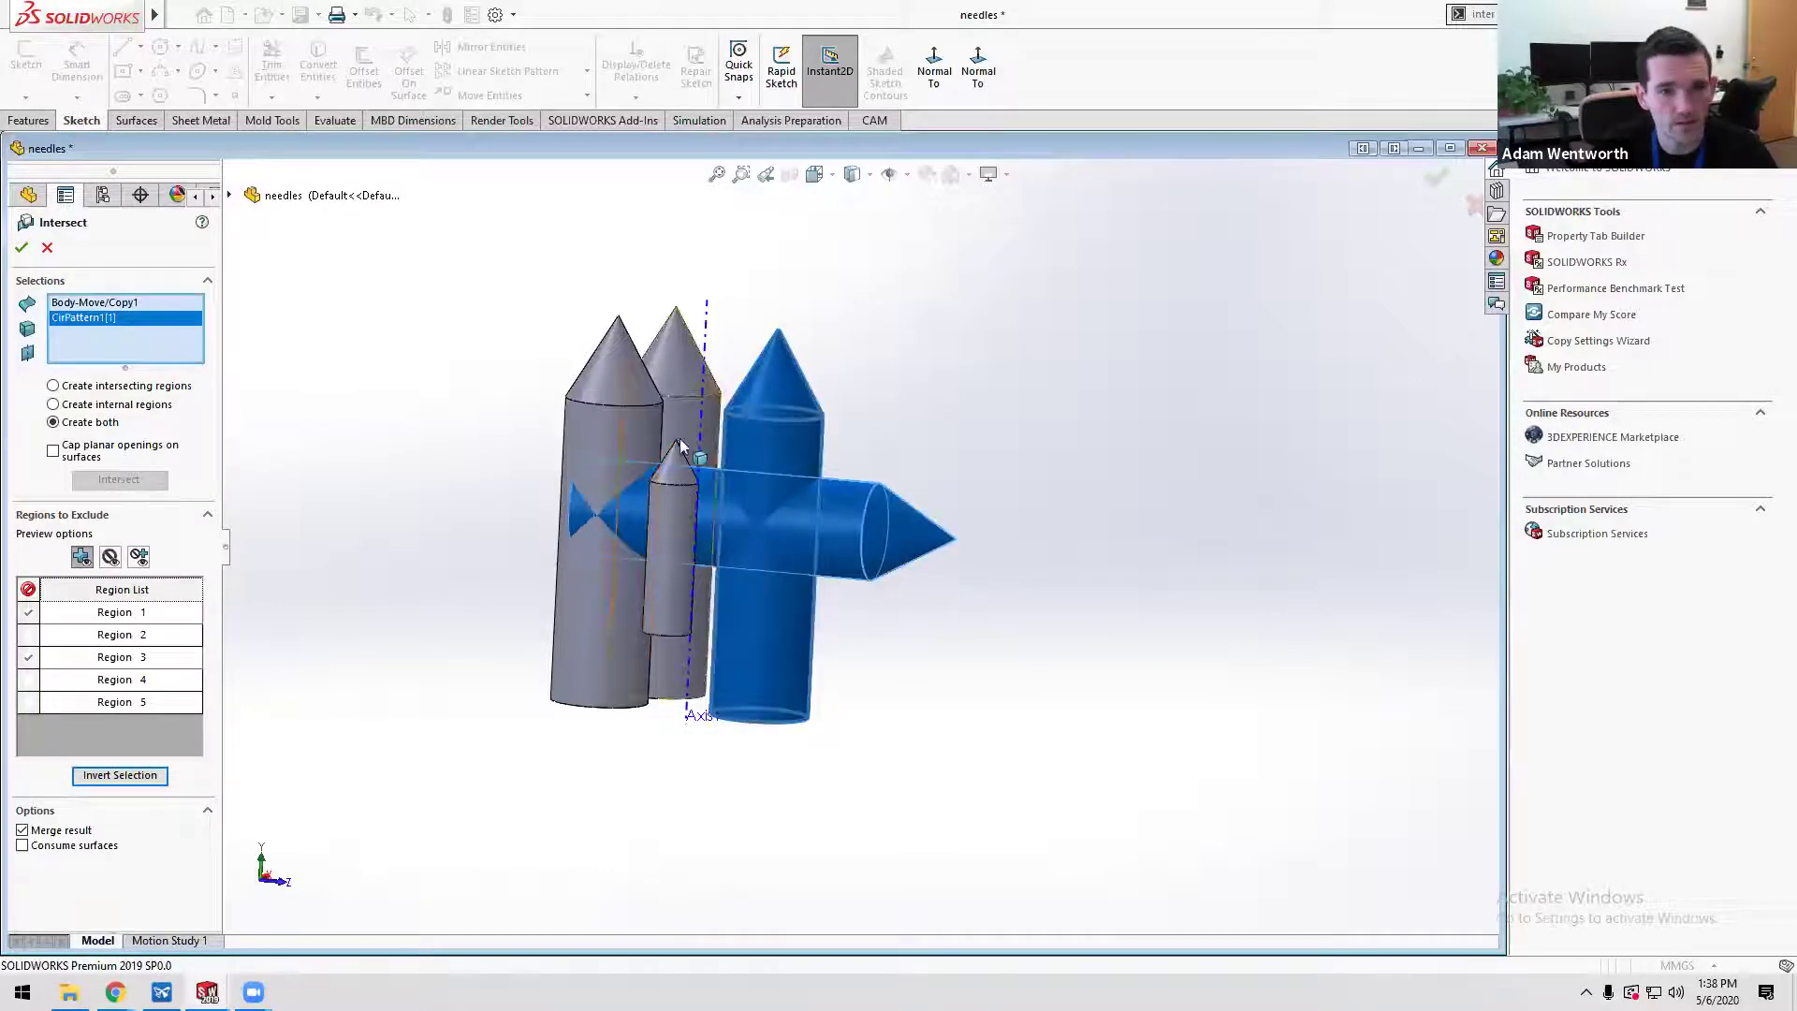
{"action": "left_click", "coordinate": [603, 419]}
{"action": "right_click", "coordinate": [602, 419]}
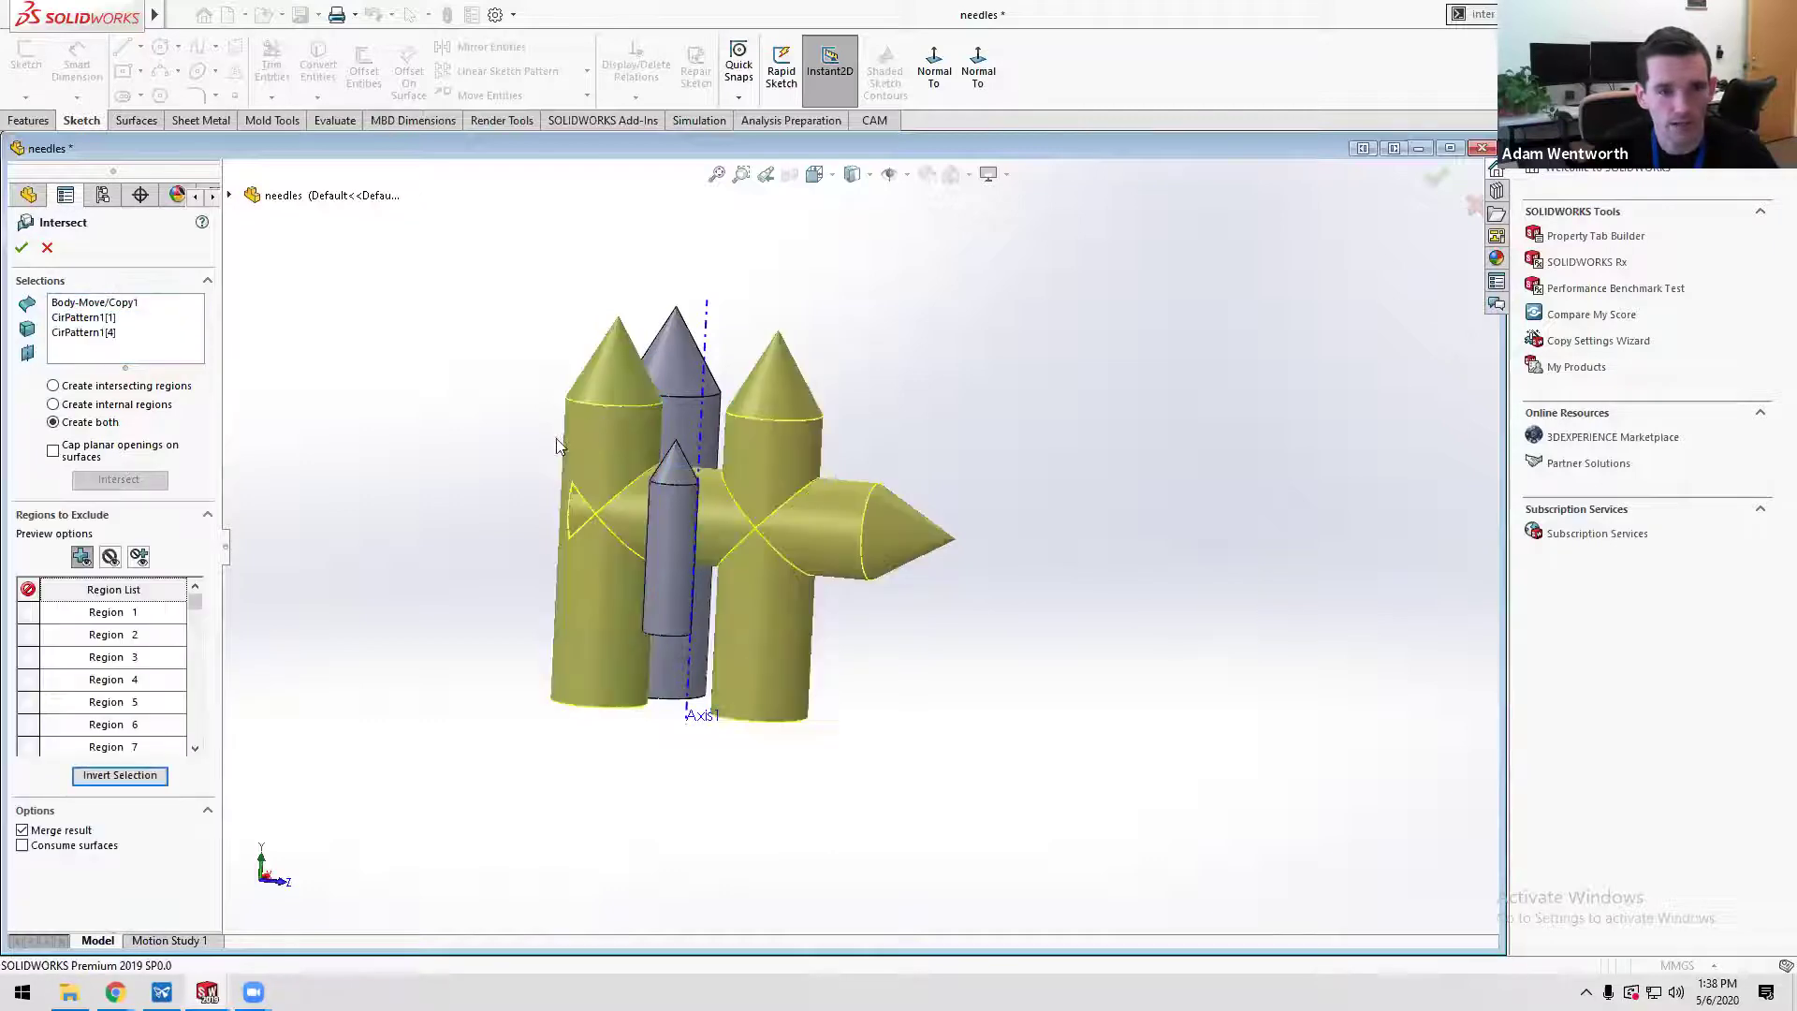
{"action": "middle_click_drag", "start_coordinate": [600, 425], "coordinate": [789, 540]}
{"action": "left_click", "coordinate": [652, 537]}
{"action": "left_click", "coordinate": [650, 536]}
{"action": "scroll", "coordinate": [789, 540], "scroll_direction": "down", "scroll_amount": 5}
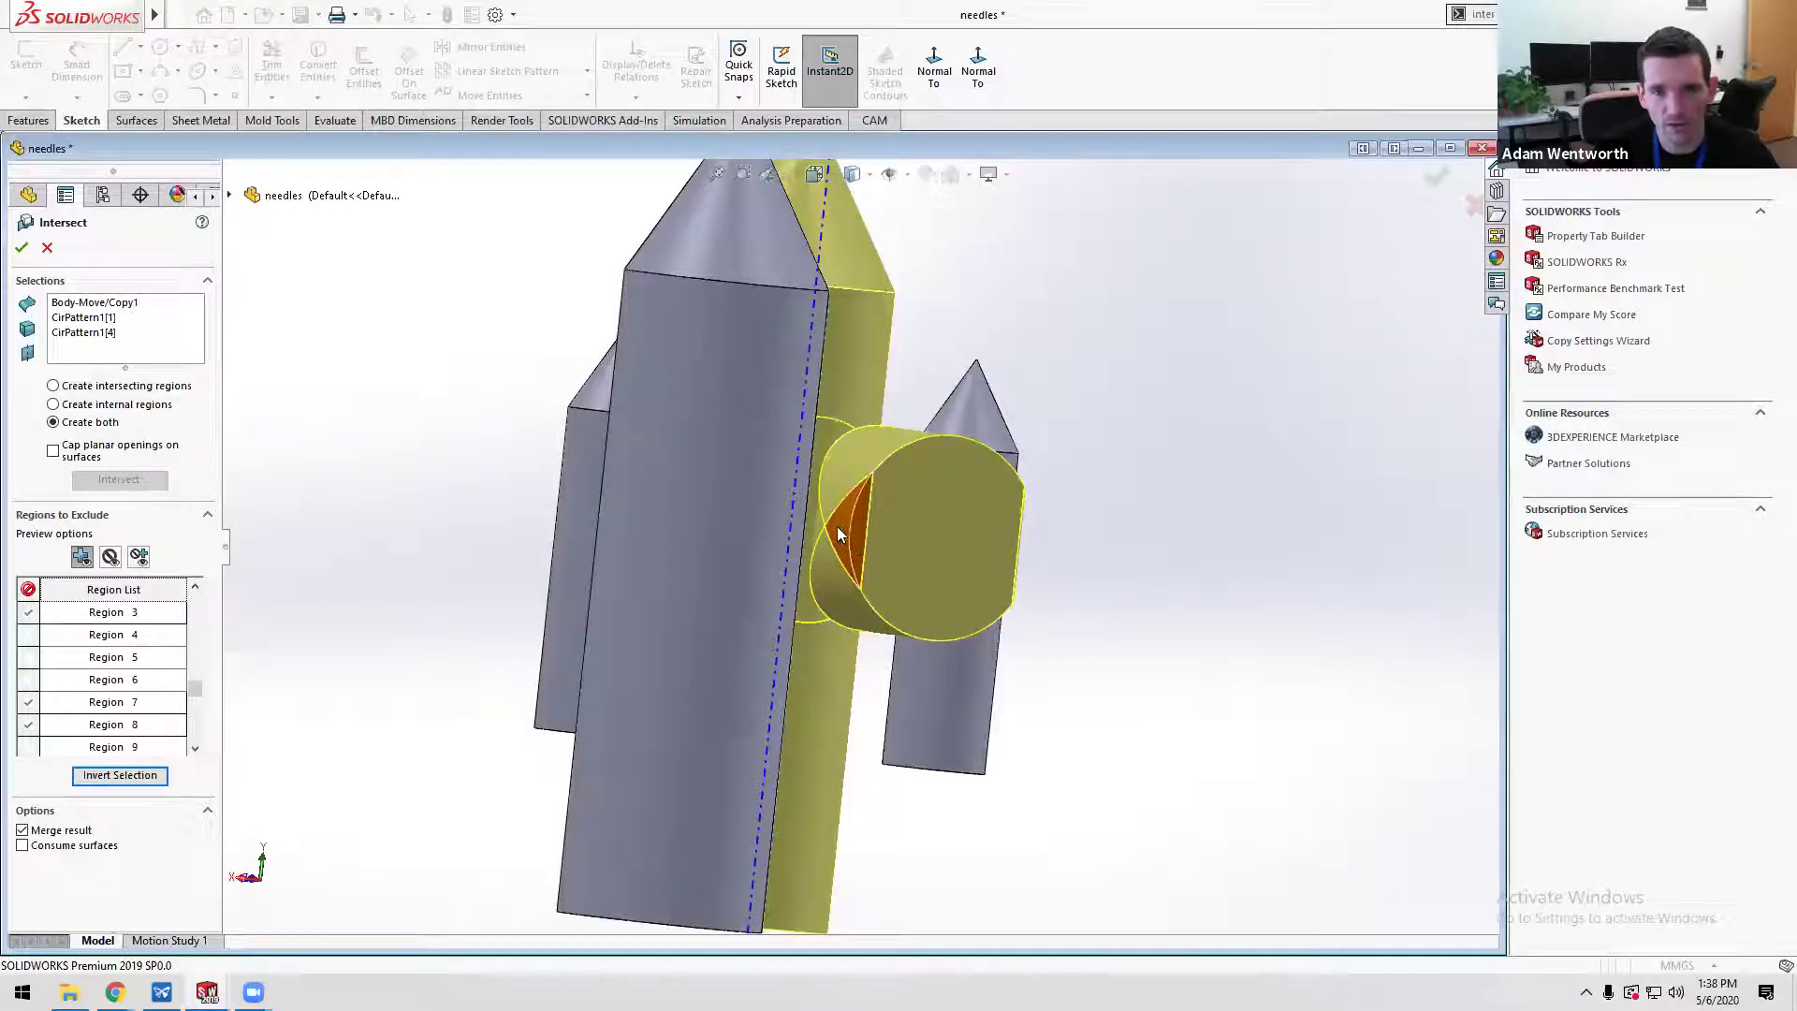
{"action": "left_click", "coordinate": [836, 526]}
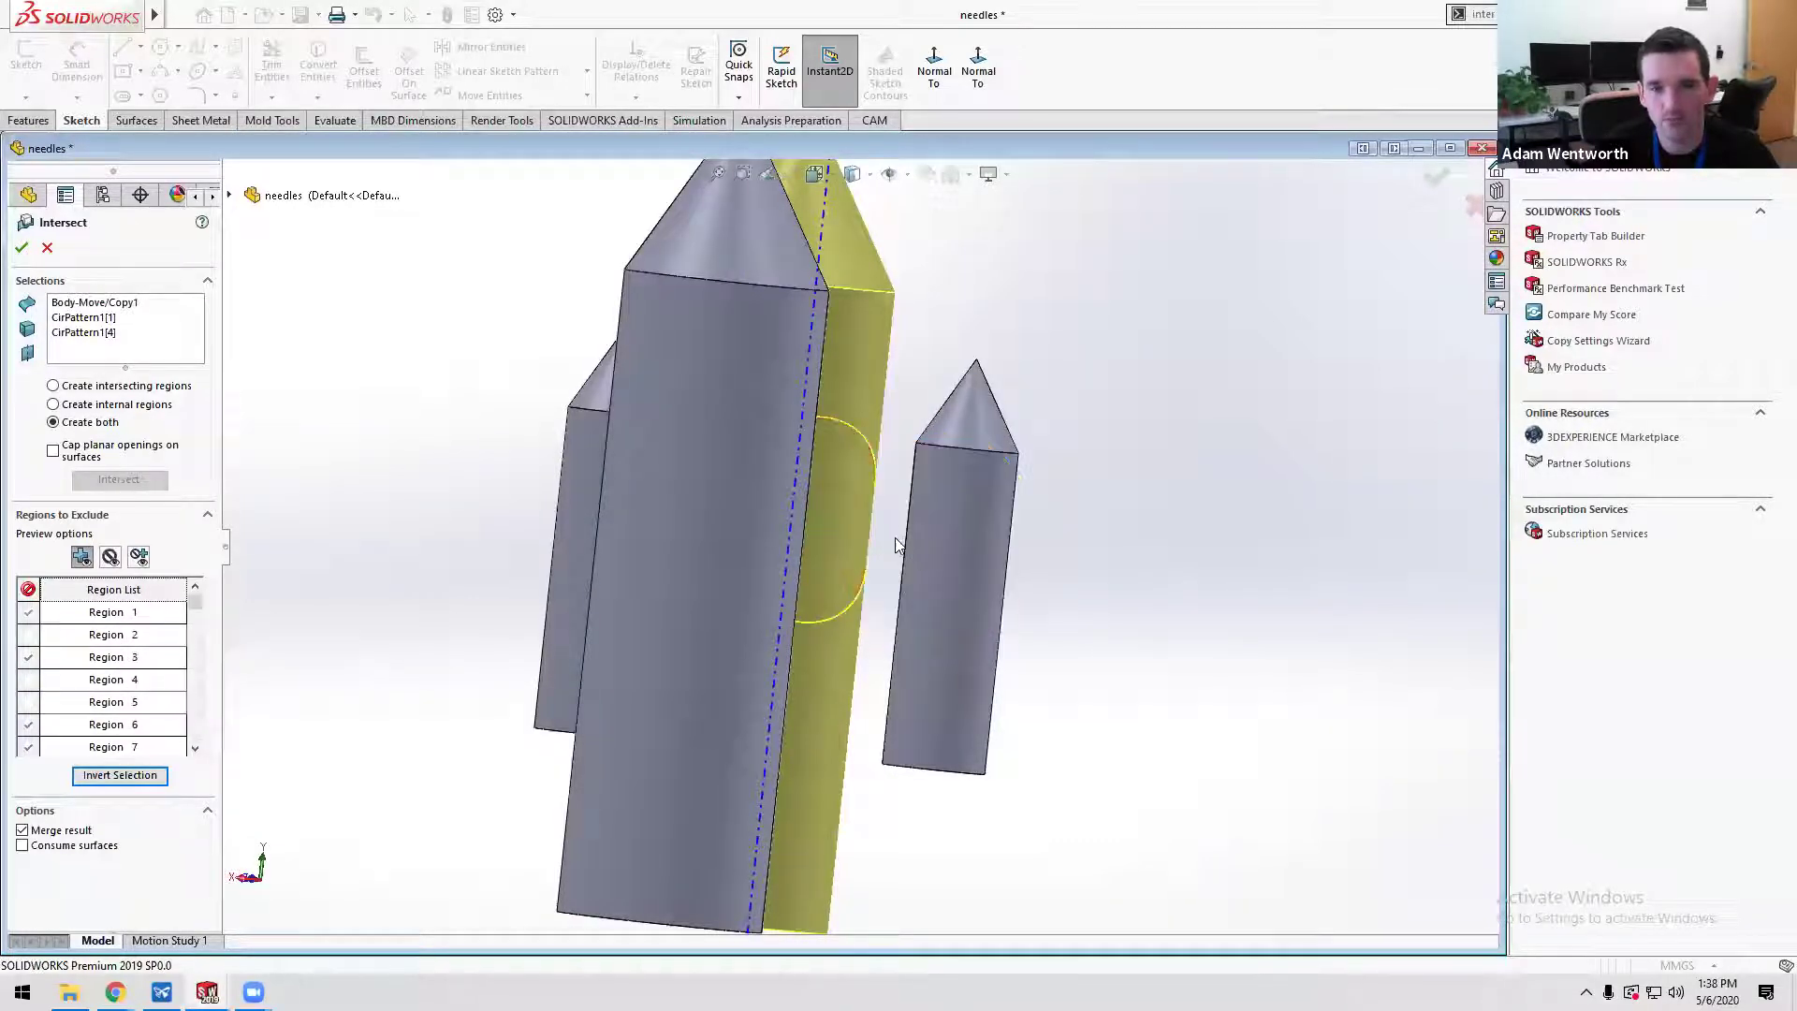
{"action": "middle_click_drag", "start_coordinate": [845, 528], "coordinate": [231, 604]}
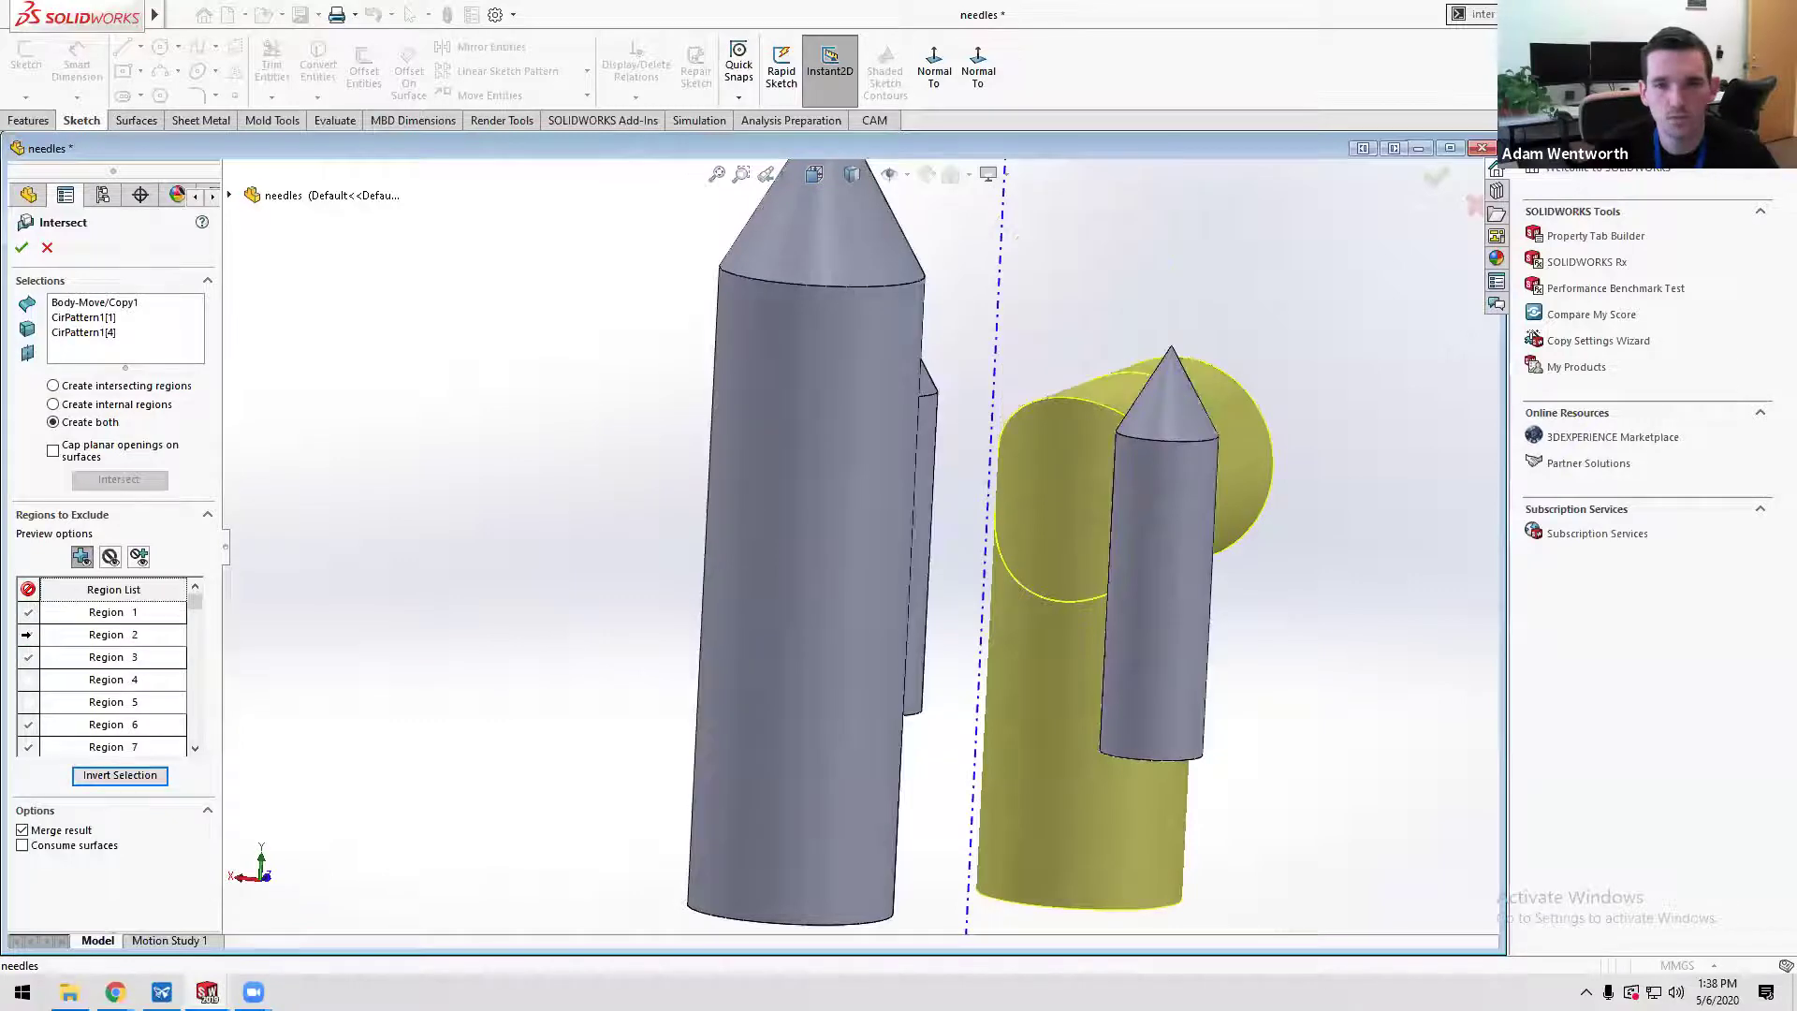
{"action": "left_click", "coordinate": [47, 247]}
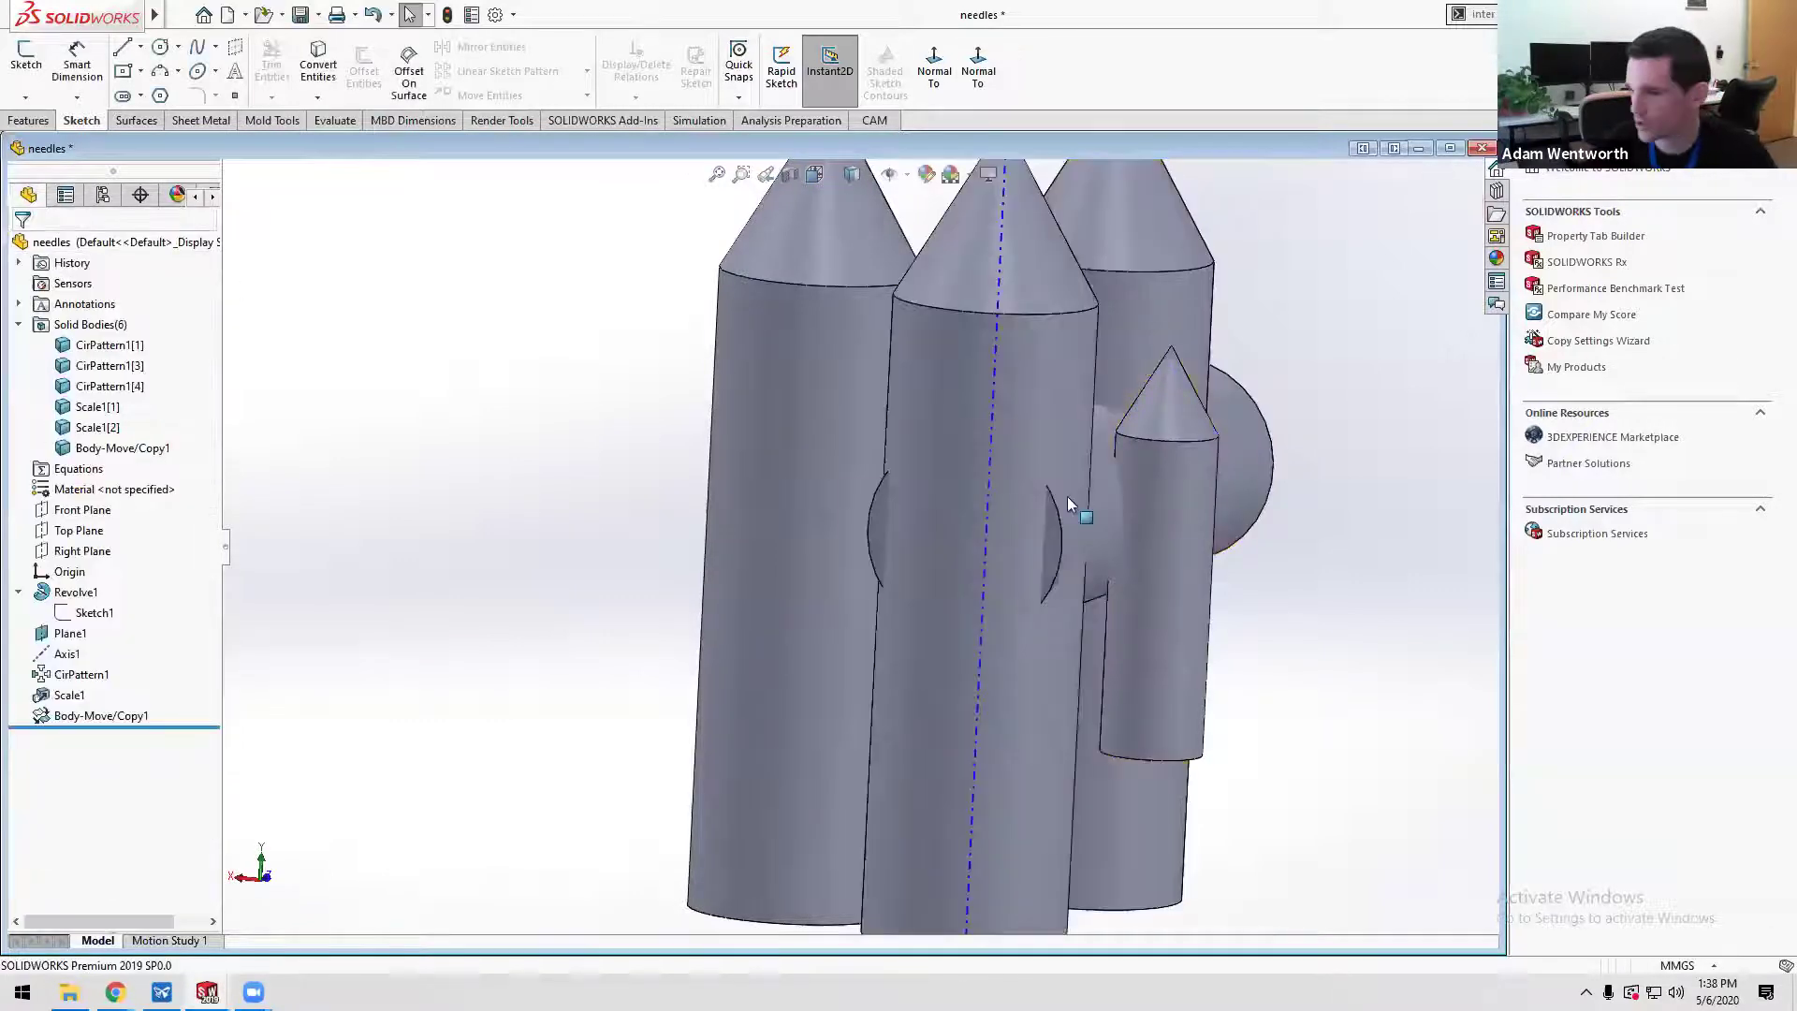
- Select all bodies from CirPattern1[1] through Body-Move/Copy1 and try to combine them with the Add operation
{"action": "middle_click_drag", "start_coordinate": [1067, 496], "coordinate": [1123, 599]}
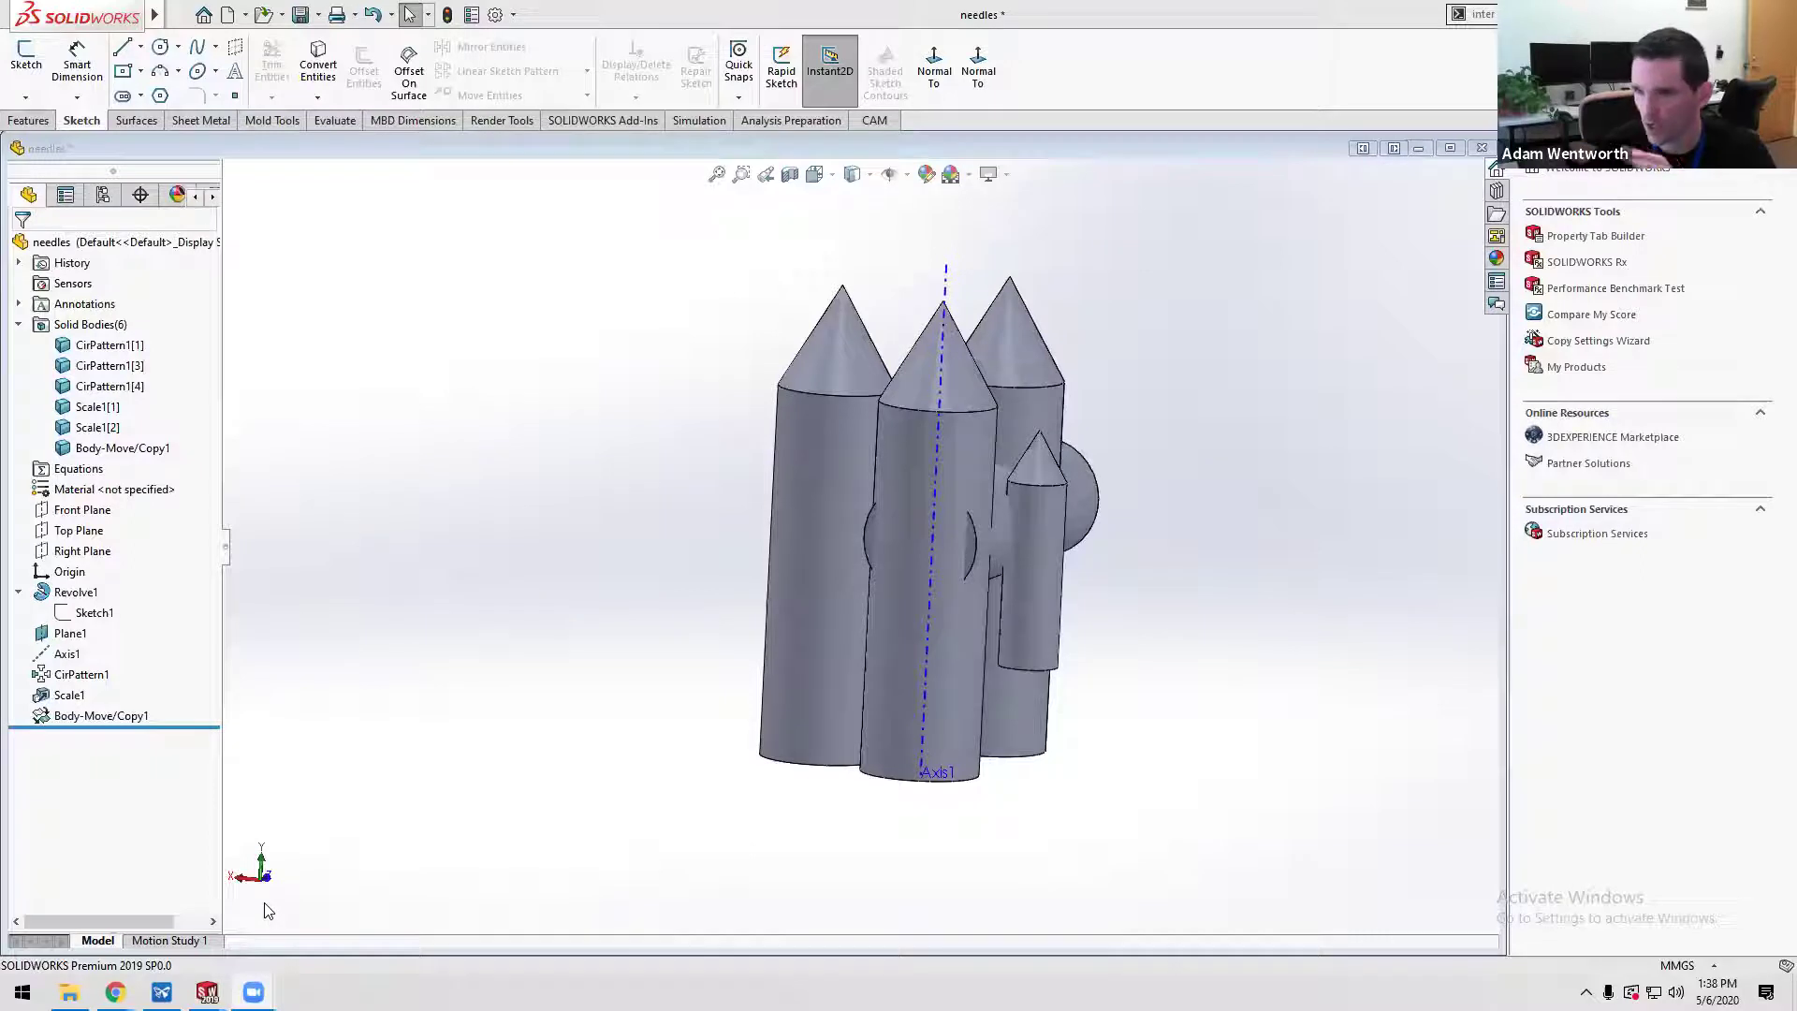
{"action": "left_click", "coordinate": [118, 348]}
{"action": "left_click", "coordinate": [124, 449], "text": "shift"}
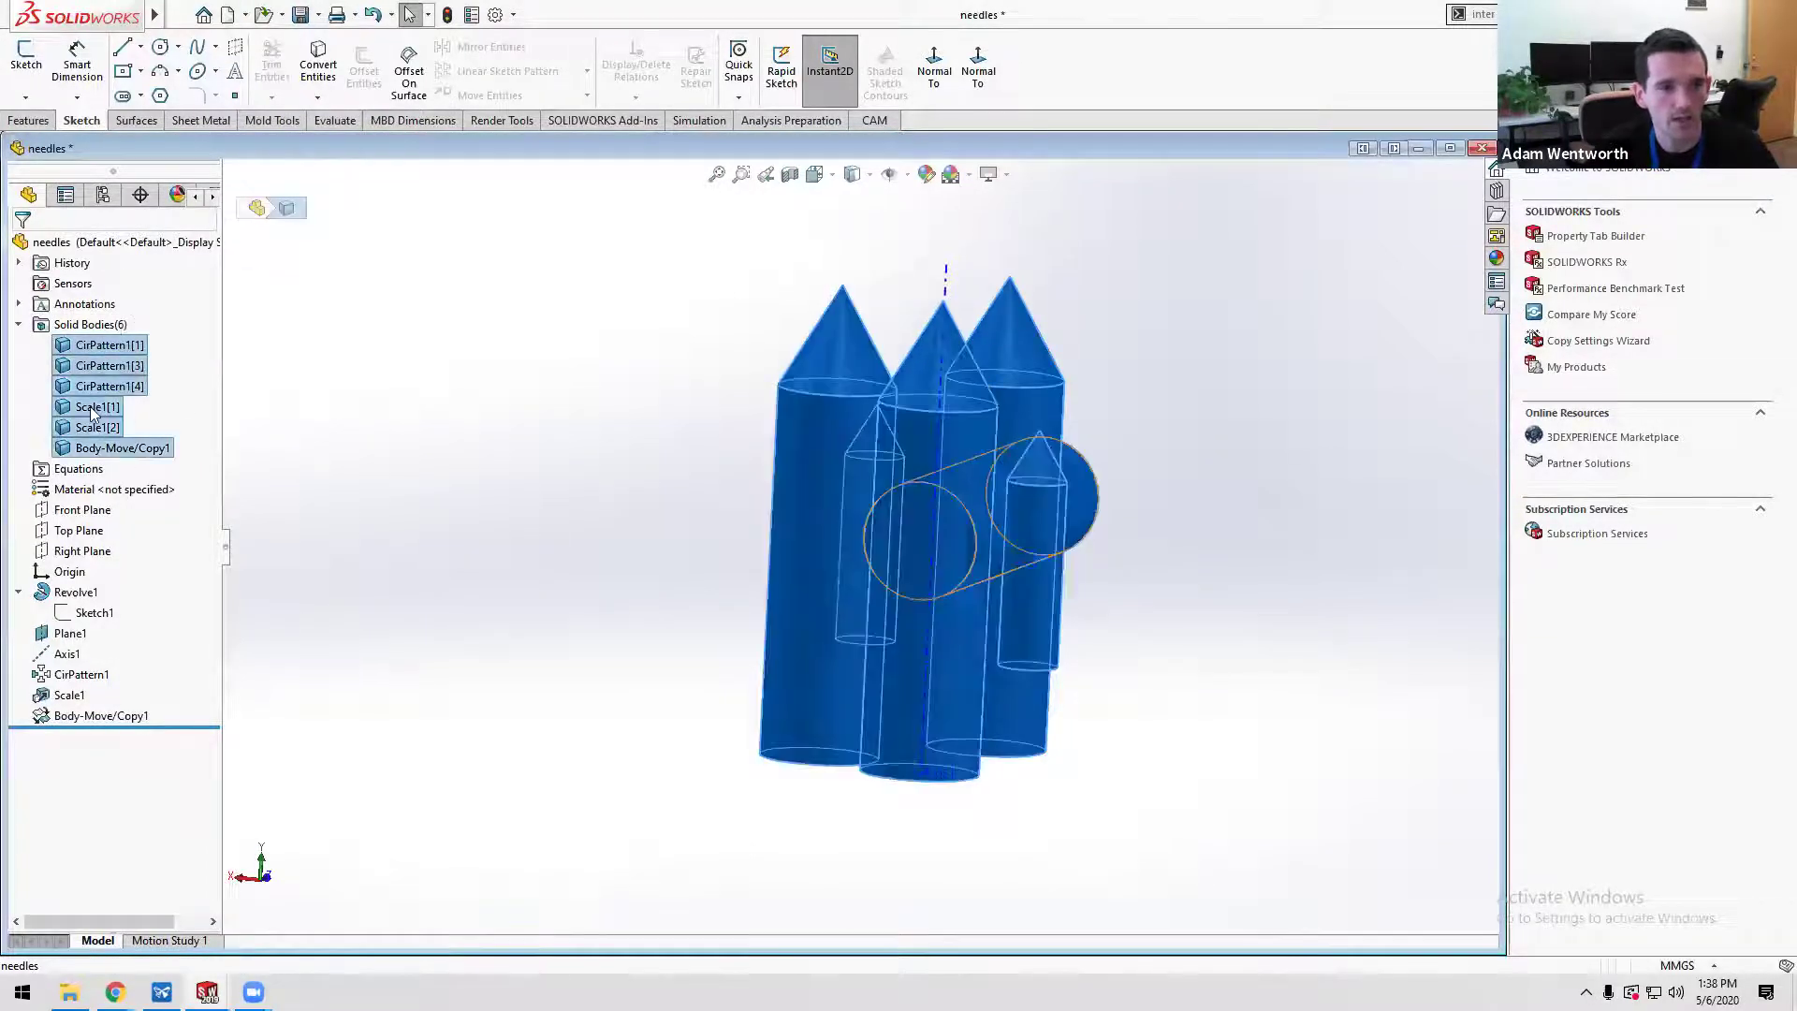
{"action": "right_click", "coordinate": [90, 409]}
{"action": "left_click", "coordinate": [148, 530]}
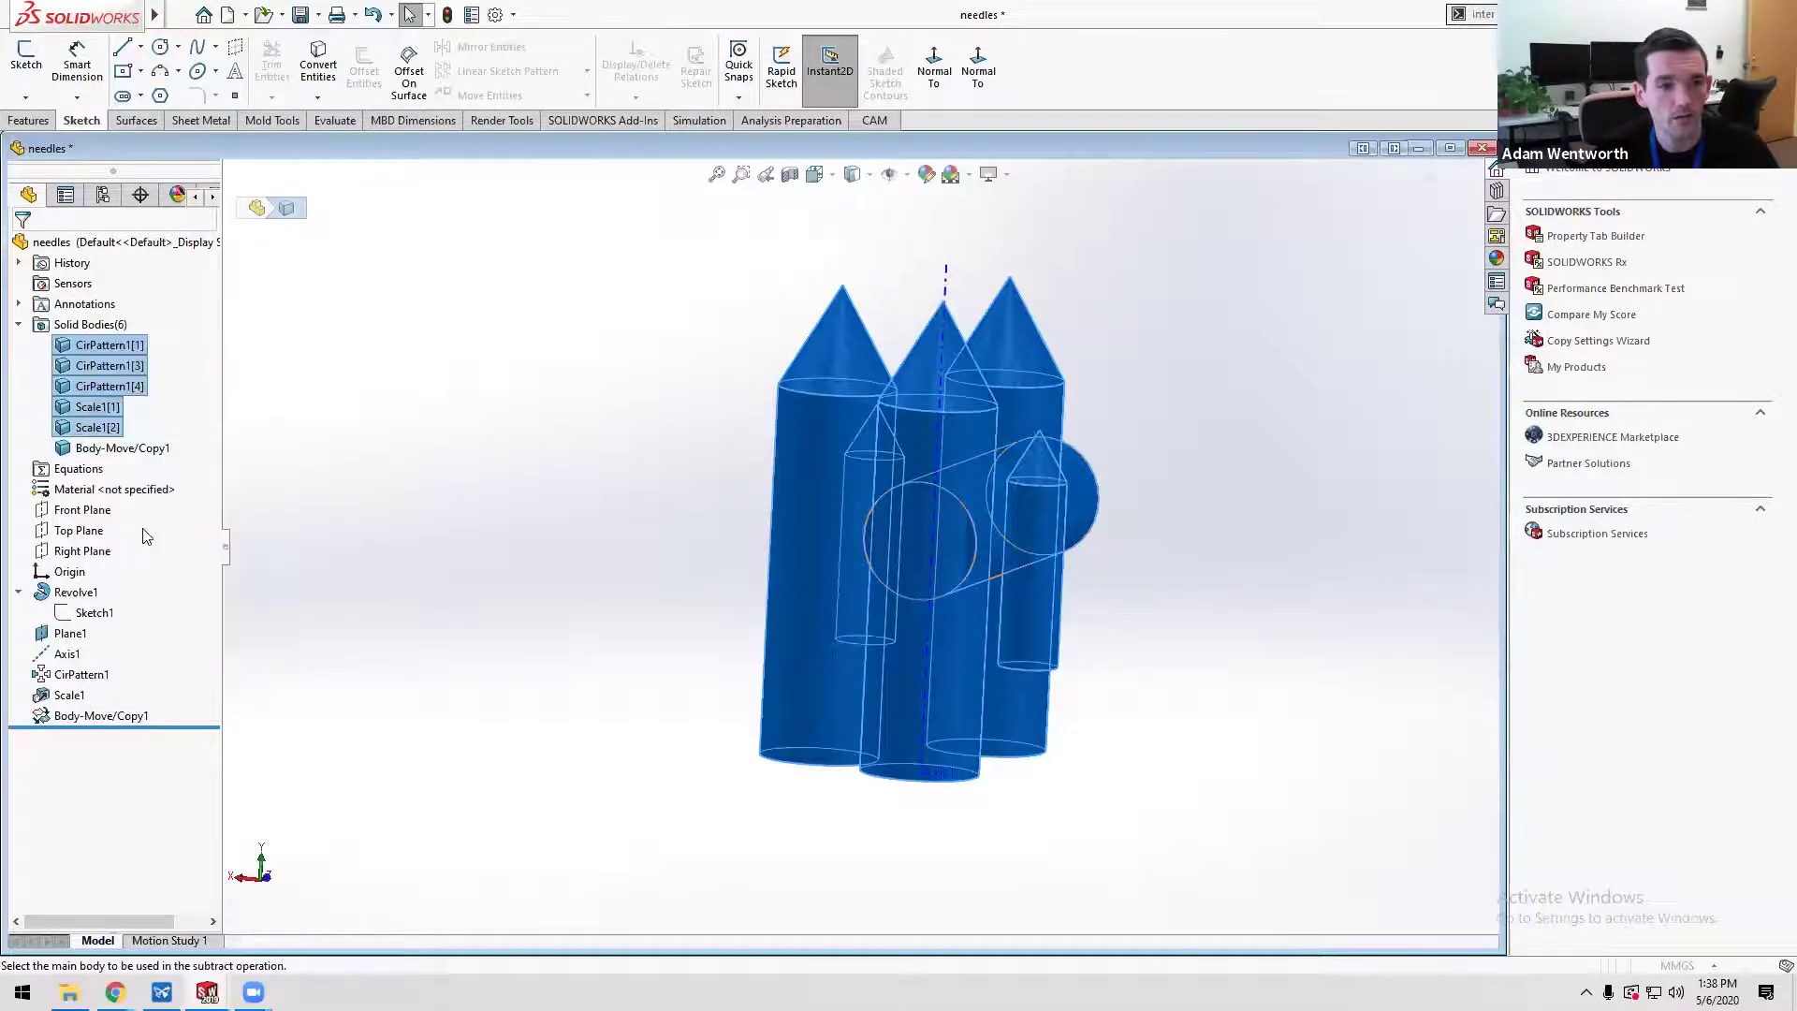
{"action": "left_click", "coordinate": [62, 301]}
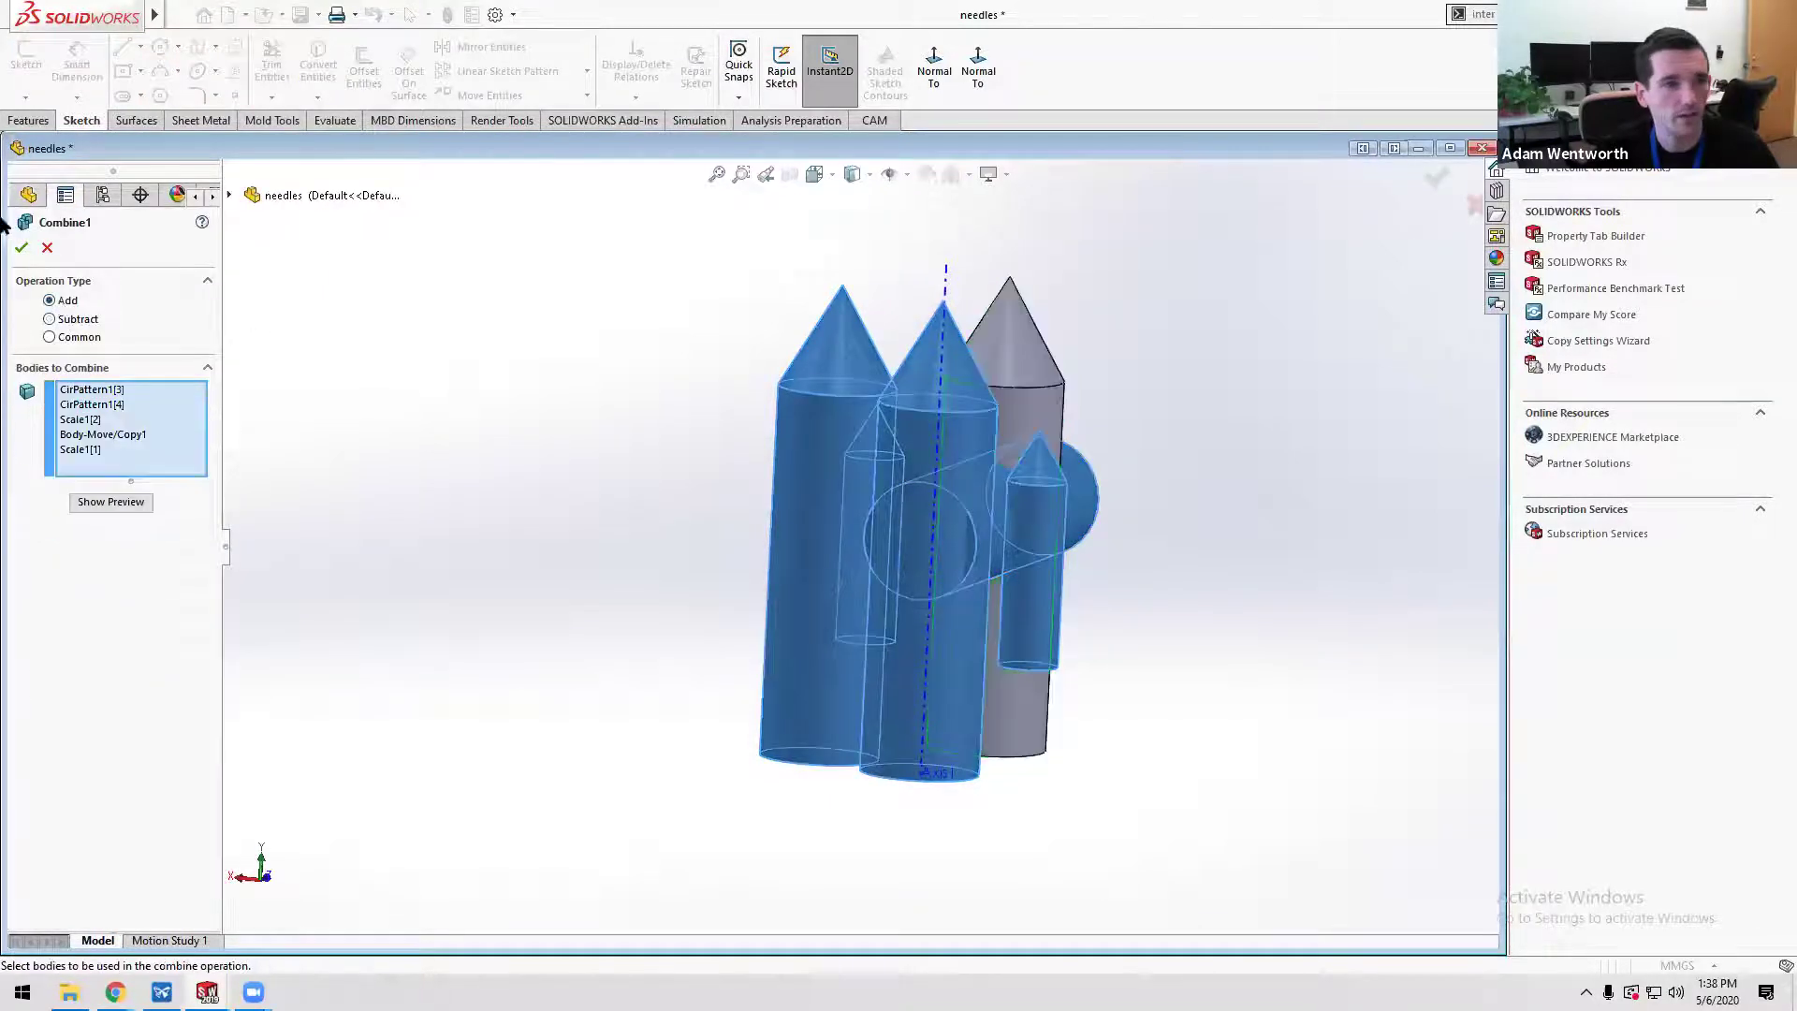
{"action": "left_click", "coordinate": [22, 249]}
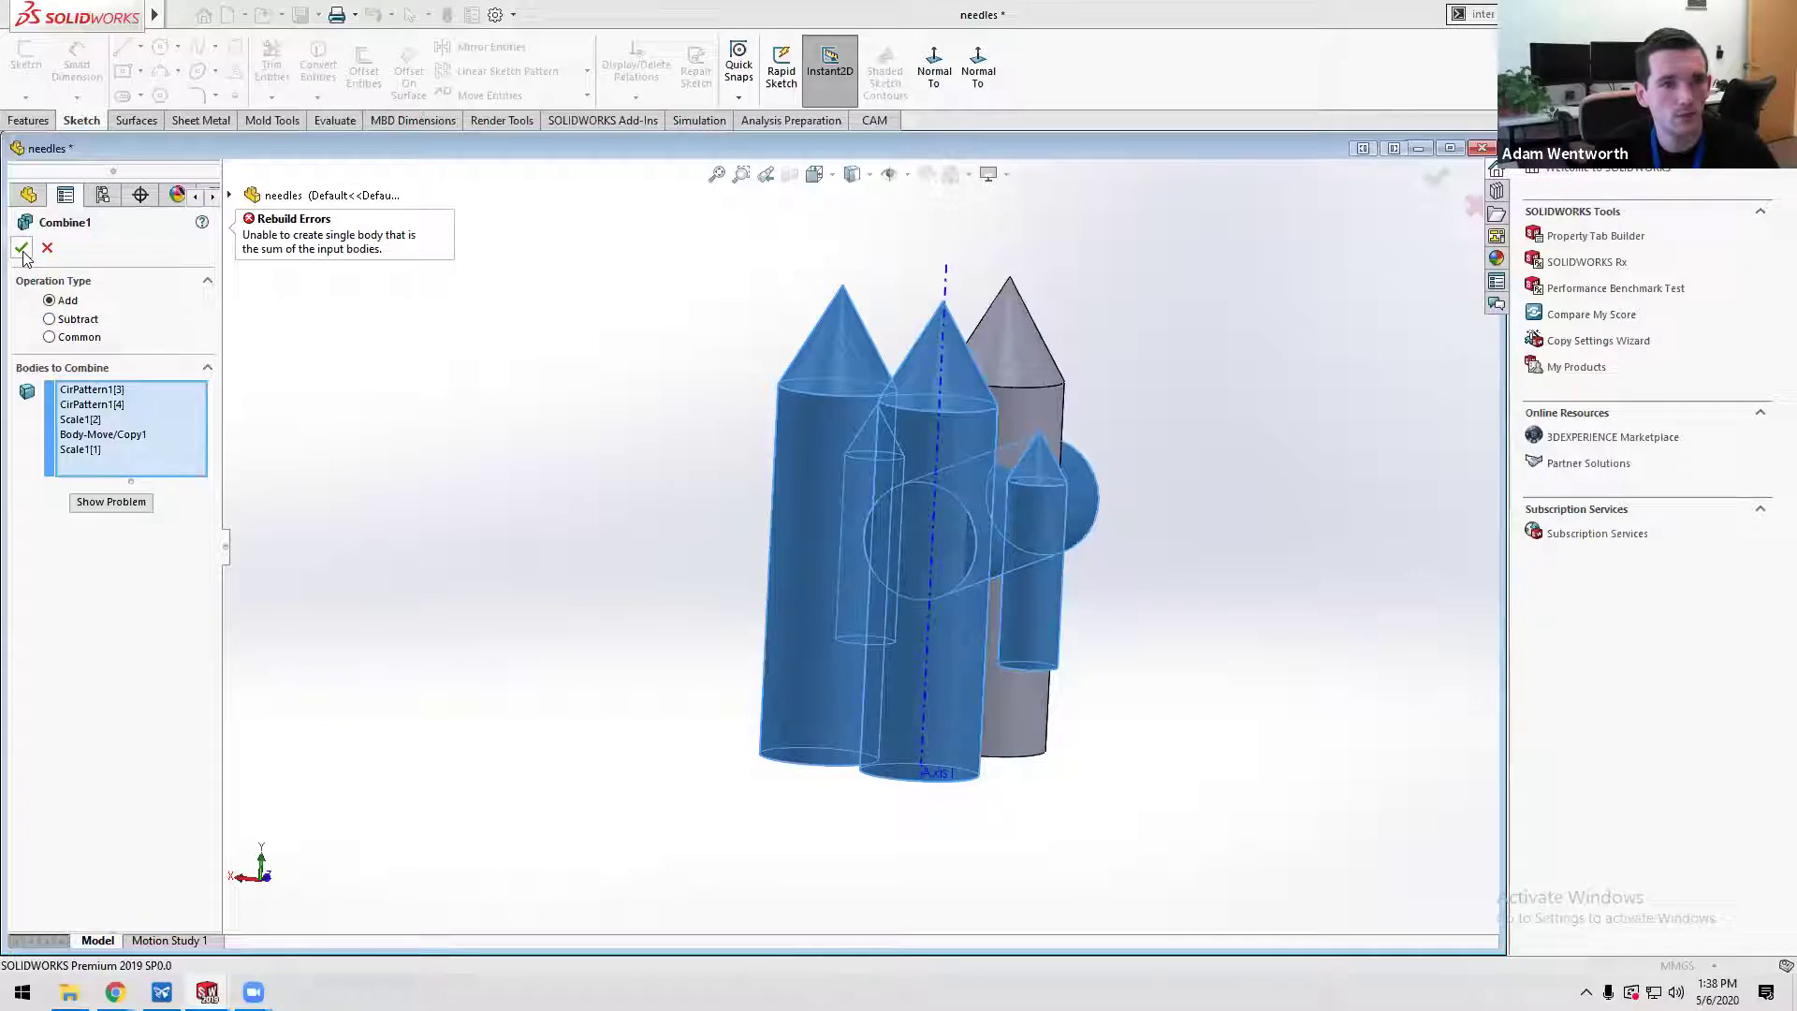
- Include the missing CirPattern1[1] needle in the Add combine and check the reported problem
{"action": "middle_click_drag", "start_coordinate": [962, 482], "coordinate": [1035, 471]}
{"action": "left_click", "coordinate": [1037, 459]}
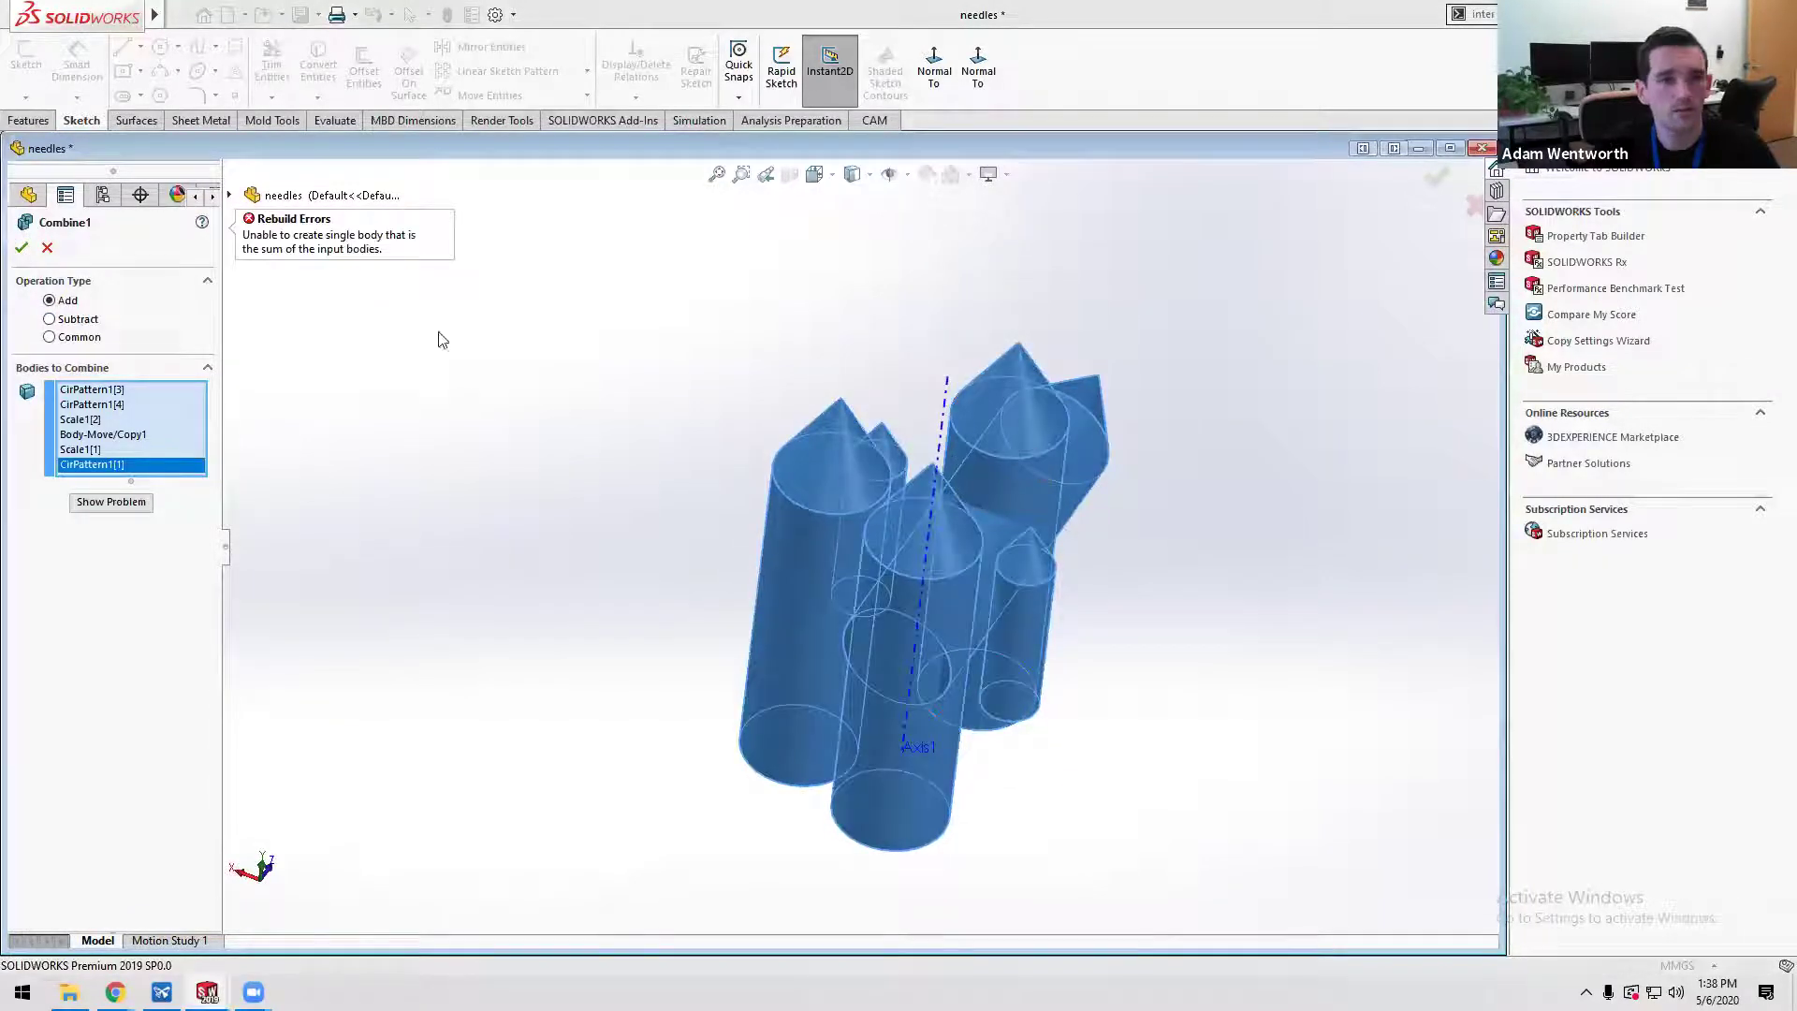
{"action": "left_click", "coordinate": [111, 502]}
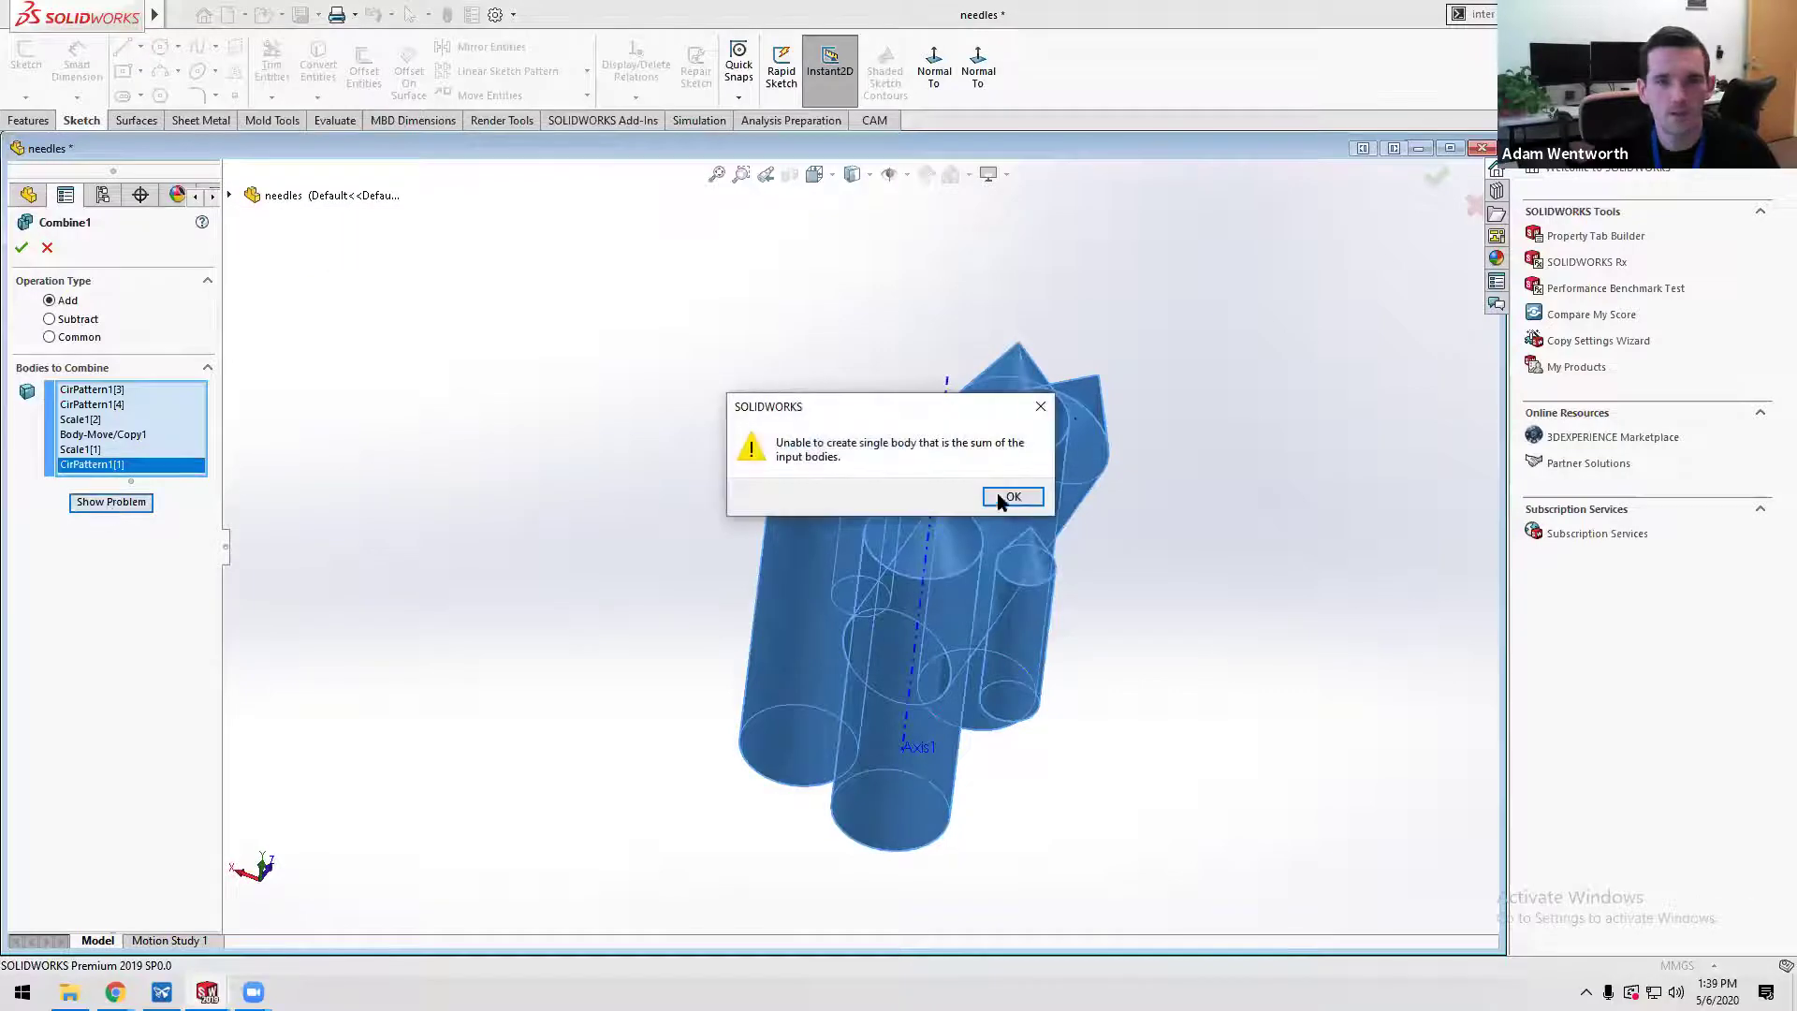
{"action": "left_click", "coordinate": [1014, 497]}
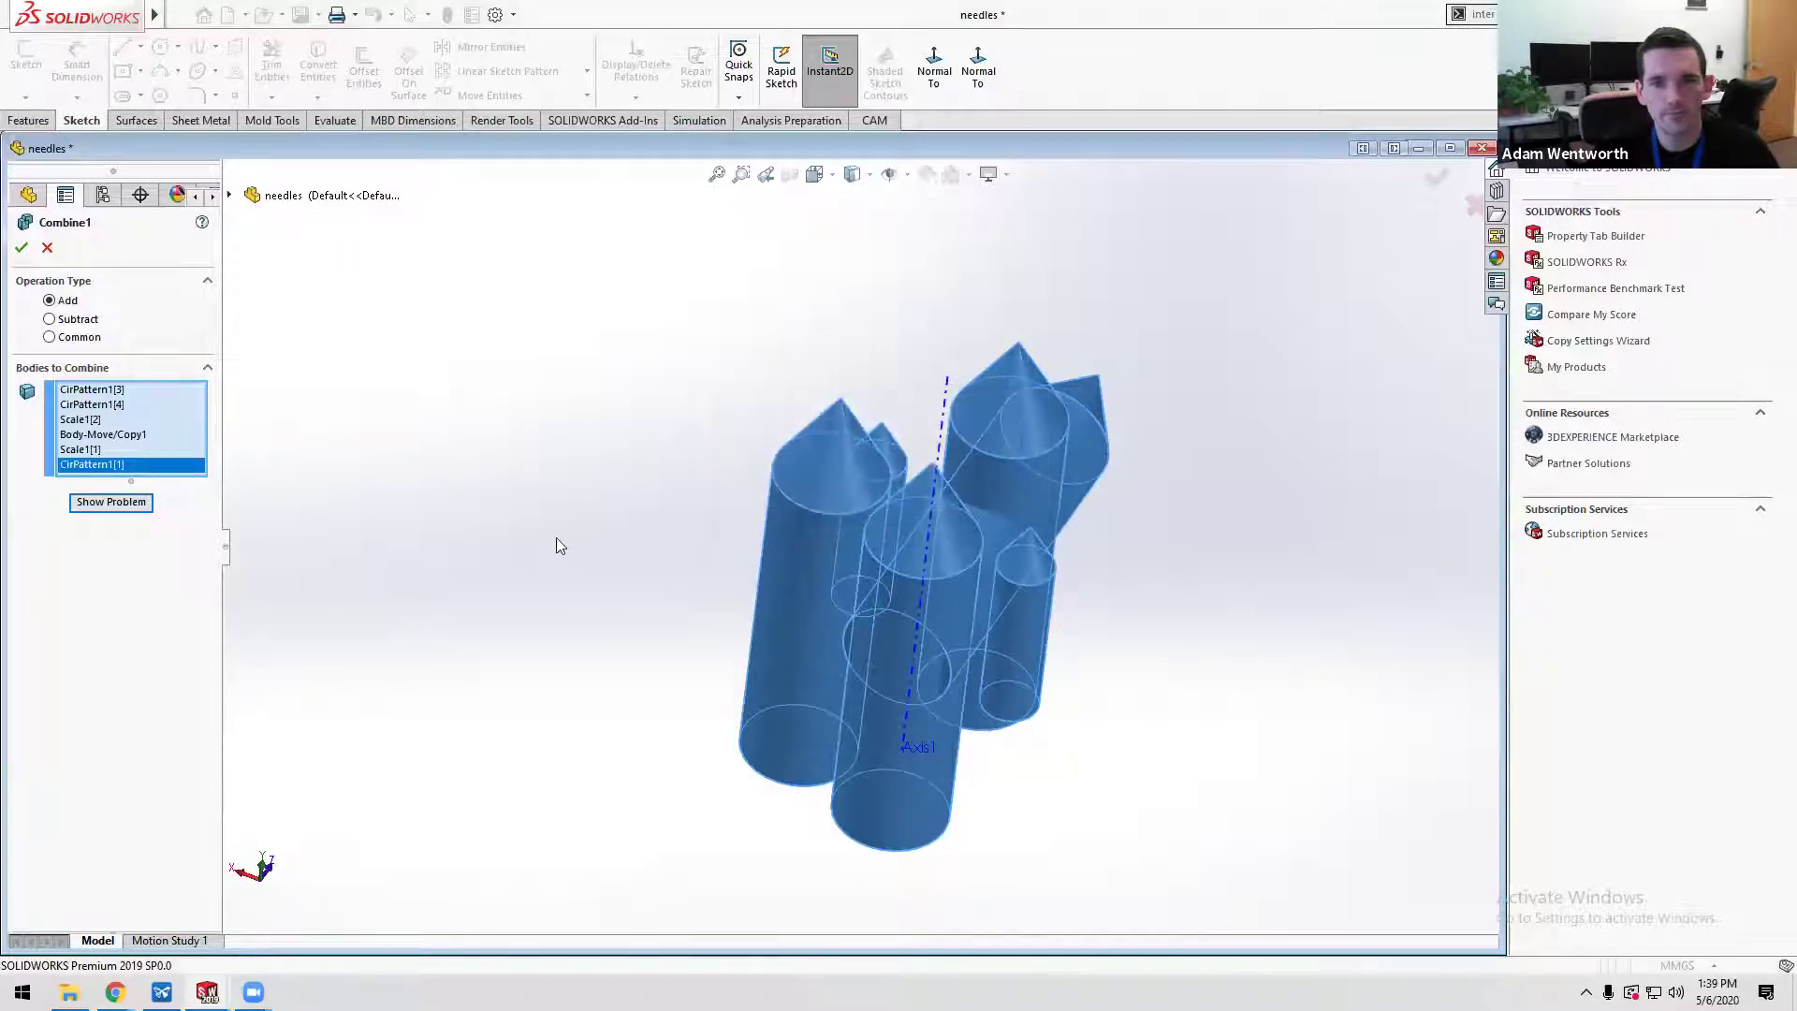
- Try the Common operation on all the selected bodies and cancel the Combine
{"action": "left_click", "coordinate": [50, 336]}
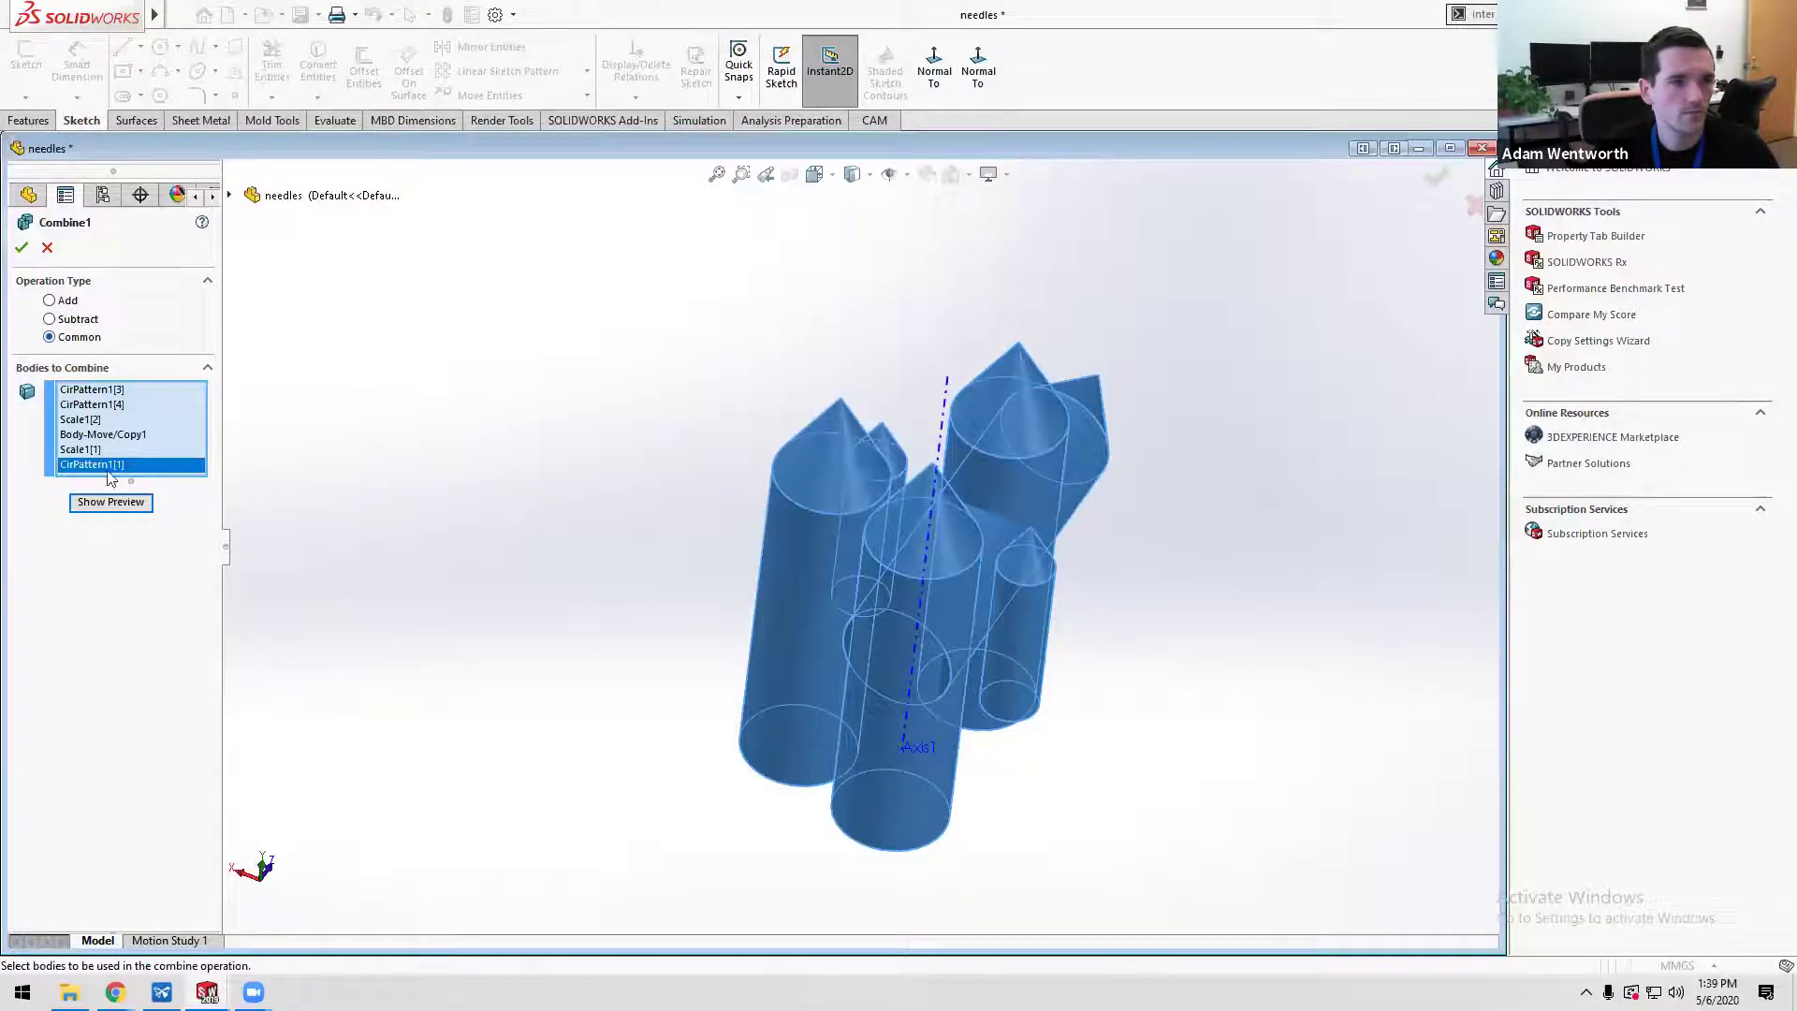
{"action": "left_click", "coordinate": [22, 249]}
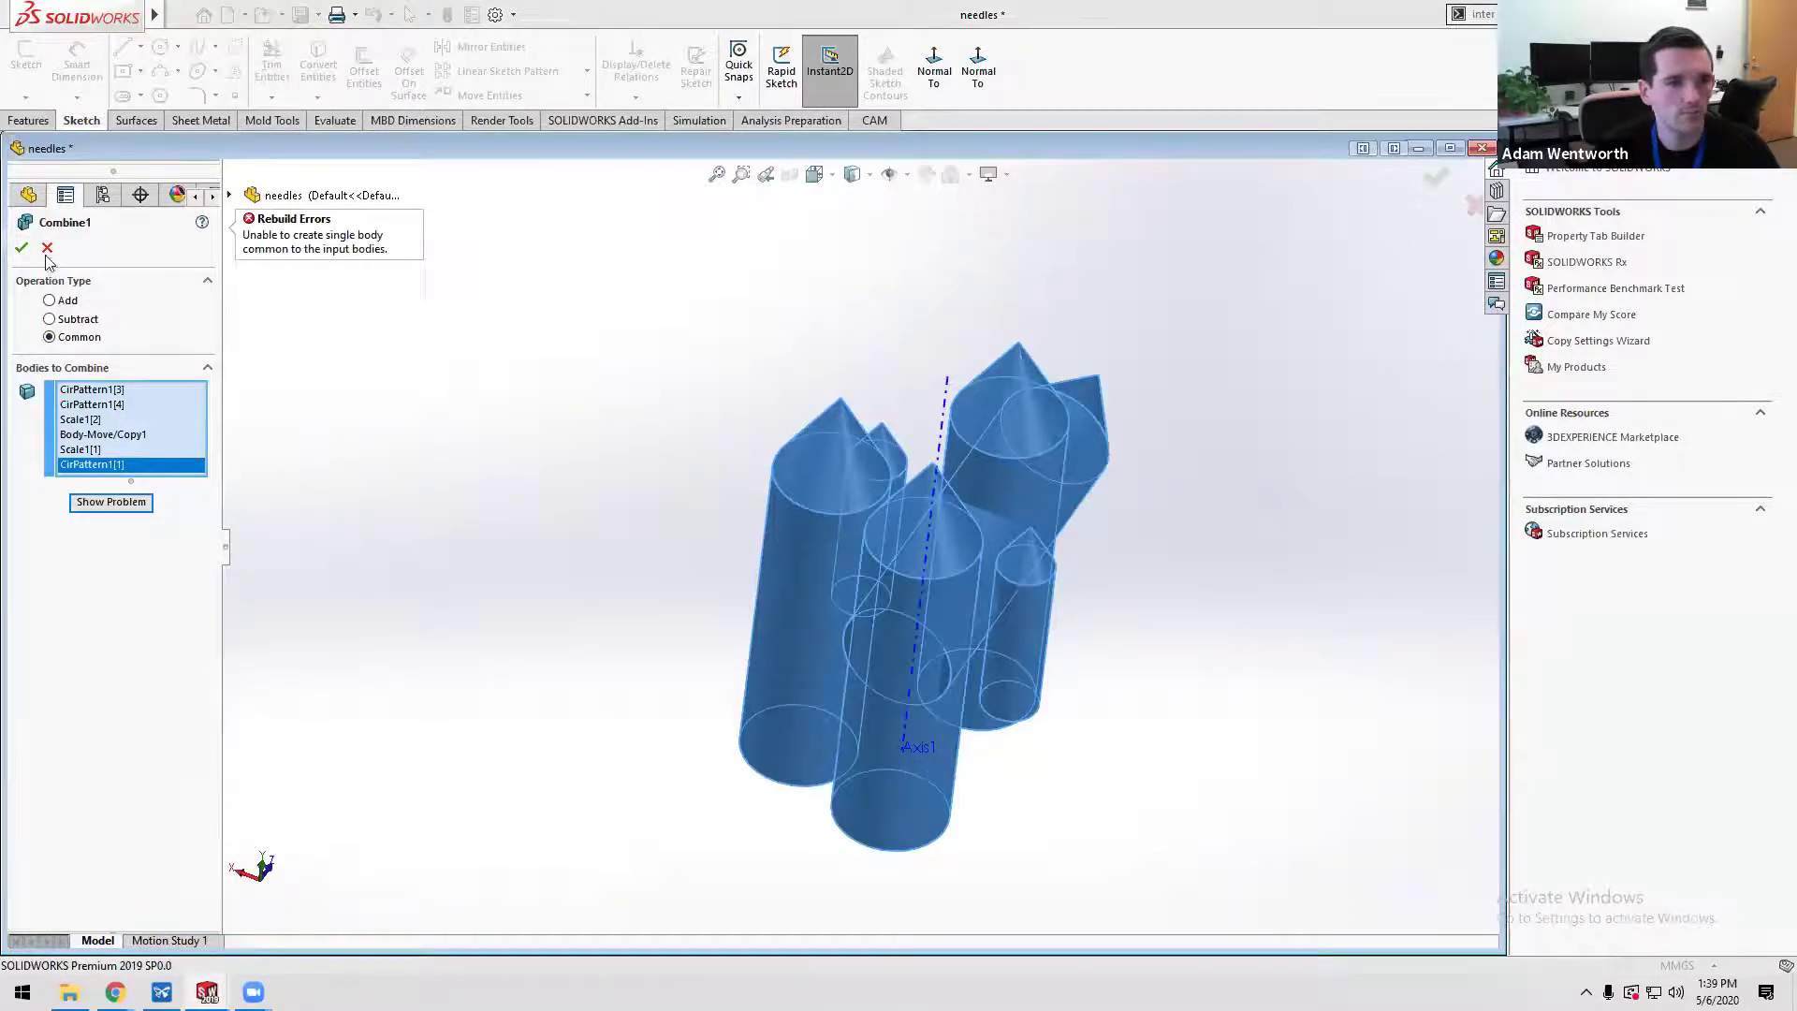
{"action": "left_click", "coordinate": [47, 248]}
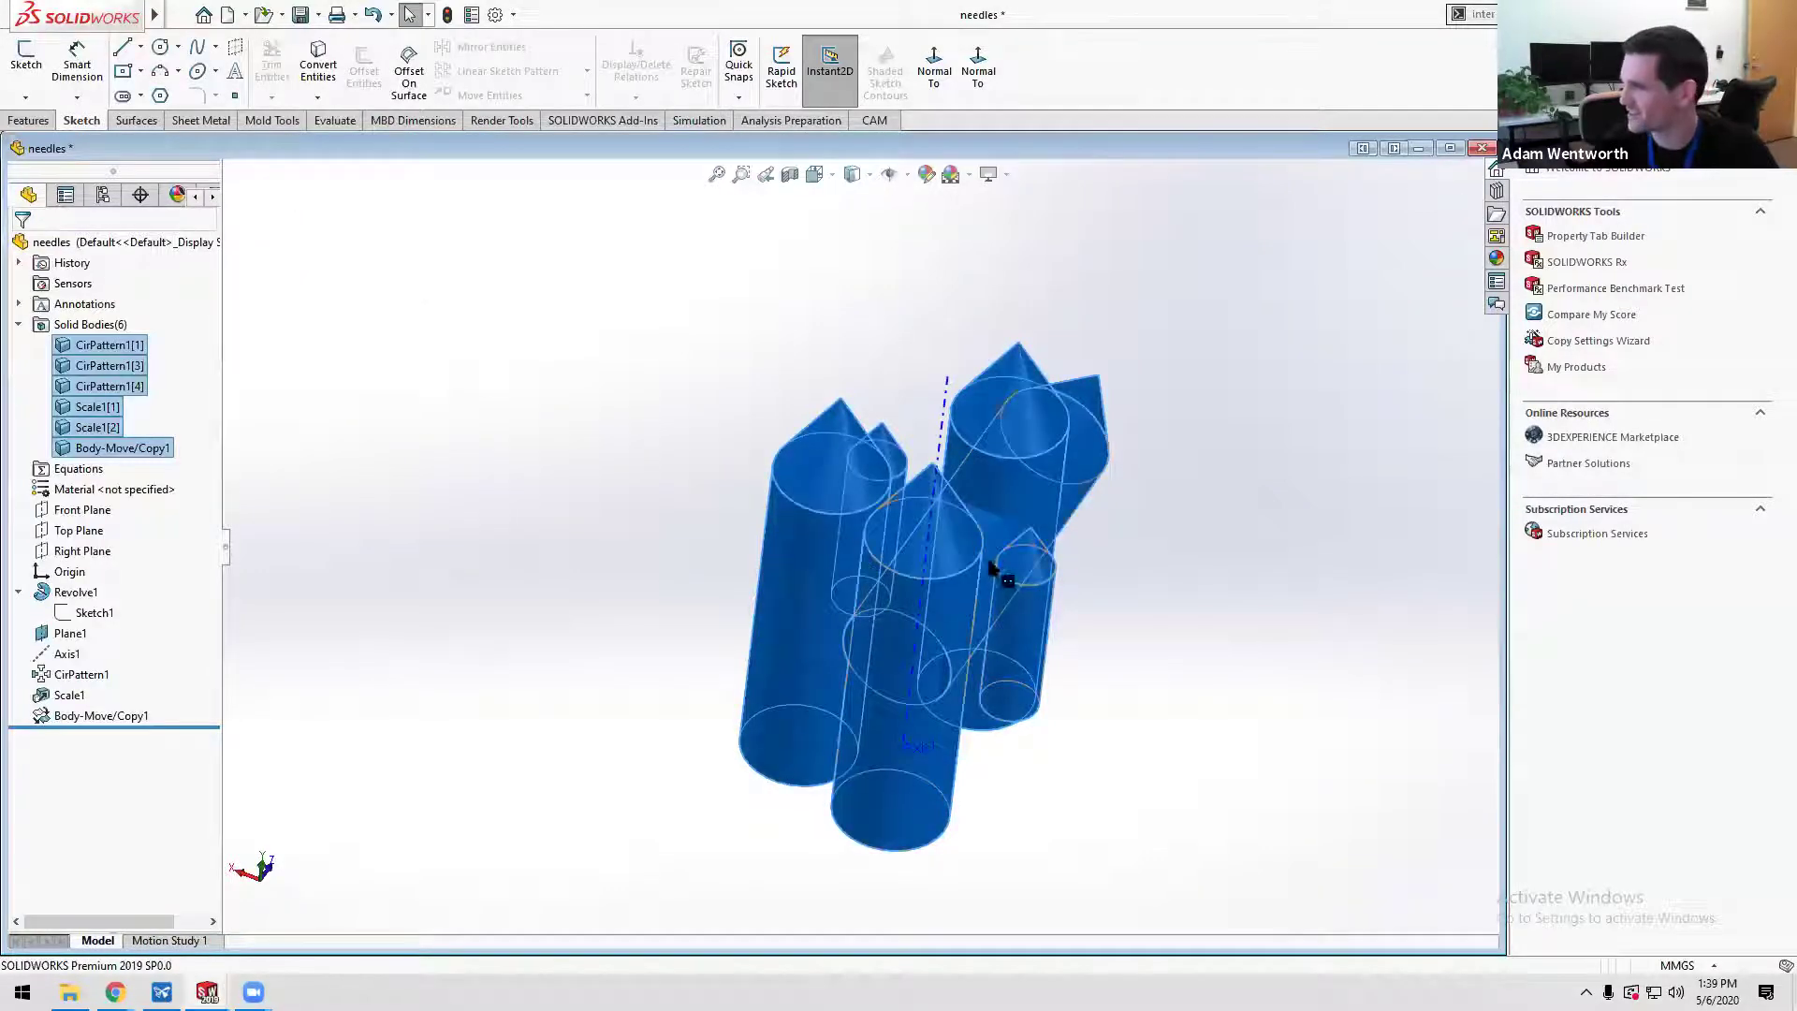
- Examine from above how the two small scaled needles sit relative to the large needles and the horizontal copy
{"action": "middle_click_drag", "start_coordinate": [949, 666], "coordinate": [895, 412]}
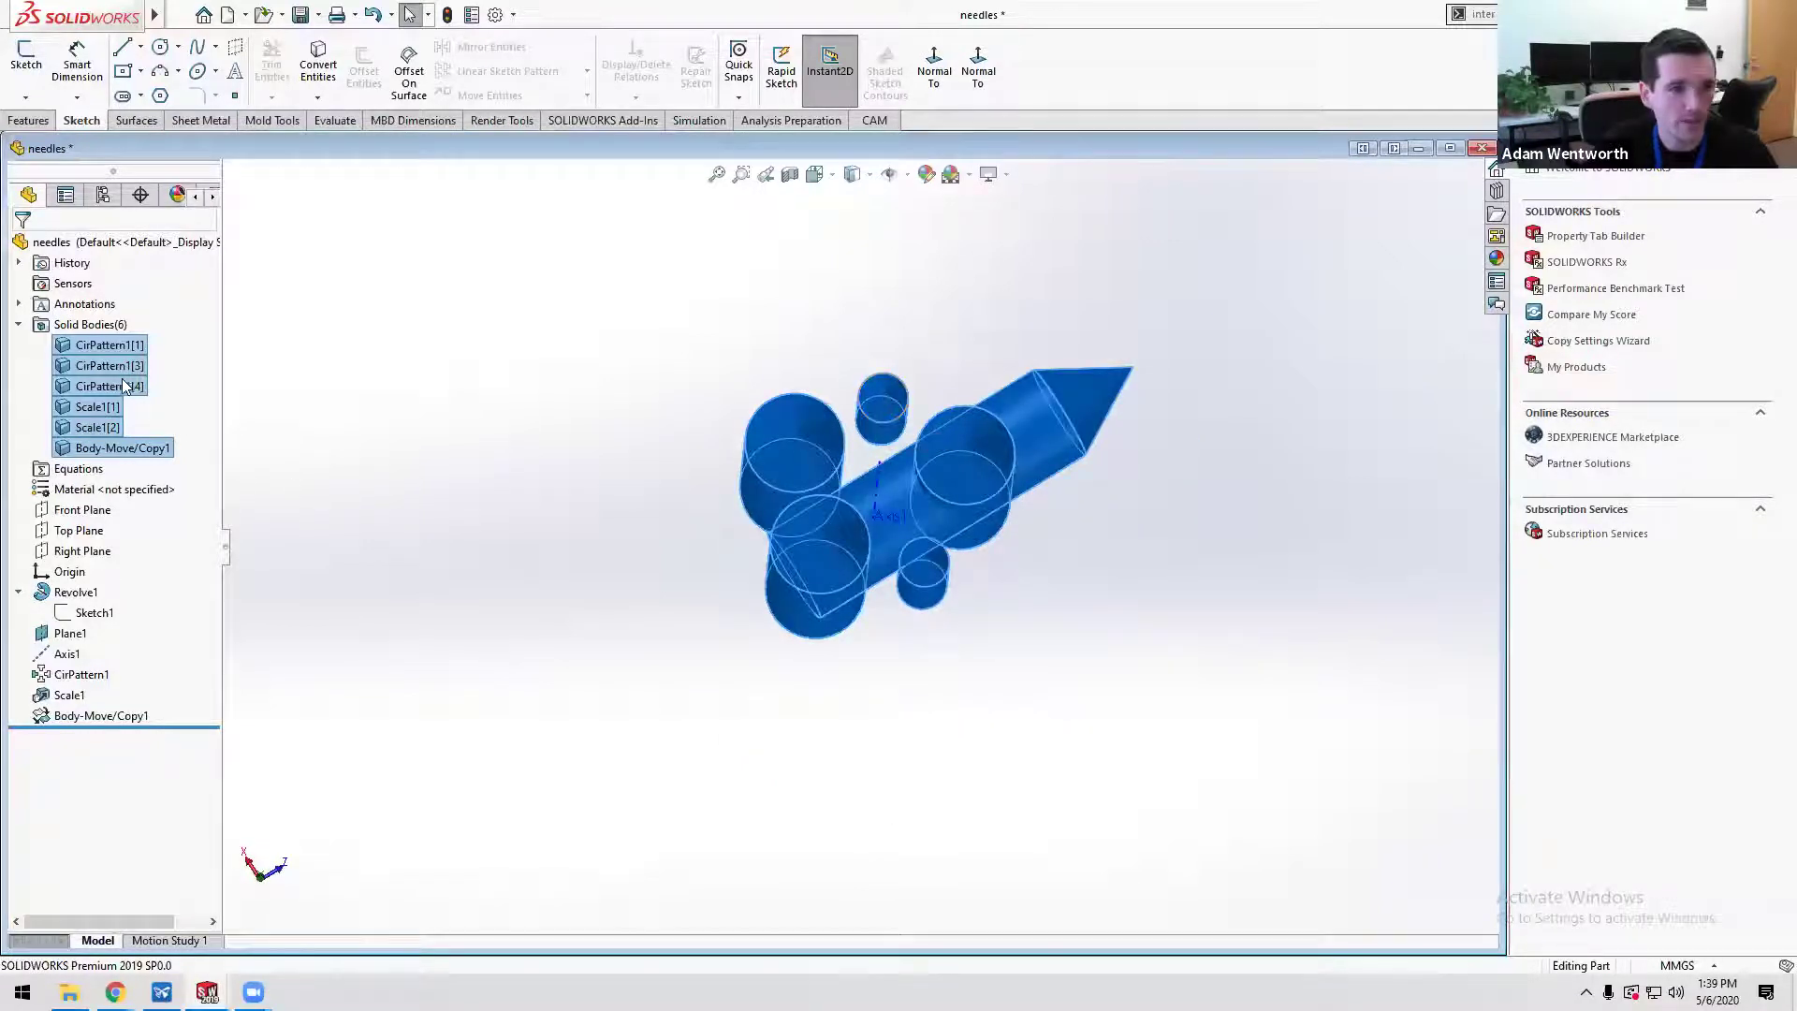
{"action": "left_click", "coordinate": [874, 349]}
{"action": "left_click", "coordinate": [882, 412]}
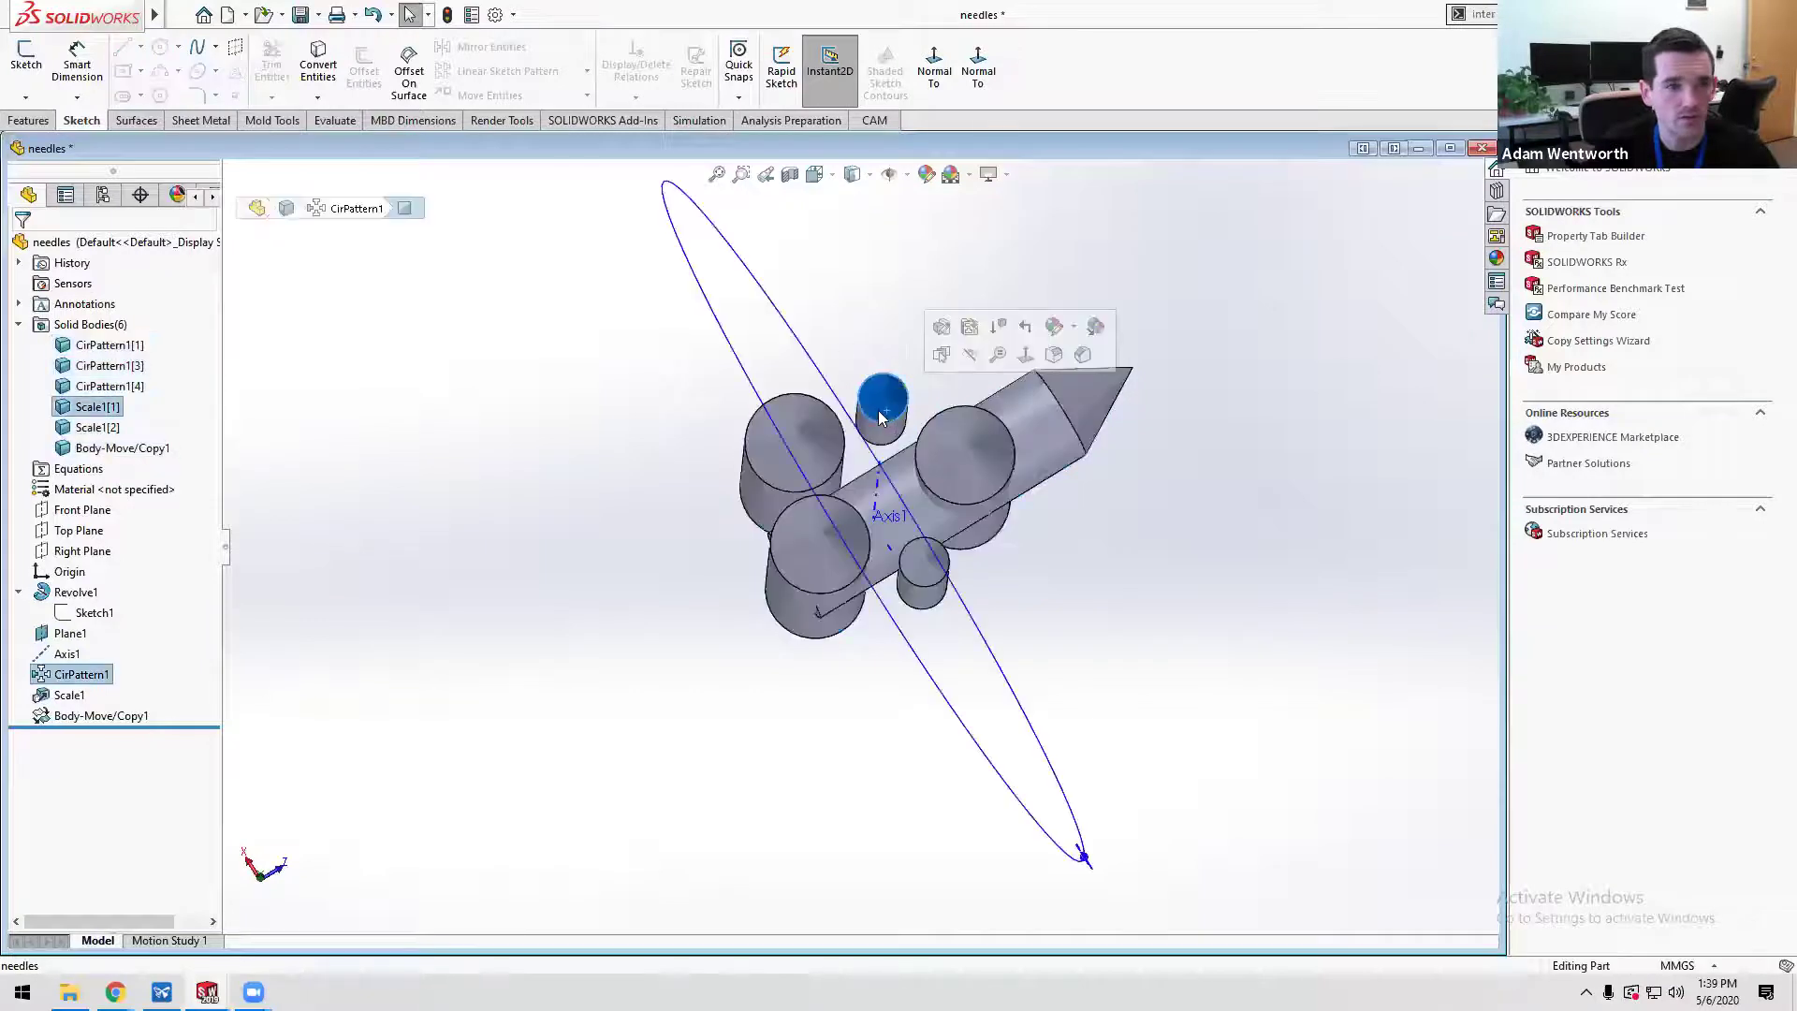
{"action": "left_click", "coordinate": [924, 561]}
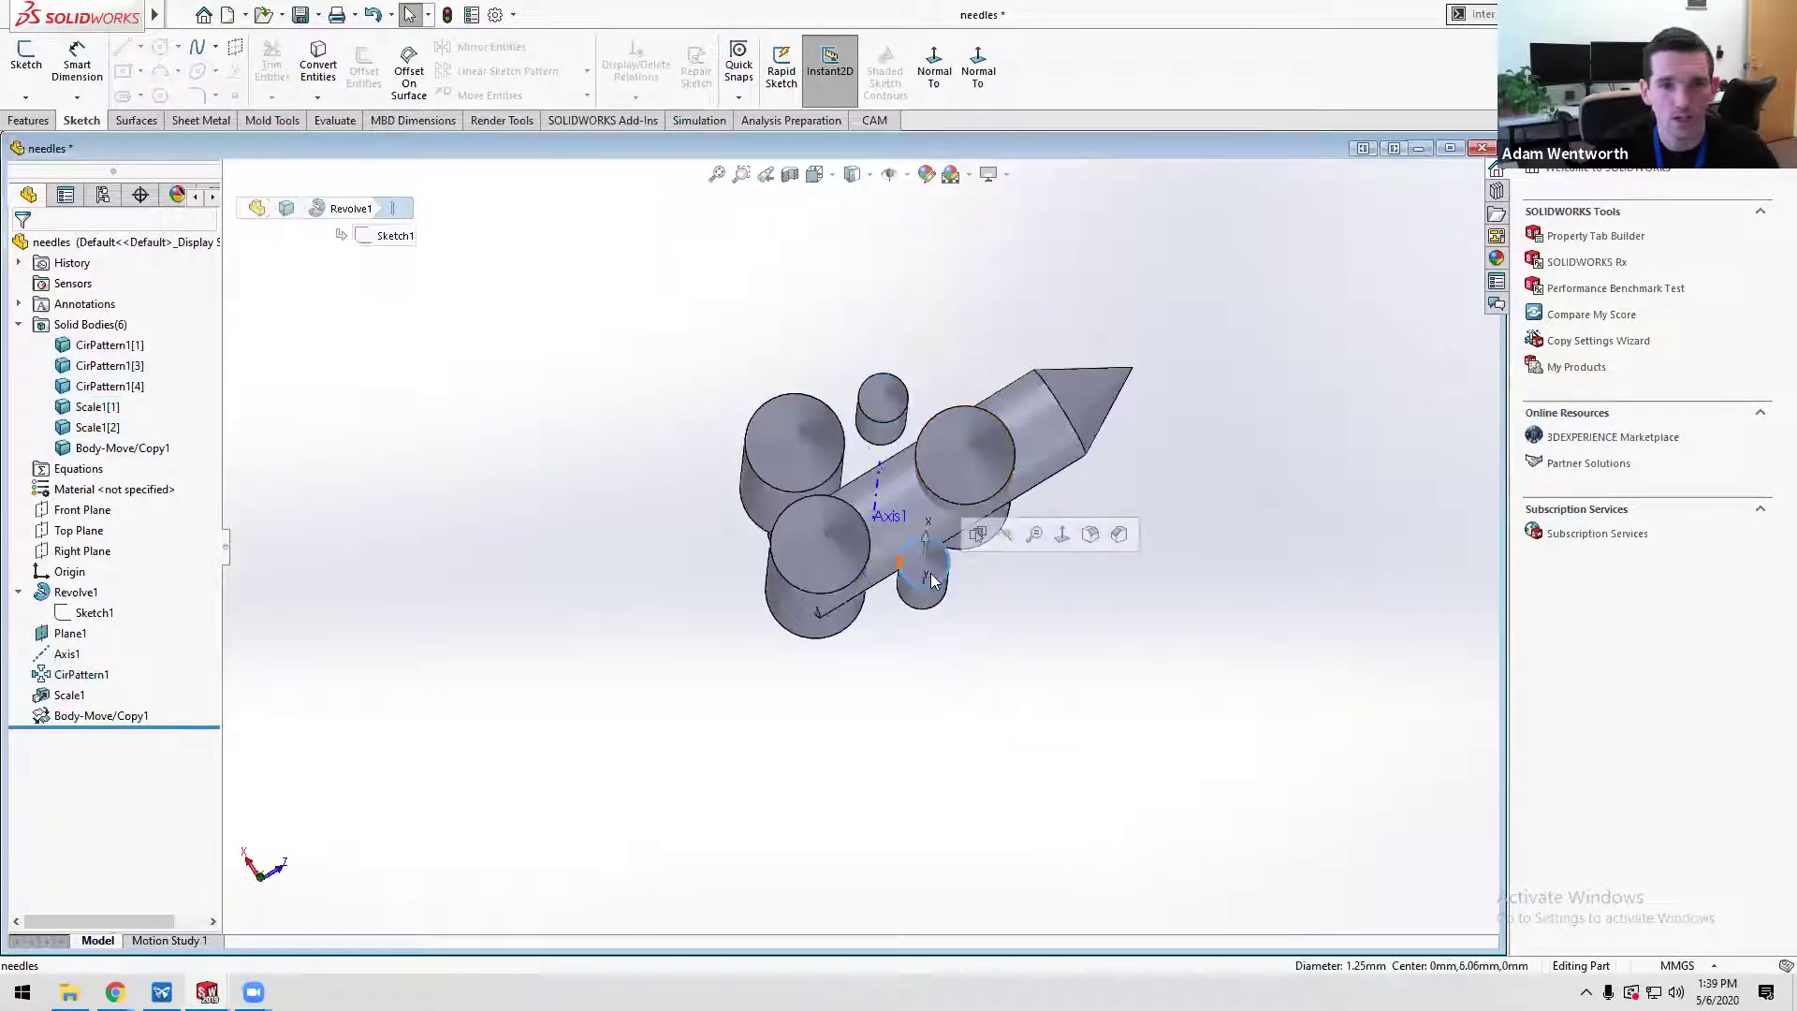
{"action": "left_click", "coordinate": [723, 623]}
{"action": "middle_click_drag", "start_coordinate": [682, 570], "coordinate": [747, 474]}
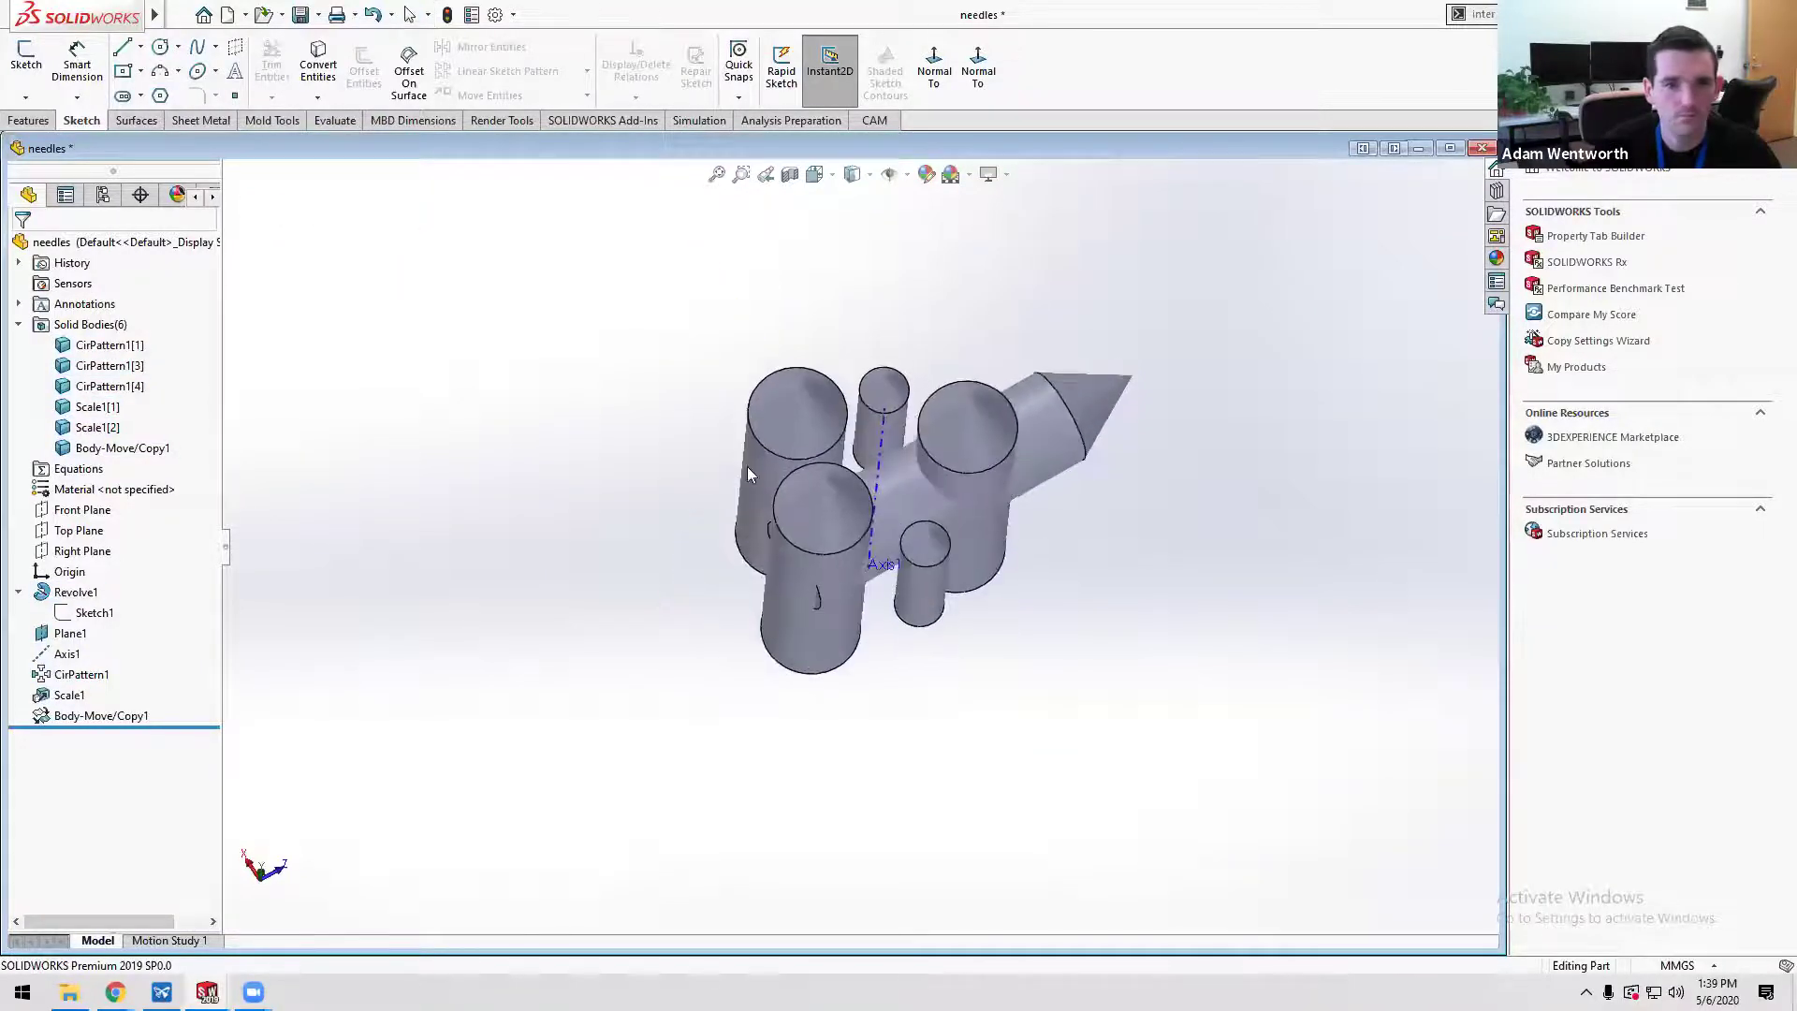
- Try to combine the bodies other than Scale1[1] with Add, switch to Subtract, cancel the Combine and clear the selection
{"action": "left_click", "coordinate": [101, 347]}
{"action": "left_click", "coordinate": [117, 448], "text": "shift"}
{"action": "left_click", "coordinate": [97, 409], "text": "ctrl"}
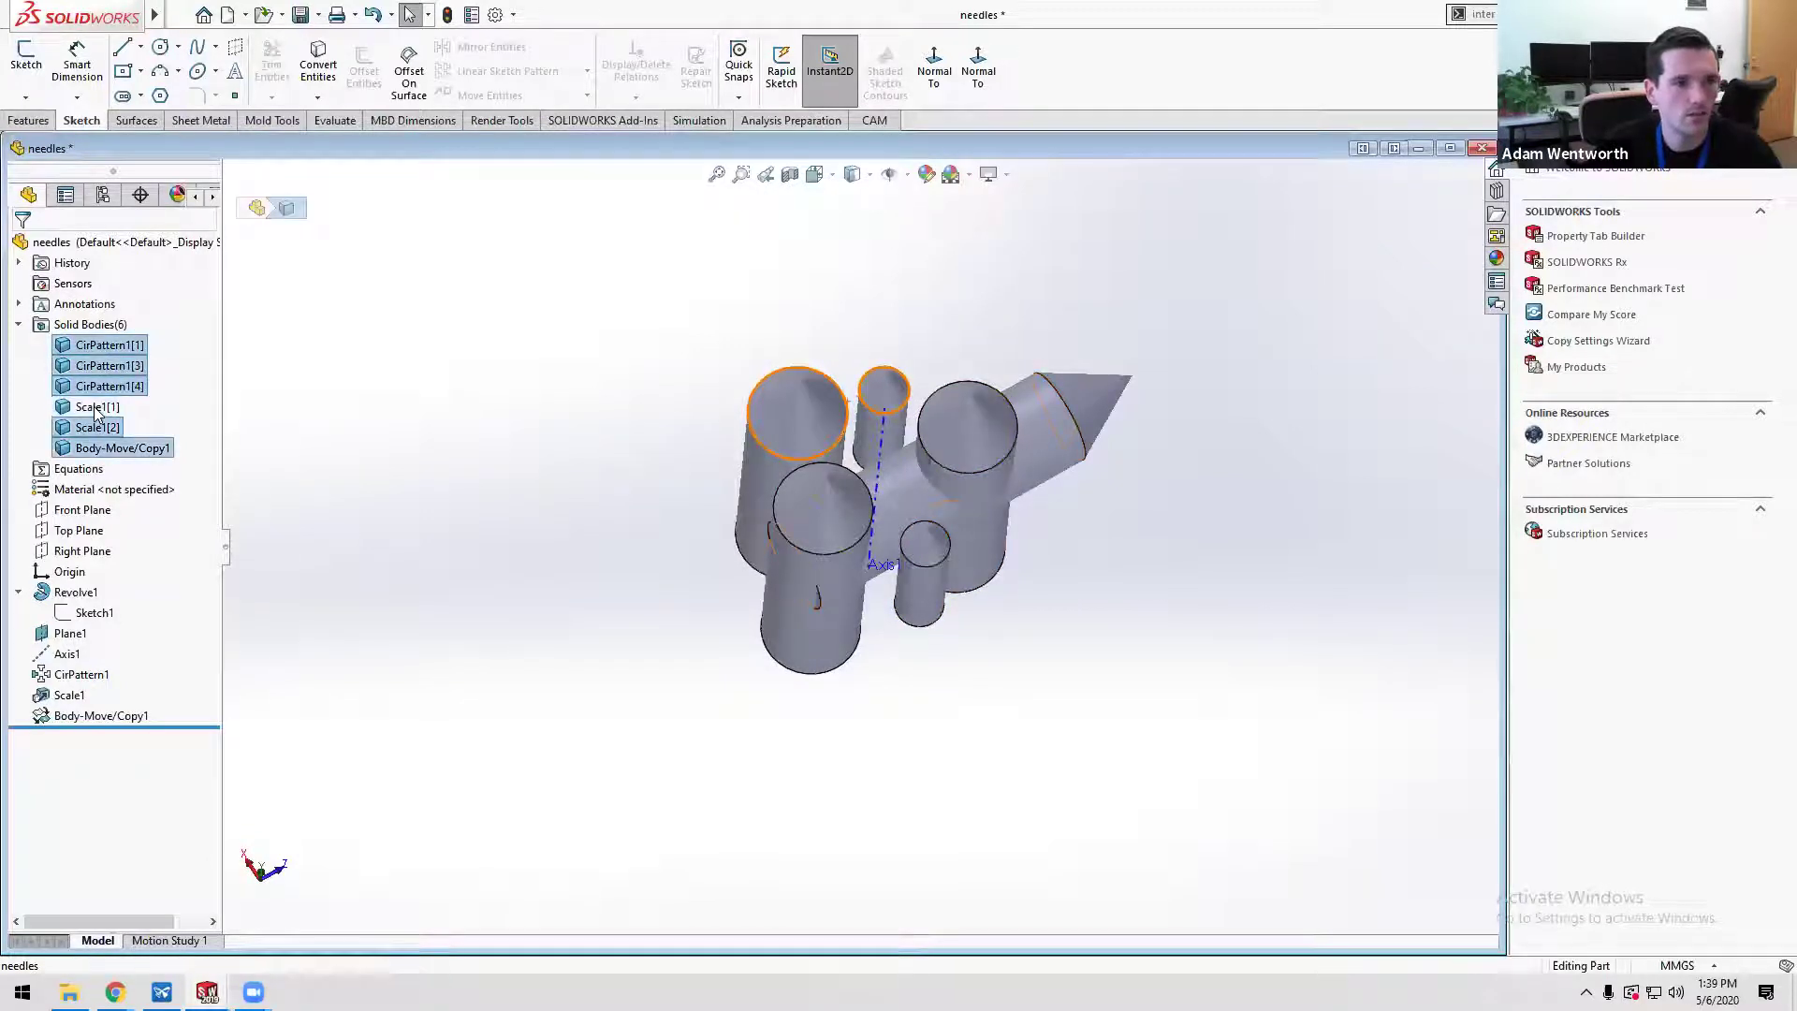
{"action": "right_click", "coordinate": [102, 386]}
{"action": "left_click", "coordinate": [140, 496]}
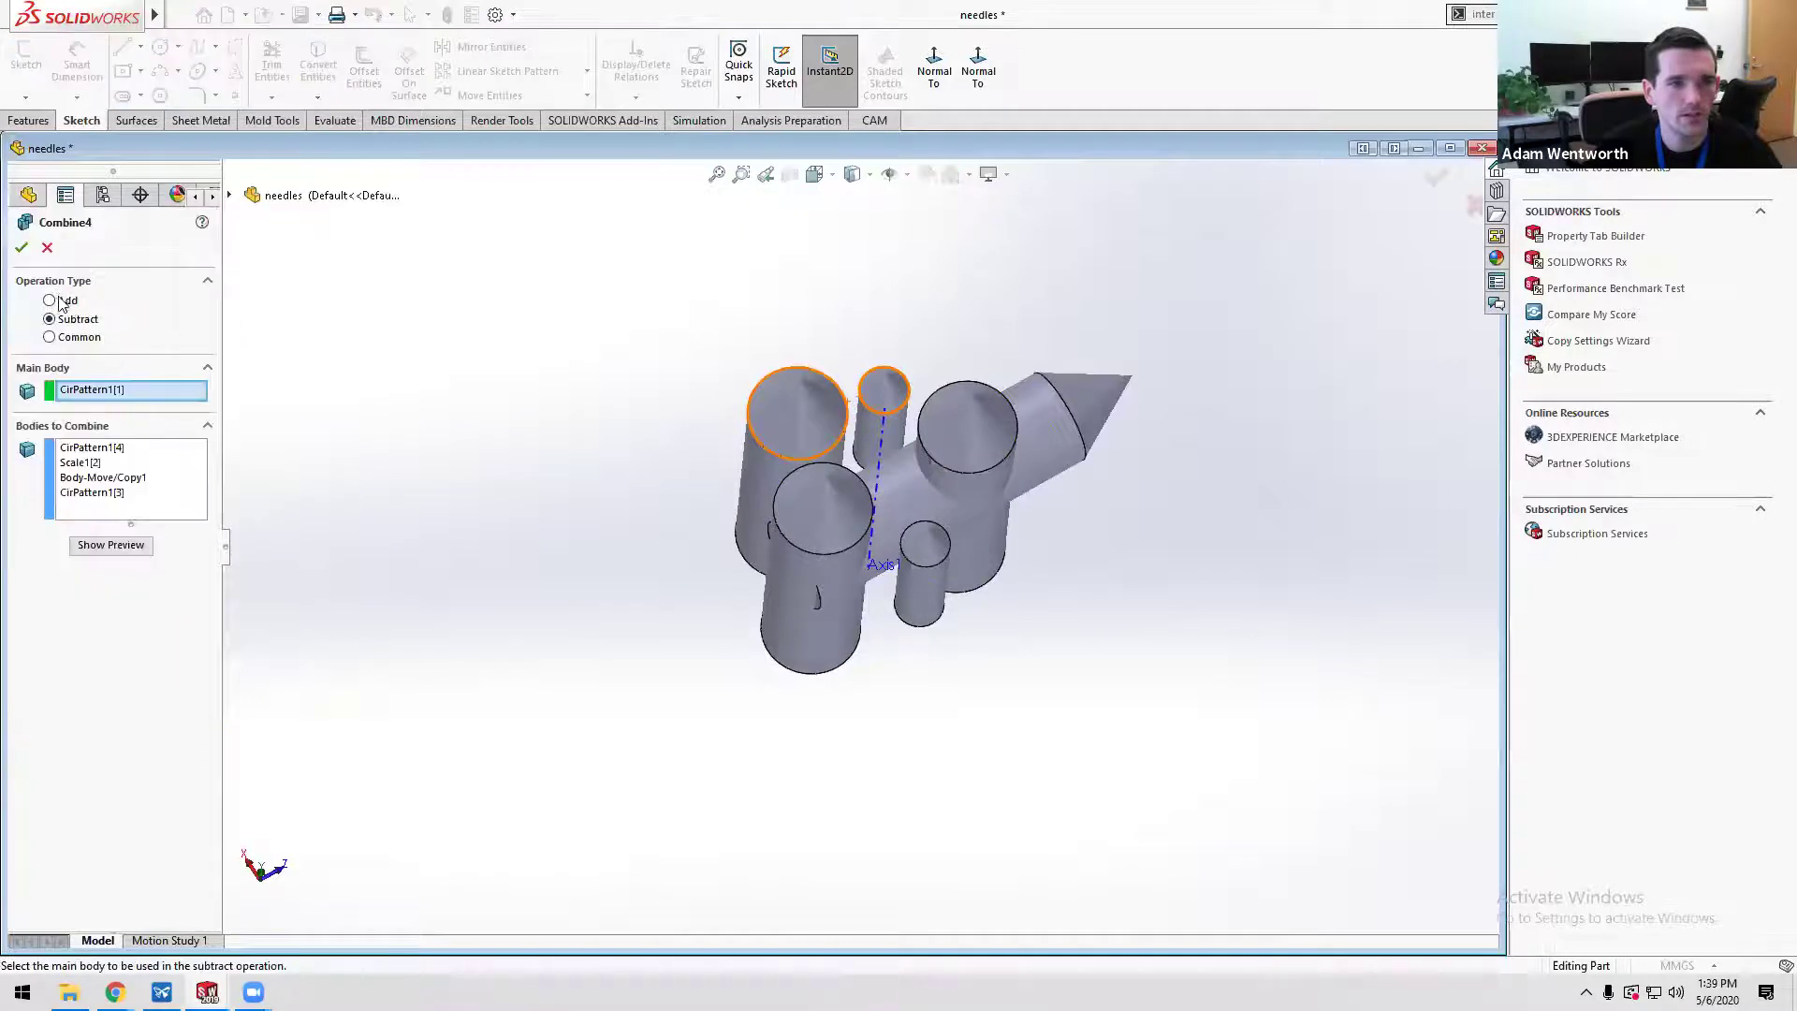
{"action": "left_click", "coordinate": [61, 300]}
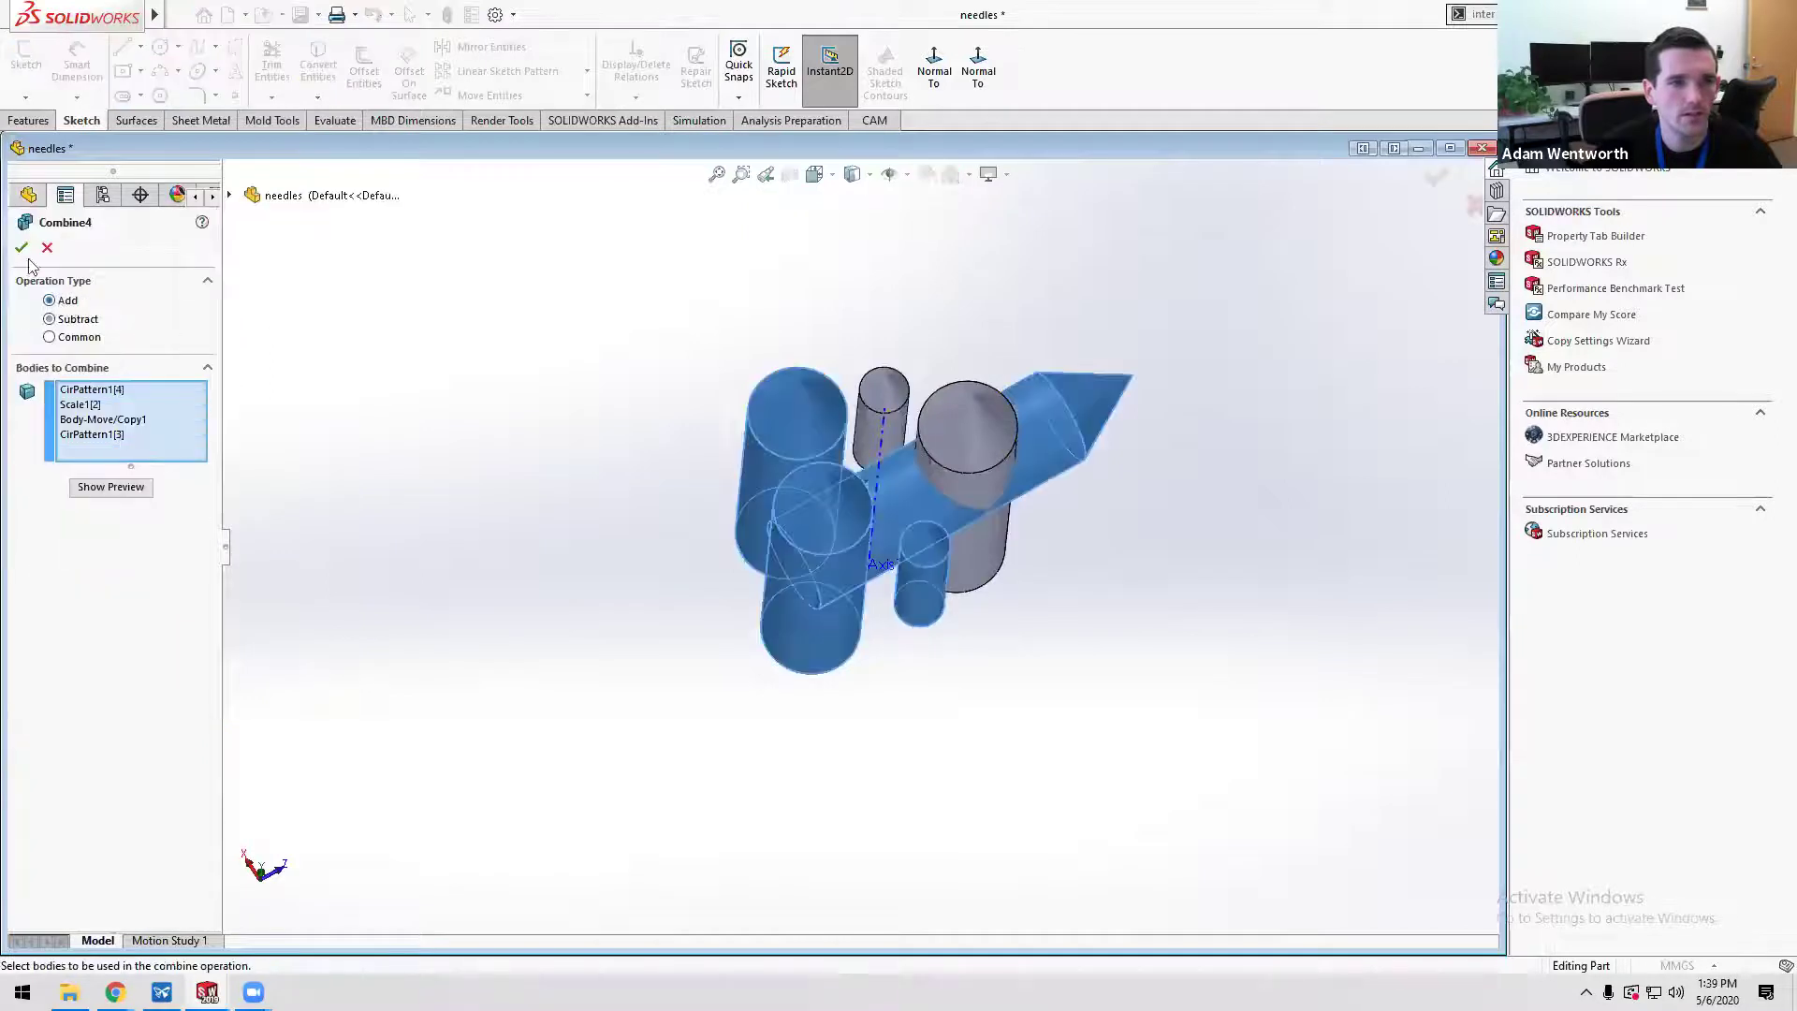
{"action": "left_click", "coordinate": [52, 320]}
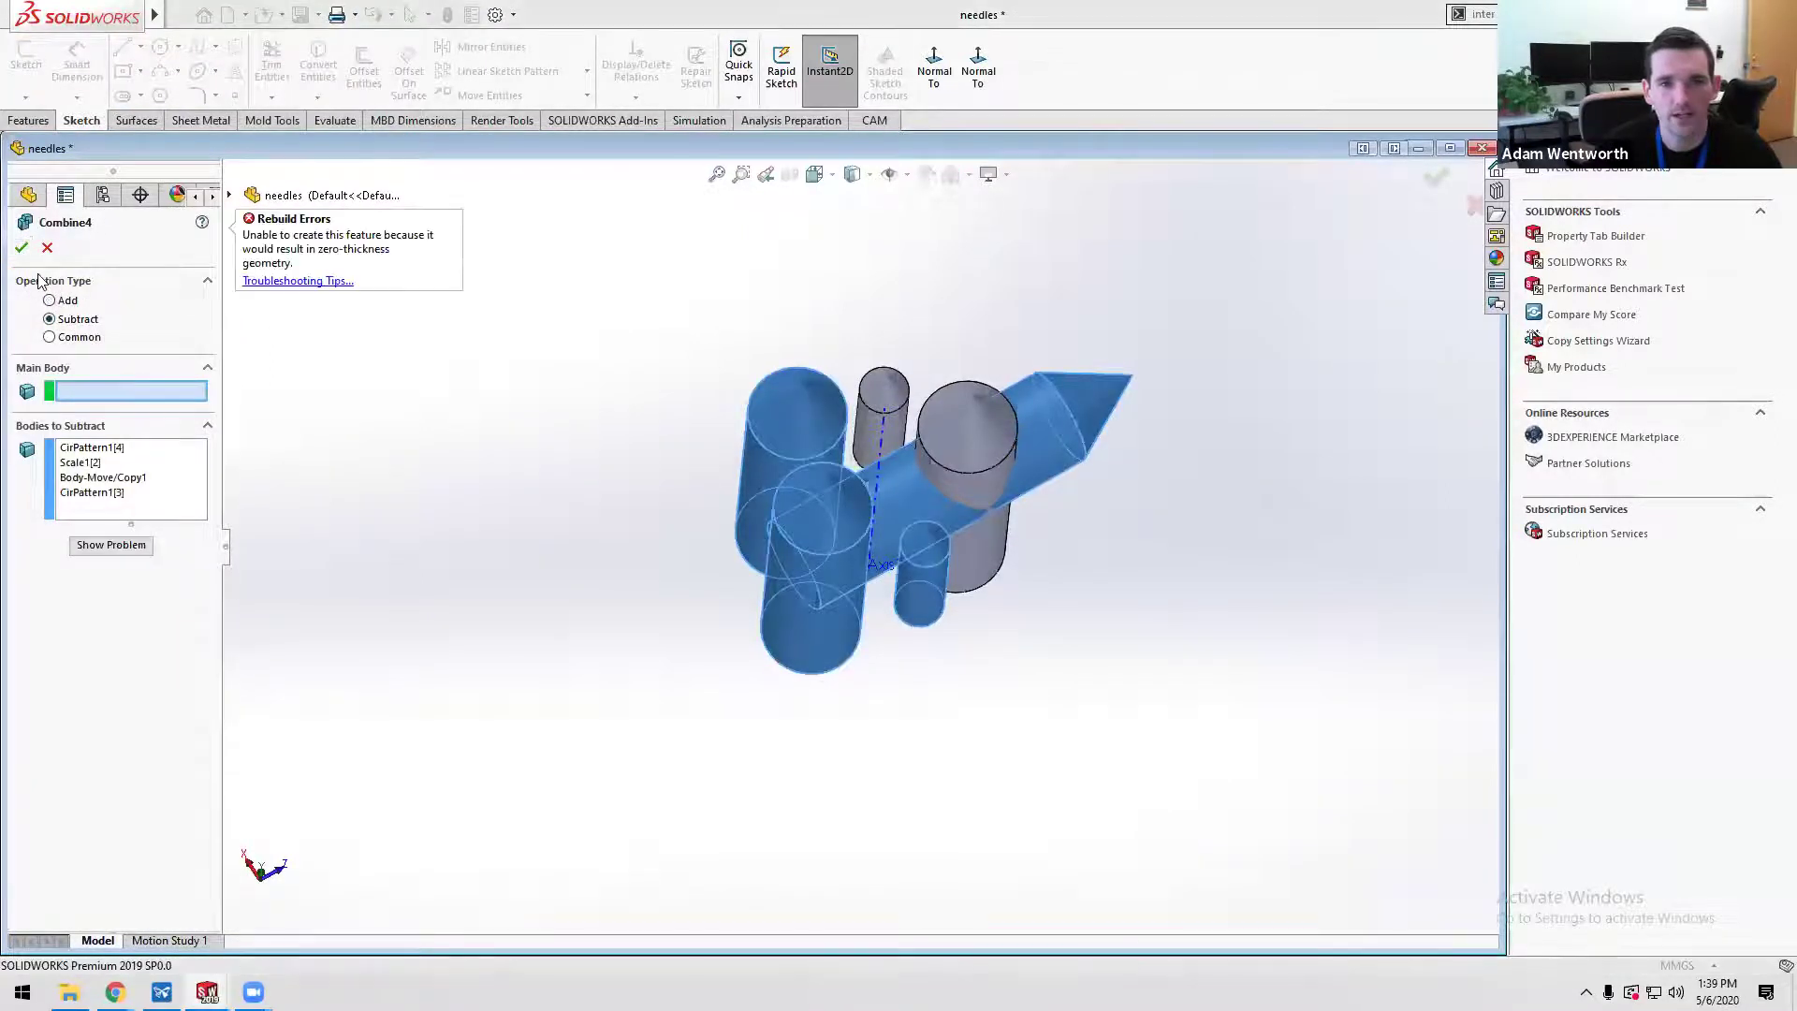
{"action": "left_click", "coordinate": [47, 247]}
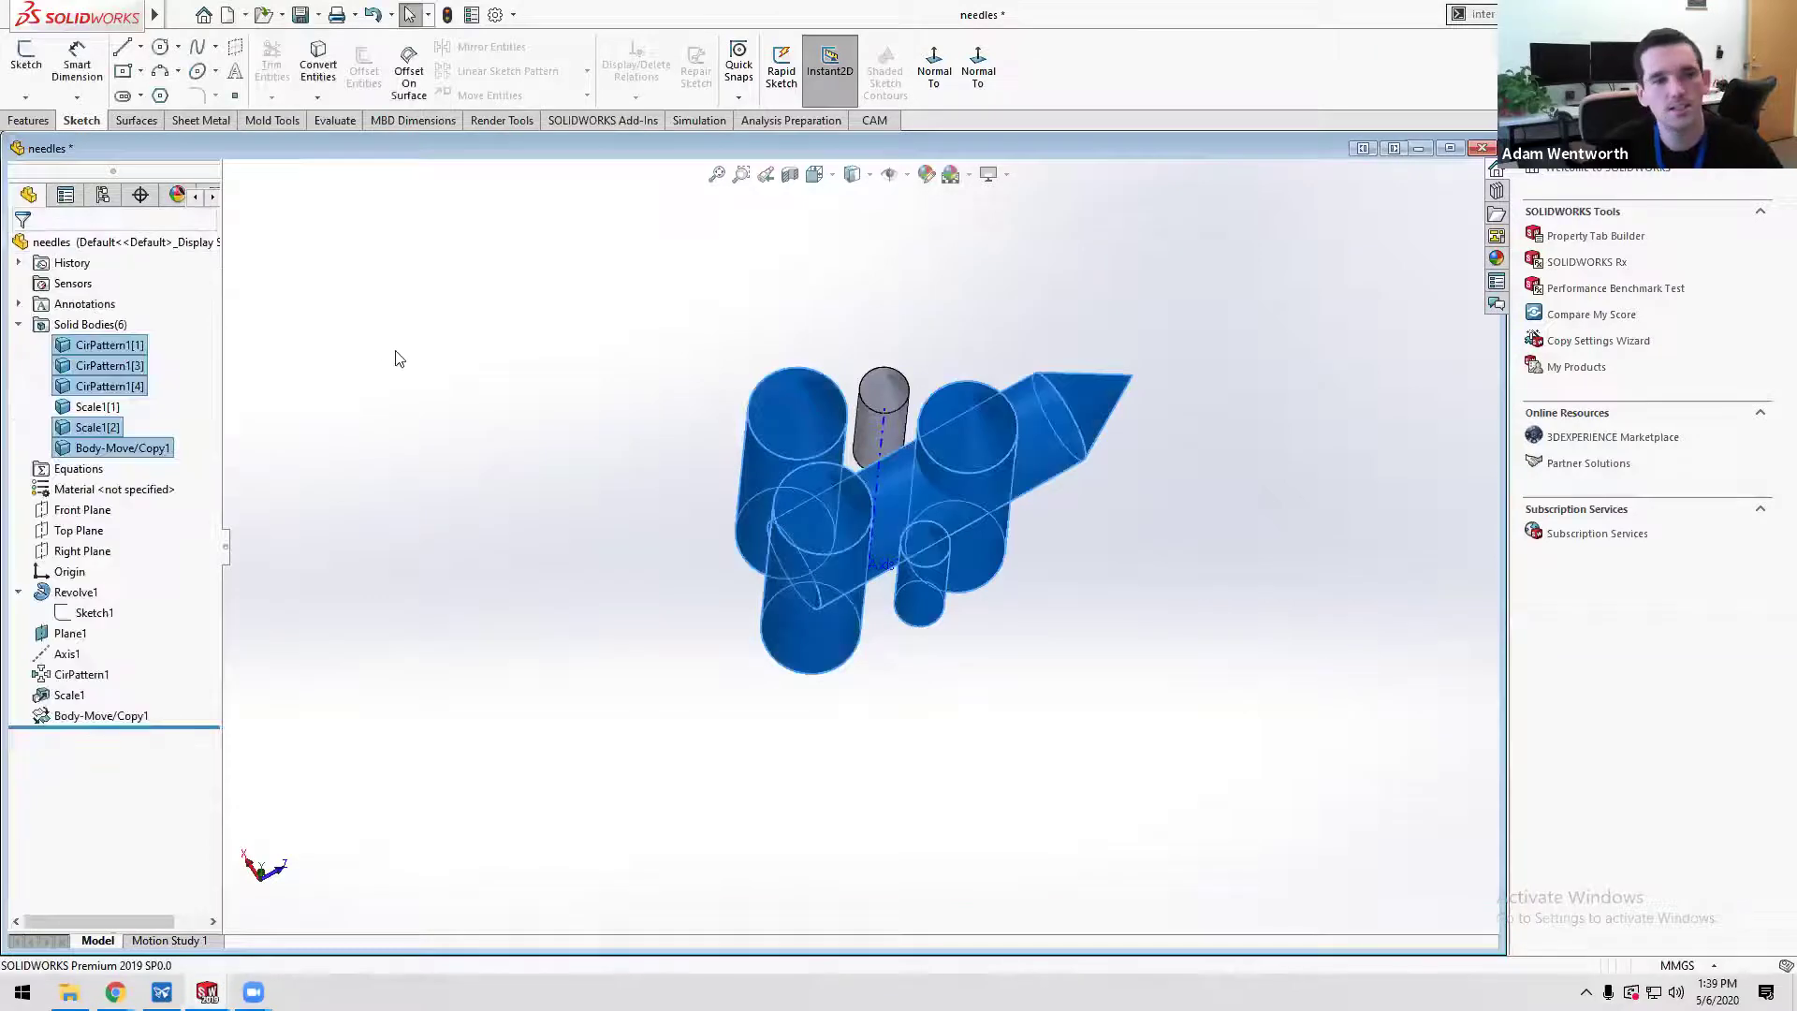
{"action": "left_click", "coordinate": [418, 895]}
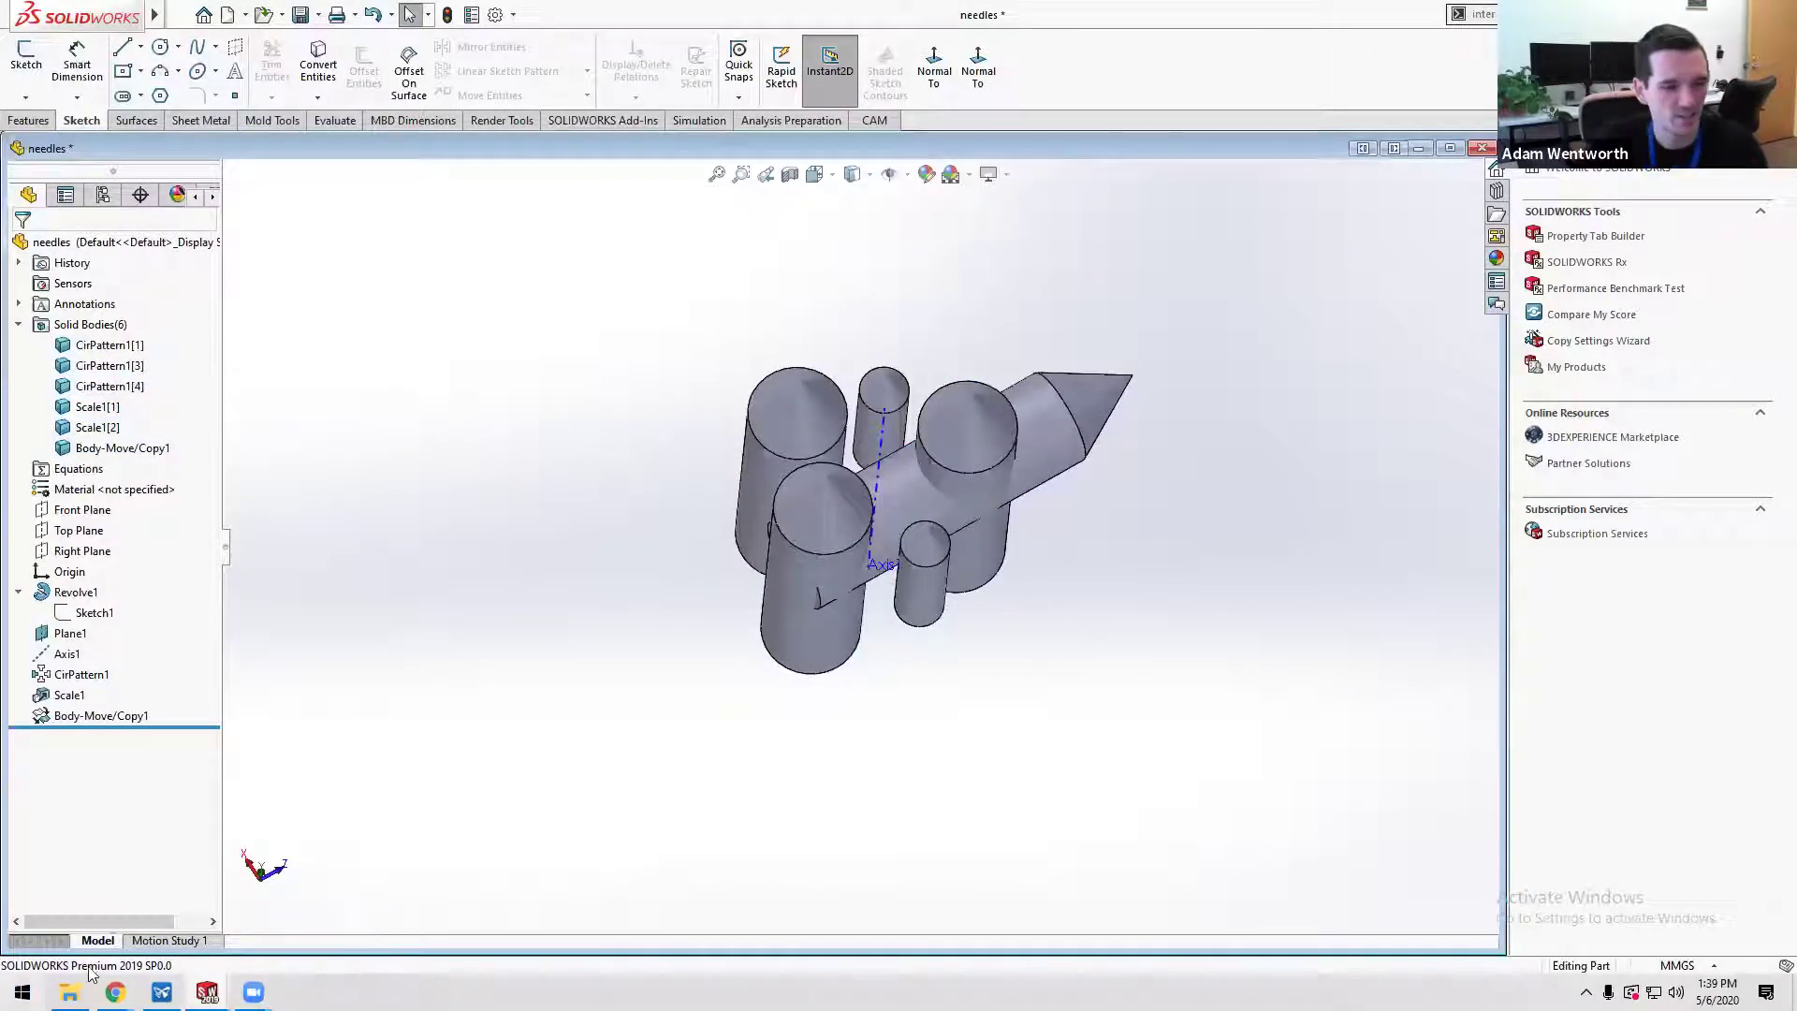
- Bring up the DynamicSpring assembly, switch to the dynamicspring part and list the sketches under Sweep1
{"action": "left_click", "coordinate": [115, 992]}
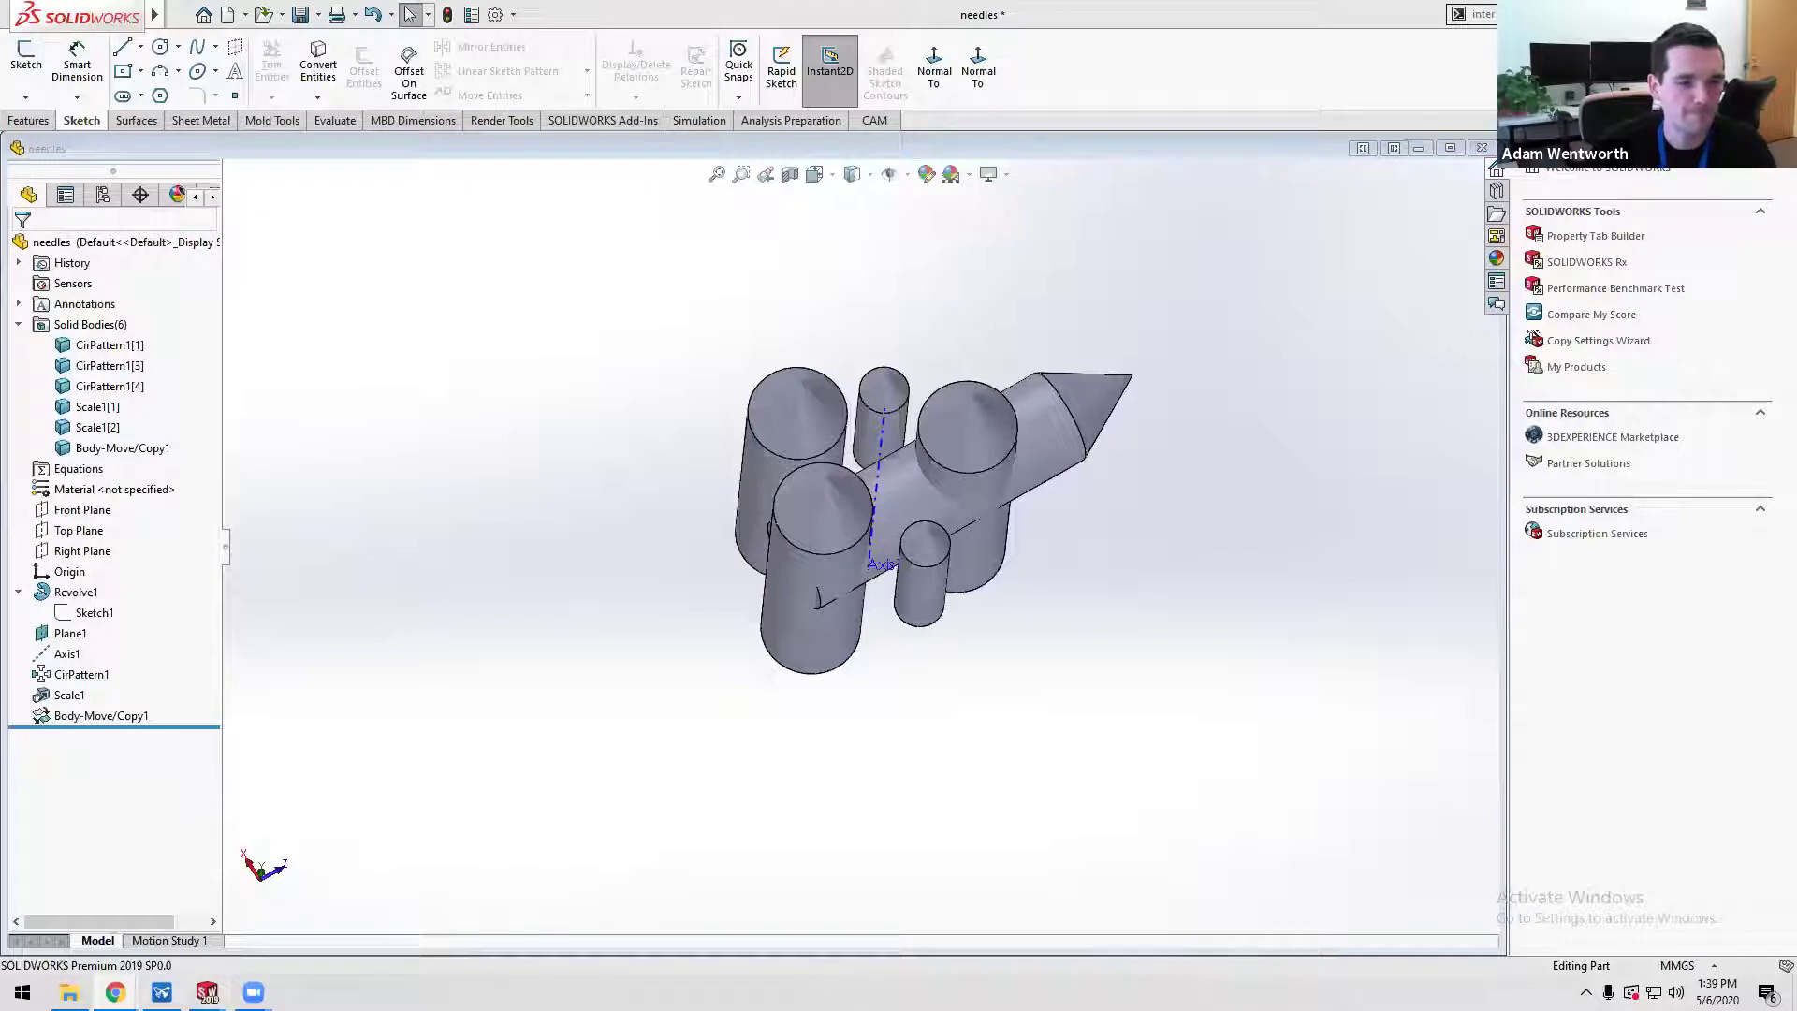
{"action": "mouse_move", "coordinate": [249, 992]}
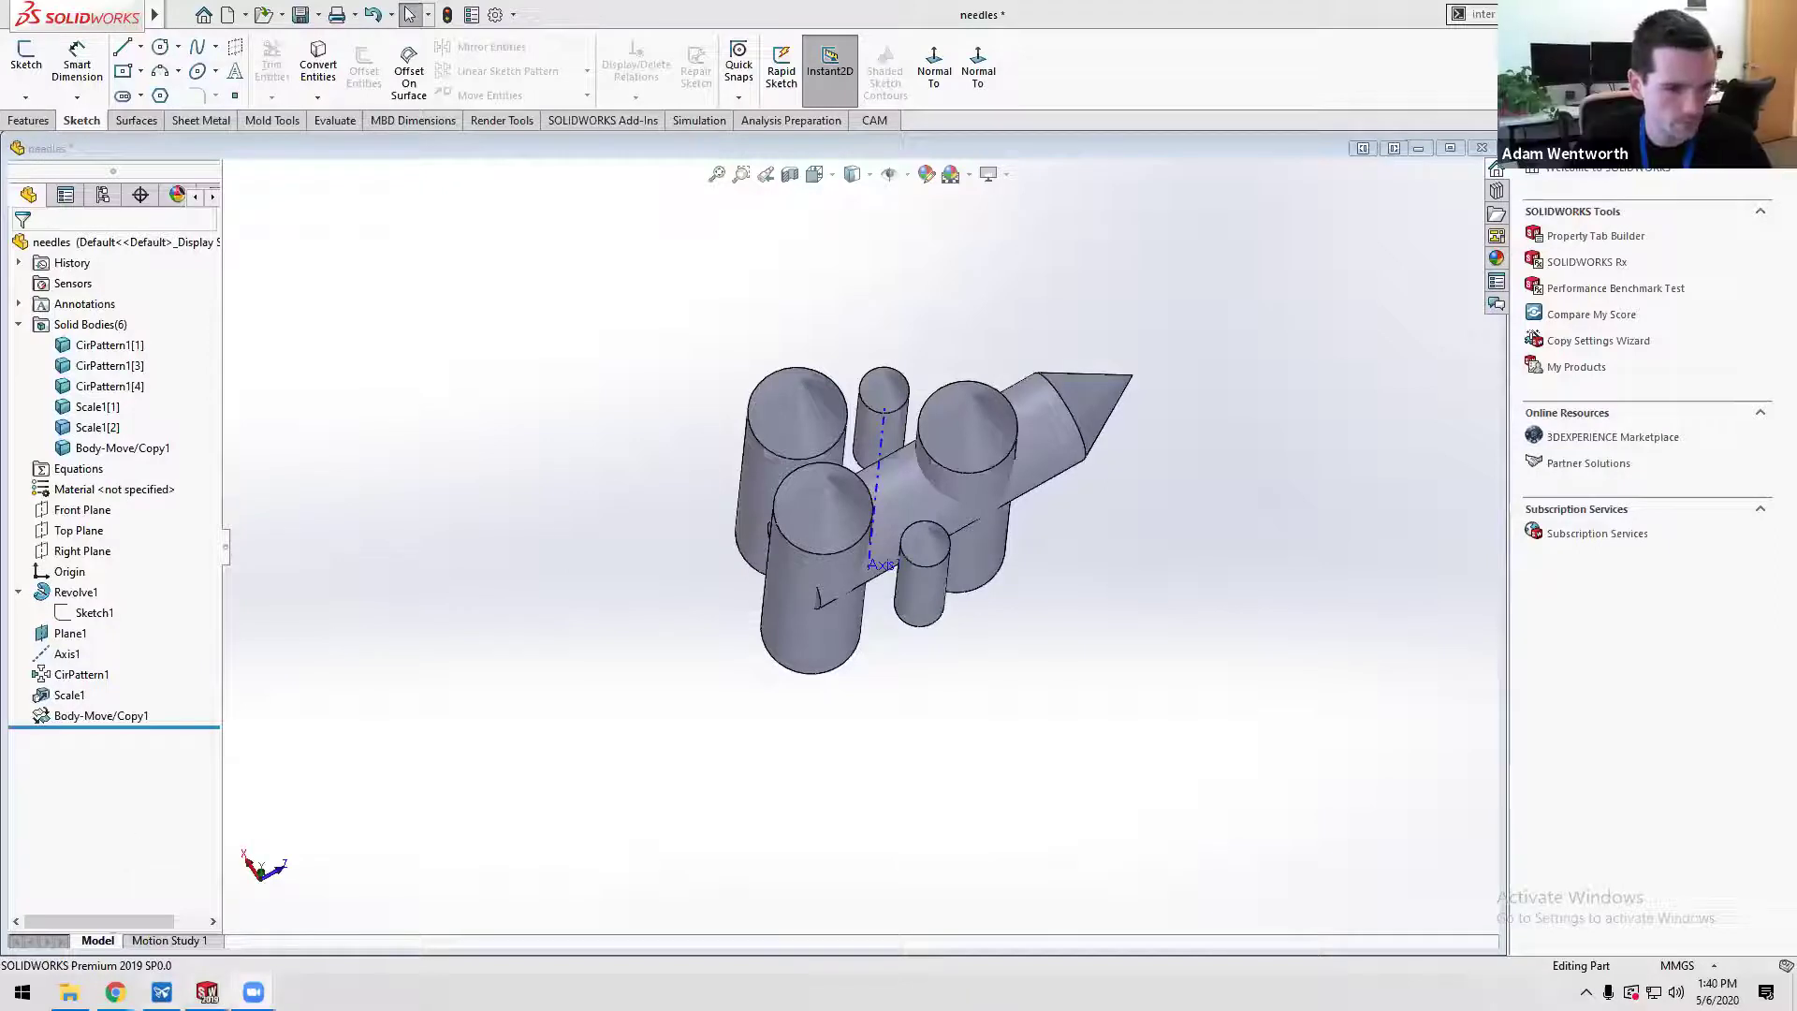
{"action": "left_click", "coordinate": [676, 922]}
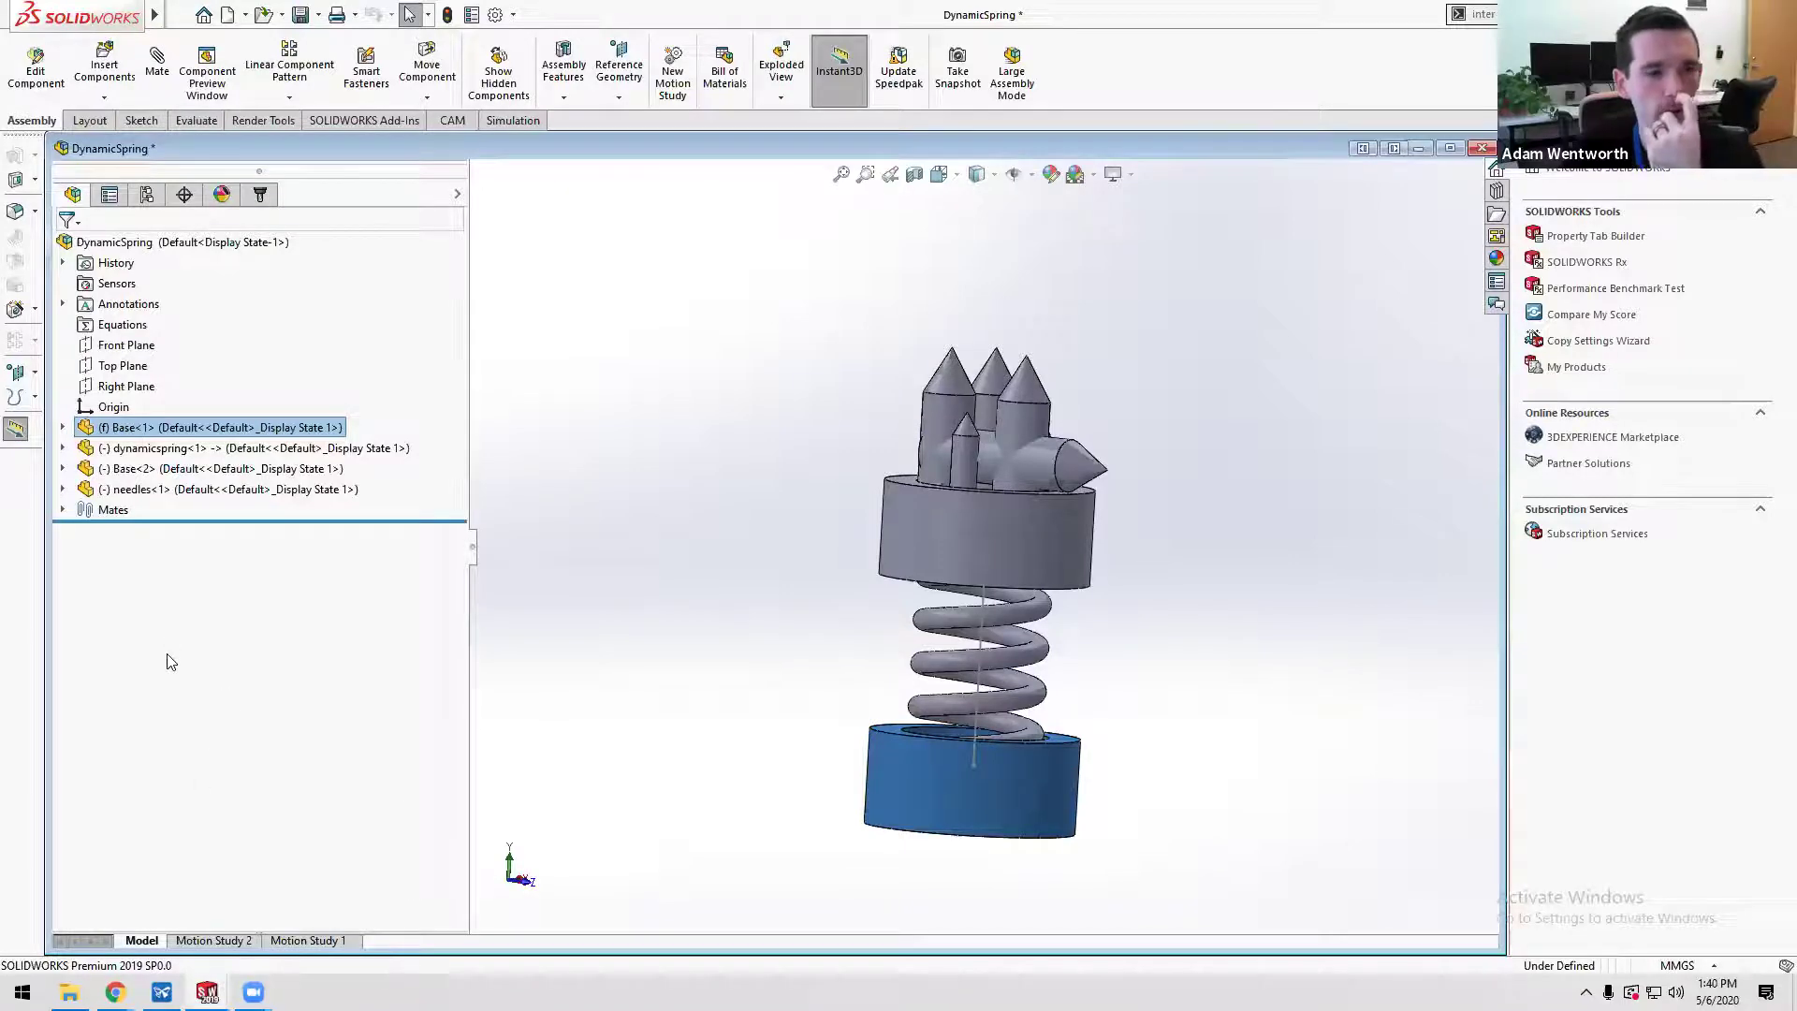
{"action": "left_click", "coordinate": [207, 992]}
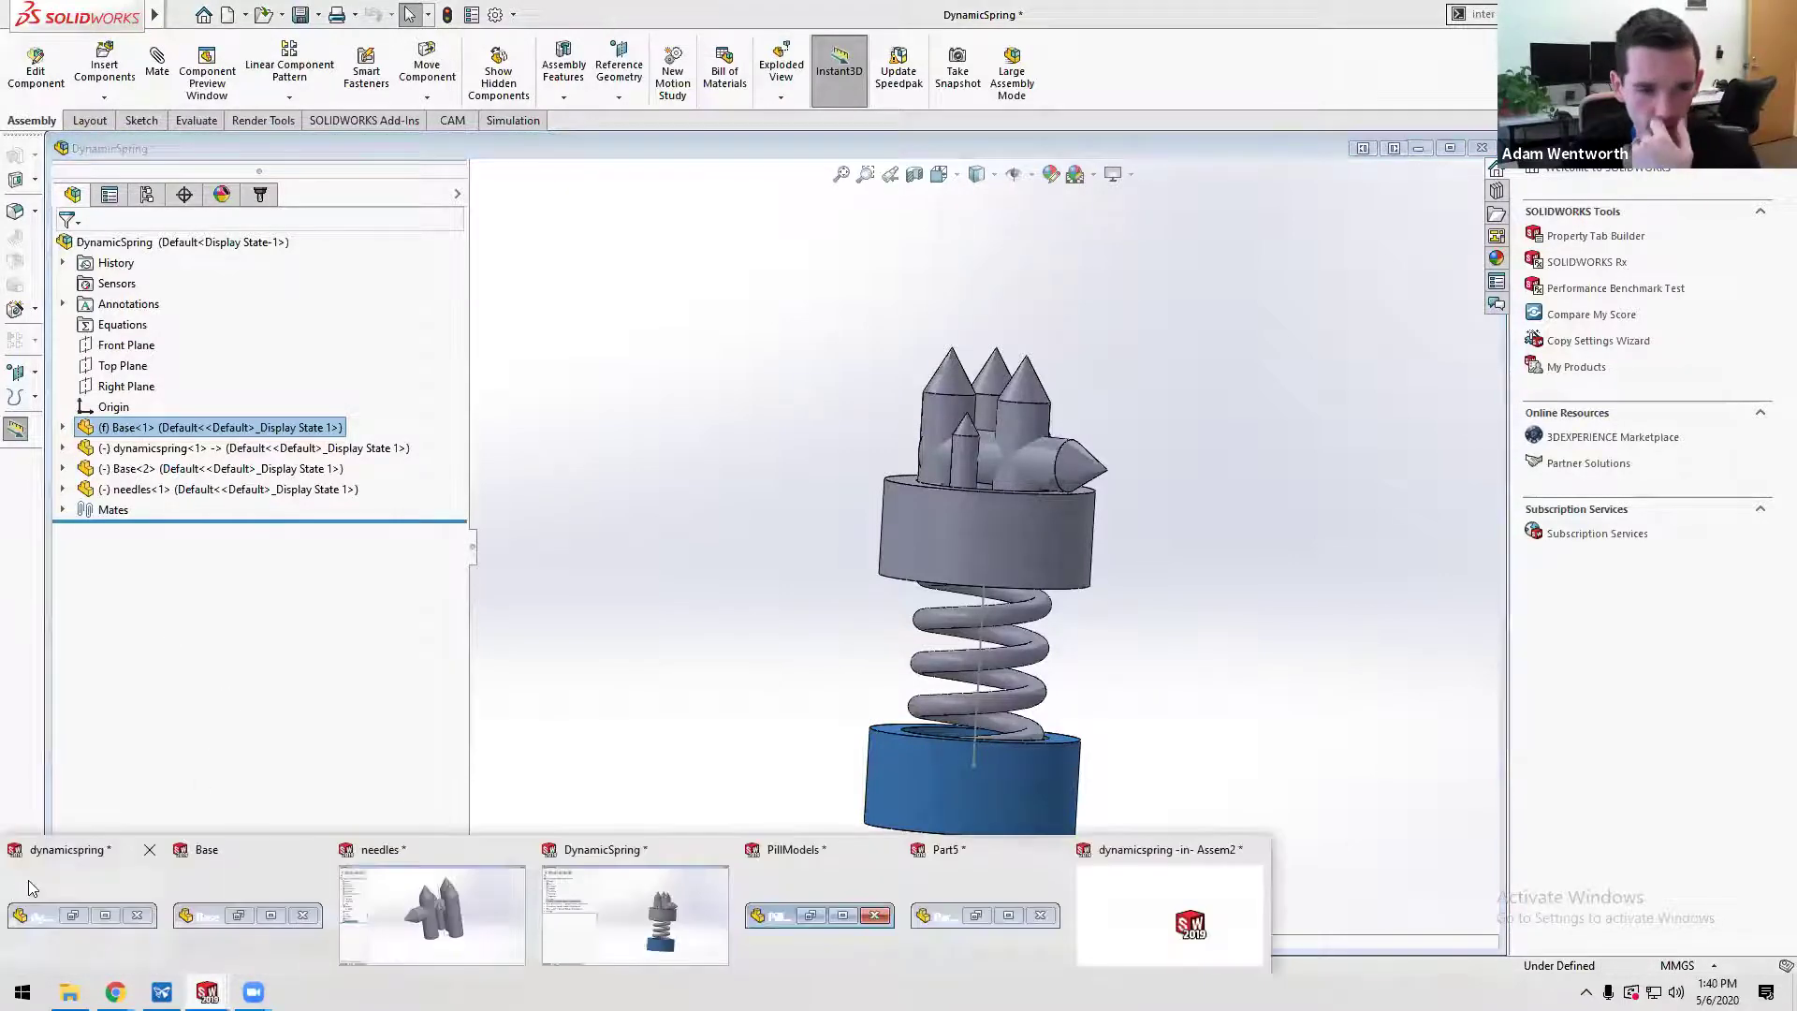
{"action": "left_click", "coordinate": [67, 880]}
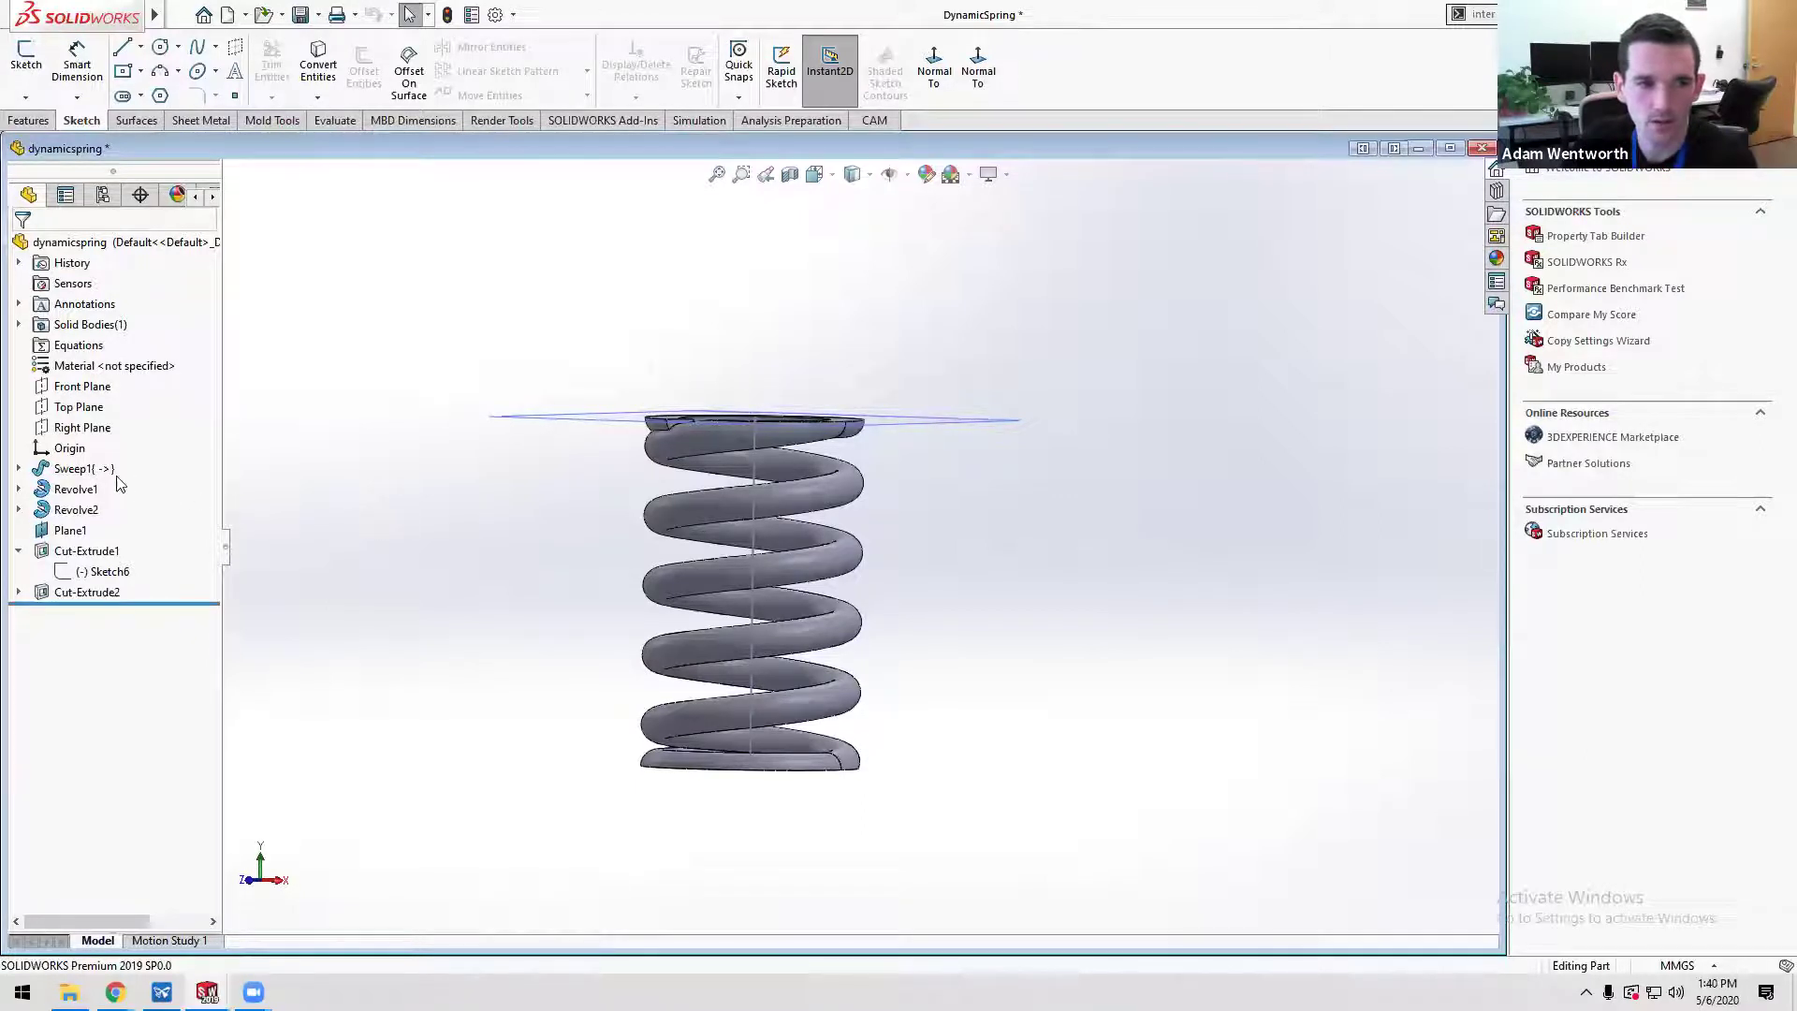
{"action": "mouse_move", "coordinate": [104, 472]}
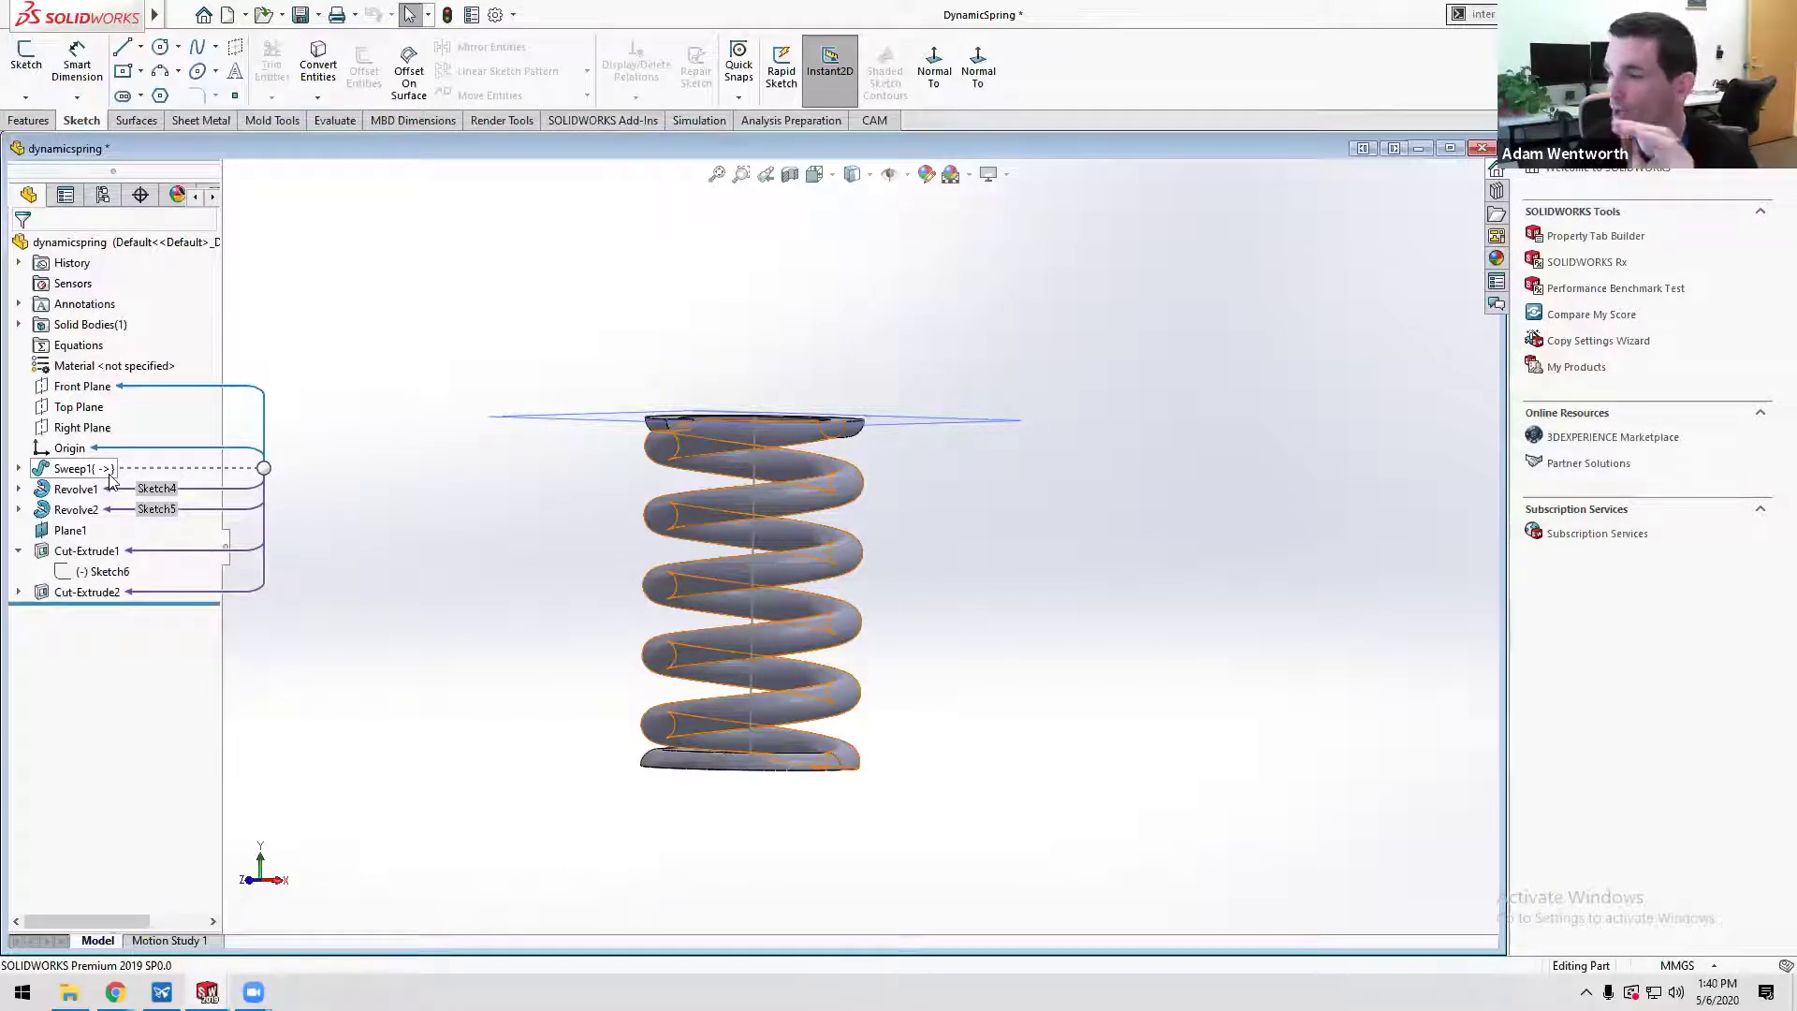
{"action": "left_click", "coordinate": [19, 470]}
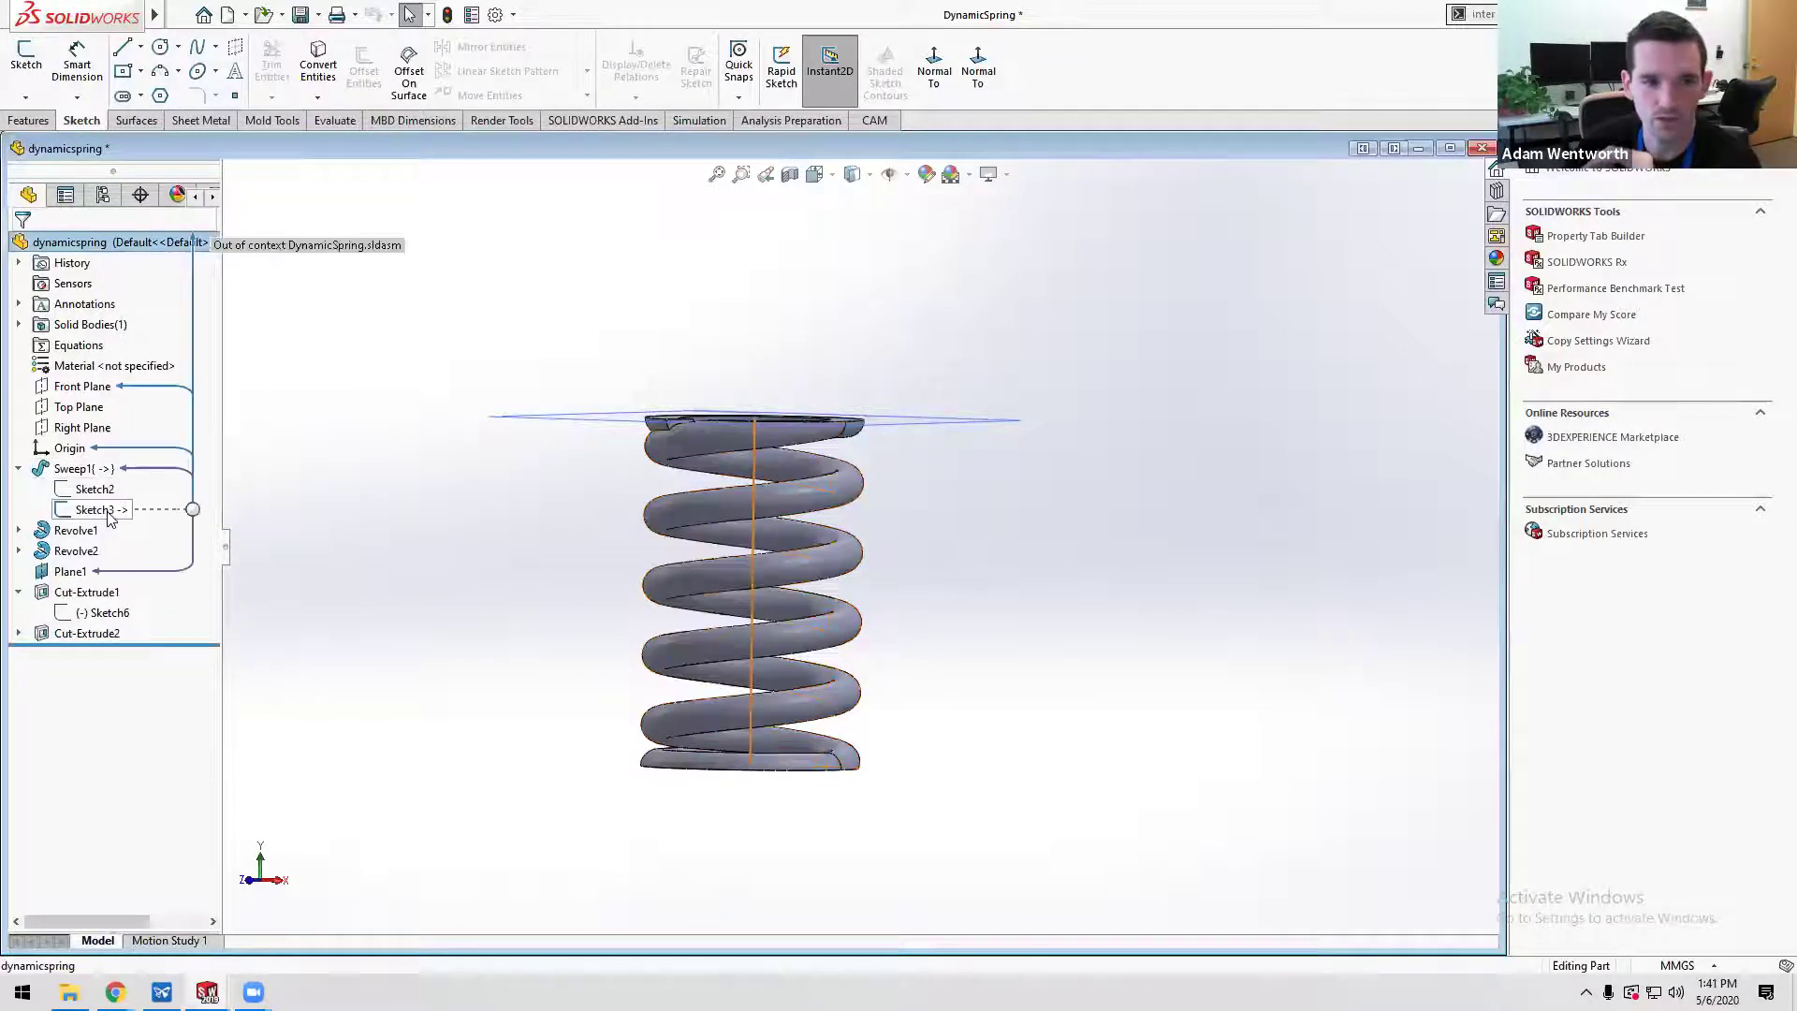
- Open Sketch3 of the spring, inspect the relation on the path line's upper endpoint and exit the sketch
{"action": "left_click", "coordinate": [101, 510]}
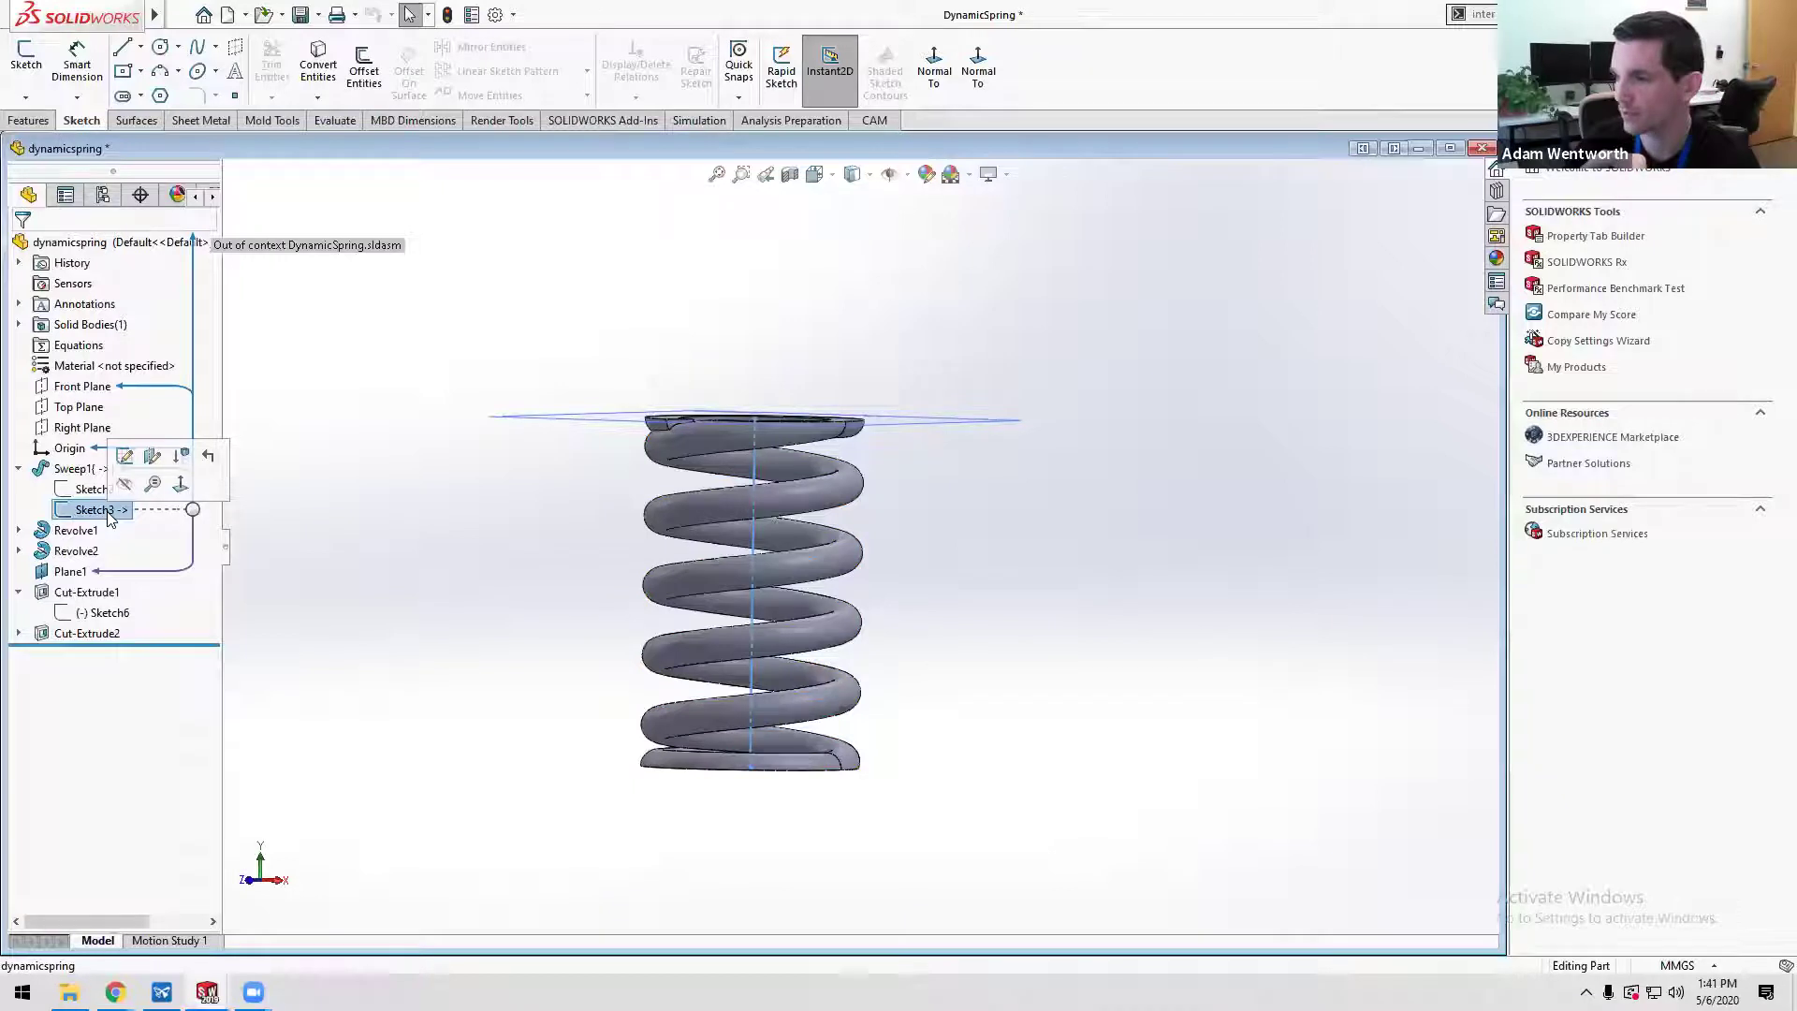
{"action": "left_click", "coordinate": [124, 455]}
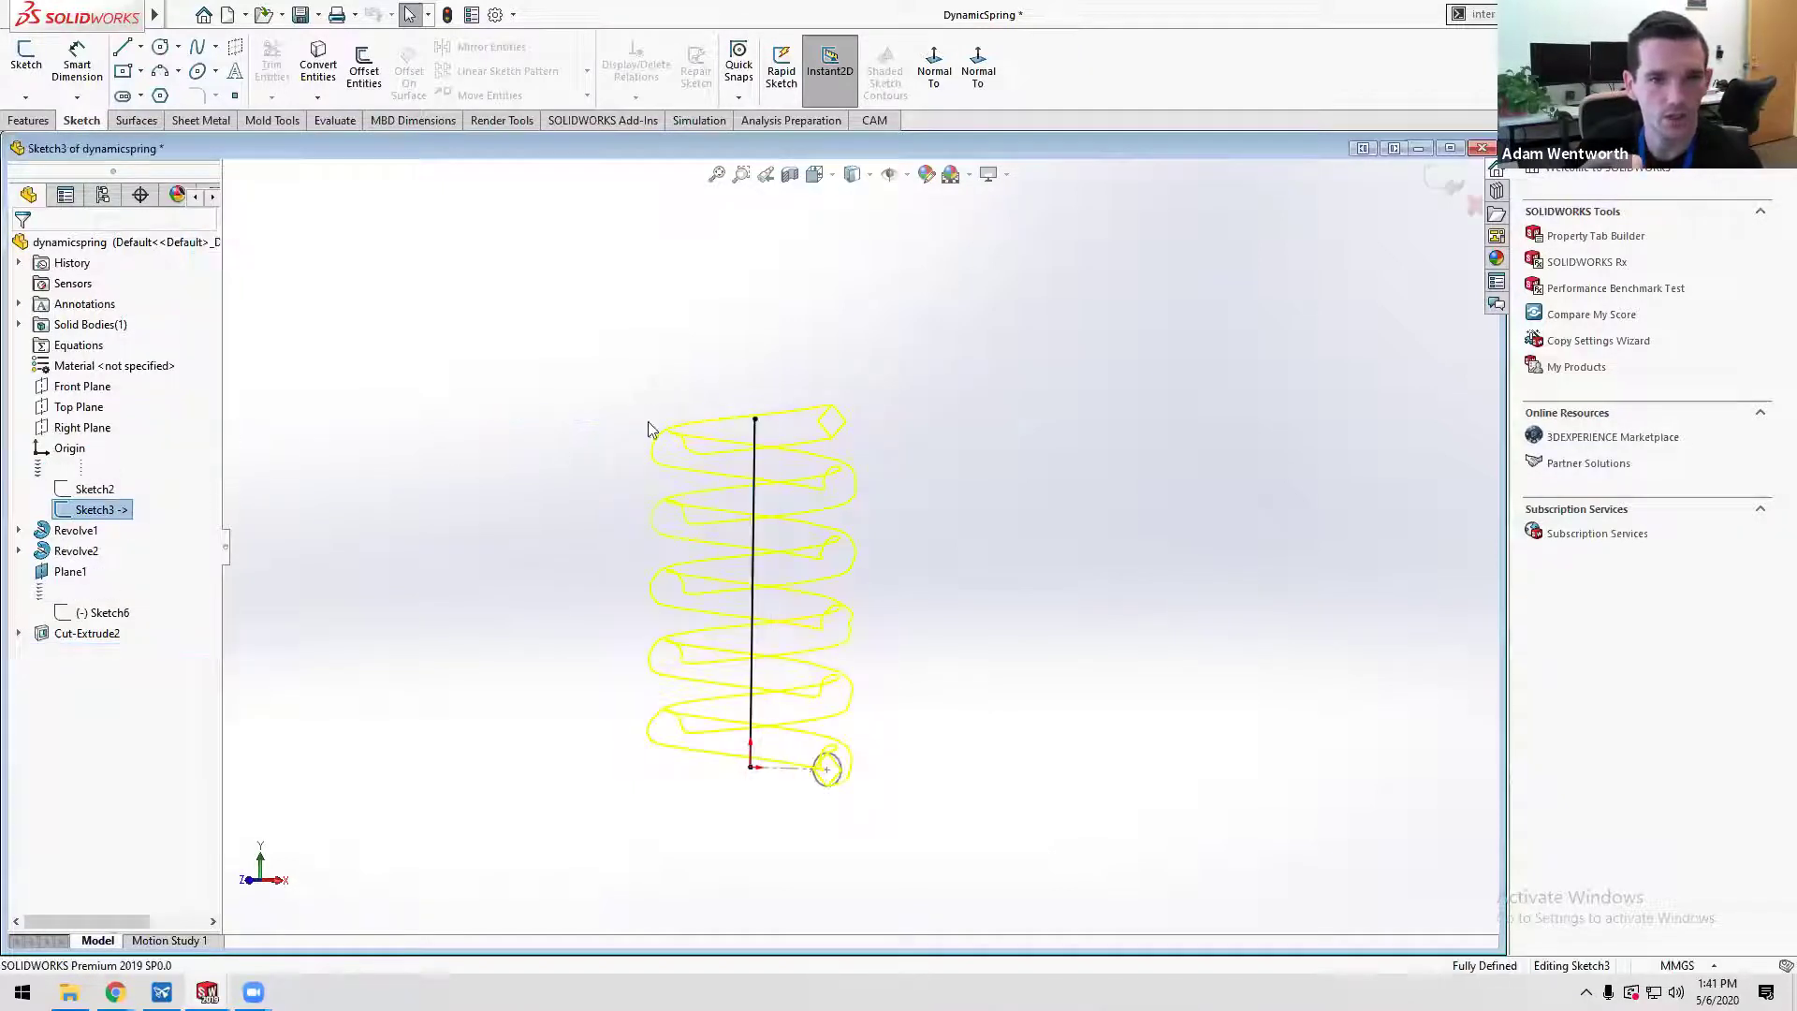
{"action": "left_click", "coordinate": [754, 418]}
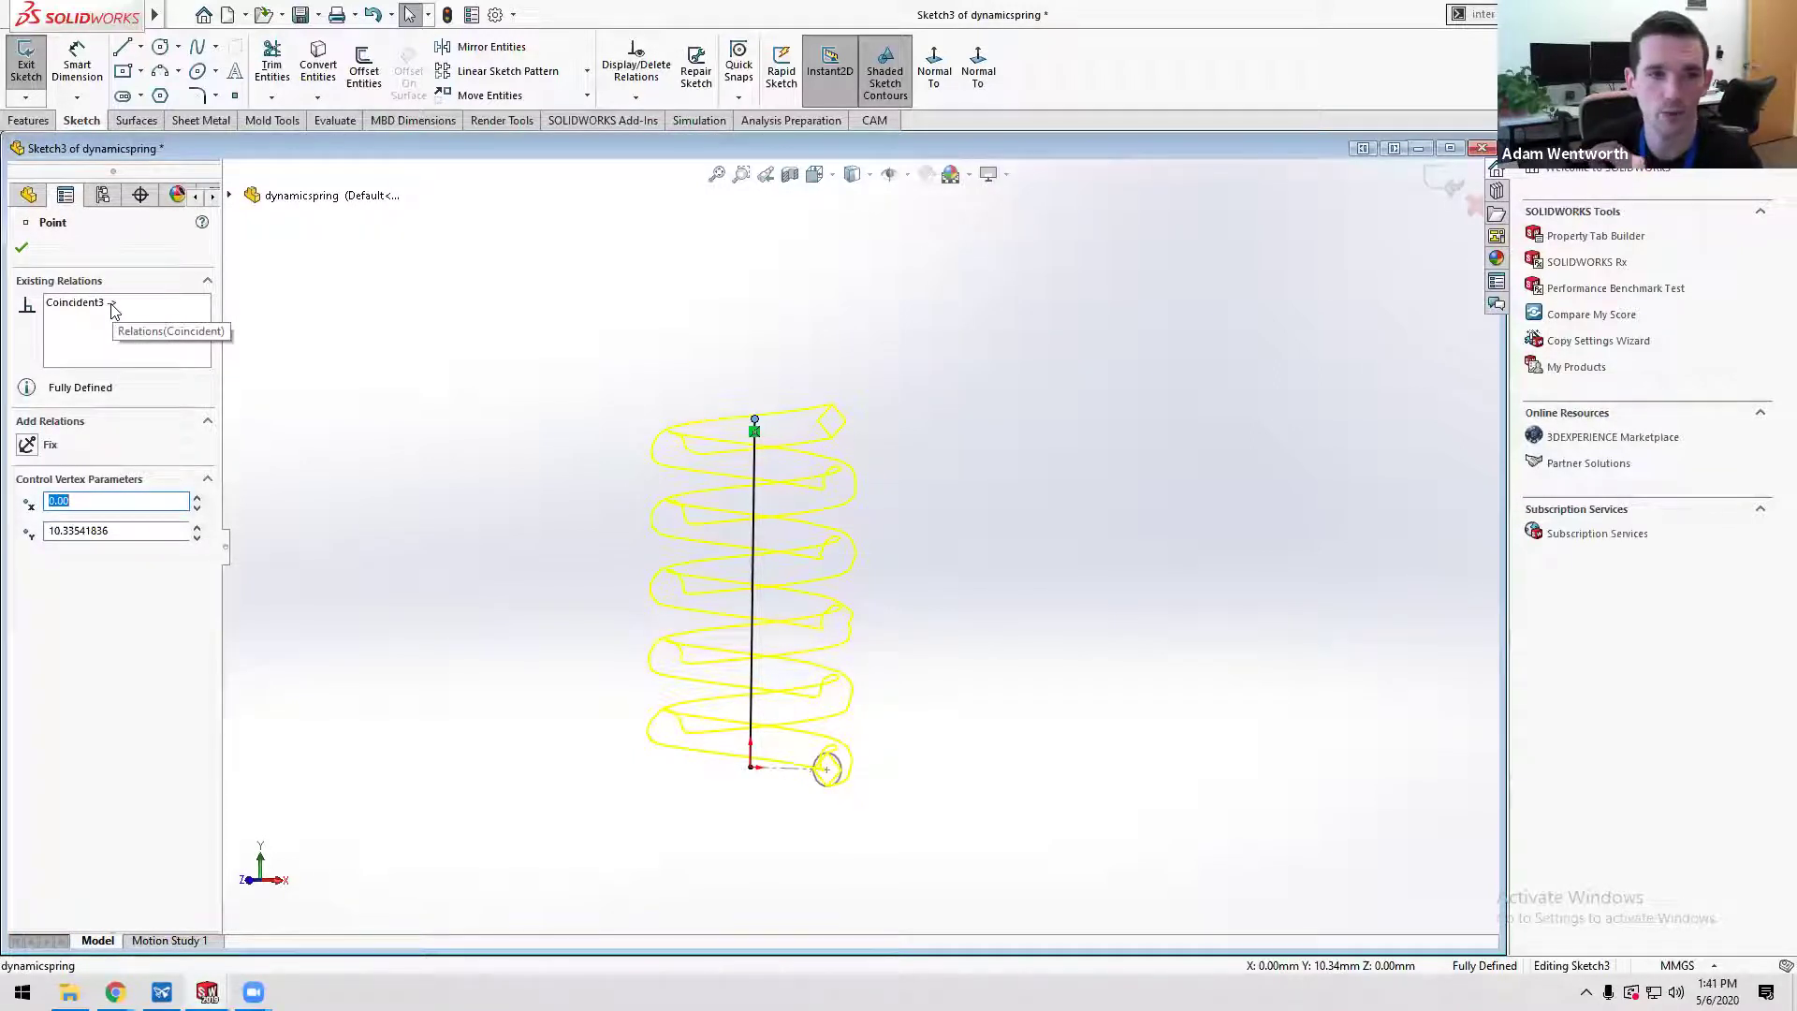
{"action": "left_click", "coordinate": [22, 249]}
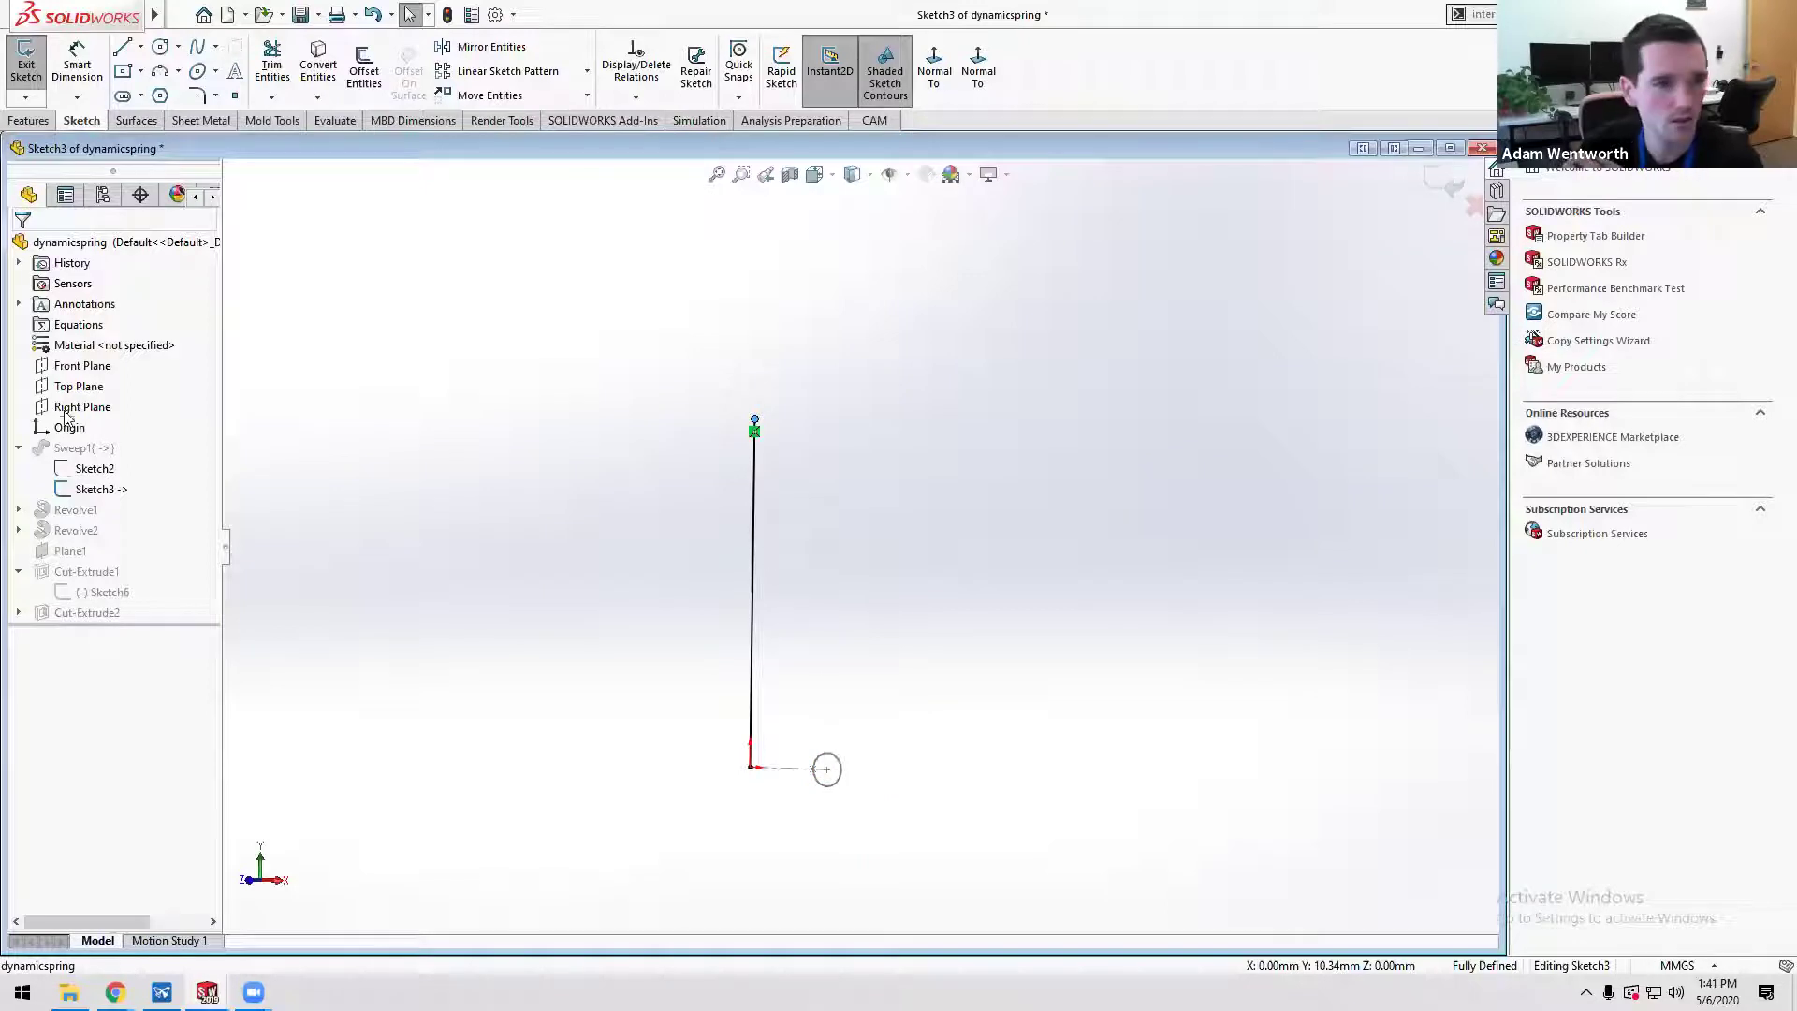
{"action": "left_click", "coordinate": [26, 71]}
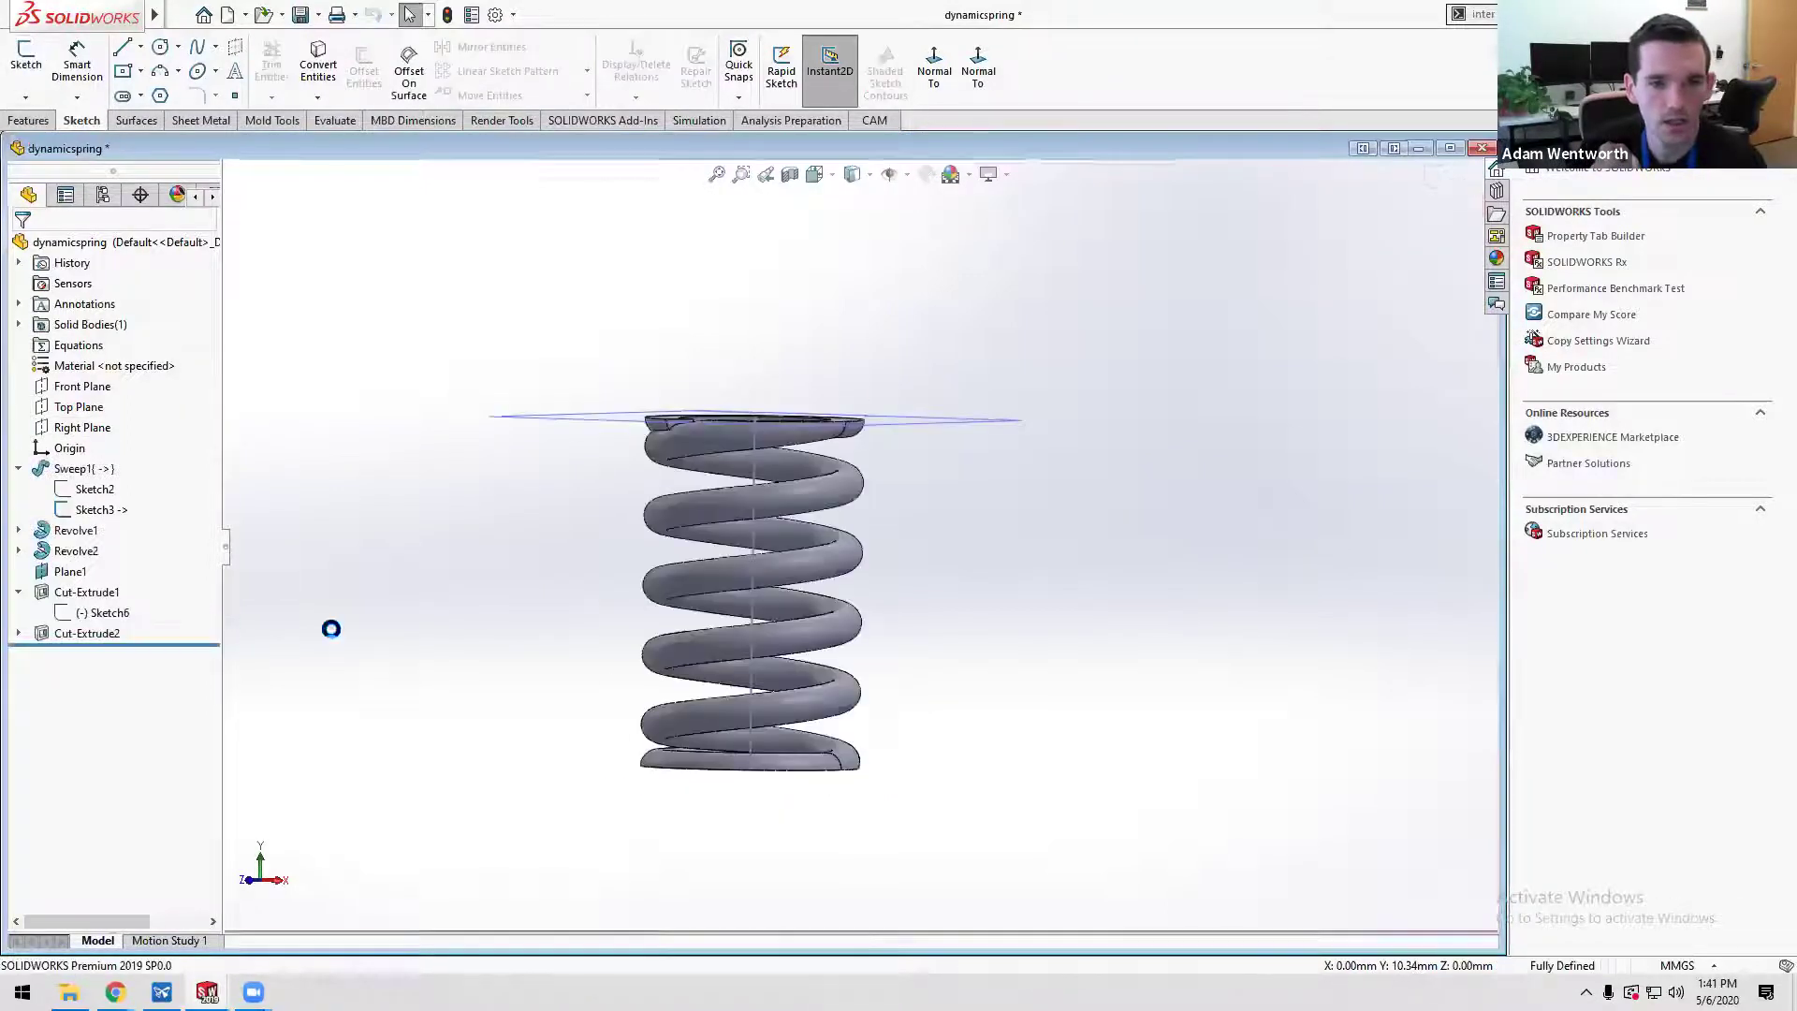
- Check Sketch3 and Sketch2 of the spring, open Sweep1 for editing and review its profile, path and twist settings
{"action": "left_click", "coordinate": [89, 510]}
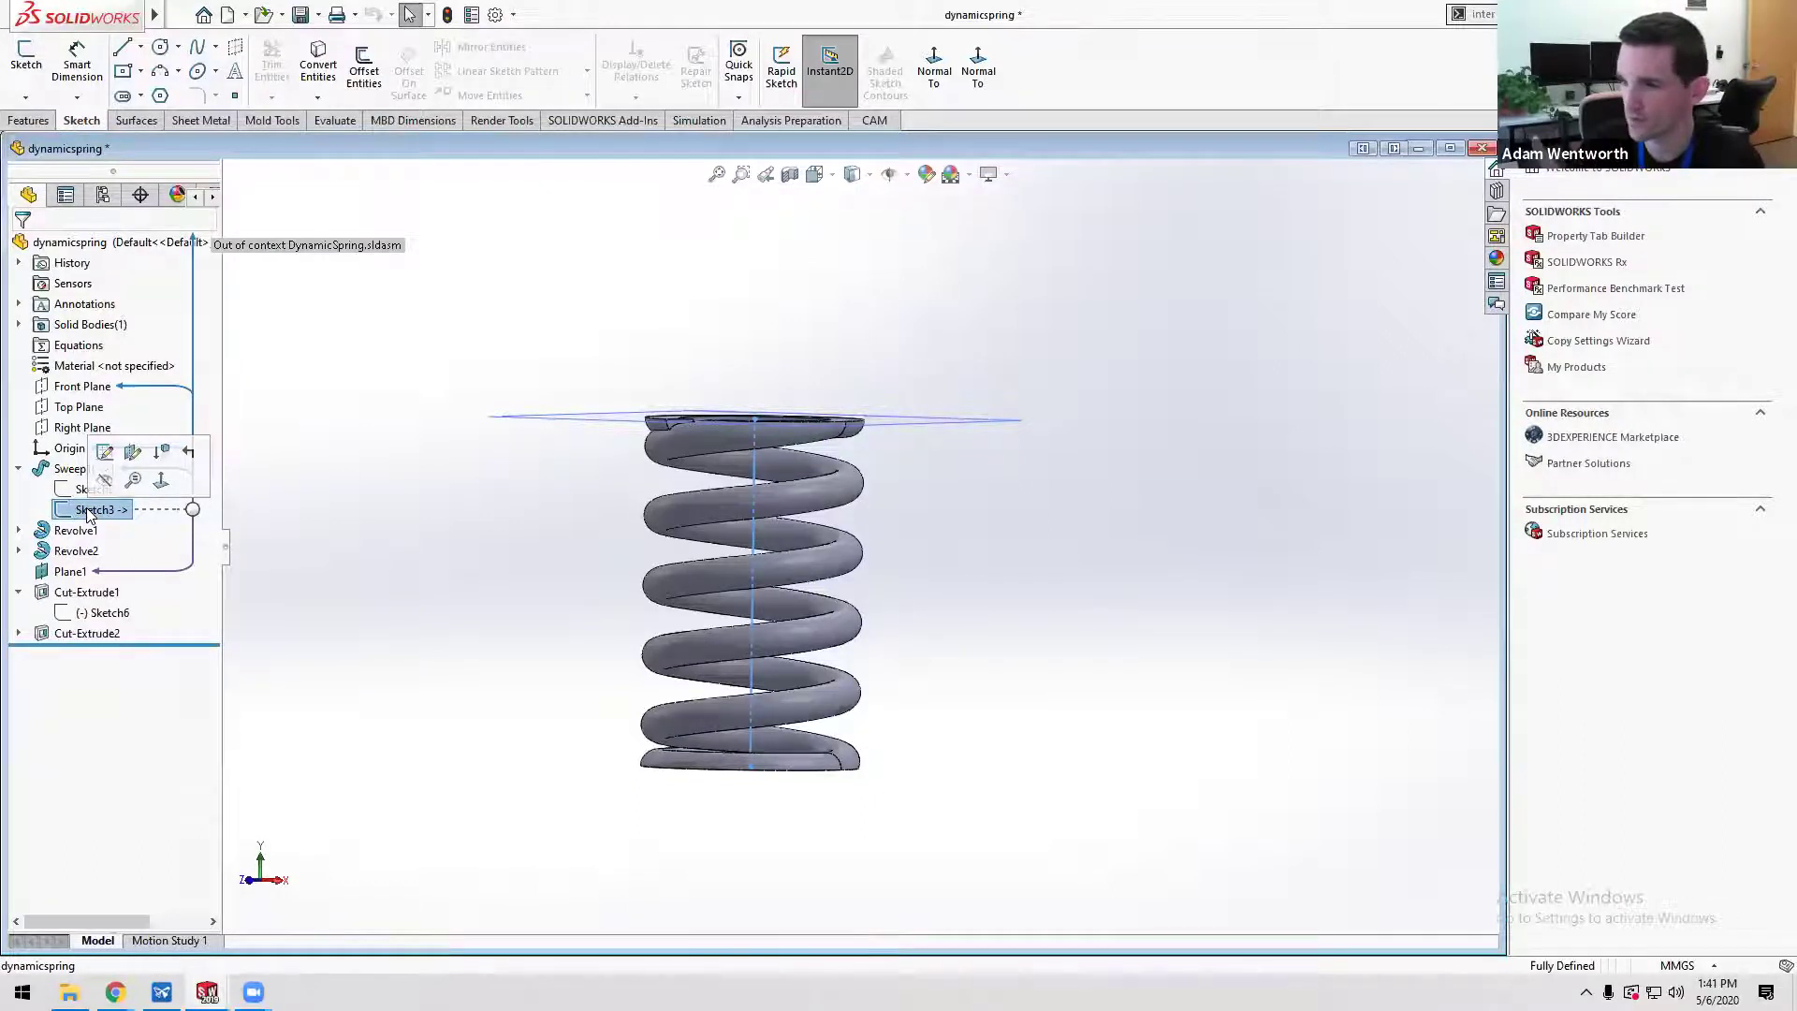
{"action": "left_click", "coordinate": [77, 492]}
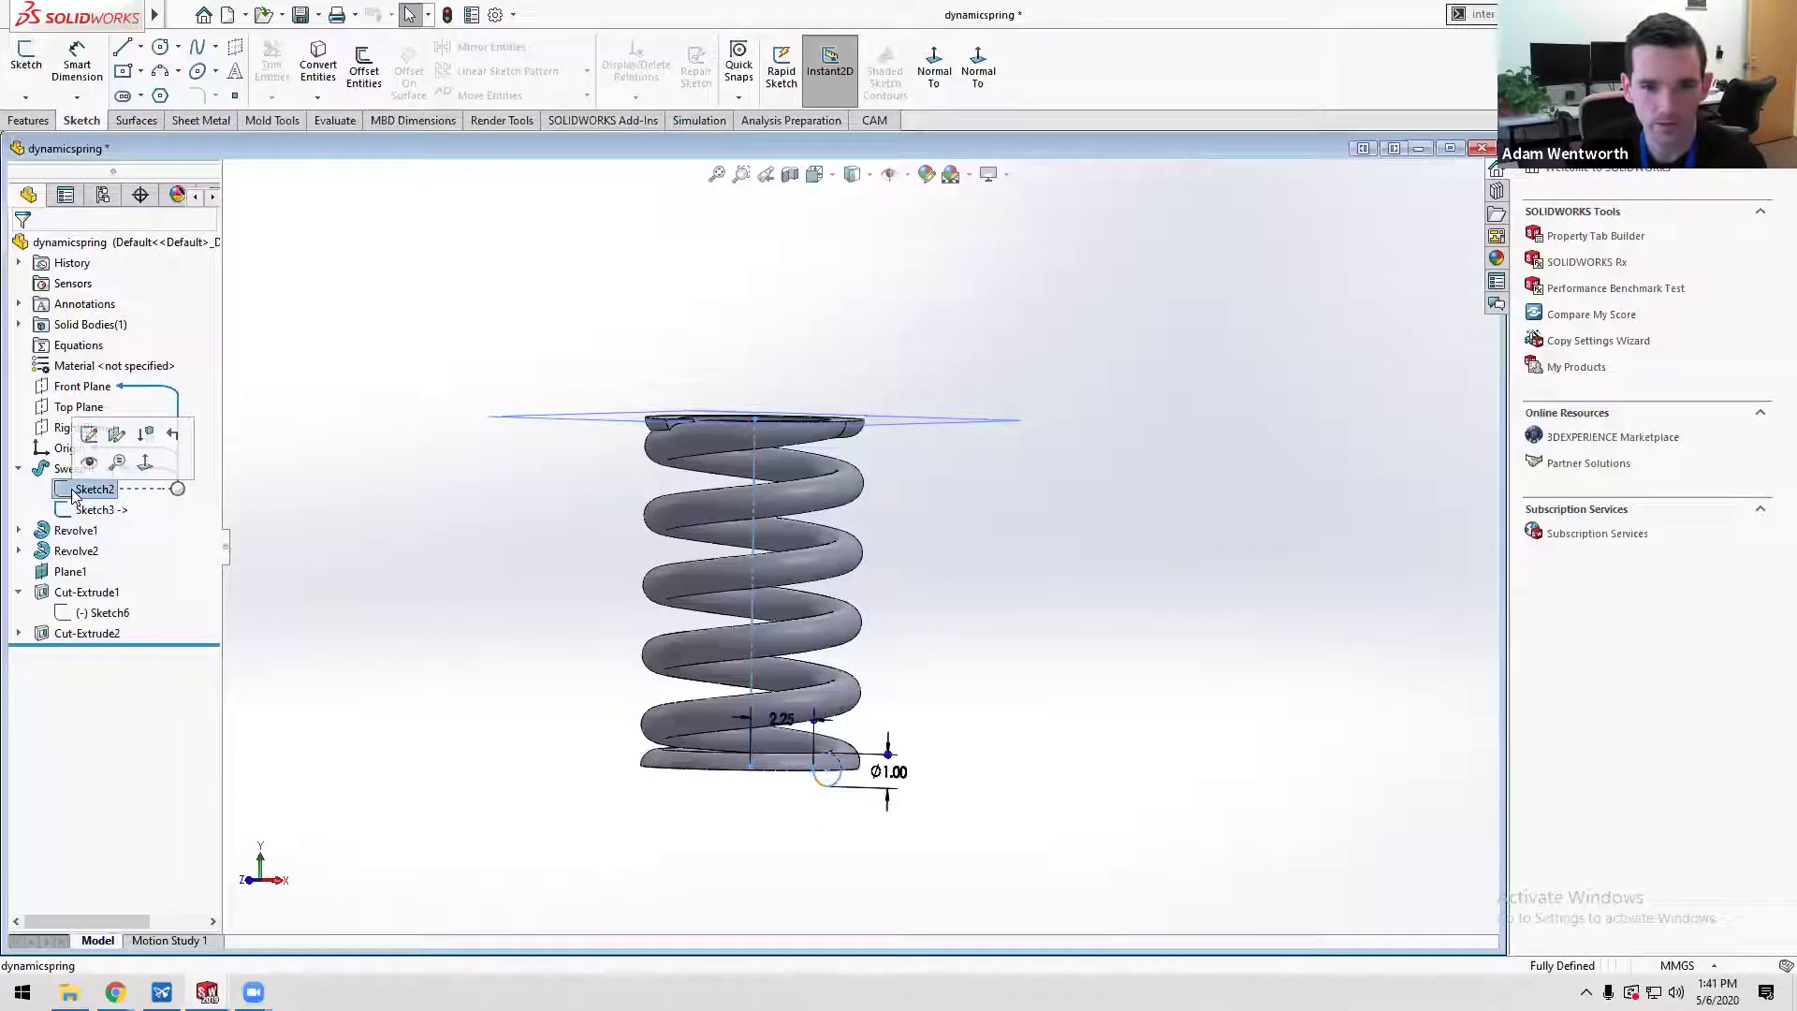
{"action": "left_click", "coordinate": [75, 468]}
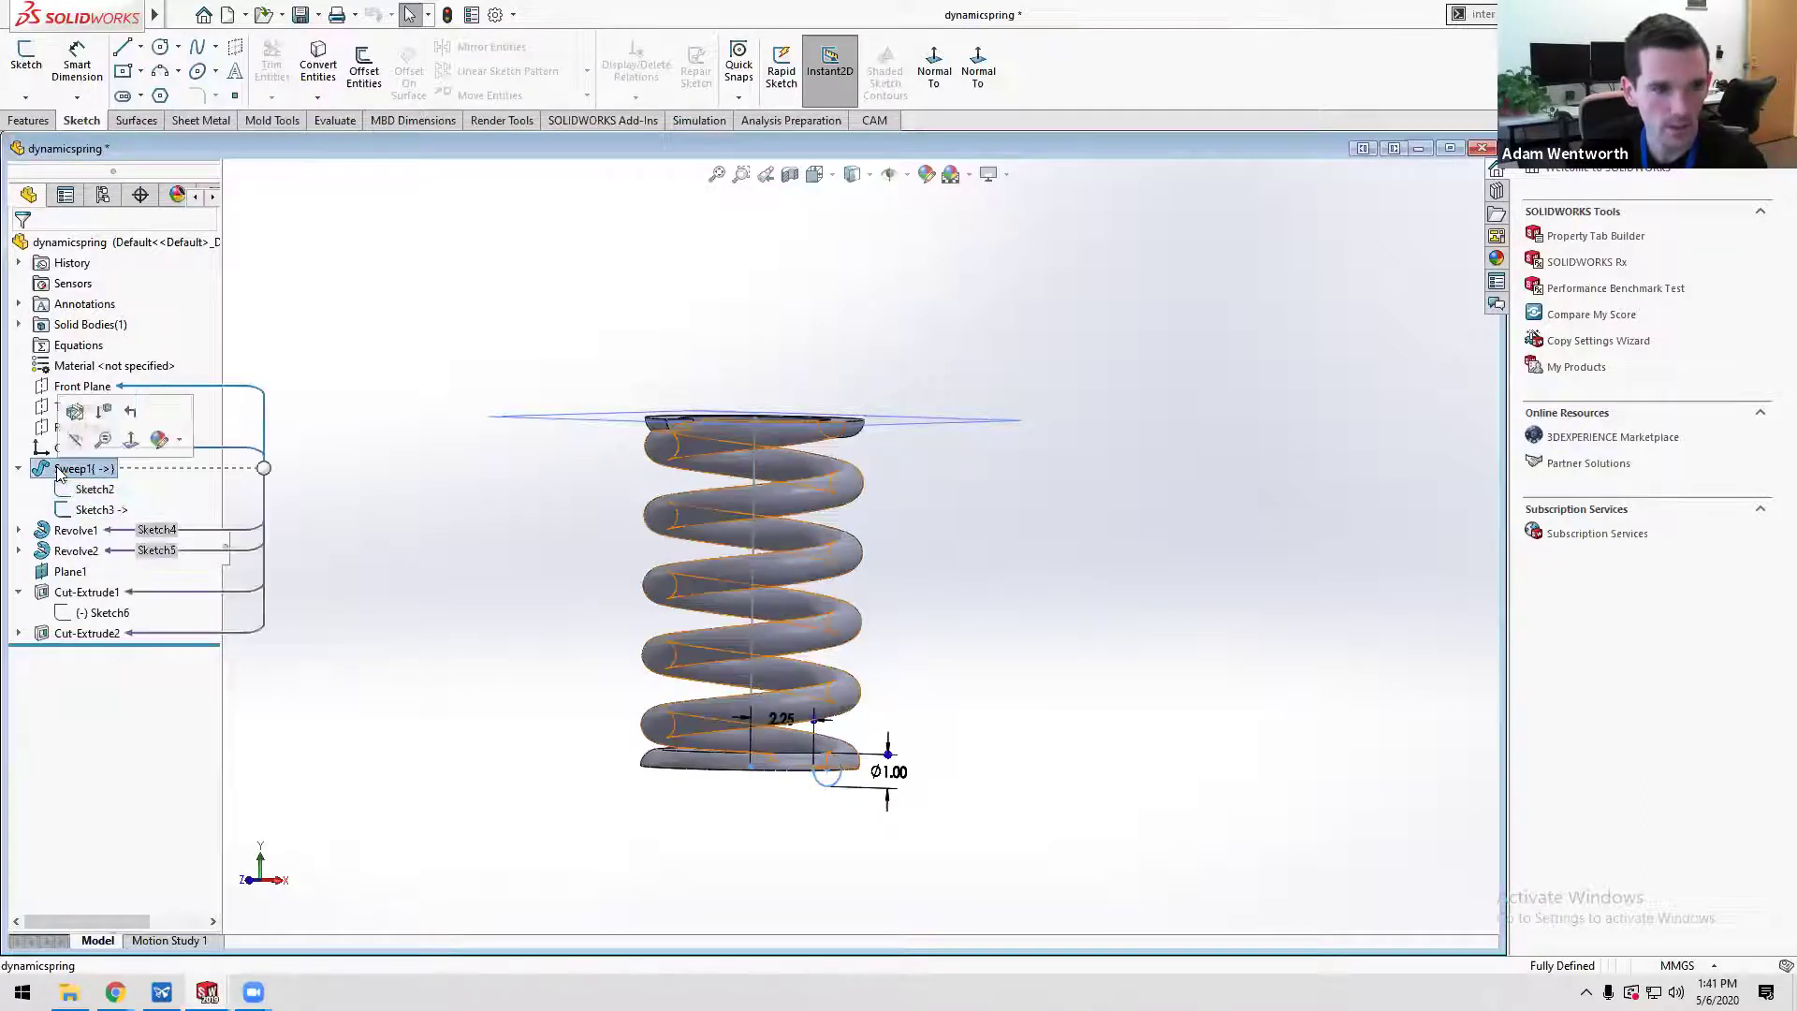
{"action": "left_click", "coordinate": [73, 414]}
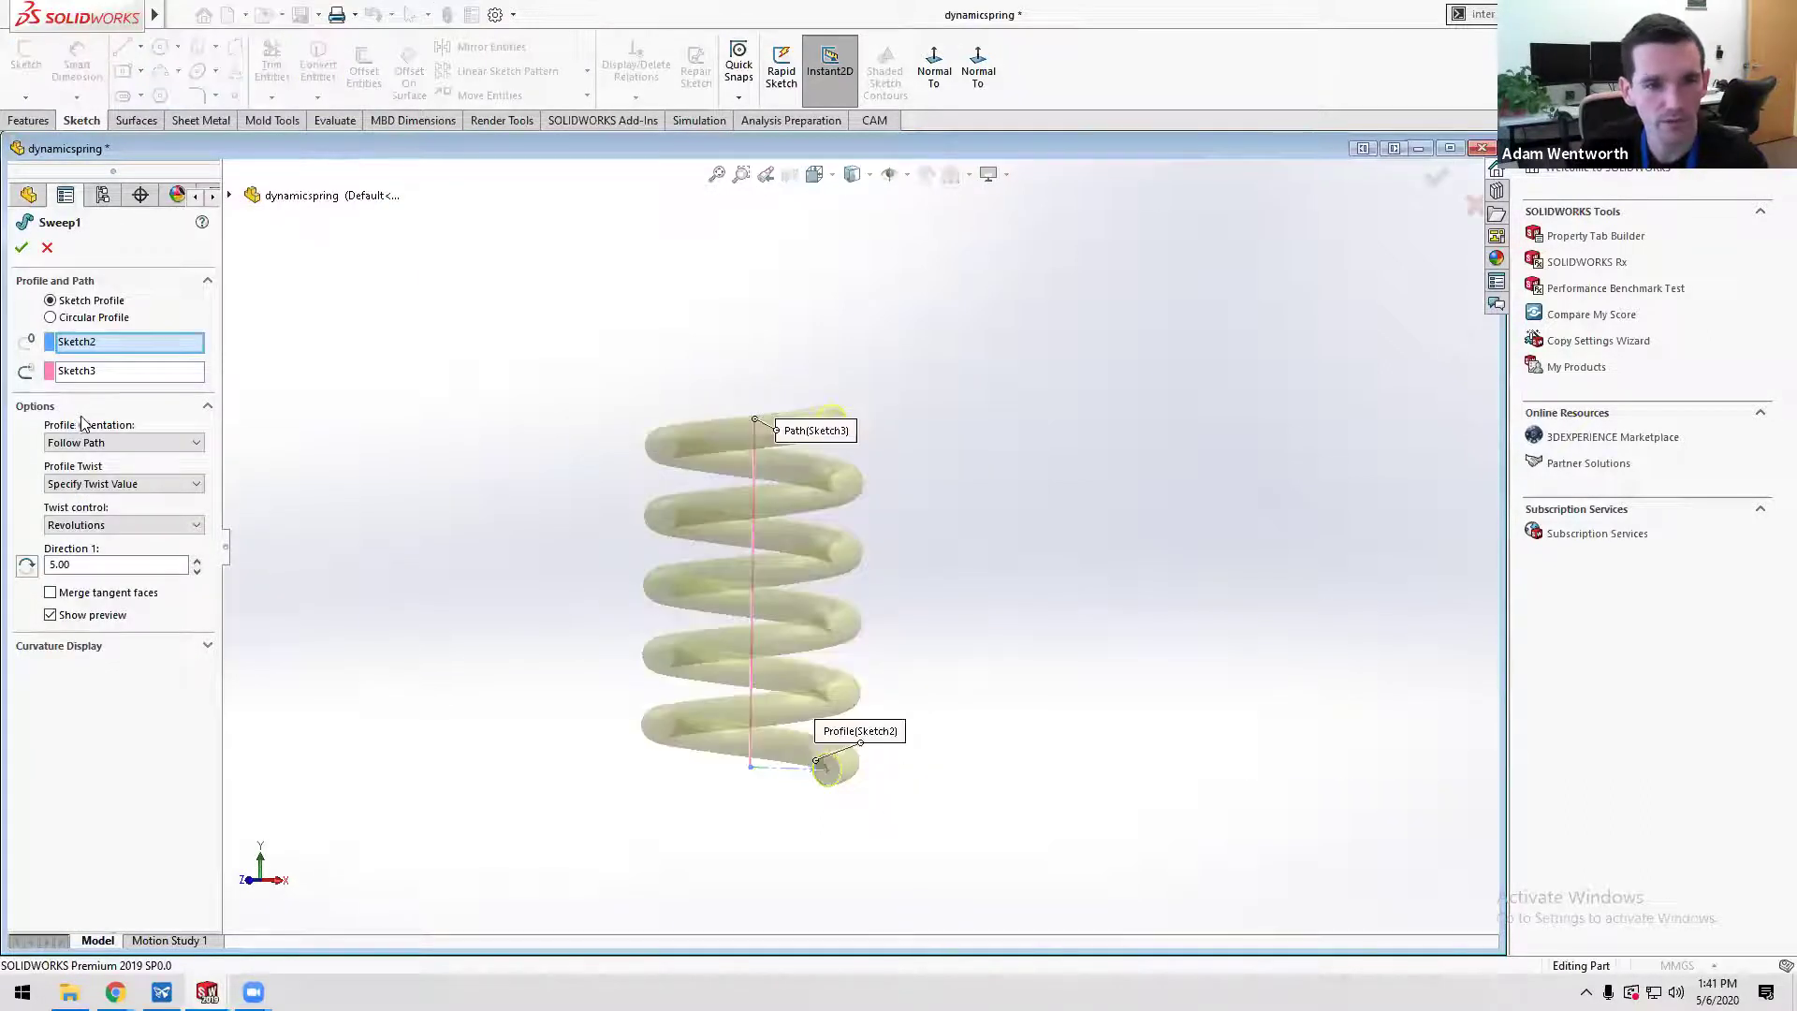
{"action": "left_click", "coordinate": [73, 373]}
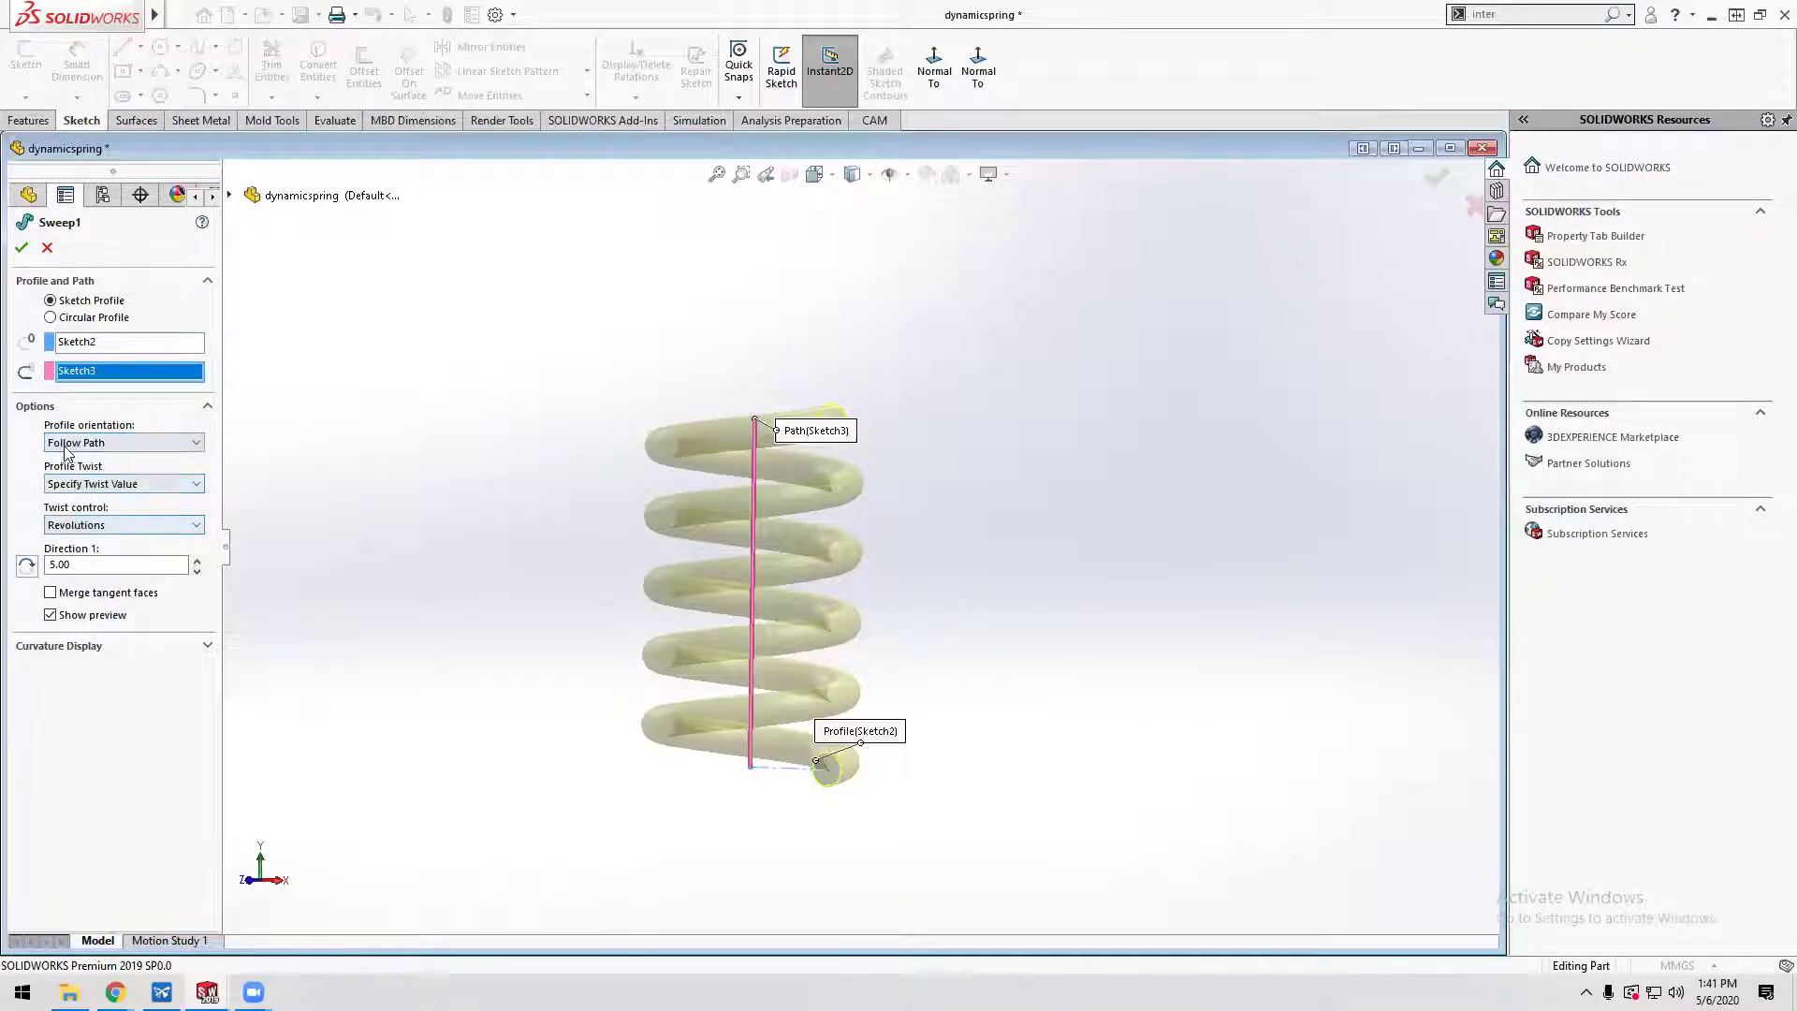
{"action": "left_click", "coordinate": [104, 527]}
{"action": "left_click", "coordinate": [105, 527]}
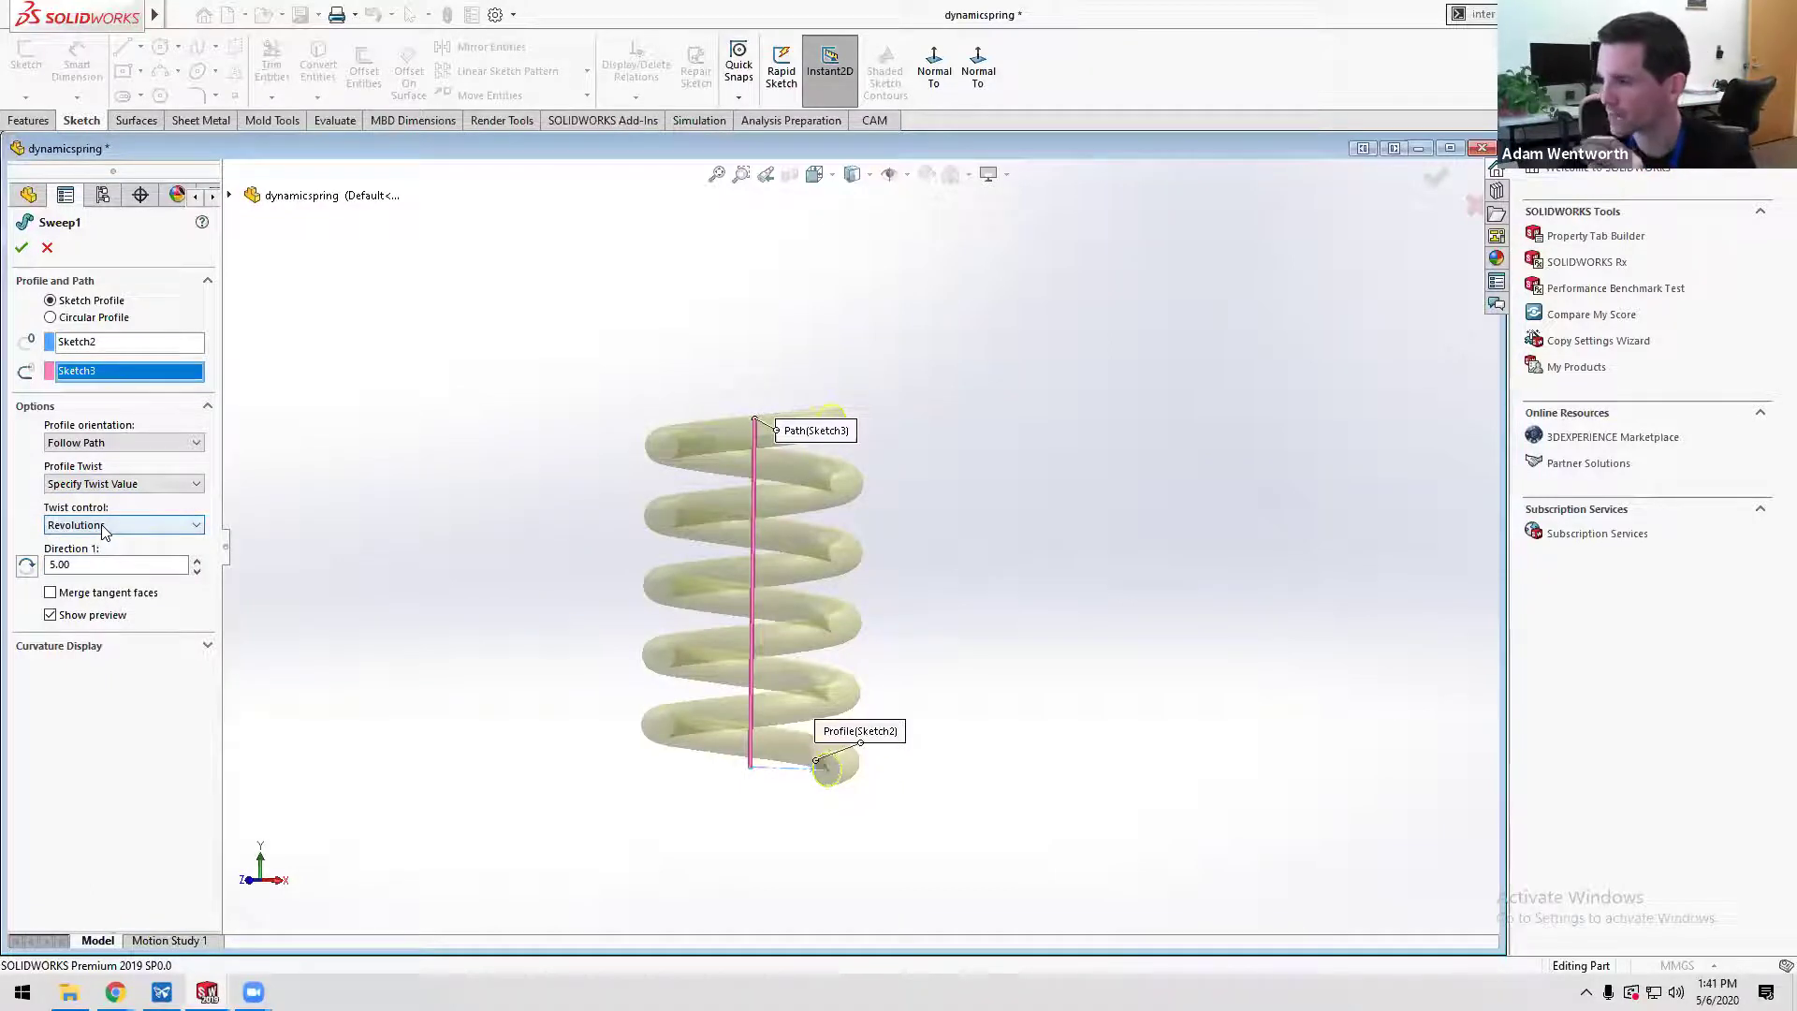
{"action": "left_click", "coordinate": [133, 565]}
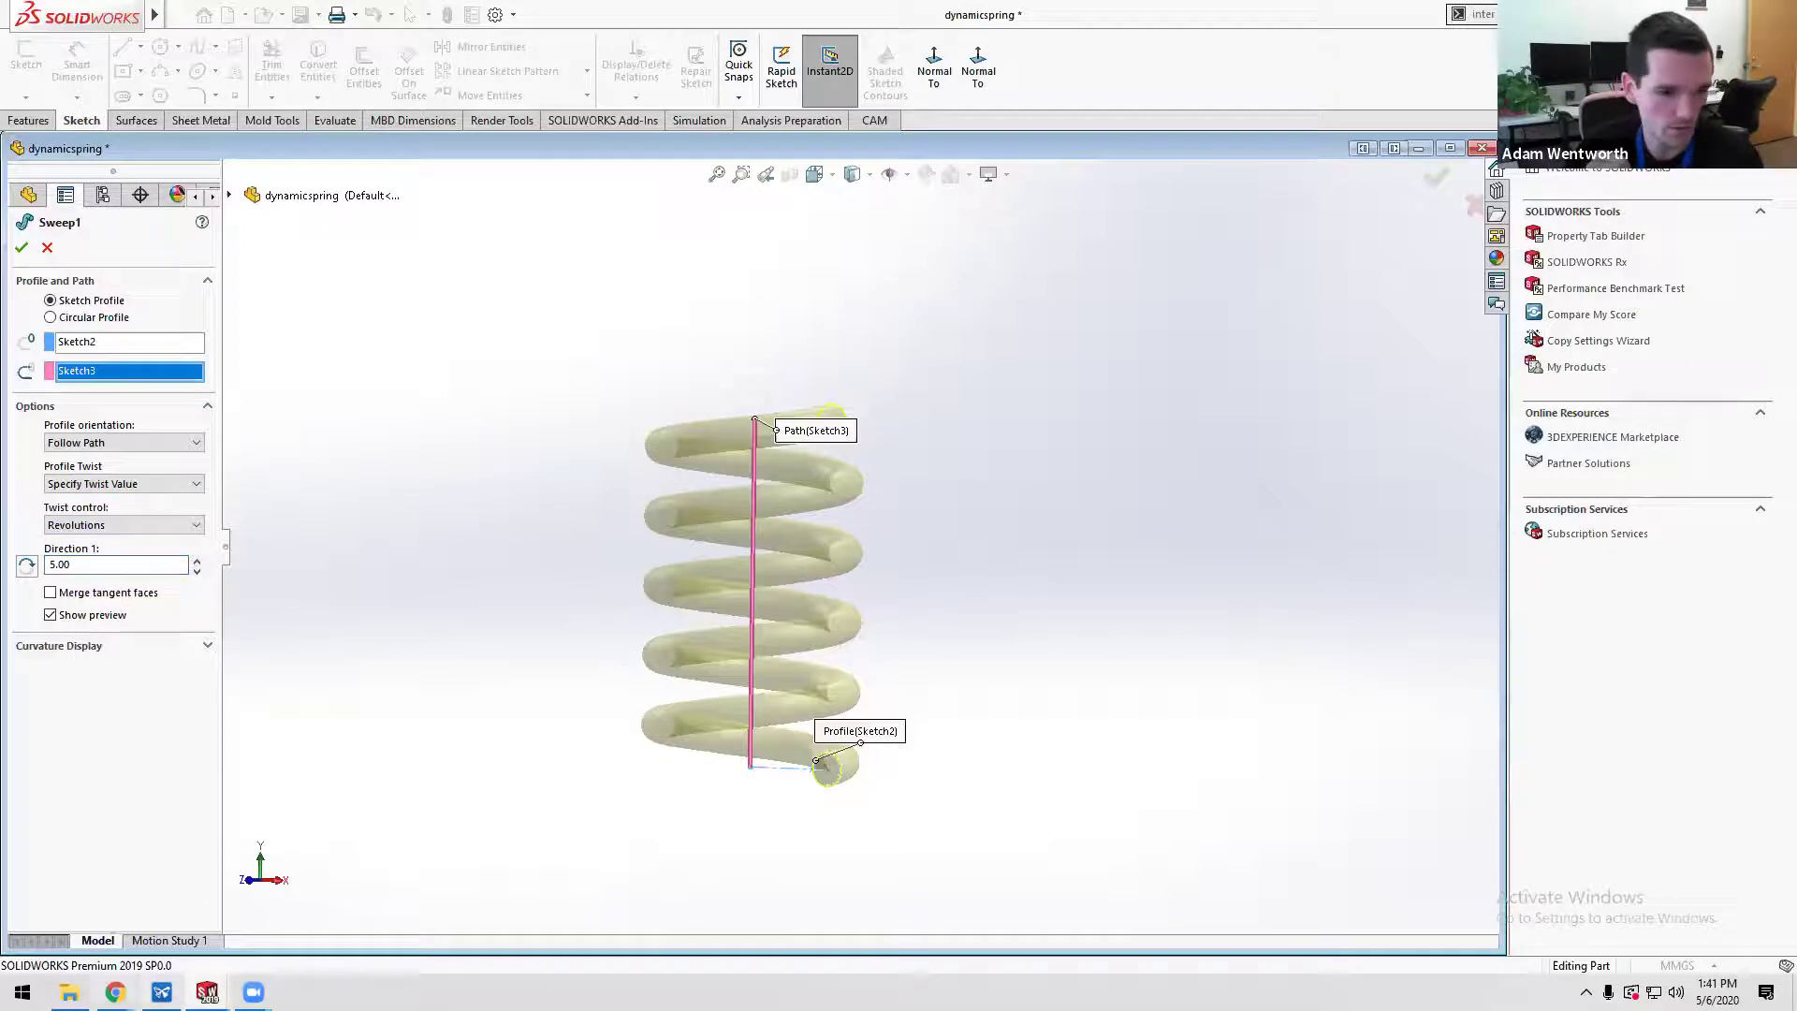
- Switch to the McMaster-Carr springs page in Chrome and save compression spring 9657K623's 3-D Solidworks model to the Desktop
{"action": "left_click", "coordinate": [115, 992]}
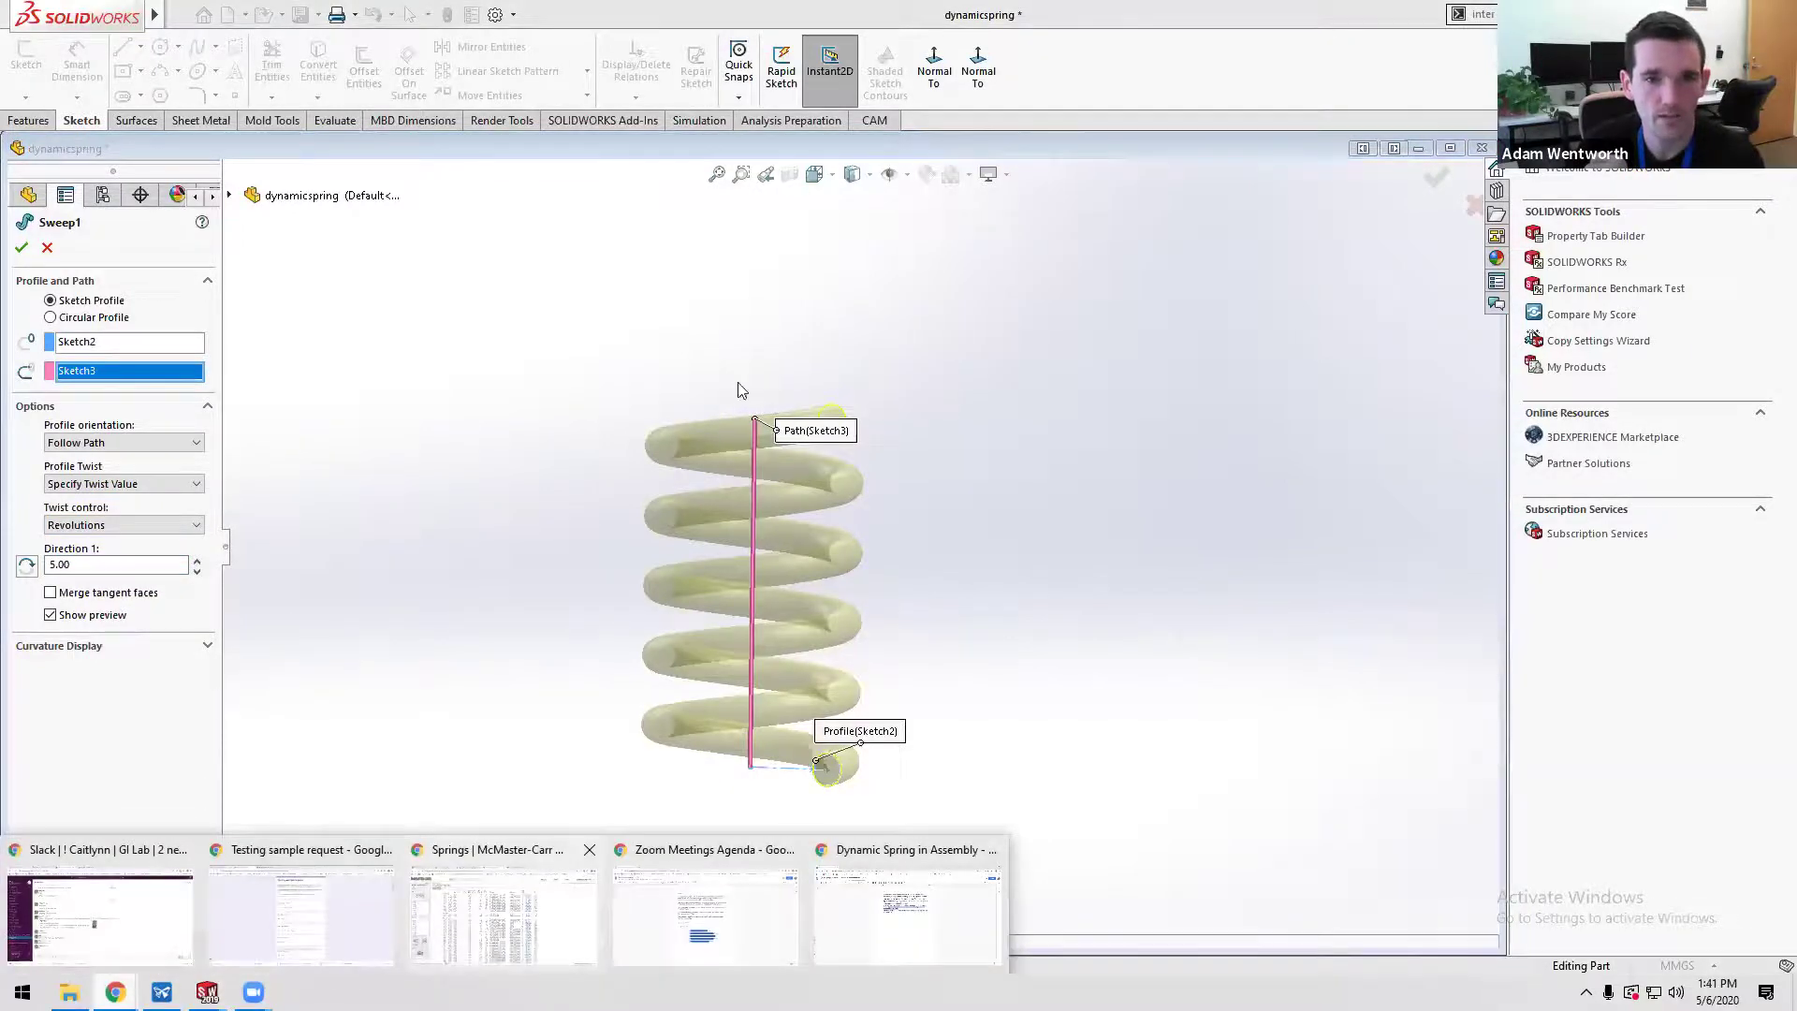
{"action": "left_click", "coordinate": [503, 915]}
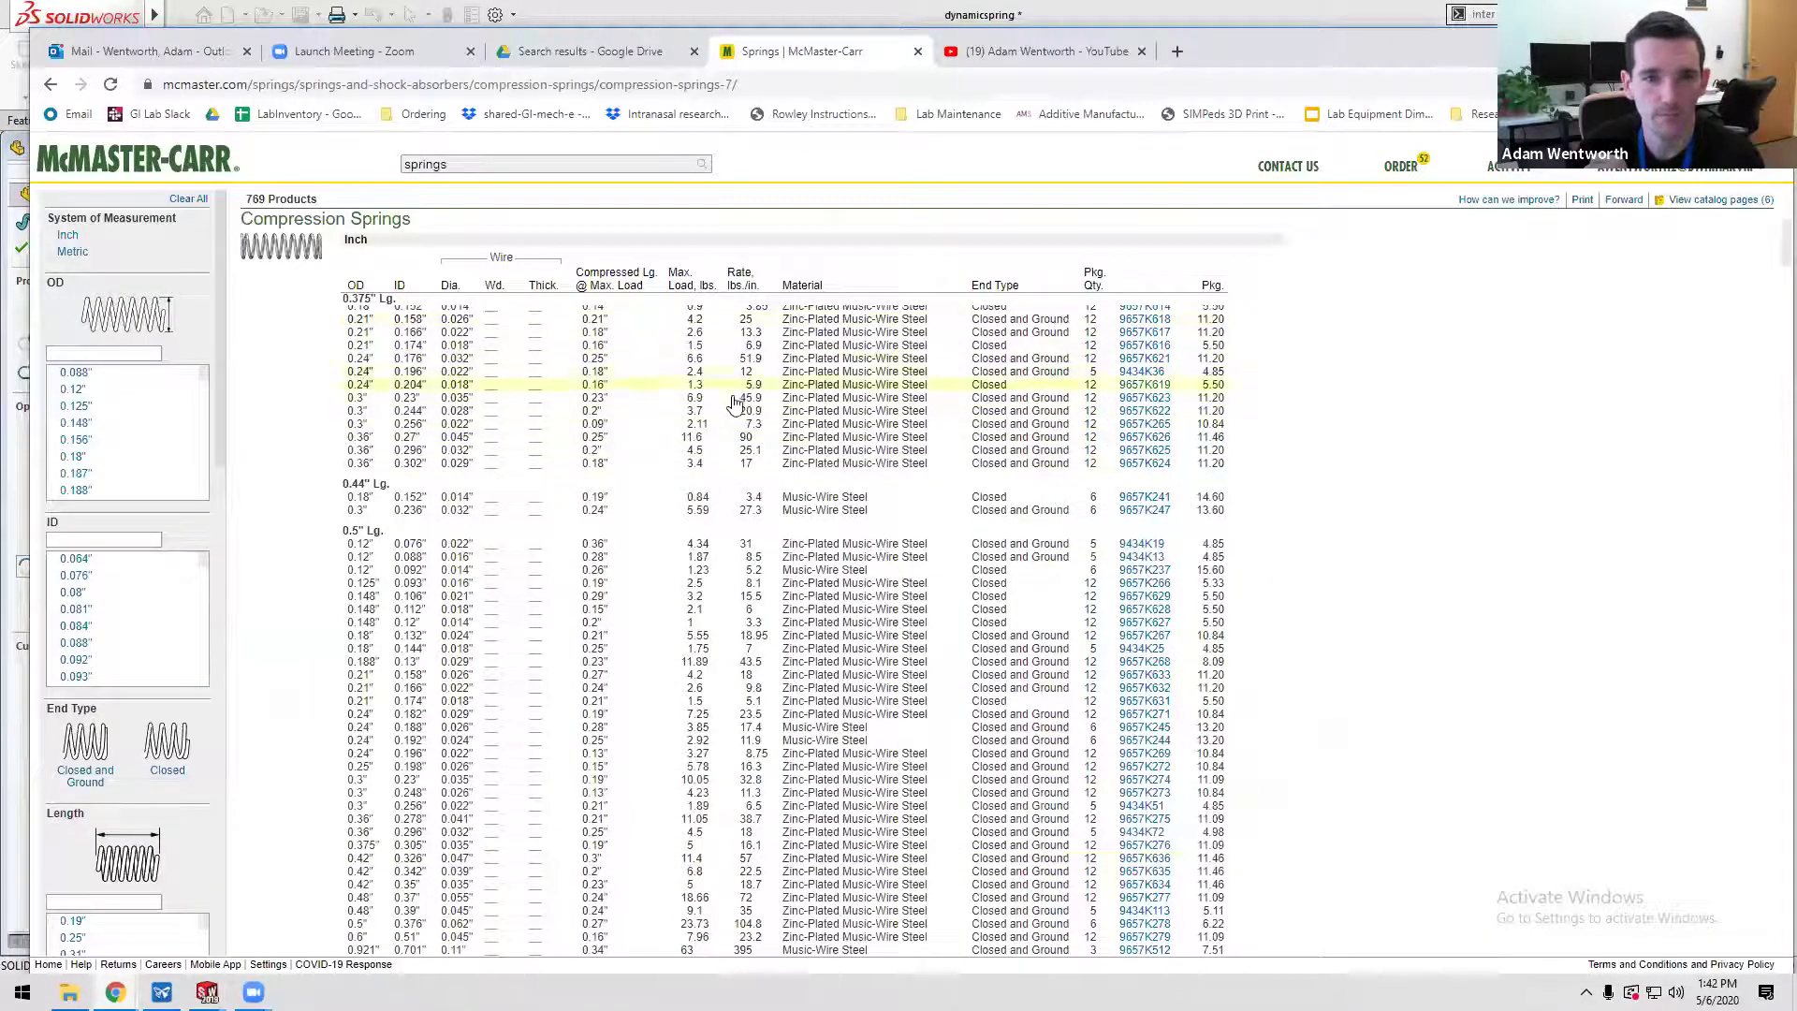
{"action": "left_click", "coordinate": [1143, 397]}
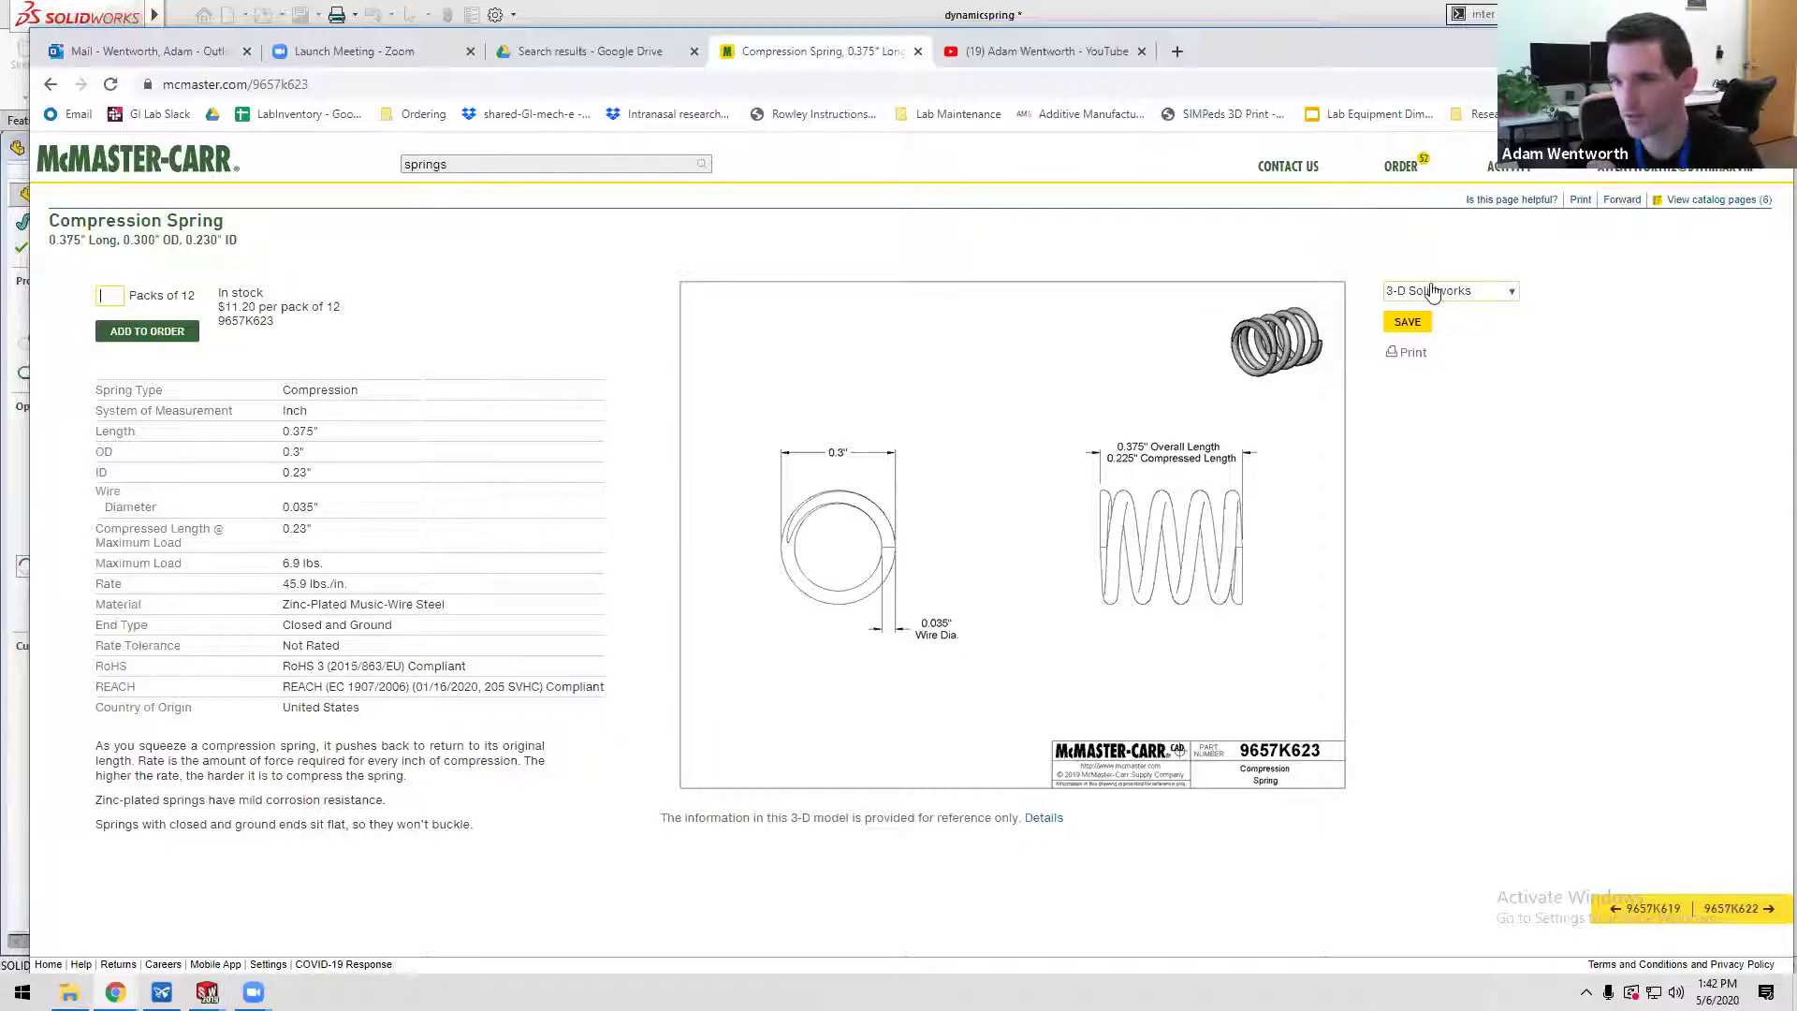
{"action": "left_click", "coordinate": [1408, 323]}
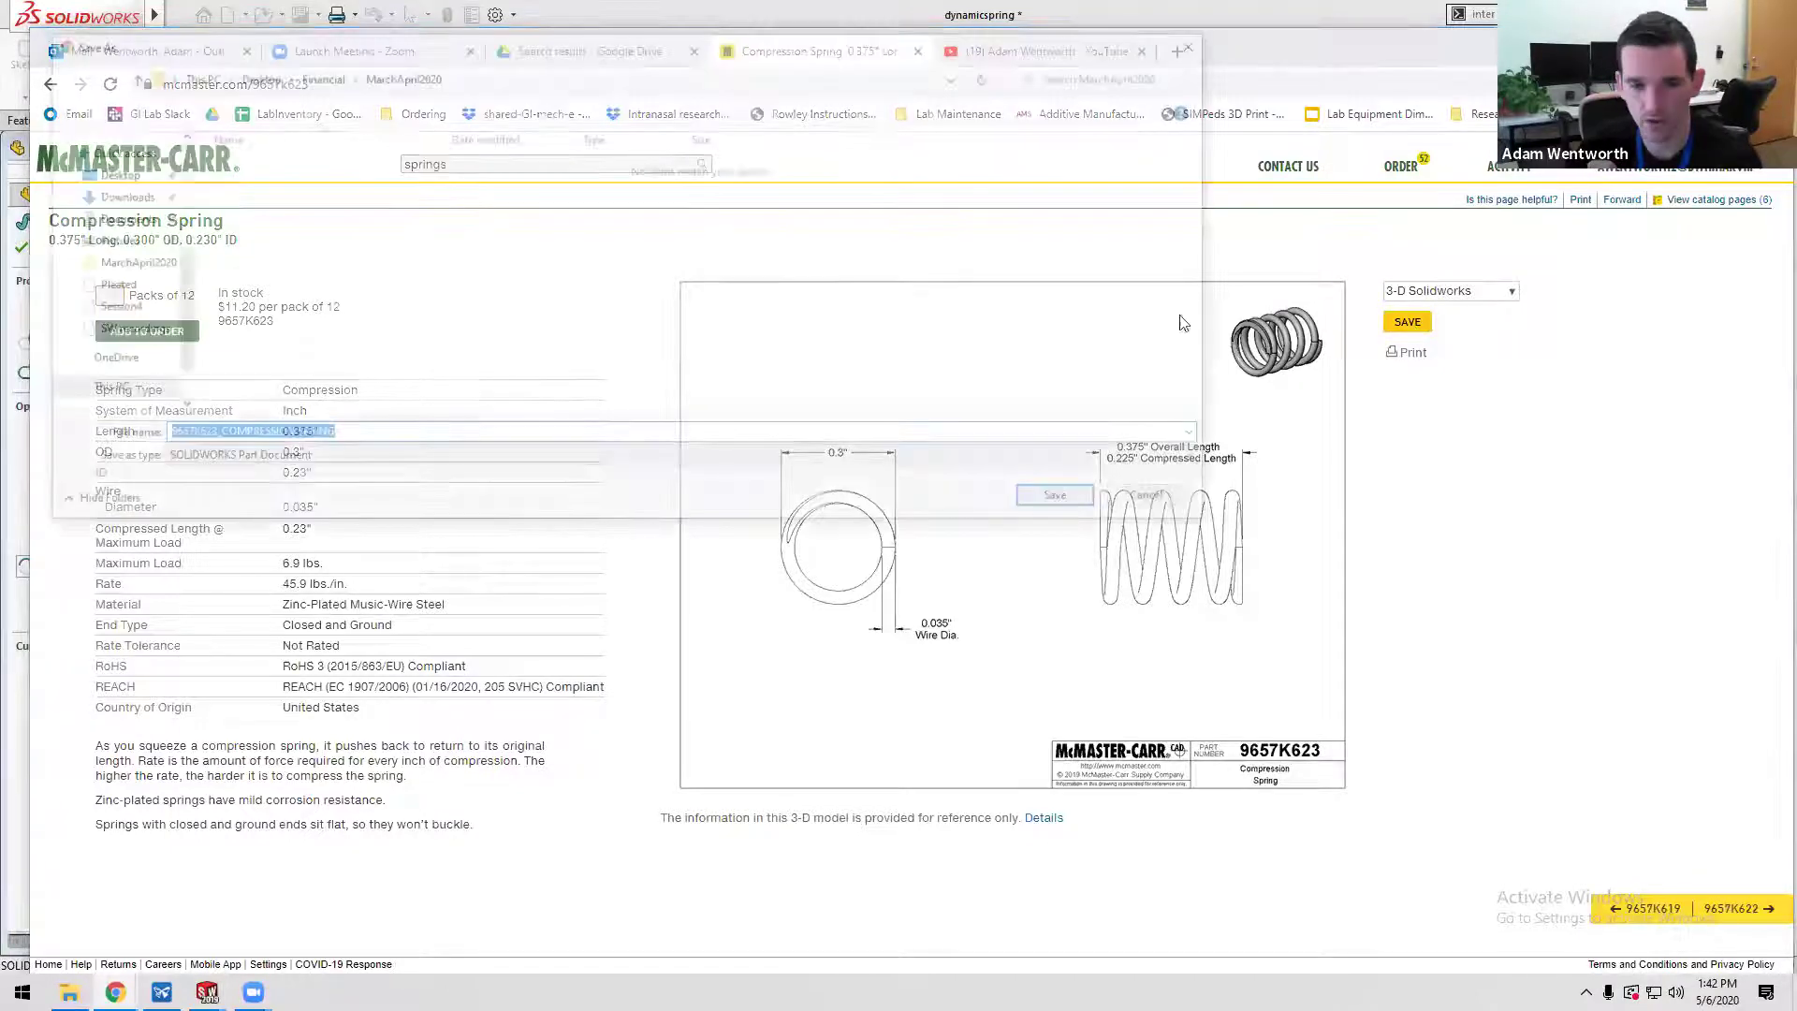
{"action": "left_click", "coordinate": [252, 73]}
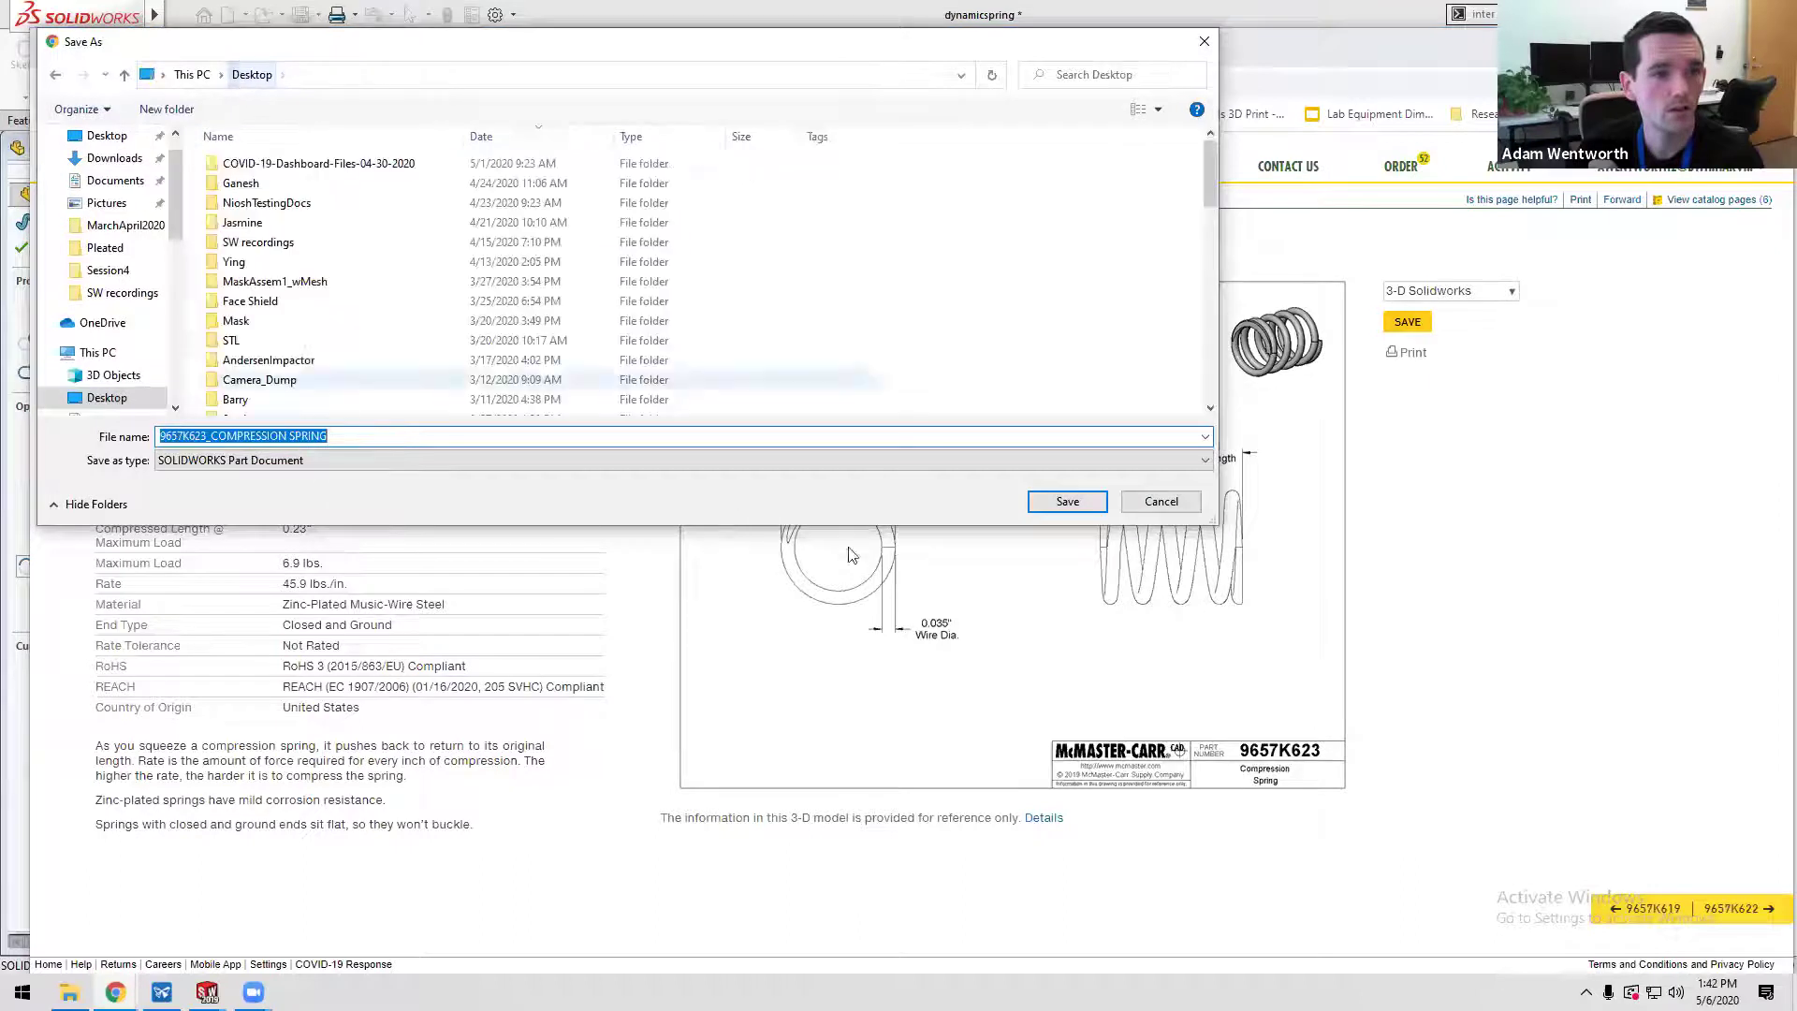
{"action": "key", "text": "Return"}
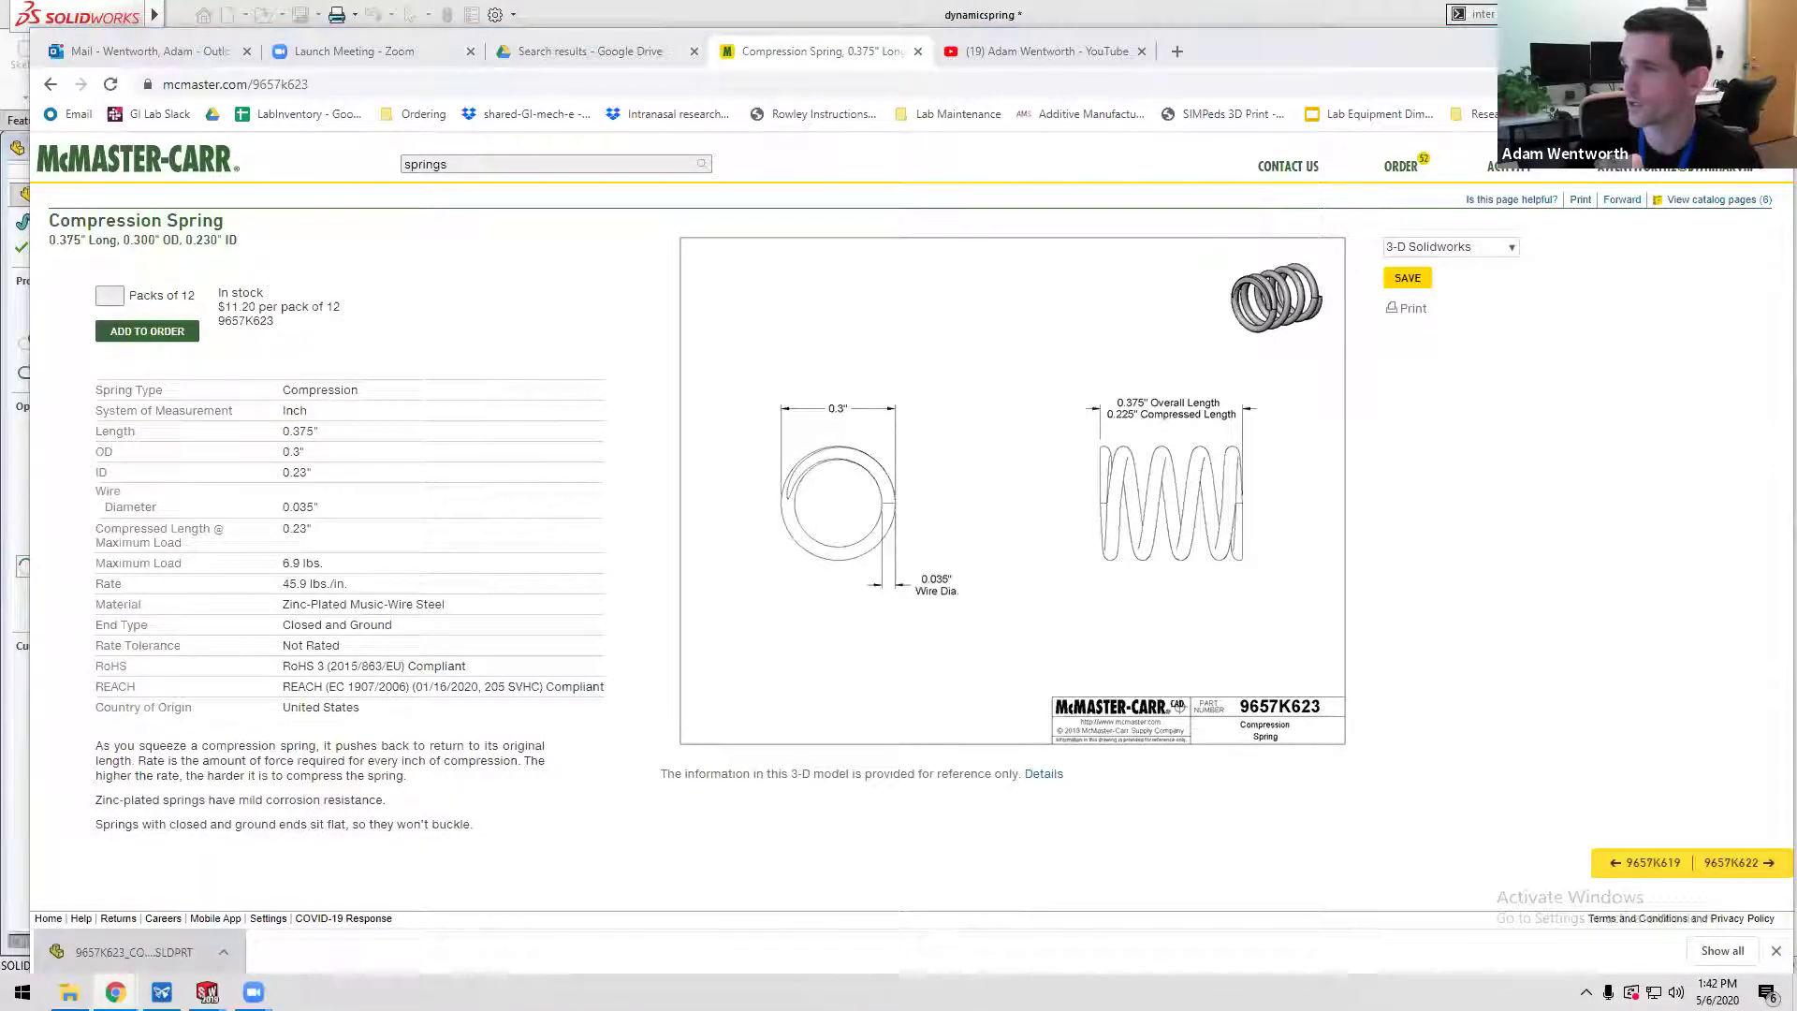
- Review the Dynamic Spring in Assembly instructions in Google Docs, highlighting the sentence about equations that cannot be evaluated
{"action": "key", "text": "alt+Tab"}
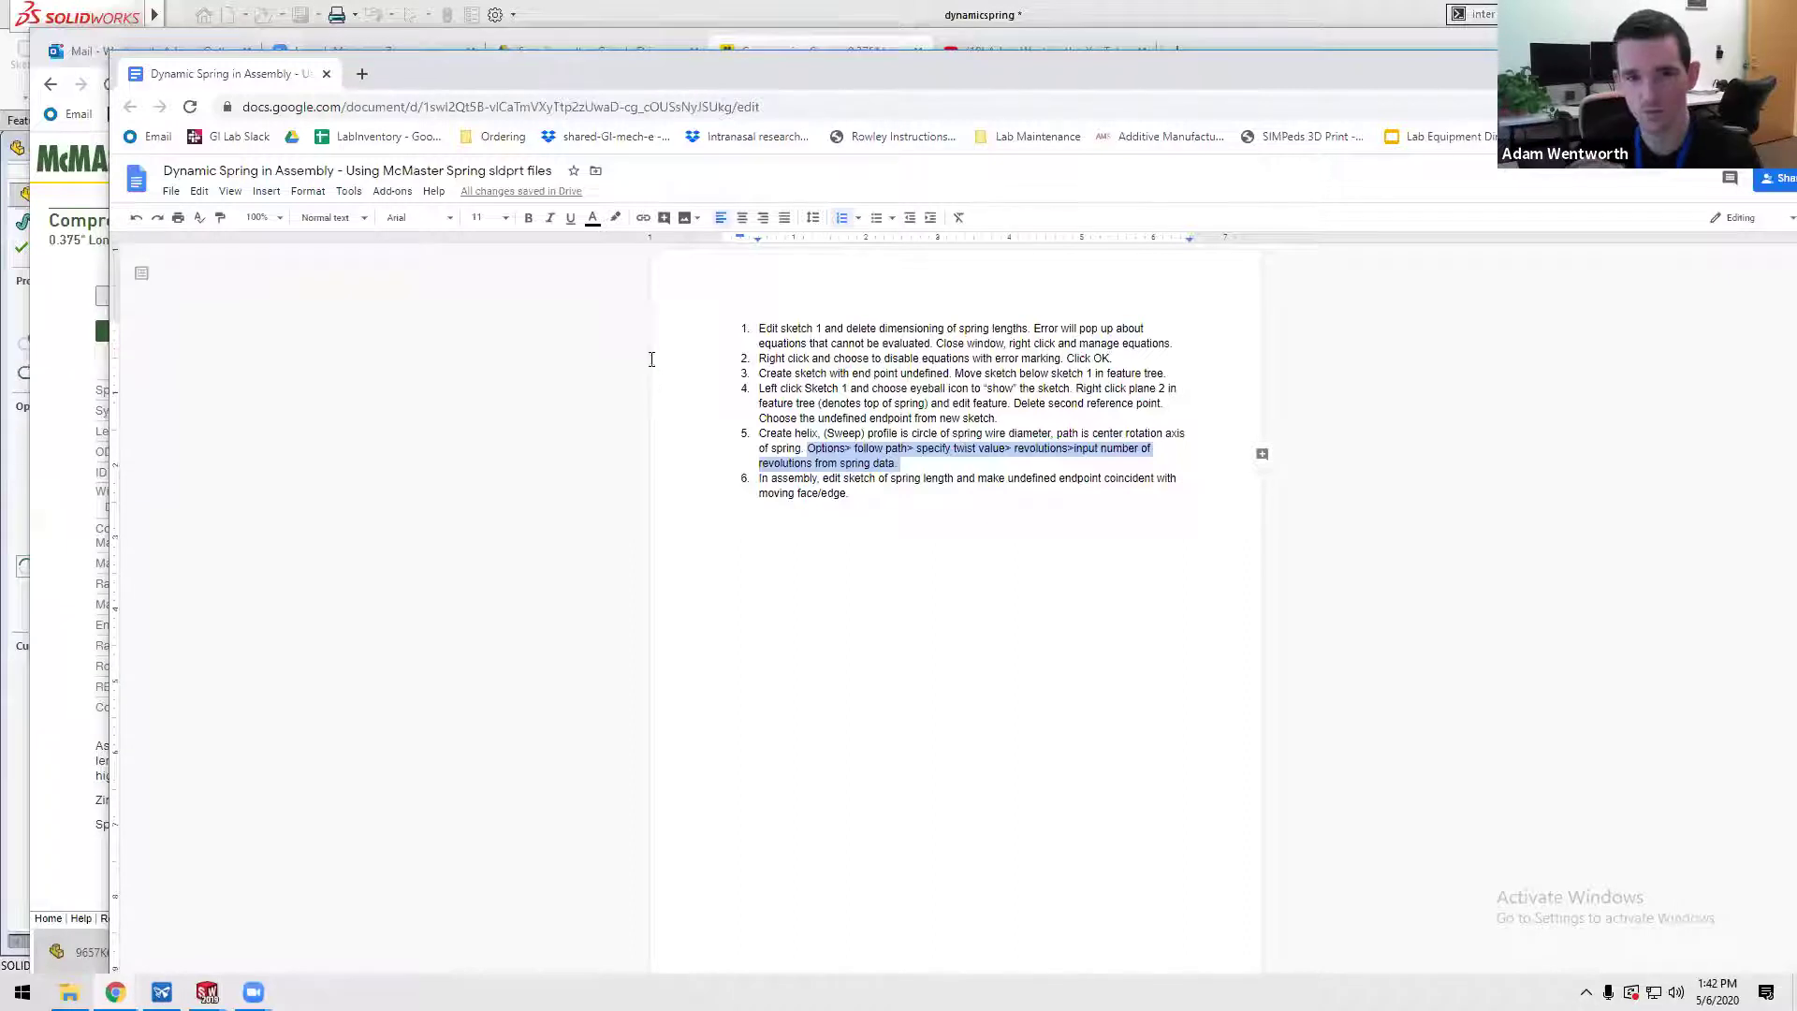
{"action": "left_click", "coordinate": [757, 328]}
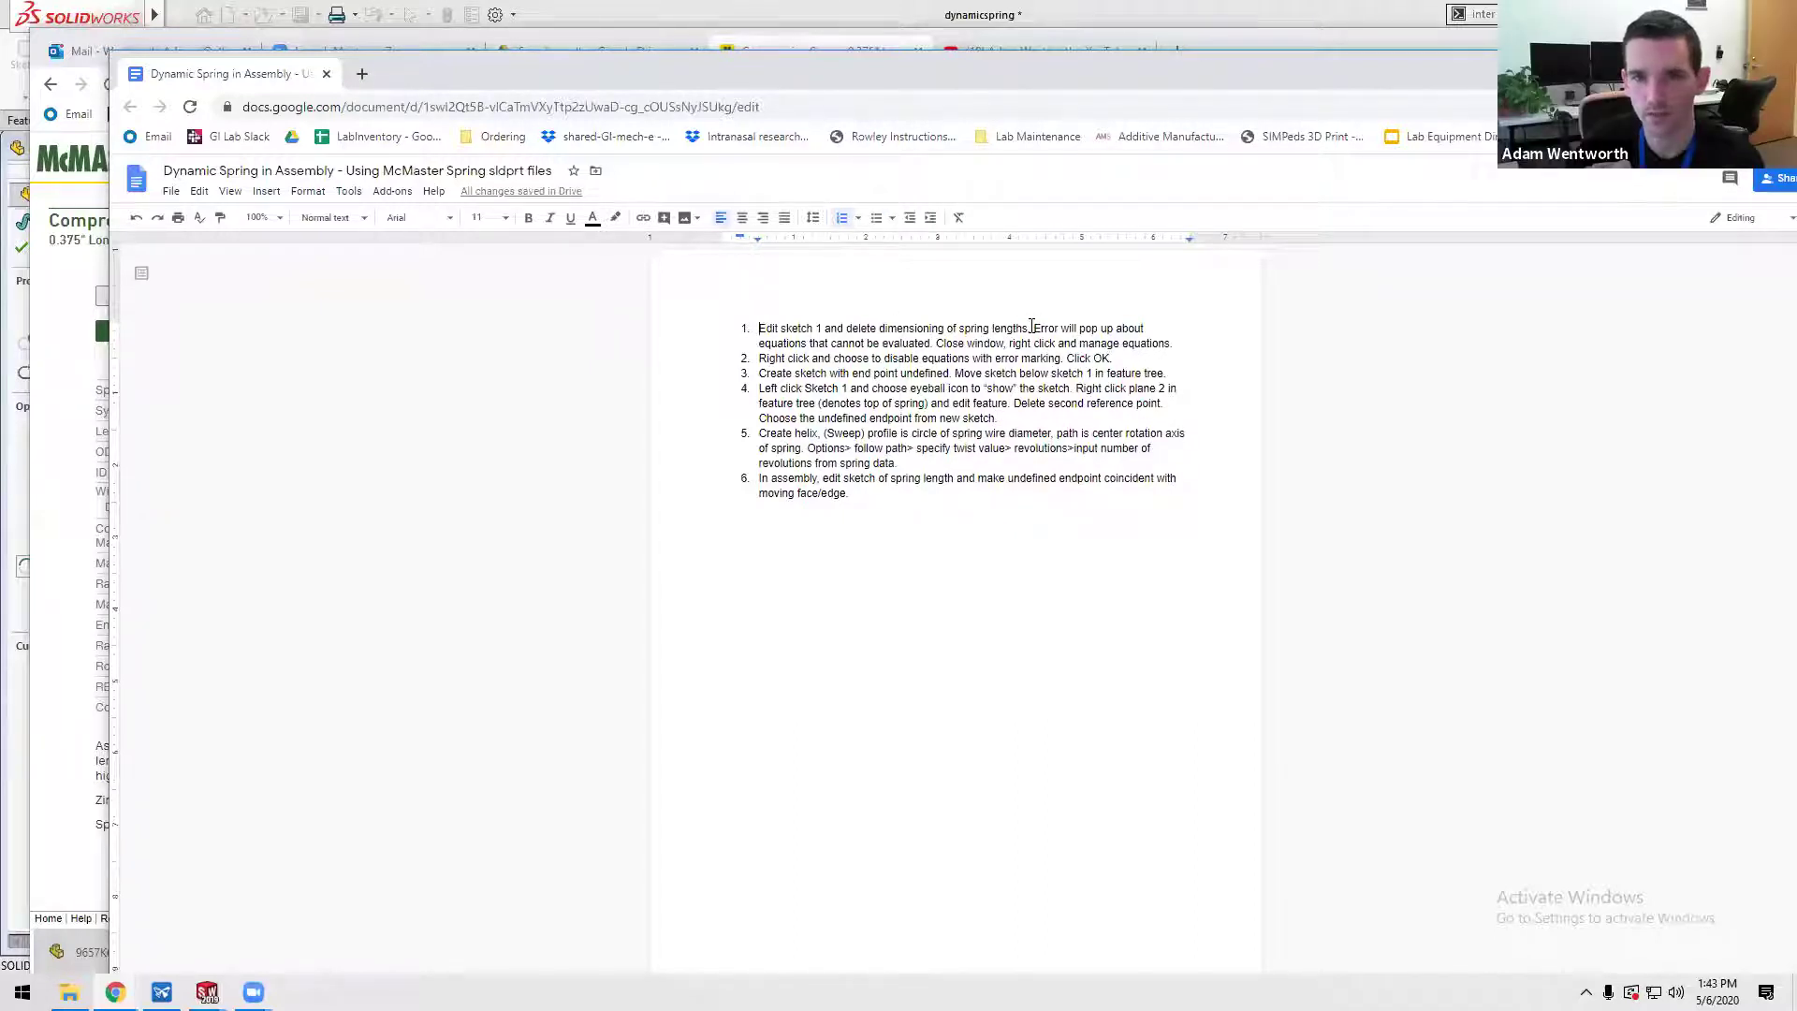
{"action": "left_click_drag", "start_coordinate": [1034, 327], "coordinate": [940, 343]}
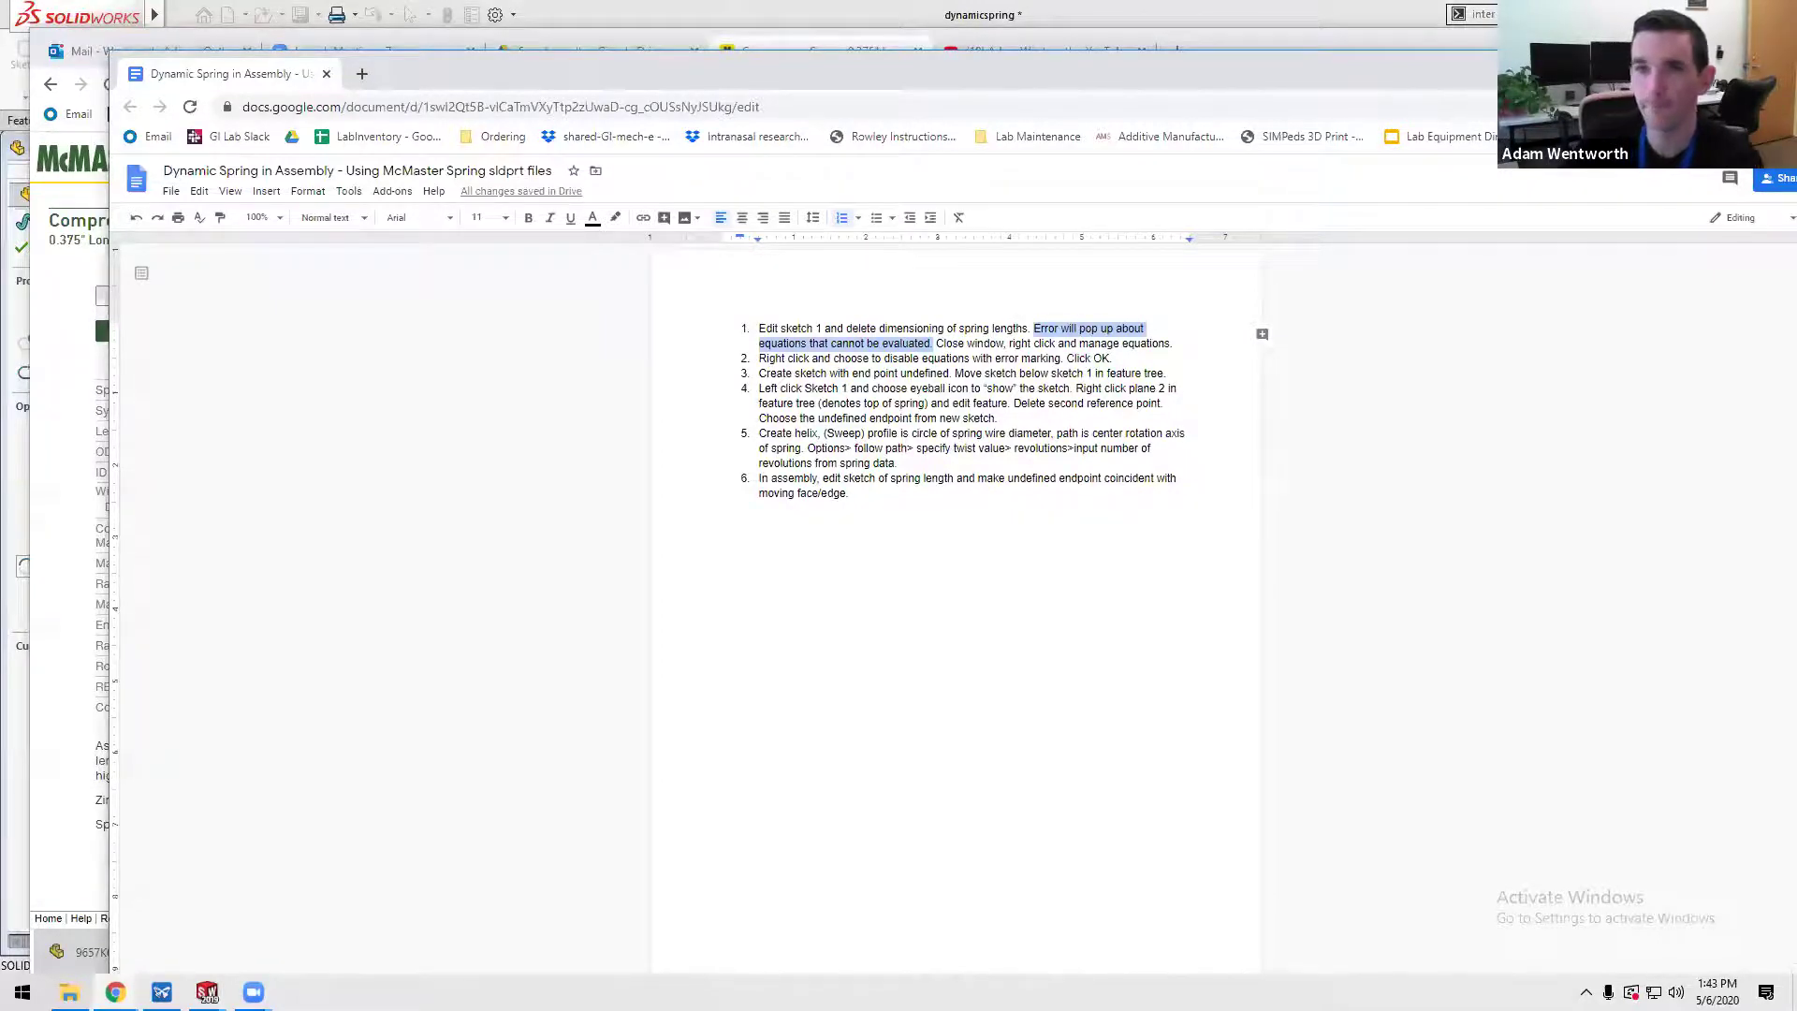
{"action": "left_click", "coordinate": [1376, 42]}
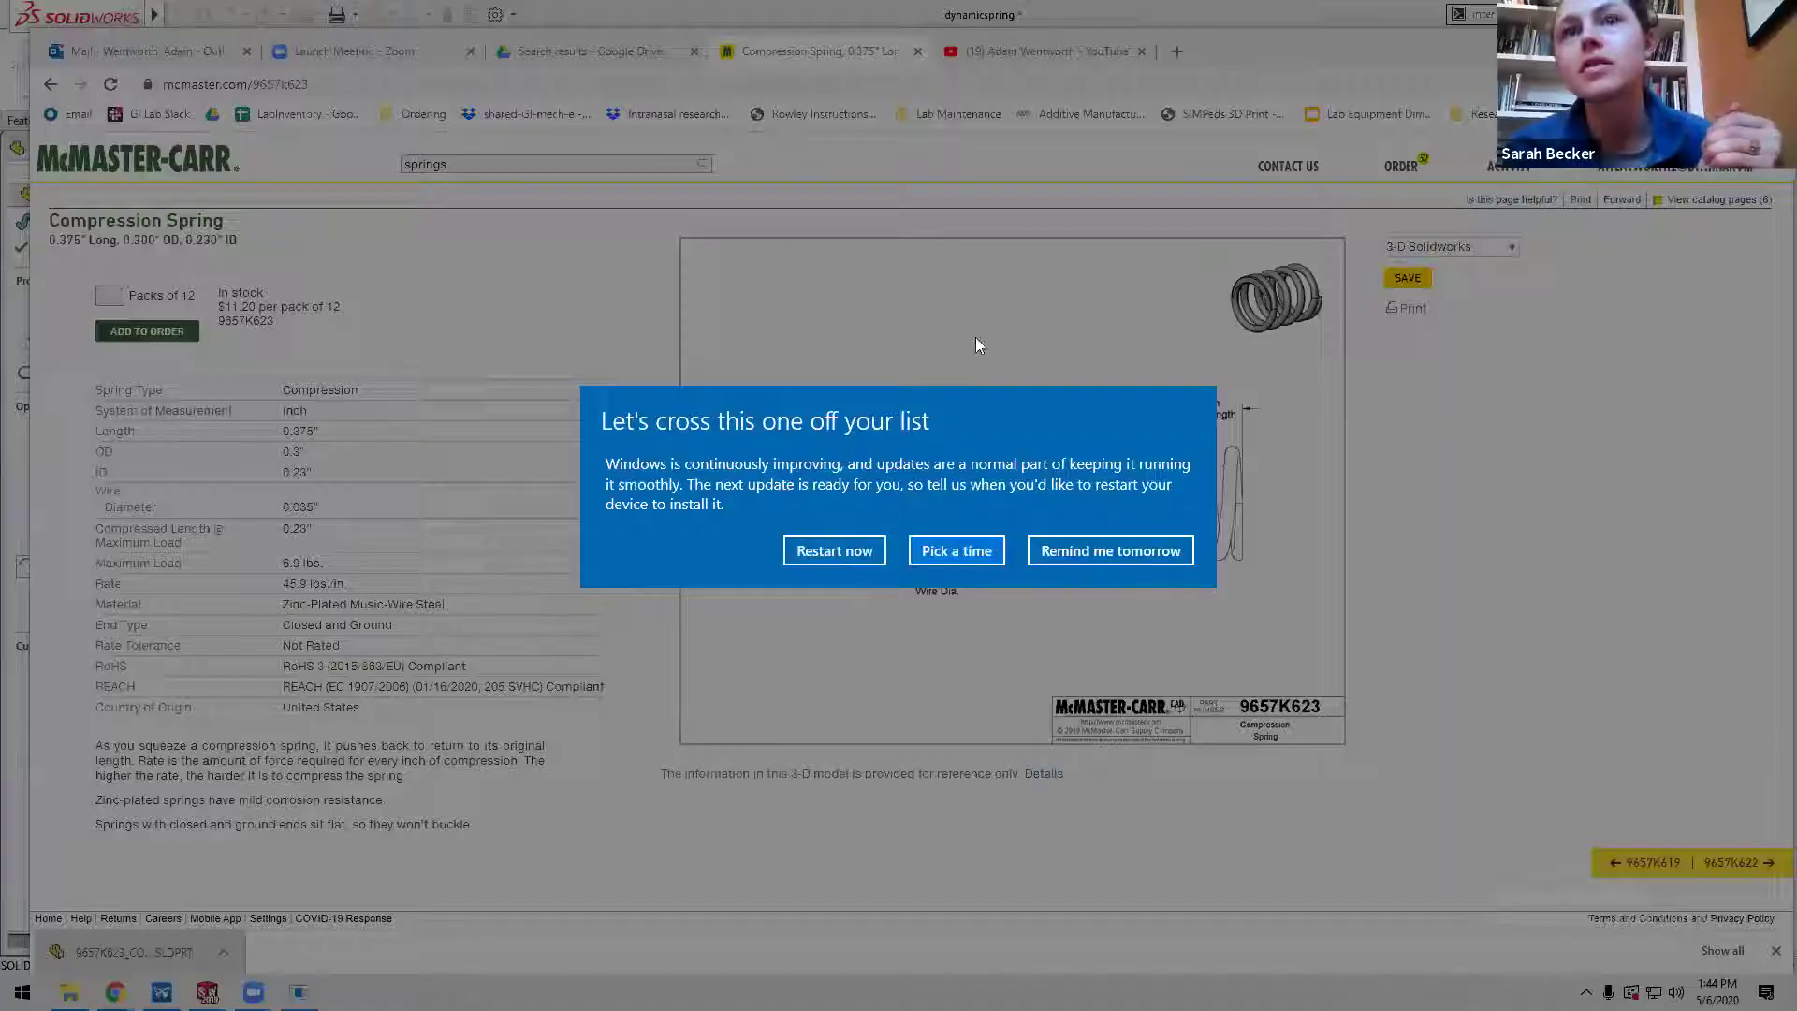
- Postpone the Windows update reminder until tomorrow and cancel the open Sweep1 edit in SOLIDWORKS
{"action": "left_click", "coordinate": [1174, 554]}
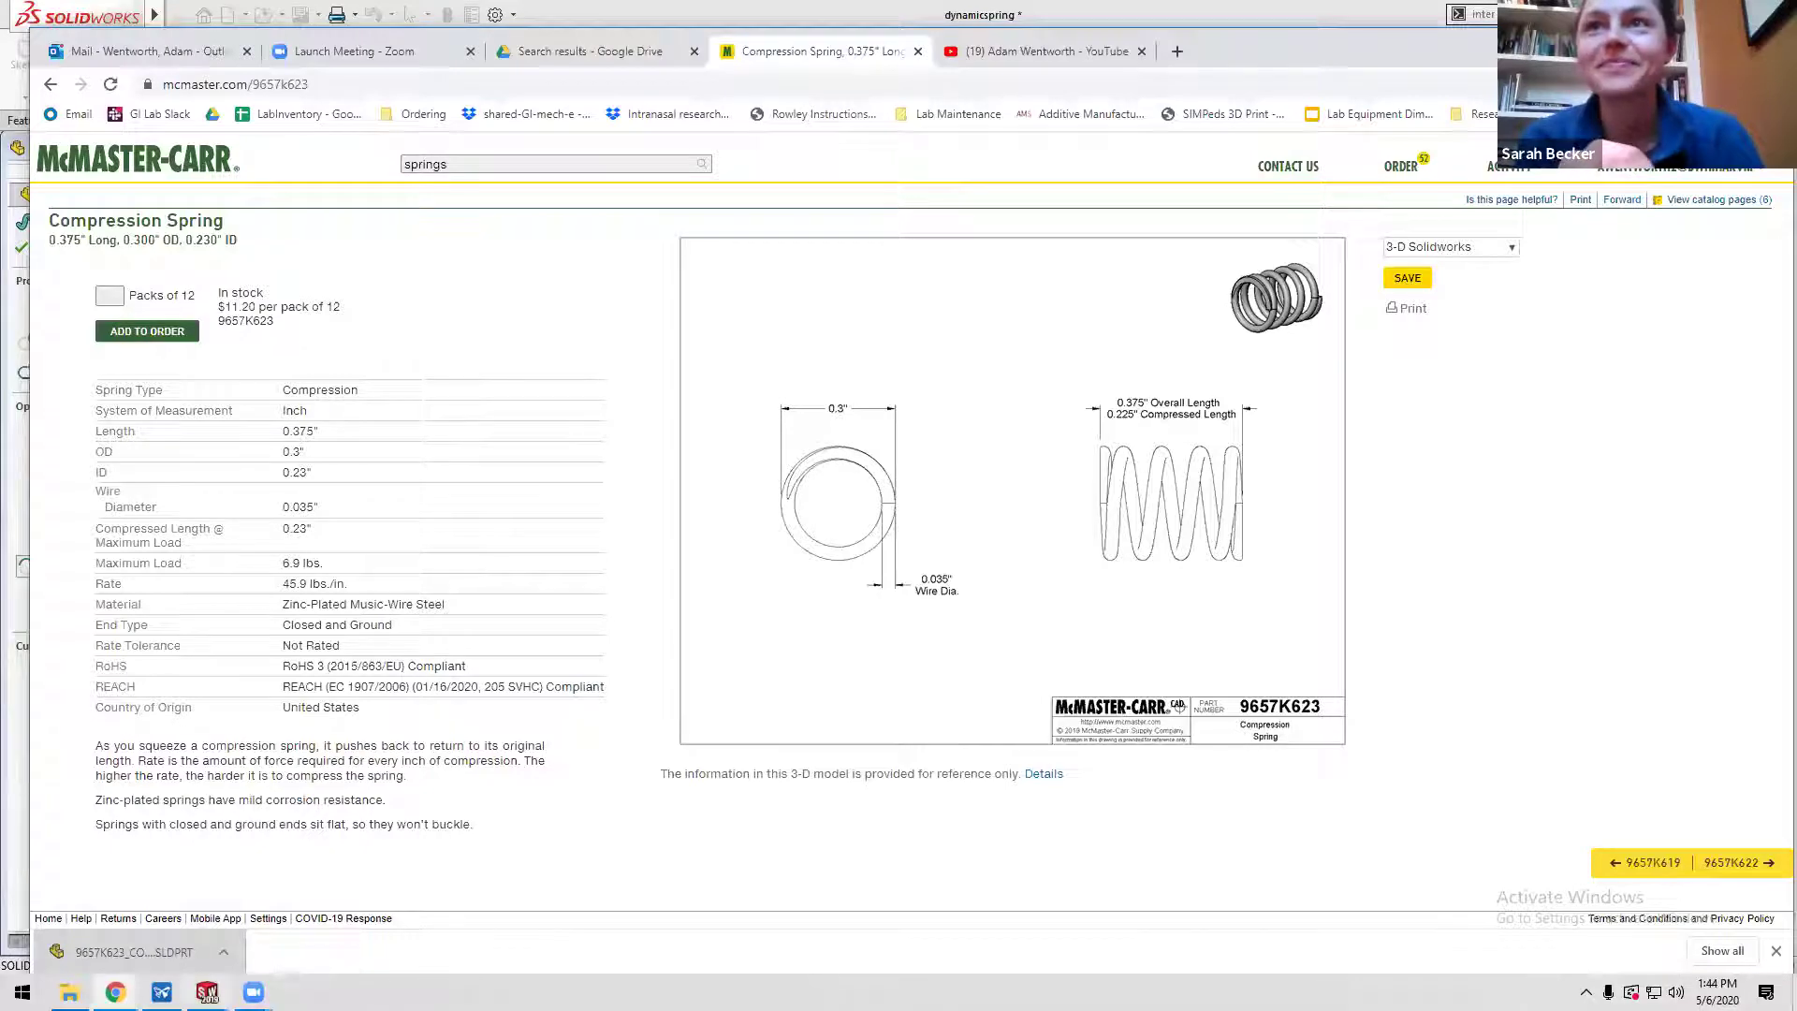
{"action": "mouse_move", "coordinate": [207, 992]}
{"action": "left_click", "coordinate": [702, 904]}
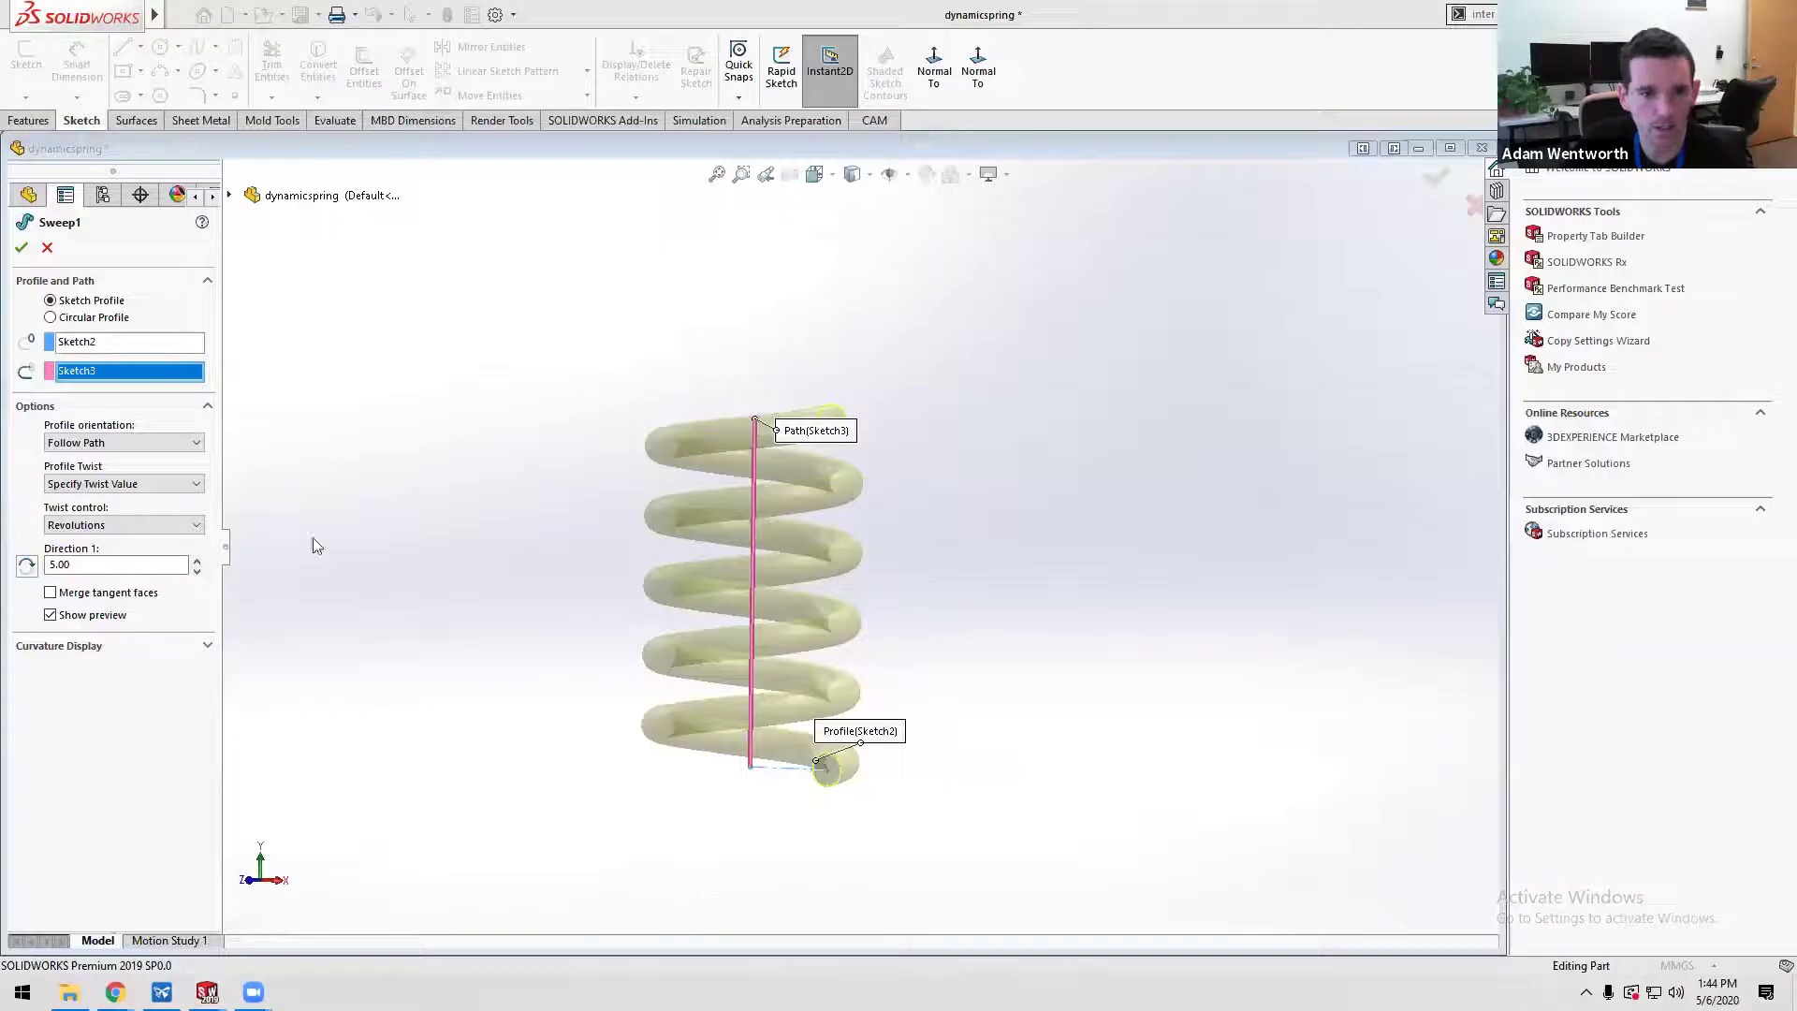
{"action": "left_click", "coordinate": [45, 249]}
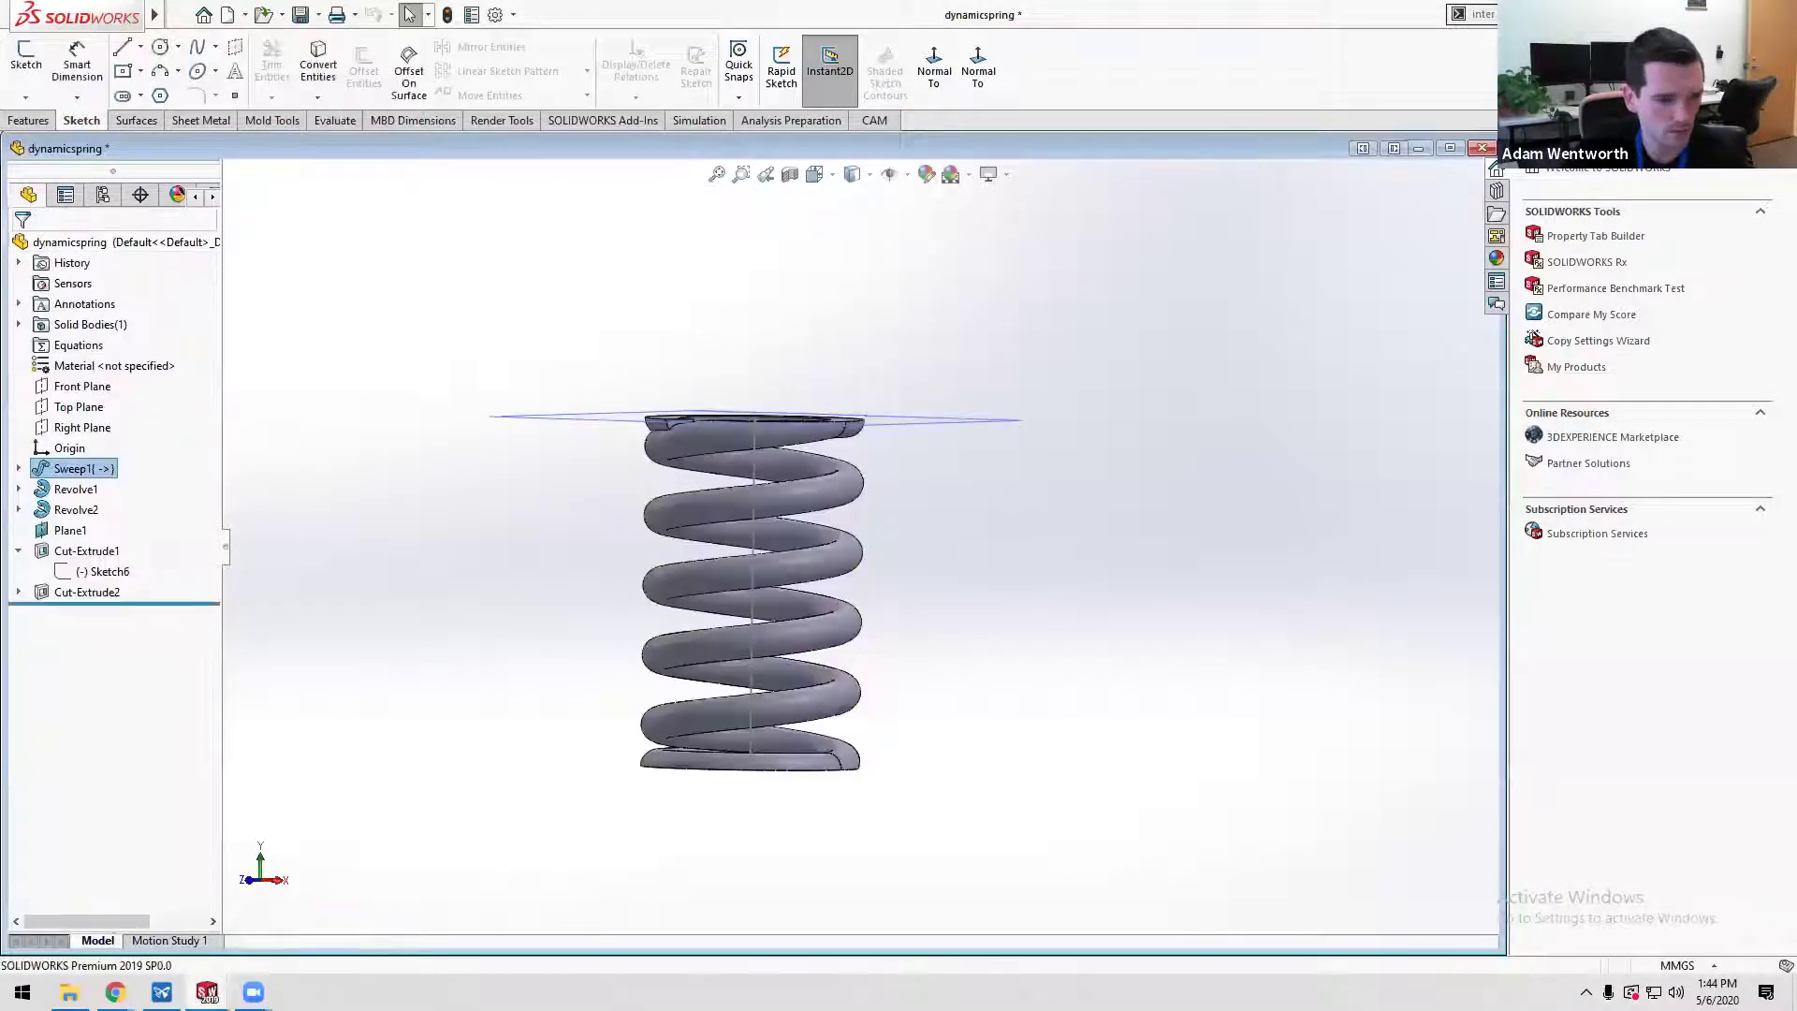
- Switch to the DynamicSpring assembly and examine closely how the spring sits in the lower base
{"action": "mouse_move", "coordinate": [207, 992]}
{"action": "left_click", "coordinate": [679, 901]}
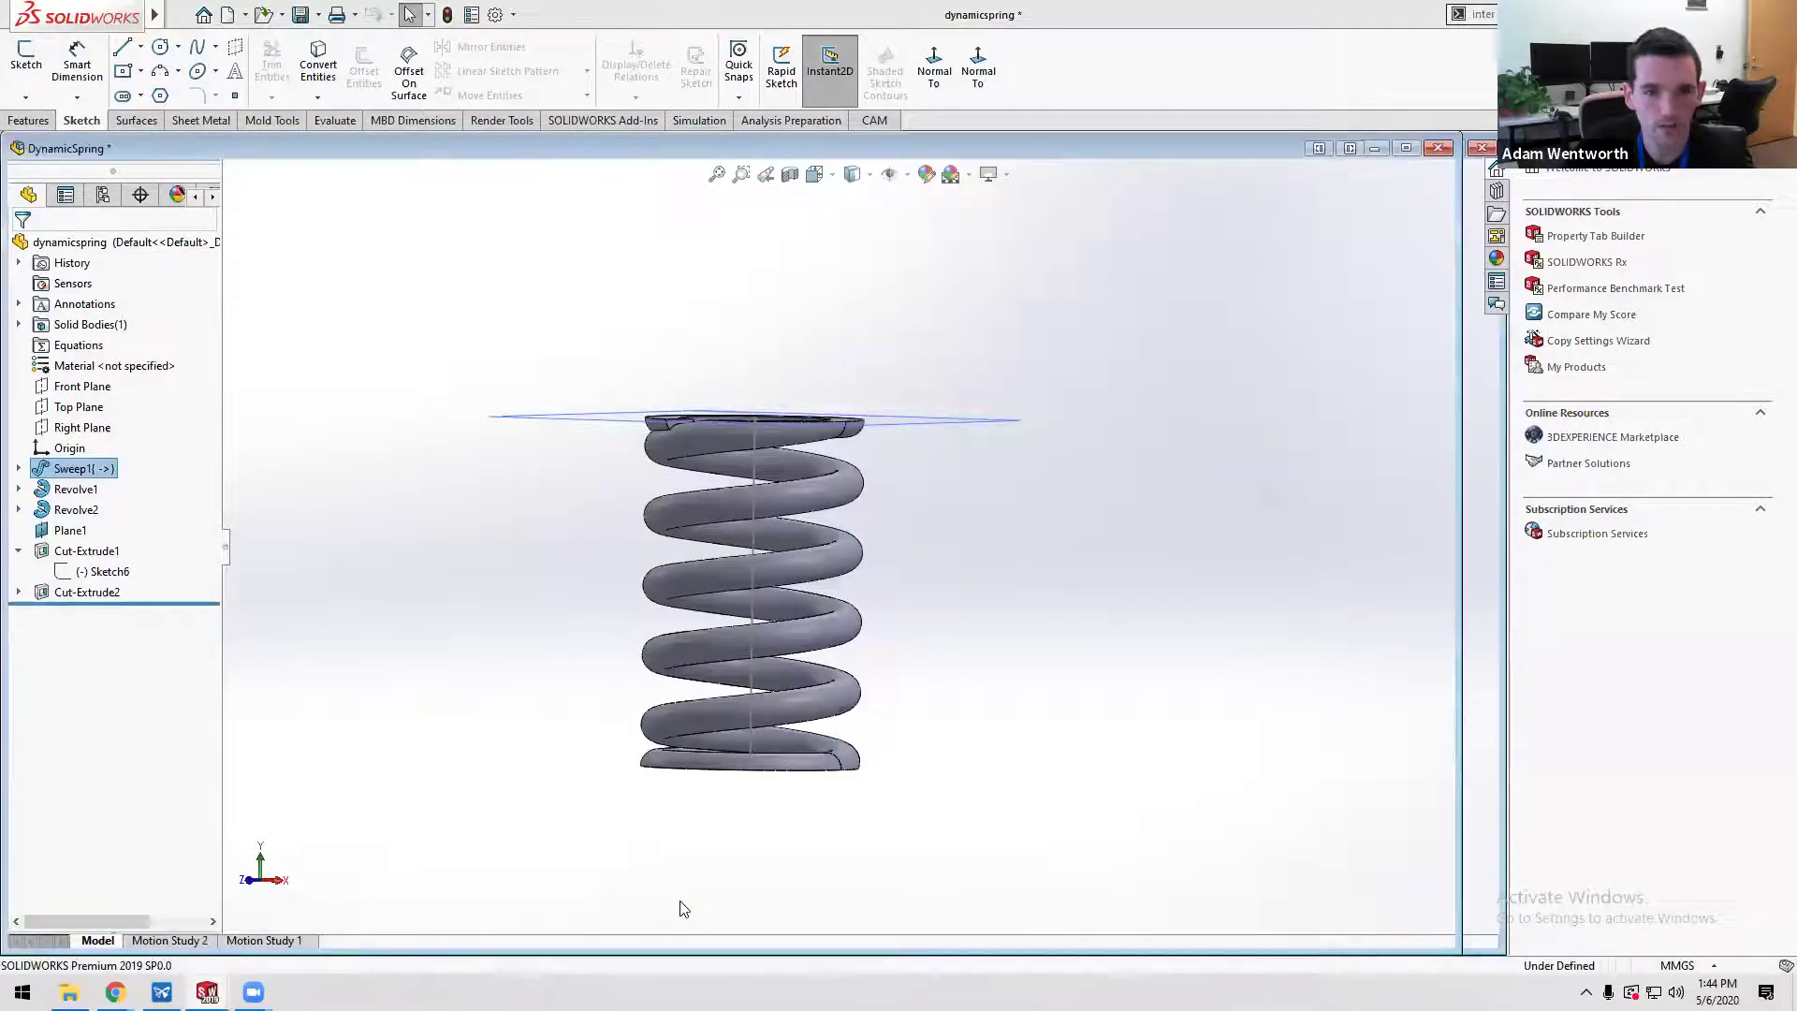
{"action": "left_click", "coordinate": [936, 756]}
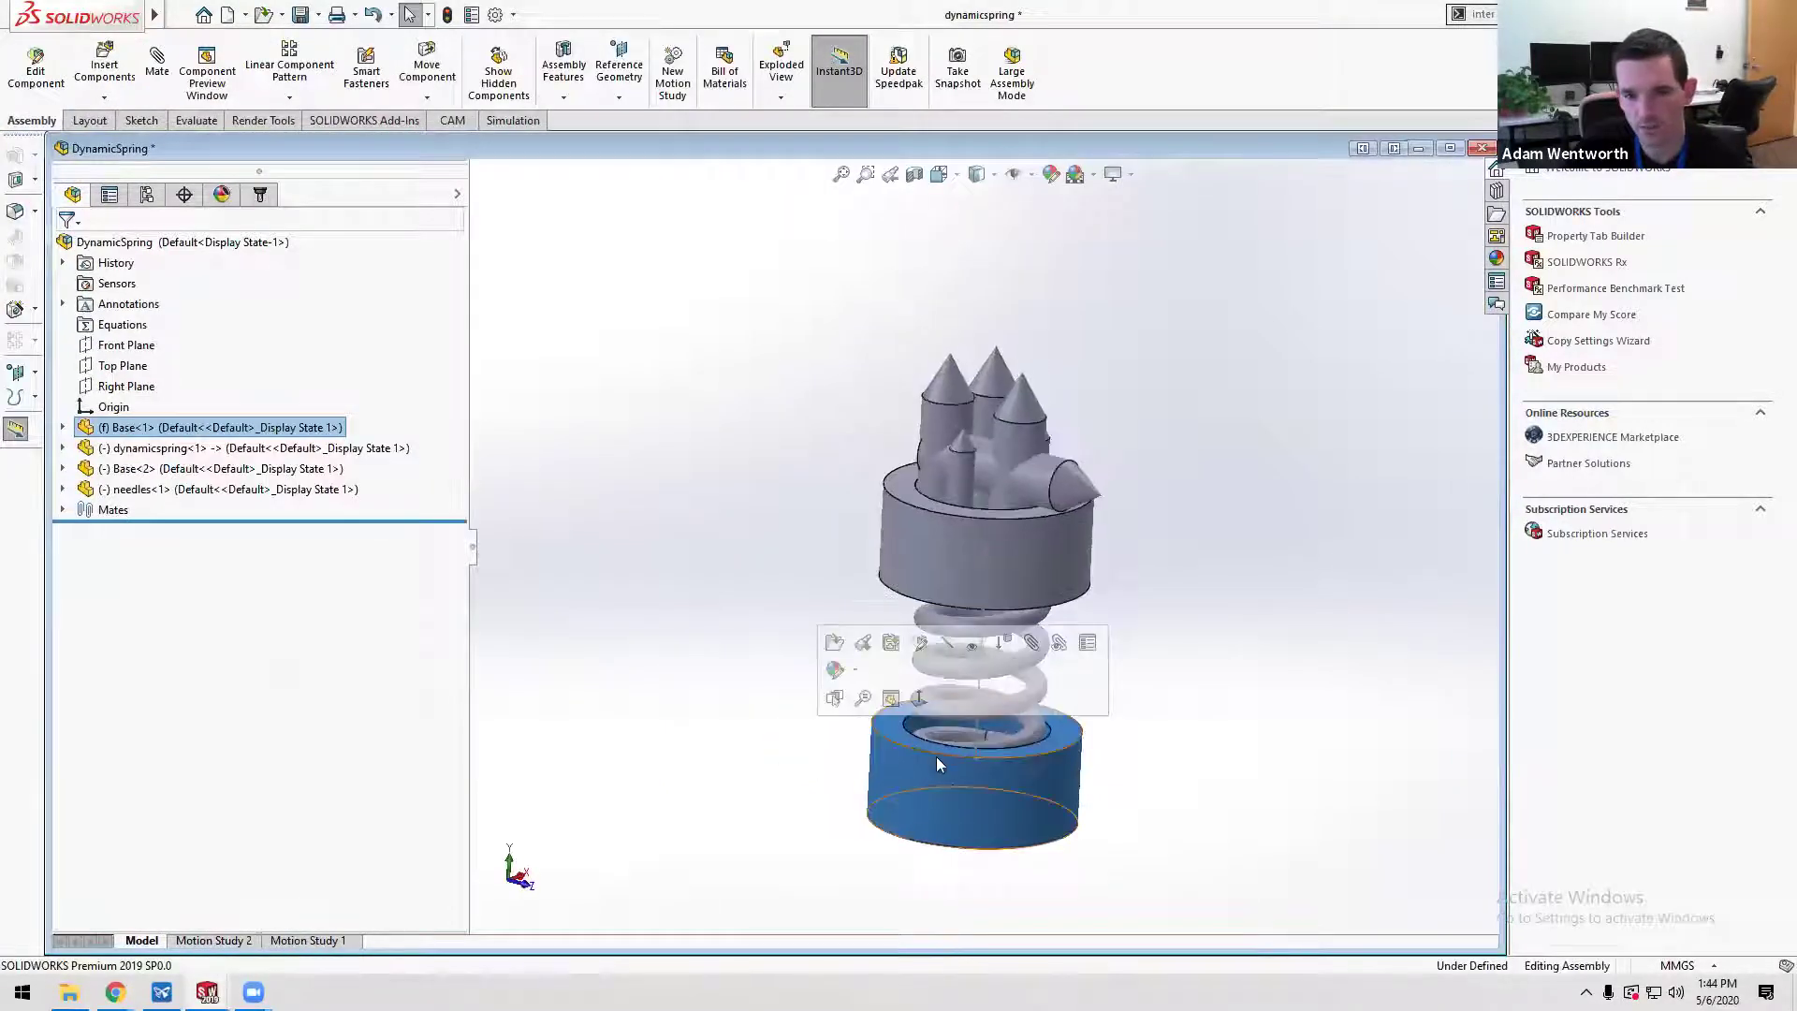
{"action": "scroll", "coordinate": [955, 702], "scroll_direction": "down", "scroll_amount": 5}
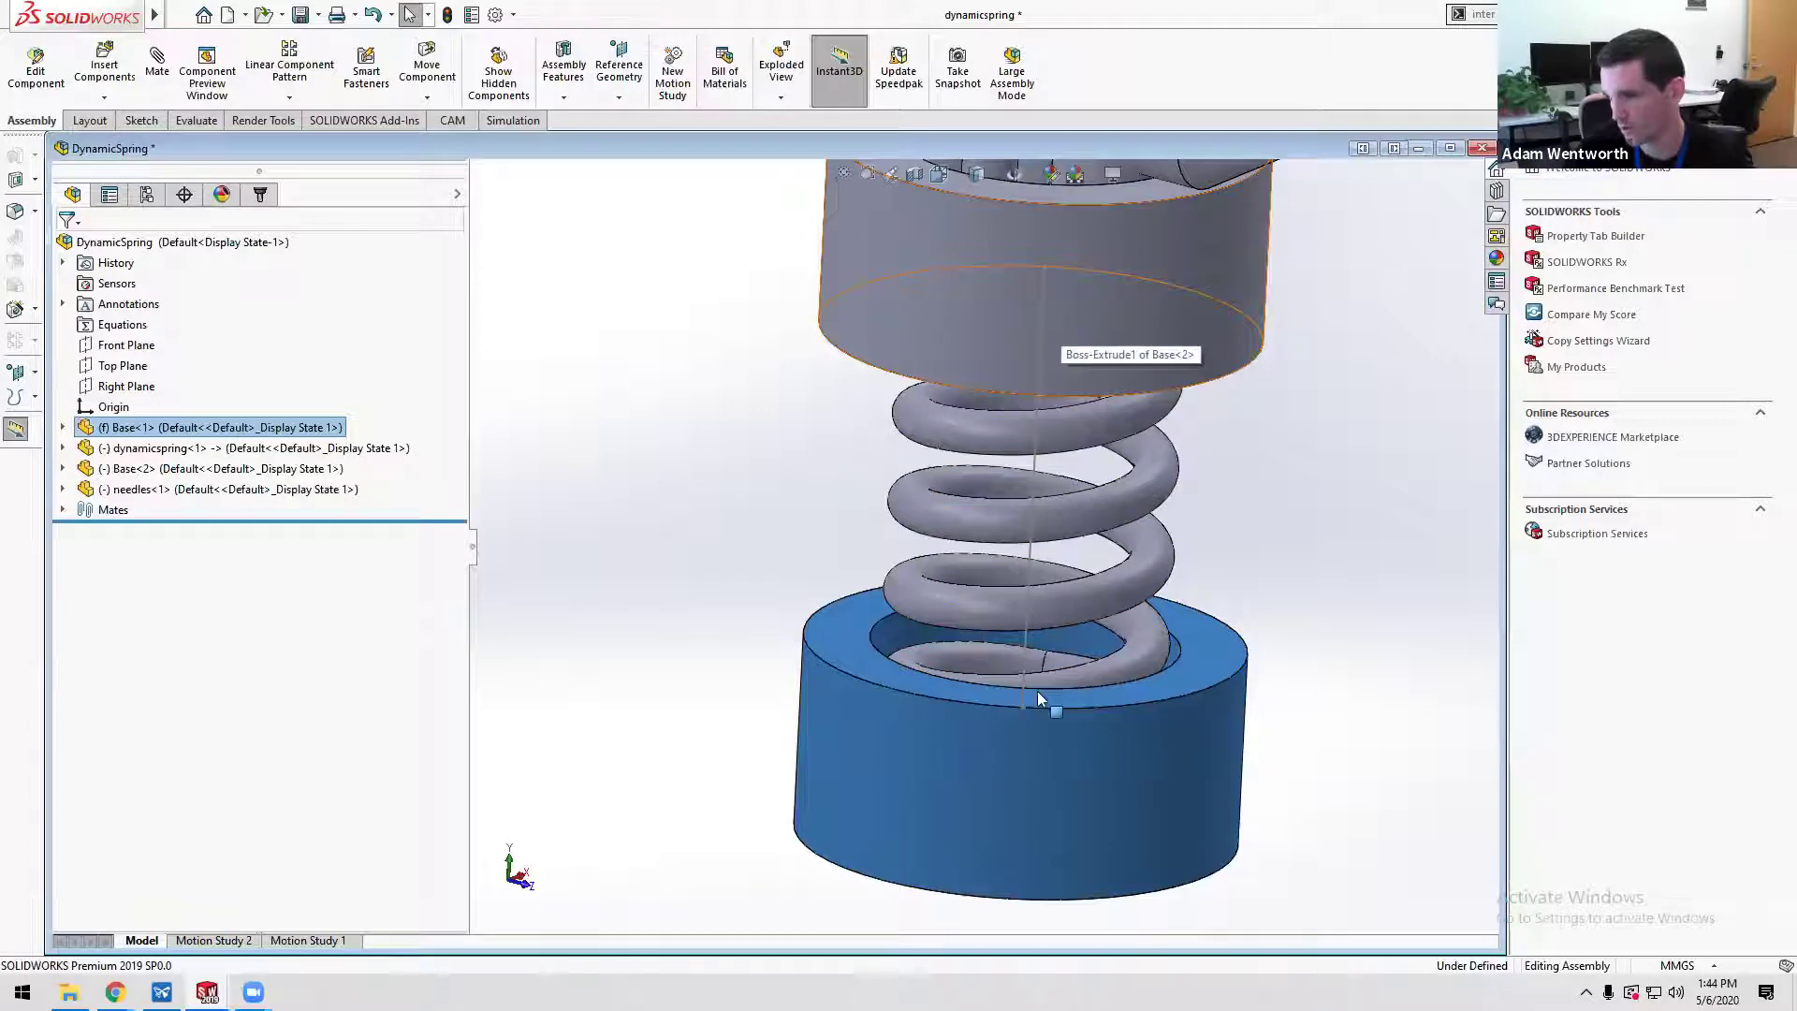
- Move the upper base down toward the fixed lower base to compress the spring, view the assembly side-on, and clear the selection
{"action": "scroll", "coordinate": [675, 490], "scroll_direction": "up", "scroll_amount": 3}
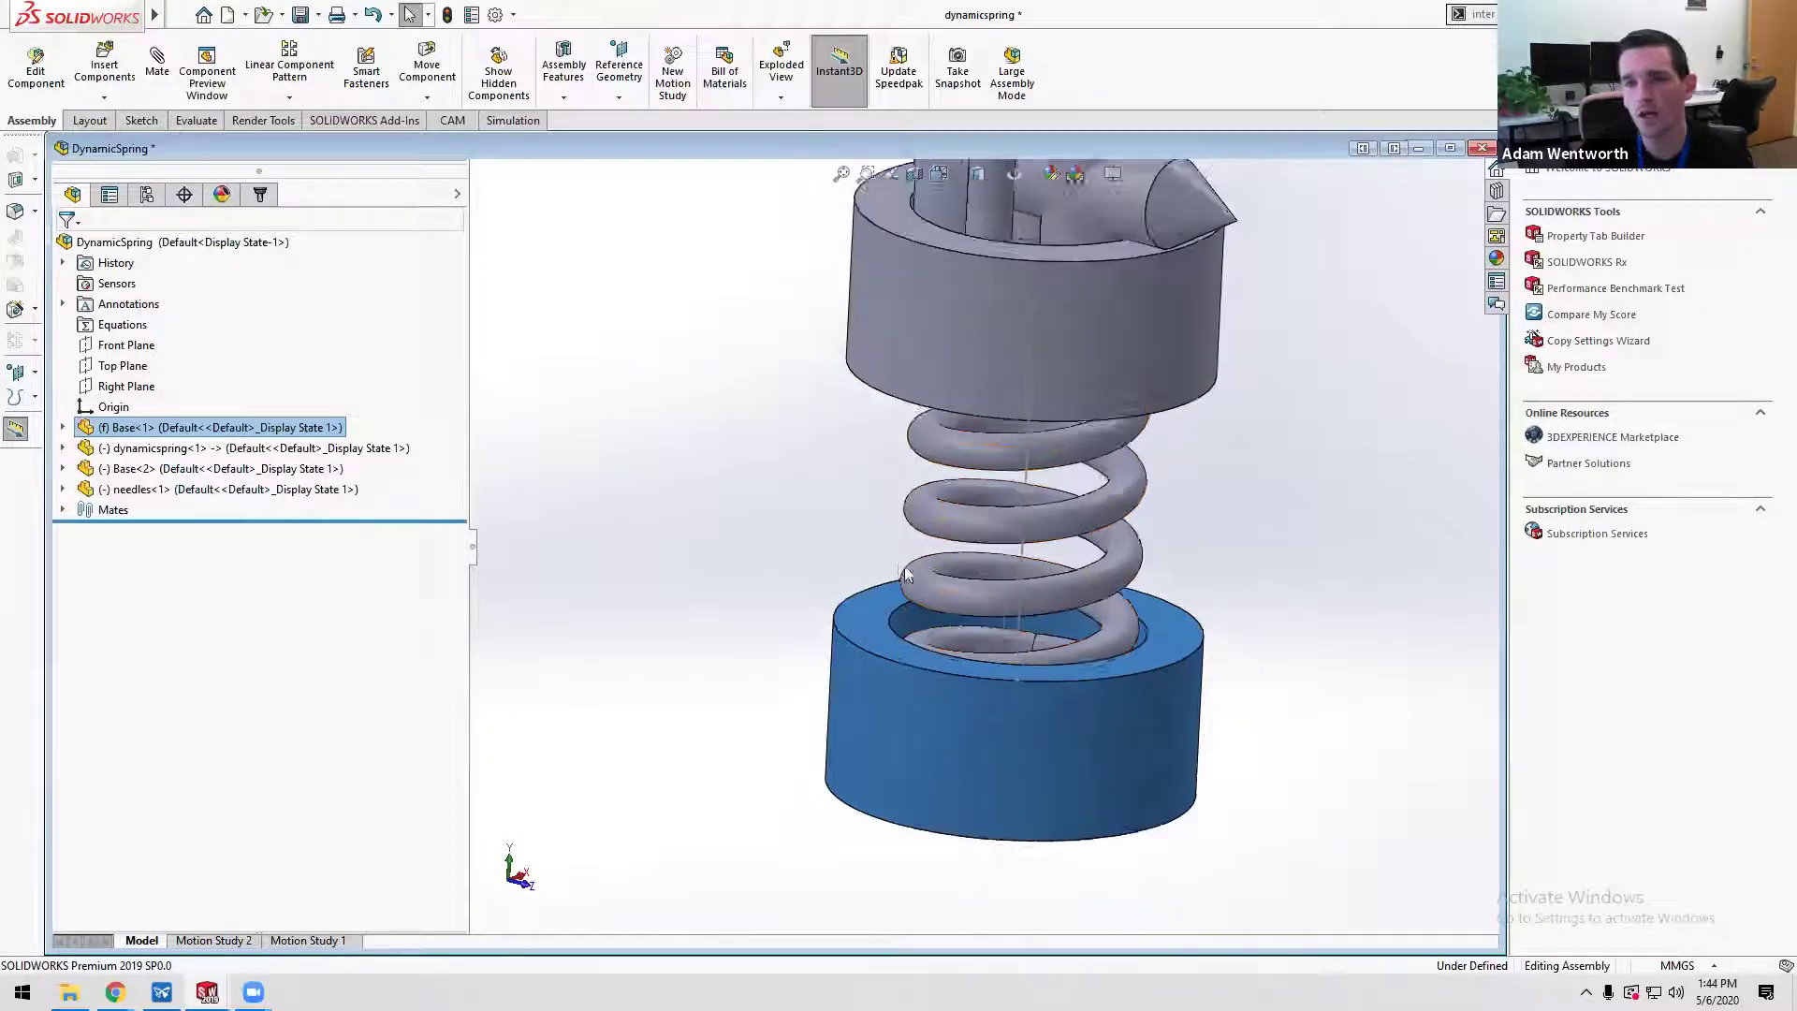
{"action": "left_click_drag", "start_coordinate": [1104, 386], "coordinate": [1137, 545]}
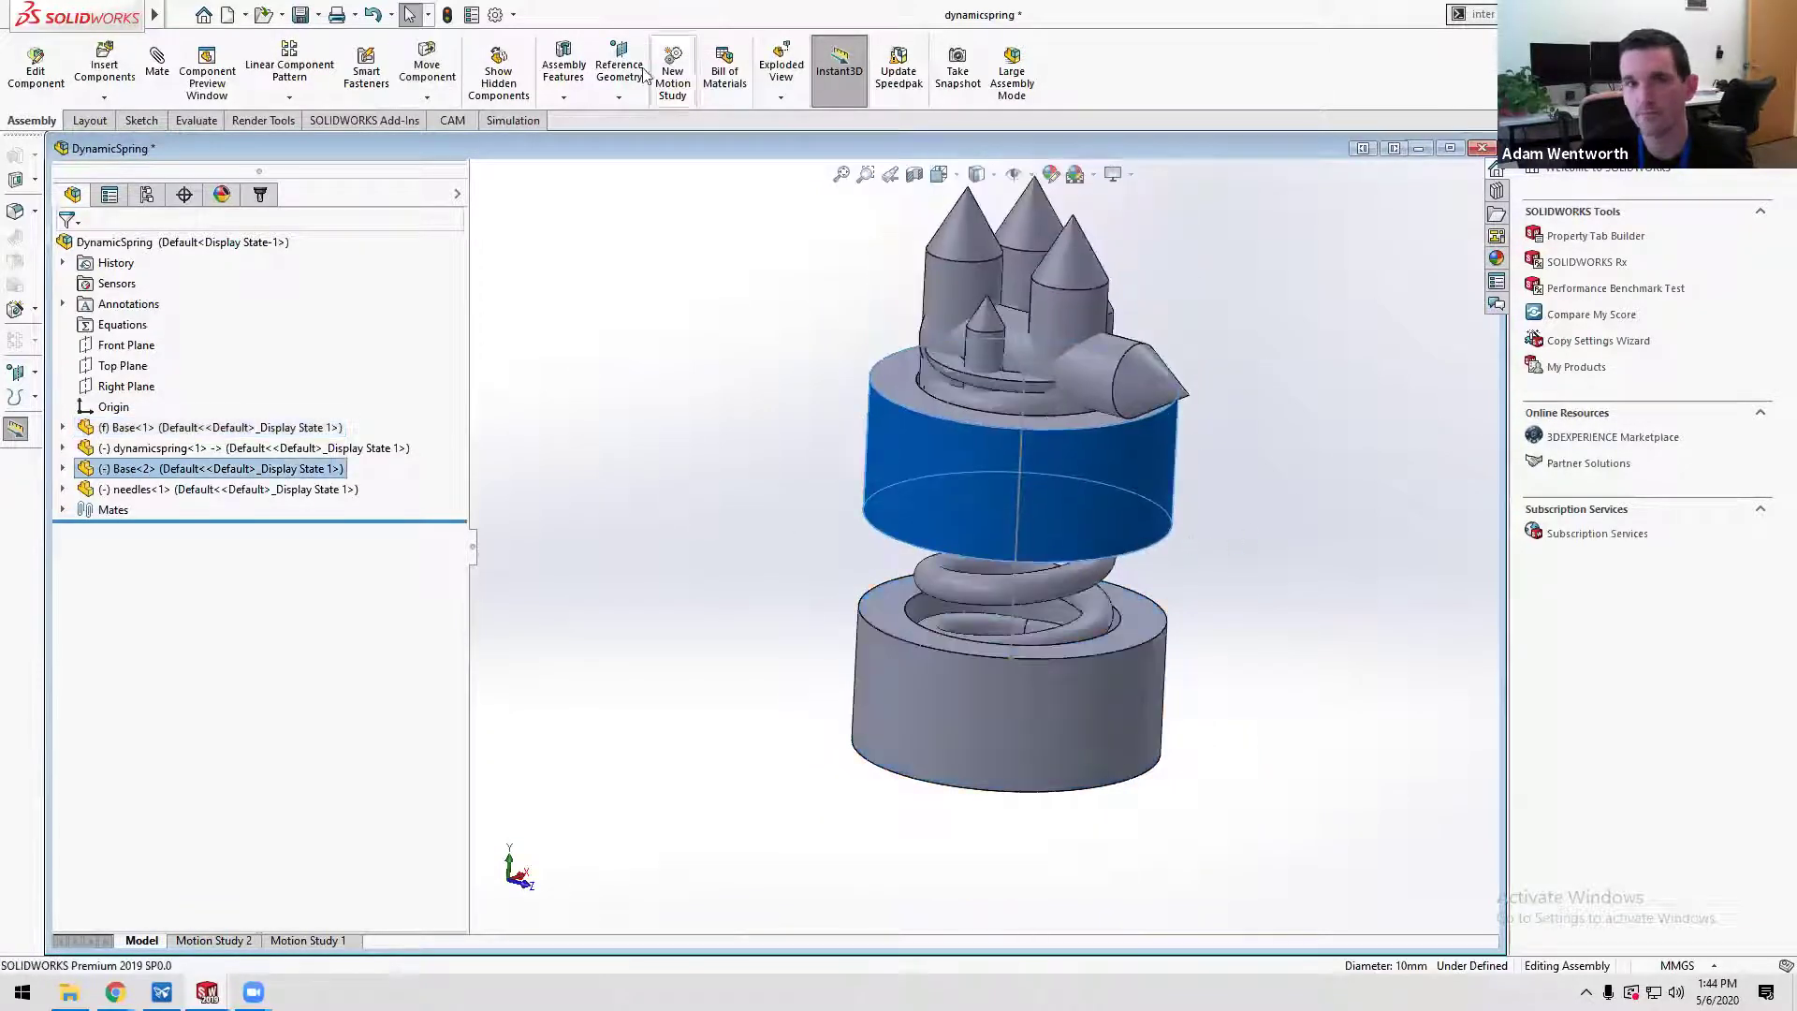
{"action": "left_click", "coordinate": [603, 355]}
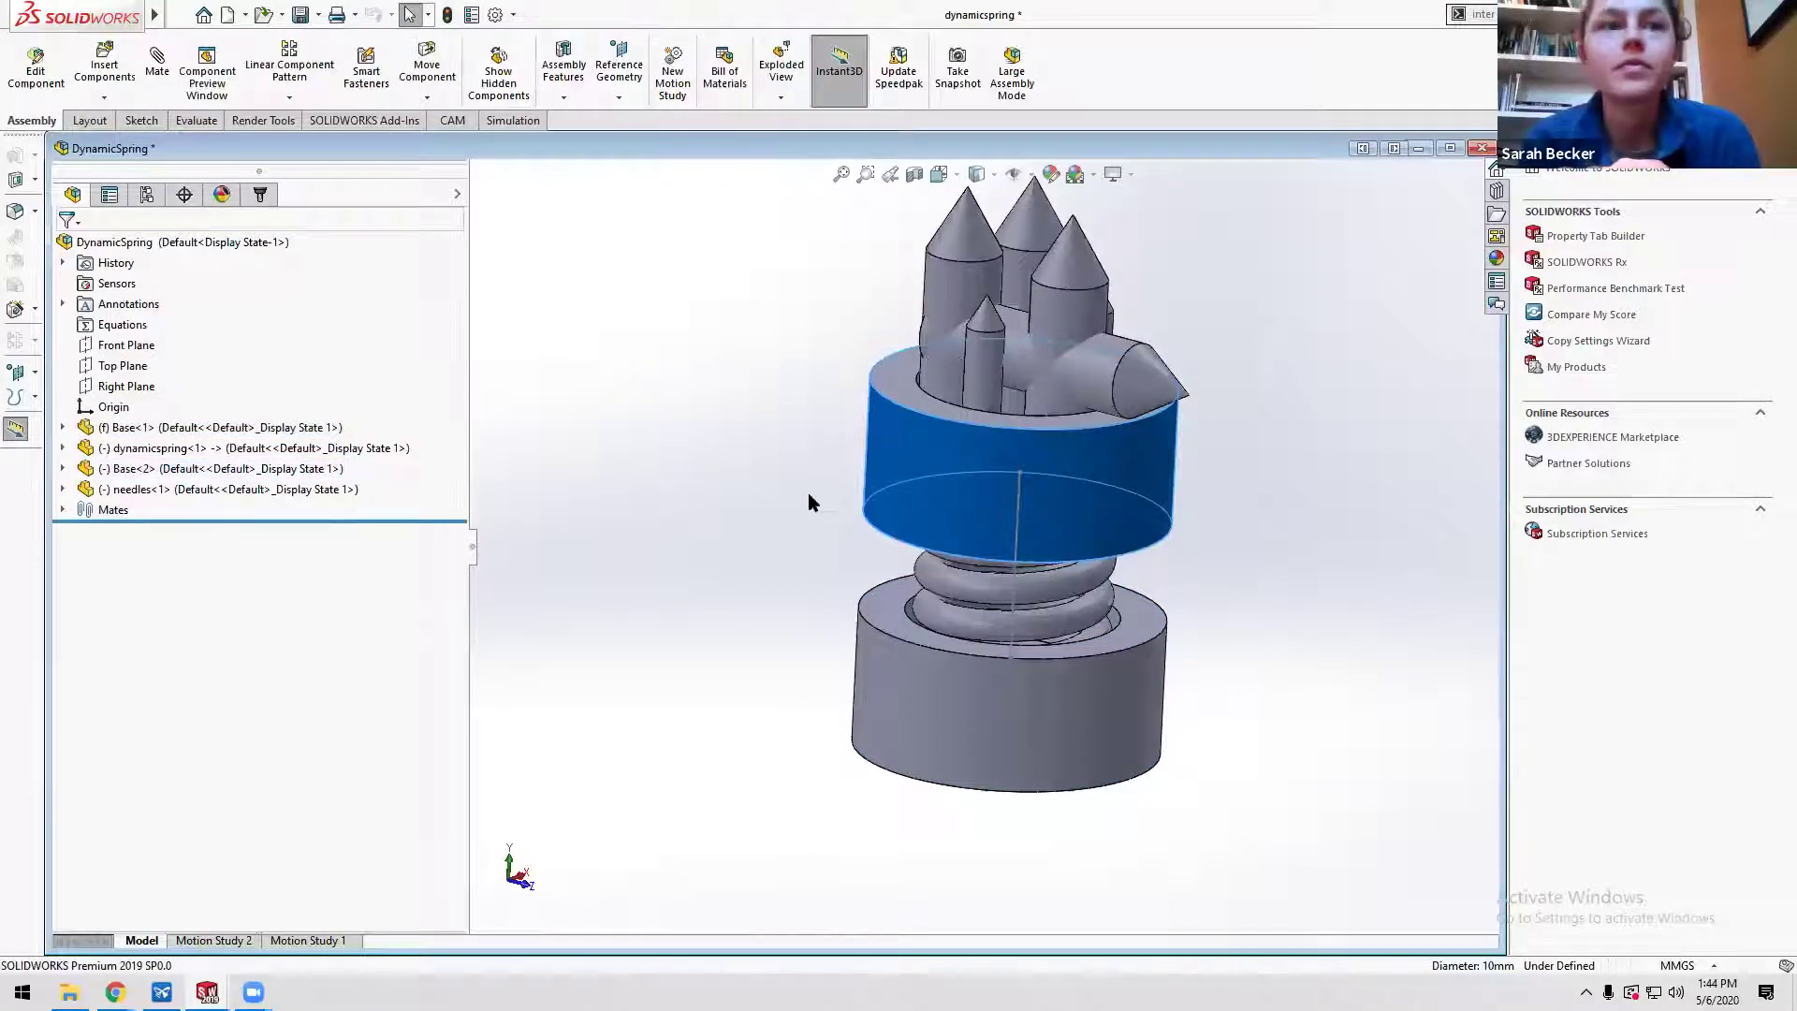
{"action": "middle_click_drag", "start_coordinate": [810, 502], "coordinate": [794, 440]}
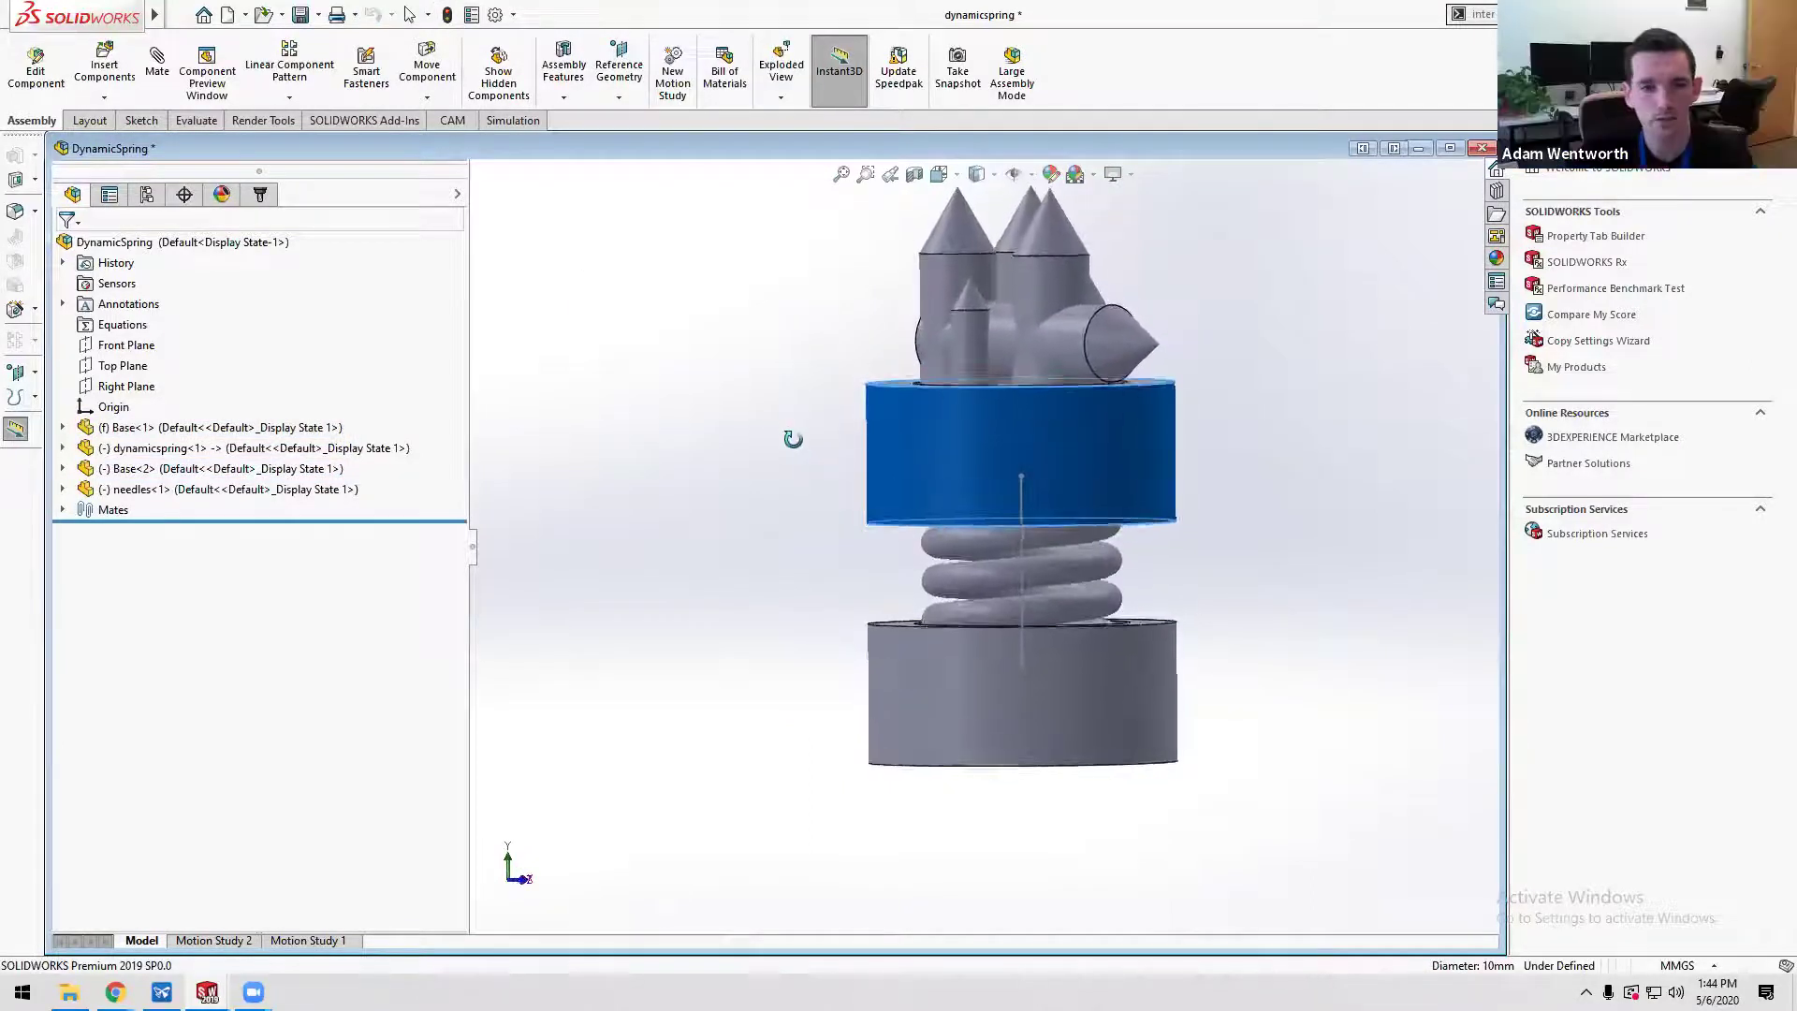
{"action": "left_click", "coordinate": [793, 441]}
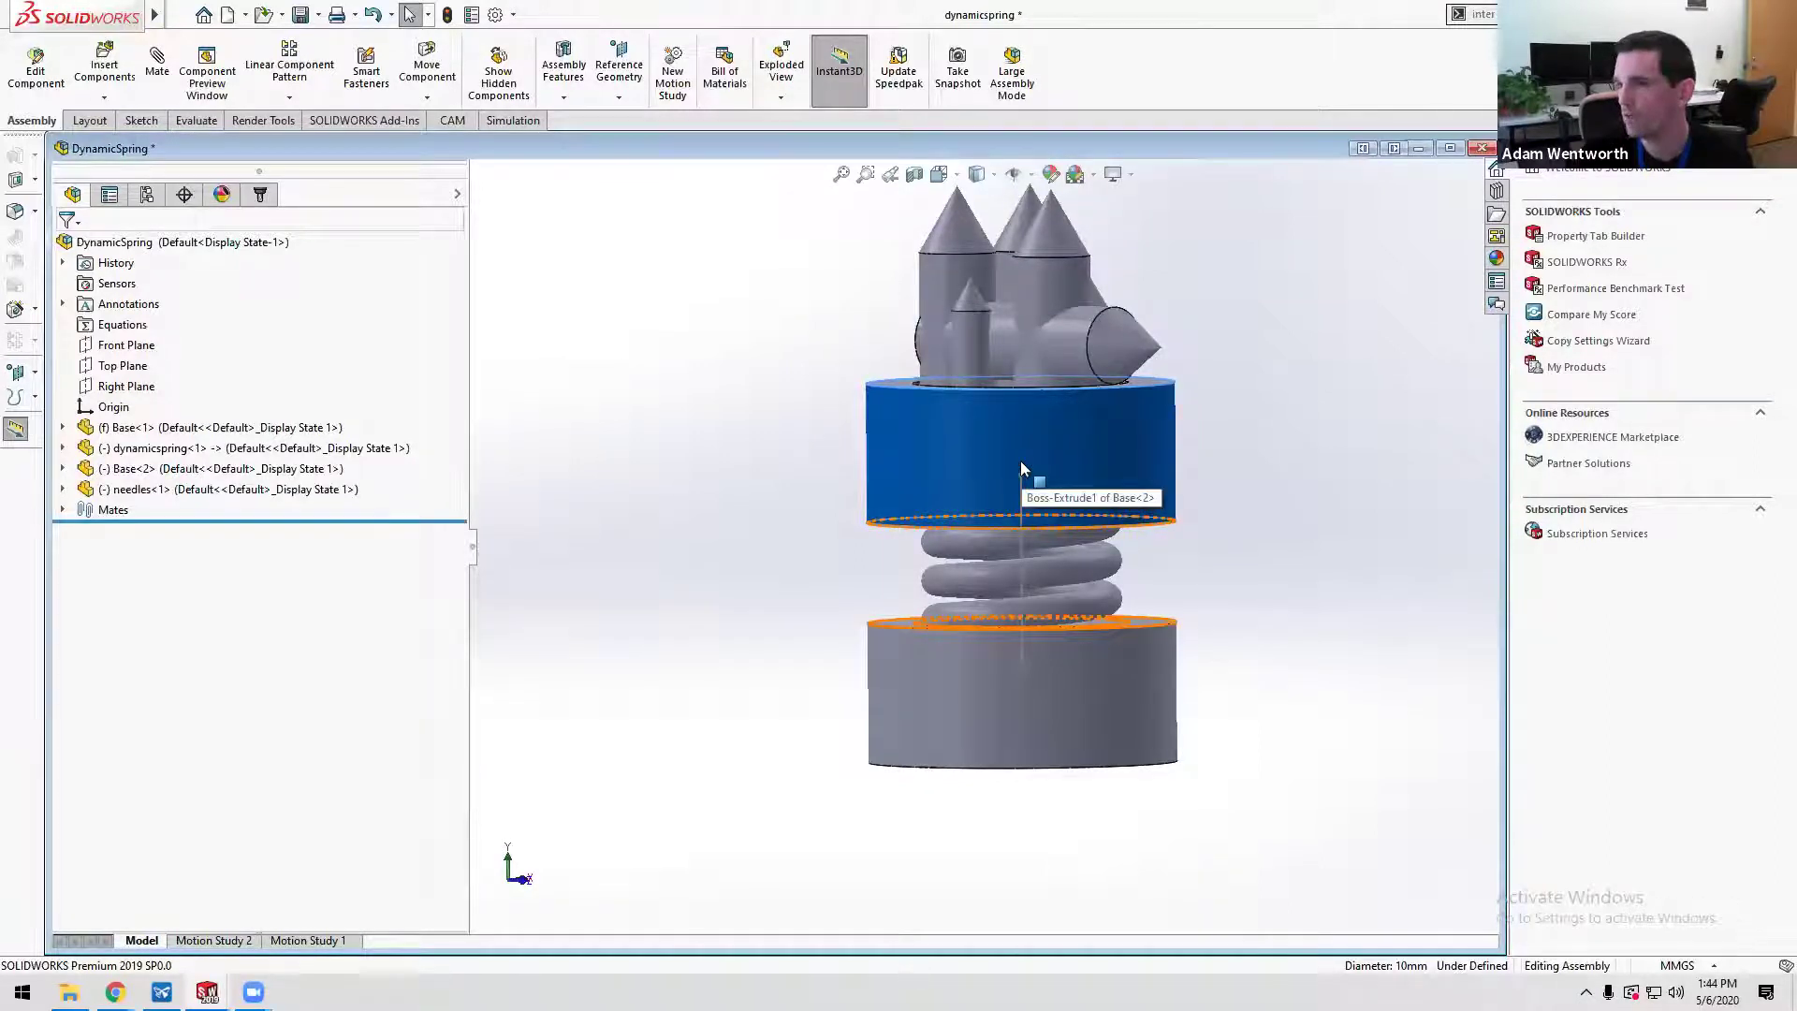
{"action": "left_click", "coordinate": [729, 472]}
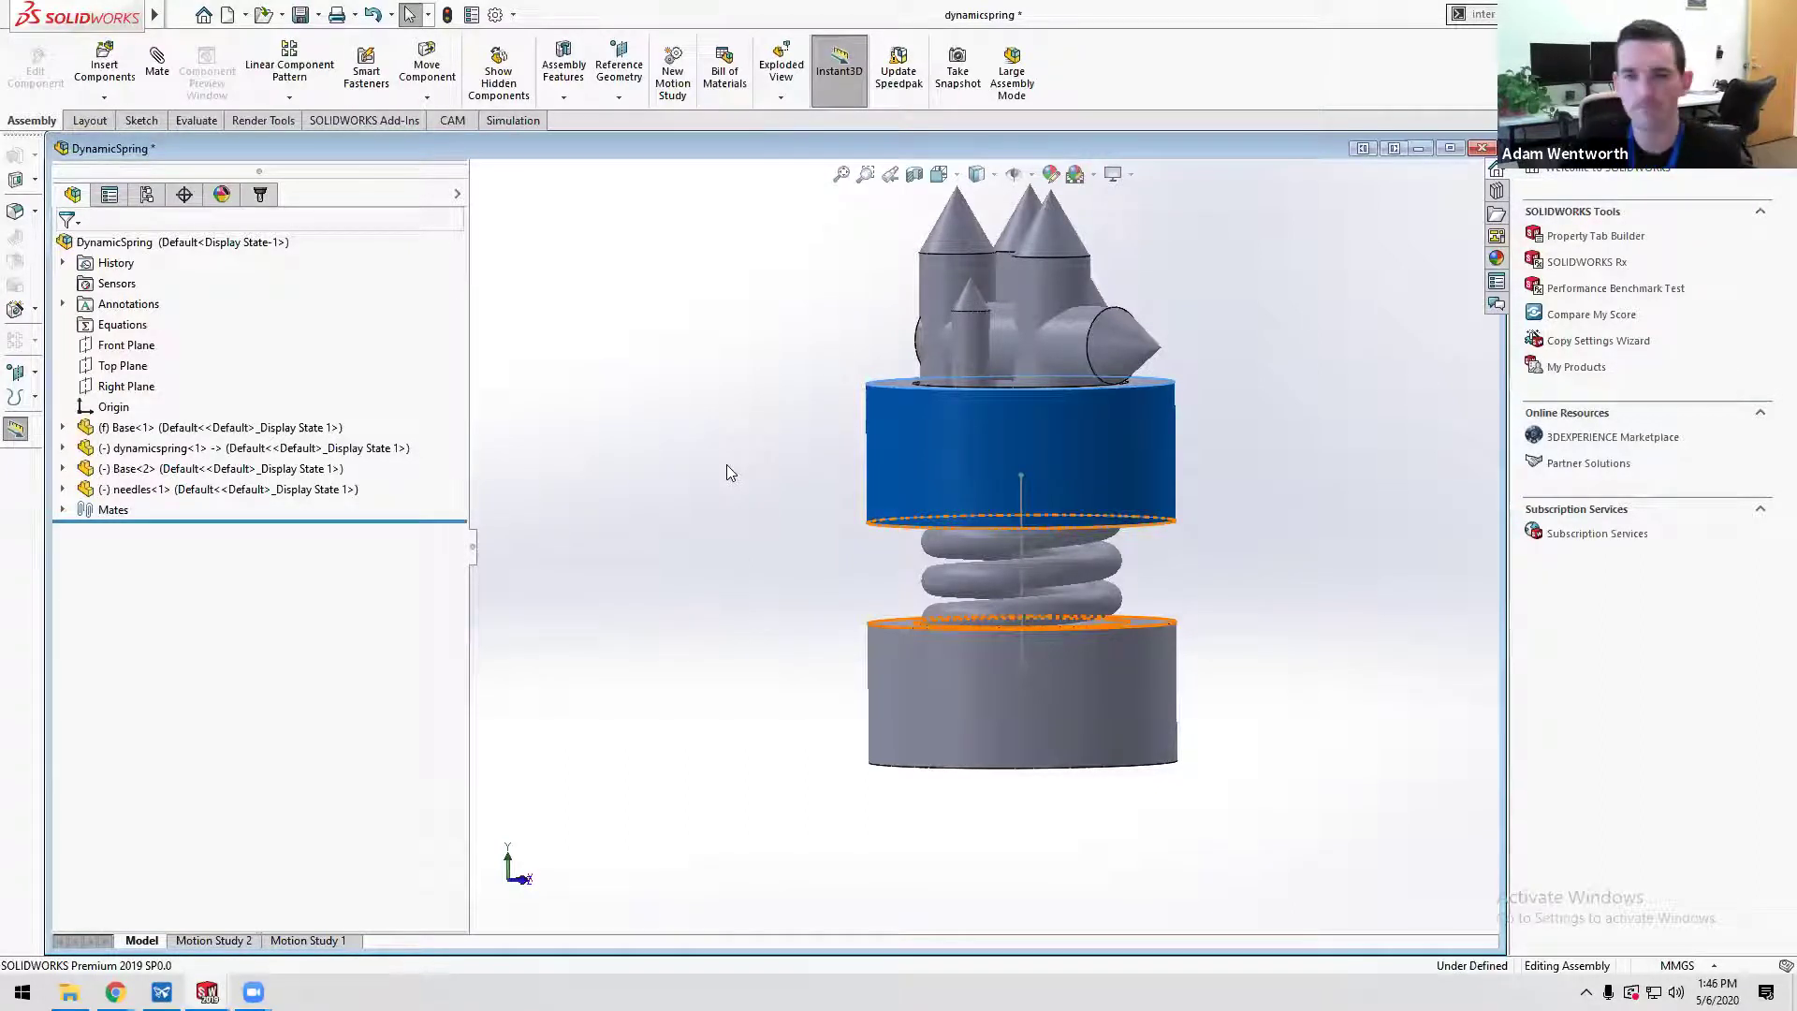
{"action": "left_click", "coordinate": [749, 445]}
{"action": "scroll", "coordinate": [749, 446], "scroll_direction": "up", "scroll_amount": 3}
{"action": "scroll", "coordinate": [1119, 442], "scroll_direction": "down", "scroll_amount": 4}
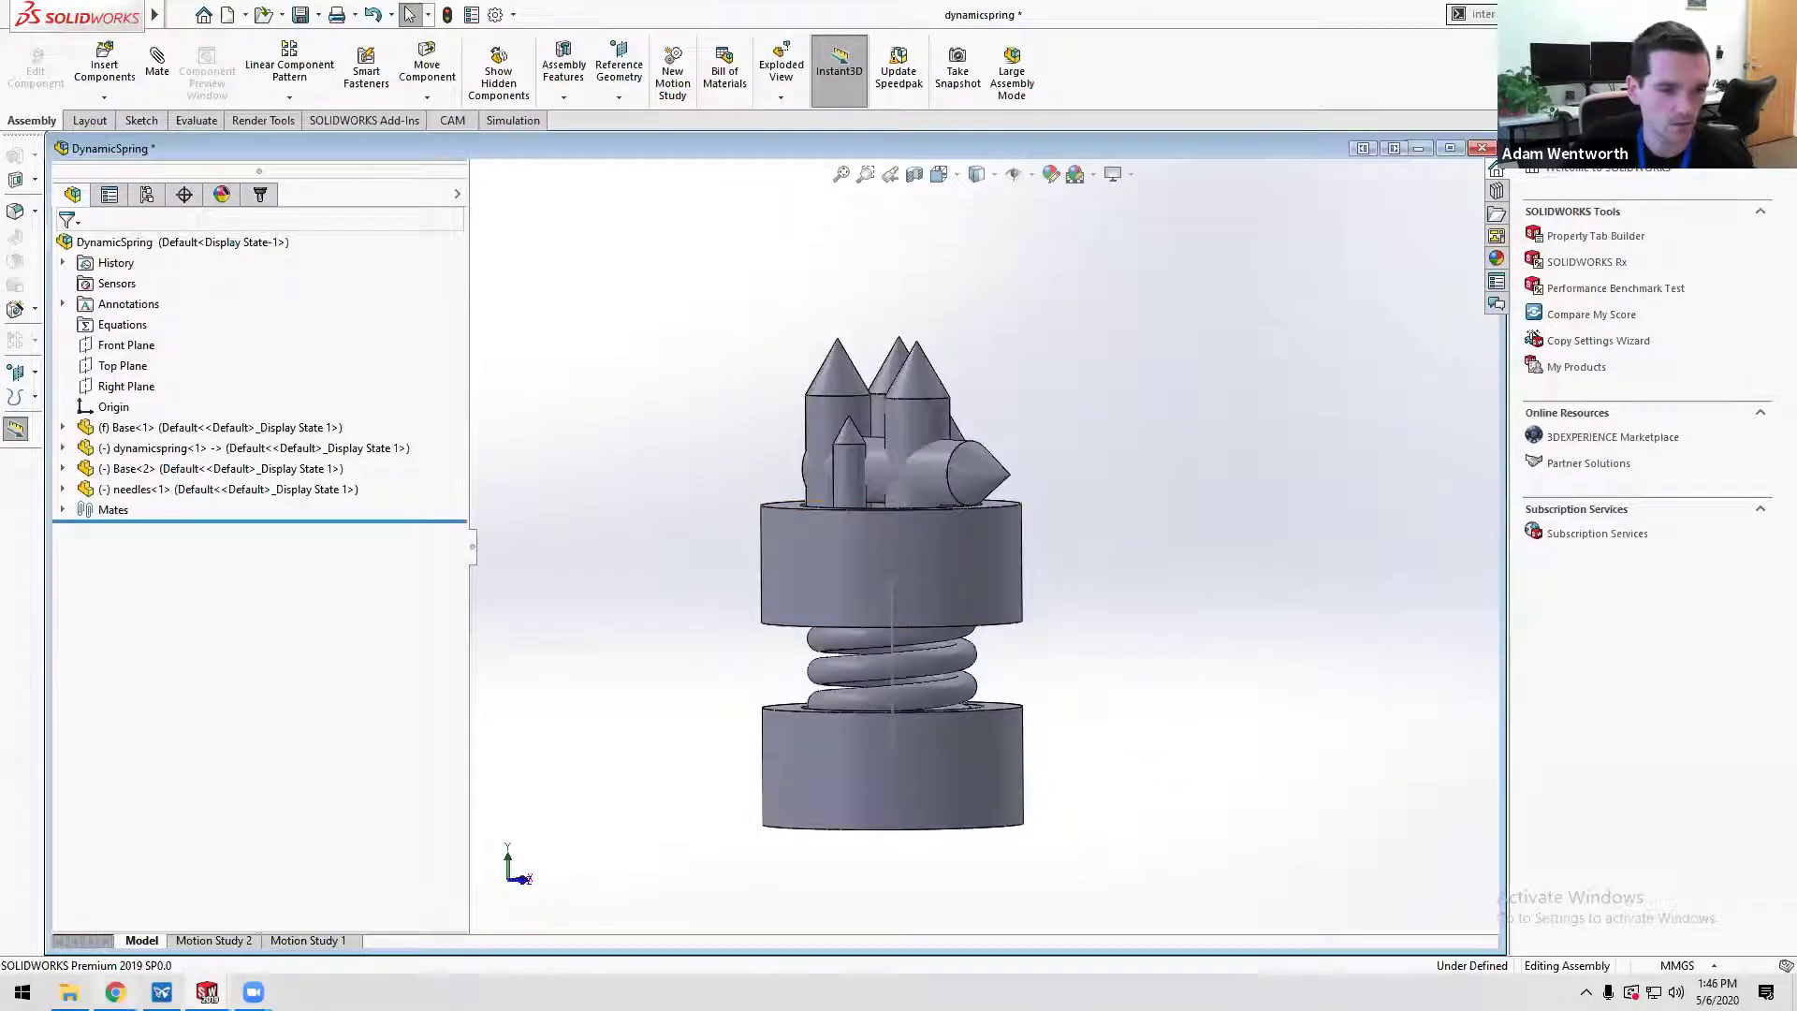
- Close the Chrome window showing the McMaster-Carr compression spring page
{"action": "left_click", "coordinate": [114, 992]}
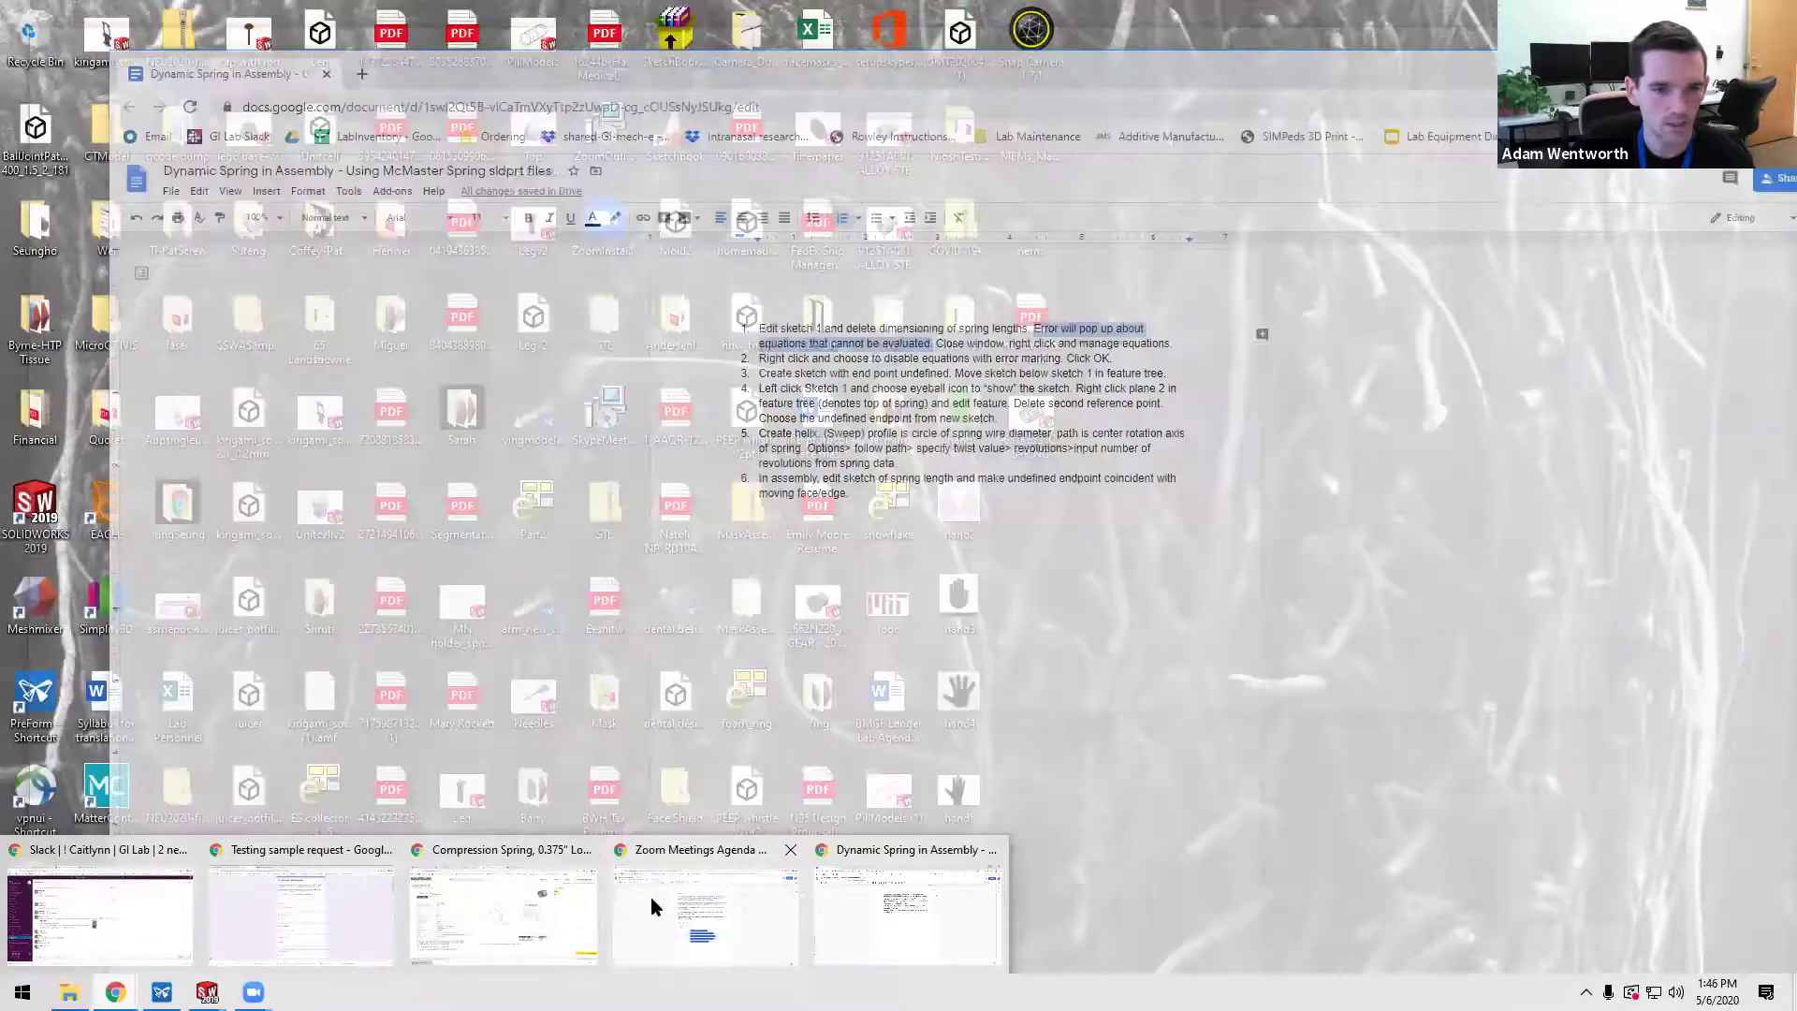
{"action": "mouse_move", "coordinate": [554, 920]}
{"action": "left_click", "coordinate": [588, 848]}
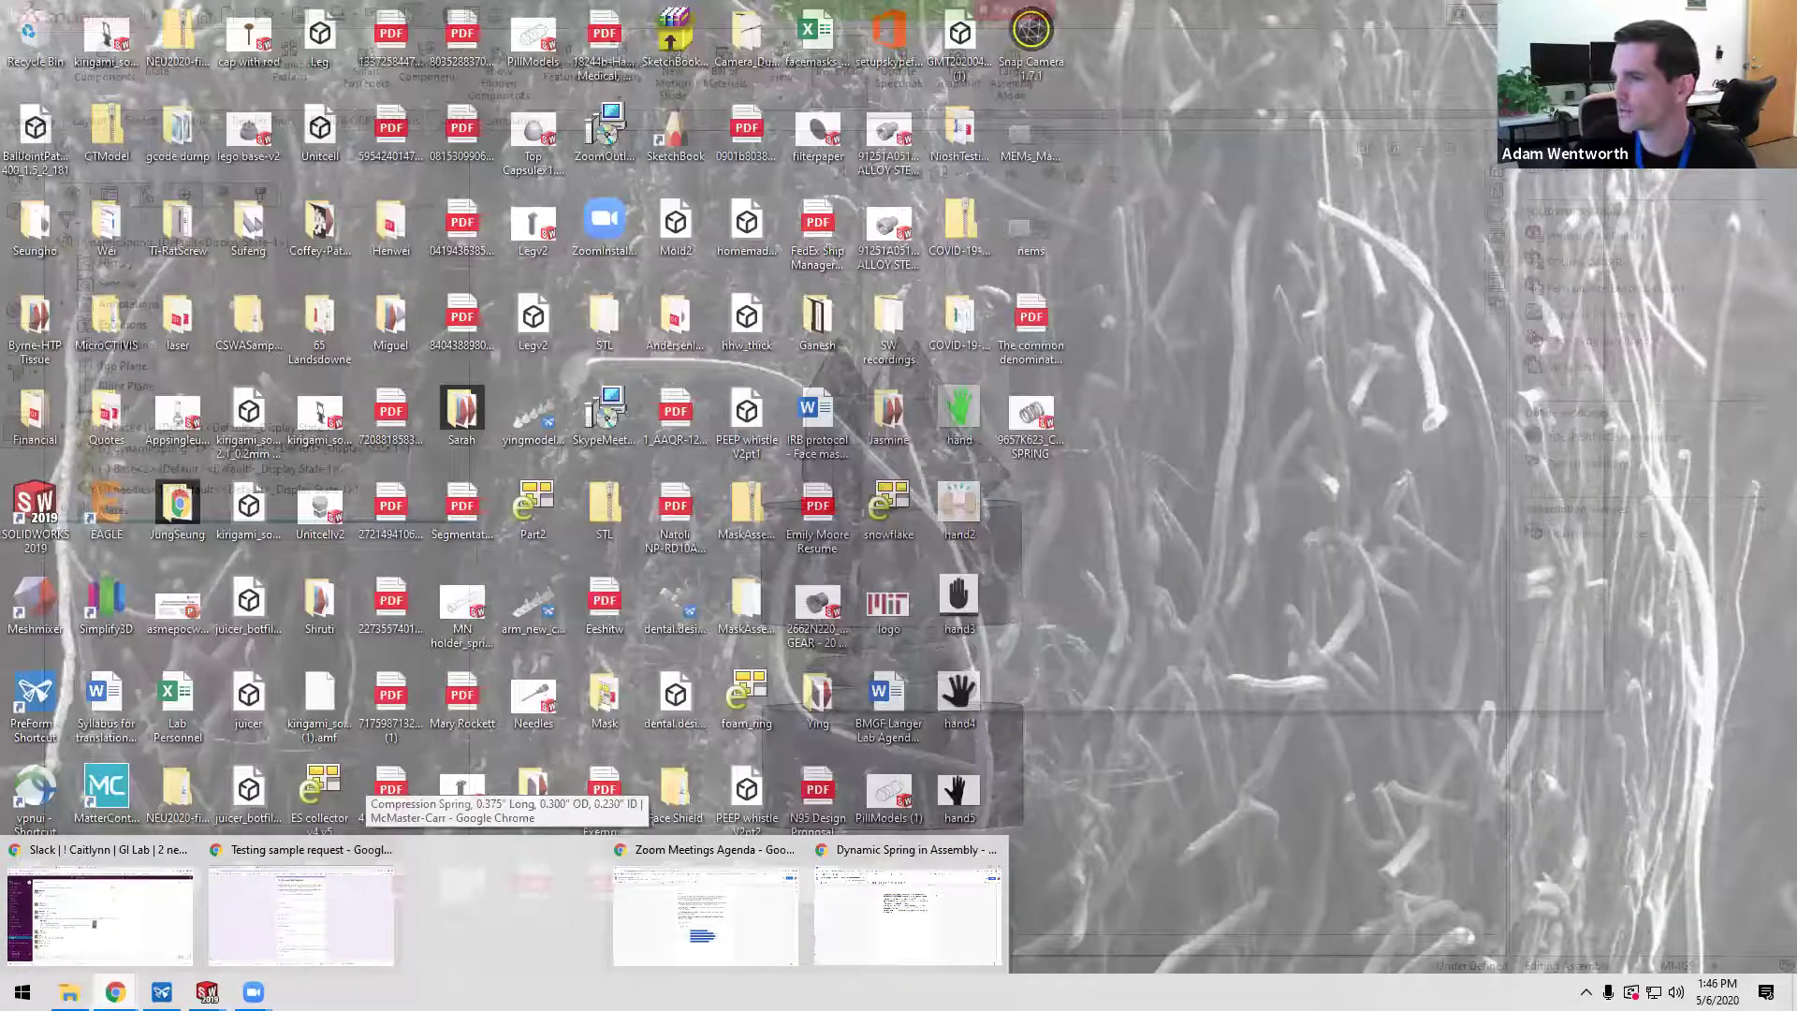